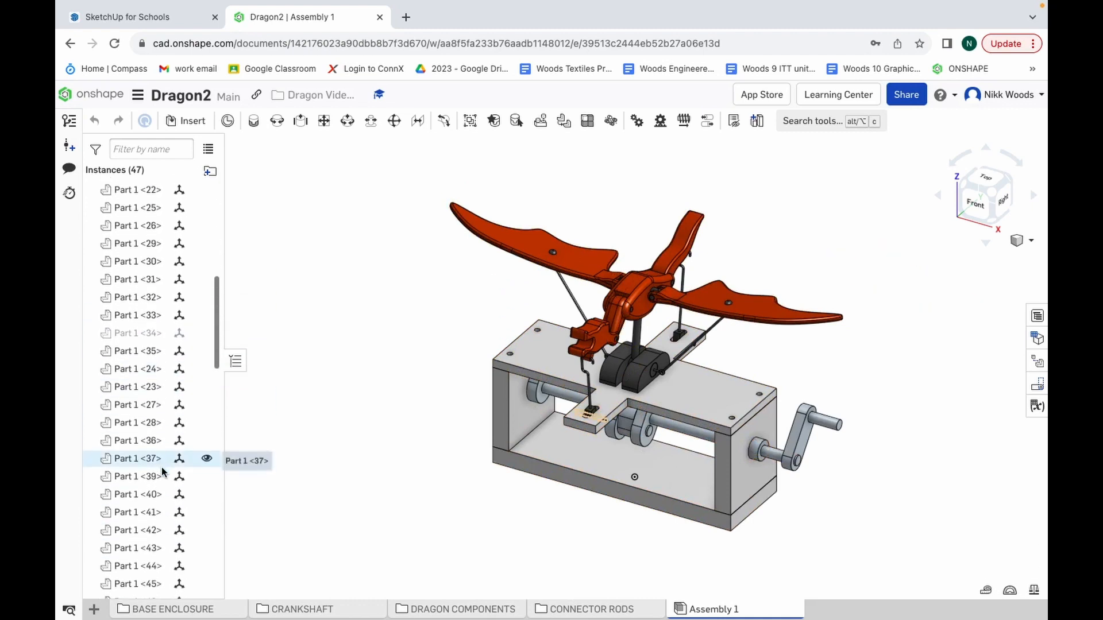
Step: Animate the Revolute 1 mate in Assembly 1 with the playback type set to Loop
scroll(160, 467, down, 3)
scroll(160, 467, down, 5)
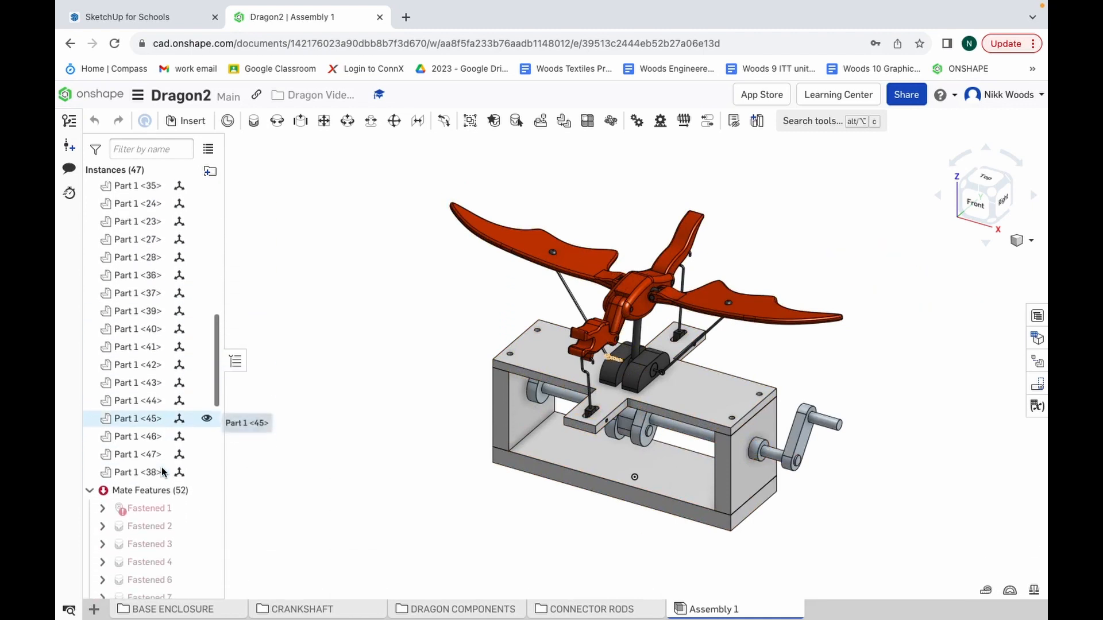
scroll(163, 471, down, 5)
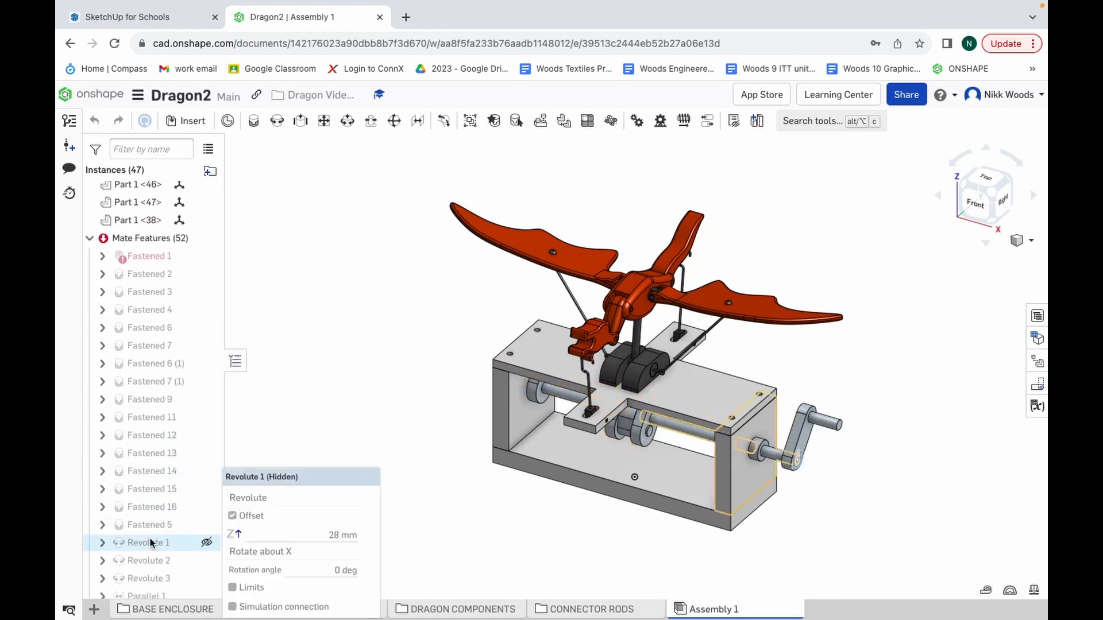
right_click(152, 543)
click(212, 476)
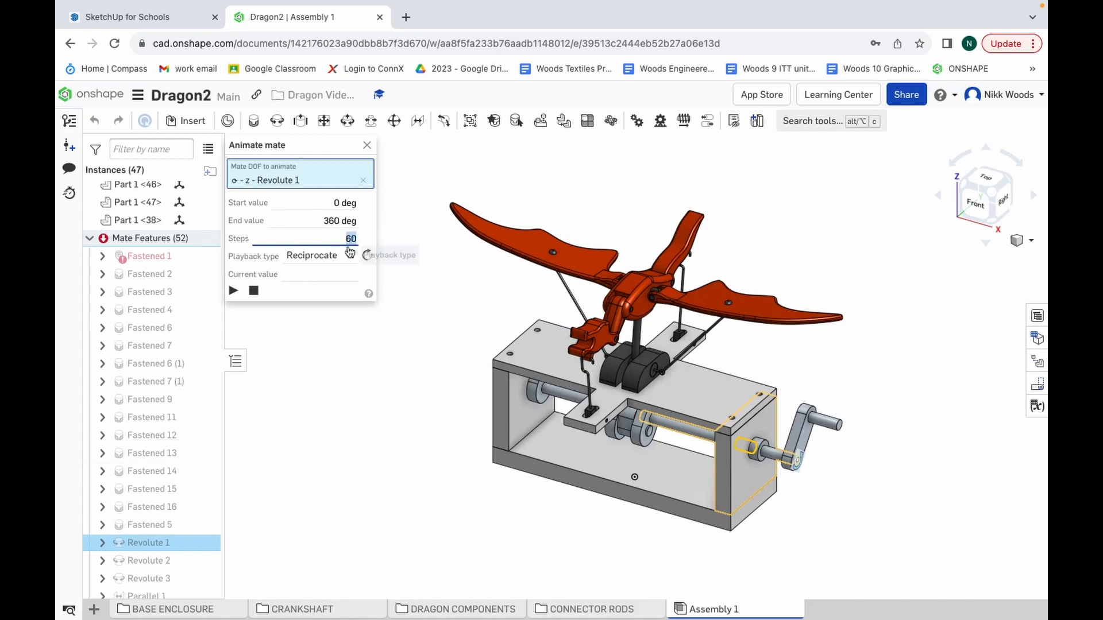
click(352, 260)
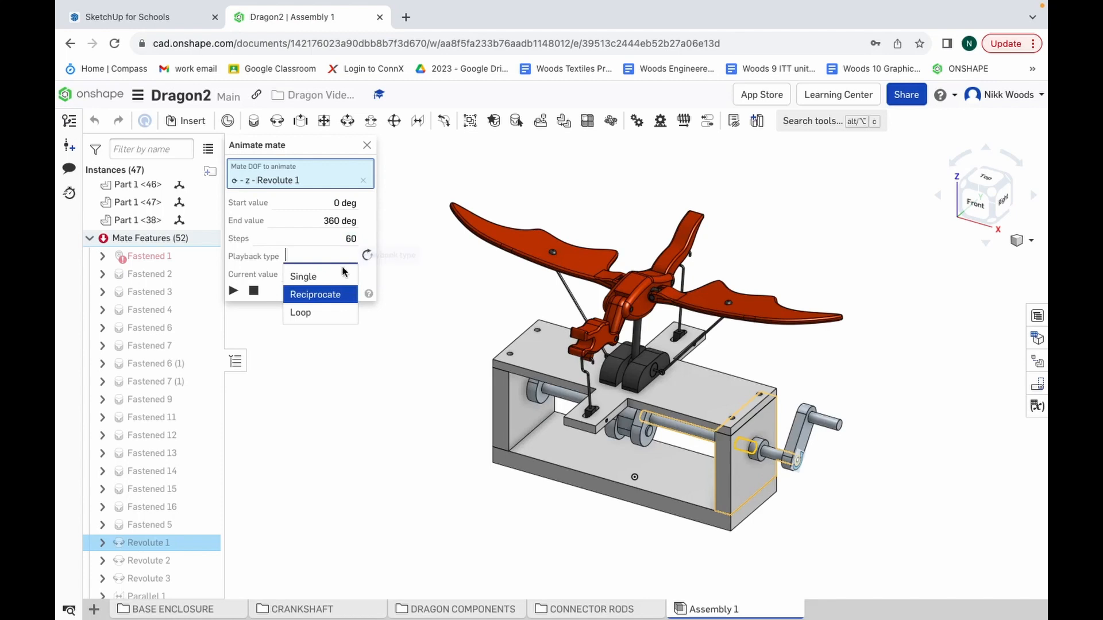
click(313, 312)
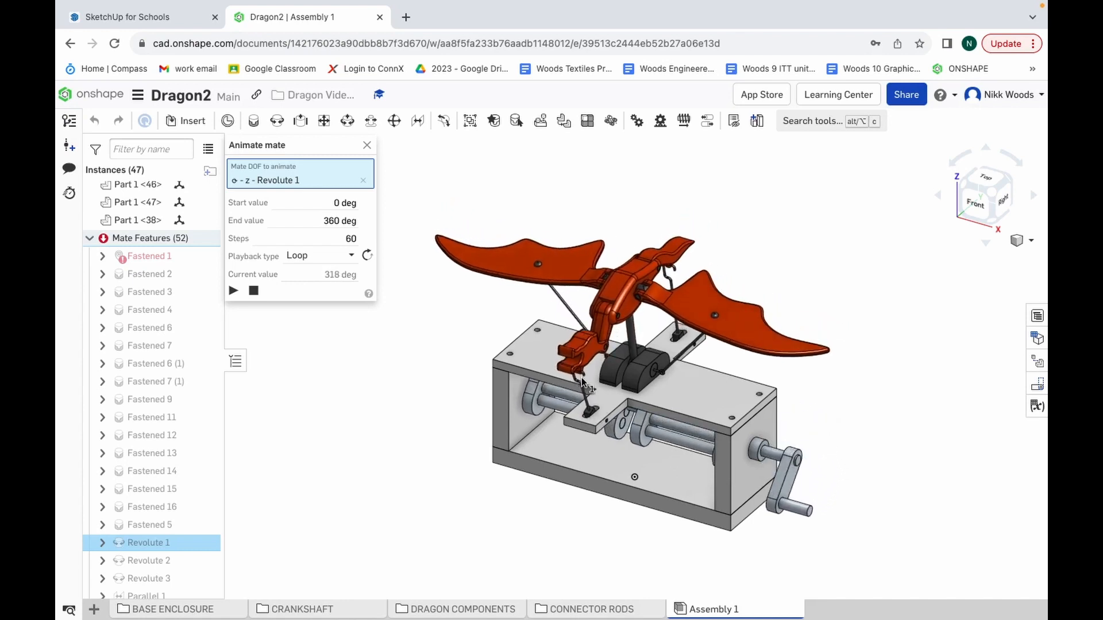
Step: Examine the moving wire linkage under the dragon's head up close, then end the mate animation
scroll(594, 358, up, 1)
scroll(595, 358, up, 3)
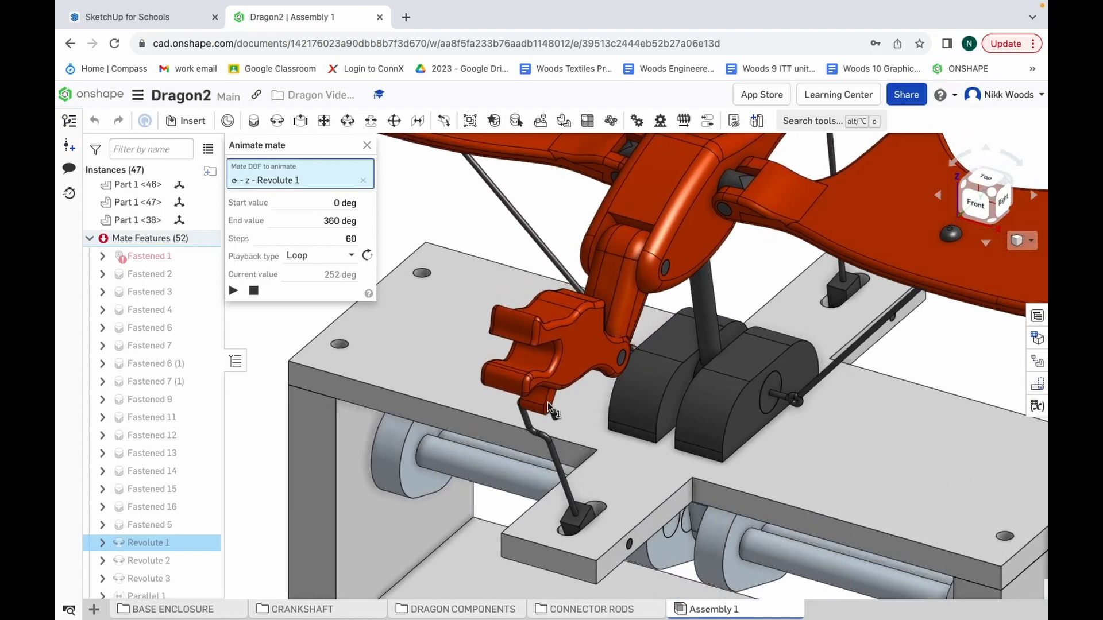
scroll(569, 417, down, 10)
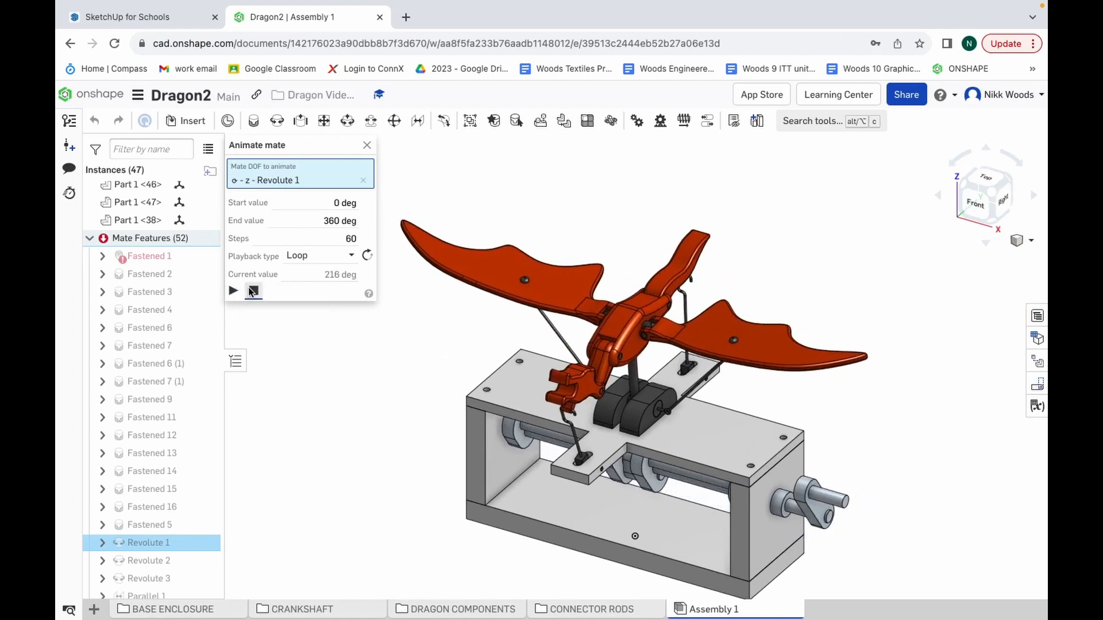
click(366, 148)
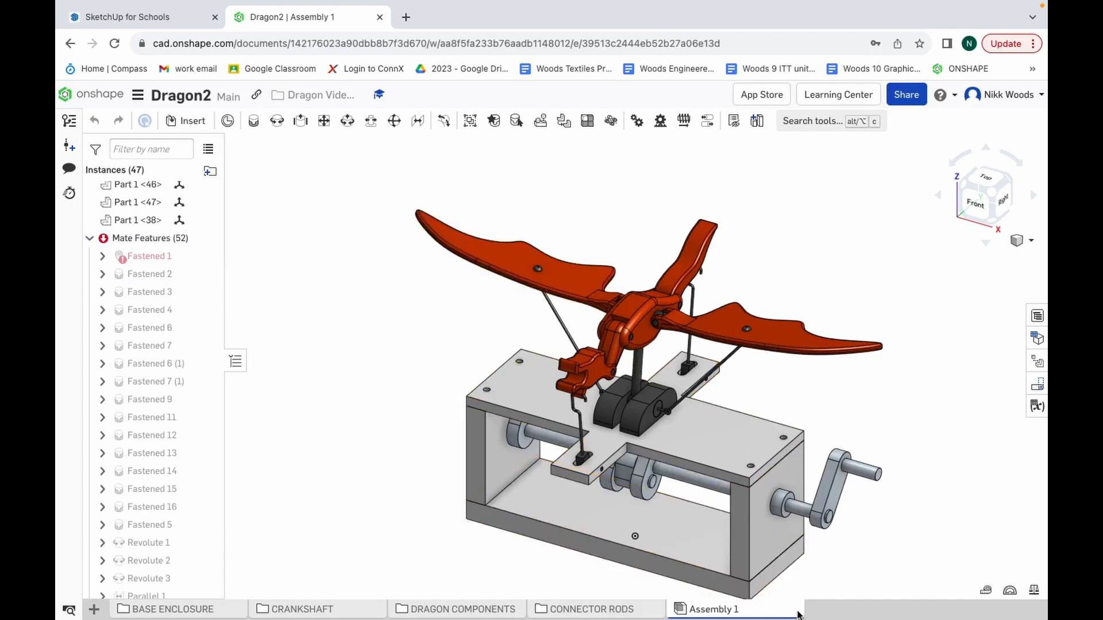
Step: Create a new assembly in the document and open it
click(94, 609)
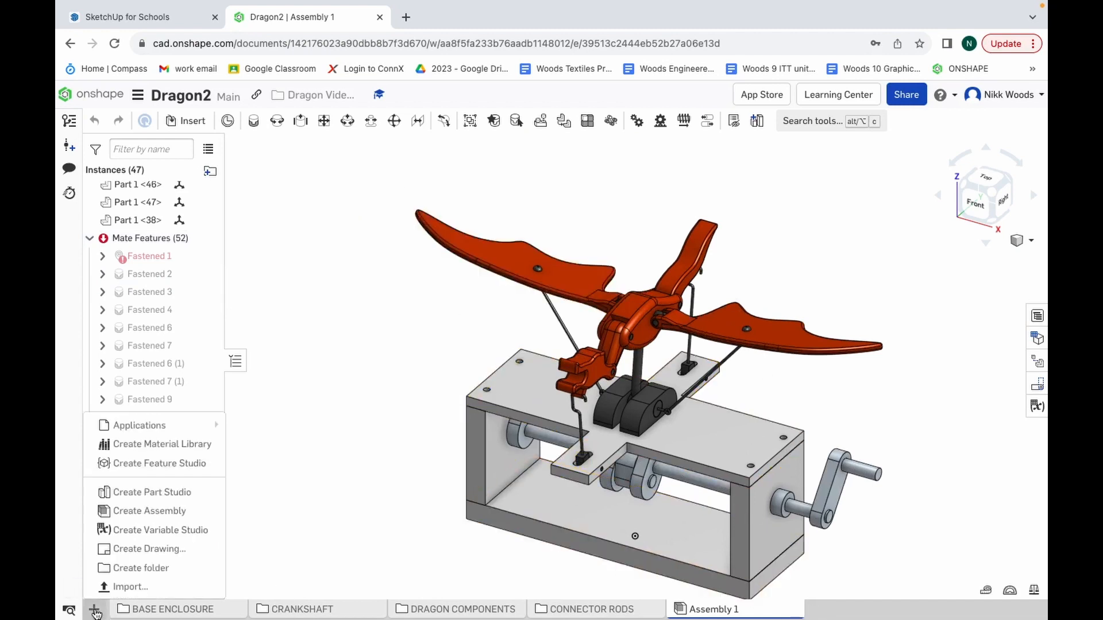
click(154, 511)
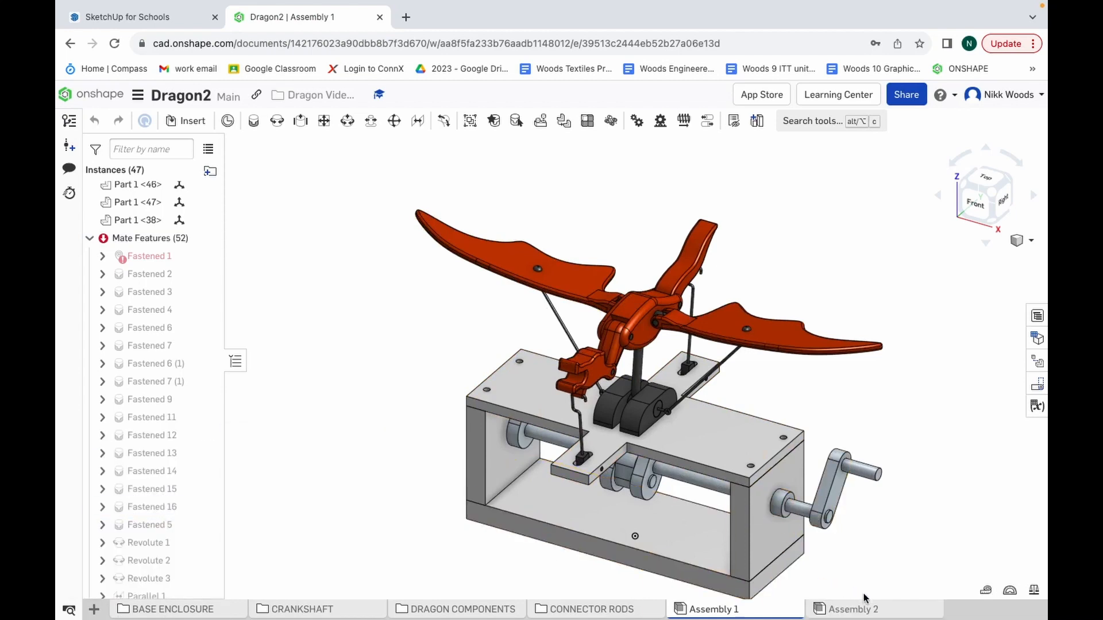
click(863, 609)
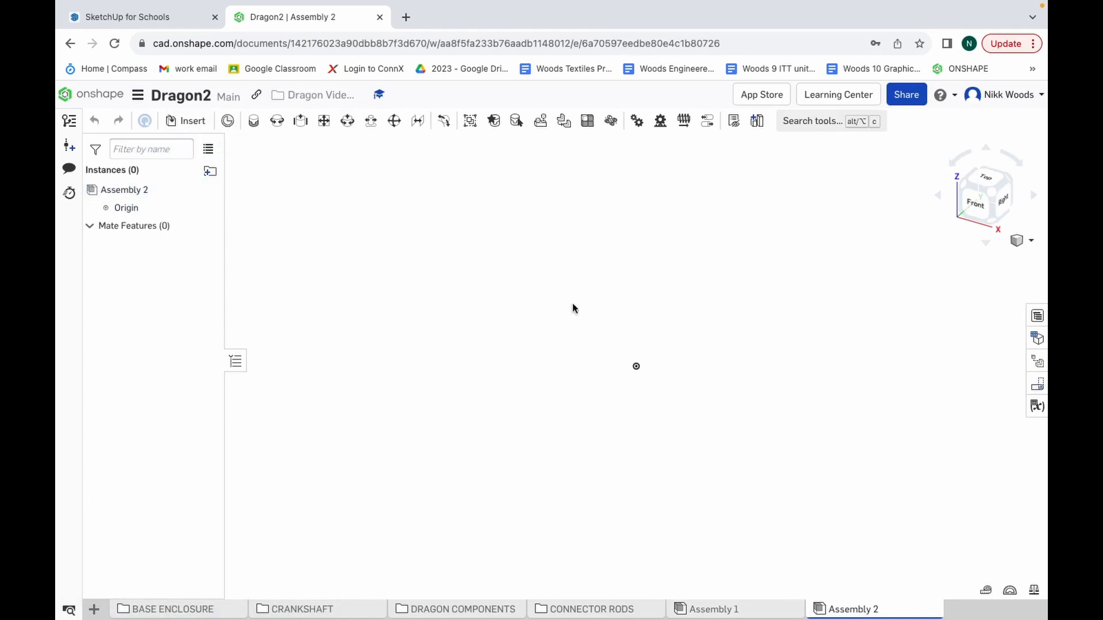
Step: Insert the Base part from the current document and place it around the assembly origin
click(192, 122)
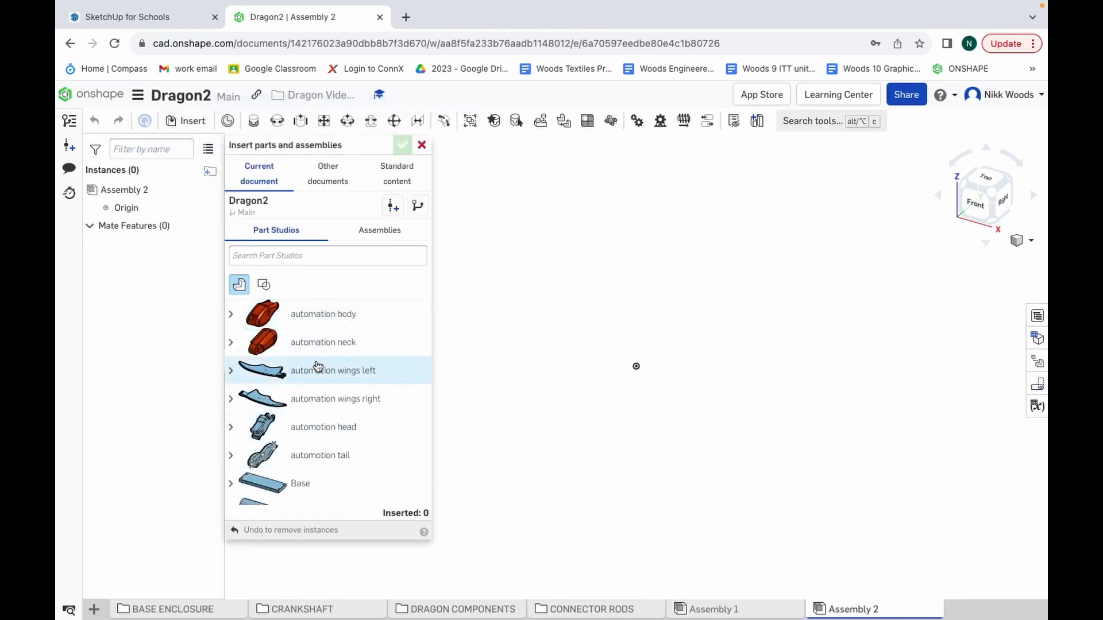
click(304, 482)
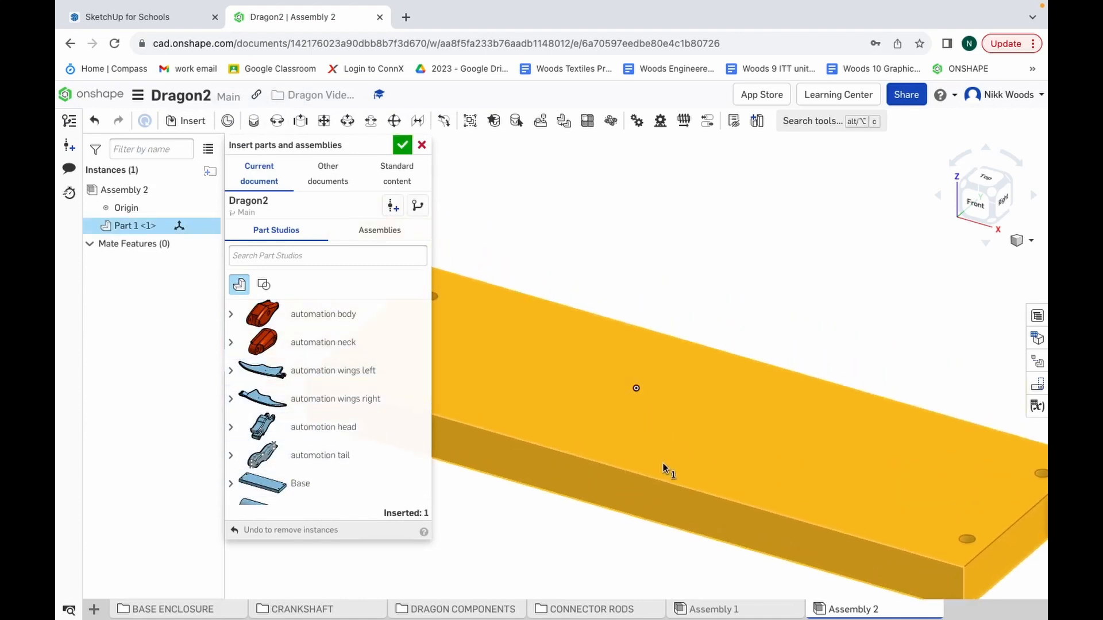
click(654, 455)
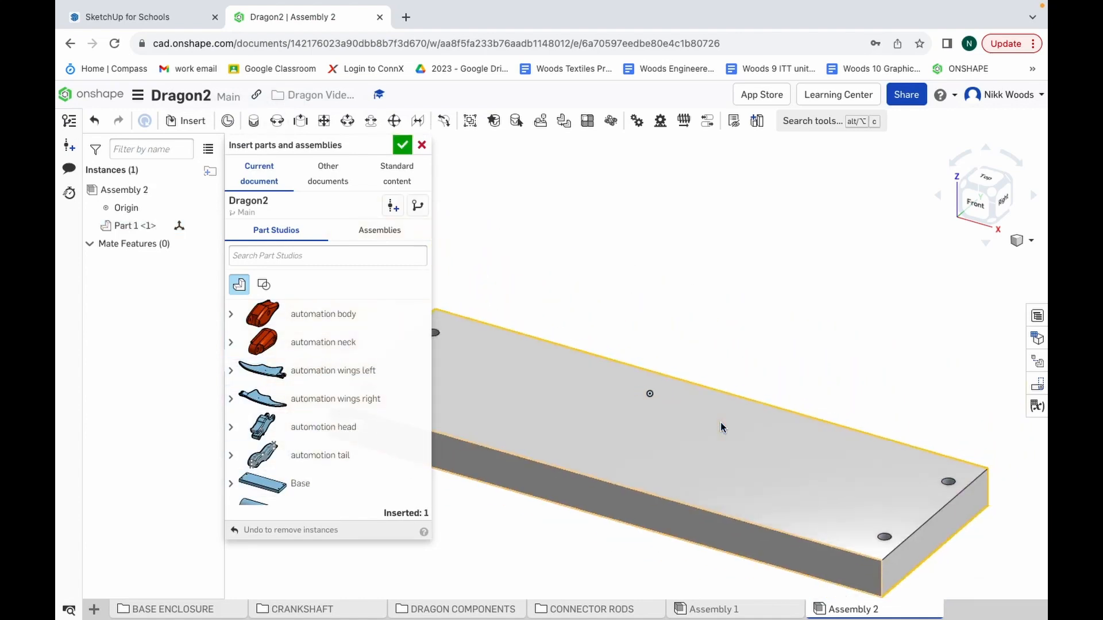
scroll(721, 422, up, 3)
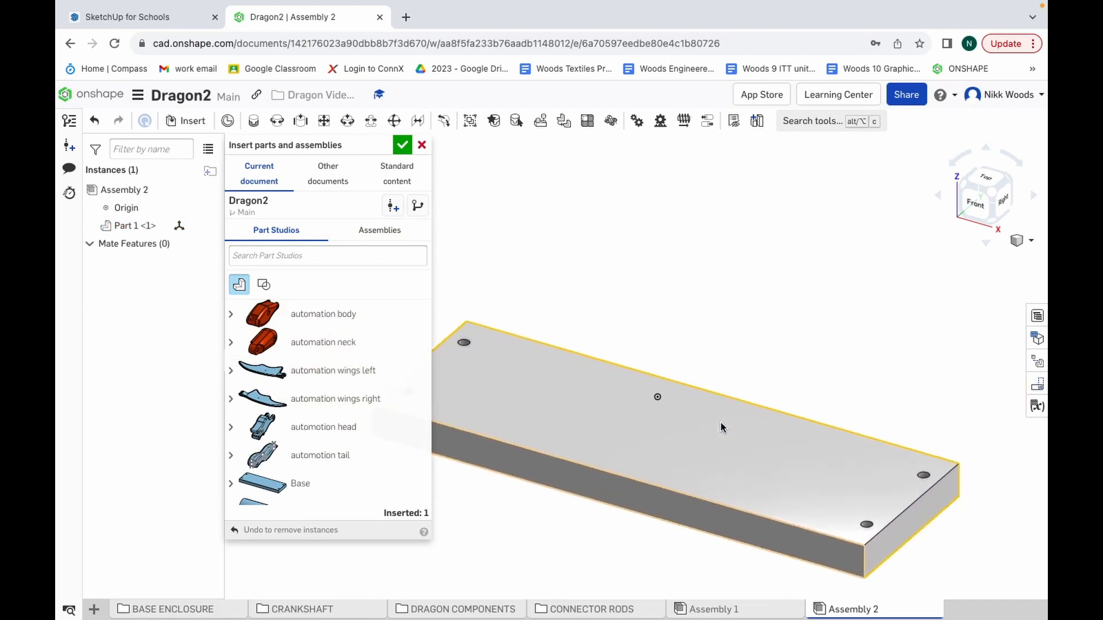
Step: Insert the Top part and place it above the base
scroll(325, 480, down, 3)
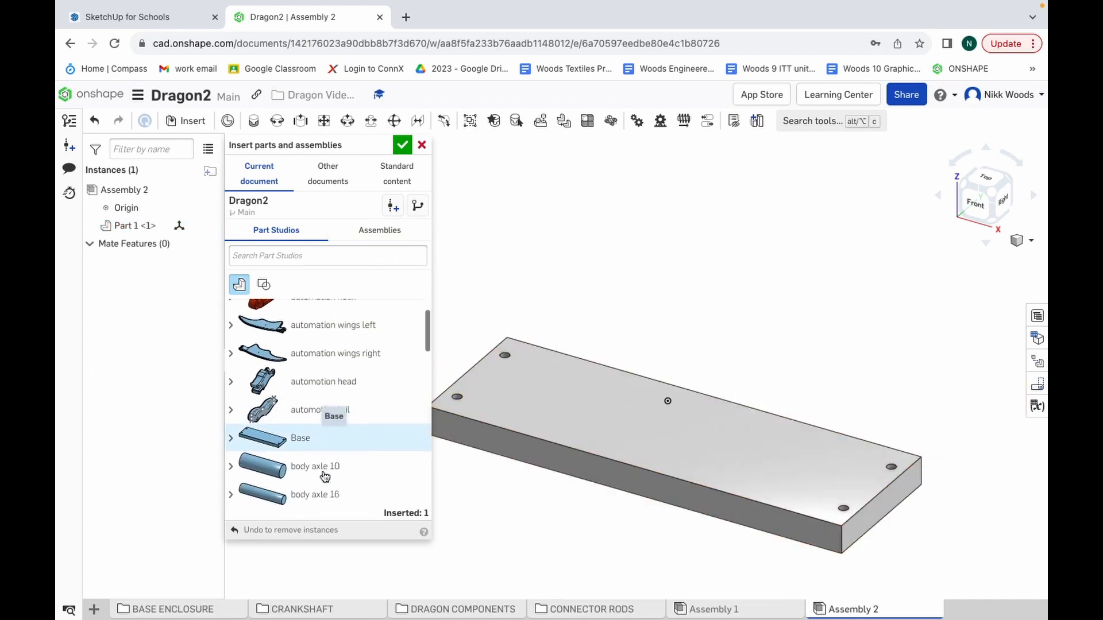
scroll(325, 476, down, 5)
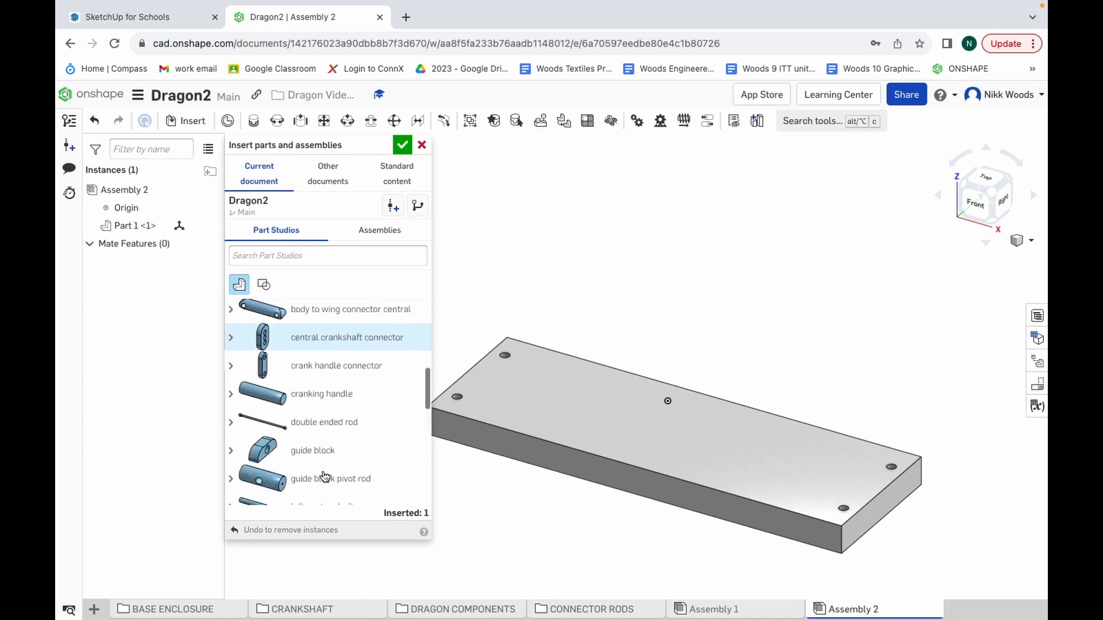
scroll(325, 476, down, 5)
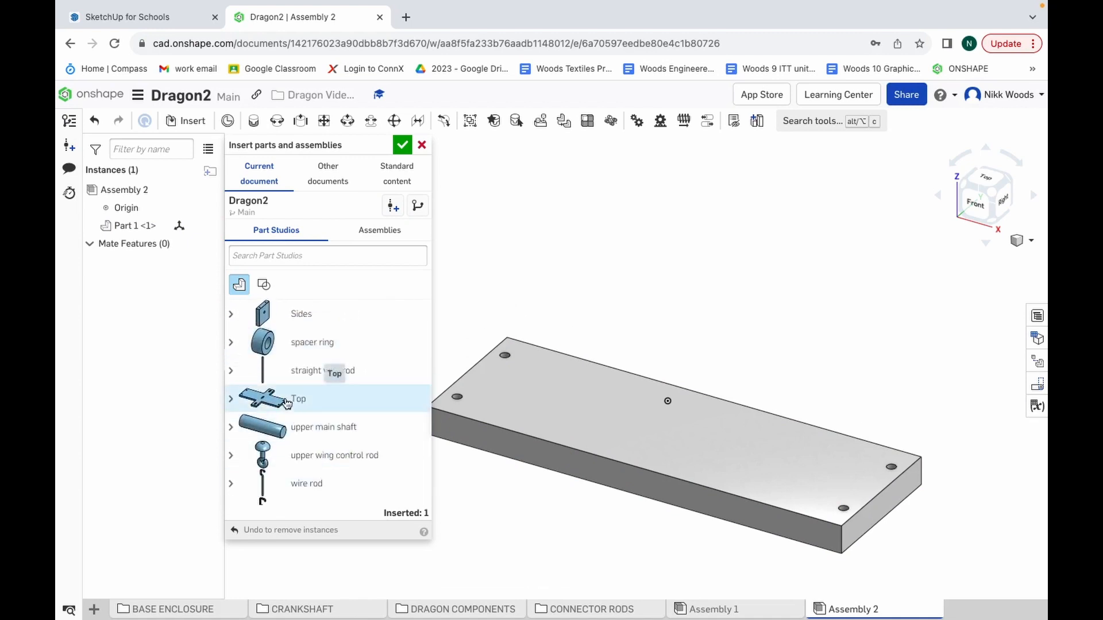
click(287, 404)
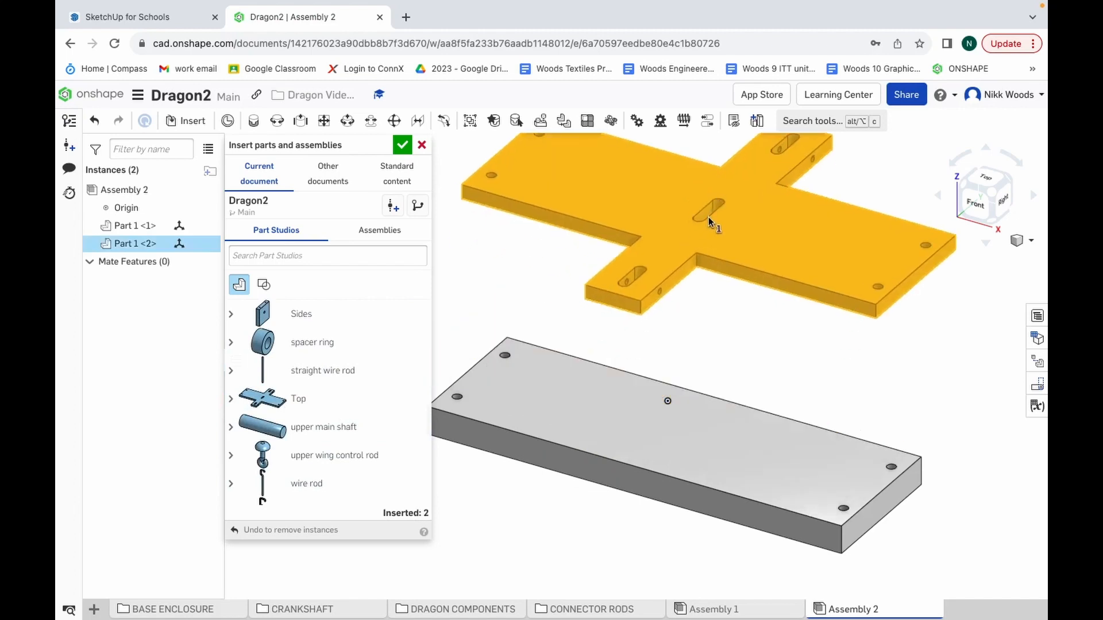
click(708, 216)
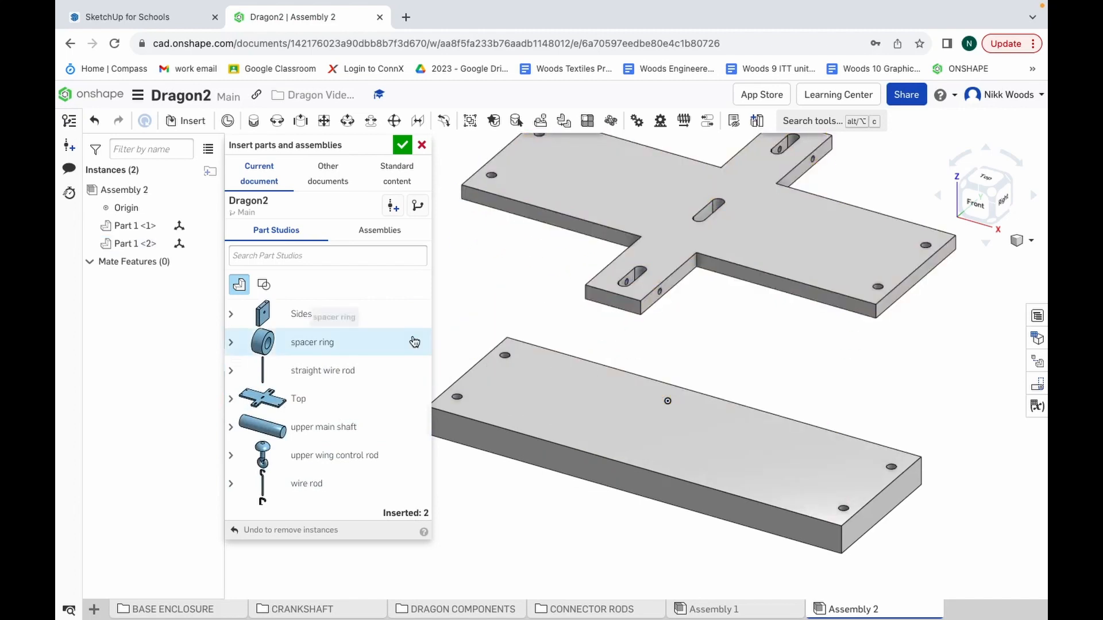
Step: Insert two copies of the Sides part, one near each end of the base, and finish inserting parts
click(303, 317)
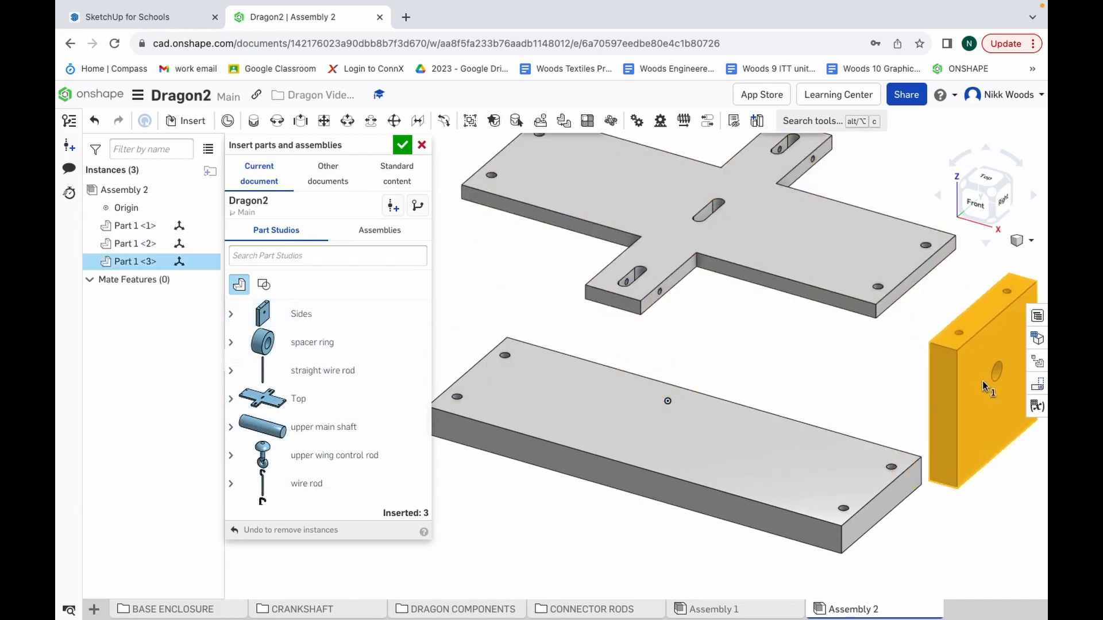
click(997, 387)
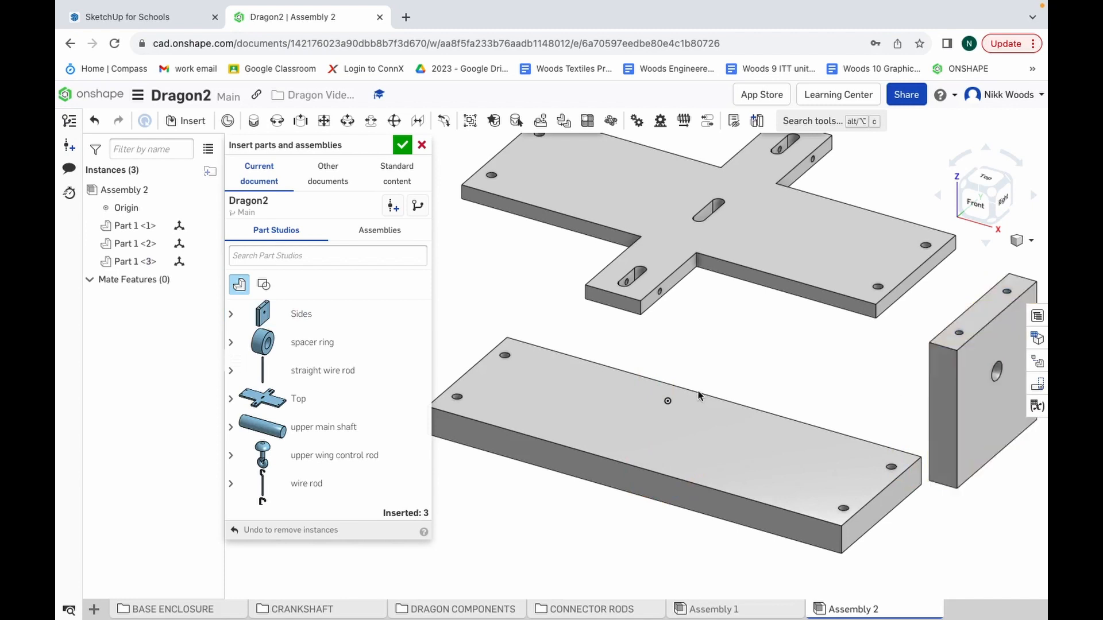
click(303, 315)
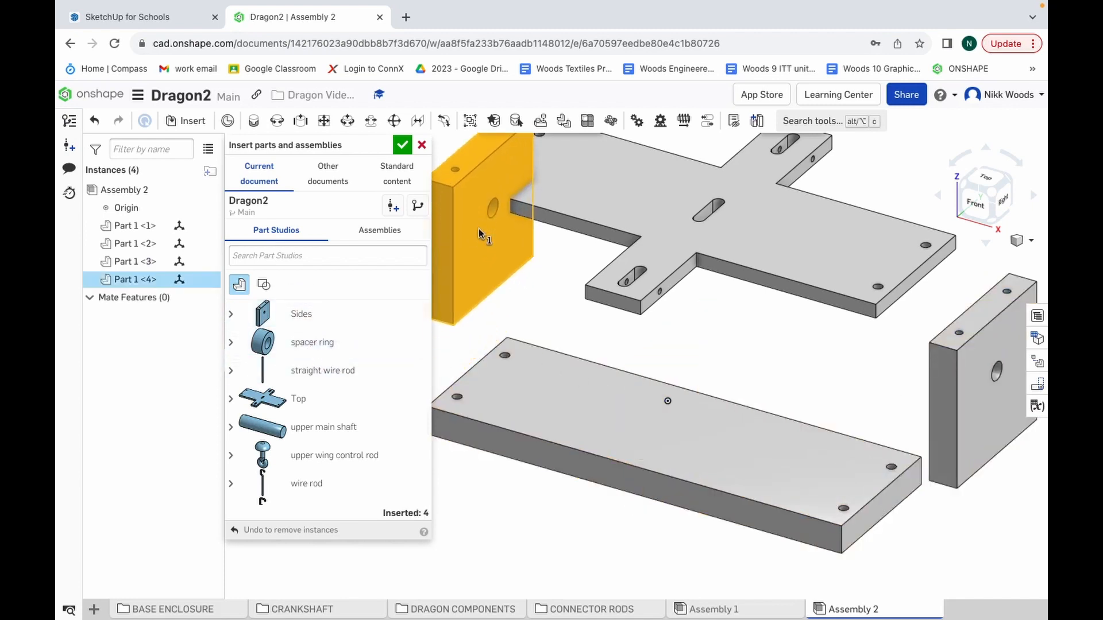
click(478, 237)
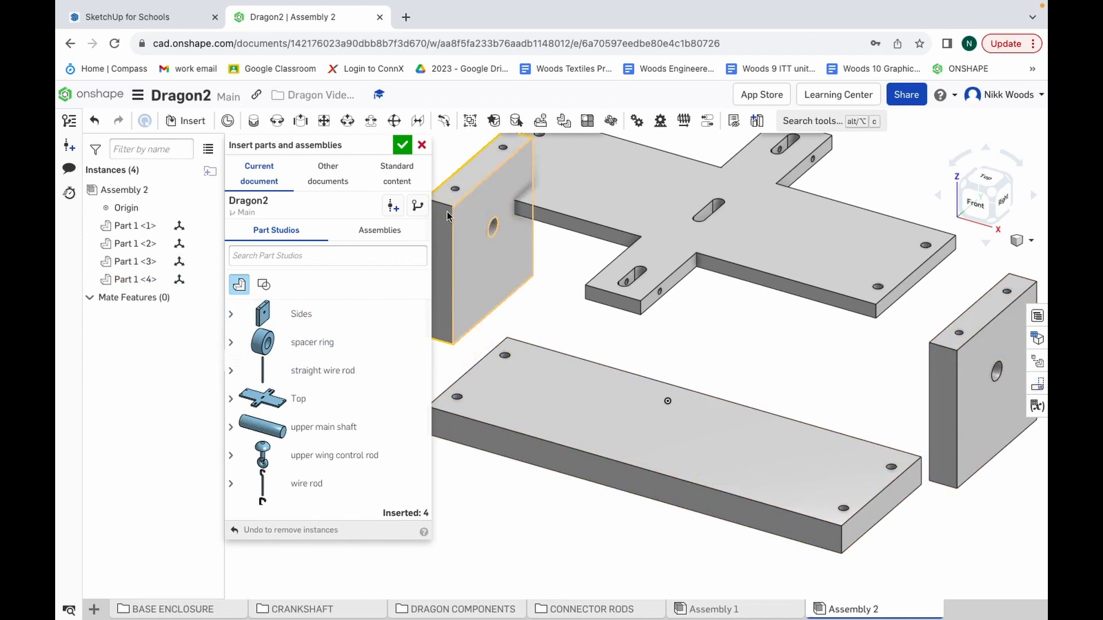
click(403, 146)
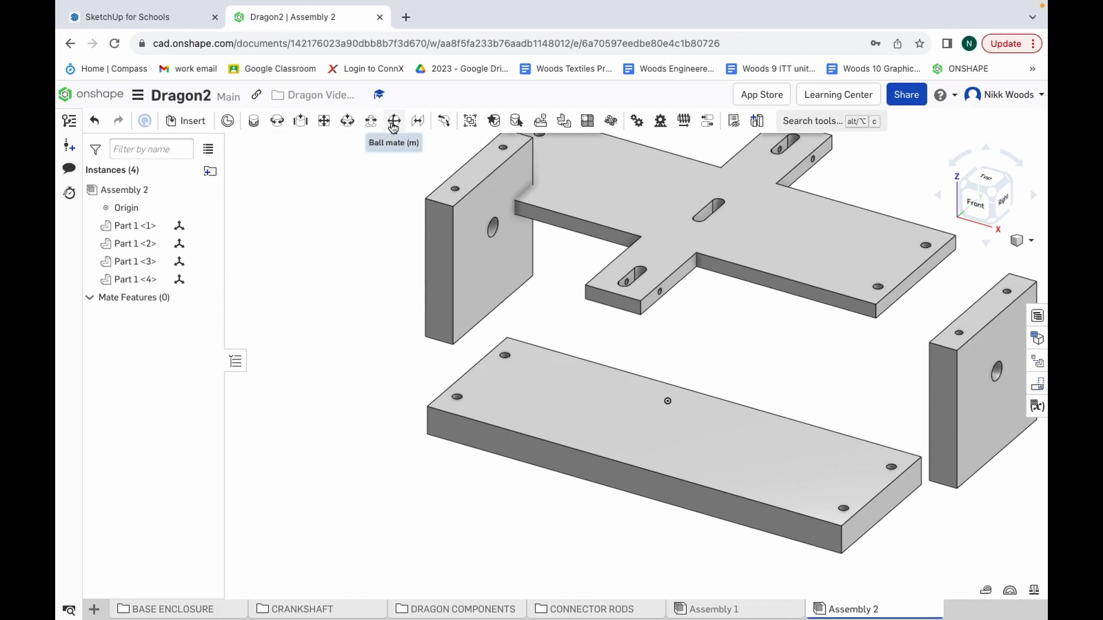
Step: Fasten the right-hand side panel's lower front outer corner to the matching upper corner of the base with a Fastened mate
click(254, 121)
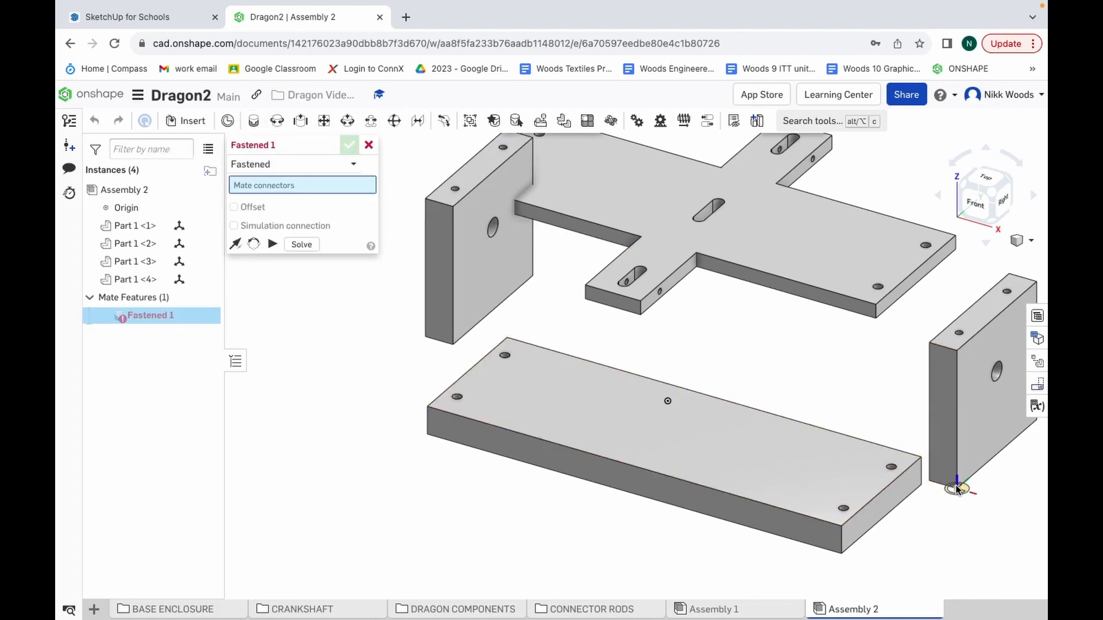
click(869, 504)
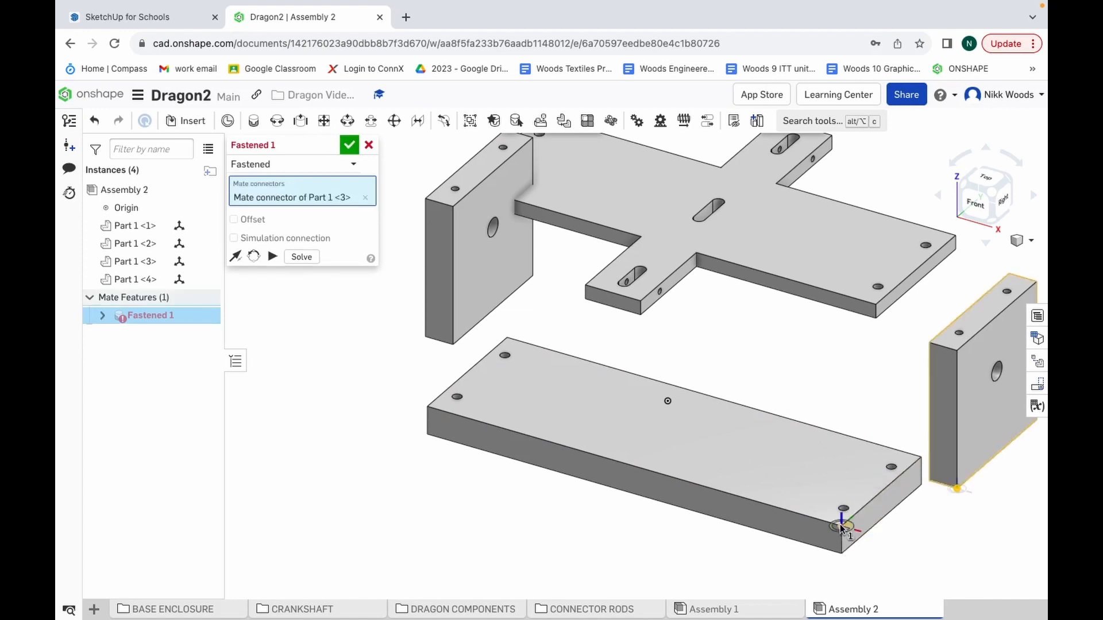
click(839, 528)
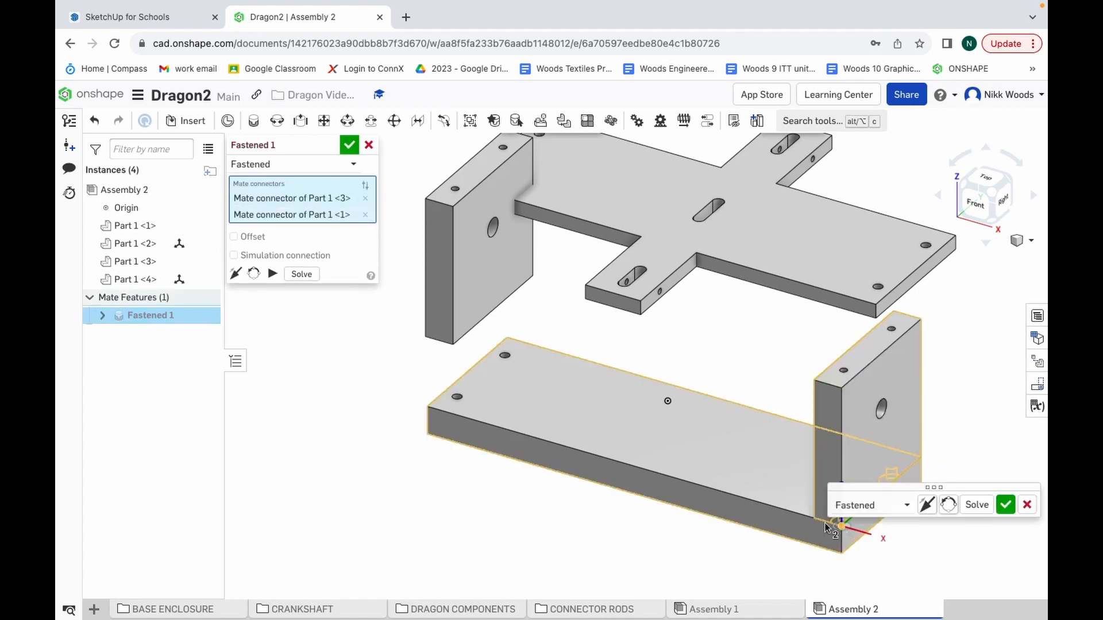
click(349, 146)
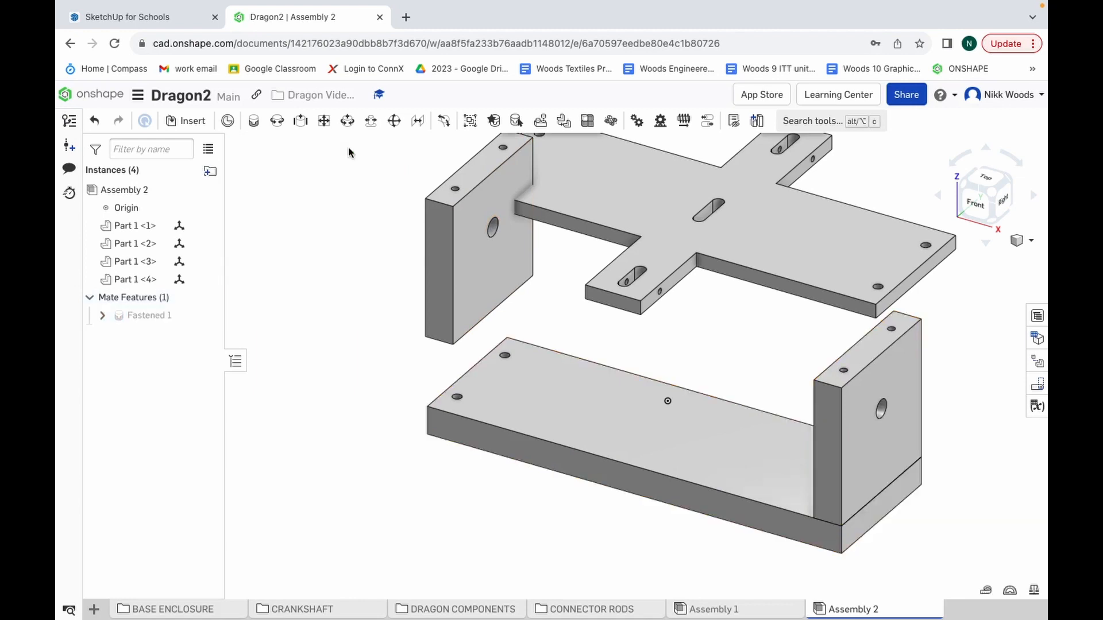
Step: Fasten the left-hand side panel's lower front outer corner to the upper front corner at the base's other end
click(253, 124)
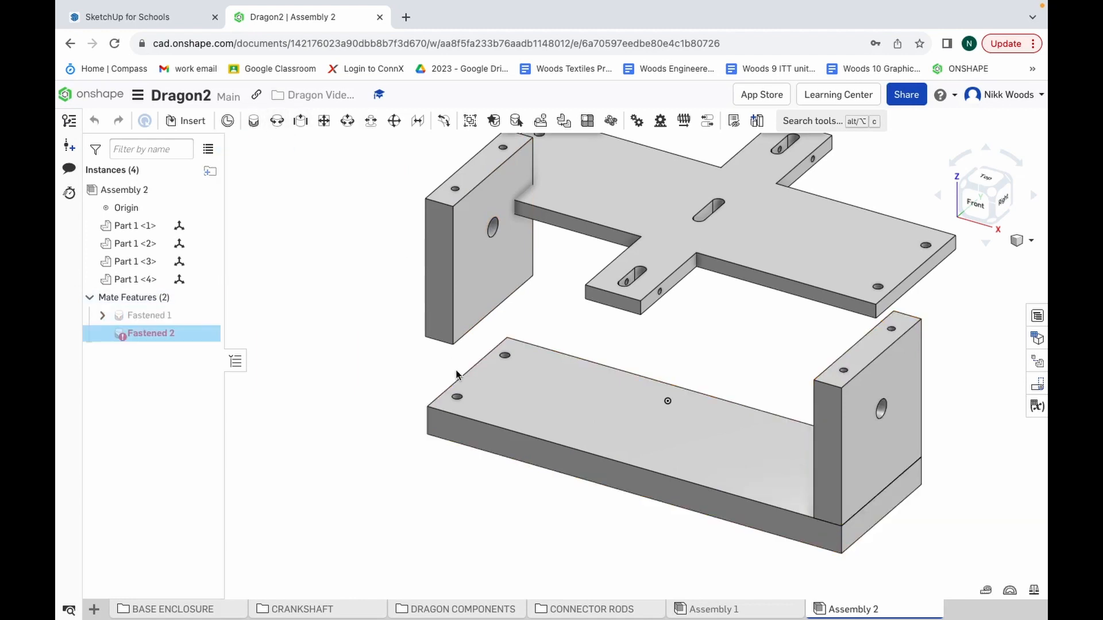
click(426, 336)
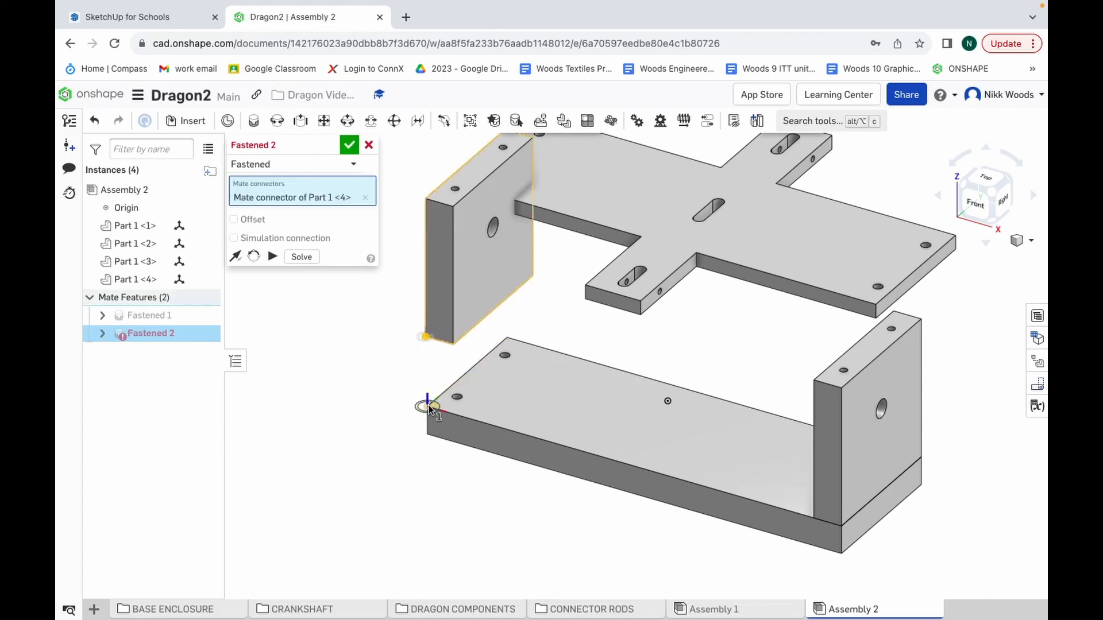
click(428, 407)
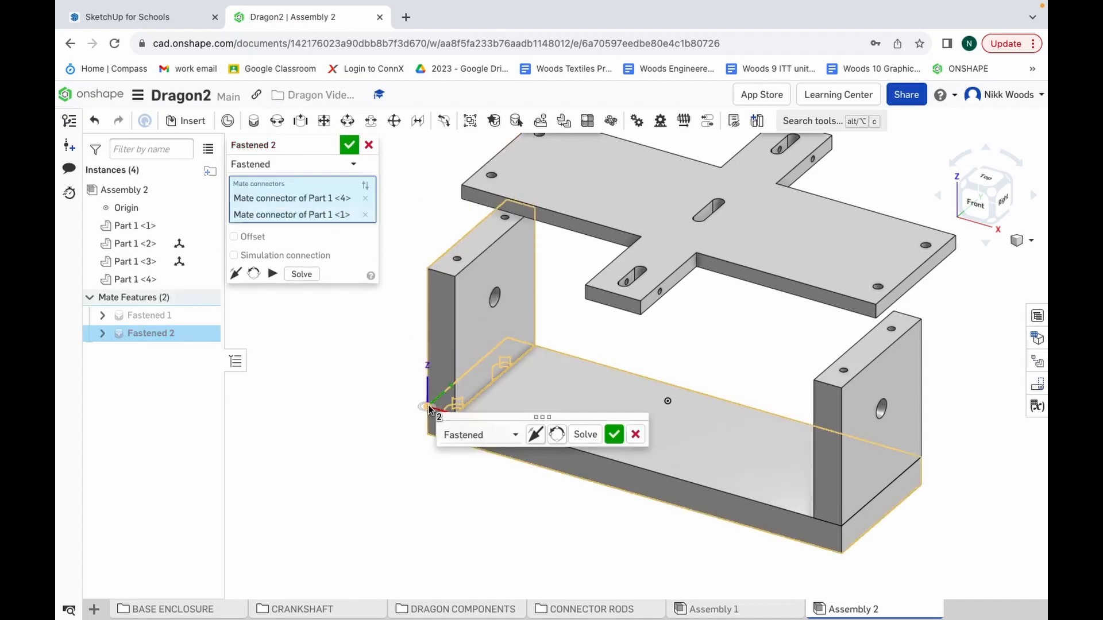
click(349, 147)
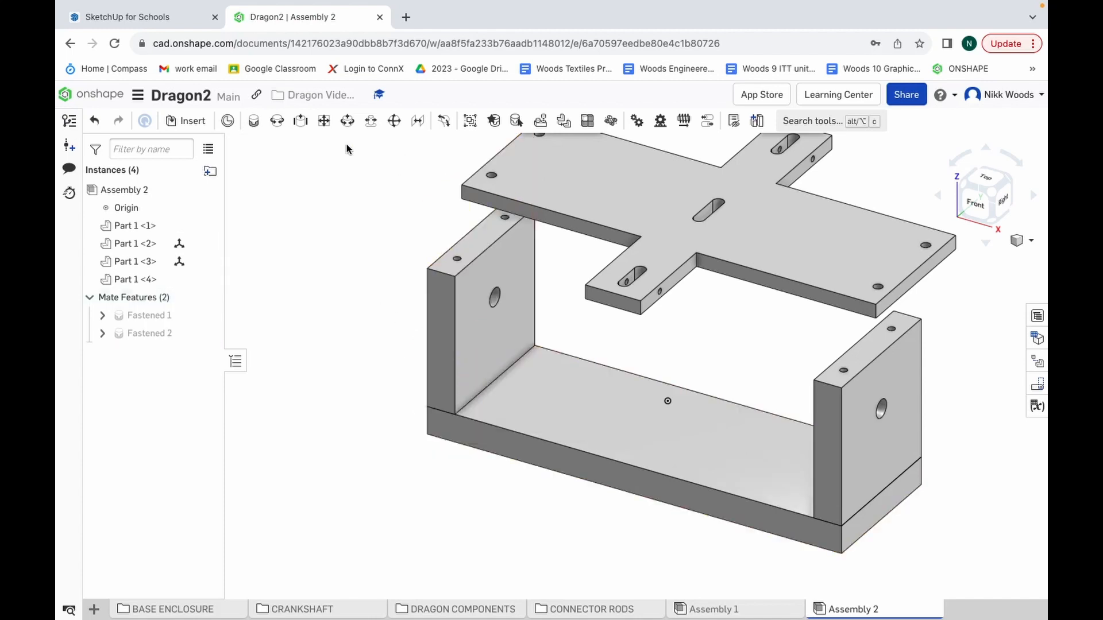
Step: Fasten the Top part's lower front corner to the upper front outer corner of the right-hand side panel with a Fastened mate
click(254, 121)
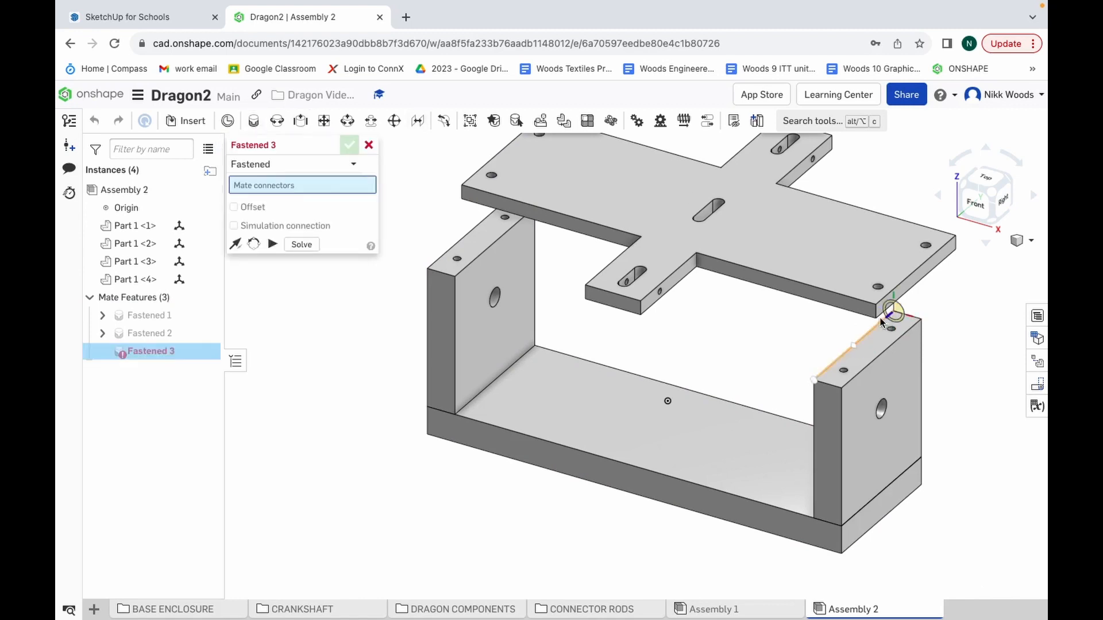
click(864, 357)
click(842, 389)
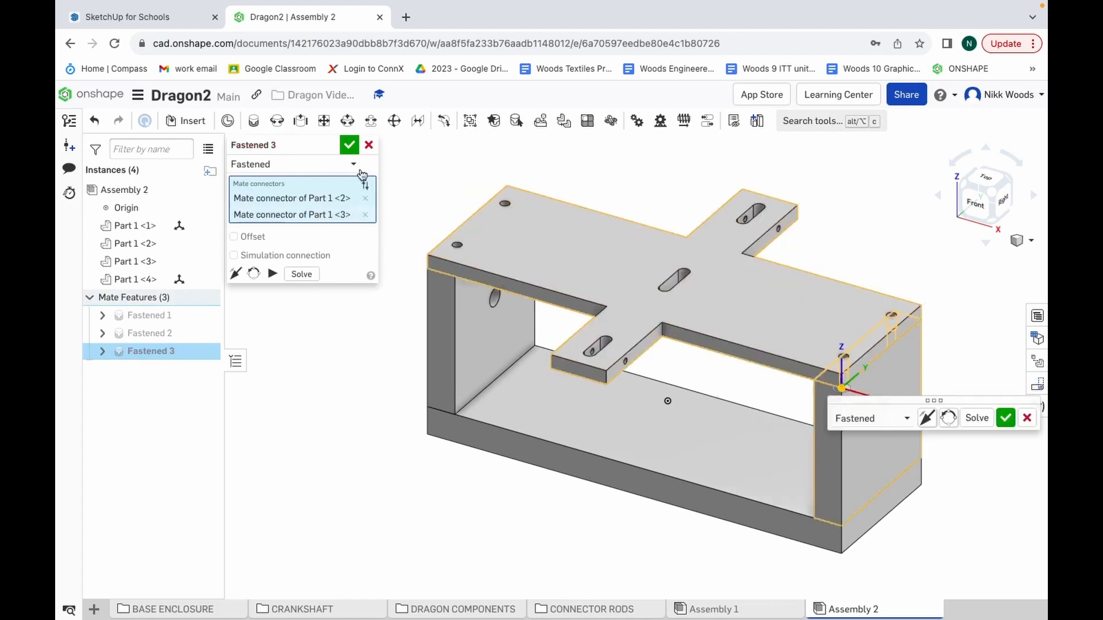
click(349, 146)
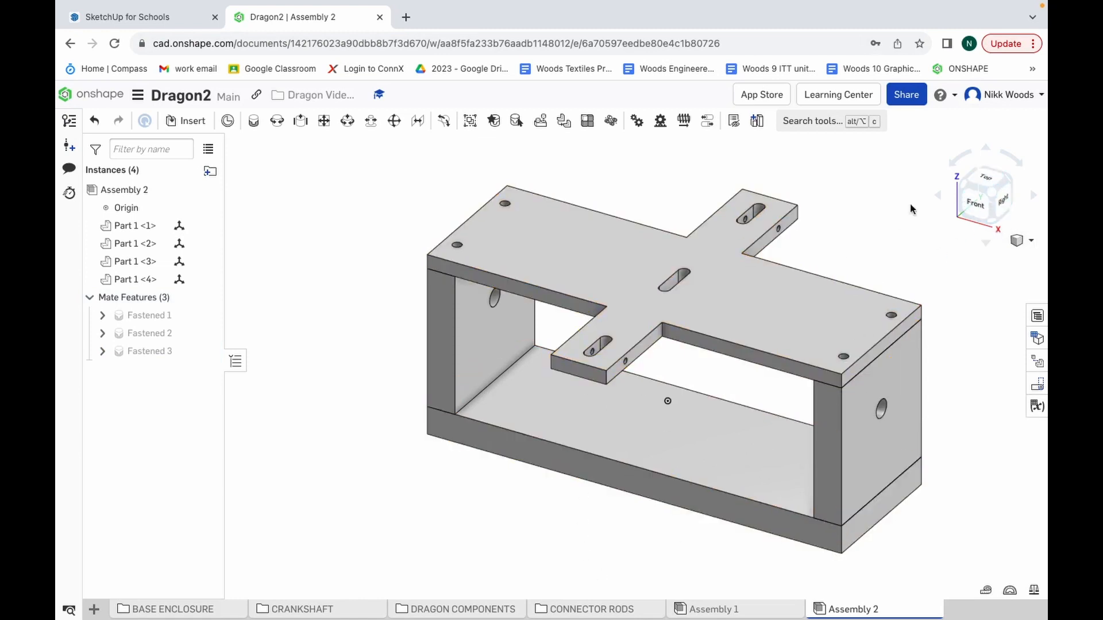
click(985, 150)
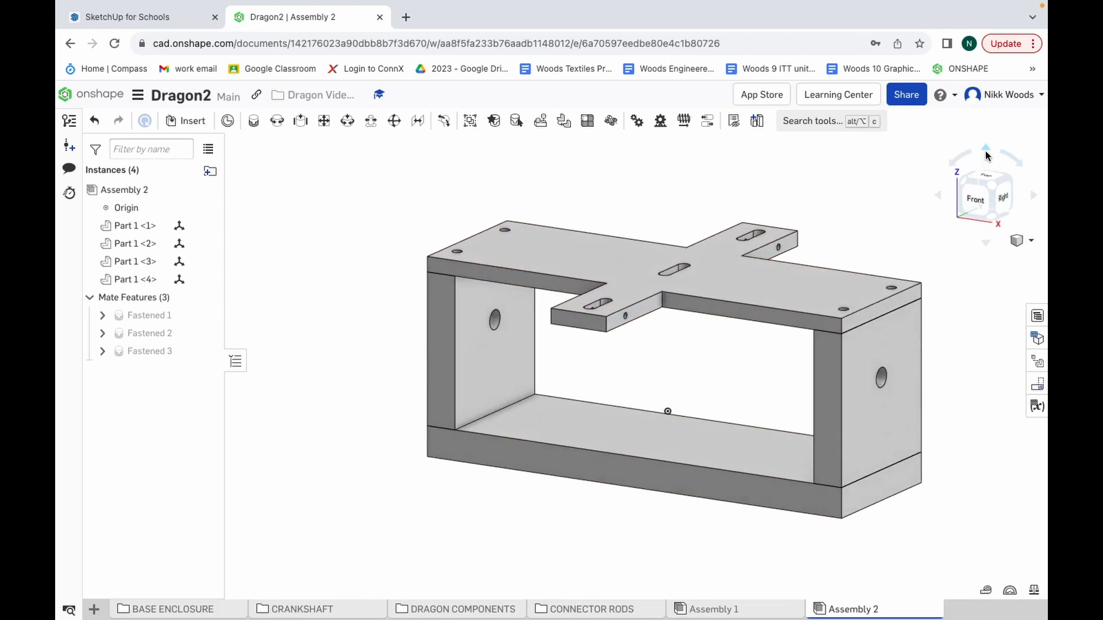
click(986, 152)
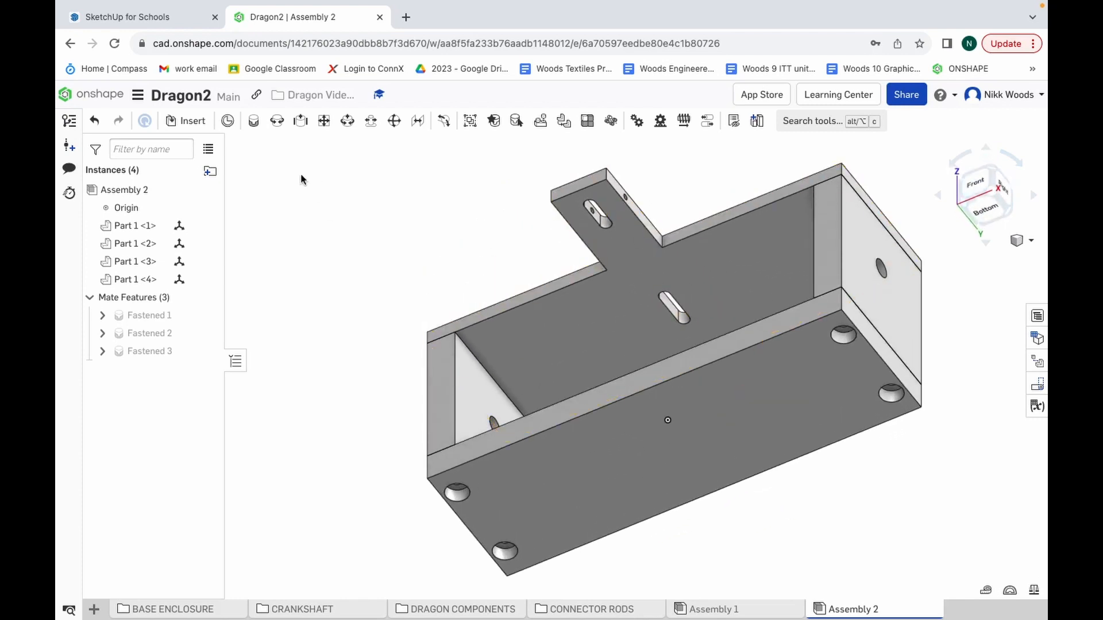
click(253, 122)
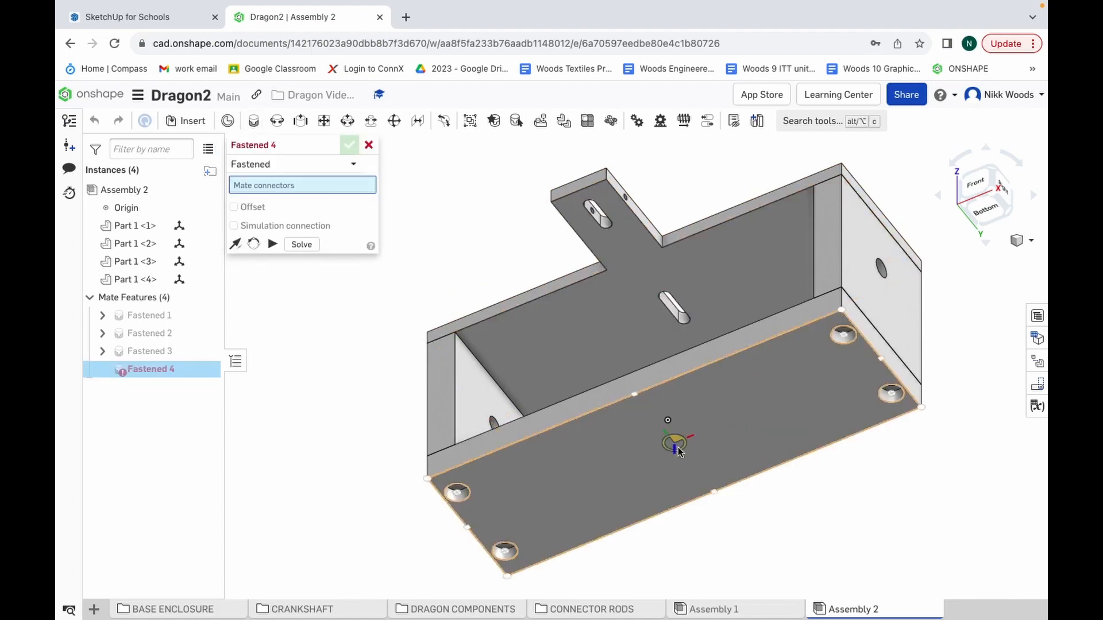
click(668, 421)
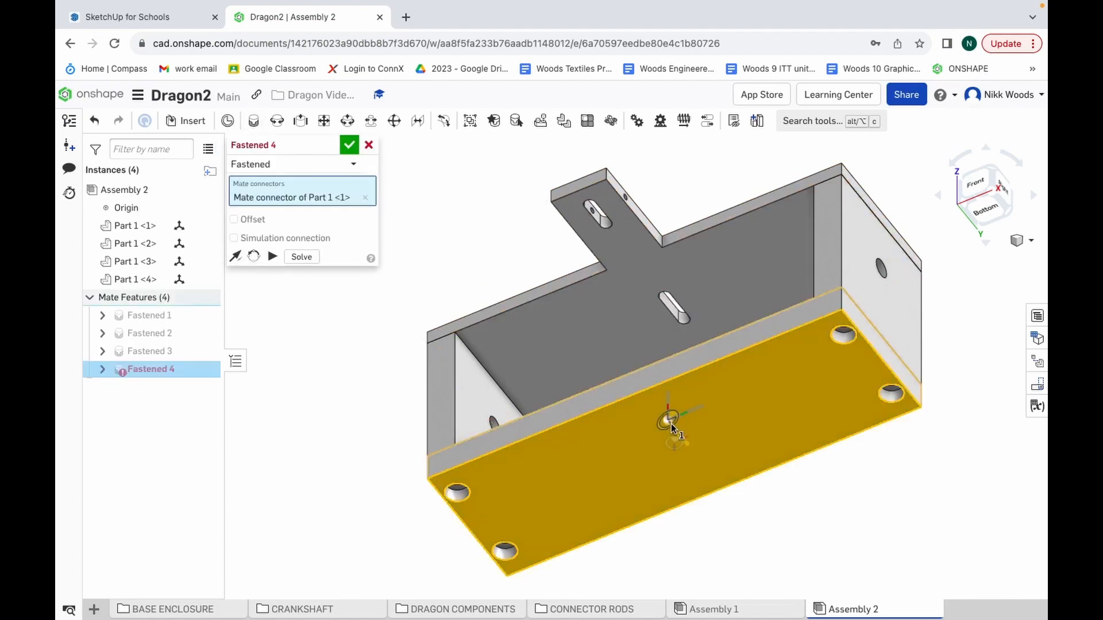
click(671, 423)
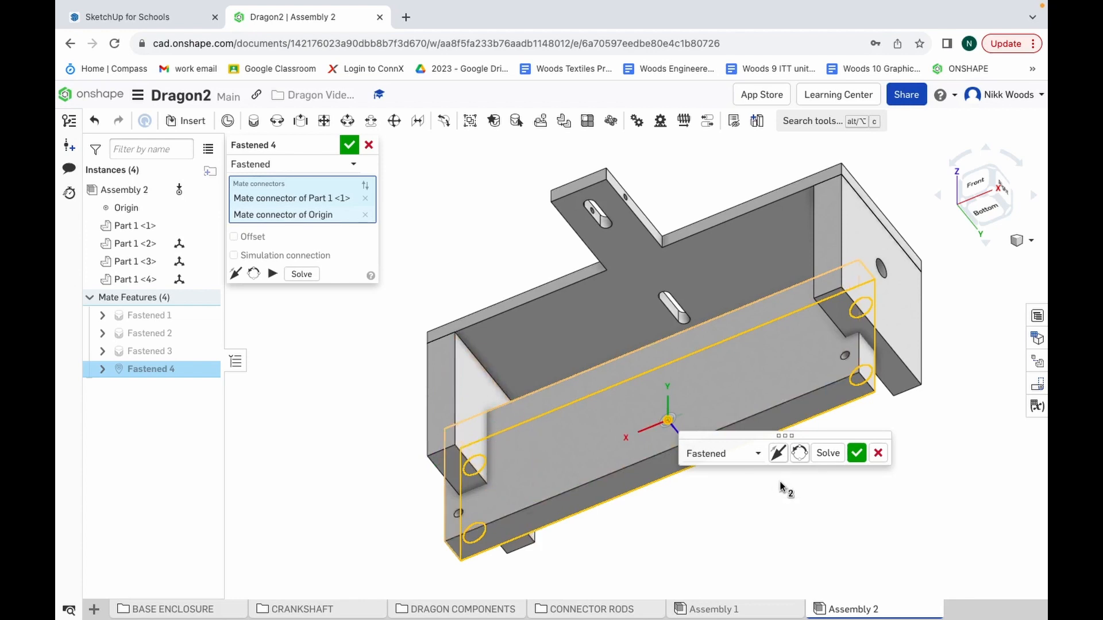
click(877, 454)
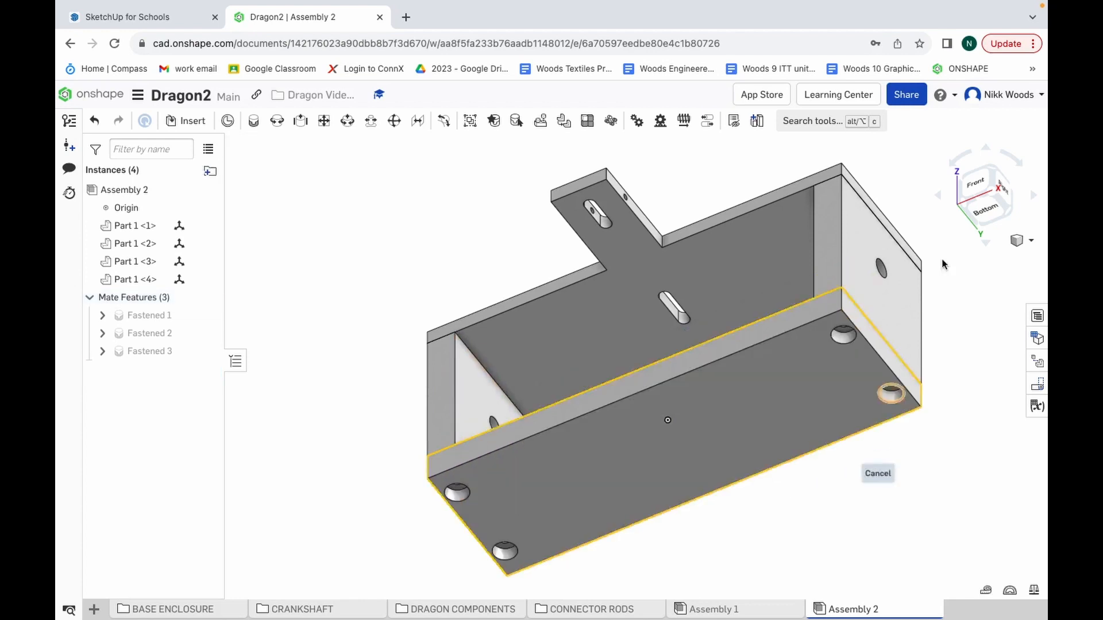
Step: Fasten the centre of the base's underside to the assembly origin with a Fastened mate, and restore the Trimetric view
click(1022, 240)
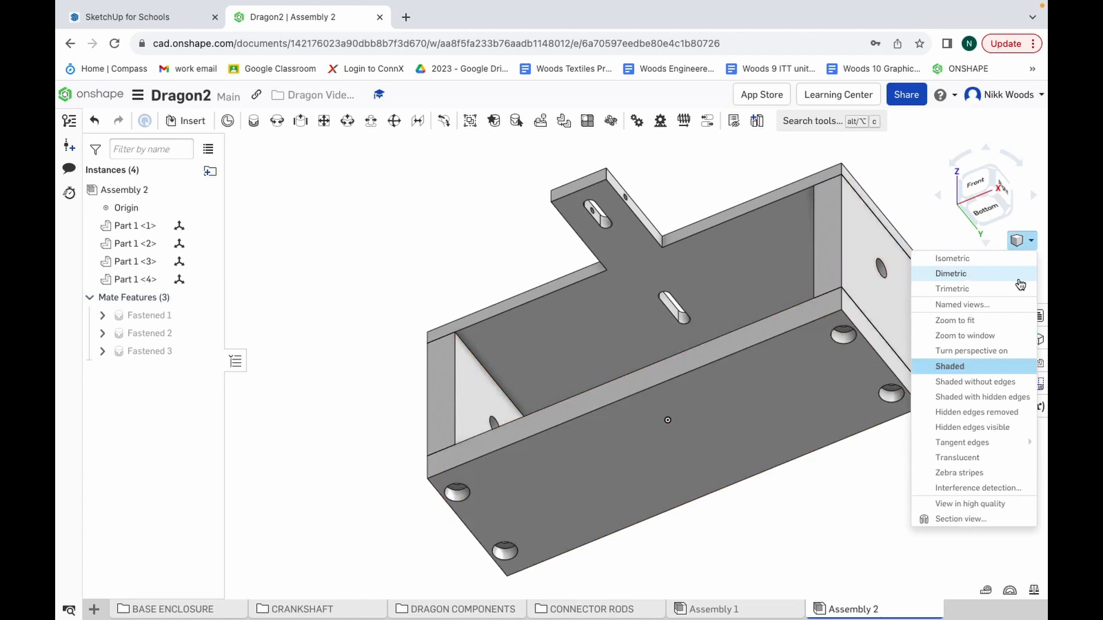
click(979, 289)
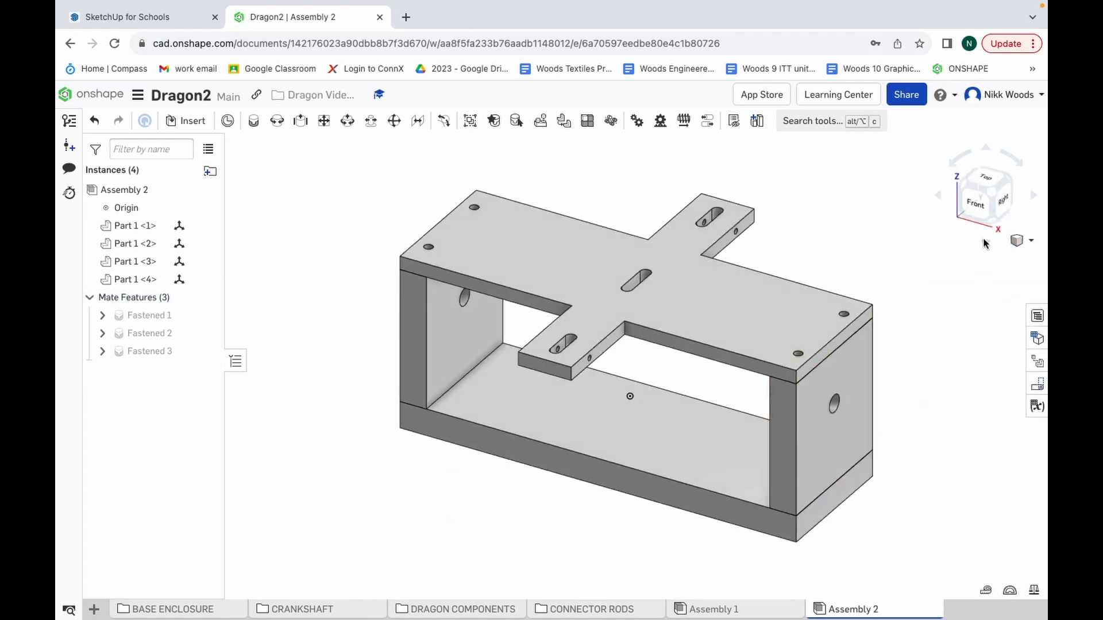
click(987, 152)
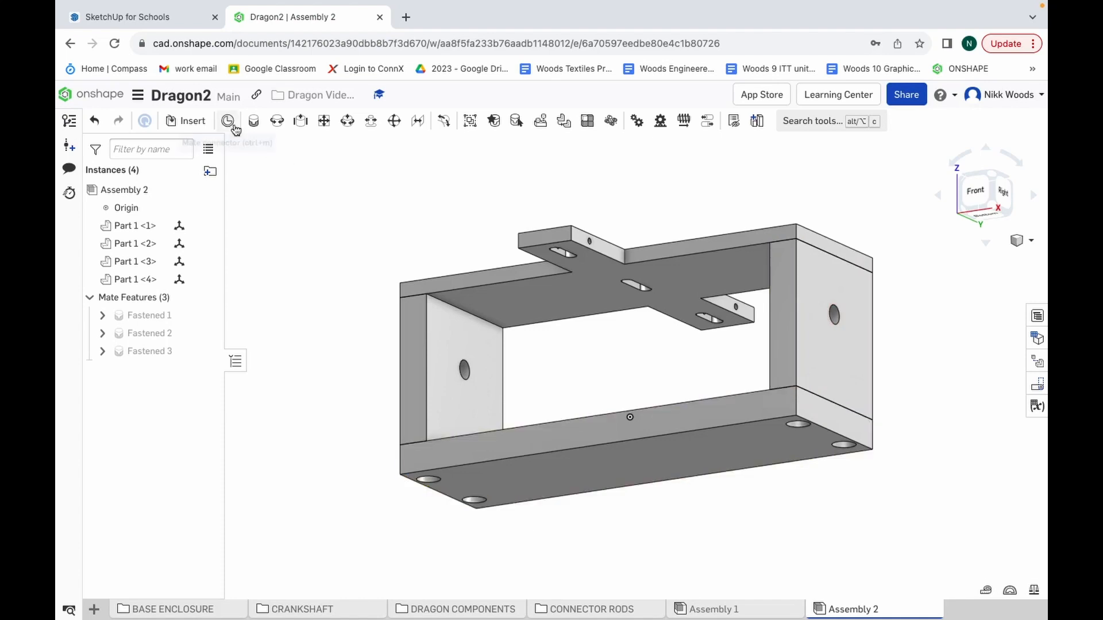
click(254, 123)
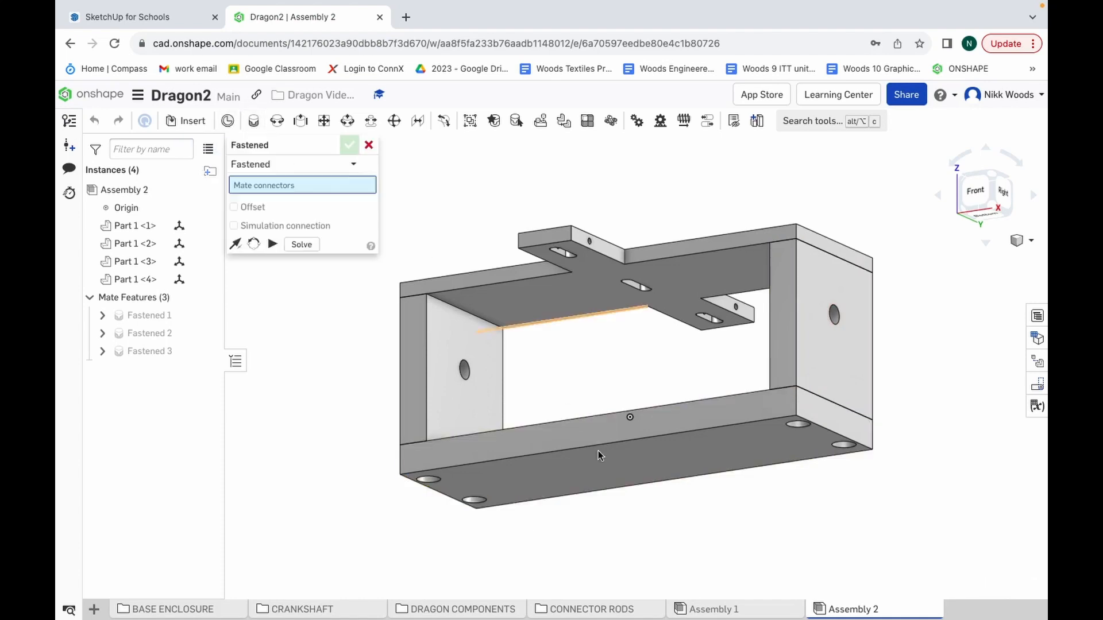
click(638, 467)
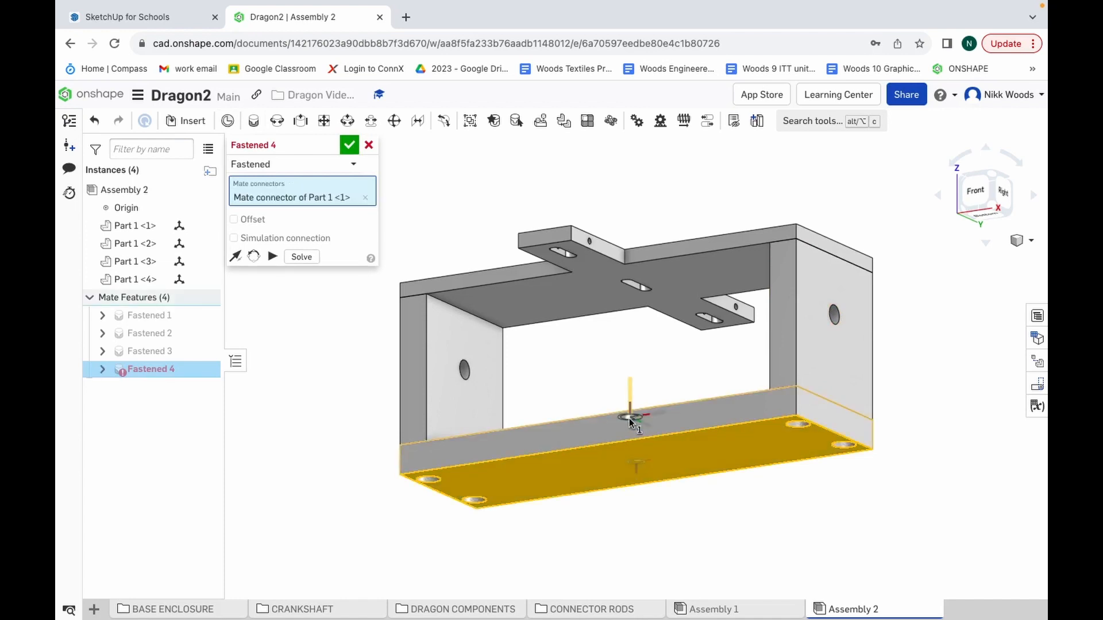
click(629, 418)
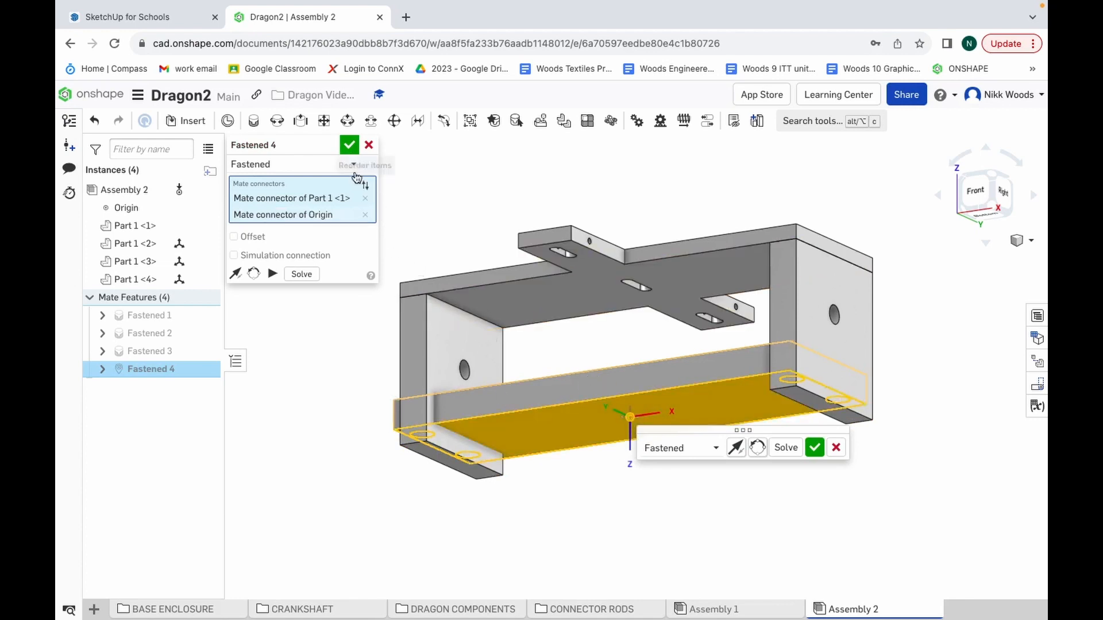
click(350, 146)
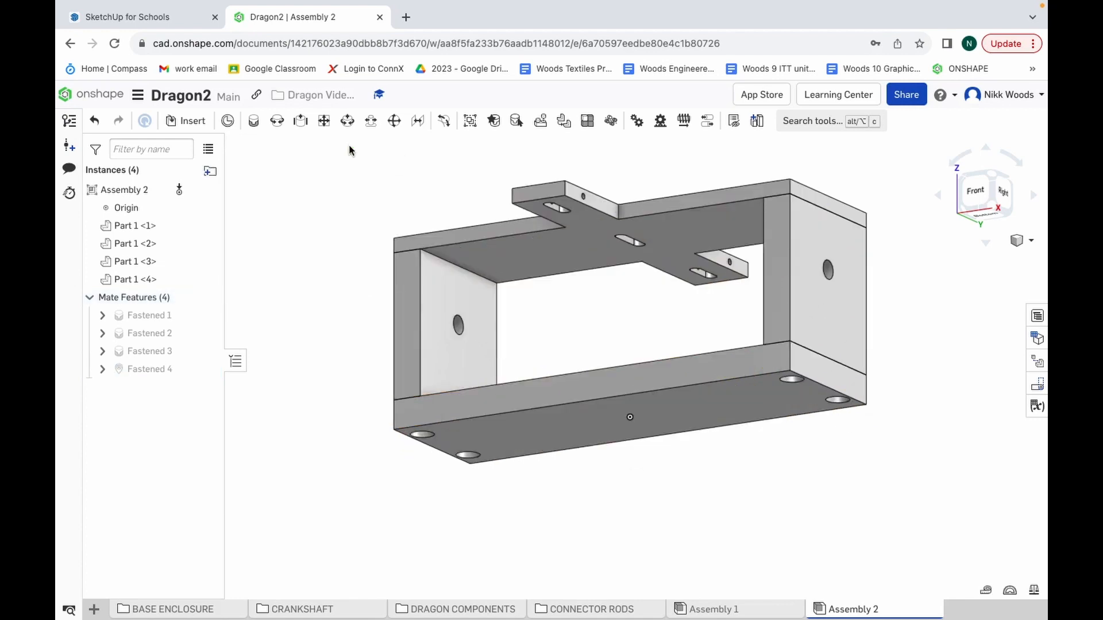
click(1032, 244)
click(981, 296)
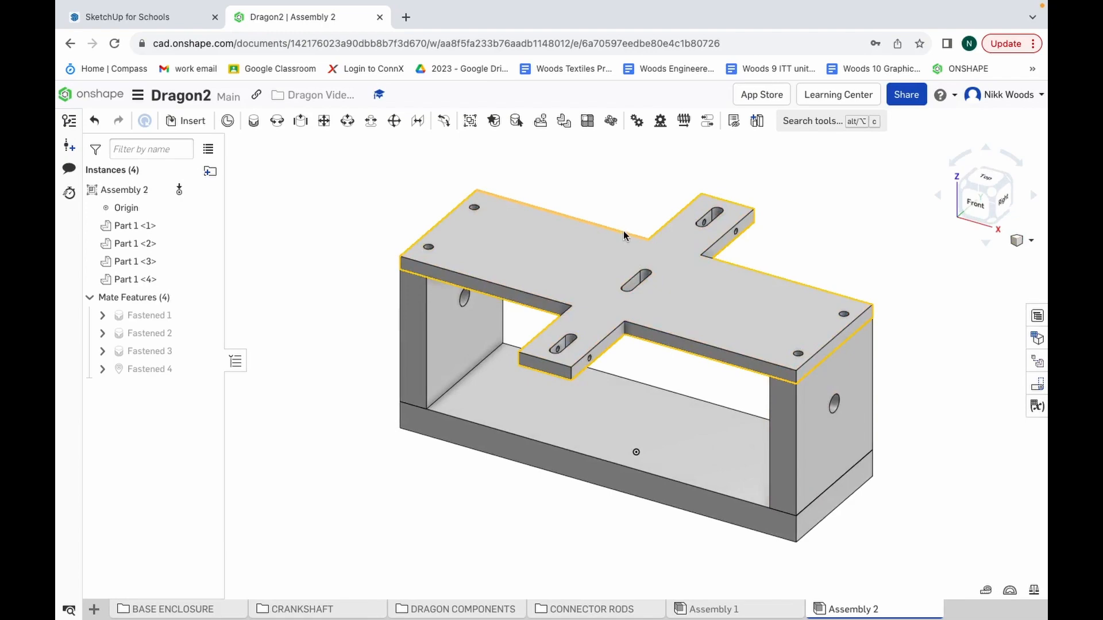
Step: Switch to the CAD exercises document in Word and review the base enclosure assembly instructions through to the start of the crankshaft section
key(ctrl+Up)
click(658, 54)
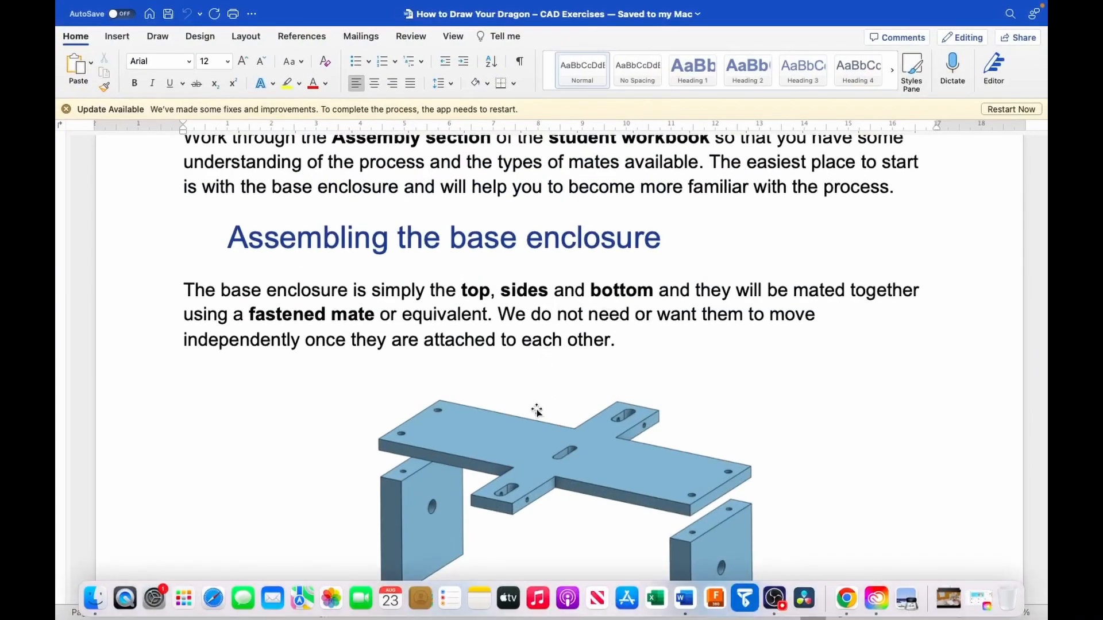
scroll(536, 411, down, 10)
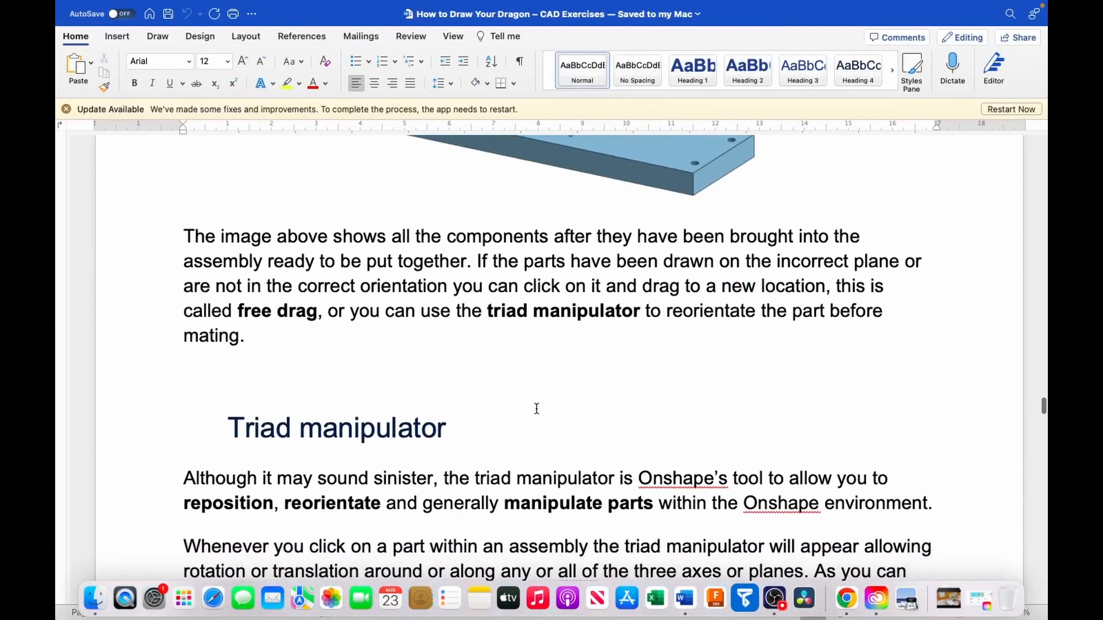
scroll(537, 409, down, 12)
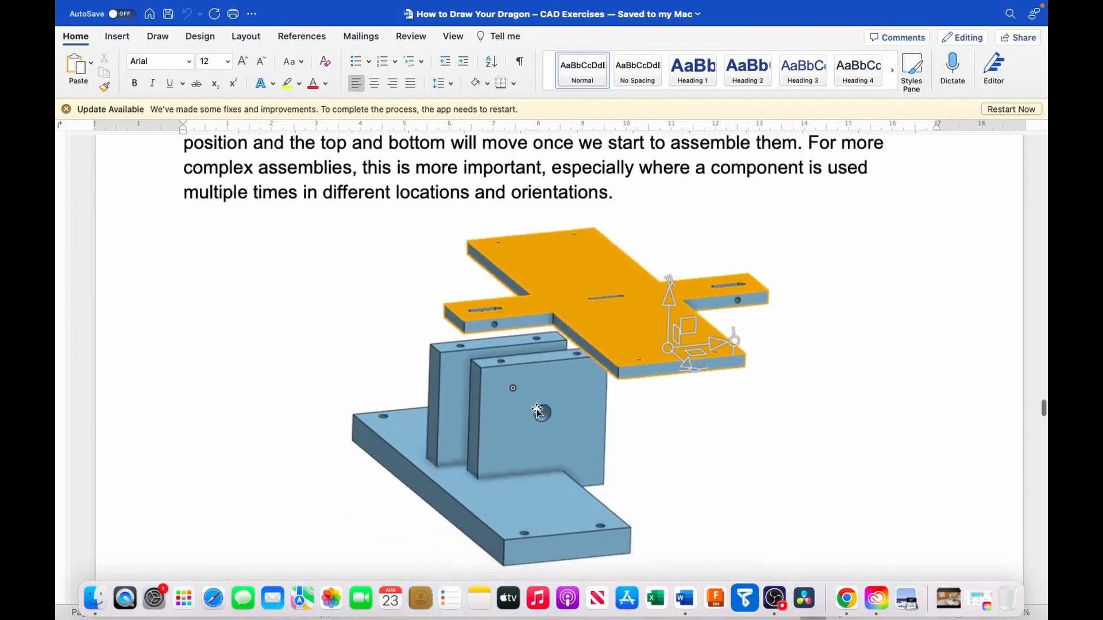
scroll(536, 411, down, 15)
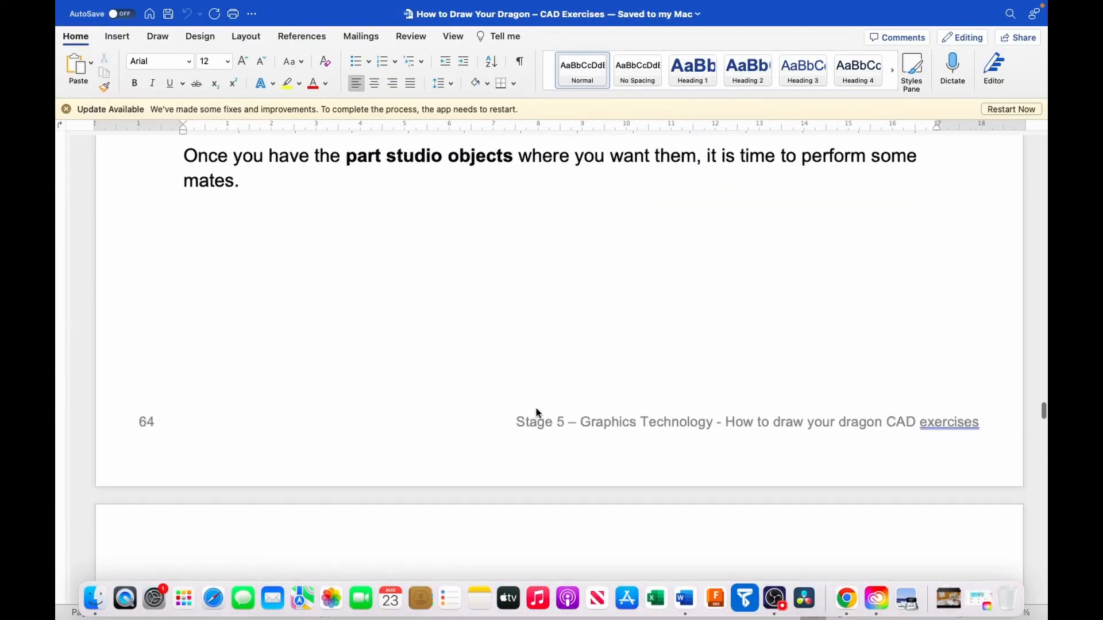
scroll(536, 412, down, 13)
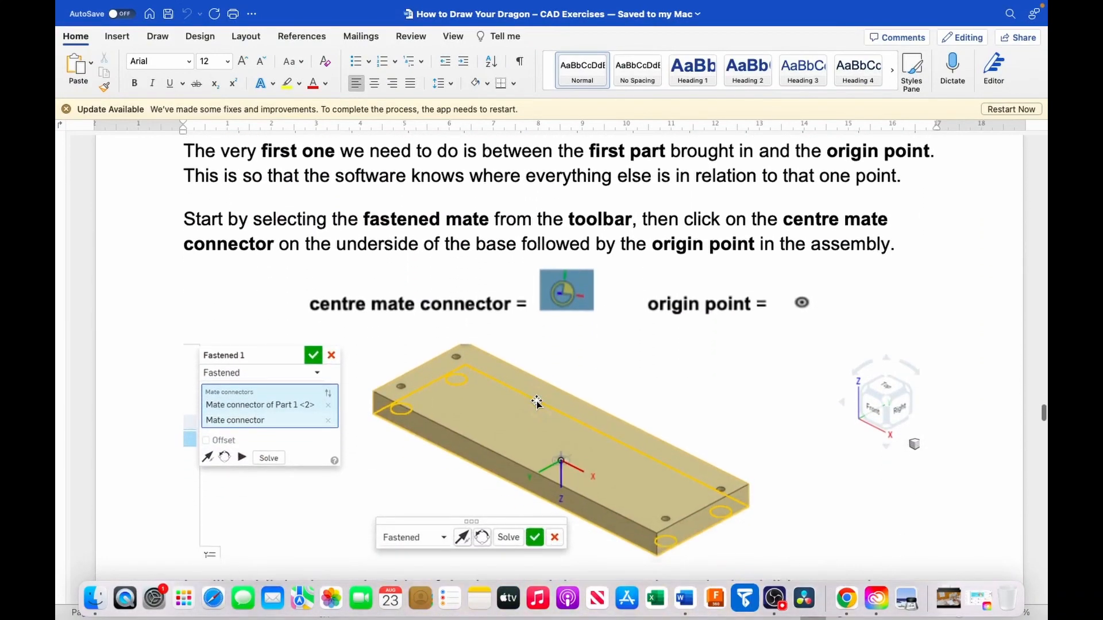
scroll(536, 402, down, 6)
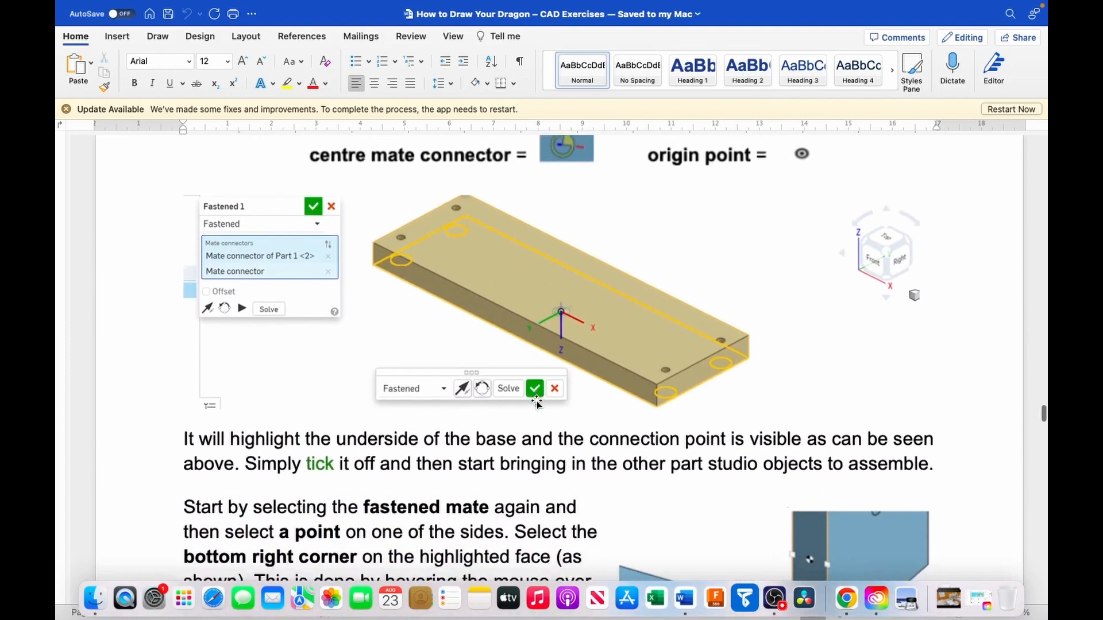
scroll(536, 402, down, 15)
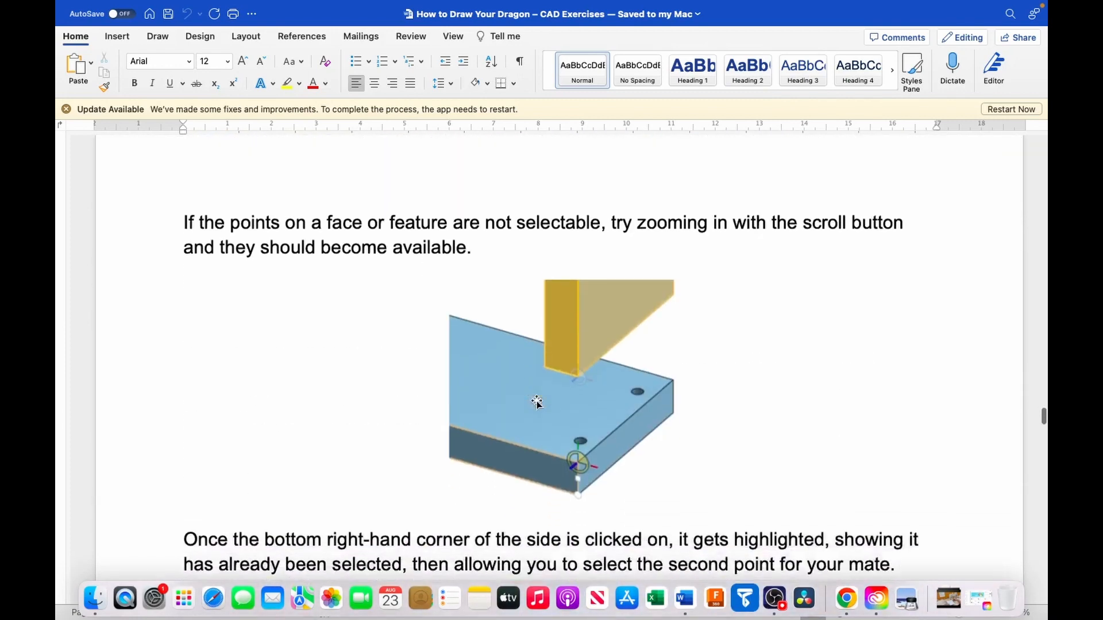
scroll(536, 402, down, 20)
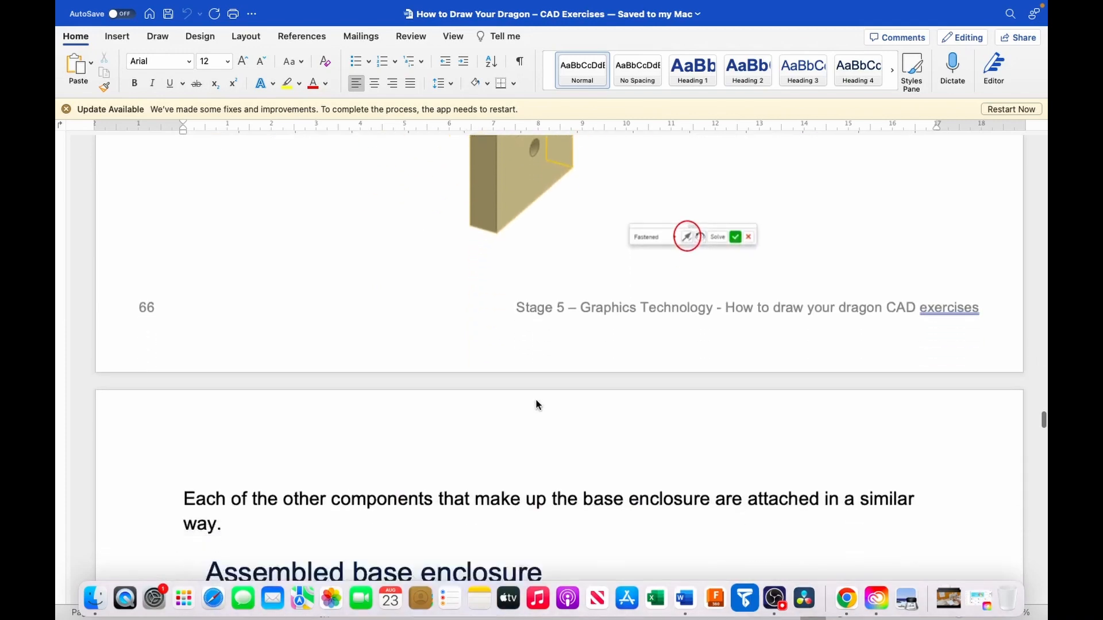
scroll(537, 404, down, 15)
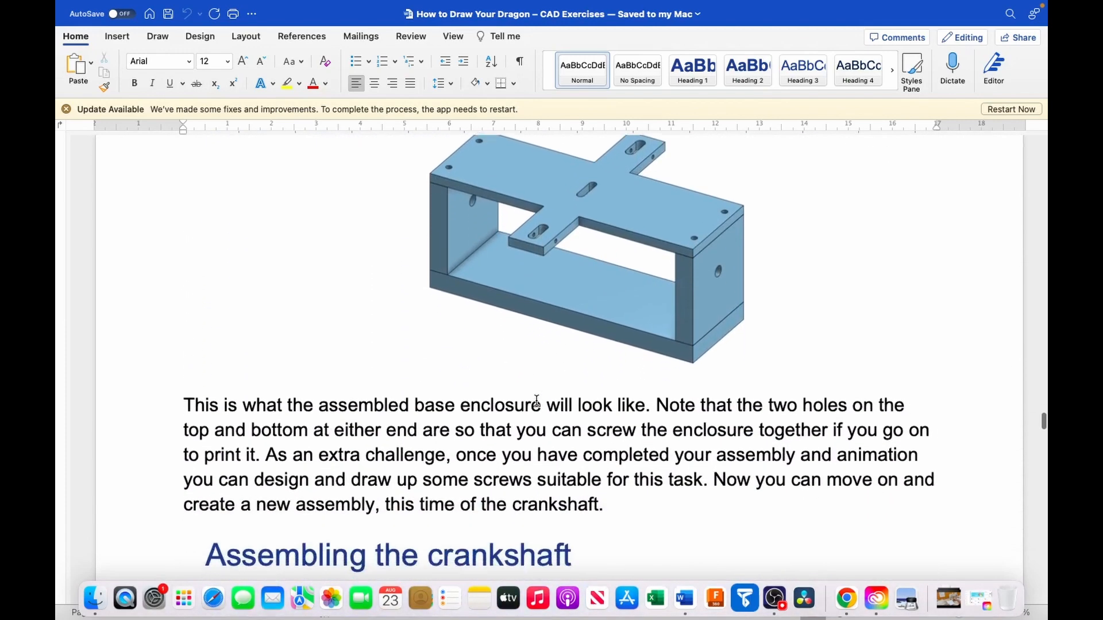
scroll(537, 402, down, 10)
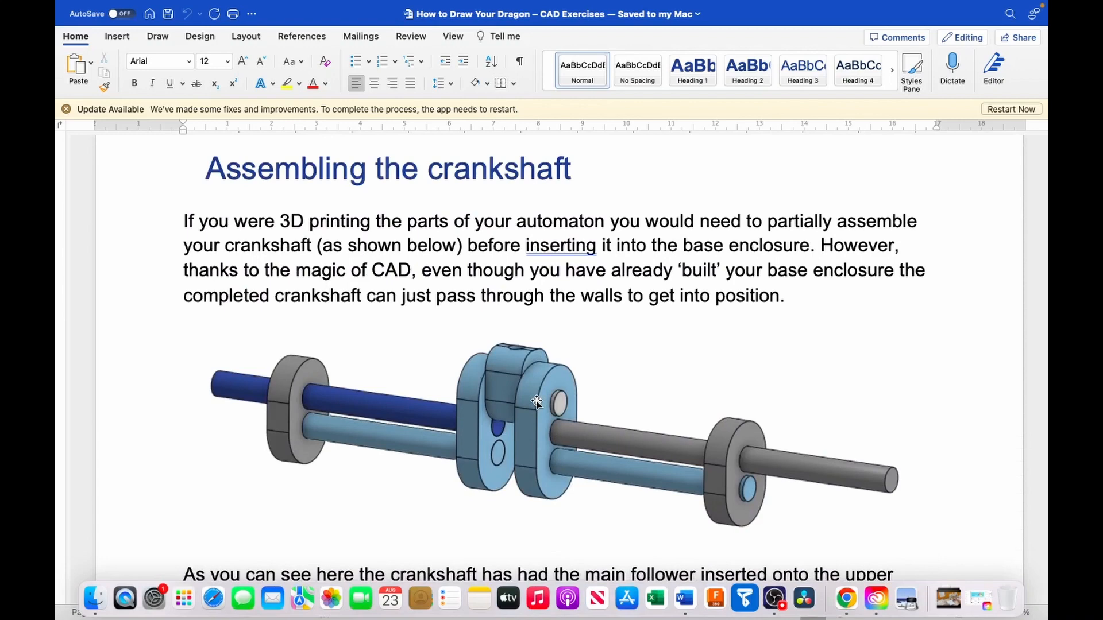
key(ctrl+Up)
click(528, 386)
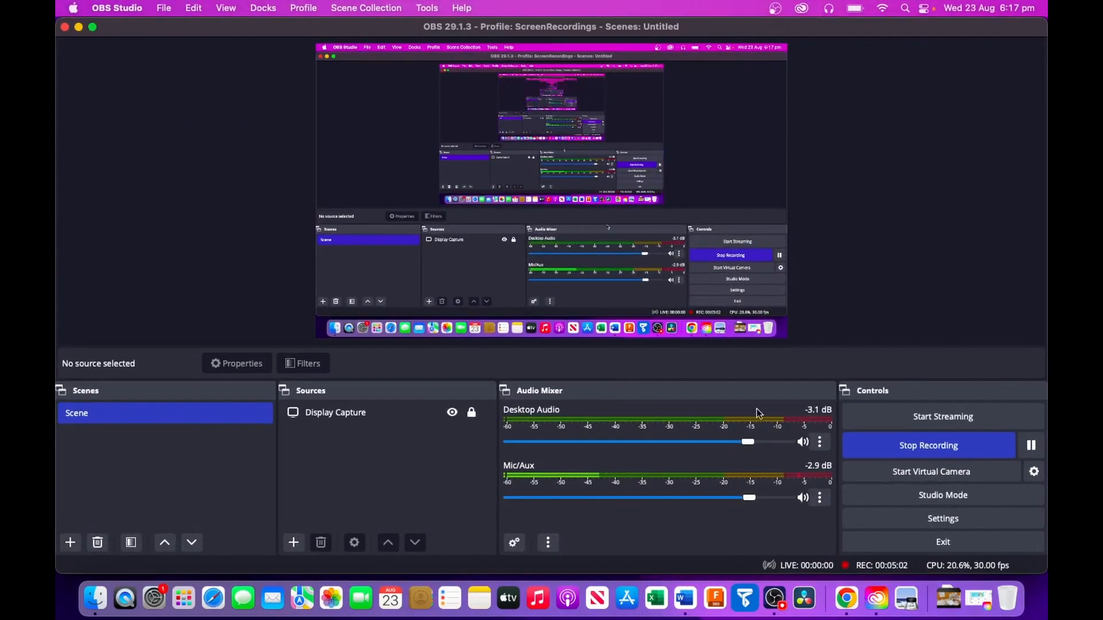
click(1031, 447)
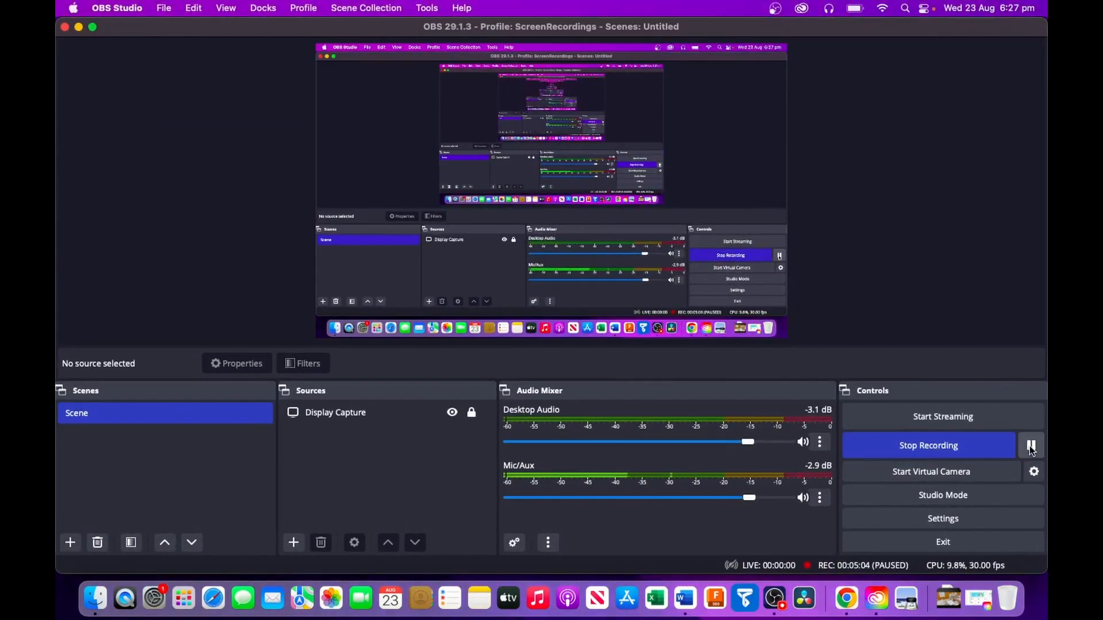
Step: Return to the Word document and read the "Assembling the crankshaft" section on page 67
key(ctrl+Up)
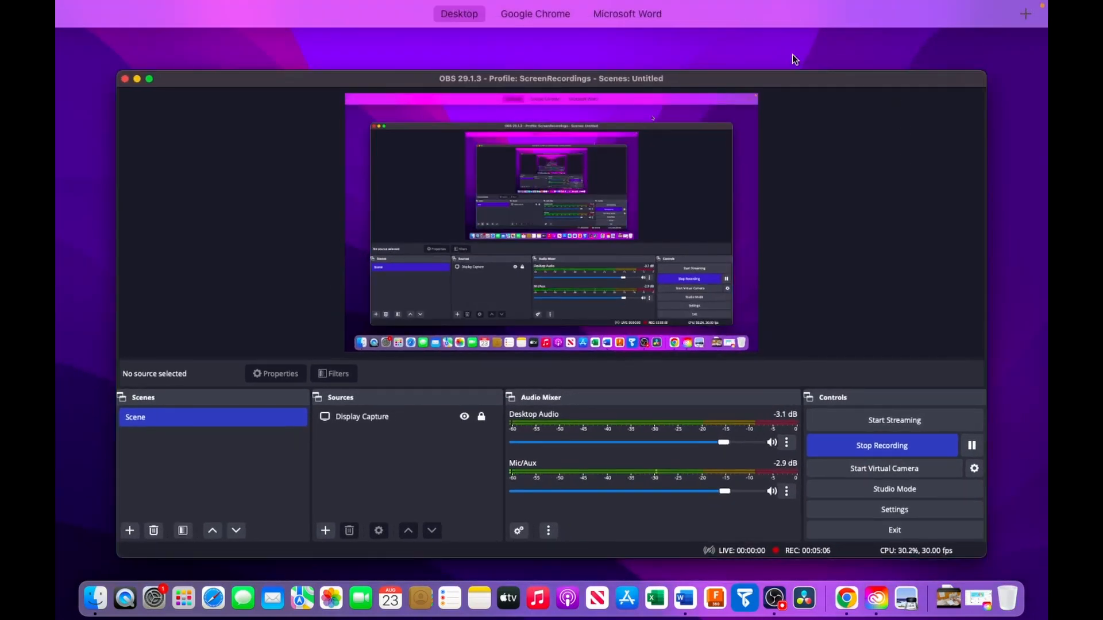
mouse_move(690, 46)
click(654, 44)
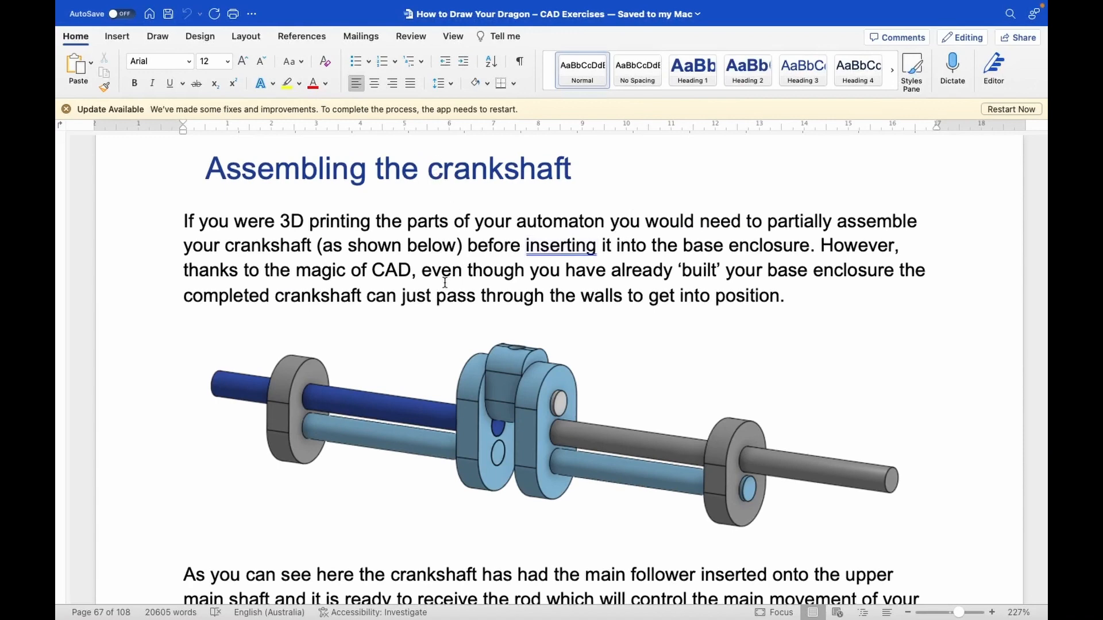
scroll(445, 283, down, 2)
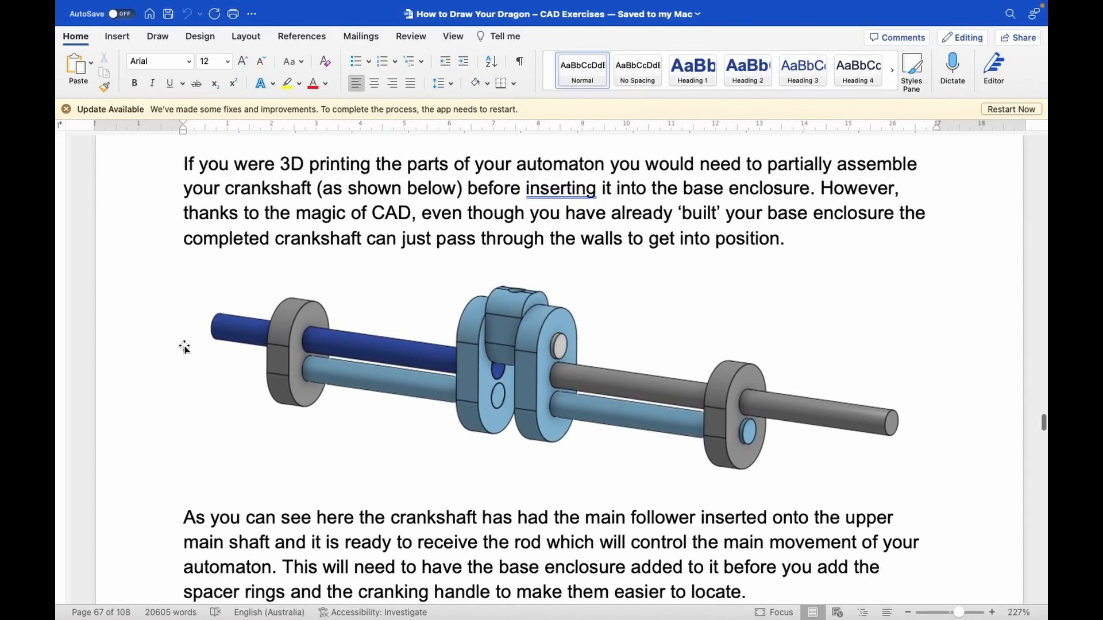
scroll(362, 420, down, 3)
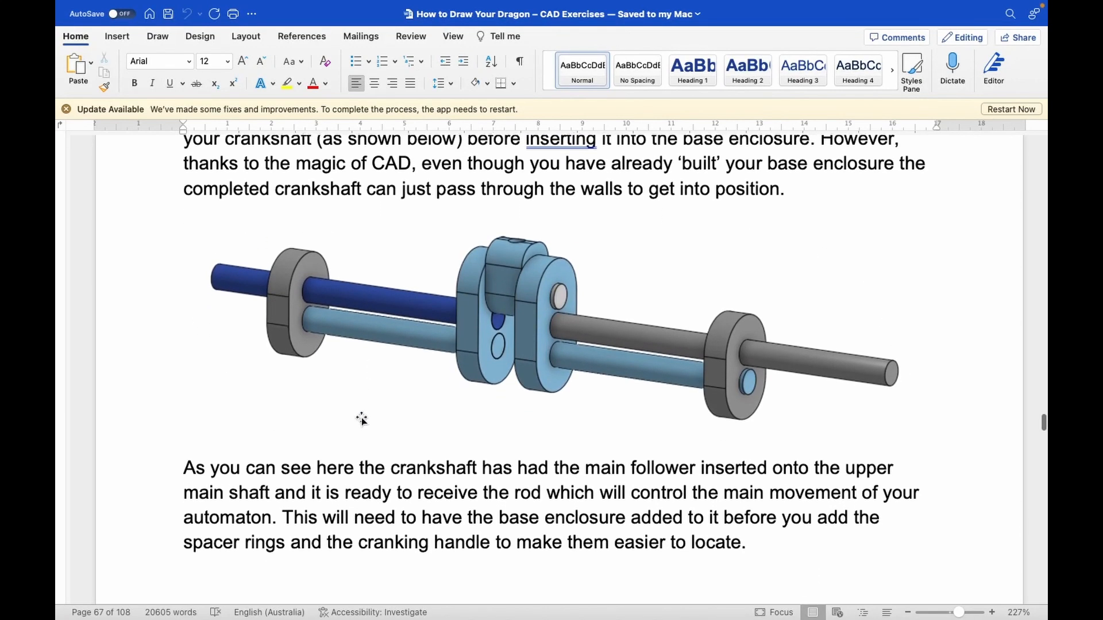
scroll(362, 419, down, 3)
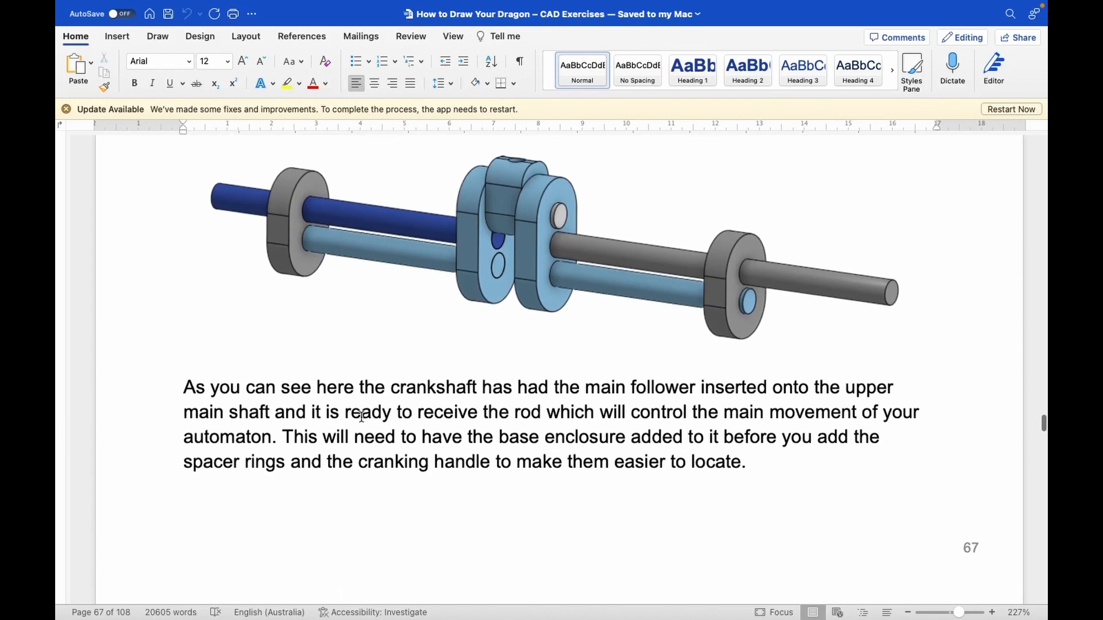
scroll(362, 419, down, 3)
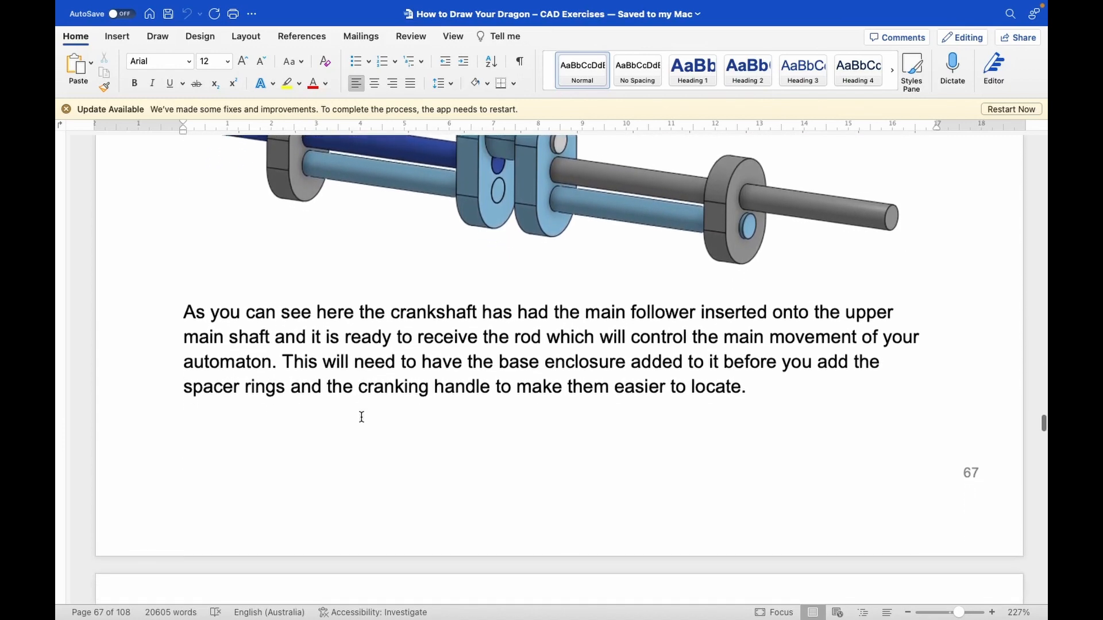
Step: Study the numbered crankshaft drawing on page 68 and look up its parts in the component tables on page 23
scroll(362, 421, down, 15)
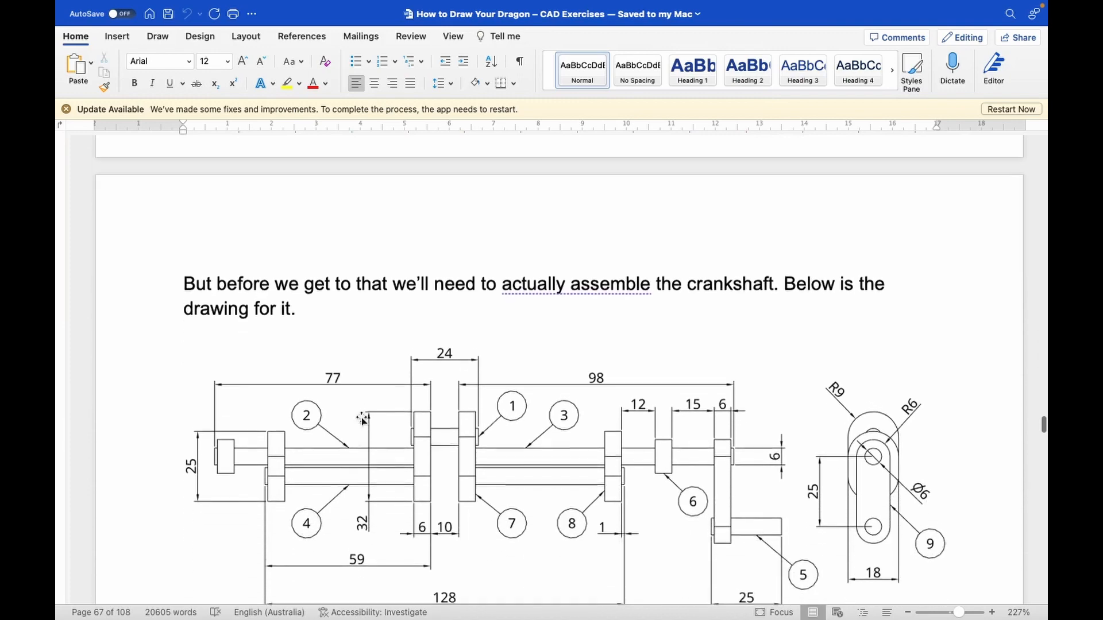
scroll(362, 421, down, 3)
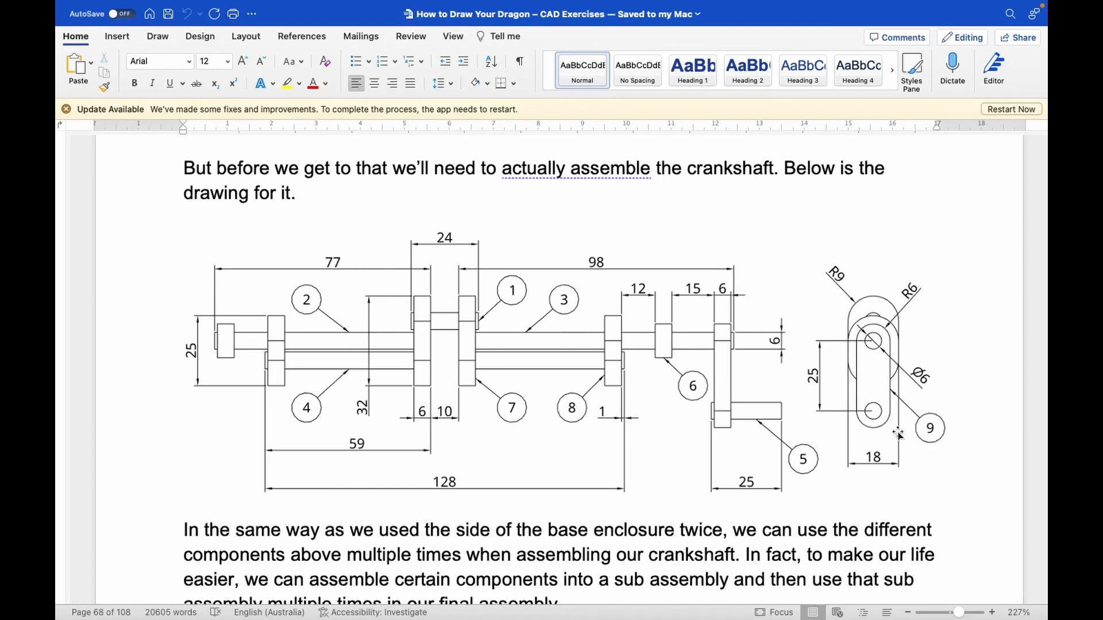
scroll(768, 404, up, 20)
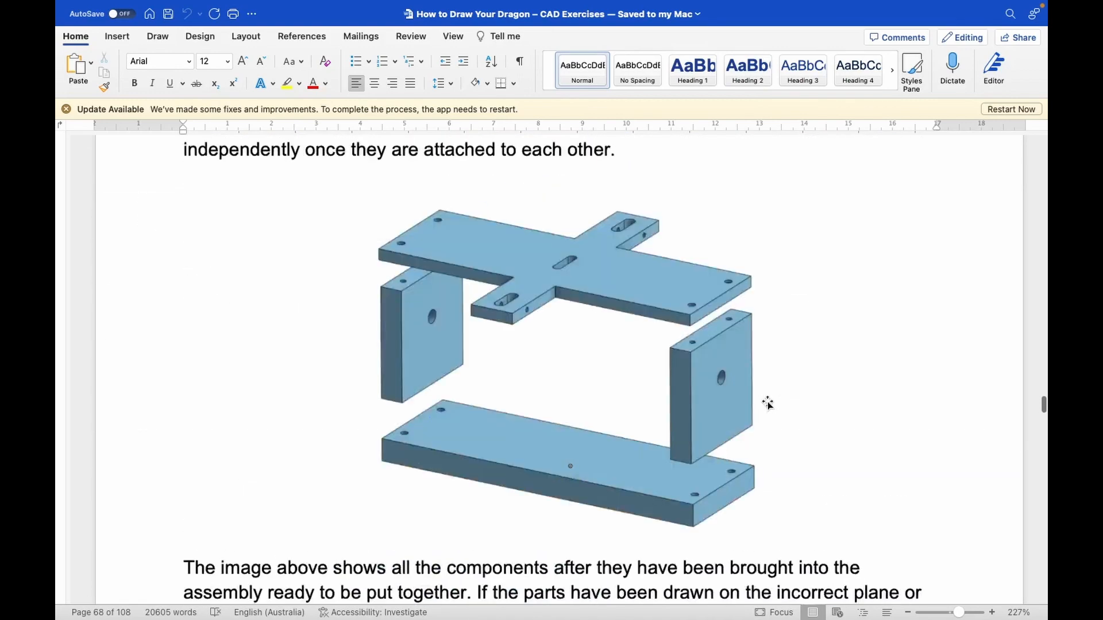
scroll(769, 403, up, 20)
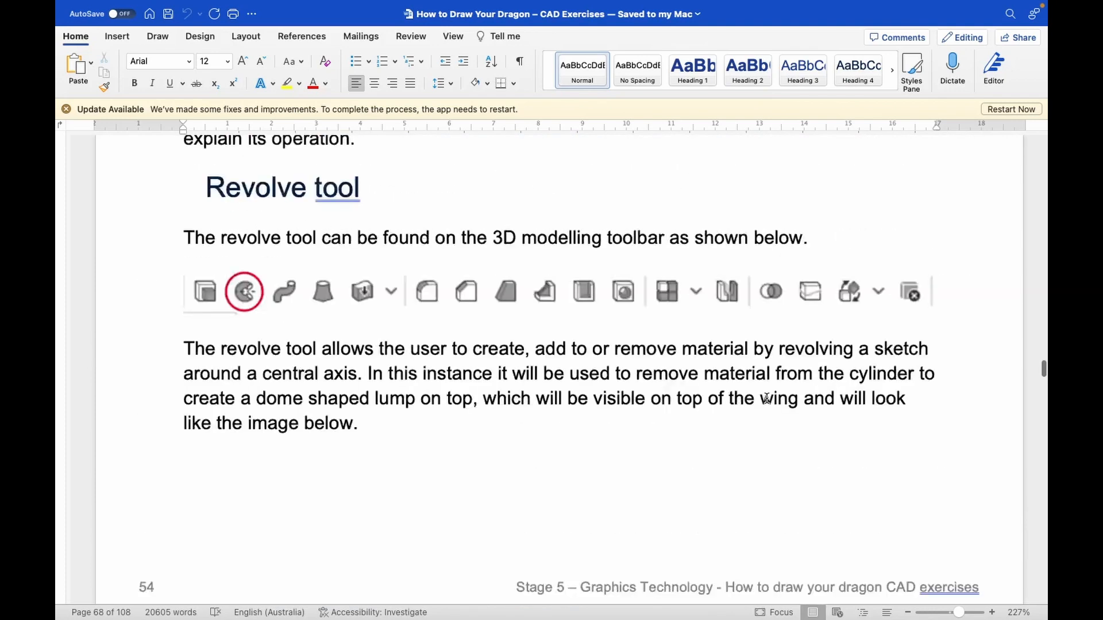
scroll(767, 400, up, 20)
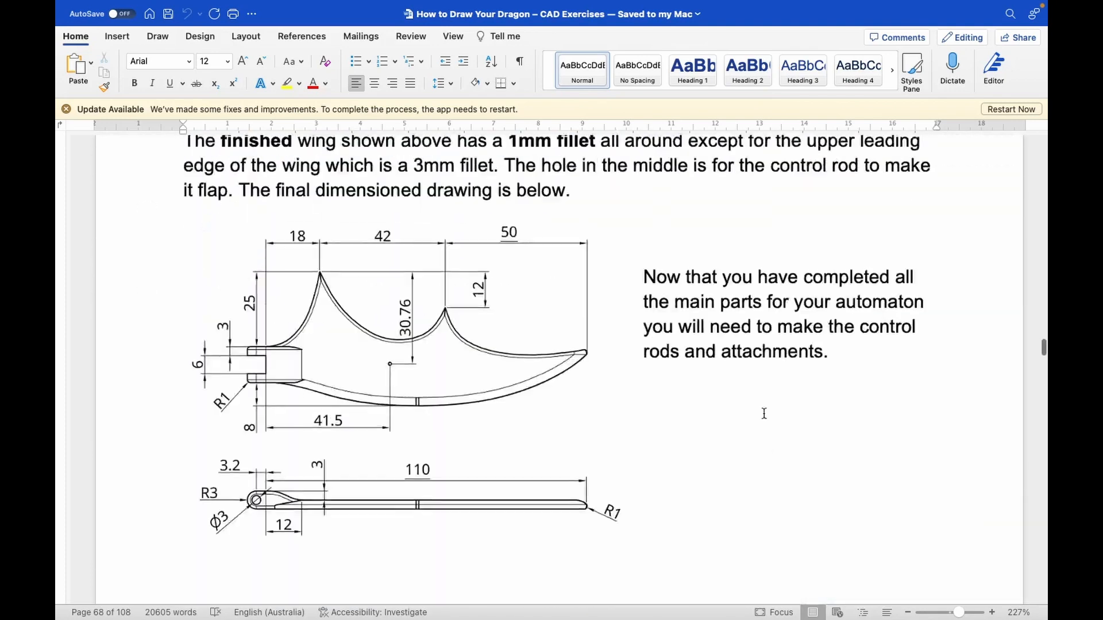
scroll(762, 421, up, 20)
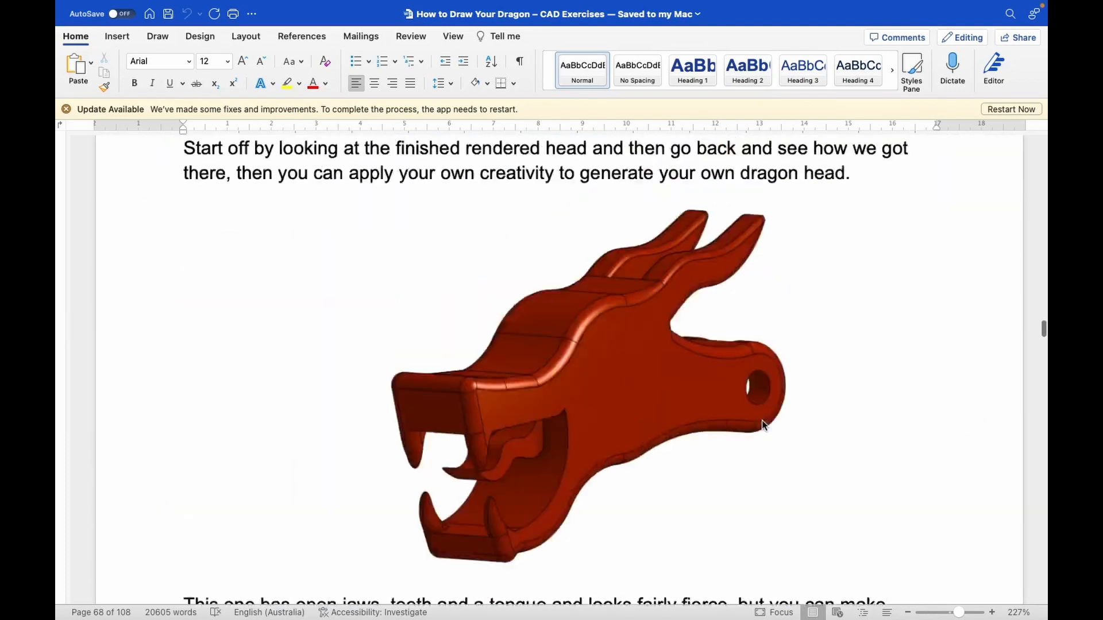
scroll(763, 425, up, 20)
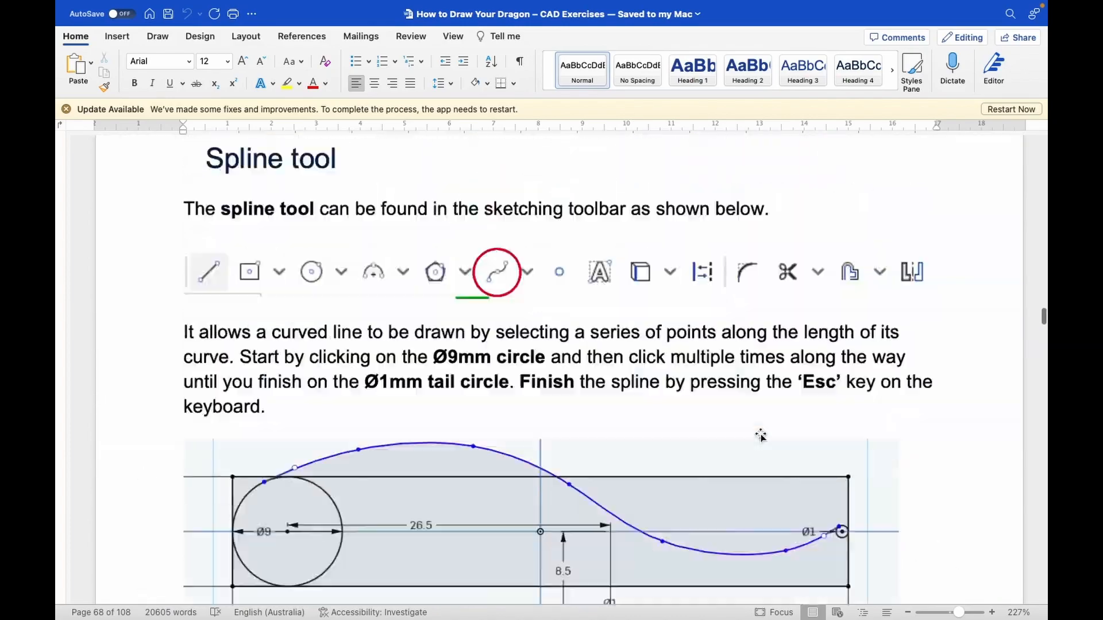
scroll(760, 435, up, 20)
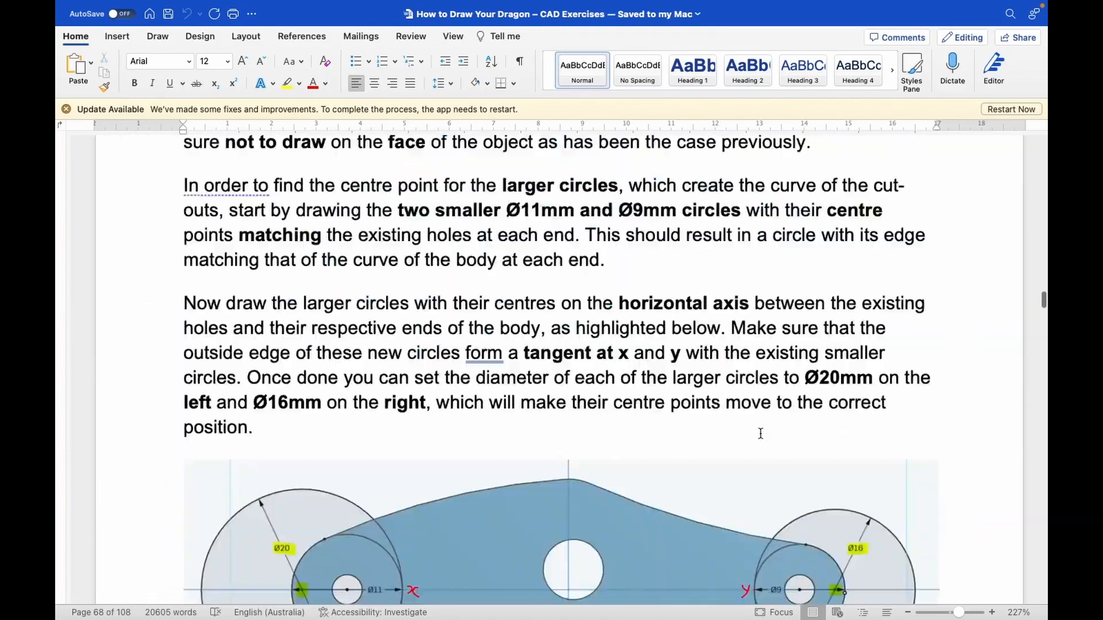
scroll(762, 437, up, 20)
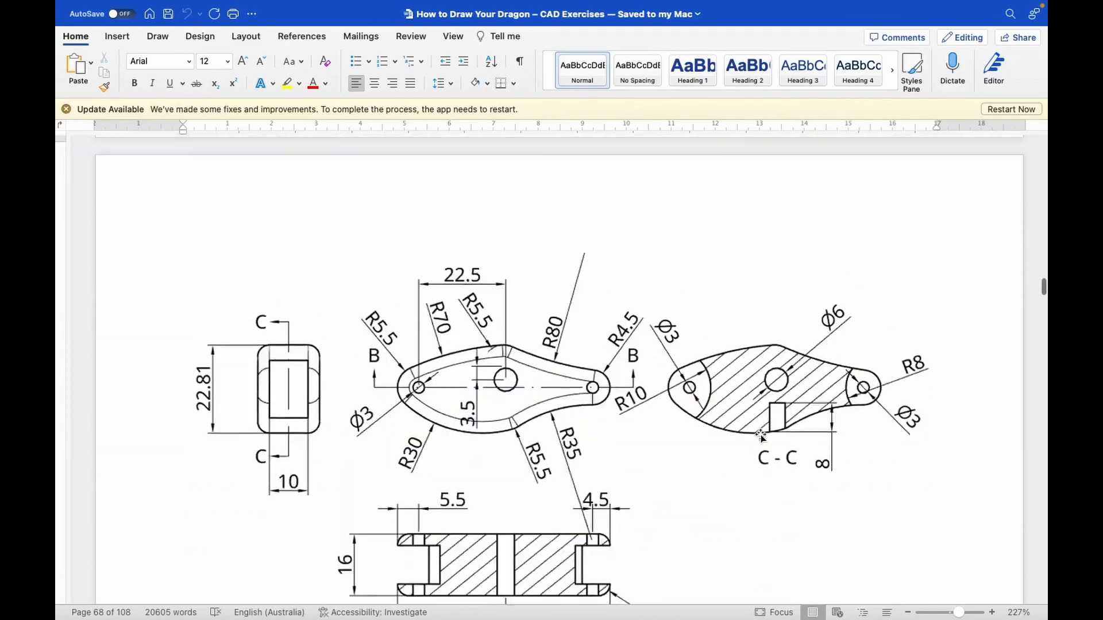
scroll(760, 435, up, 20)
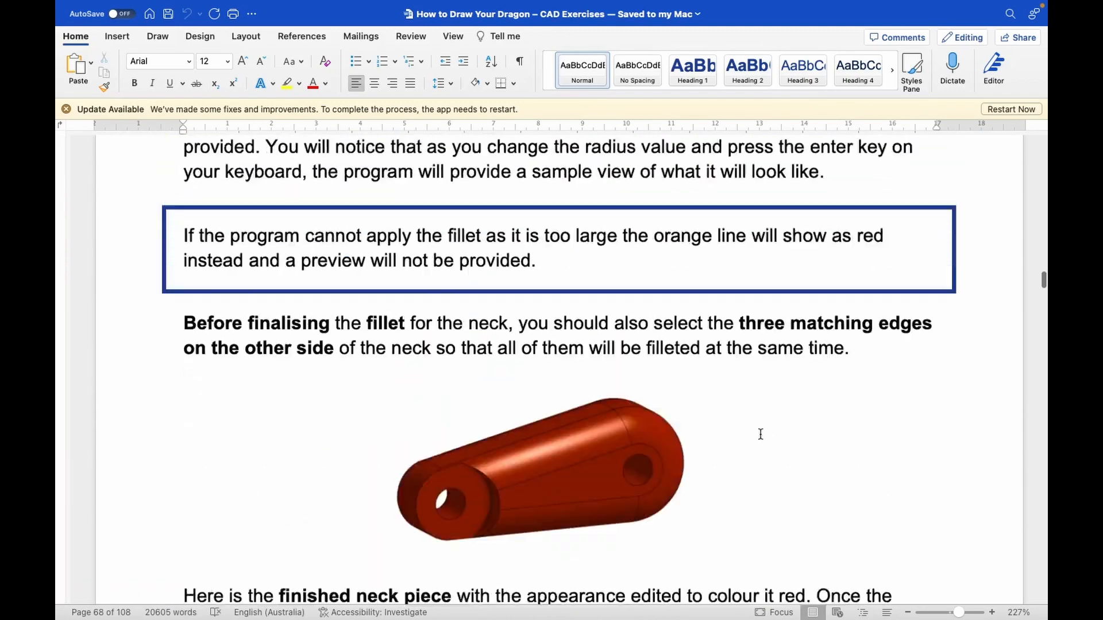
scroll(760, 434, up, 20)
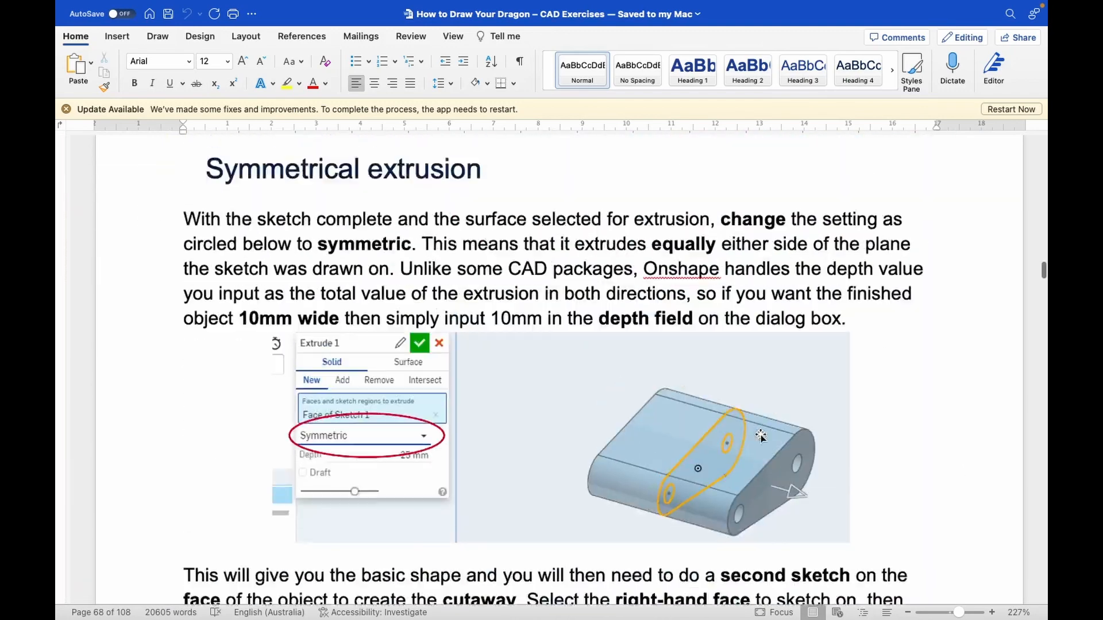
scroll(762, 435, up, 20)
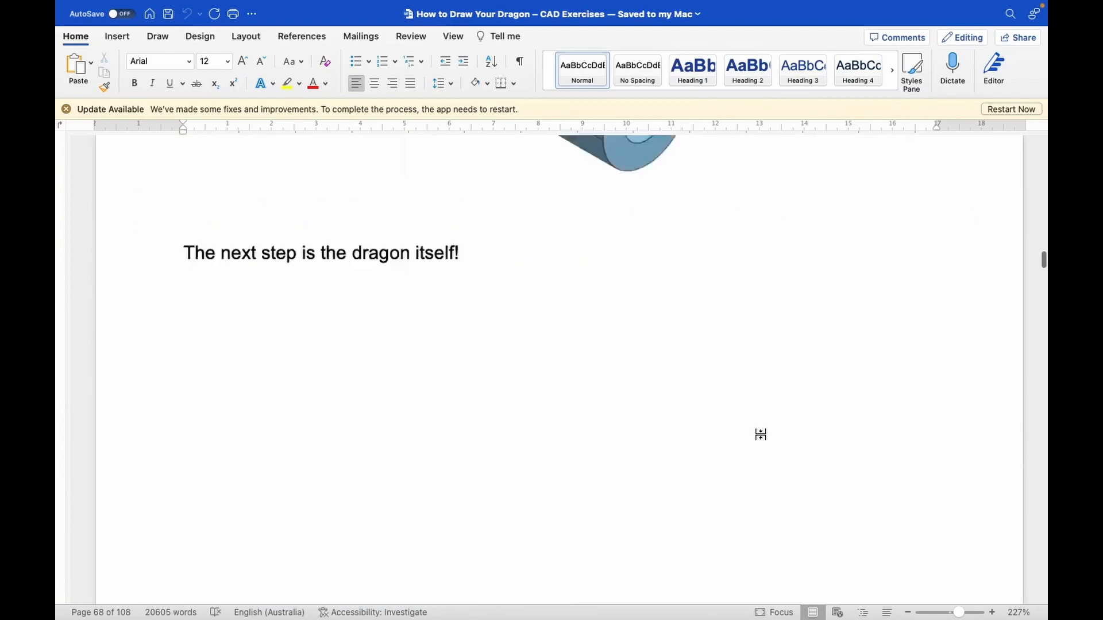
scroll(760, 434, up, 20)
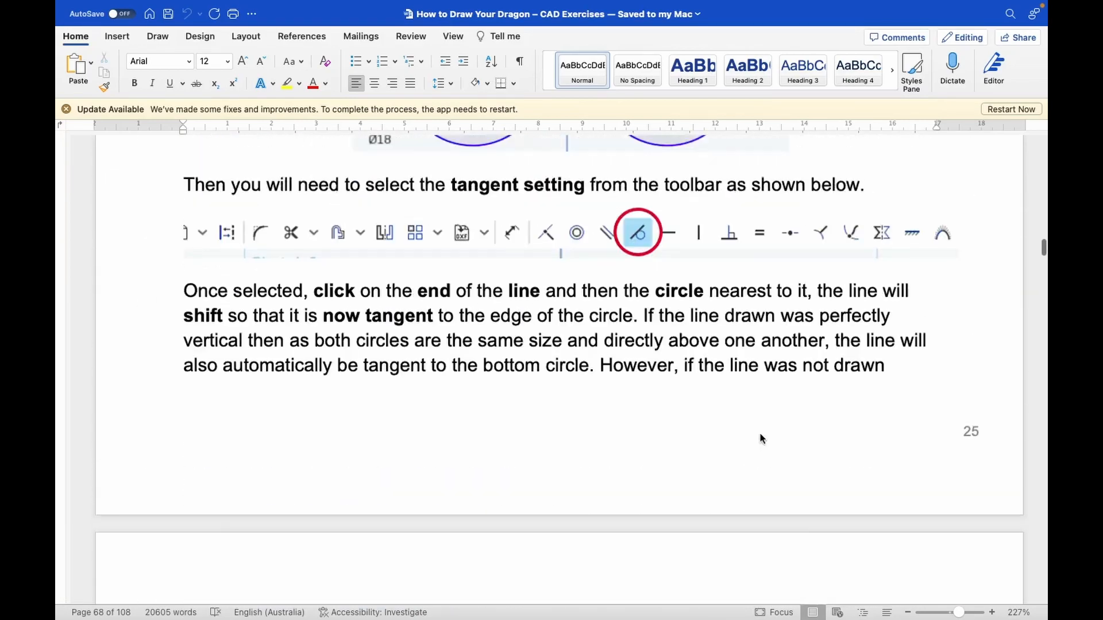
scroll(760, 435, up, 20)
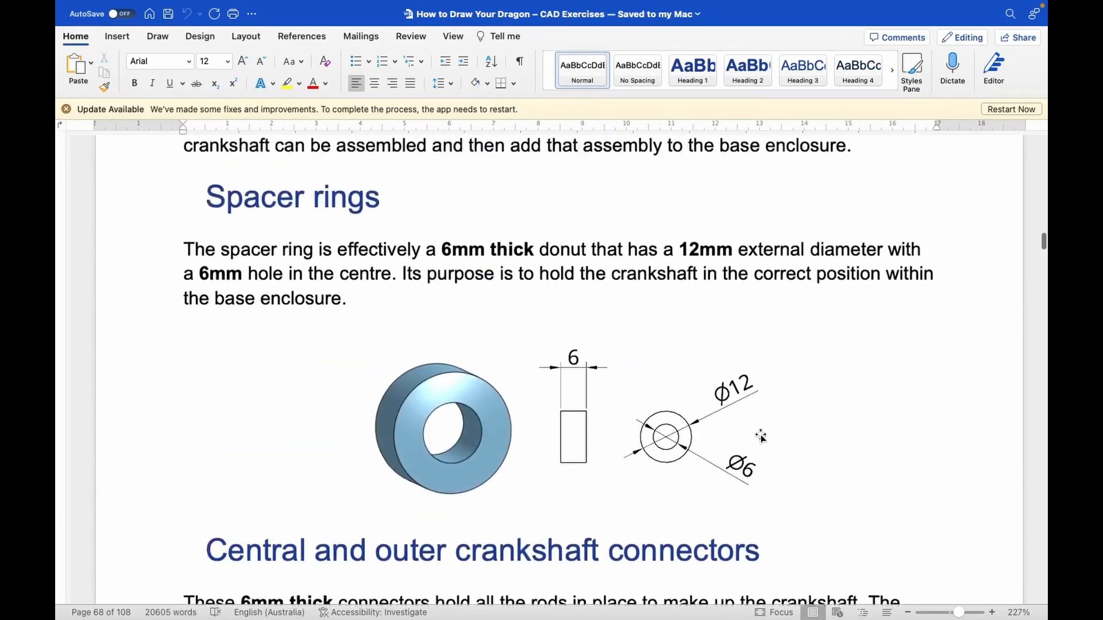
scroll(760, 434, up, 15)
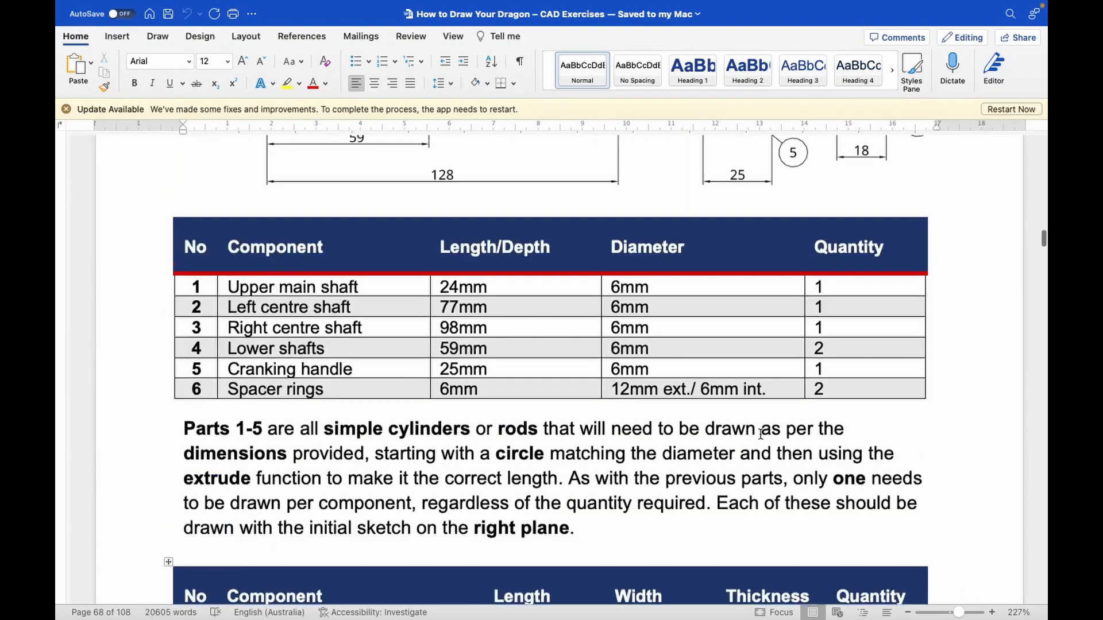
scroll(760, 434, down, 3)
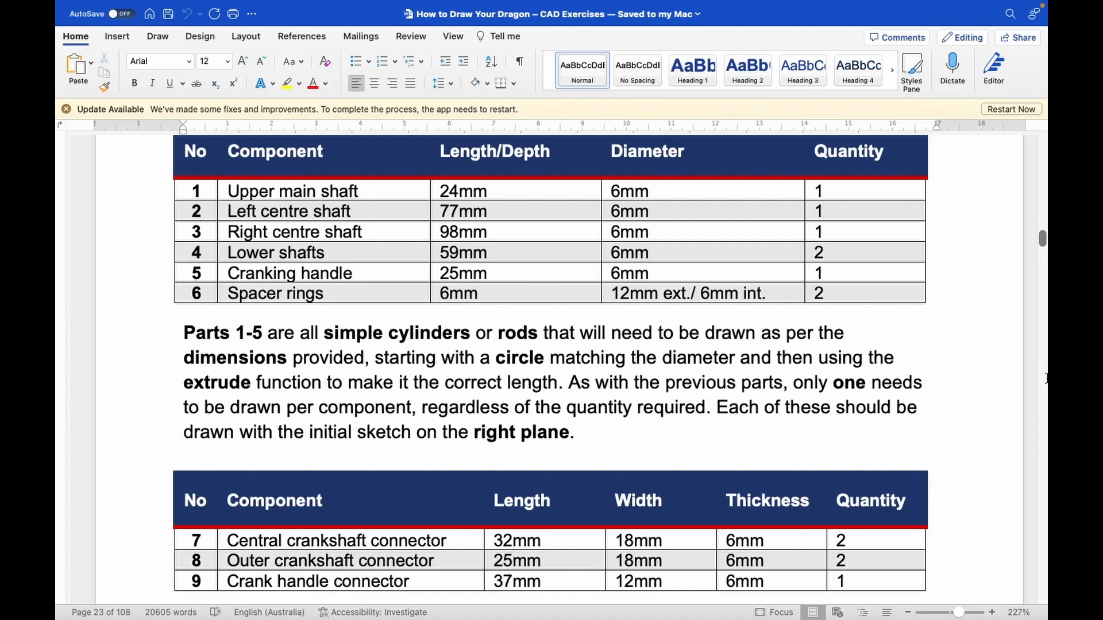
Step: Move forward from the component tables on page 23 towards the crankshaft assembly instructions
scroll(1046, 379, down, 20)
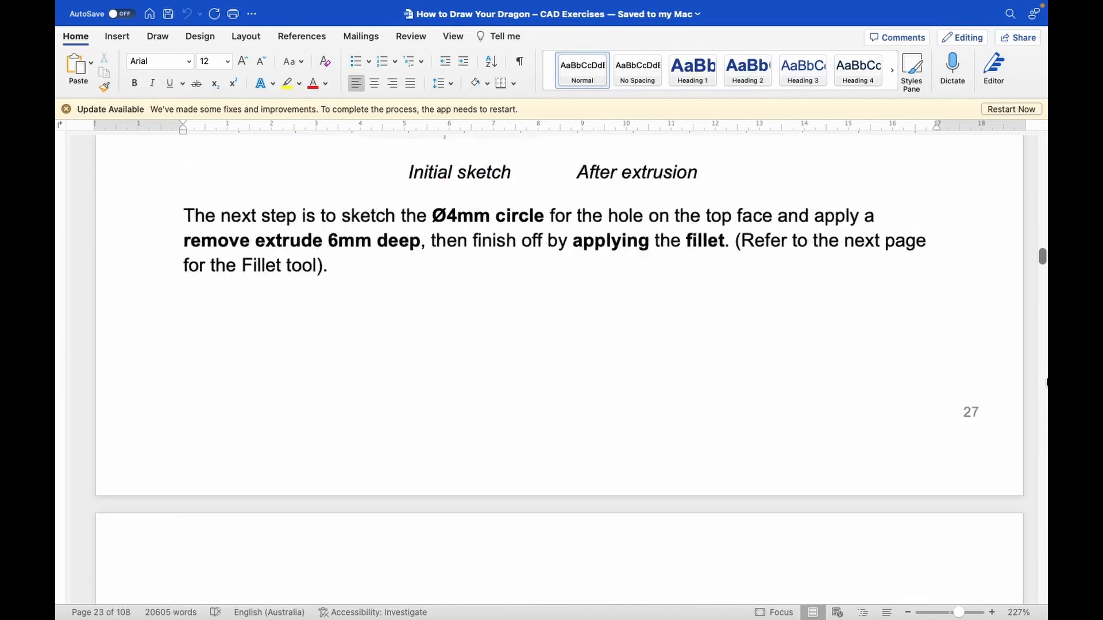
scroll(1046, 382, down, 20)
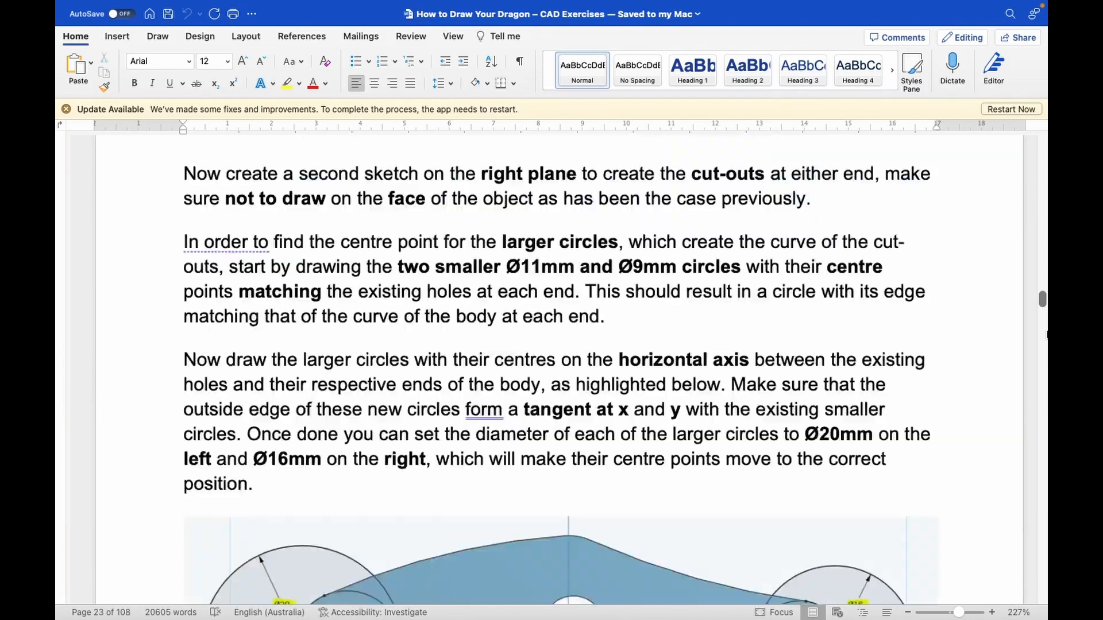
scroll(1047, 299, down, 20)
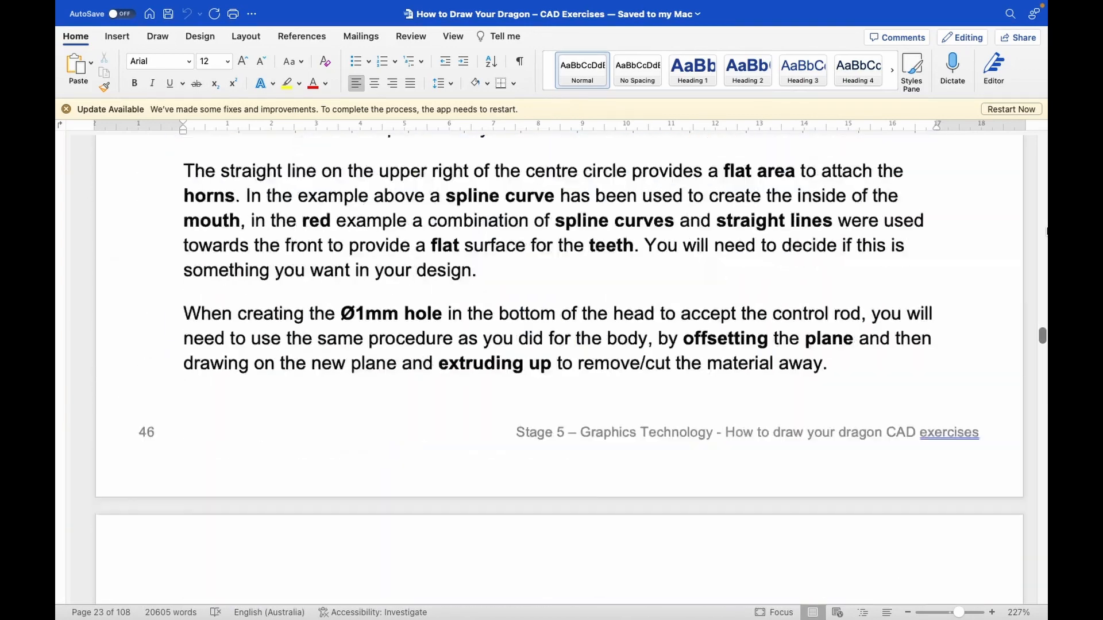
scroll(1047, 232, down, 20)
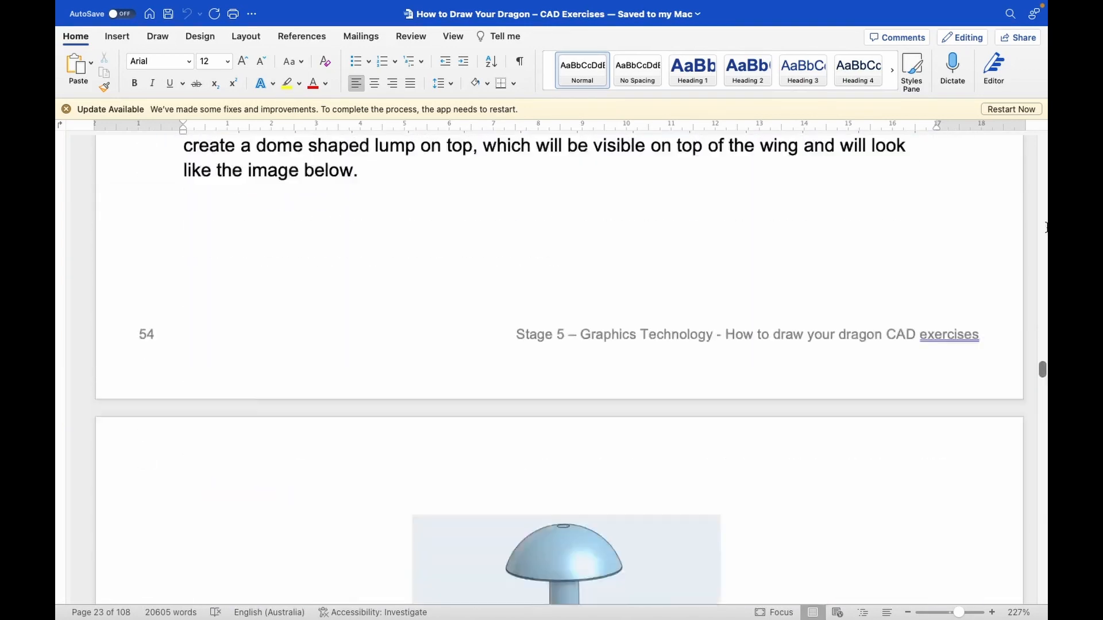
scroll(1046, 232, down, 20)
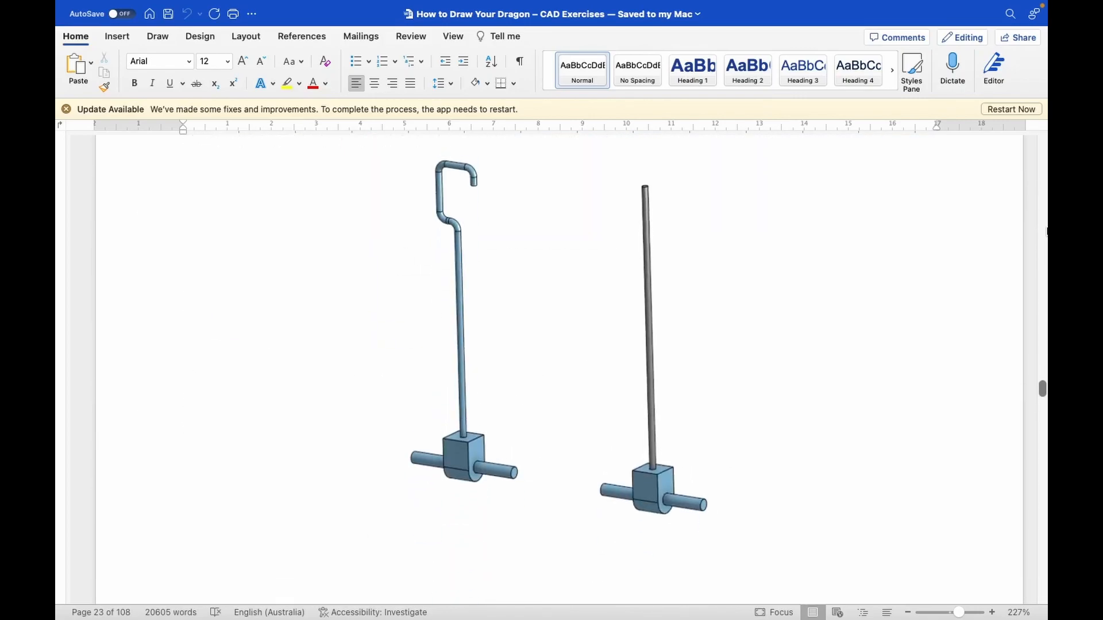
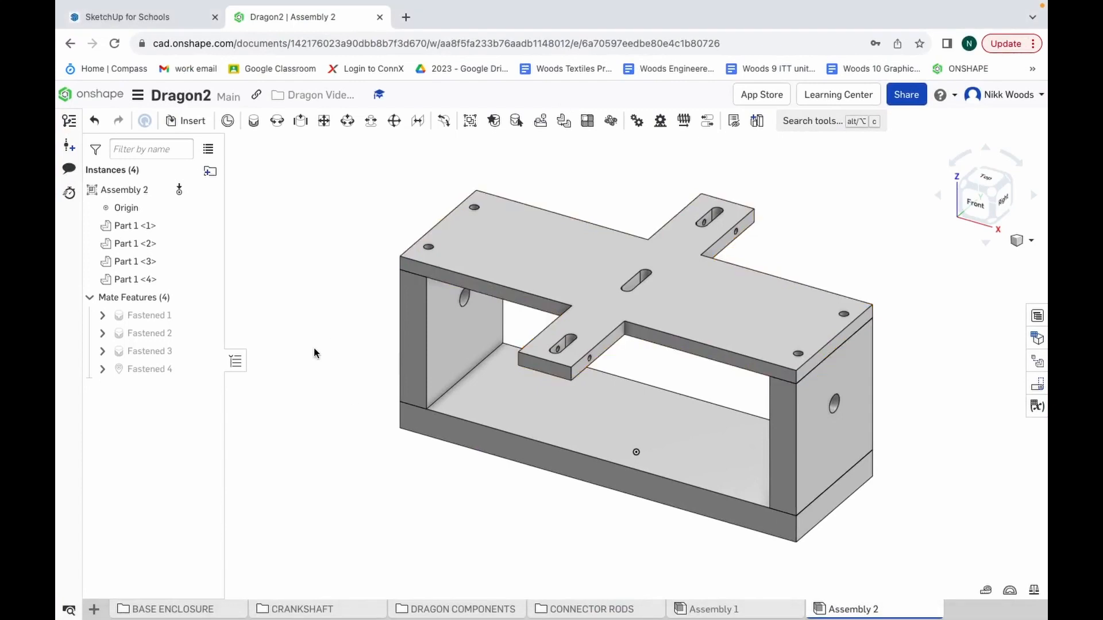
Step: Insert one central crankshaft connector into Assembly 2, placing it in the free space beside the enclosure's right-hand side panel
click(196, 122)
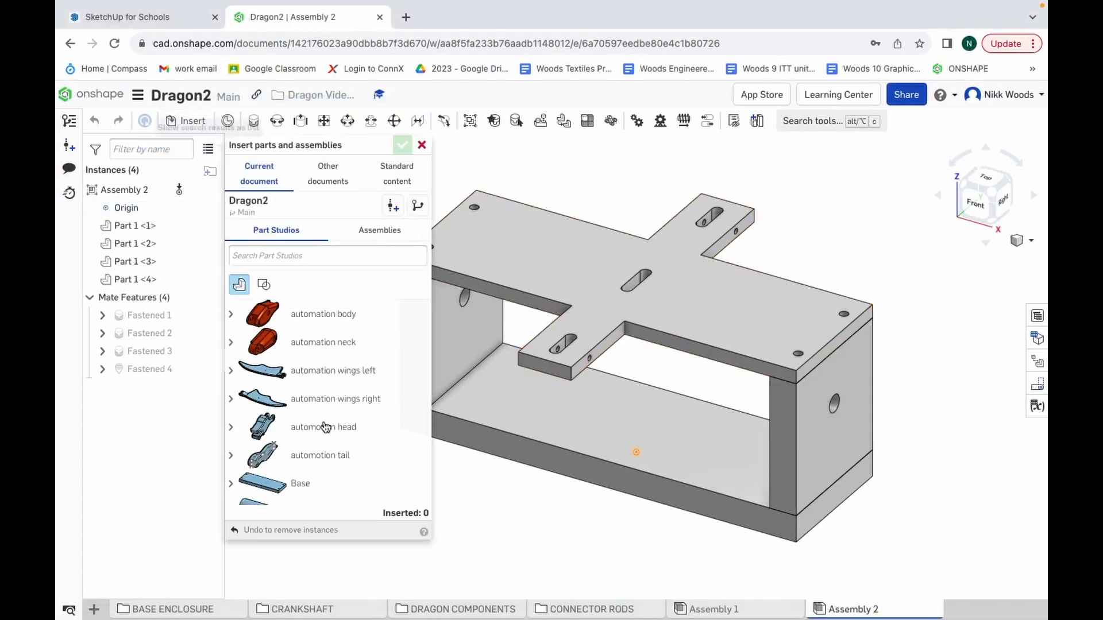
scroll(326, 428, down, 5)
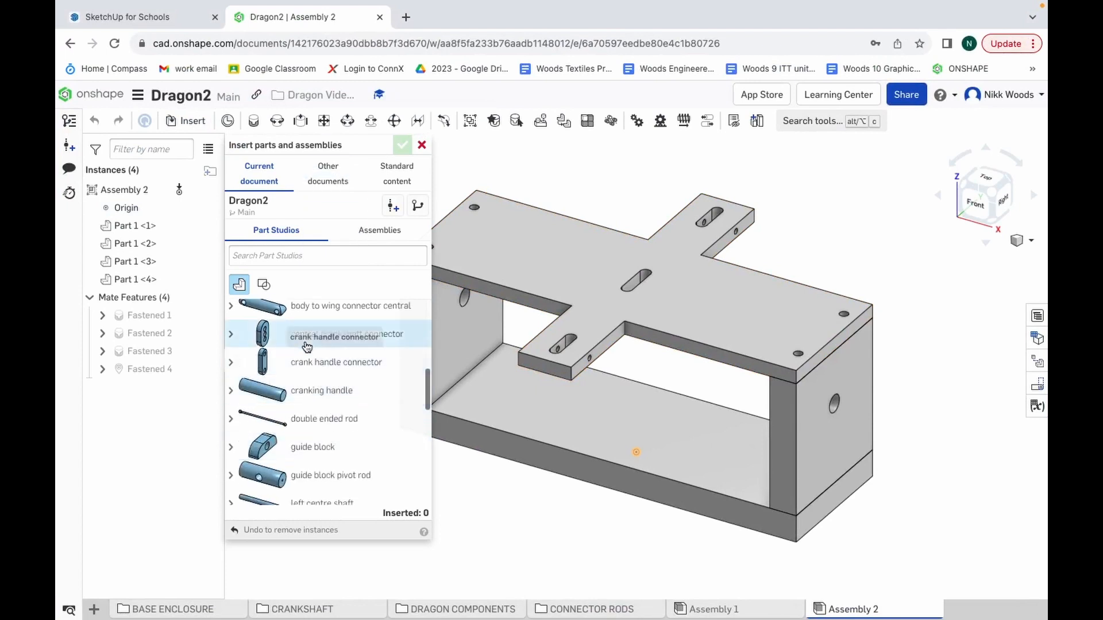
click(308, 345)
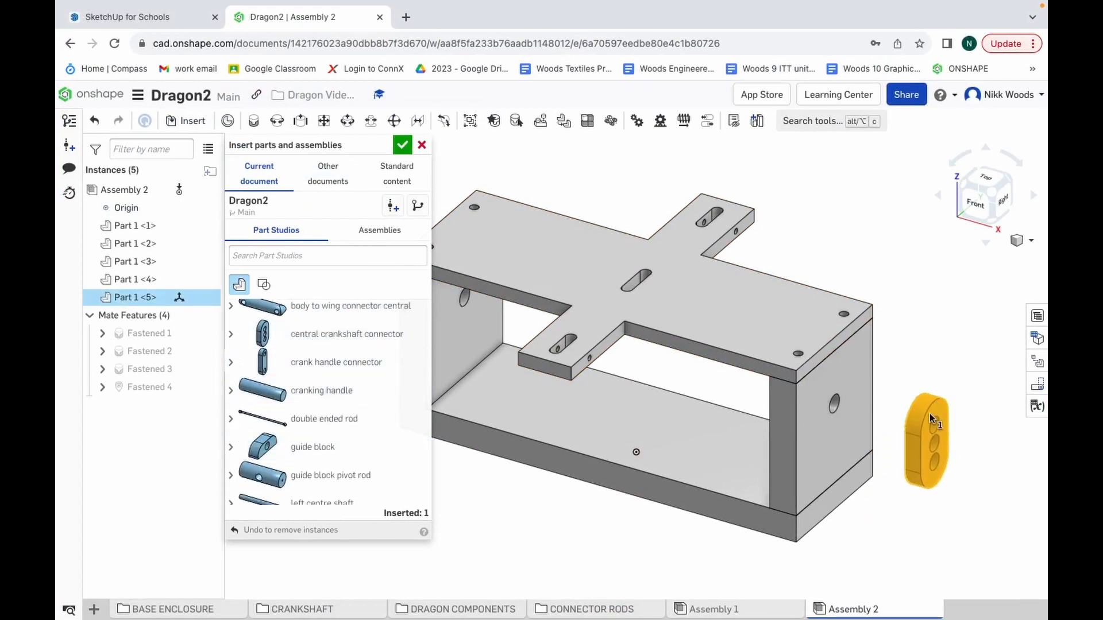
click(936, 428)
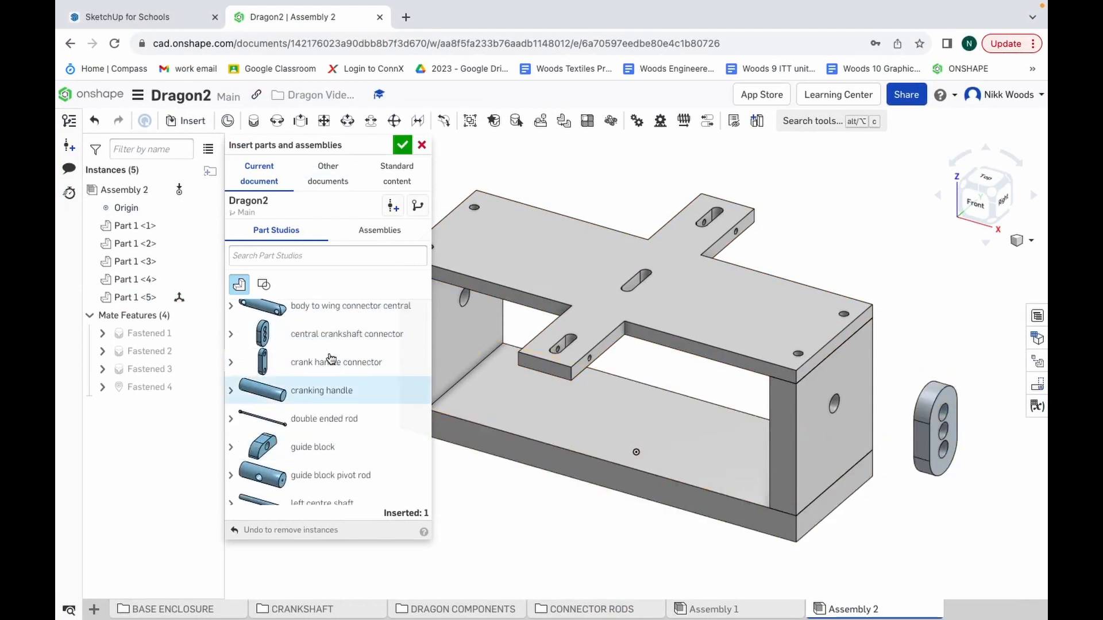
Step: Insert one outer crankshaft connector, placing it below and to the right of the central crankshaft connector
scroll(288, 345, down, 3)
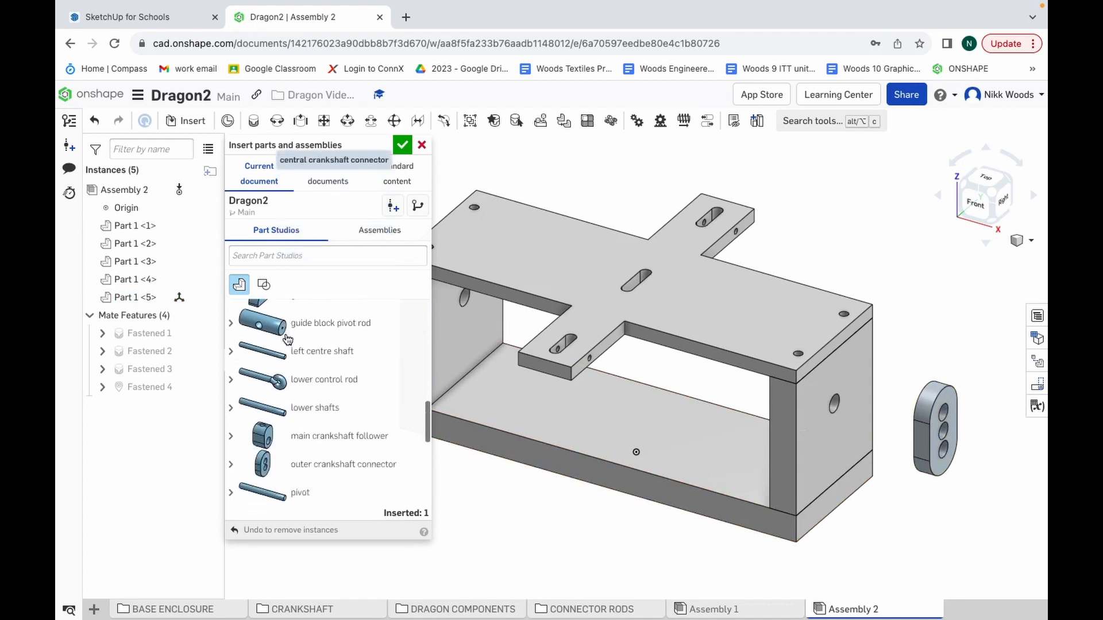
scroll(287, 339, down, 1)
click(287, 424)
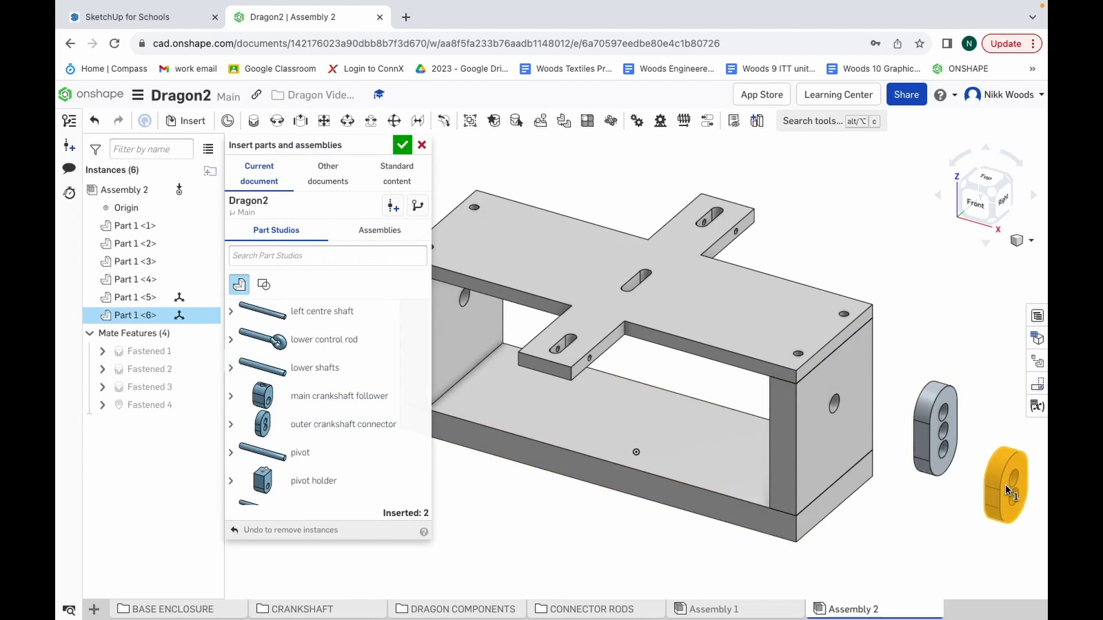
click(1006, 489)
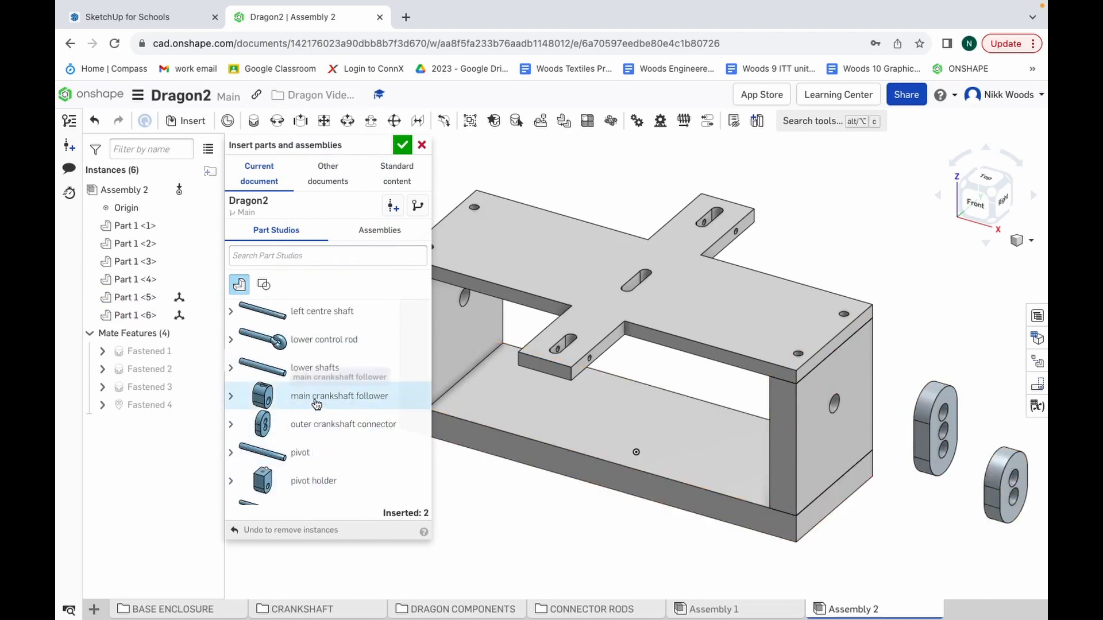
Step: Insert one lower shafts part, placing it below the two crankshaft connectors near the base's front right corner
scroll(332, 382, up, 1)
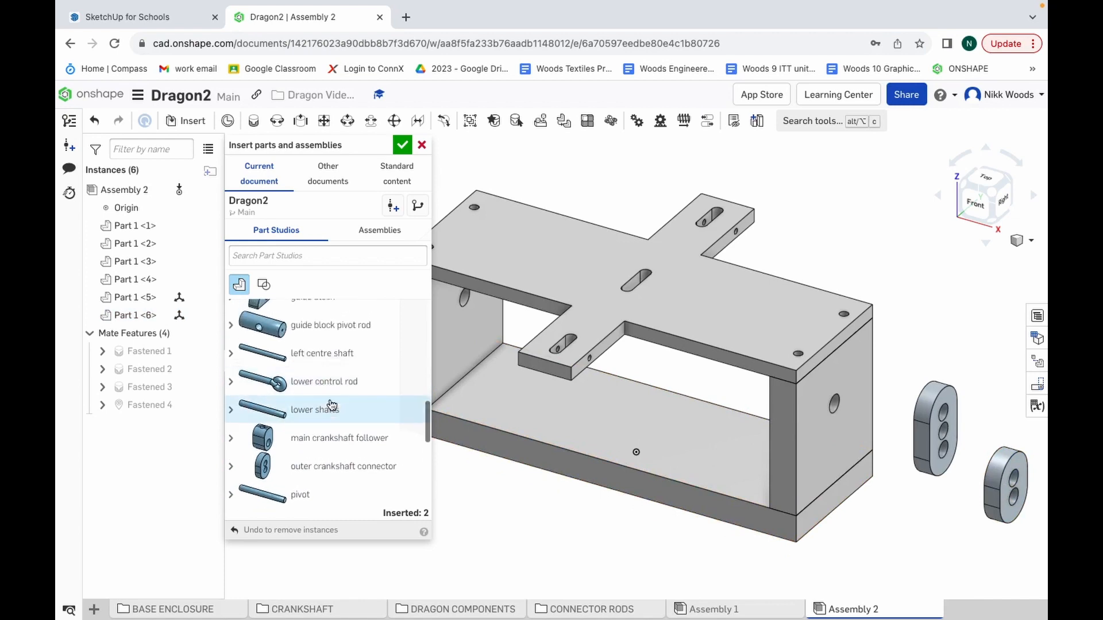
click(332, 405)
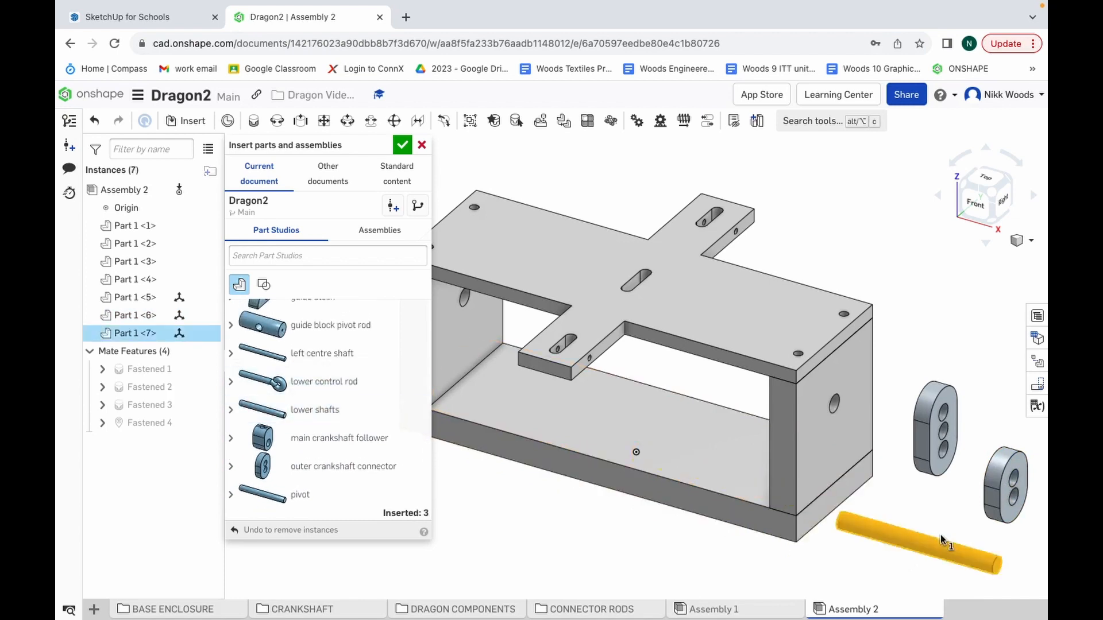
click(946, 535)
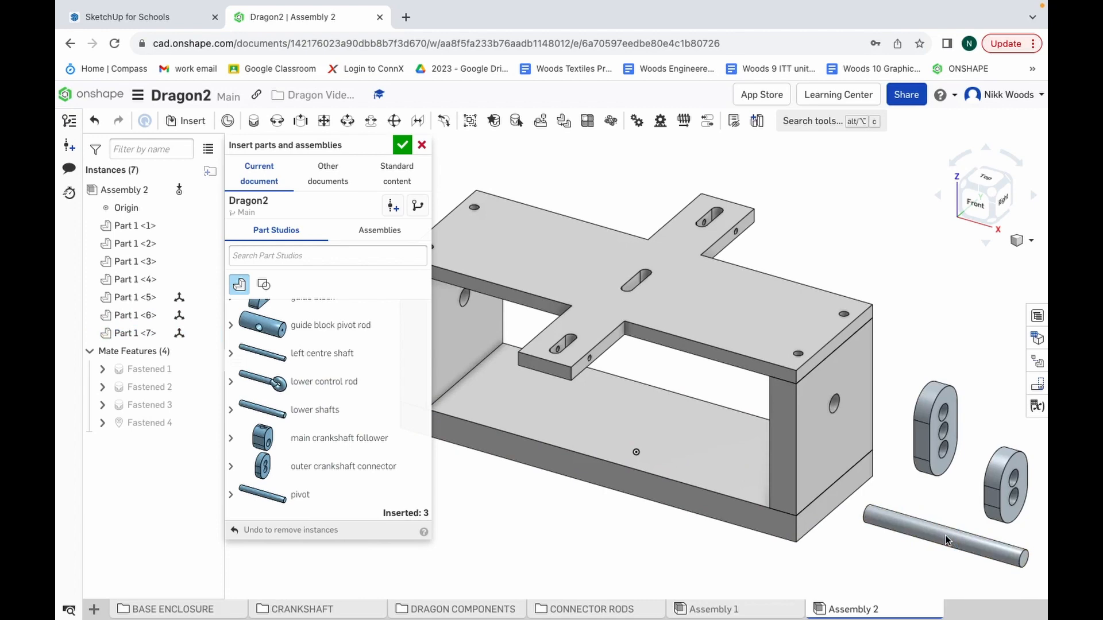
Step: Check the crankshaft sub assembly illustration and its flush and 1 mm offset instructions in the Word document, and return to Onshape
key(ctrl+Up)
click(698, 57)
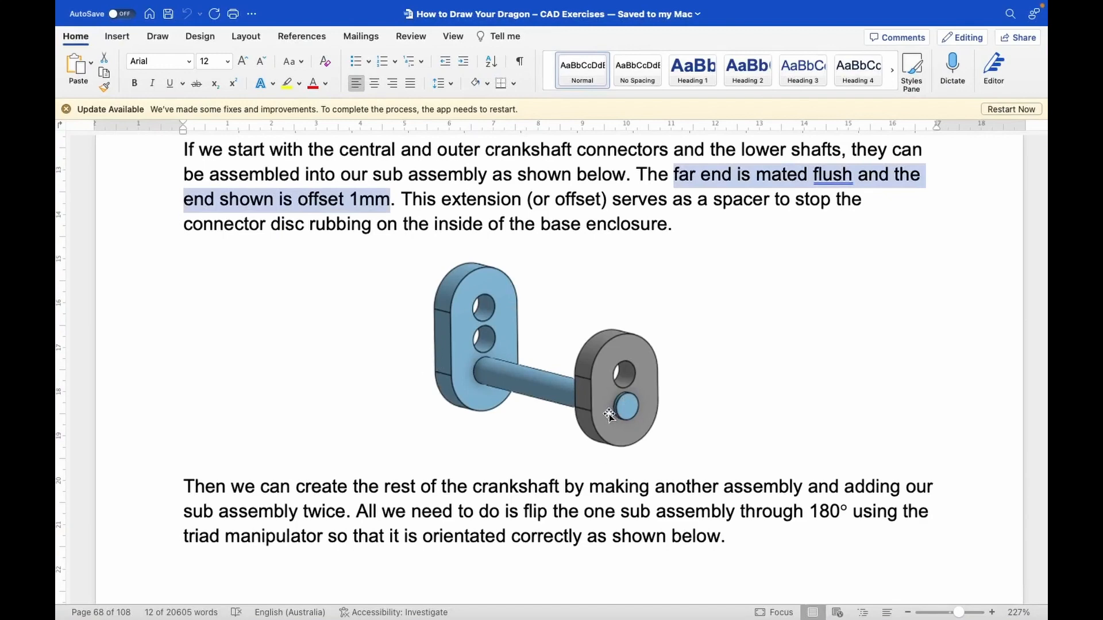
key(ctrl+Up)
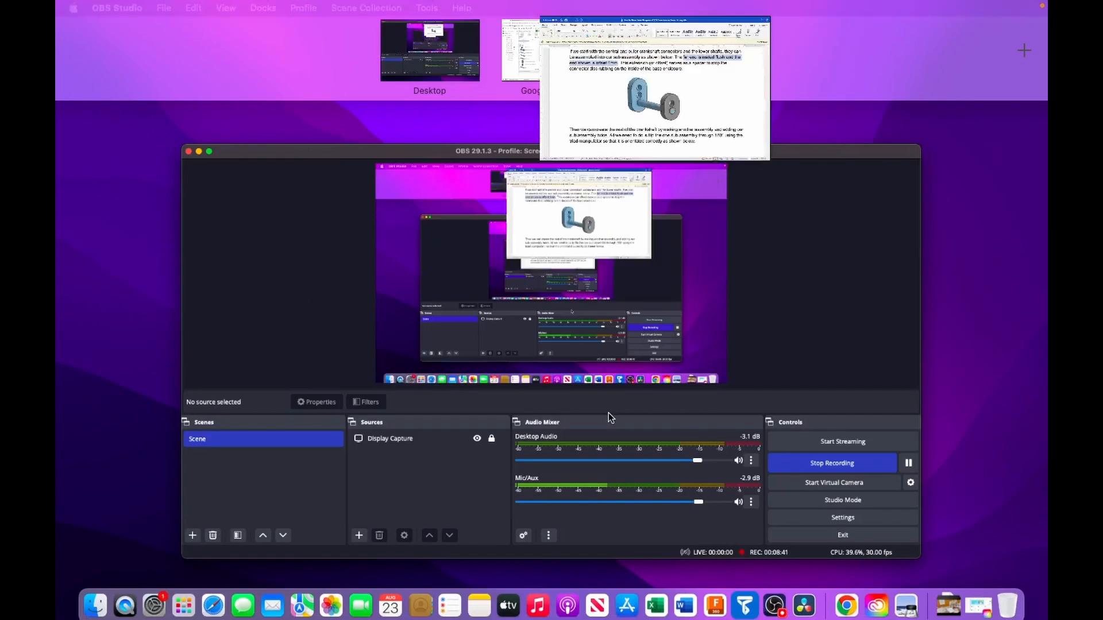
click(575, 53)
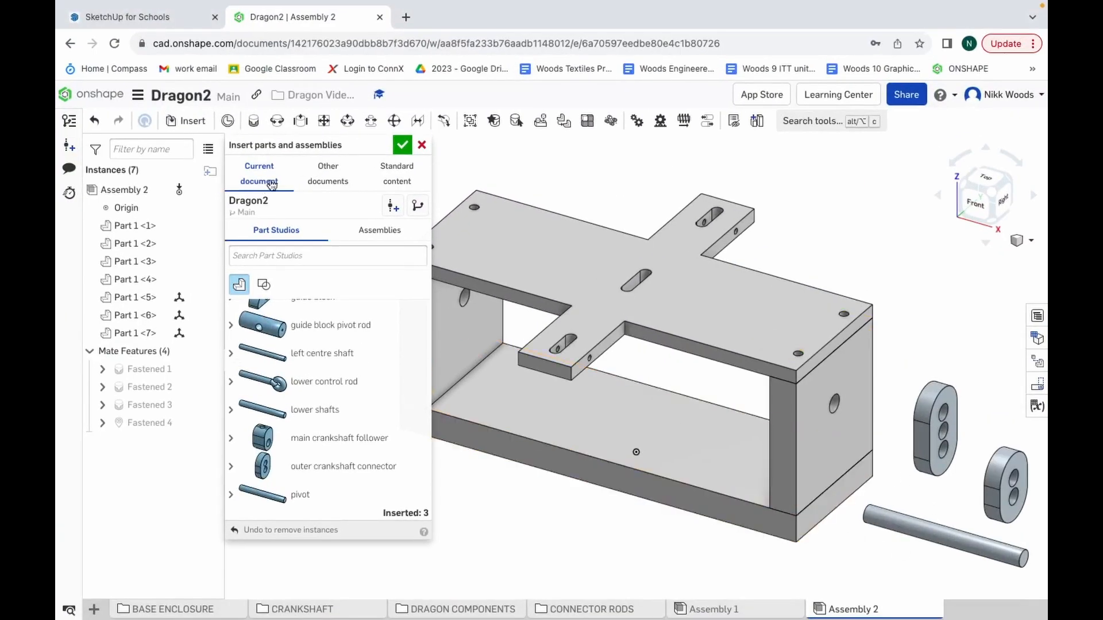
Step: Finish inserting parts and fasten the lower shaft's near end flush in the central crankshaft connector's lowest hole, at its enclosure-side face
click(404, 147)
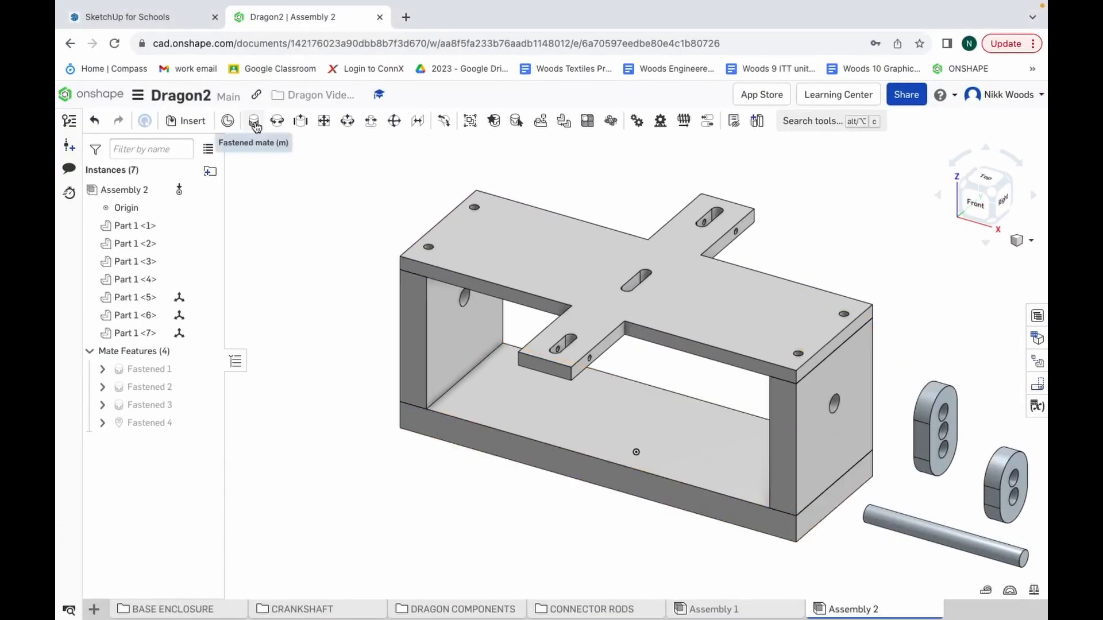
click(254, 123)
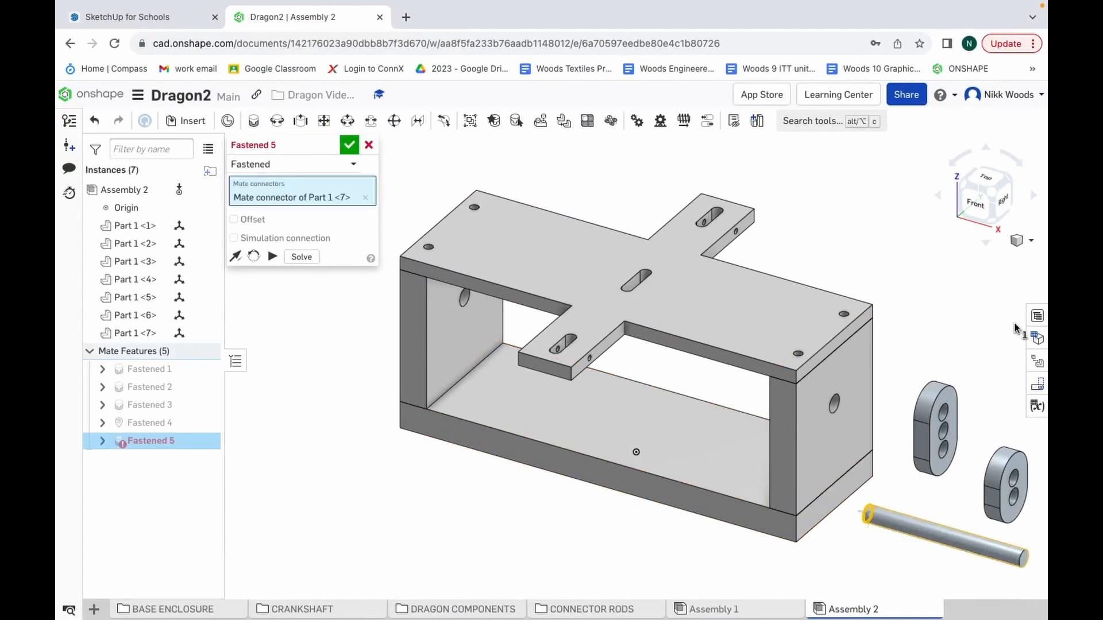
click(1033, 200)
click(1034, 200)
click(1034, 201)
click(1034, 201)
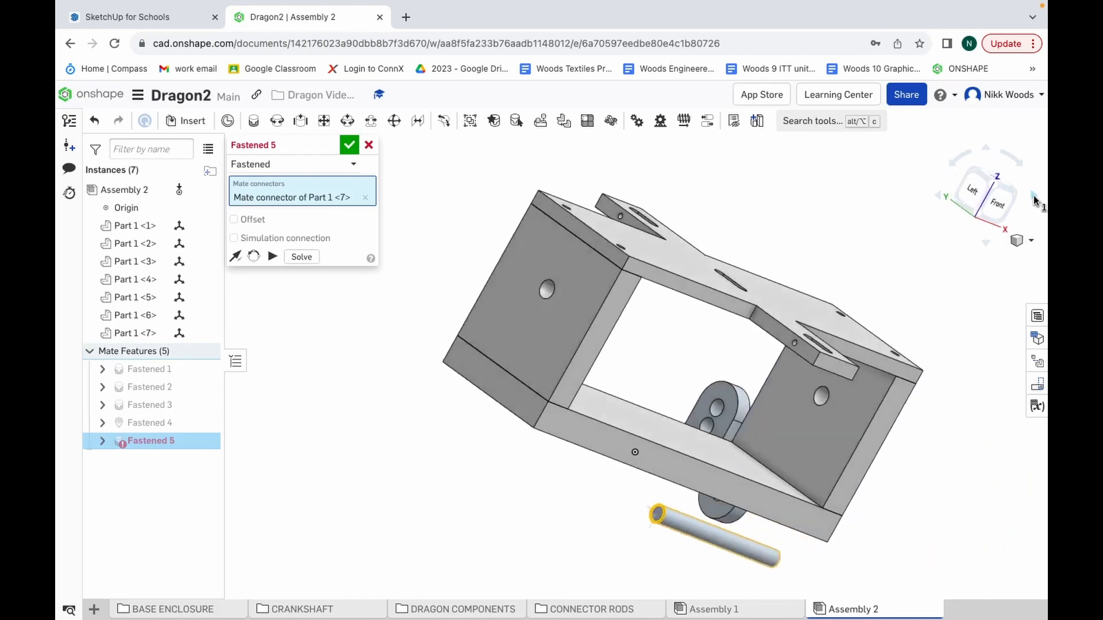
click(1034, 200)
click(1034, 200)
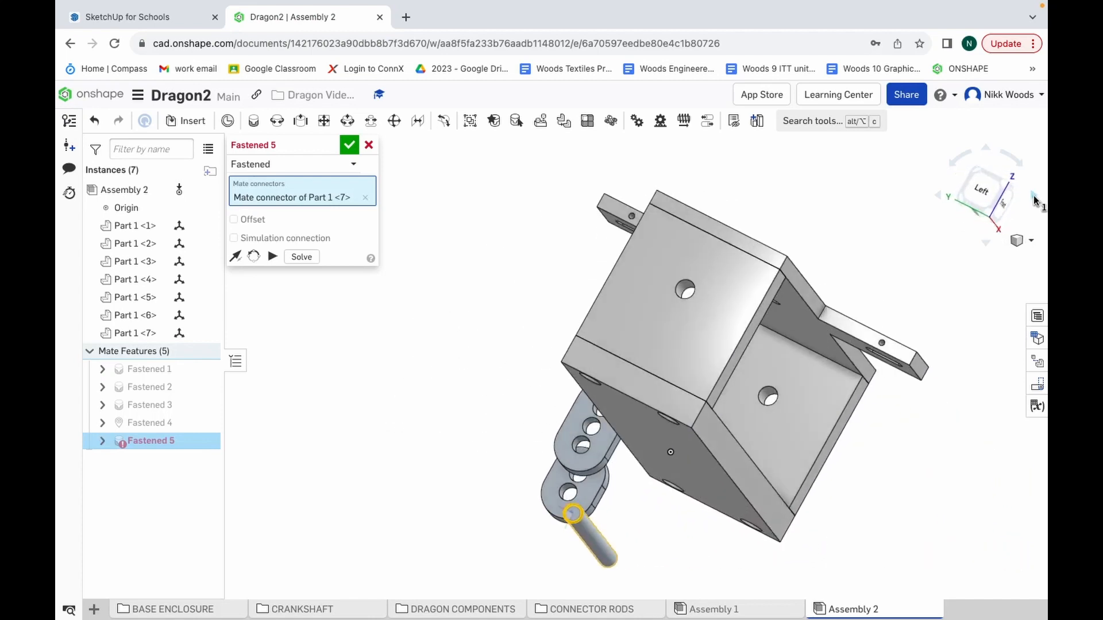
click(588, 444)
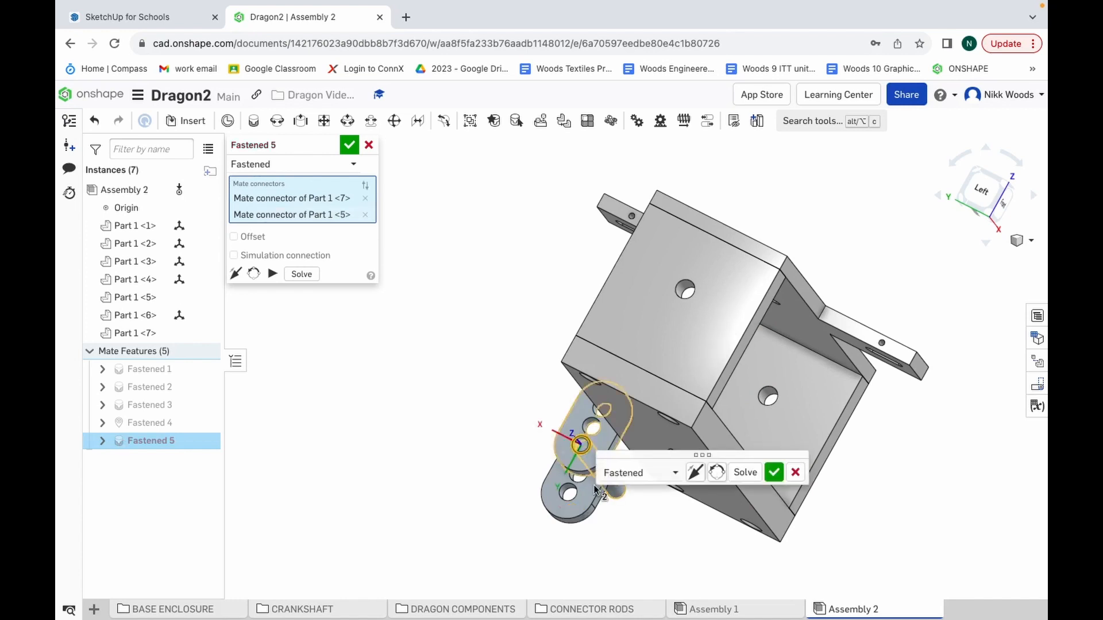
click(349, 146)
Step: Create a Fastened mate joining the outer crankshaft connector's lower hole to the free end of the lower shaft
click(1030, 240)
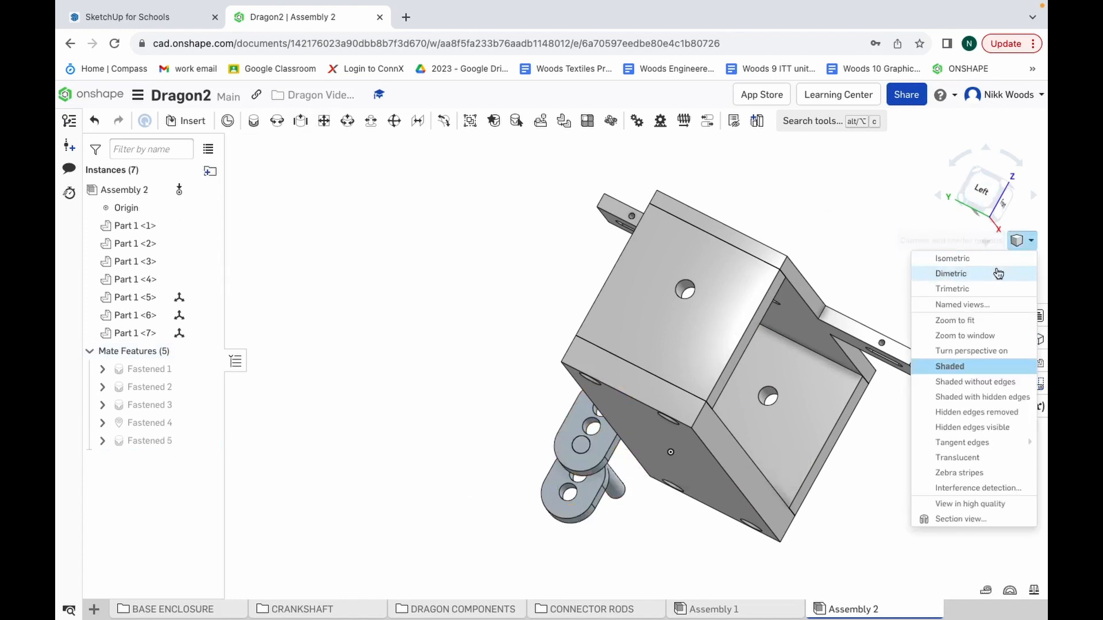
click(974, 289)
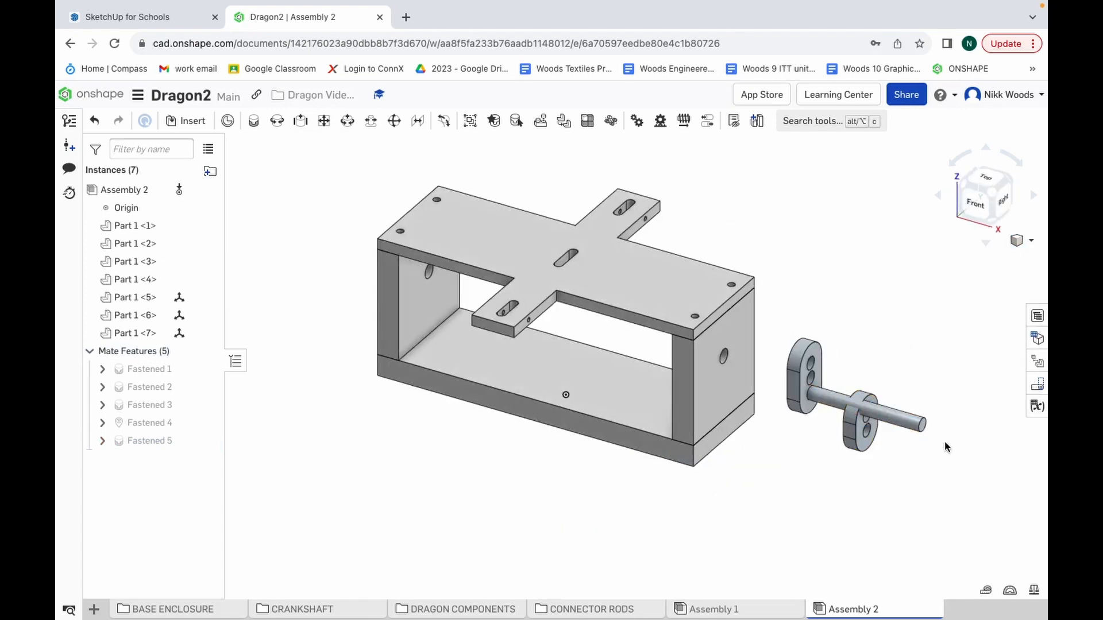
scroll(944, 441, up, 5)
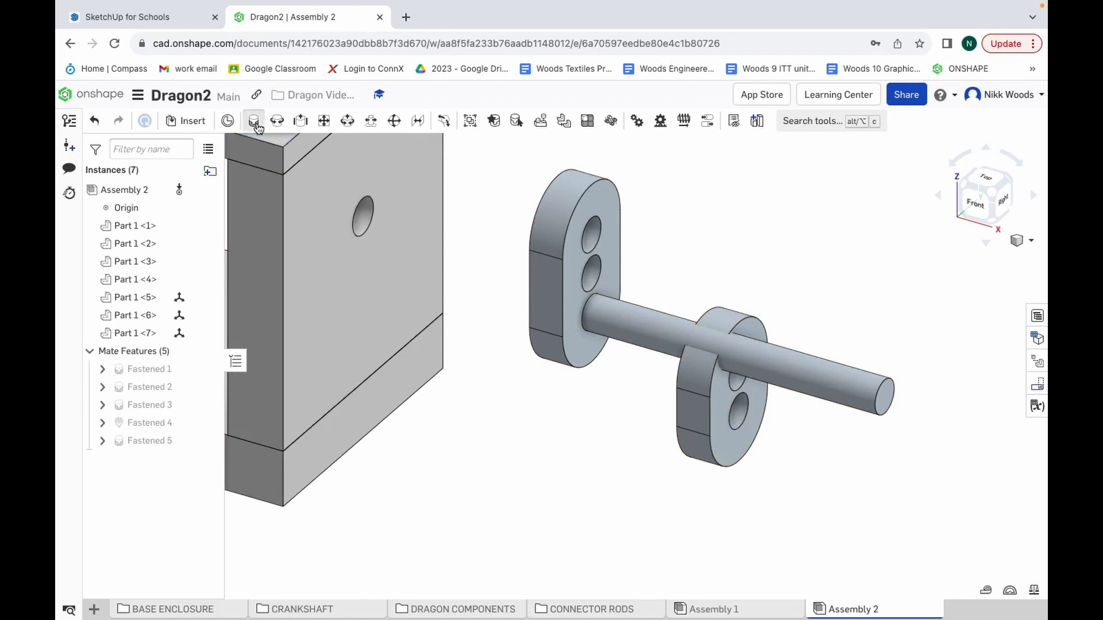
key(f)
click(737, 405)
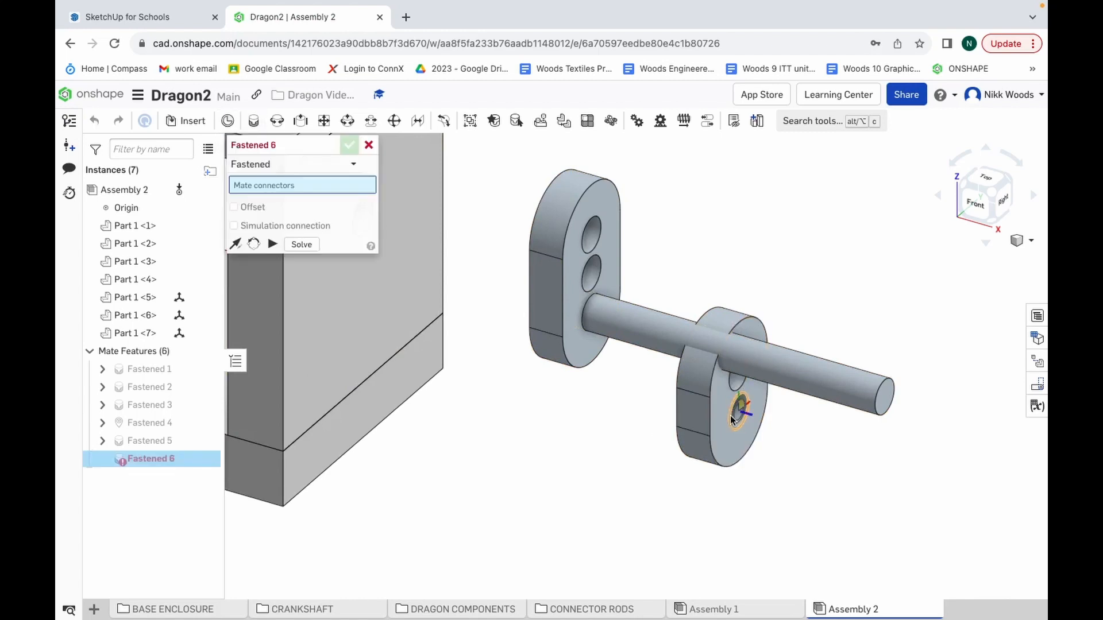
click(885, 401)
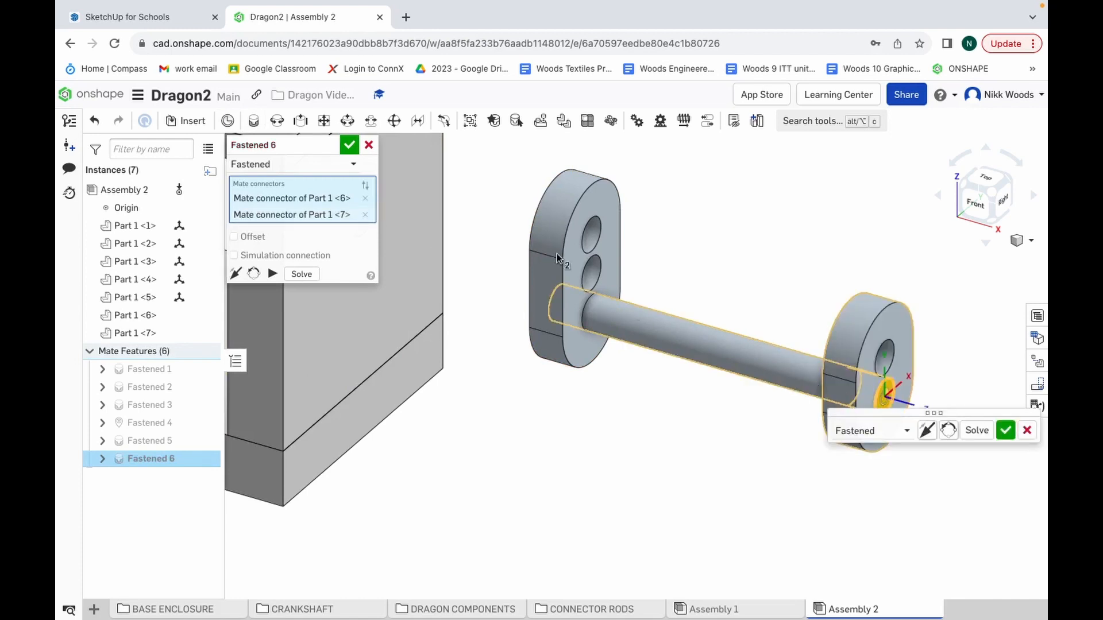
Step: Give the outer connector's mate a Z offset of -1 mm, check it from the front and accept it
click(234, 237)
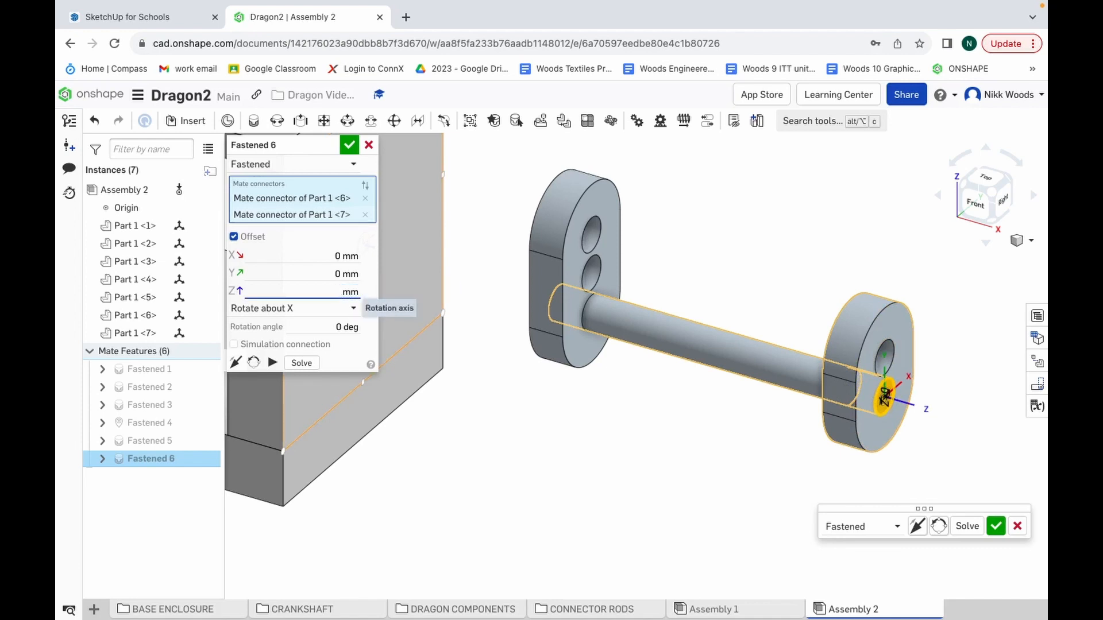
key(Return)
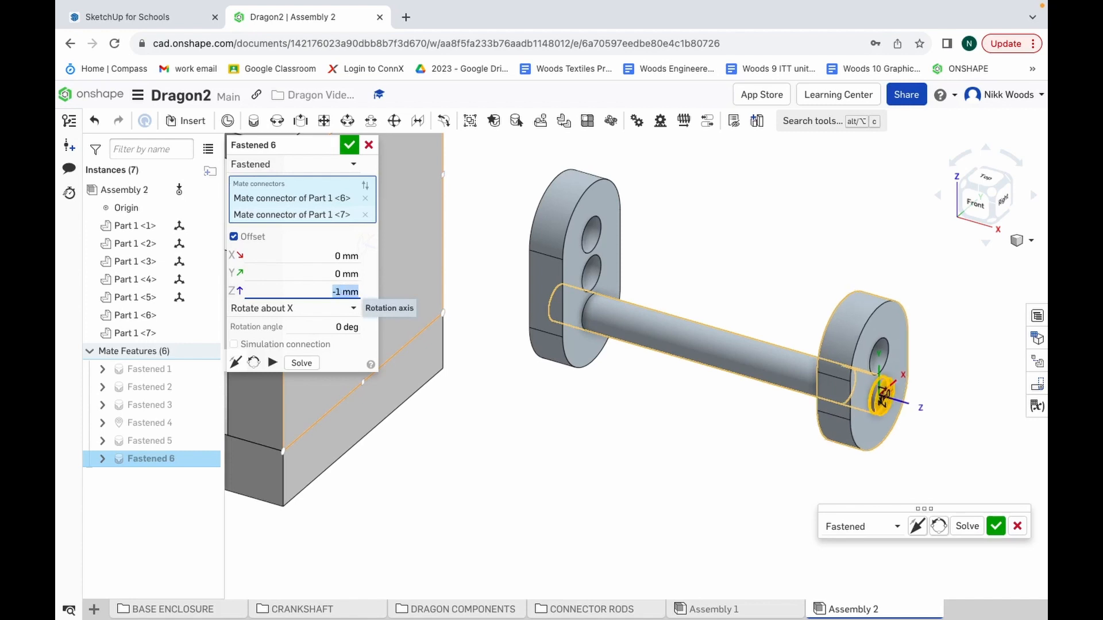
click(970, 206)
scroll(1032, 499, up, 10)
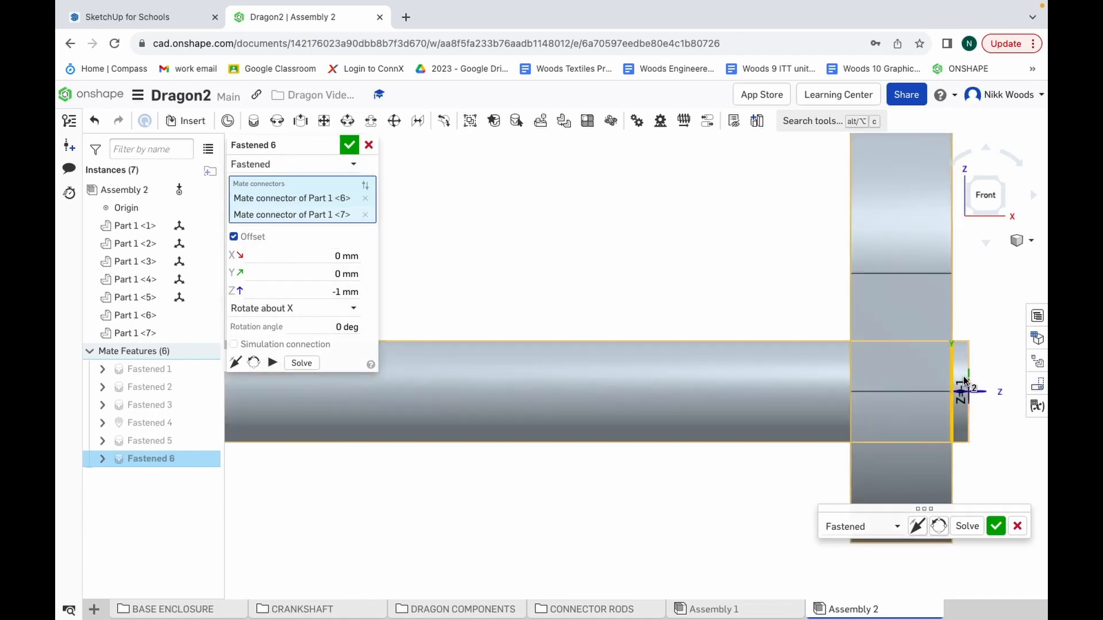
click(351, 147)
click(1027, 241)
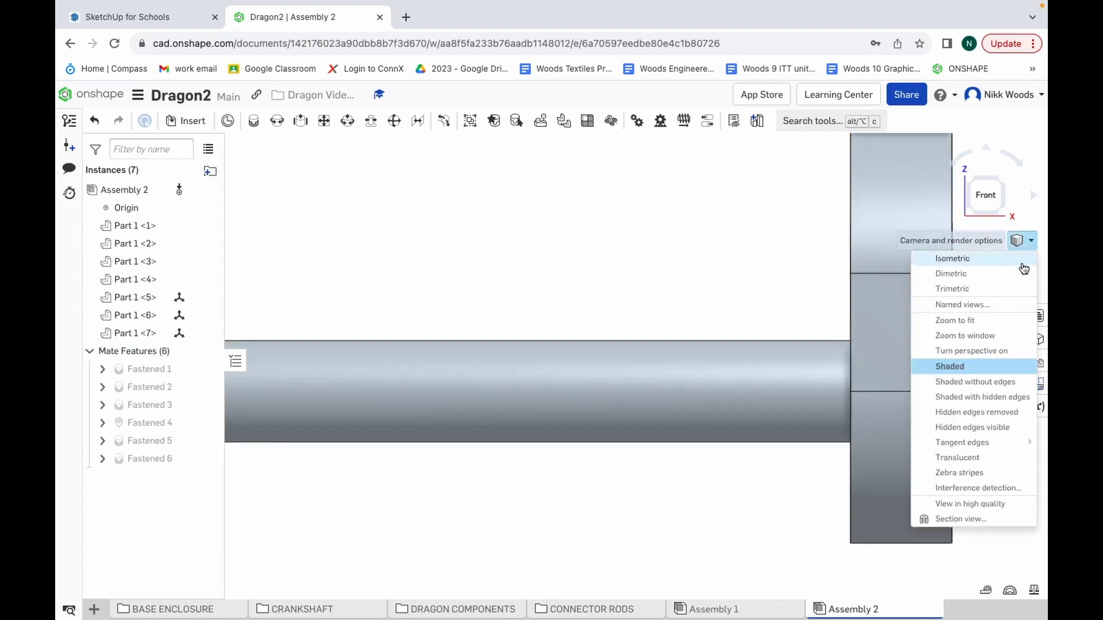
click(999, 289)
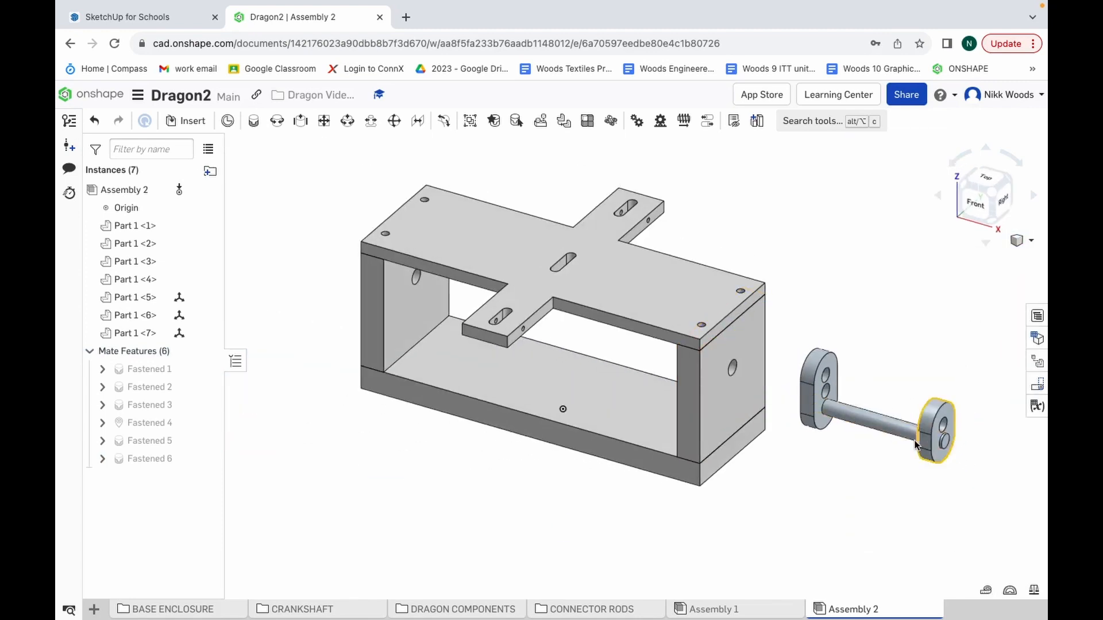
scroll(988, 442, up, 5)
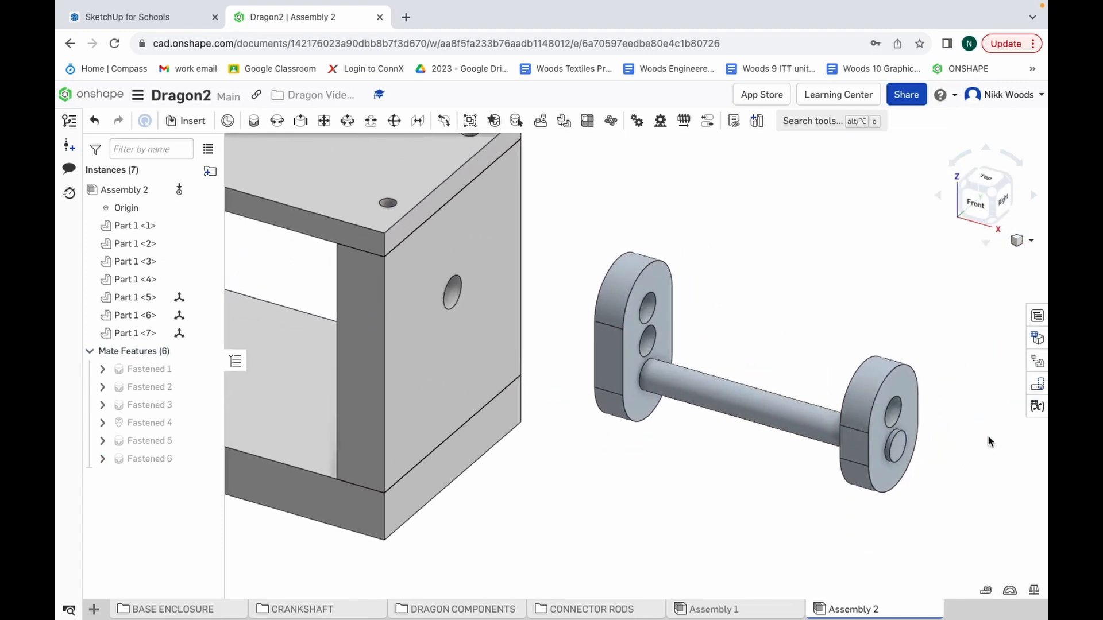
Step: Read the Word document's instructions and illustration for completing the crankshaft with a second sub assembly flipped 180°, and return to Onshape
key(ctrl+Up)
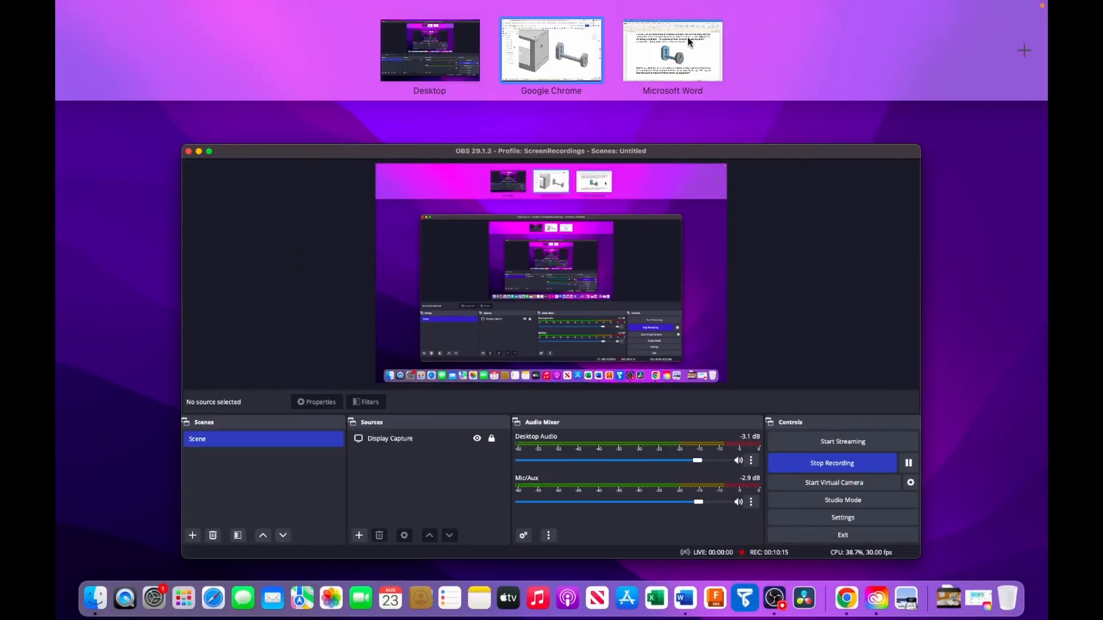
click(675, 60)
scroll(585, 371, down, 5)
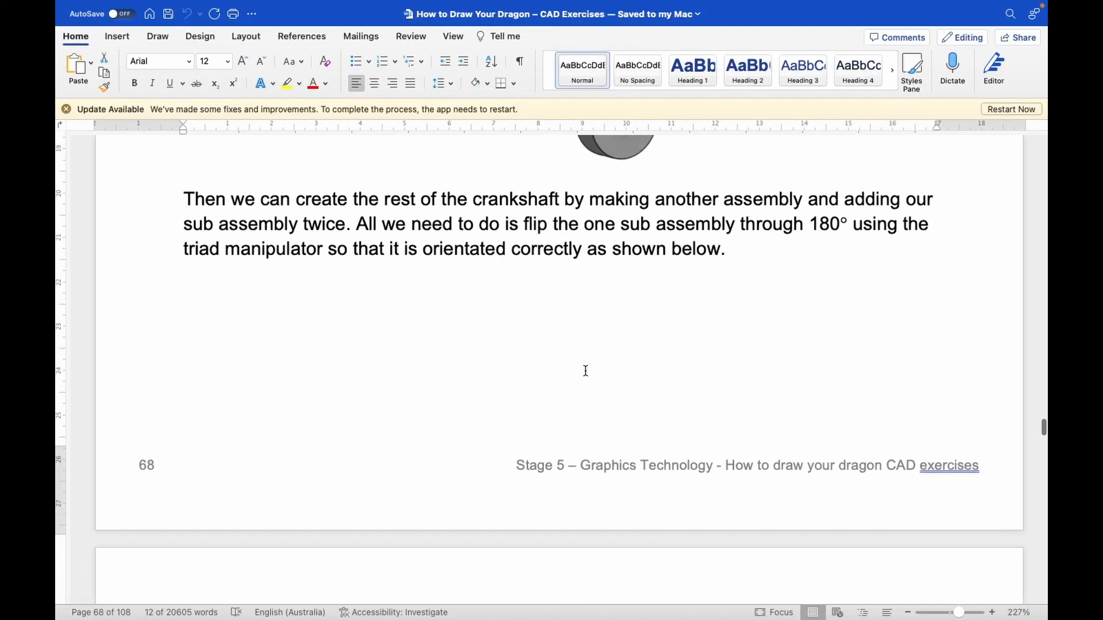
scroll(586, 371, up, 1)
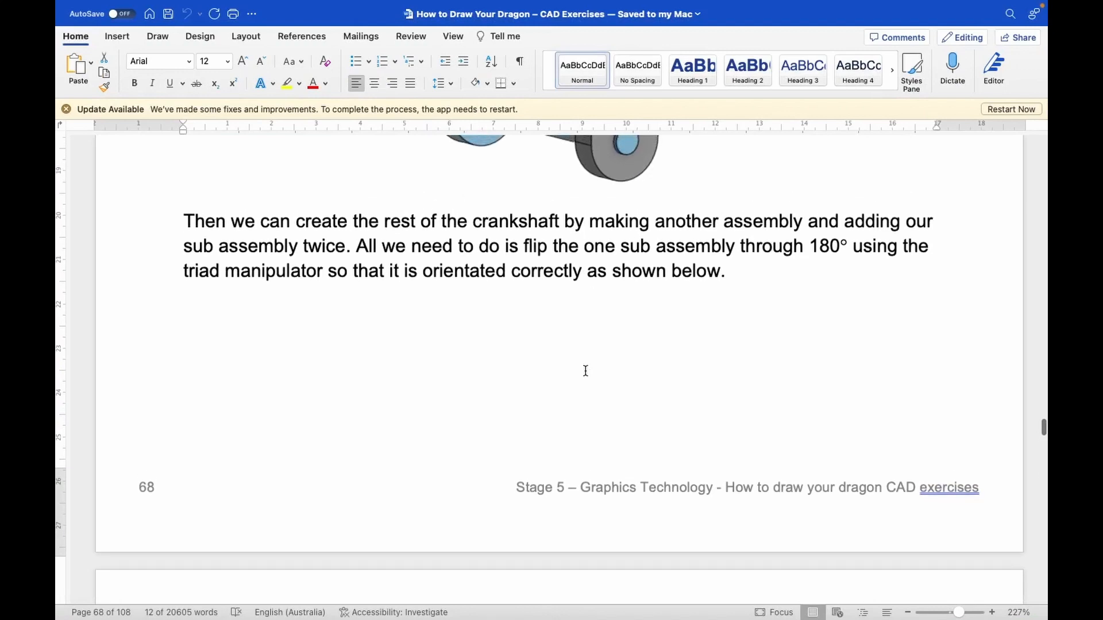
scroll(585, 371, up, 2)
scroll(586, 371, down, 12)
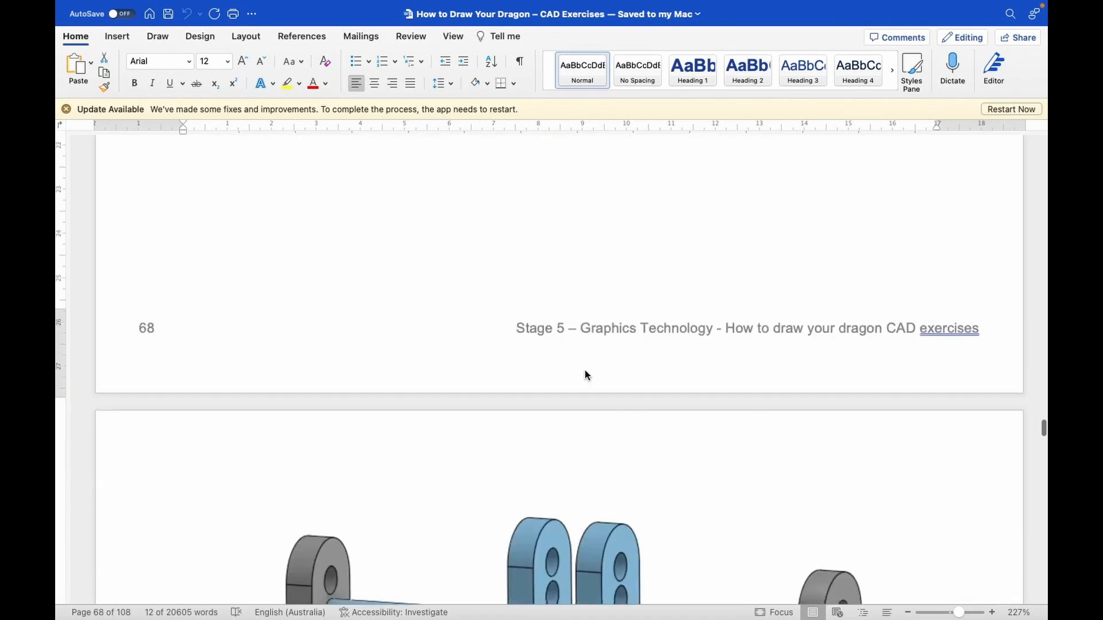
scroll(585, 371, up, 1)
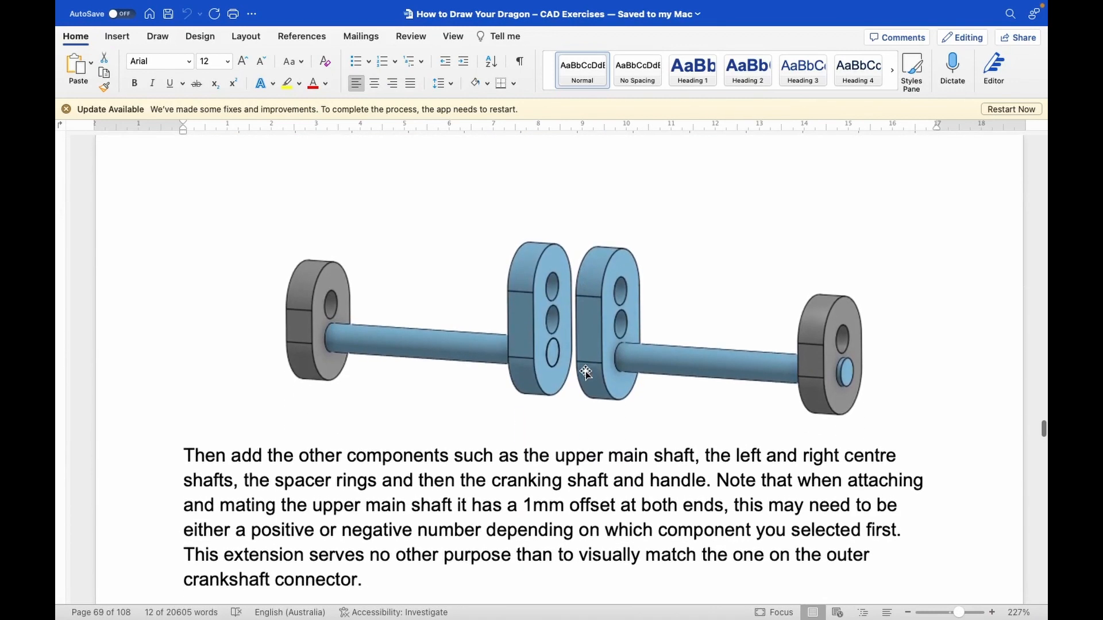
key(ctrl+Up)
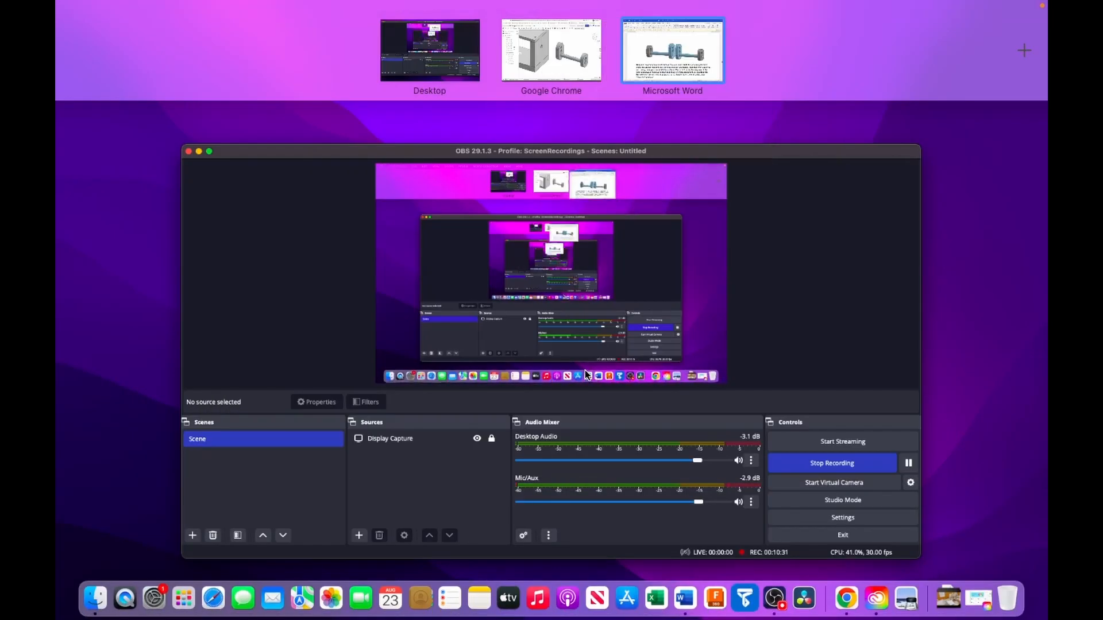
click(530, 46)
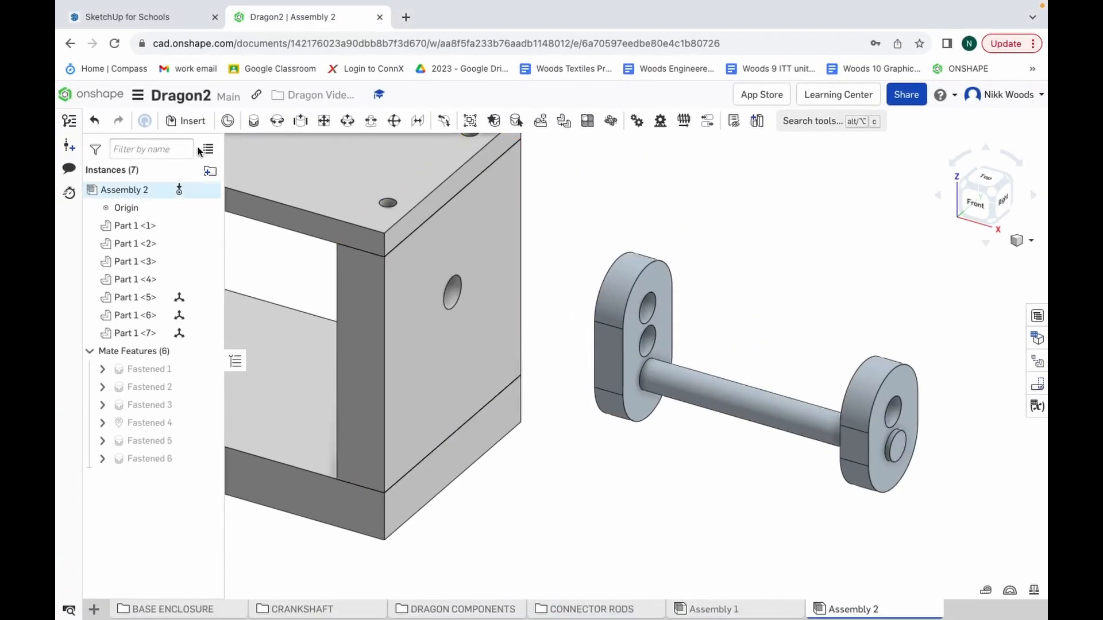
Step: Insert a second central crankshaft connector, placing it above the shaft of the first crankshaft sub assembly
click(186, 120)
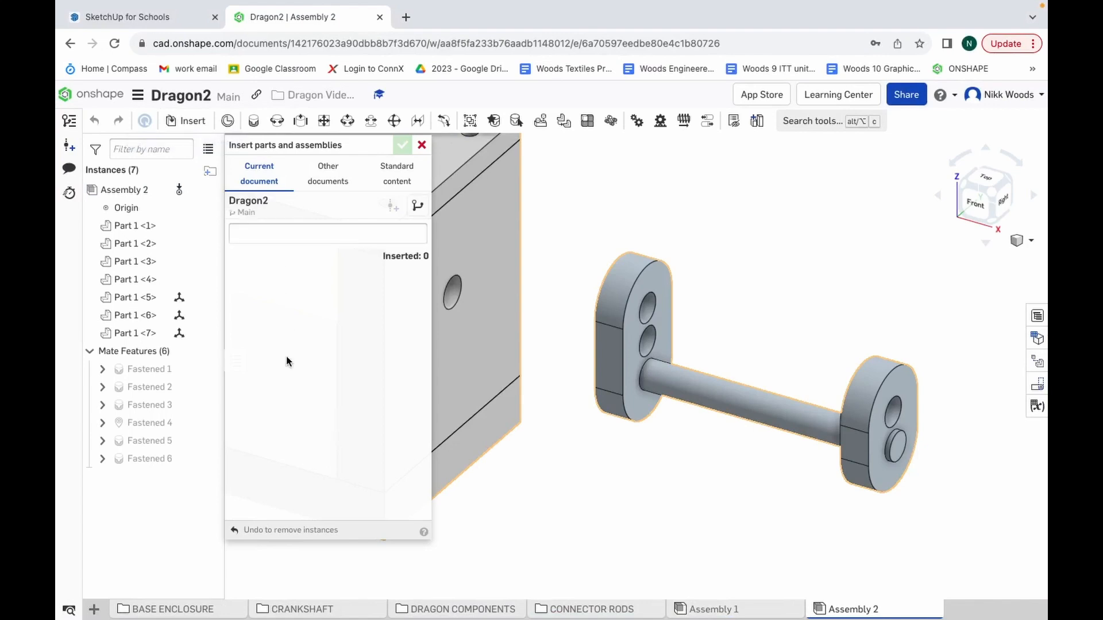
scroll(293, 444, down, 10)
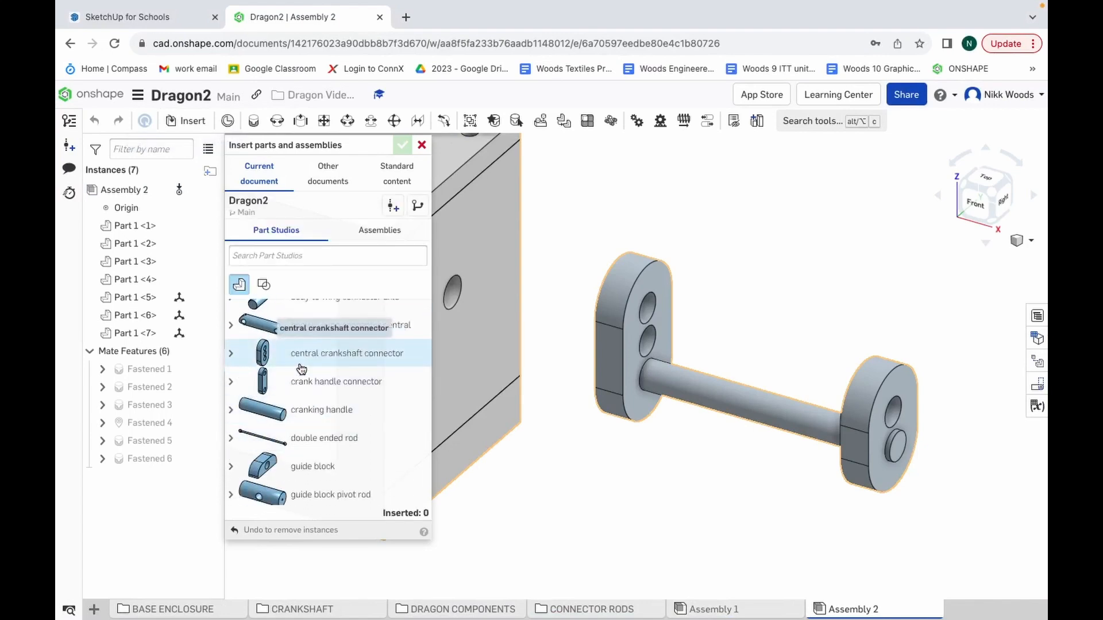
click(299, 352)
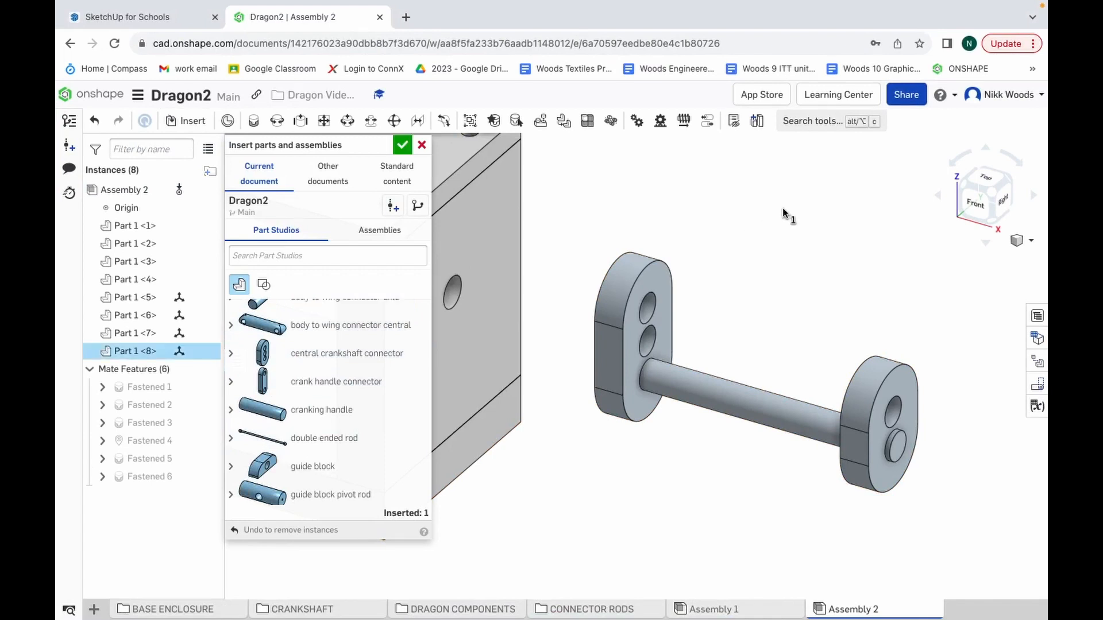
click(813, 215)
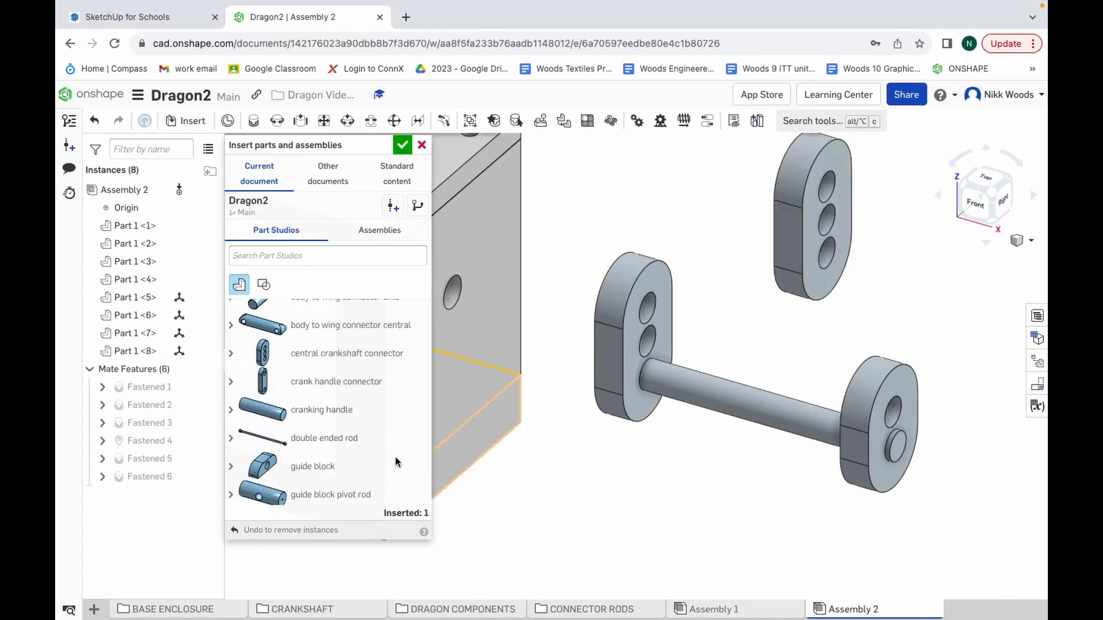
Step: Insert a second outer crankshaft connector, placing it above the first sub assembly's central crankshaft connector
scroll(321, 456, down, 4)
scroll(352, 464, down, 4)
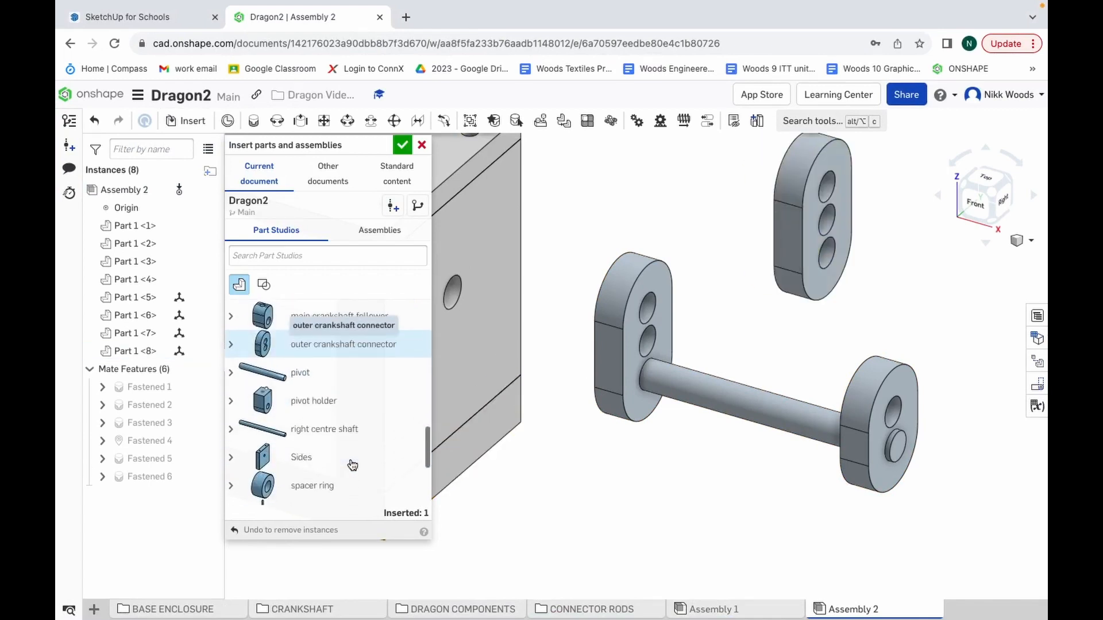
click(321, 347)
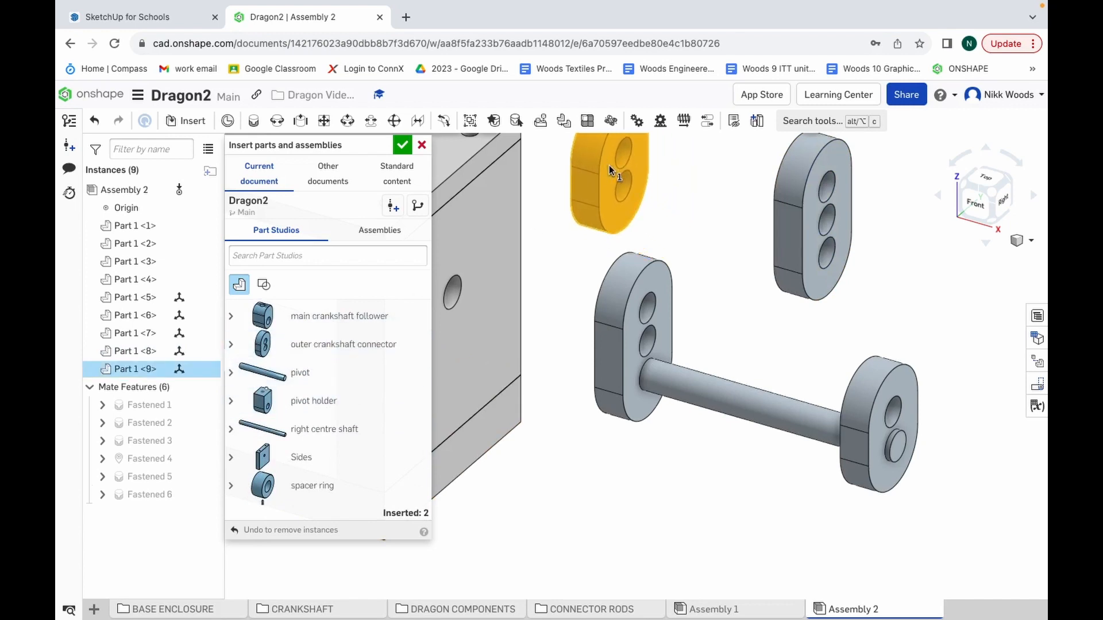
click(609, 164)
Step: Insert a second lower shafts part between the two new connectors and the first sub assembly, and finish inserting parts
scroll(306, 434, down, 3)
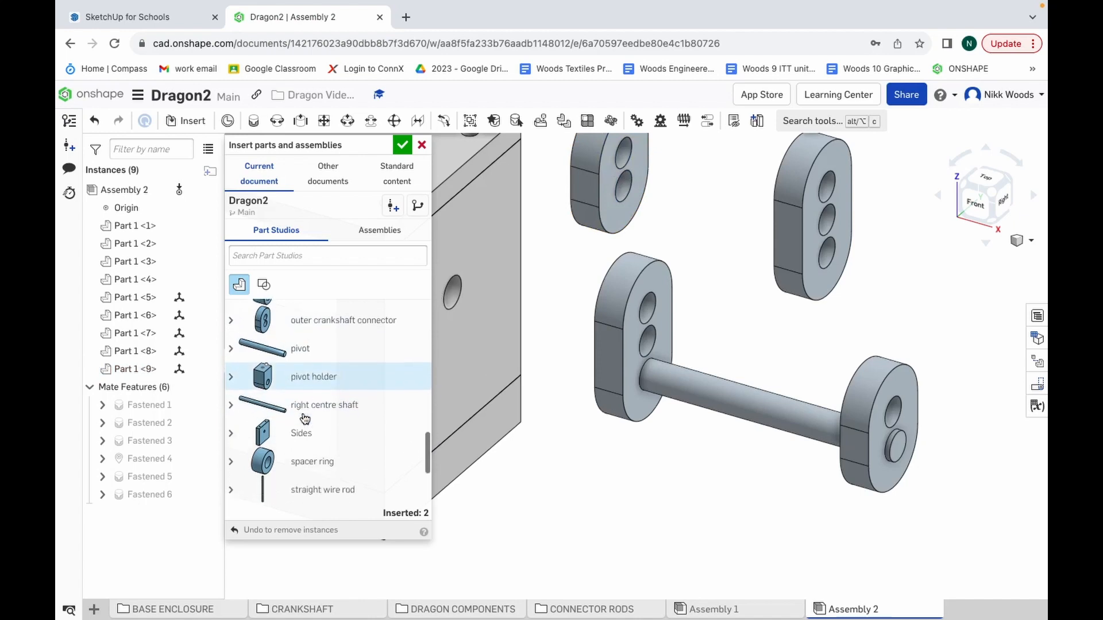
scroll(304, 425, up, 5)
scroll(304, 419, up, 1)
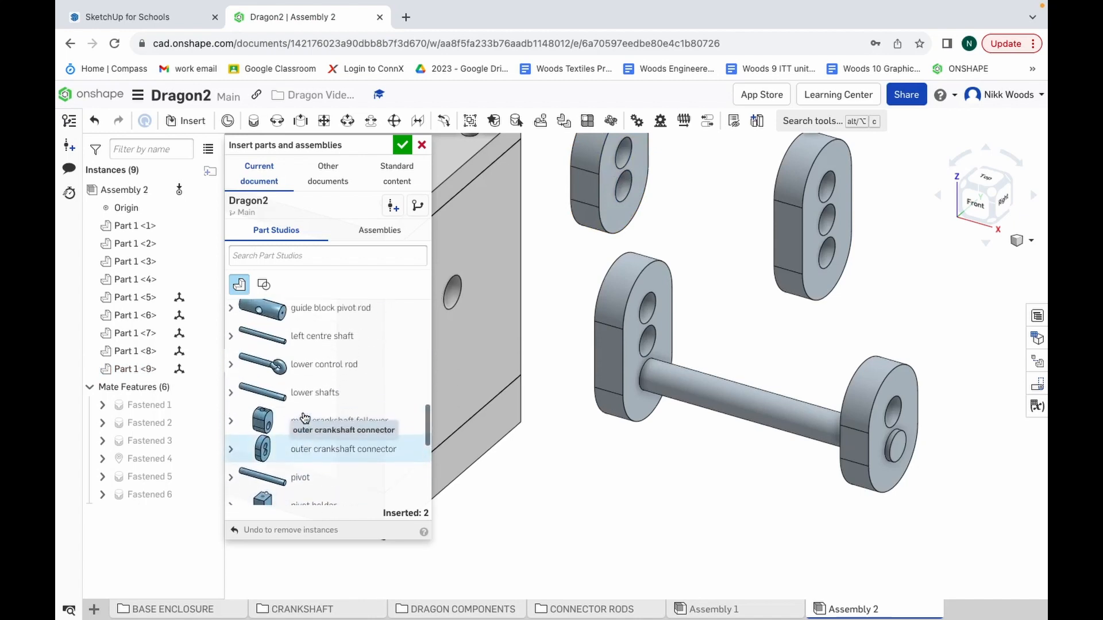
click(313, 396)
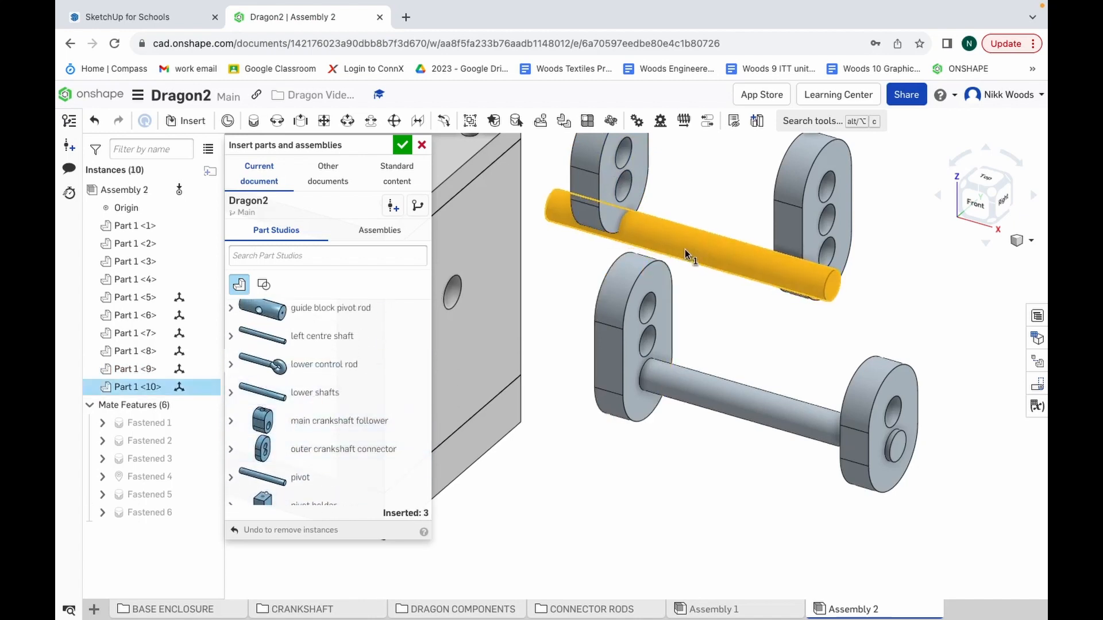
click(684, 252)
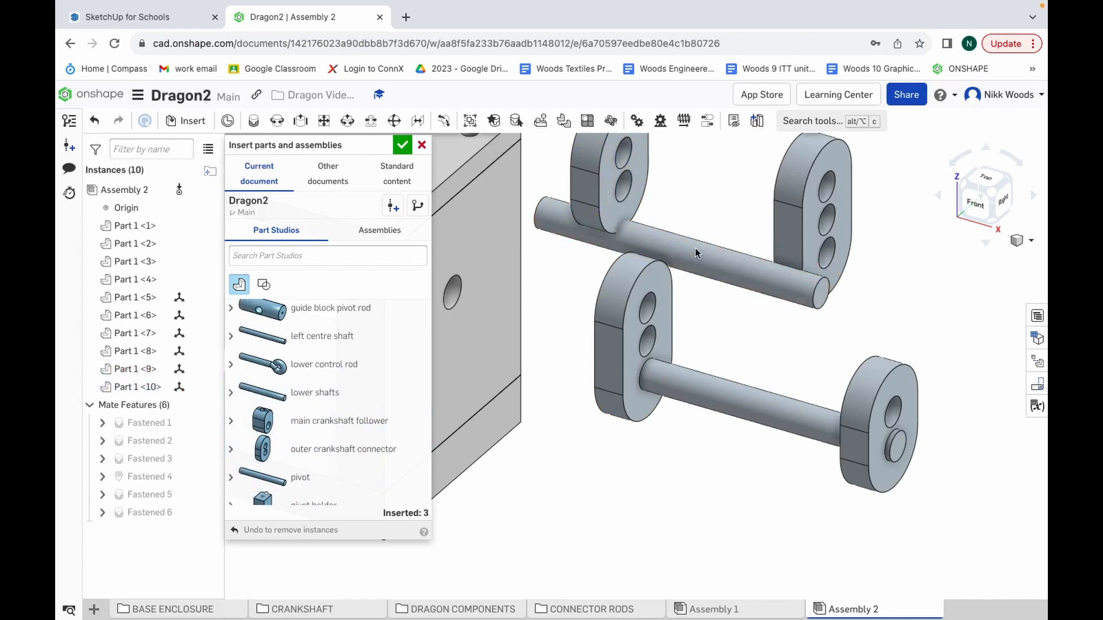
click(403, 146)
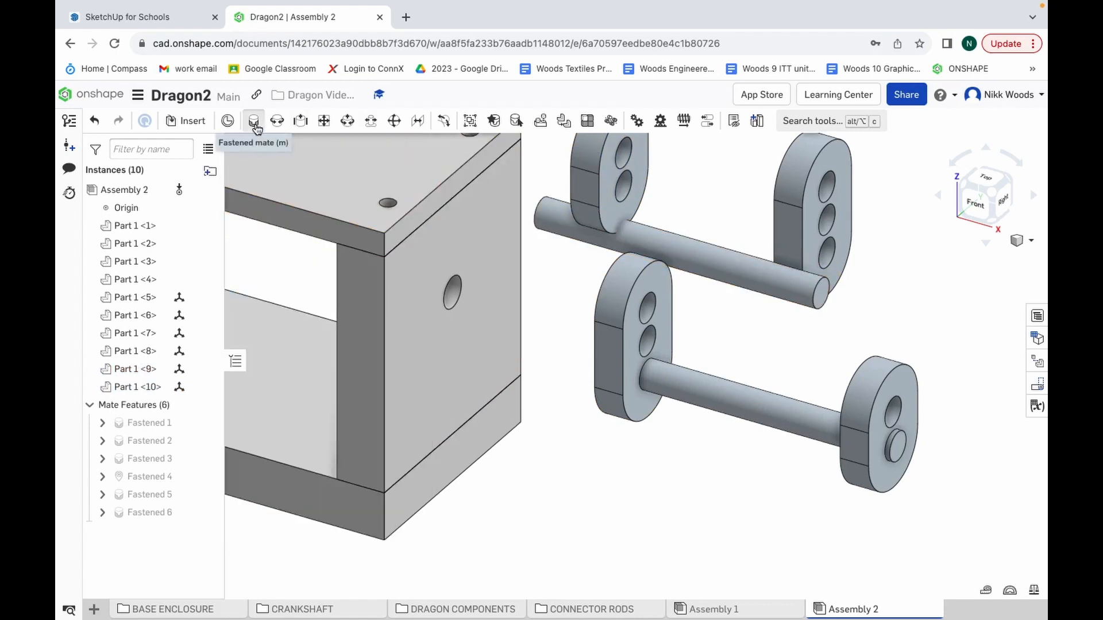
Step: Fasten the end of the second lower shaft into the lowest hole of the second central crankshaft connector
click(253, 122)
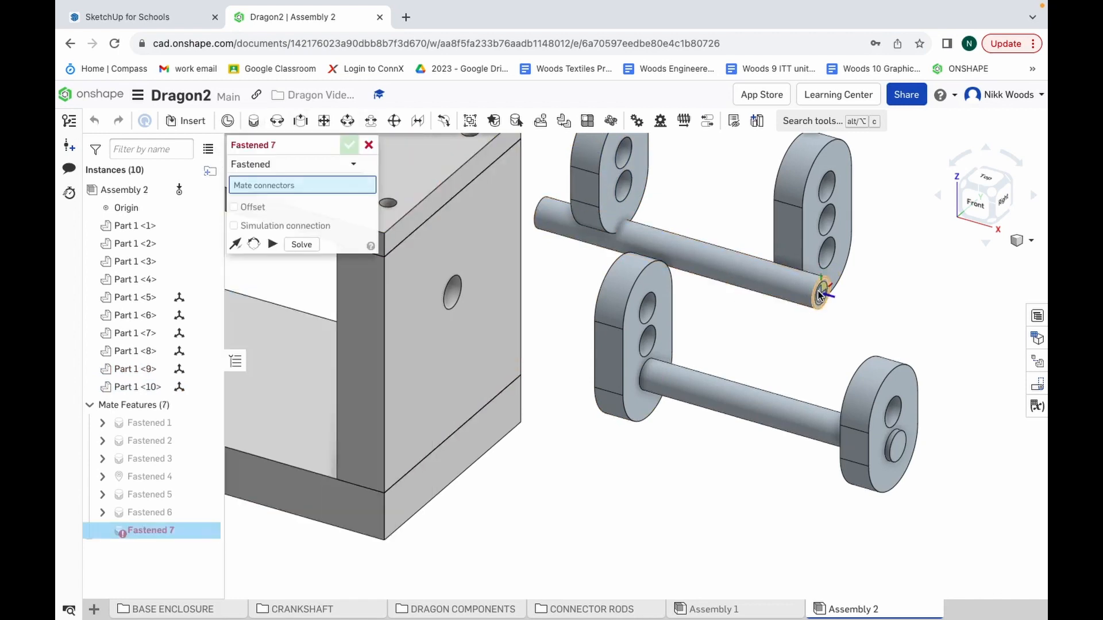
click(825, 259)
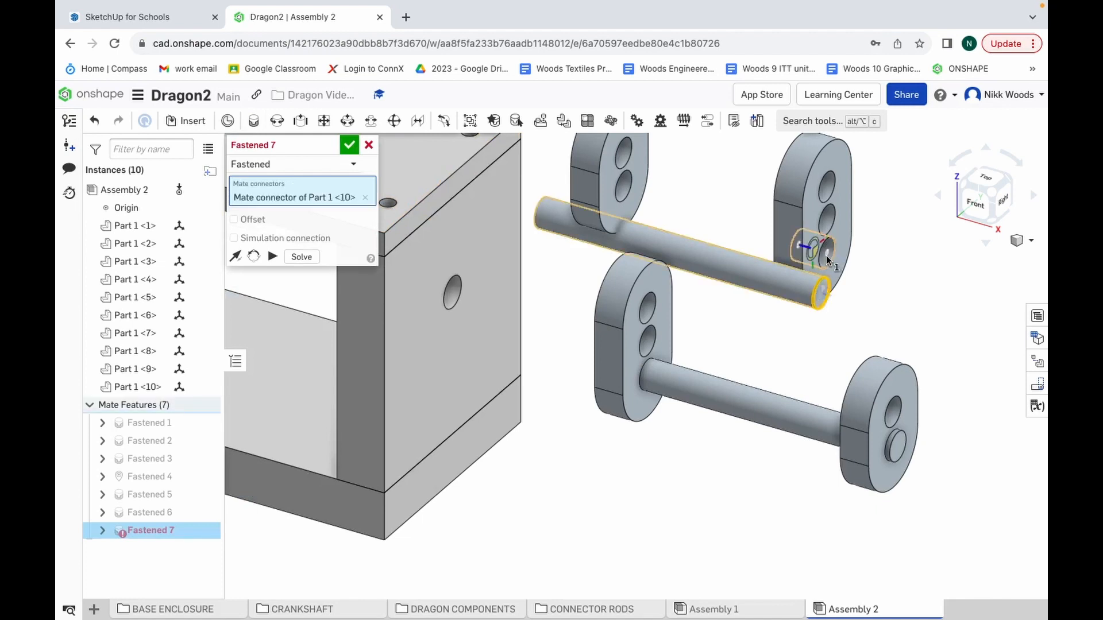
click(828, 264)
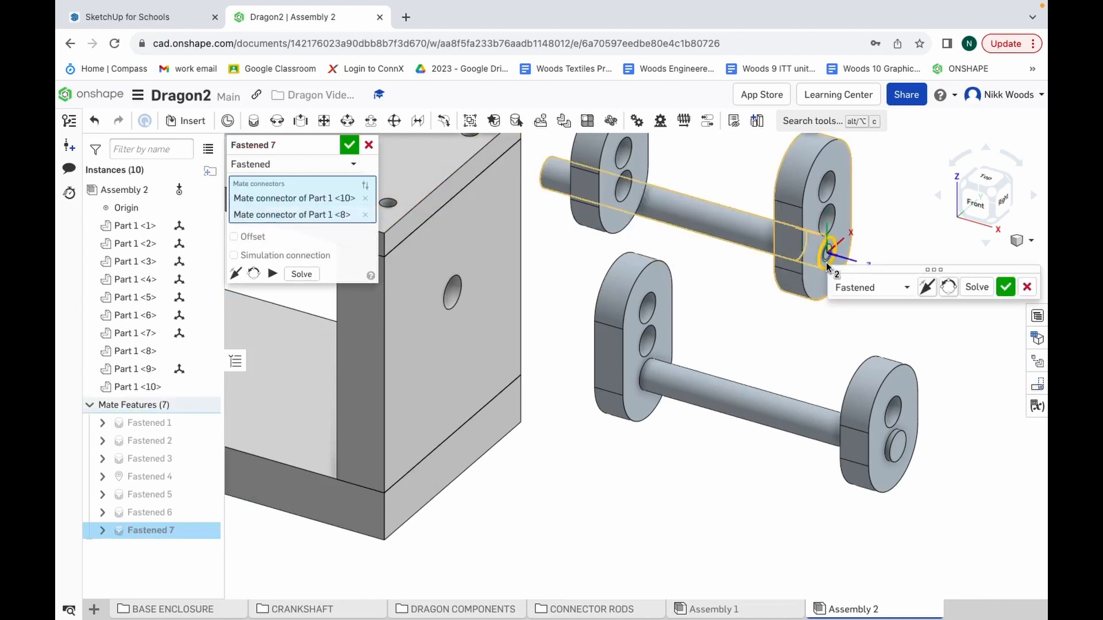
click(351, 147)
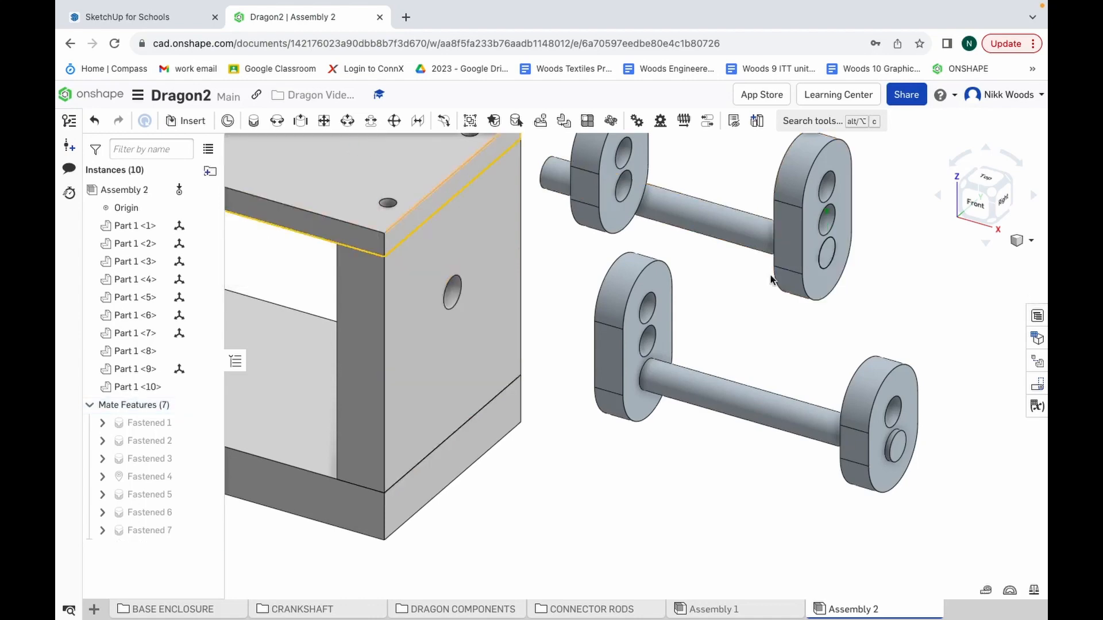
click(1035, 198)
click(1036, 198)
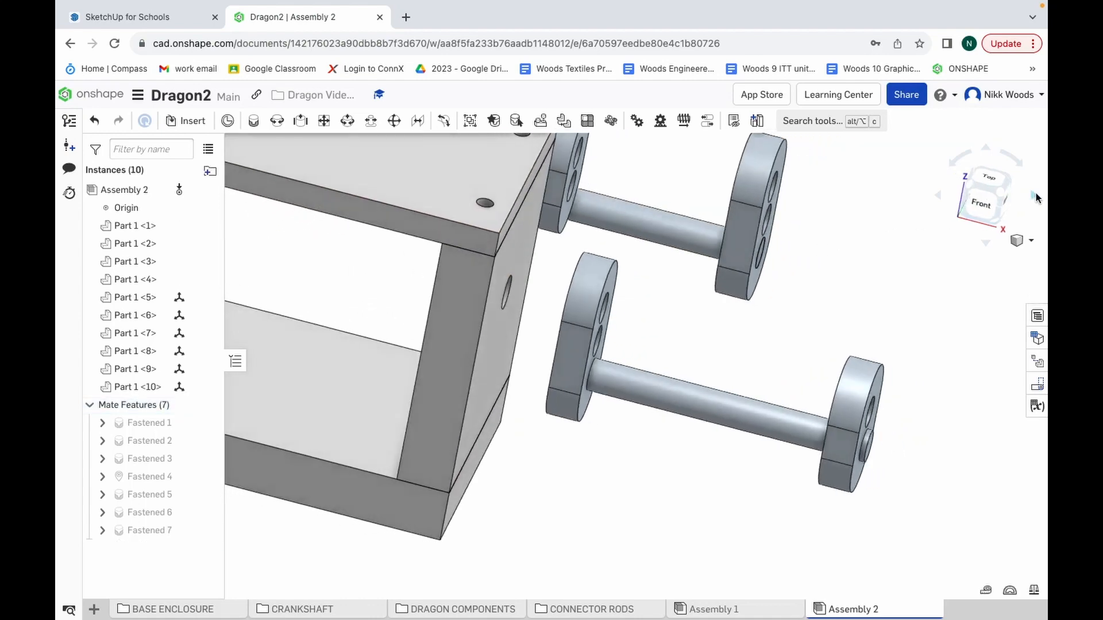
click(1036, 197)
click(1036, 197)
click(1036, 197)
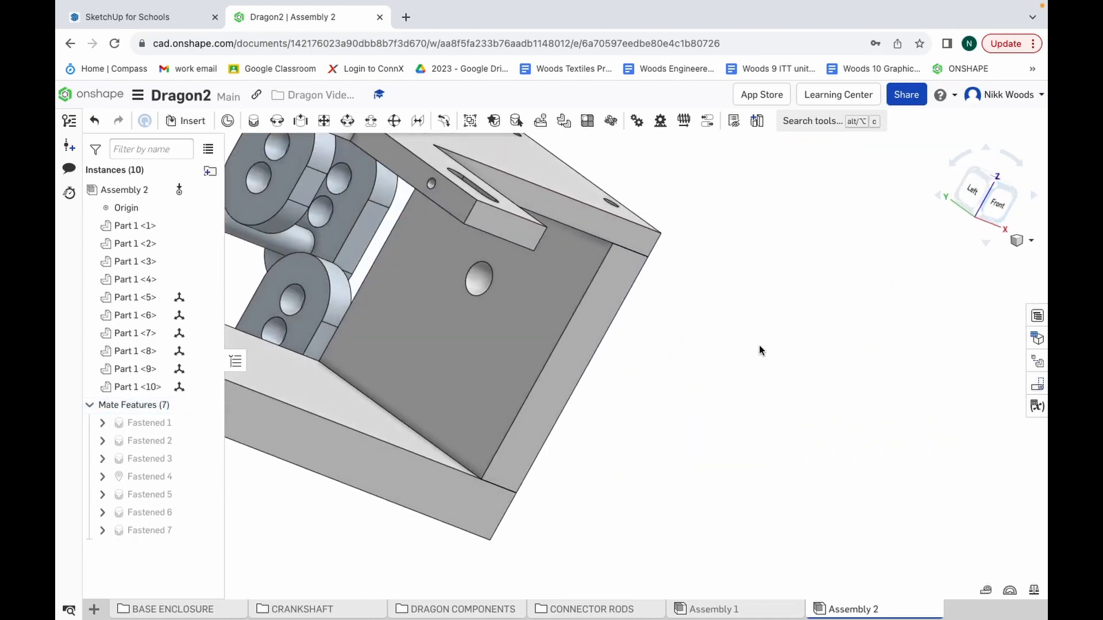
scroll(433, 378, up, 5)
scroll(433, 378, down, 6)
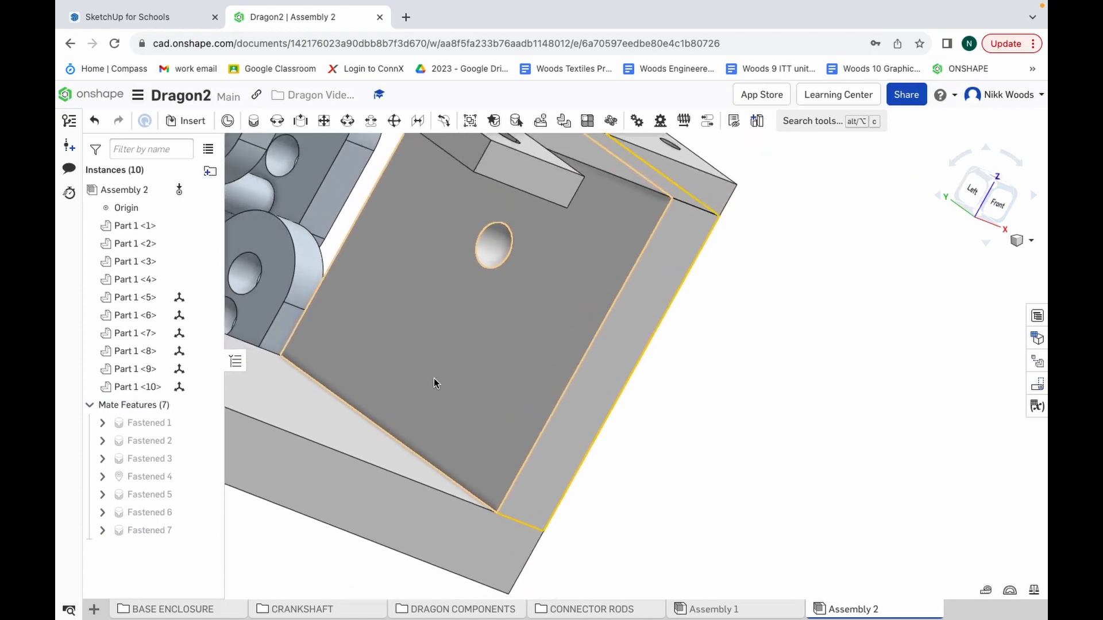
scroll(433, 378, down, 3)
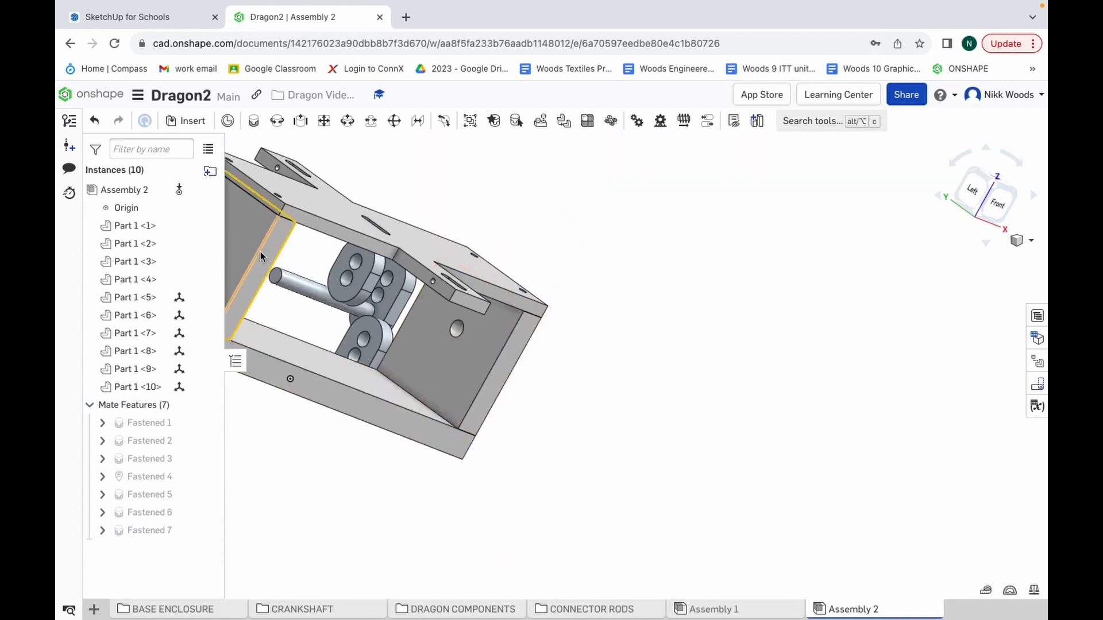
scroll(244, 233, up, 1)
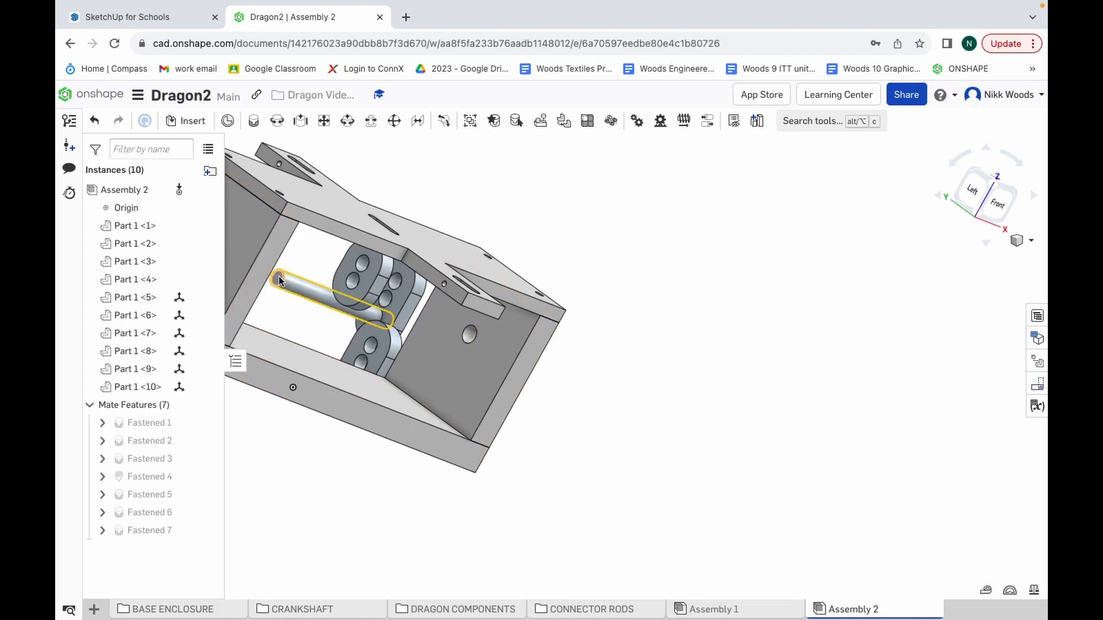
scroll(235, 288, down, 5)
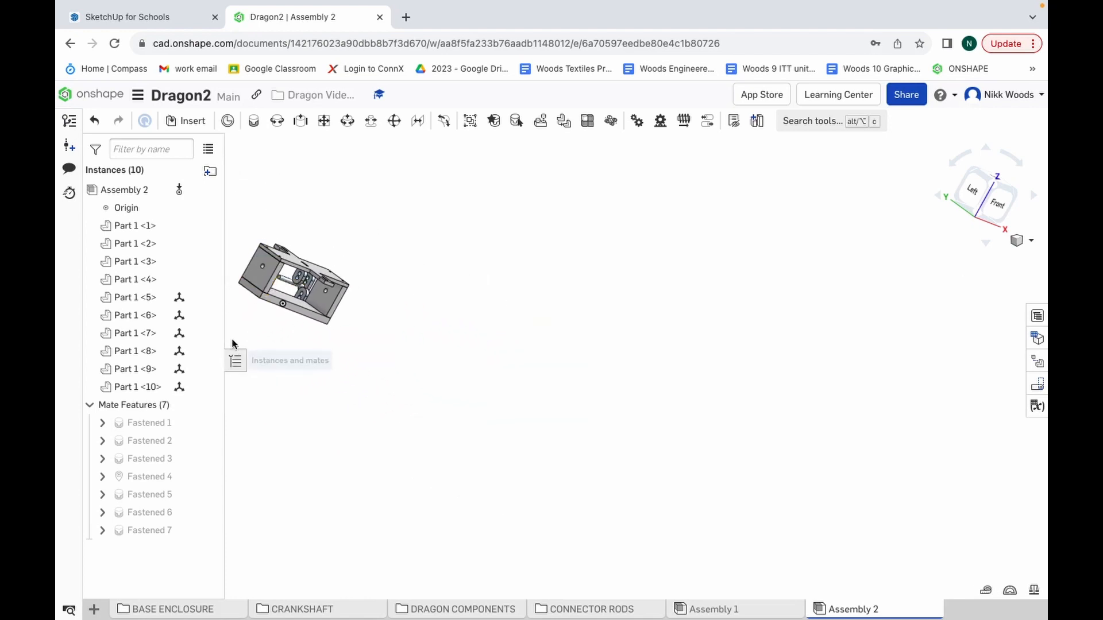
scroll(232, 342, down, 4)
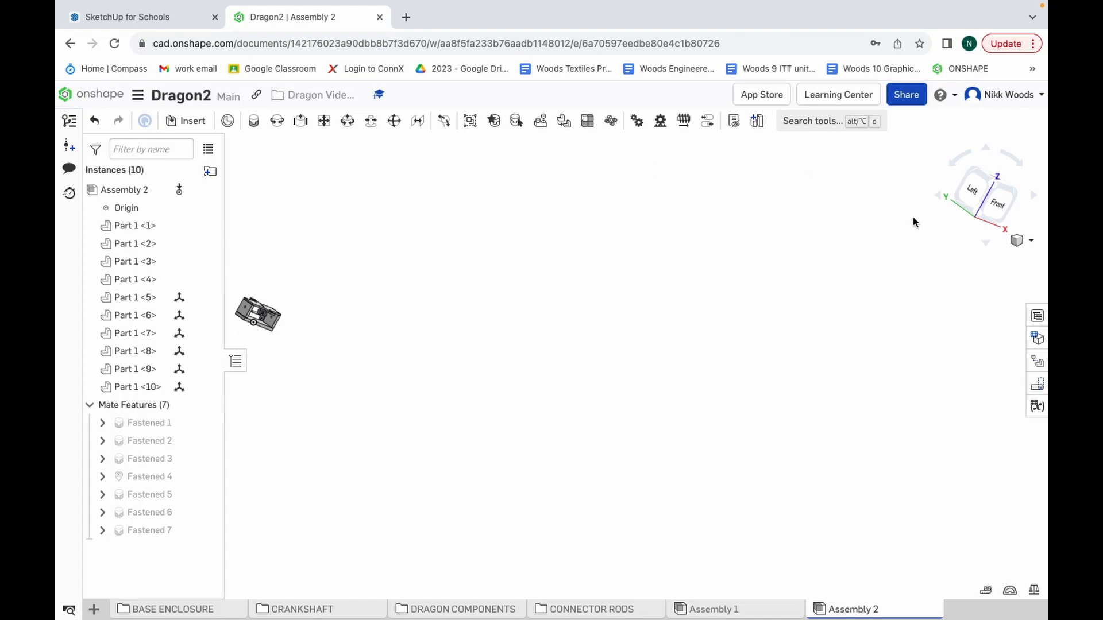
Step: Fasten the free end of the second lower shaft to the lower hole of the second outer crankshaft connector
click(1020, 241)
click(995, 290)
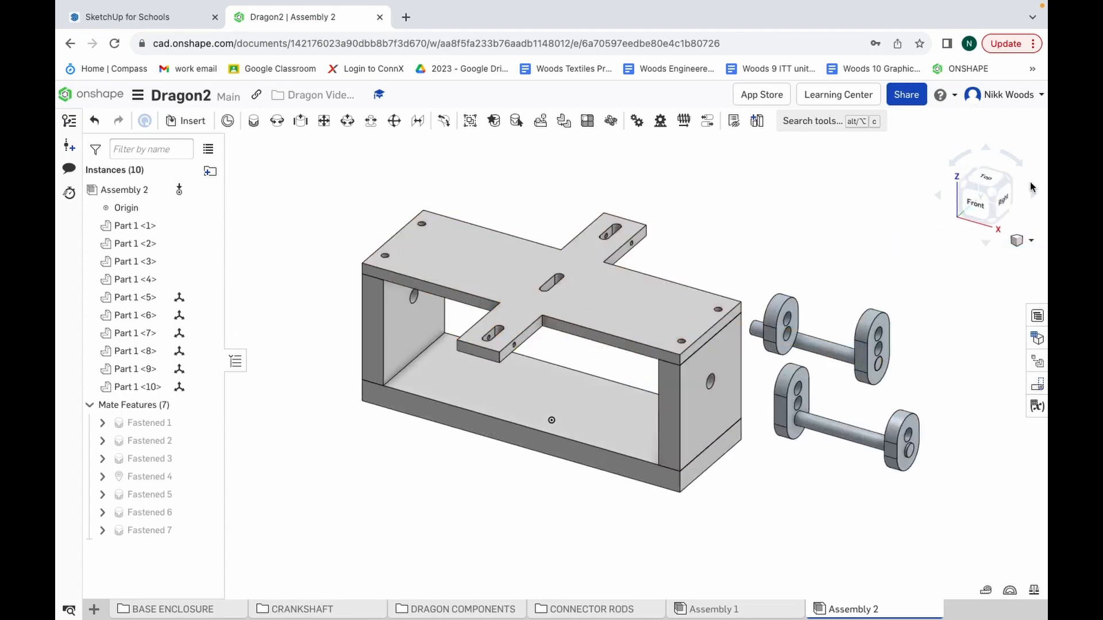
click(1034, 197)
click(1034, 197)
click(1033, 197)
click(1034, 197)
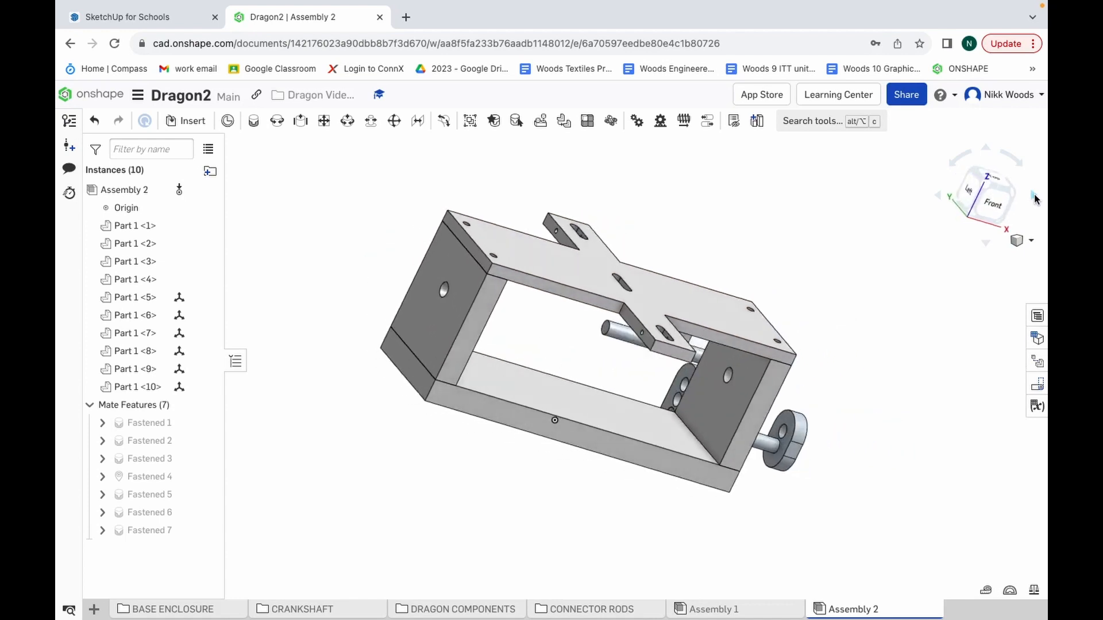
click(1034, 197)
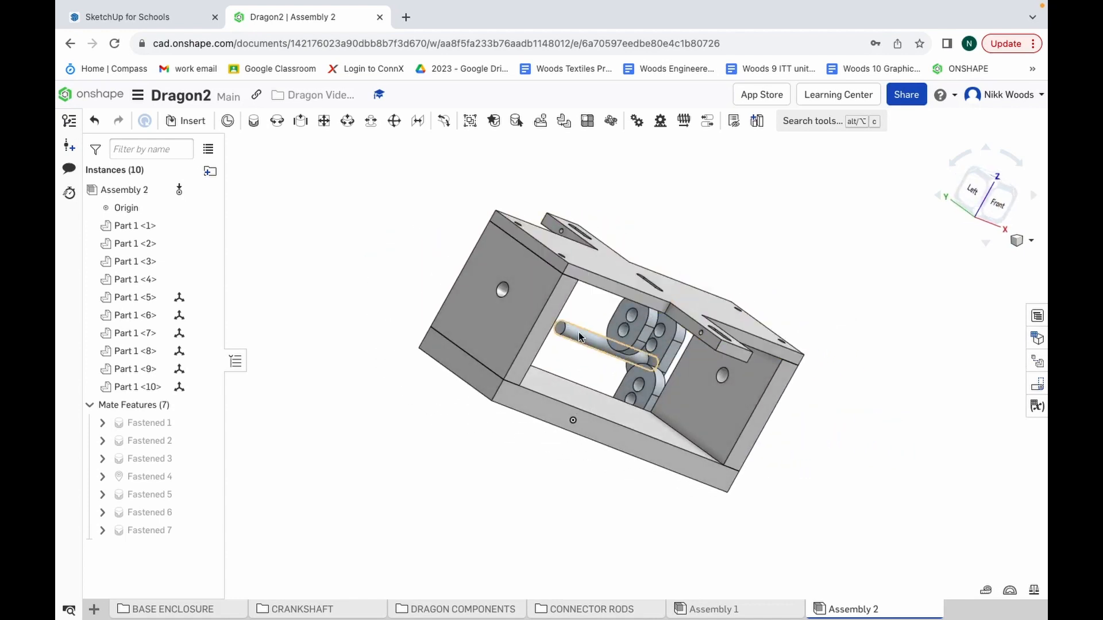
scroll(578, 333, up, 5)
scroll(577, 332, up, 2)
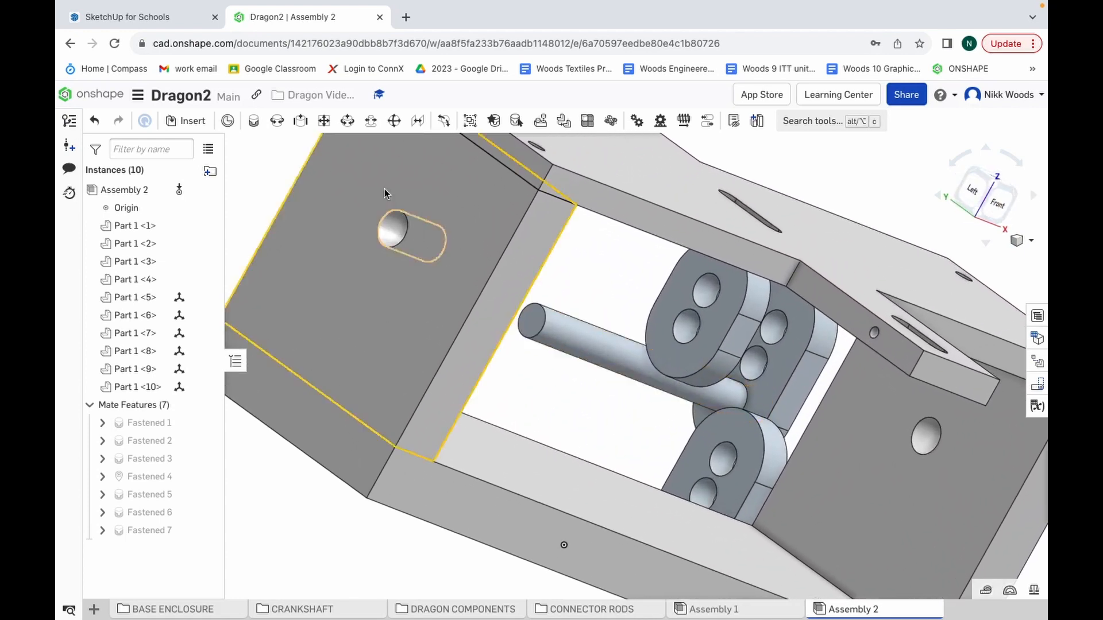
key(j)
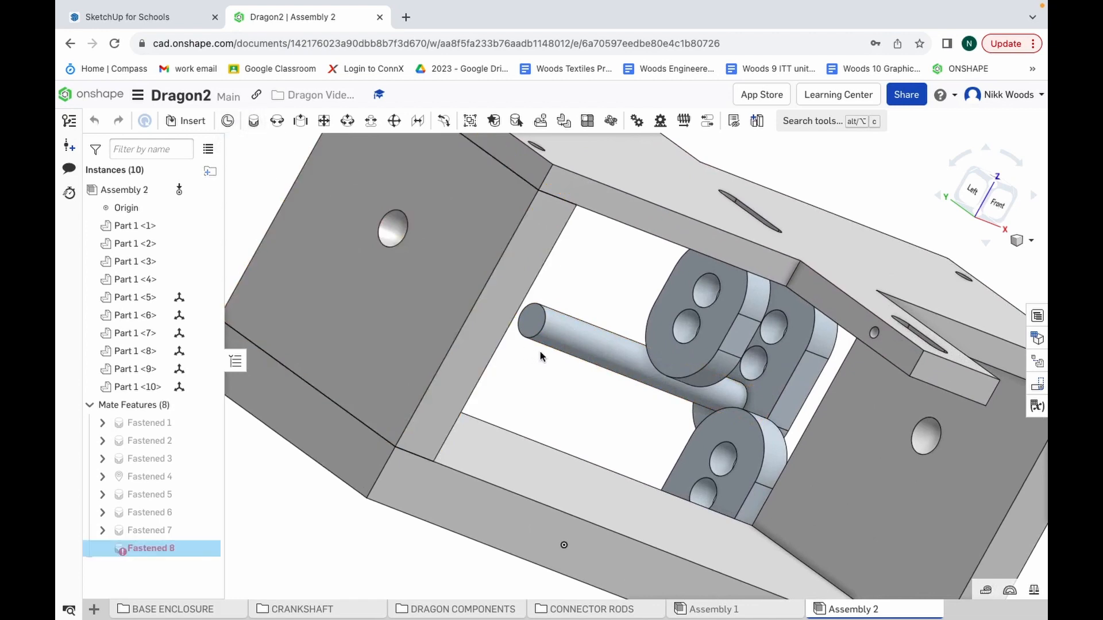
click(699, 338)
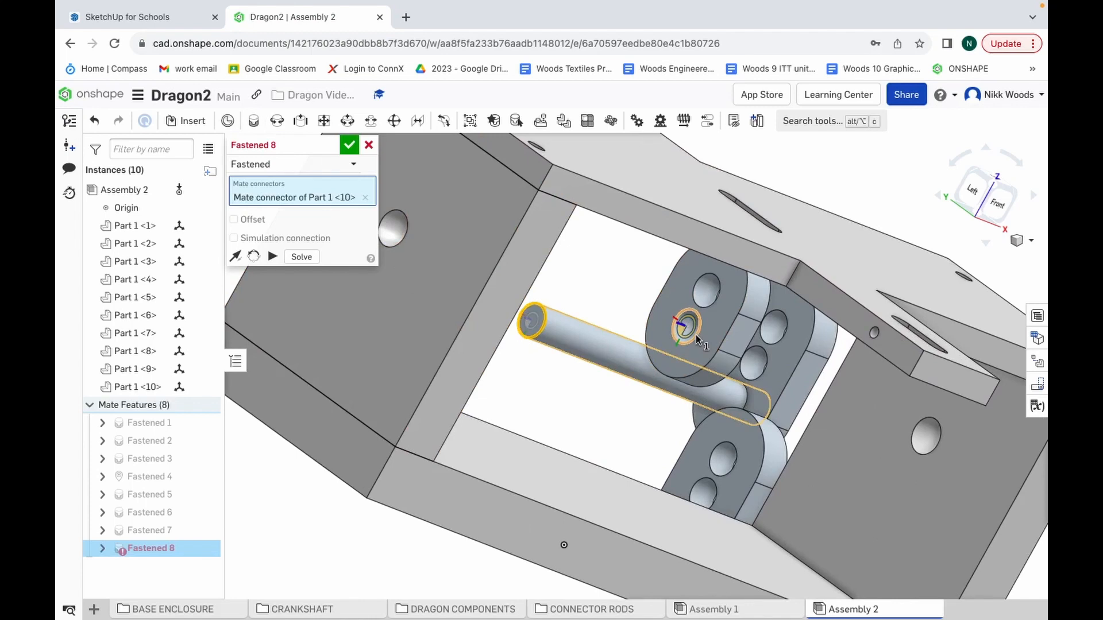
click(696, 337)
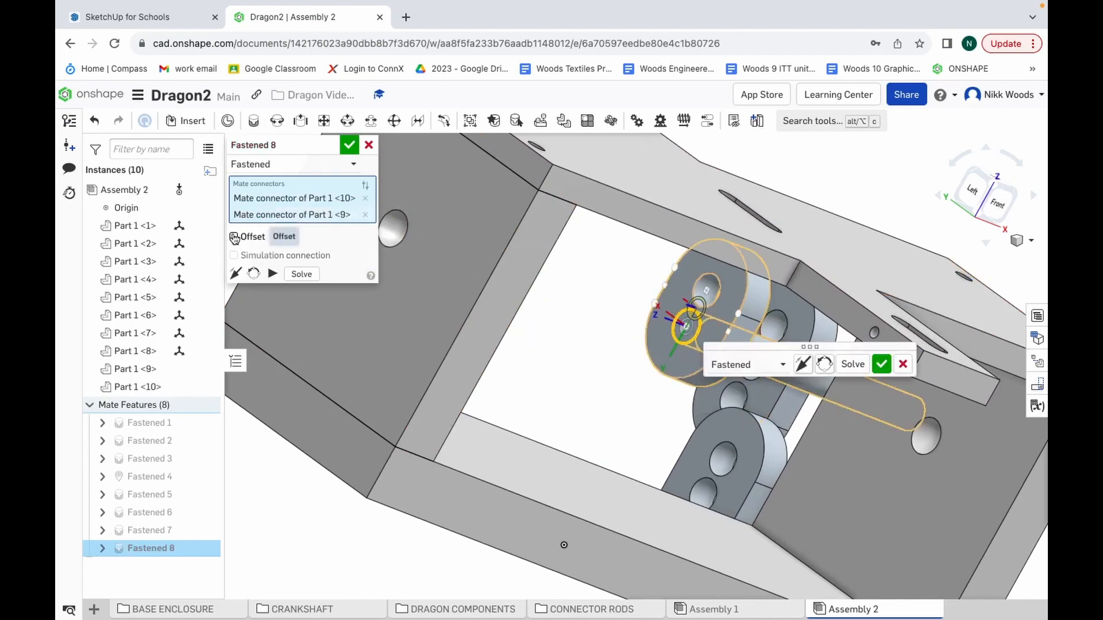
Step: Offset the shaft-to-outer-connector mate by 1 mm along Z, check that the shaft end protrudes from the connector, and accept the mate
click(235, 237)
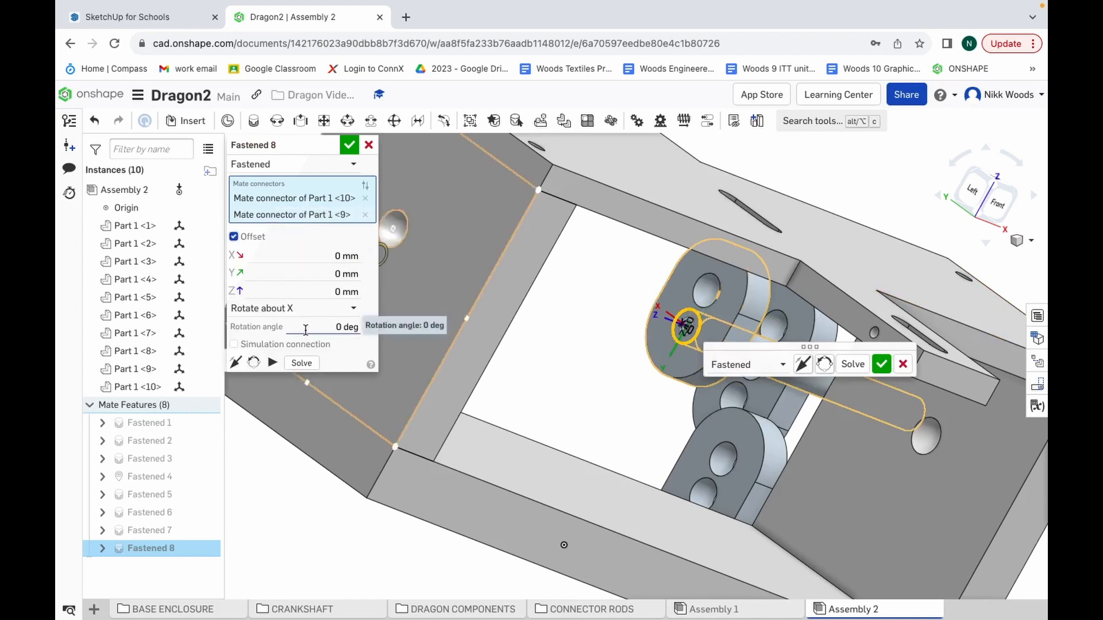
double_click(343, 293)
click(341, 292)
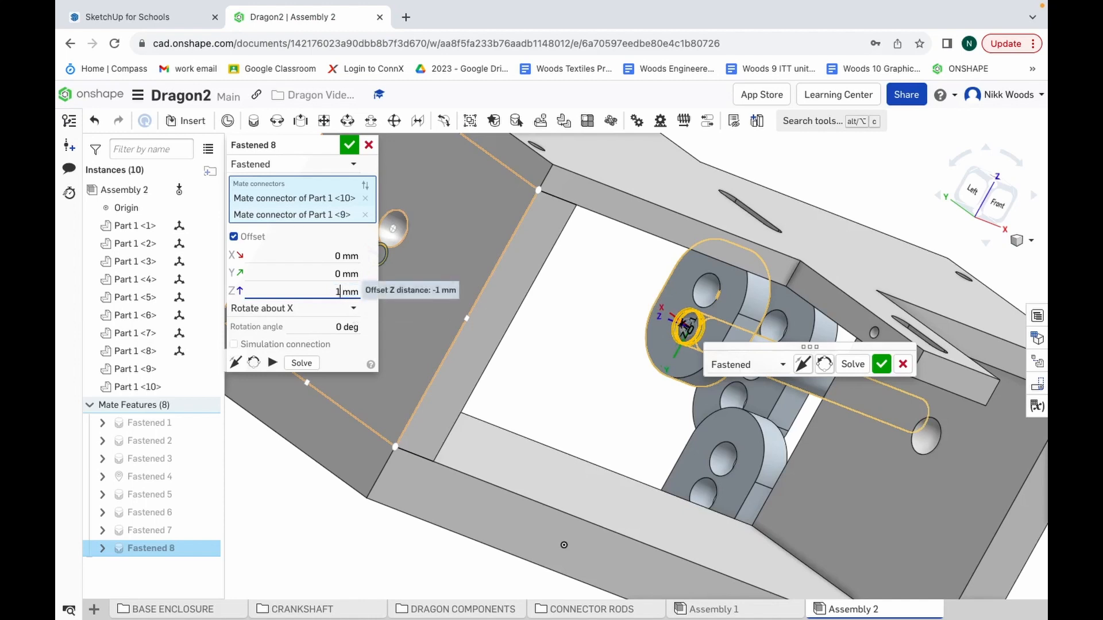
key(Return)
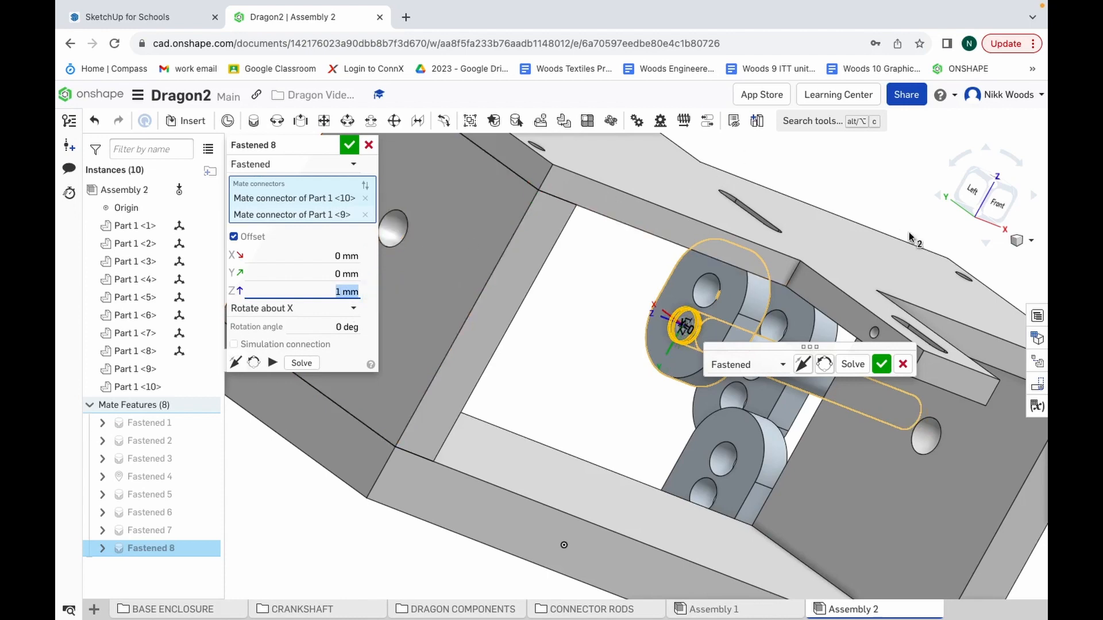
click(982, 227)
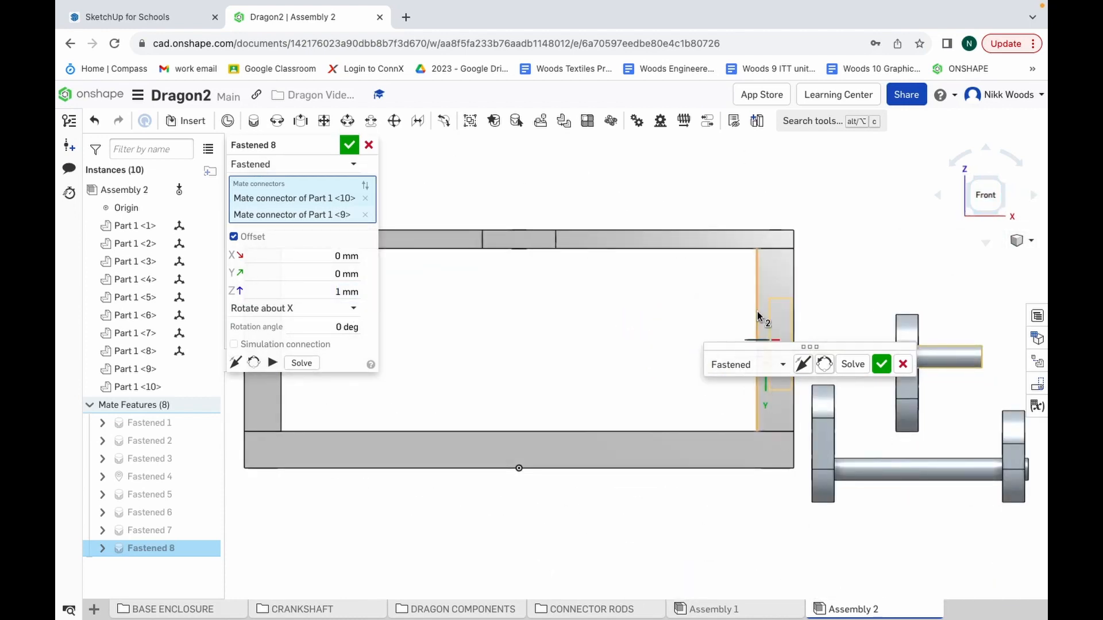
click(1033, 197)
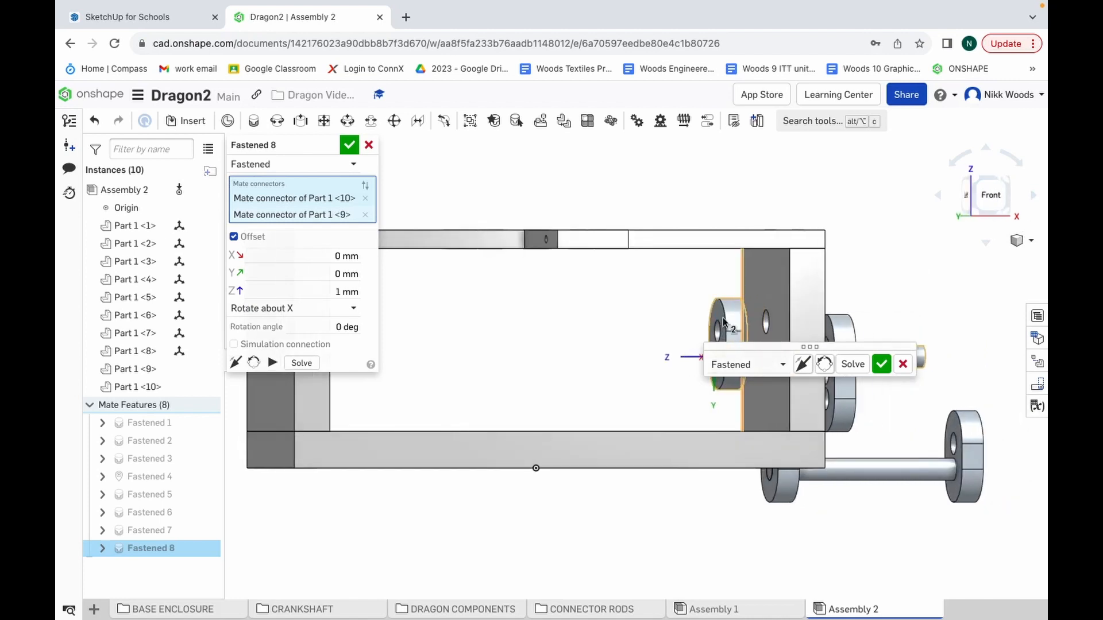
drag(768, 348, 754, 180)
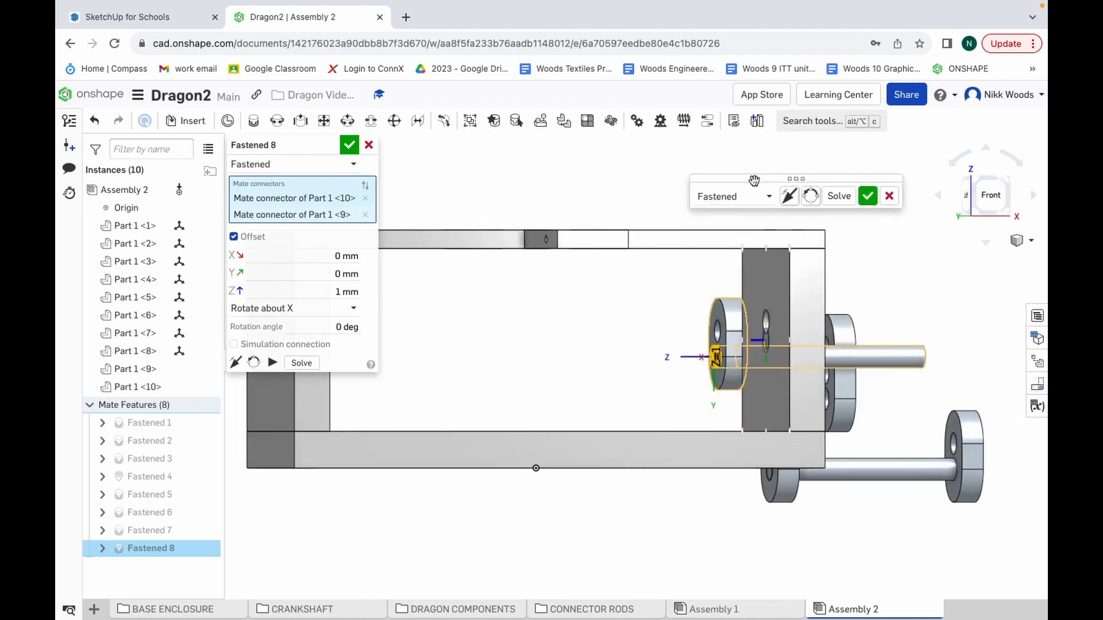
scroll(734, 381, up, 3)
scroll(734, 380, up, 3)
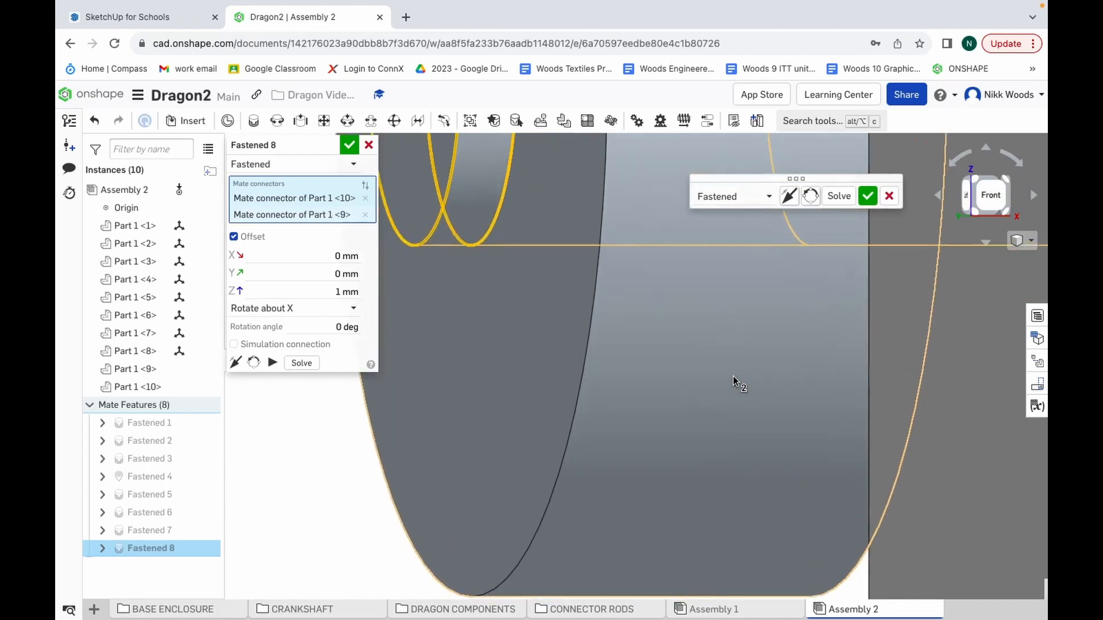
scroll(734, 381, down, 2)
scroll(733, 379, down, 3)
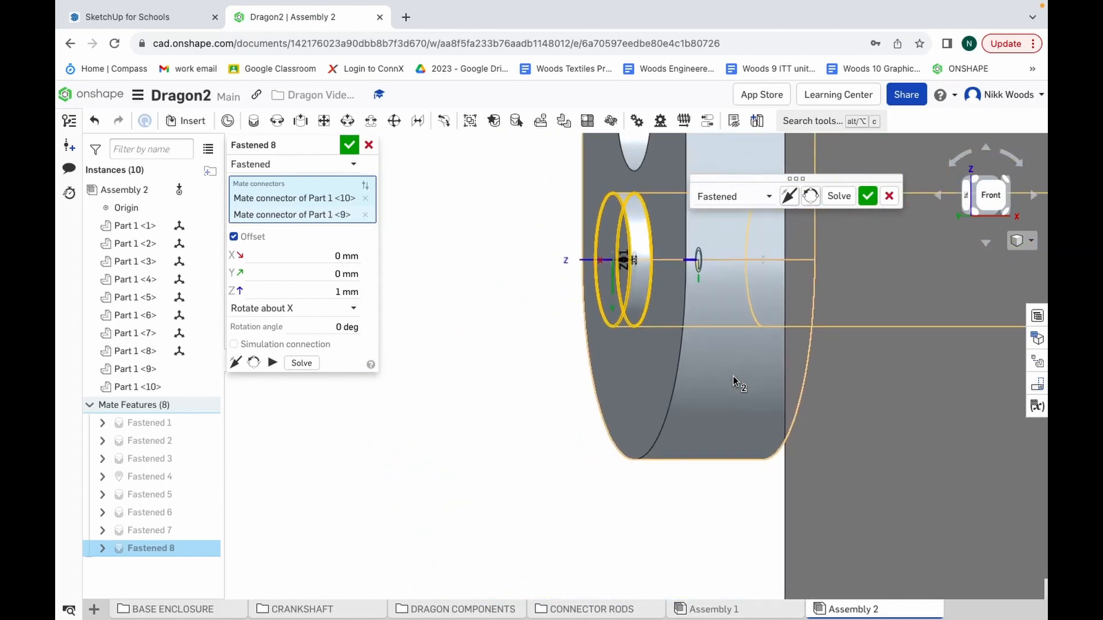
click(350, 147)
Step: Switch to the Word workbook and read how to add the upper main shaft and remaining crankshaft components, including the offsets and assembled crankshaft picture
click(1031, 242)
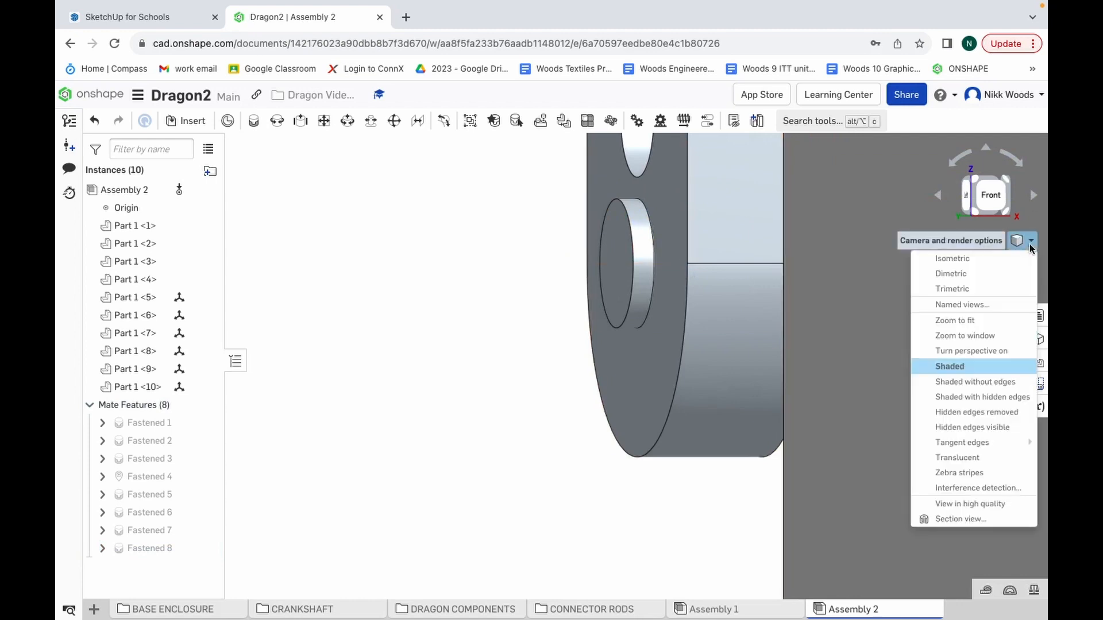
click(952, 288)
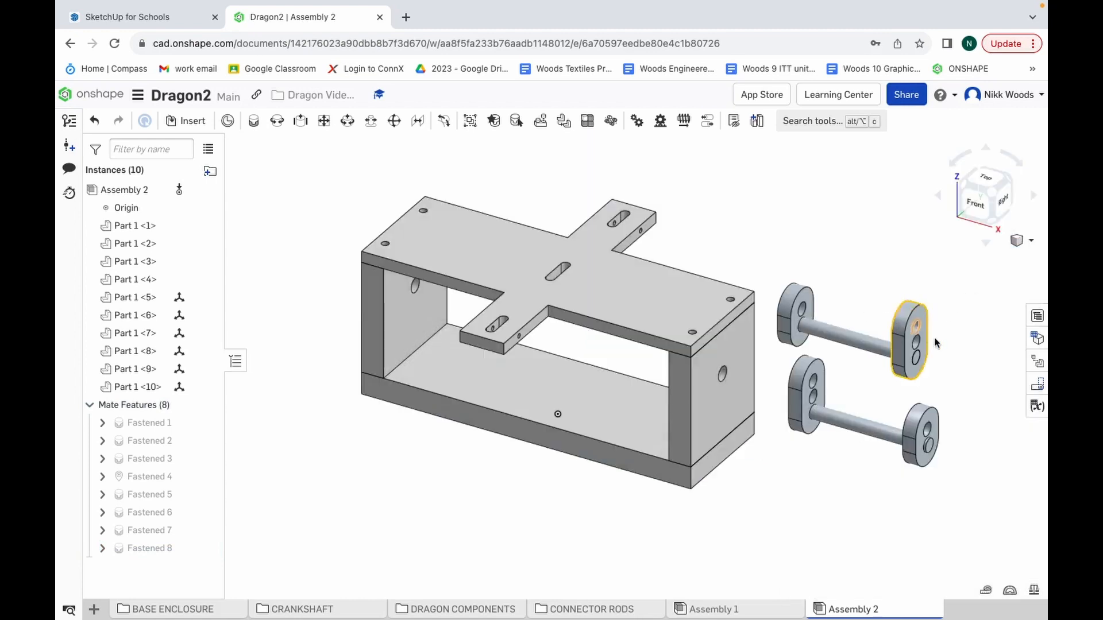
scroll(936, 345, up, 5)
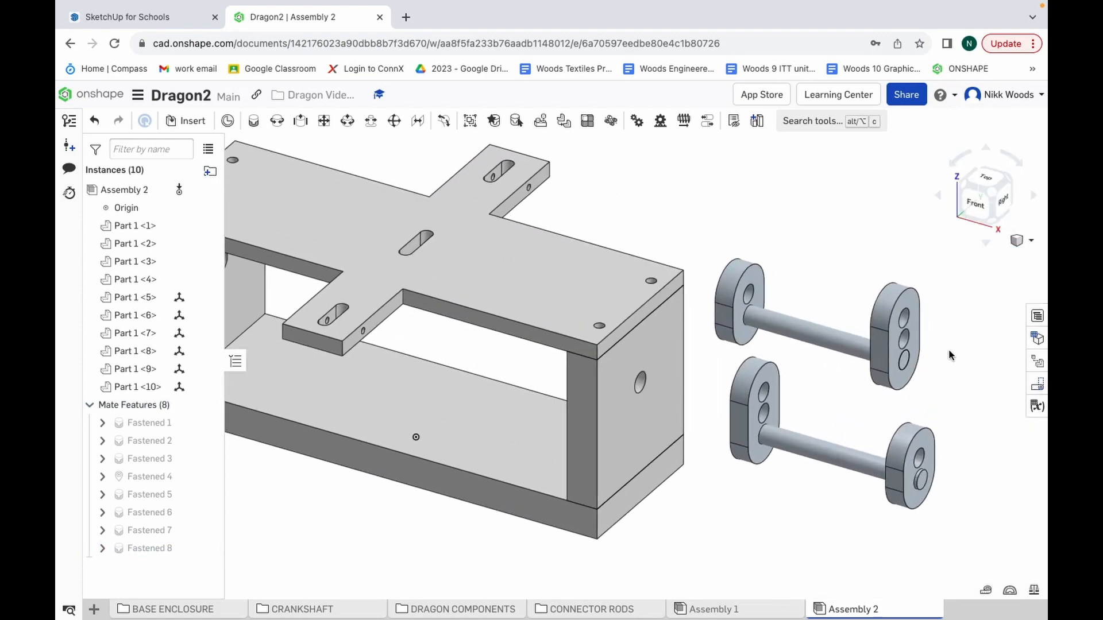
key(ctrl+Up)
click(700, 74)
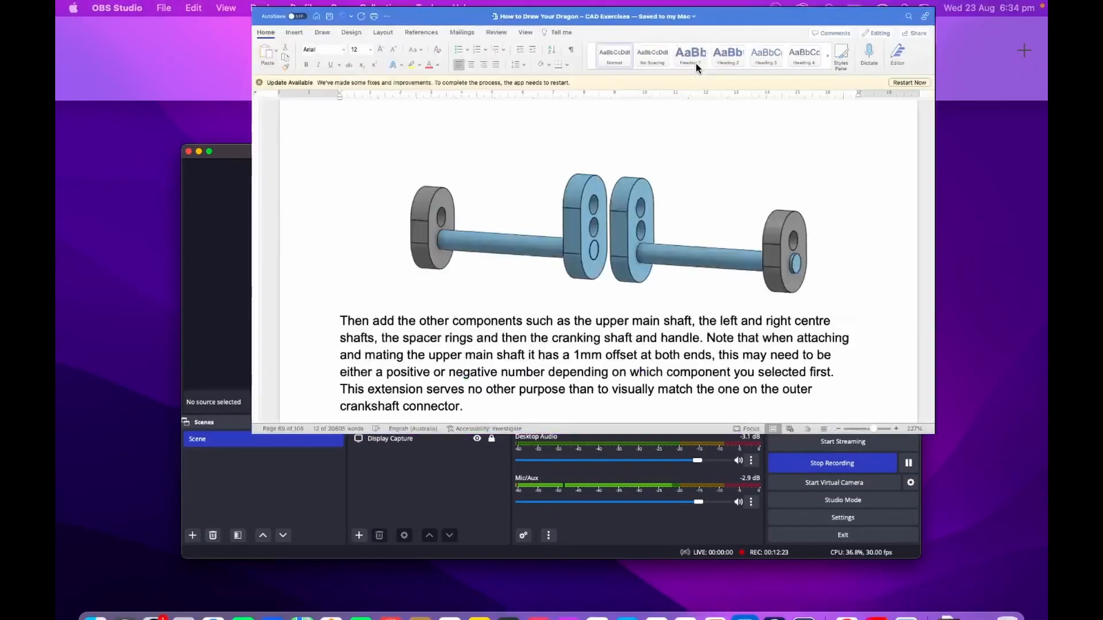
scroll(632, 356, down, 8)
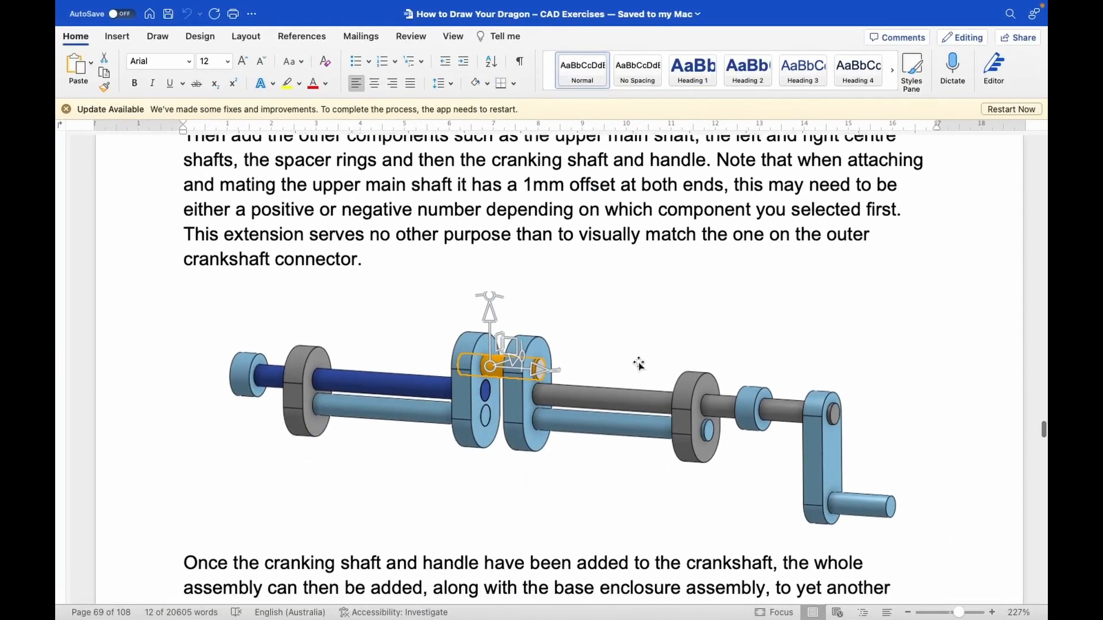
scroll(639, 364, up, 2)
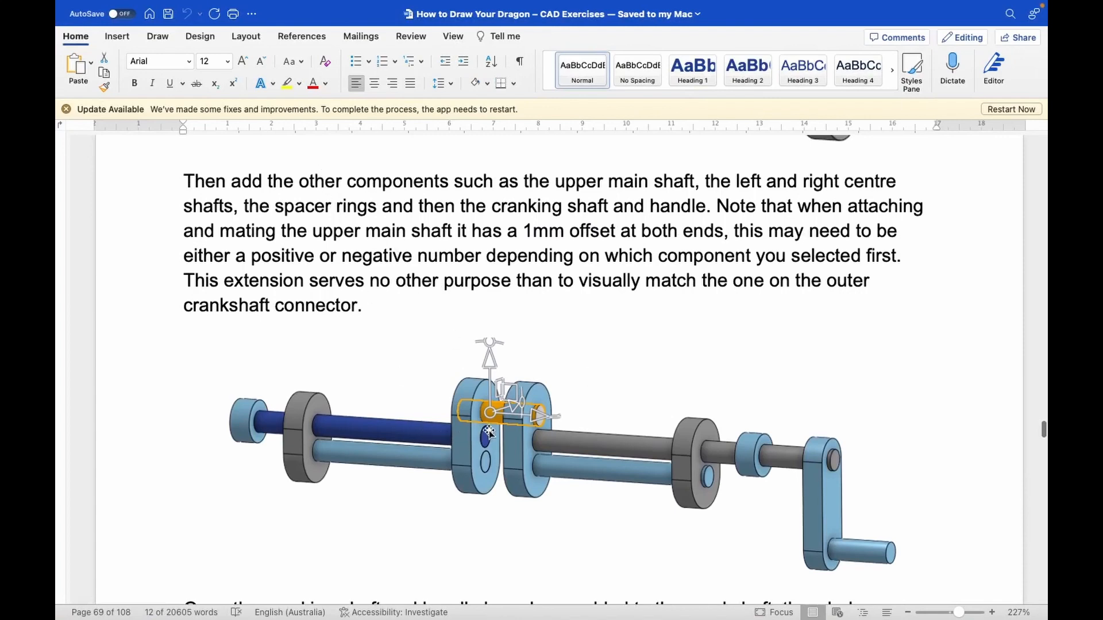
scroll(422, 322, up, 7)
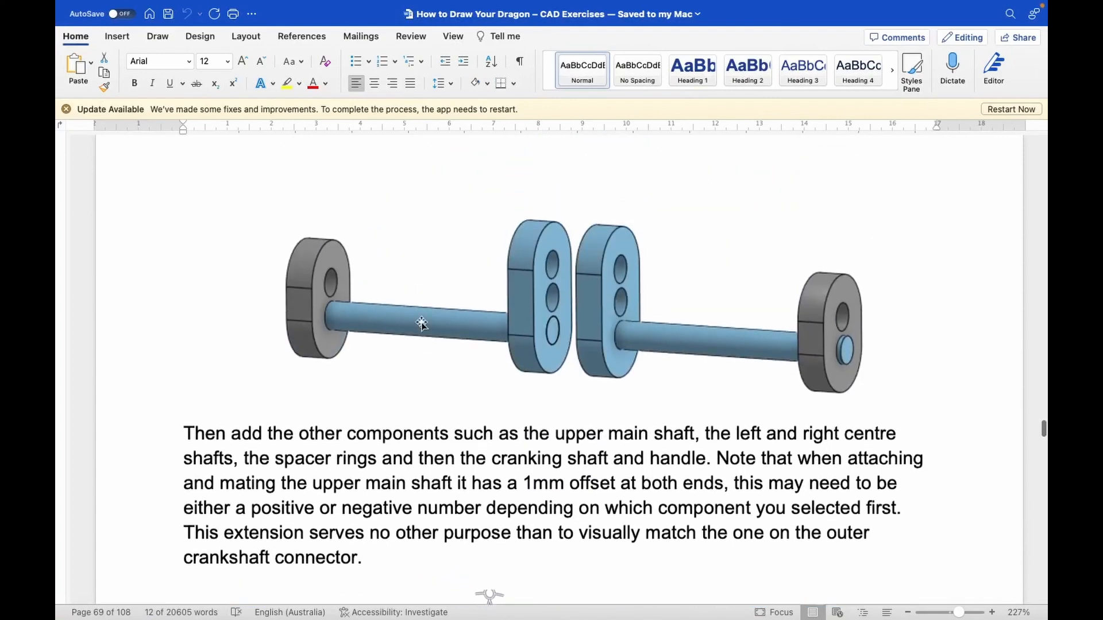
scroll(421, 321, down, 4)
right_click(261, 349)
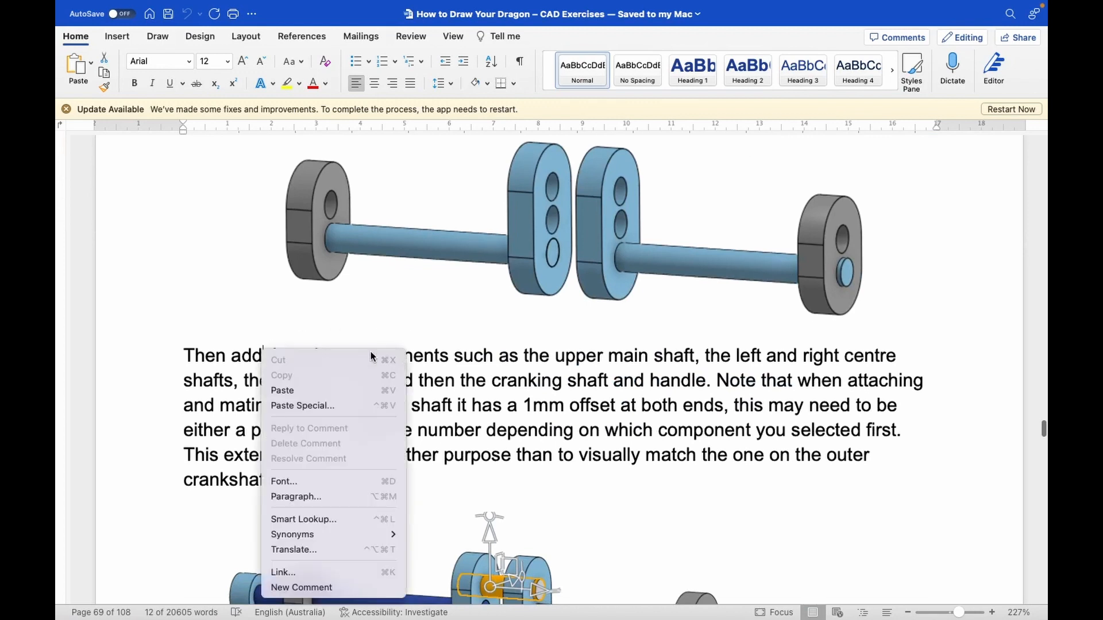
click(512, 357)
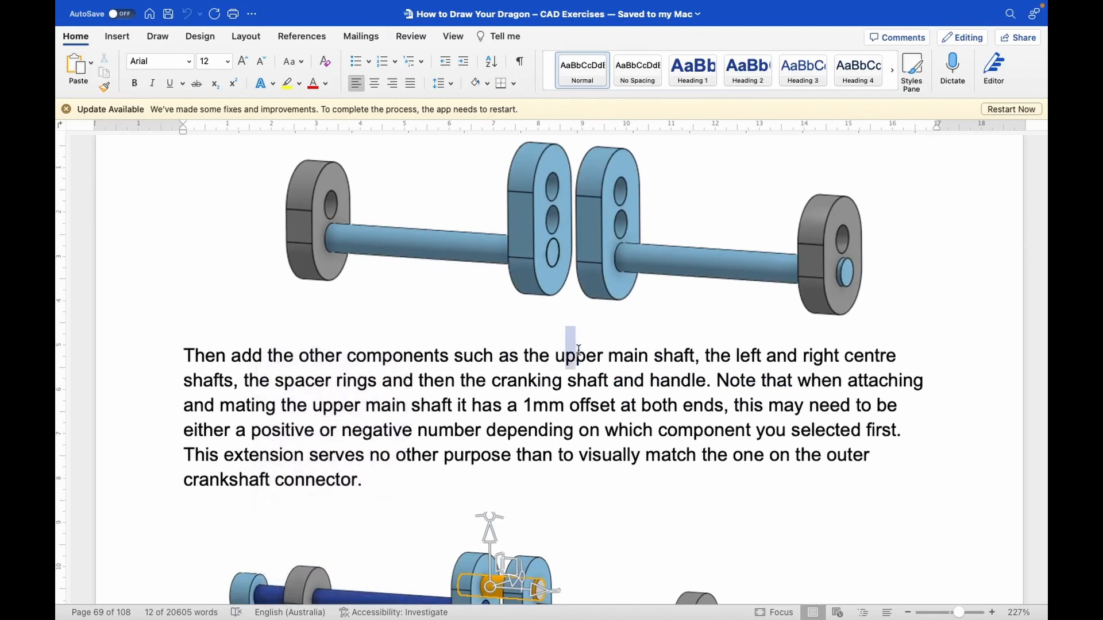
drag(578, 349, 694, 348)
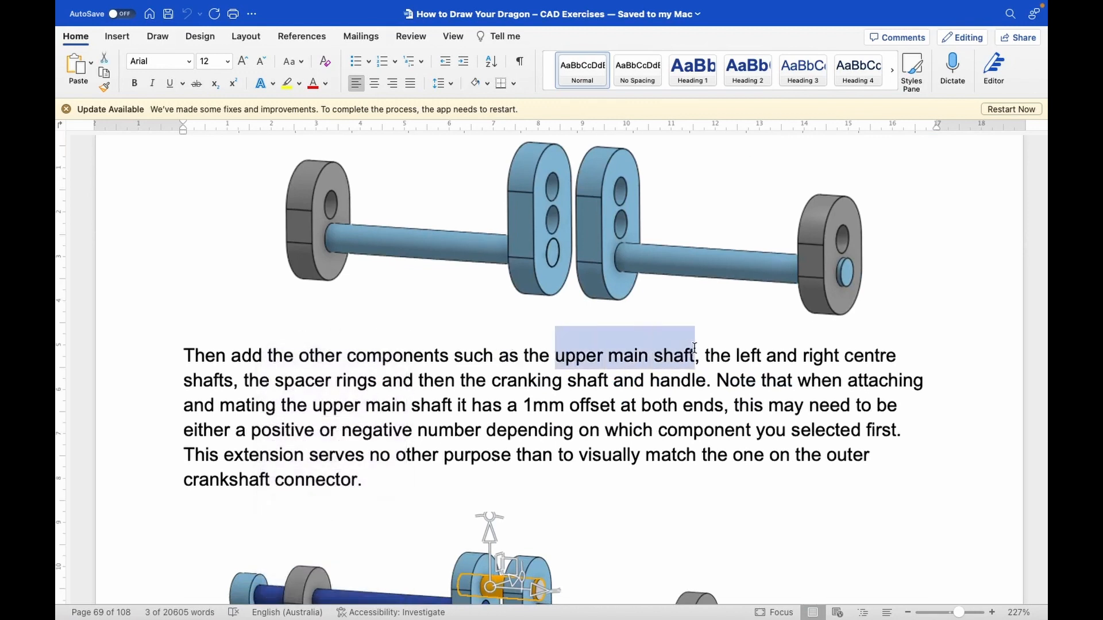
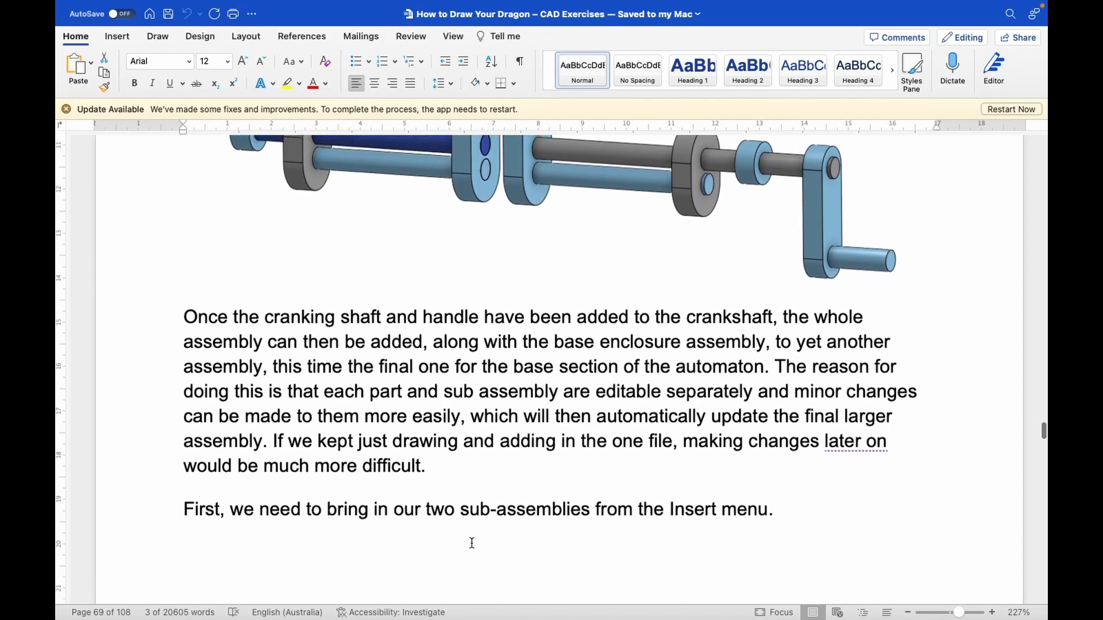
scroll(472, 543, up, 5)
scroll(471, 543, up, 4)
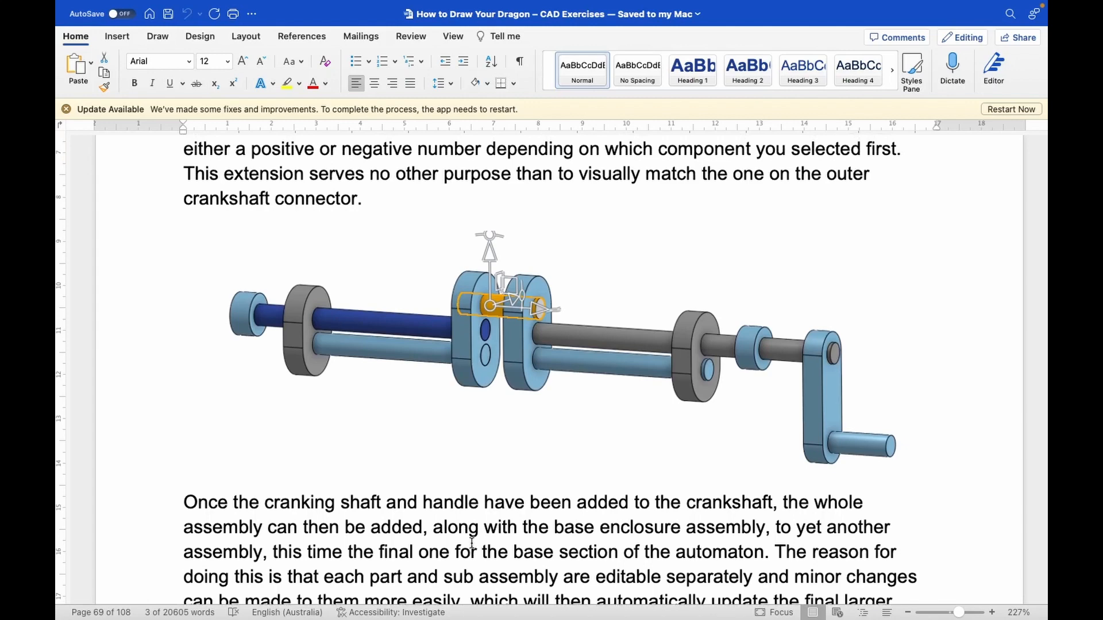
Step: Return to the Onshape assembly in Chrome and insert one upper main shaft part in the empty space above the two crankshaft sub assemblies
key(ctrl+Up)
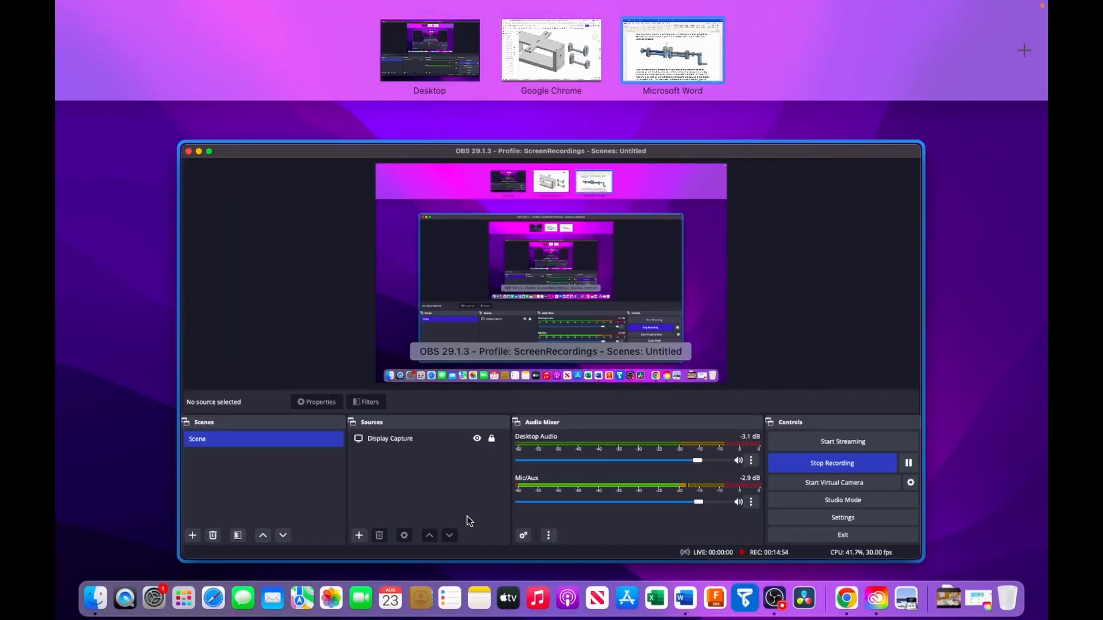
click(561, 56)
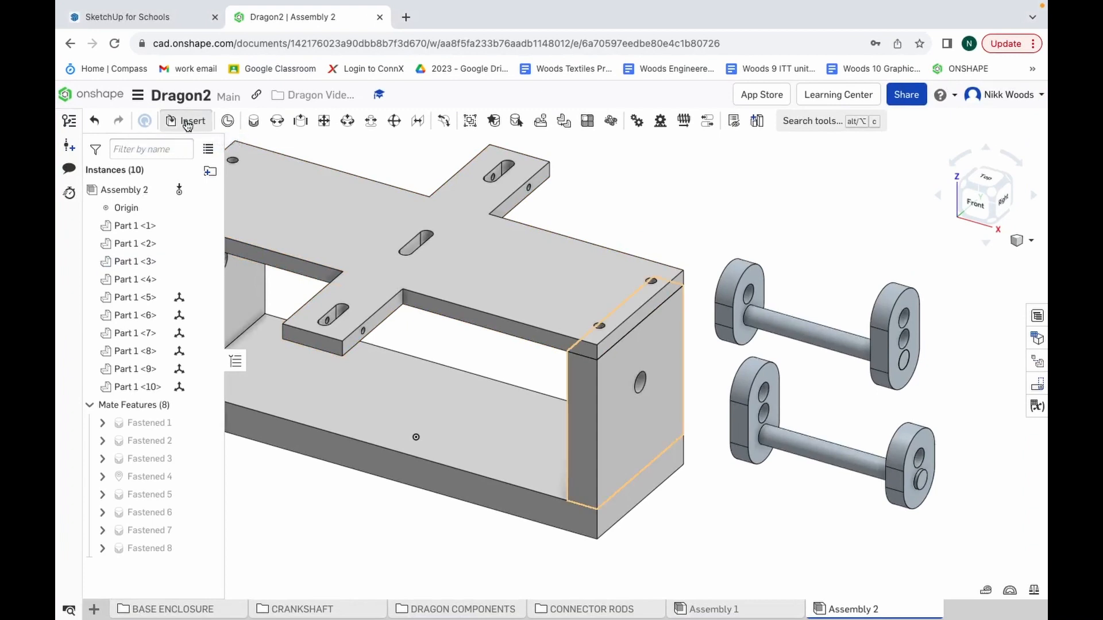
click(188, 123)
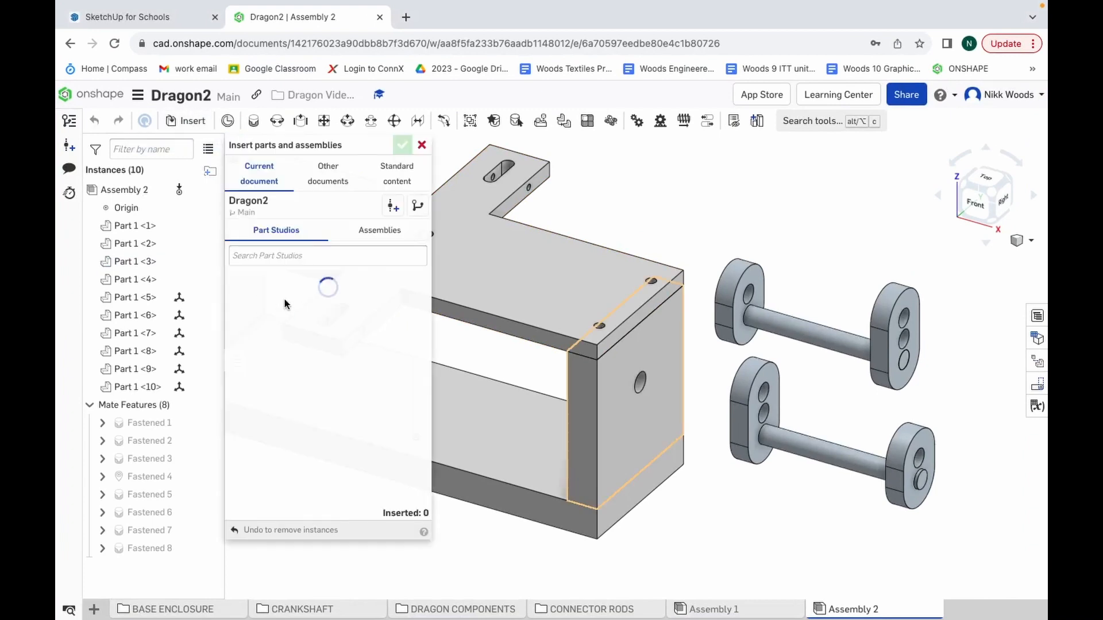
scroll(306, 451, down, 5)
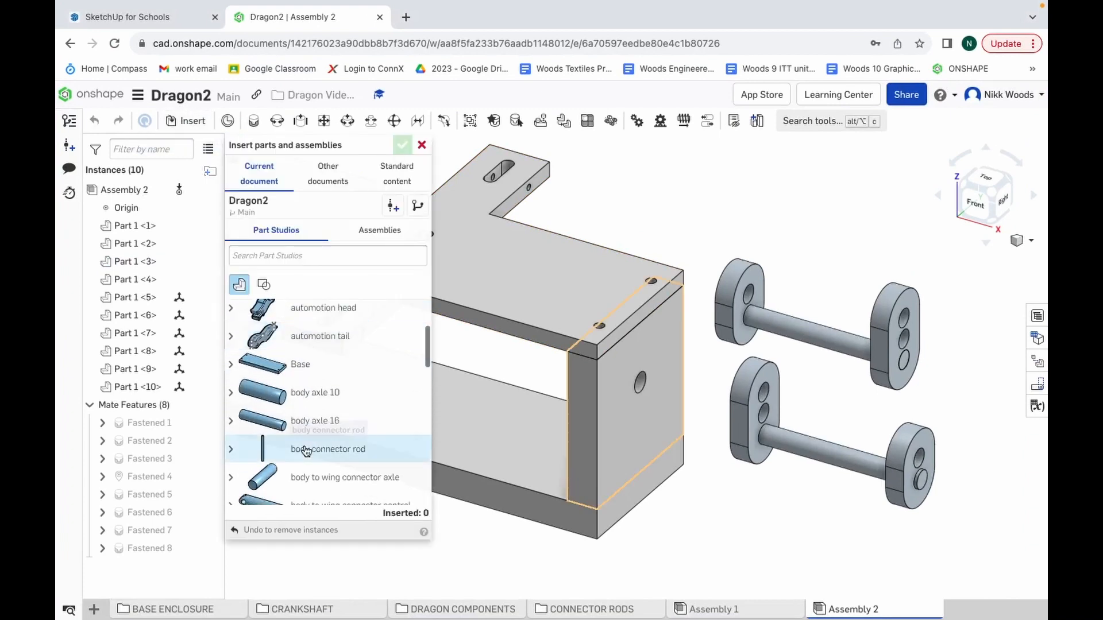
scroll(306, 452, down, 3)
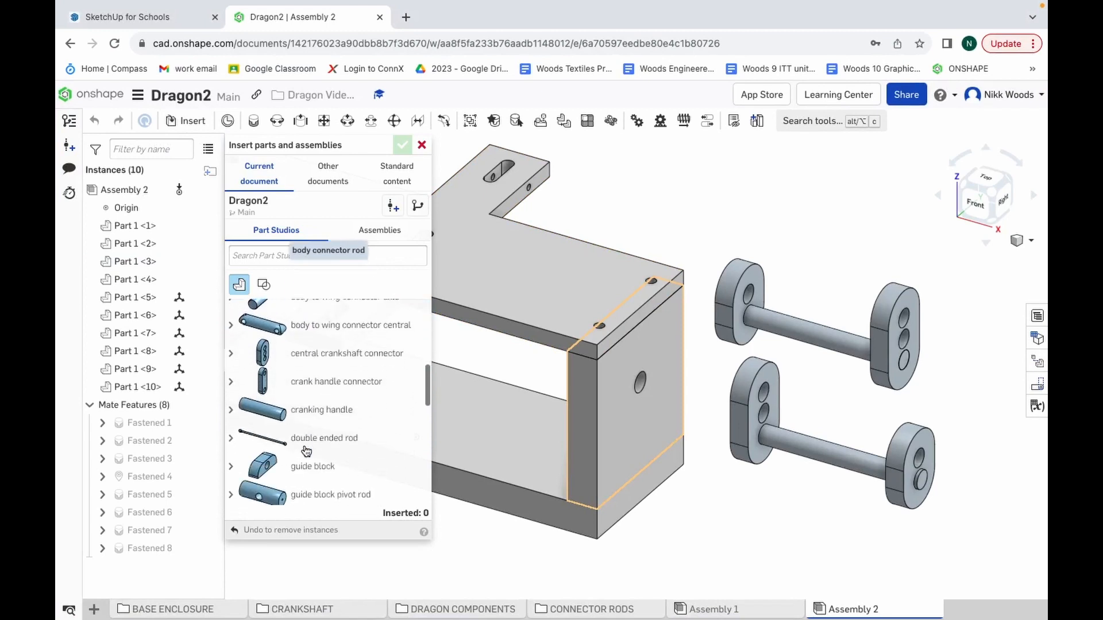
scroll(356, 433, down, 5)
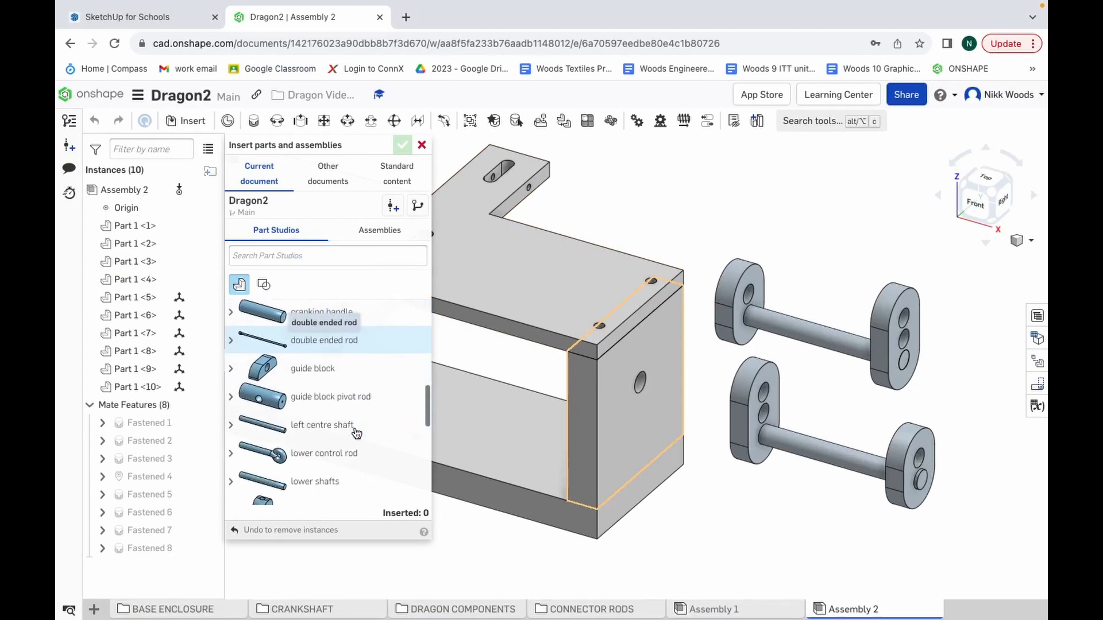
scroll(356, 433, down, 5)
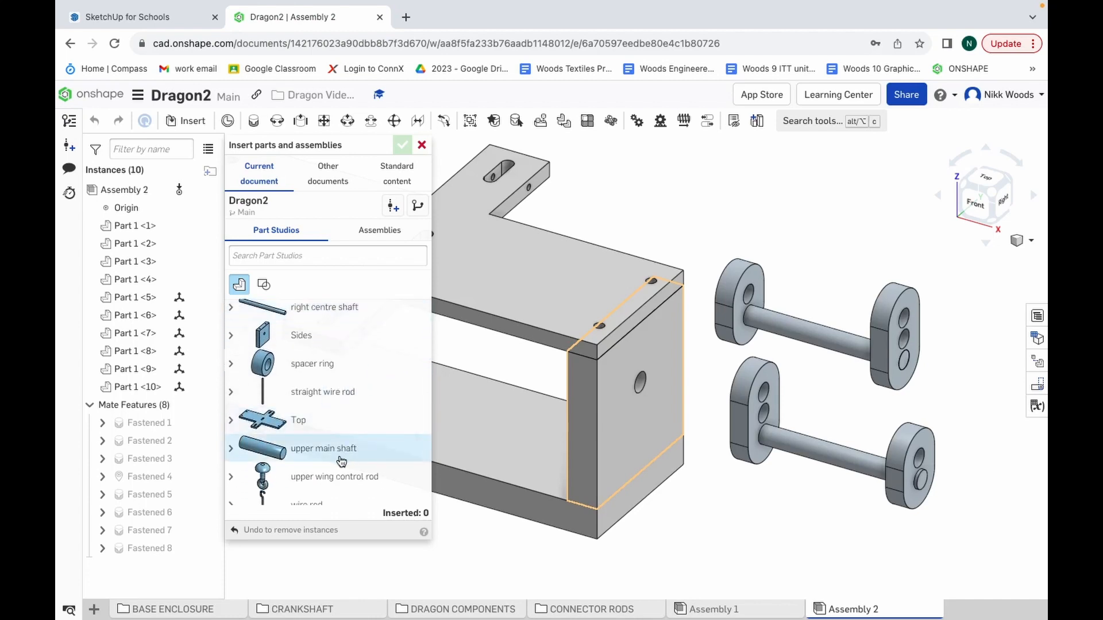
click(265, 448)
click(837, 233)
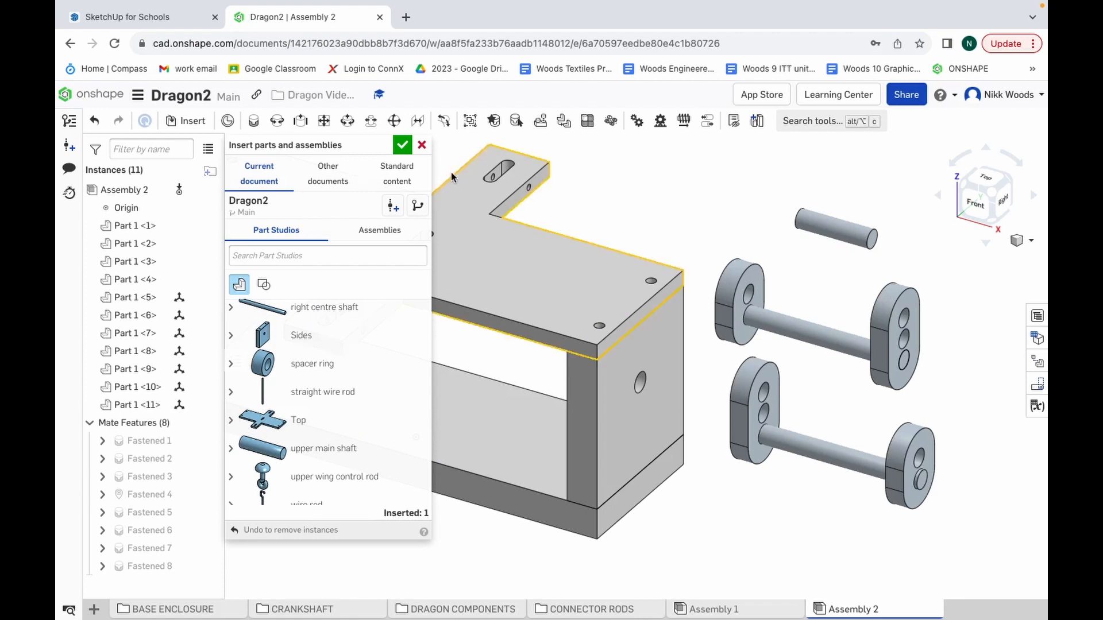
click(402, 146)
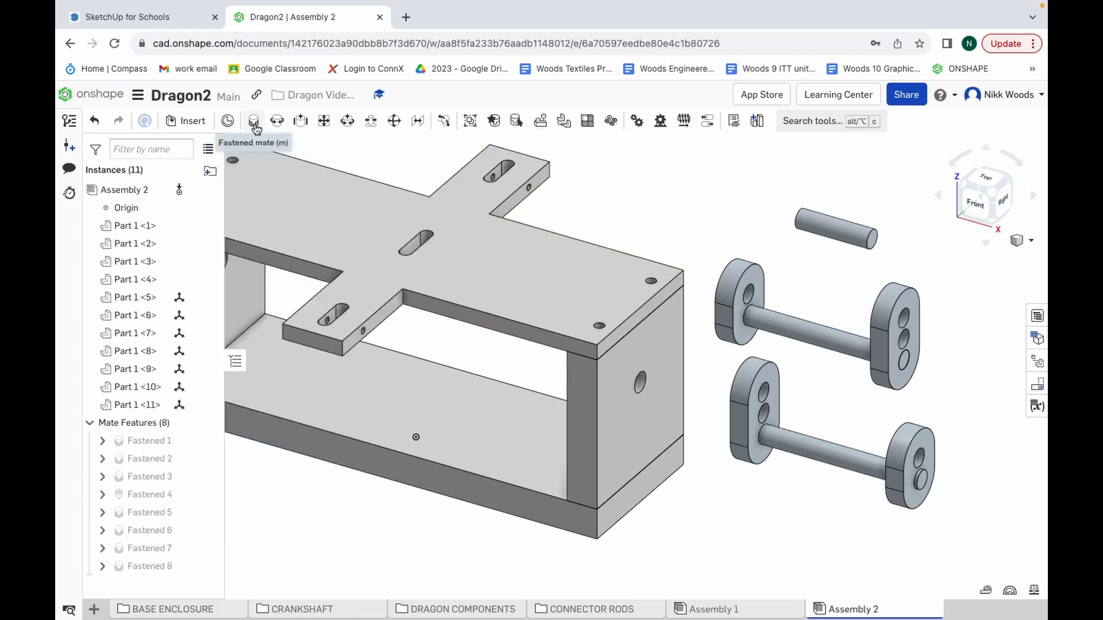
Step: Fasten one end of the upper main shaft into the top hole of the first central crankshaft connector with a 1 mm Z offset
click(253, 120)
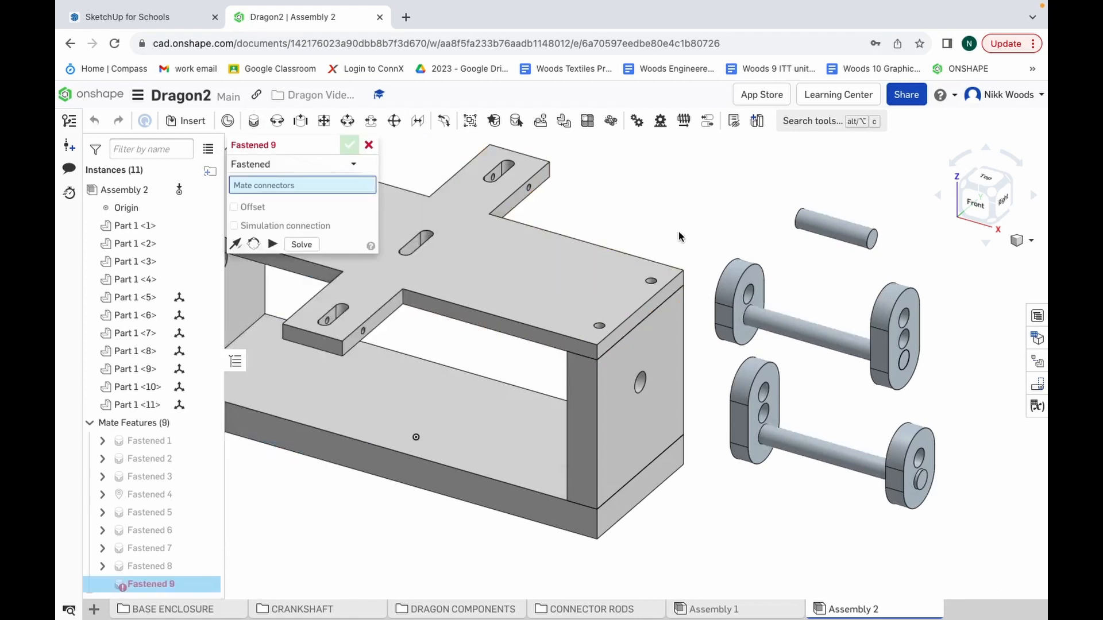
click(872, 246)
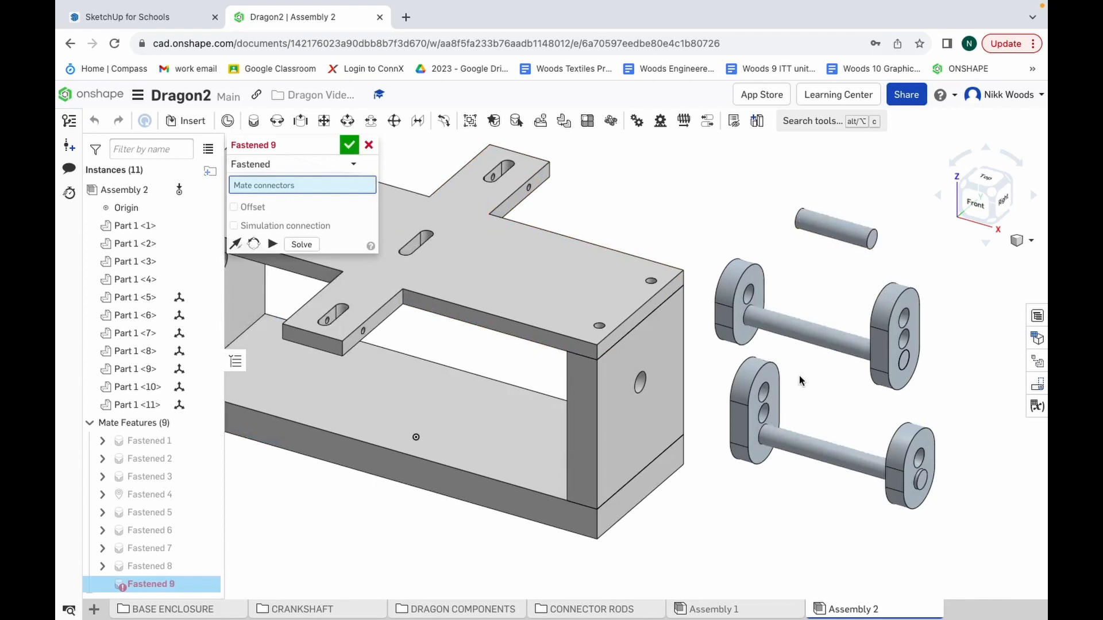
click(762, 396)
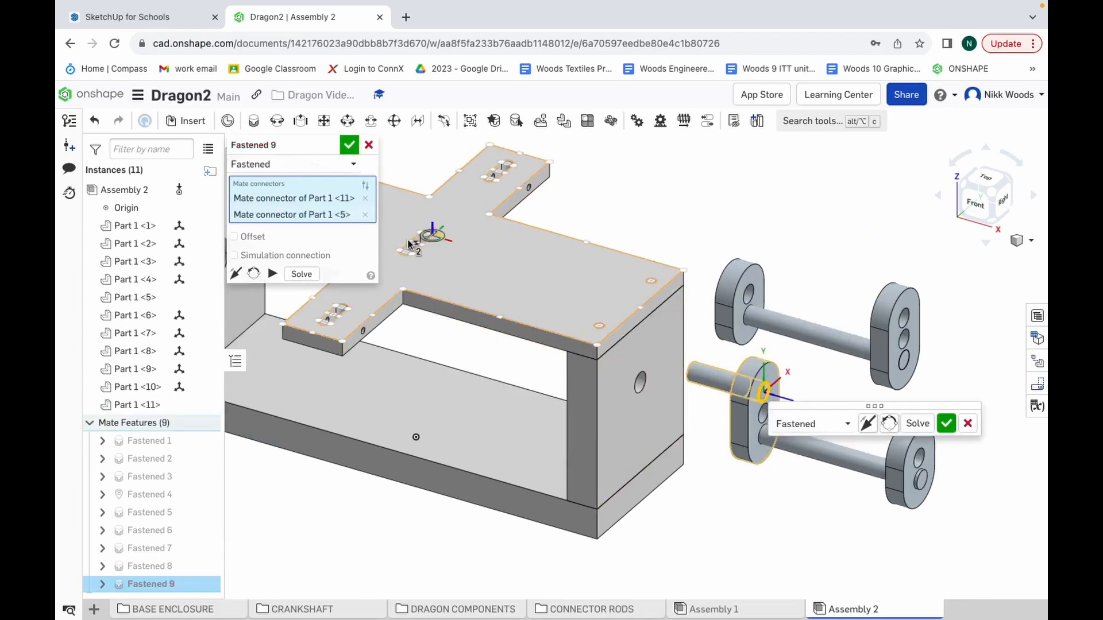
click(246, 240)
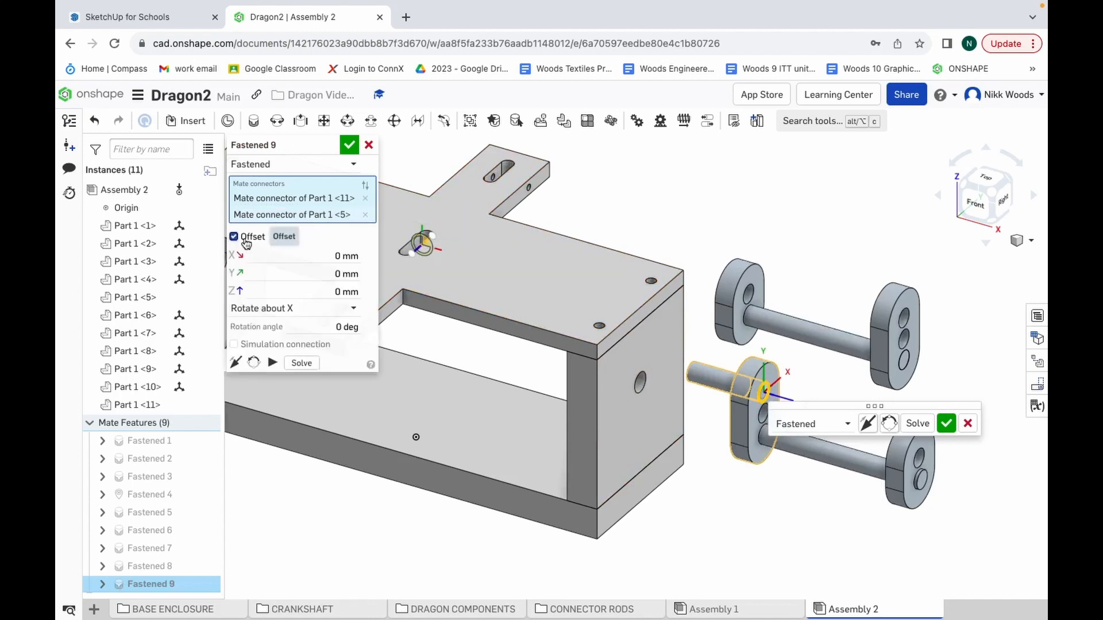
click(340, 292)
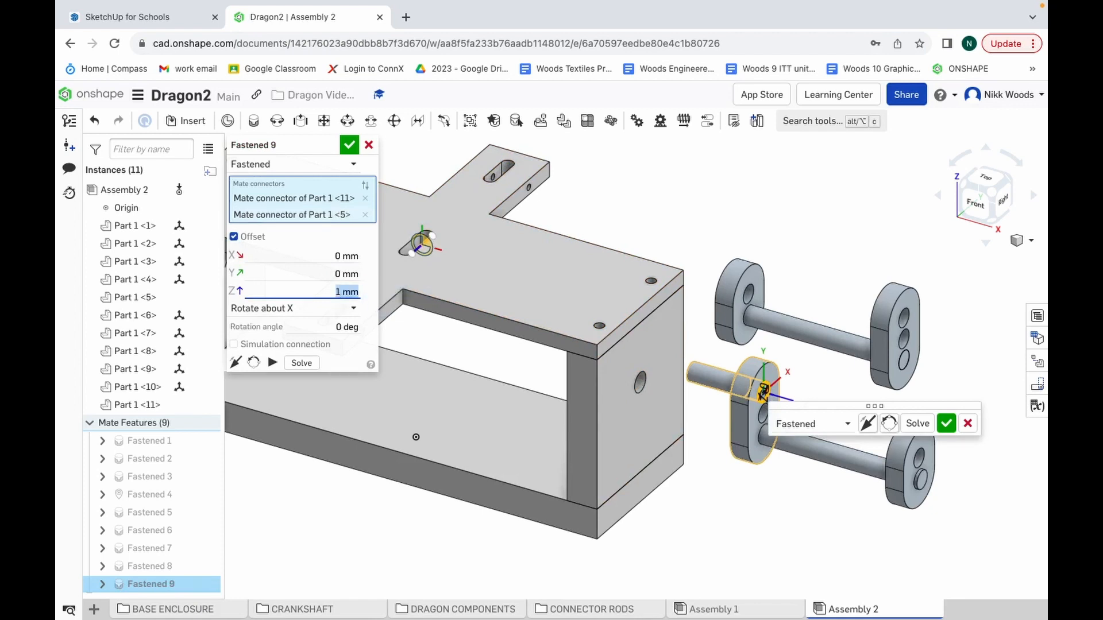
click(348, 145)
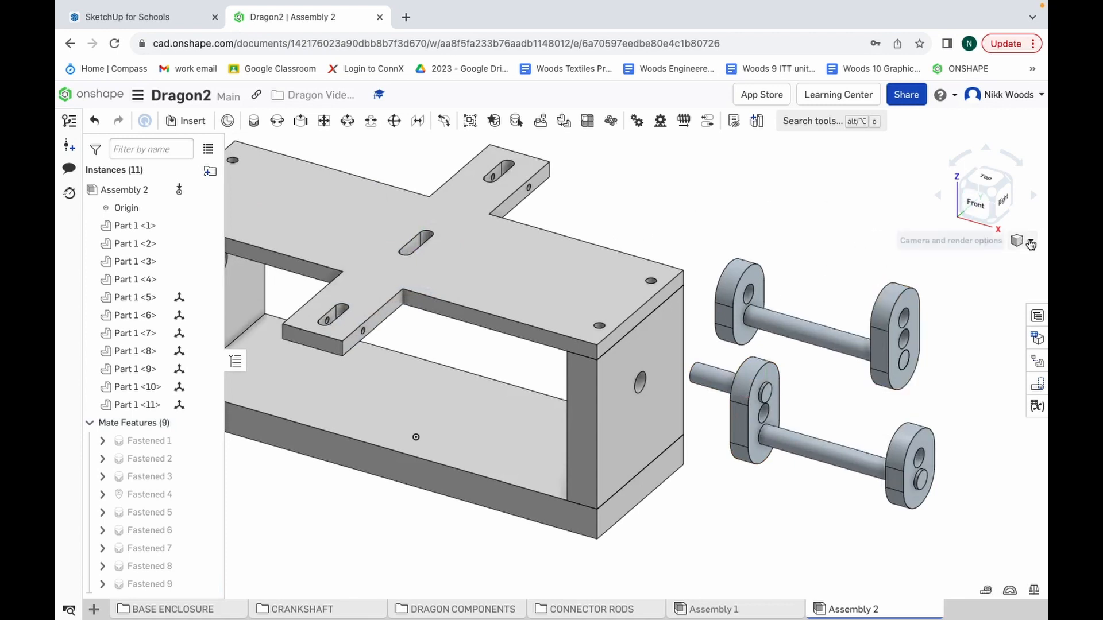
Step: Fasten the free end of the upper main shaft into the top hole of the second central crankshaft connector with a 1 mm Z offset
click(939, 196)
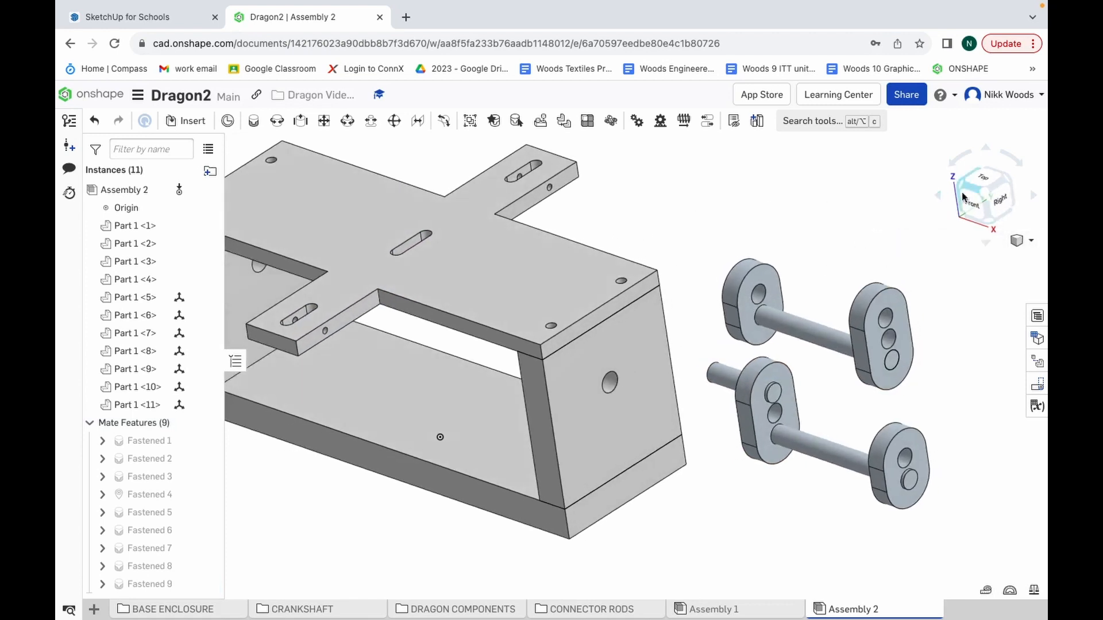
click(1033, 198)
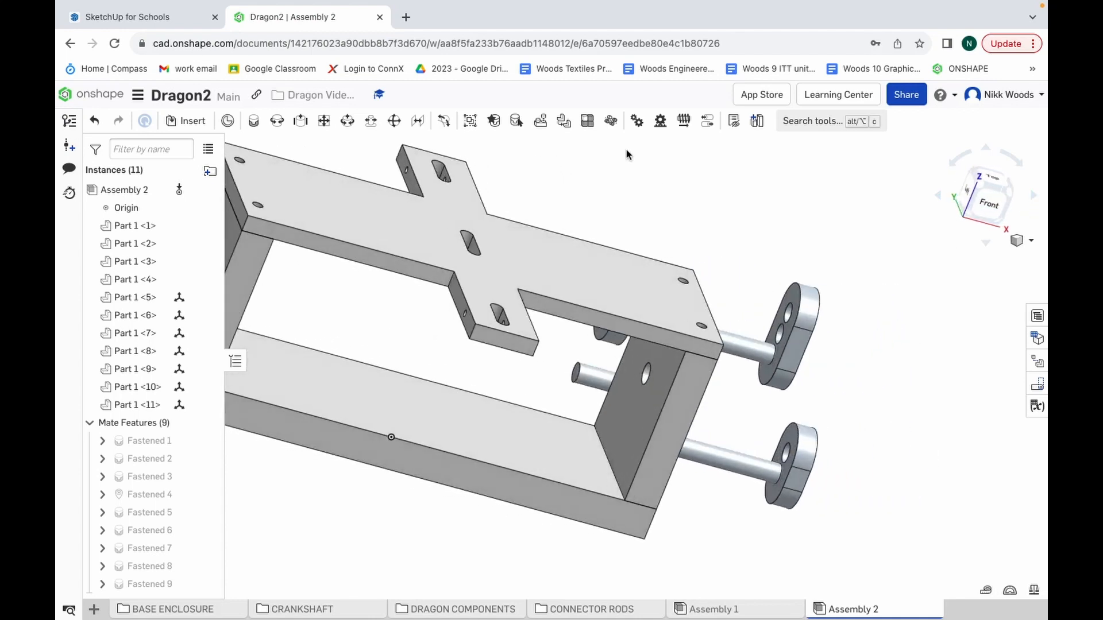
click(256, 124)
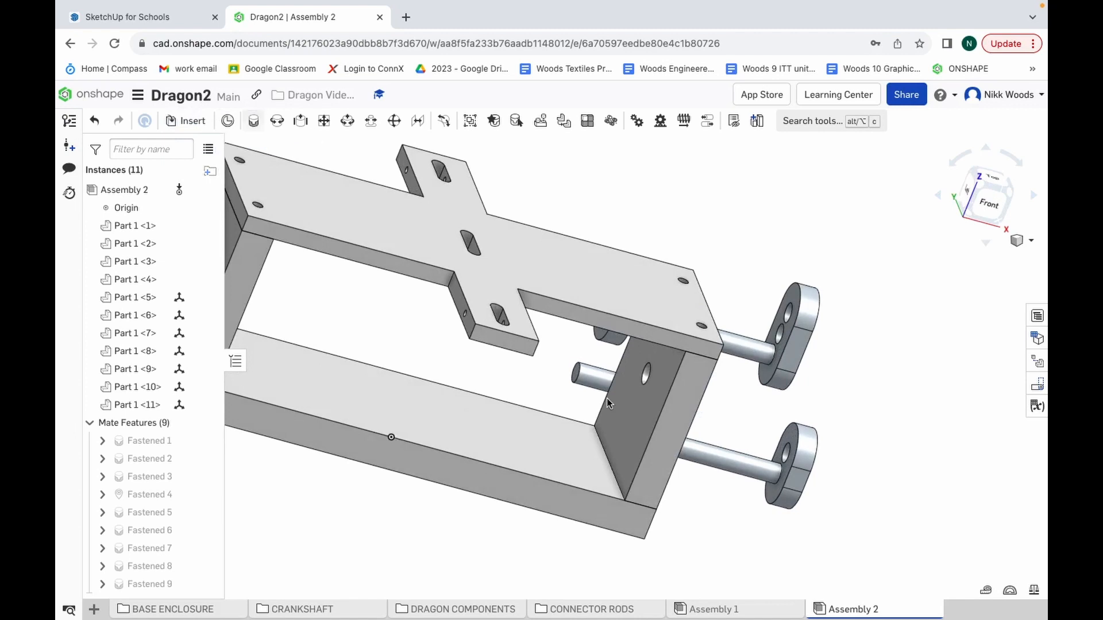
click(576, 370)
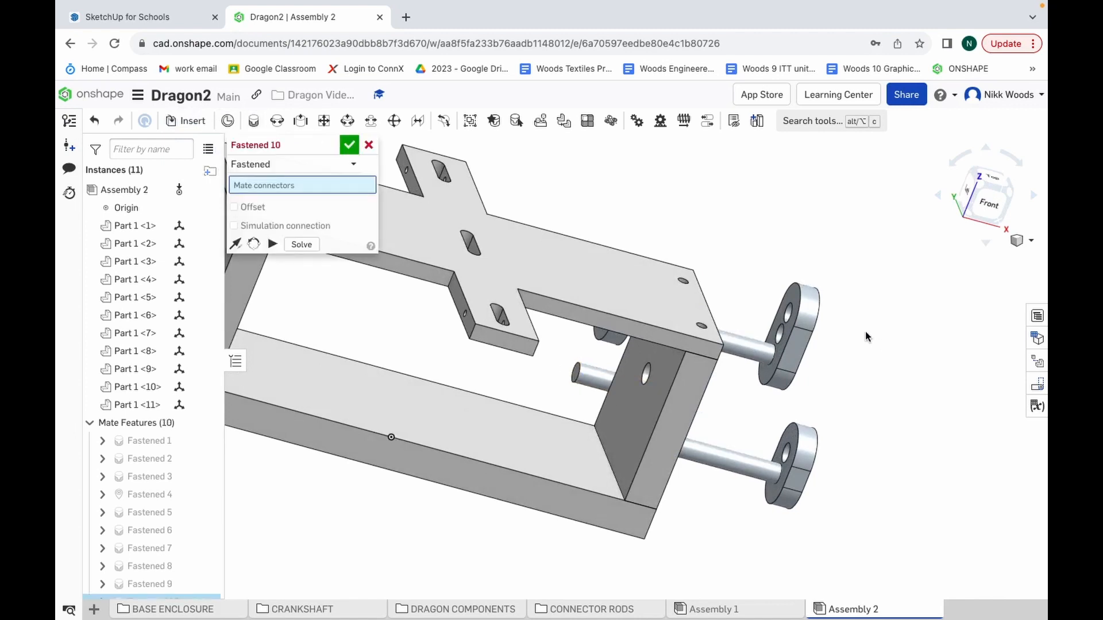
click(789, 313)
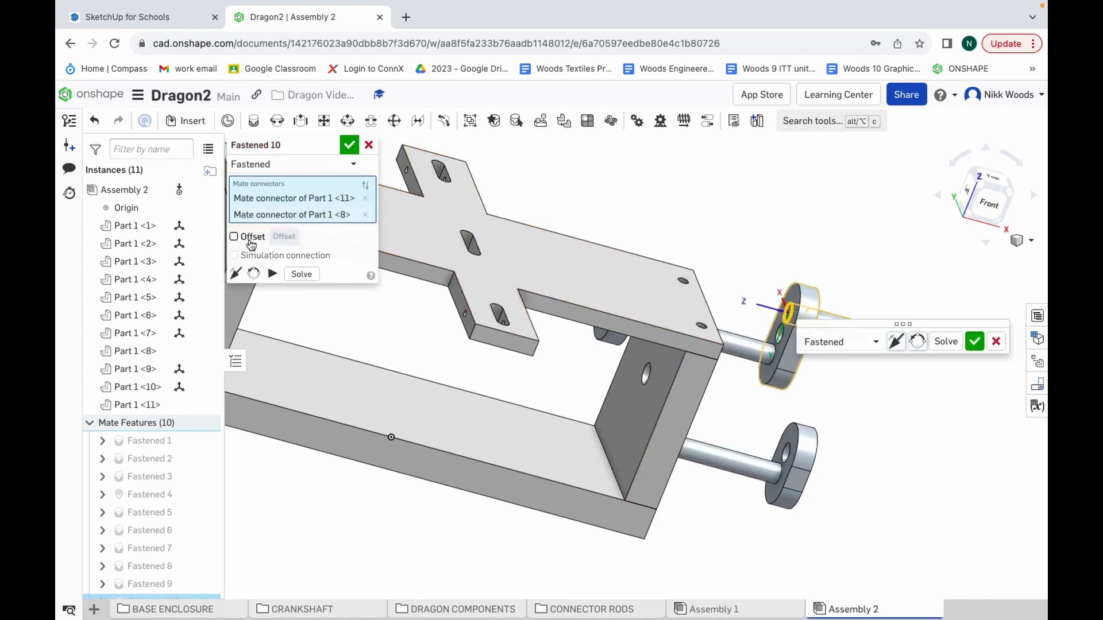
click(251, 243)
click(341, 292)
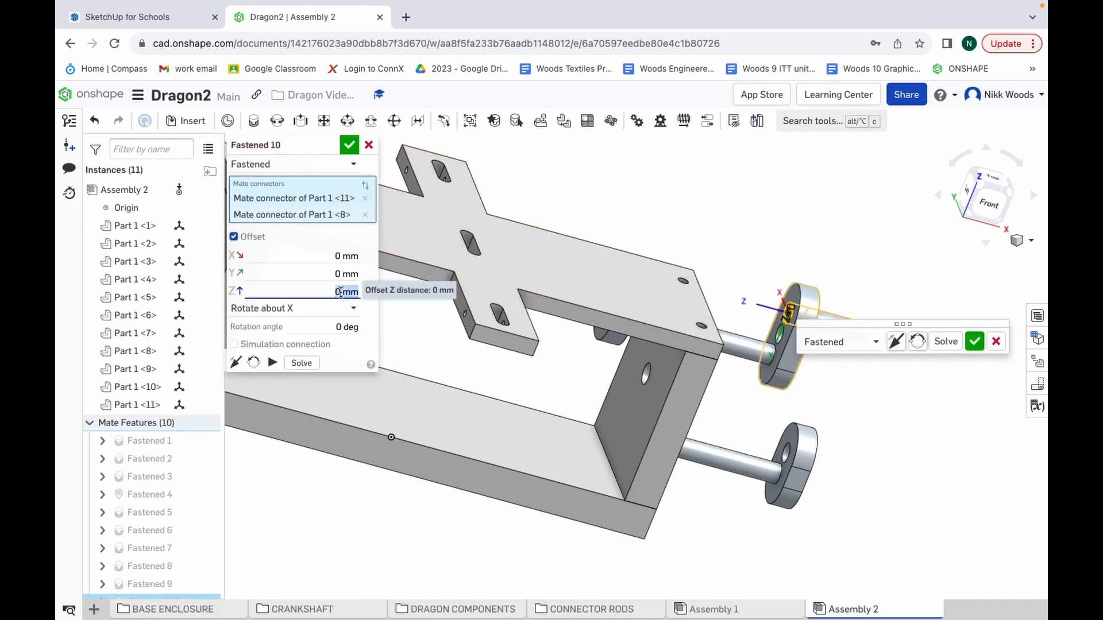
click(341, 292)
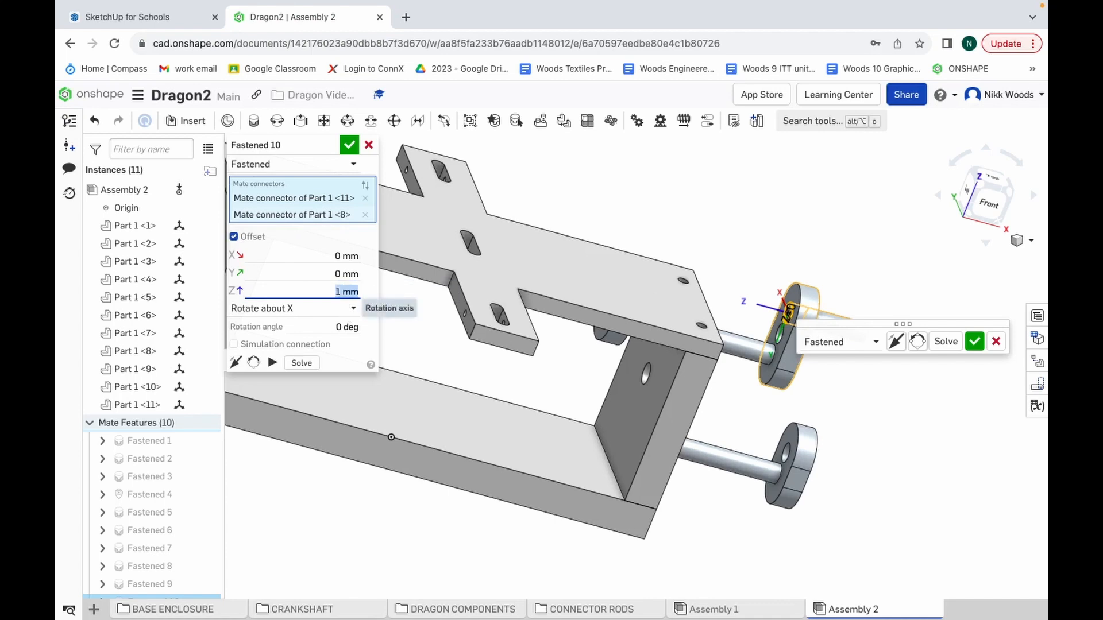
click(348, 146)
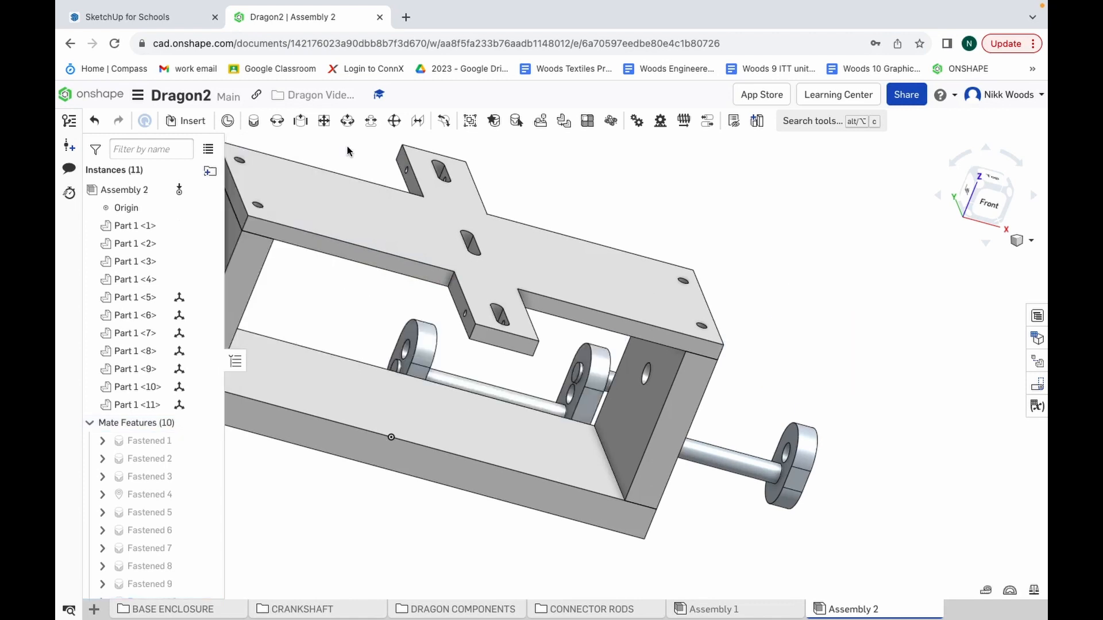
Step: Check the assembled crankshaft picture in the Word workbook for the centre shaft arrangement, and return to the Onshape assembly in Chrome
click(1028, 249)
click(988, 286)
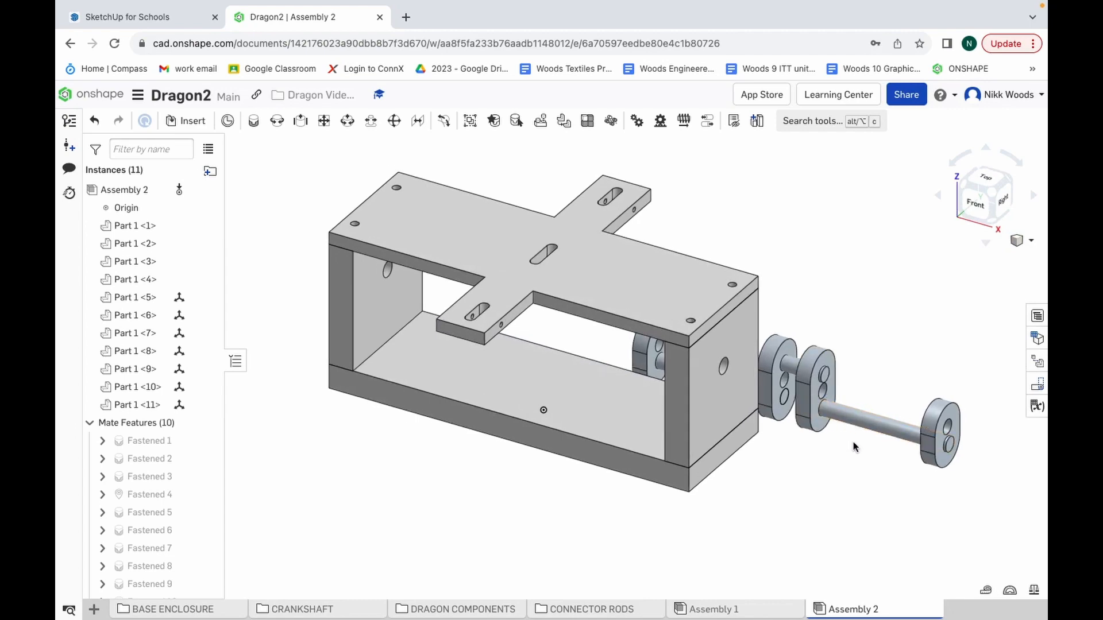
scroll(860, 447, up, 3)
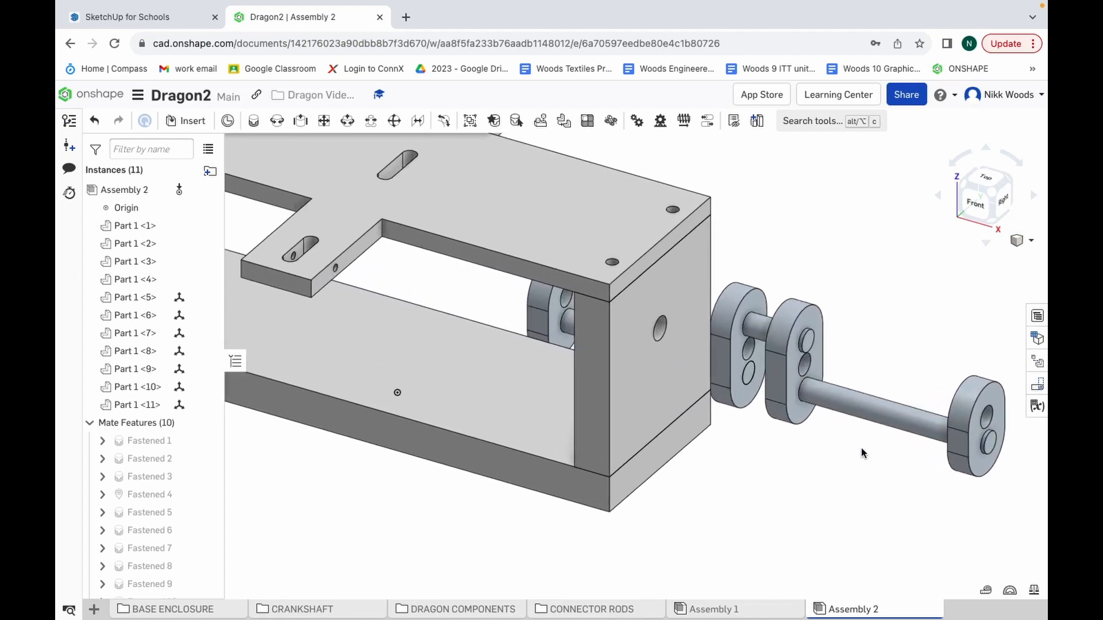
key(ctrl+Up)
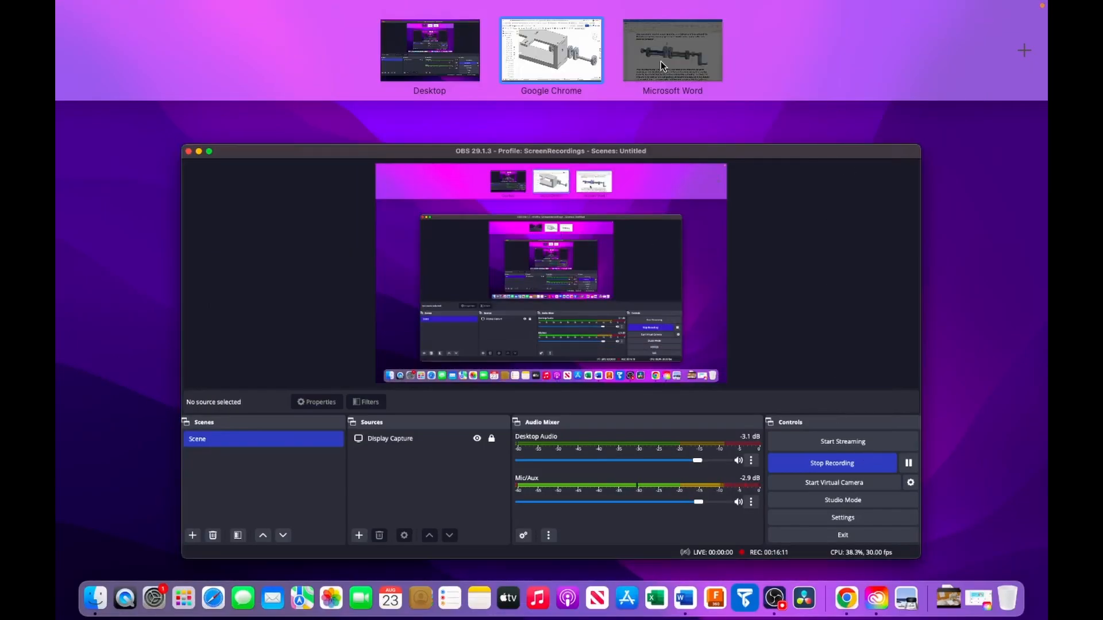
click(661, 61)
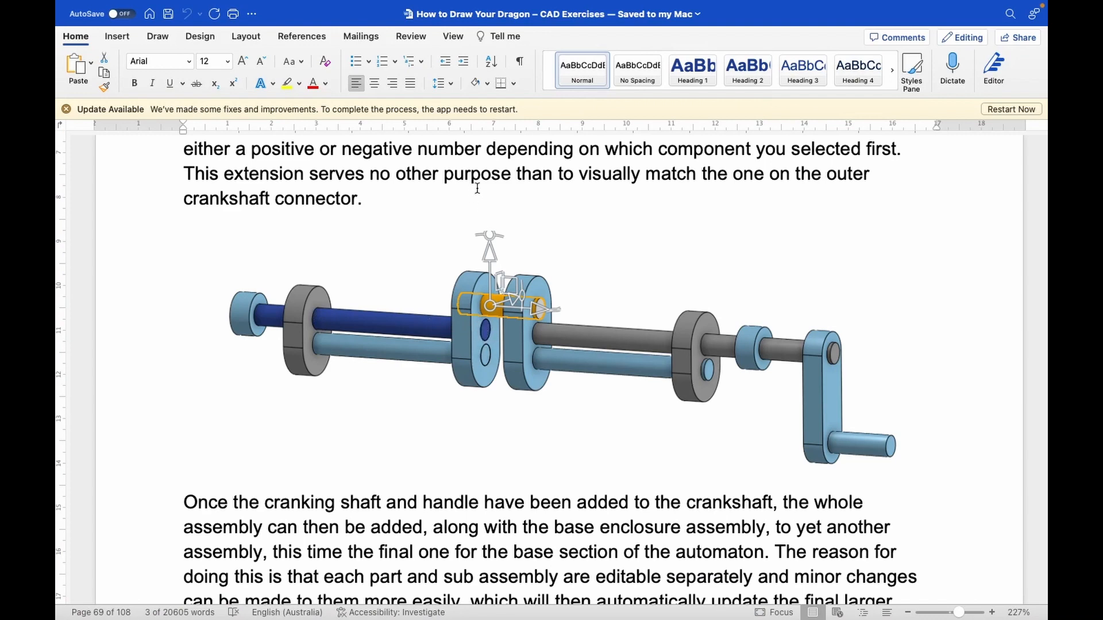
key(ctrl+Up)
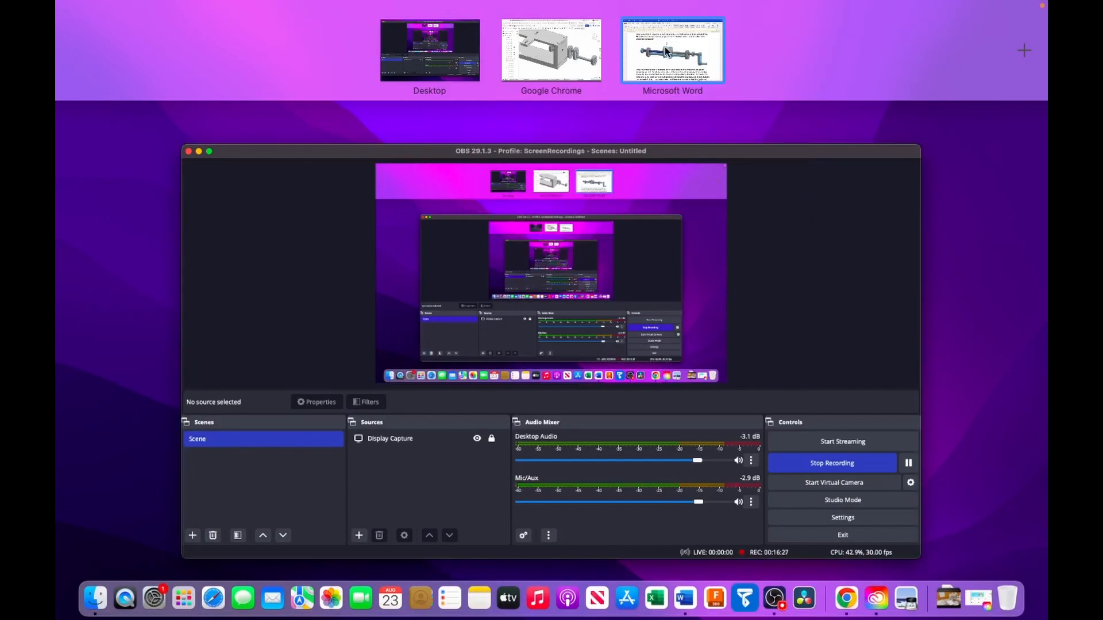
click(573, 64)
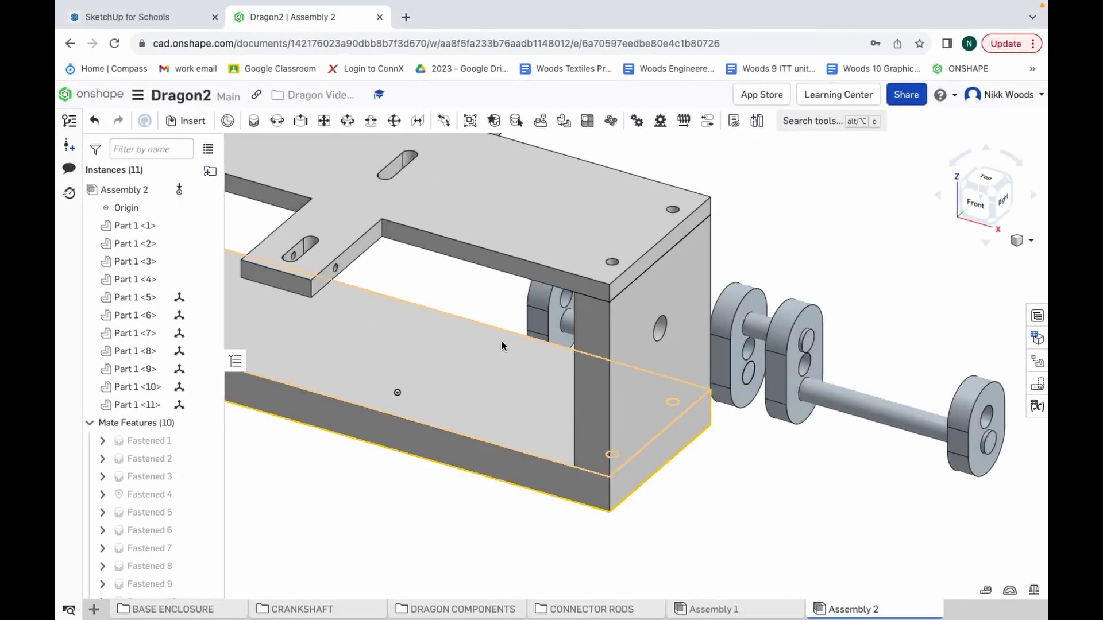
Step: Insert one left centre shaft part into the empty space above the crankshaft sub assemblies
click(203, 131)
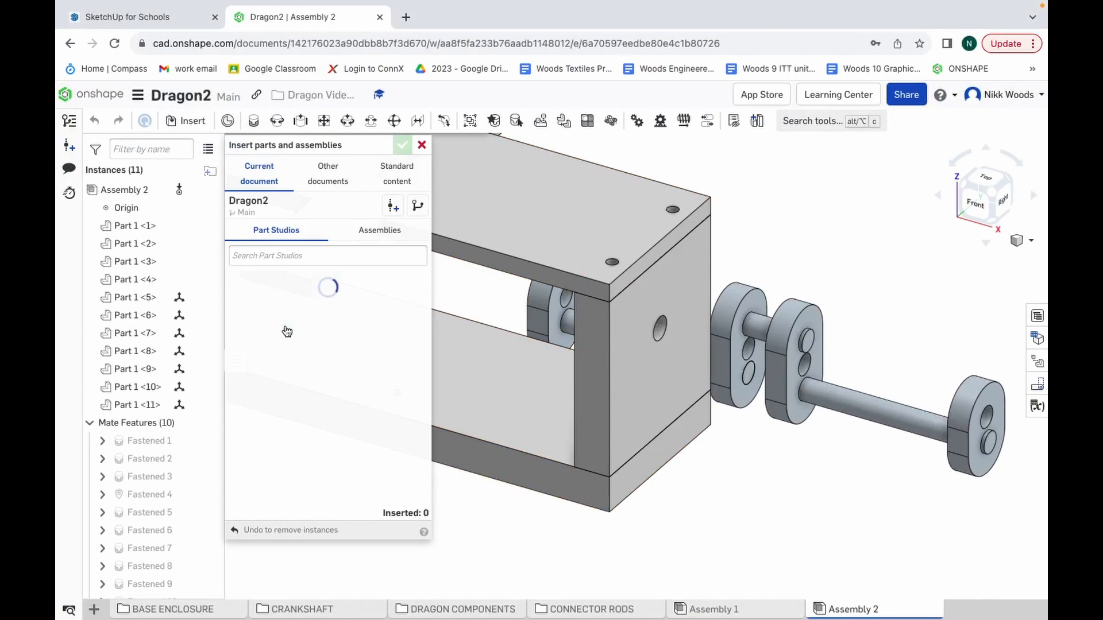
scroll(293, 396, down, 9)
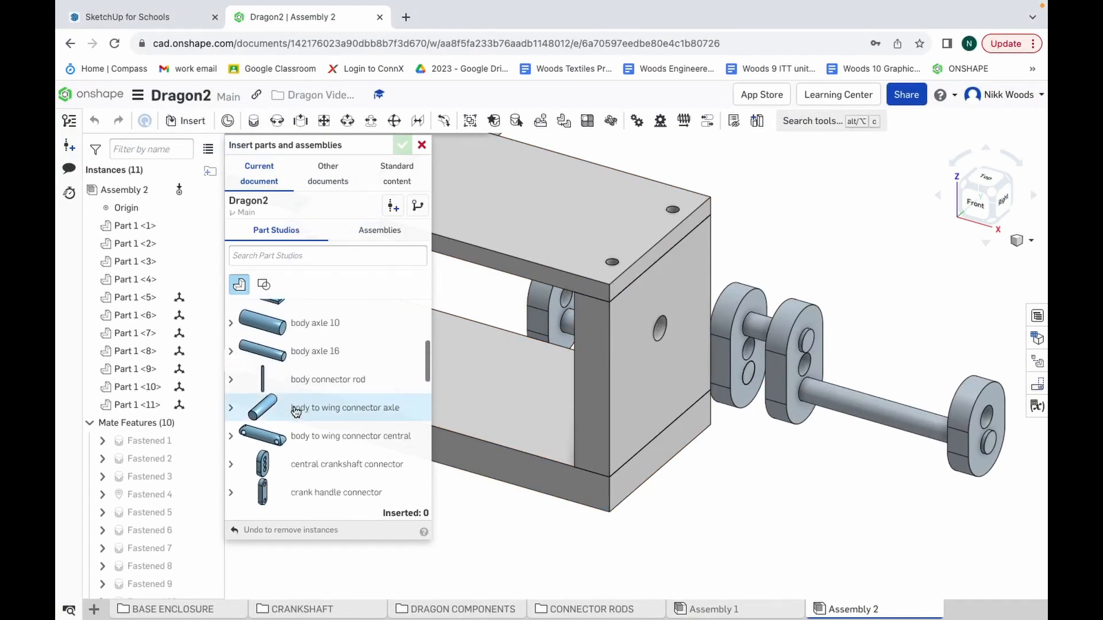
scroll(296, 412, down, 7)
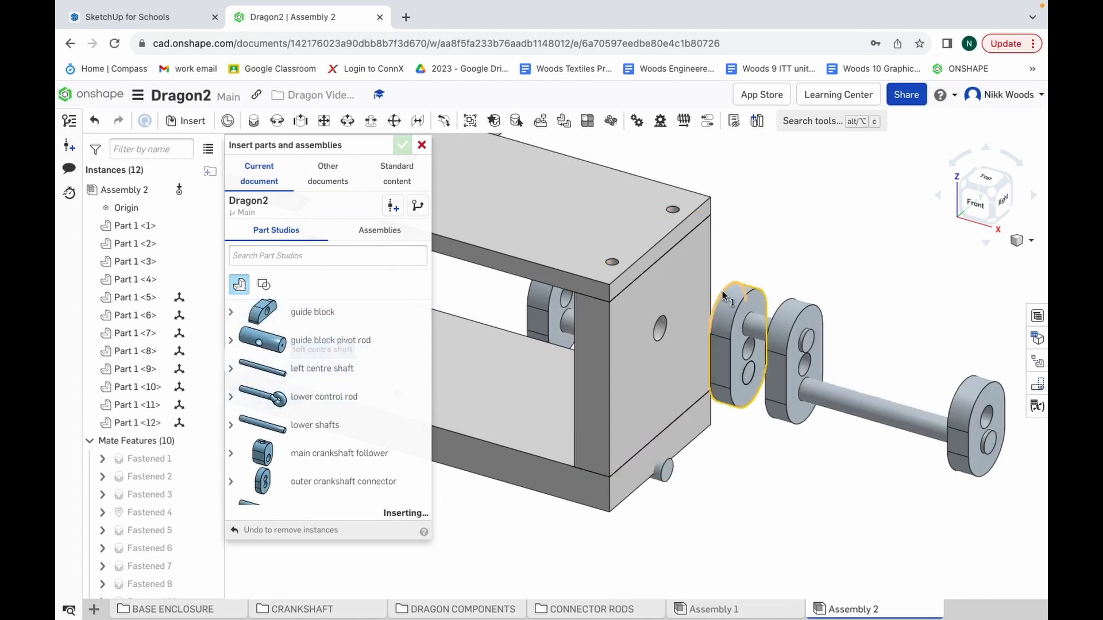
click(839, 206)
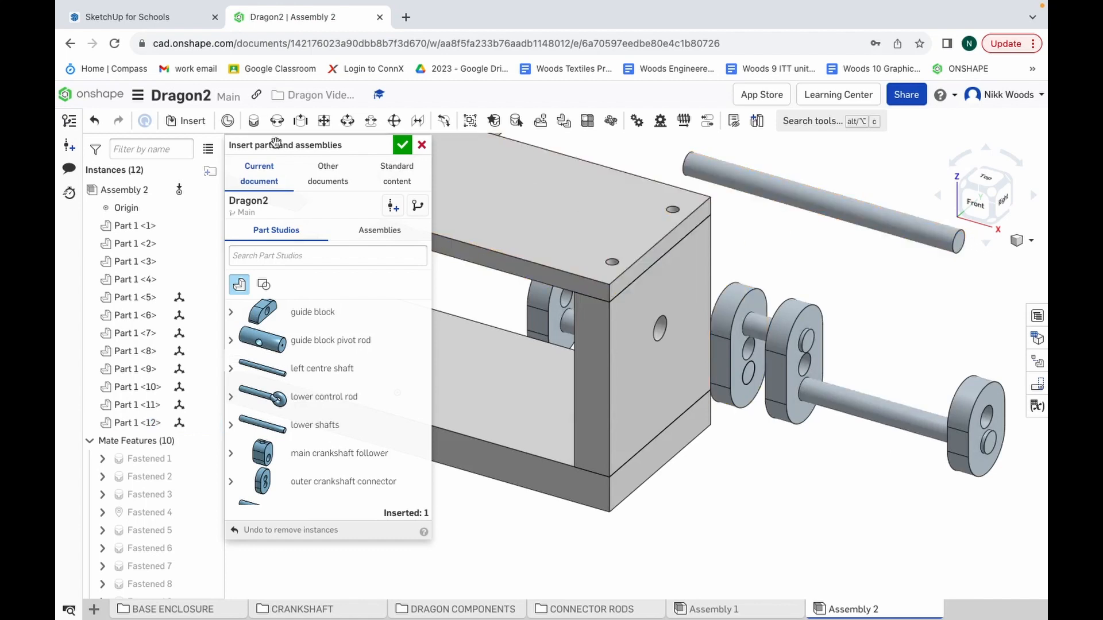
Step: Fasten the end of the left centre shaft into the middle hole of the central crankshaft connector nearest the base enclosure, without an offset
click(253, 122)
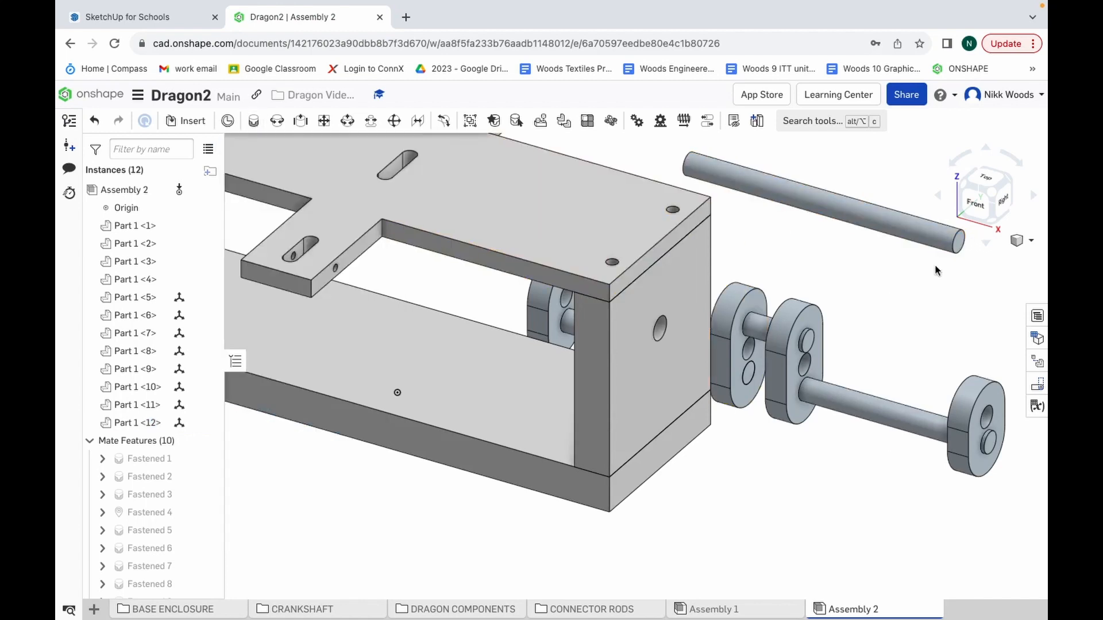
click(957, 245)
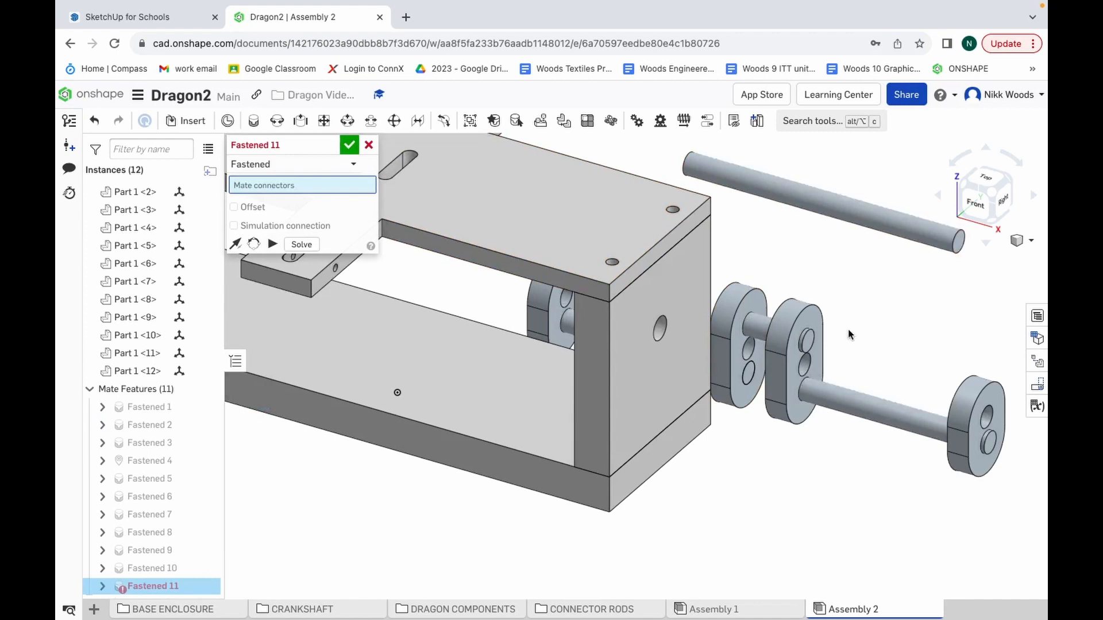
click(749, 346)
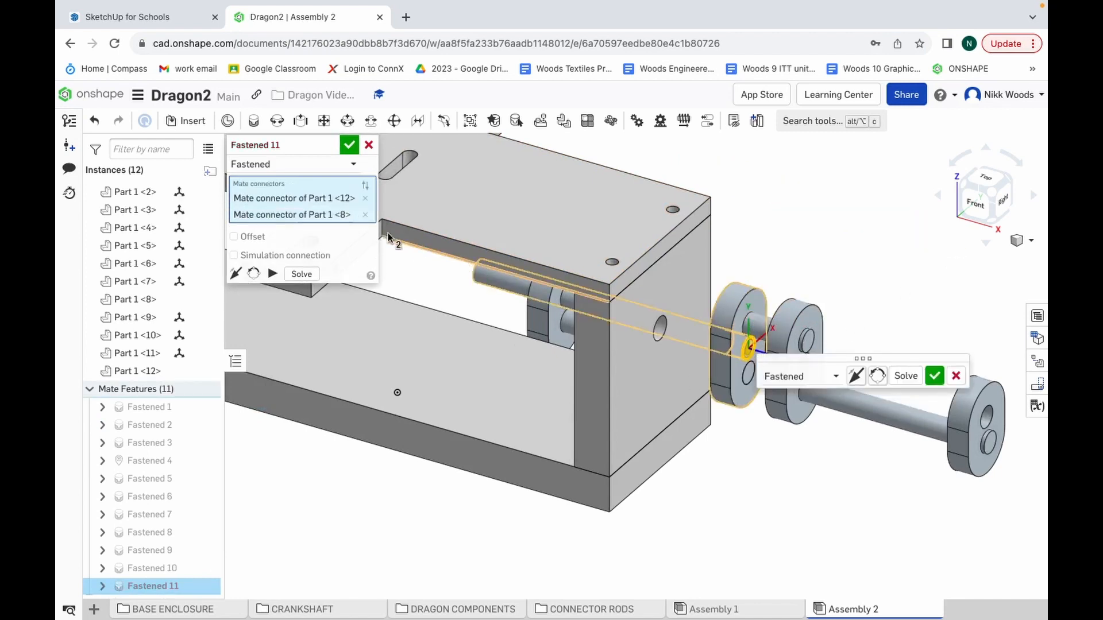
click(348, 146)
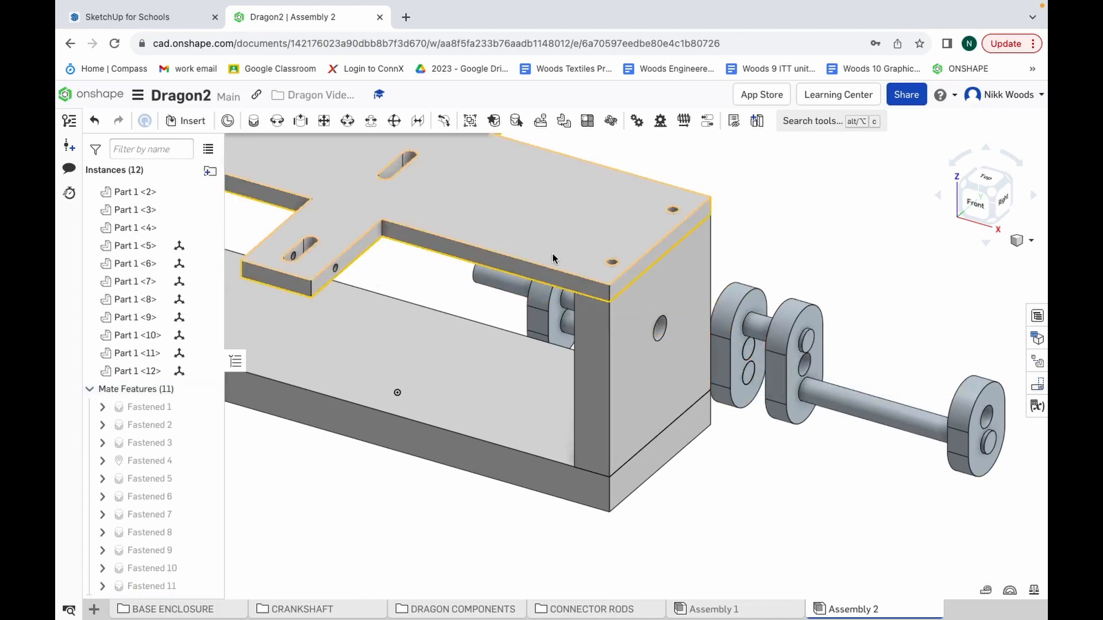
Step: Switch to the Word workbook to compare the shafts with the crankshaft picture, and return to the Onshape assembly in Chrome
key(ctrl+Up)
click(670, 60)
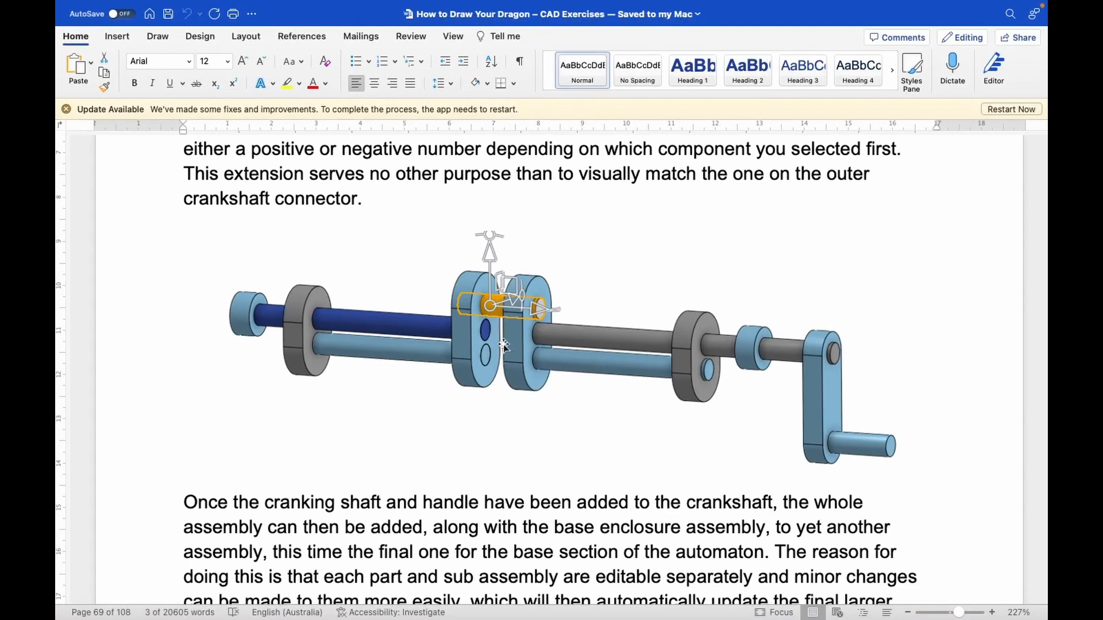
key(ctrl+Up)
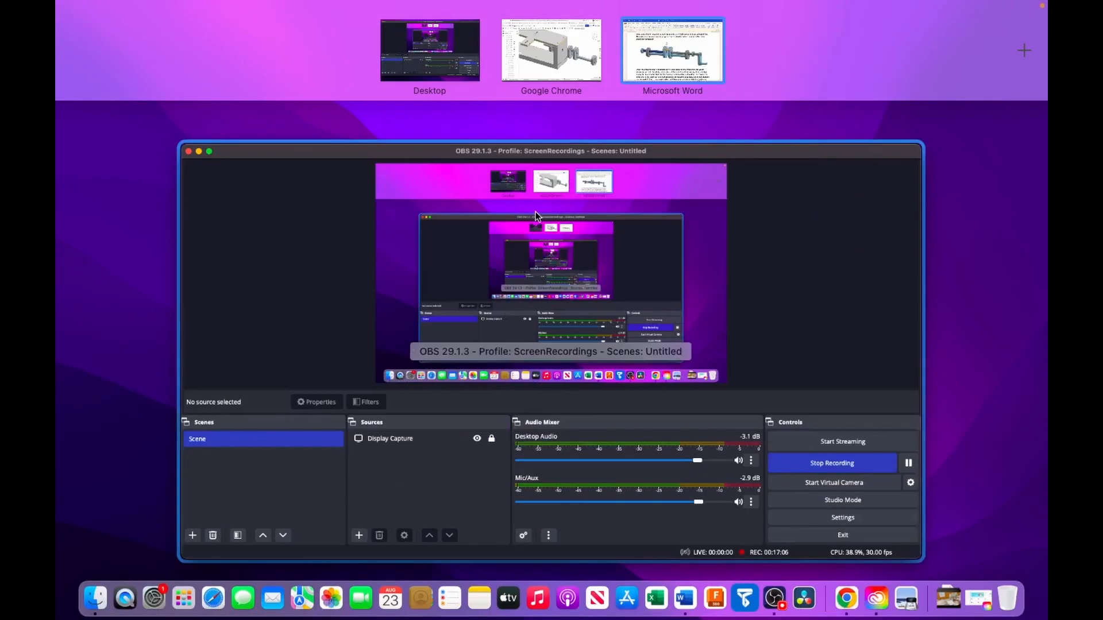
click(564, 41)
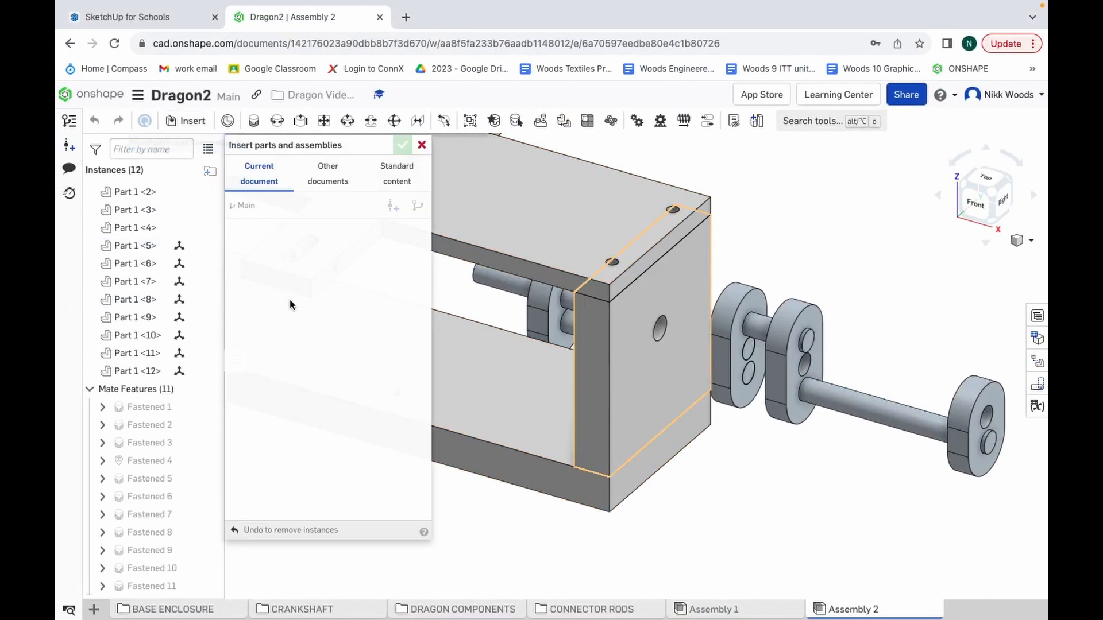
Step: Insert one right centre shaft part into the empty space above the outer crankshaft sub assembly
scroll(294, 384, down, 10)
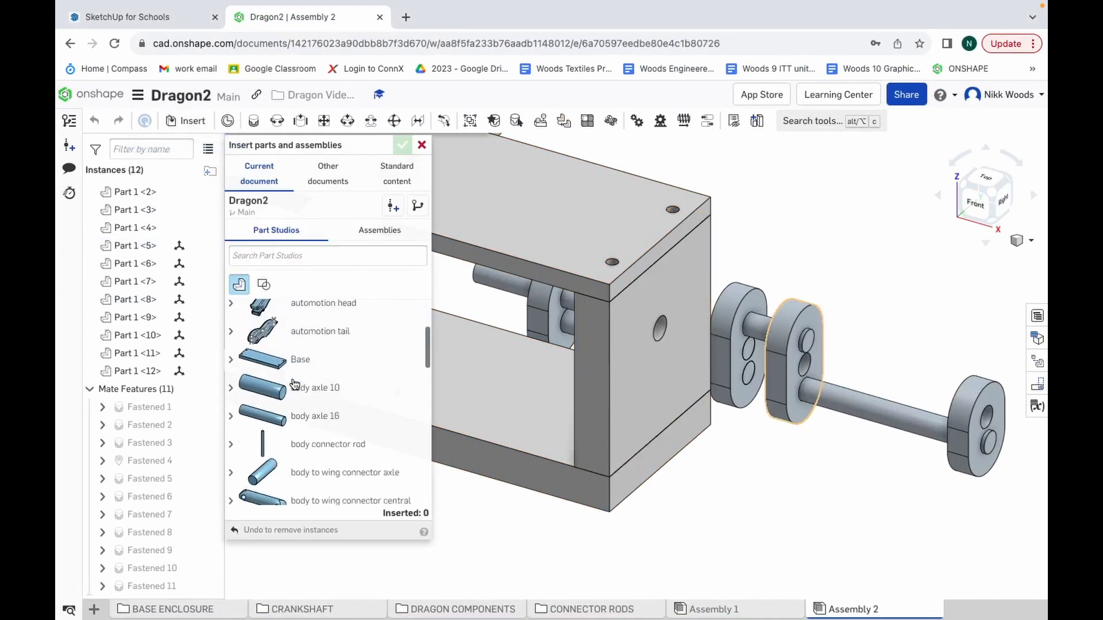
scroll(294, 383, down, 6)
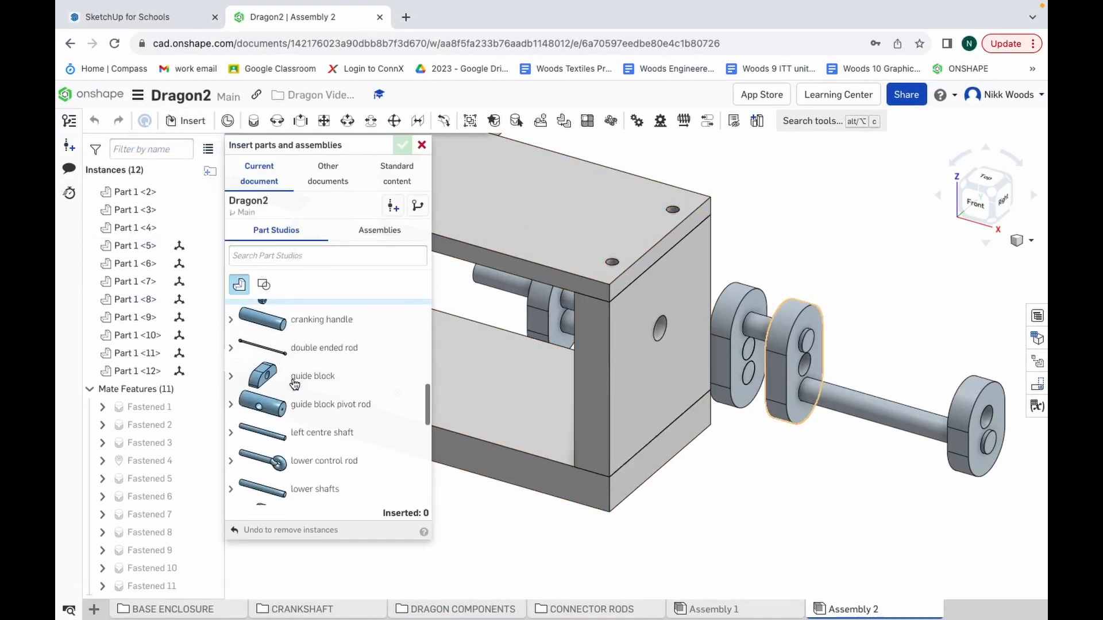
scroll(294, 385, down, 4)
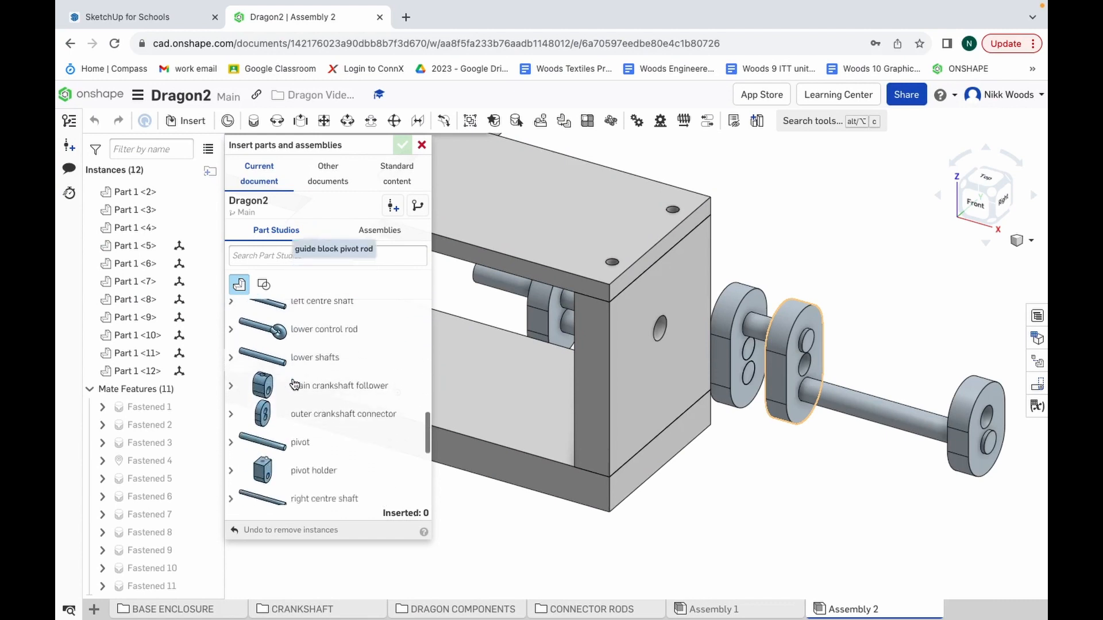
scroll(294, 383, down, 3)
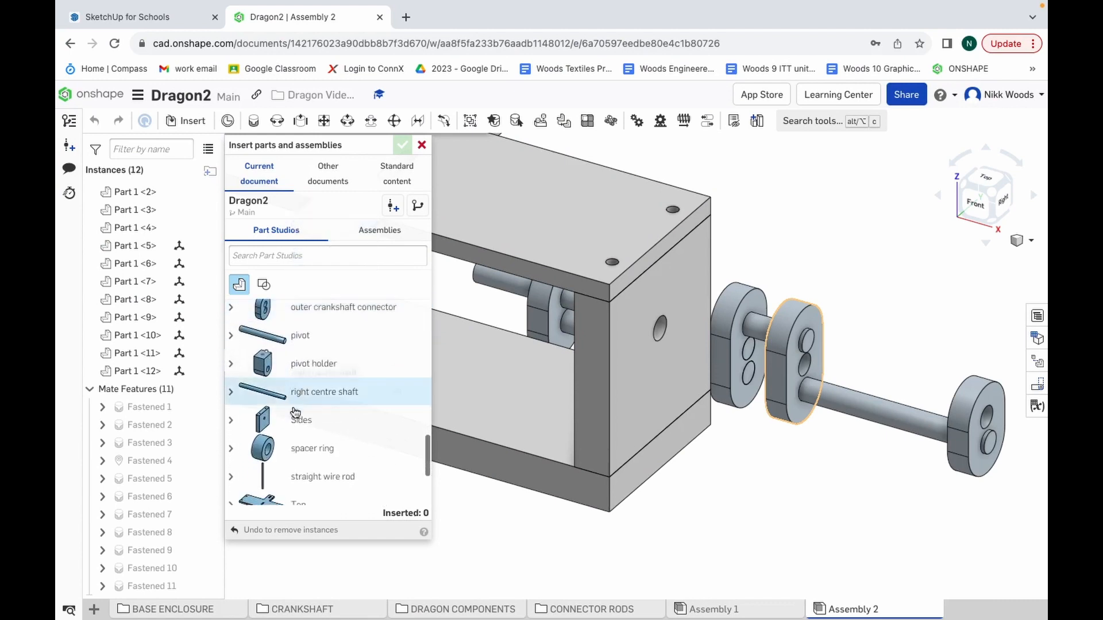
click(299, 390)
click(905, 308)
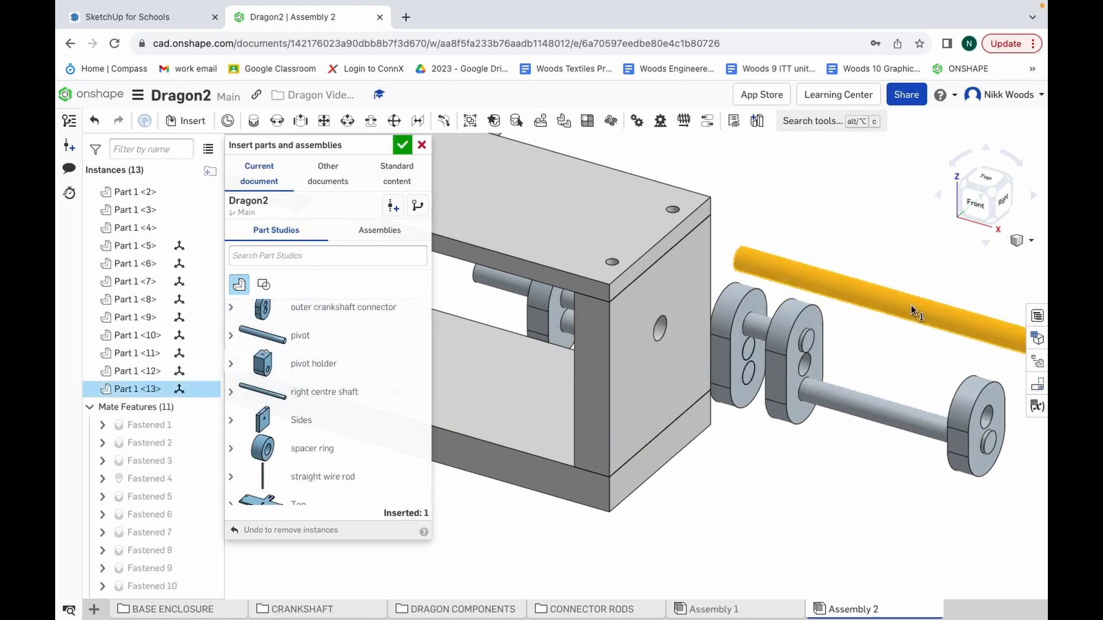
click(951, 300)
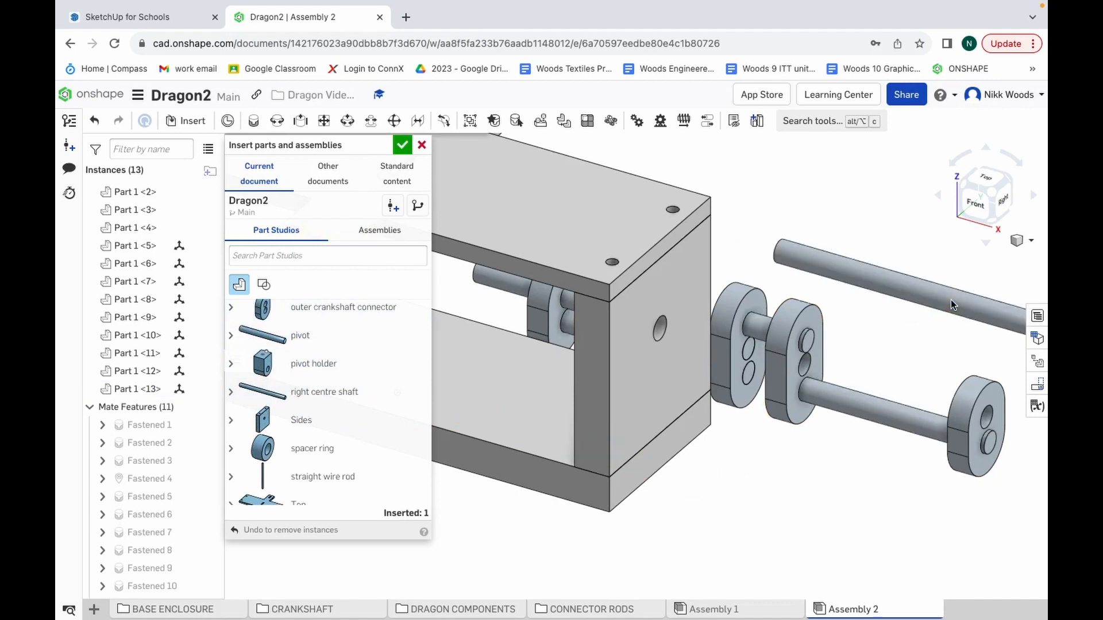
click(941, 196)
click(1034, 199)
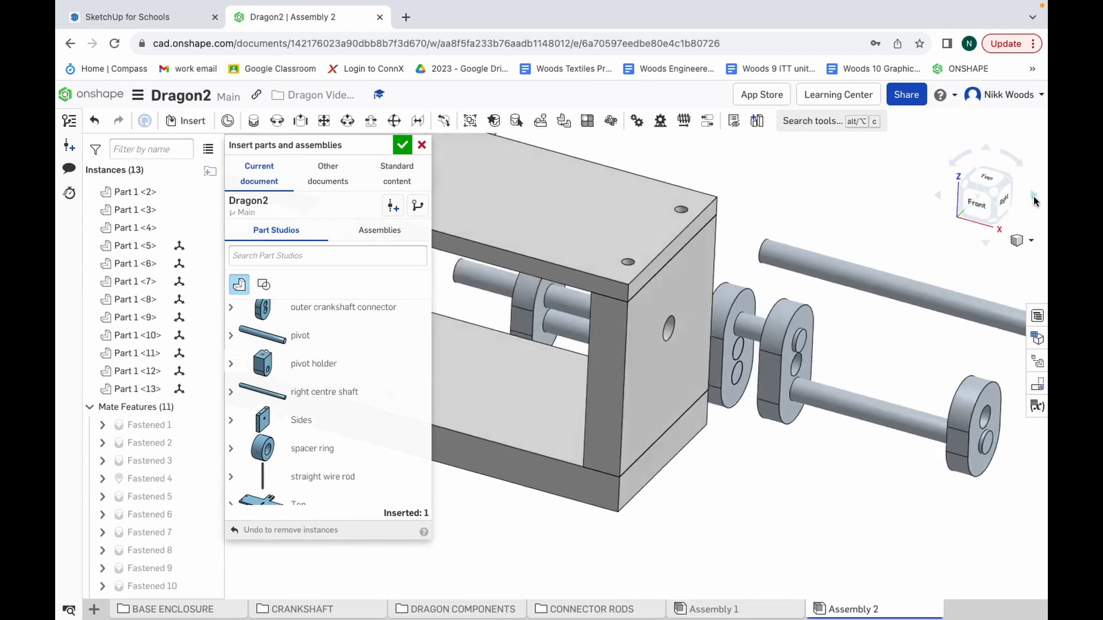
click(1034, 199)
click(1034, 200)
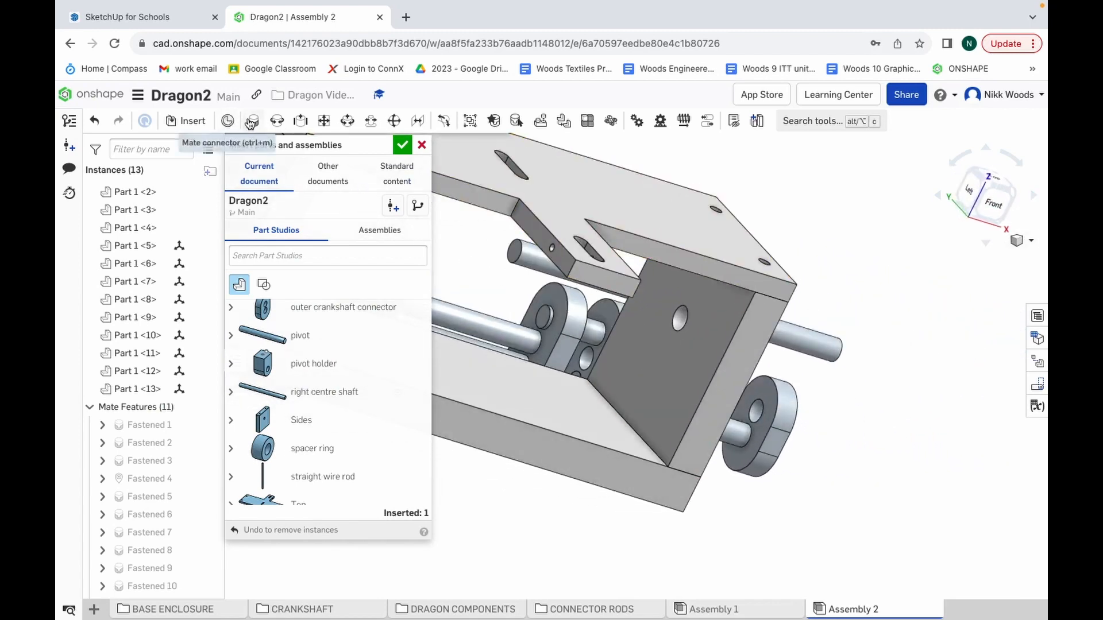
click(402, 146)
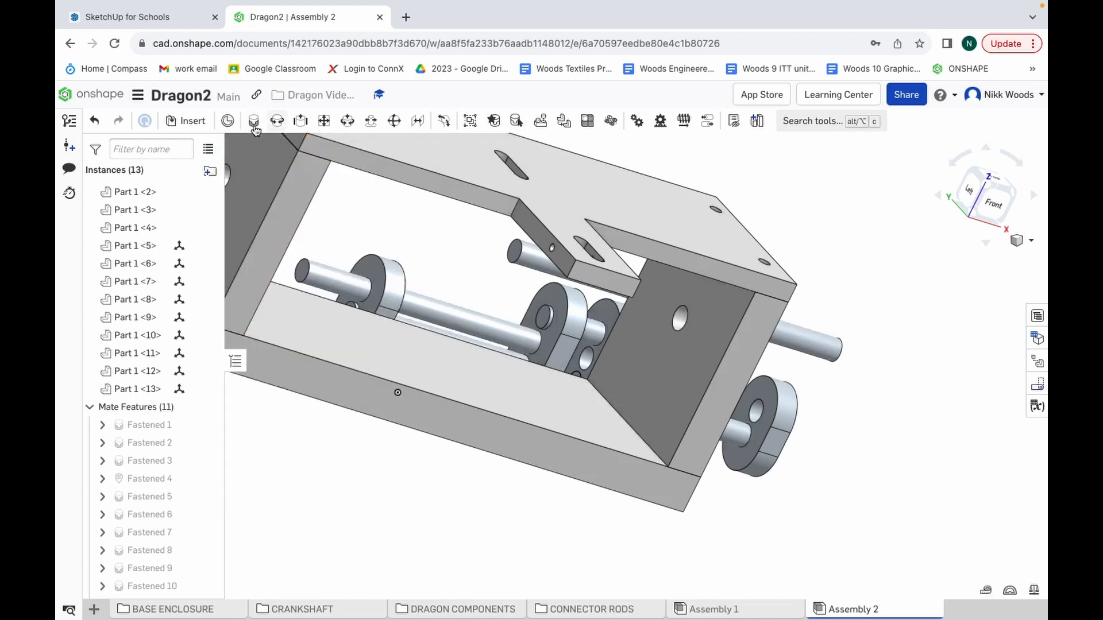
Step: Fasten the inner end of the right centre shaft into the middle hole of the other central crankshaft connector, without an offset
click(515, 257)
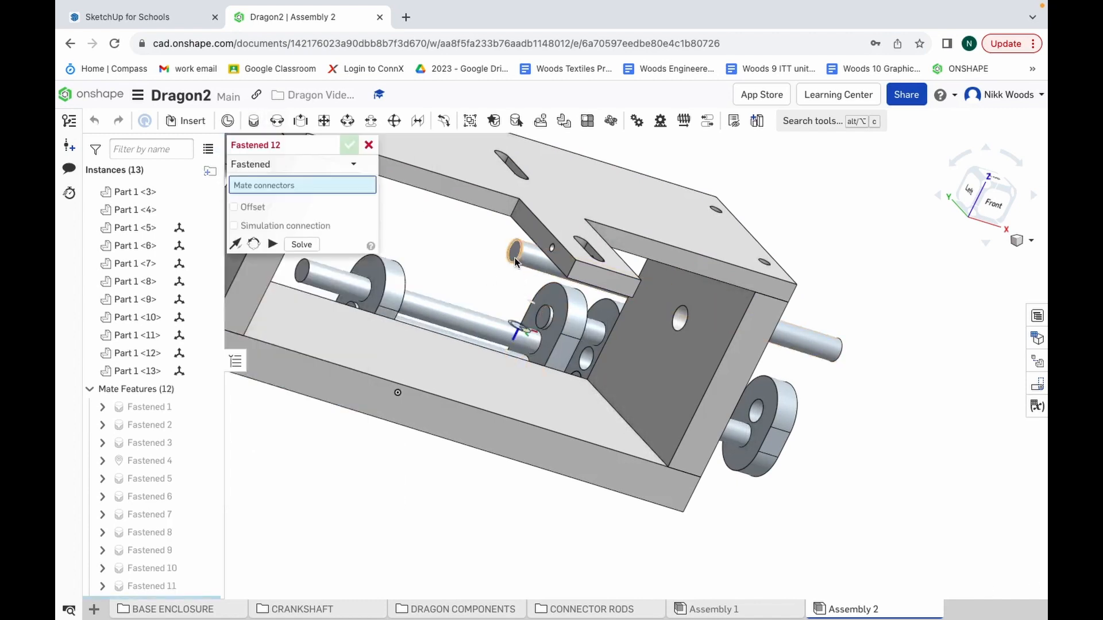
click(586, 362)
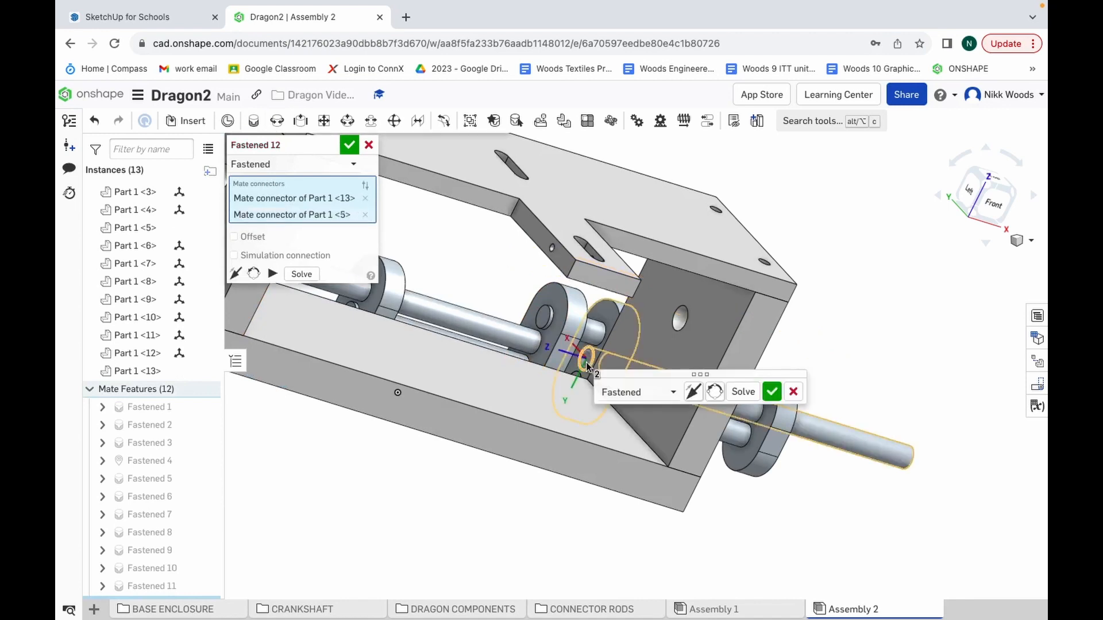
click(350, 147)
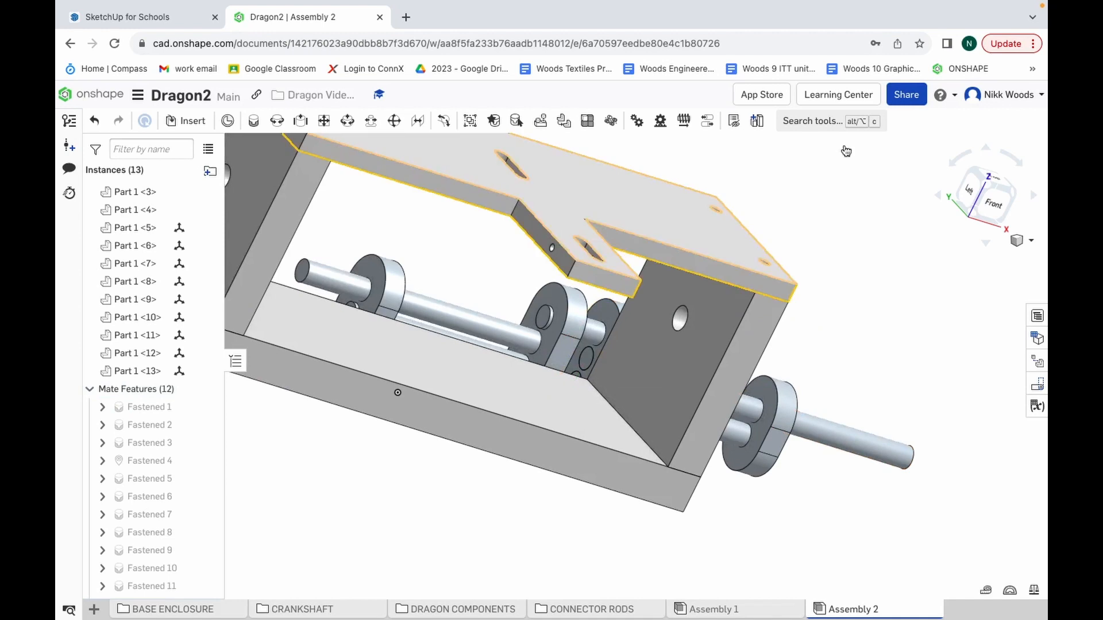
click(1028, 237)
click(959, 286)
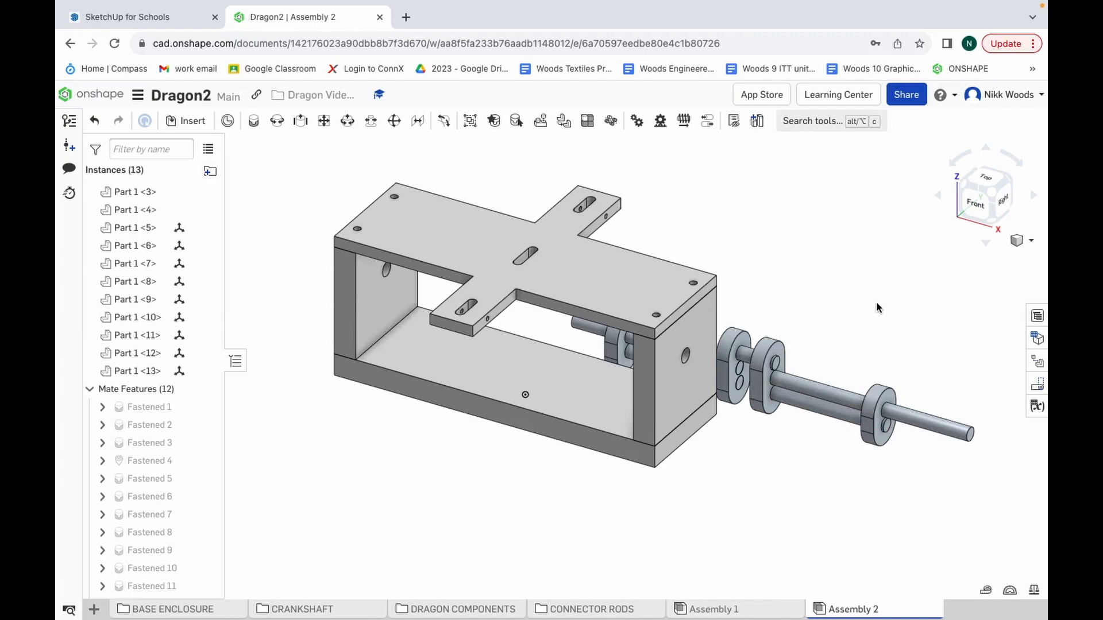
Step: Switch to the Word workbook, examine the dimensioned crankshaft drawing and its numbered components, and return to the Onshape assembly in Chrome
key(F4)
key(F4)
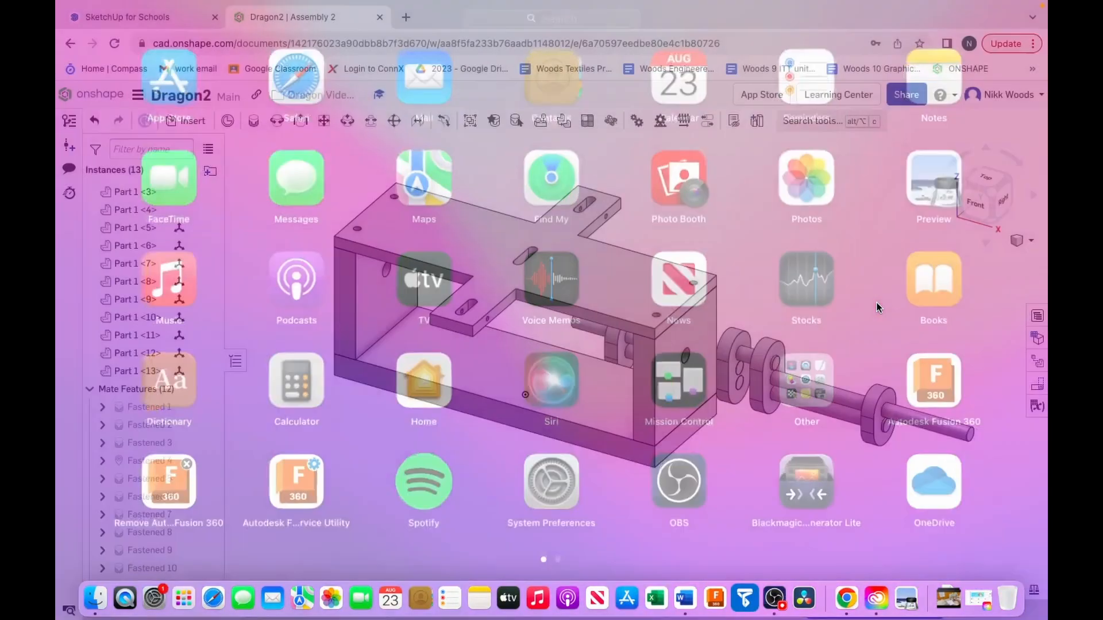
key(F3)
click(677, 71)
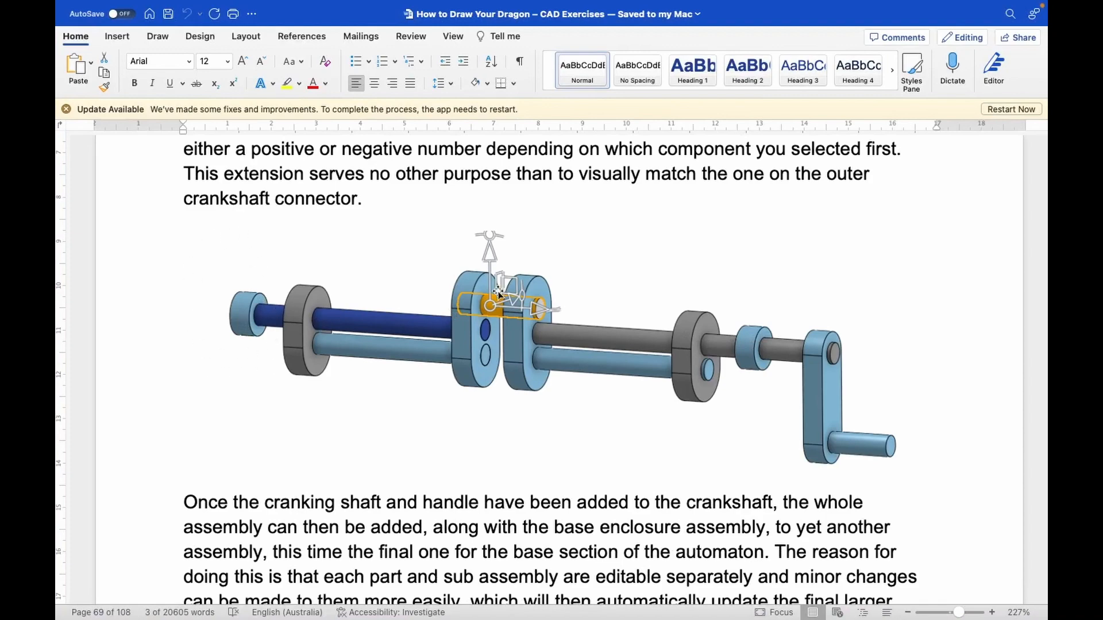
scroll(497, 291, up, 15)
scroll(497, 291, up, 10)
scroll(497, 292, down, 5)
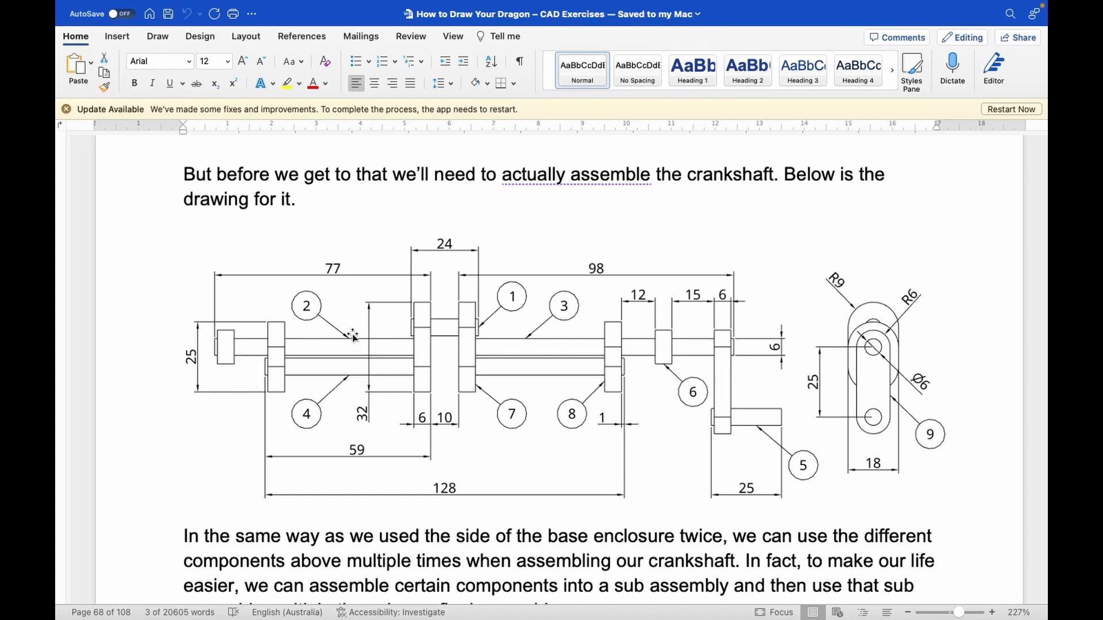
key(ctrl+Up)
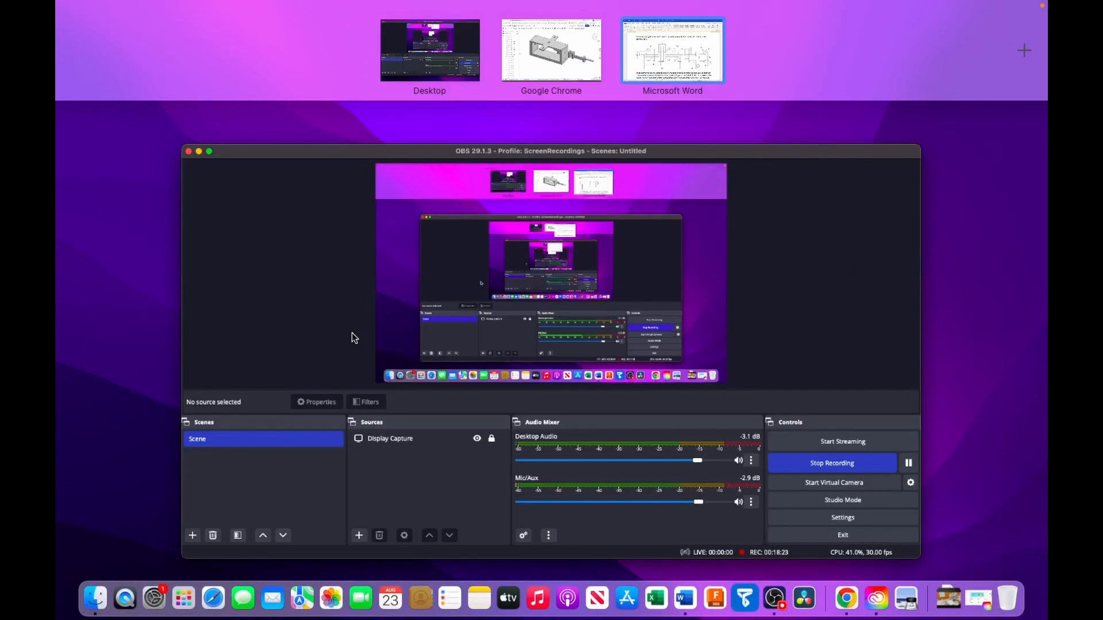
click(552, 64)
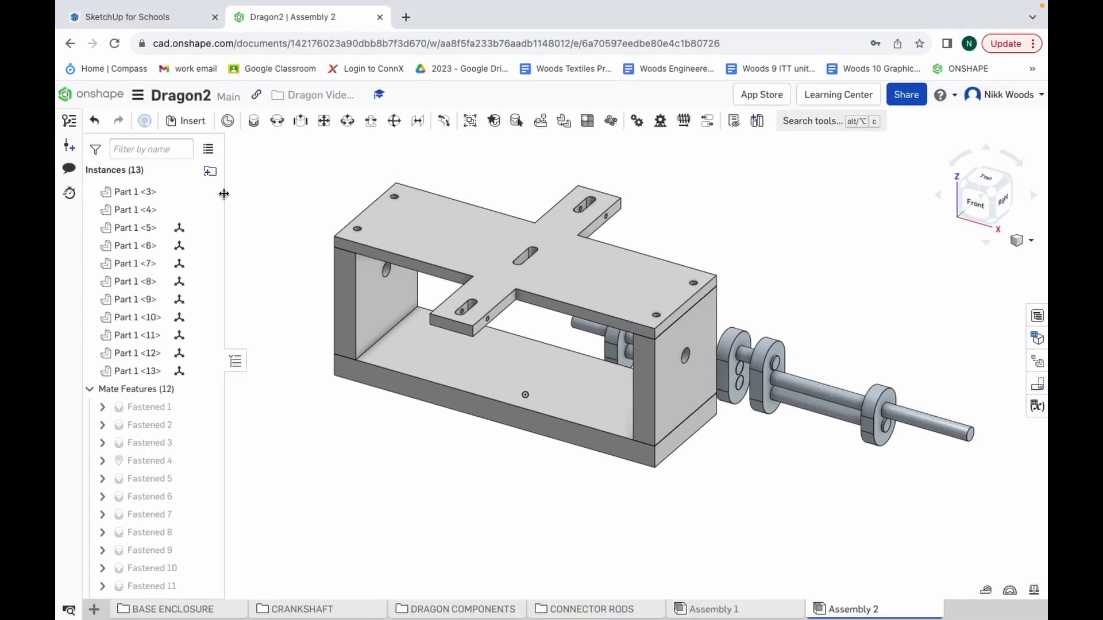
Step: Insert two spacer ring parts into the empty space above the crankshaft's right centre shaft
click(198, 123)
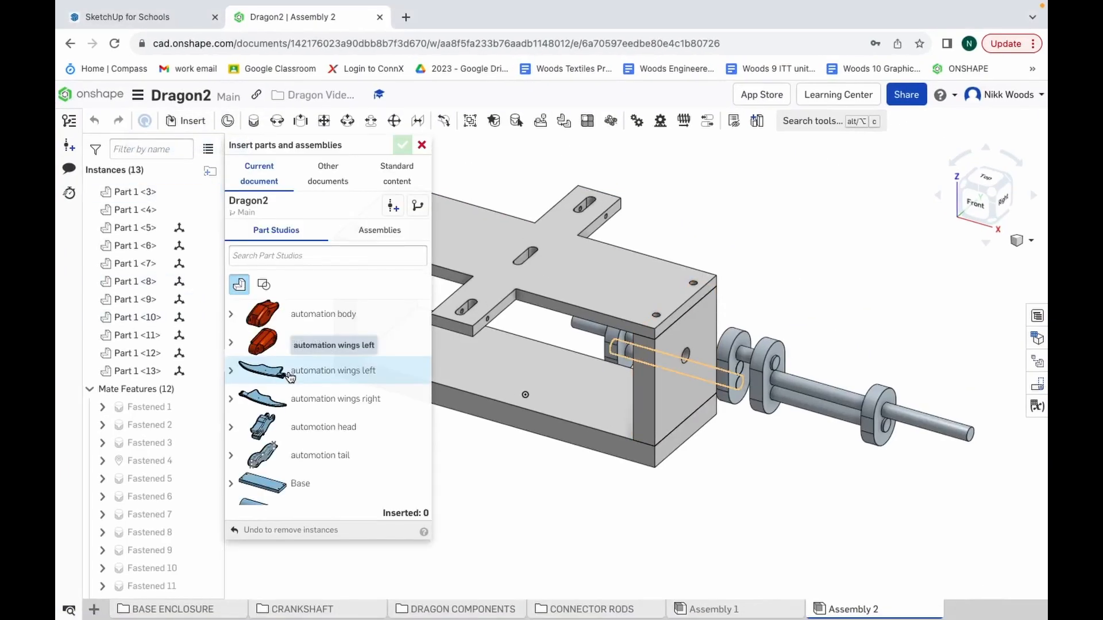
scroll(289, 377, down, 5)
scroll(290, 377, down, 5)
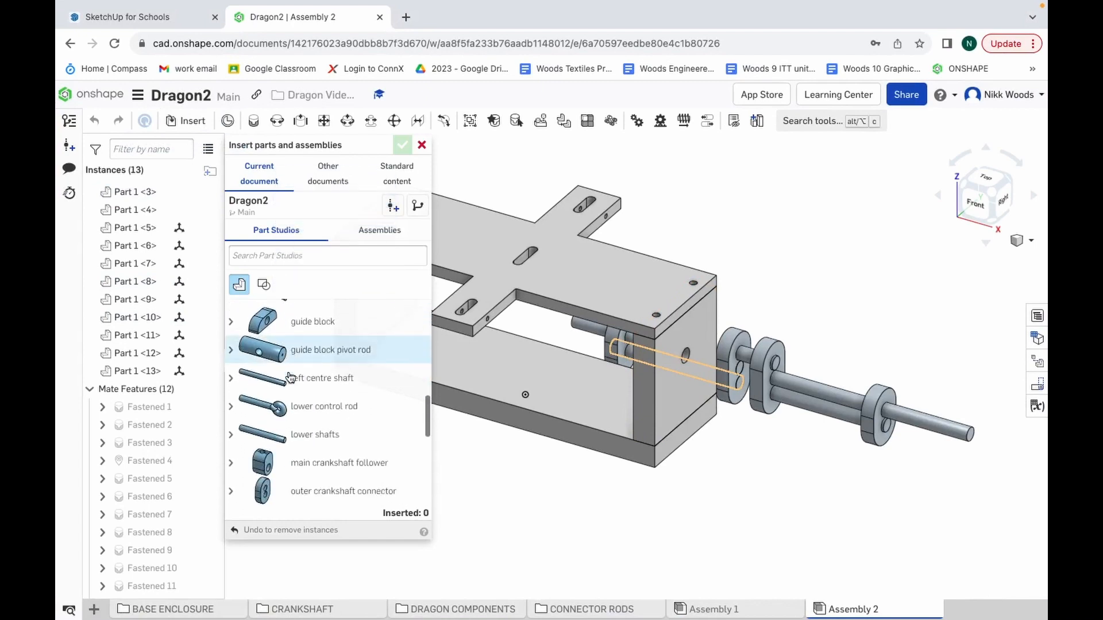
scroll(290, 376, down, 4)
click(310, 376)
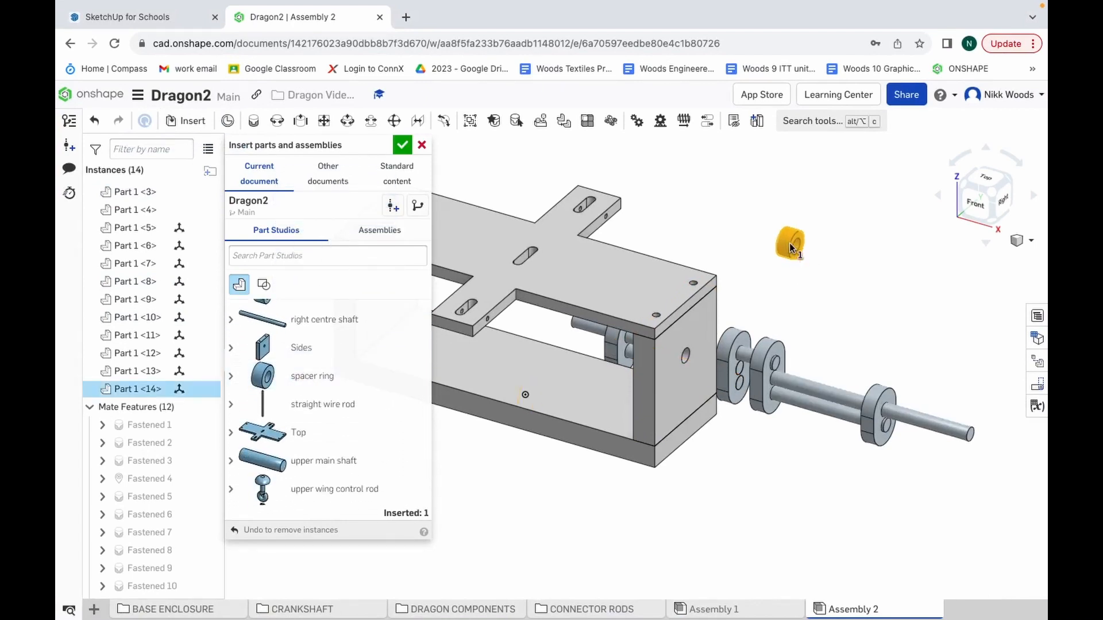
click(791, 246)
click(274, 376)
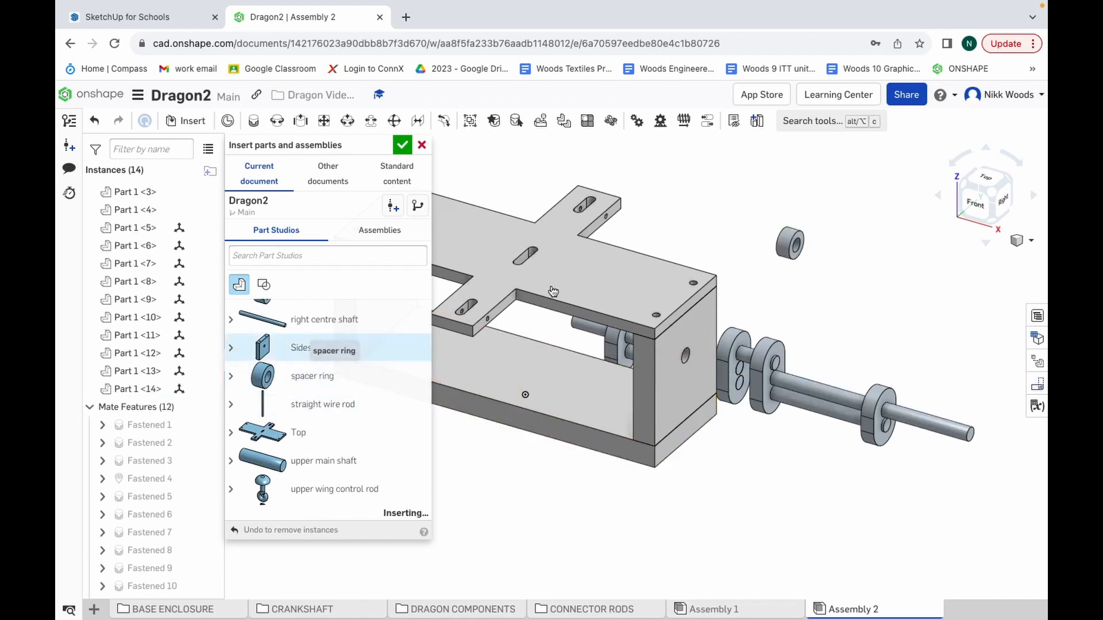
click(905, 280)
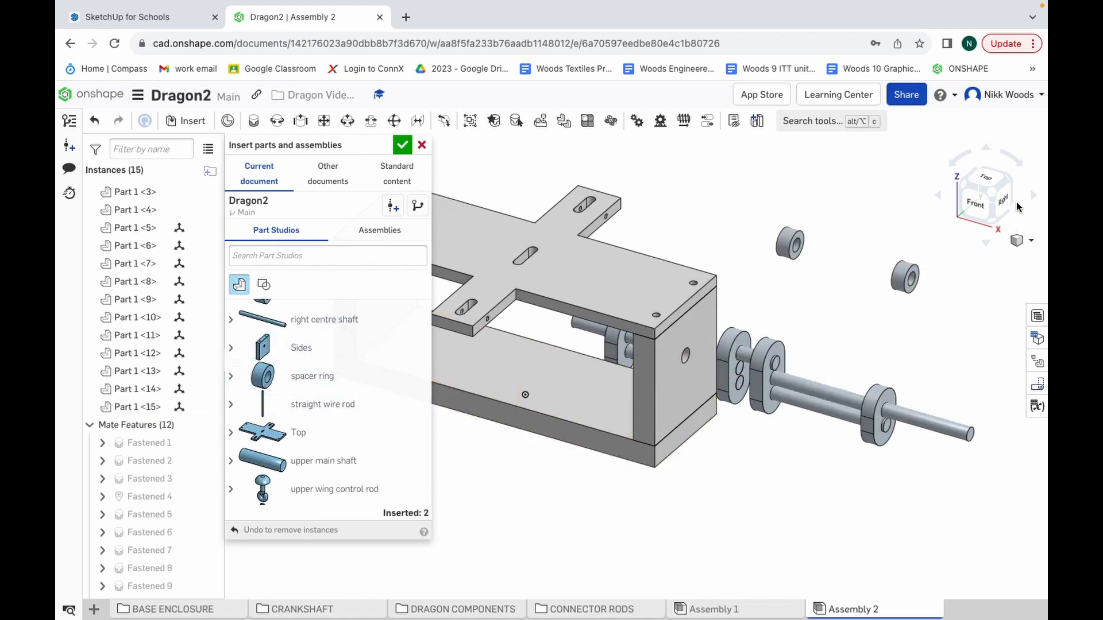
click(402, 145)
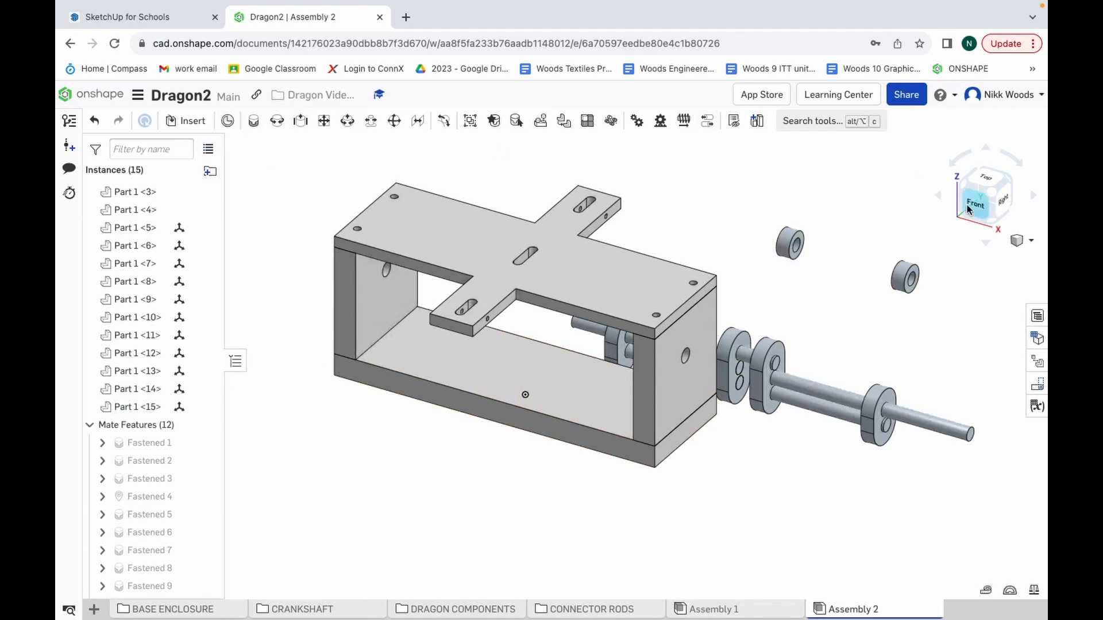
Step: Apply a Fastened mate between the first spacer ring's hole and the free outer end of the left centre shaft
click(1035, 197)
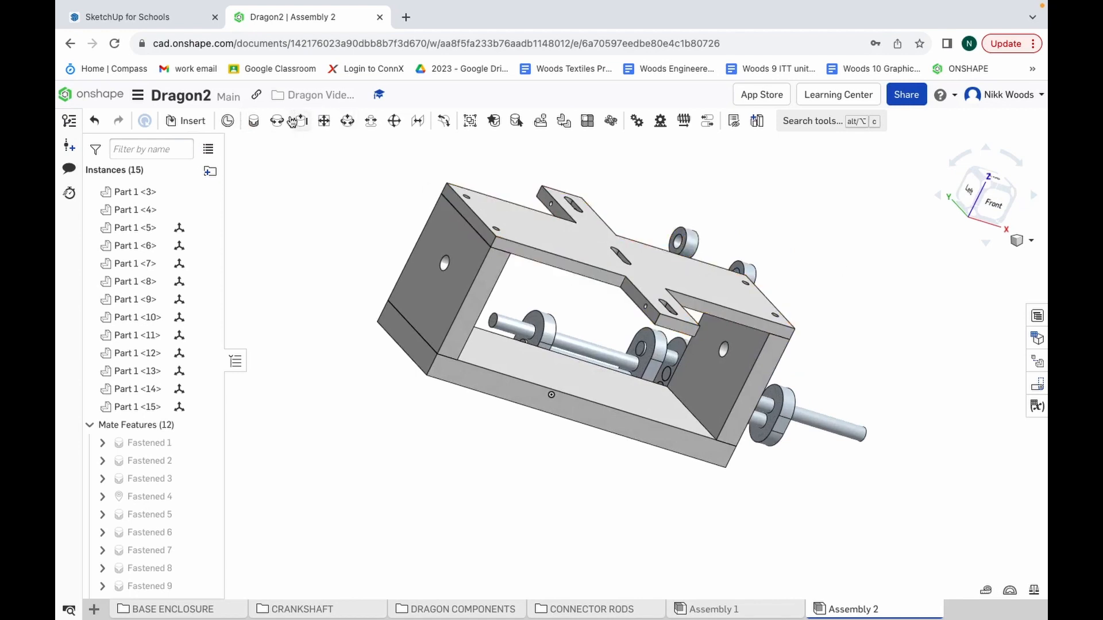
click(255, 126)
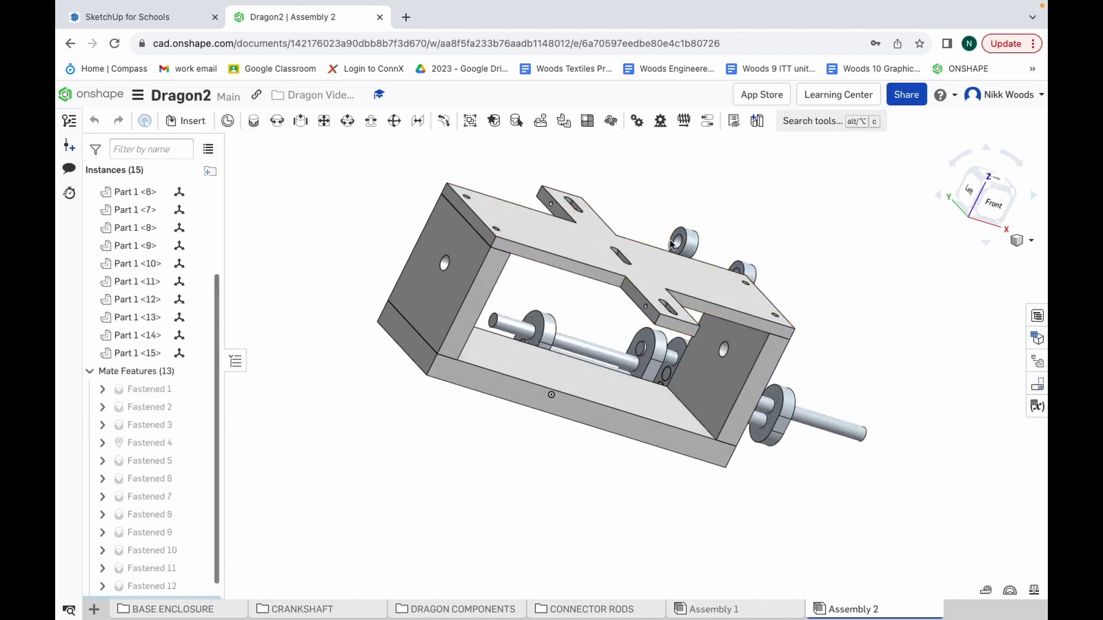
click(674, 245)
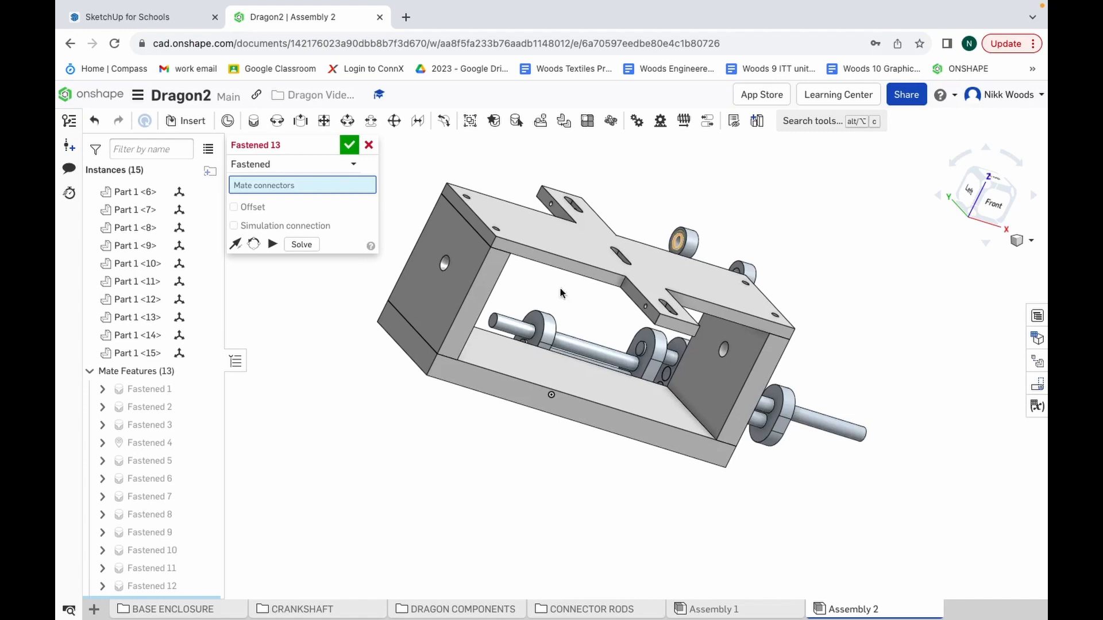
click(496, 325)
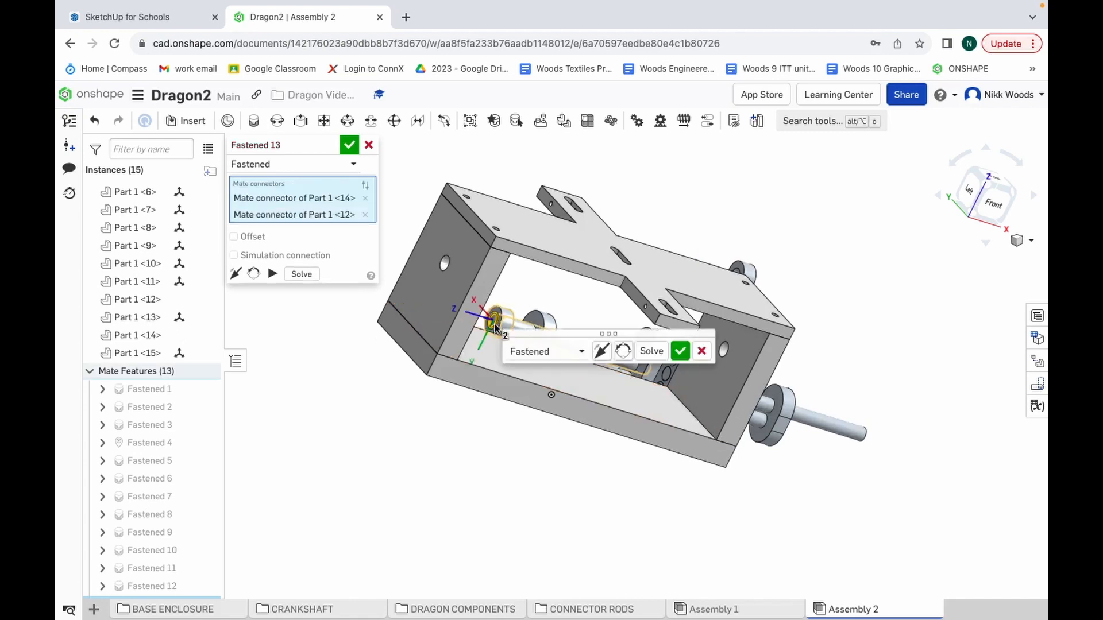
Step: Offset the left spacer ring's mate by -1 mm in Z, accept it, and restore the trimetric view
scroll(495, 325, up, 5)
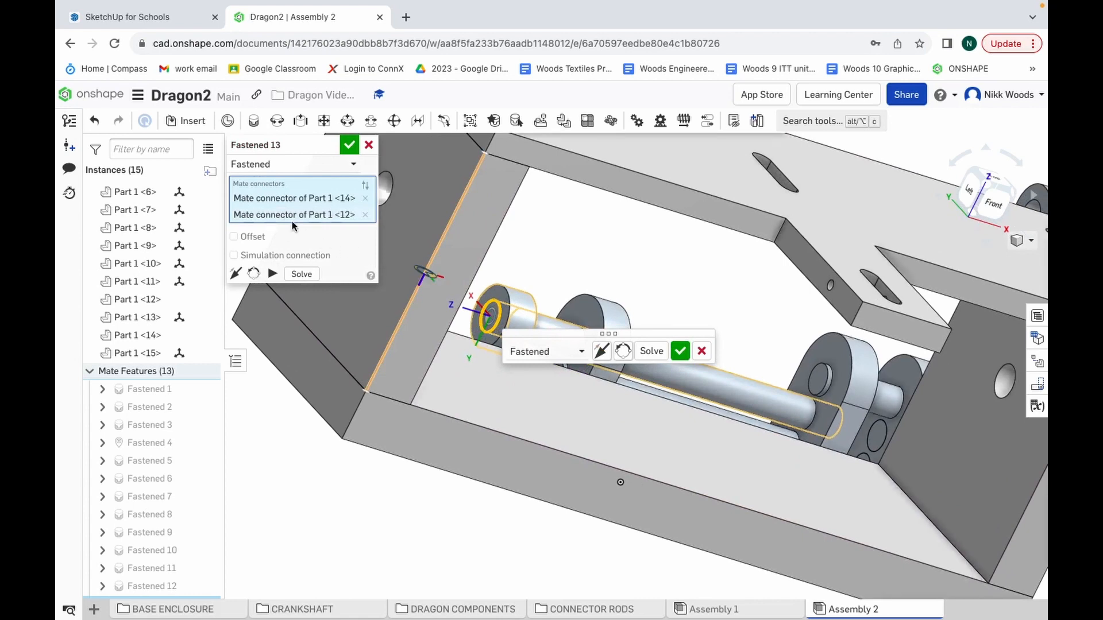
click(247, 236)
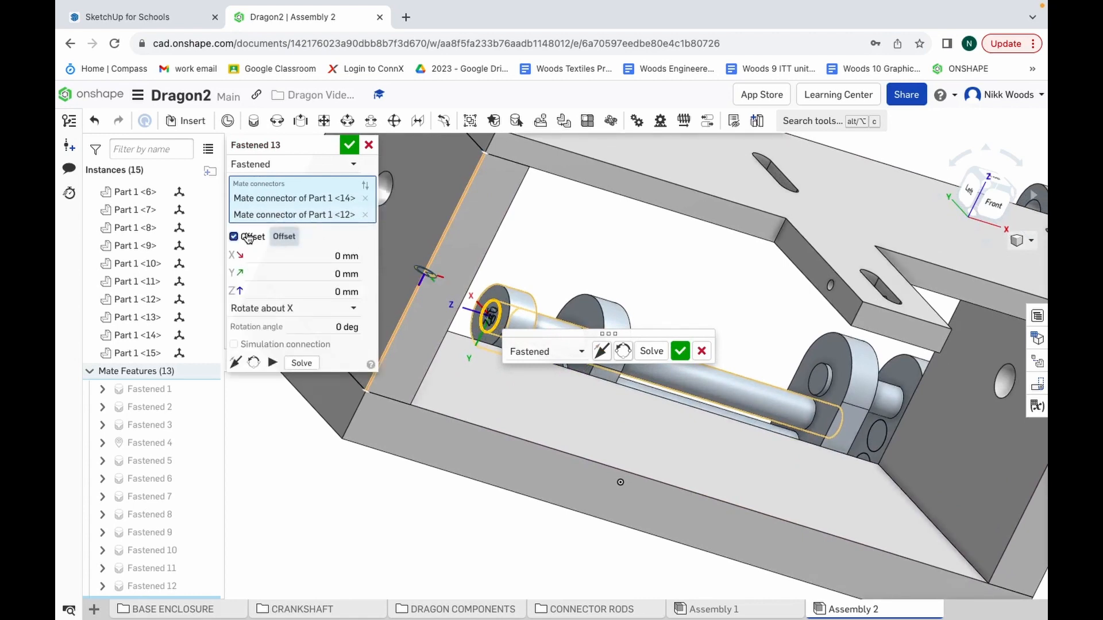
click(339, 293)
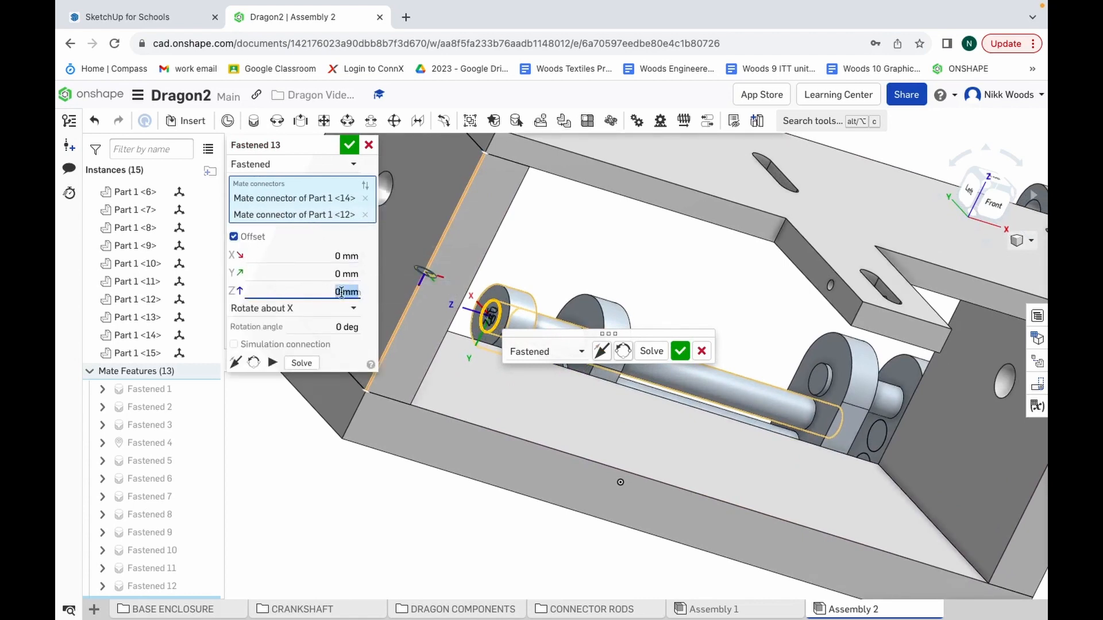
click(341, 292)
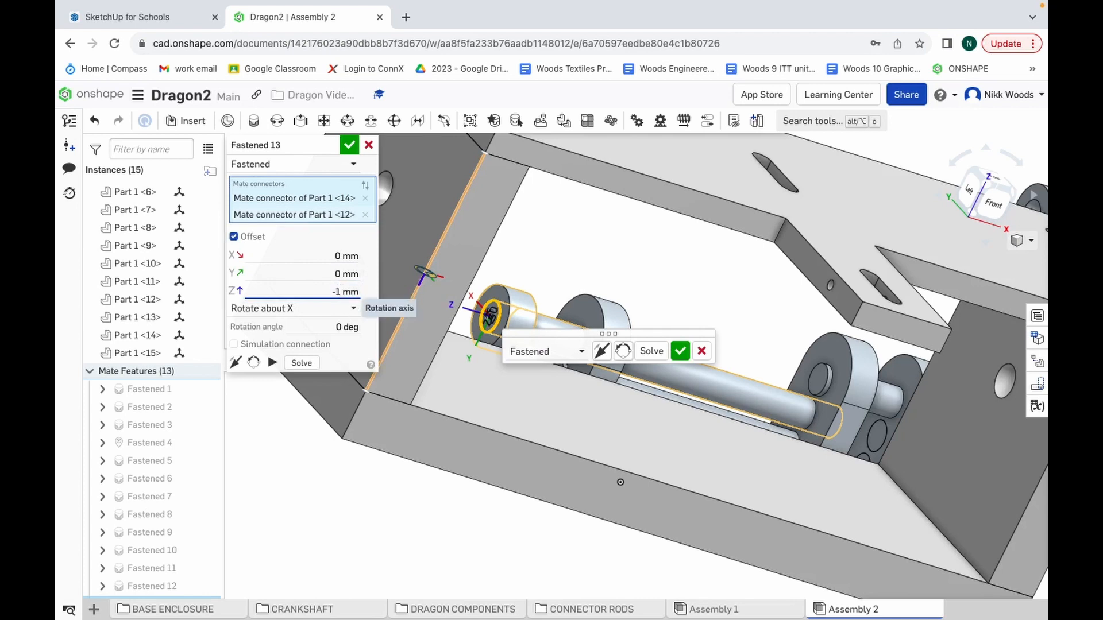
text(-1)
key(Return)
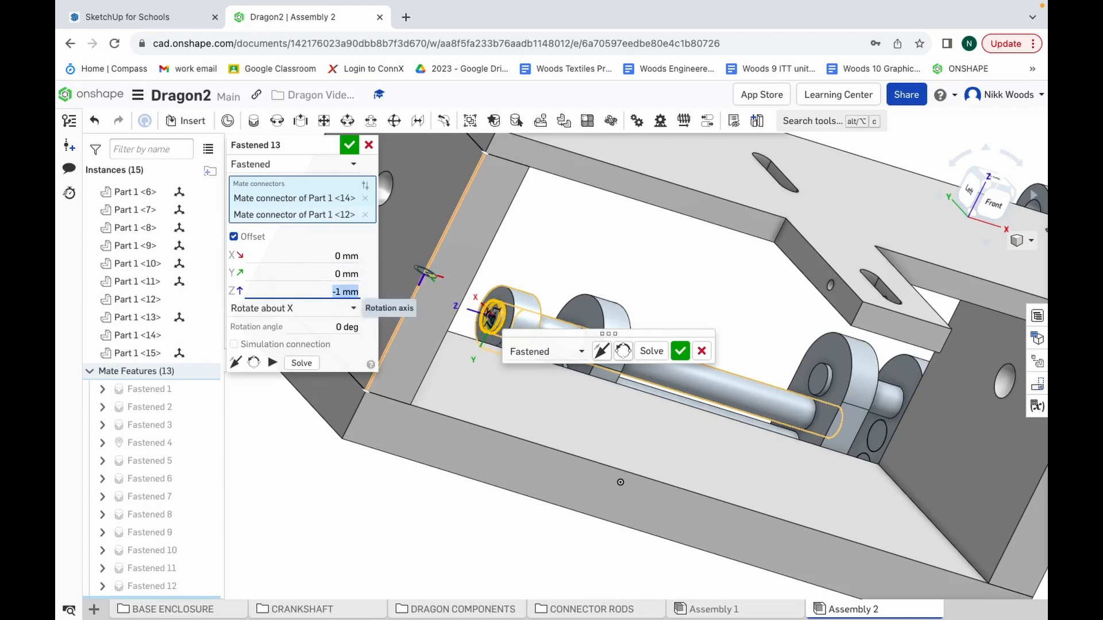
click(349, 145)
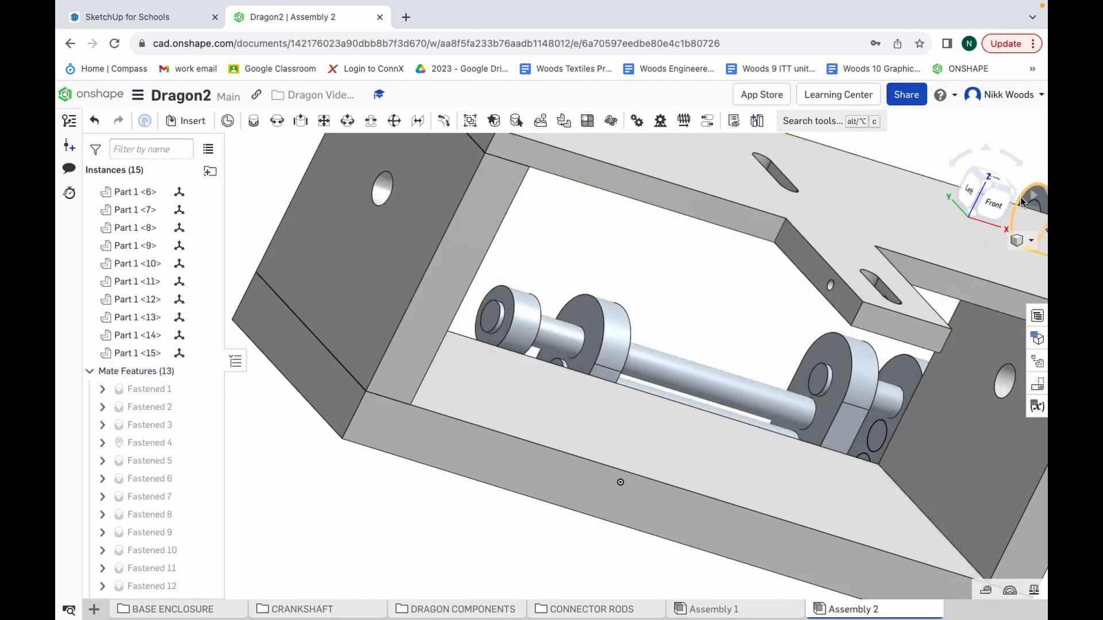
click(1018, 240)
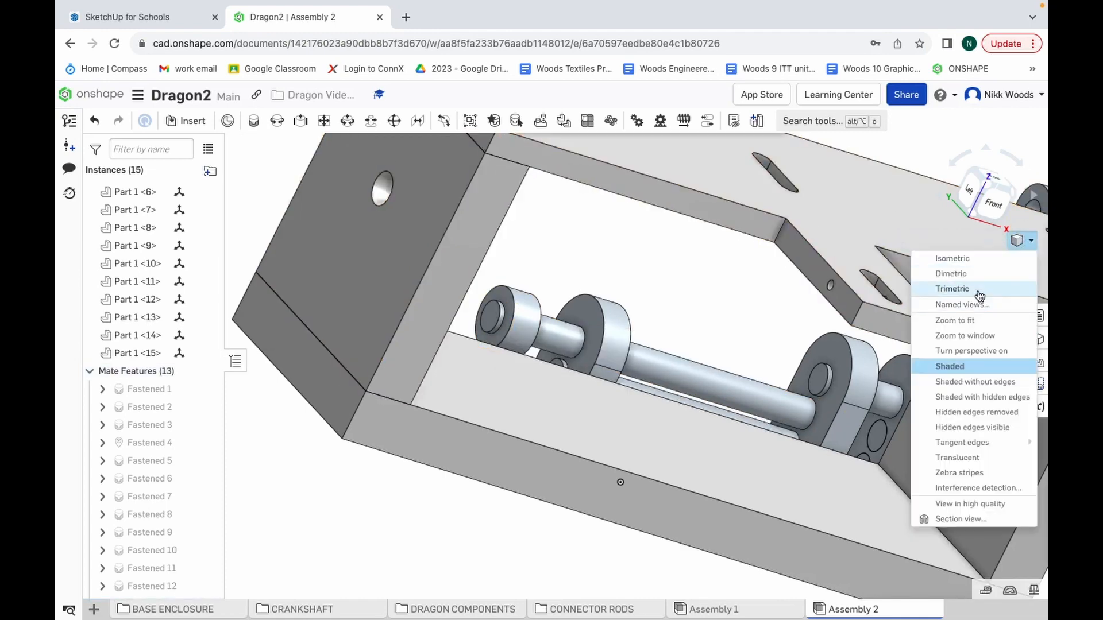
click(979, 290)
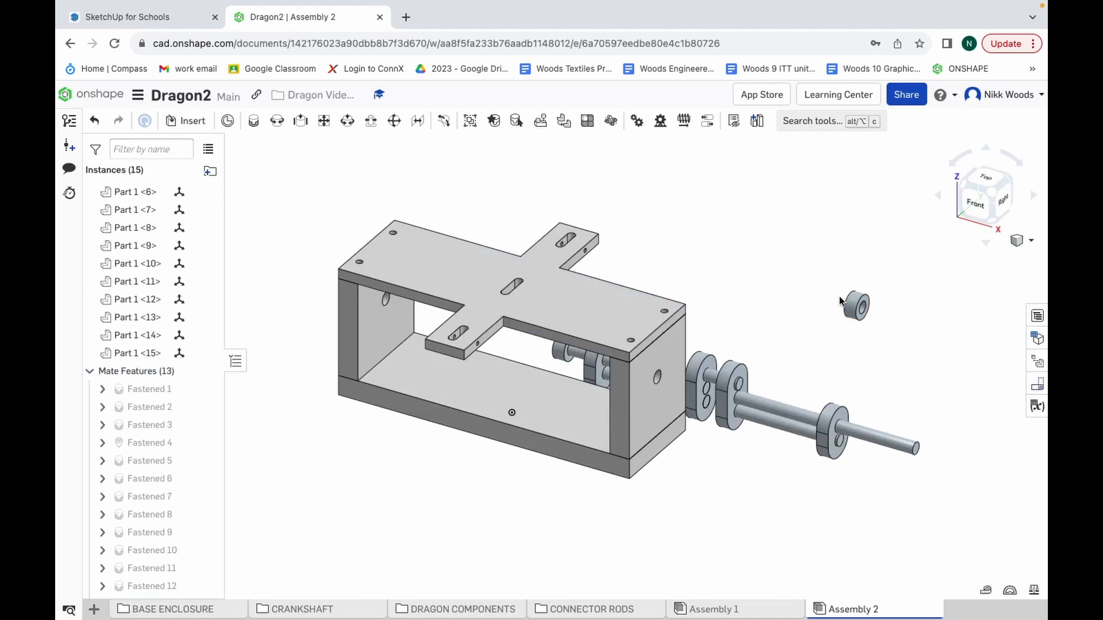
Step: Switch to the Word workbook to read the right spacer ring's spacing on the crankshaft drawing, and return to the Onshape assembly in Chrome
key(ctrl+Up)
click(670, 56)
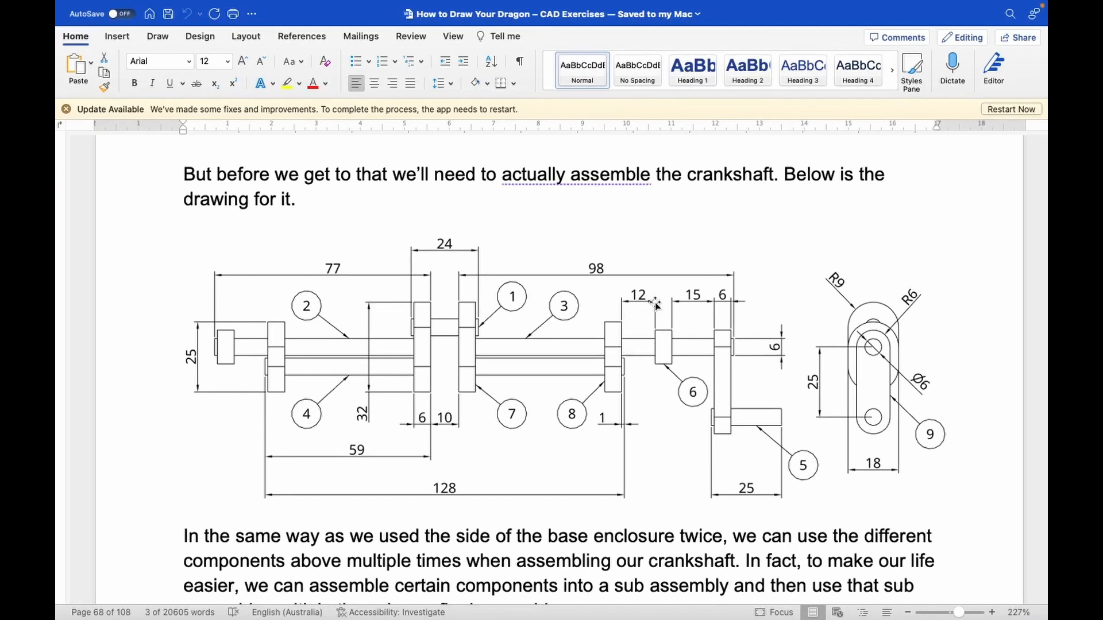
key(ctrl+Up)
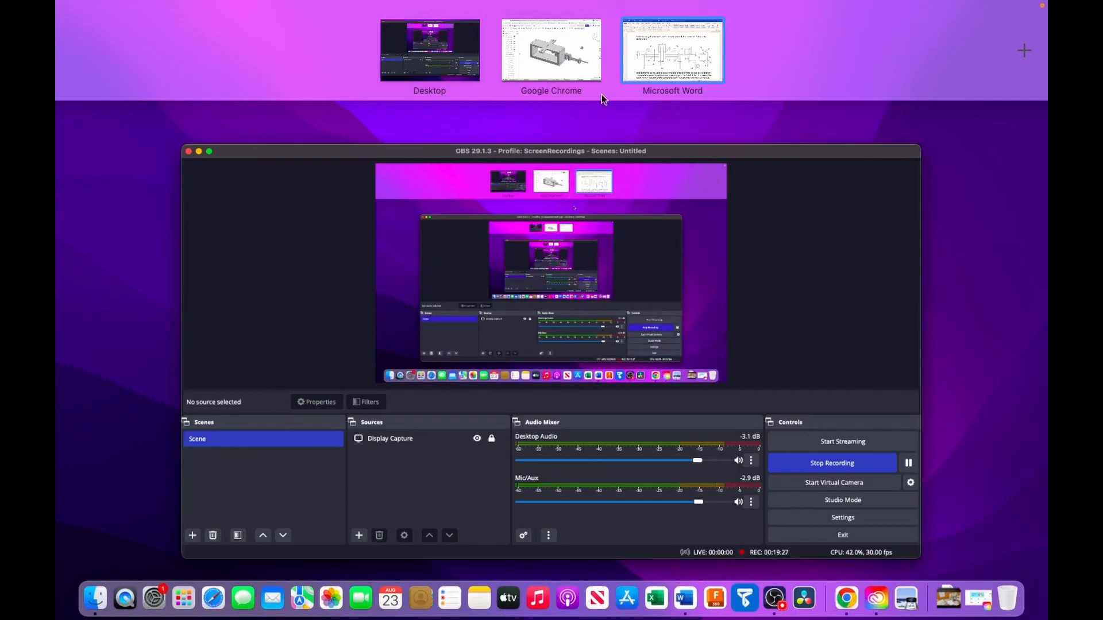
click(571, 56)
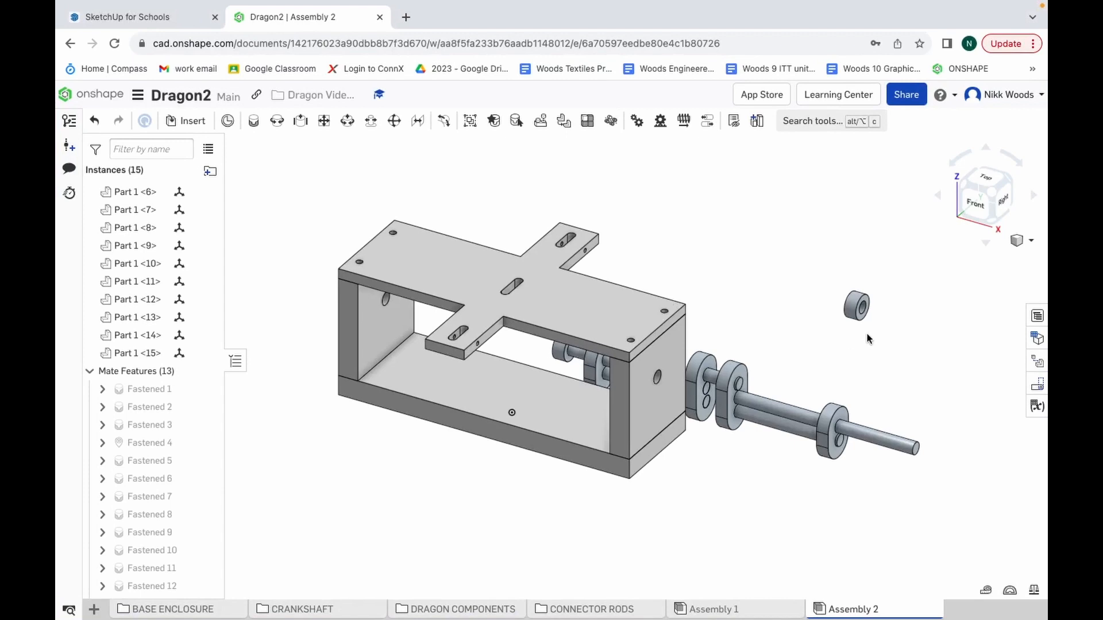
Step: Apply a Fastened mate between the remaining spacer ring and the outer connector's hole around the right centre shaft
click(938, 197)
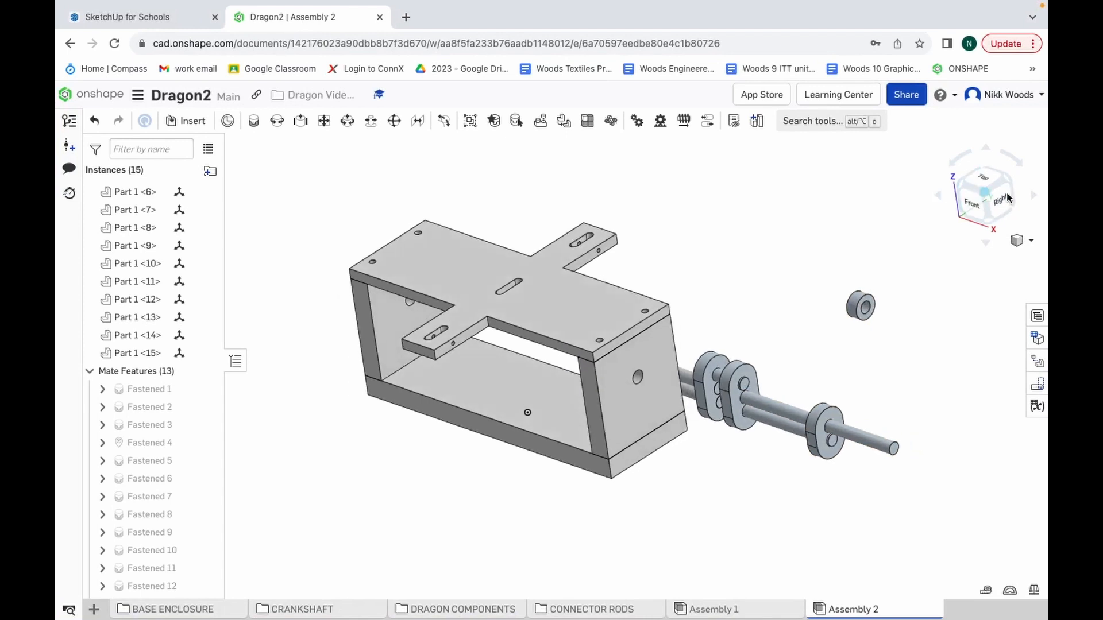
click(1033, 198)
click(1033, 202)
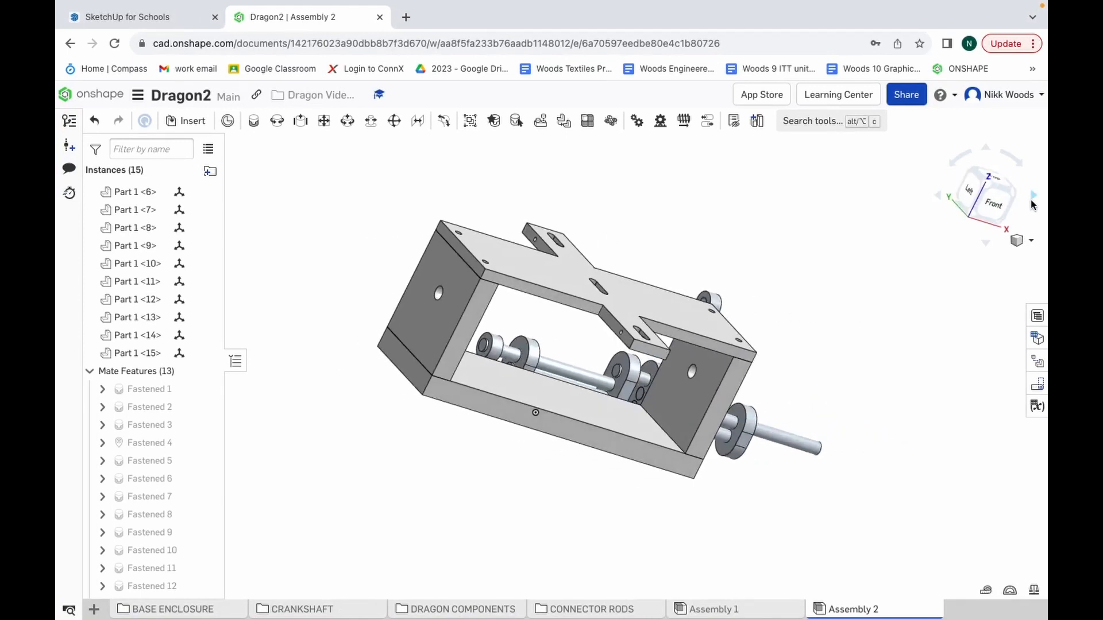
click(938, 198)
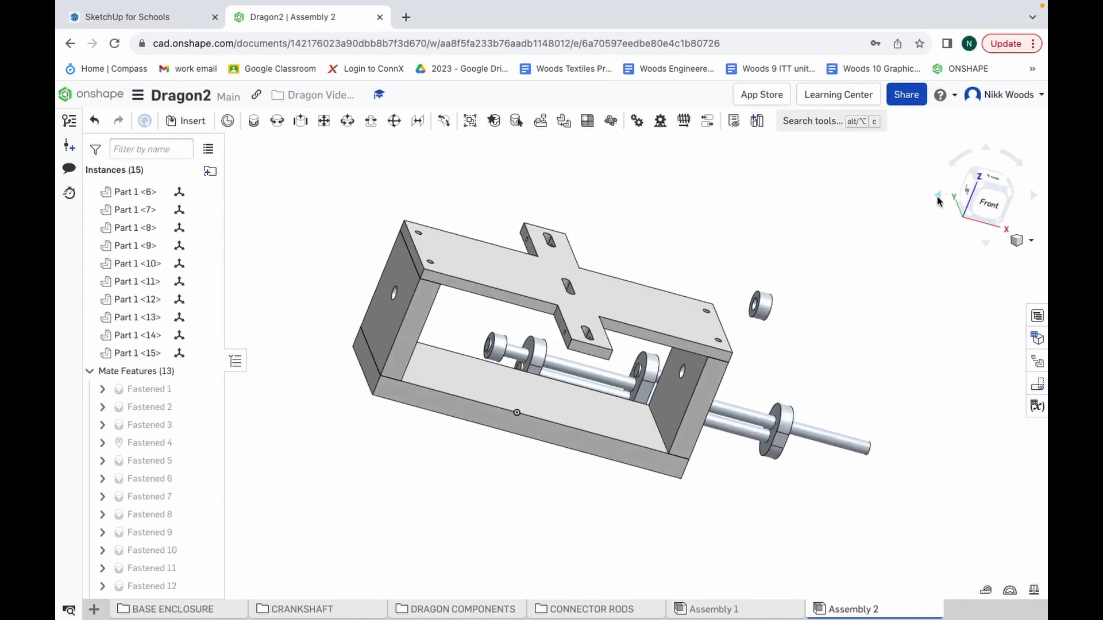
click(253, 122)
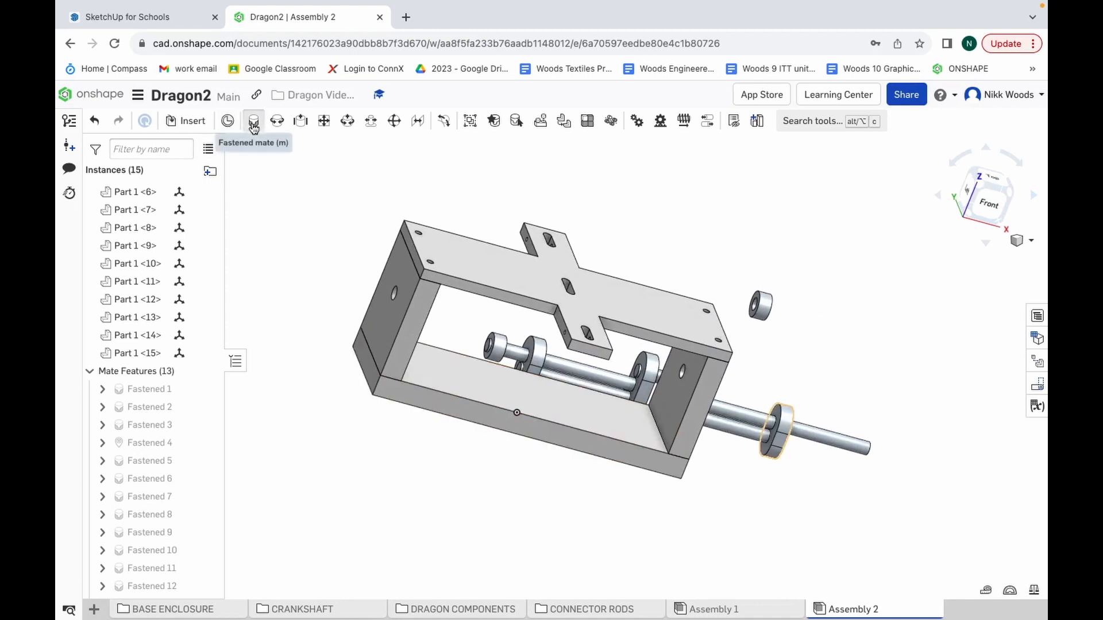
click(748, 309)
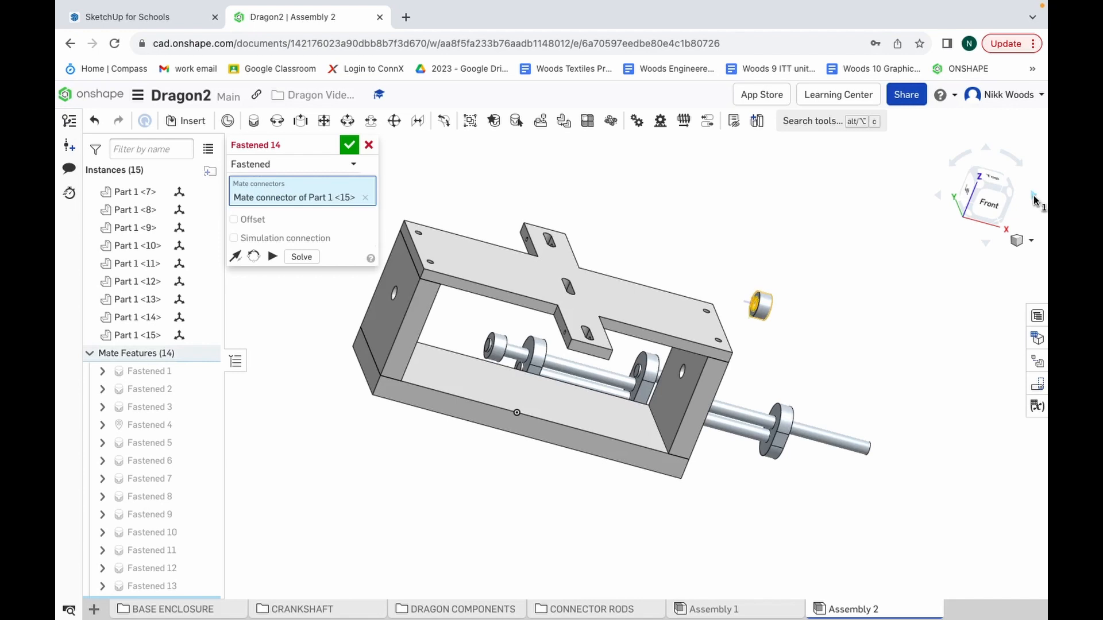
click(1034, 198)
click(940, 196)
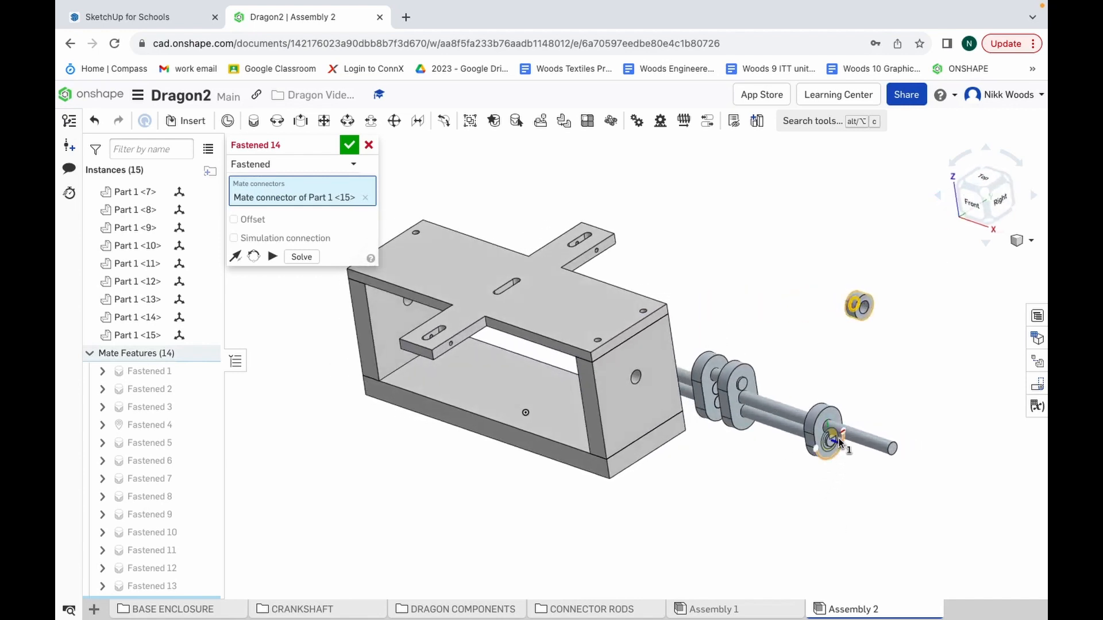
scroll(838, 441, up, 5)
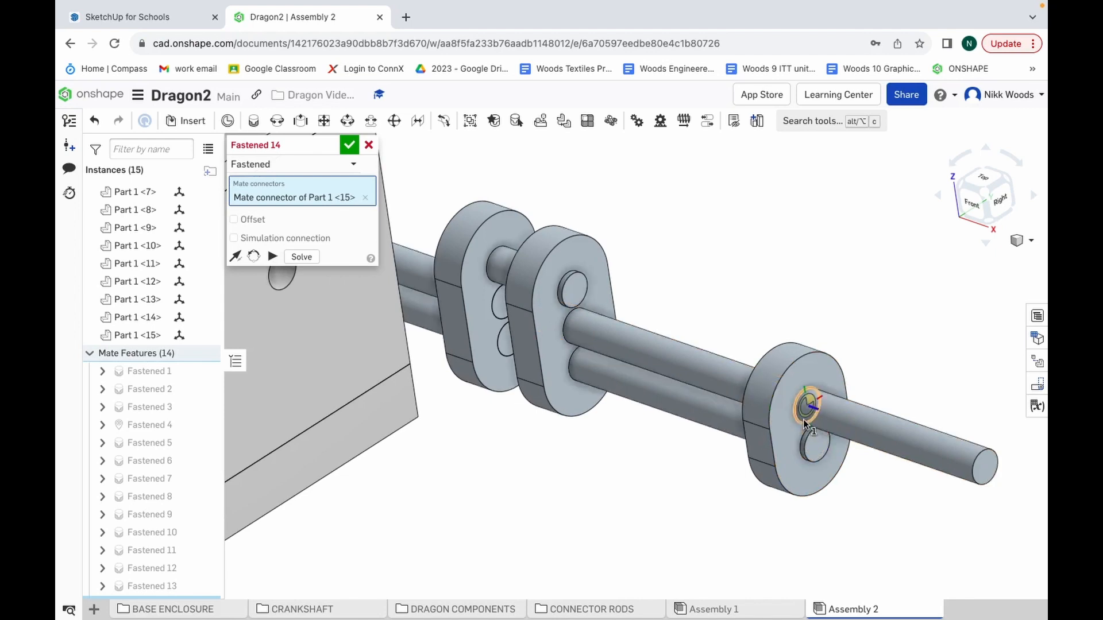
click(804, 425)
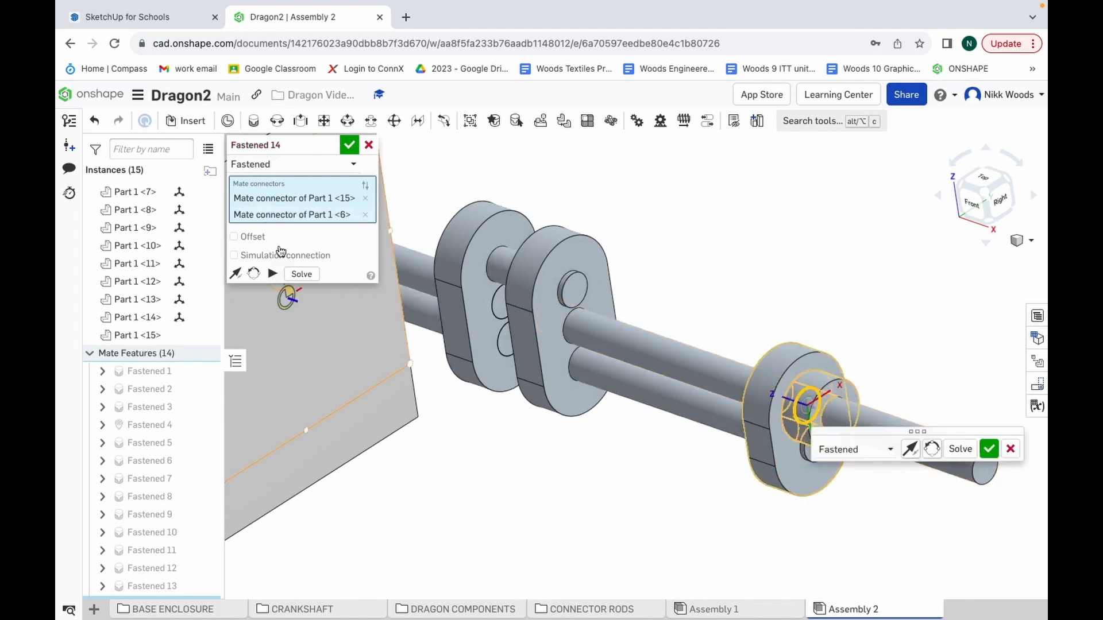
Step: Offset the right spacer ring's mate by -12 mm in Z and accept it
click(236, 237)
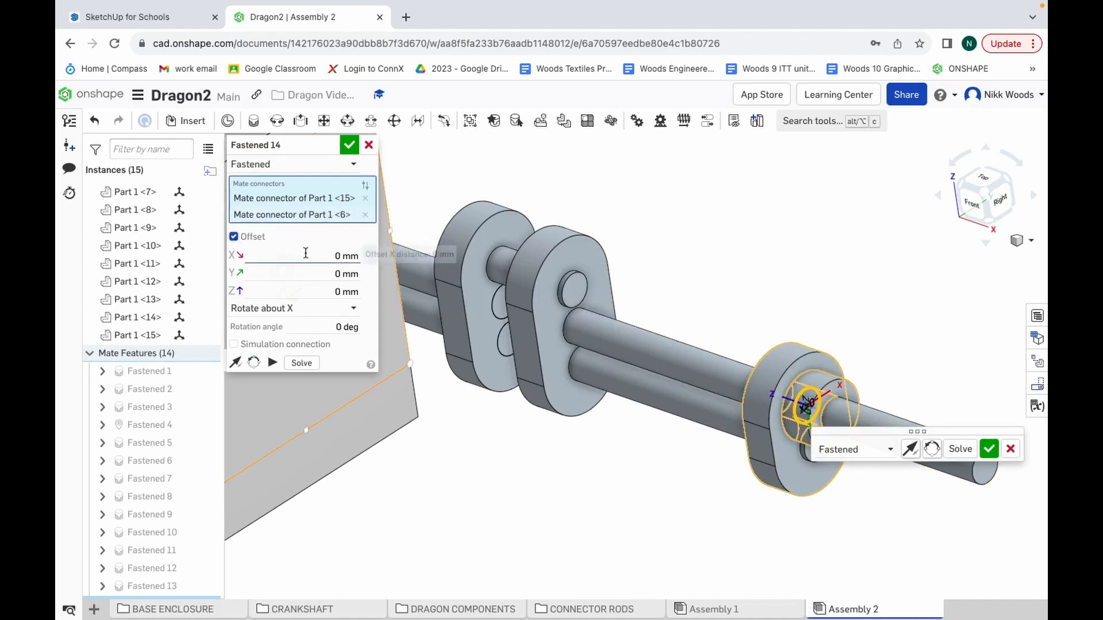
click(333, 292)
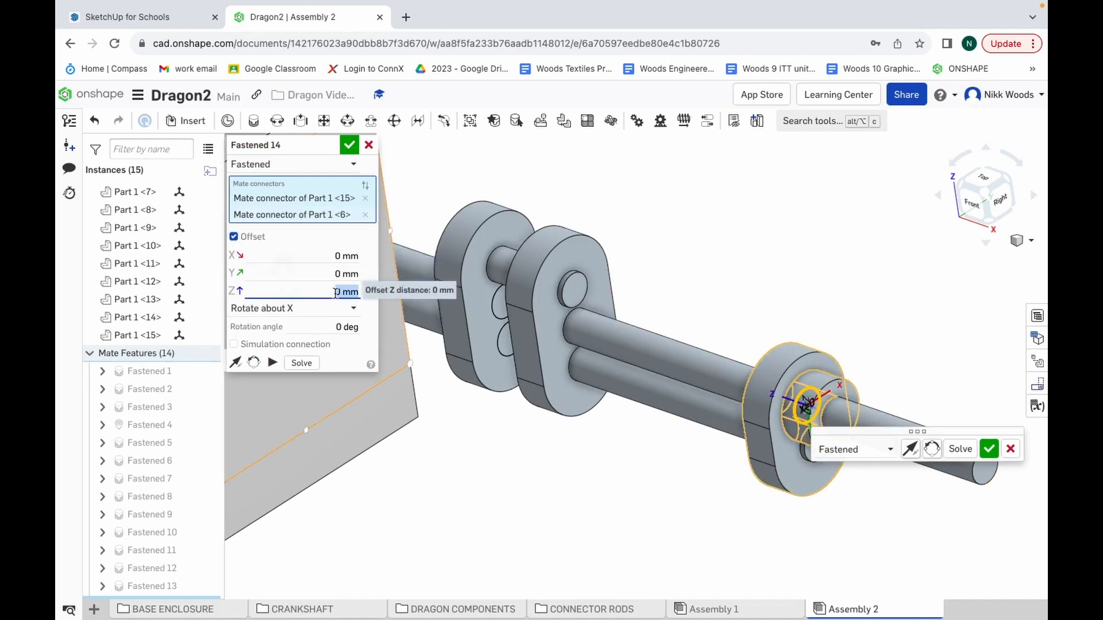
click(342, 293)
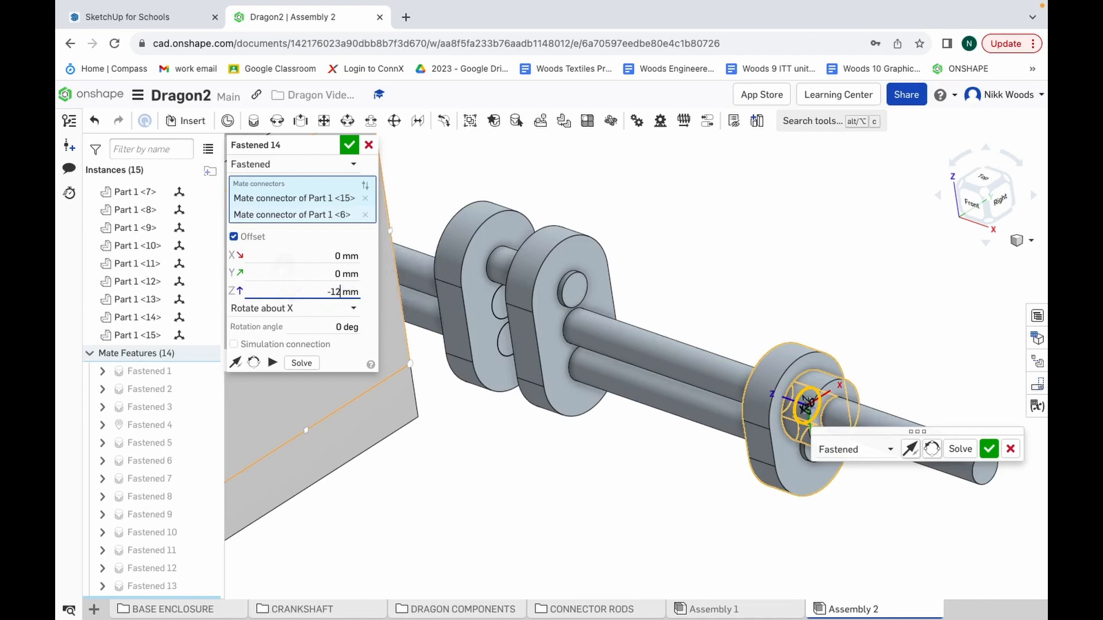
key(Return)
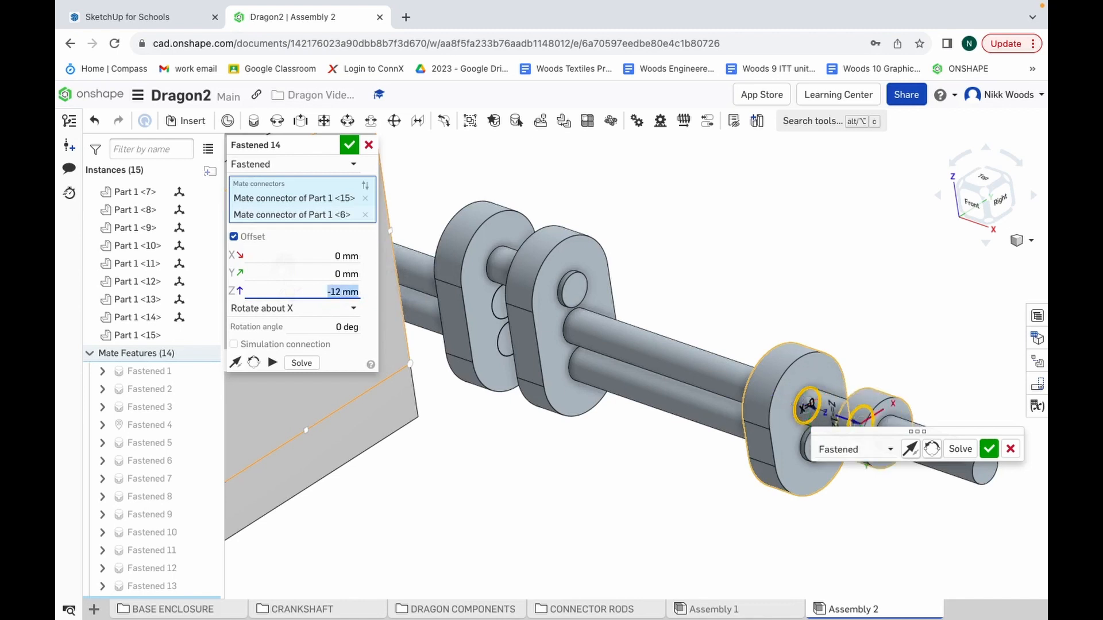
click(349, 145)
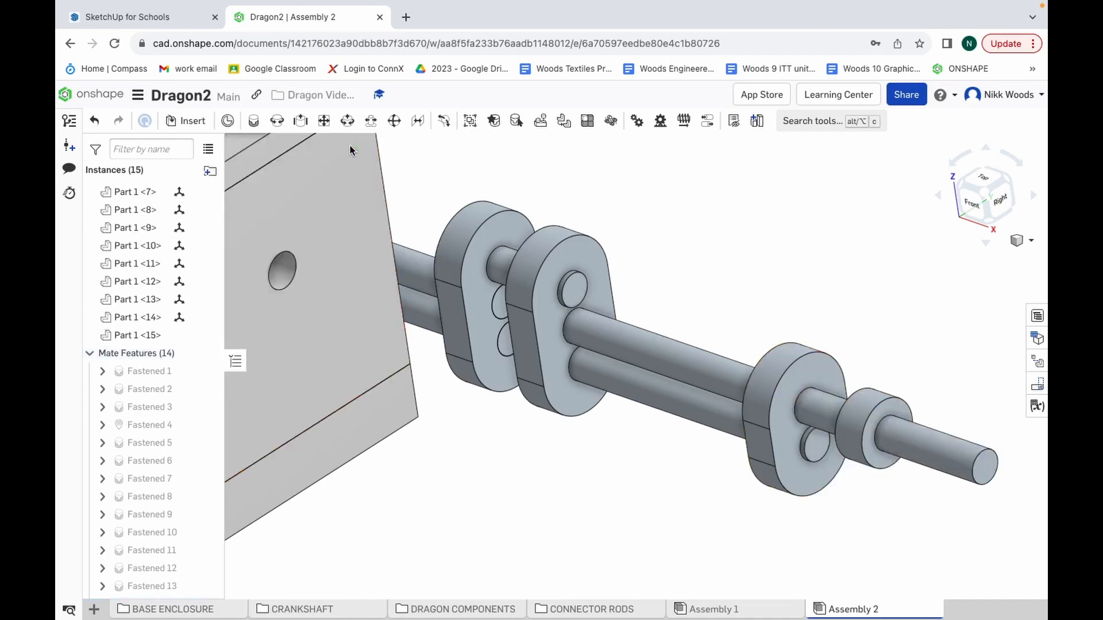
click(1023, 240)
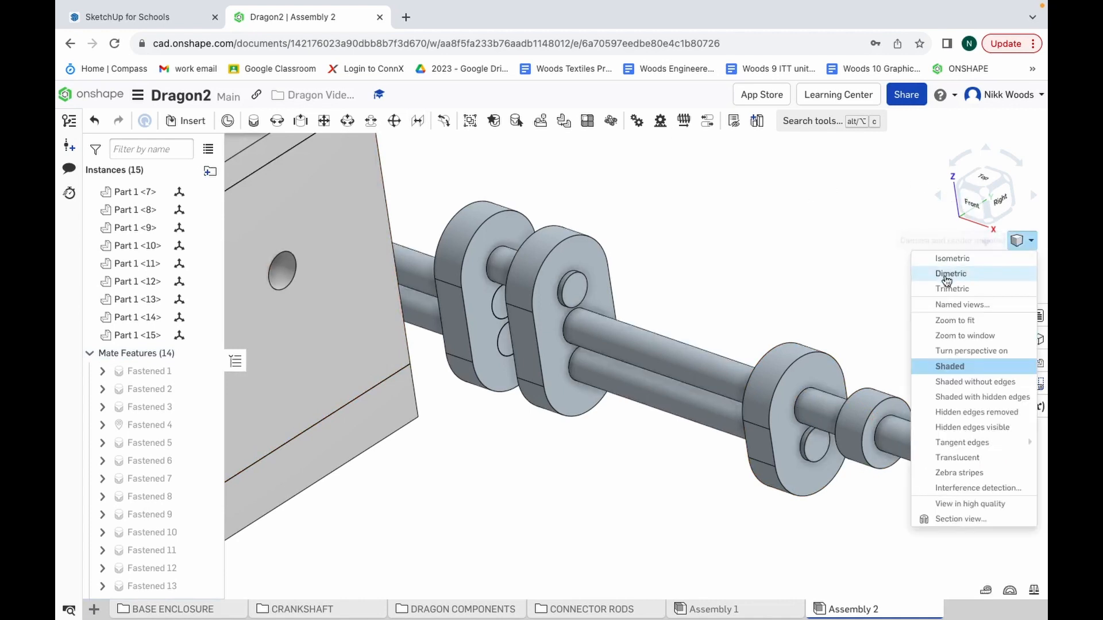
Step: Switch to the Word workbook to read the crank handle connector's spacing on the crankshaft drawing, and return to the Onshape assembly in Chrome
click(944, 292)
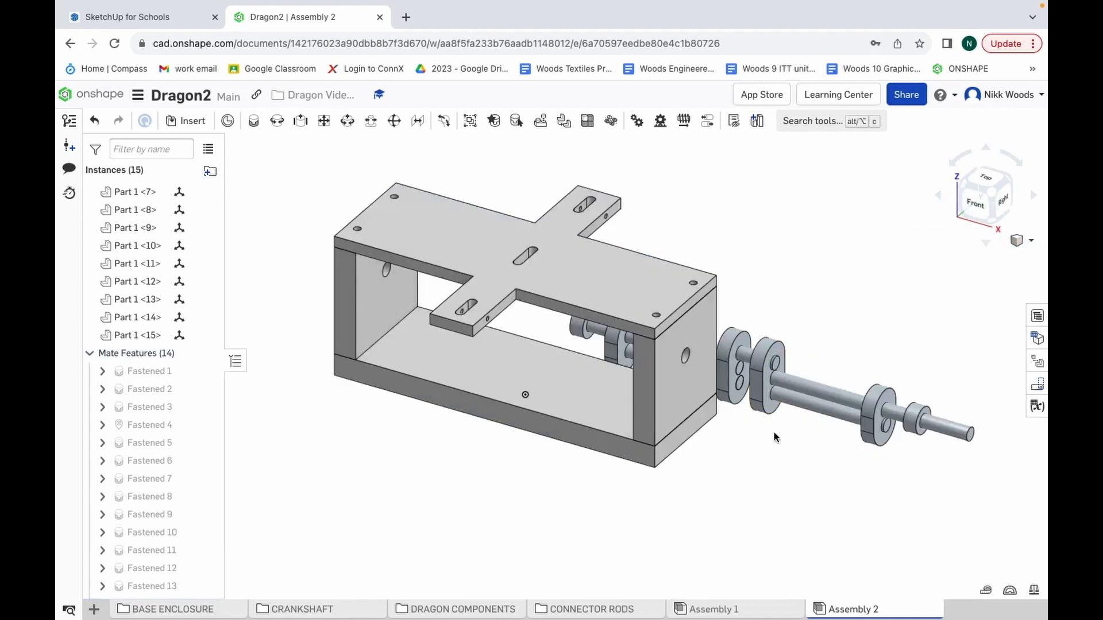
scroll(774, 435, up, 2)
scroll(773, 435, down, 1)
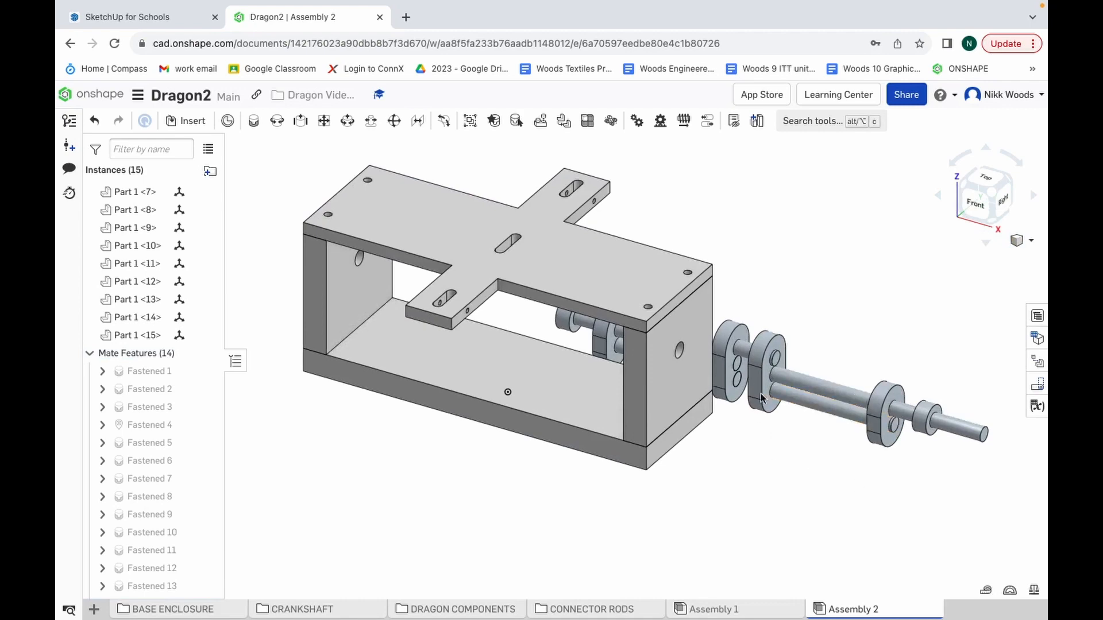
key(ctrl+Up)
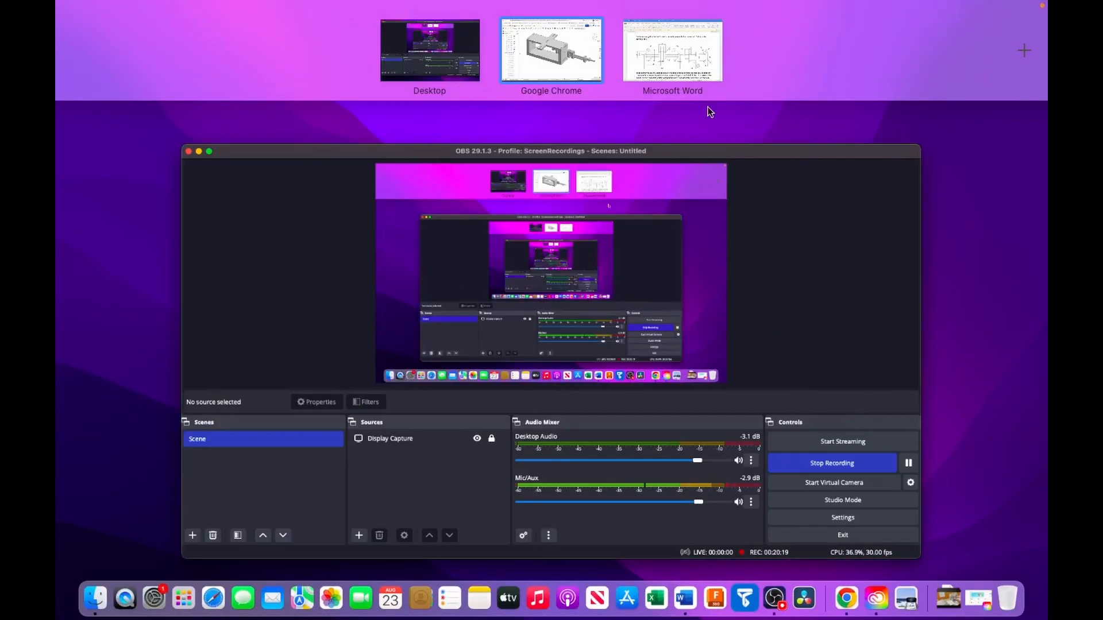
click(679, 70)
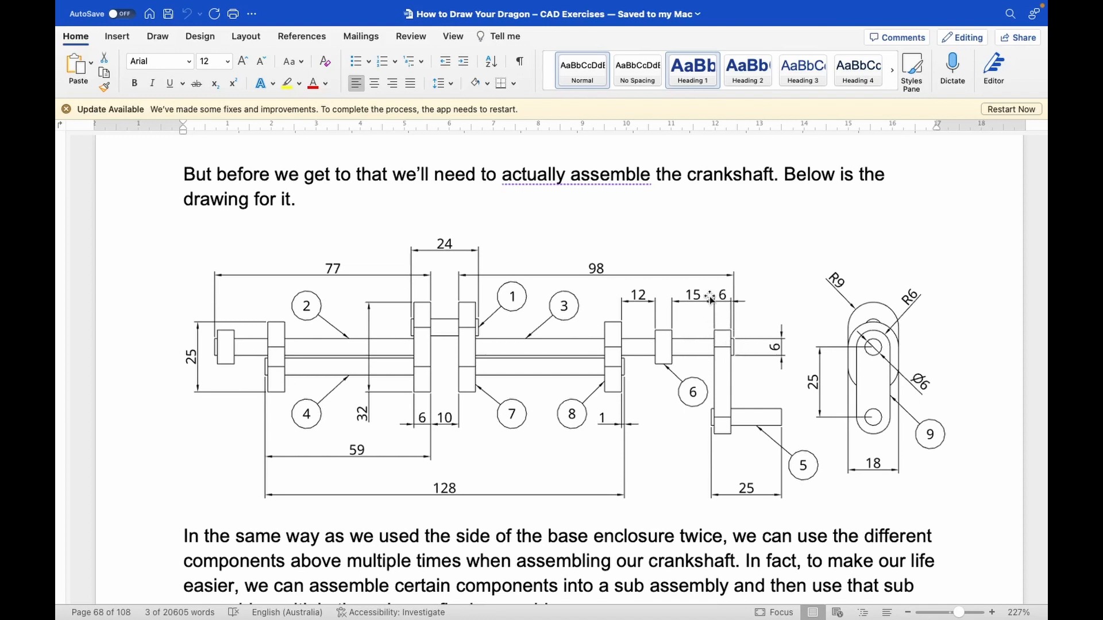
key(ctrl+Up)
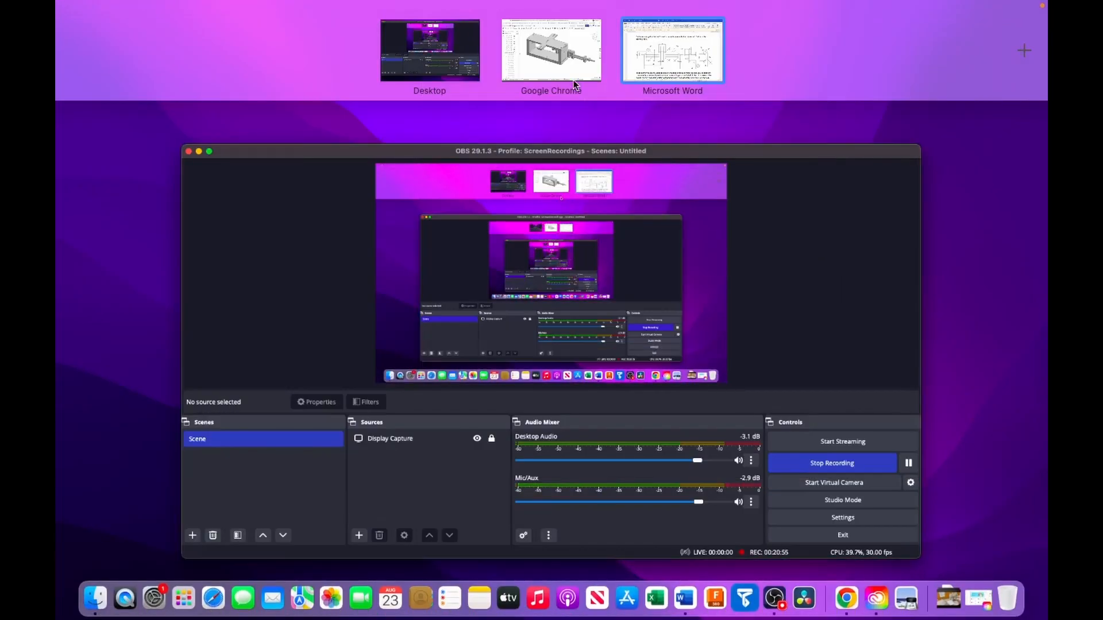
click(581, 92)
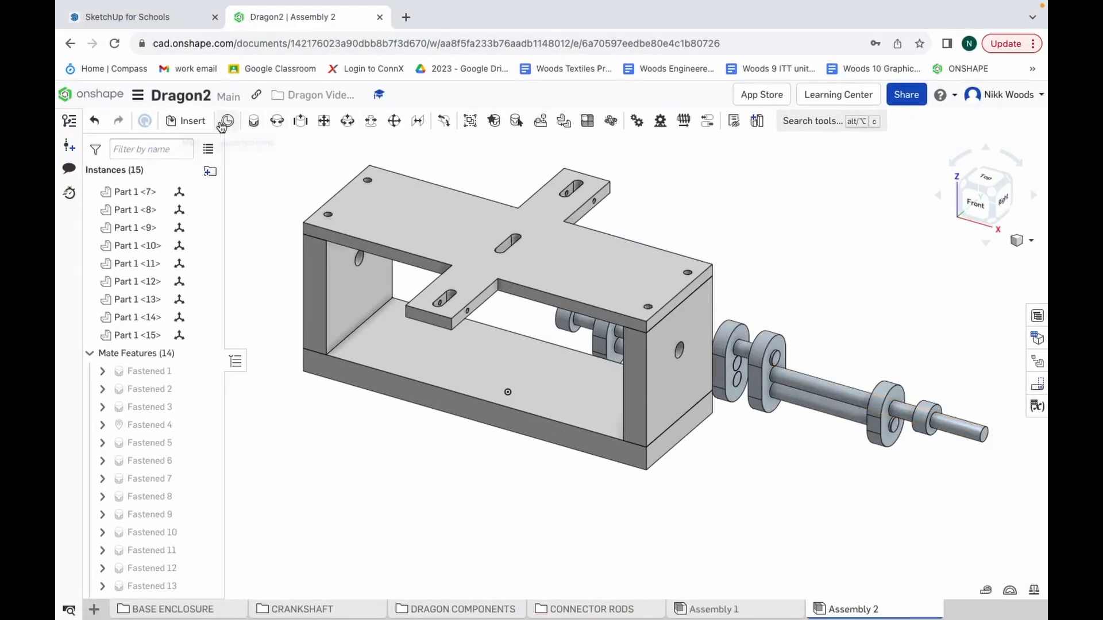
Step: Insert one crank handle connector from the document's part studios, place it below the crankshaft's free end, and accept it
click(186, 121)
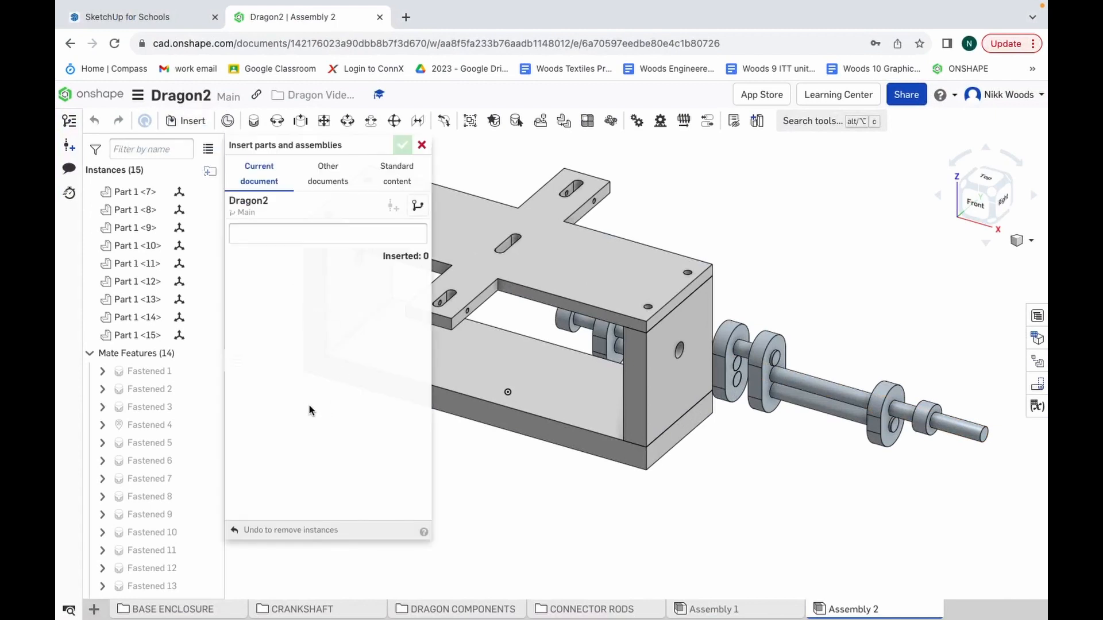
scroll(308, 401, down, 5)
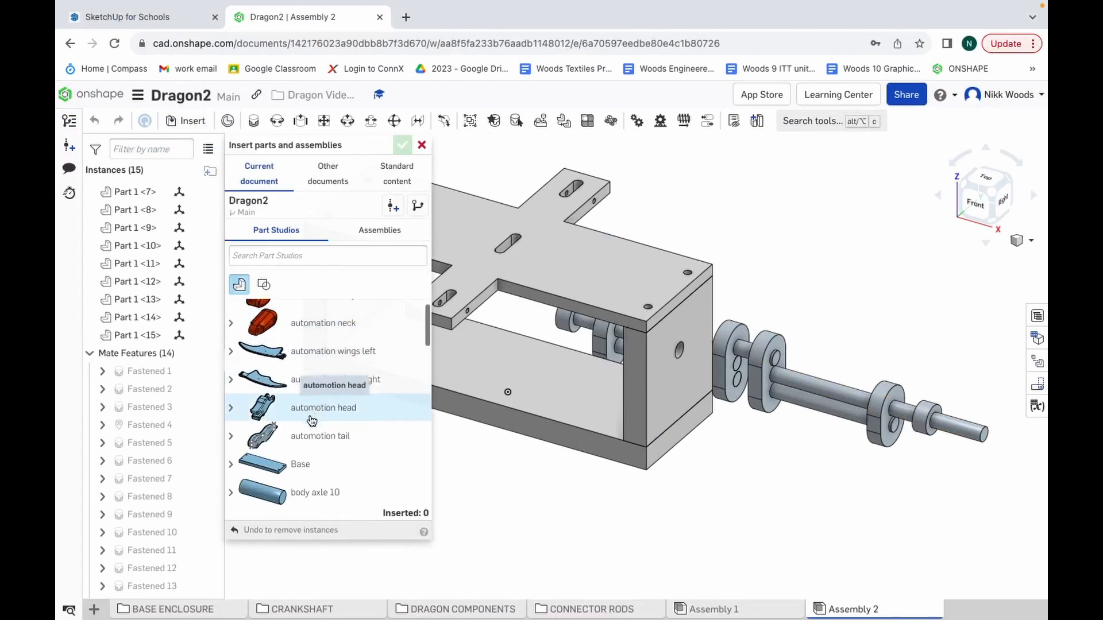
scroll(311, 421, down, 2)
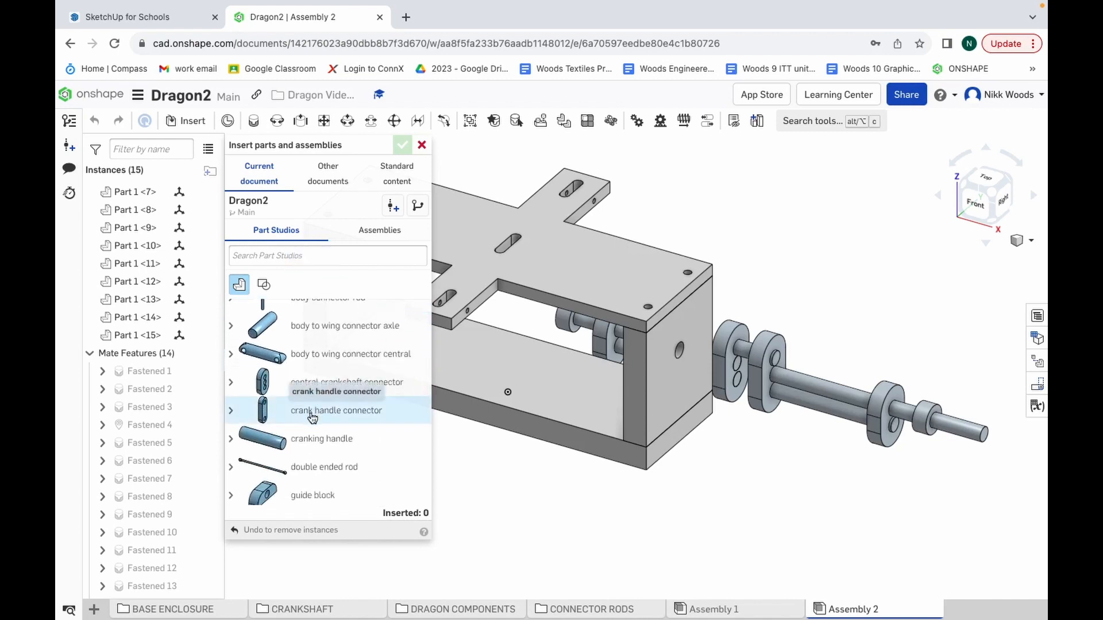
click(312, 411)
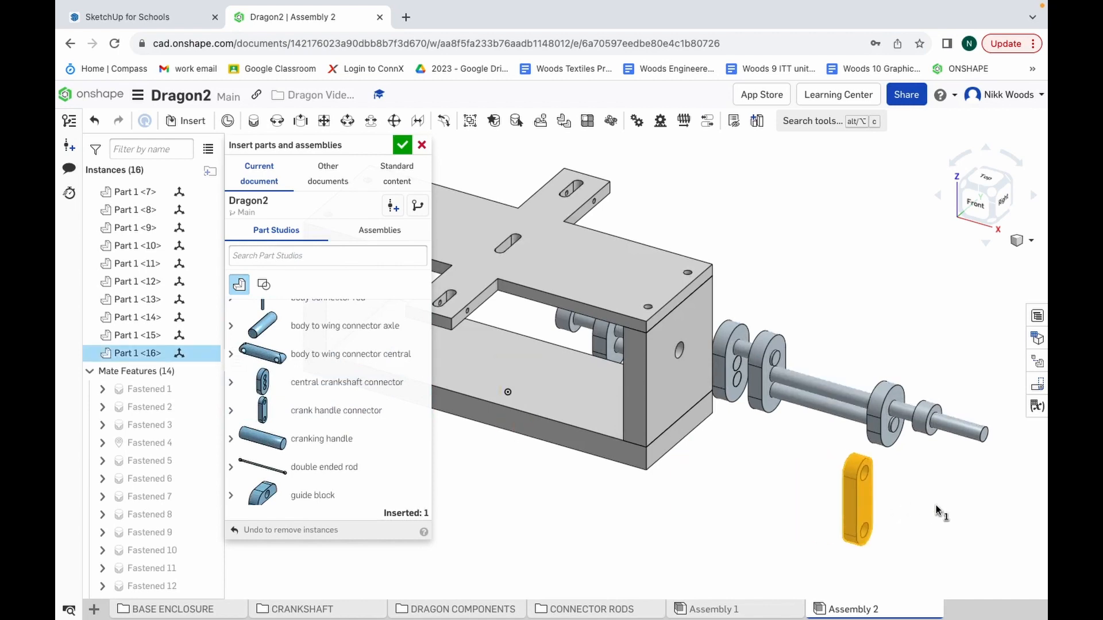
click(955, 510)
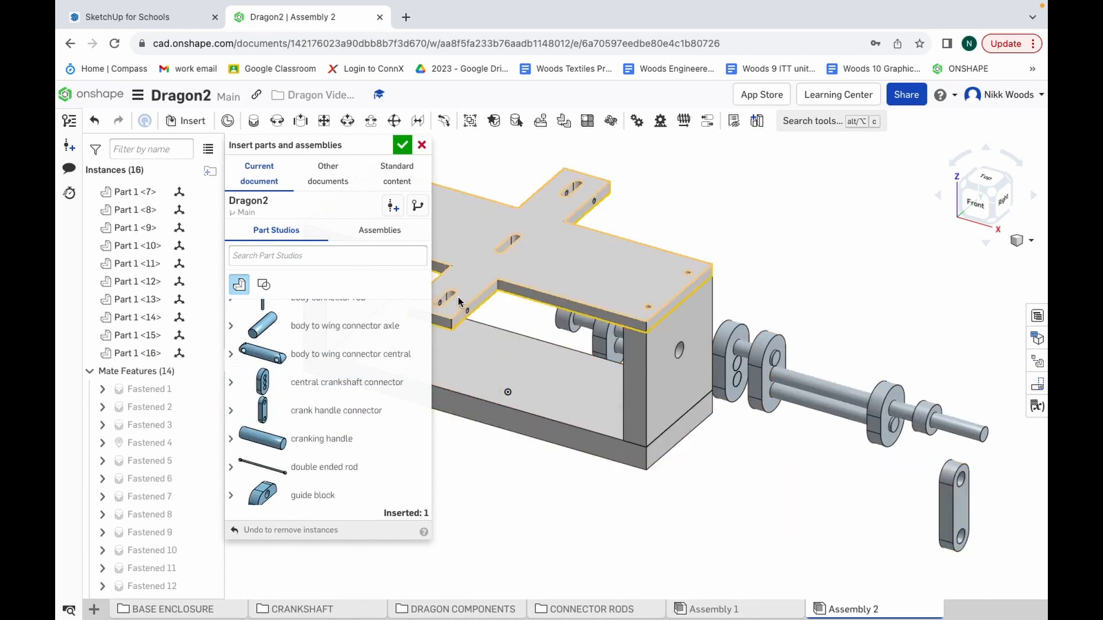
click(404, 146)
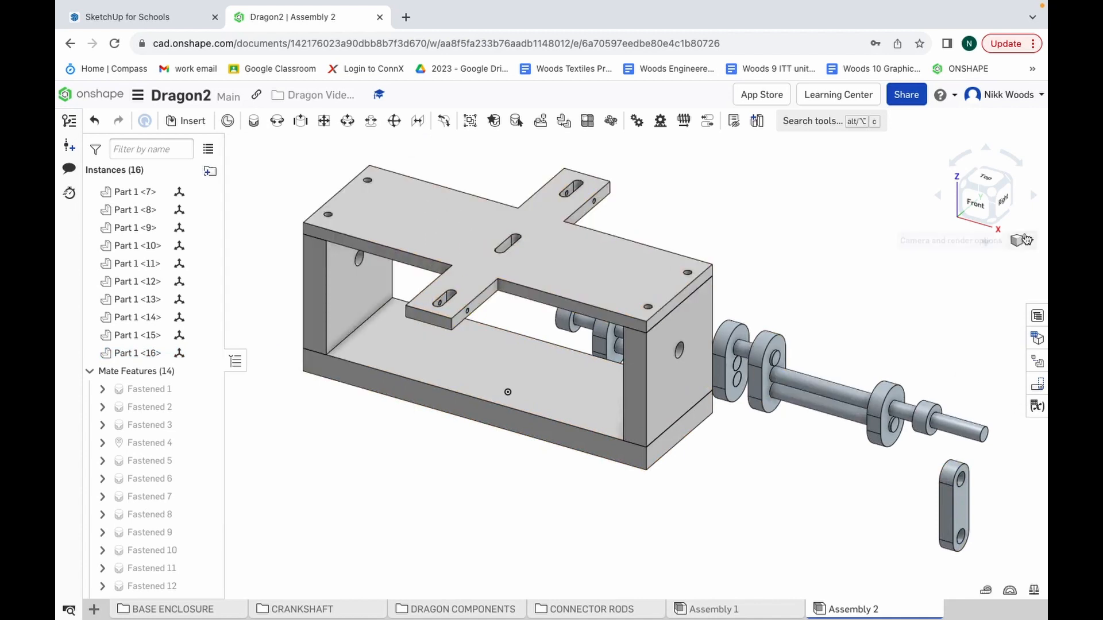
Step: Apply a Fastened mate between the crank handle connector's upper hole on its inner face and the right spacer ring's outer hole
click(1029, 242)
click(1028, 246)
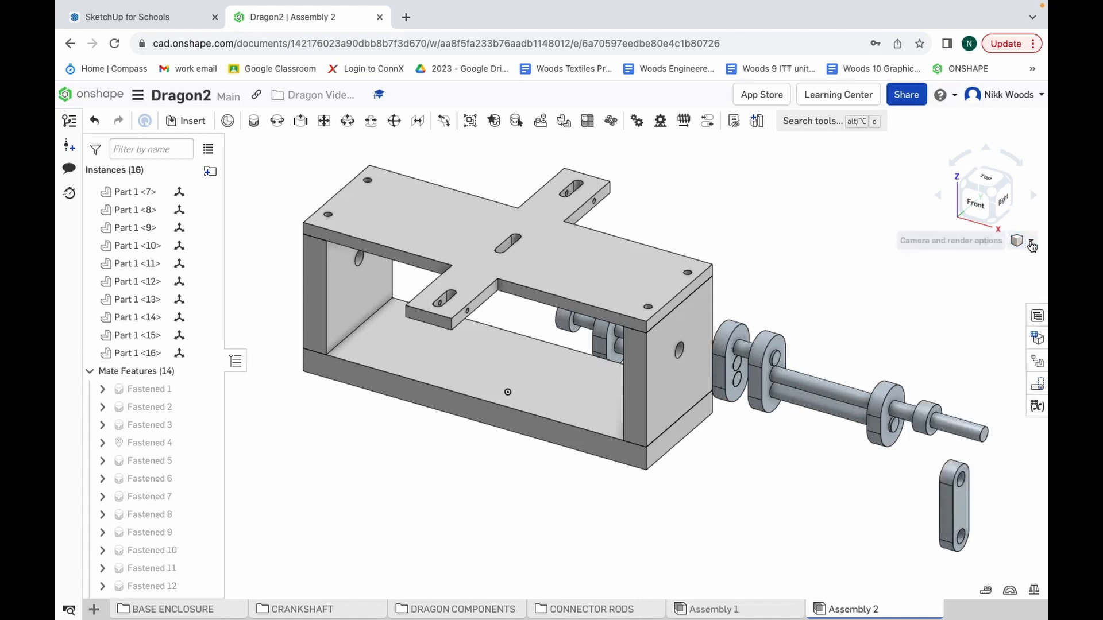
click(1031, 197)
click(1032, 196)
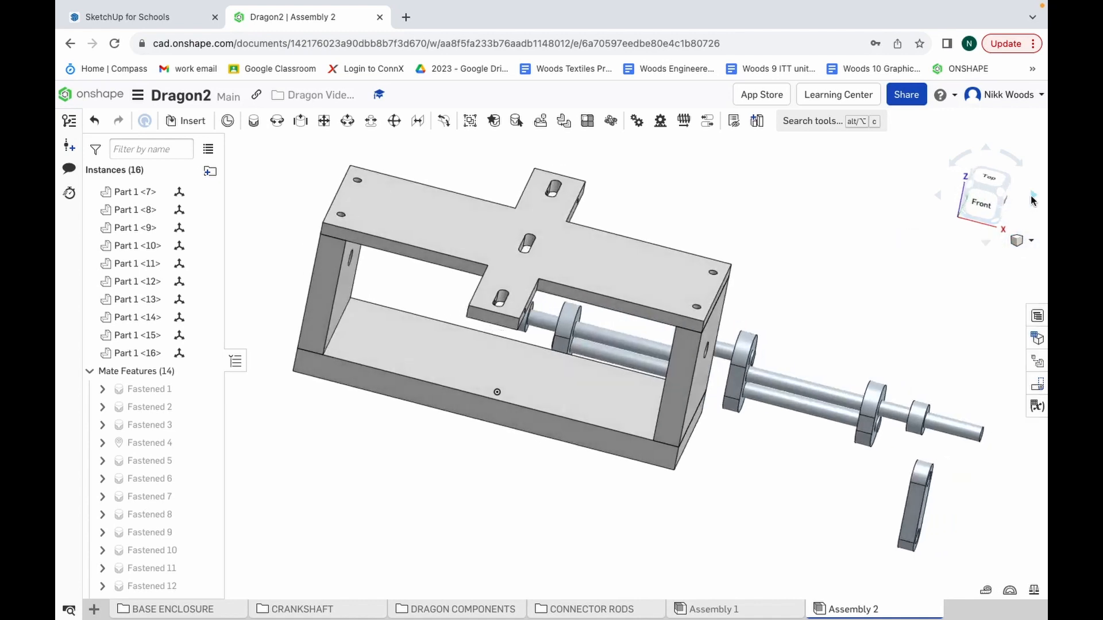
click(1031, 197)
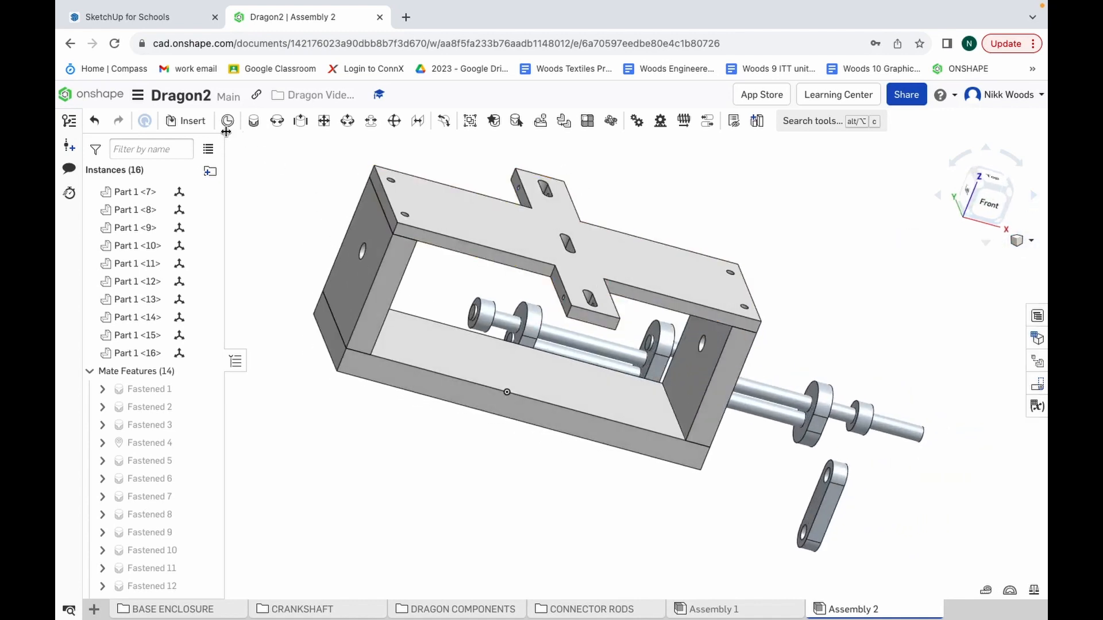
click(255, 122)
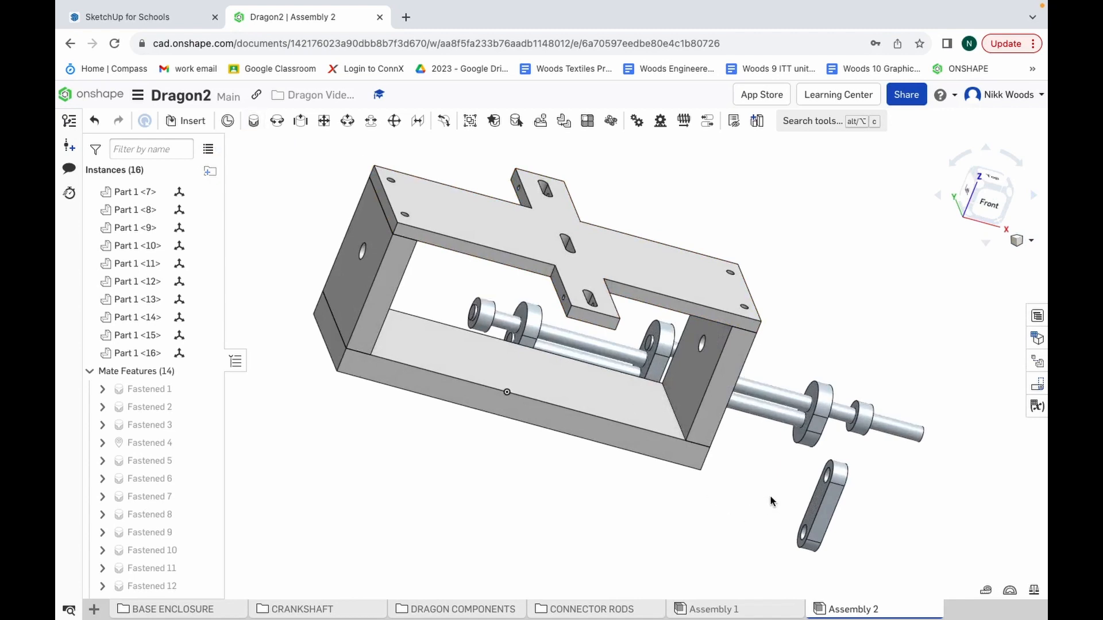
click(827, 480)
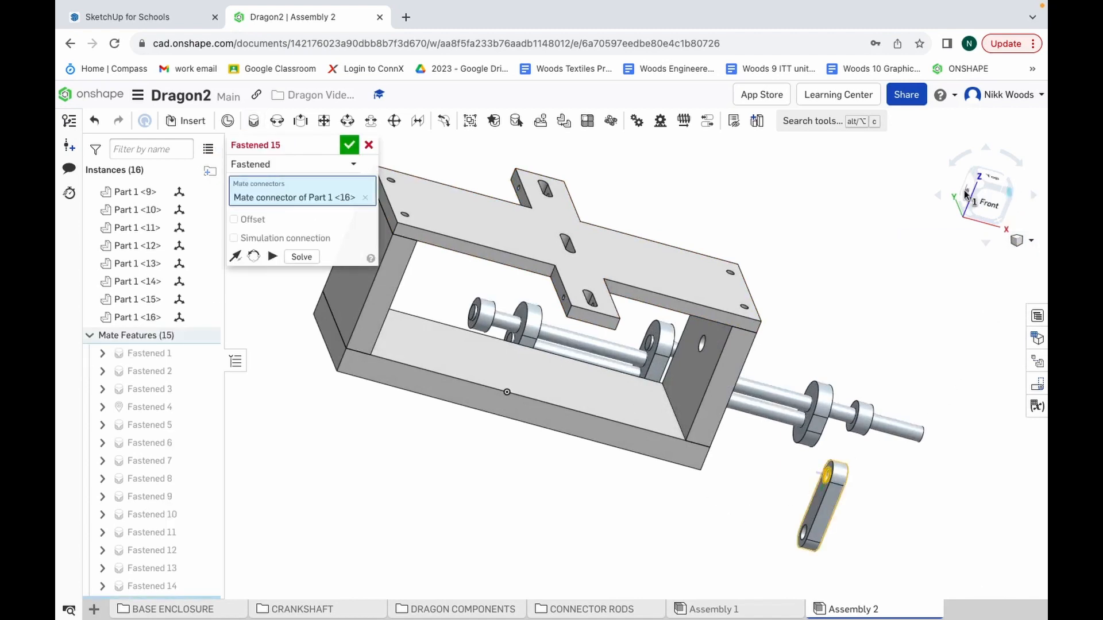
click(939, 197)
click(939, 197)
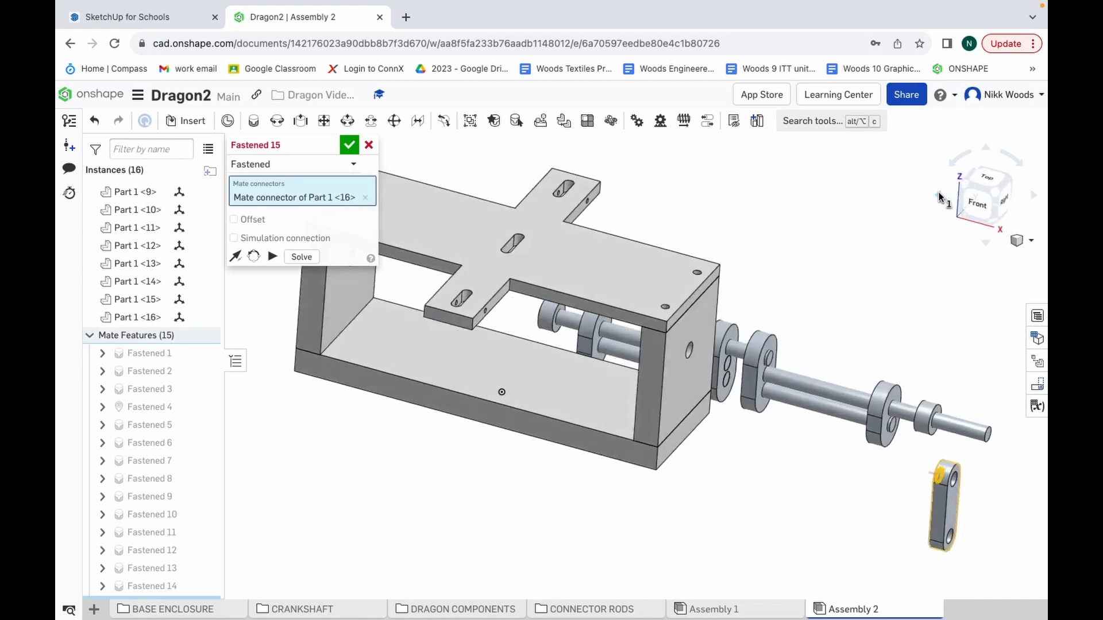
scroll(930, 432, down, 5)
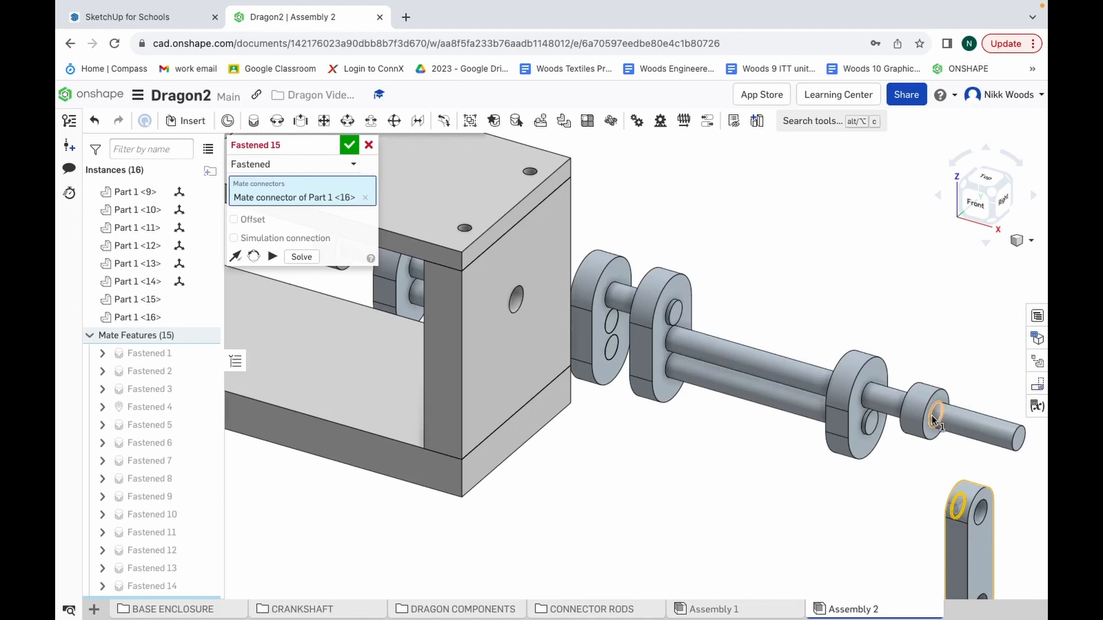
click(932, 415)
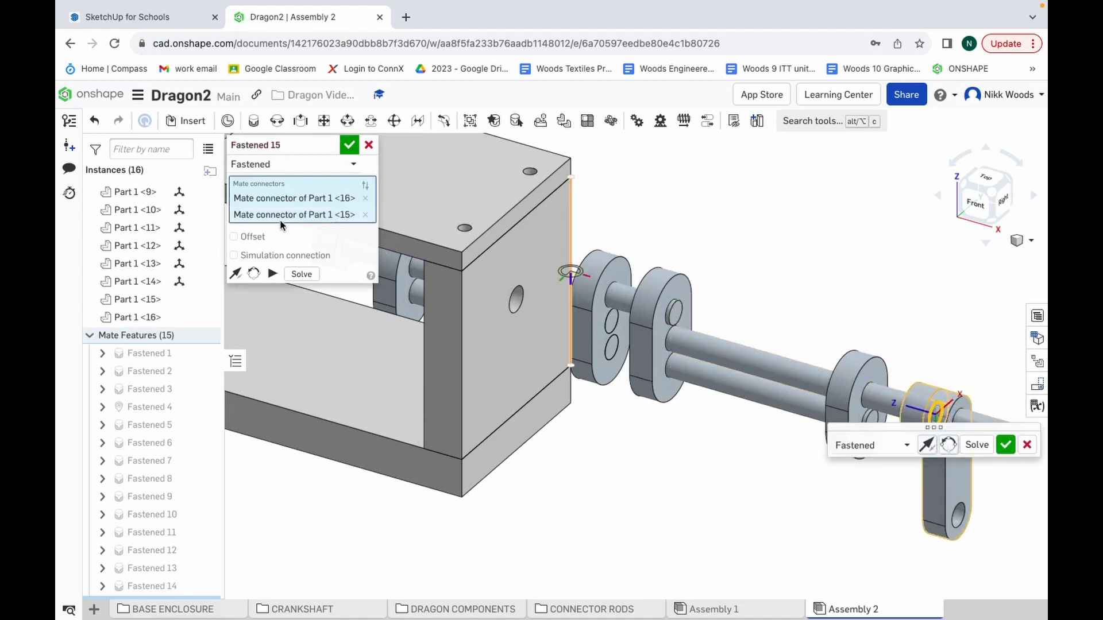
Step: Offset the crank handle connector's mate by -15 mm in Z and accept it
click(262, 238)
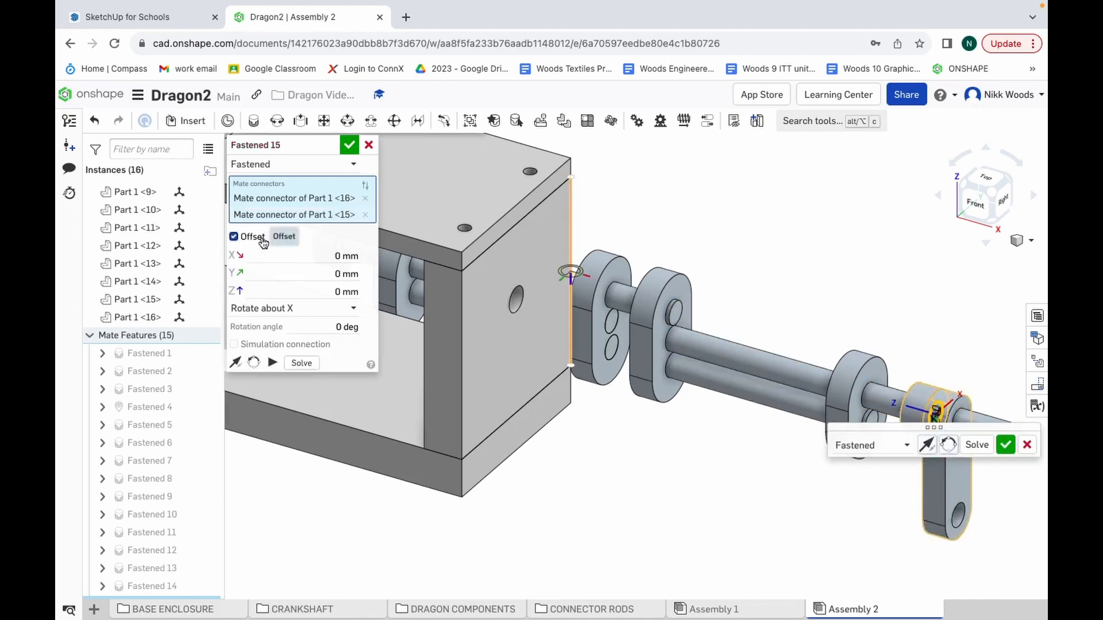
click(341, 292)
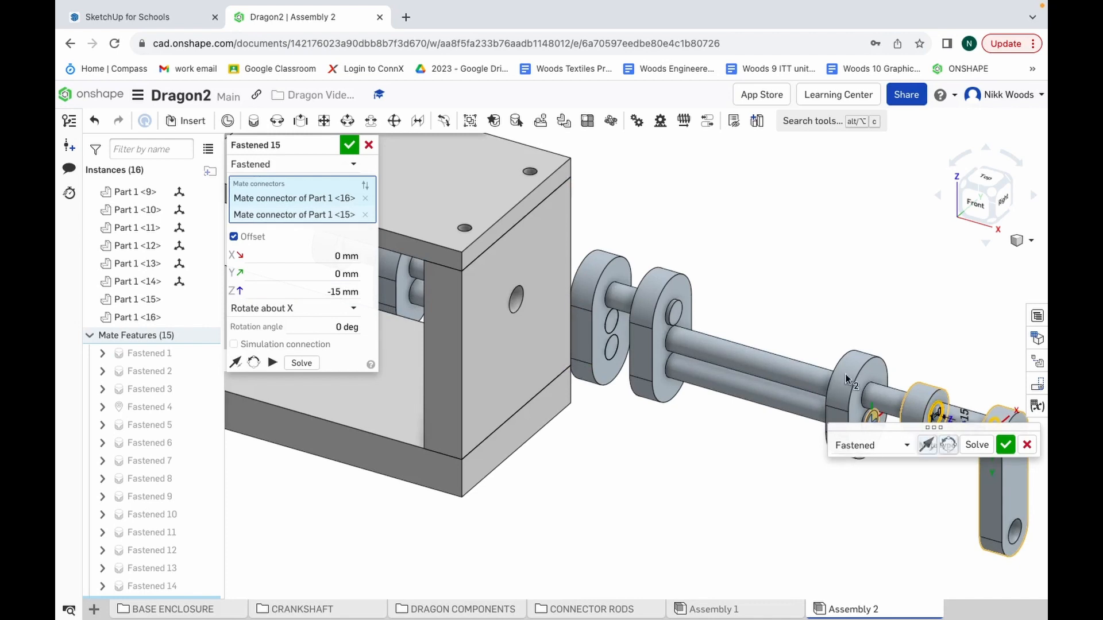
drag(887, 425, 807, 209)
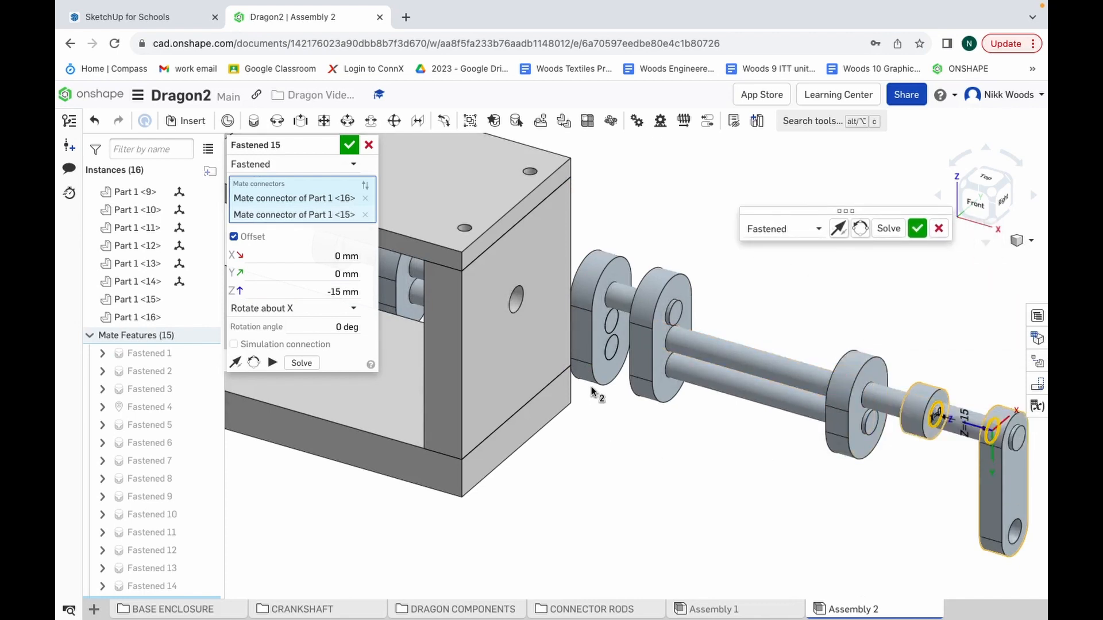
click(349, 146)
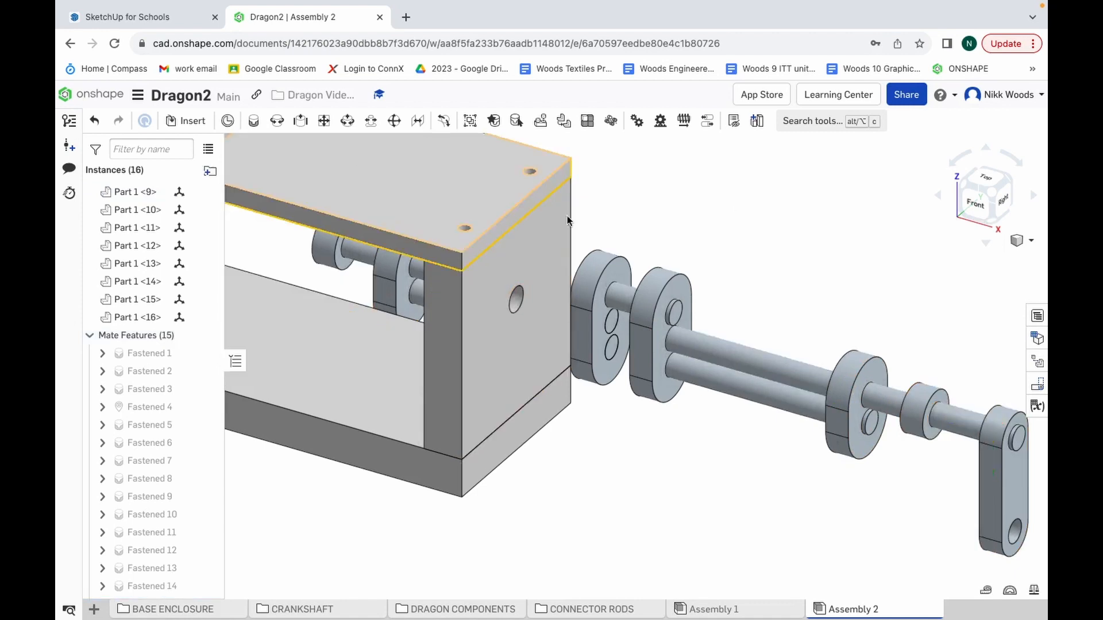
Step: Insert one cranking handle from the document's part studios and place it above the crank handle connector
scroll(903, 324, down, 5)
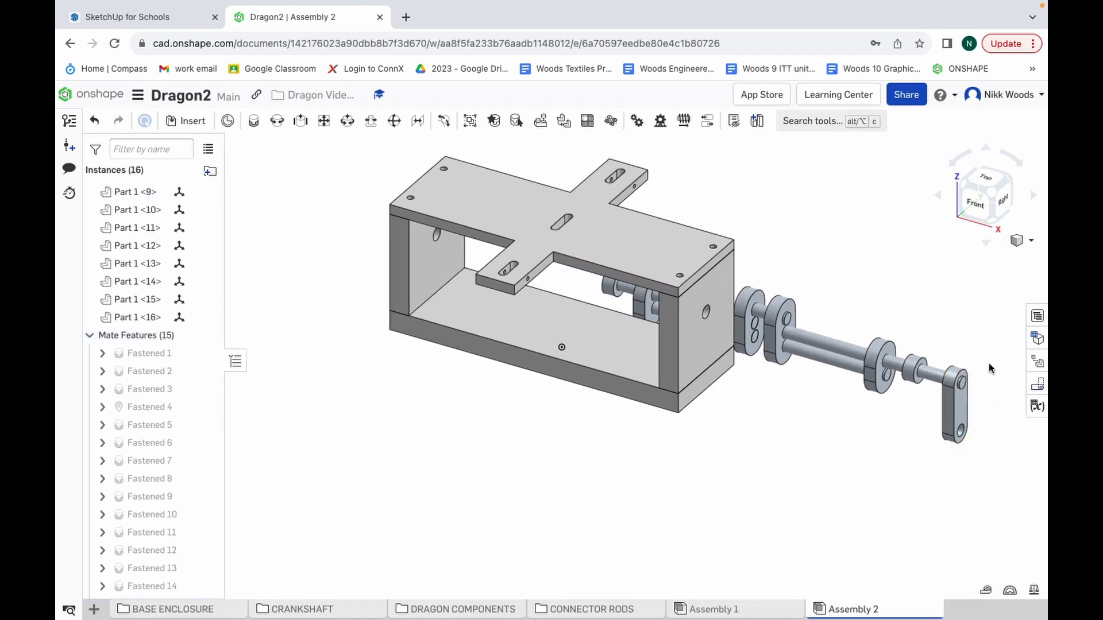
scroll(989, 368, up, 5)
scroll(989, 367, up, 1)
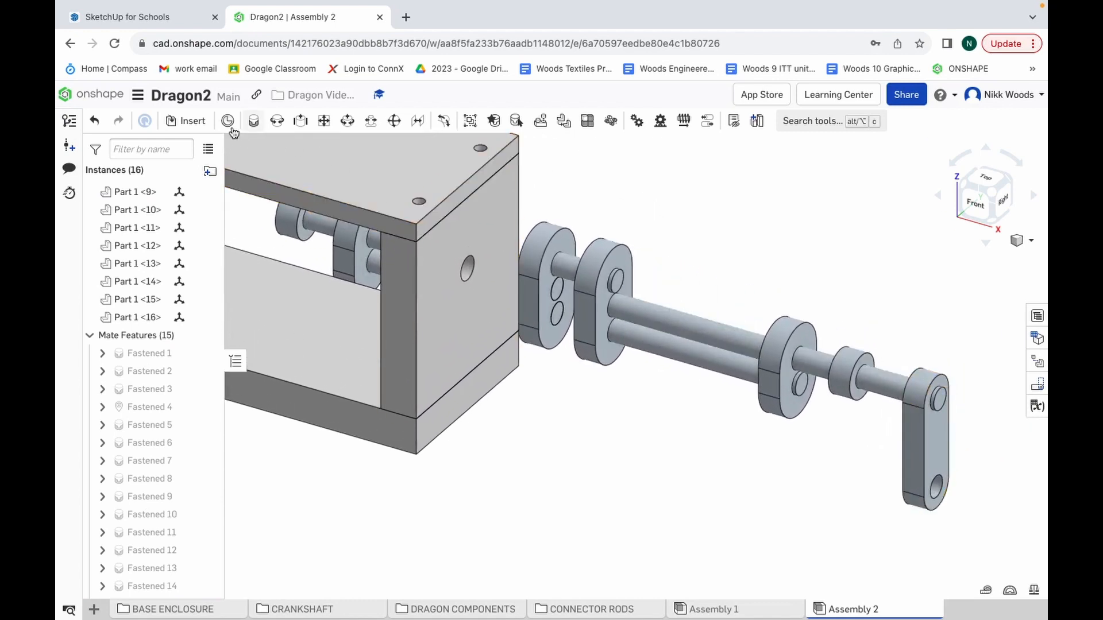
click(202, 121)
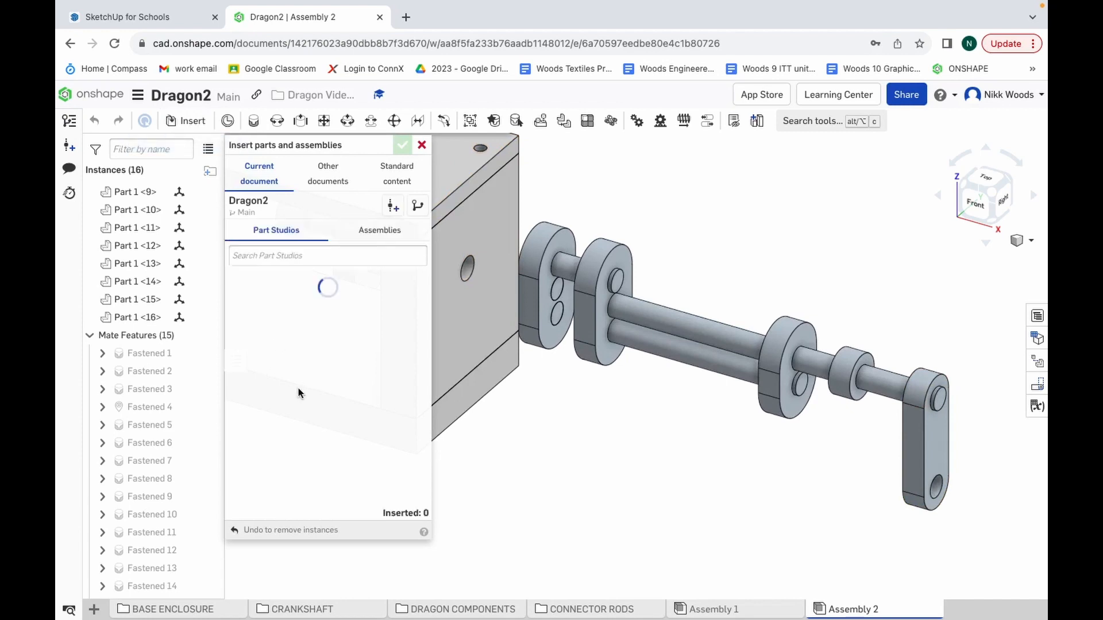
scroll(301, 430, down, 1)
scroll(300, 429, down, 6)
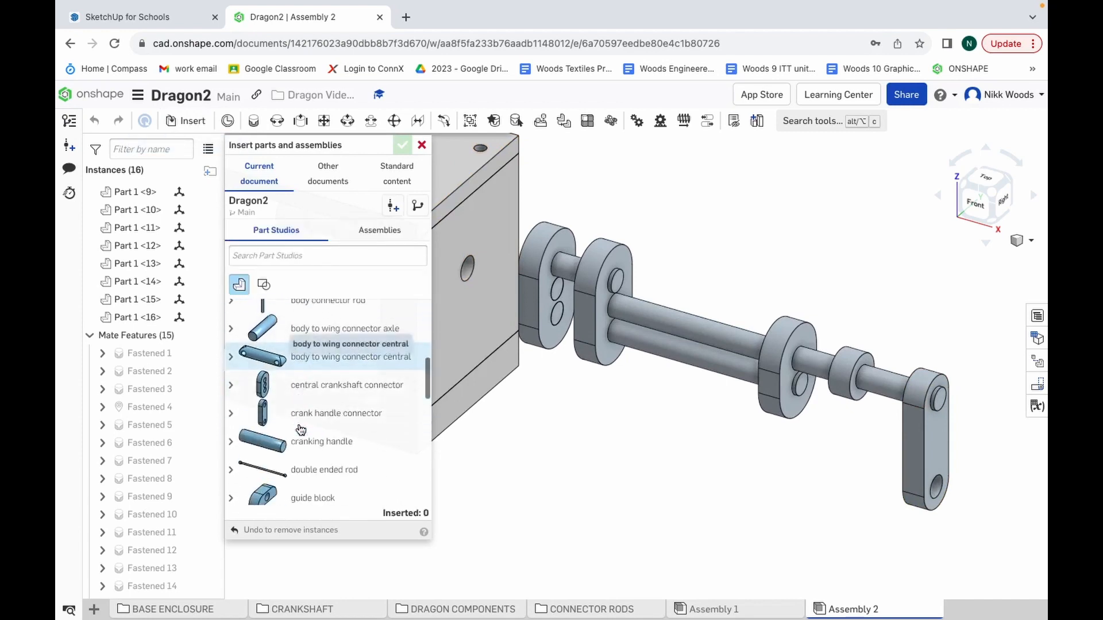
scroll(305, 356, up, 1)
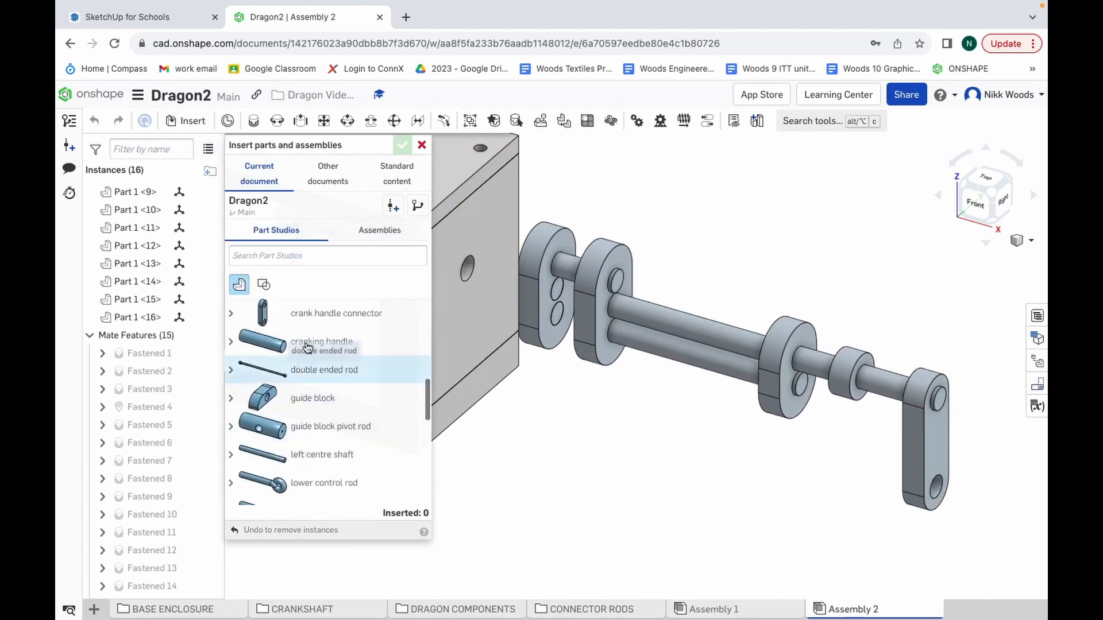
click(299, 339)
click(909, 301)
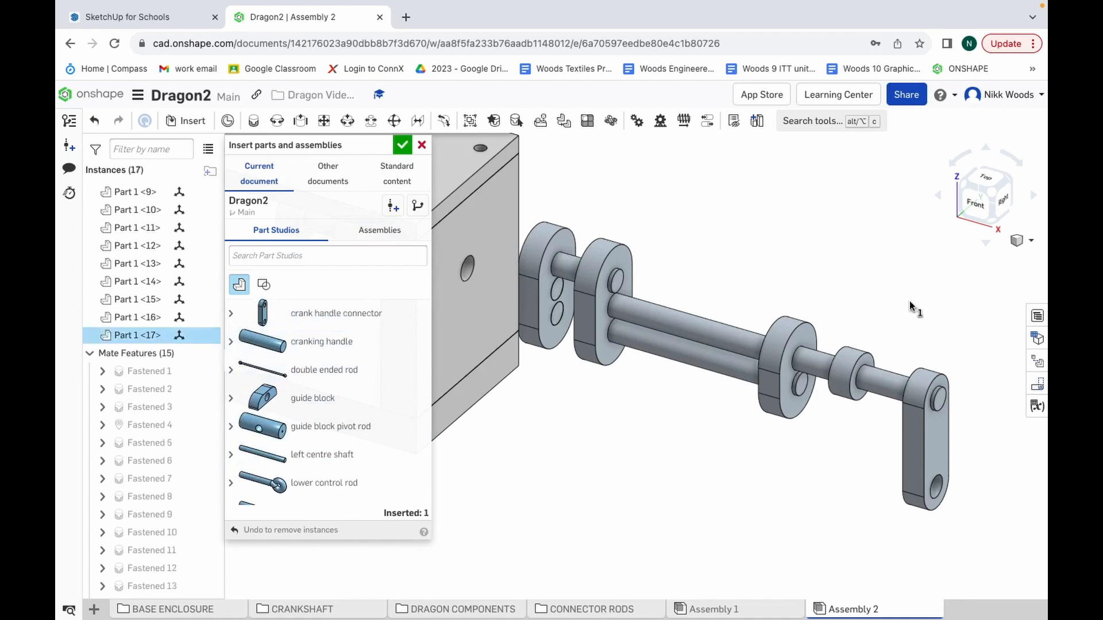
click(915, 285)
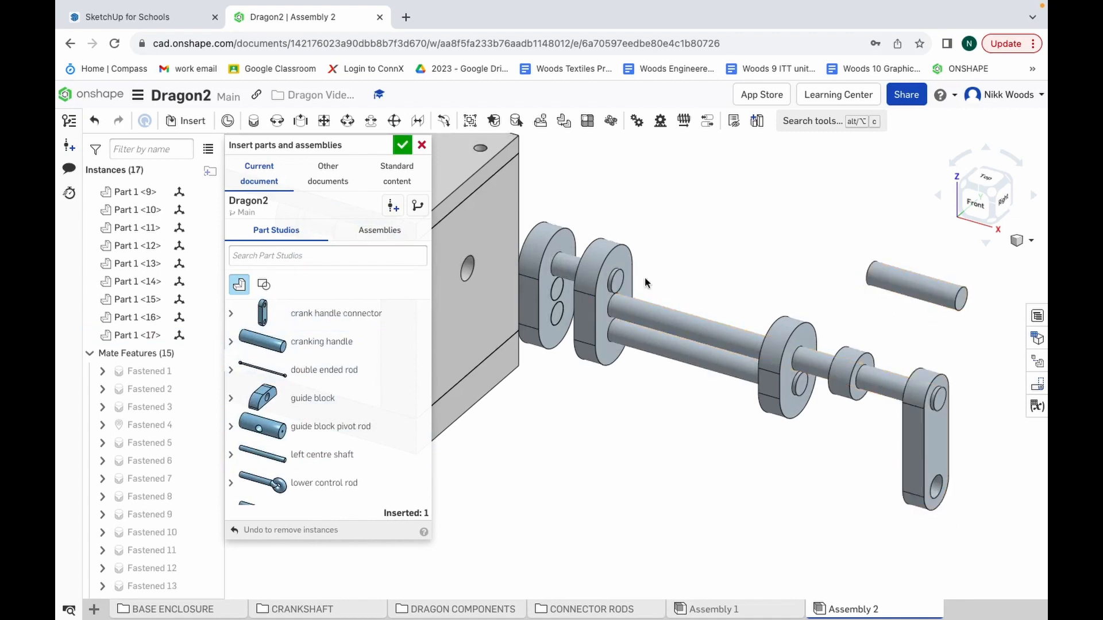
Step: Switch to the Word workbook to check the cranking handle's position on the crankshaft drawing, and return to the Onshape assembly in Chrome
key(ctrl+Up)
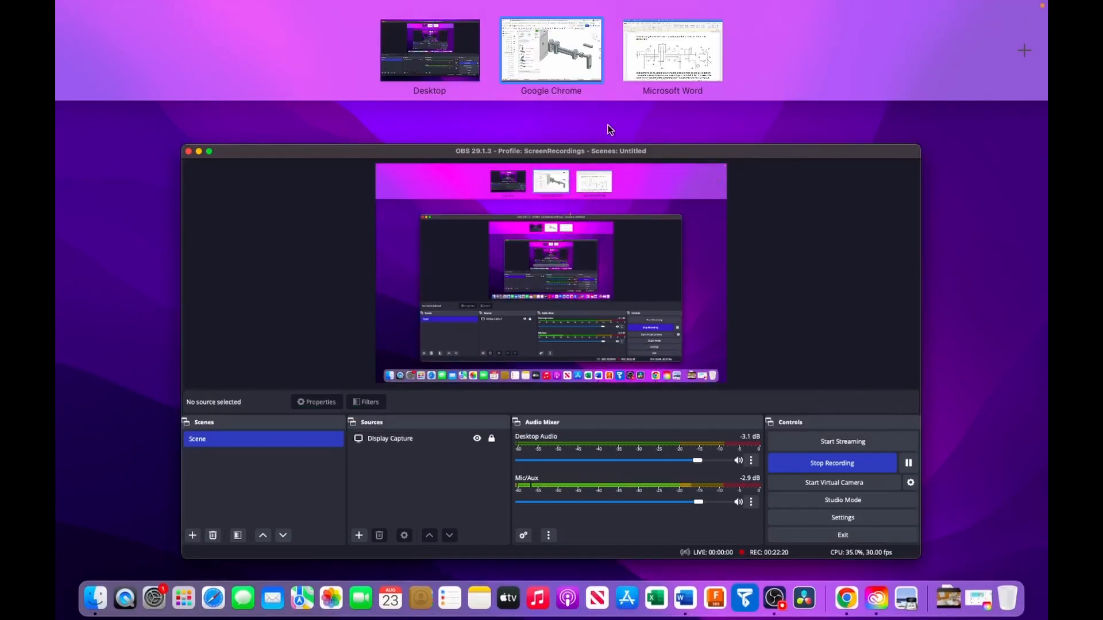
click(658, 50)
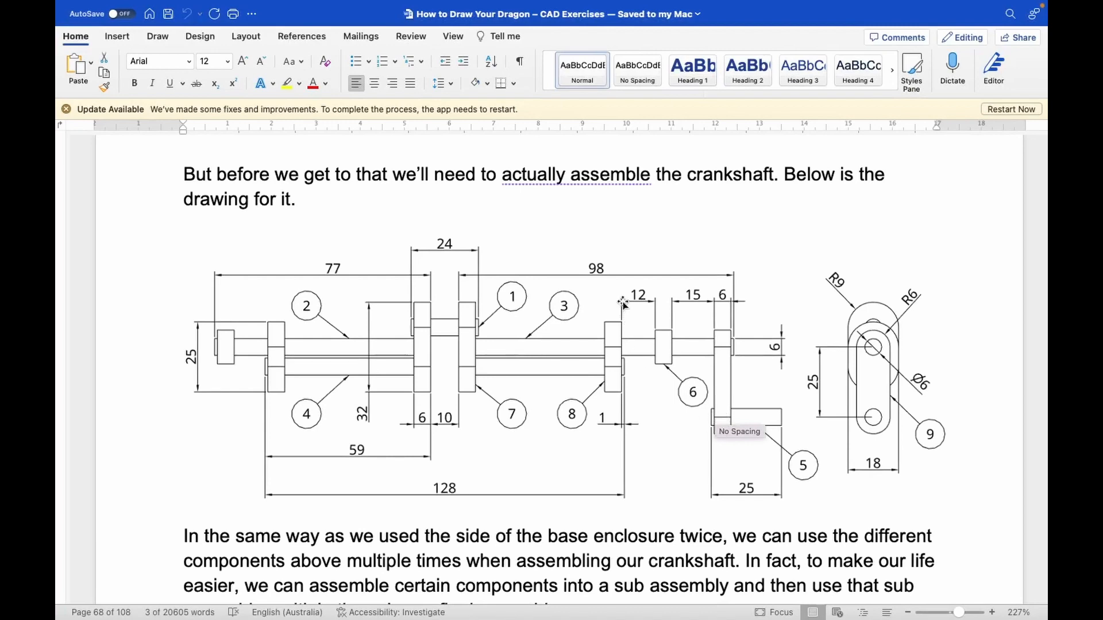
key(ctrl+Up)
click(555, 52)
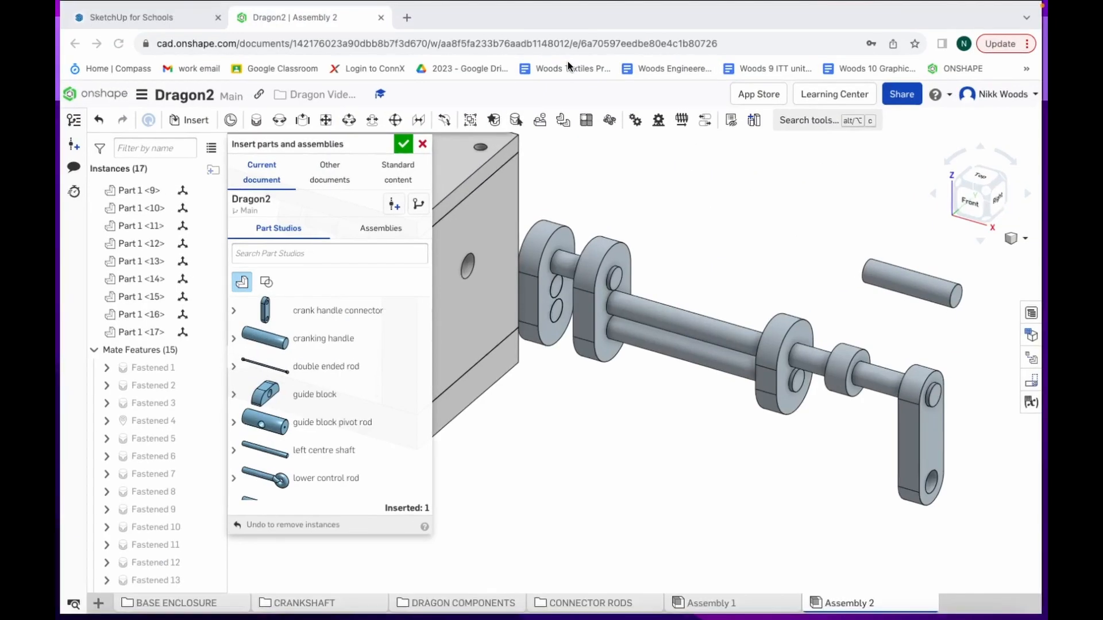
click(939, 199)
click(1034, 198)
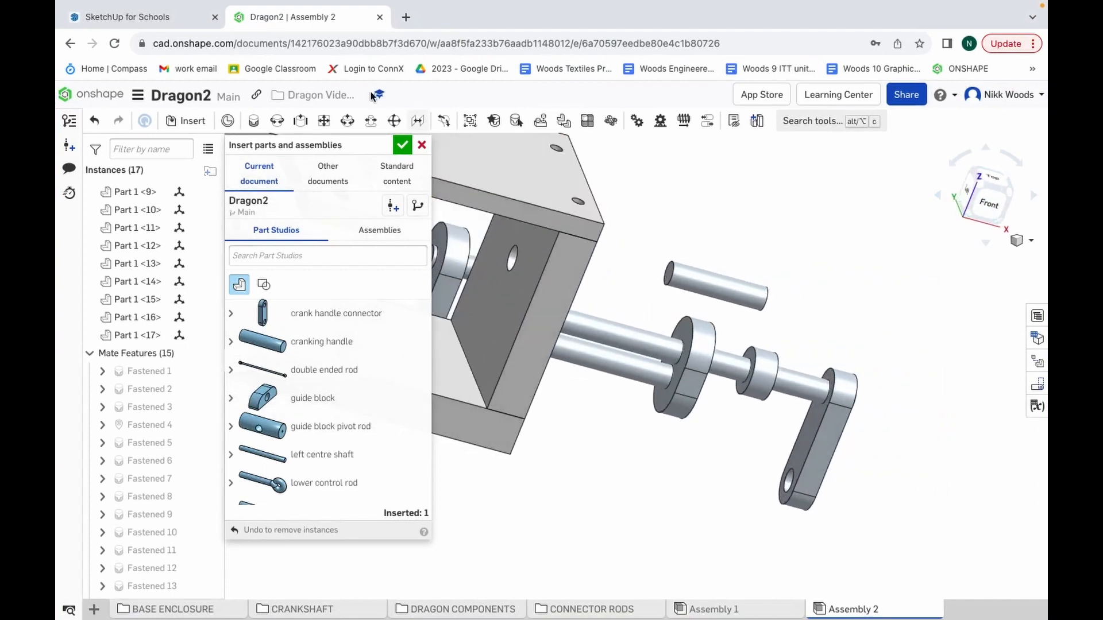
Step: Apply a Fastened mate between the cranking handle's inner end and the crank handle connector's lower hole, with a 1 mm Z offset
click(402, 145)
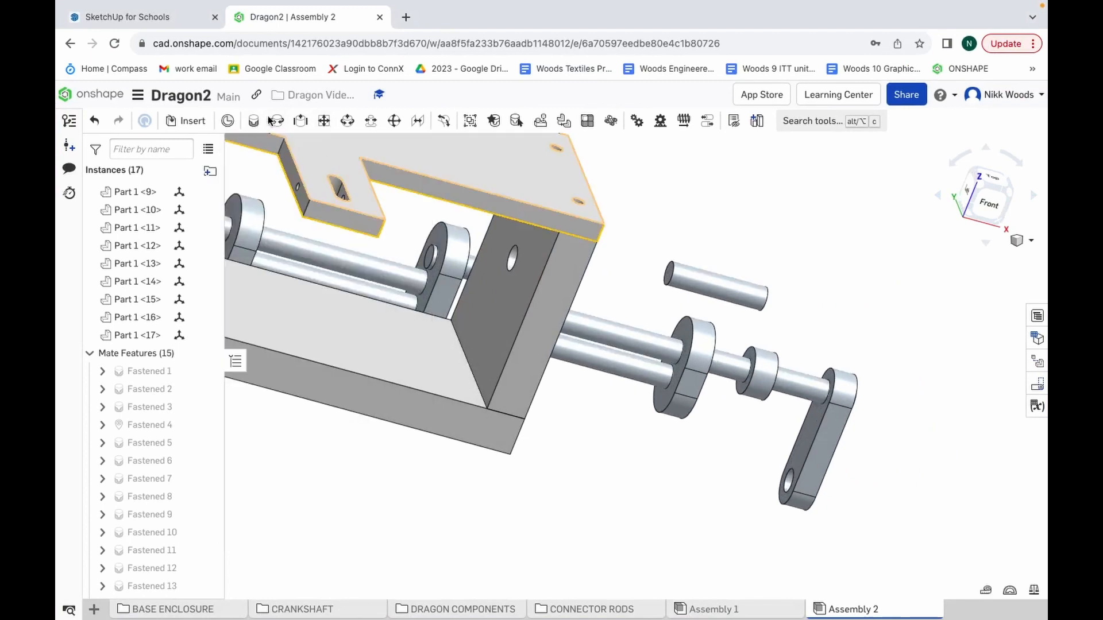
click(253, 122)
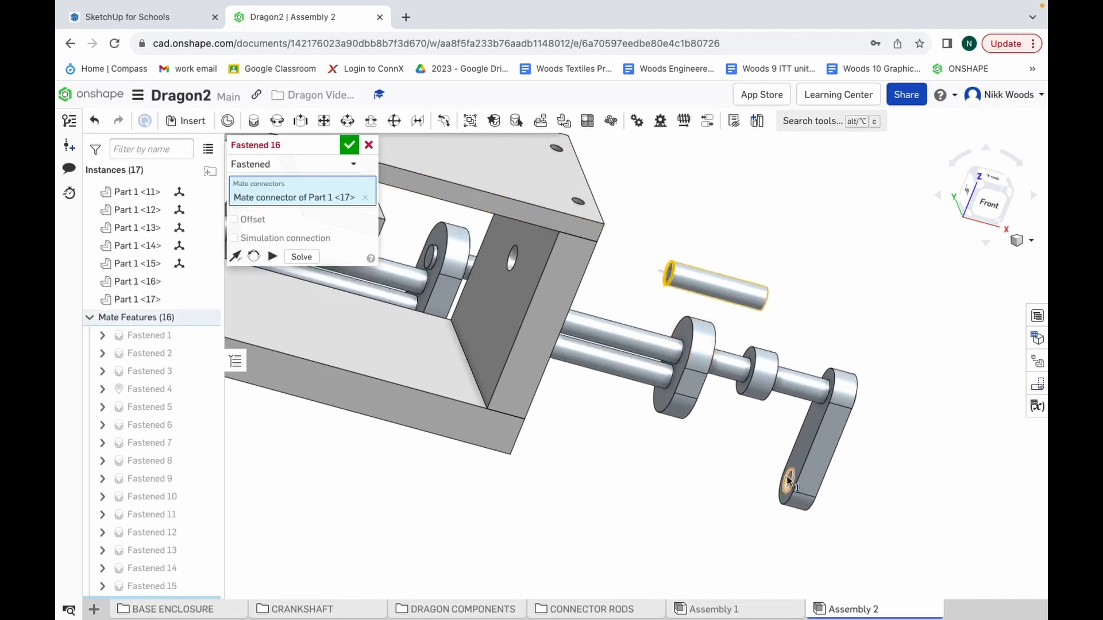
click(792, 472)
click(234, 237)
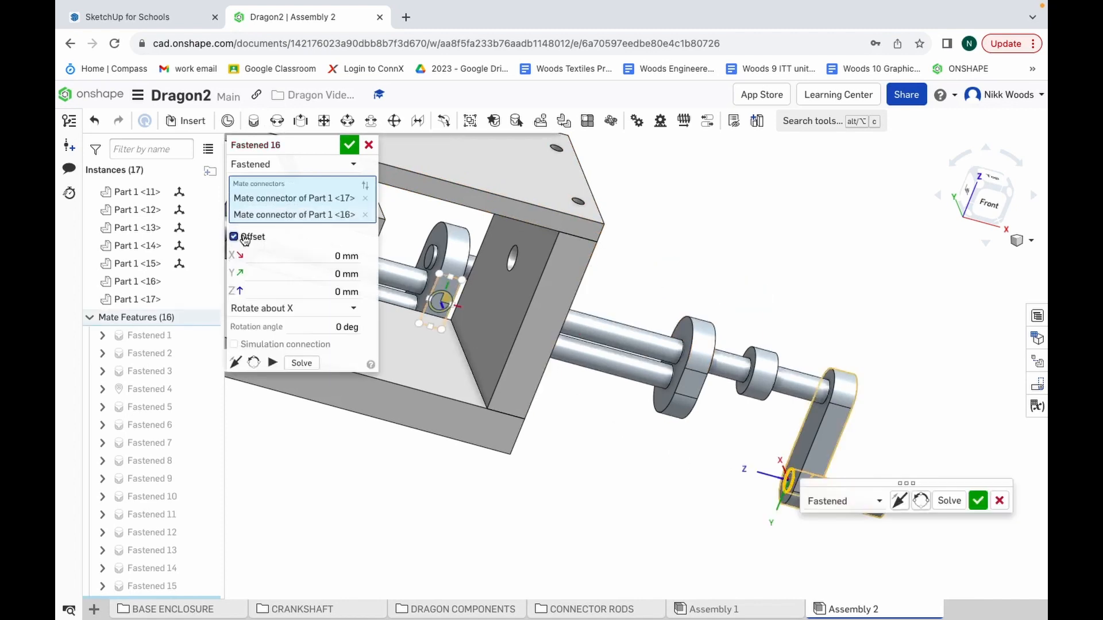
click(342, 293)
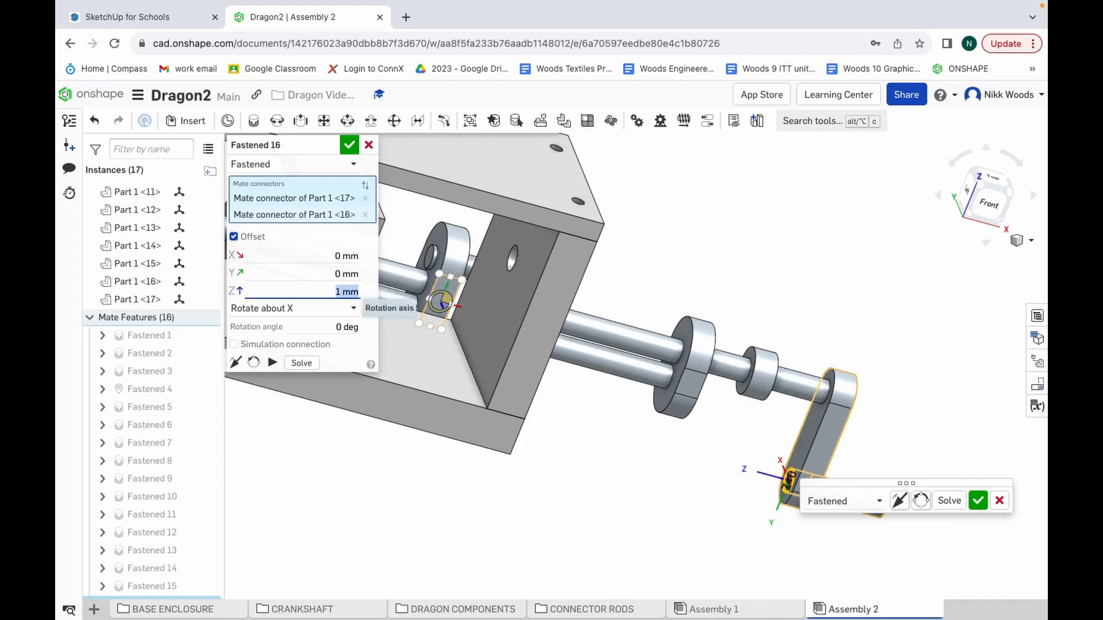
click(349, 145)
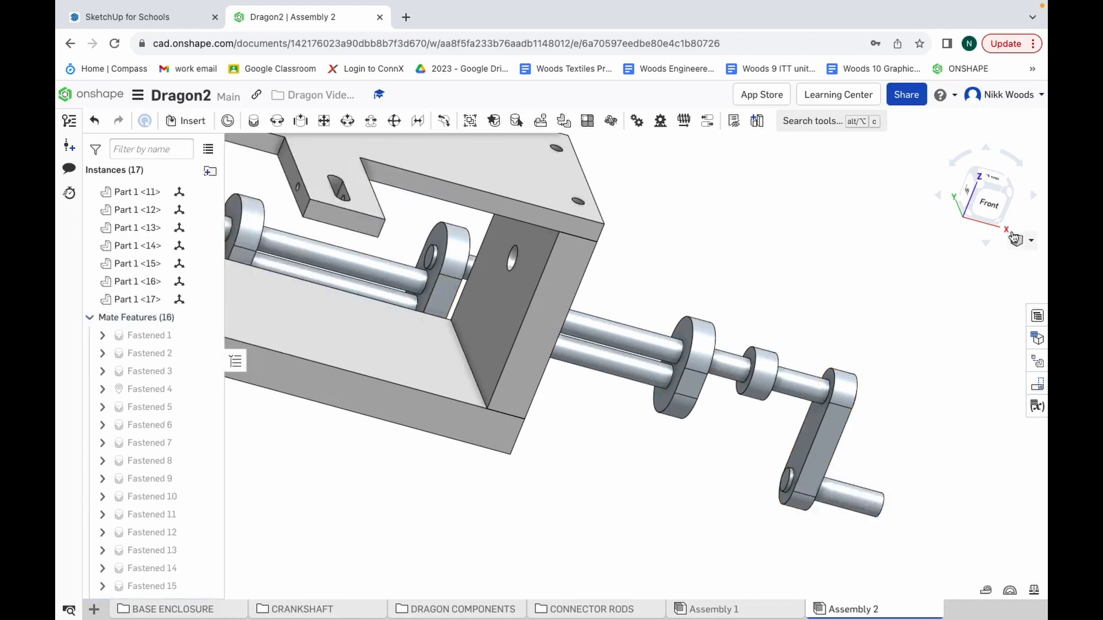
Step: Show the whole assembly in trimetric view, and switch to the Word workbook to read the instructions following the crankshaft drawing
click(1030, 246)
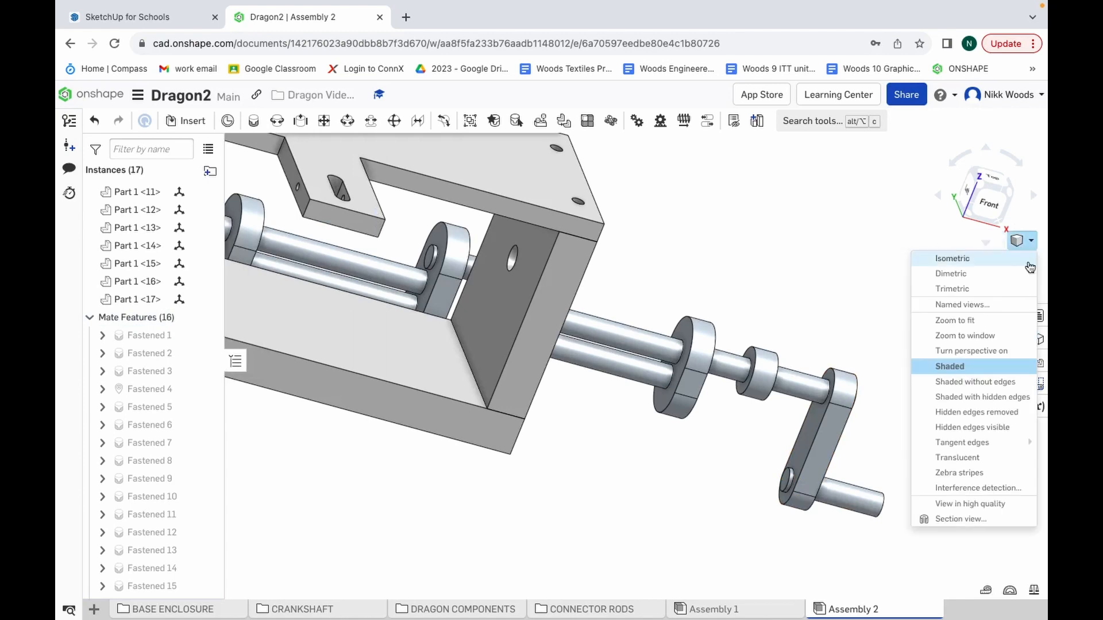
click(964, 291)
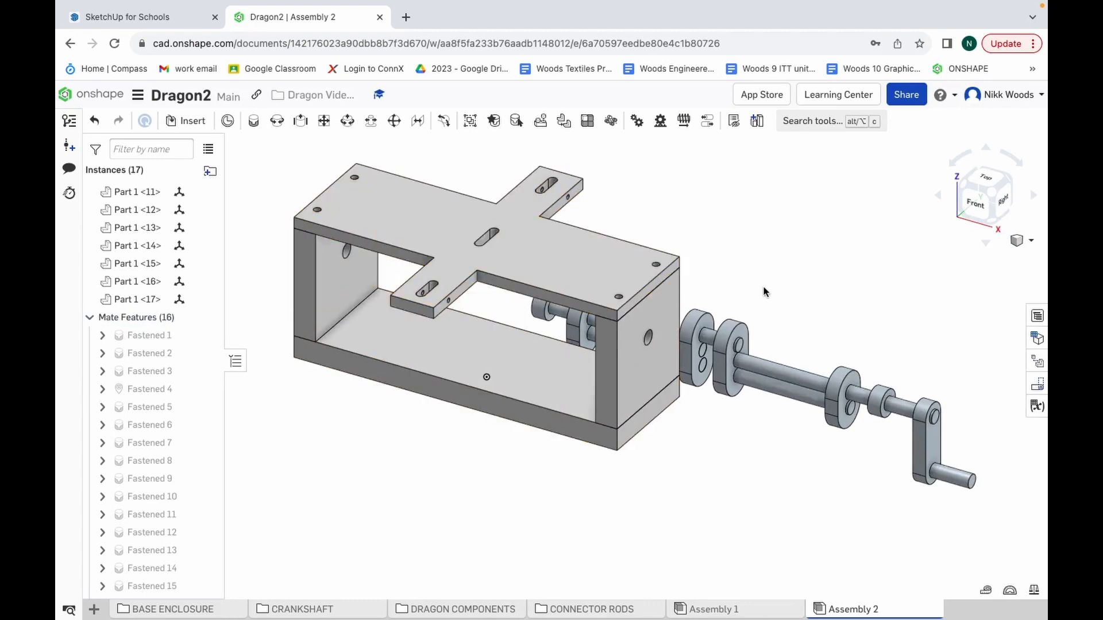
key(ctrl+Up)
click(681, 33)
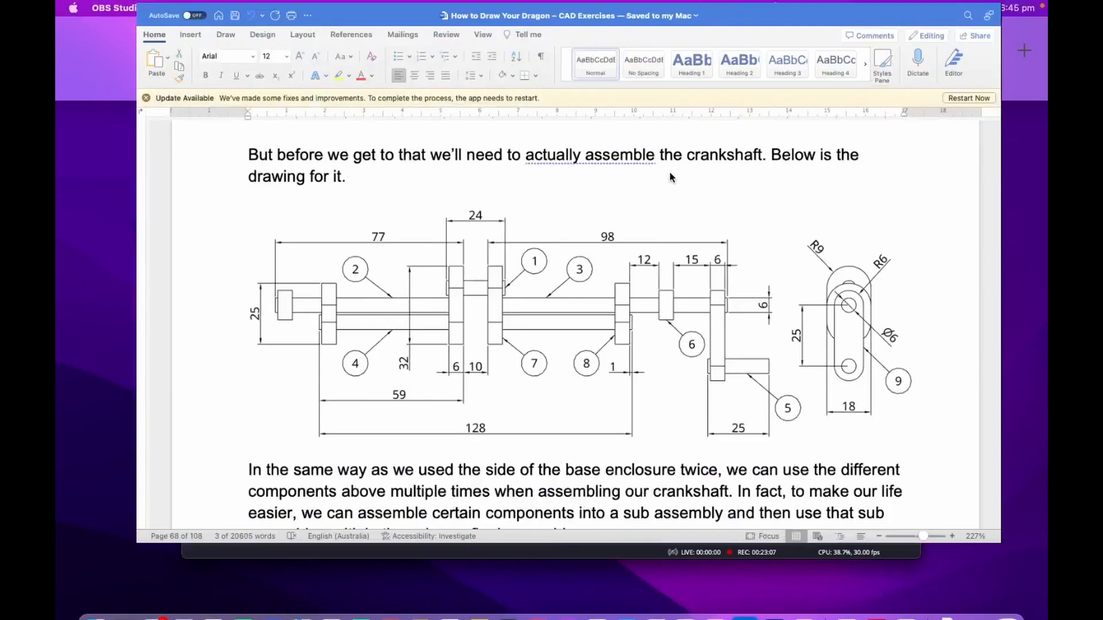
scroll(626, 447, down, 20)
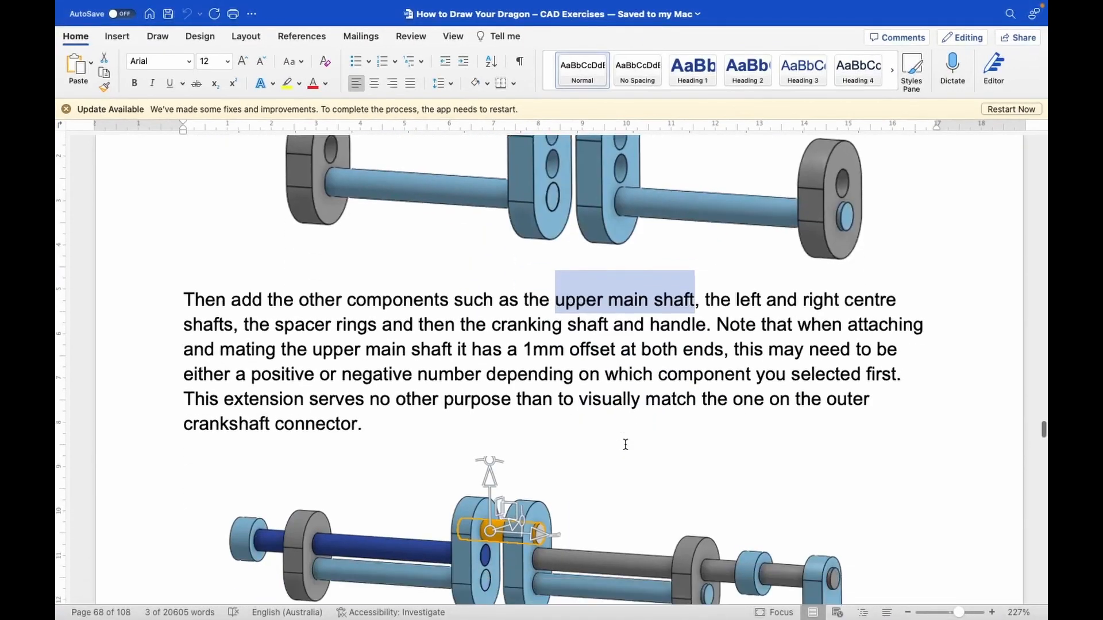
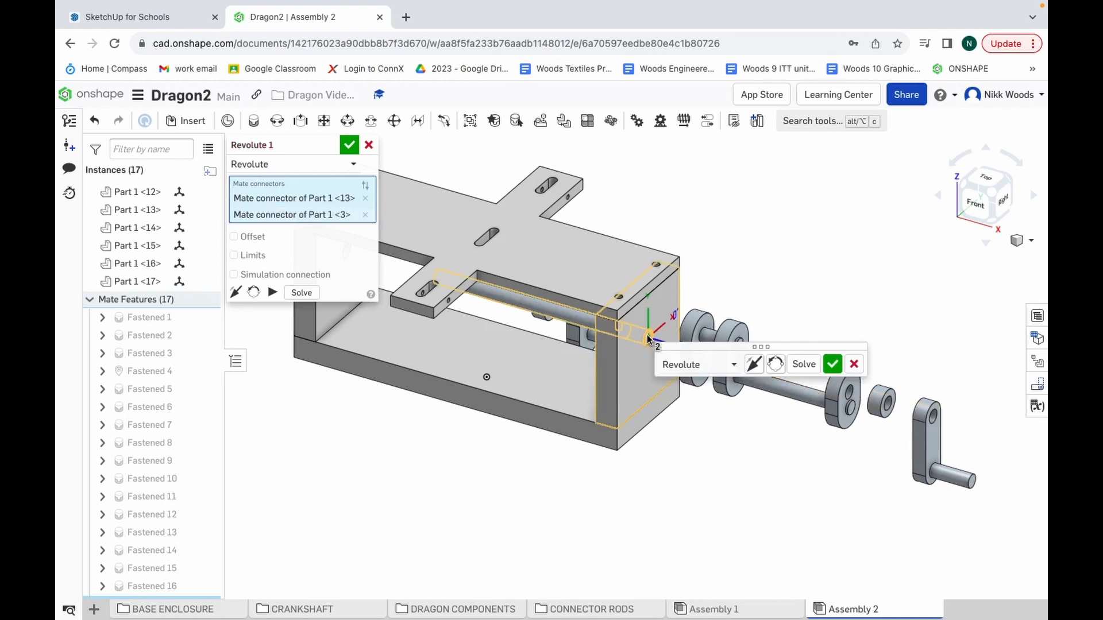
Step: Offset the Revolute mate between the right centre shaft's end and the enclosure side's outer hole by 28 mm in Z and accept it
click(235, 238)
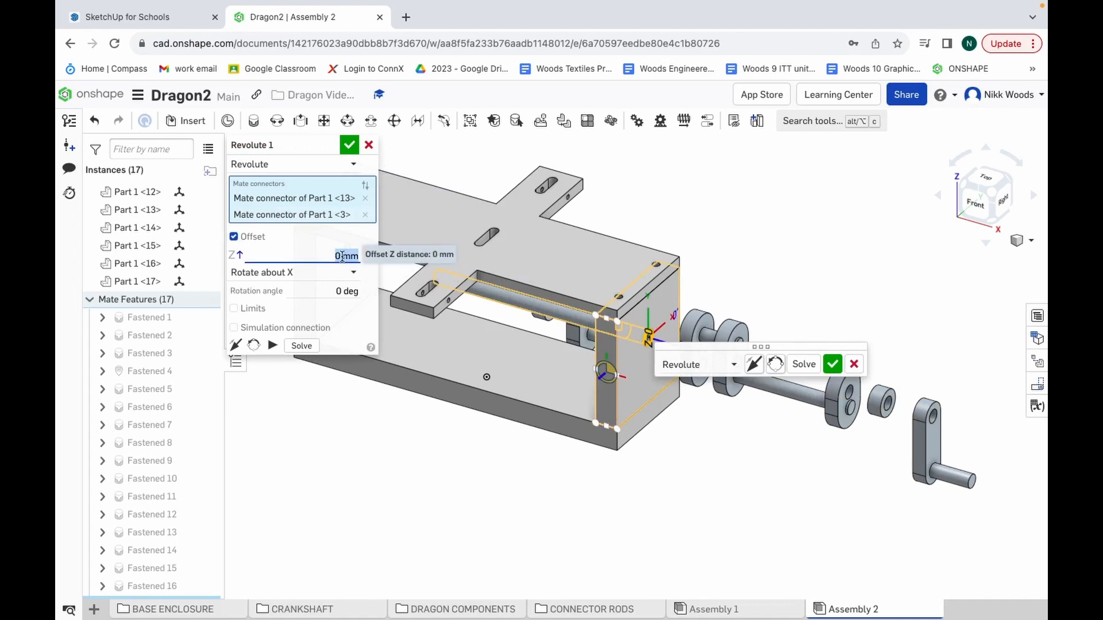
click(340, 256)
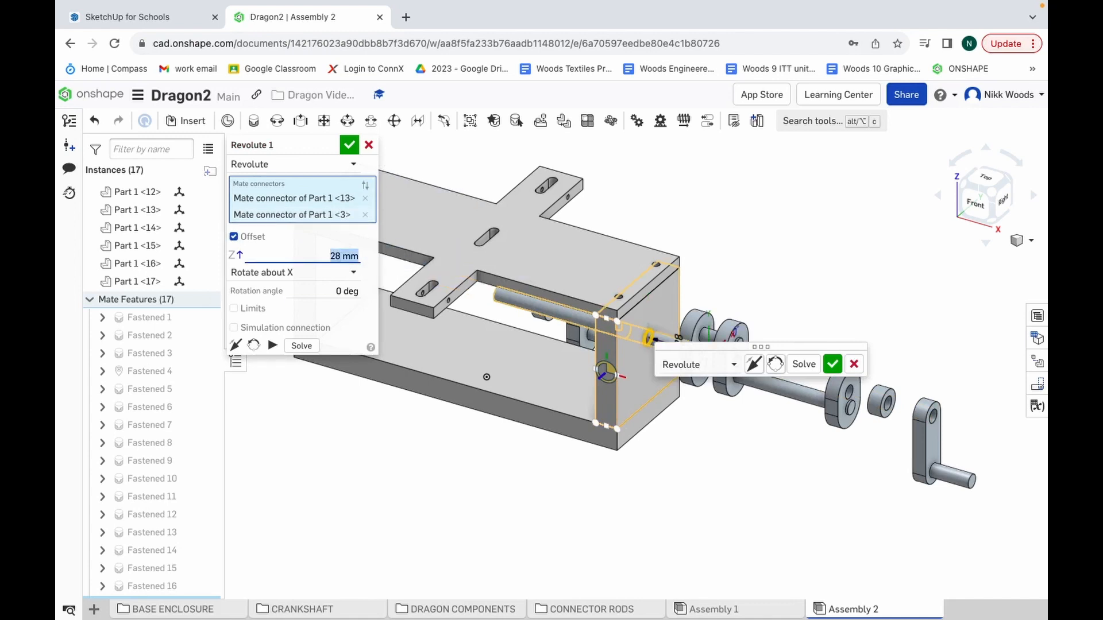
click(349, 146)
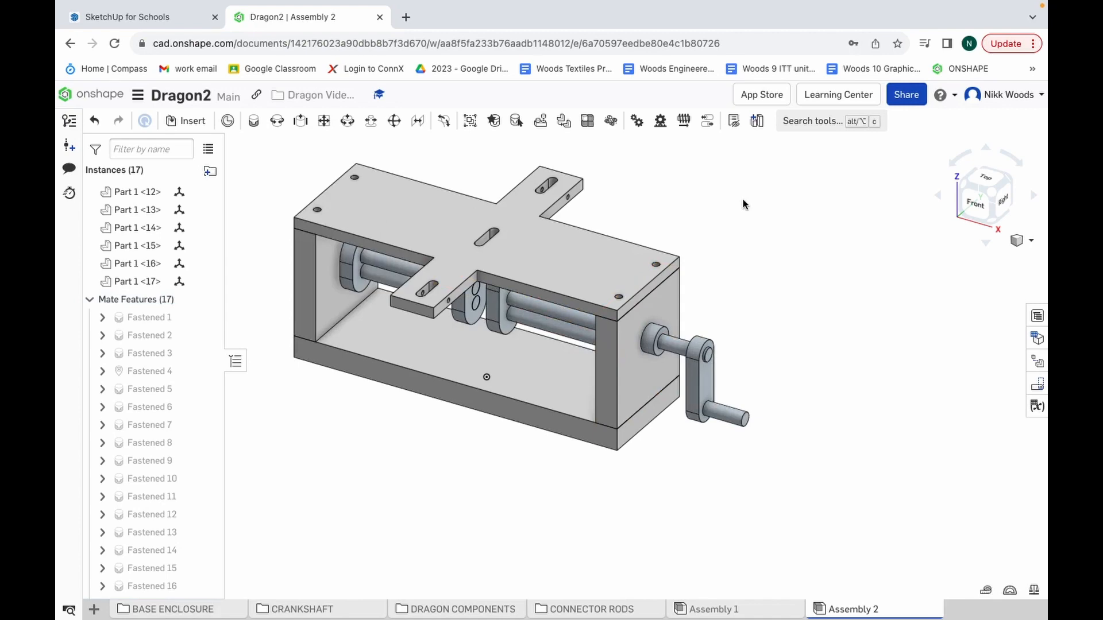
Step: Switch to the Word workbook and read the revolute mate instructions from the 28 mm offset to the picture of the completed base
key(ctrl+Up)
click(670, 64)
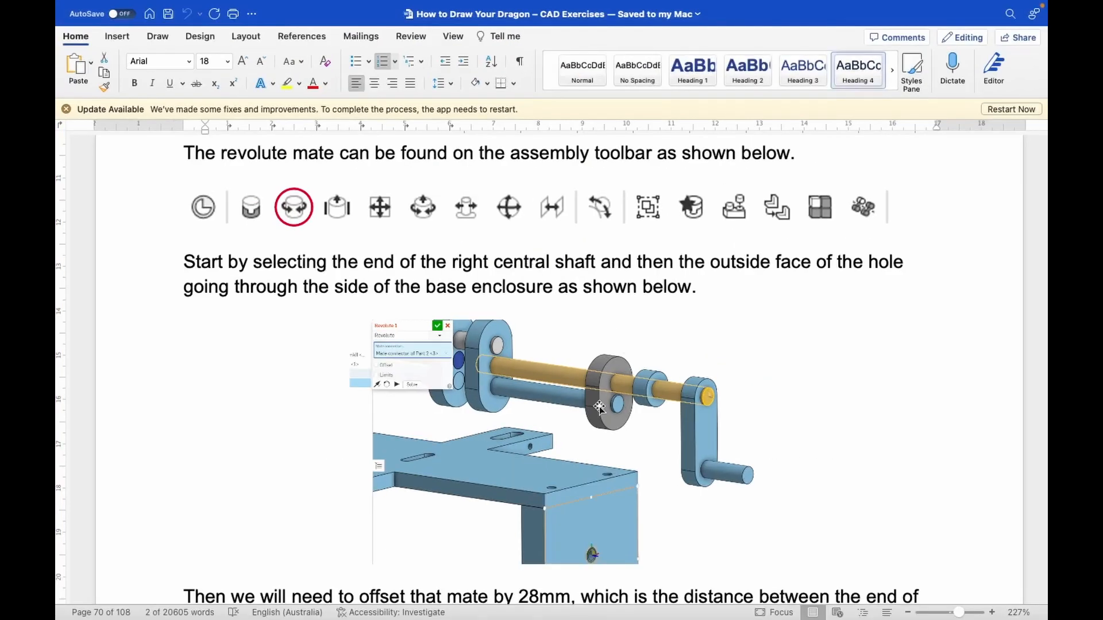
scroll(599, 406, down, 5)
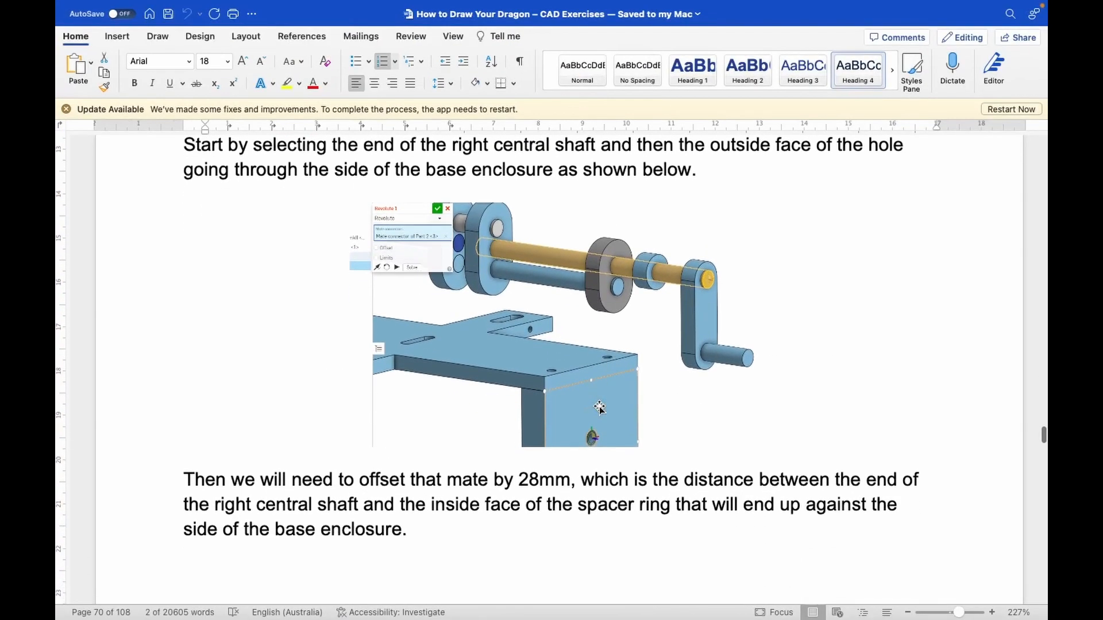
scroll(599, 407, down, 5)
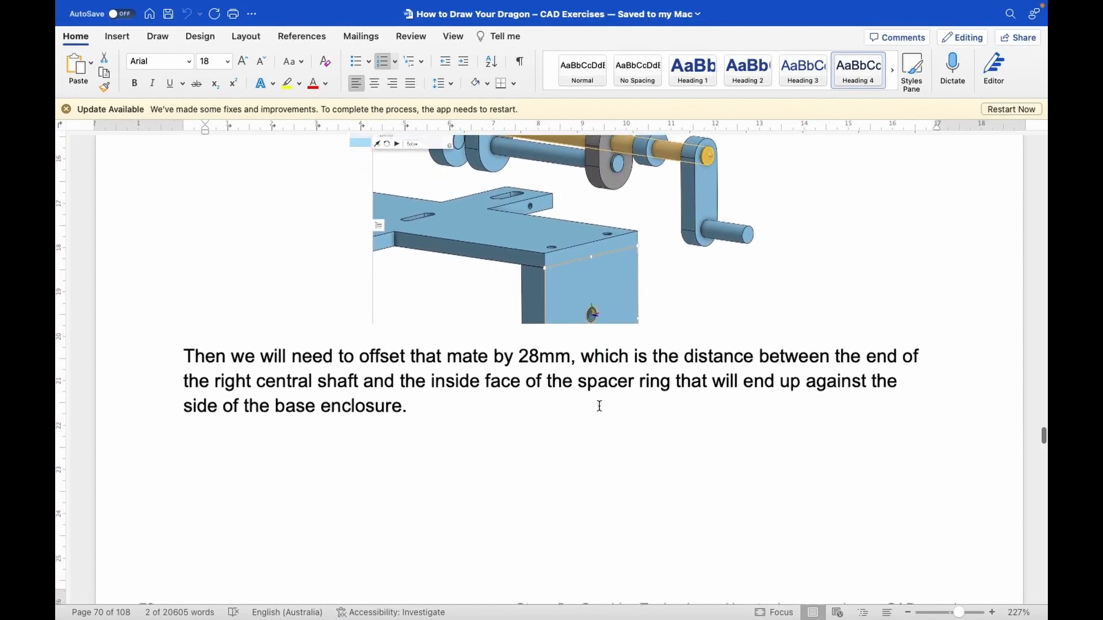
scroll(599, 406, down, 4)
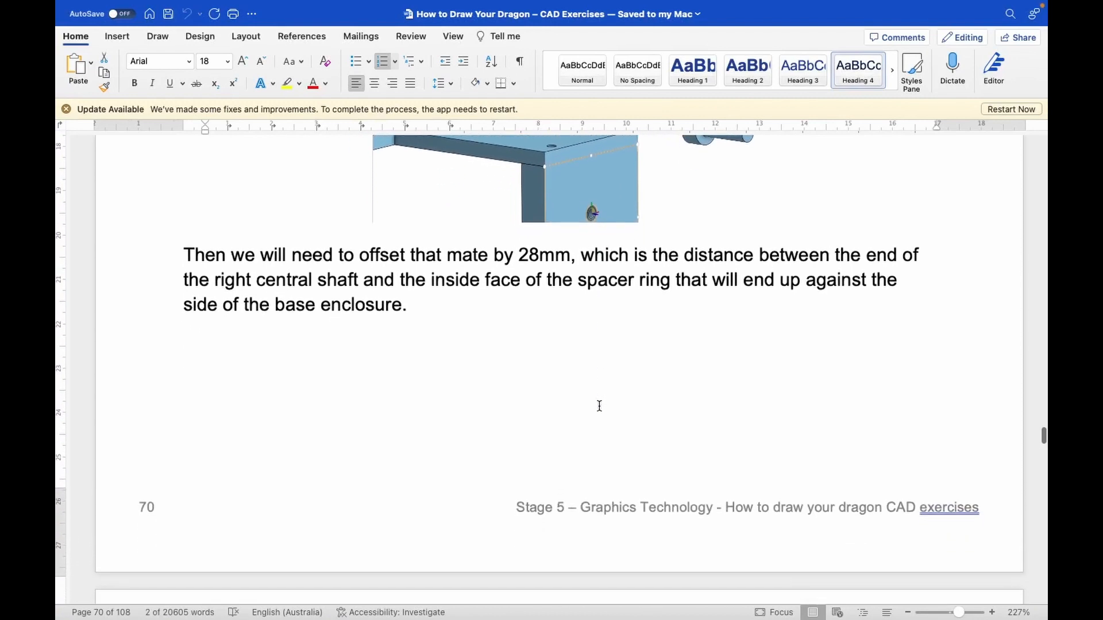
scroll(599, 406, down, 12)
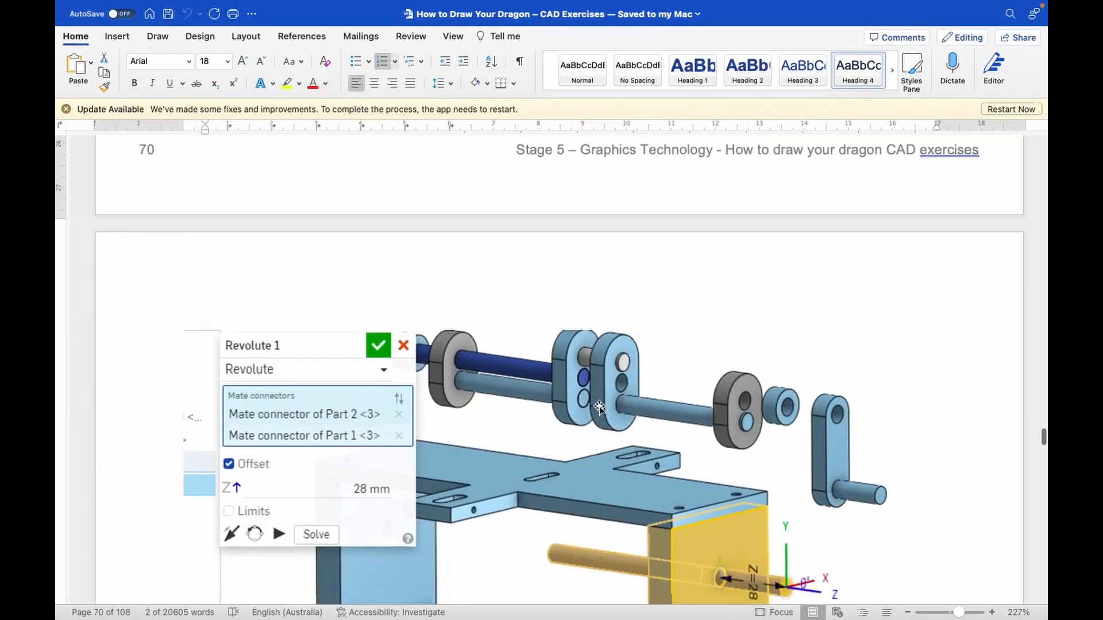
scroll(599, 406, down, 7)
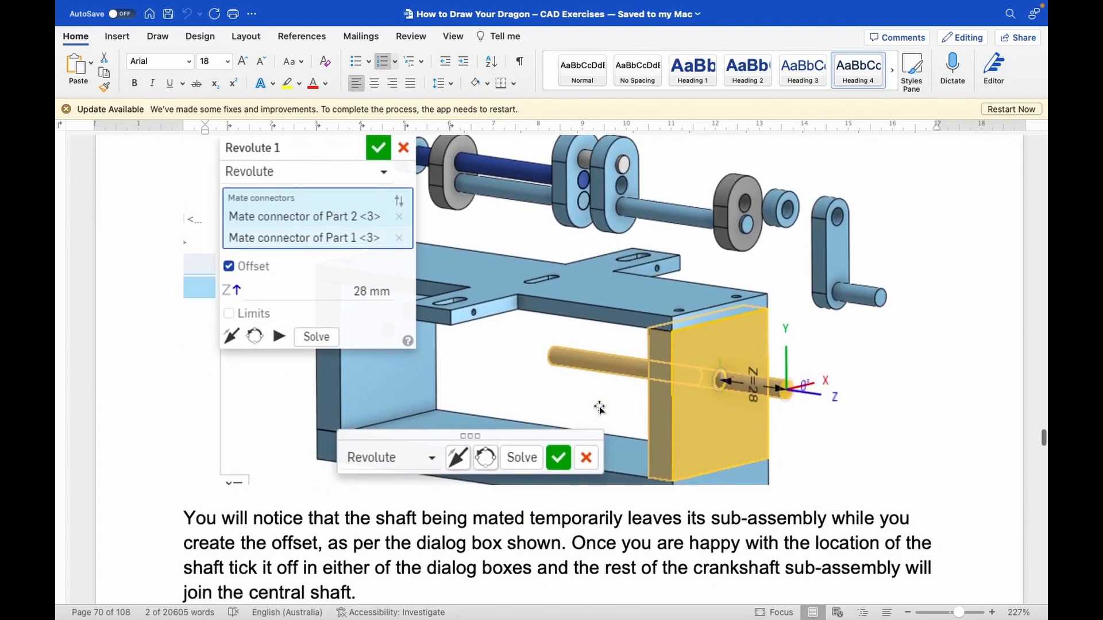
scroll(600, 407, down, 5)
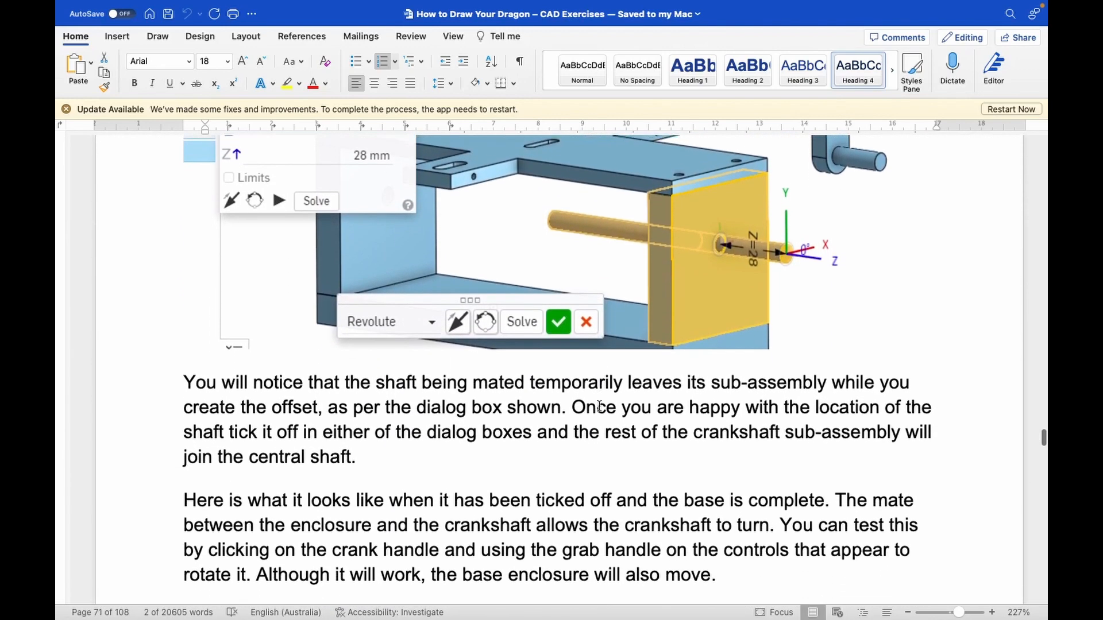
scroll(599, 407, down, 8)
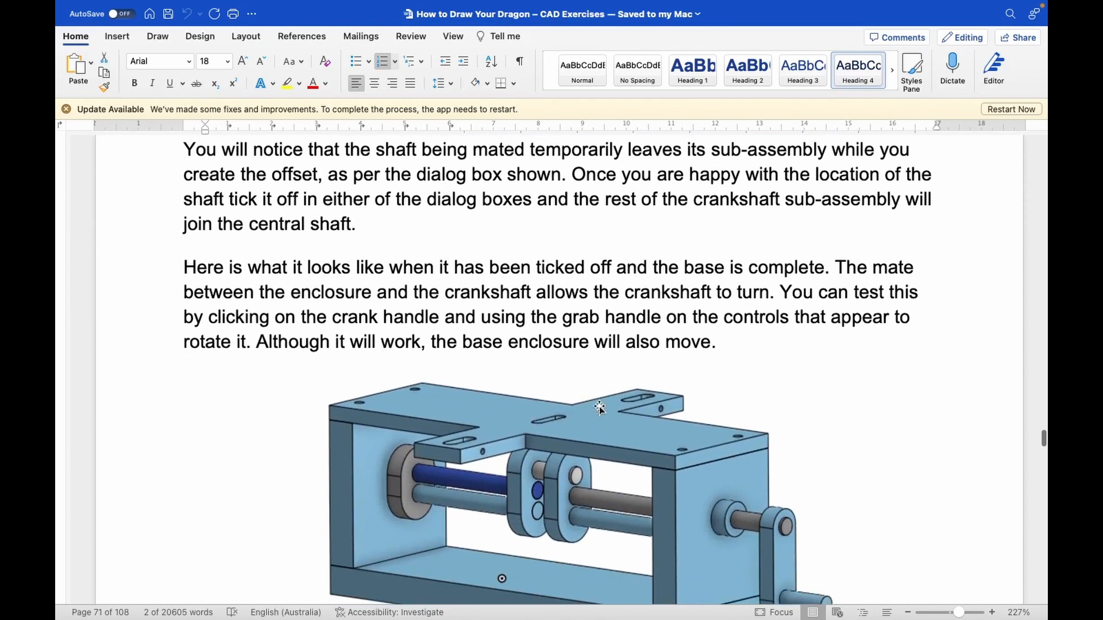
scroll(599, 407, down, 4)
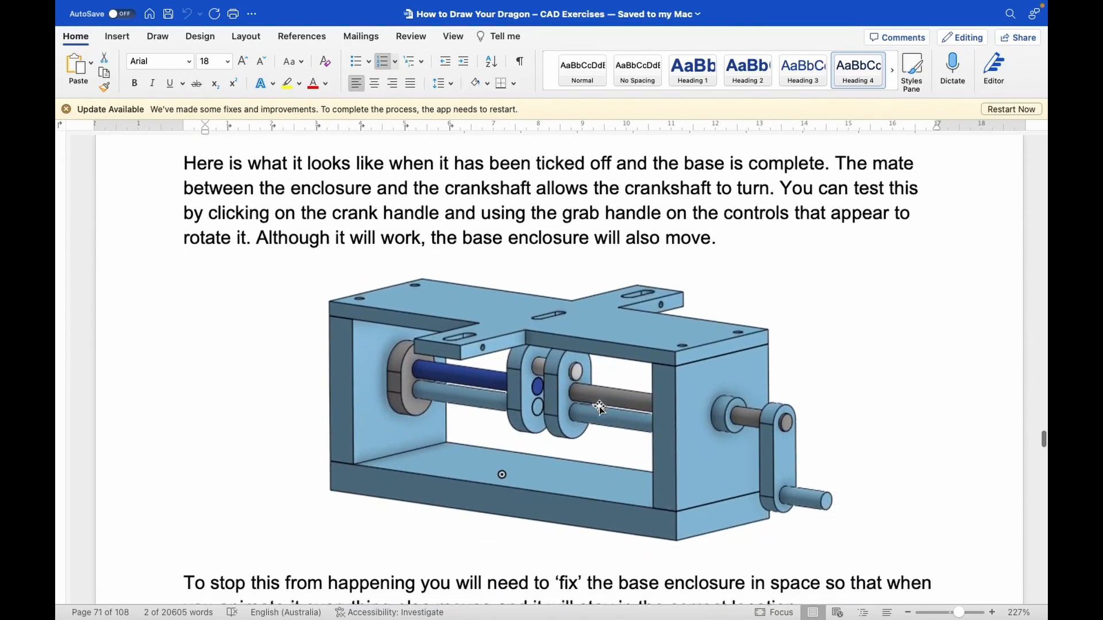
Step: Highlight the workbook paragraph on testing the crankshaft's rotation, check the note on fixing the enclosure, and return to the Onshape assembly in Chrome
scroll(599, 406, down, 2)
scroll(599, 407, up, 2)
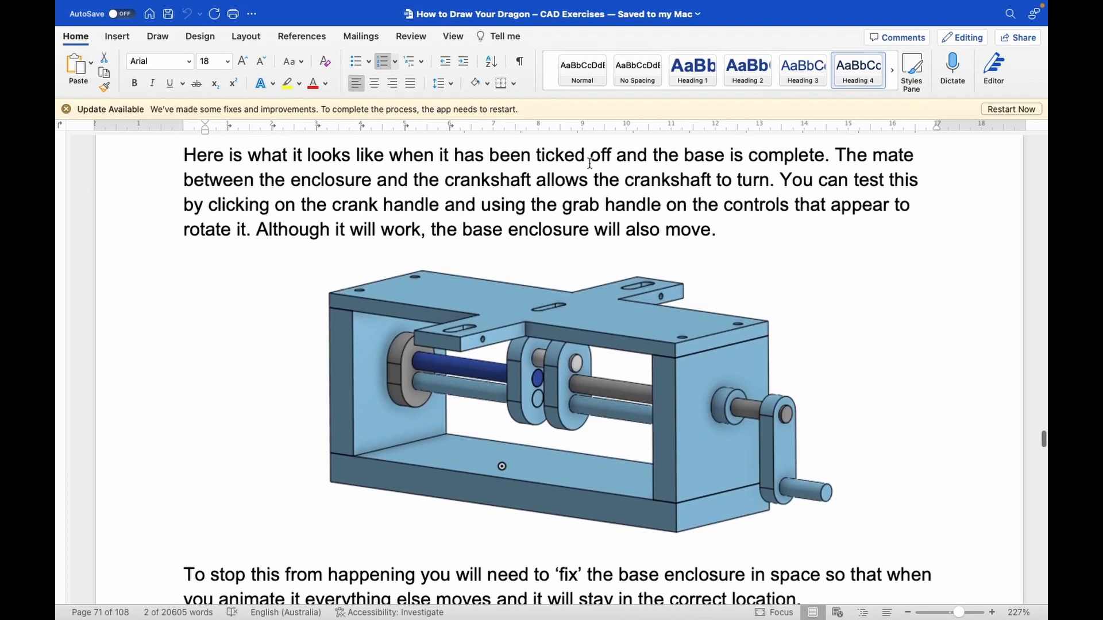
drag(541, 156, 713, 236)
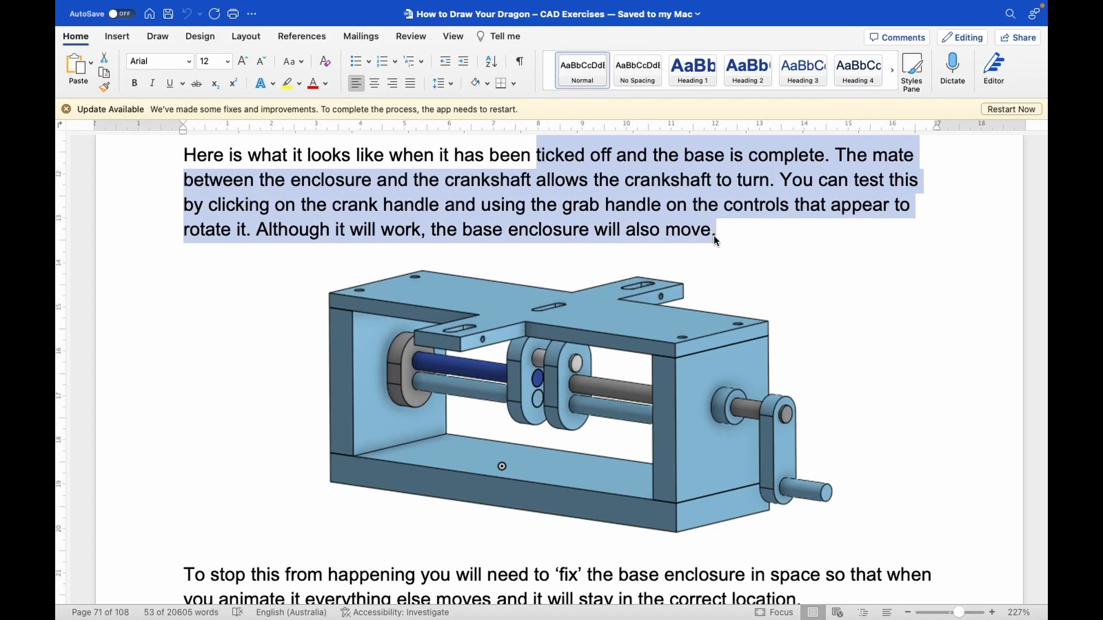
scroll(714, 235, down, 3)
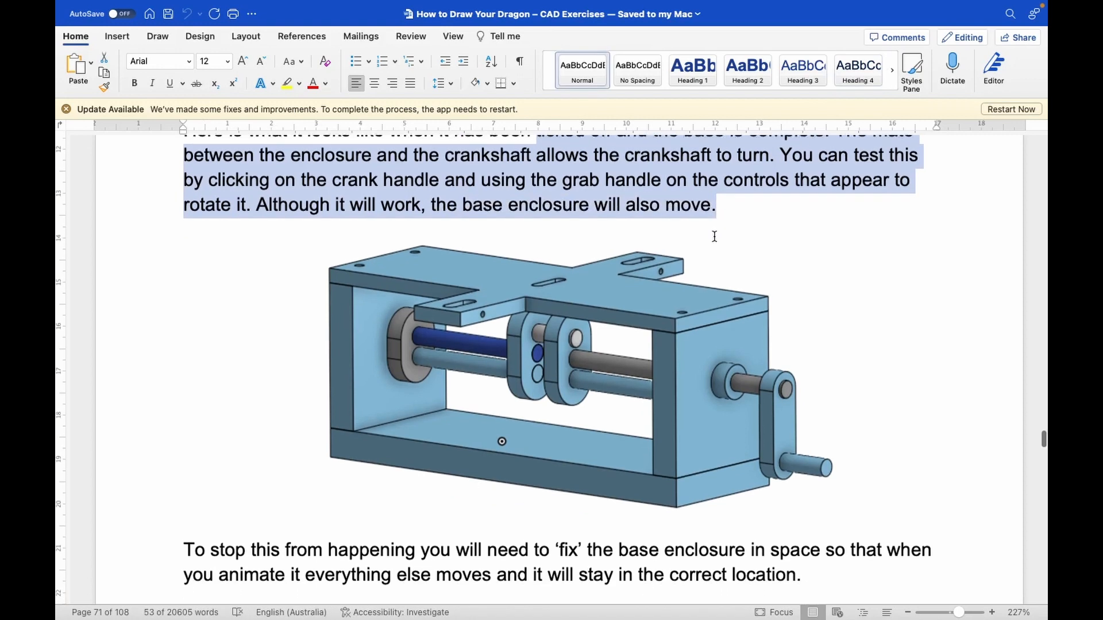
scroll(715, 237, up, 1)
scroll(715, 238, up, 2)
key(ctrl+Up)
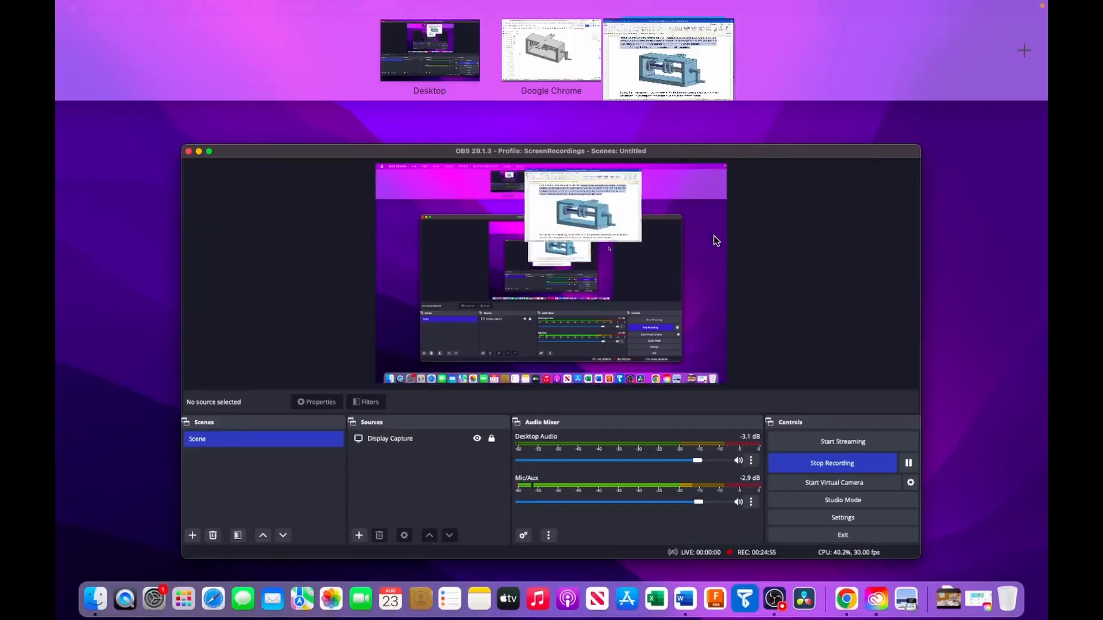
click(553, 64)
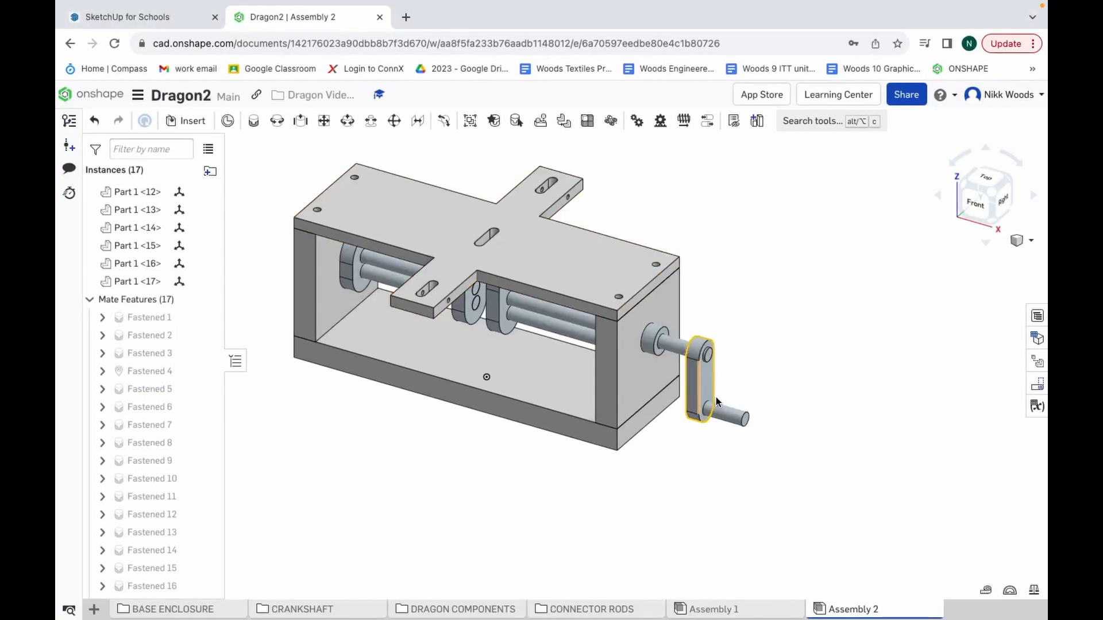
Step: Test the revolute mate by rotating the cranking handle about the crankshaft's axis through 350 degrees
click(735, 417)
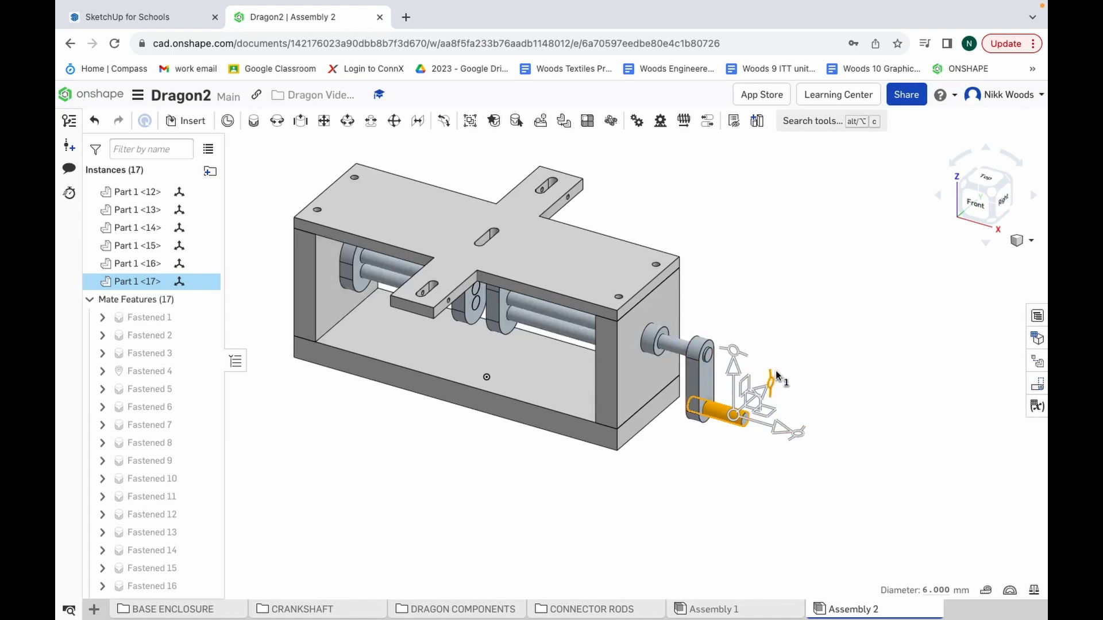
drag(772, 388, 485, 382)
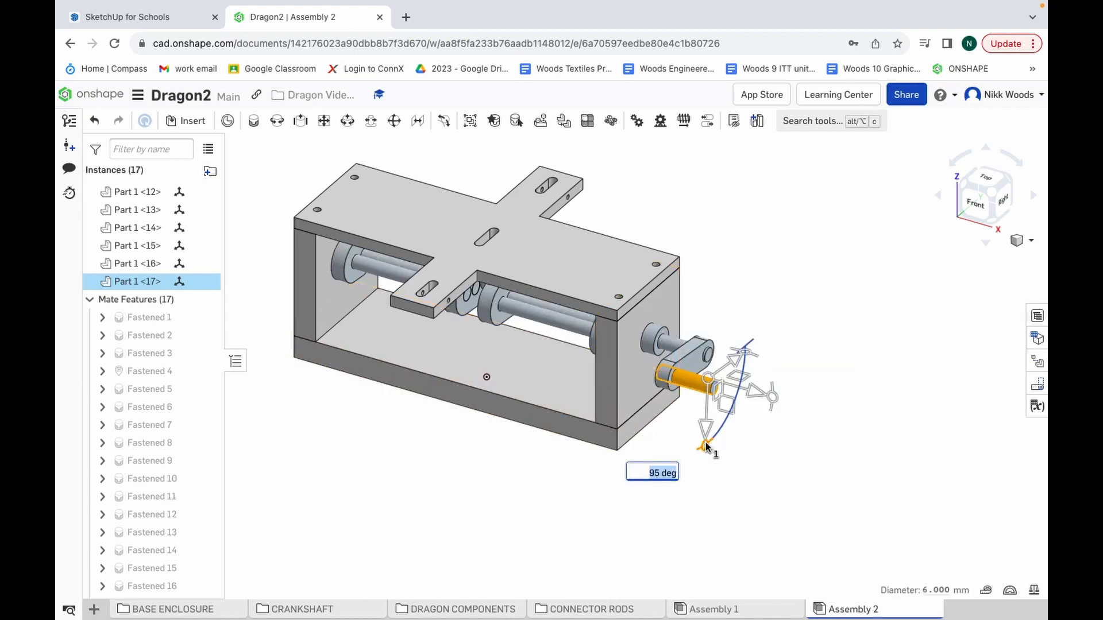
drag(705, 445, 794, 310)
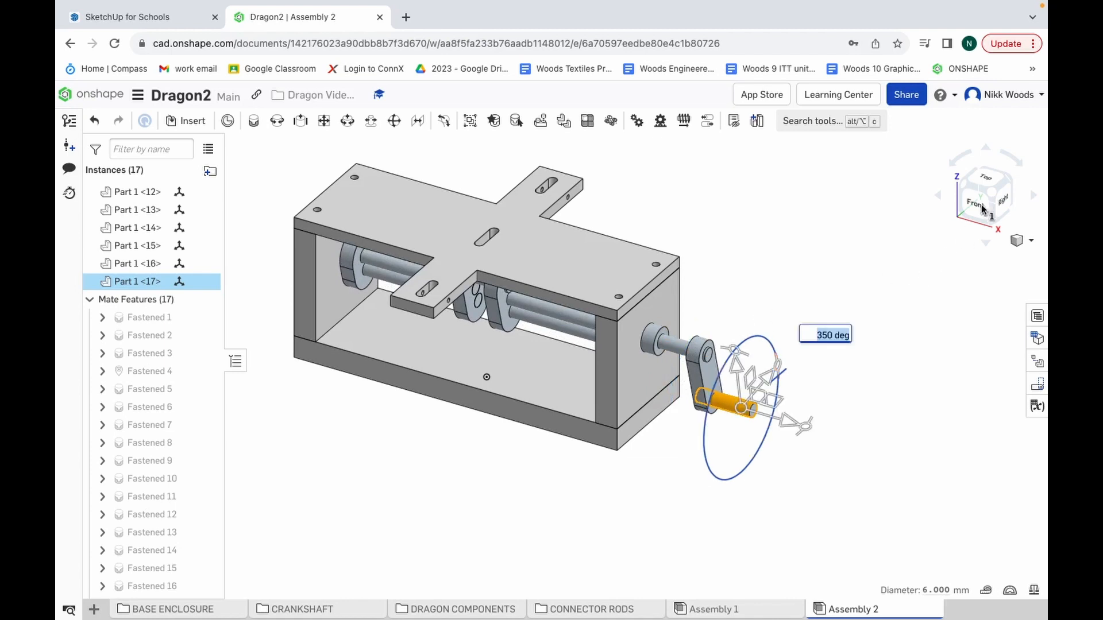
Step: View the enclosure level from its front-right corner and turn the cranking handle through 360 degrees to examine the crankshaft's motion
click(983, 241)
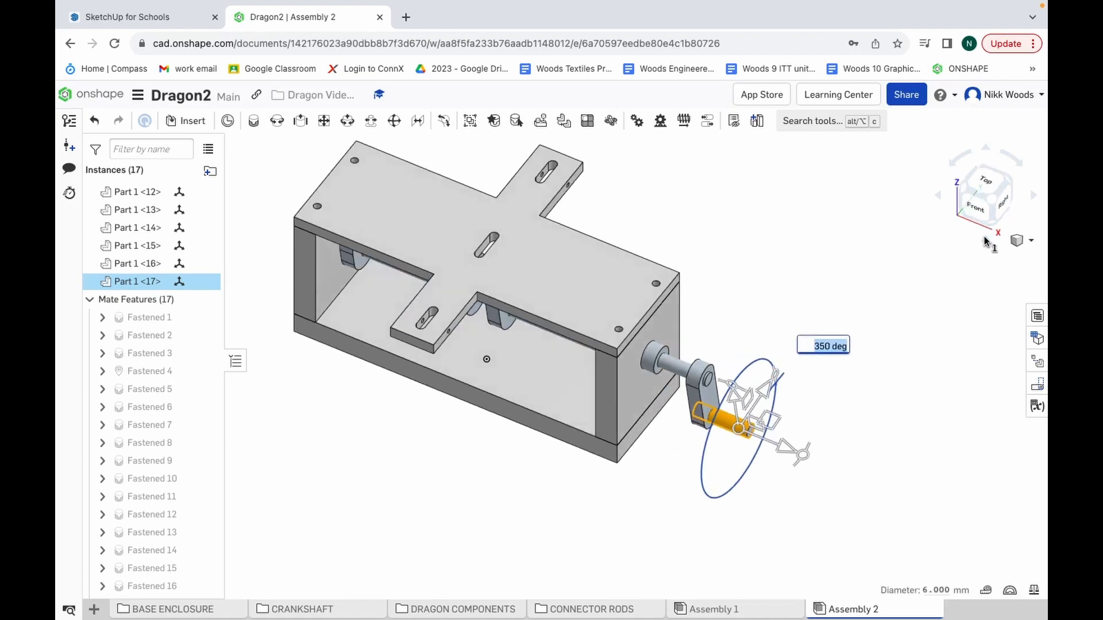
click(986, 156)
click(985, 148)
click(985, 147)
click(985, 148)
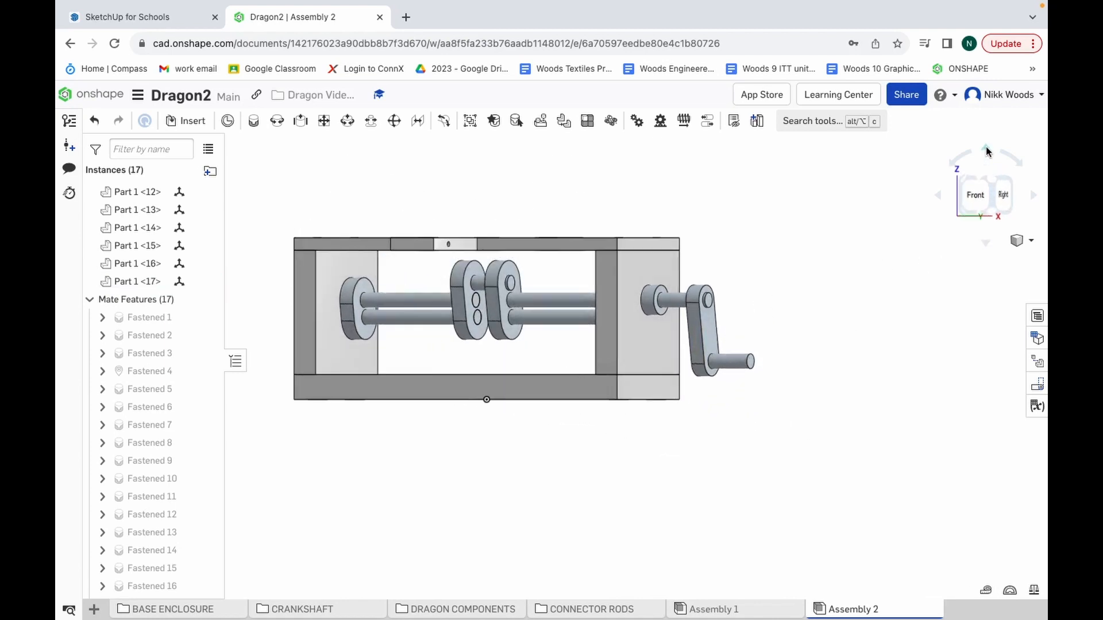
click(750, 366)
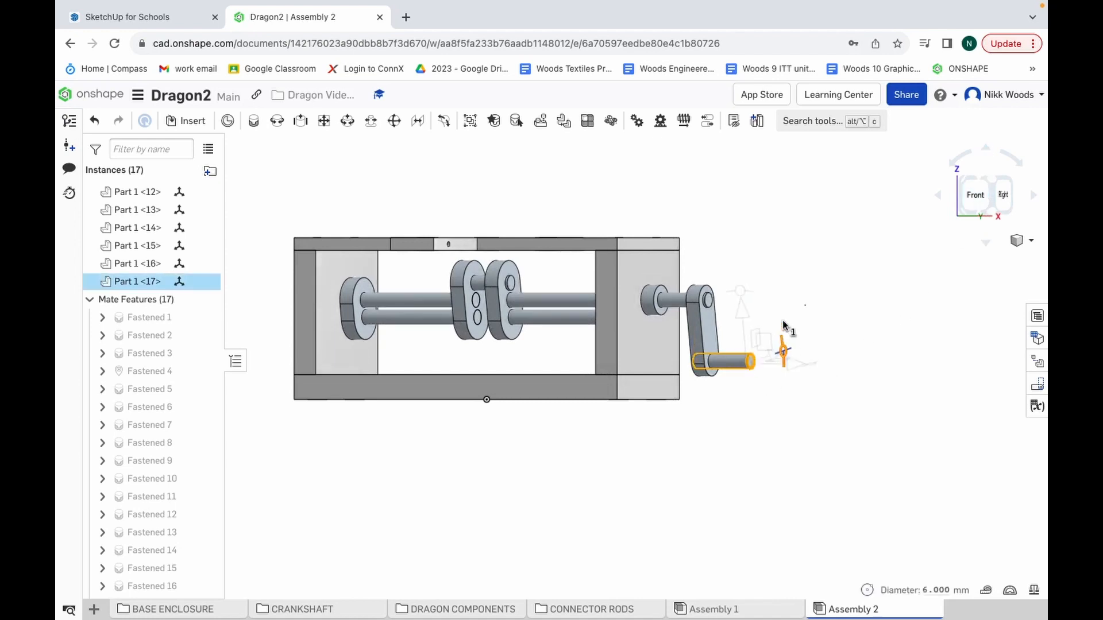
mouse_move(783, 347)
mouse_down()
mouse_move(779, 276)
mouse_move(747, 270)
mouse_move(775, 339)
mouse_move(758, 322)
mouse_move(711, 339)
mouse_move(736, 352)
mouse_move(739, 380)
mouse_move(712, 393)
mouse_move(741, 438)
mouse_move(783, 364)
mouse_move(788, 308)
mouse_move(751, 291)
mouse_move(701, 333)
mouse_move(716, 366)
mouse_move(751, 383)
mouse_move(783, 376)
mouse_move(783, 358)
mouse_up()
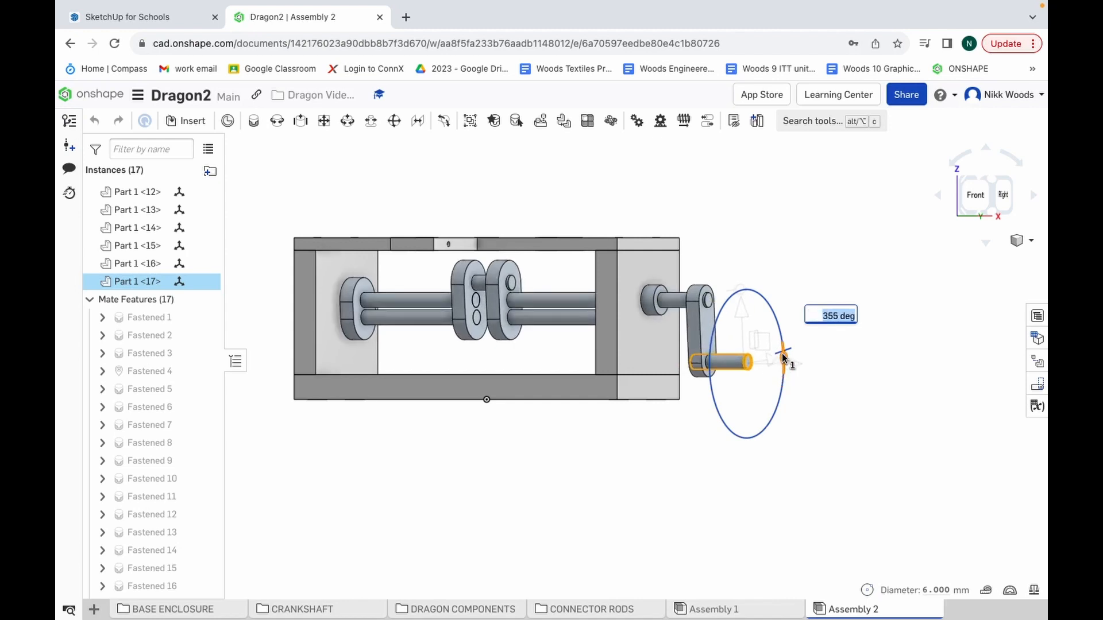
drag(782, 357, 784, 352)
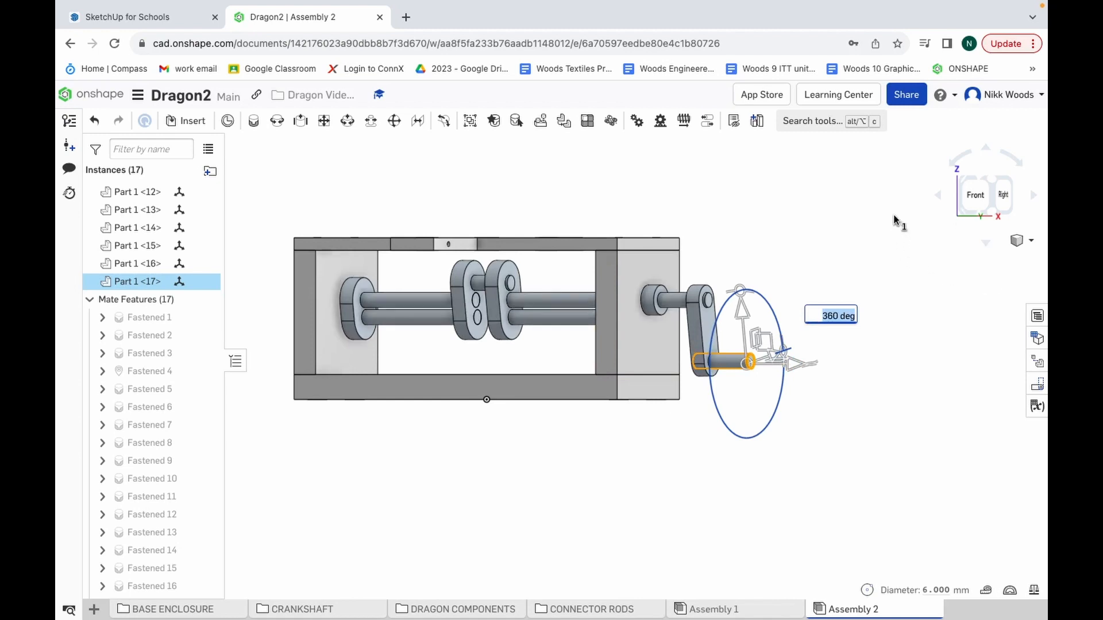
Step: Clear the cranking handle's selection and show the assembly in the trimetric view
click(894, 267)
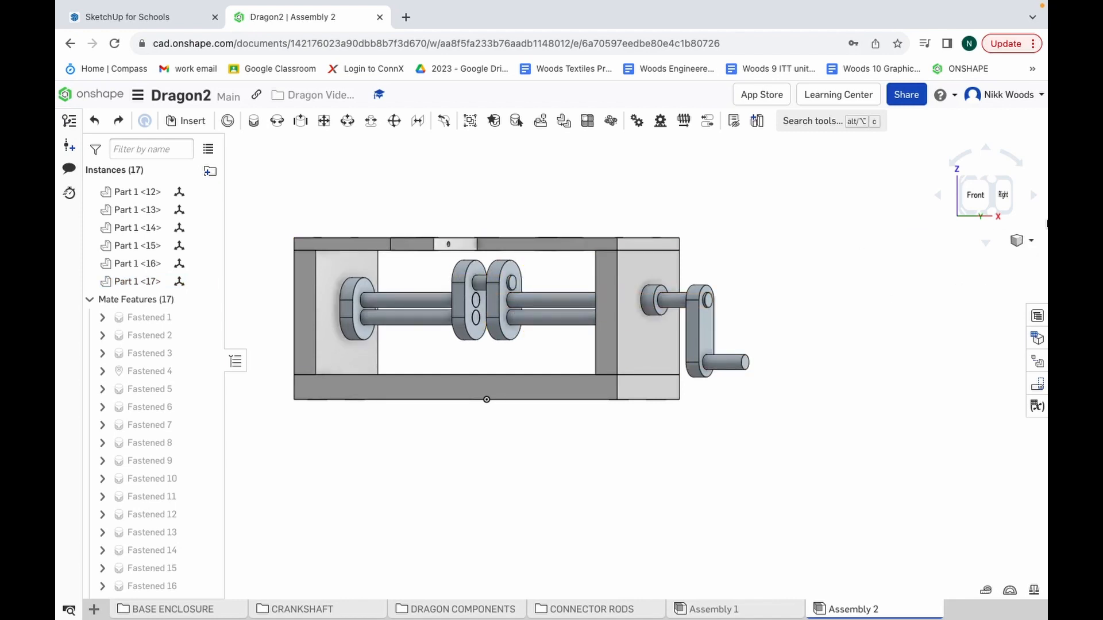
click(1022, 246)
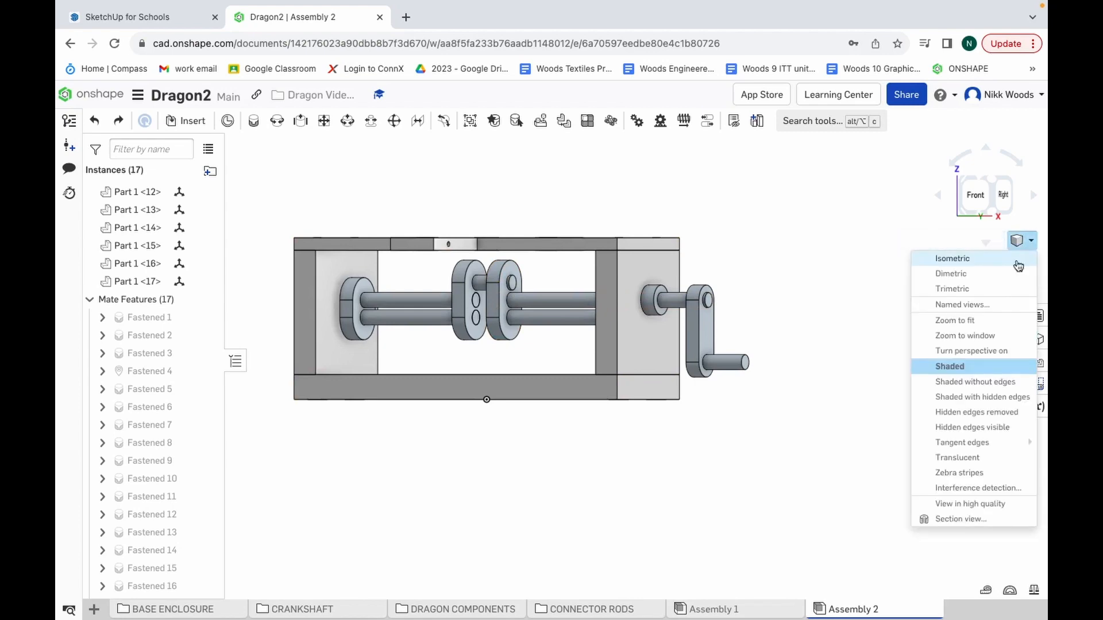
click(977, 290)
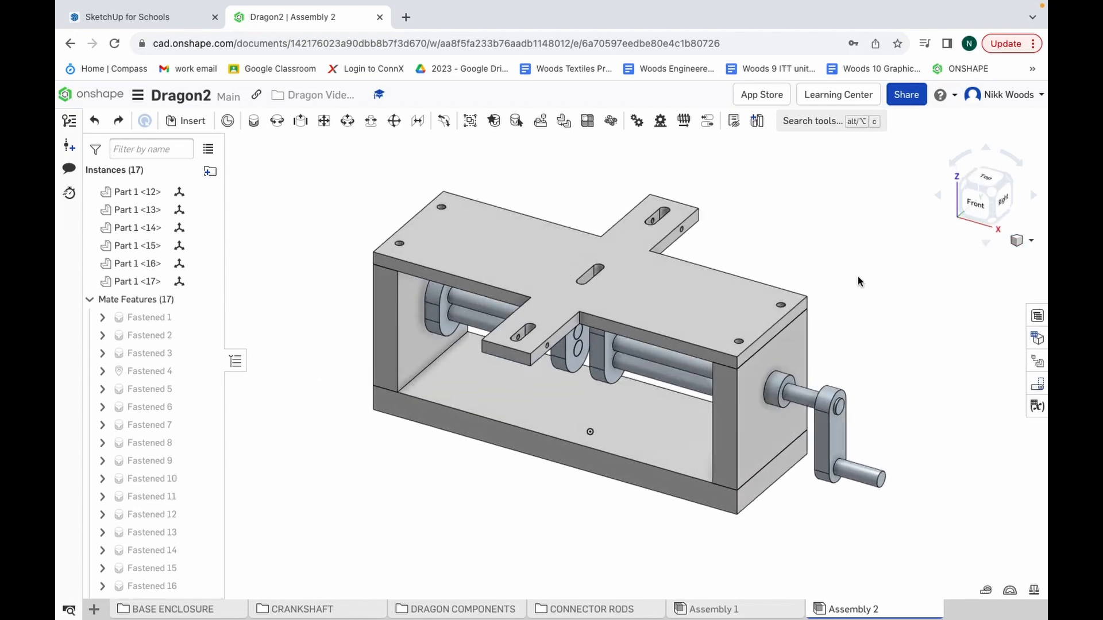
Step: Switch to the Word workbook and read how to fix the base enclosure in space and rotate the crankshaft
key(ctrl+Up)
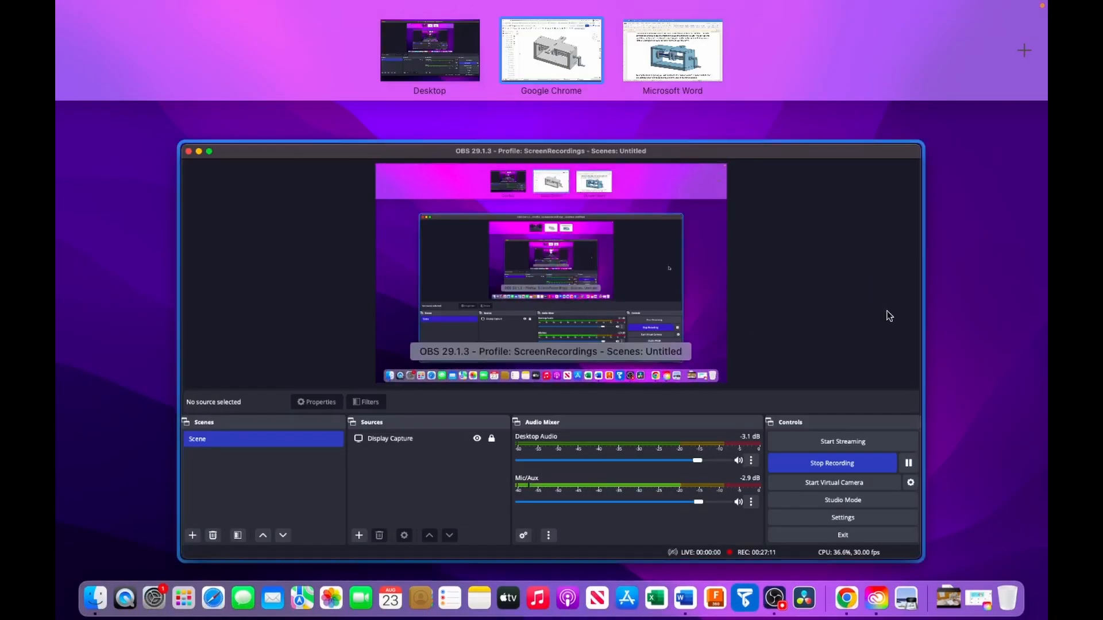
click(688, 69)
scroll(565, 464, down, 5)
scroll(563, 472, down, 10)
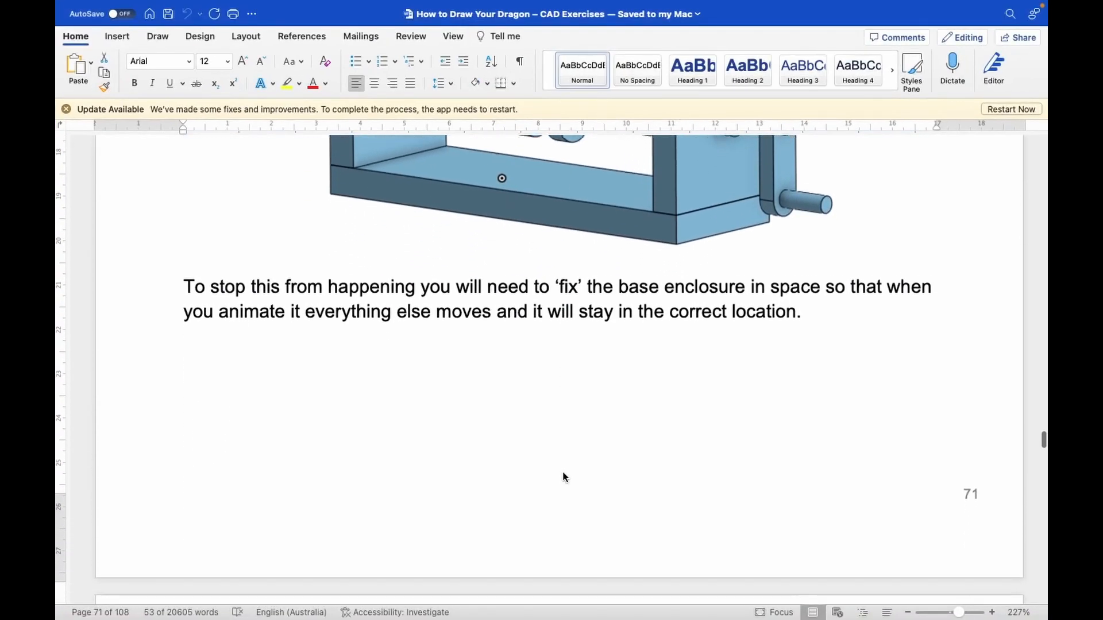
scroll(564, 474, down, 3)
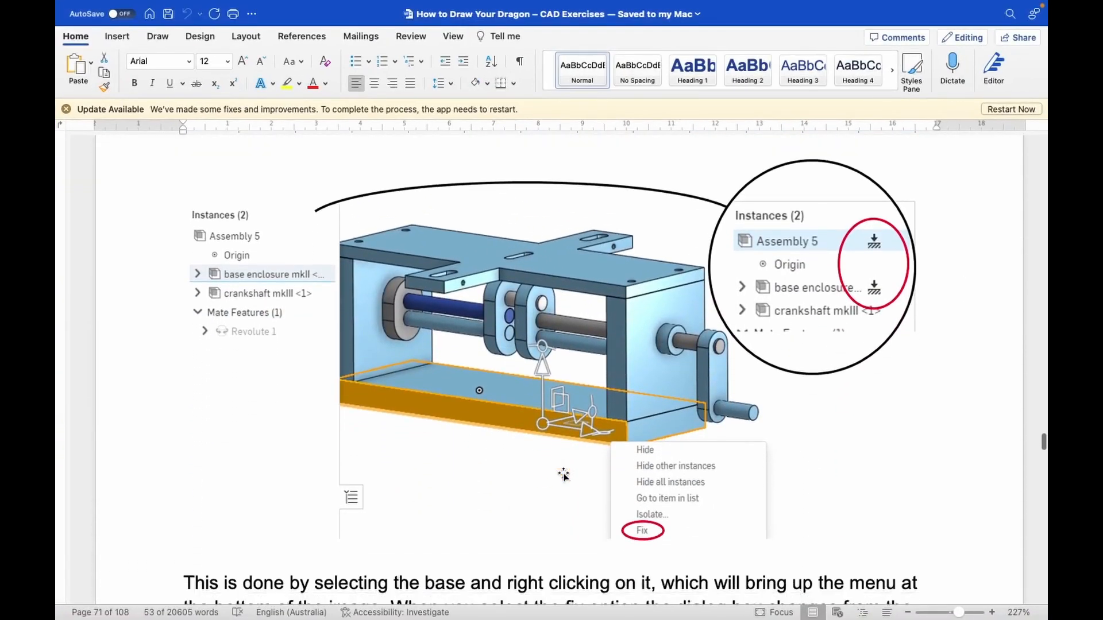
scroll(564, 475, down, 3)
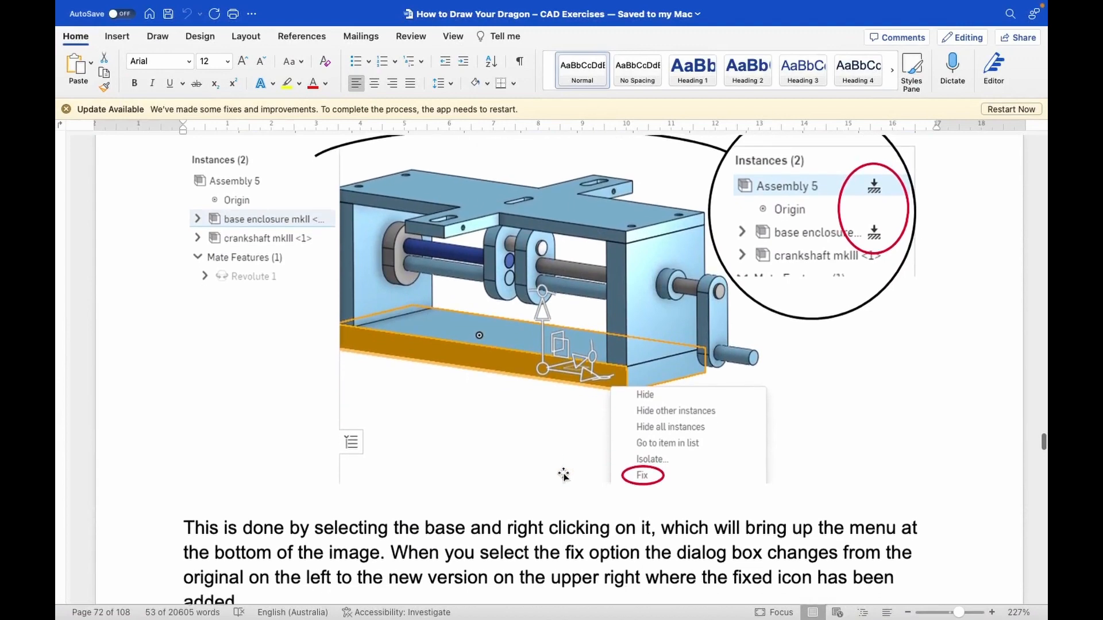
scroll(563, 473, down, 6)
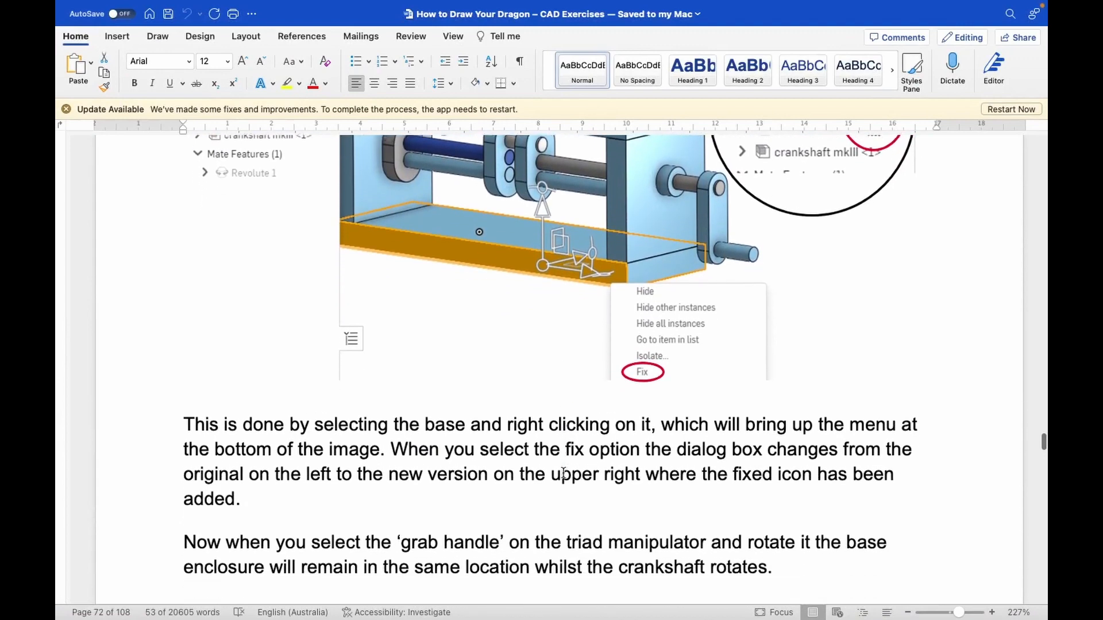
scroll(564, 474, down, 8)
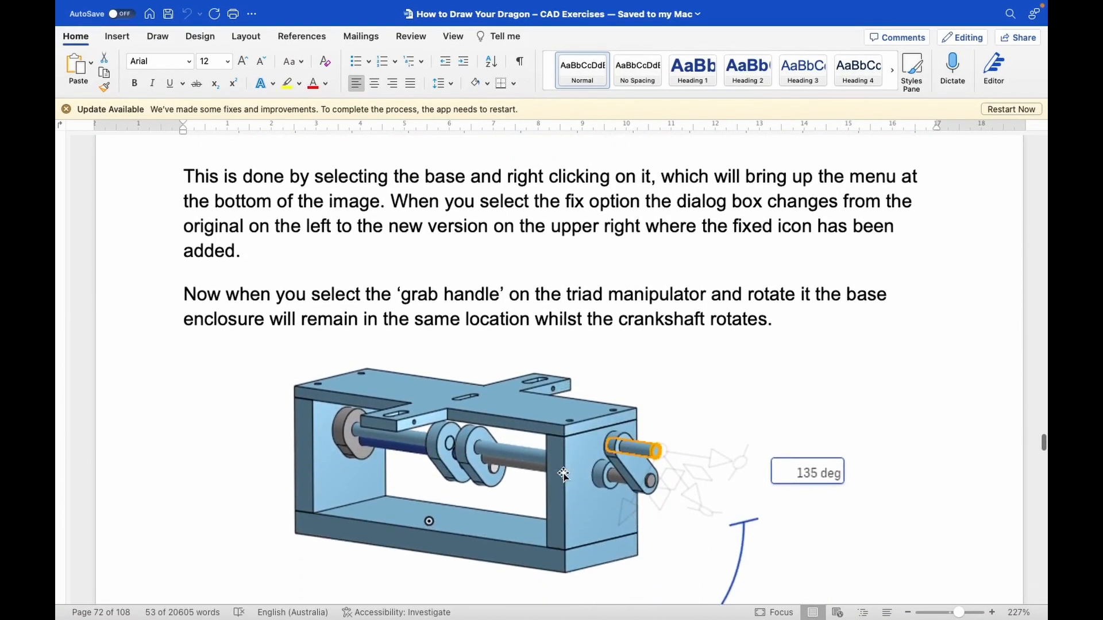
scroll(563, 475, down, 20)
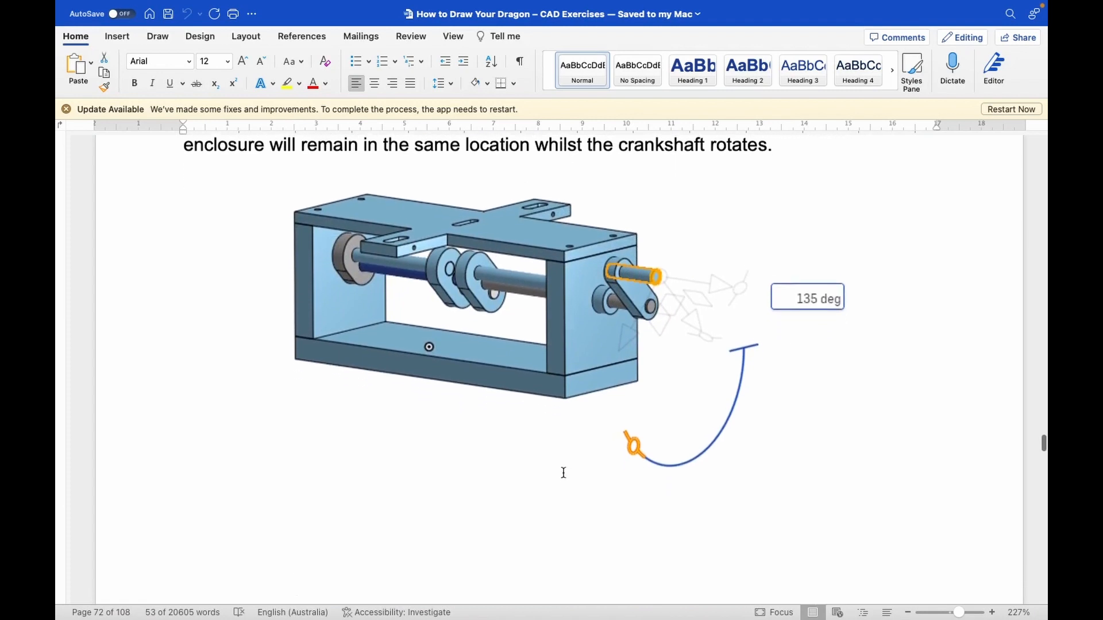
Step: Read the opening of the workbook section "Follower, rod and guide blocks" and examine its assembly picture
scroll(563, 475, down, 7)
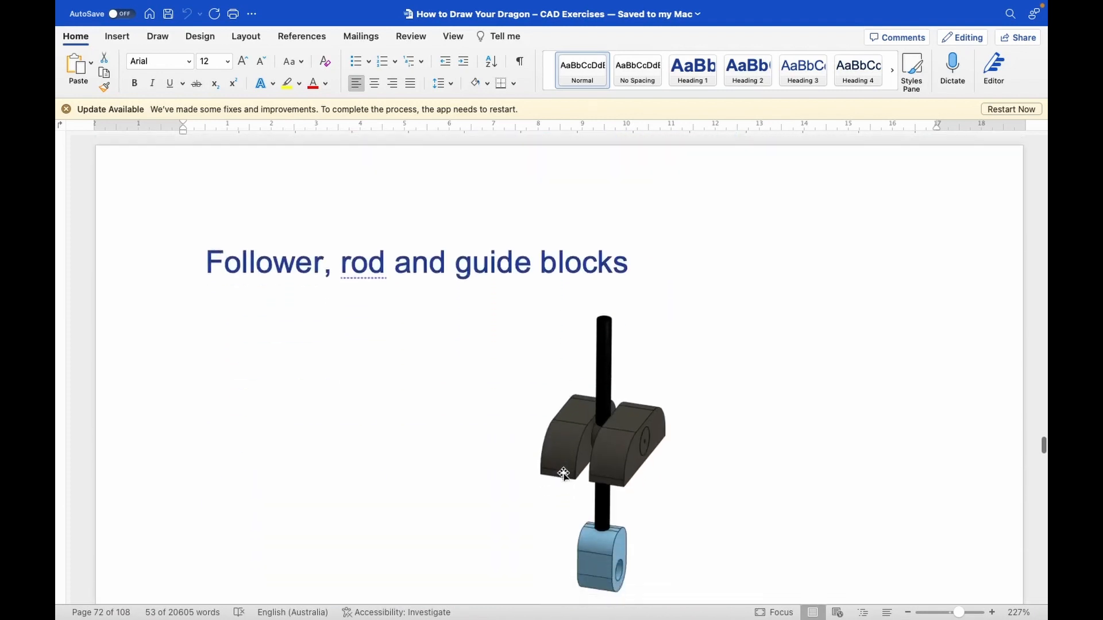
scroll(563, 474, up, 2)
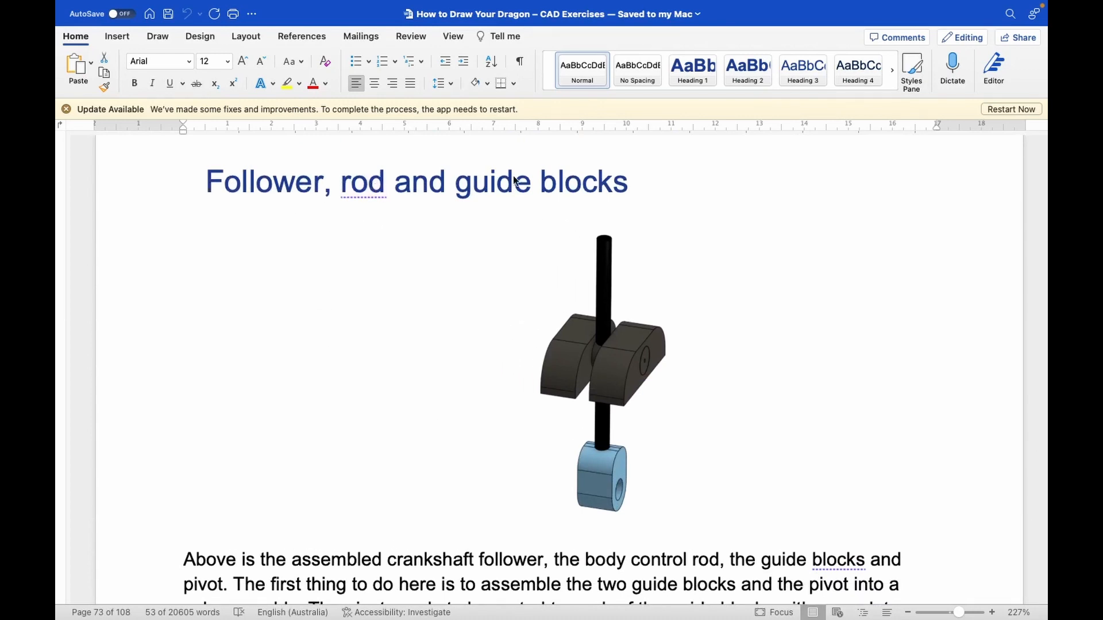
scroll(610, 312, down, 3)
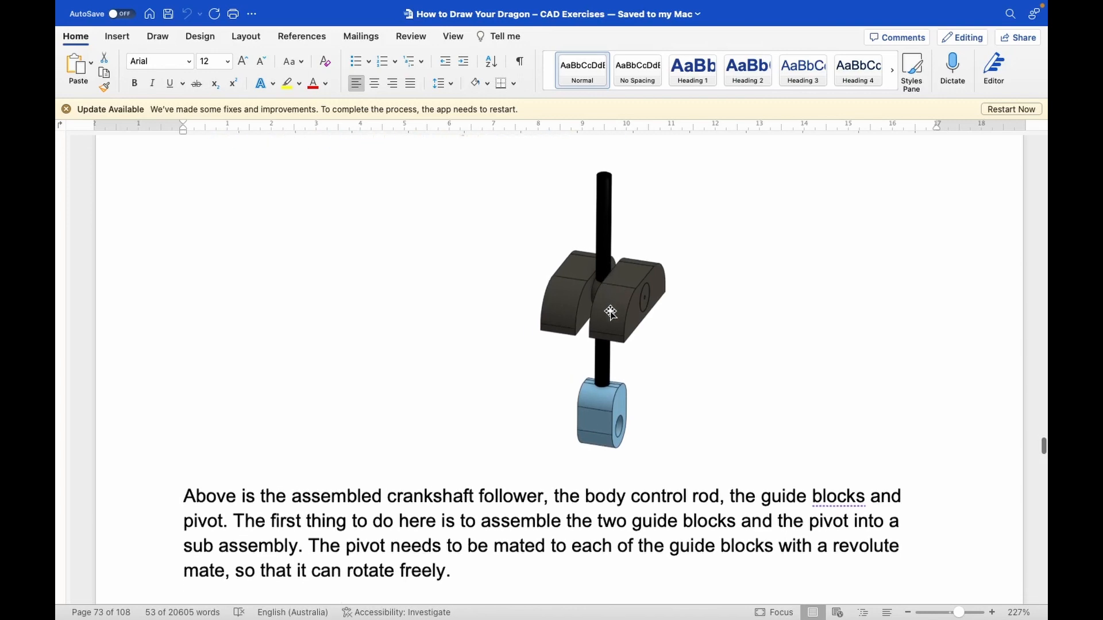
scroll(610, 312, up, 3)
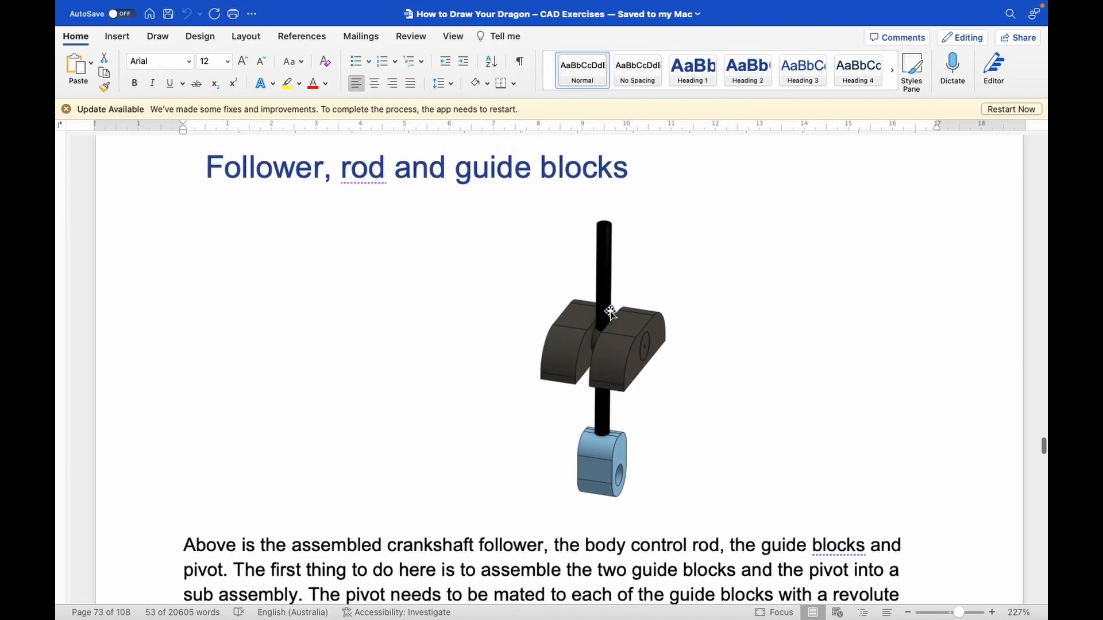
key(ctrl+Up)
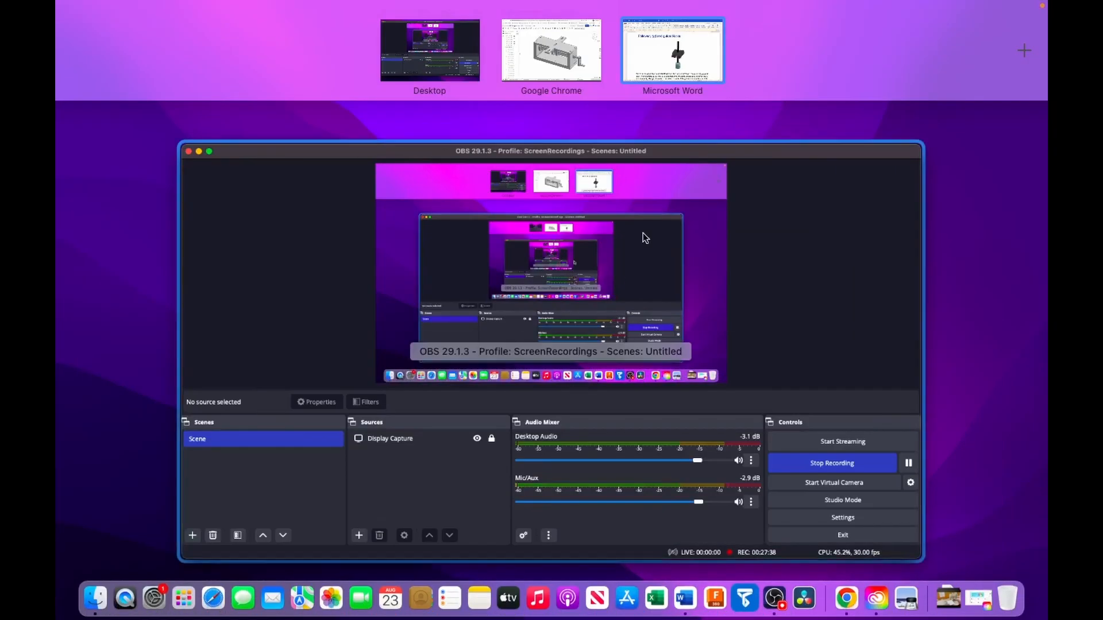
click(782, 352)
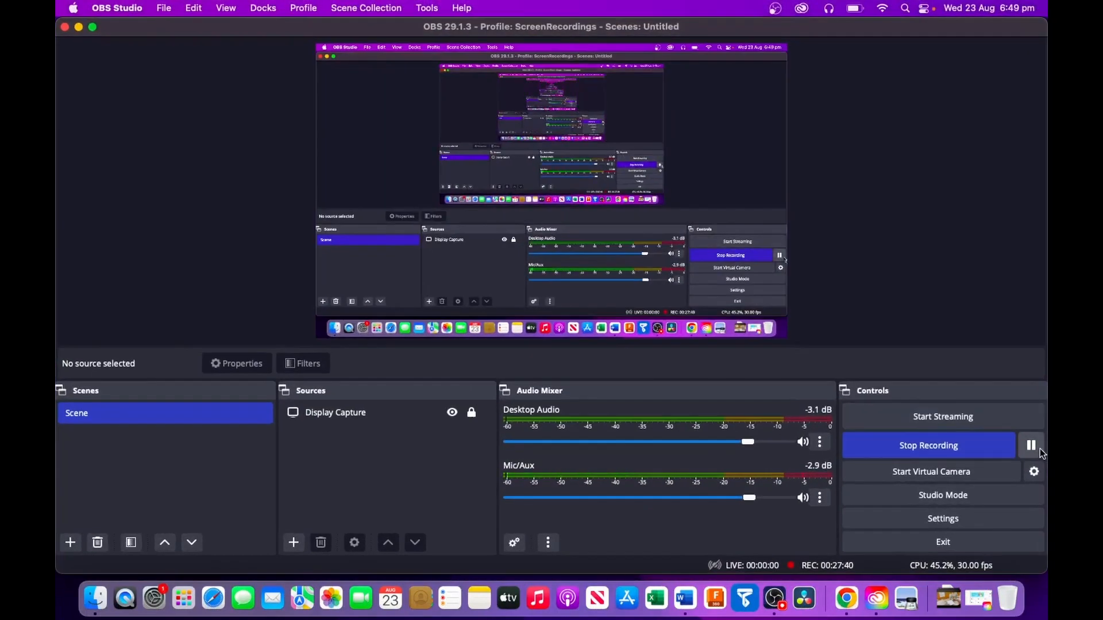
click(1038, 449)
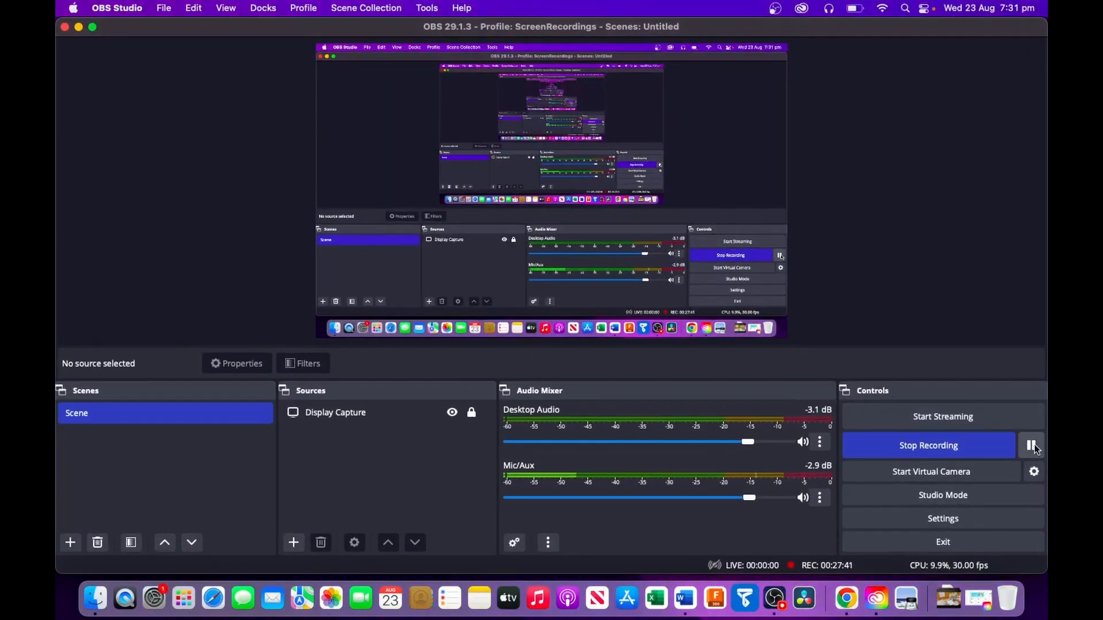
key(ctrl+Up)
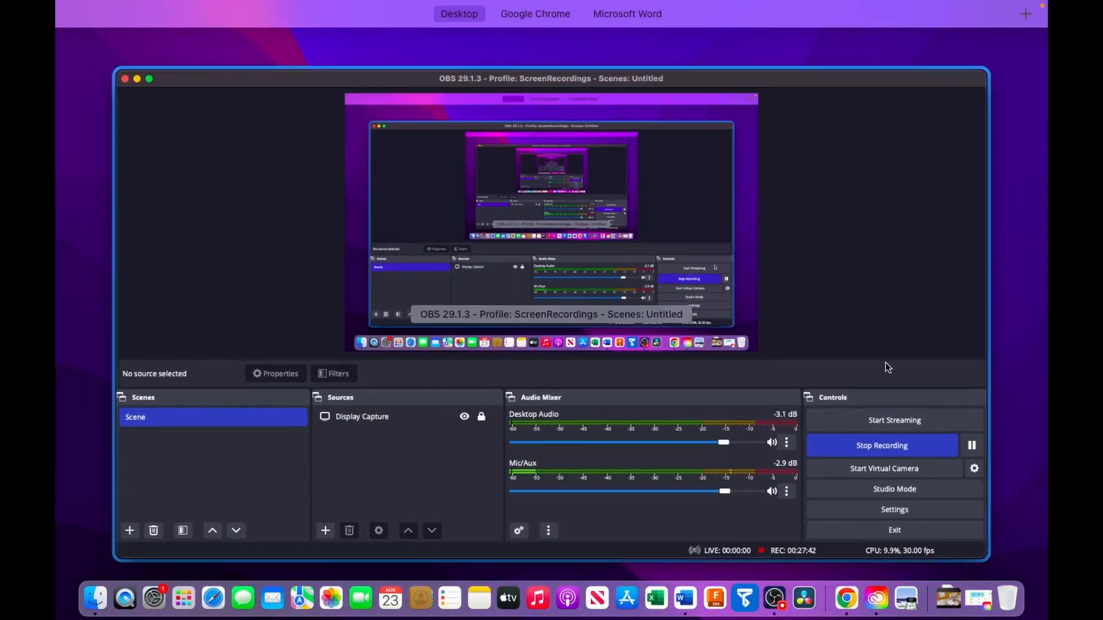
mouse_move(678, 17)
click(676, 51)
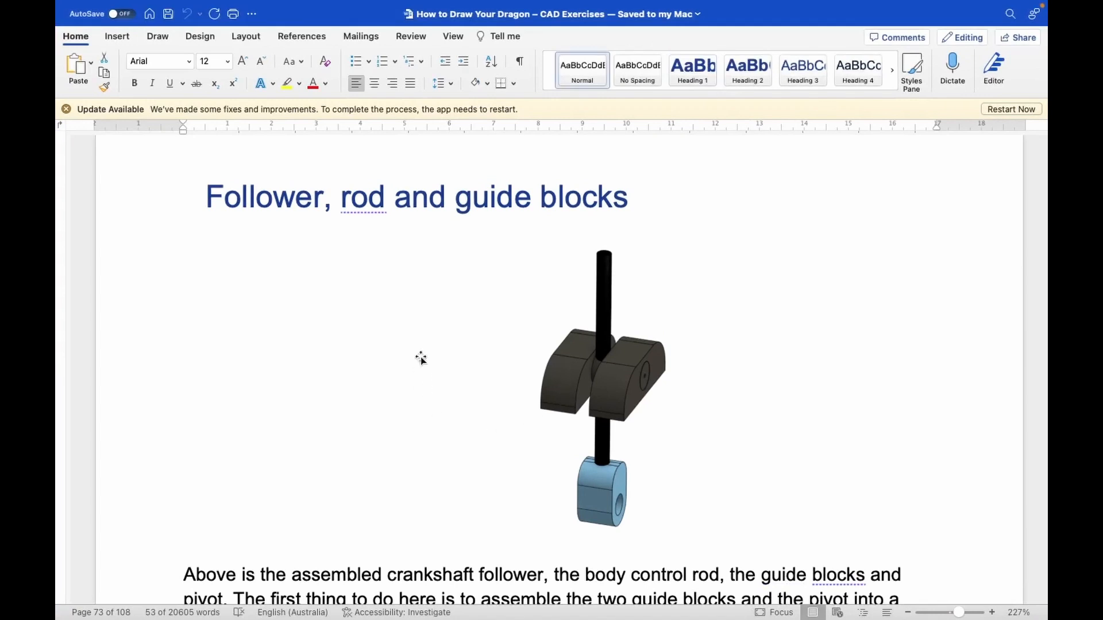
Step: Read the workbook instructions on joining the guide blocks and pivot with revolute mates, and return to the Onshape assembly in Chrome
scroll(421, 359, down, 5)
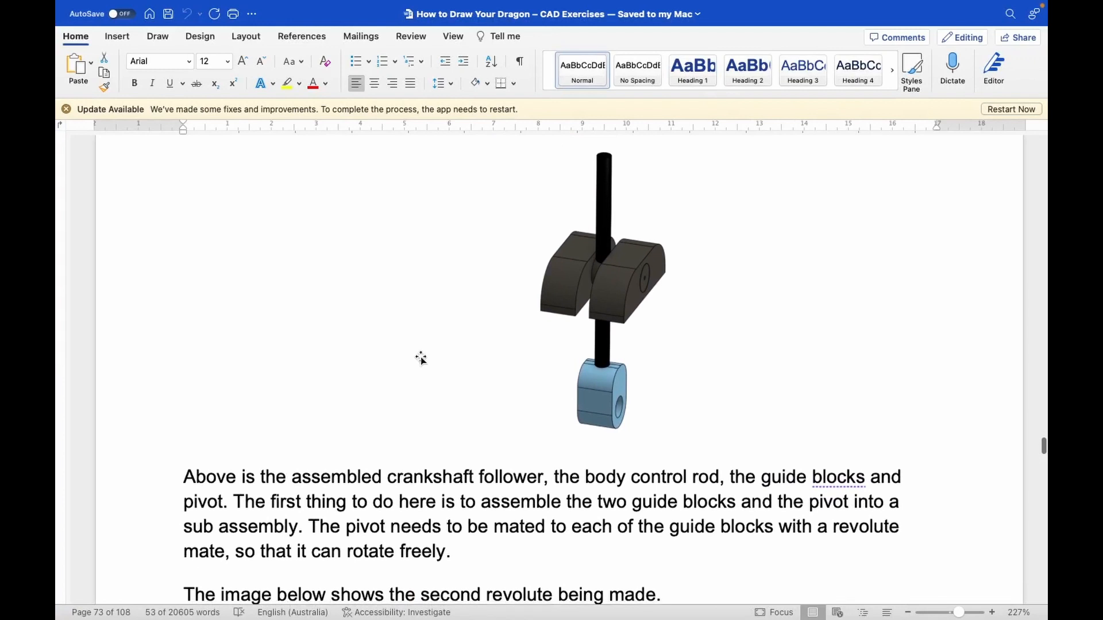
scroll(421, 359, down, 4)
scroll(422, 355, down, 10)
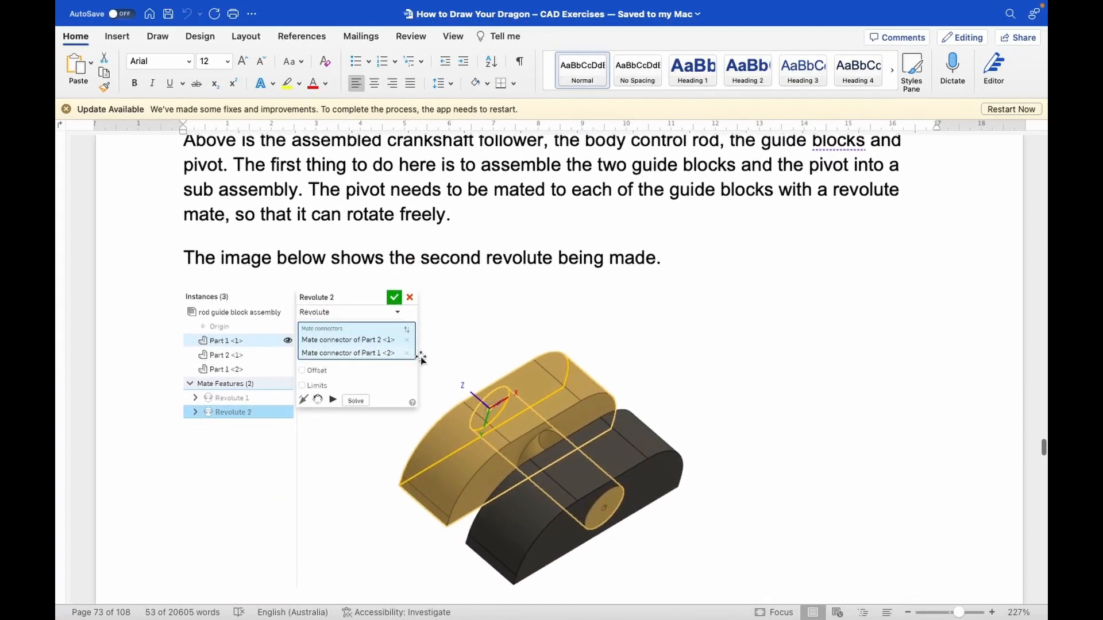
scroll(421, 358, down, 1)
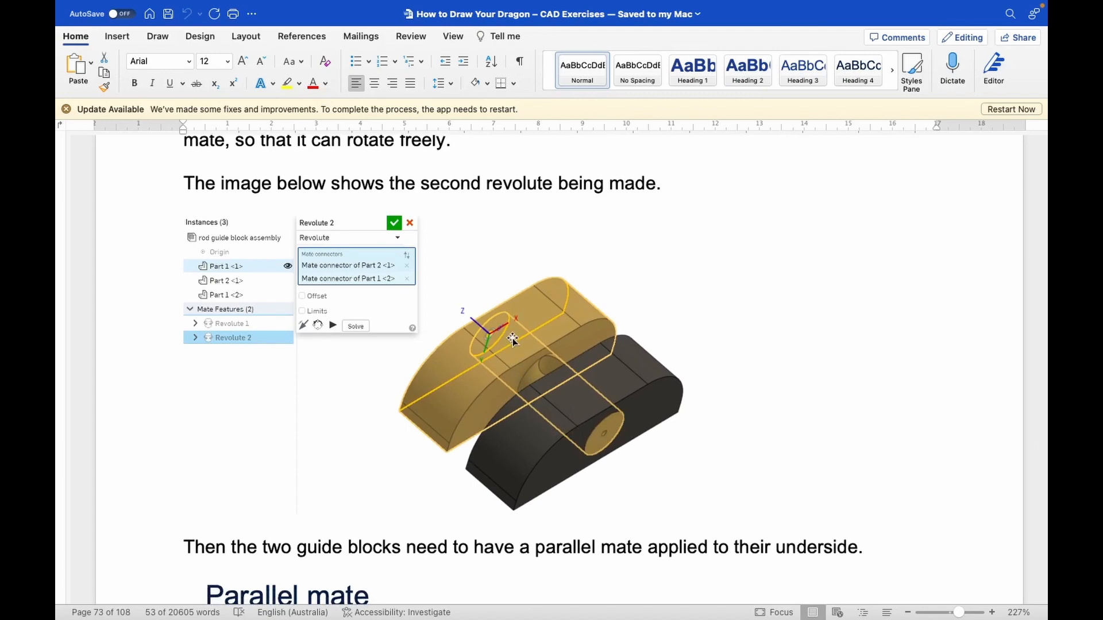
key(ctrl+Up)
click(574, 23)
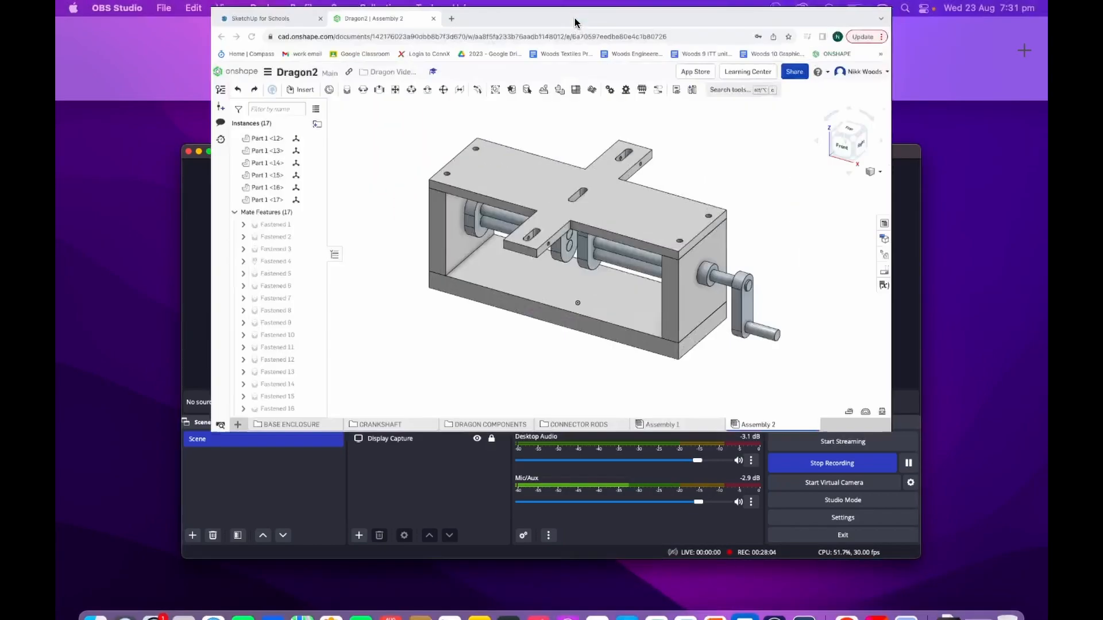
Step: Insert one guide block pivot rod from the current document into empty space beside the base enclosure
scroll(537, 362, down, 5)
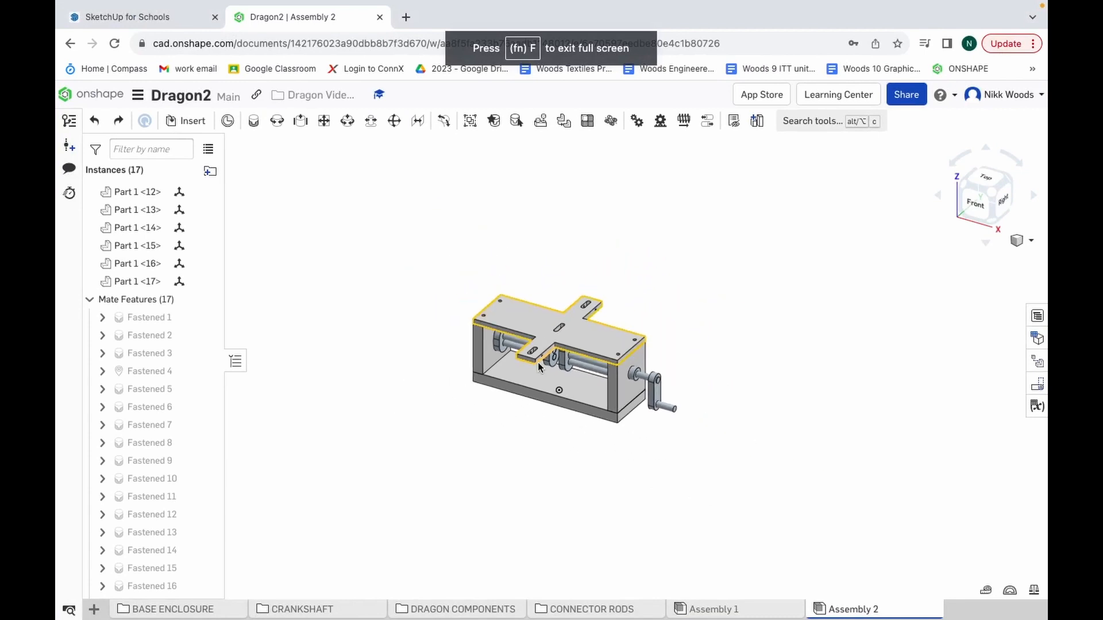
scroll(748, 346, up, 3)
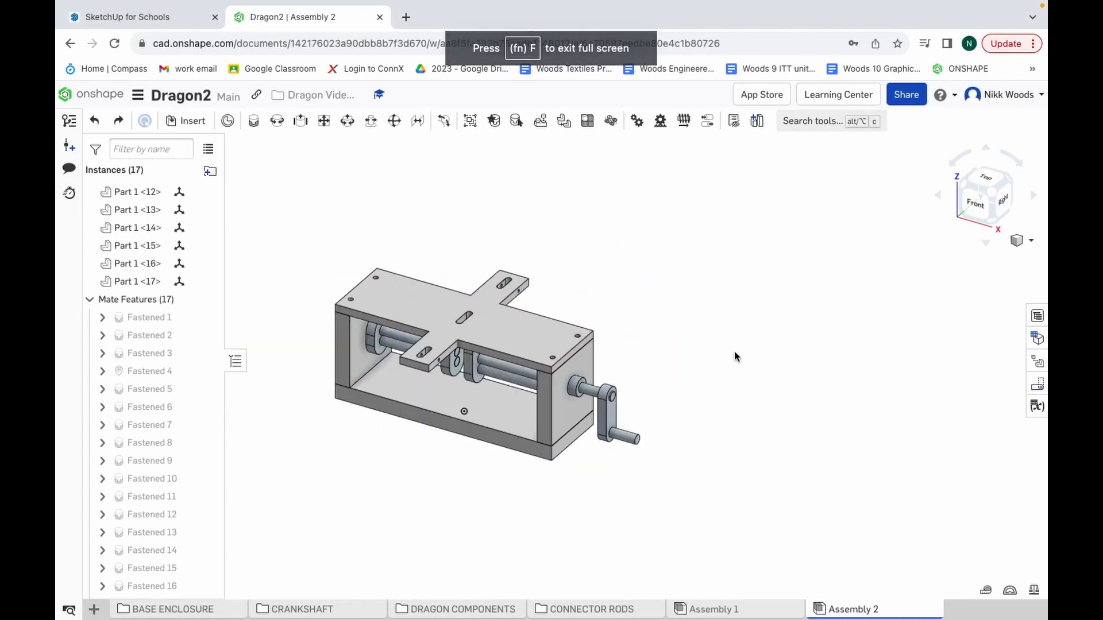
click(178, 121)
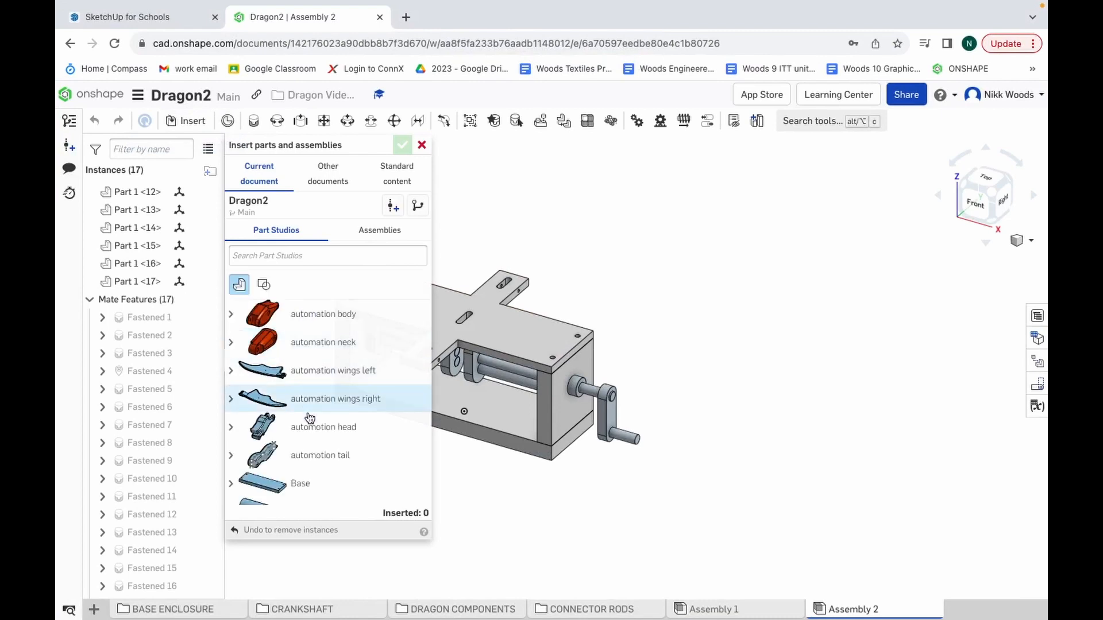
scroll(305, 418, down, 2)
scroll(309, 418, down, 7)
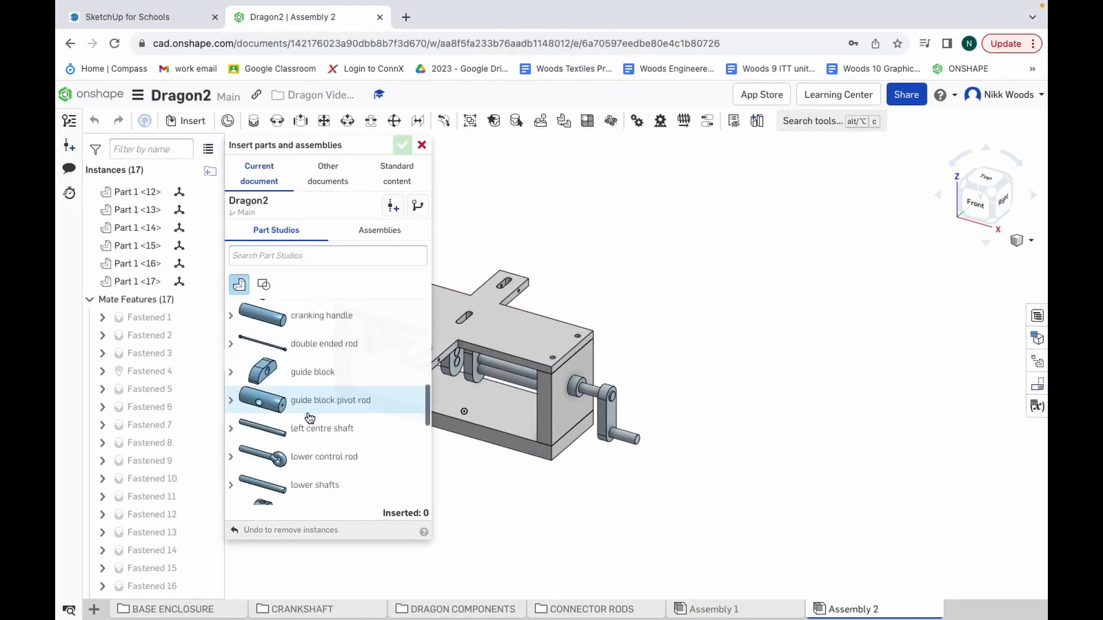
scroll(310, 417, up, 1)
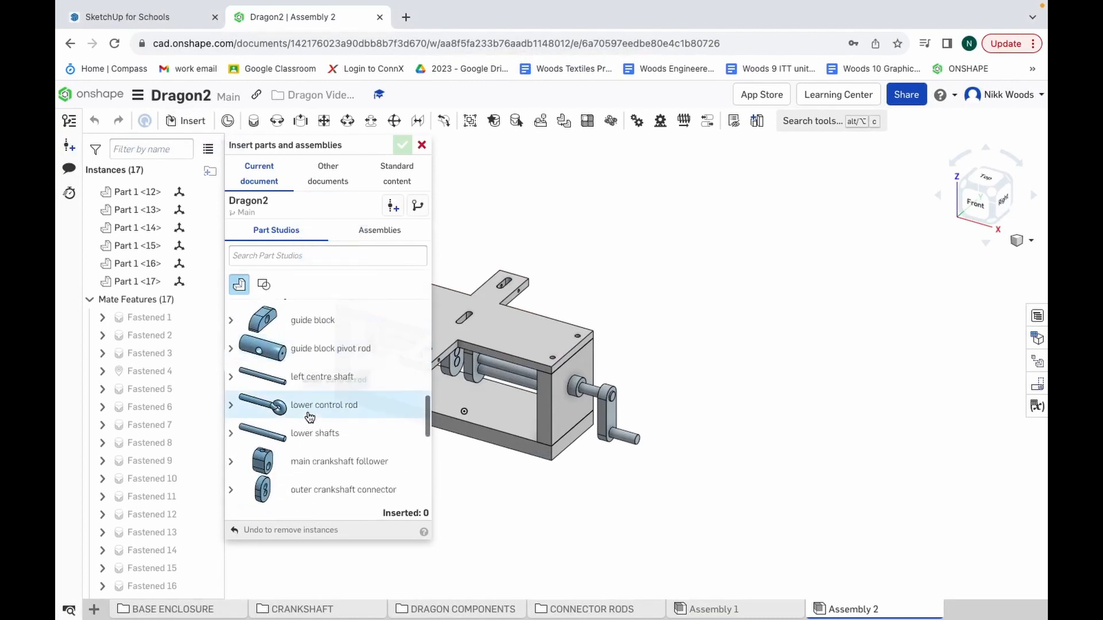
click(316, 351)
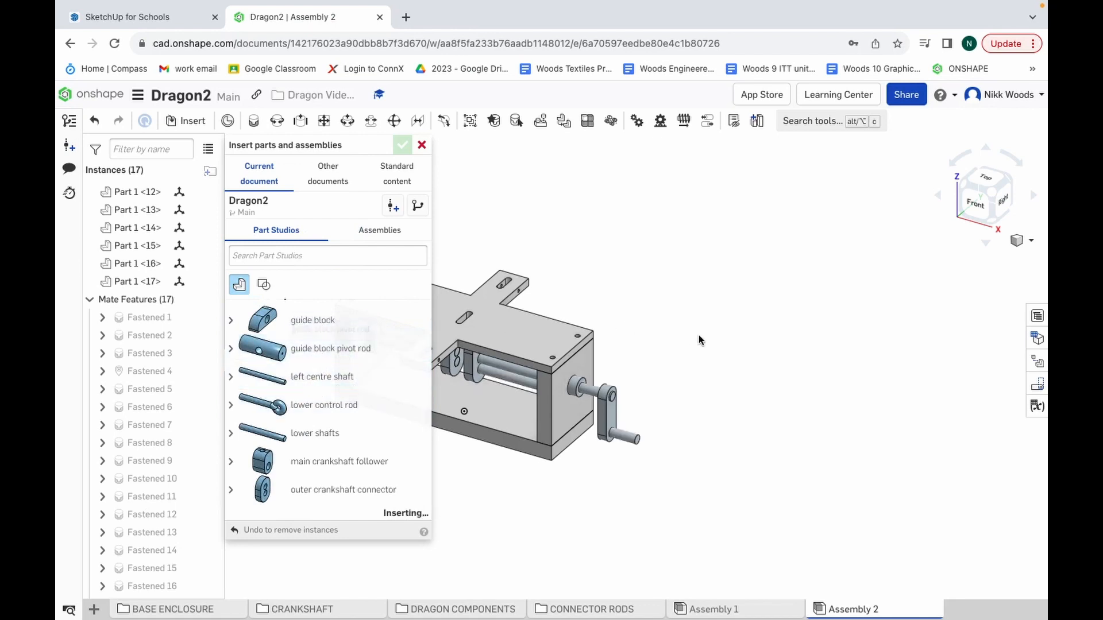
click(732, 333)
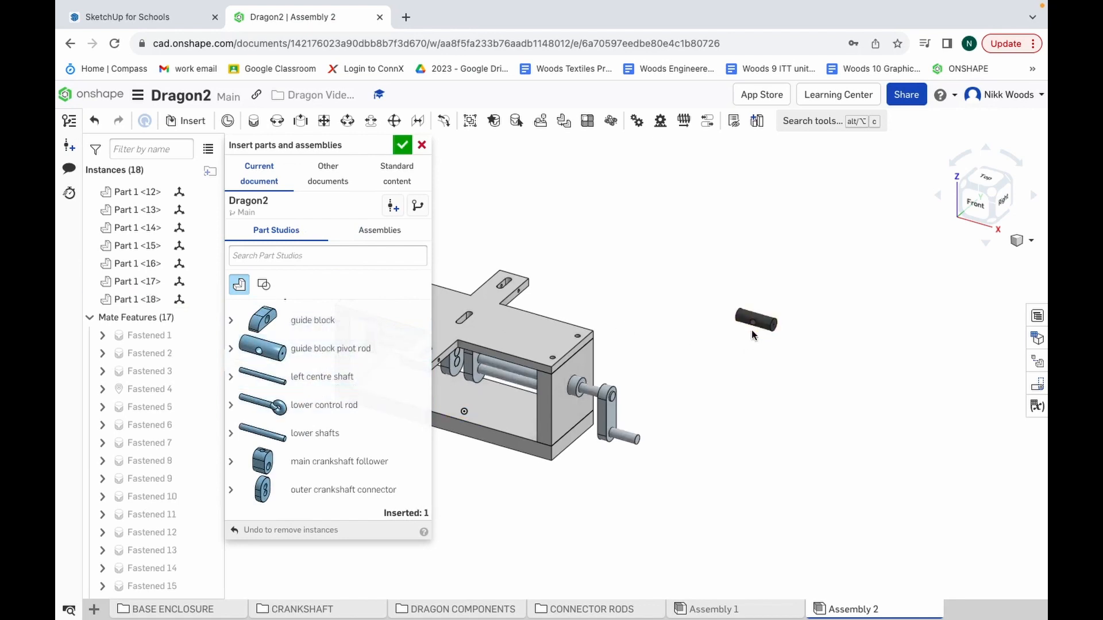
Step: Insert two guide blocks, one beyond each end of the guide block pivot rod, and finish inserting parts
scroll(754, 329, up, 5)
scroll(767, 330, up, 1)
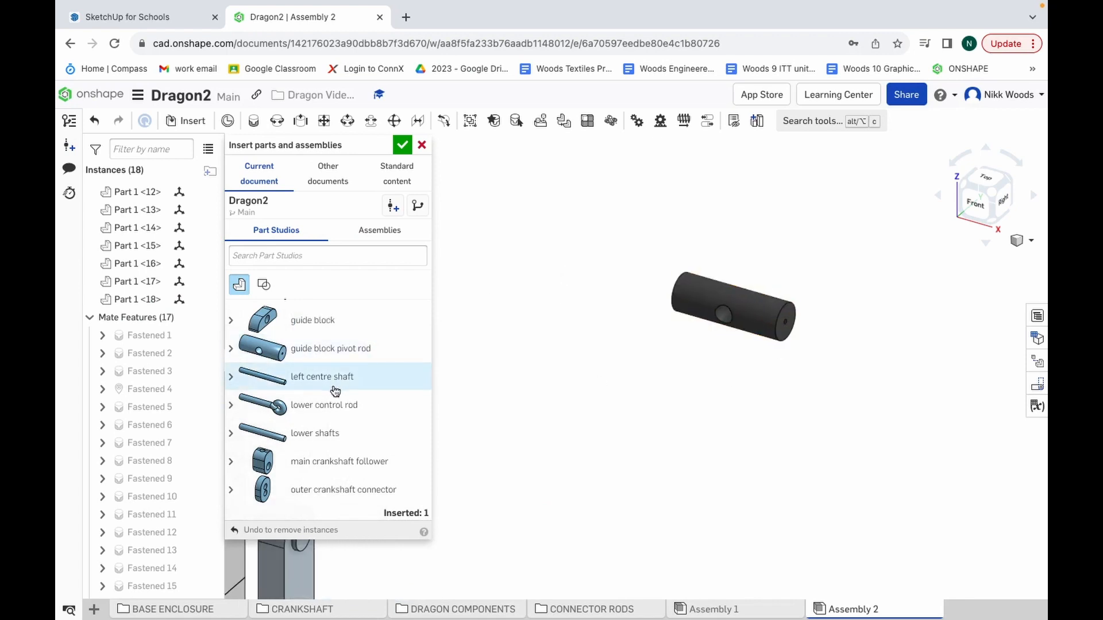
scroll(322, 384, up, 1)
click(319, 340)
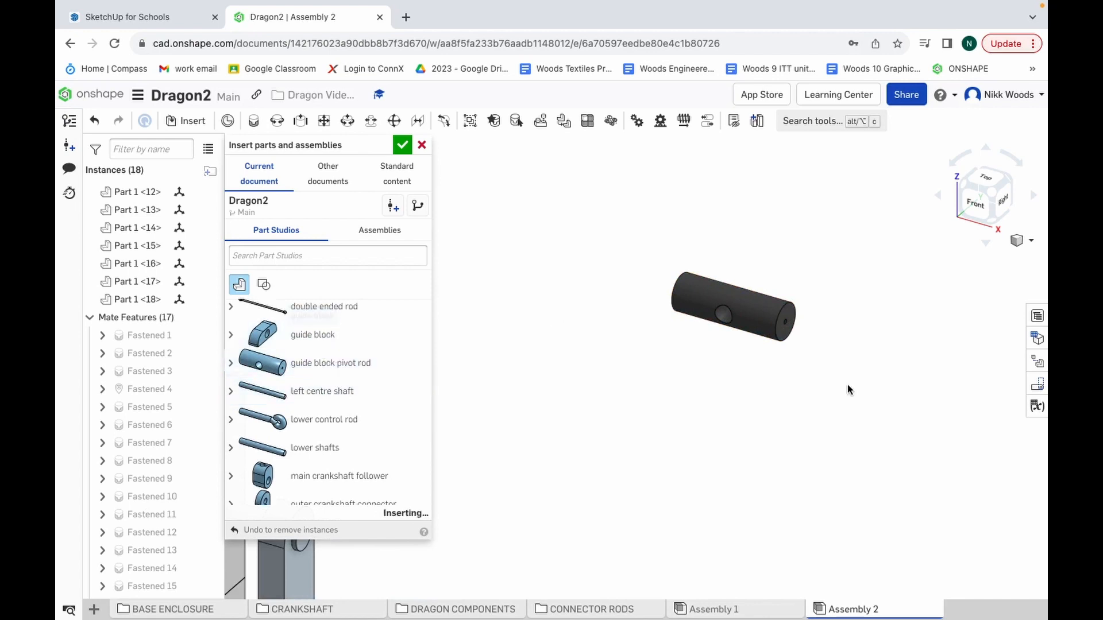
click(849, 385)
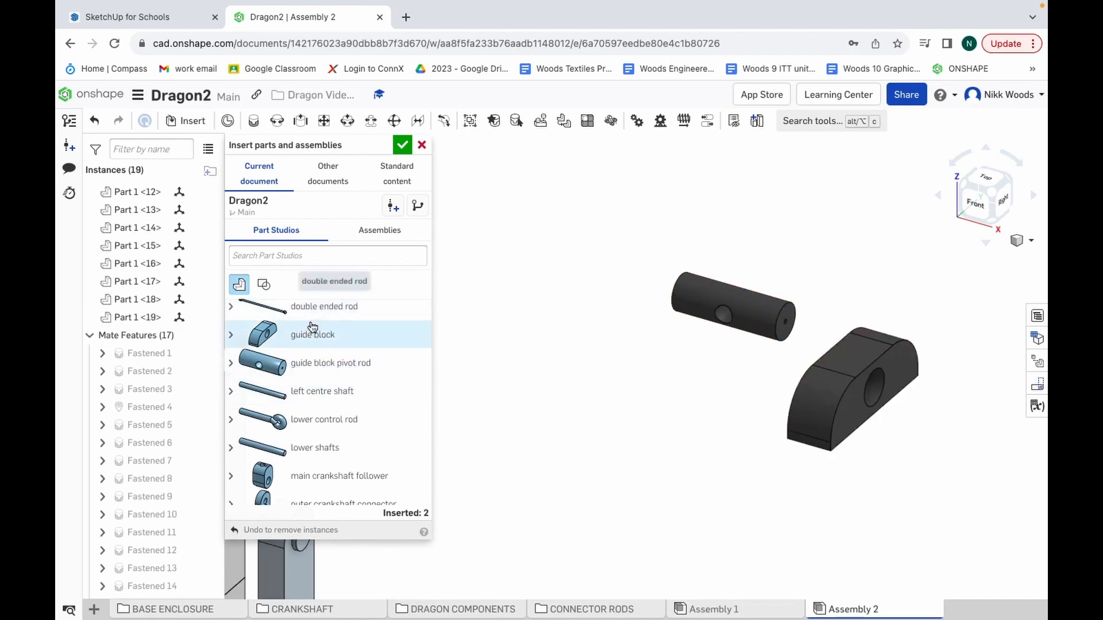
click(299, 338)
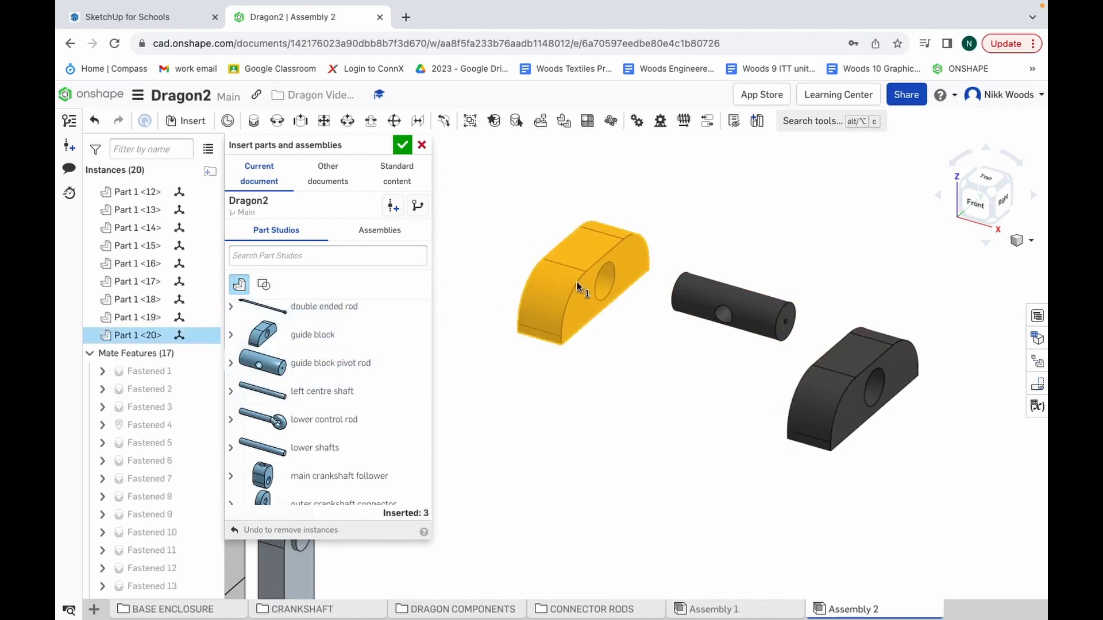
click(576, 281)
click(405, 146)
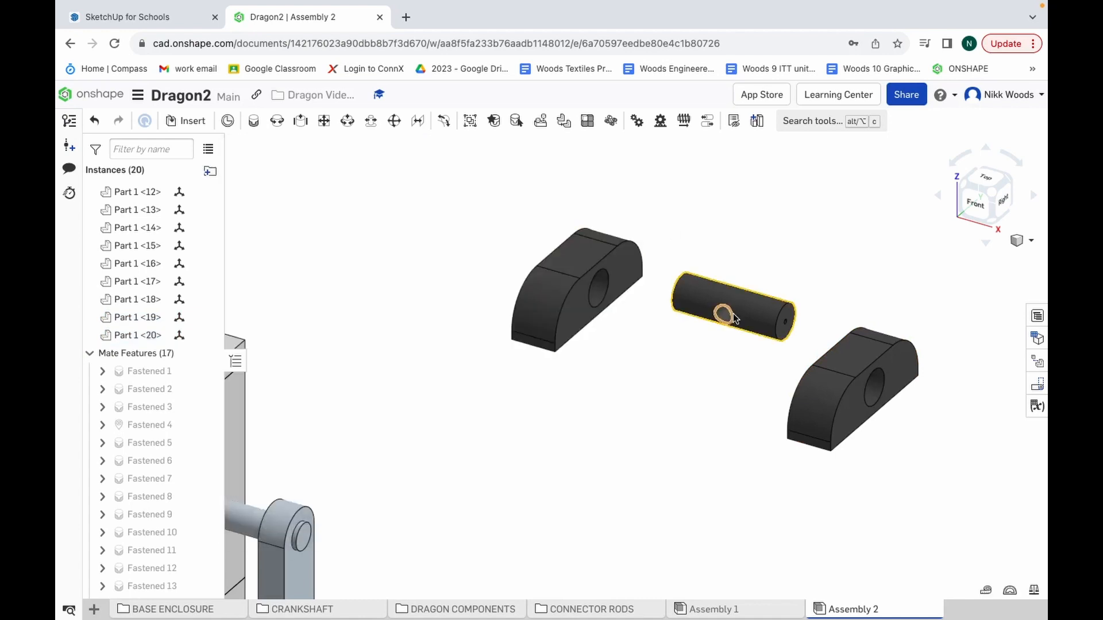
Step: Rotate the guide block pivot rod 90 degrees about its long axis so its cross hole faces upward
click(766, 335)
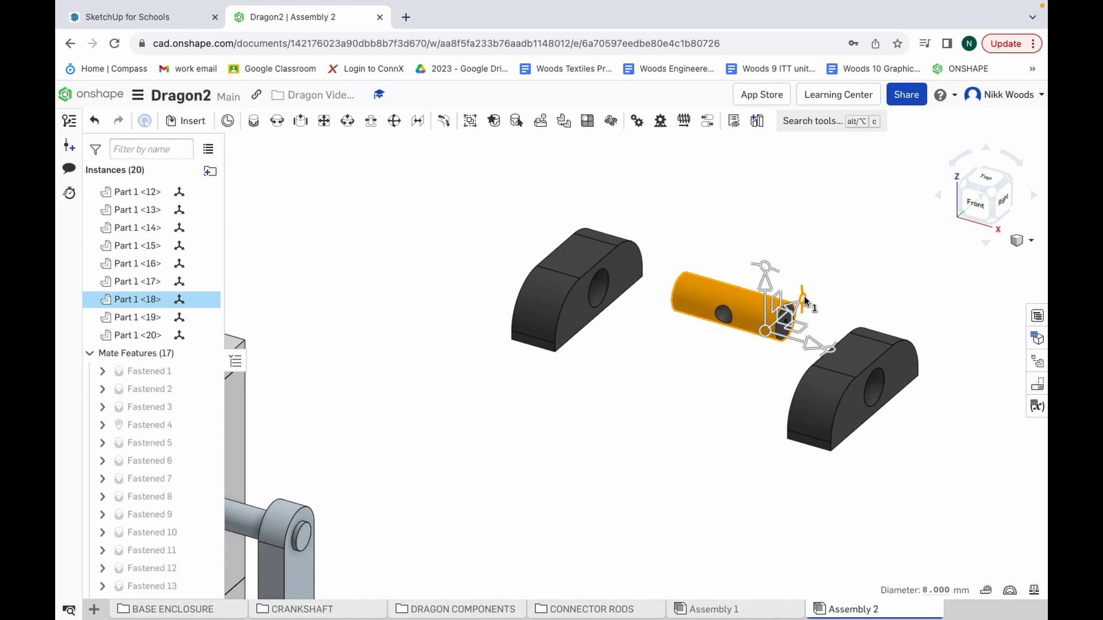
drag(804, 300, 766, 377)
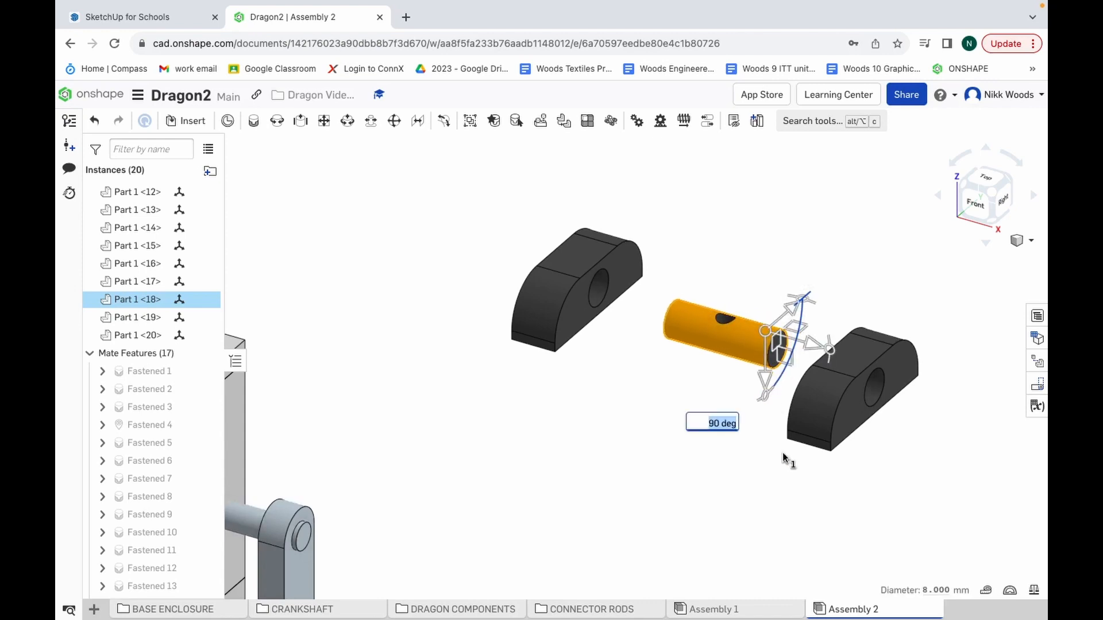
click(768, 466)
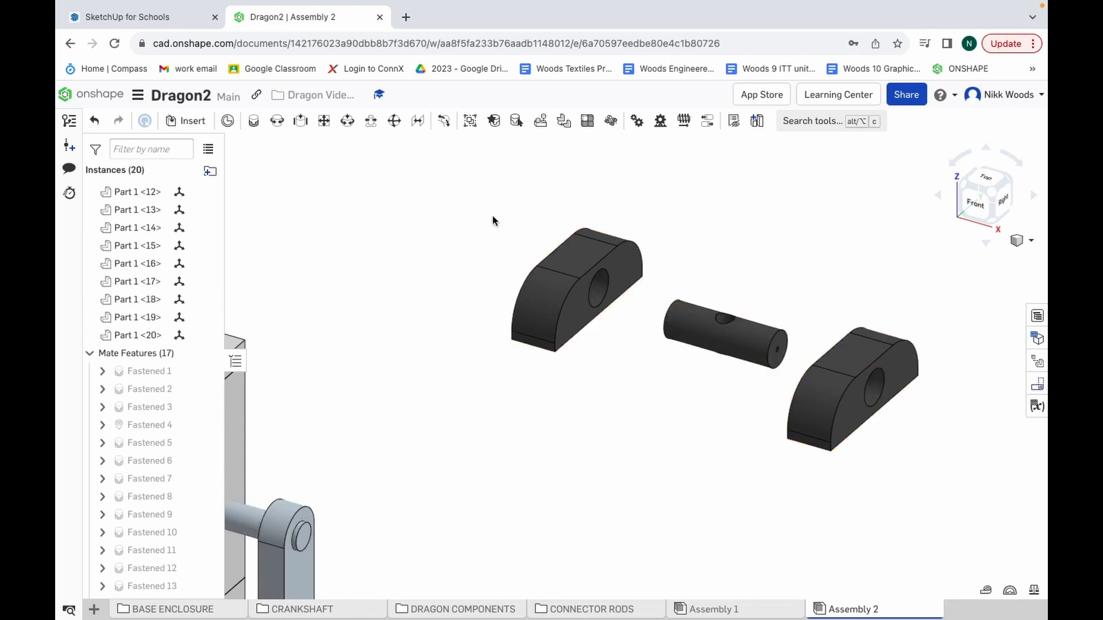
Step: Add a revolute mate joining the pivot rod's near end-face centre to the outer hole centre of the guide block beyond that end
click(277, 121)
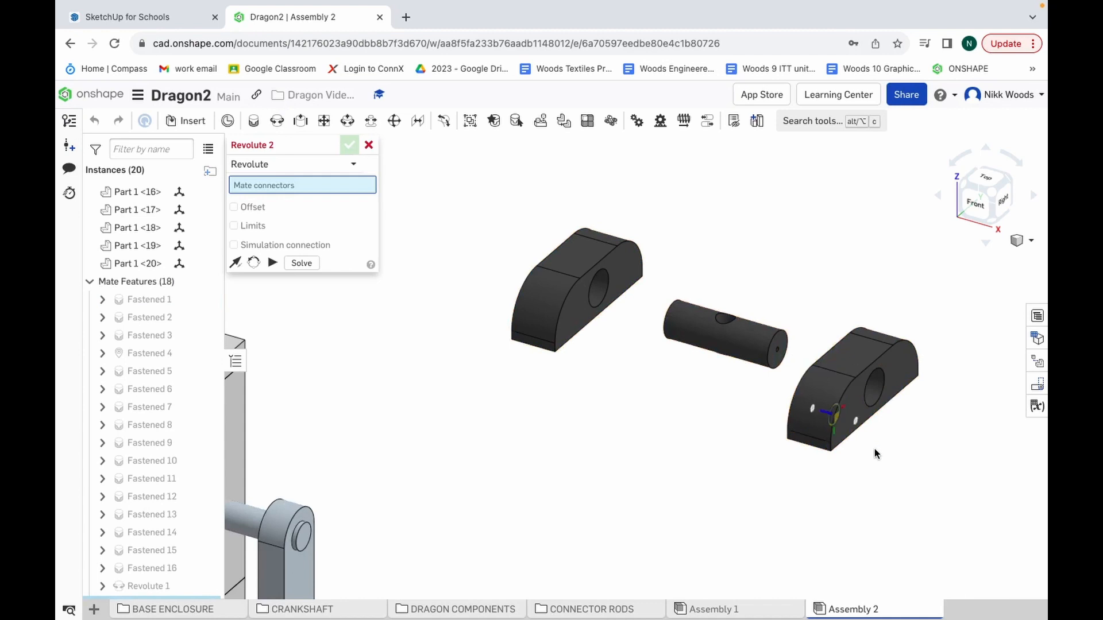
scroll(875, 450, up, 5)
scroll(875, 449, up, 2)
scroll(874, 449, down, 3)
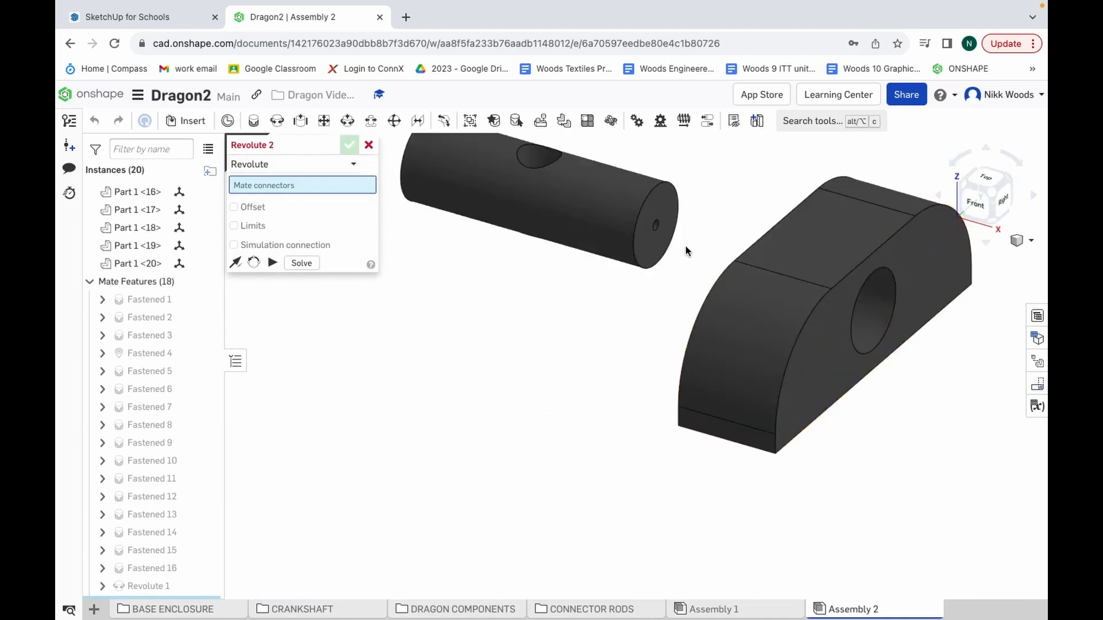
click(661, 231)
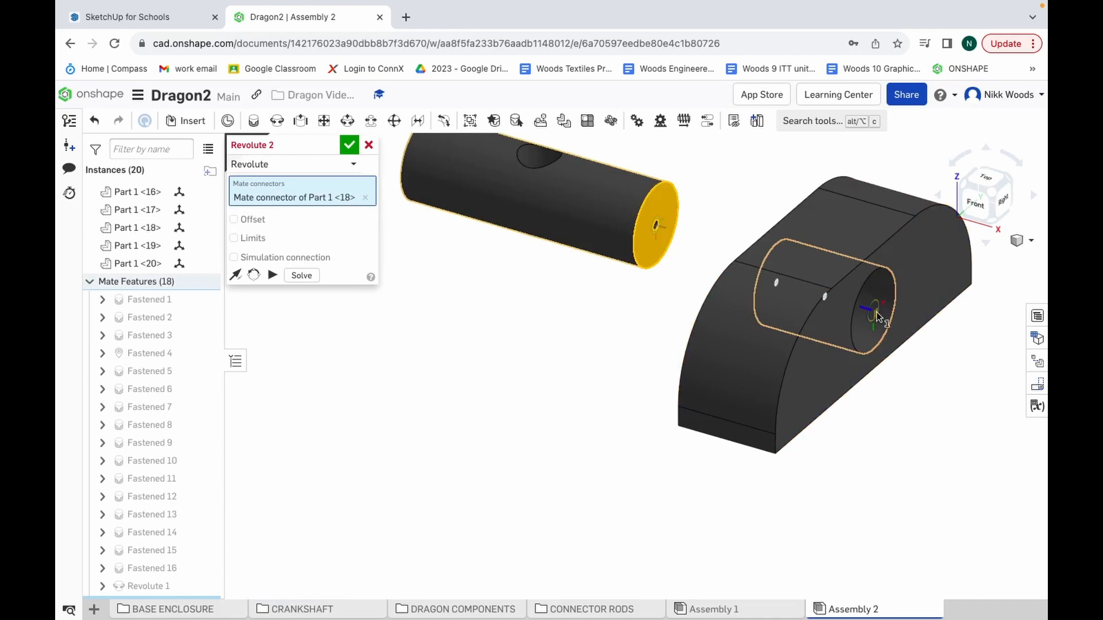
click(876, 316)
scroll(861, 259, down, 2)
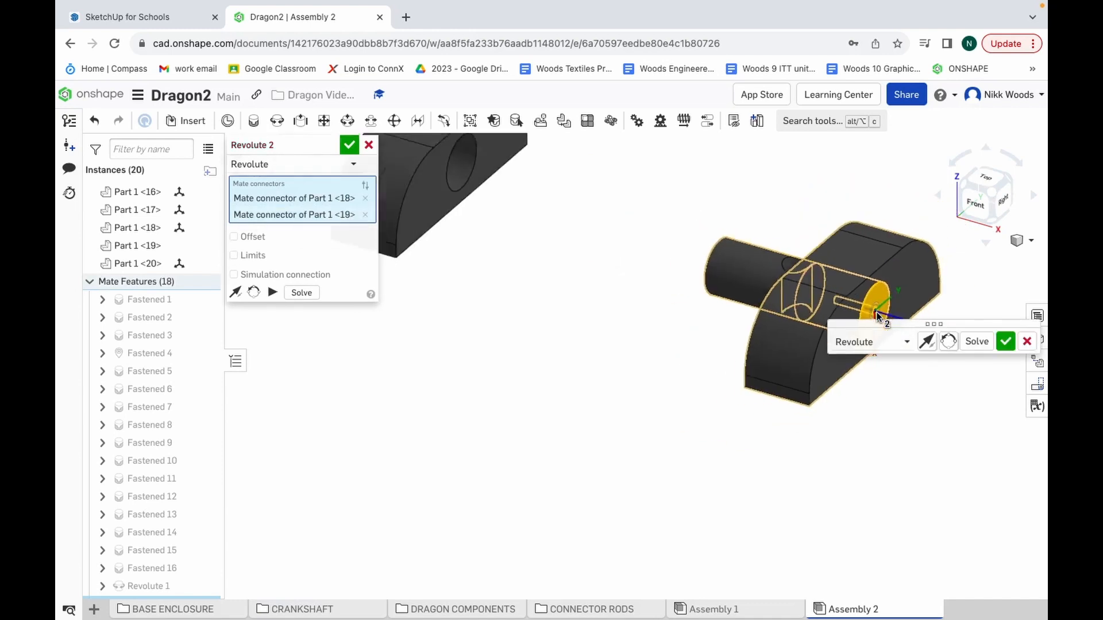
click(350, 146)
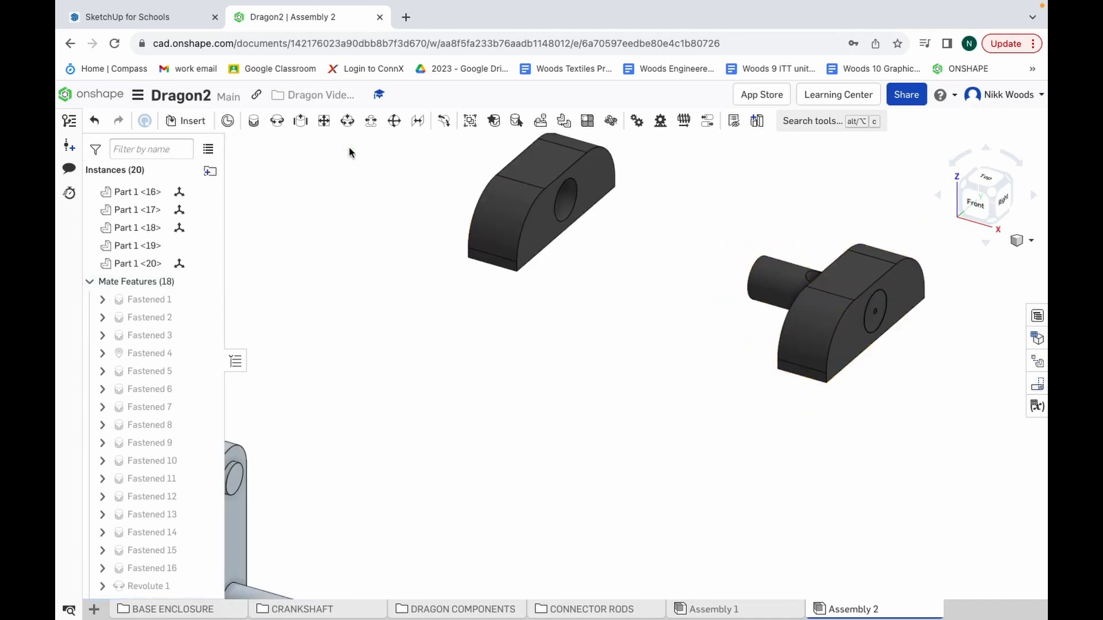
Step: Add a revolute mate joining the centre of the rod's free end face to the outer hole centre of the other guide block
click(1033, 197)
click(1033, 196)
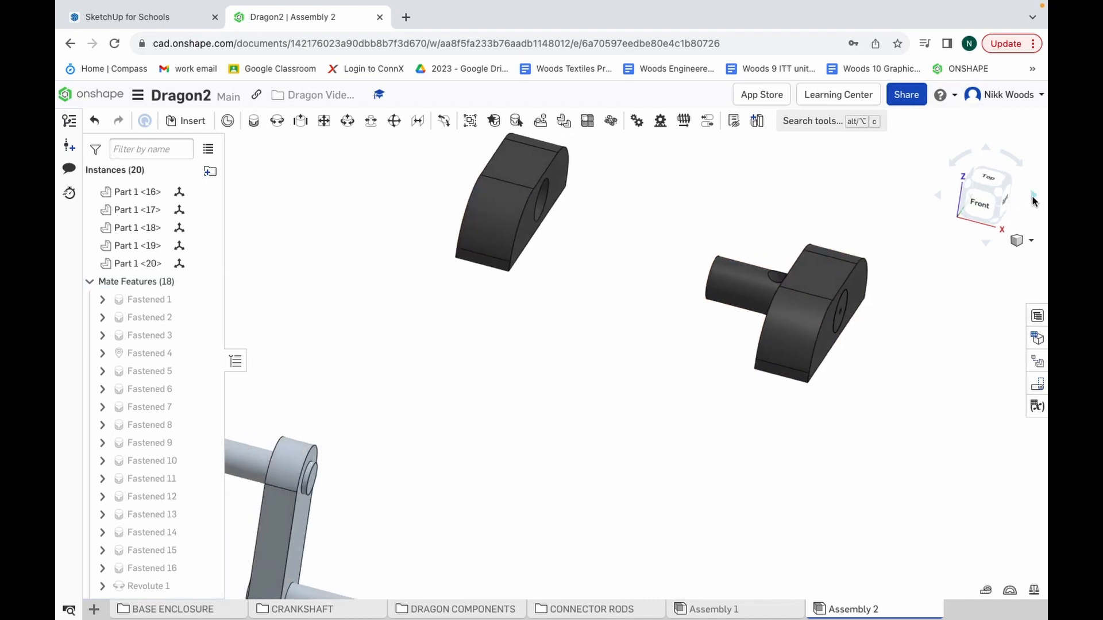
click(1033, 197)
click(1033, 197)
click(1033, 196)
click(1032, 196)
click(1033, 196)
click(1033, 196)
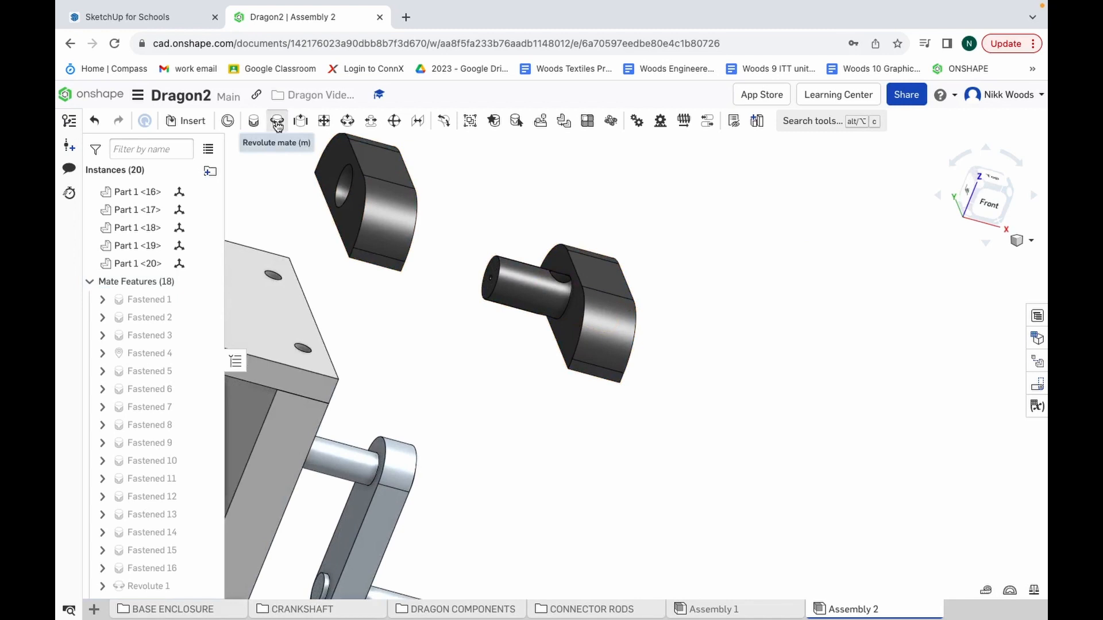
click(277, 126)
scroll(487, 281, up, 5)
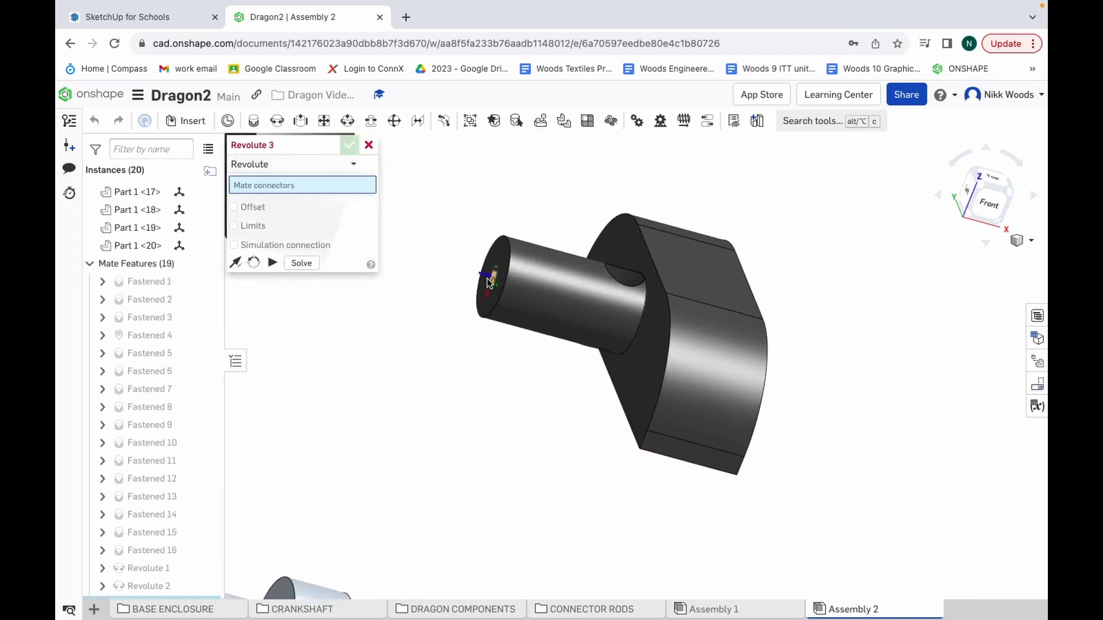
scroll(487, 281, up, 3)
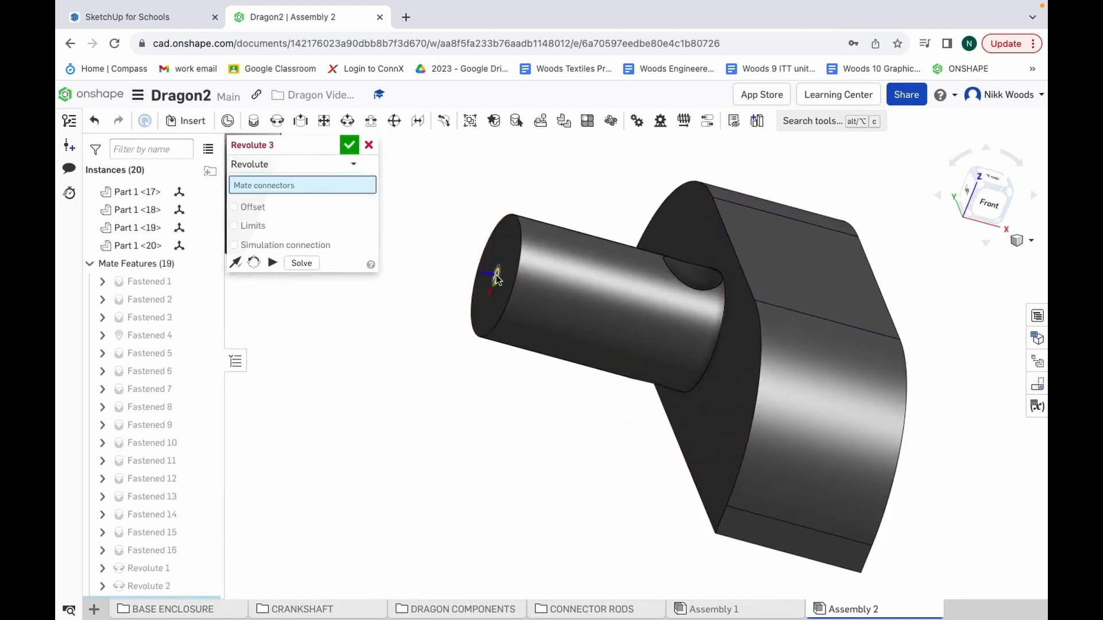
click(497, 278)
scroll(496, 275, down, 6)
scroll(495, 274, down, 5)
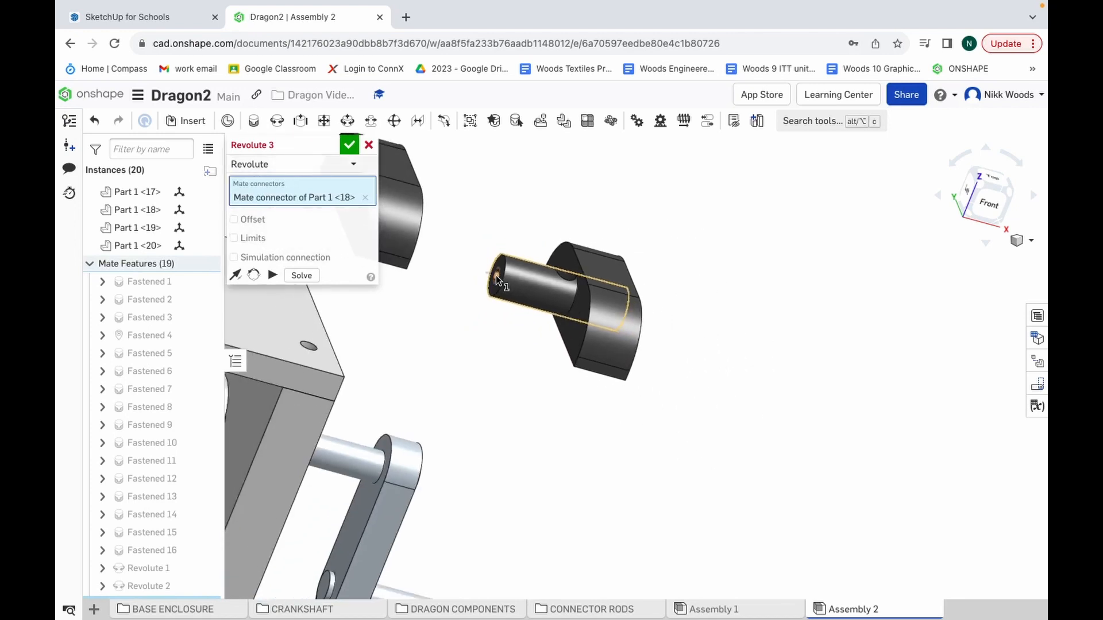
scroll(420, 230, up, 5)
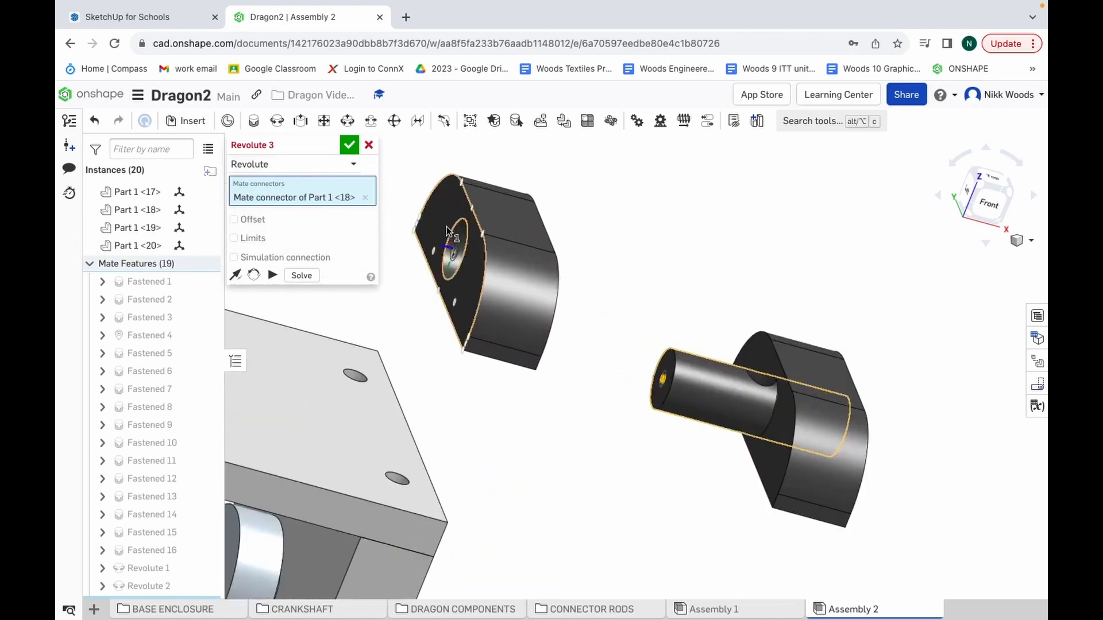
click(452, 235)
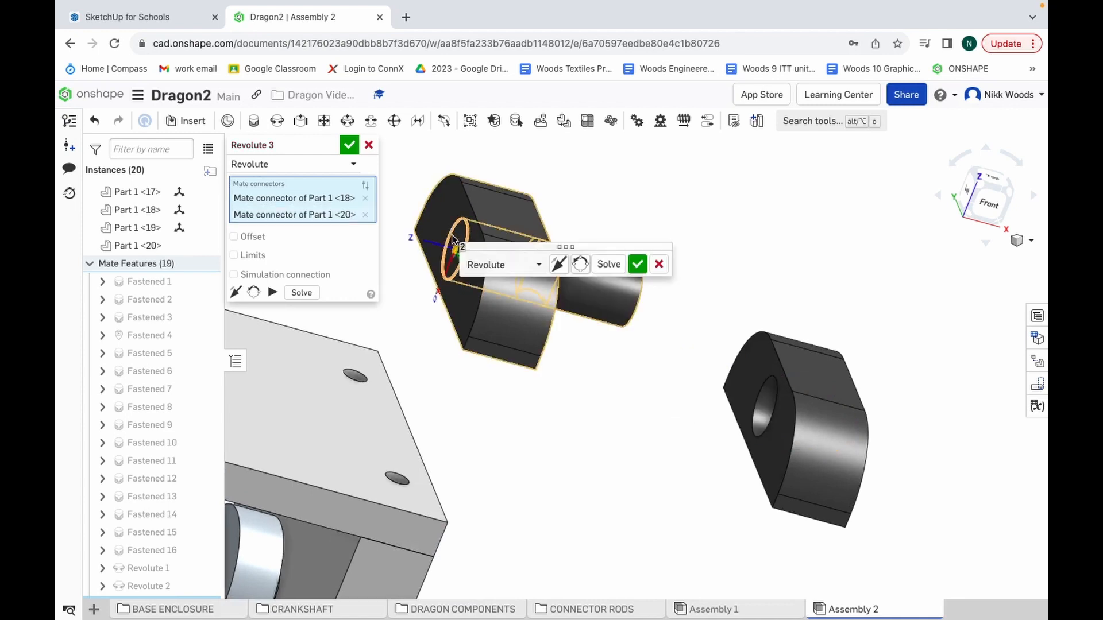
Step: Accept the revolute mate between the pivot and the second guide block, and set the assembly to trimetric view
click(349, 146)
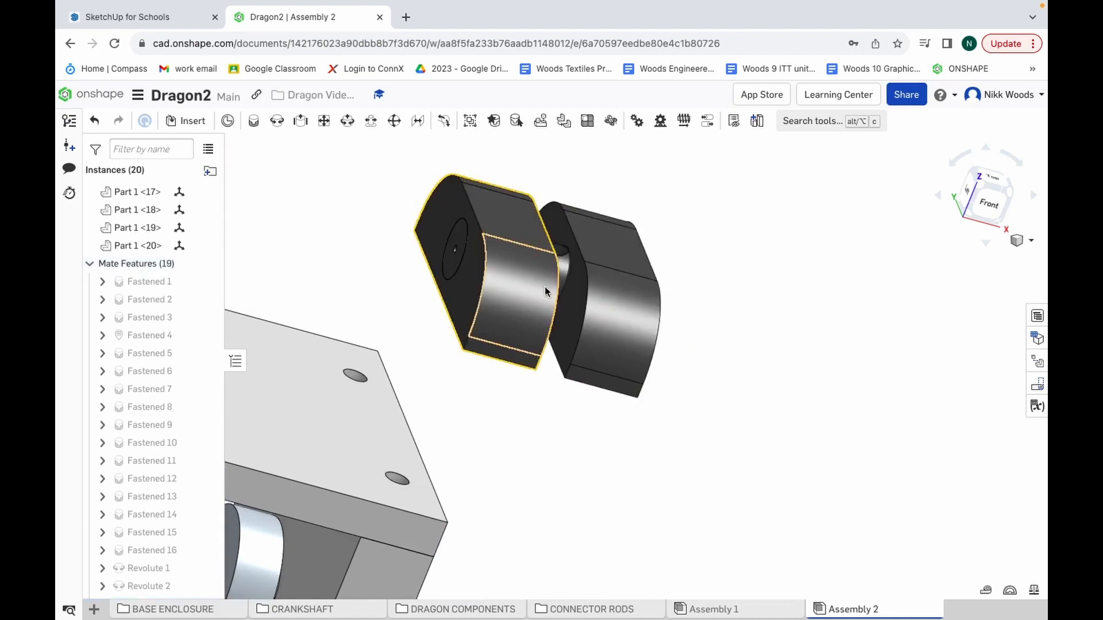
click(1020, 240)
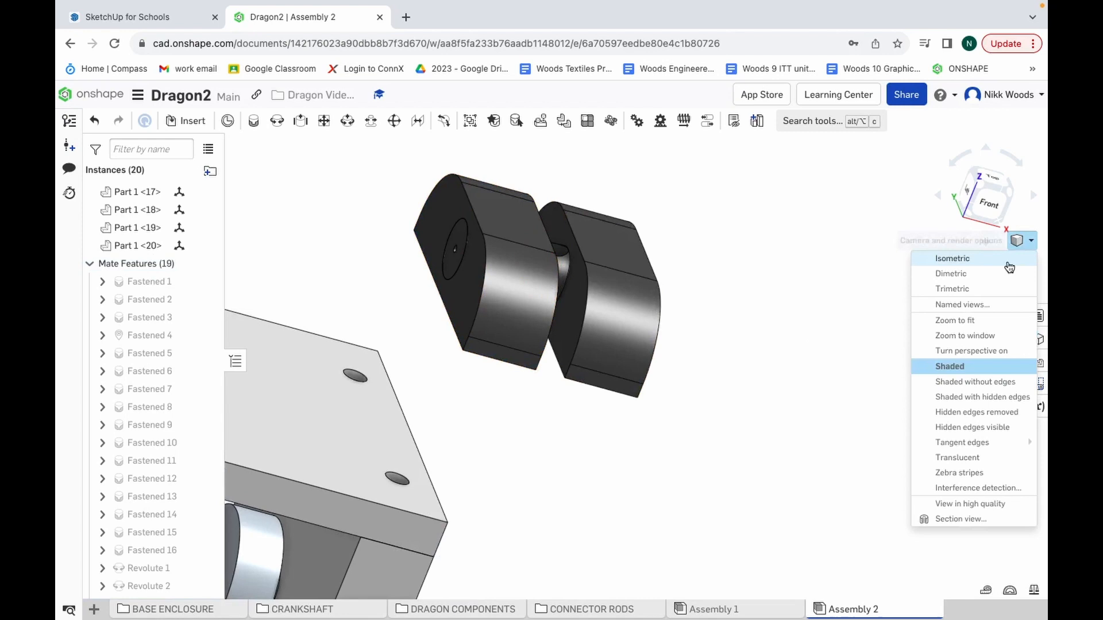
click(974, 289)
scroll(982, 308, down, 2)
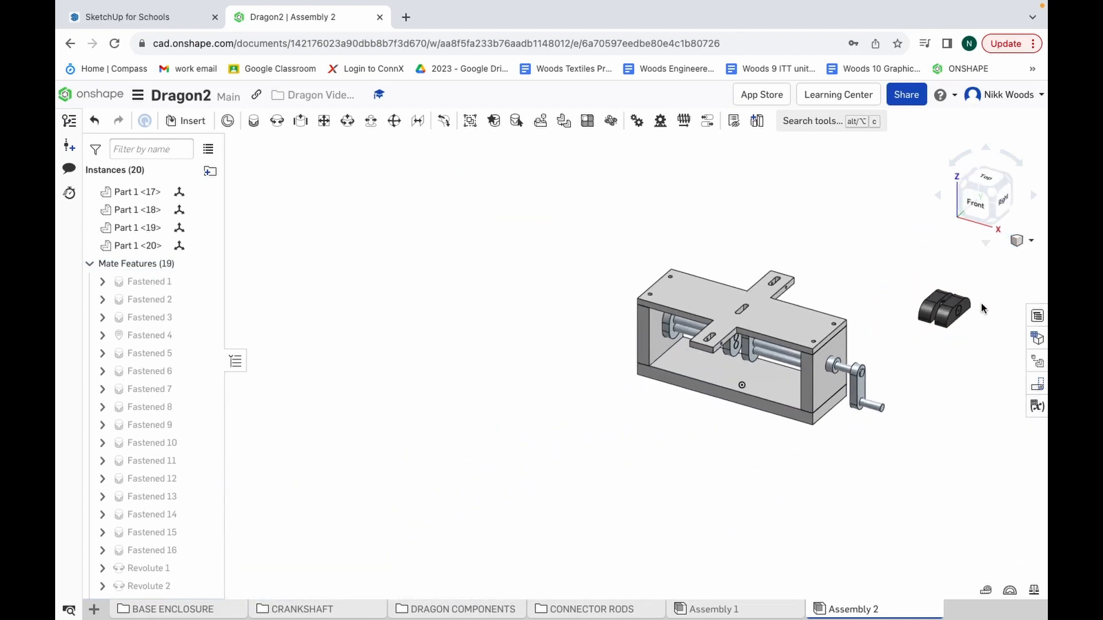
scroll(982, 309, up, 8)
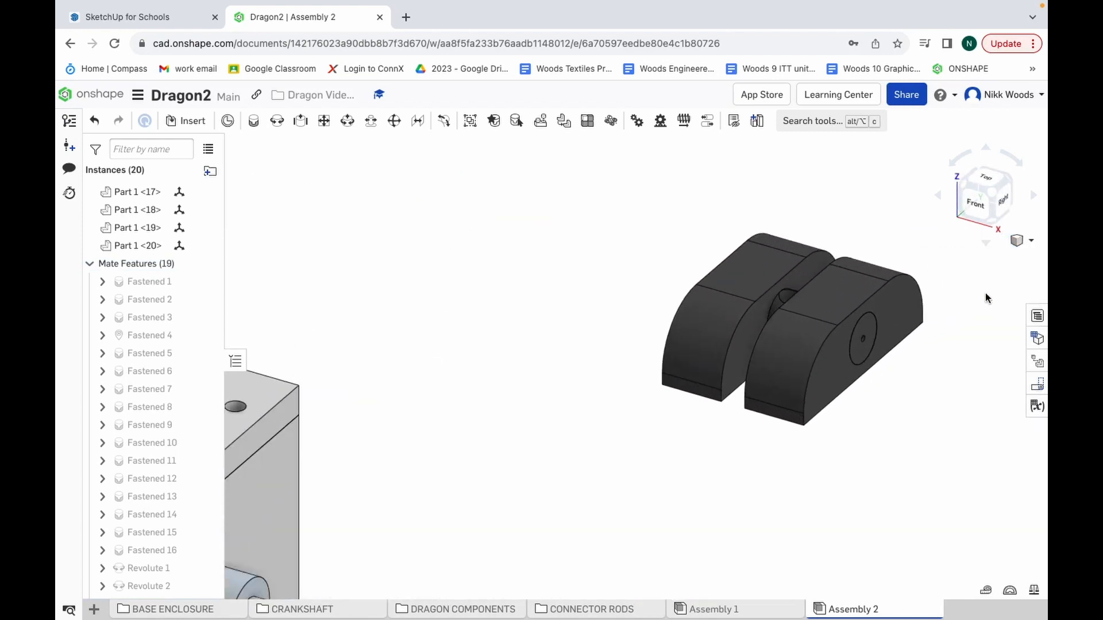
Step: Switch to the exercise document in Word and read the section on applying a parallel mate to the guide blocks
key(ctrl+Up)
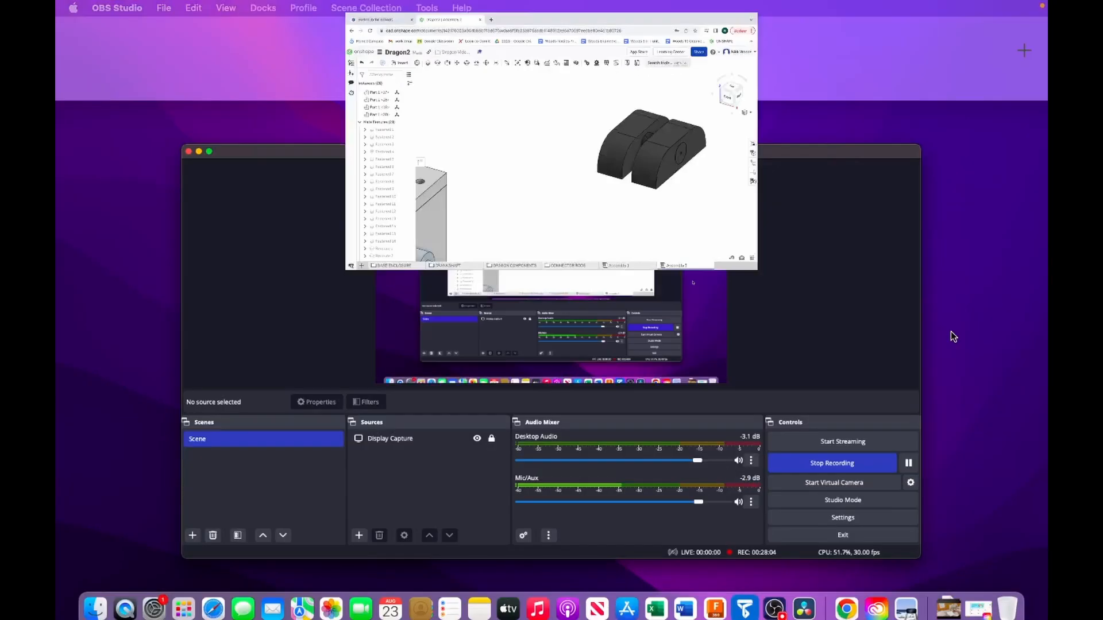
click(695, 70)
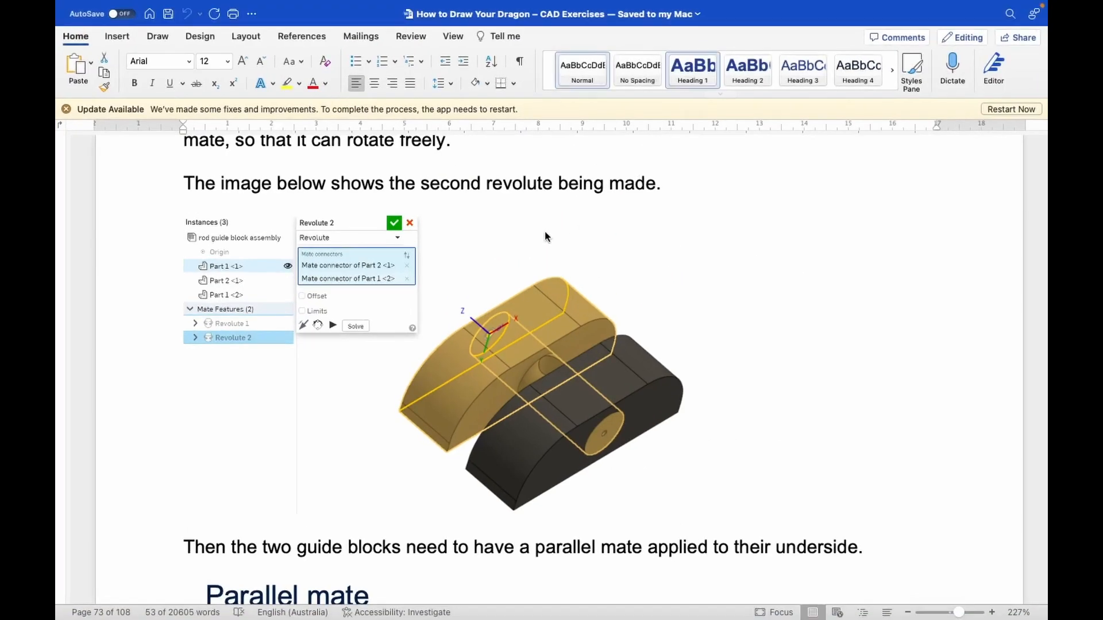
scroll(595, 357, down, 7)
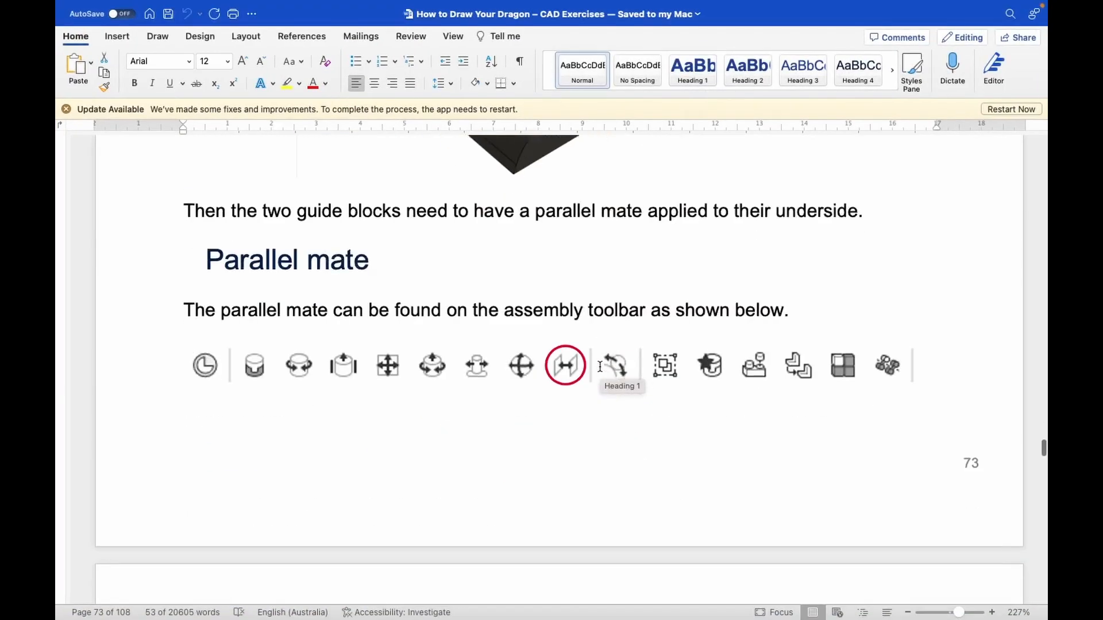
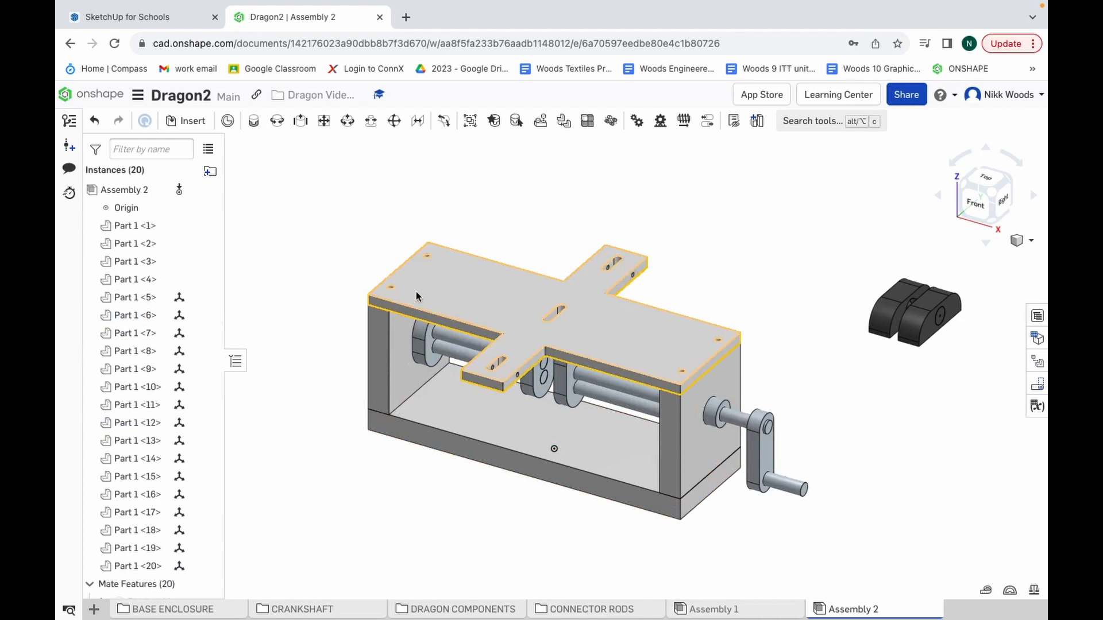
Step: Hide the enclosure's slotted top plate (Part 1 <2>) to expose the crankshaft
click(452, 299)
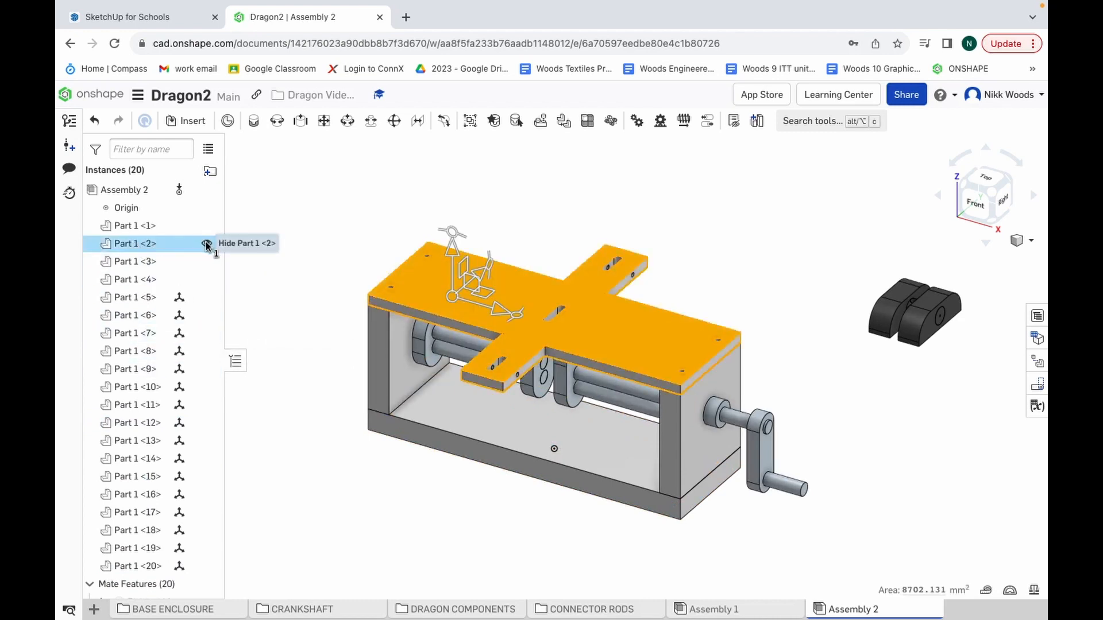
click(206, 244)
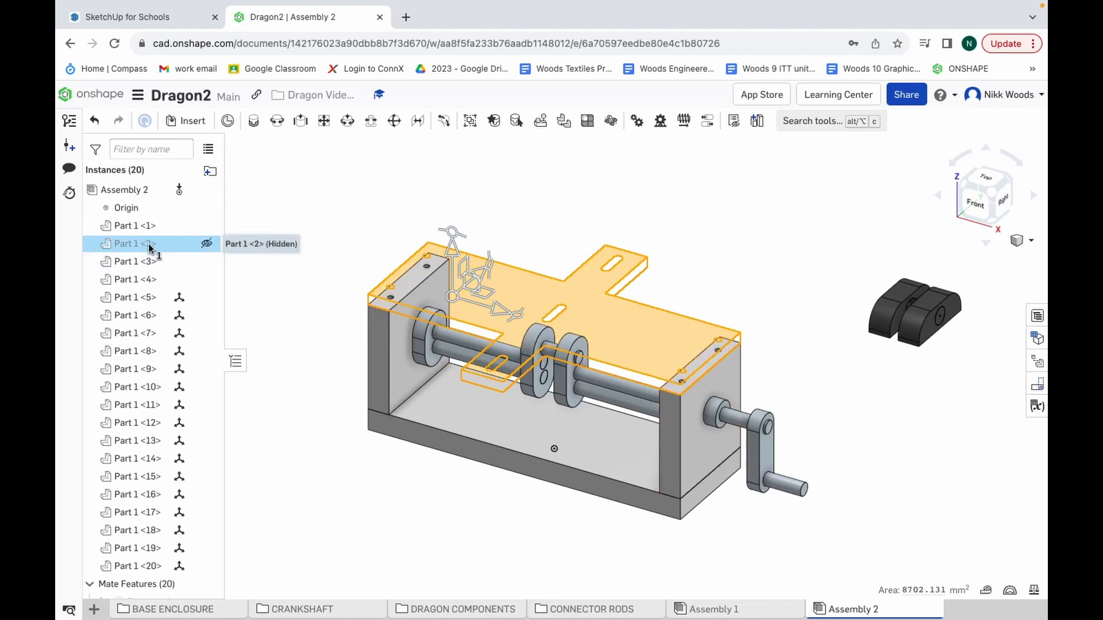
click(315, 234)
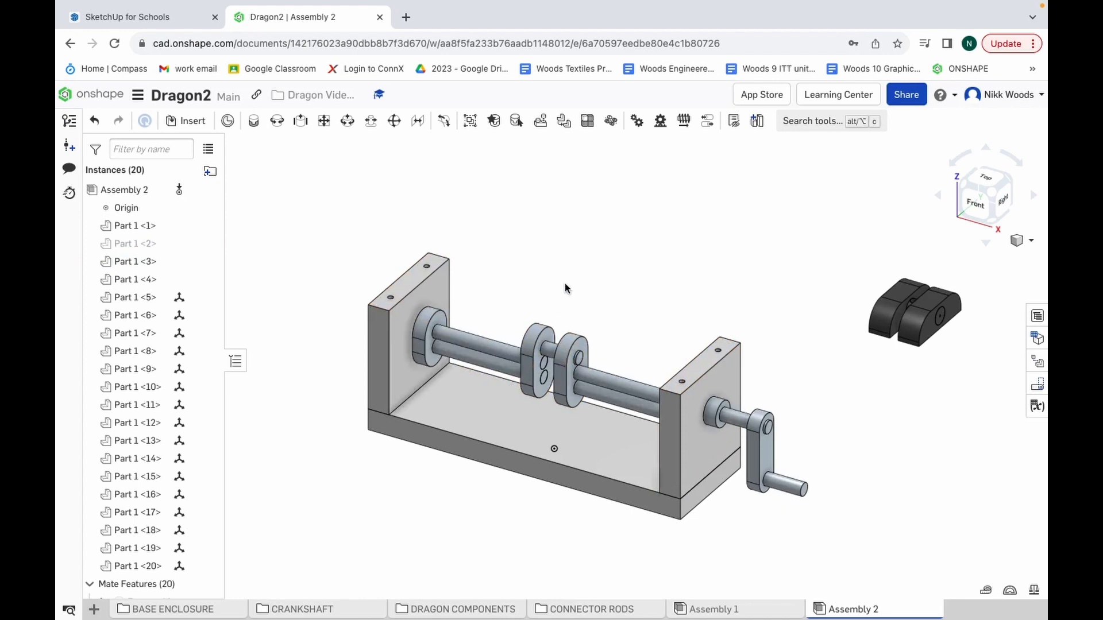
Step: Switch to the Word document and highlight the passage describing the crankshaft follower and body control rod mates
key(ctrl+Up)
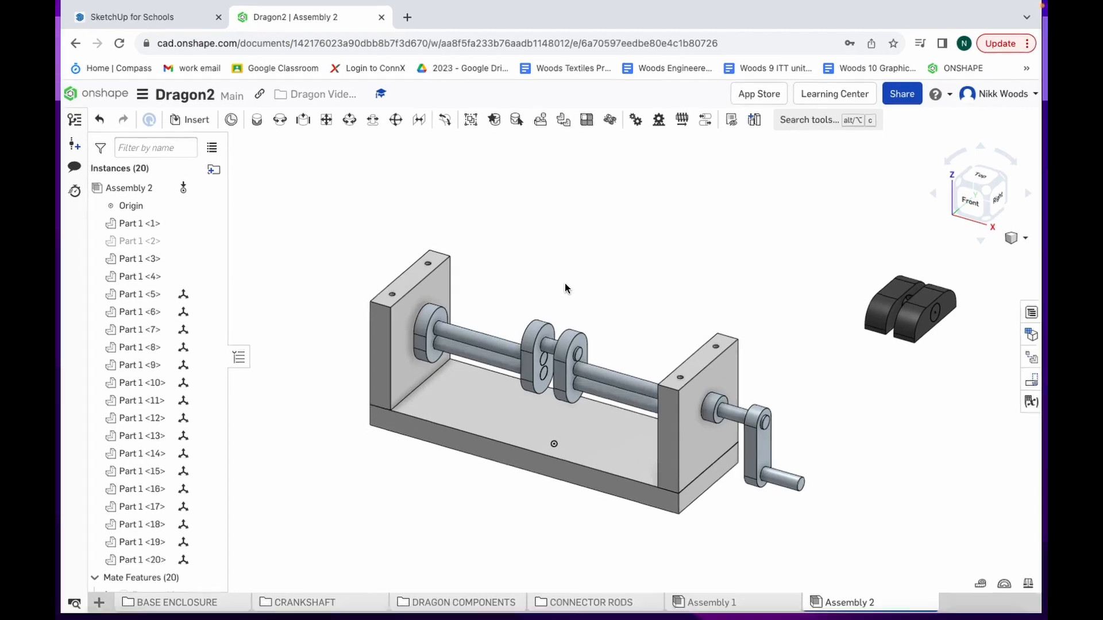
click(675, 82)
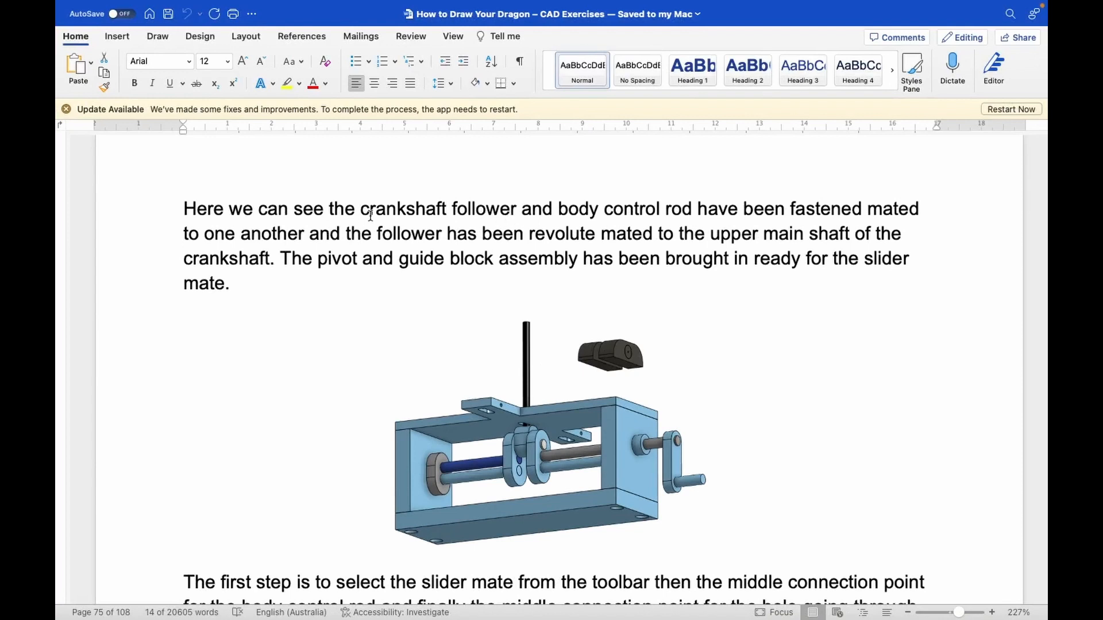
drag(362, 211, 270, 260)
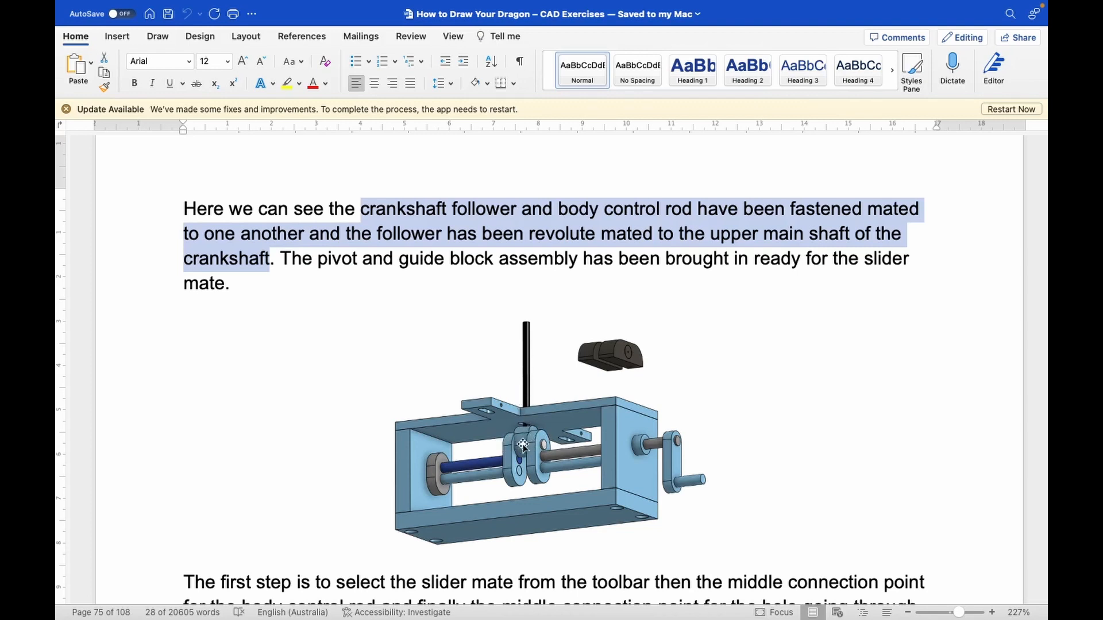
Step: Switch back to Onshape and insert one main crankshaft follower above the middle of the crankshaft
key(ctrl+Up)
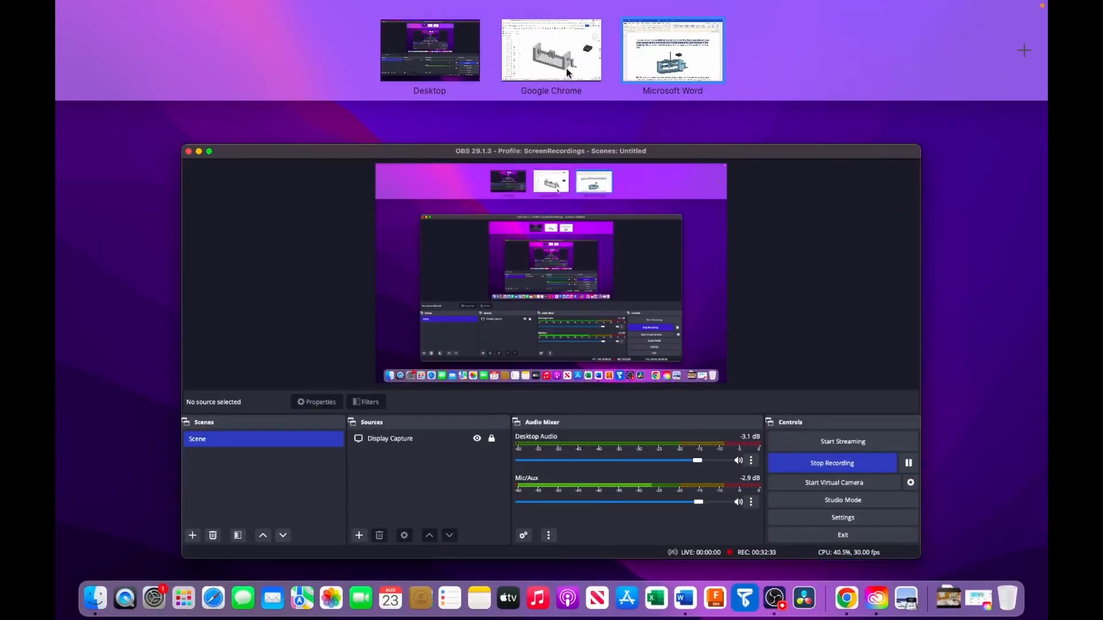
click(543, 55)
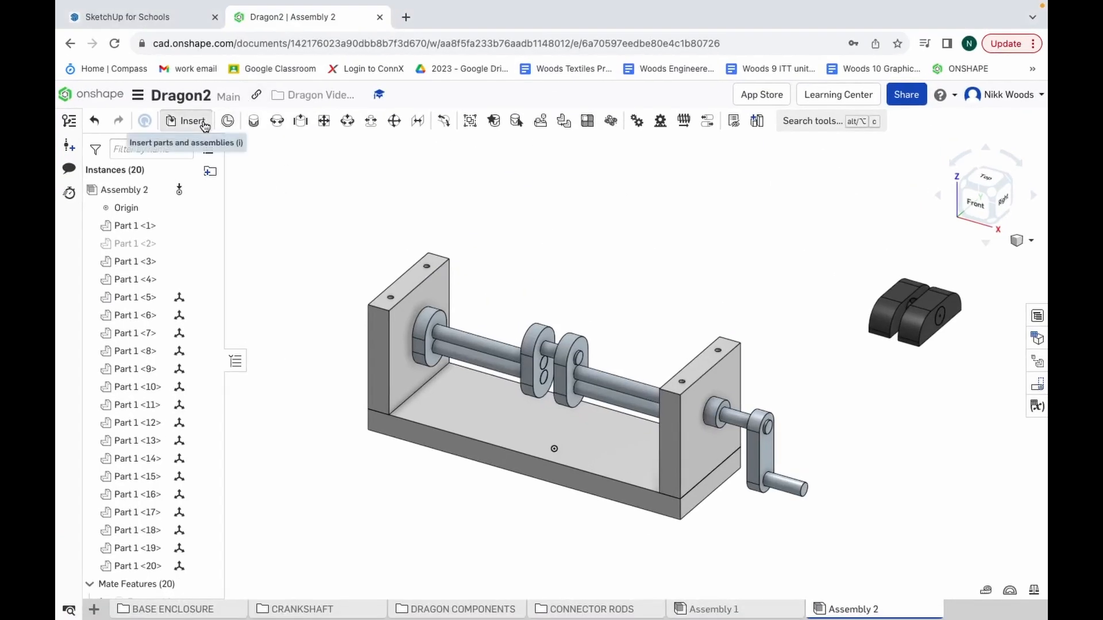
click(192, 120)
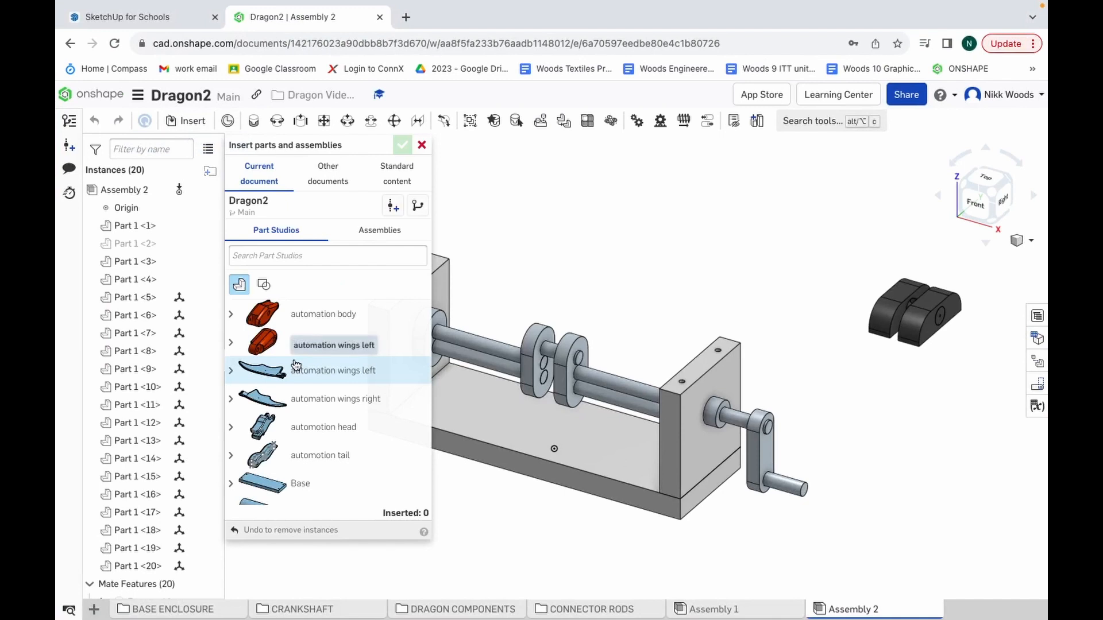
scroll(296, 365, down, 10)
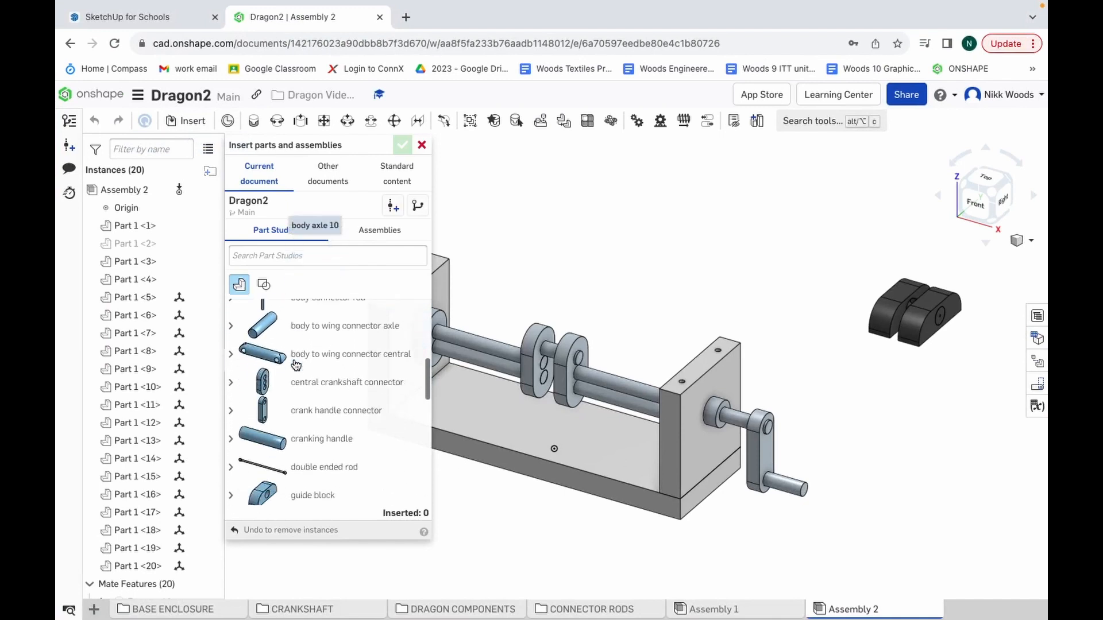
scroll(296, 365, down, 6)
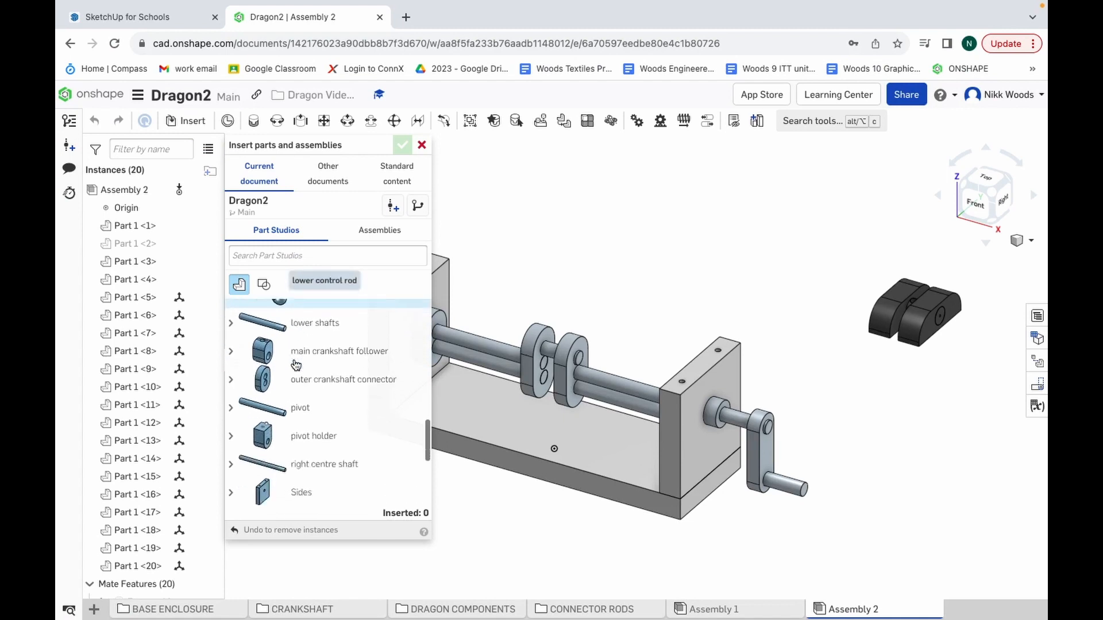
scroll(296, 366, up, 1)
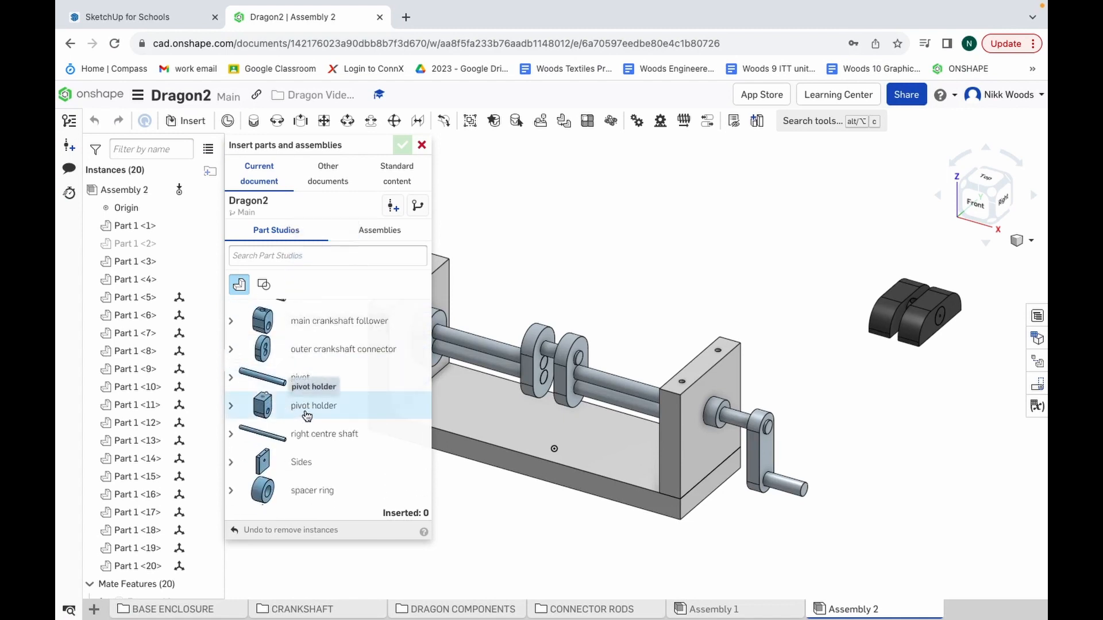
click(325, 328)
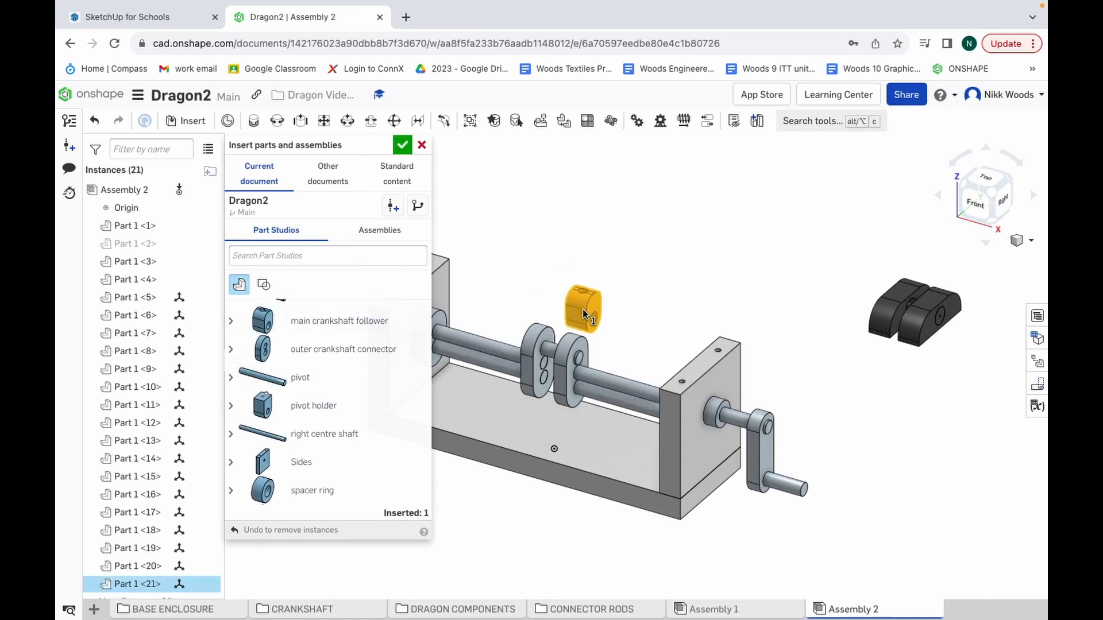
click(584, 313)
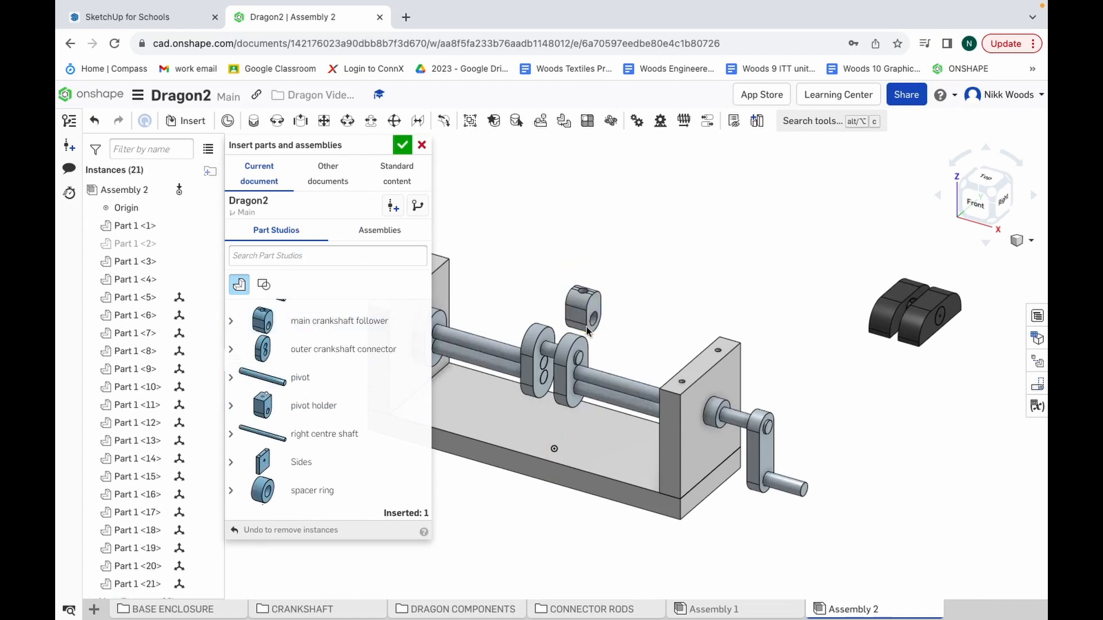
click(403, 146)
Step: Add a revolute mate between the follower's shaft hole and the central crankshaft connector's inner face at the upper main shaft
scroll(574, 339, up, 5)
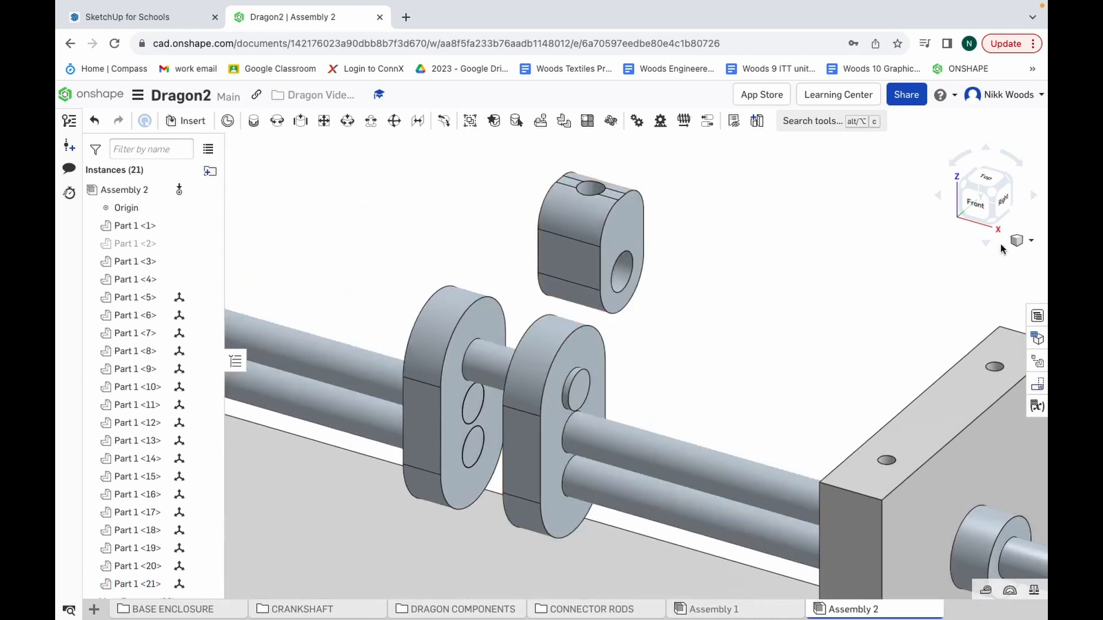
click(1032, 196)
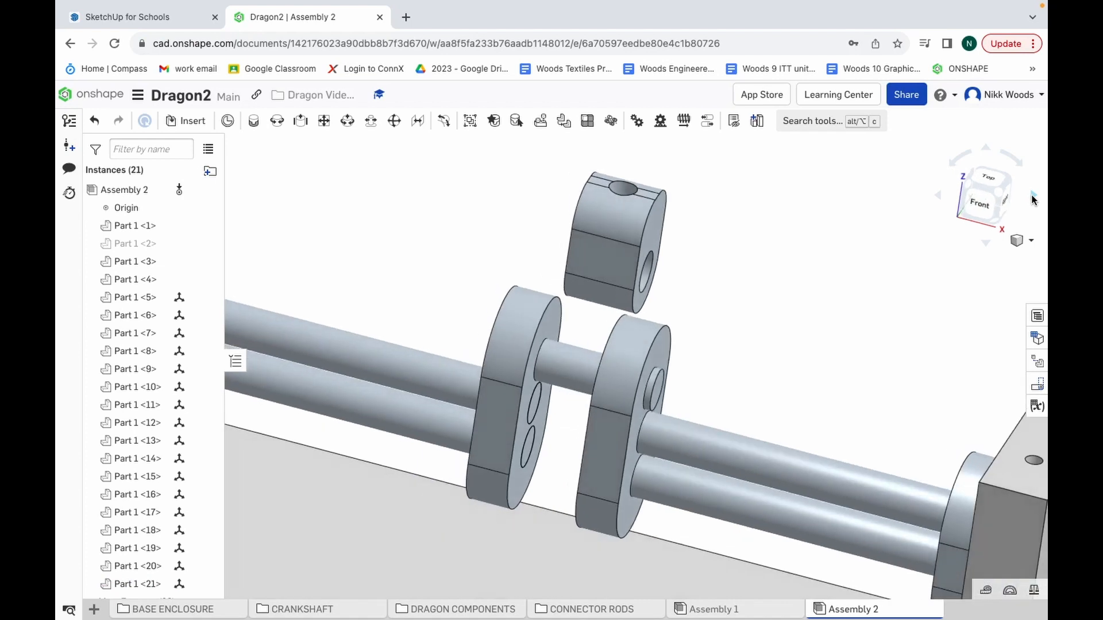
click(1032, 198)
click(1032, 198)
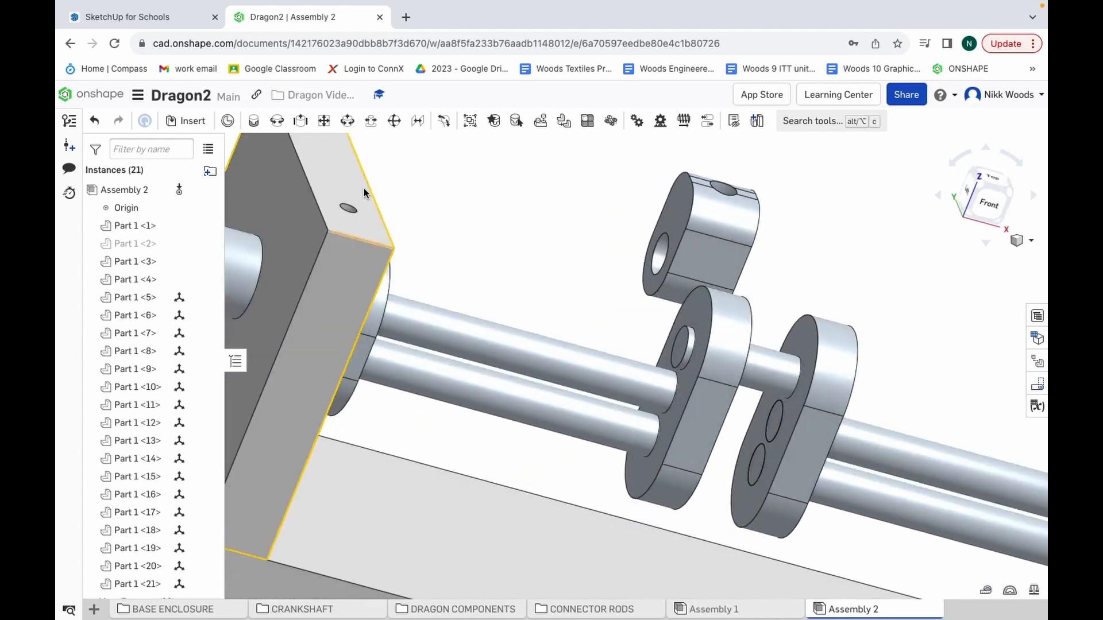
click(277, 121)
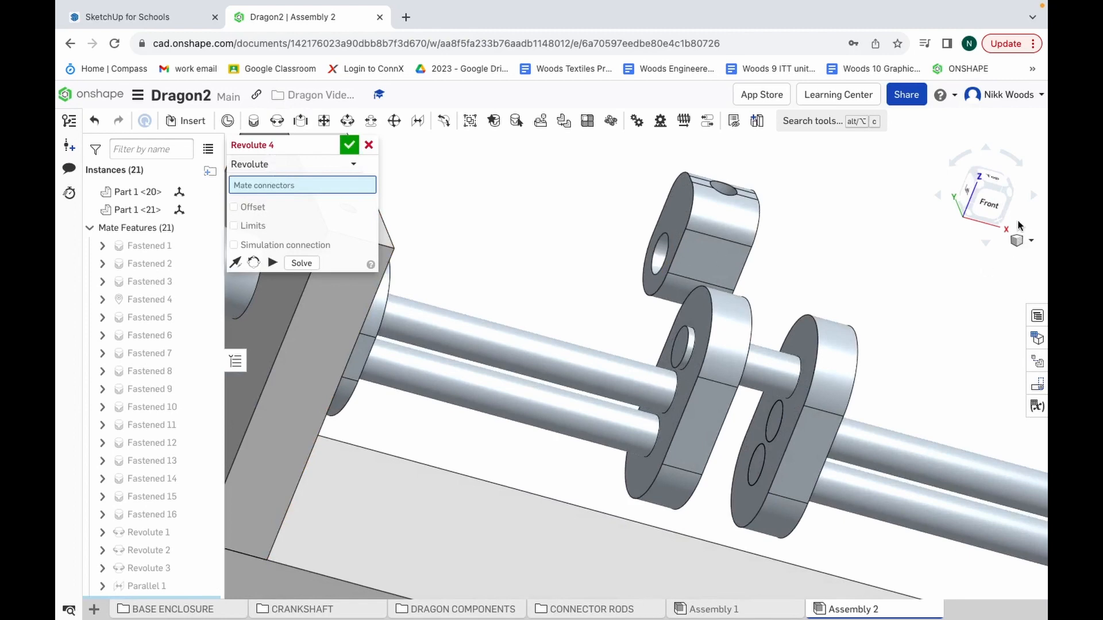
click(941, 193)
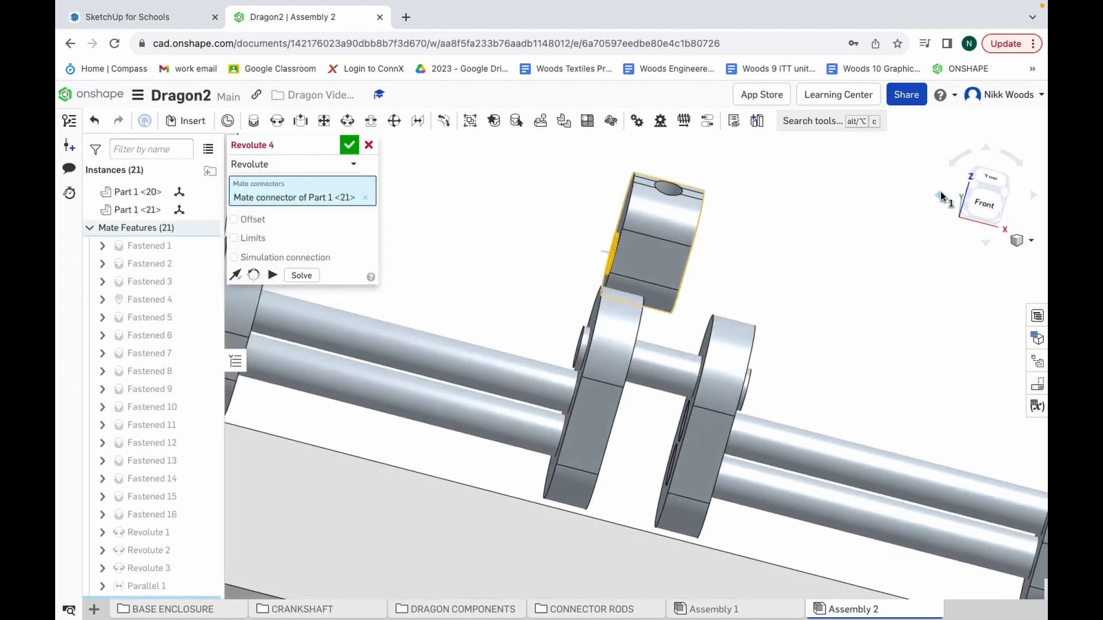
click(941, 193)
click(941, 193)
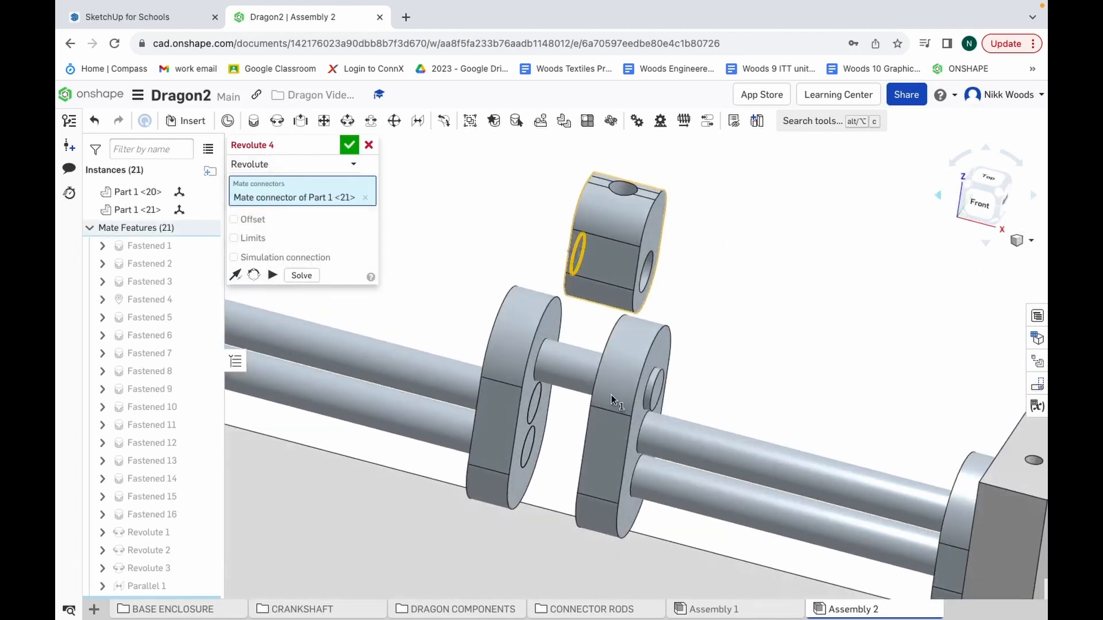
click(538, 361)
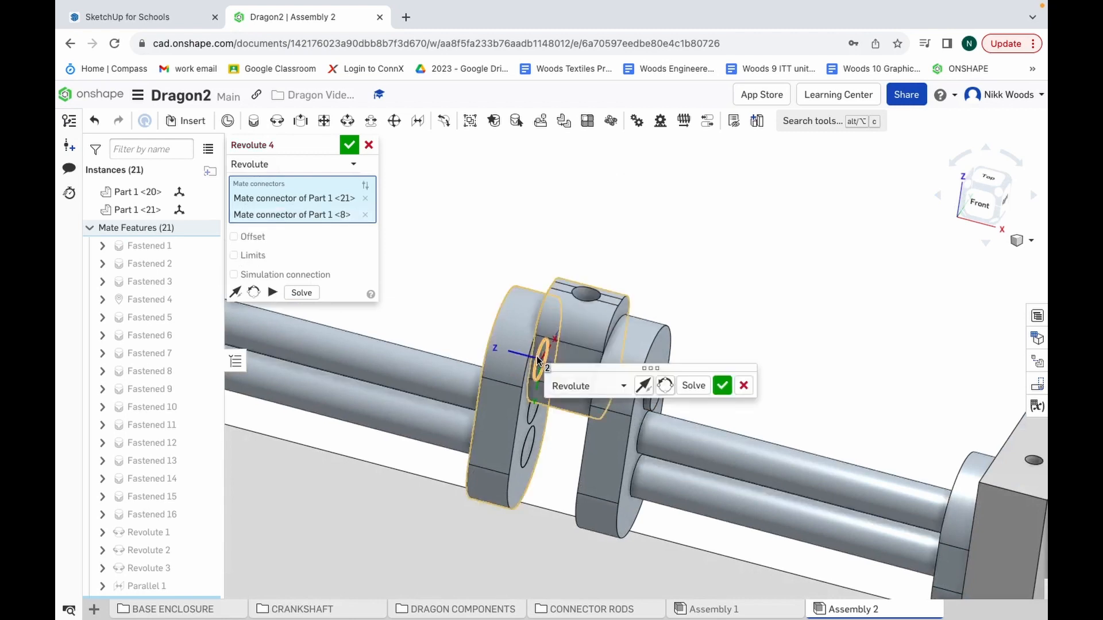
click(351, 146)
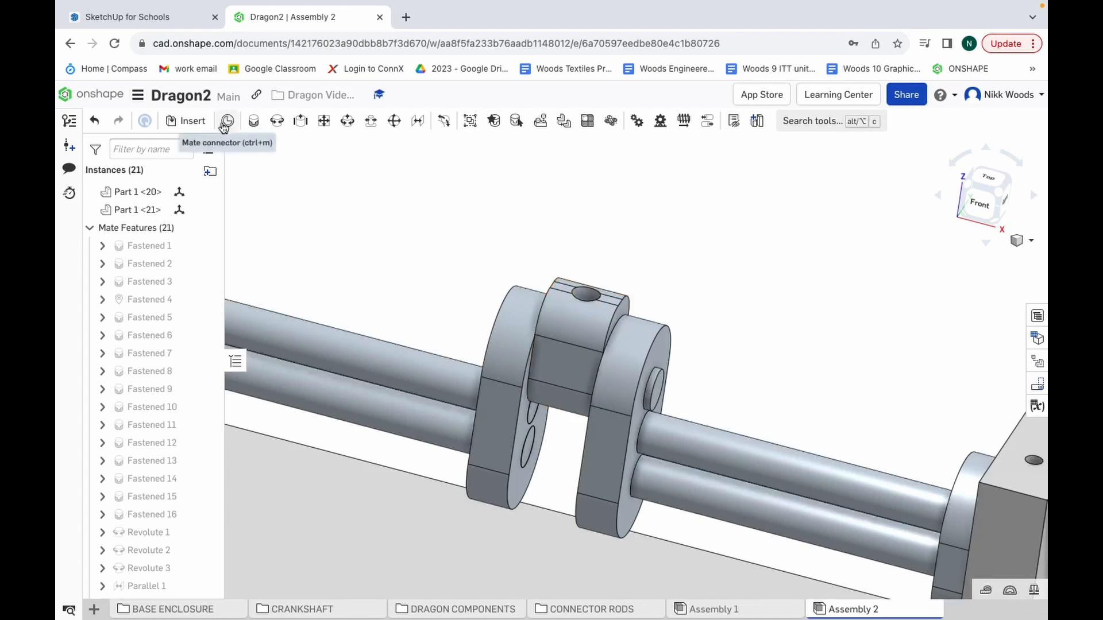
Step: Insert one body connector rod into the empty space beside the crankshaft follower
click(206, 125)
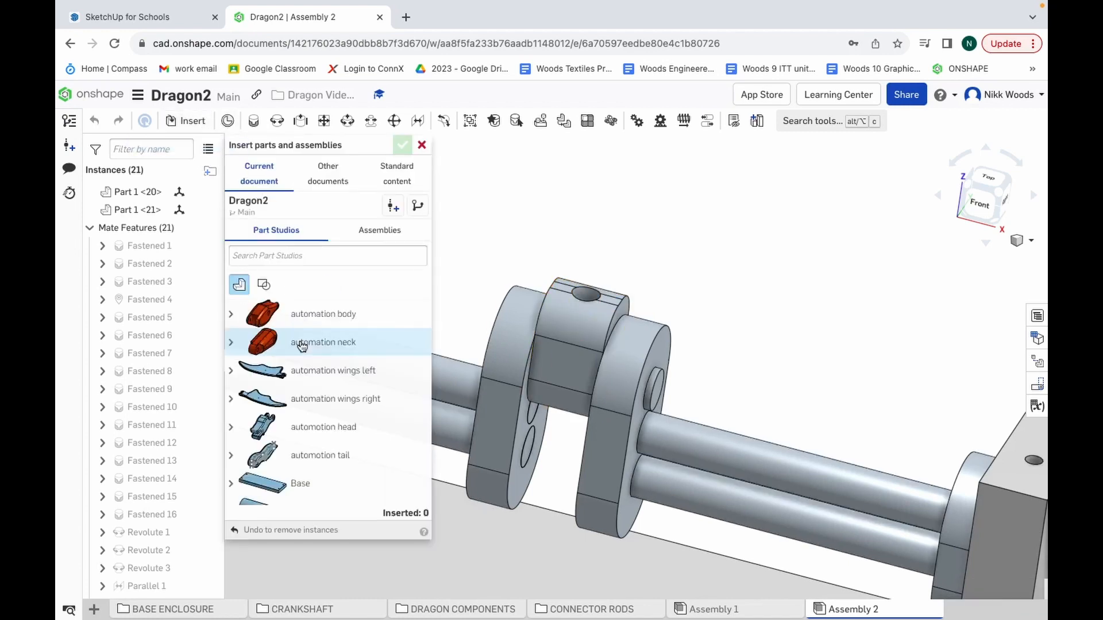
scroll(313, 370, down, 5)
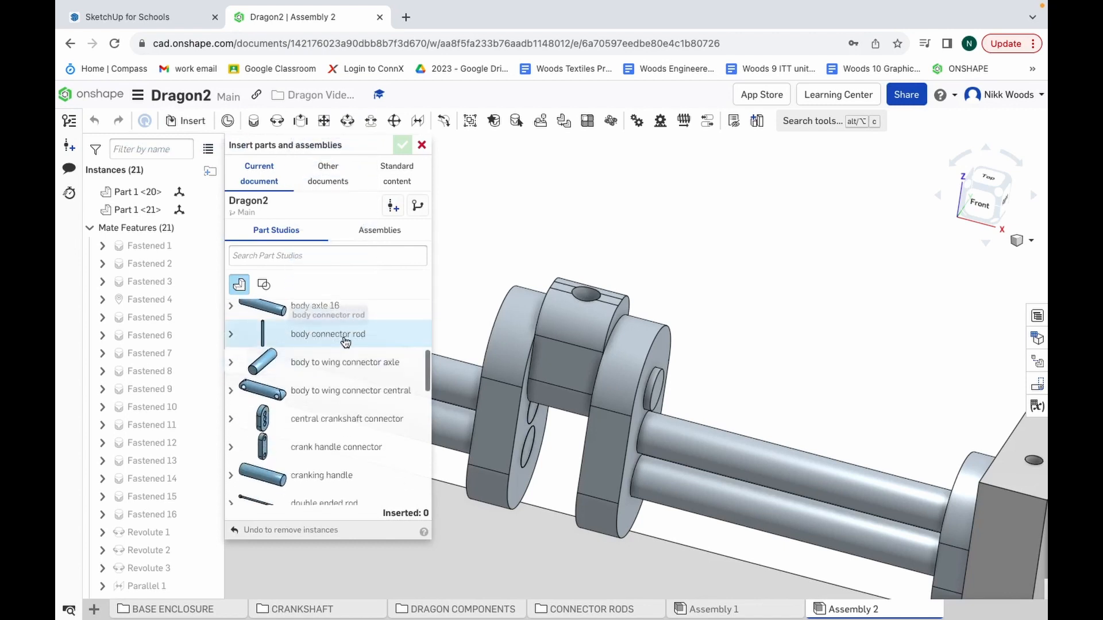
click(330, 339)
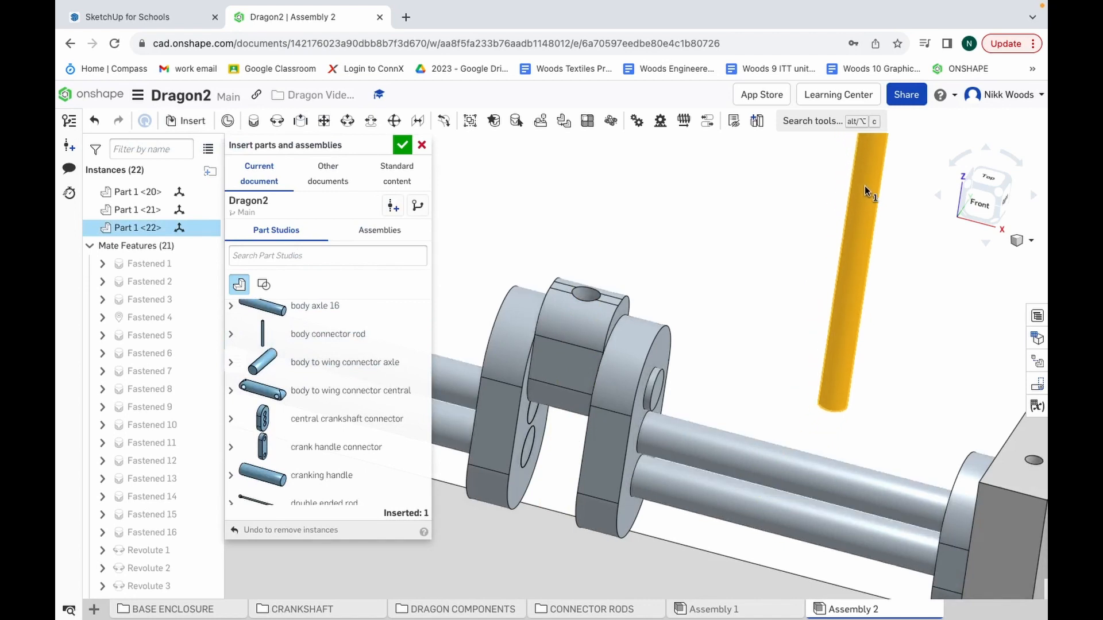
click(864, 185)
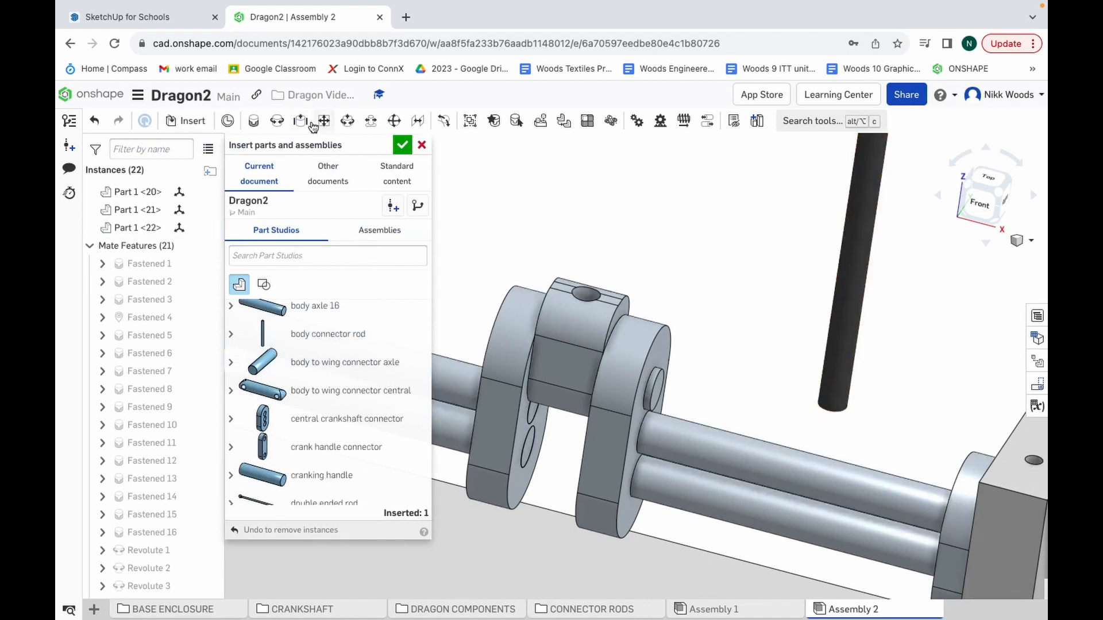
Step: Add a fastened mate between the body connector rod's lower end and the bottom of the crankshaft follower's vertical hole
click(253, 122)
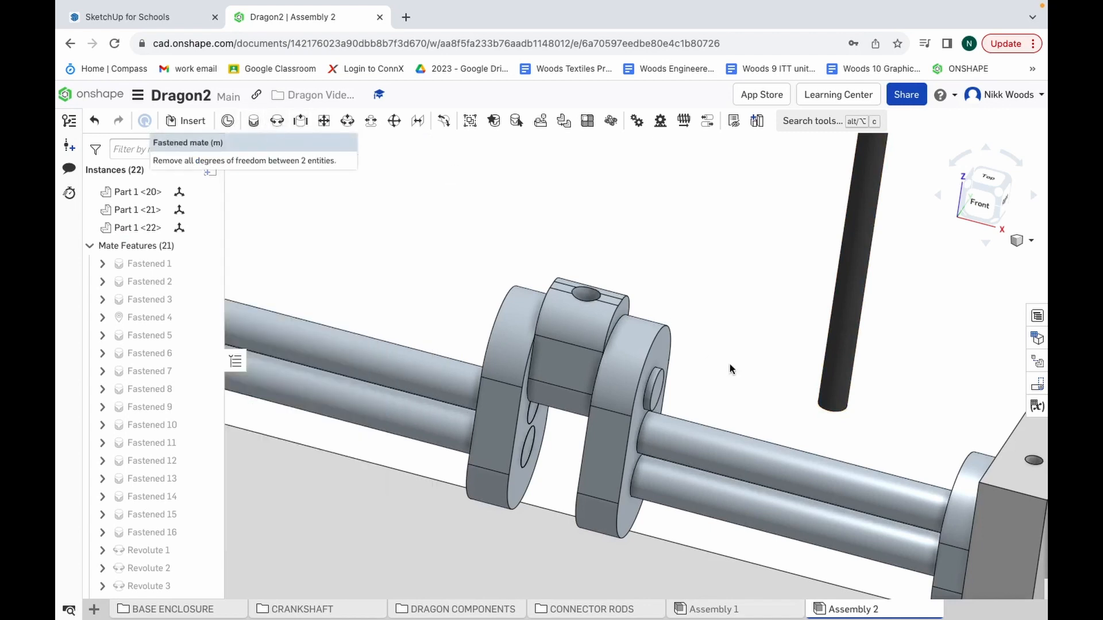
click(838, 412)
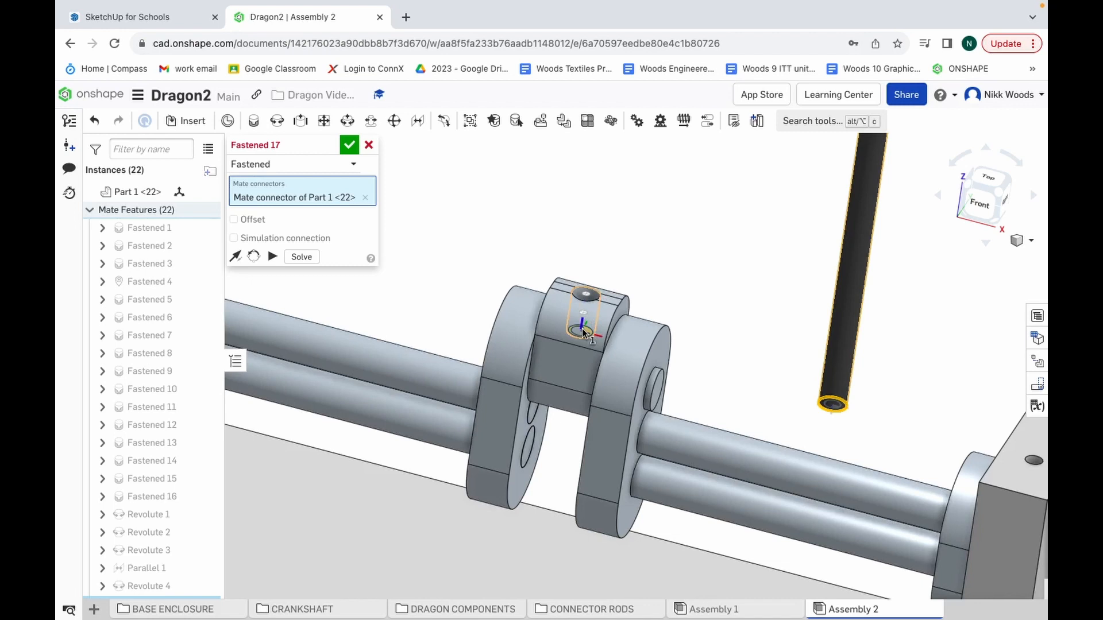
click(584, 333)
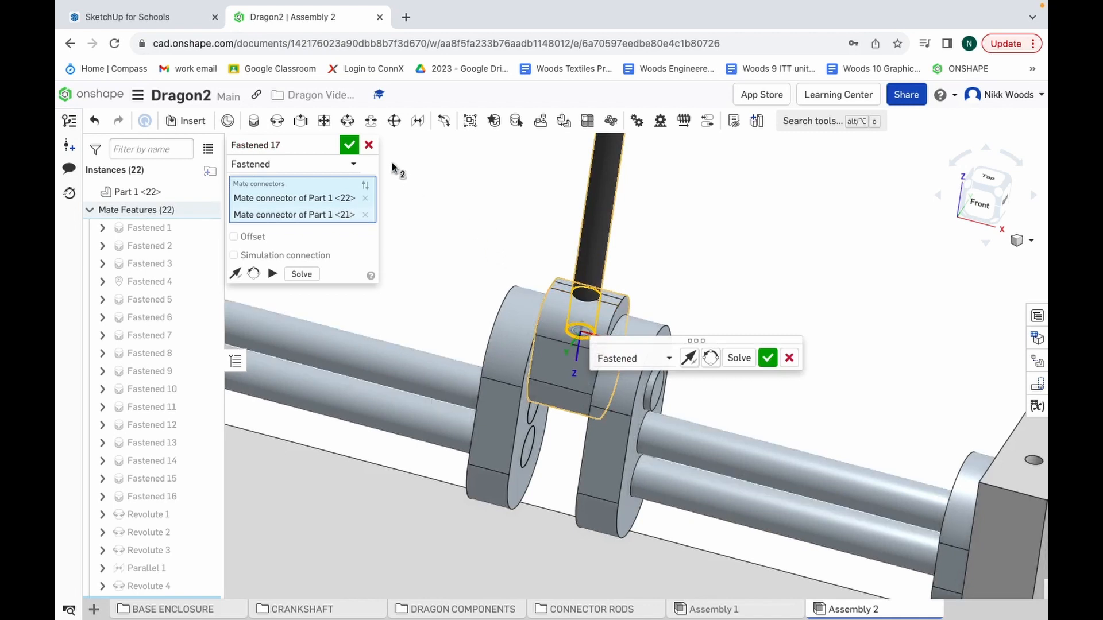
click(349, 145)
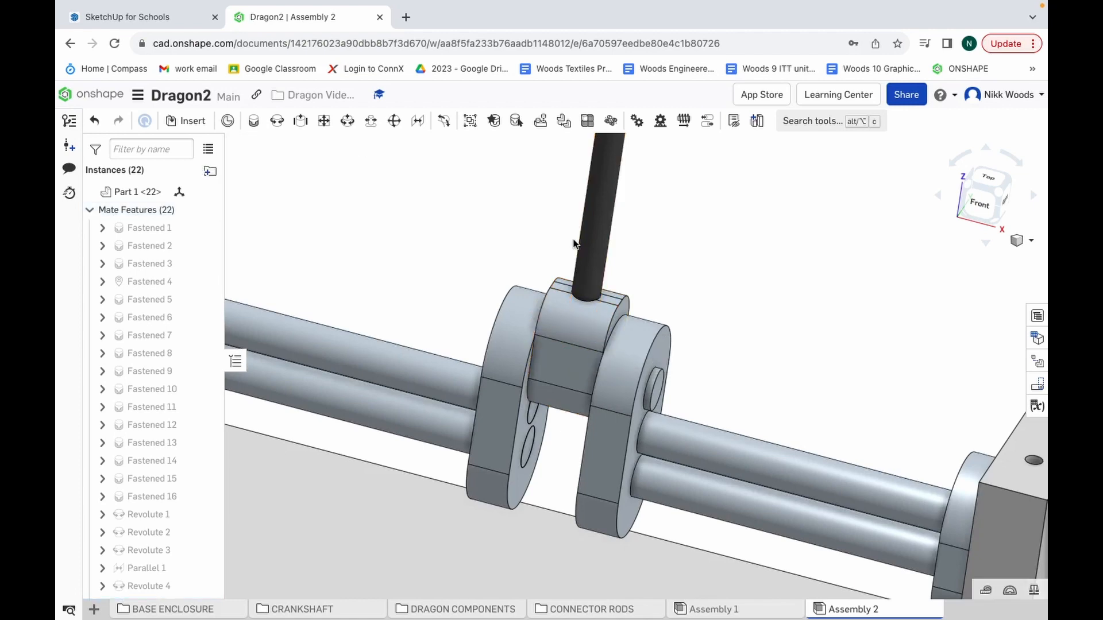
Step: Unhide the base enclosure's top panel, Part 1 <2>, and set the assembly to the isometric view
scroll(741, 290, down, 3)
scroll(741, 293, down, 2)
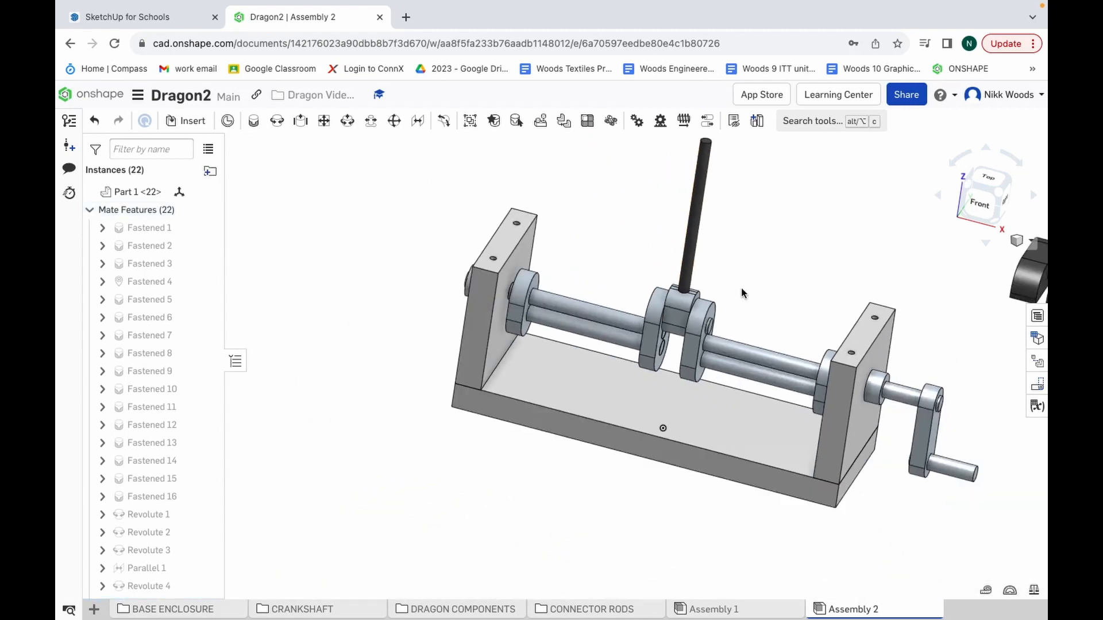
scroll(741, 293, down, 1)
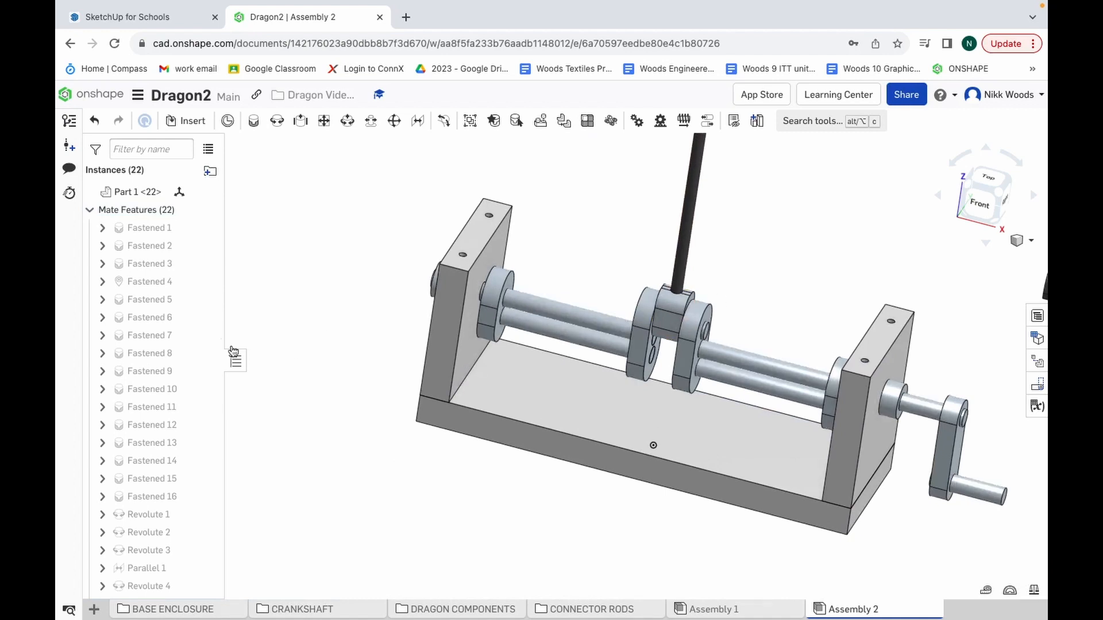
scroll(180, 340, up, 2)
scroll(180, 340, up, 5)
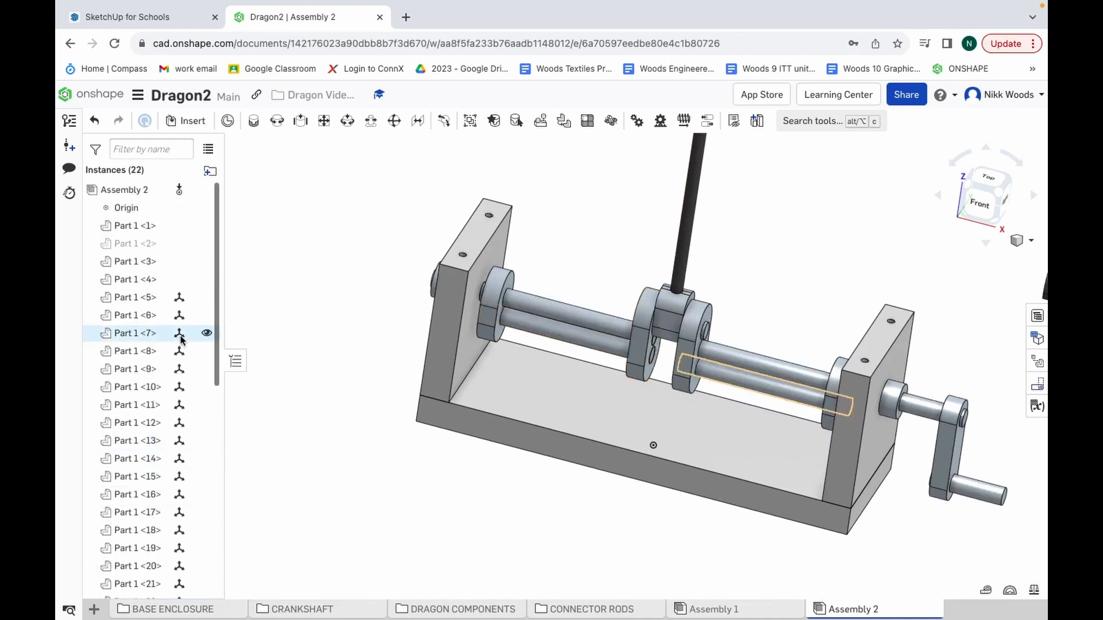
click(206, 245)
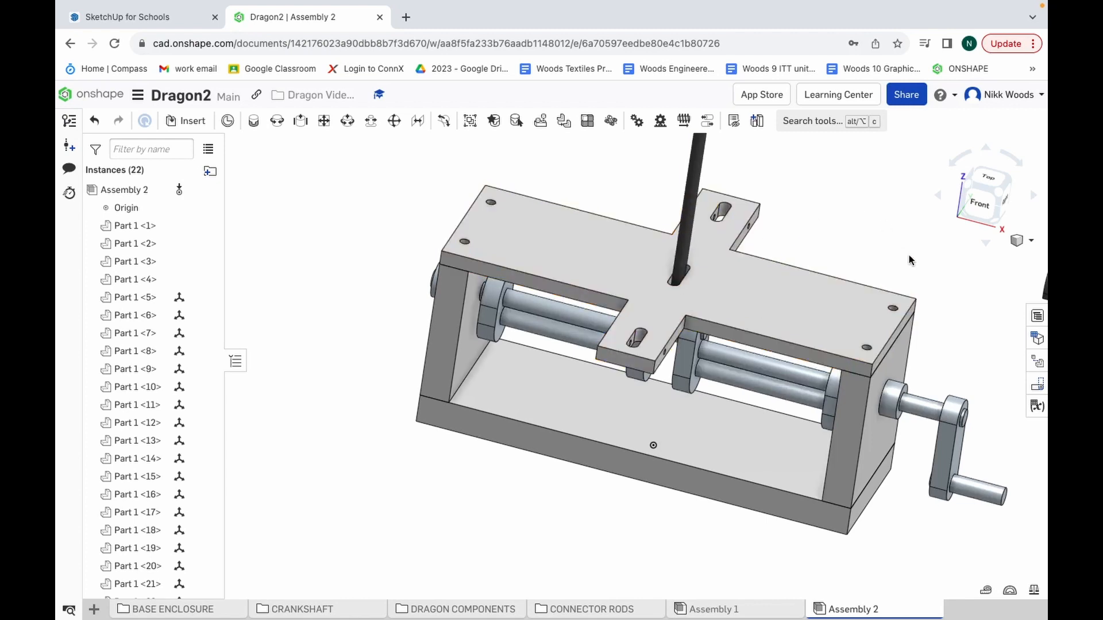
click(1019, 240)
click(977, 290)
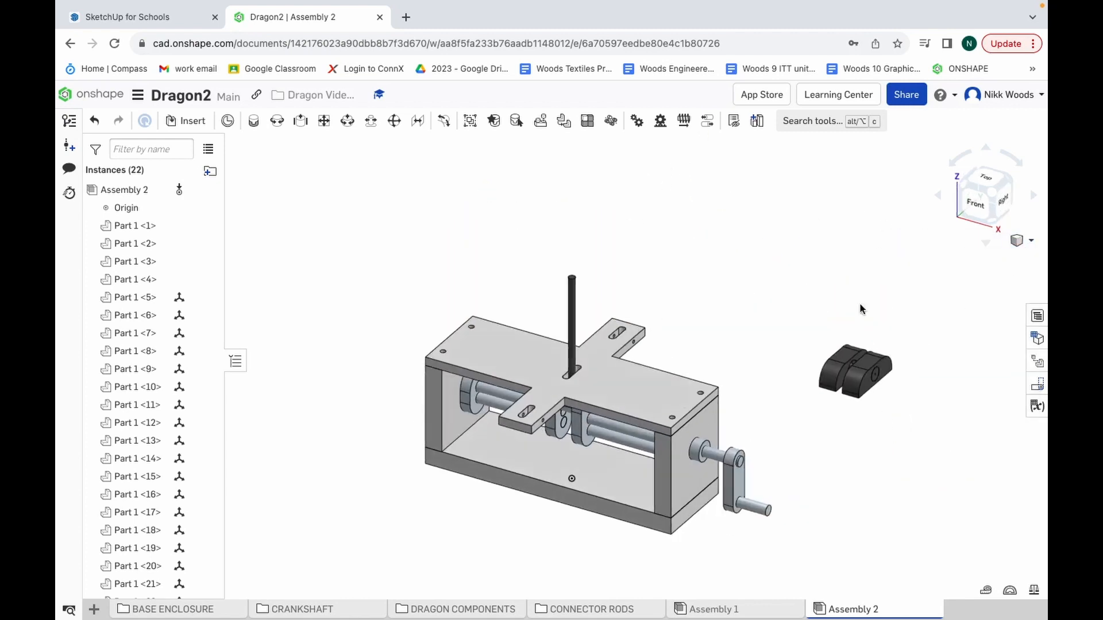
scroll(884, 356, up, 3)
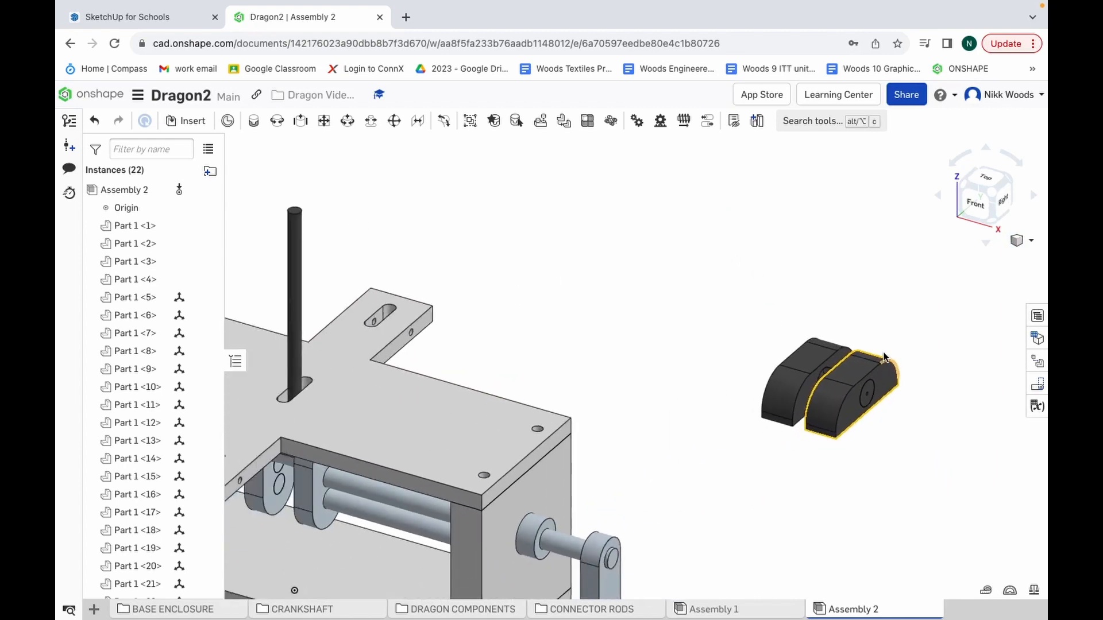
scroll(885, 356, down, 2)
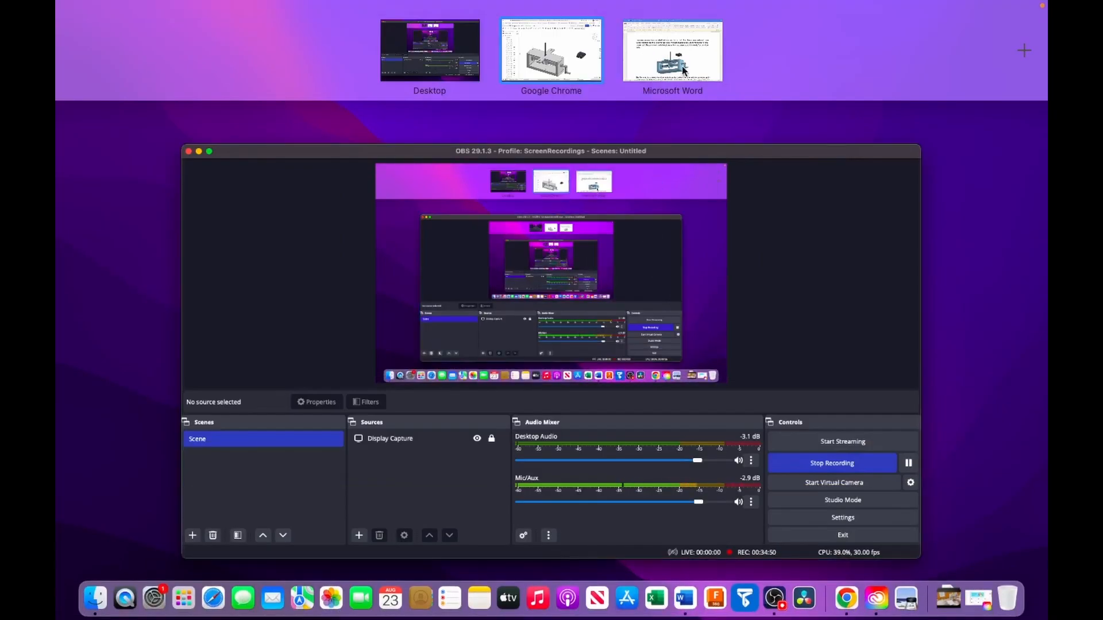
Step: Switch to the Word document and highlight the slider mate passage about the middle connection point of the pivot's hole
click(672, 54)
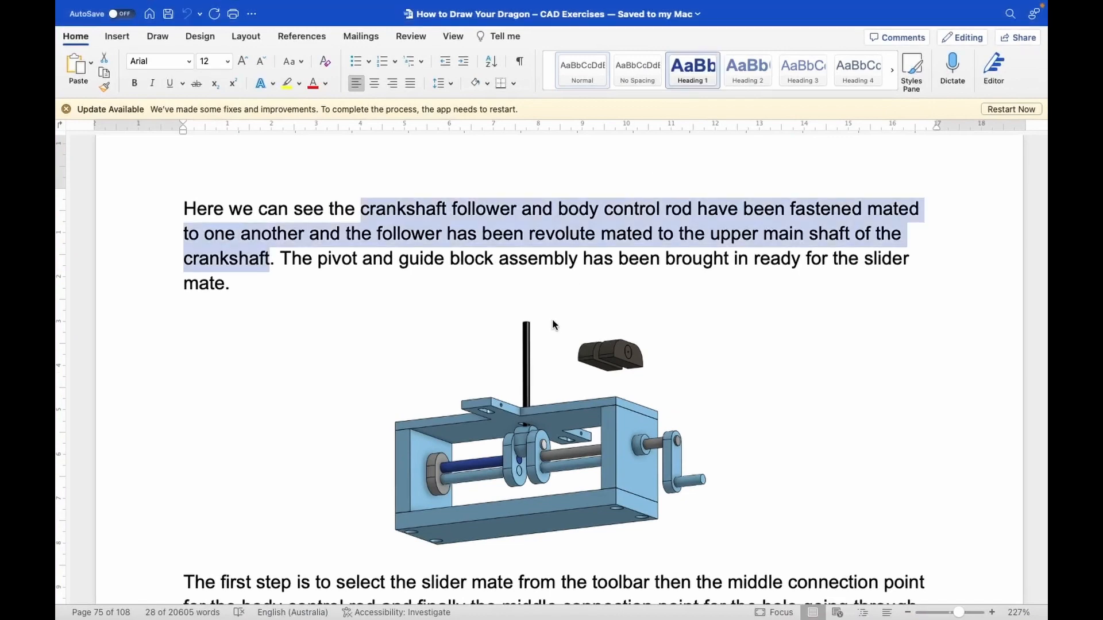
scroll(552, 324, down, 4)
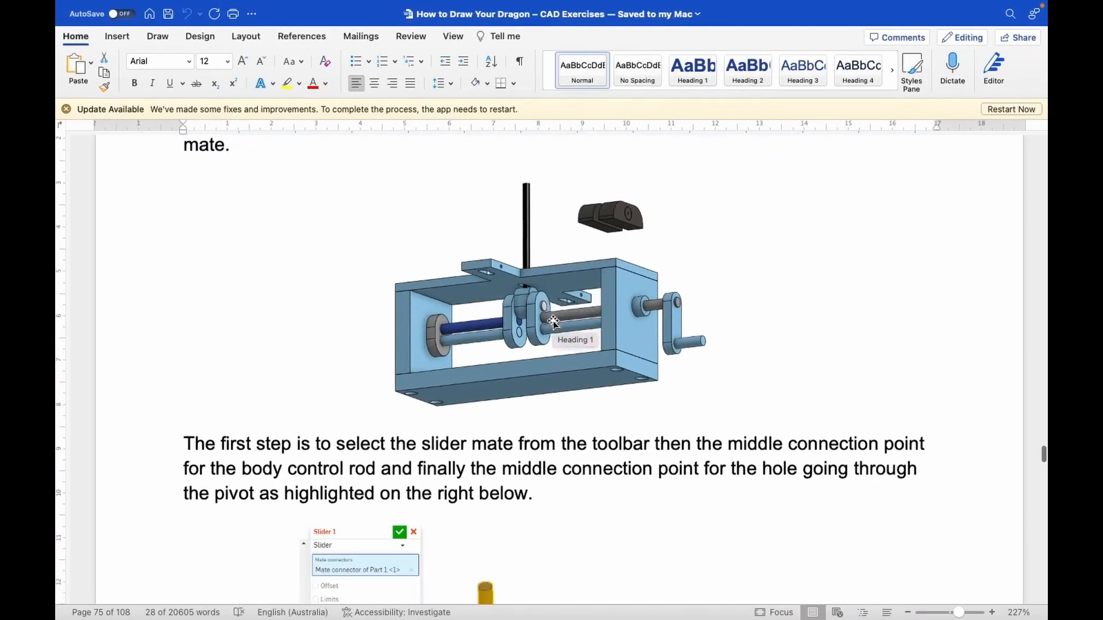
scroll(553, 322, down, 6)
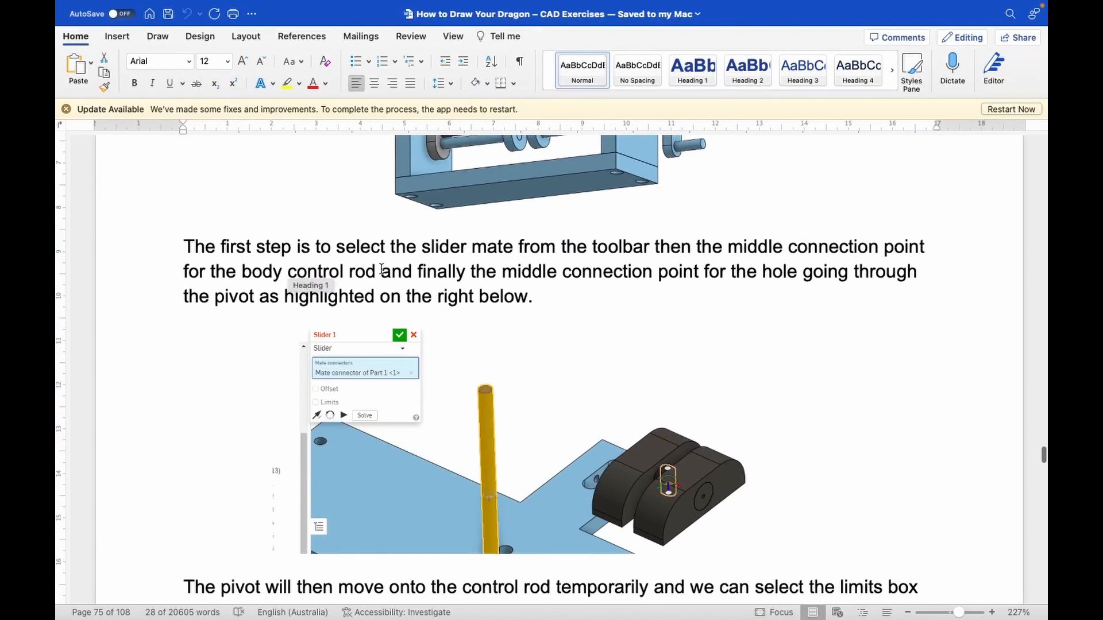
drag(489, 274, 729, 287)
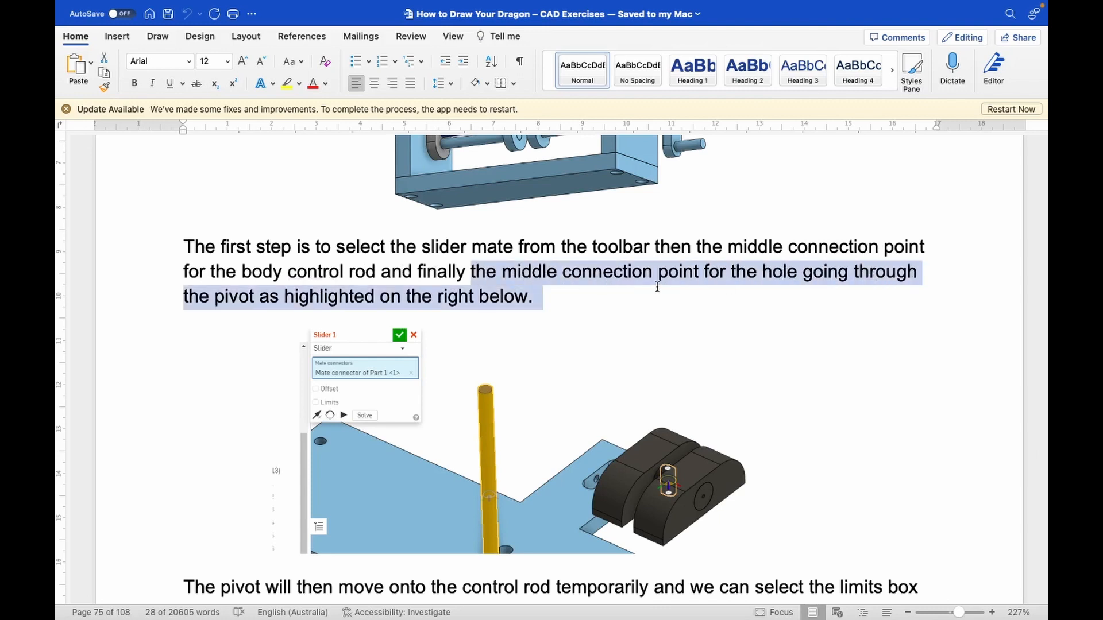
drag(657, 287, 503, 296)
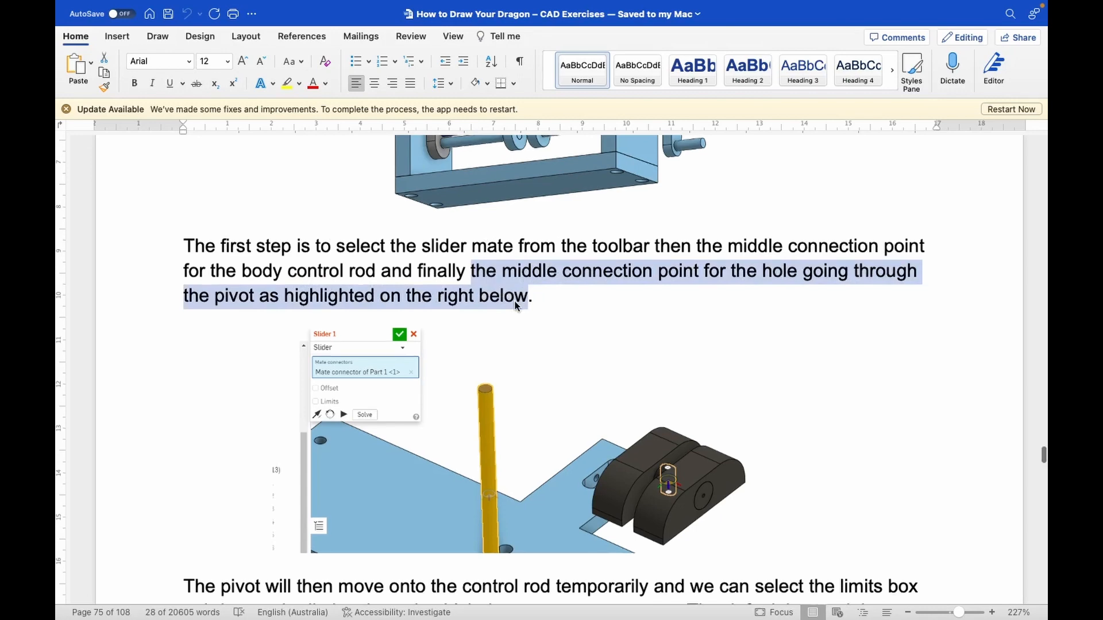
scroll(516, 304, down, 3)
scroll(516, 305, down, 1)
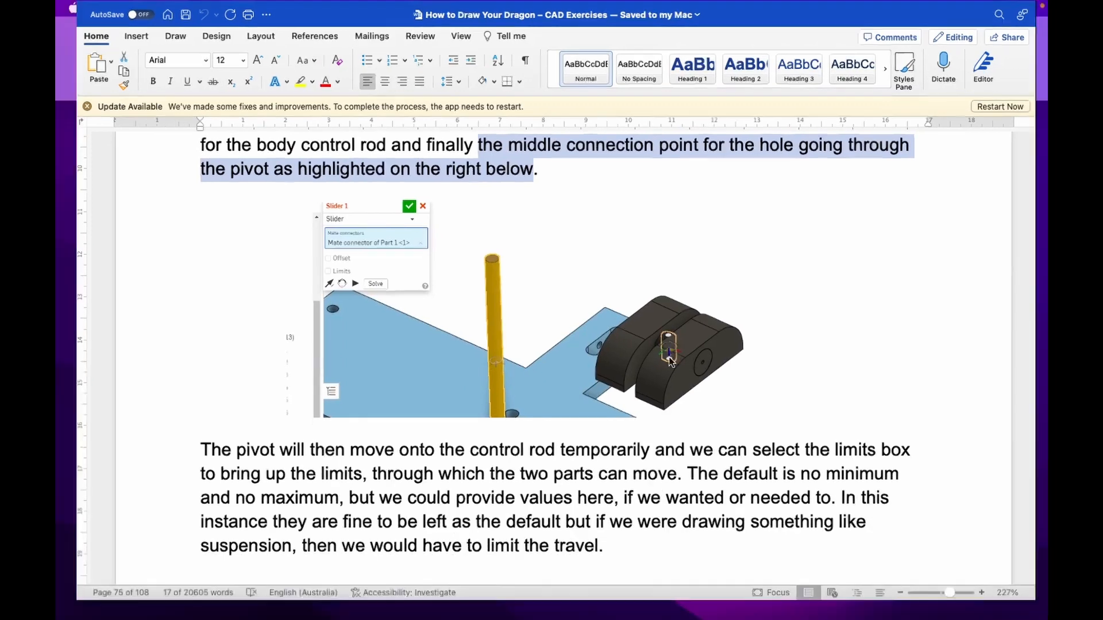
Step: Switch back to Onshape and add a slider mate between the body connector rod's middle point and the middle of the pivot's through hole
key(ctrl+Up)
click(547, 55)
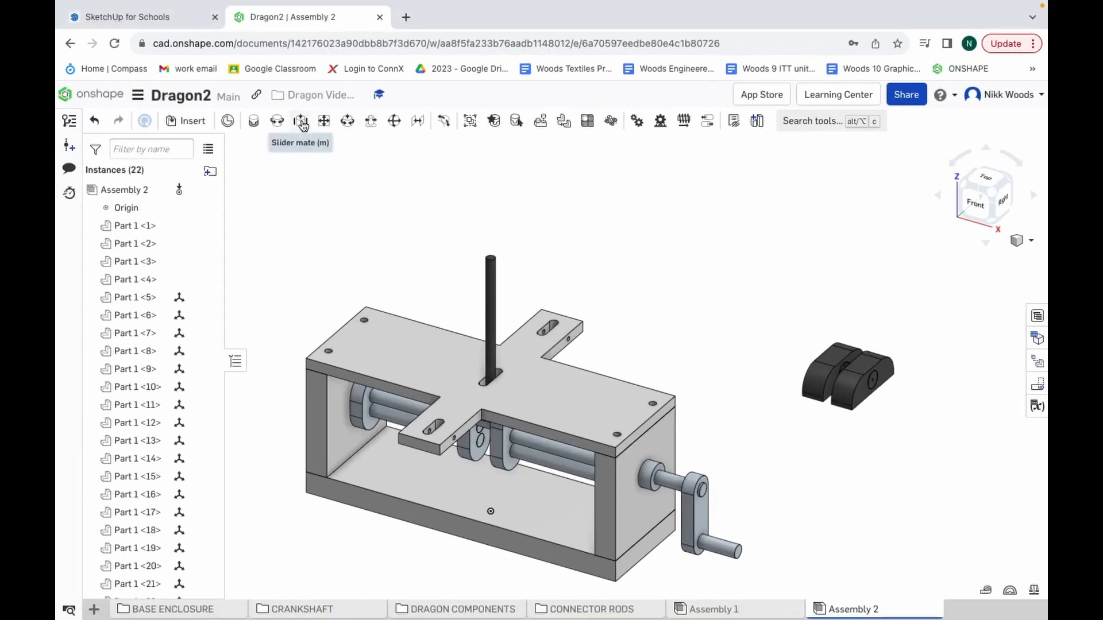
click(301, 122)
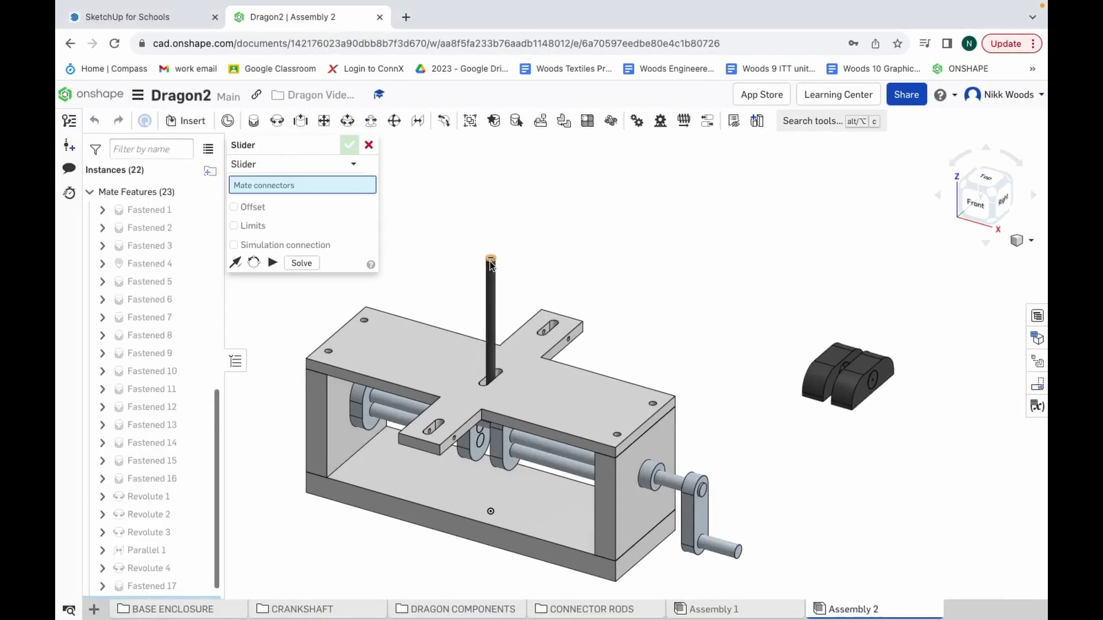
click(493, 343)
scroll(851, 384, up, 3)
scroll(851, 384, up, 5)
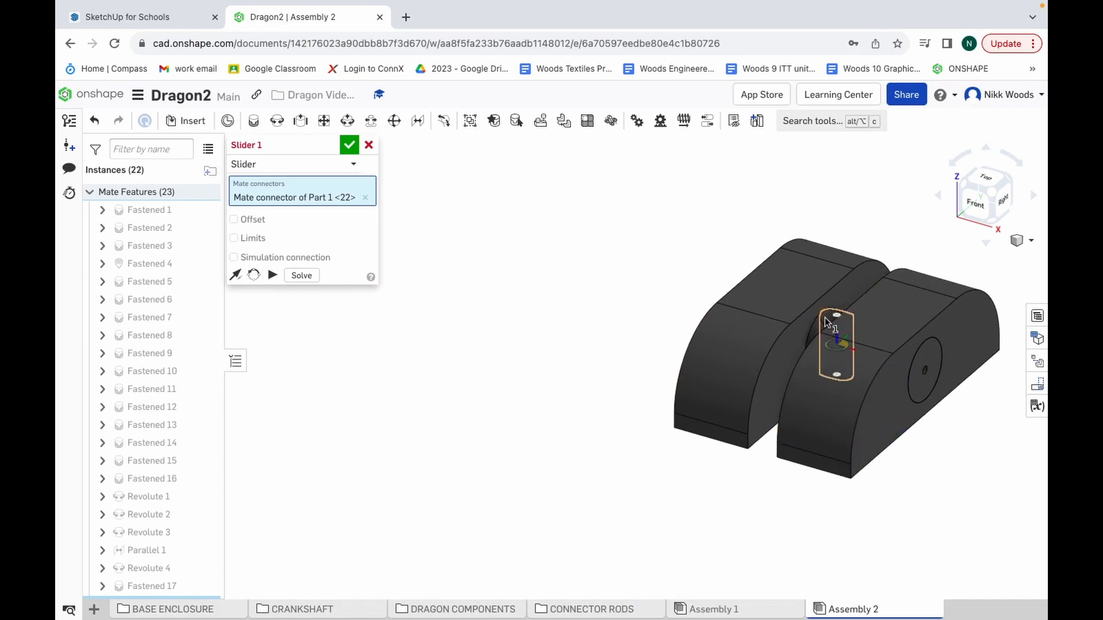
click(835, 345)
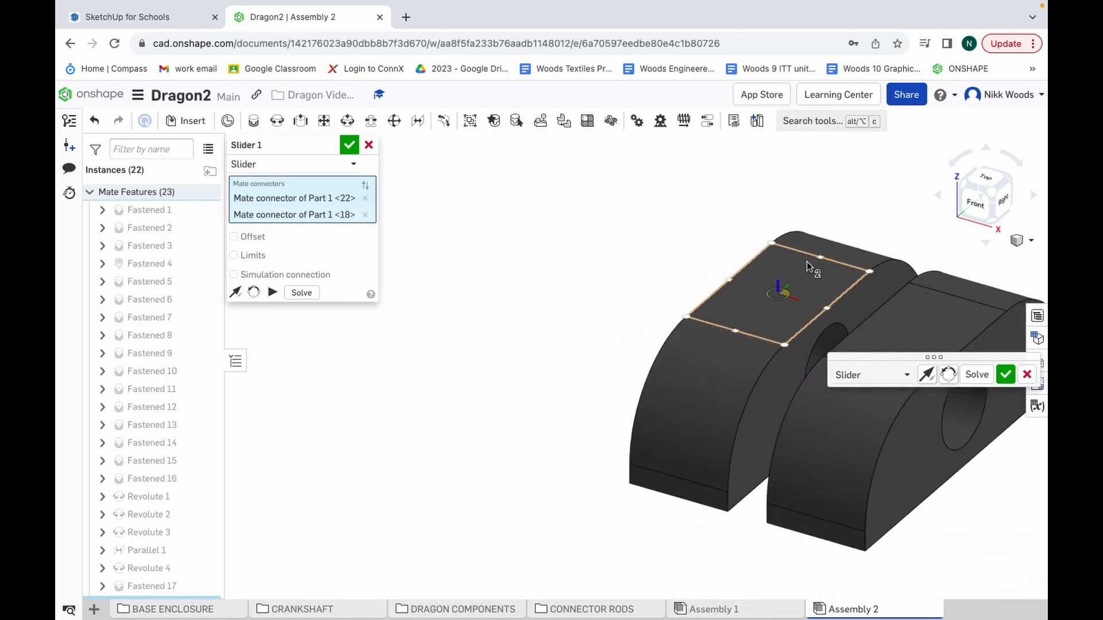
scroll(806, 260, down, 8)
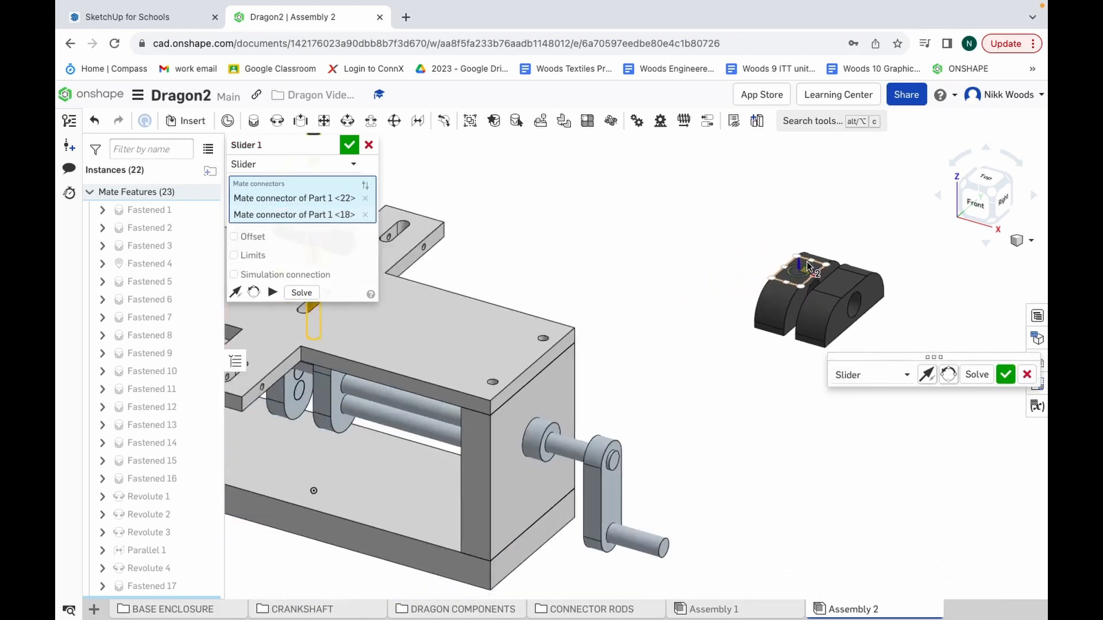
scroll(807, 266, down, 2)
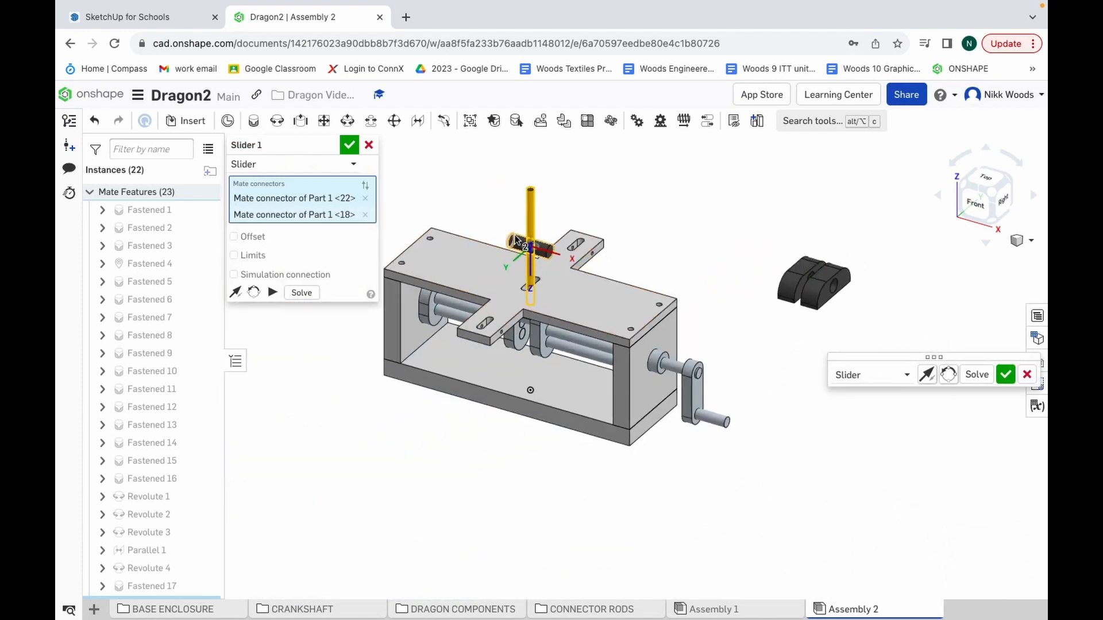
scroll(515, 238, up, 2)
scroll(514, 239, up, 4)
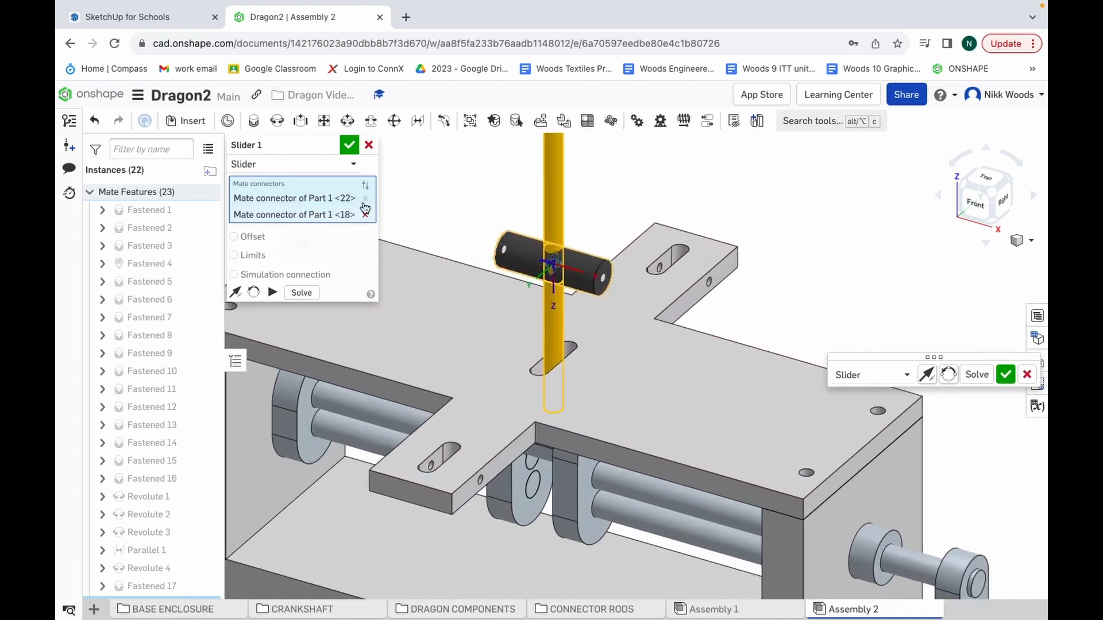
click(349, 146)
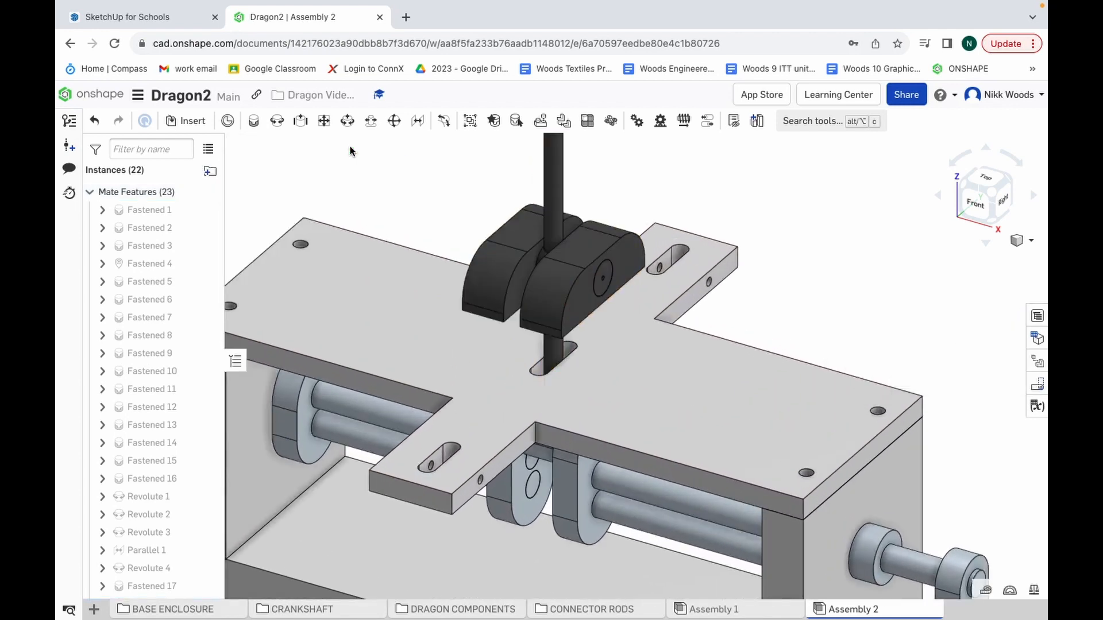
Step: View the assembly from below to examine the undersides of the guide blocks and the enclosure's top panel
click(987, 154)
click(987, 154)
click(986, 154)
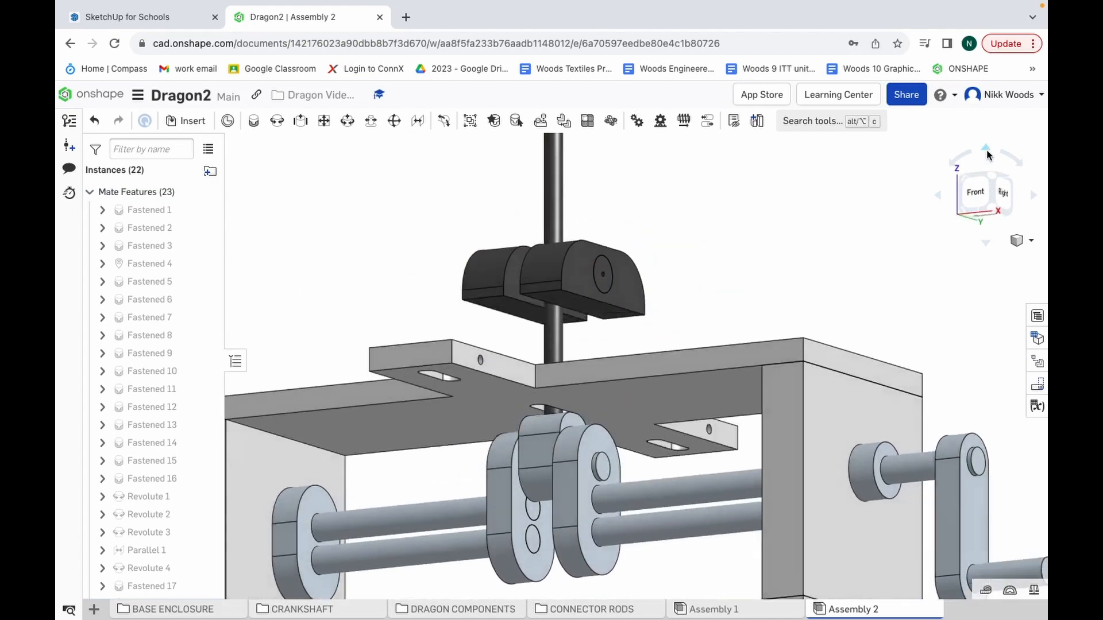
click(986, 154)
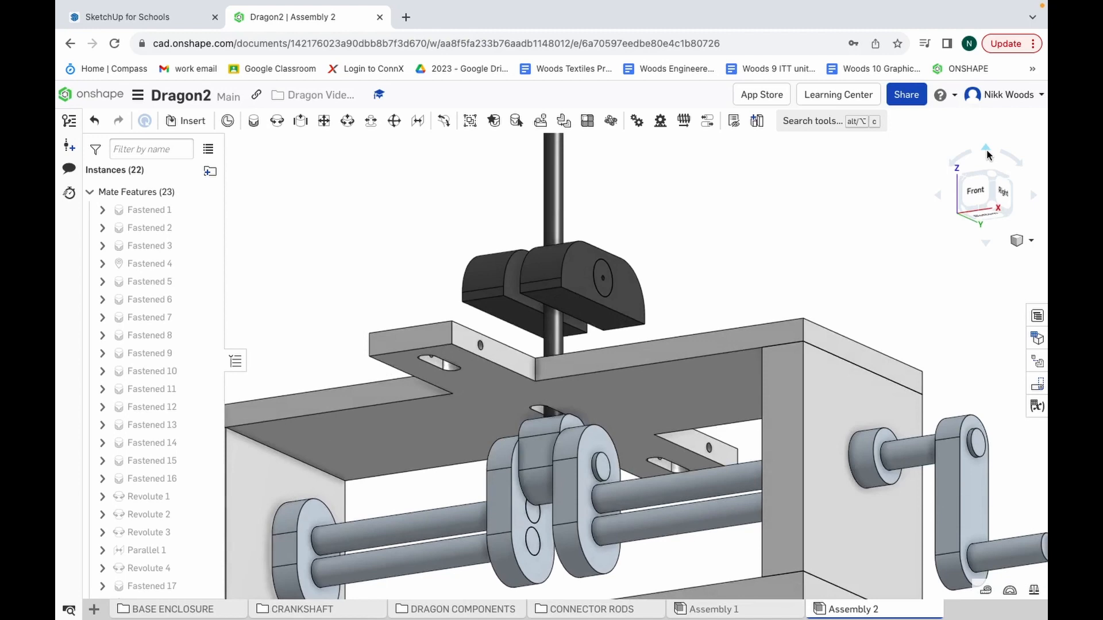
Step: Switch to the Word document and read how to fasten the guide blocks to the surface of the base enclosure's top
key(ctrl+Up)
click(671, 60)
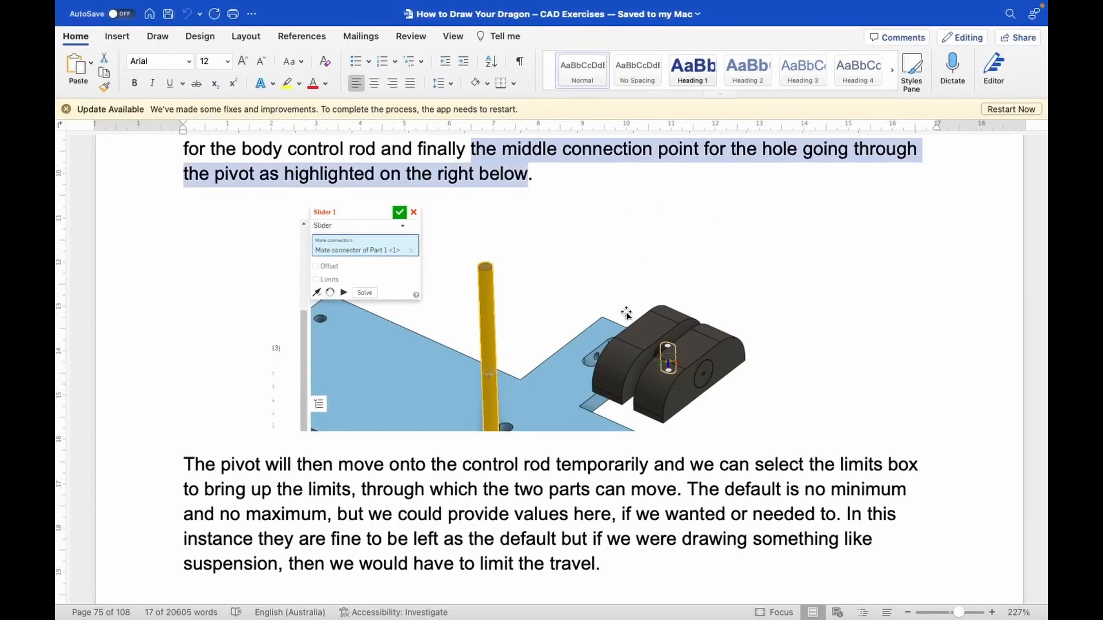
scroll(626, 313, down, 10)
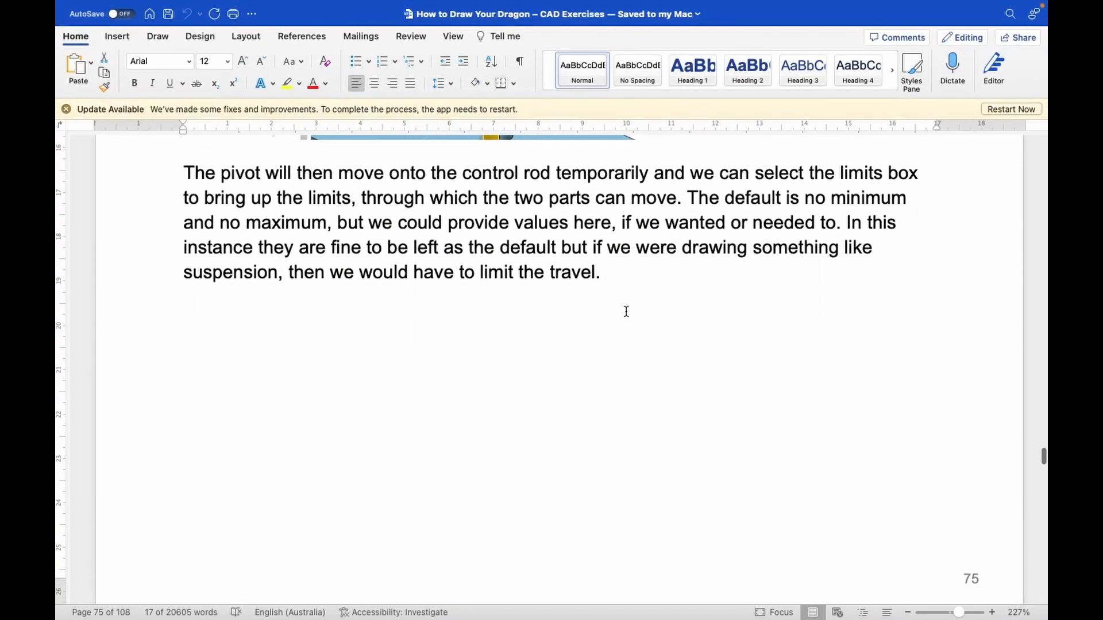
scroll(626, 312, down, 20)
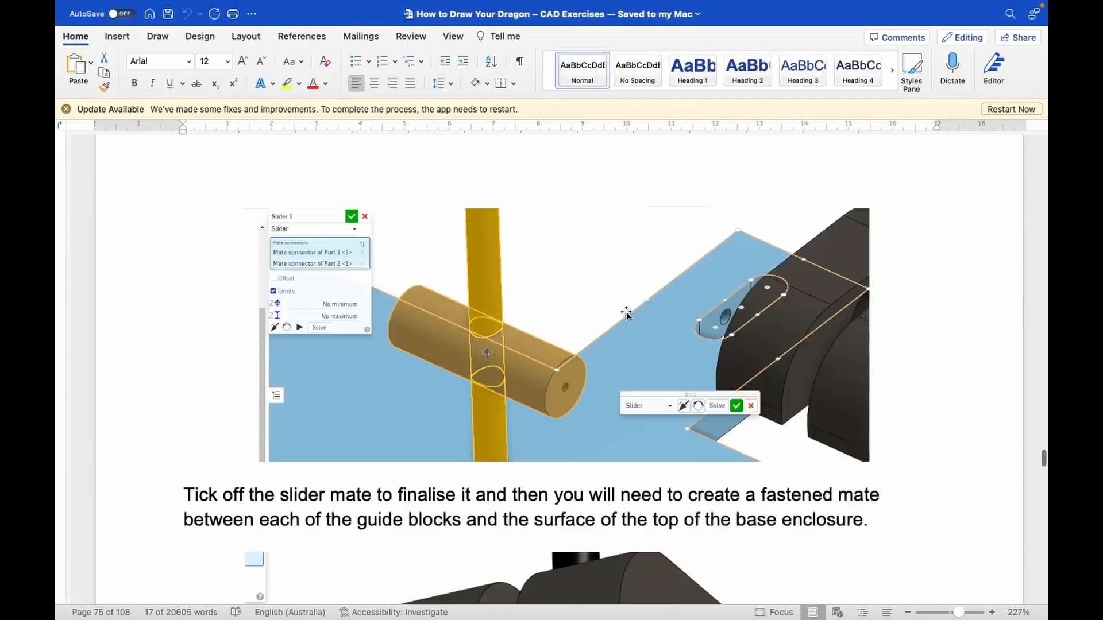
scroll(626, 313, down, 15)
scroll(628, 303, up, 5)
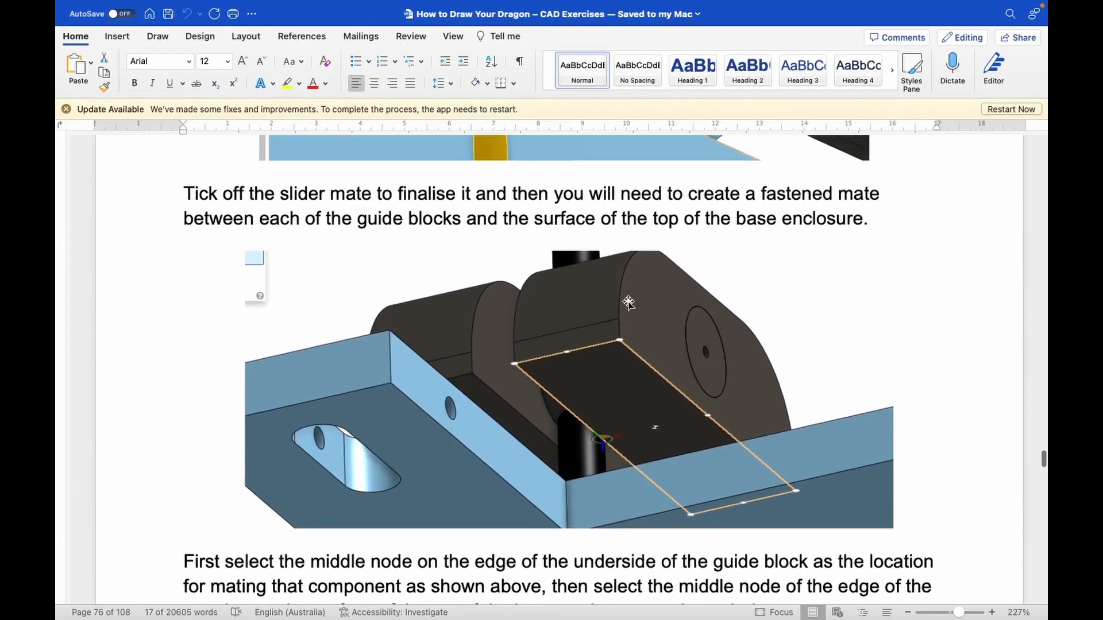
scroll(628, 303, up, 2)
scroll(629, 303, down, 2)
scroll(629, 303, down, 1)
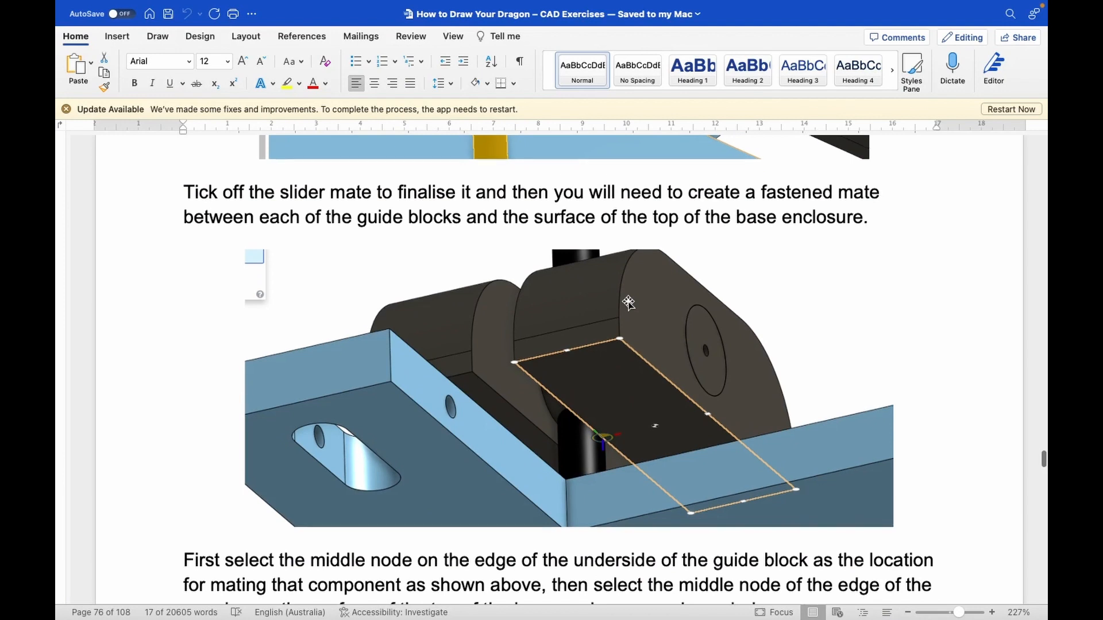
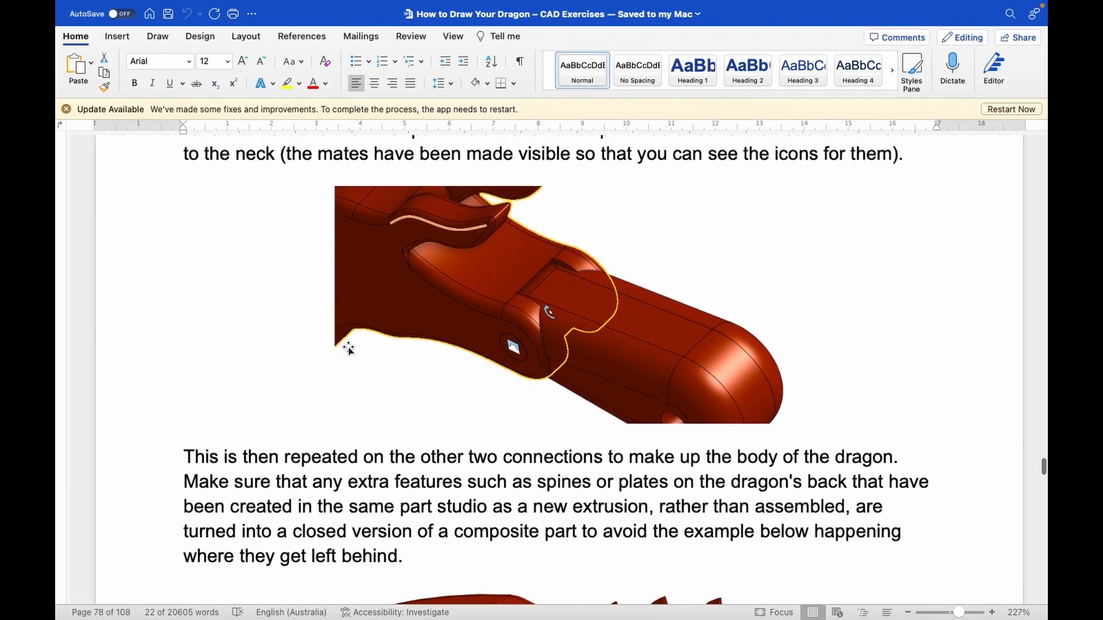
Step: Reread the Word passage on revolute mates between the dragon parts and their 3mm body axles, and switch back to Onshape
scroll(348, 347, up, 6)
scroll(348, 350, up, 5)
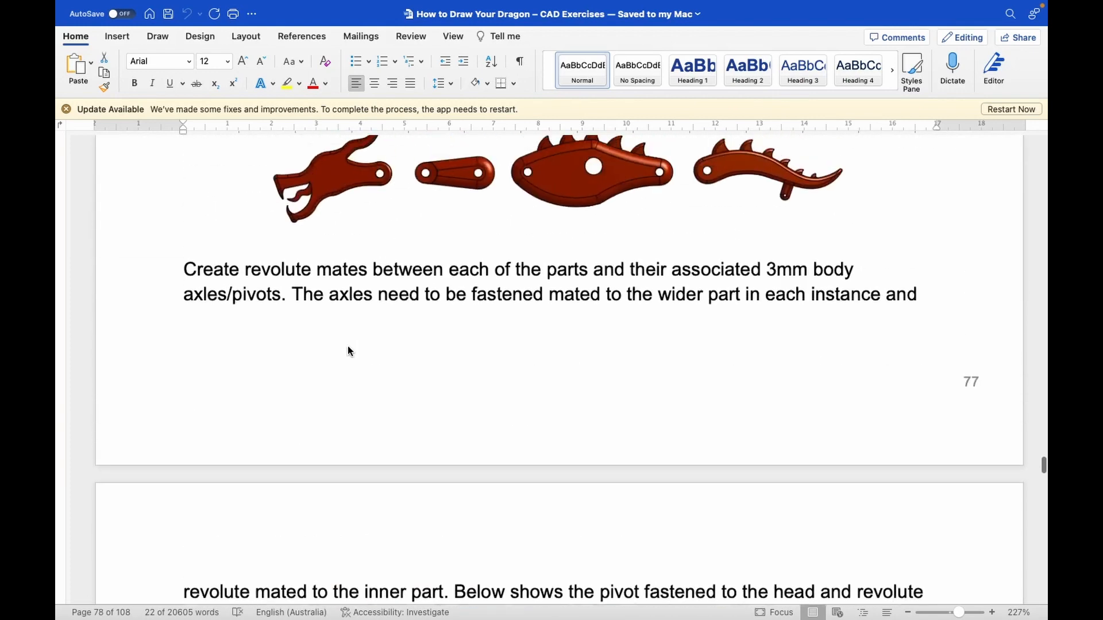
key(ctrl+Up)
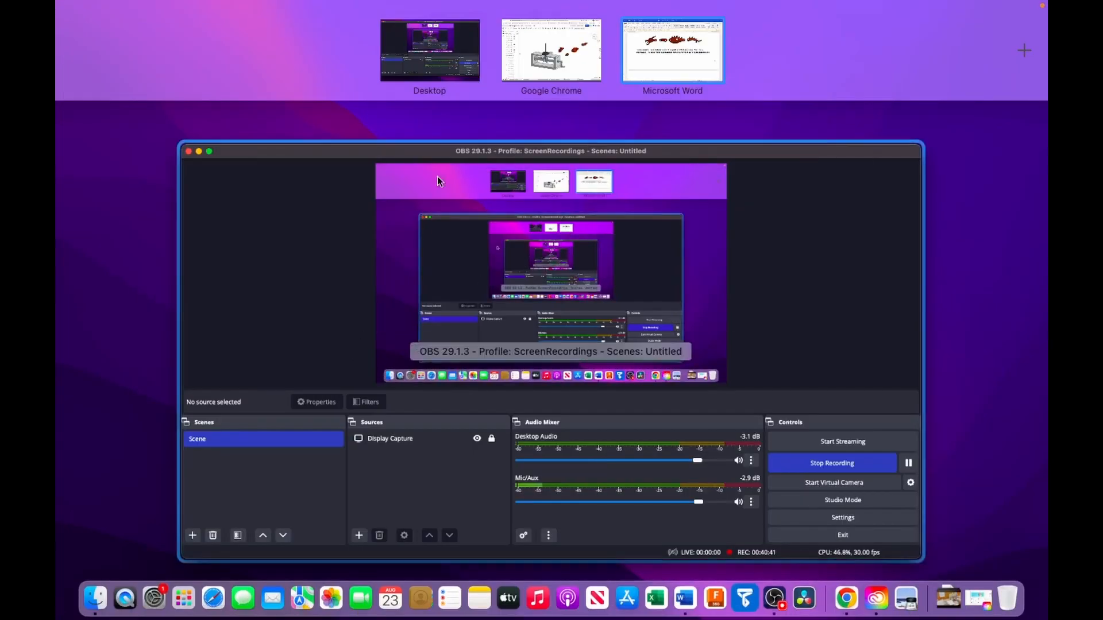
click(557, 39)
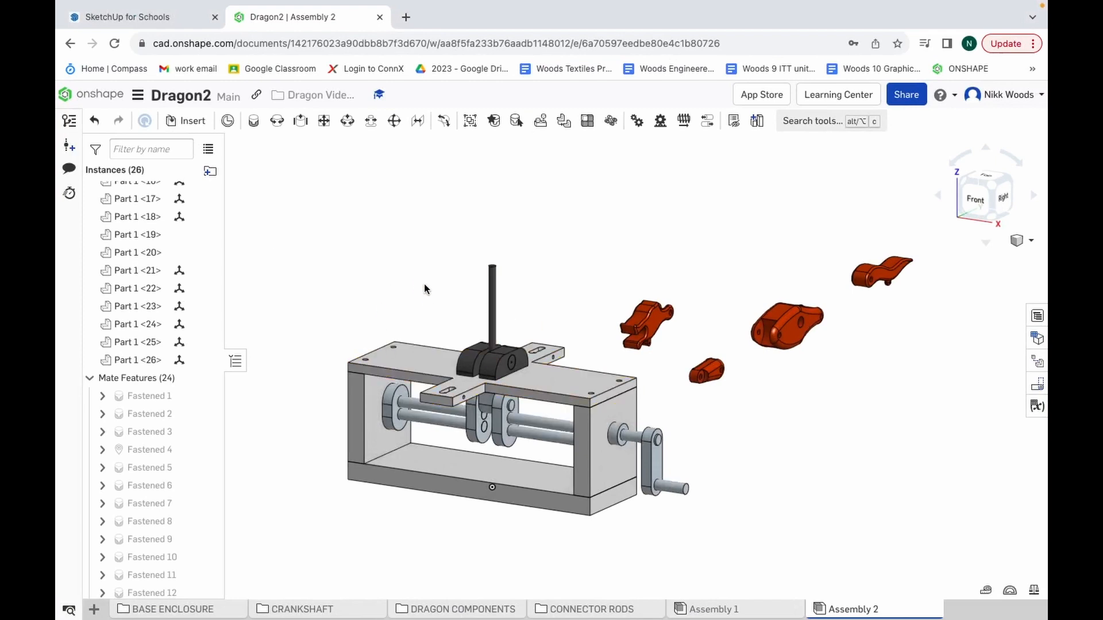
Step: Insert two instances of body axle 16 from the current document into the empty space above the dragon parts
click(186, 121)
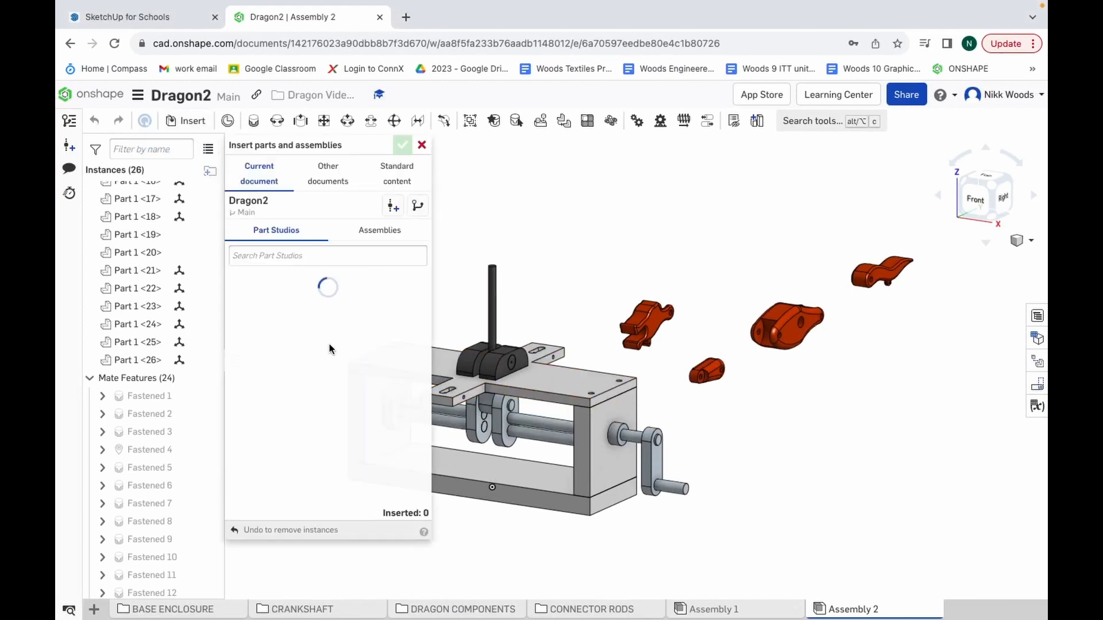
scroll(323, 366, down, 5)
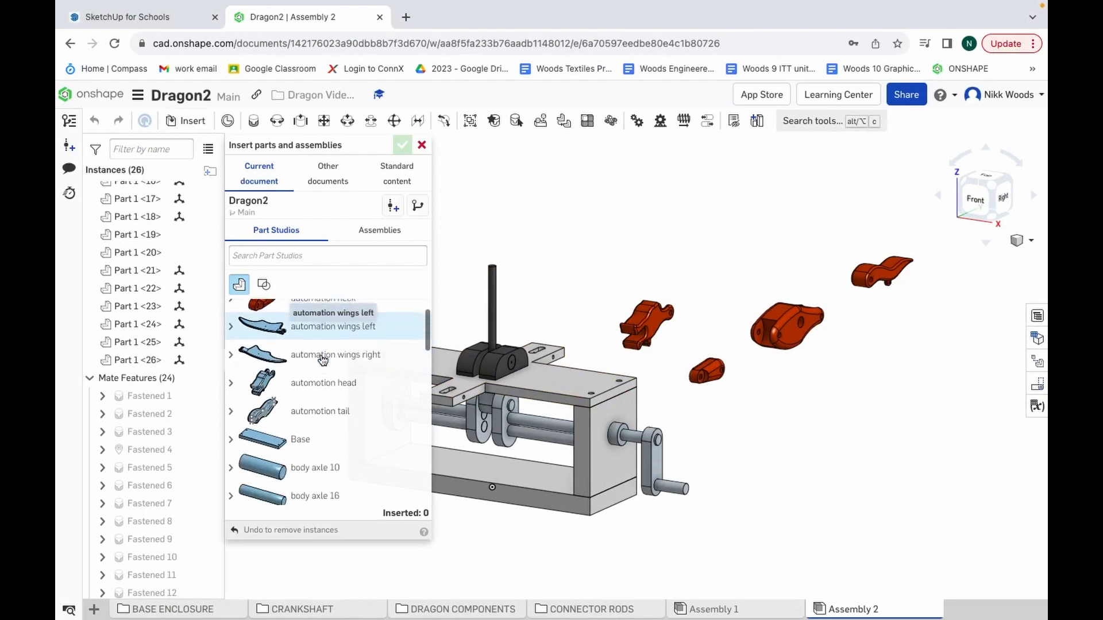
scroll(324, 359, down, 2)
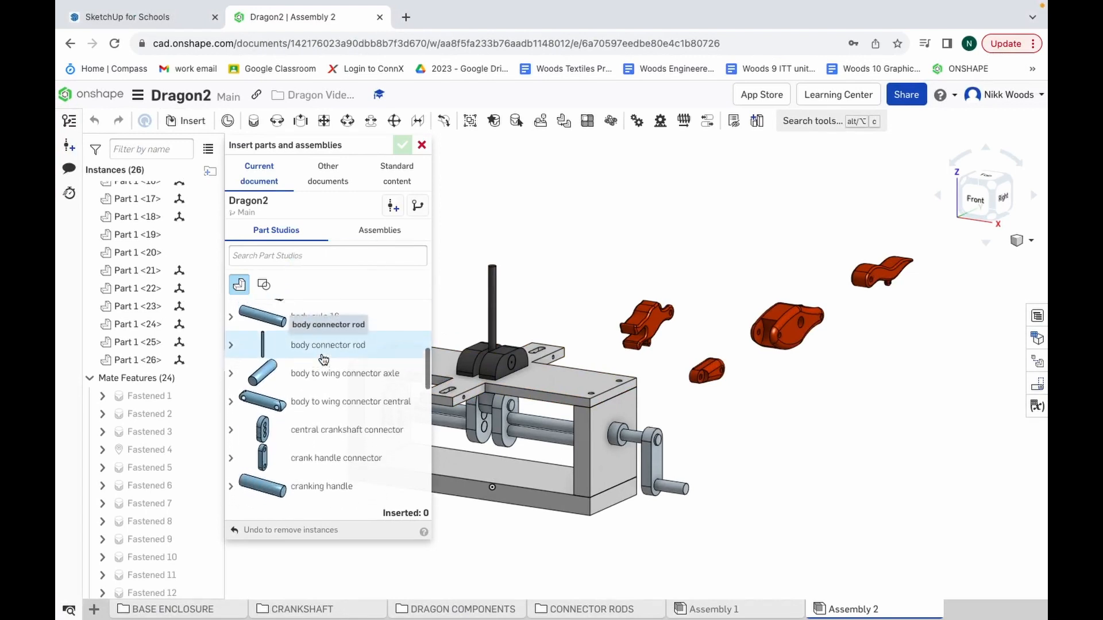
click(332, 330)
click(719, 256)
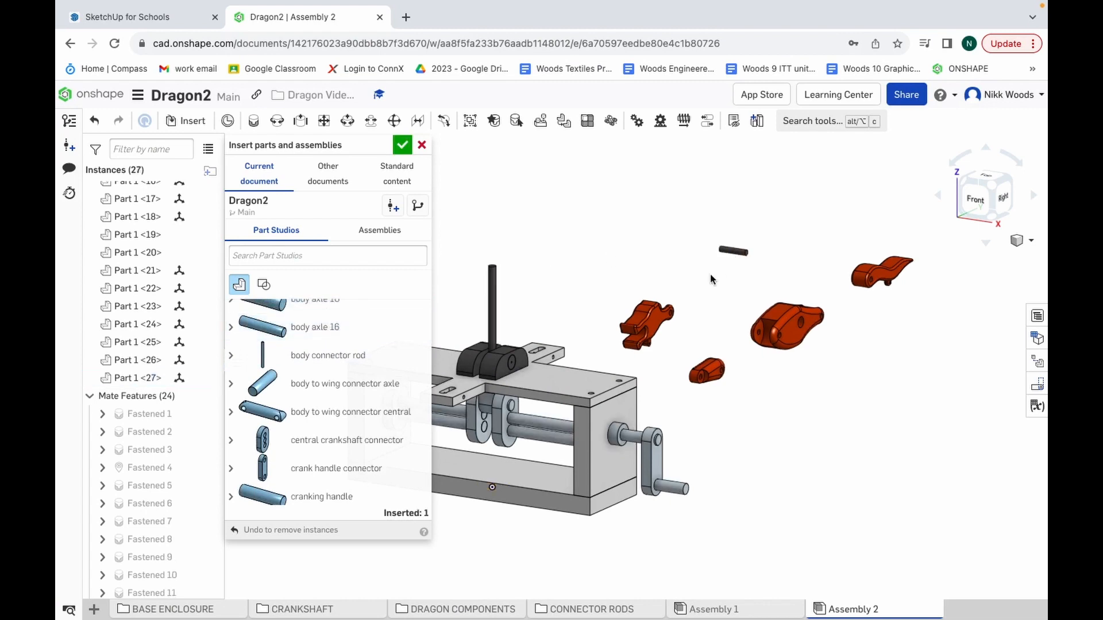
click(325, 332)
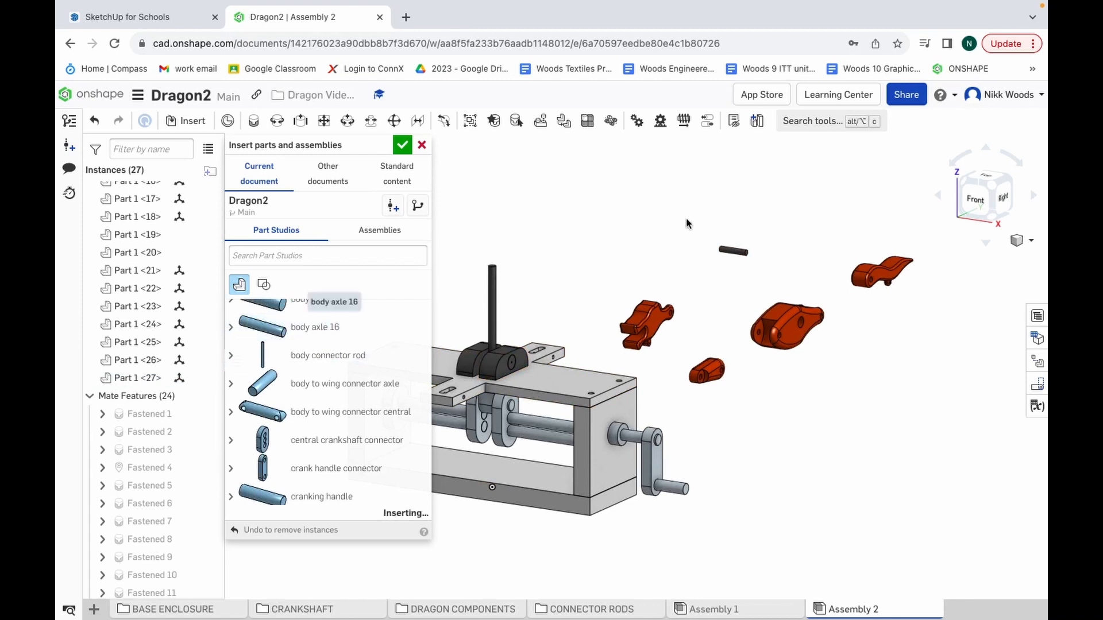
click(682, 256)
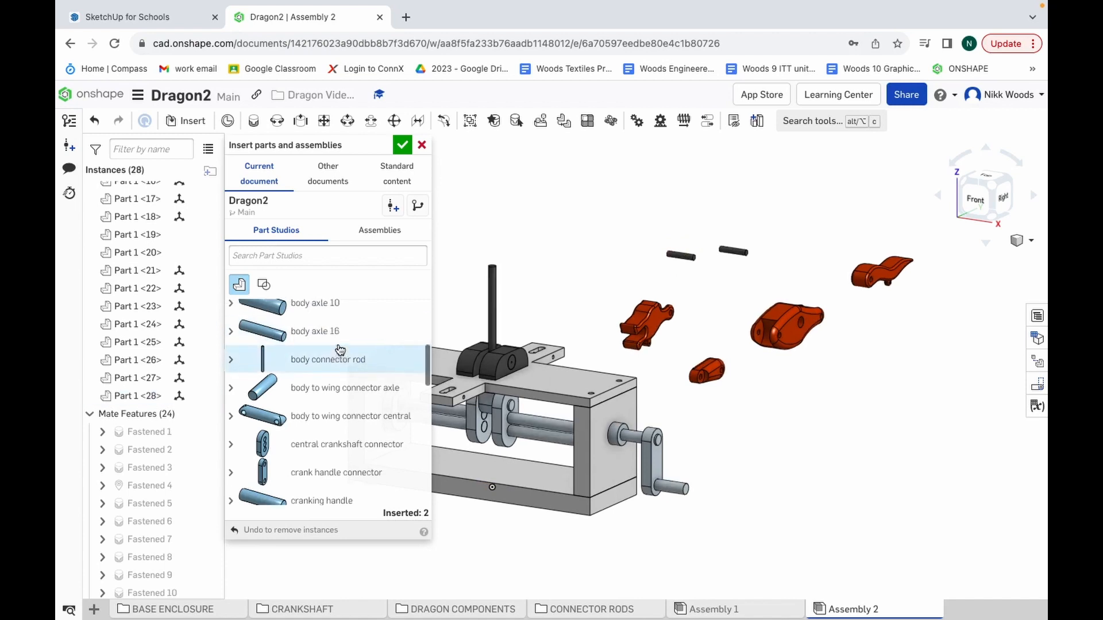
Step: Insert two instances of body axle 10 above the dragon head and finish inserting parts
scroll(322, 344, up, 1)
click(372, 334)
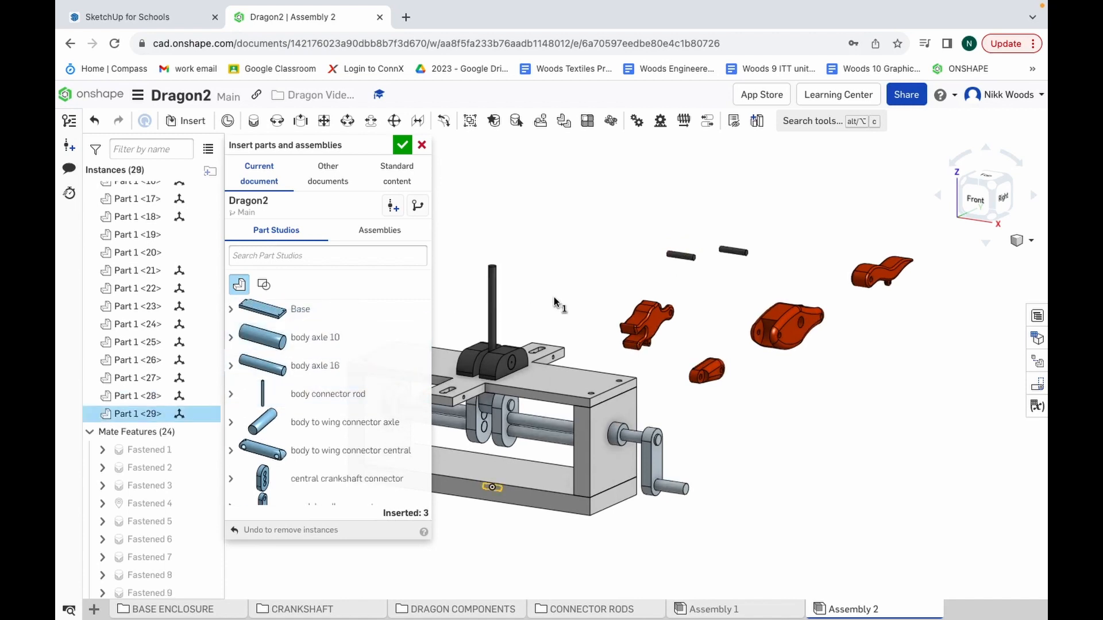
click(574, 273)
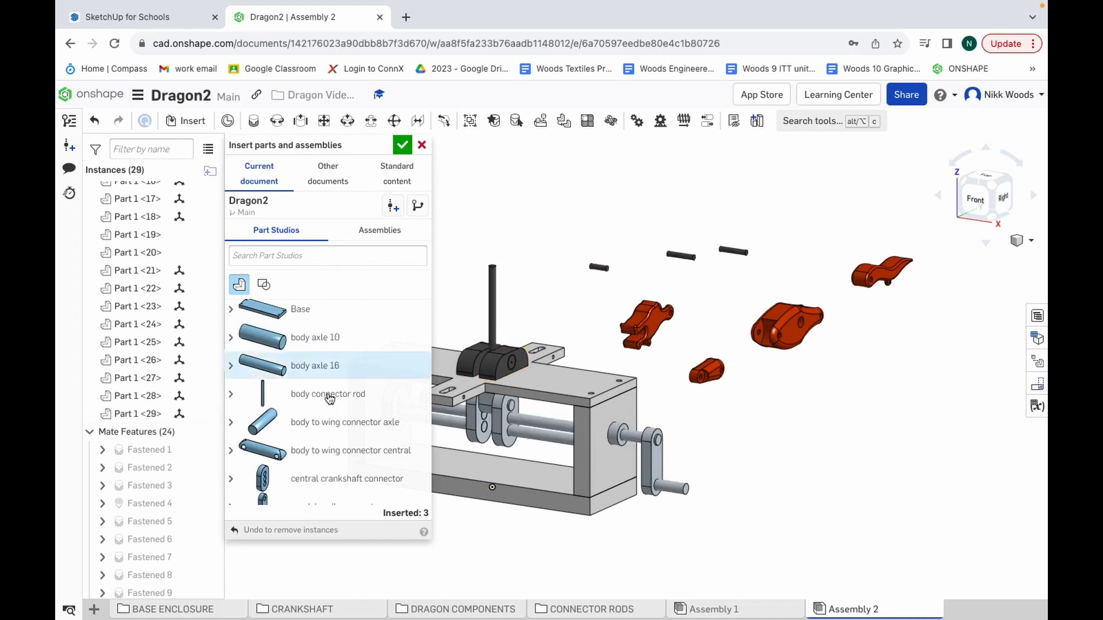
click(287, 342)
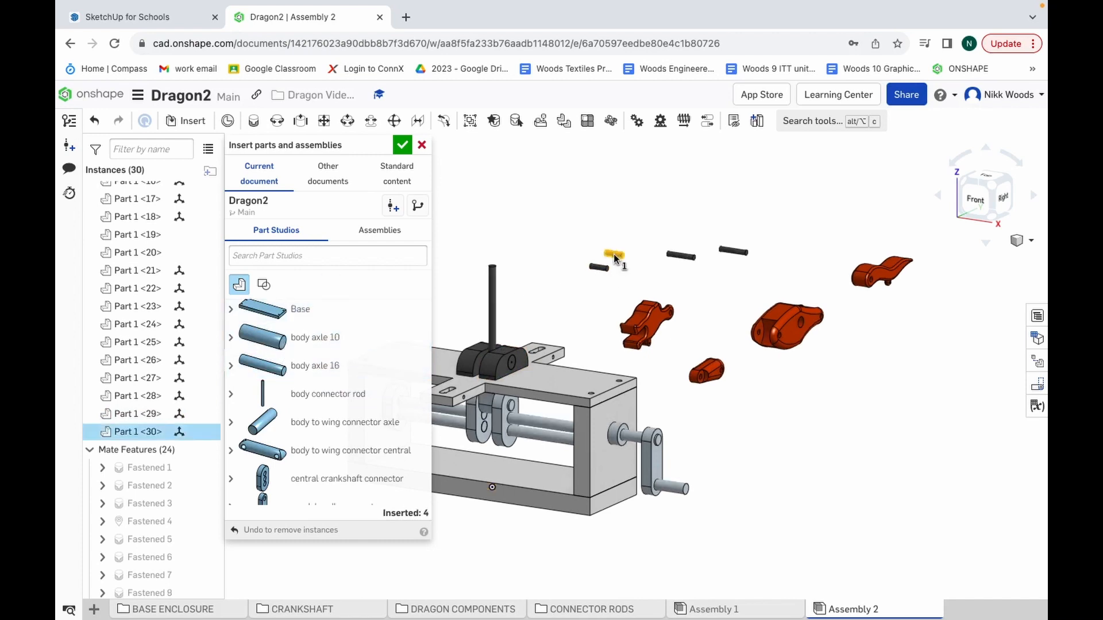
click(614, 257)
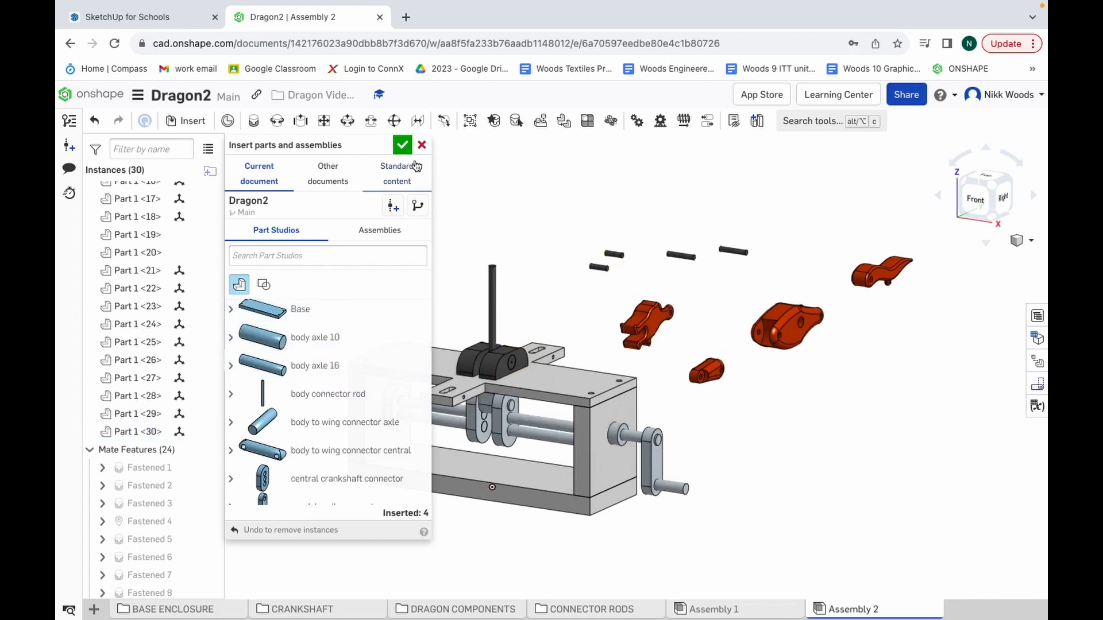
click(402, 144)
Step: Examine the widths of the dragon parts and the axles from the top view, and return to the trimetric view
scroll(861, 380, up, 5)
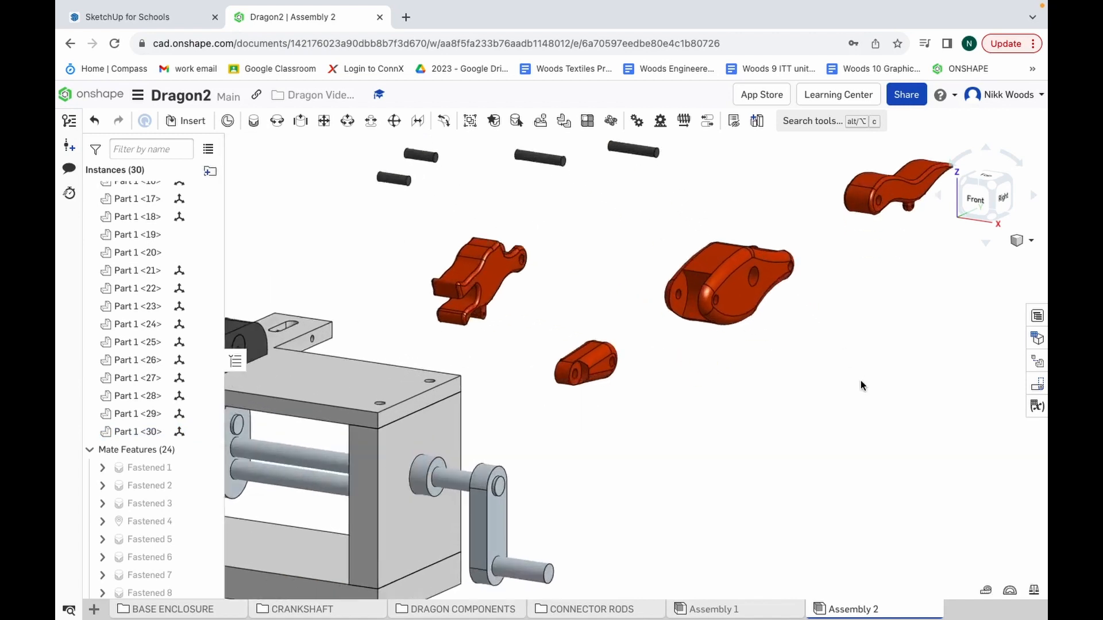
scroll(861, 380, down, 4)
scroll(861, 380, up, 1)
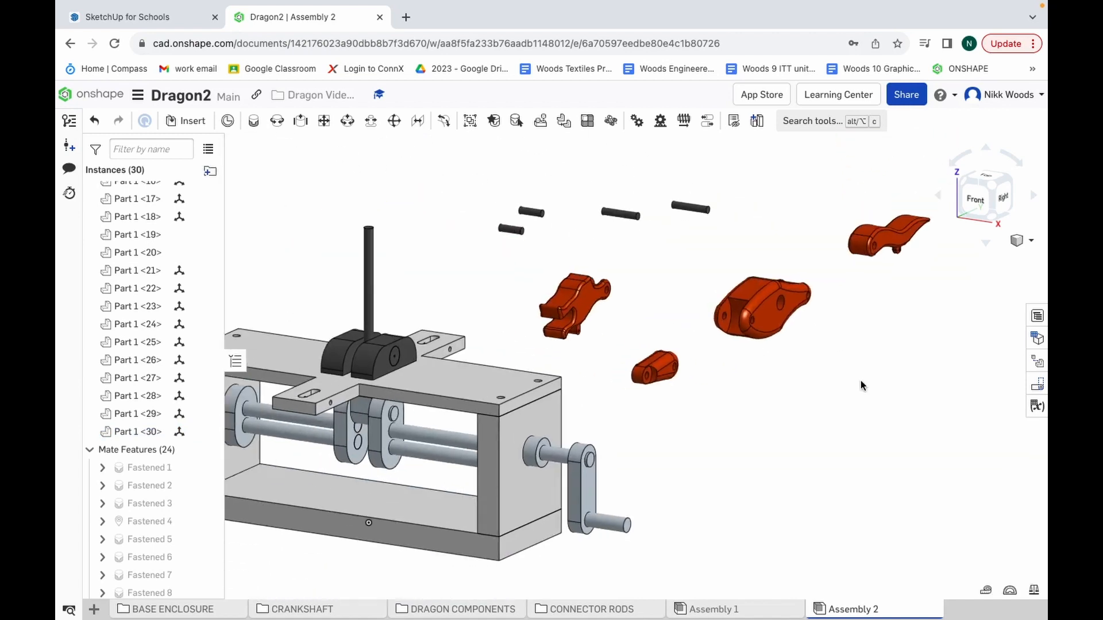
click(987, 178)
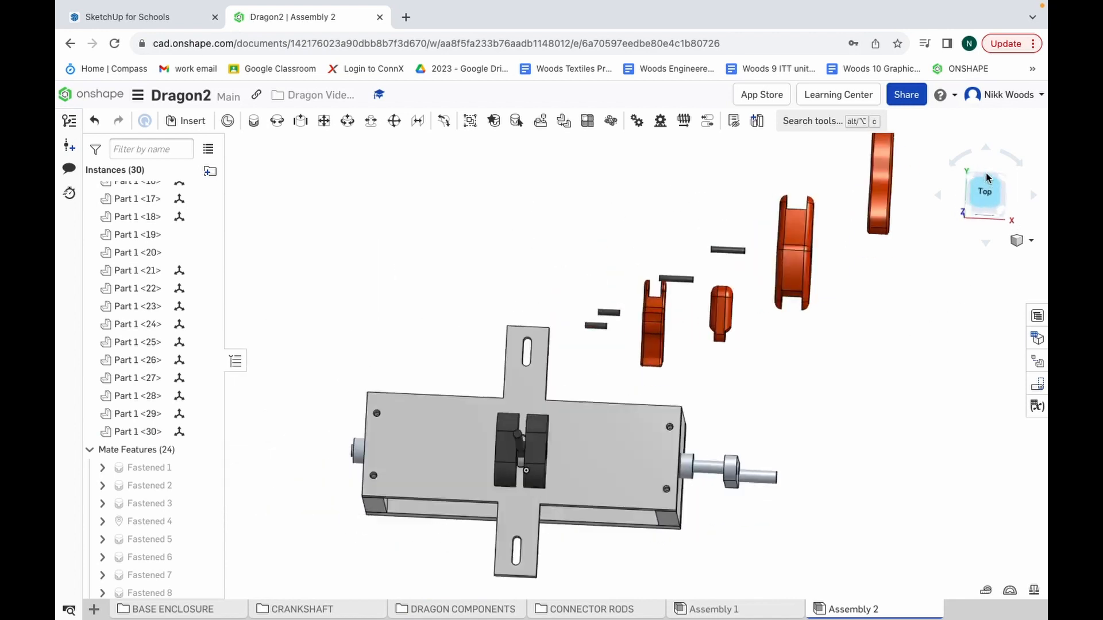
scroll(795, 328, up, 5)
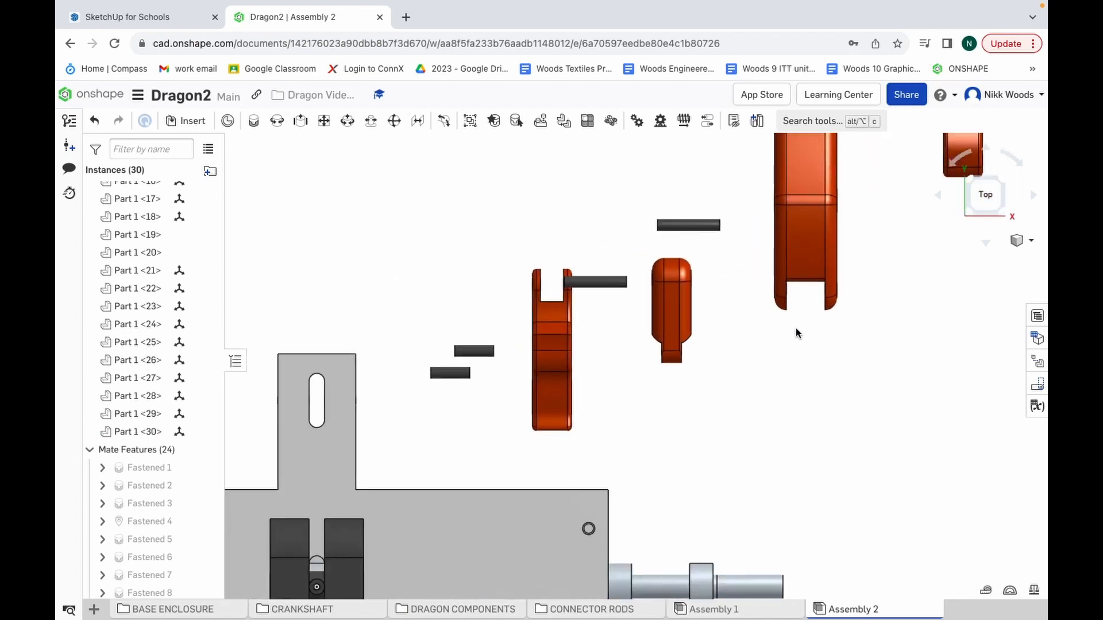
scroll(795, 328, down, 2)
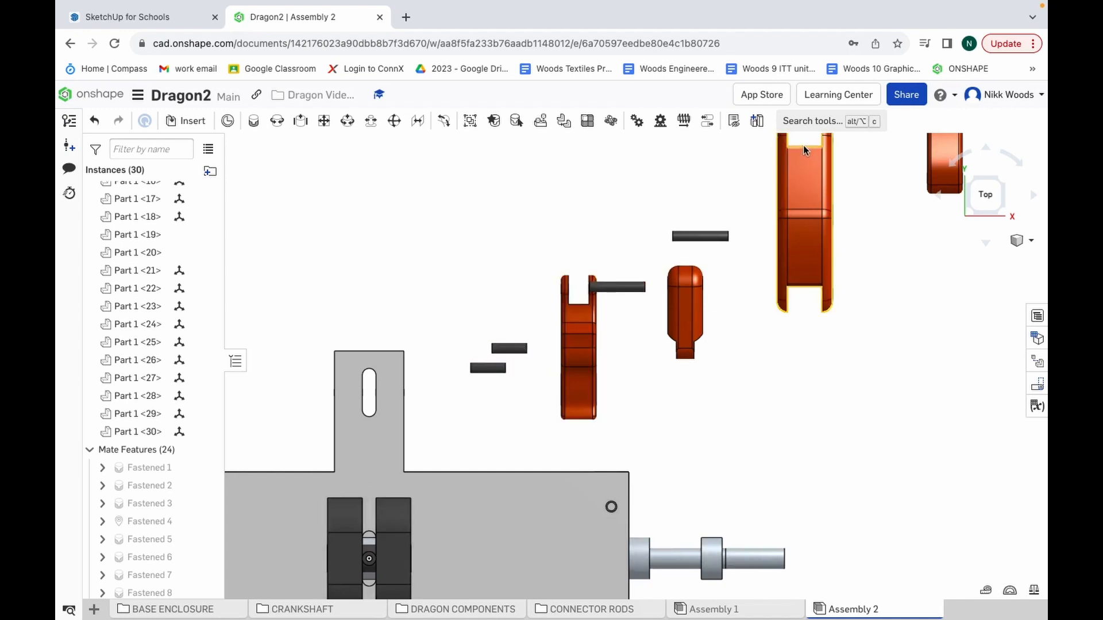
scroll(837, 301, up, 3)
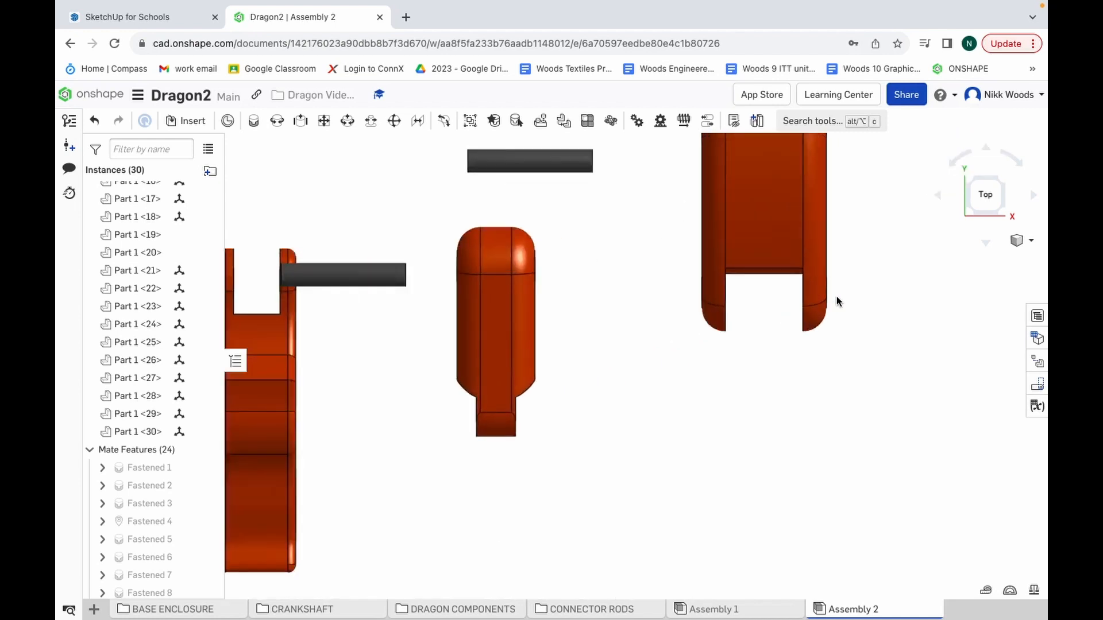
scroll(837, 300, down, 6)
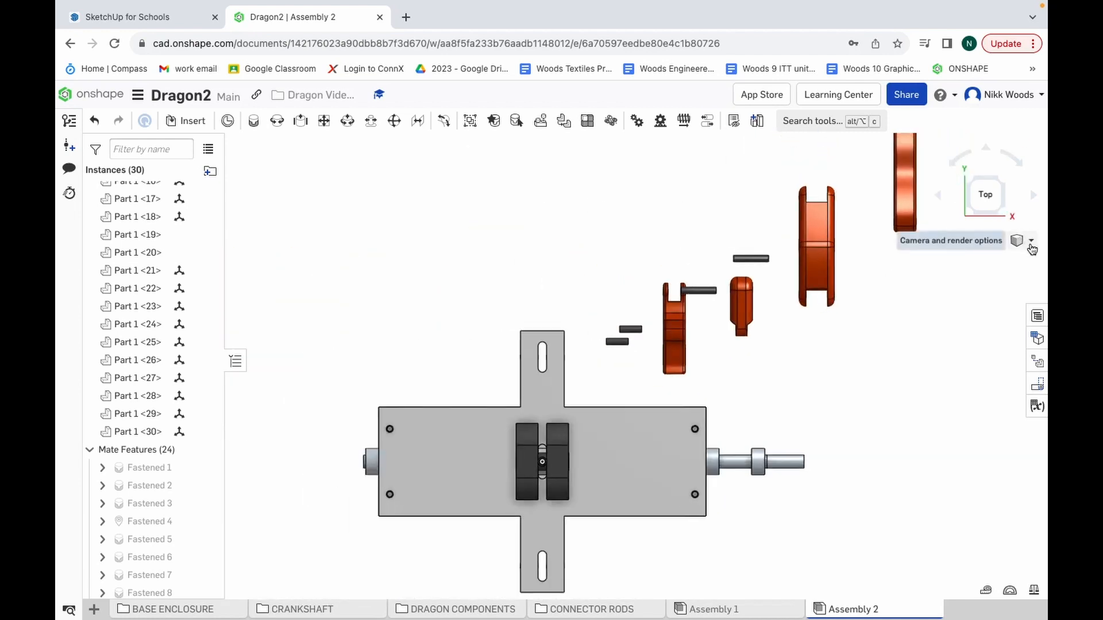
click(1032, 241)
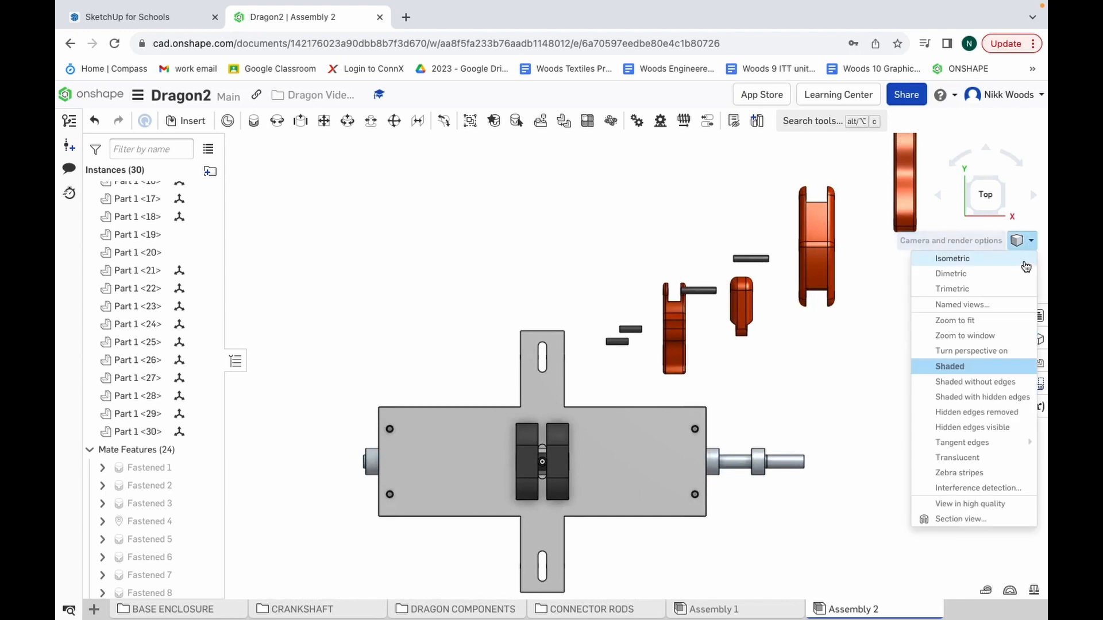
click(997, 294)
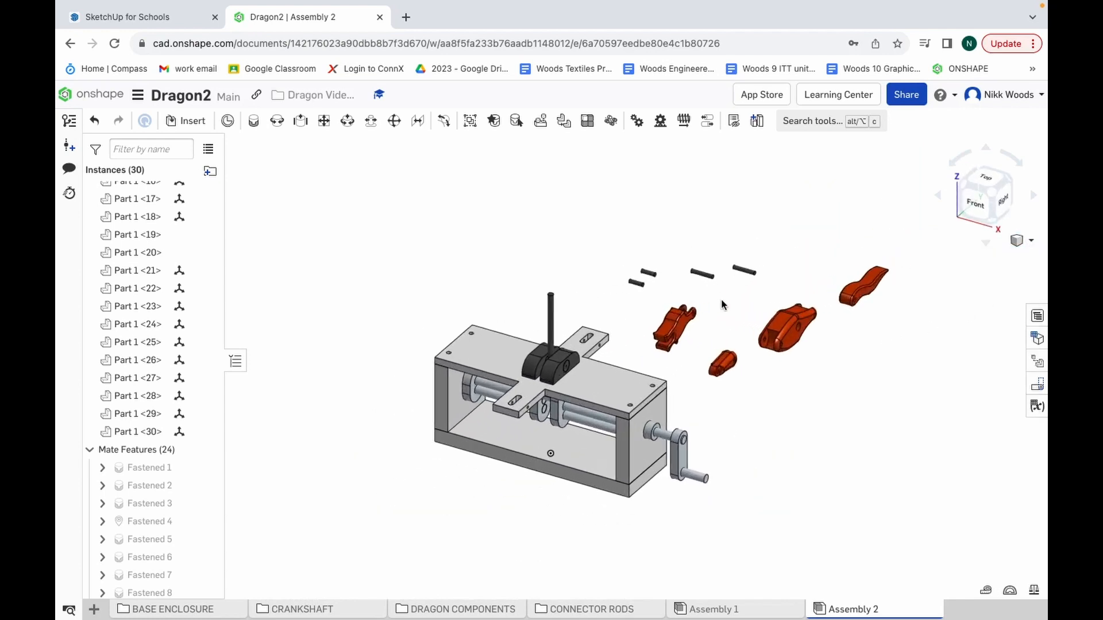
Step: Add a fastened mate between the end of one short body axle and the outer hole of the dragon head's fork
scroll(721, 298, up, 5)
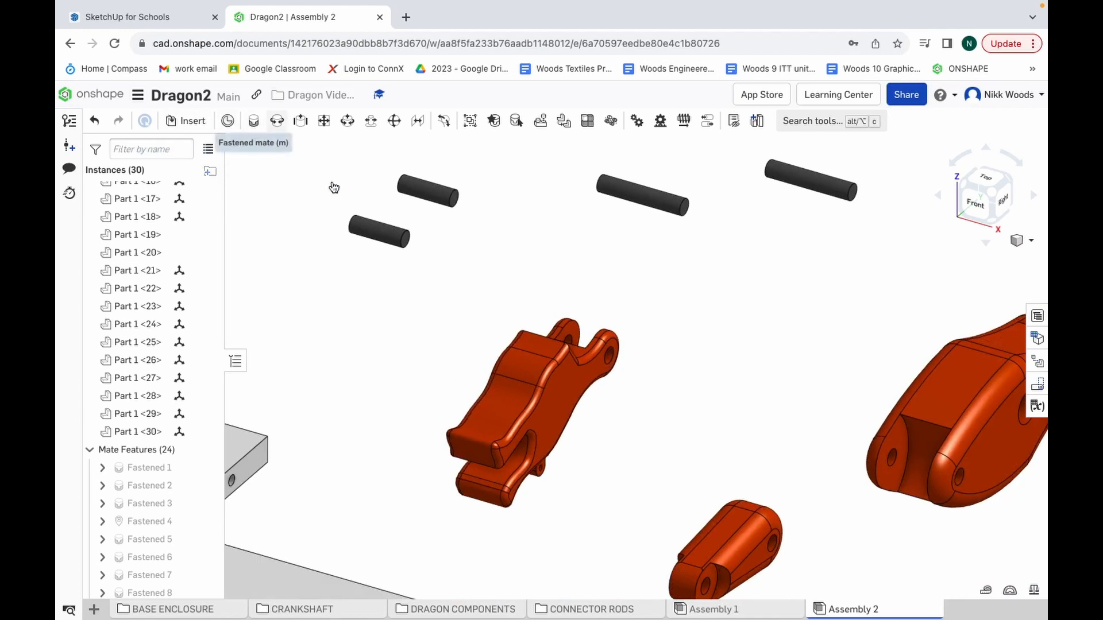
key(m)
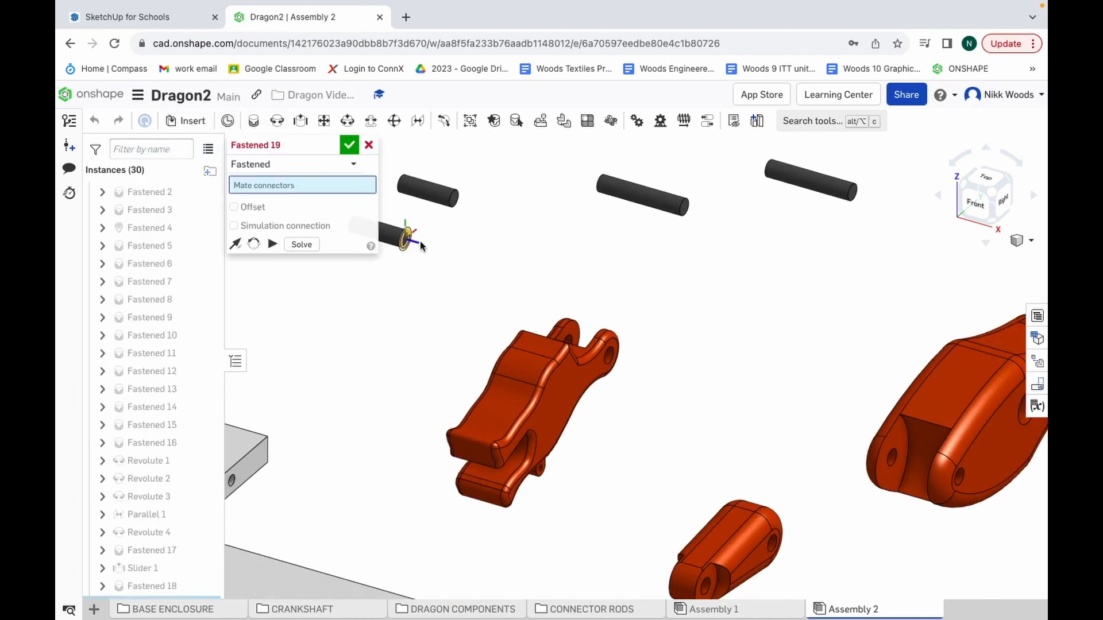
click(420, 245)
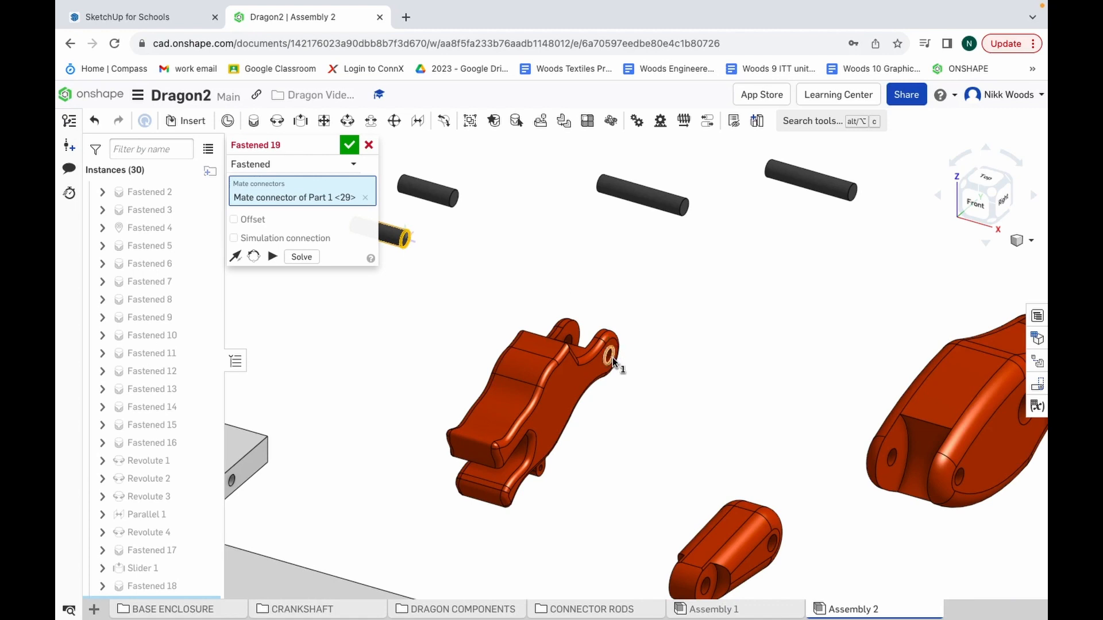
click(613, 361)
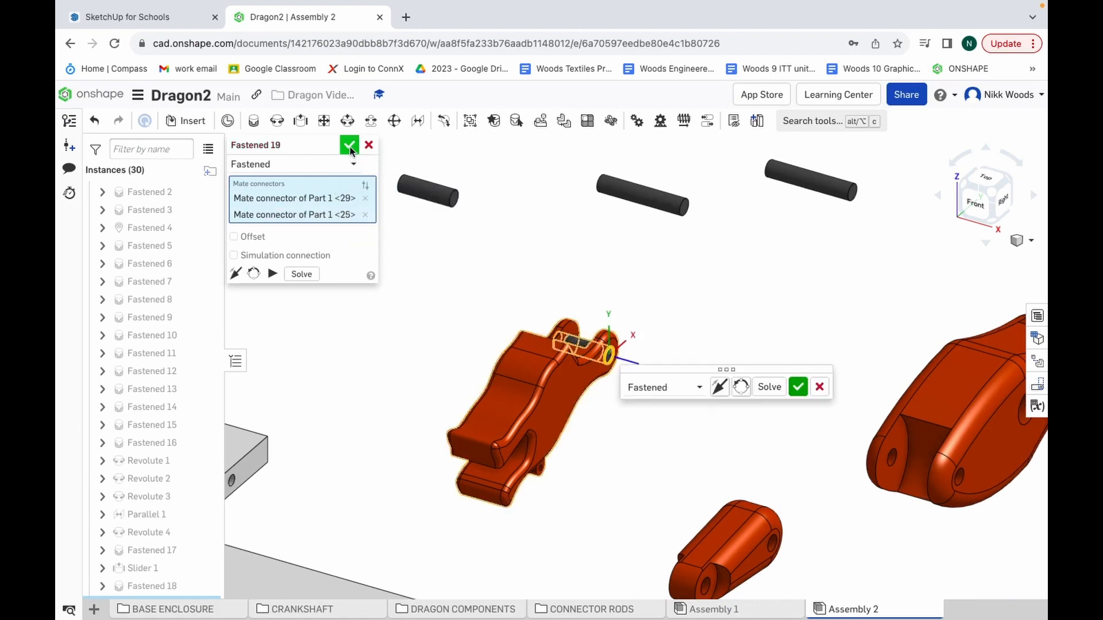
click(350, 146)
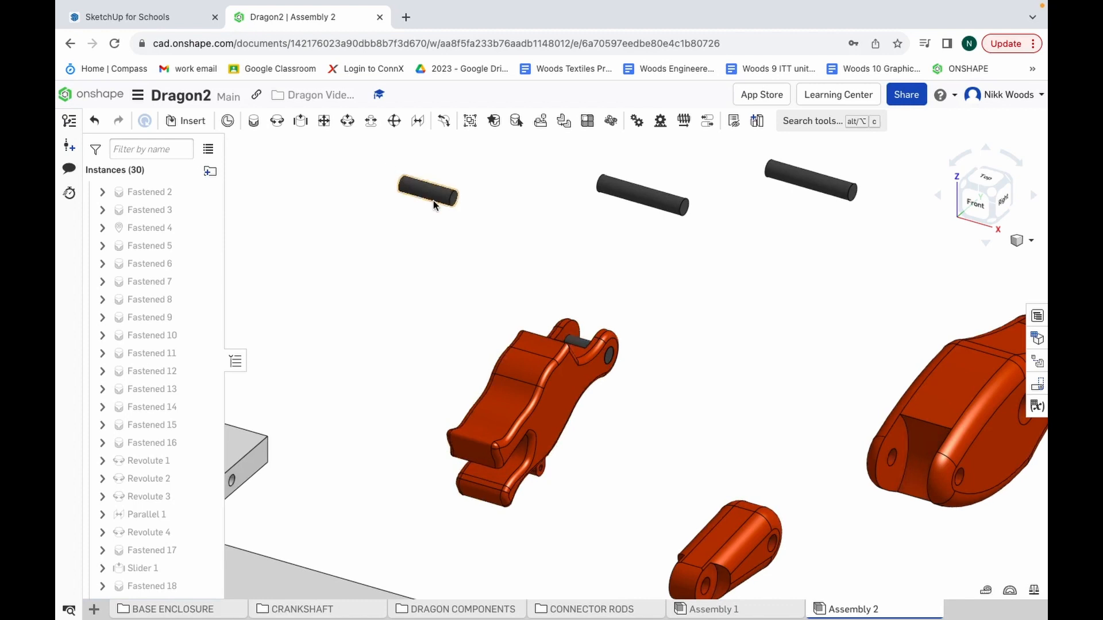
Step: Add a fastened mate between the end of one long body axle and the outer hole at the body's neck end
click(254, 122)
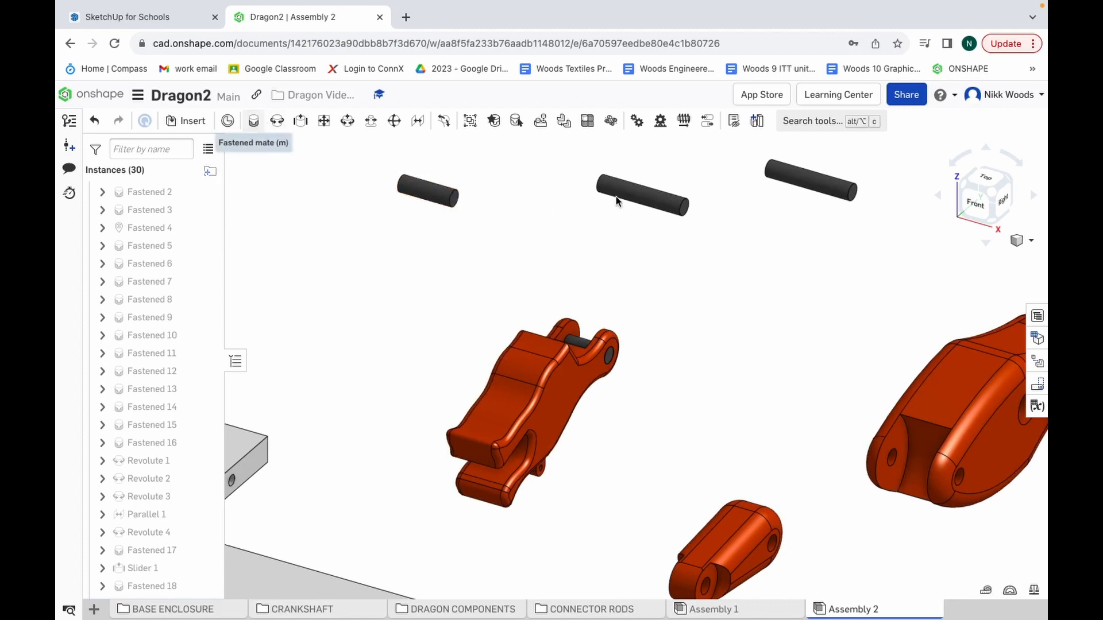
click(685, 213)
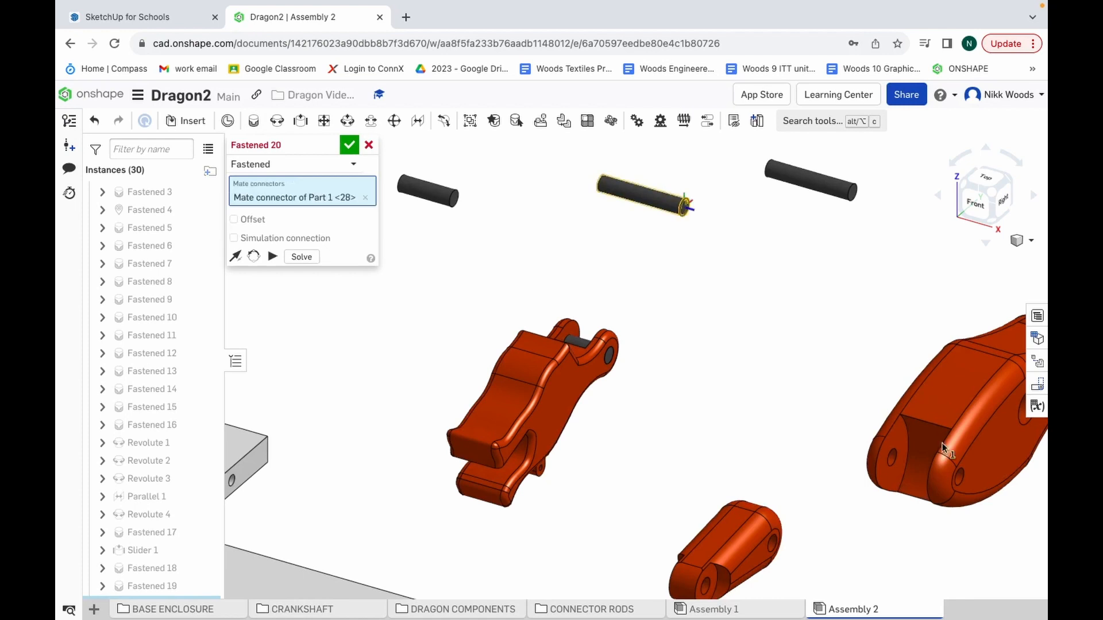
click(960, 481)
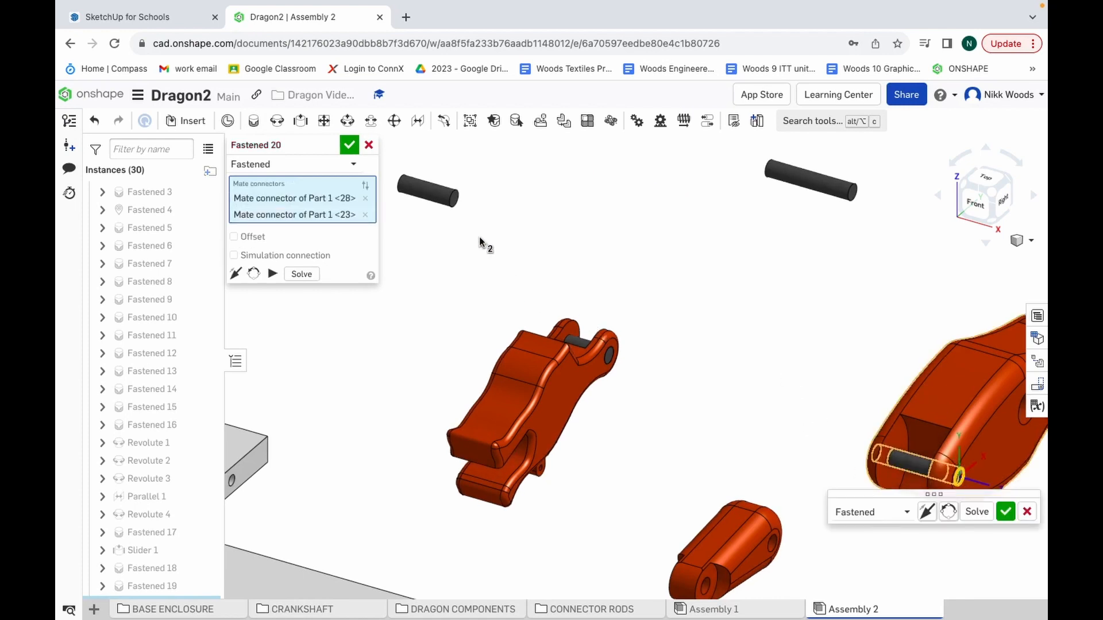
click(345, 144)
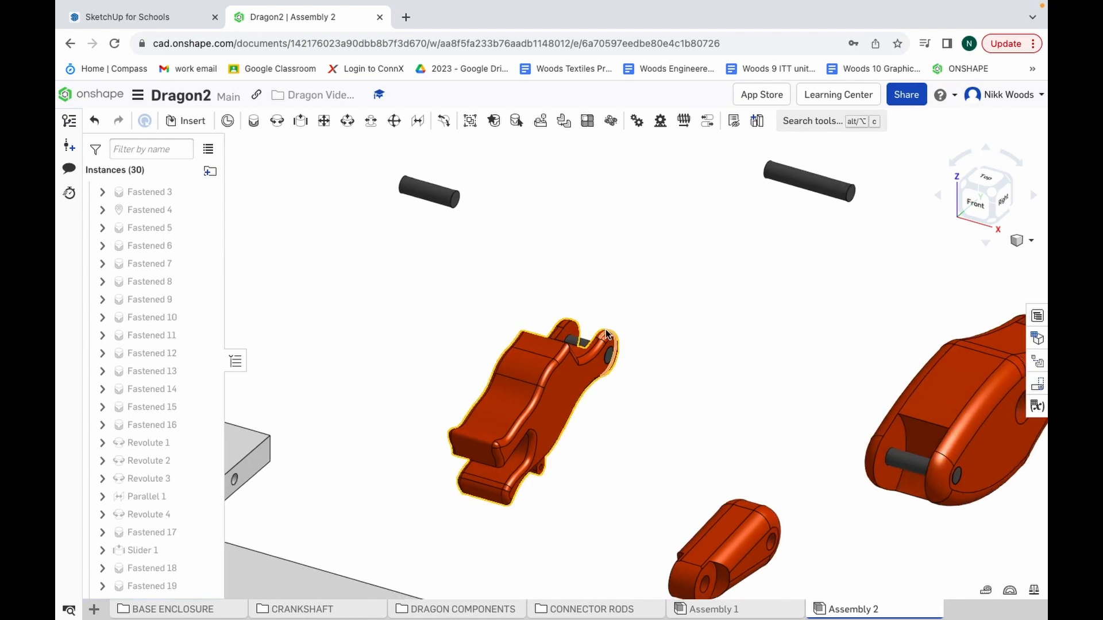
Step: Add a fastened mate between the end of the remaining long body axle and the outer hole at the body's tail end
scroll(606, 333, up, 1)
scroll(637, 321, down, 3)
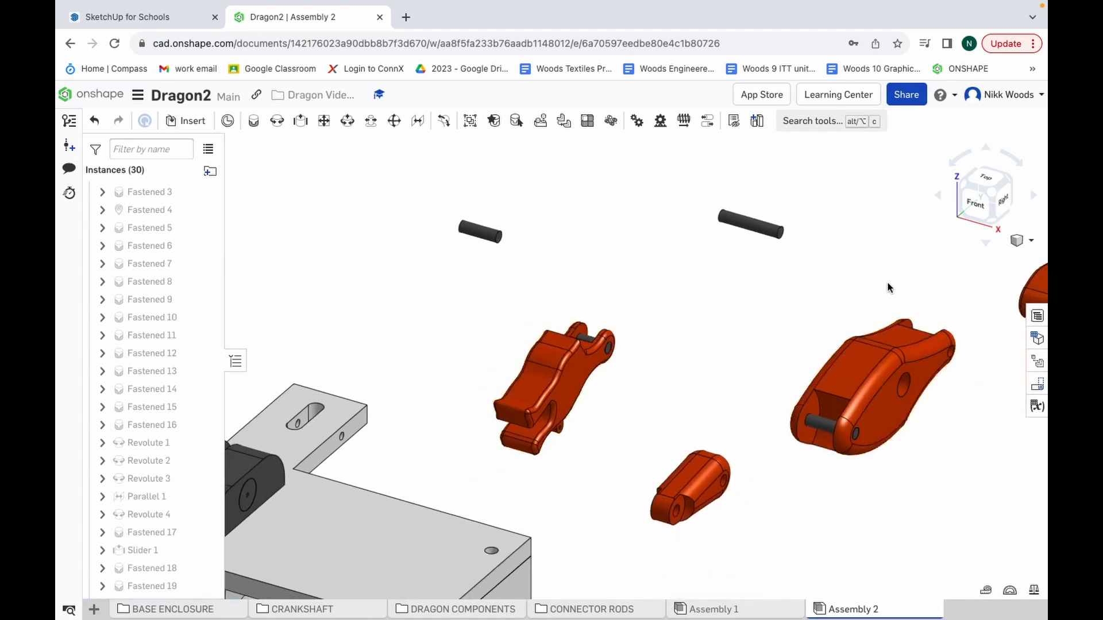
scroll(888, 287, down, 2)
scroll(1003, 273, up, 4)
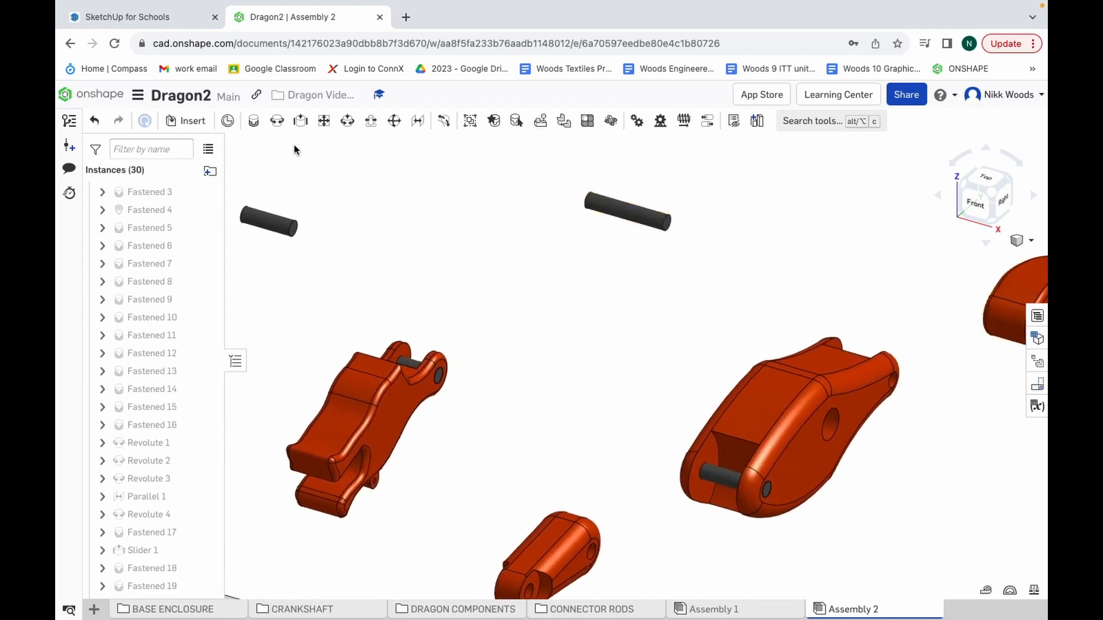
key(f)
click(666, 231)
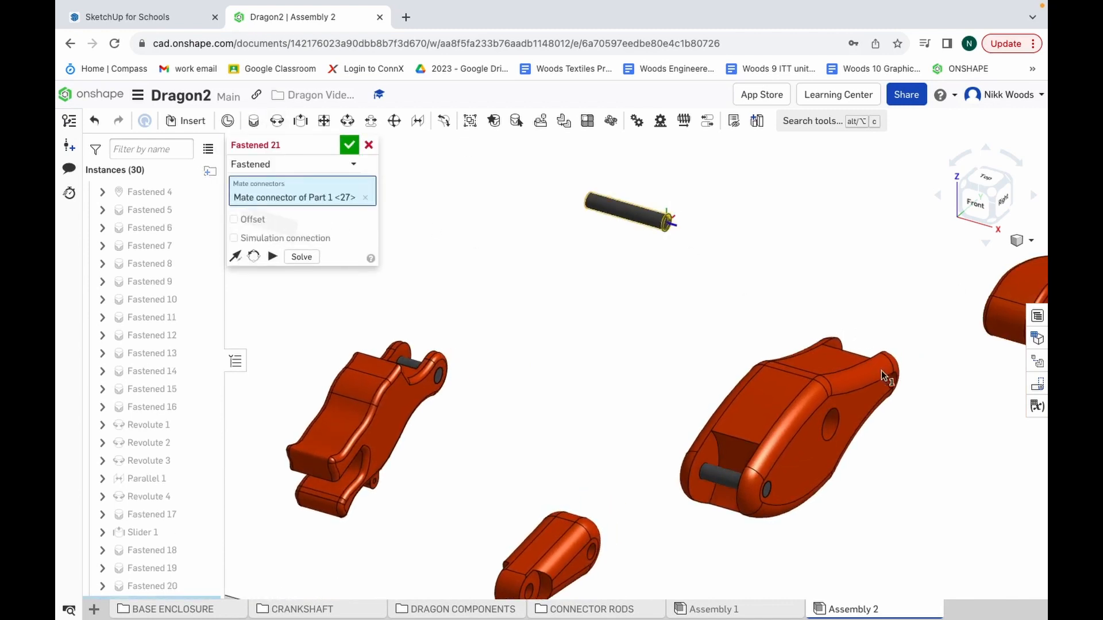
scroll(891, 385, up, 4)
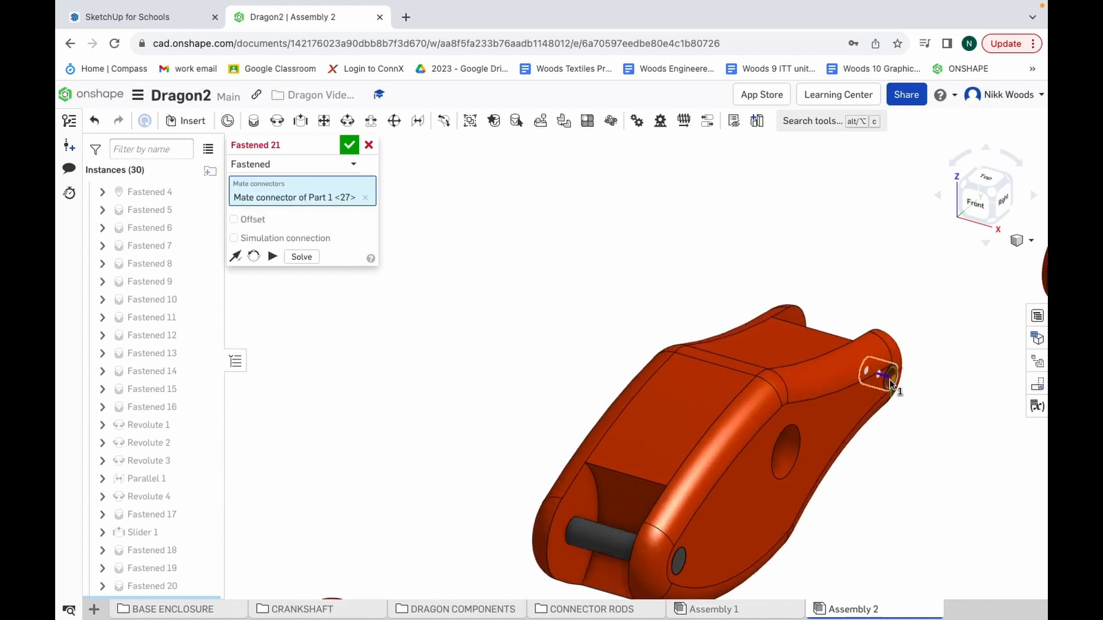
click(890, 381)
scroll(889, 383, down, 5)
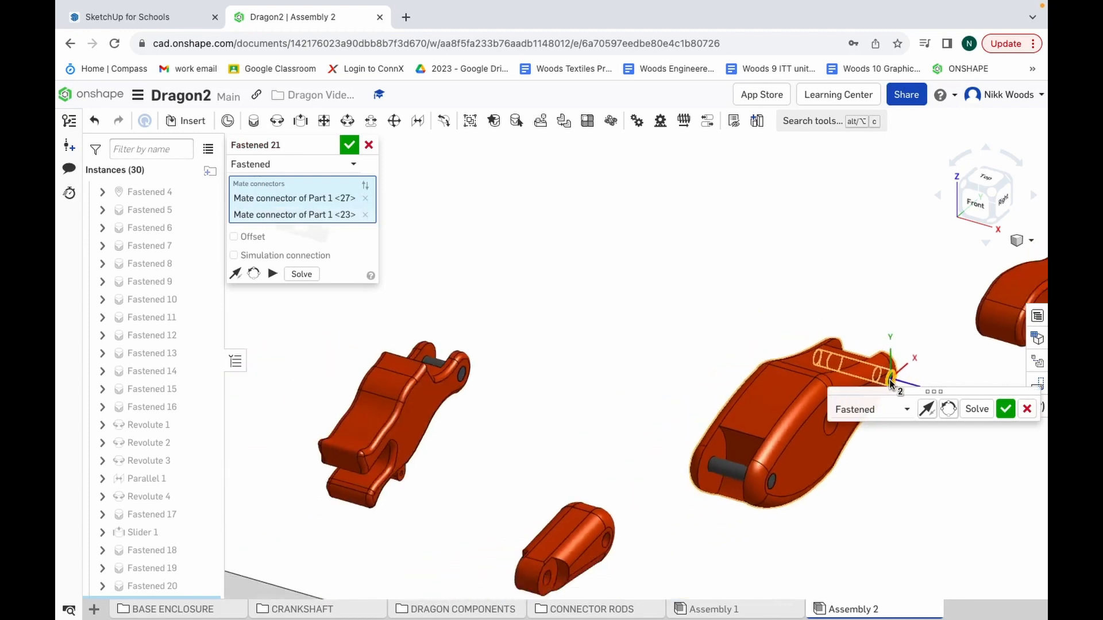
click(349, 146)
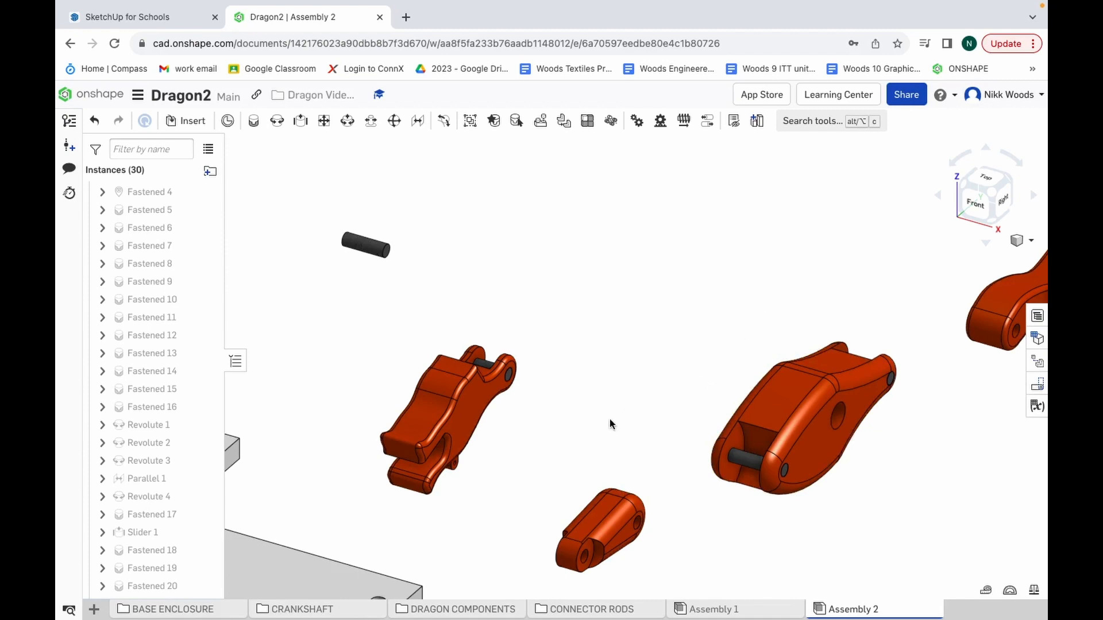
Step: Delete the spare short body axle above the dragon head
click(375, 251)
key(Delete)
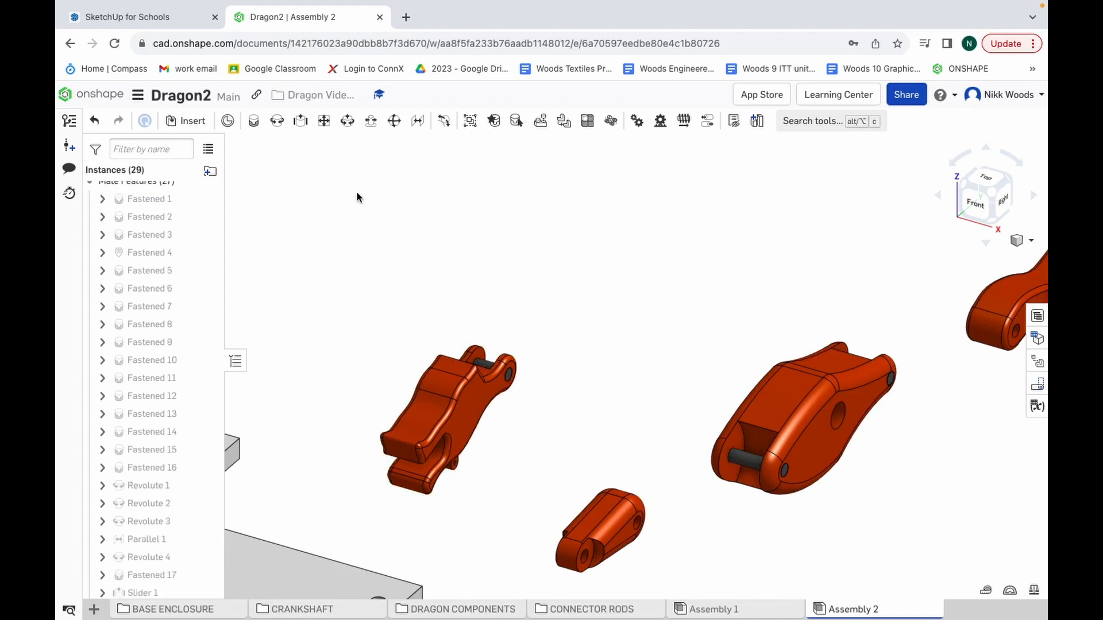
Step: Add a revolute mate between the centre of the neck piece's narrow end and the middle of the axle in the dragon head's fork
click(278, 122)
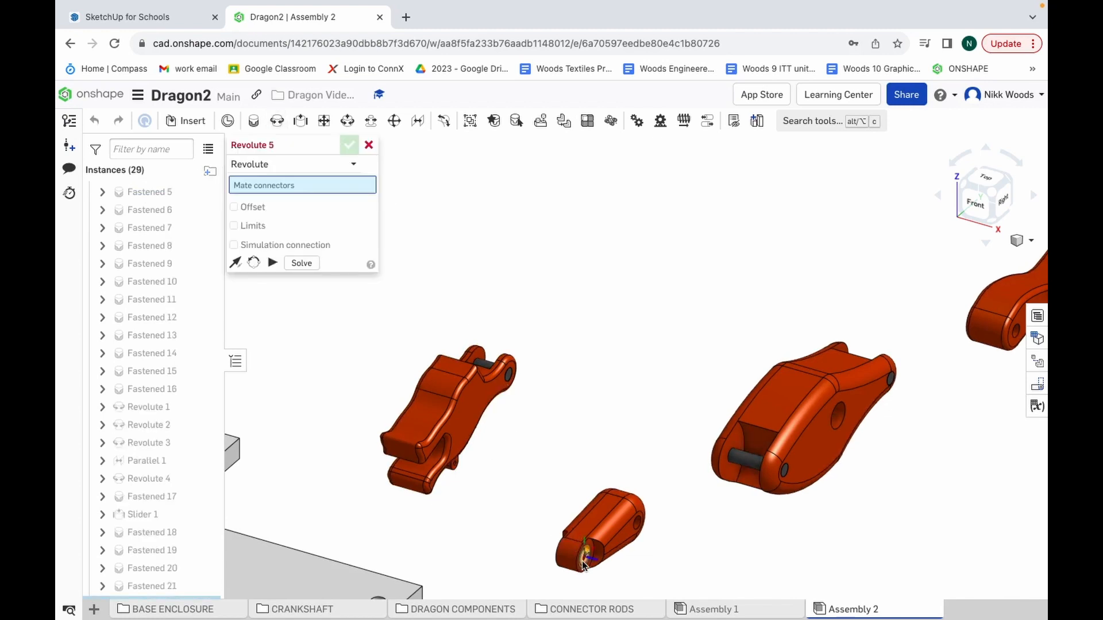
scroll(574, 554, up, 5)
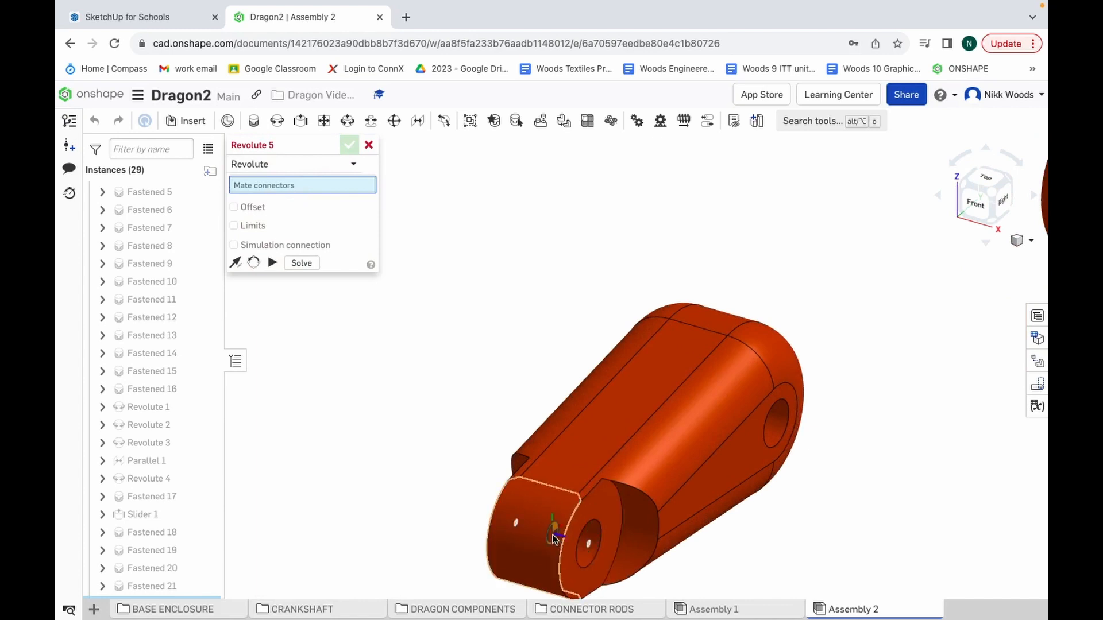
click(554, 538)
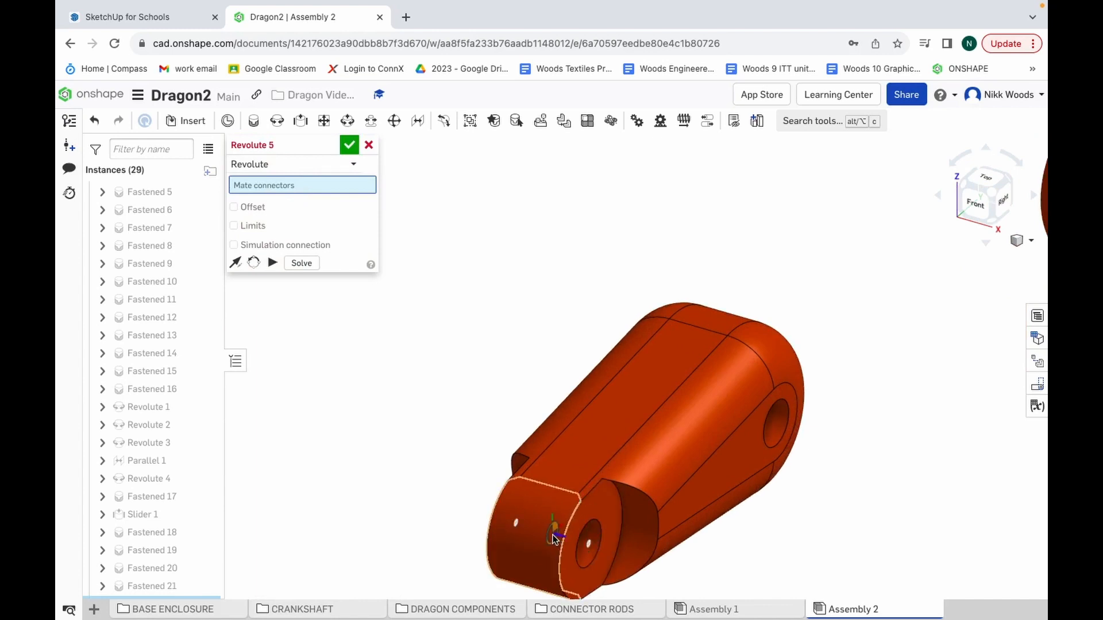
scroll(554, 537, down, 4)
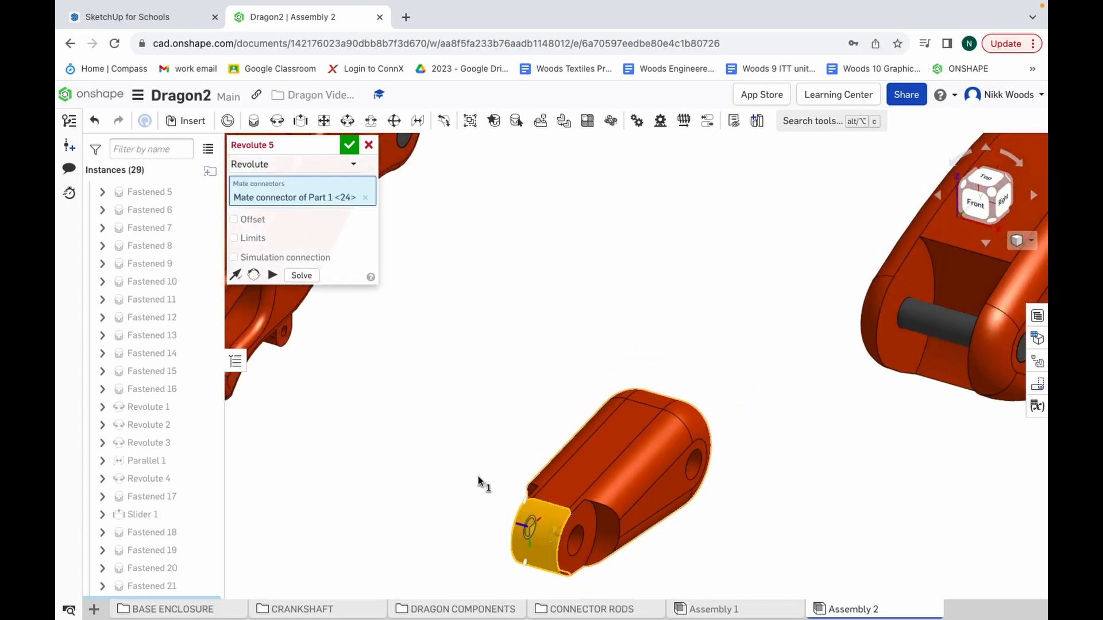
scroll(482, 484, down, 5)
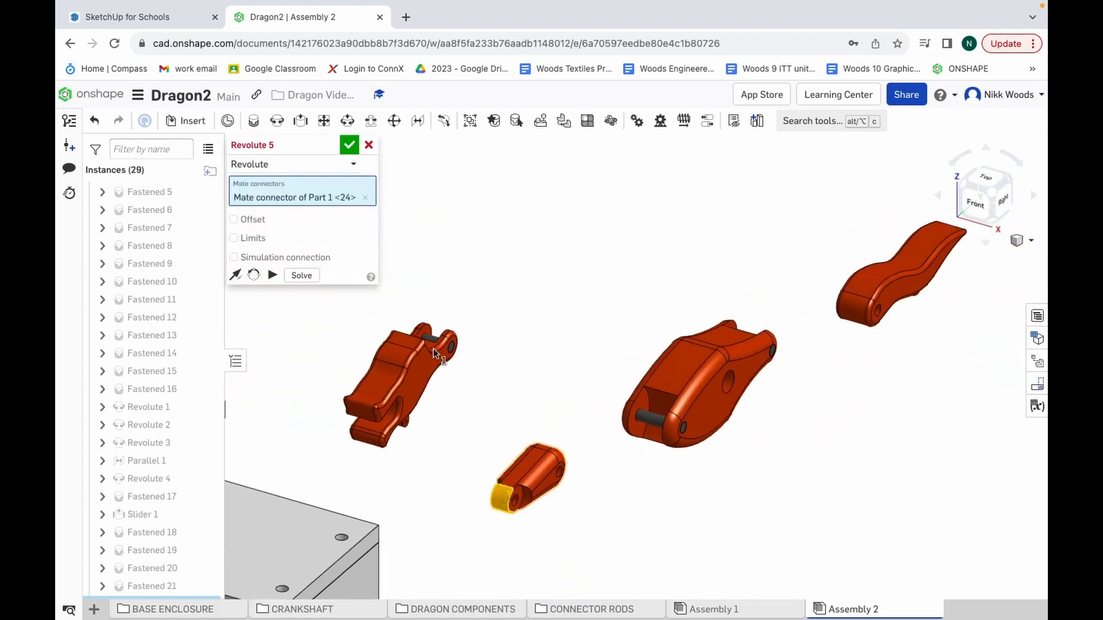
scroll(430, 337, up, 6)
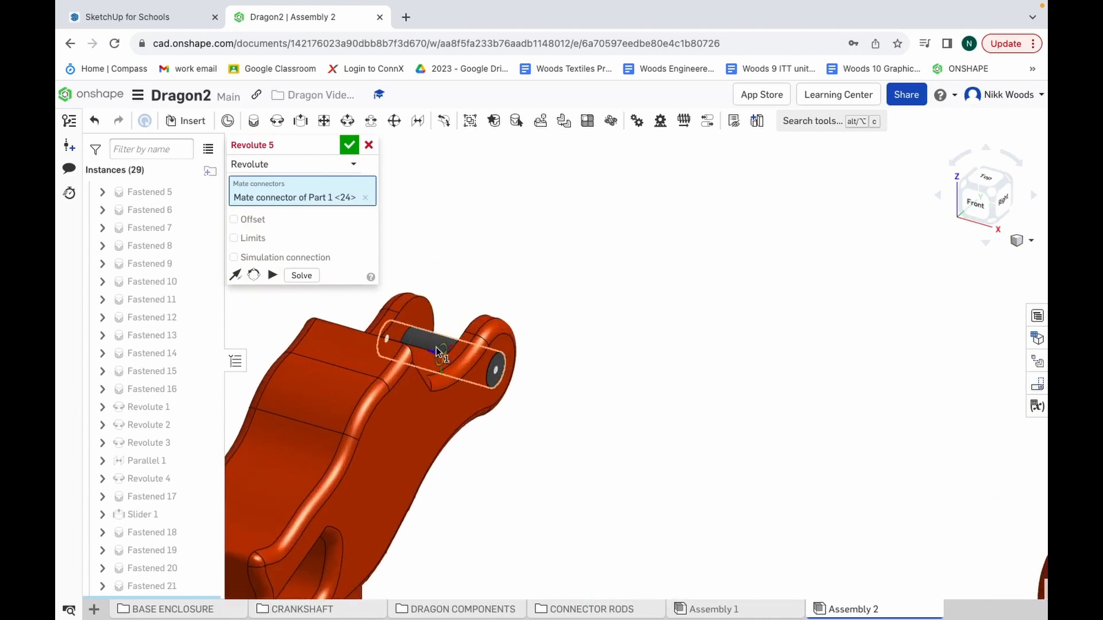
click(436, 347)
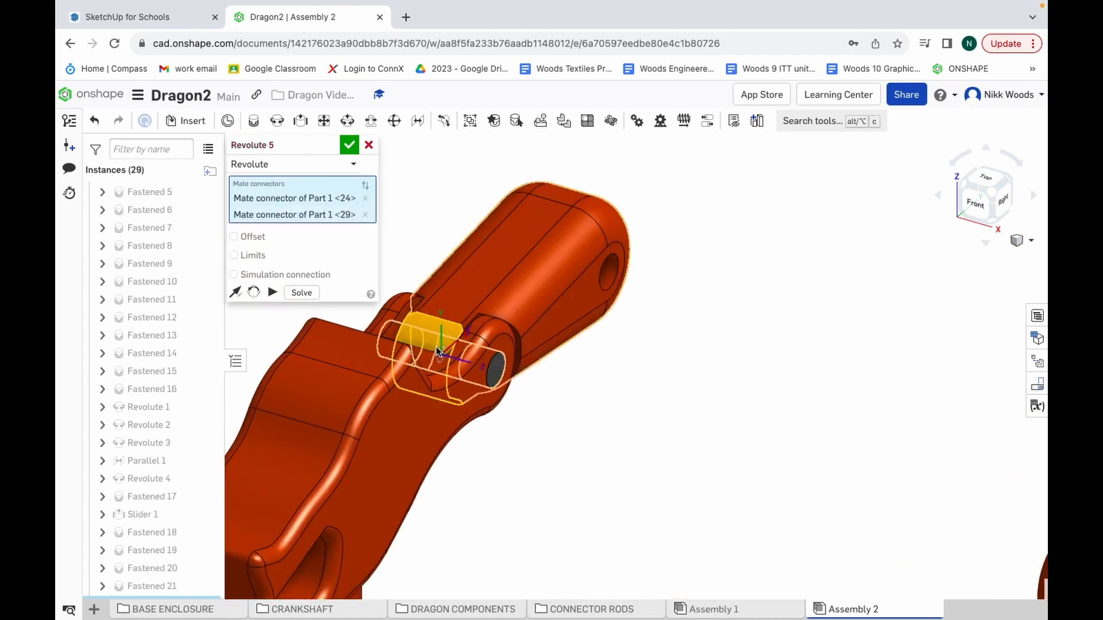
click(349, 146)
Step: Add a revolute mate between the middle of the axle at the body's neck end and the centre of the neck piece's wide end
scroll(548, 239, down, 5)
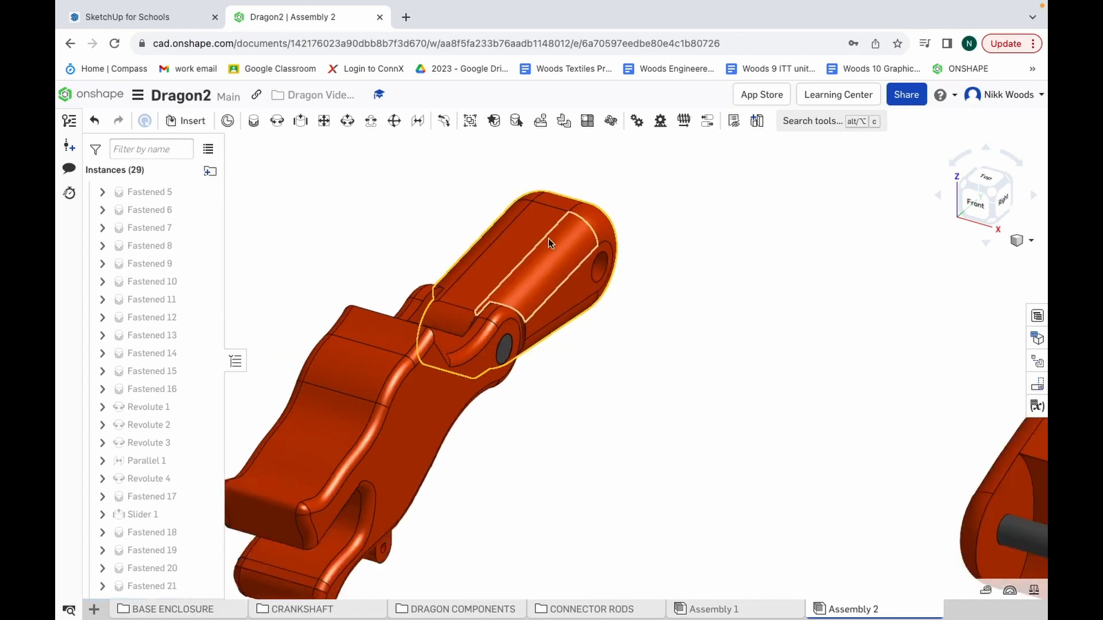
scroll(548, 239, down, 3)
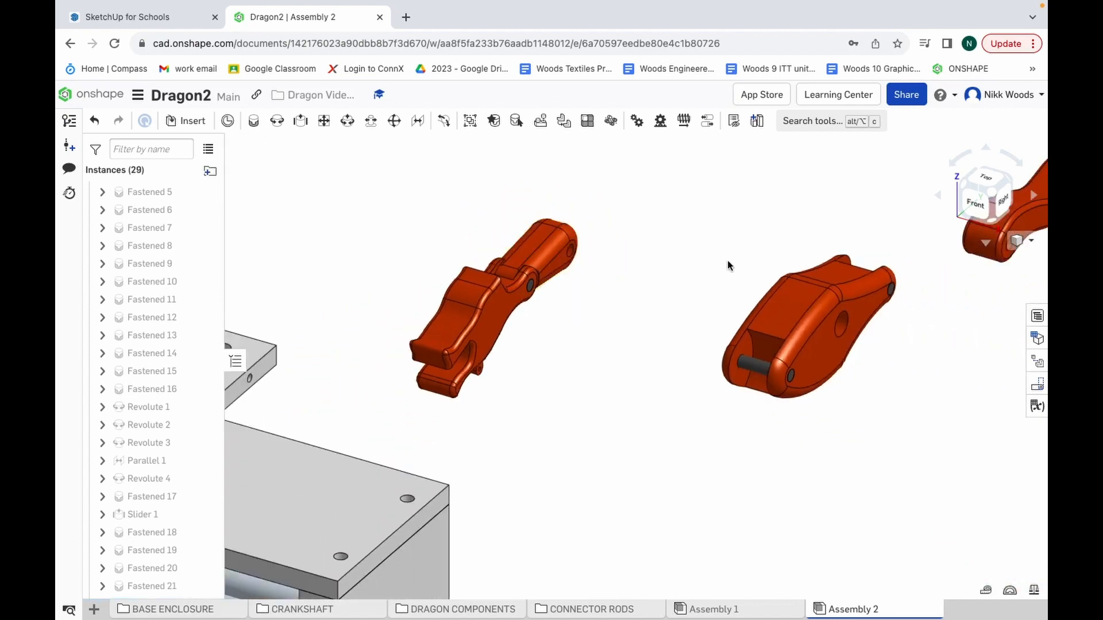
scroll(747, 249, up, 4)
scroll(747, 250, down, 5)
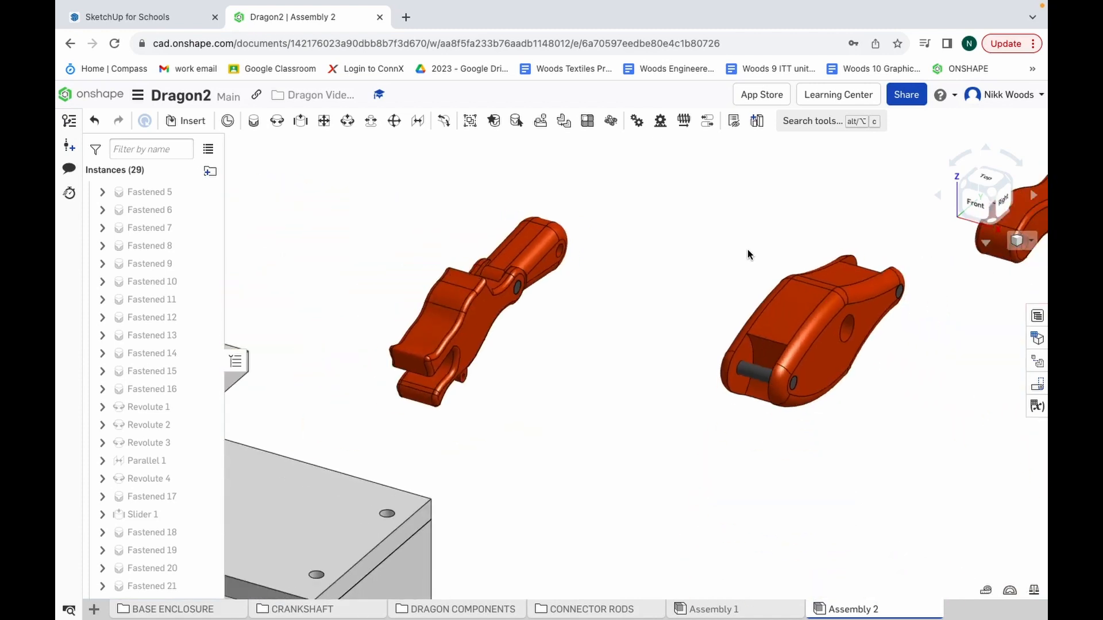
scroll(747, 249, up, 2)
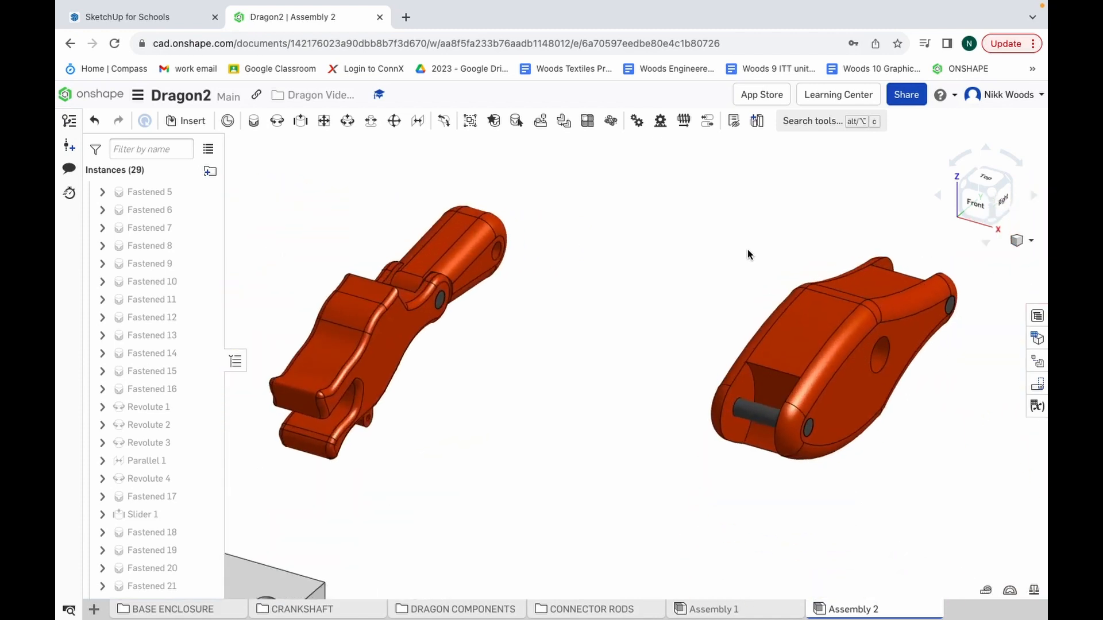
click(278, 123)
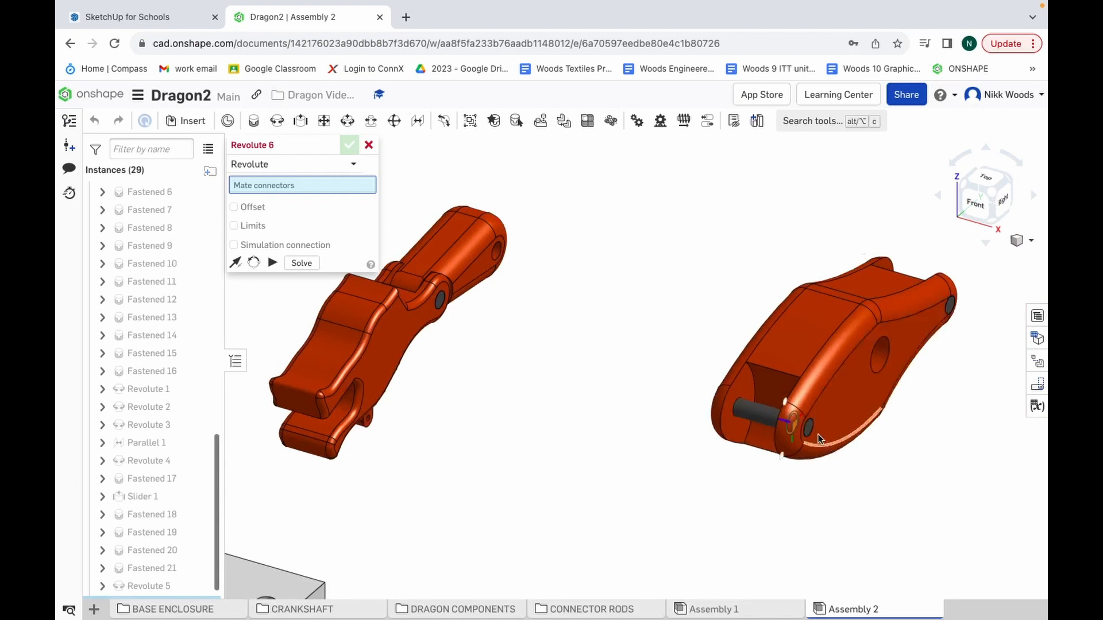
click(764, 422)
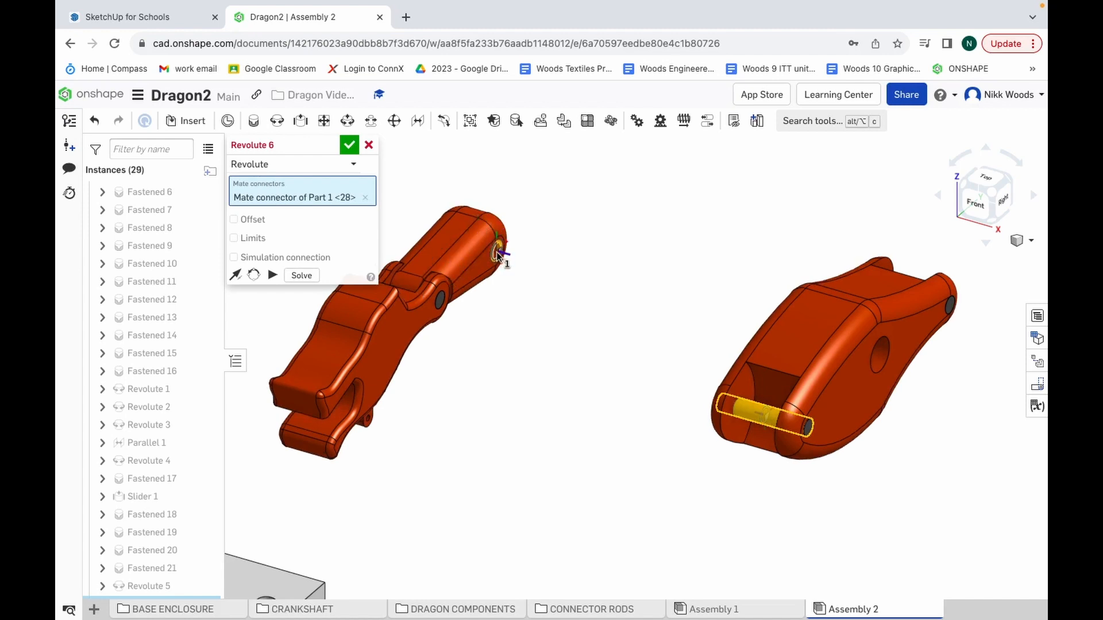
scroll(498, 254, up, 3)
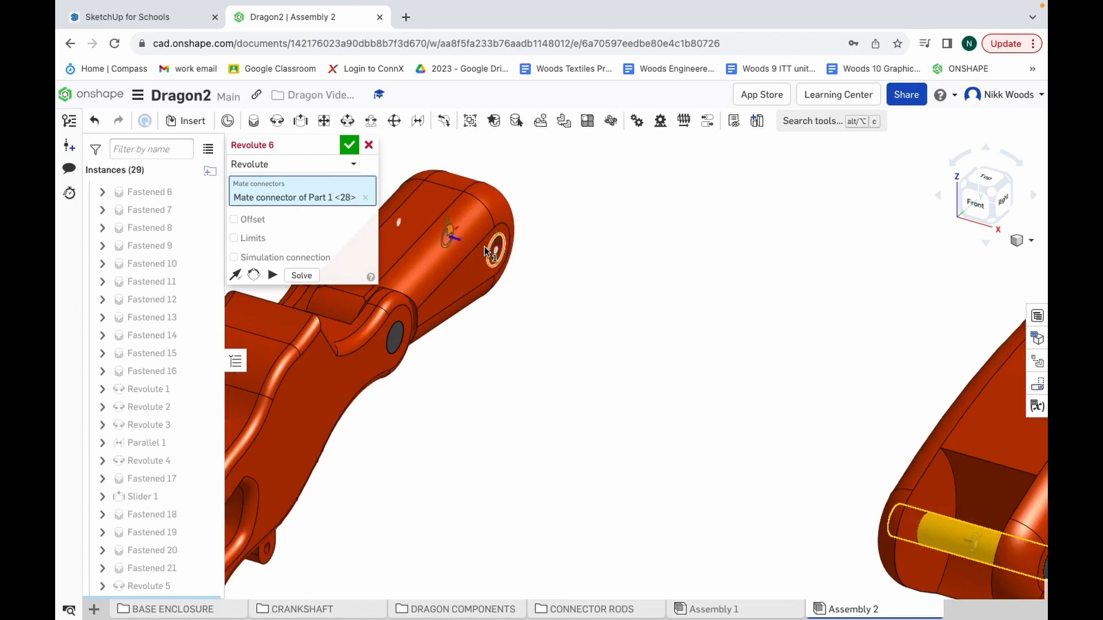
click(445, 236)
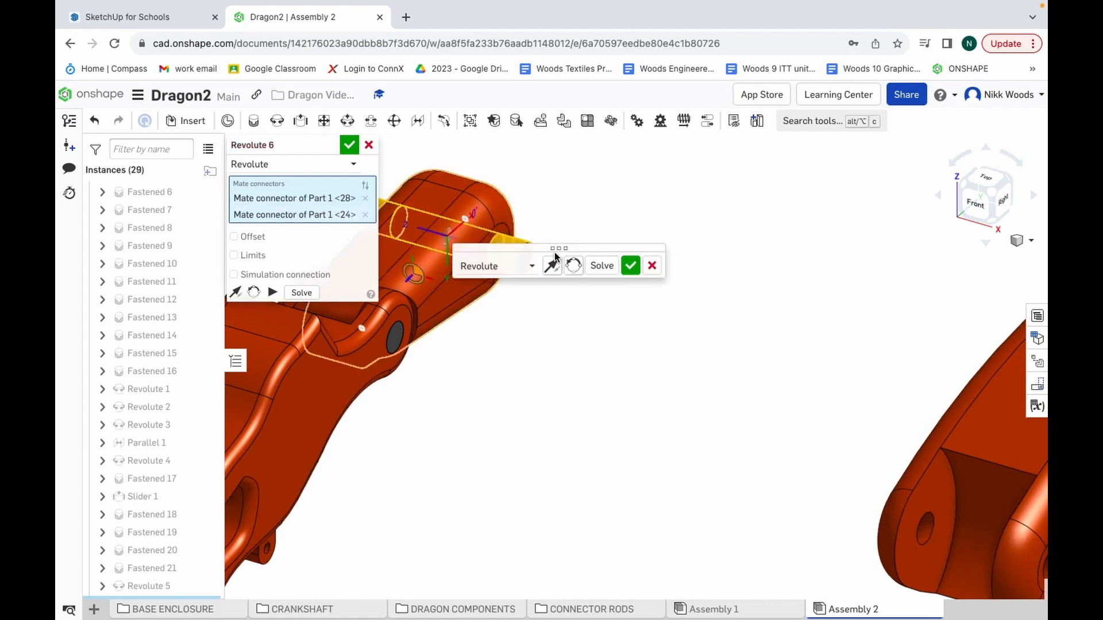
ctrl+scroll(556, 257, up, 2)
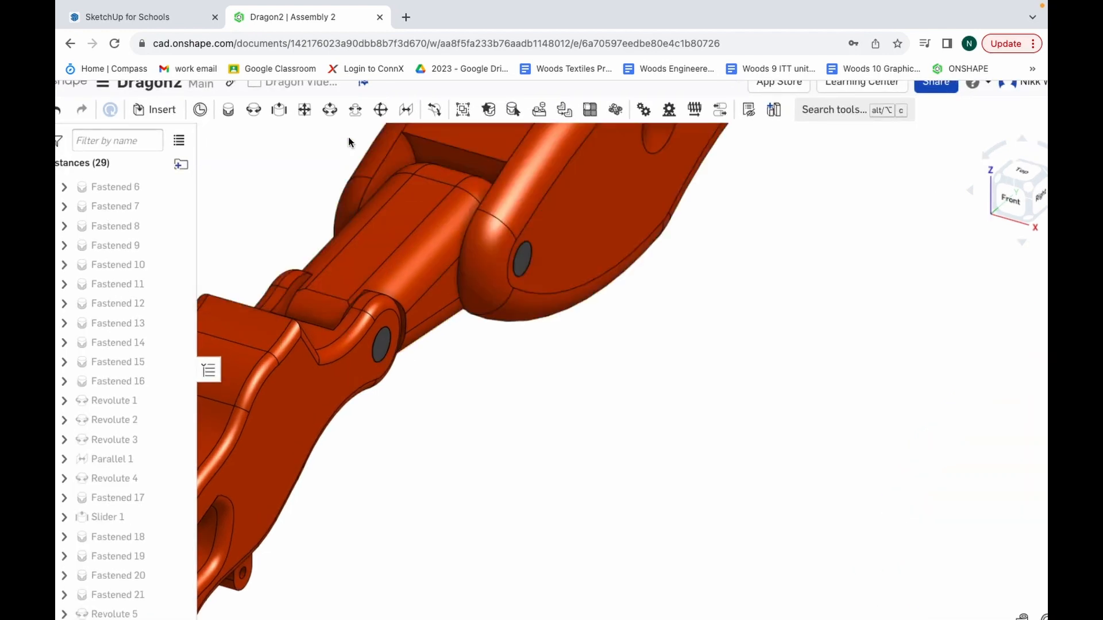
Step: Try to add a revolute mate between the rounded face on the tail's wide end and the middle of the axle at the body's tail end
scroll(573, 303, down, 8)
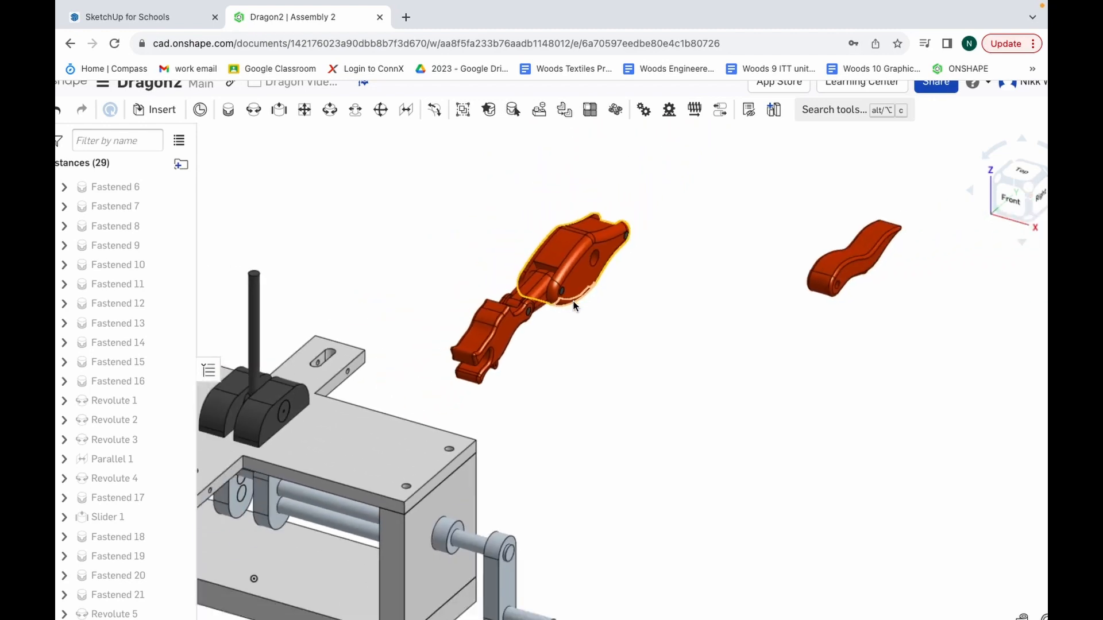
scroll(716, 202, up, 5)
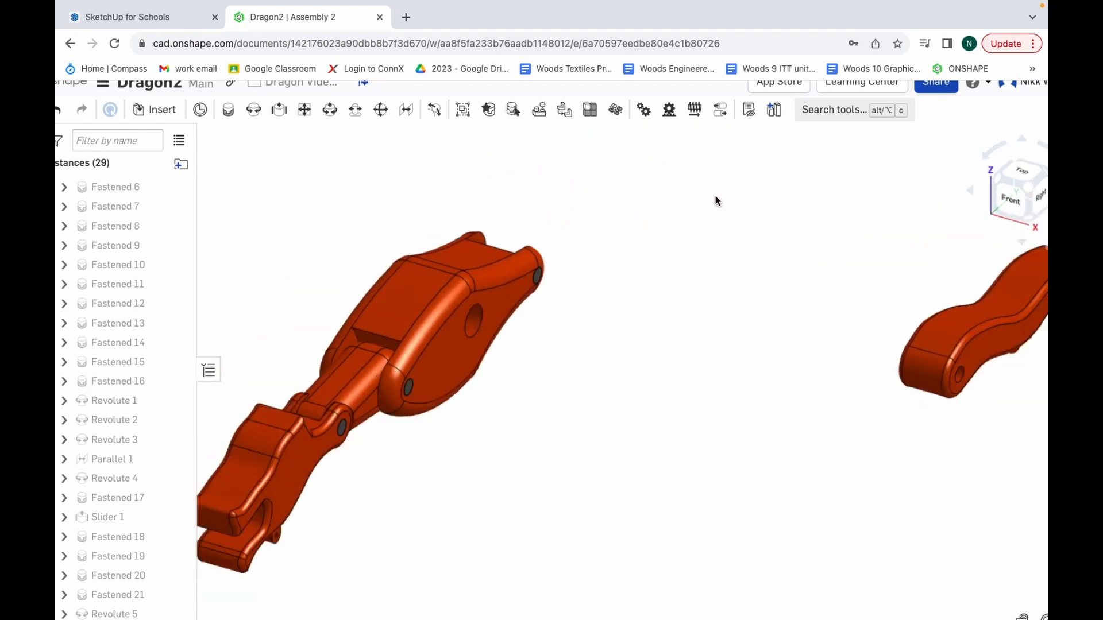
click(253, 111)
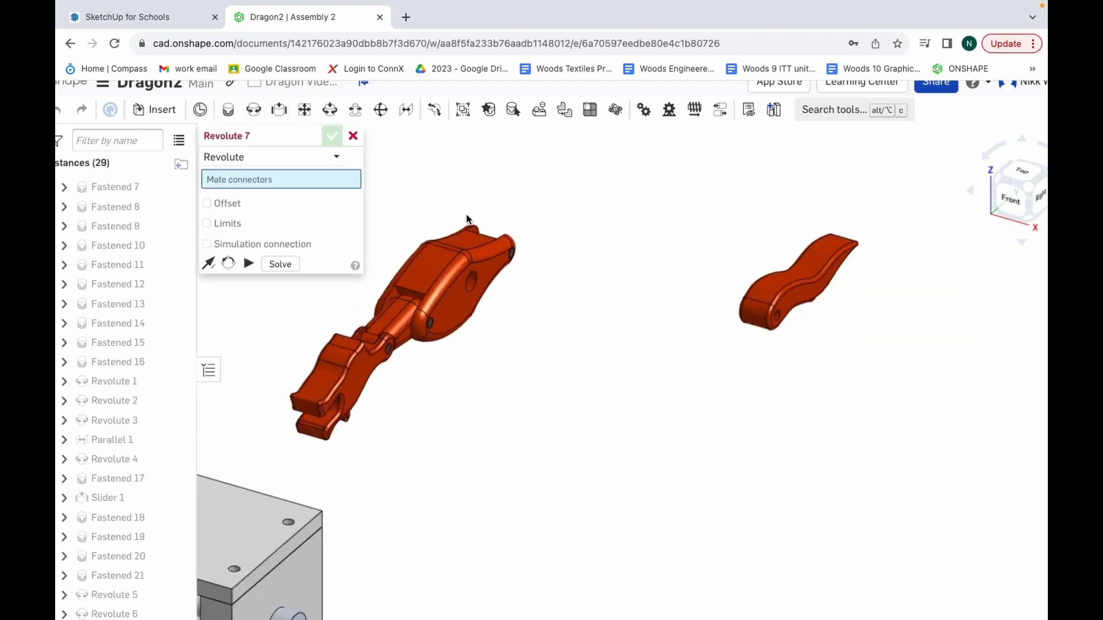
scroll(466, 219, down, 3)
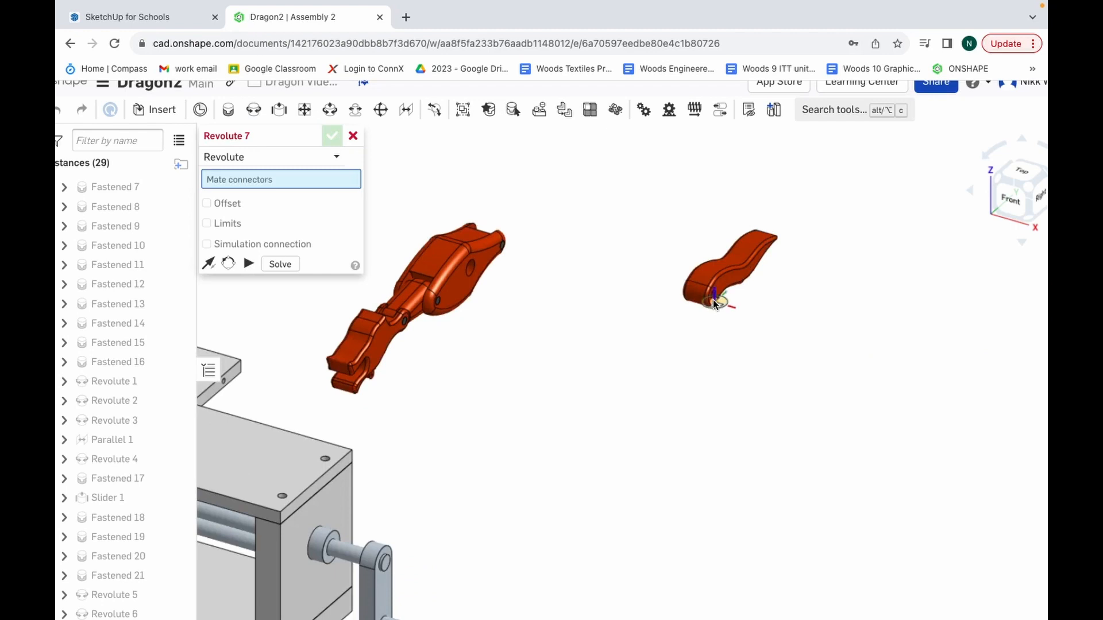
scroll(714, 303, up, 5)
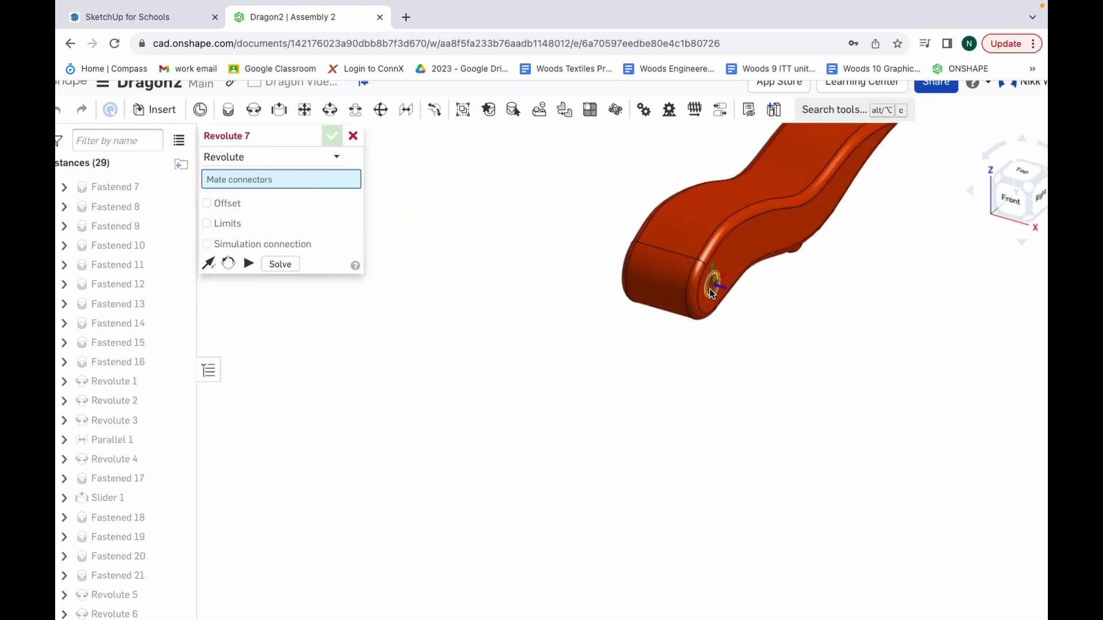
click(672, 281)
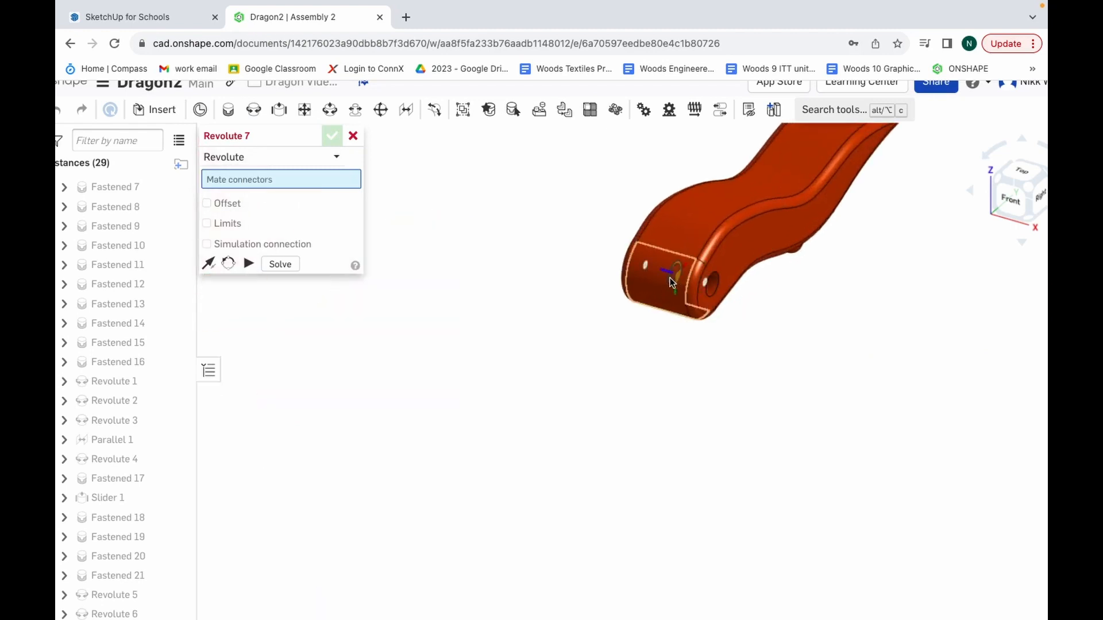
scroll(672, 282, down, 3)
click(668, 282)
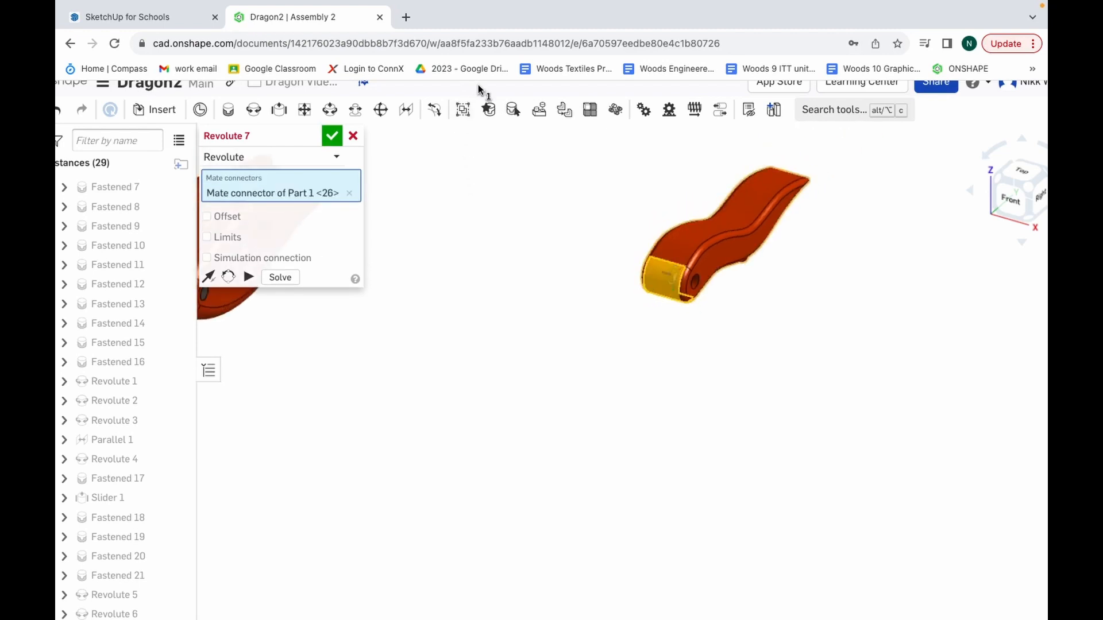
ctrl+scroll(478, 85, down, 2)
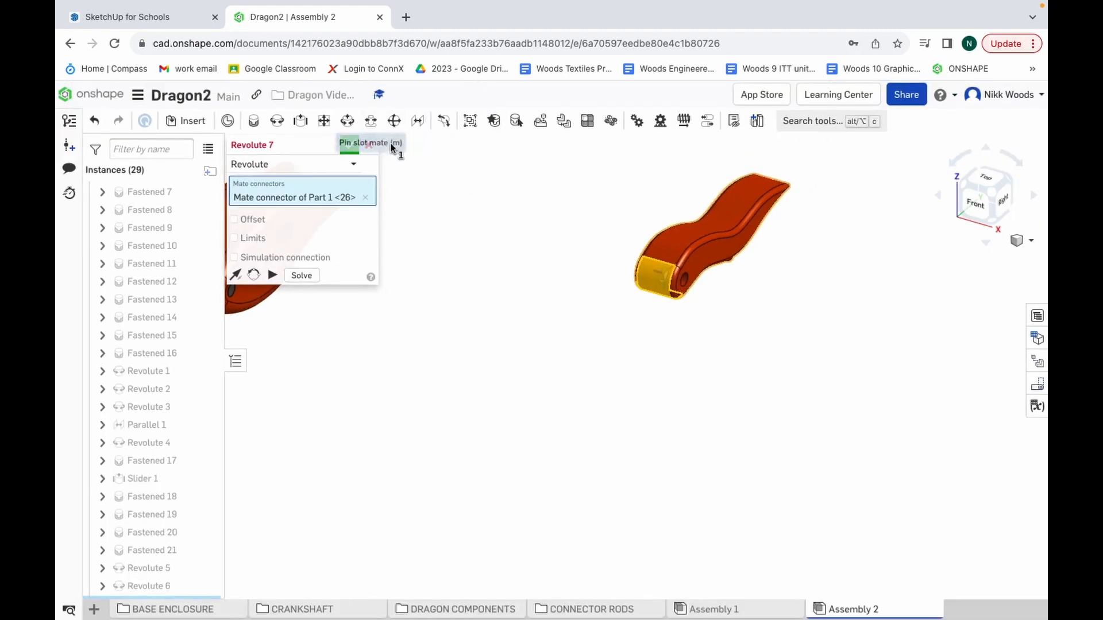
scroll(501, 249, down, 5)
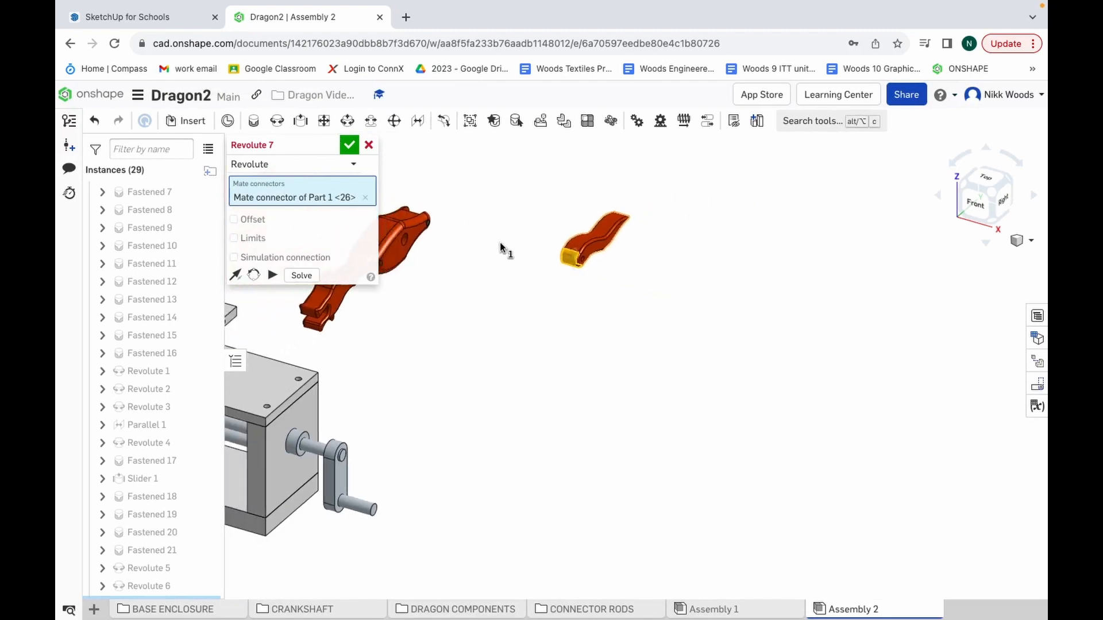
scroll(426, 214, up, 10)
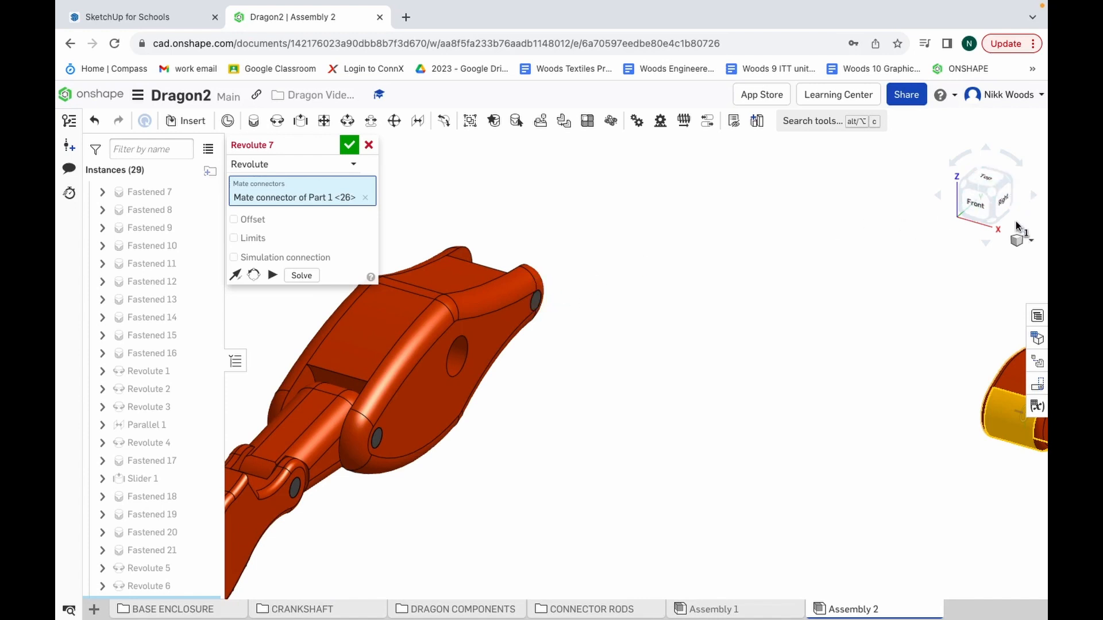
click(985, 152)
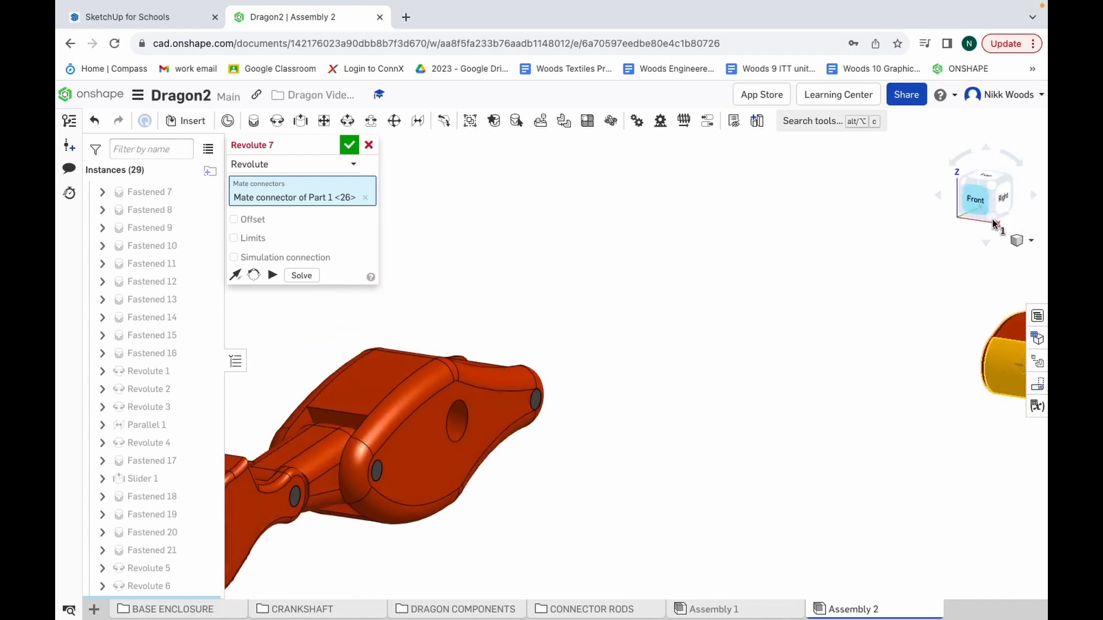
right_drag(990, 245, 588, 185)
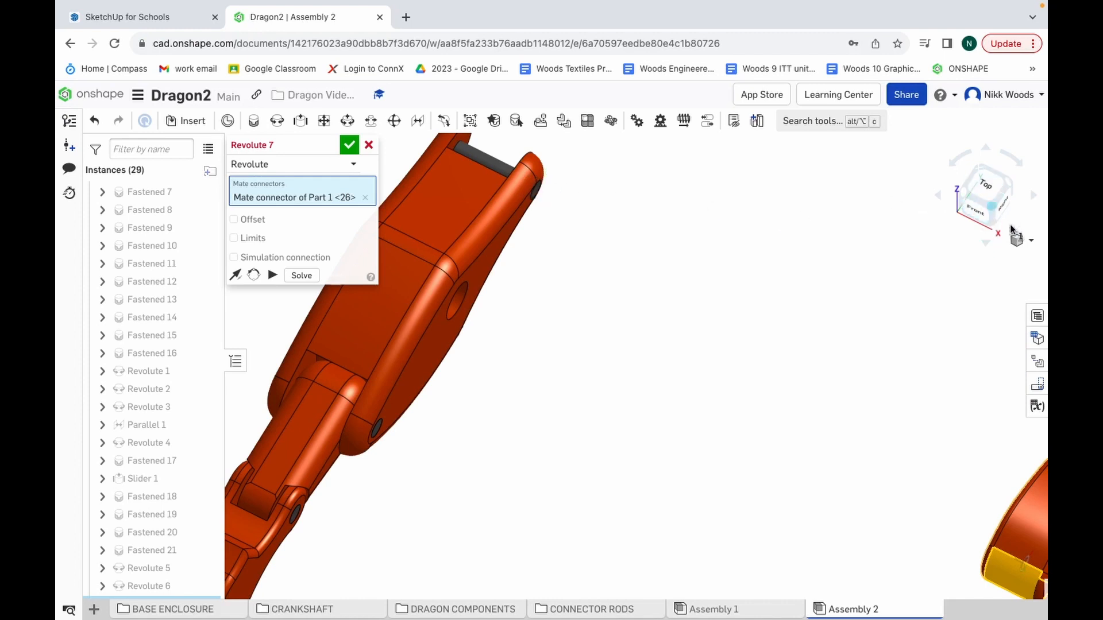
click(1024, 240)
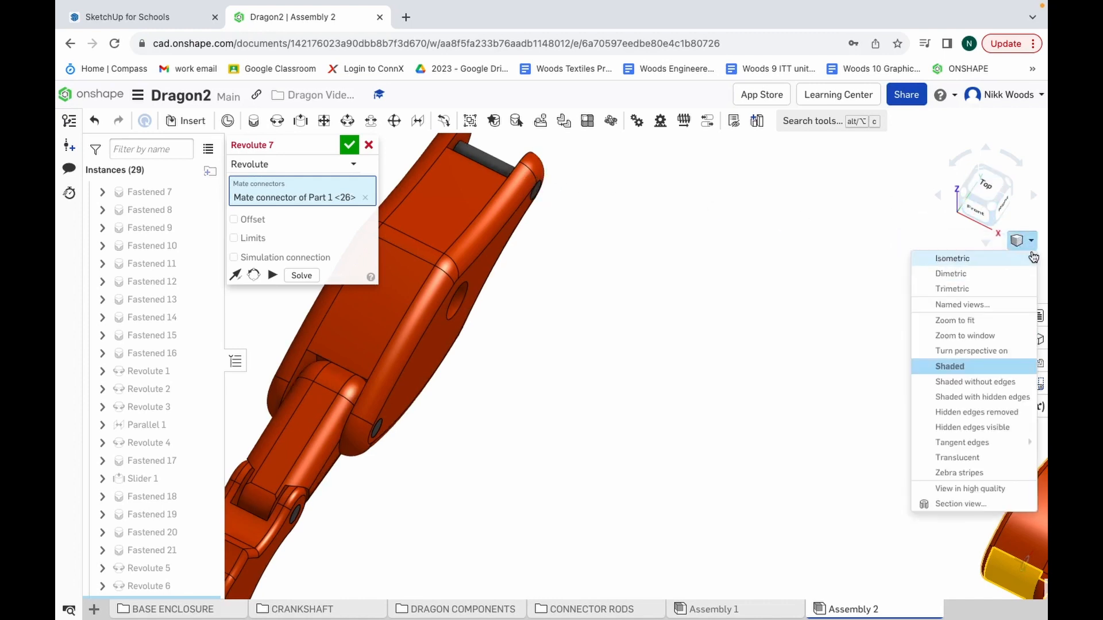
click(984, 288)
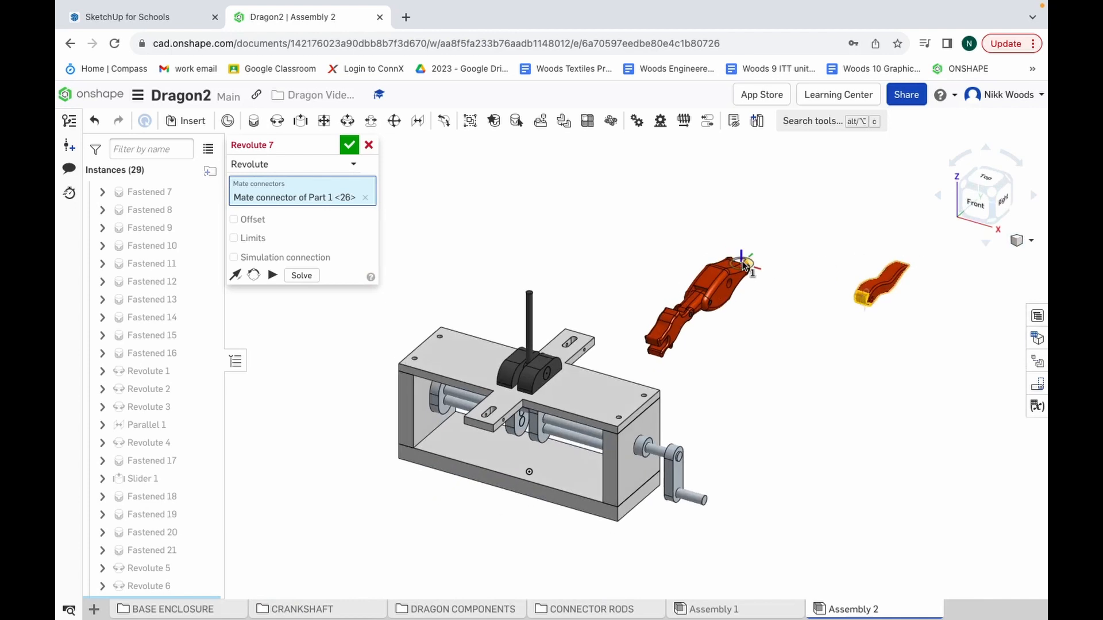
scroll(744, 265, up, 4)
scroll(745, 267, up, 6)
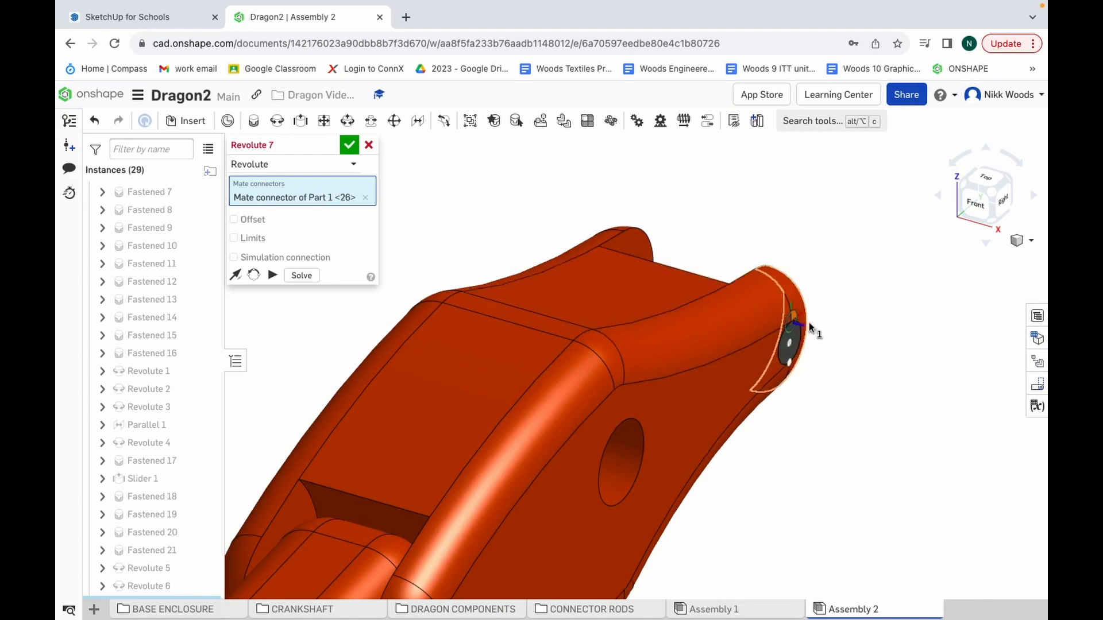
click(1033, 198)
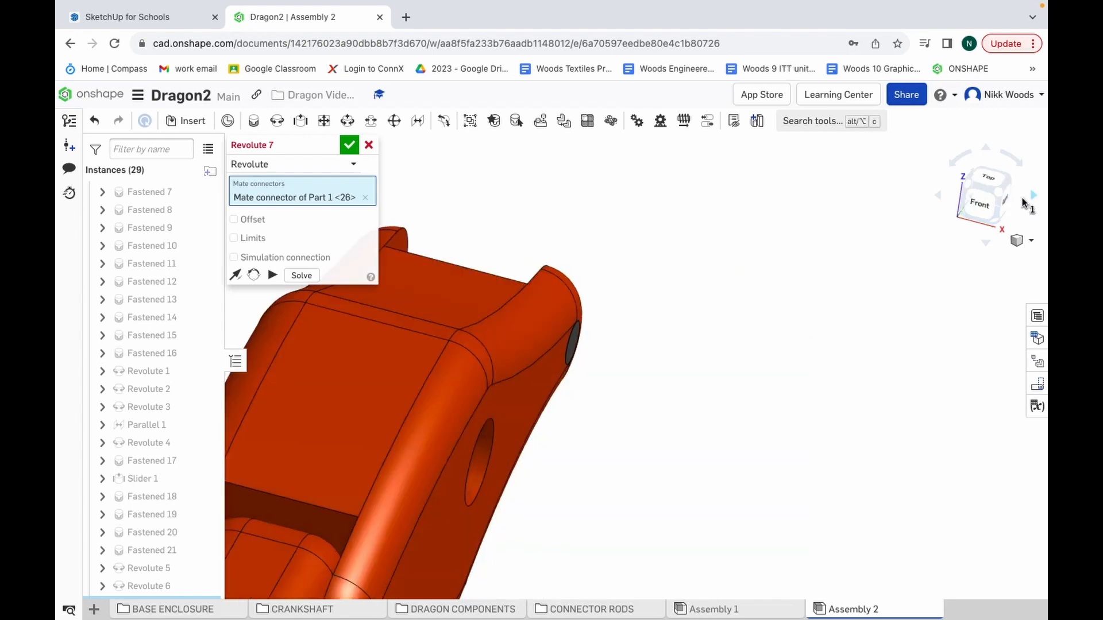
click(939, 196)
click(938, 197)
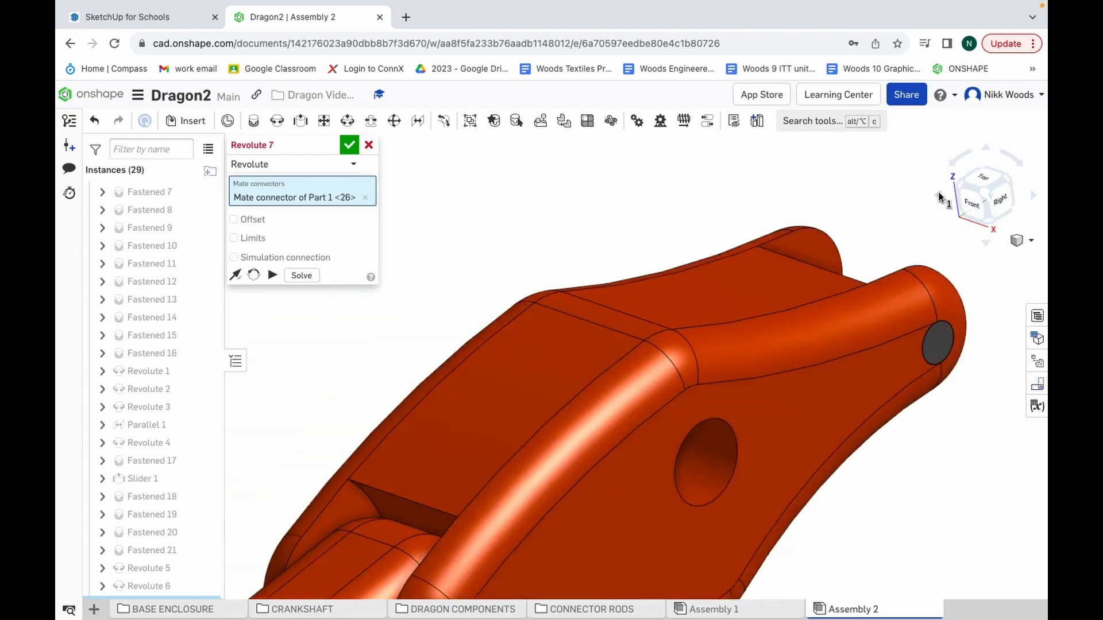
click(939, 196)
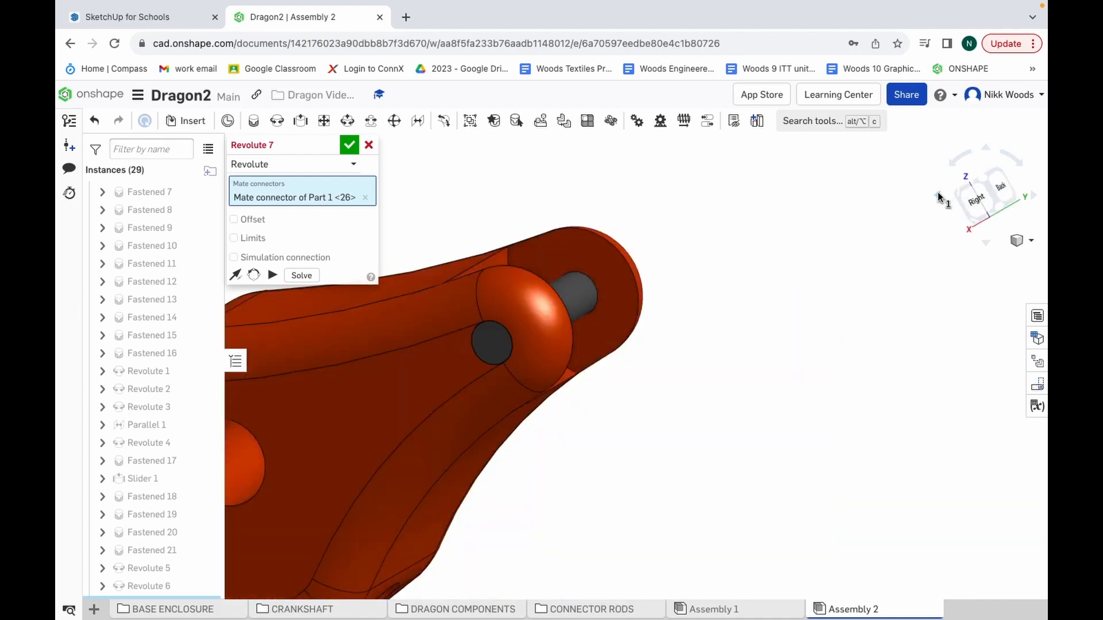
click(939, 197)
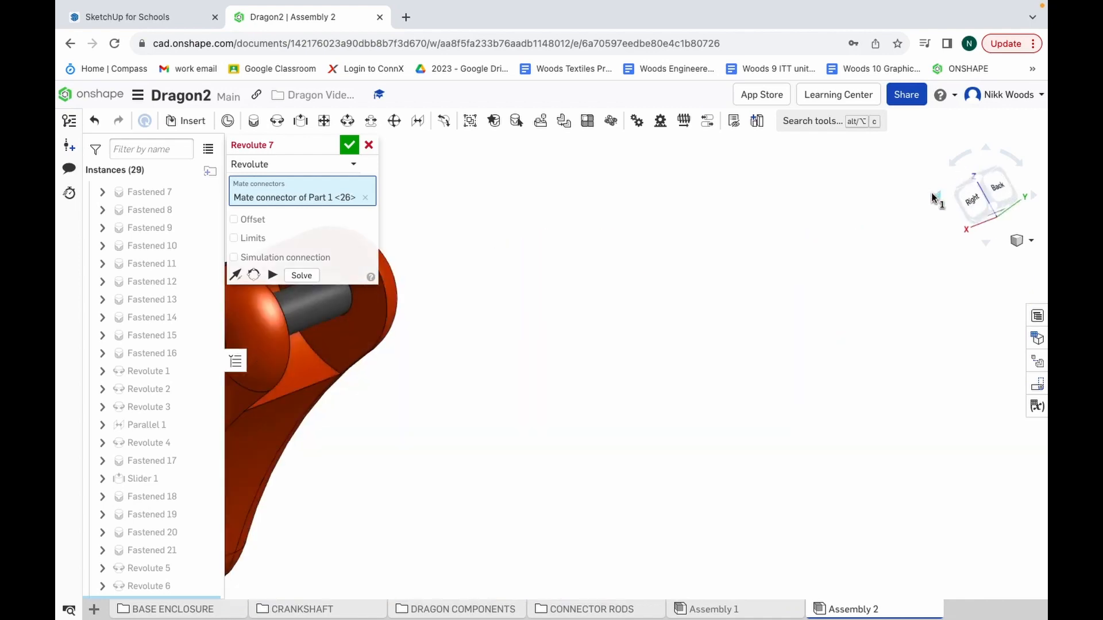
click(294, 314)
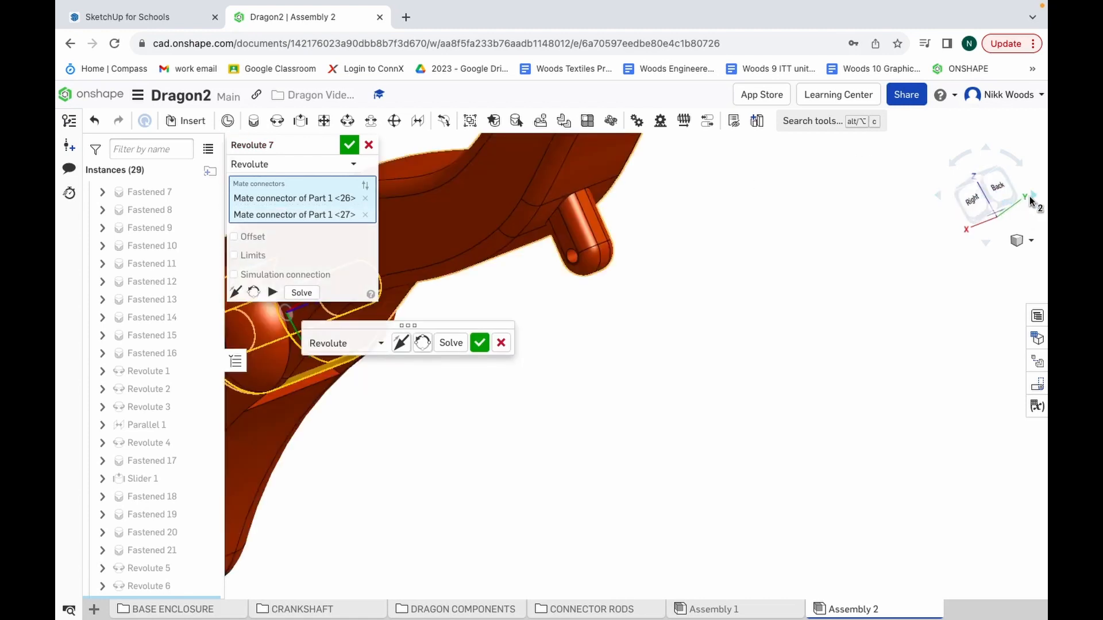
click(1031, 198)
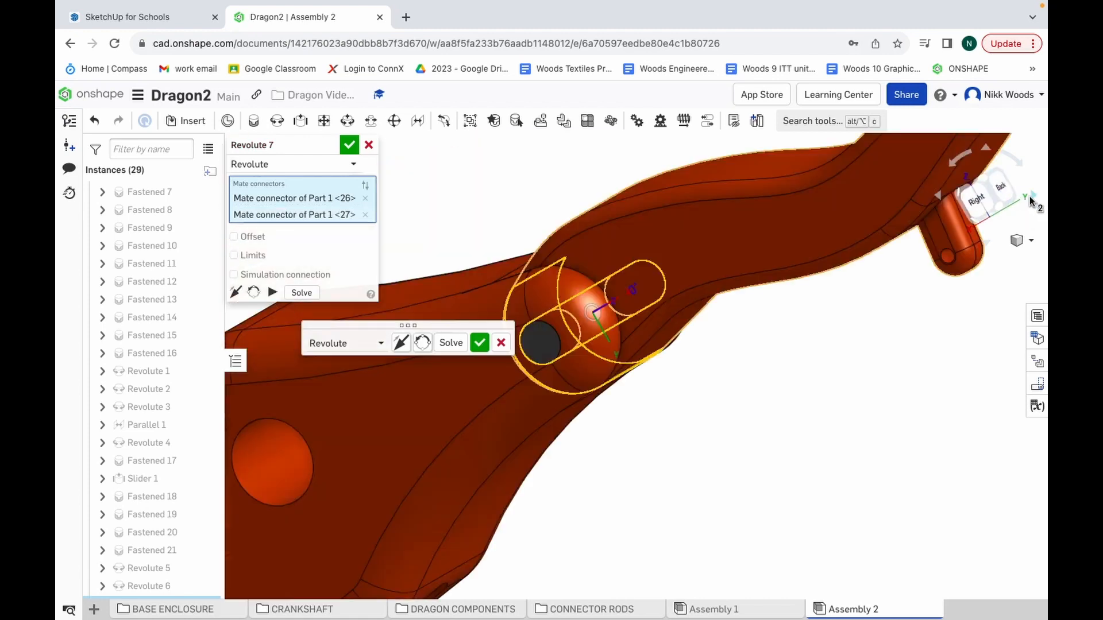
click(986, 244)
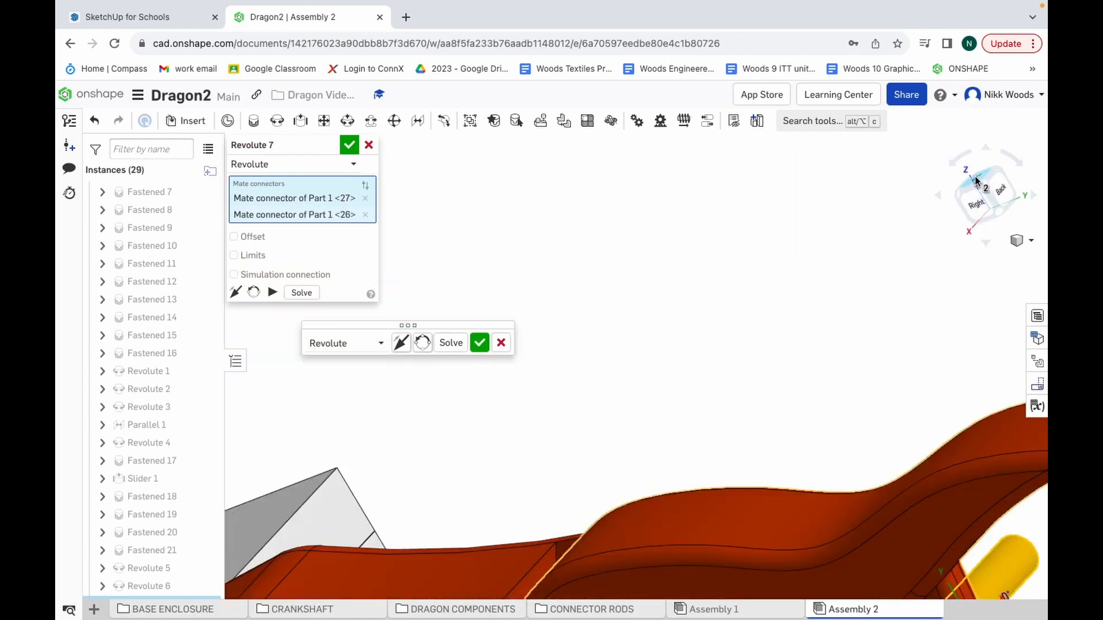
click(973, 187)
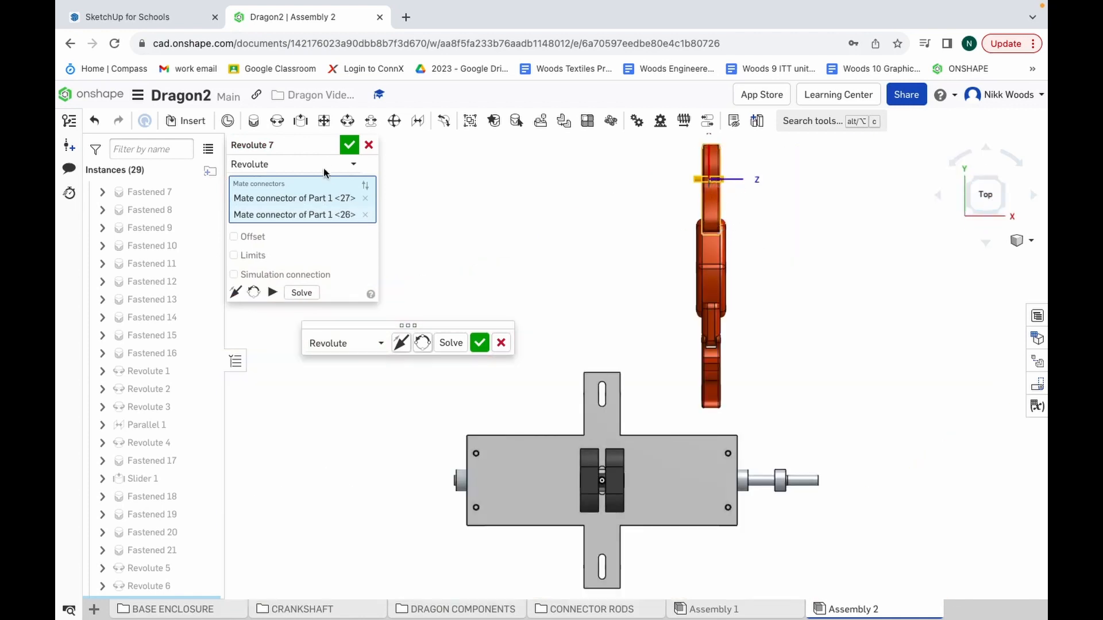
click(349, 145)
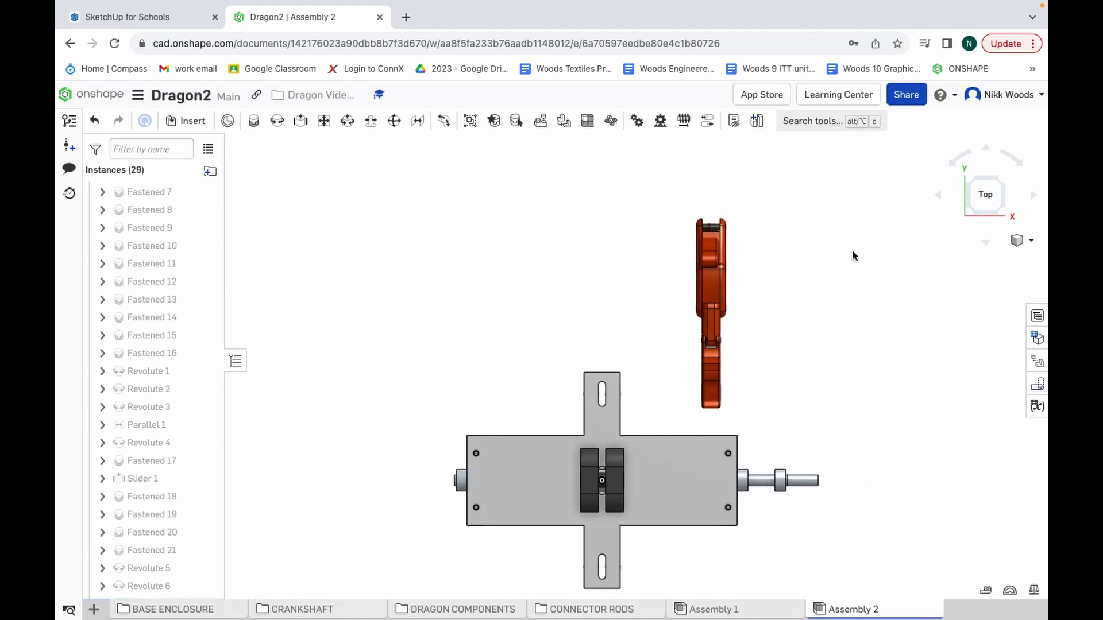
Step: Undo the revolute mate between the tail and the body
click(1030, 240)
click(981, 288)
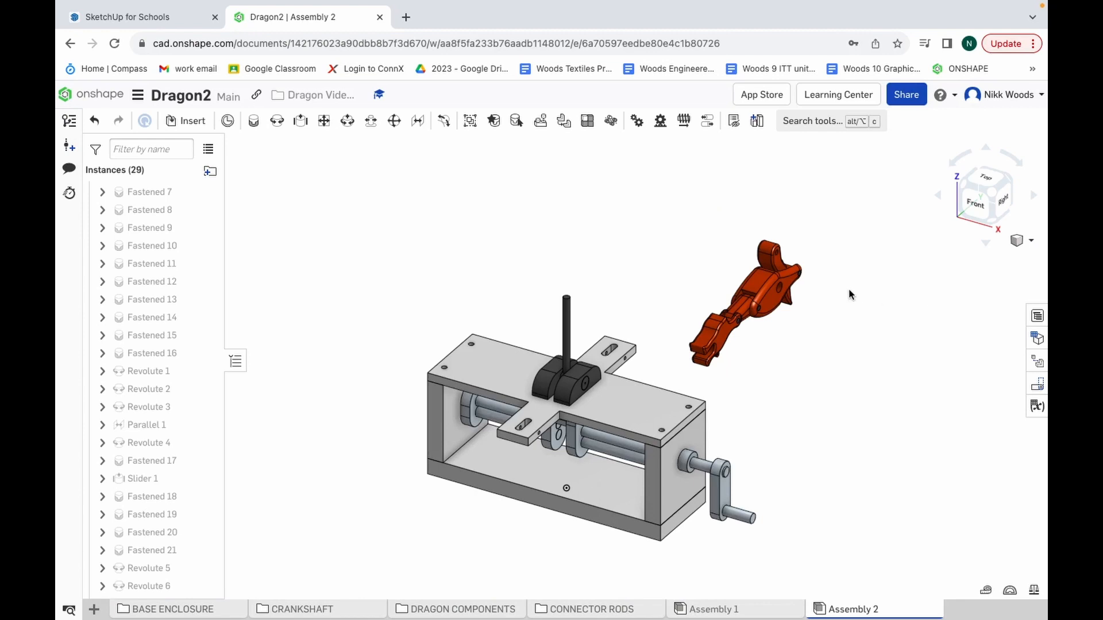
scroll(812, 272, up, 5)
scroll(744, 264, down, 3)
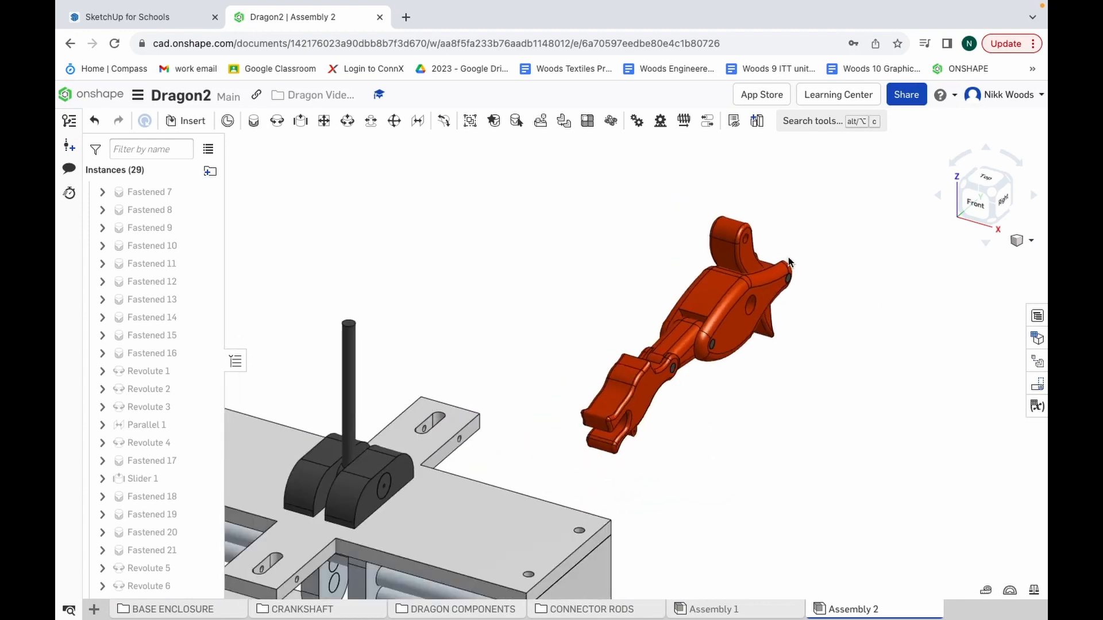
key(super+z)
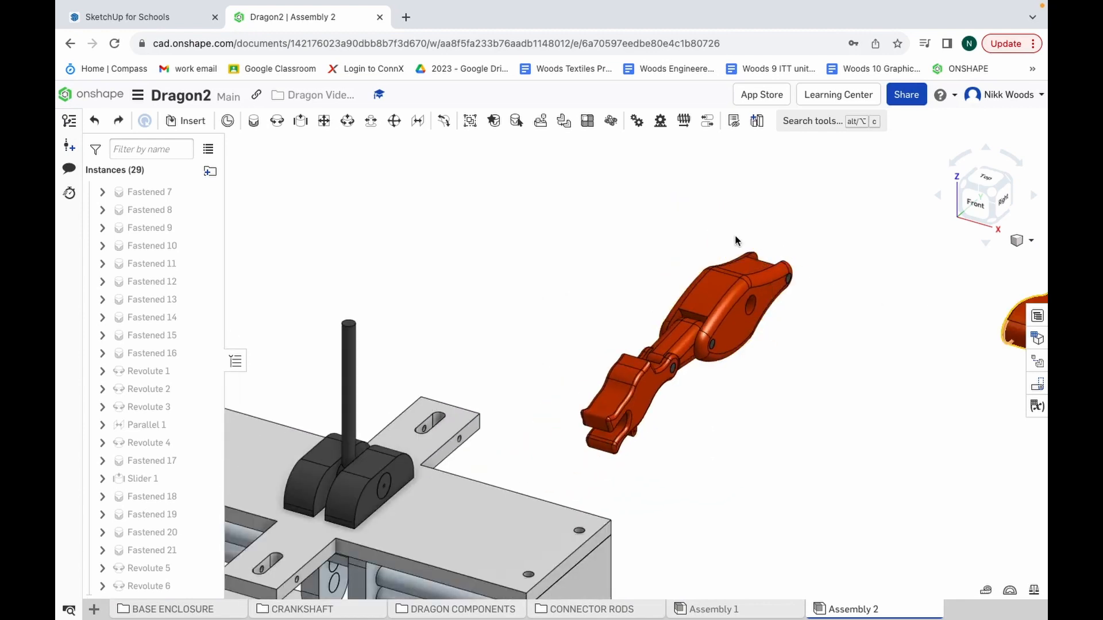
scroll(921, 330, down, 2)
scroll(920, 328, up, 2)
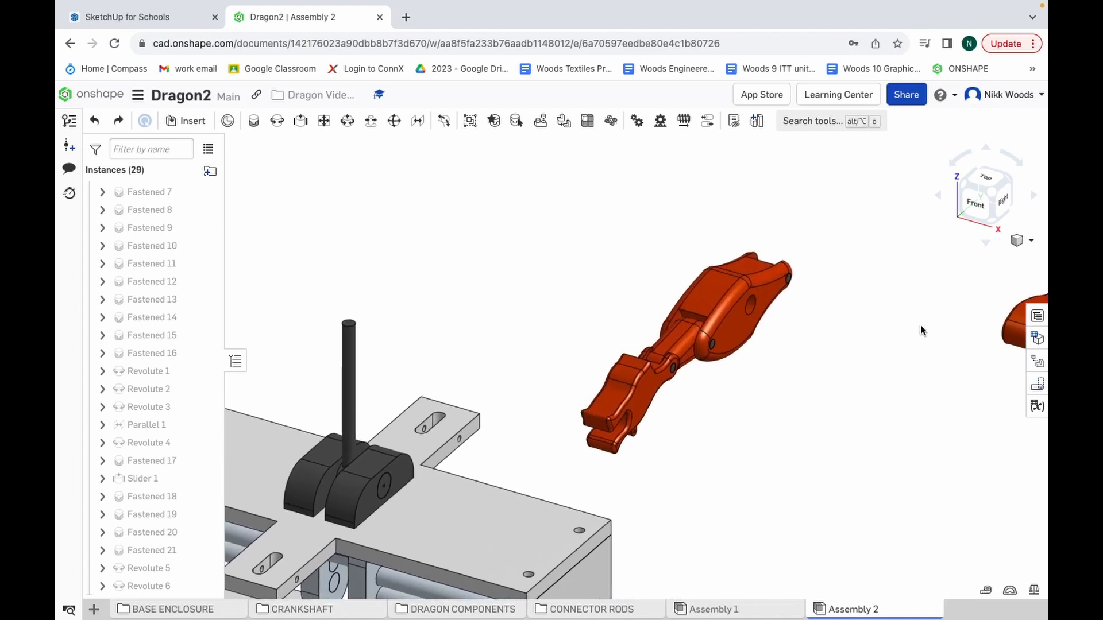
Step: Start a revolute mate and pick the midpoint of the hole through the tail's wide end as its first connector
scroll(592, 301, down, 4)
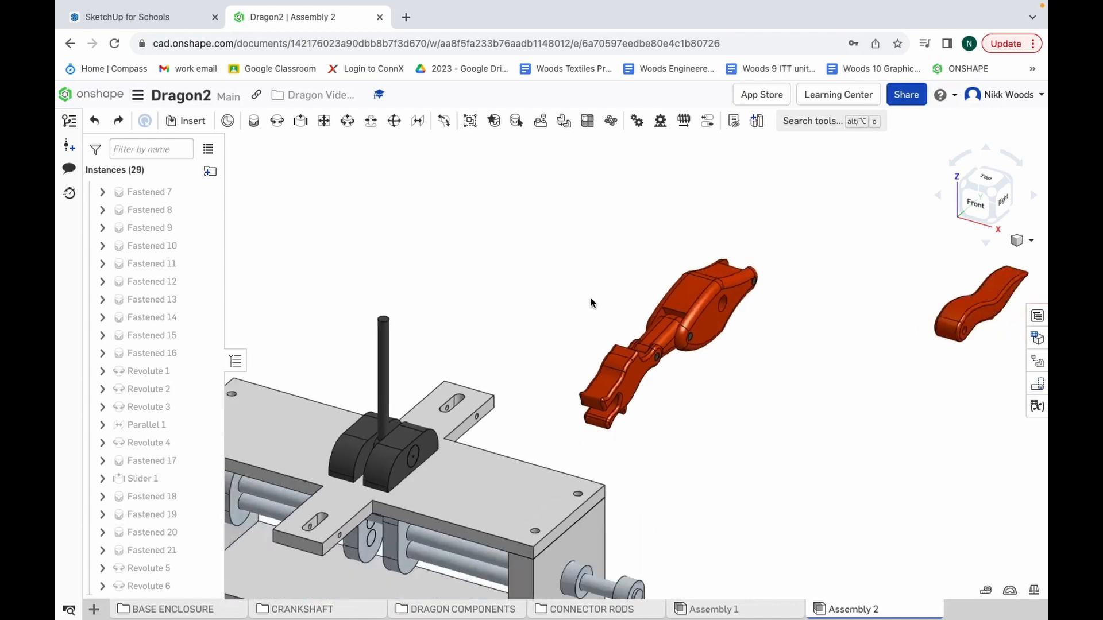
scroll(786, 322, up, 2)
scroll(787, 322, up, 5)
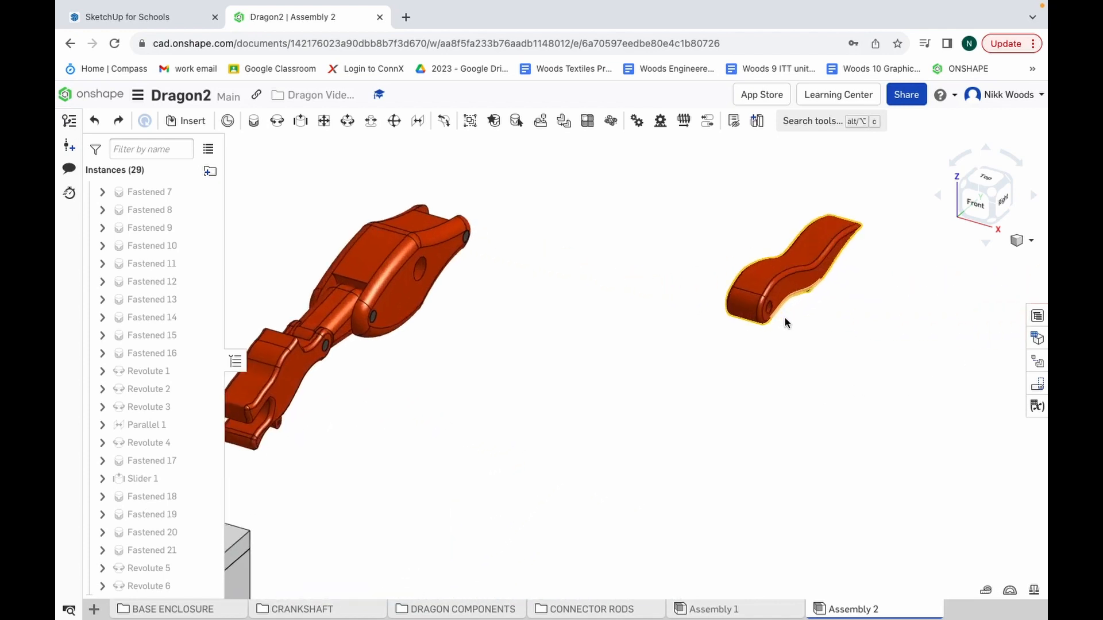
click(940, 197)
click(941, 197)
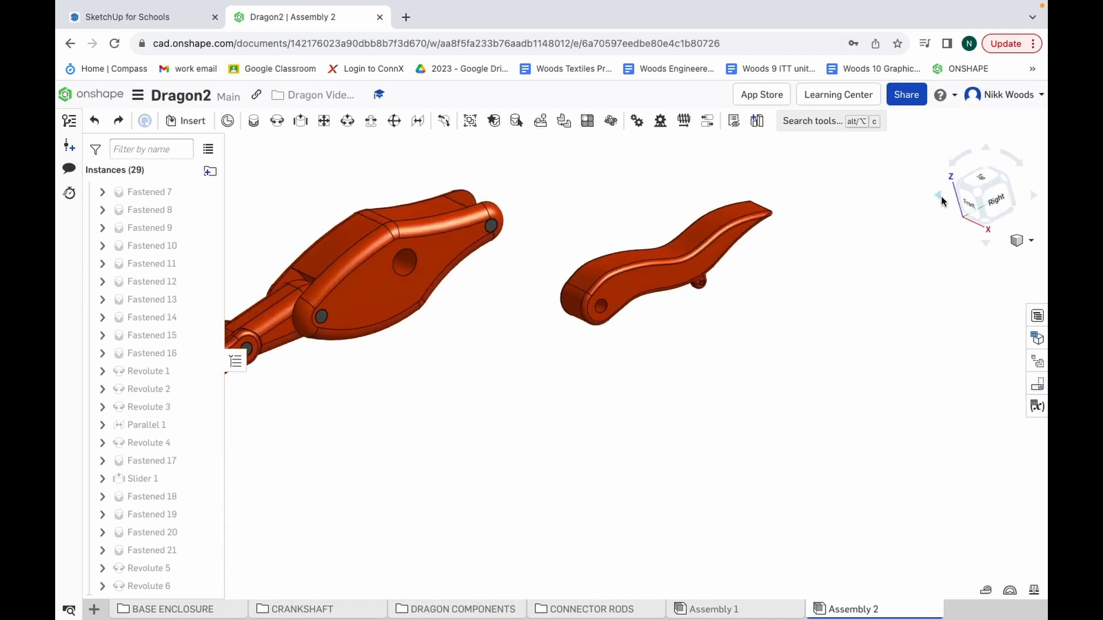
click(275, 123)
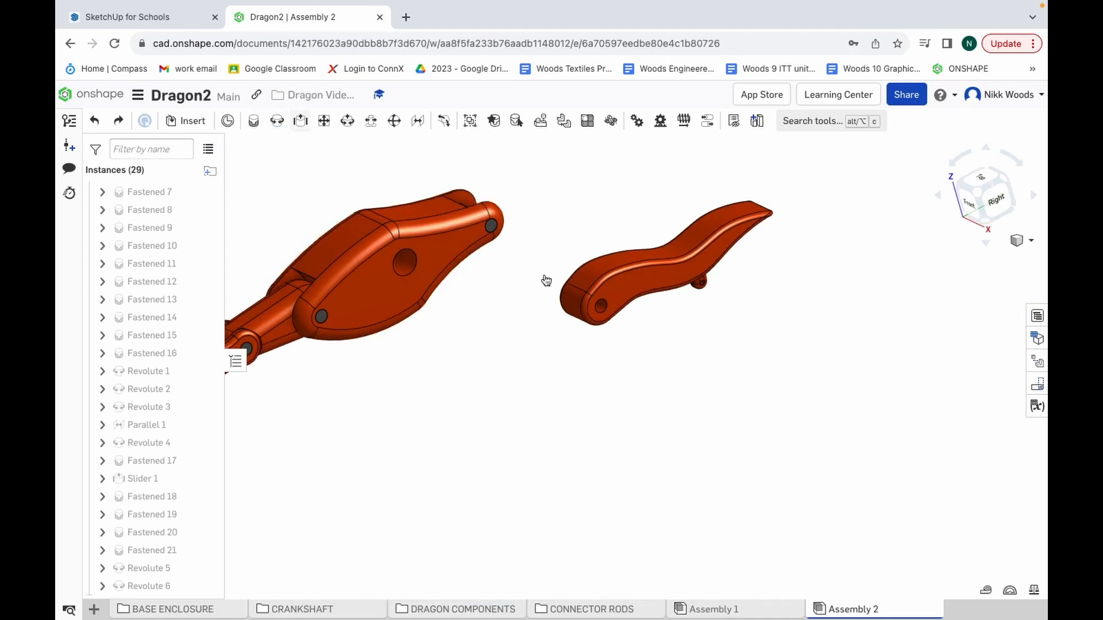
click(597, 312)
scroll(597, 312, up, 3)
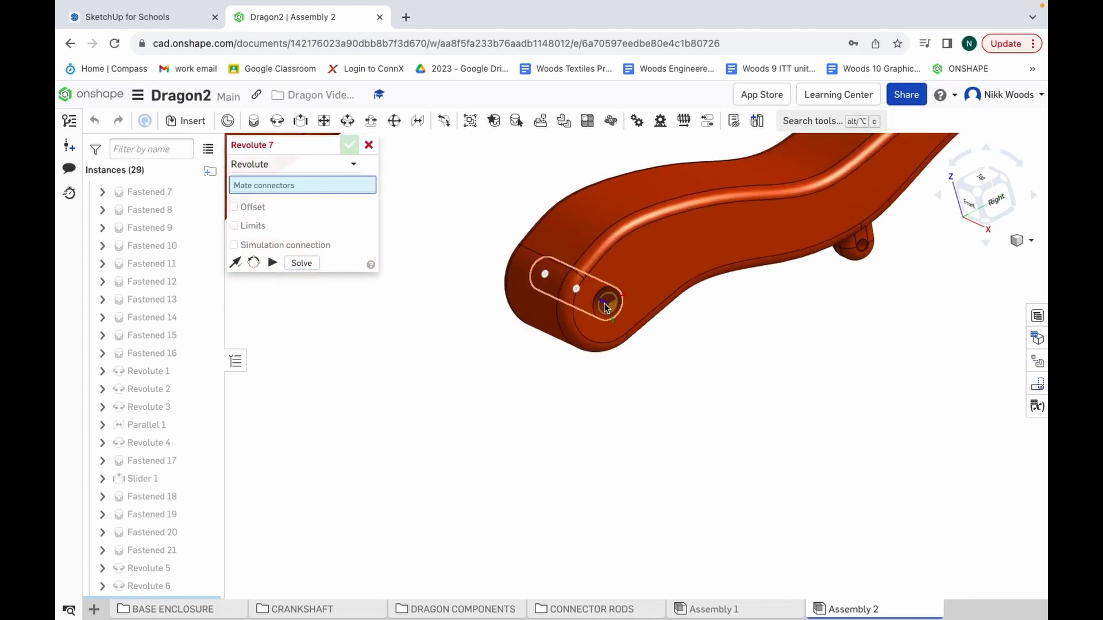
click(579, 291)
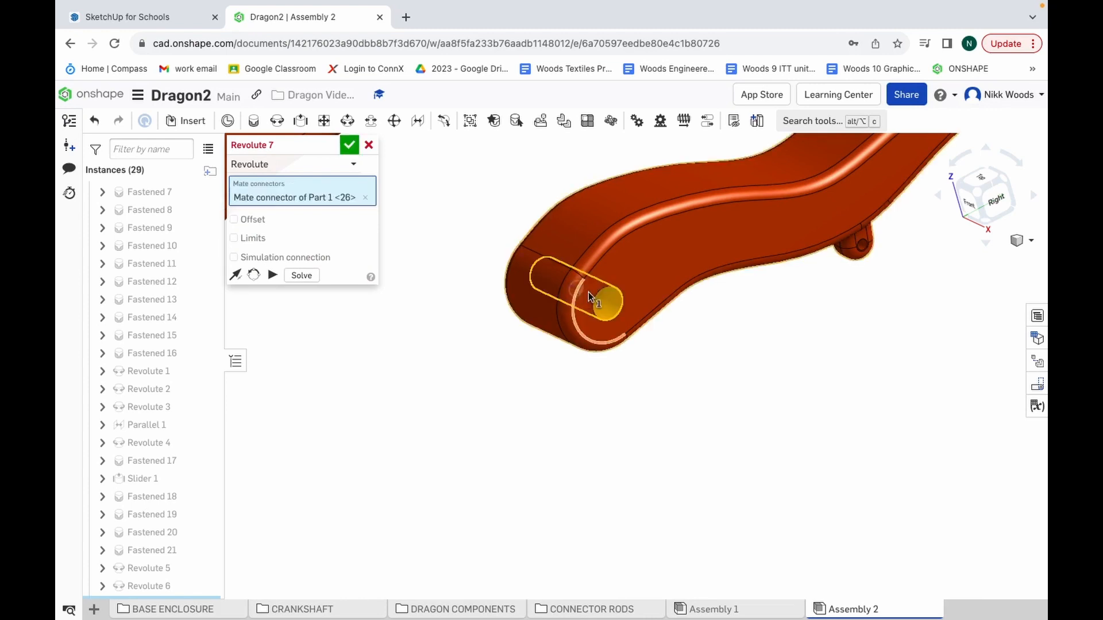
Step: Complete the revolute mate by attaching the tail to the middle of the axle at the body's tail end
scroll(641, 316, down, 5)
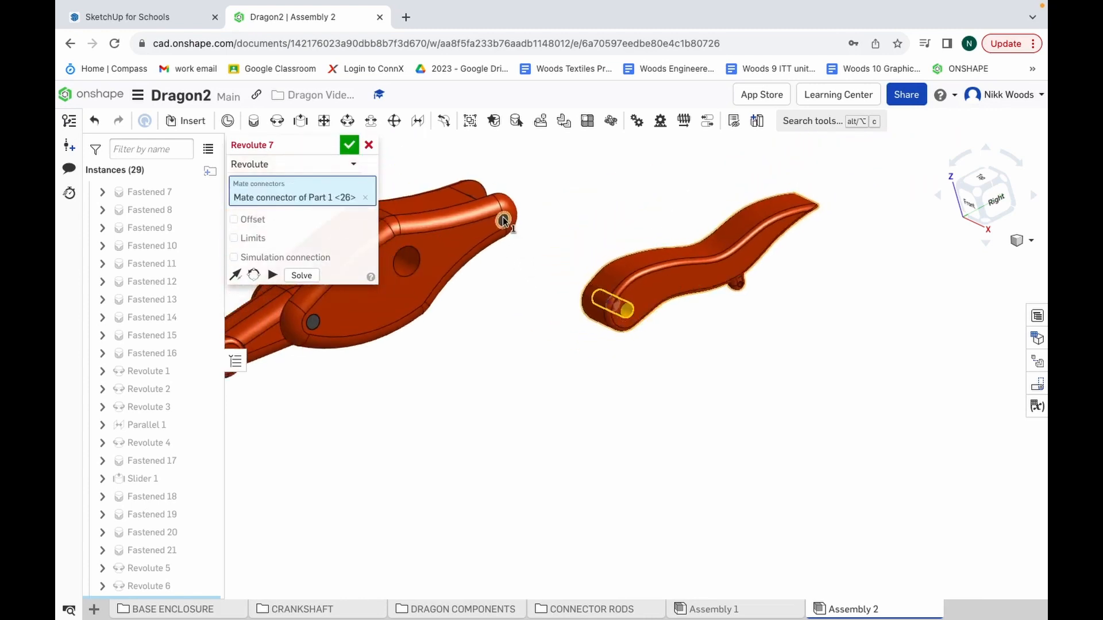
scroll(503, 221, up, 4)
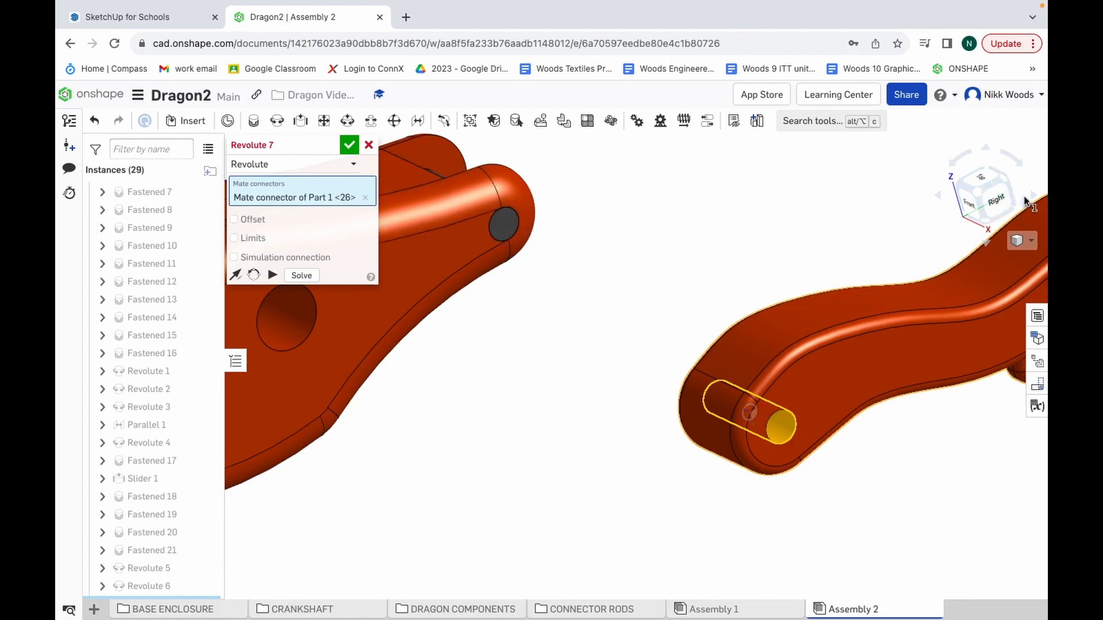
click(939, 198)
click(939, 198)
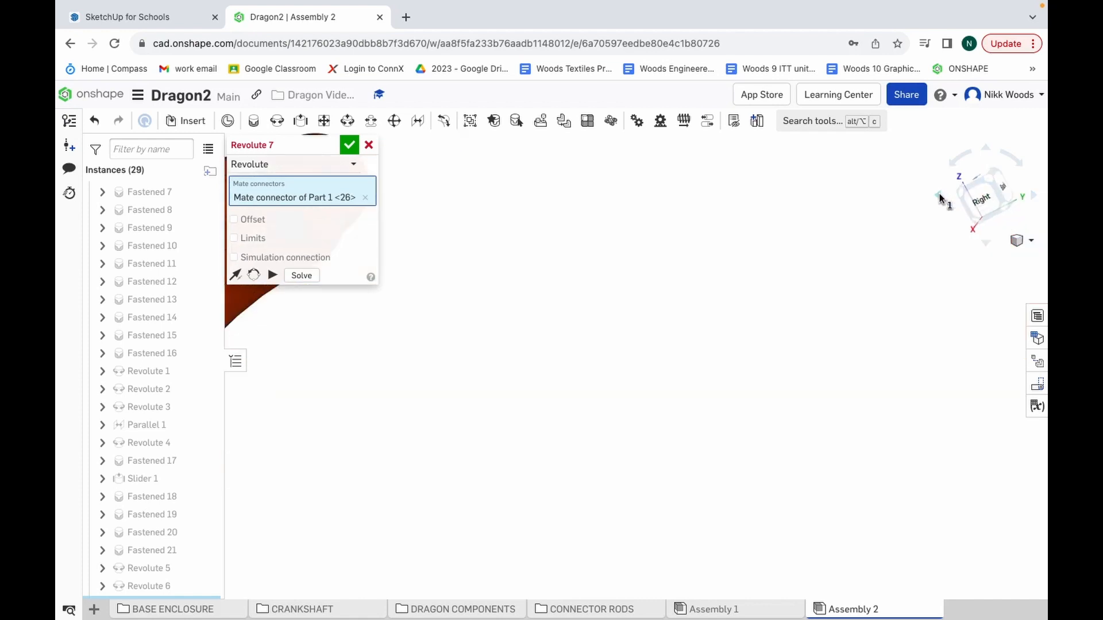
scroll(839, 350, down, 5)
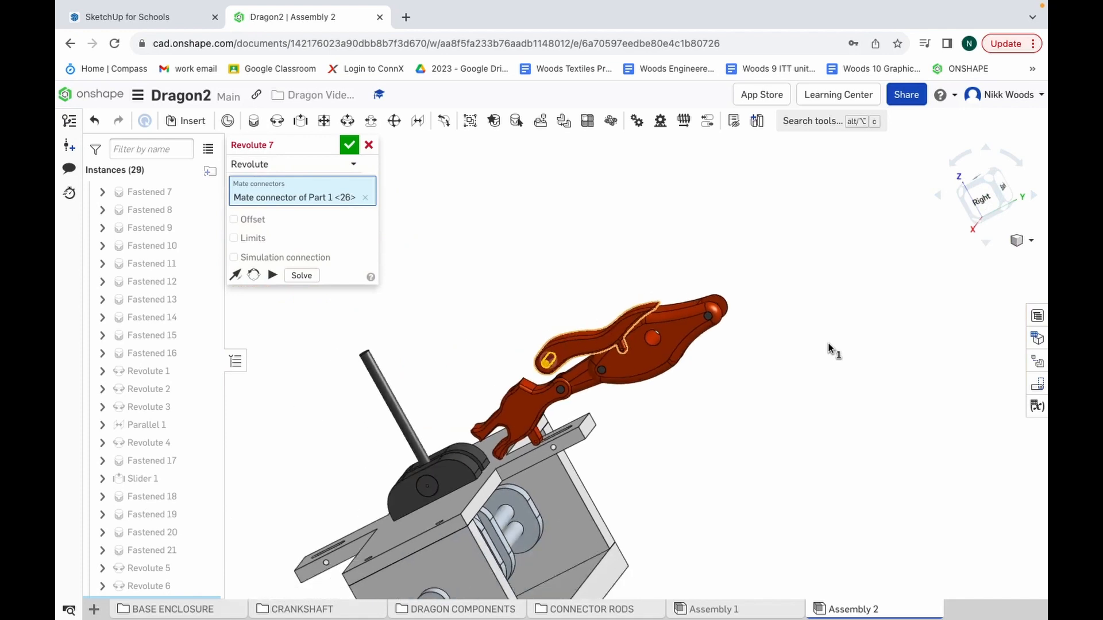
scroll(706, 310, up, 8)
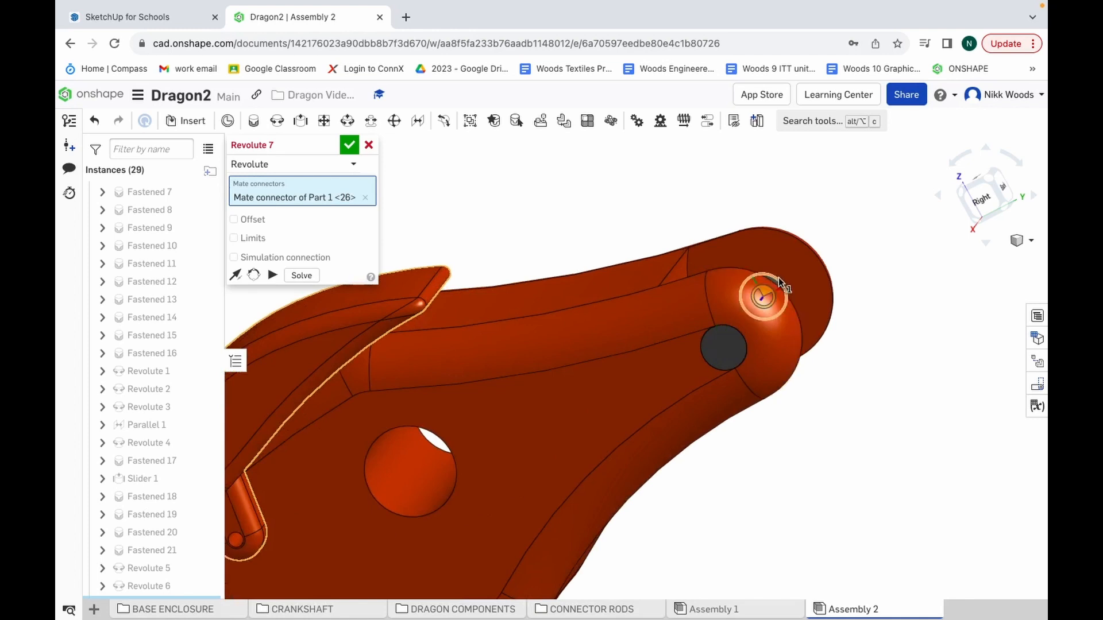
click(941, 196)
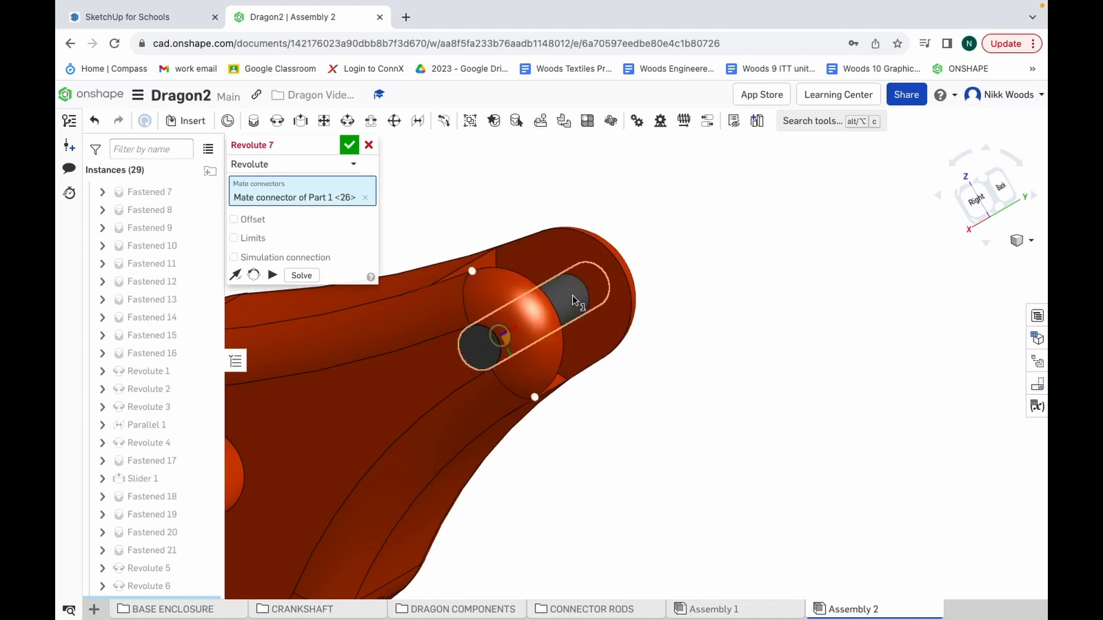
click(533, 316)
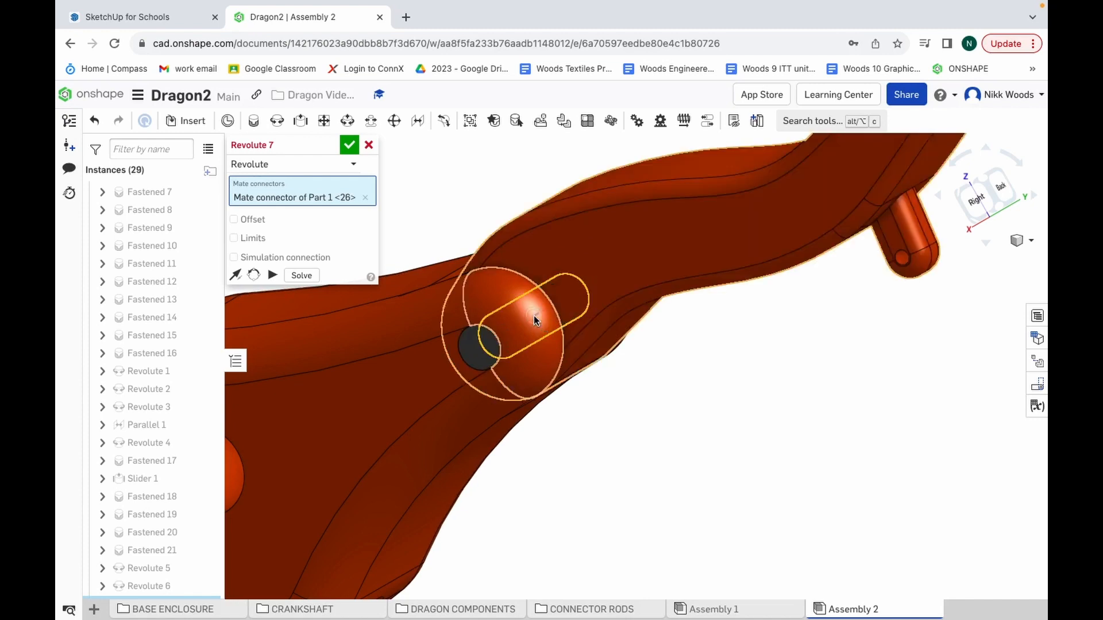
click(349, 145)
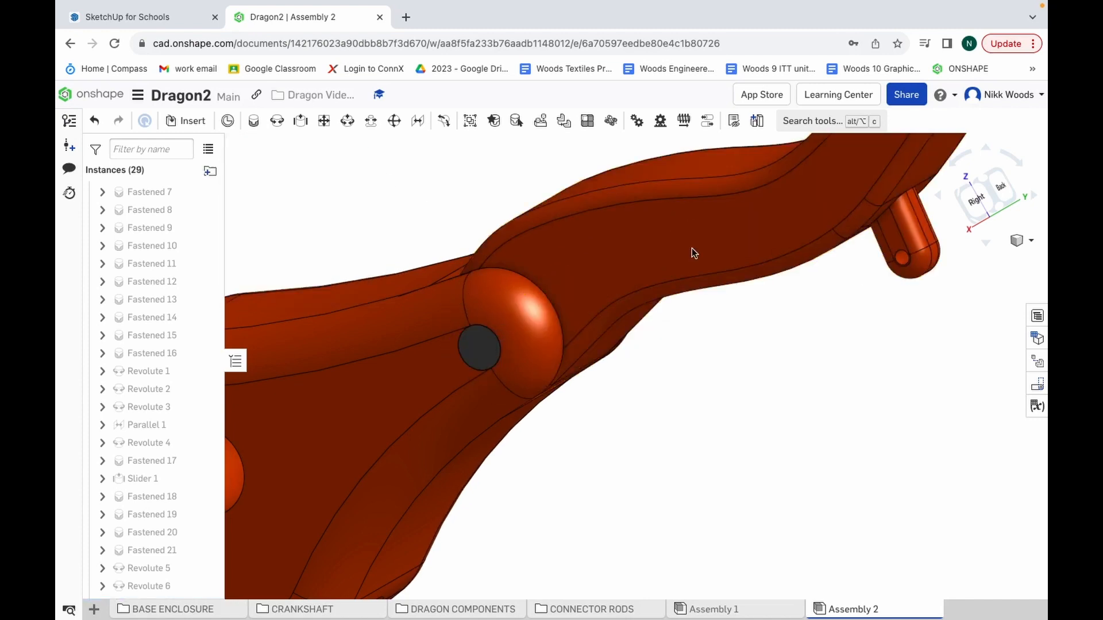
Step: Examine the joined dragon and the crankshaft box in isometric and right side views
click(1020, 240)
click(980, 290)
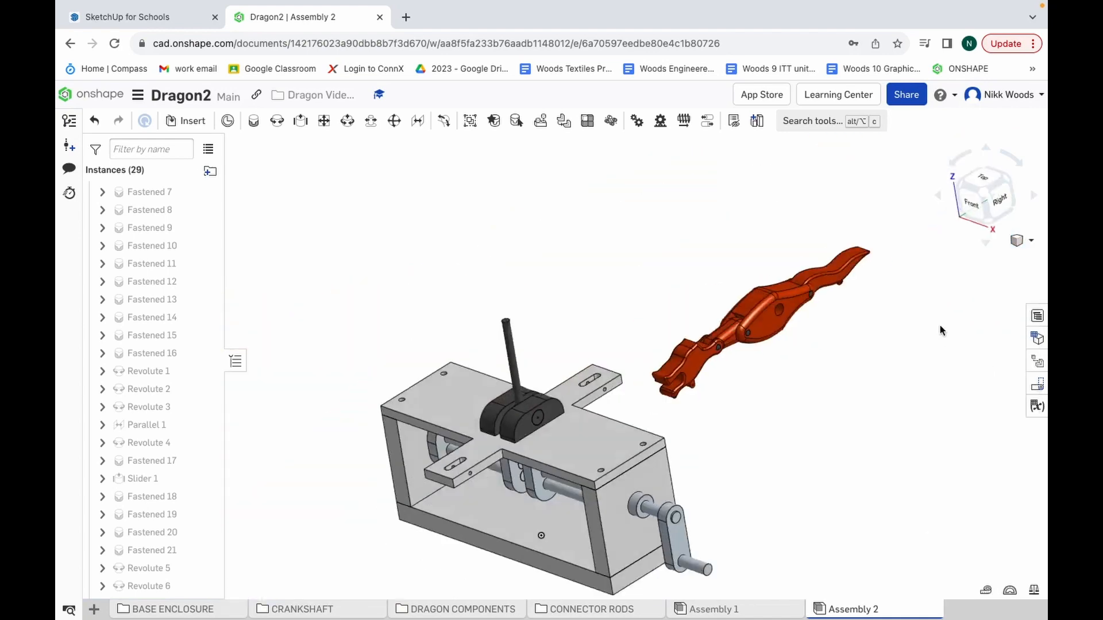
scroll(757, 339, up, 5)
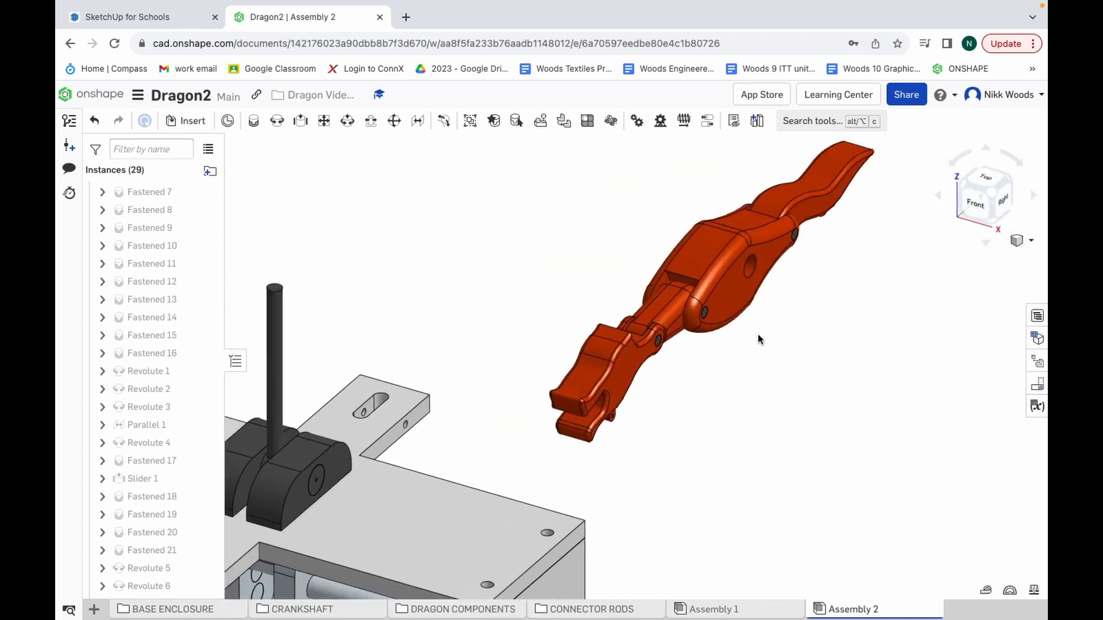
scroll(758, 339, down, 2)
click(1004, 202)
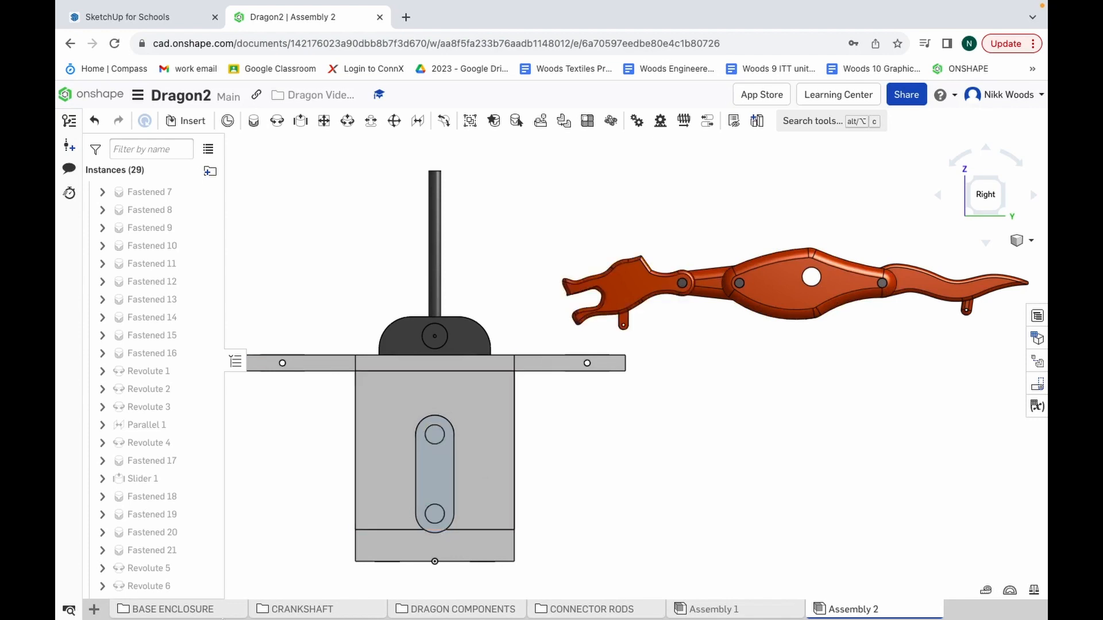
Step: Switch to the CAD exercises document in Microsoft Word and read about the body connections and the Composite part tool
mouse_move(444, 610)
key(ctrl+Up)
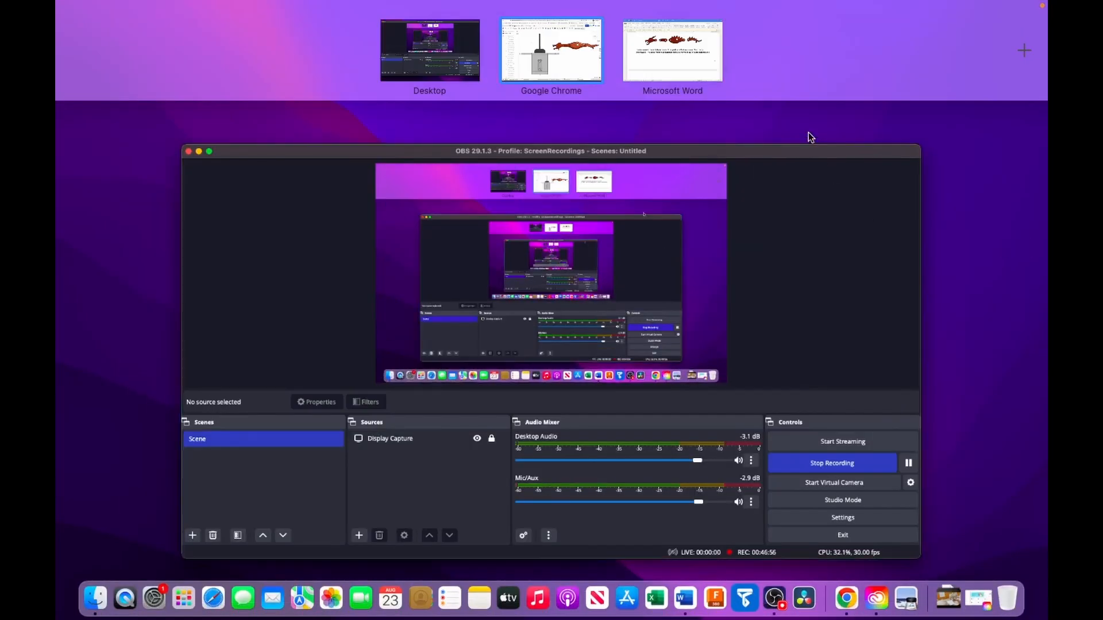
click(686, 64)
scroll(595, 374, down, 10)
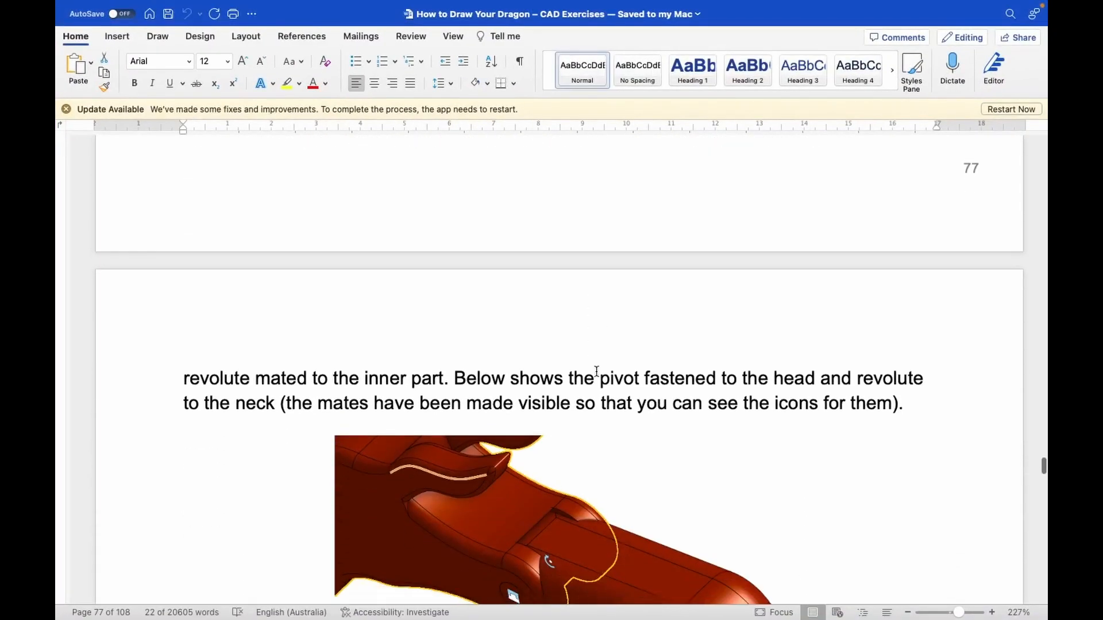
scroll(597, 373, down, 5)
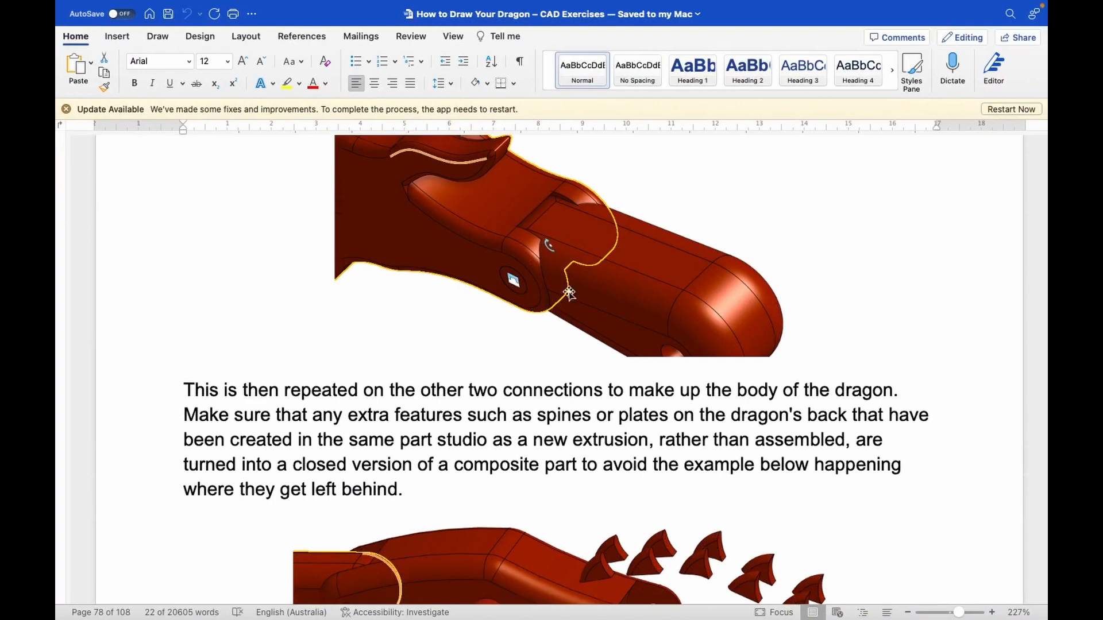
scroll(554, 347, down, 5)
scroll(554, 347, down, 7)
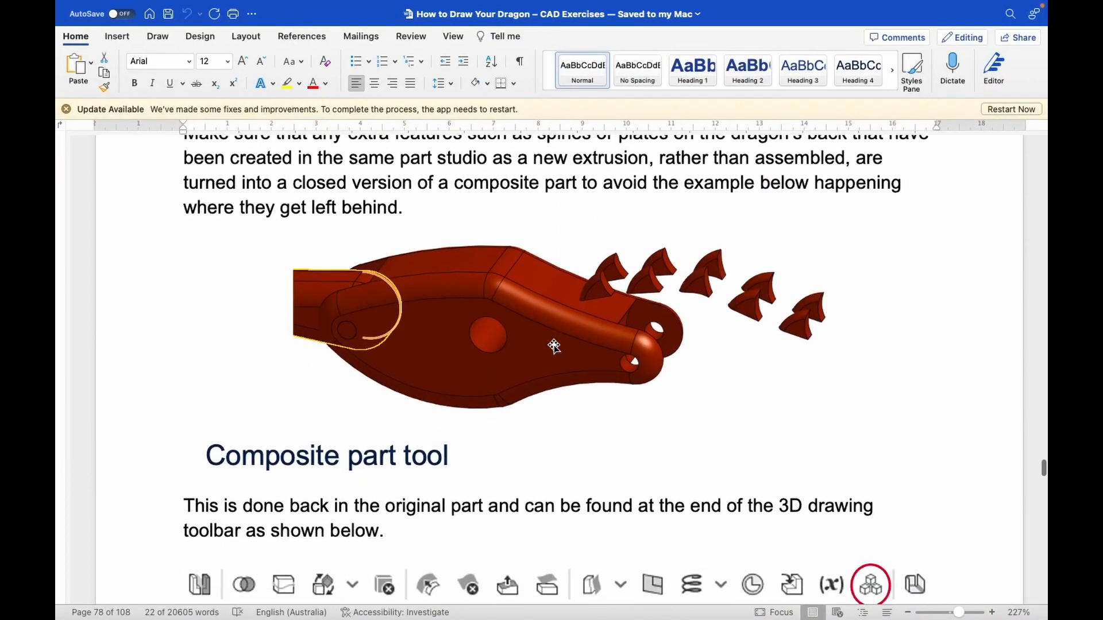
scroll(553, 345, up, 1)
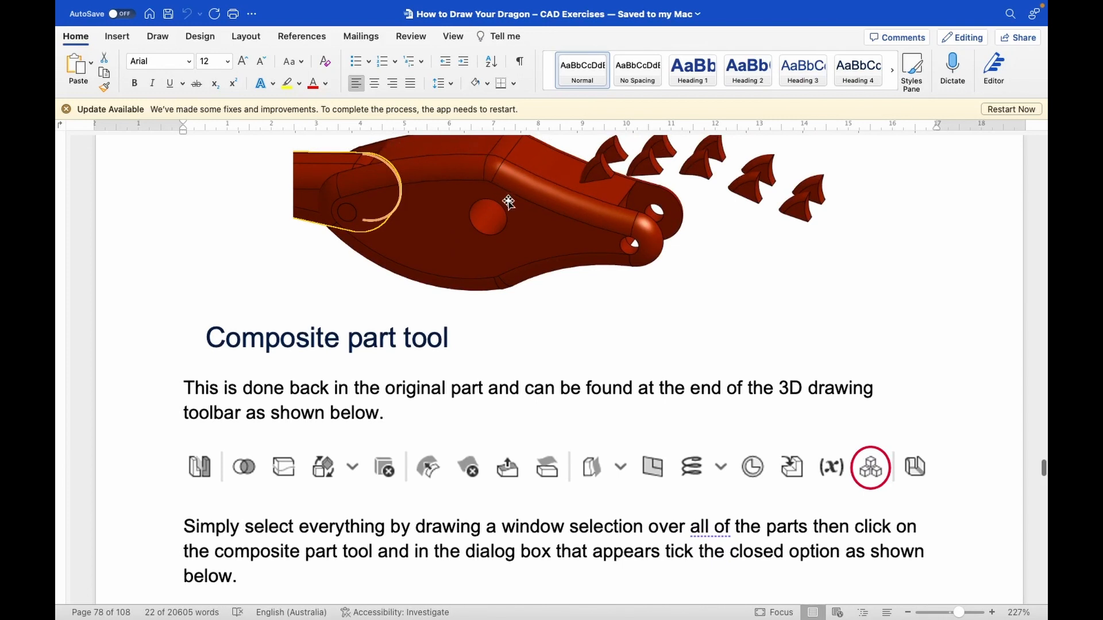
scroll(508, 202, down, 2)
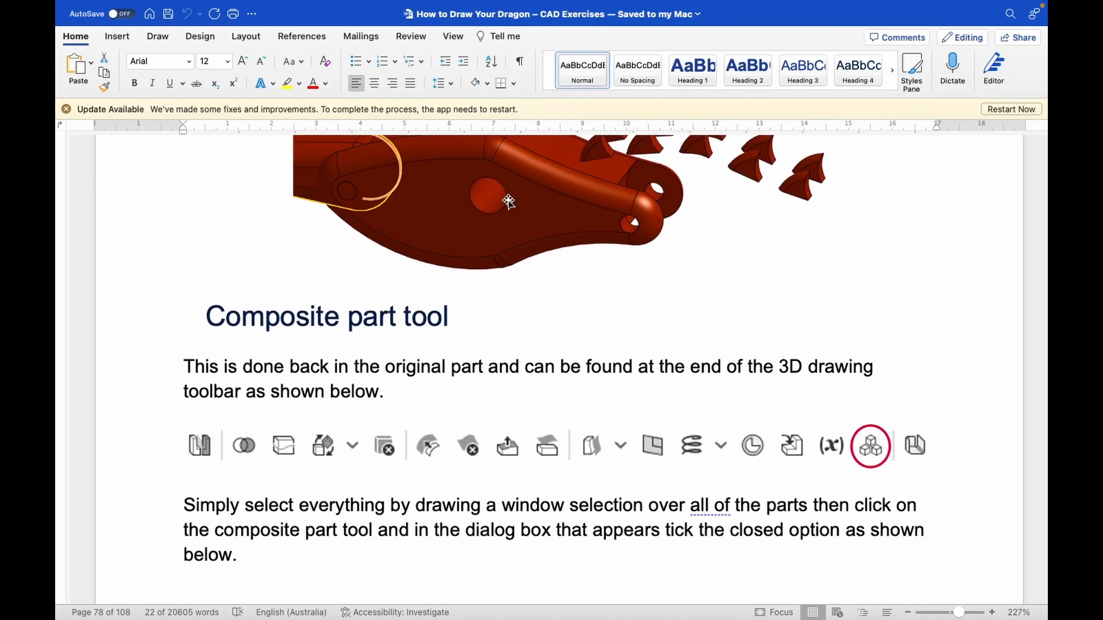
scroll(508, 201, down, 5)
scroll(508, 201, up, 5)
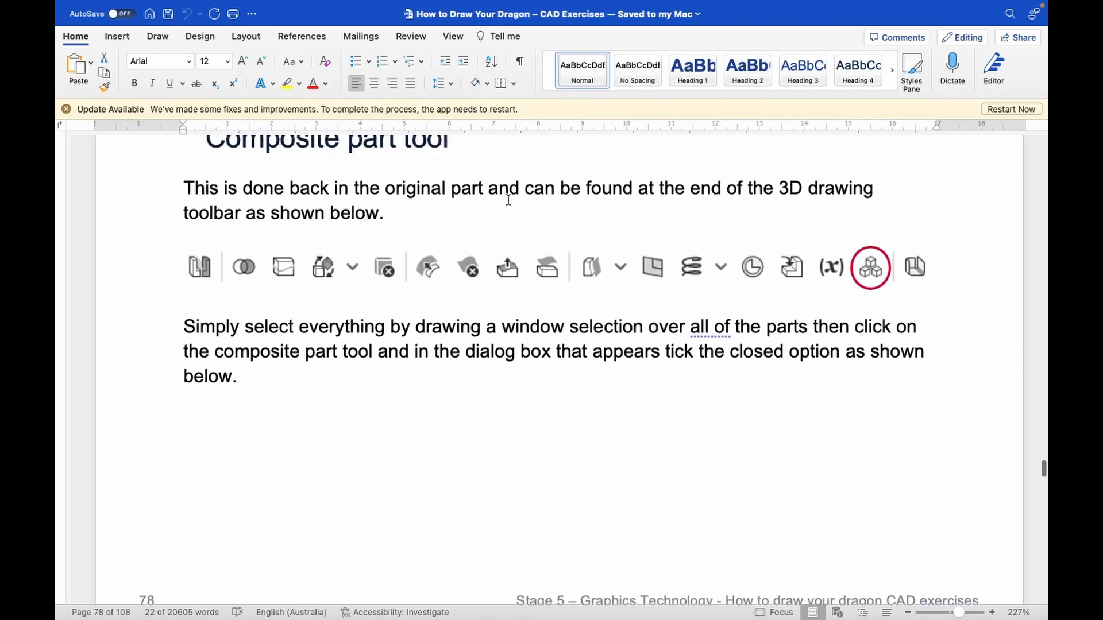
scroll(508, 201, up, 3)
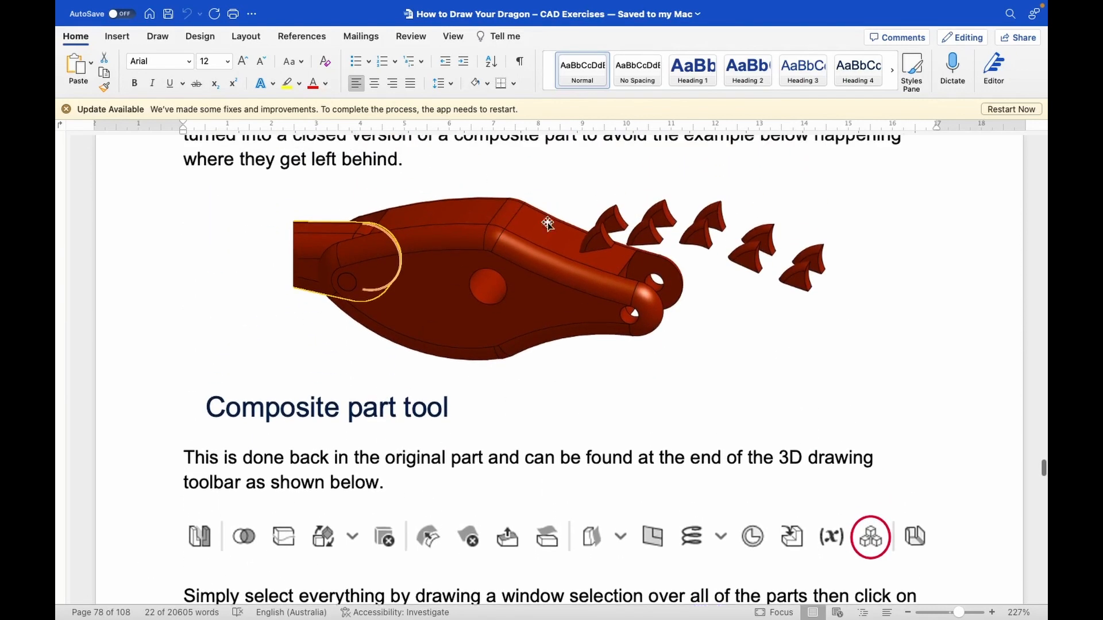
Step: Read the instructions for adding the wings with the body central pivot and centre pivot axles
scroll(432, 290, down, 20)
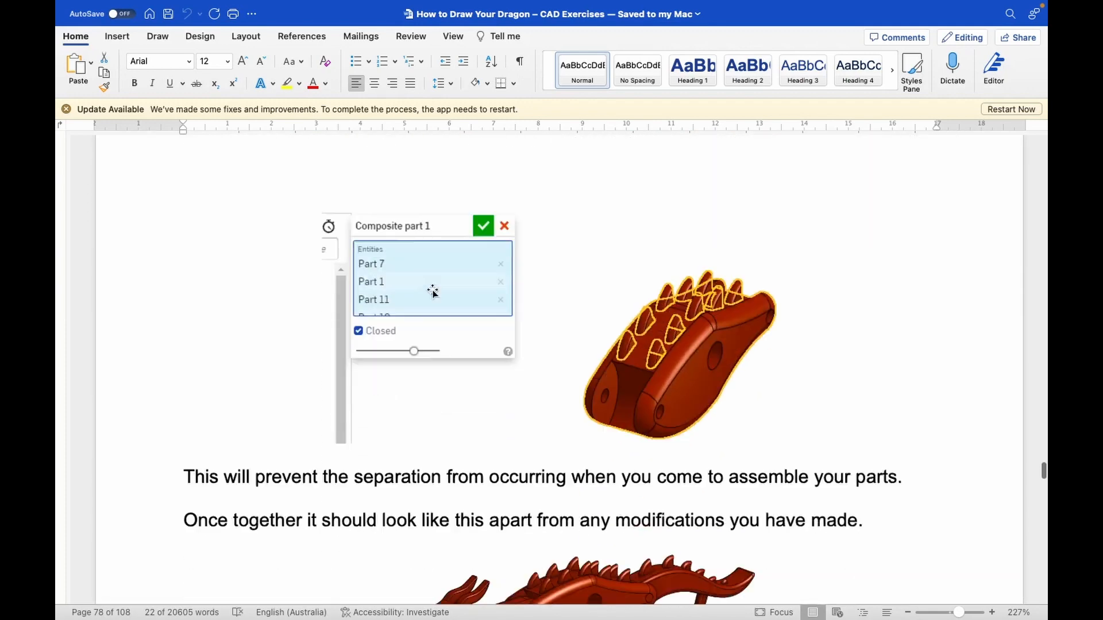
scroll(432, 290, down, 20)
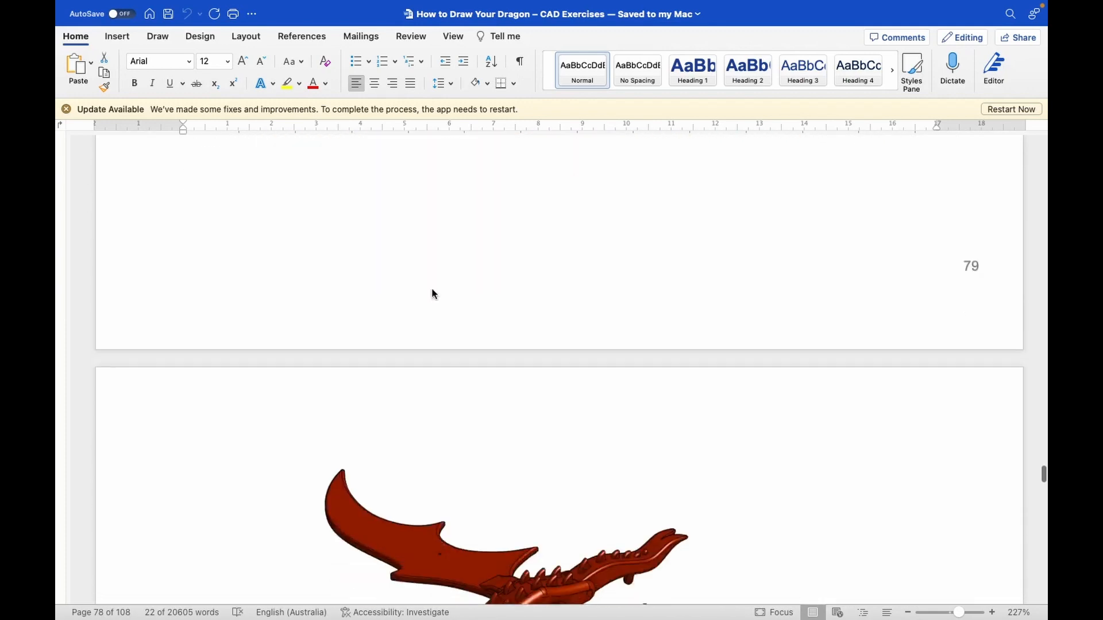
scroll(432, 292, down, 10)
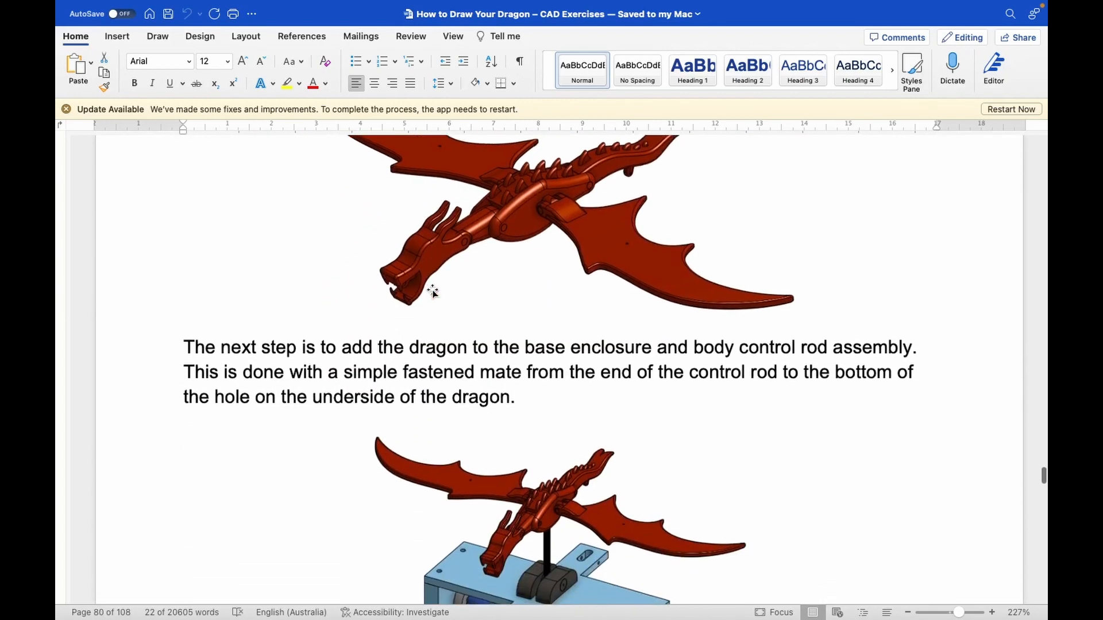
scroll(436, 294, up, 8)
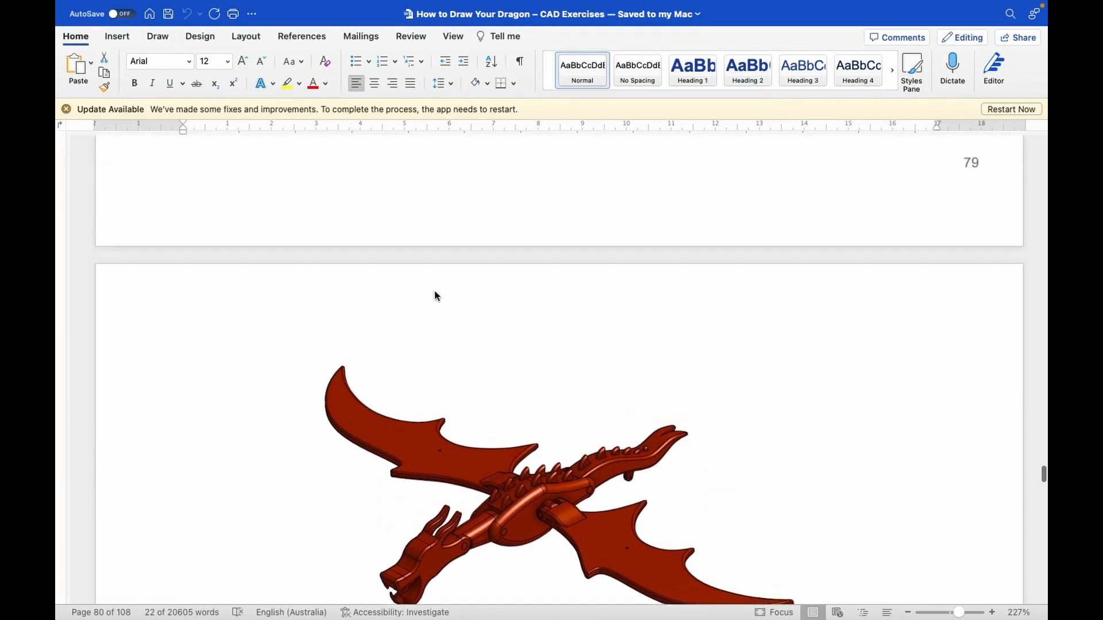
scroll(436, 292, up, 14)
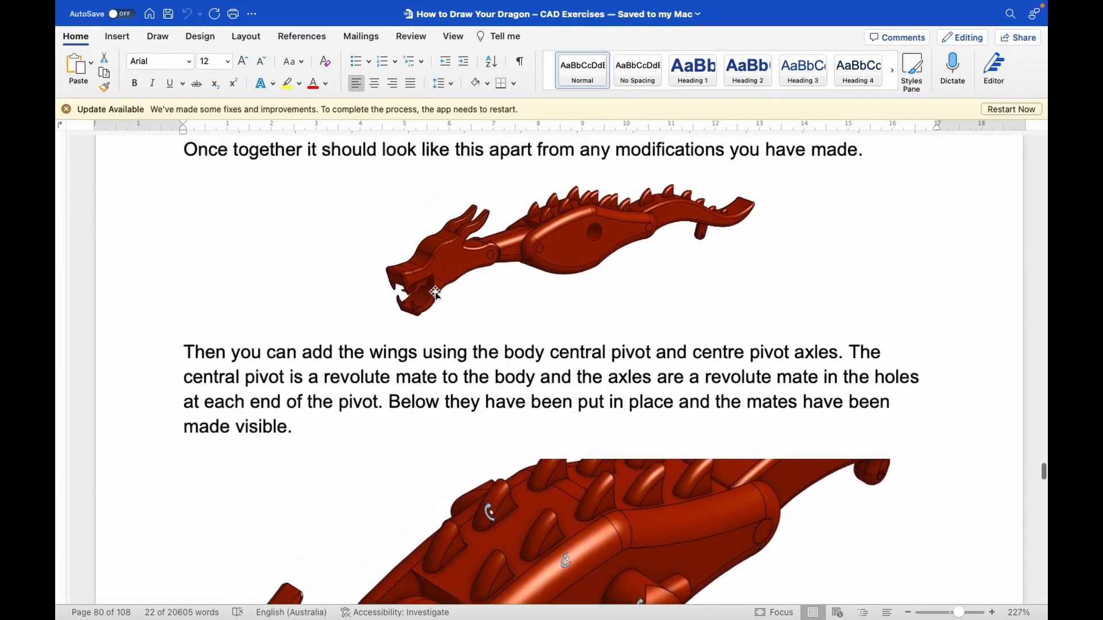
scroll(435, 293, down, 4)
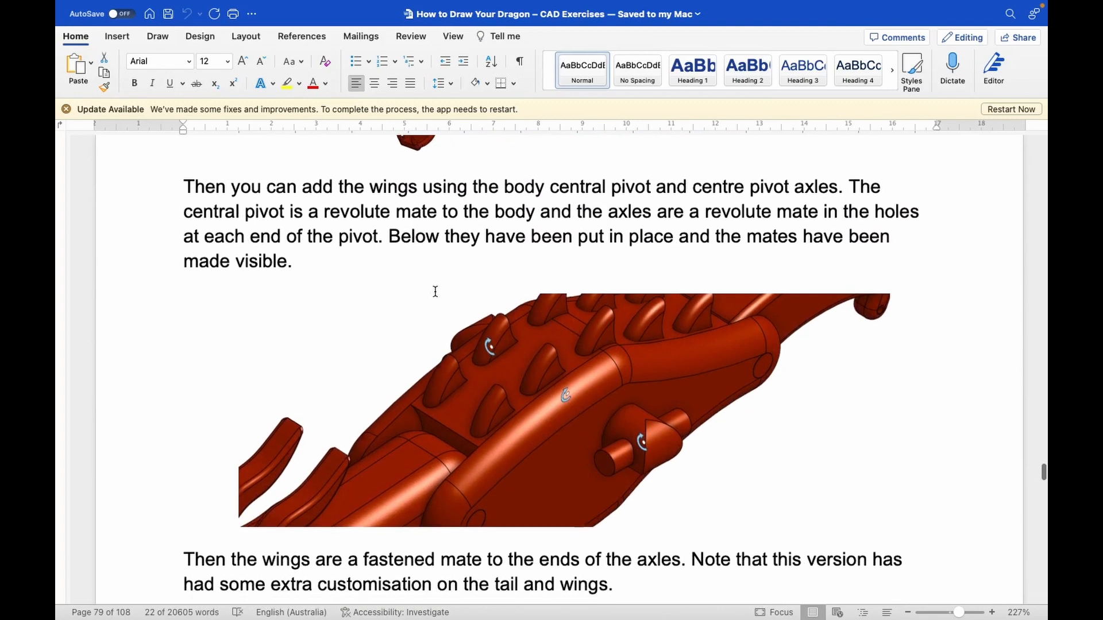
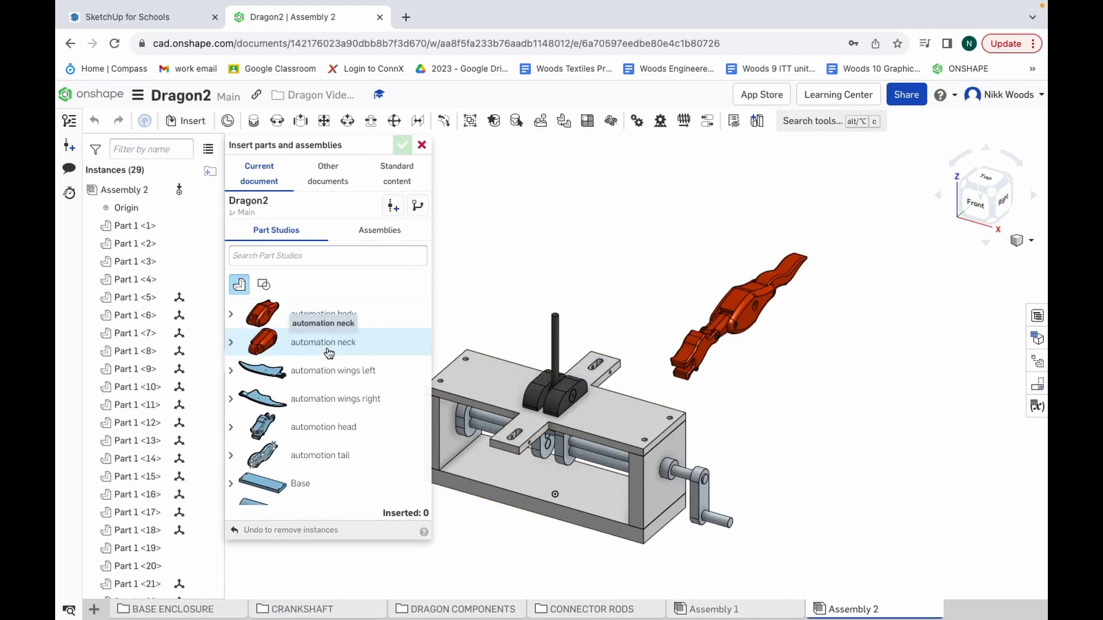
Step: Find the body to wing connector central part in the current document and insert one instance beside the dragon
scroll(329, 352, down, 5)
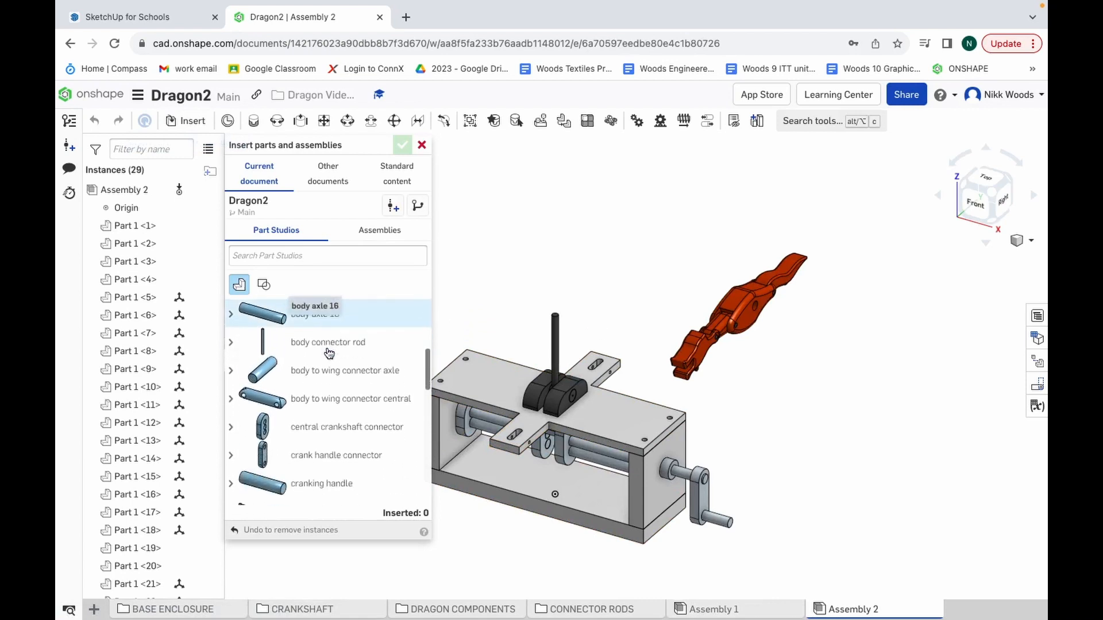
scroll(329, 352, down, 5)
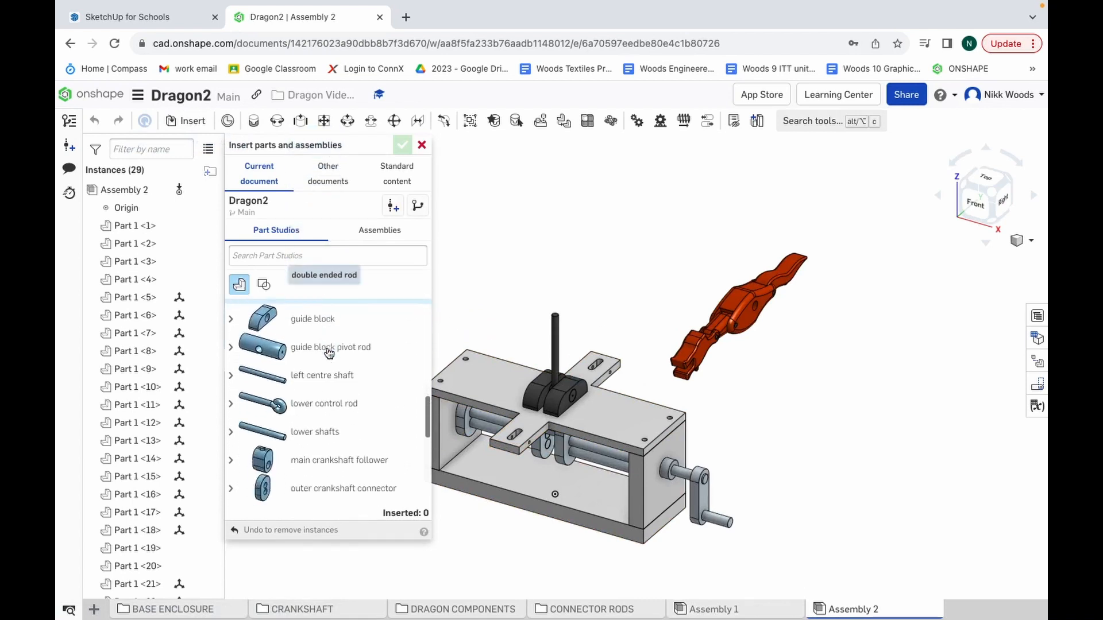
scroll(329, 353, down, 6)
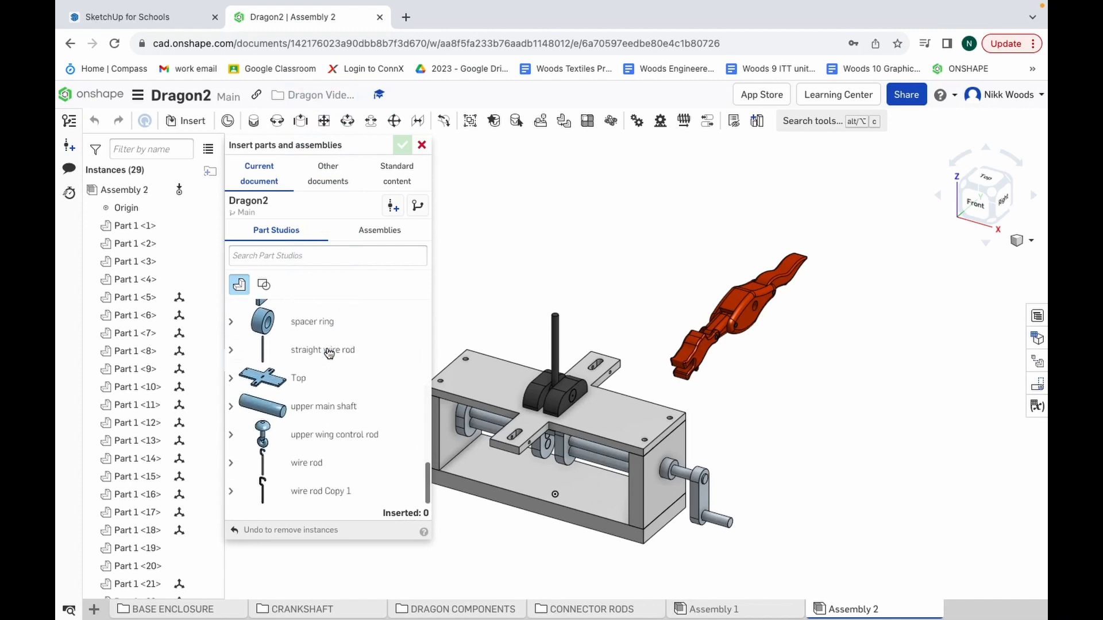
scroll(329, 352, up, 10)
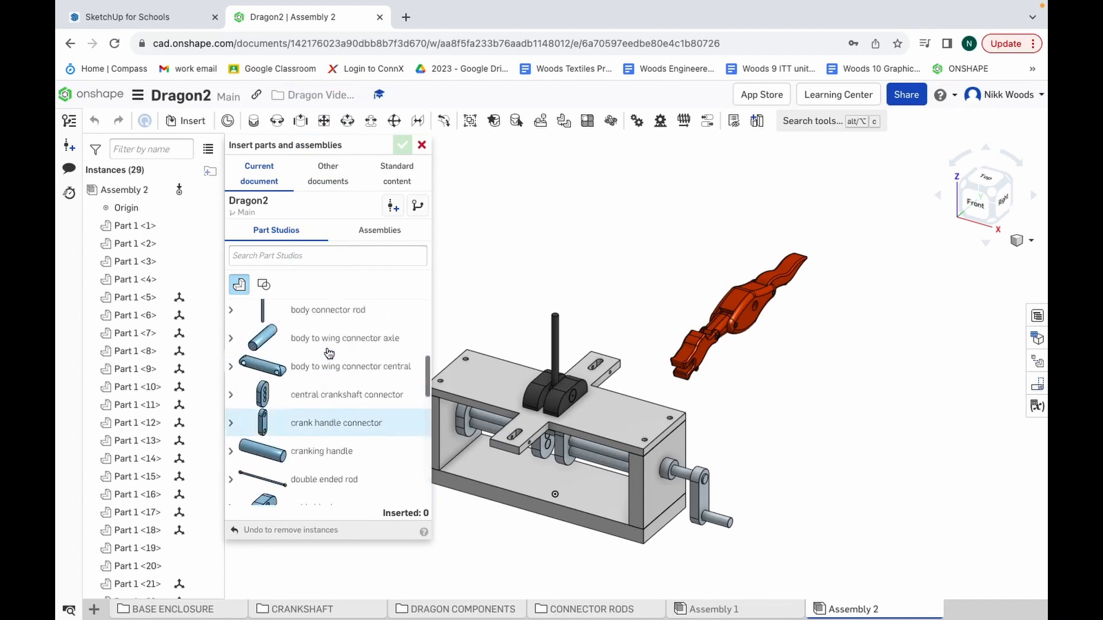
scroll(329, 352, up, 5)
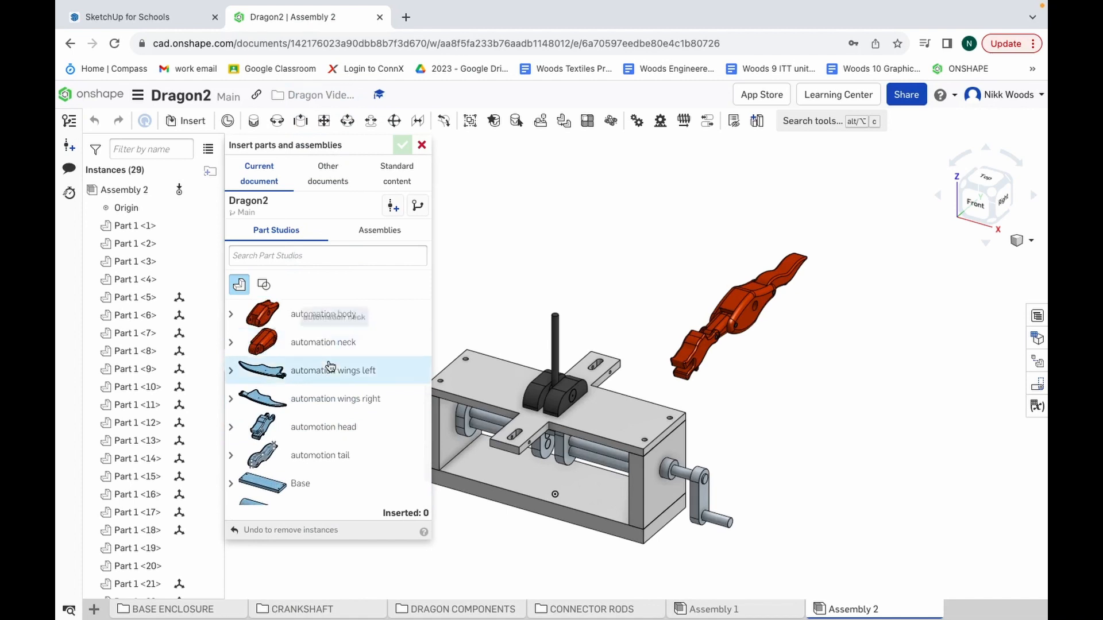
scroll(317, 409, down, 2)
scroll(318, 408, down, 3)
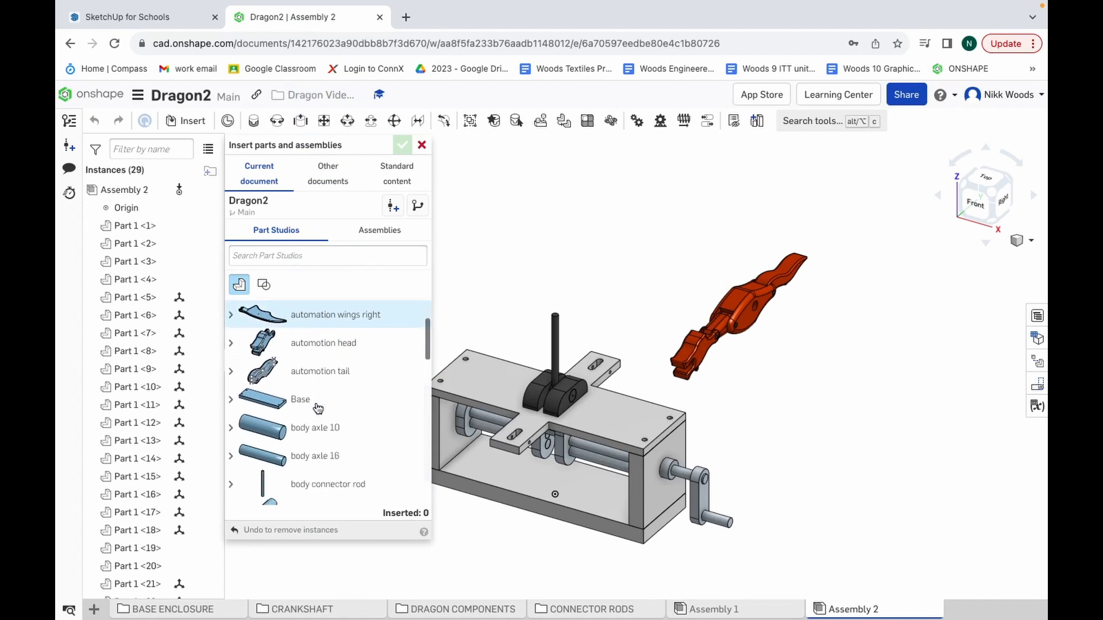
scroll(317, 409, down, 3)
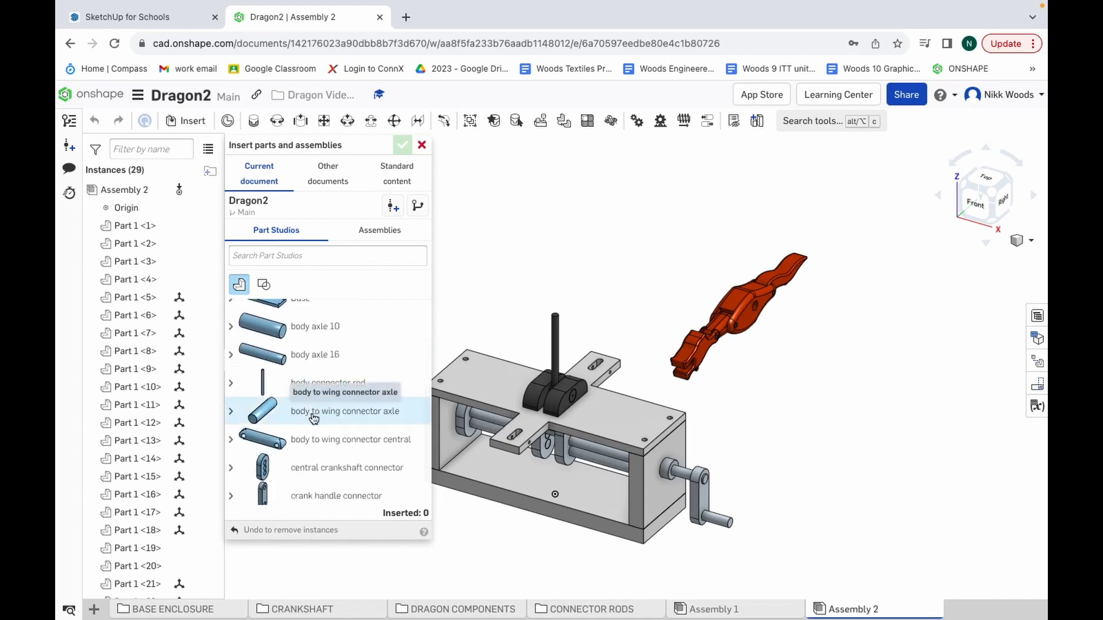
click(296, 448)
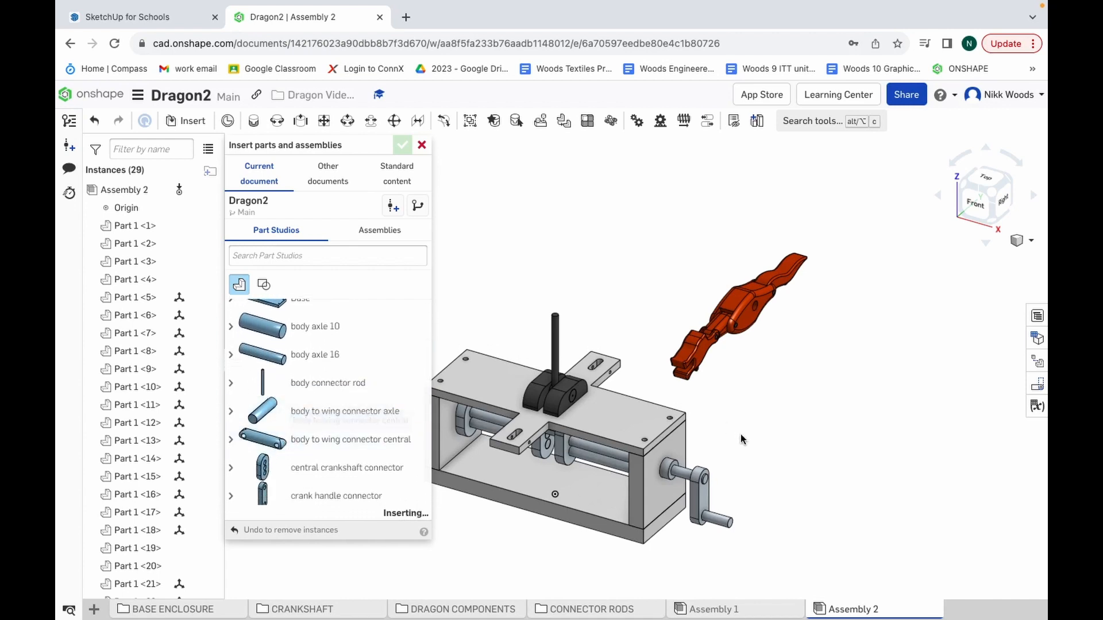
click(824, 368)
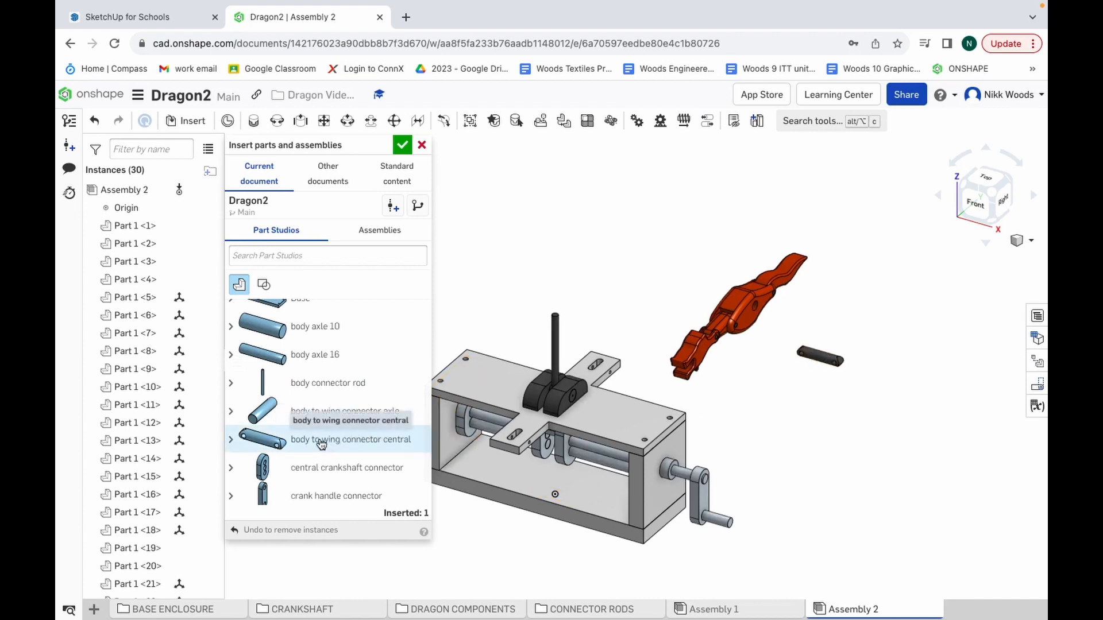
Step: Insert two body to wing connector axles near the central connector and finish inserting parts
click(325, 411)
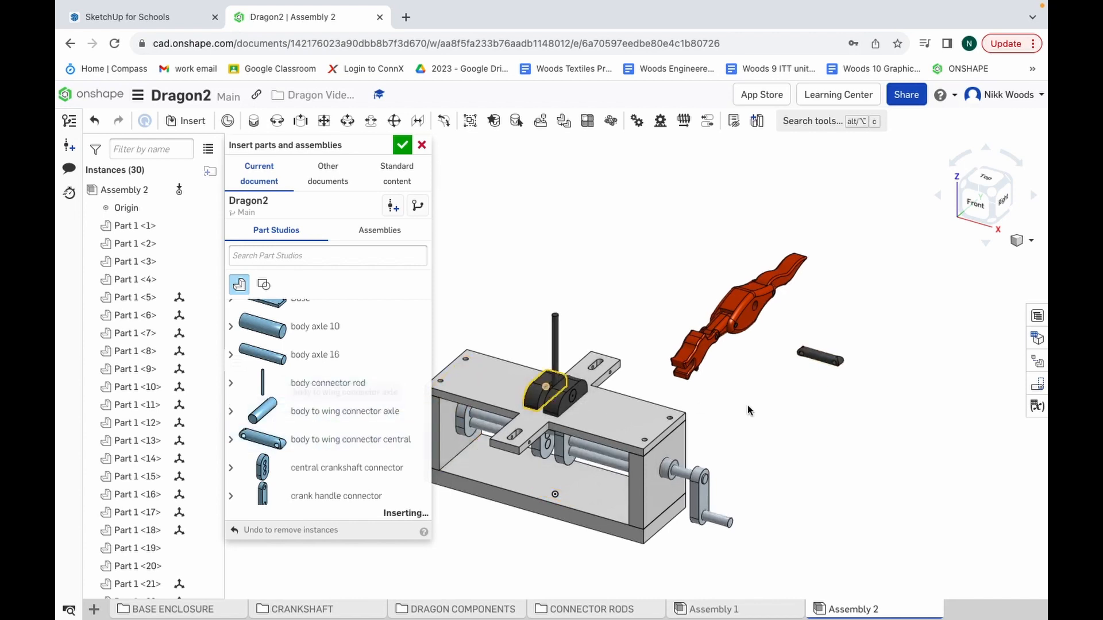
click(884, 362)
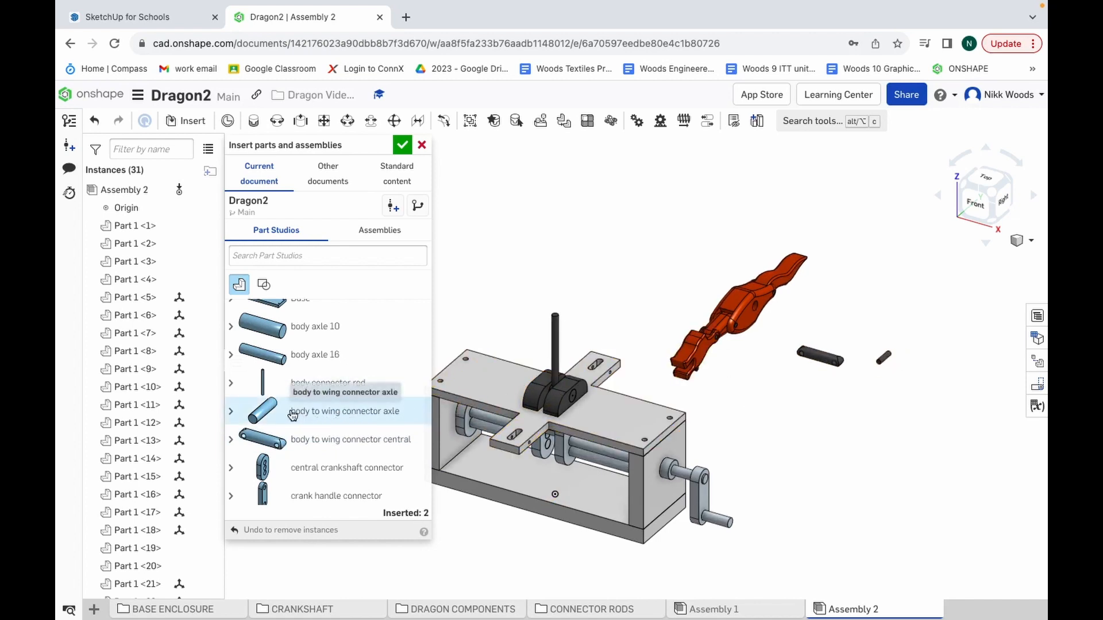
click(322, 414)
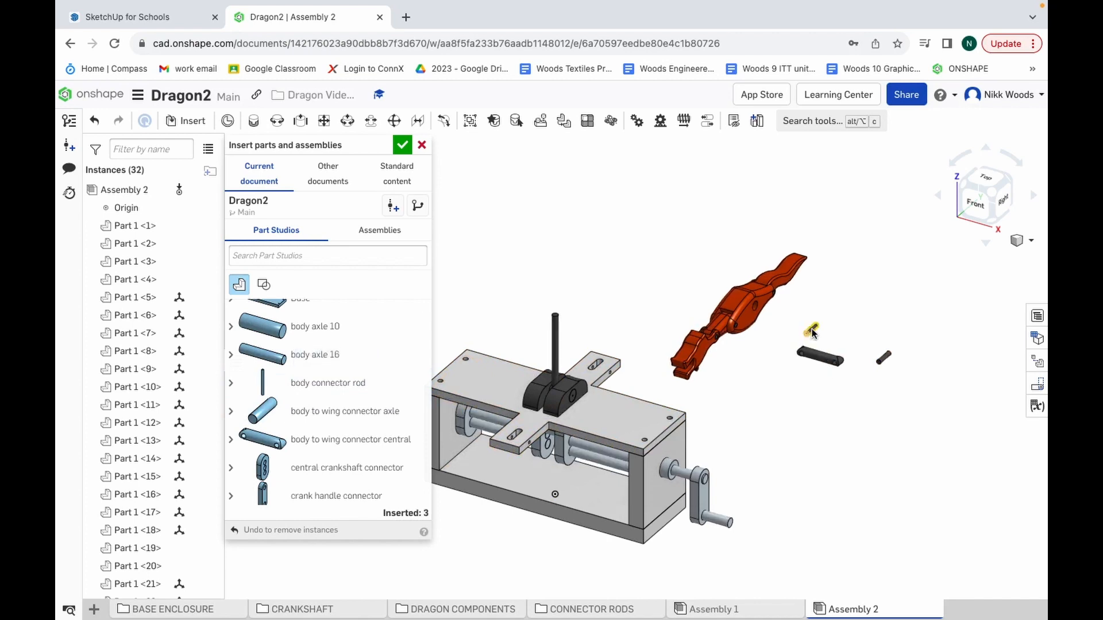
scroll(854, 343, up, 10)
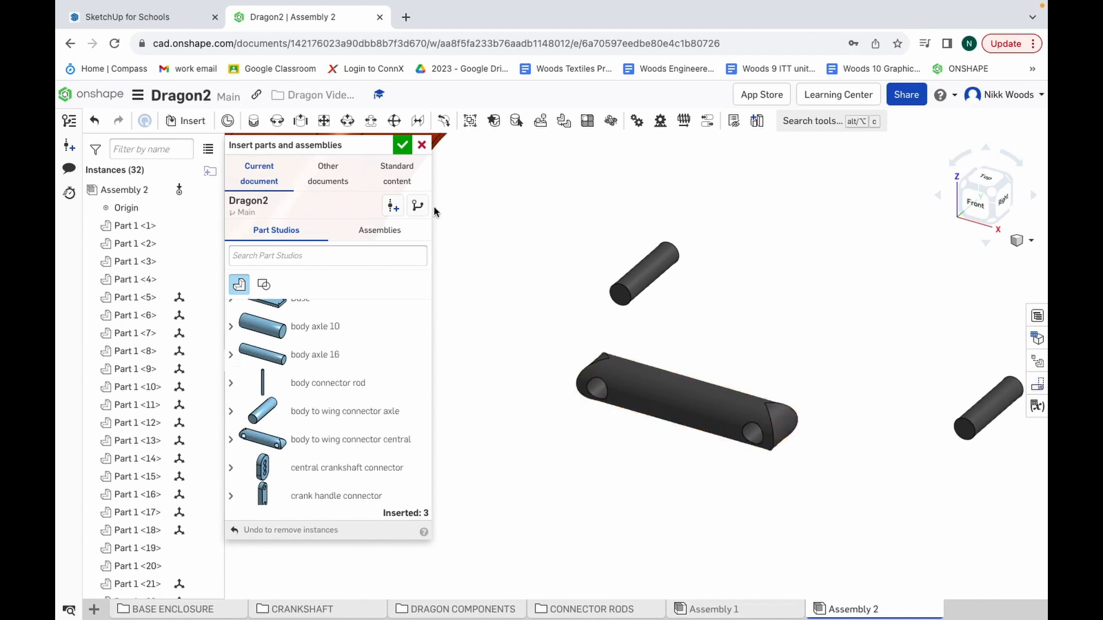
click(402, 146)
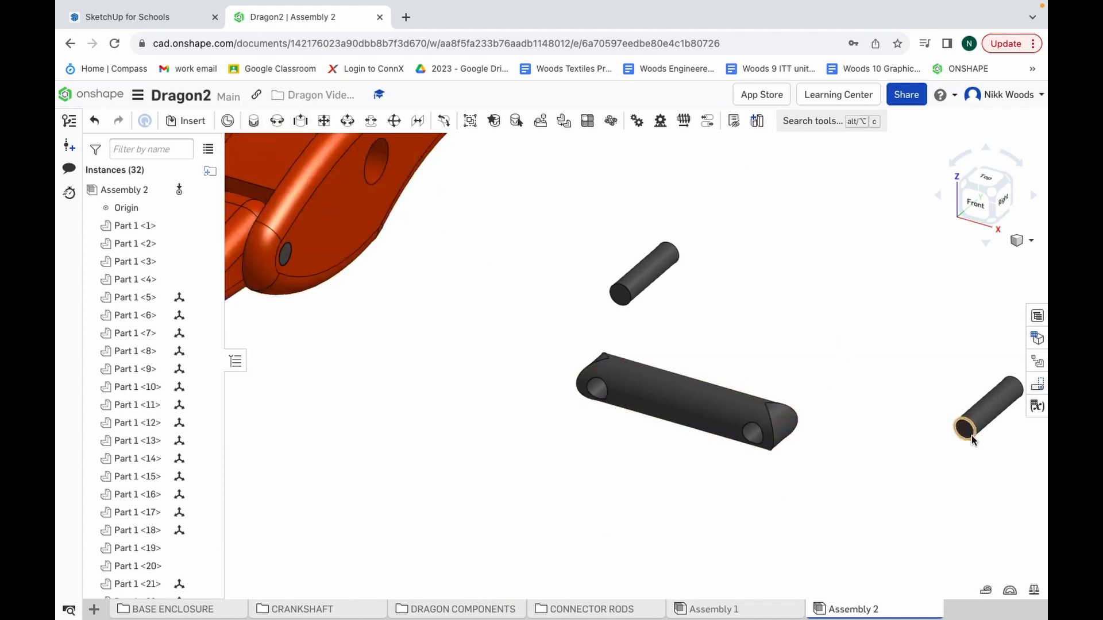
Step: Add a revolute mate between the first connector axle's midpoint and the middle of the hole farther from the dragon
click(967, 435)
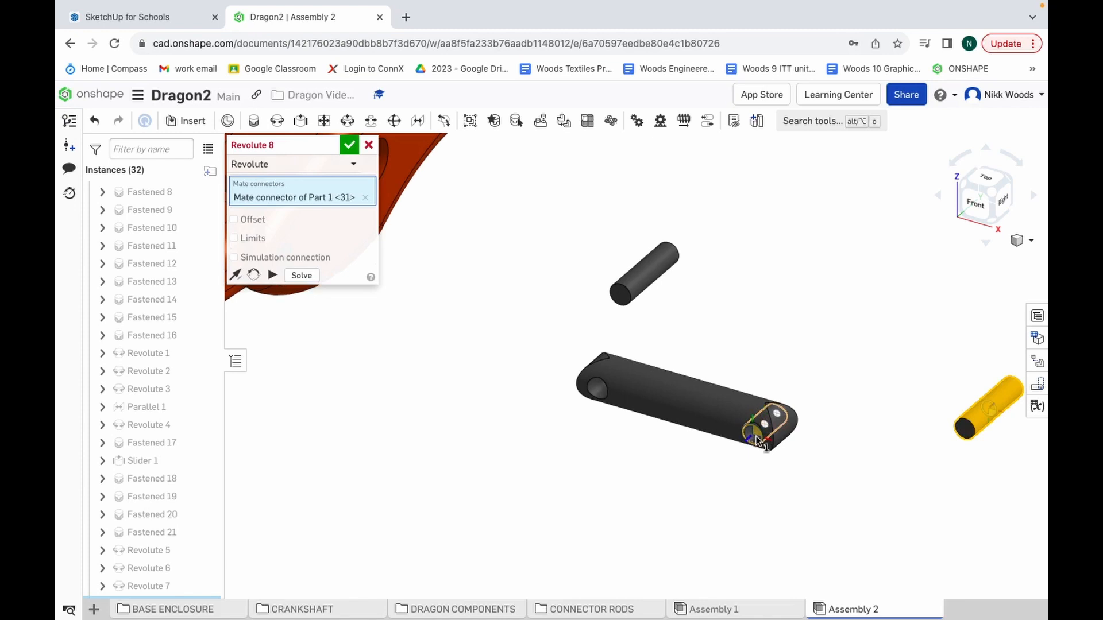
click(769, 432)
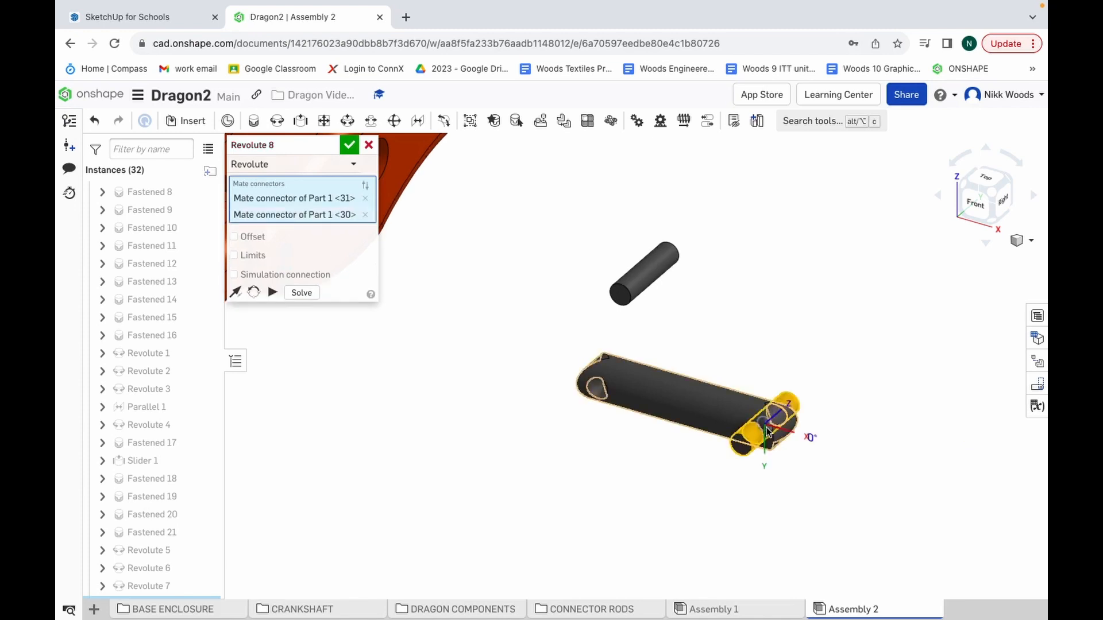
click(349, 146)
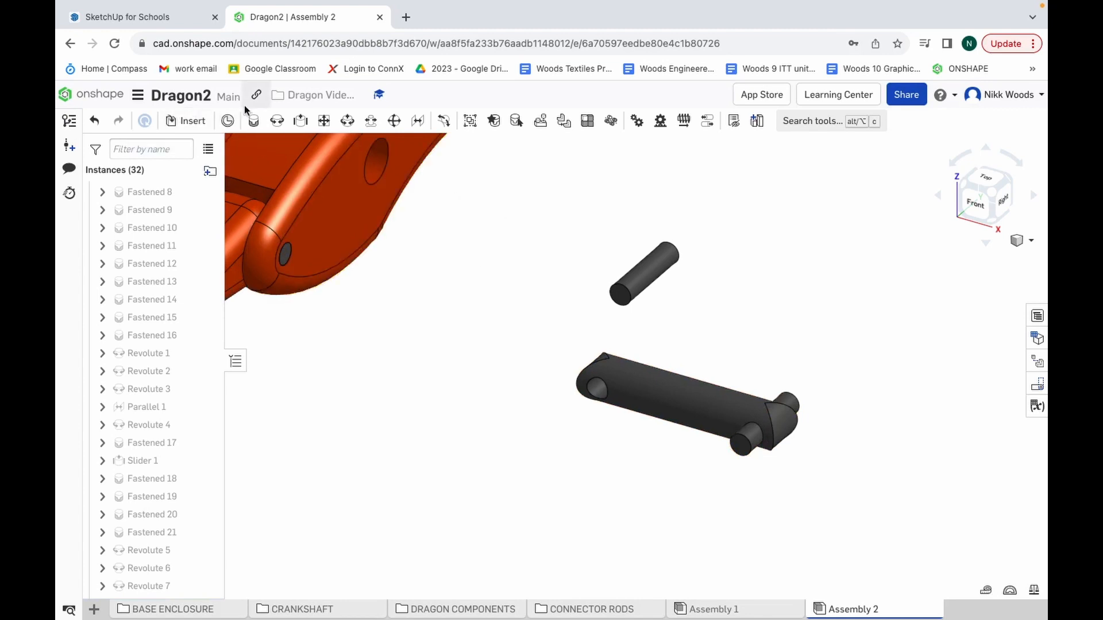
Step: Add a revolute mate centring the remaining connector axle in the hole at the other end of the central connector
click(280, 128)
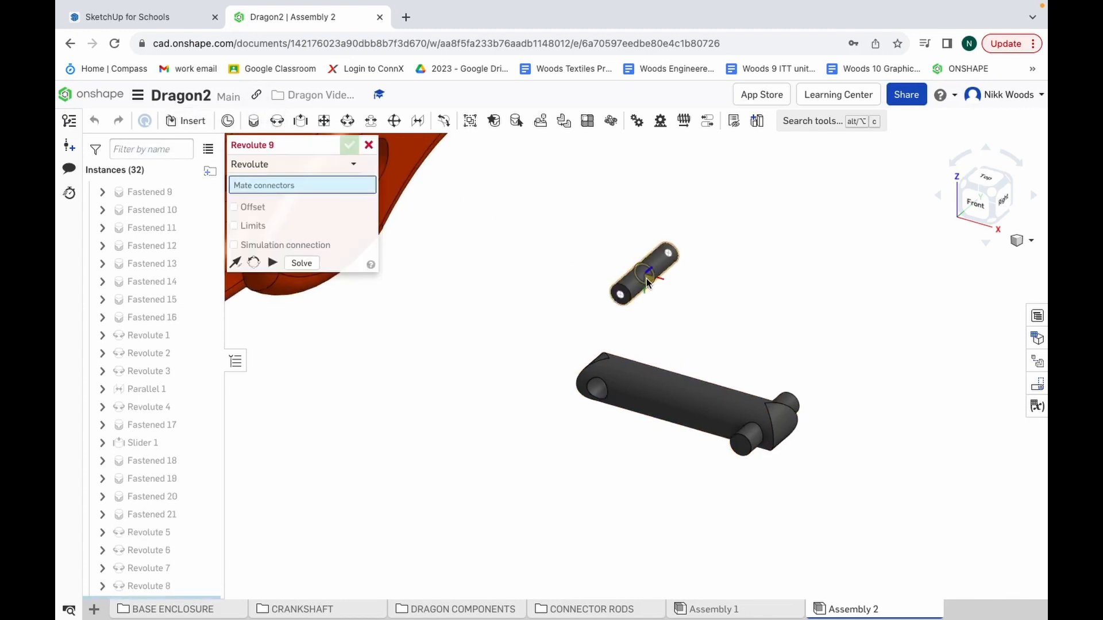
click(645, 275)
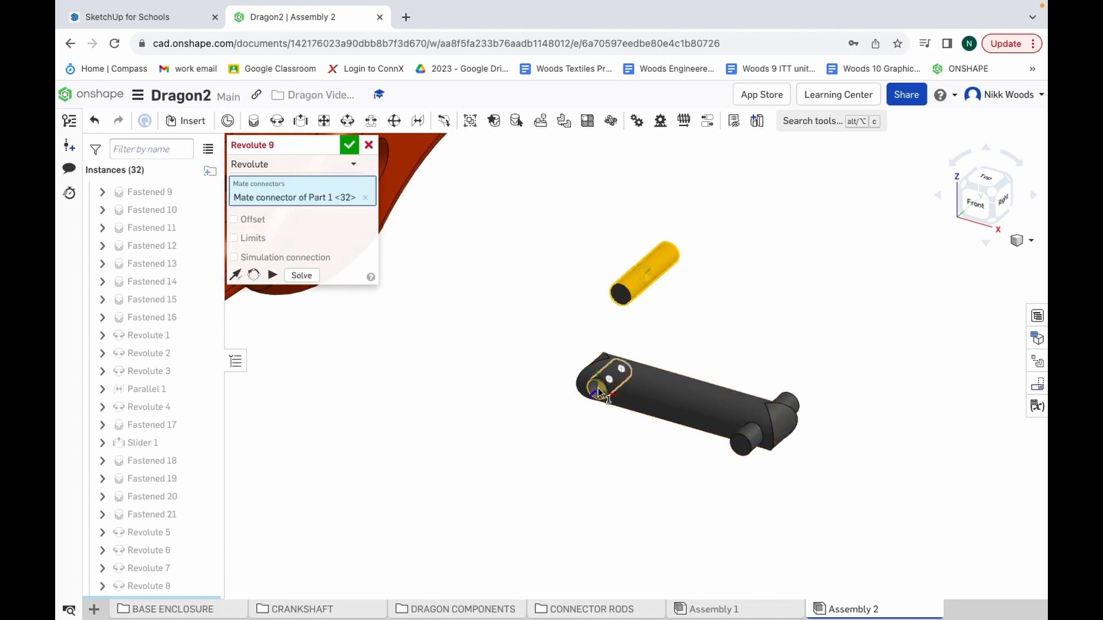
click(612, 385)
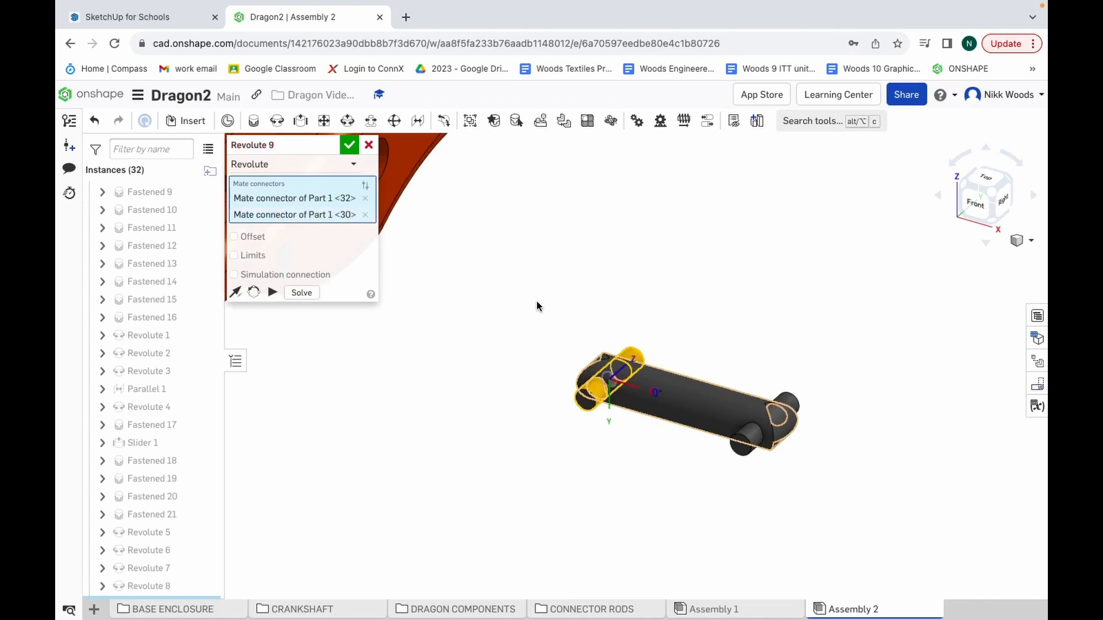
click(349, 145)
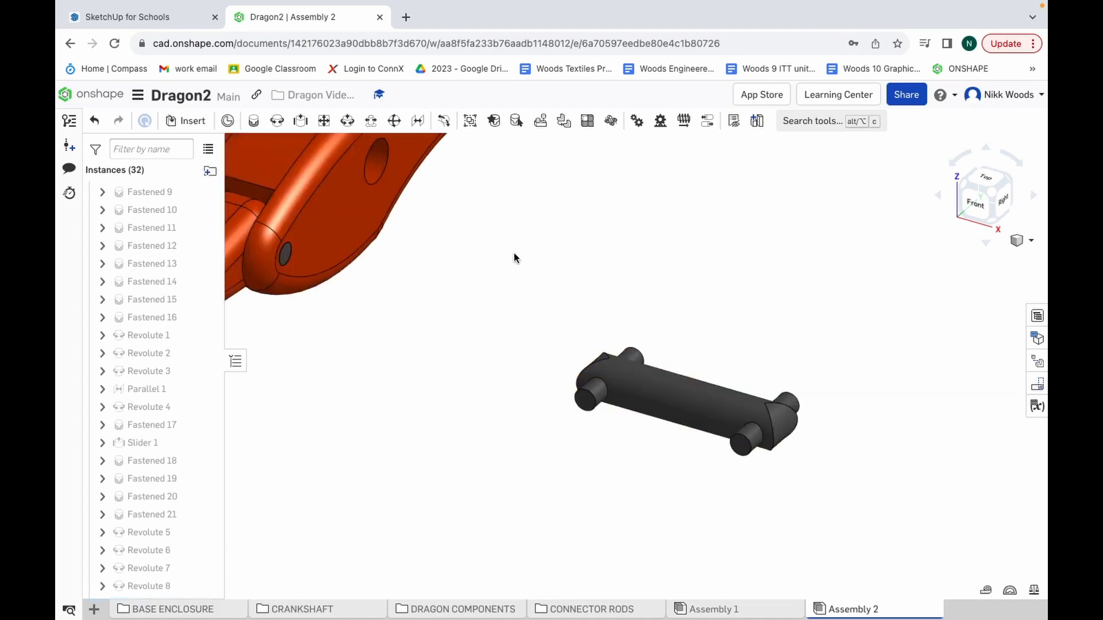
Step: Add a fastened mate joining the midpoint of the body to wing connector central to the centre of the dragon body's through-hole
click(255, 121)
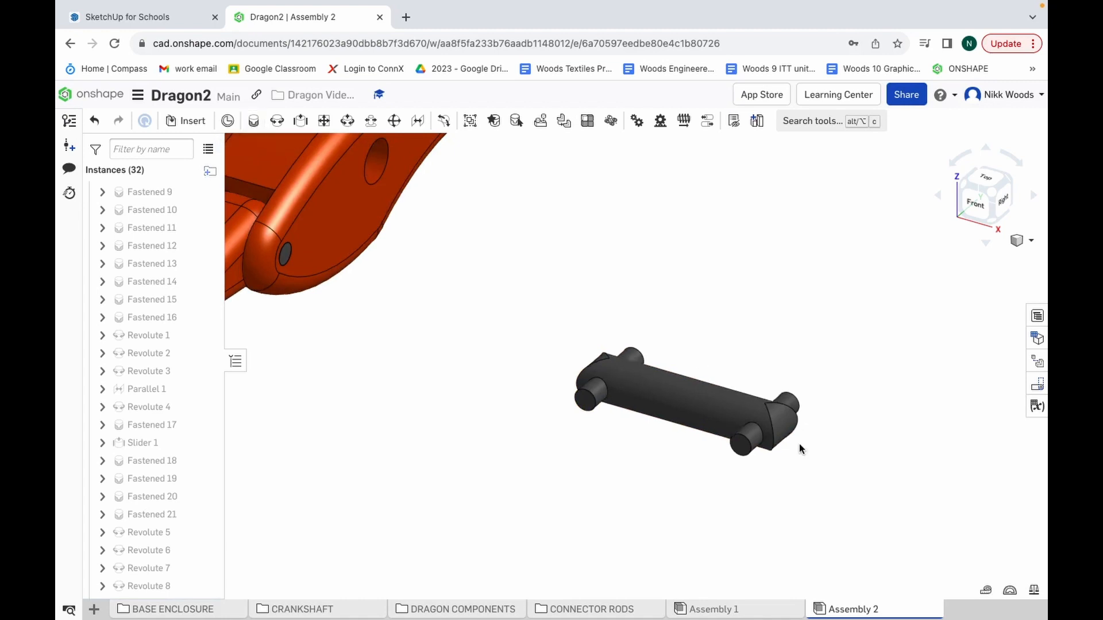
click(689, 403)
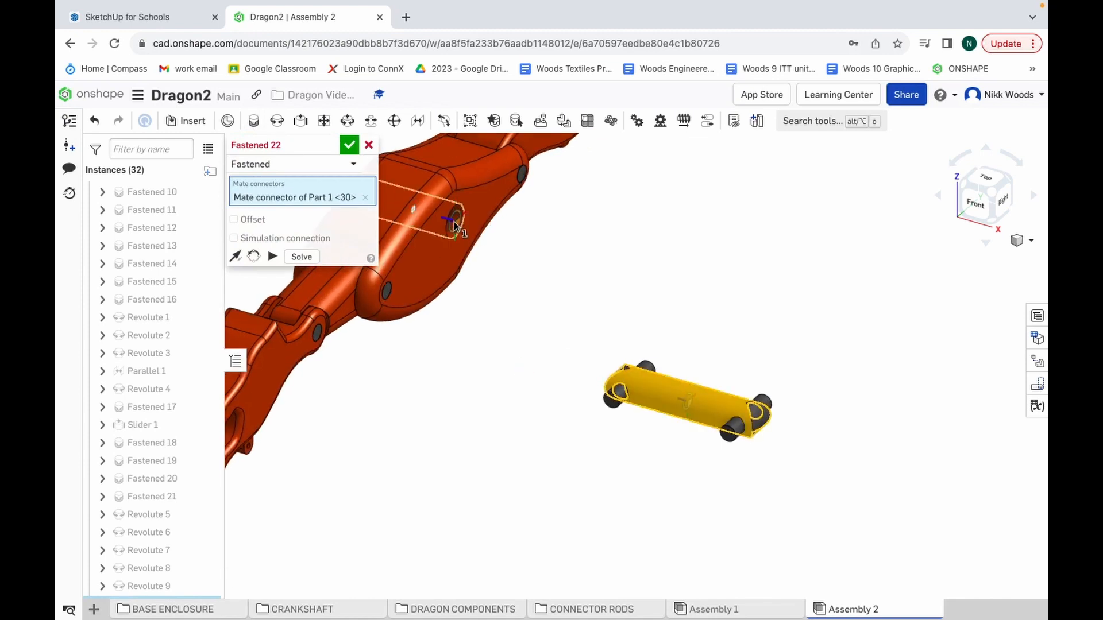
click(410, 205)
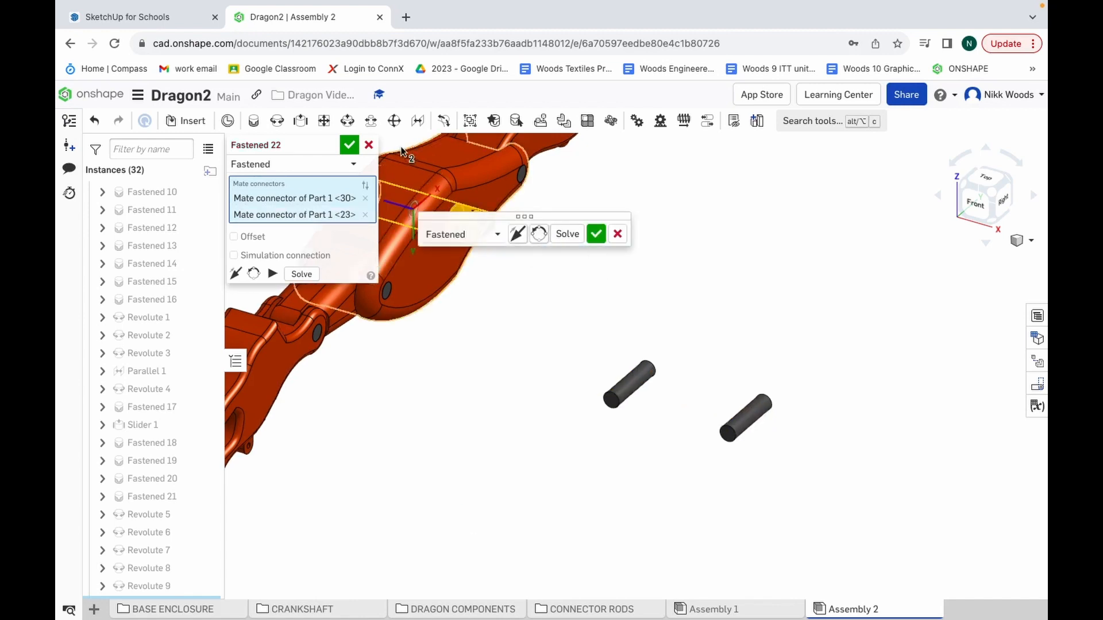
scroll(570, 391, up, 2)
scroll(571, 391, down, 4)
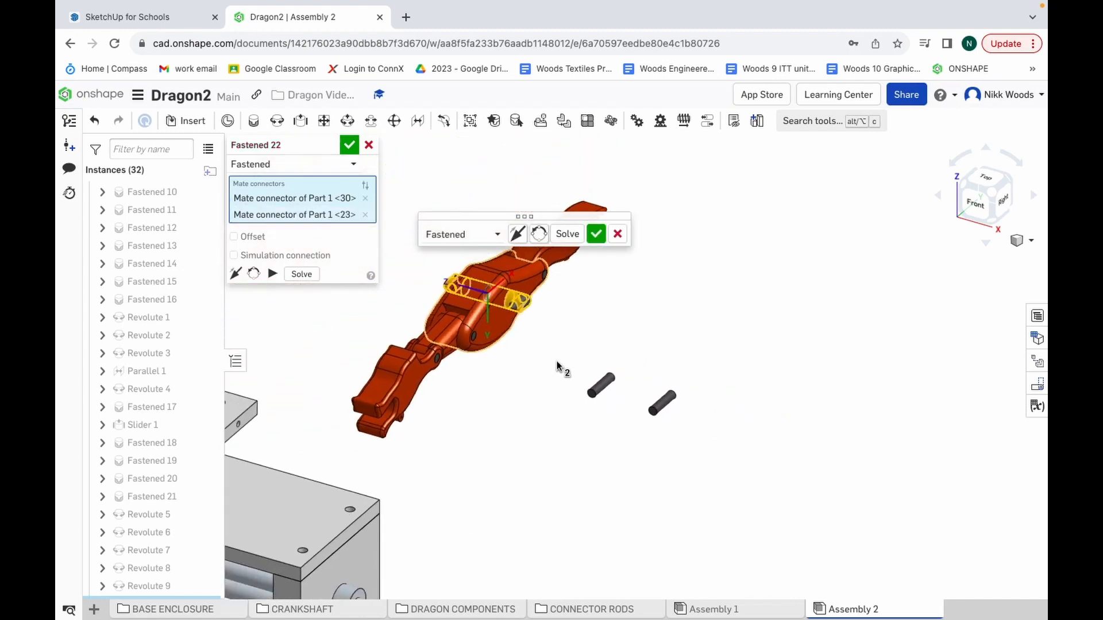
scroll(448, 278, up, 4)
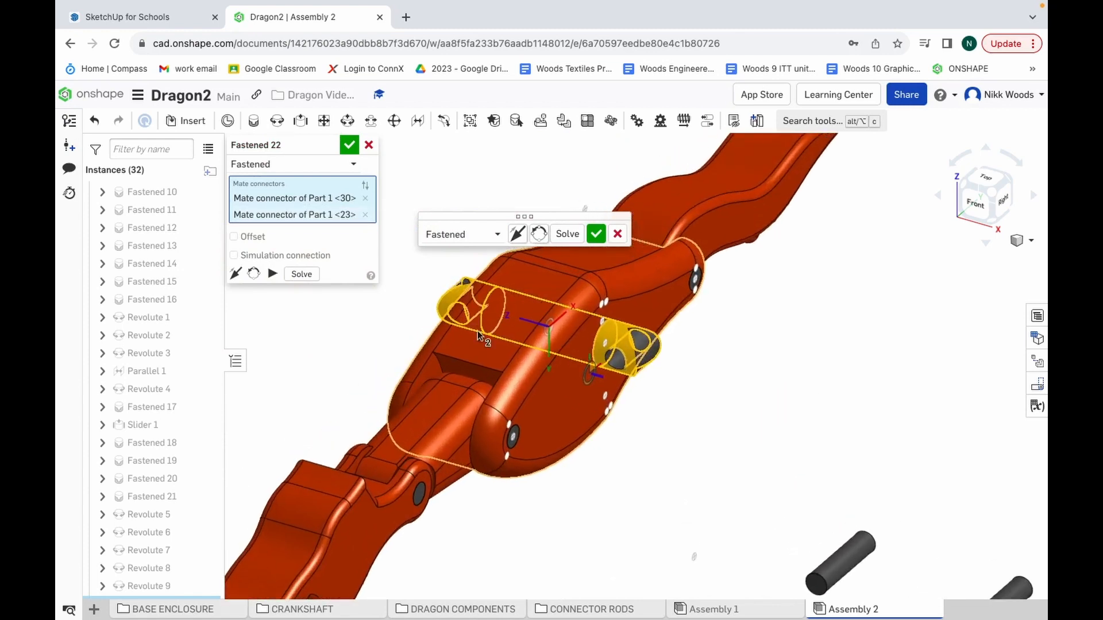
click(349, 145)
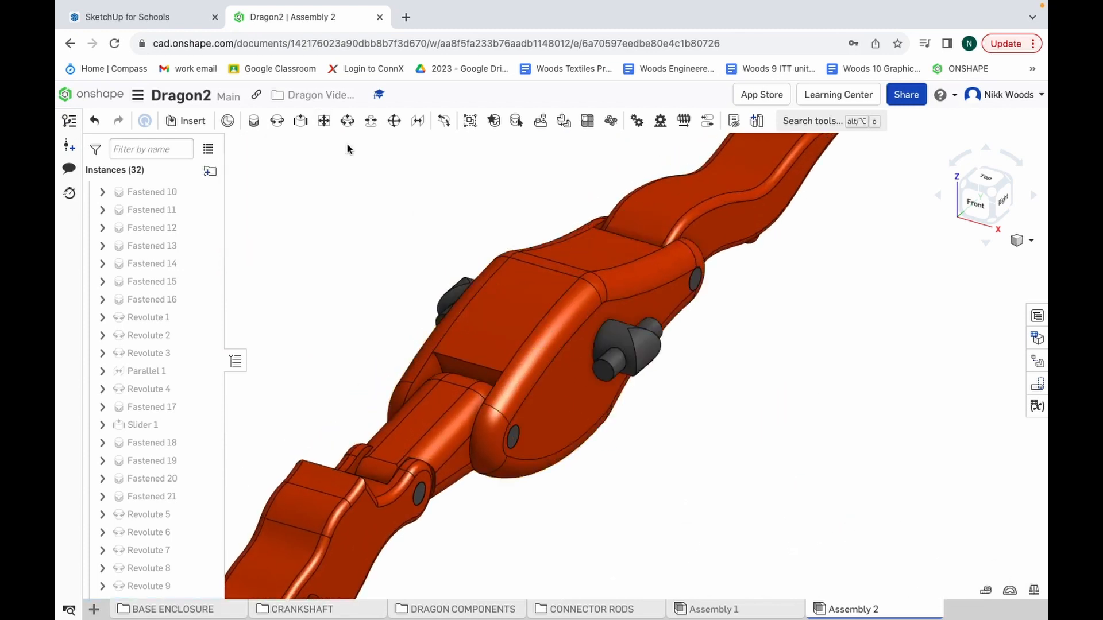
Step: Switch to the CAD exercises in Microsoft Word, read how the wings mate to the axle ends, and return to the Onshape assembly
scroll(728, 348, down, 5)
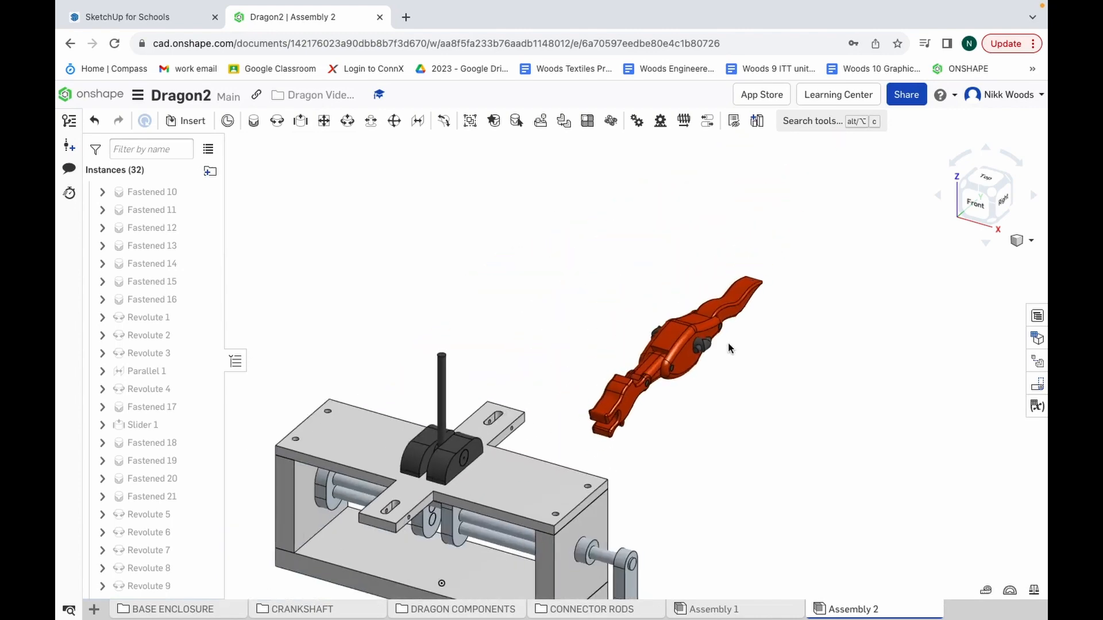
scroll(728, 348, up, 3)
key(ctrl+Up)
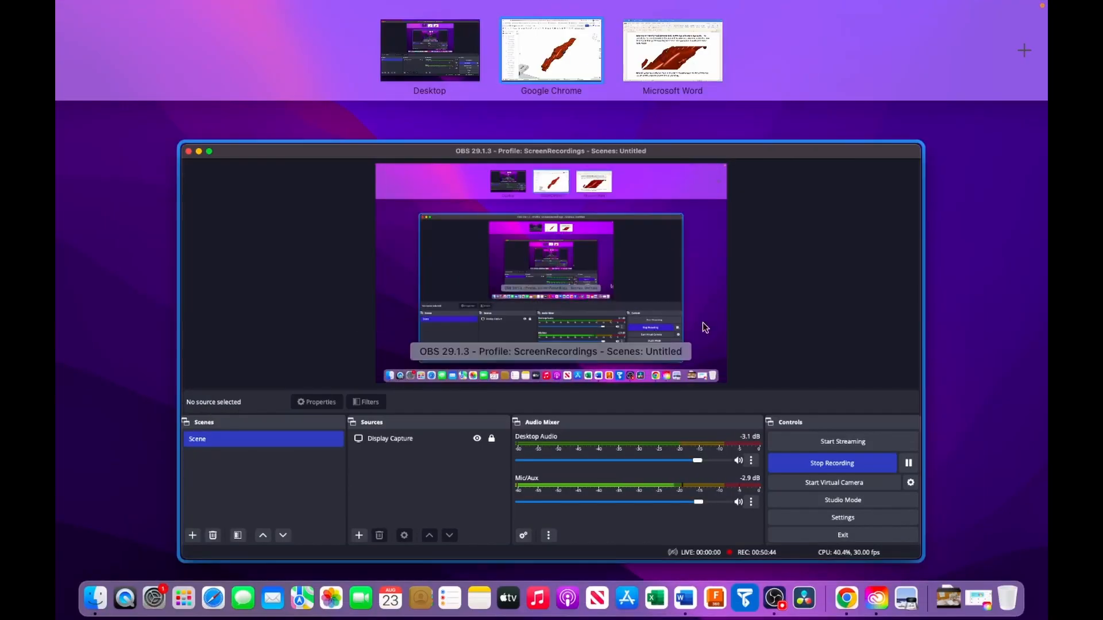
click(678, 74)
scroll(593, 404, down, 1)
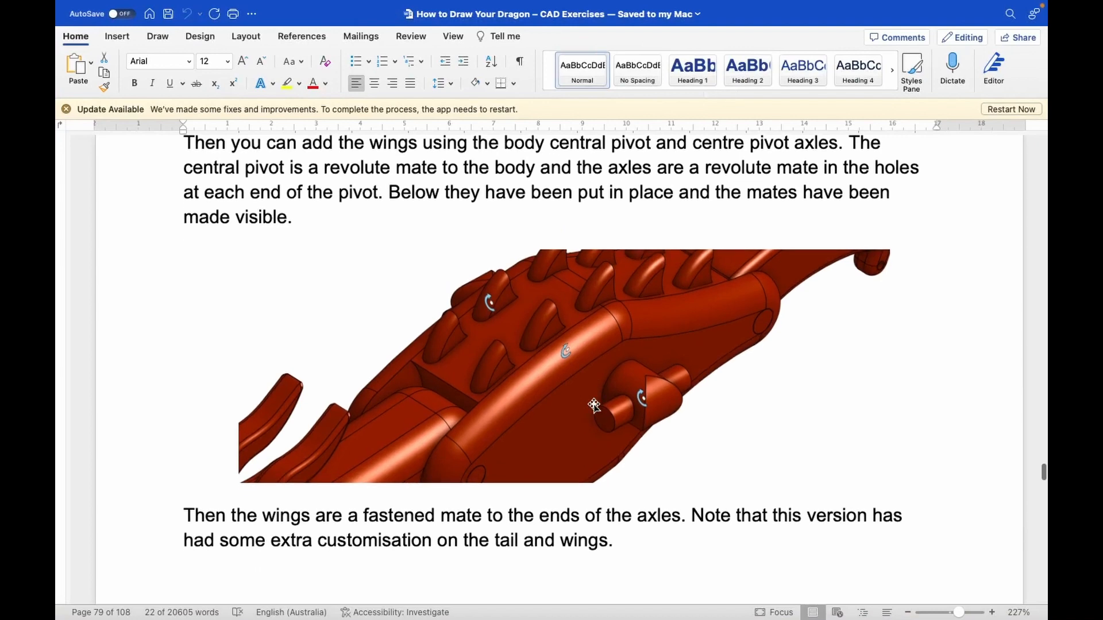
scroll(594, 405, down, 1)
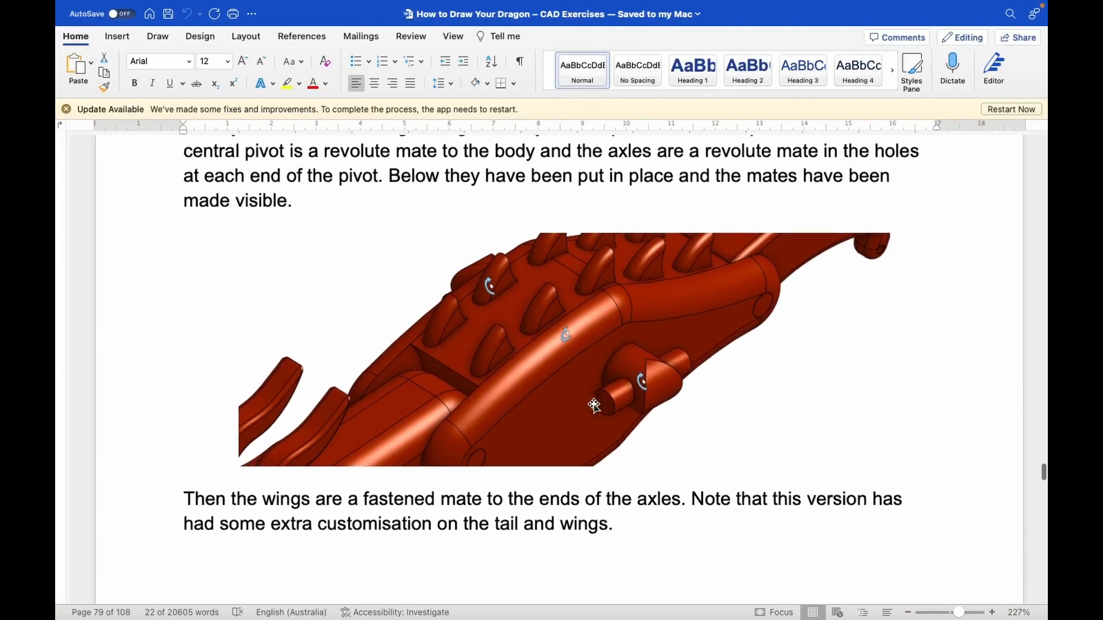
scroll(594, 405, down, 5)
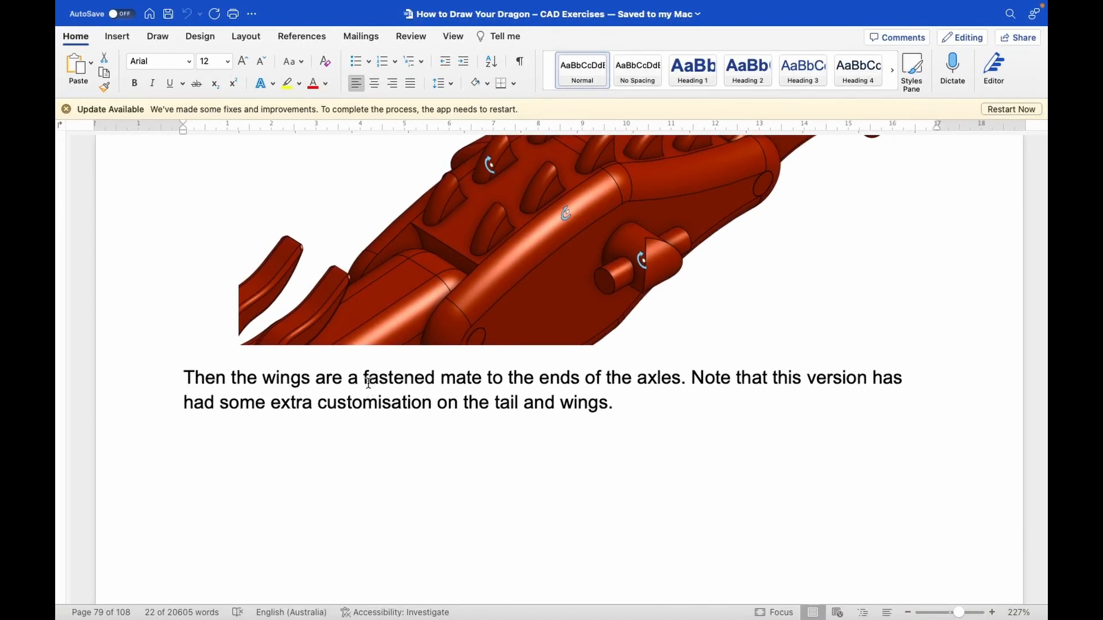
drag(365, 379, 681, 385)
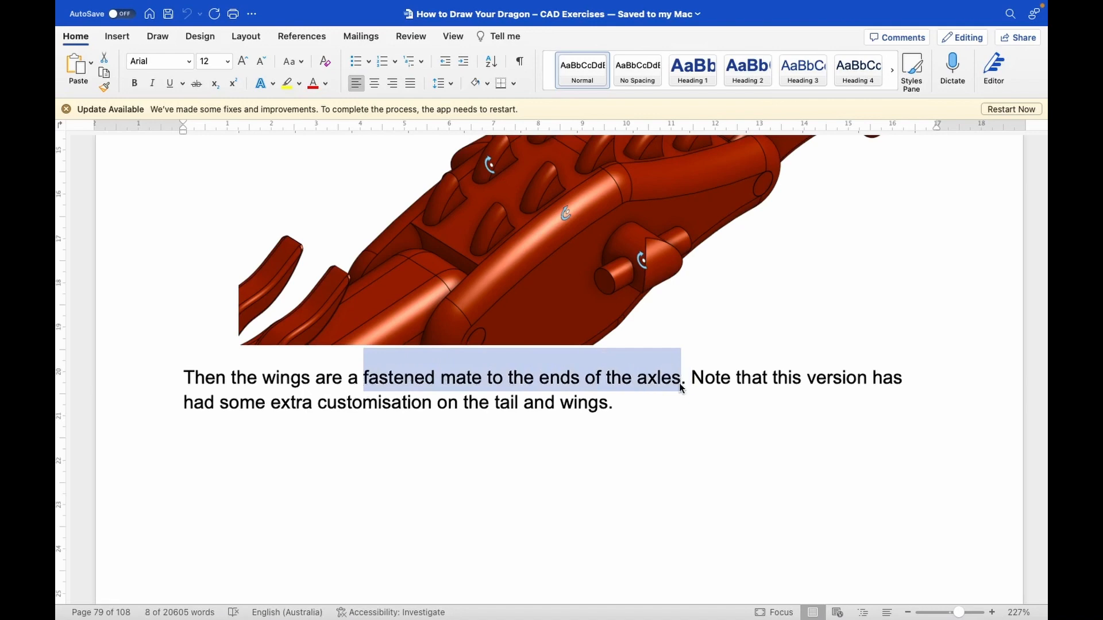
key(ctrl+Up)
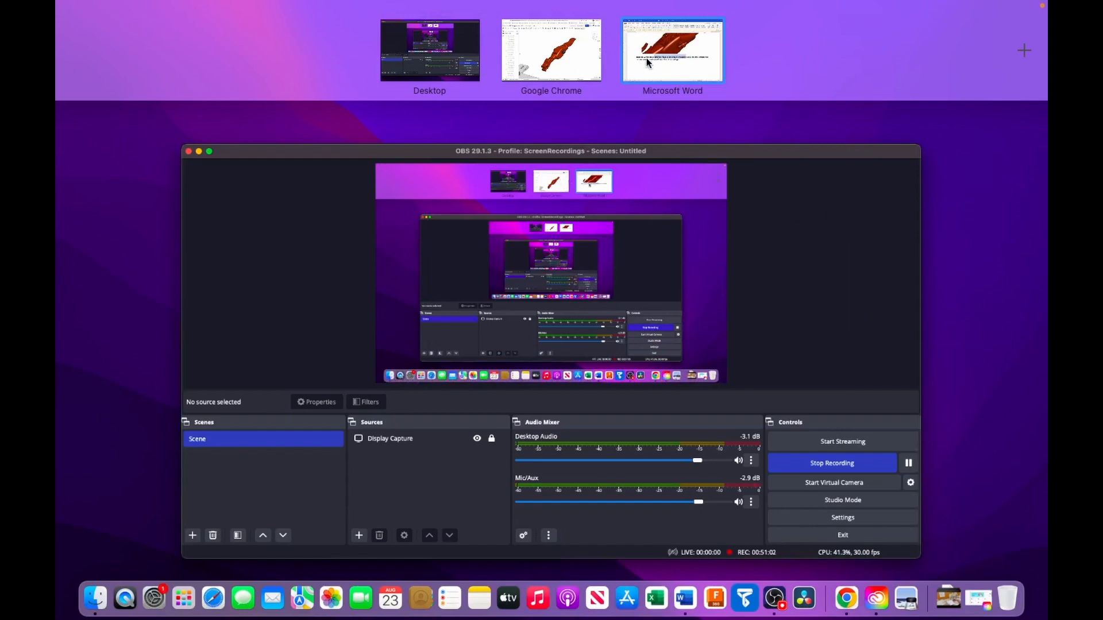
click(543, 63)
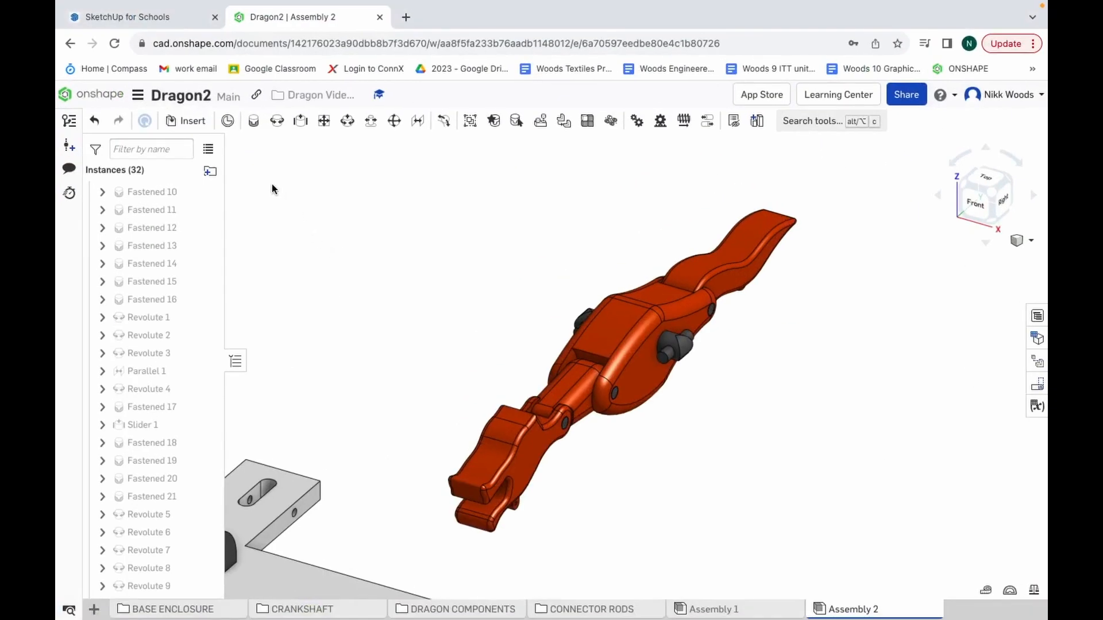
Step: Open the automation wings right and automation wings left part studios in DRAGON COMPONENTS to check the wings, and return to Assembly 2
click(202, 127)
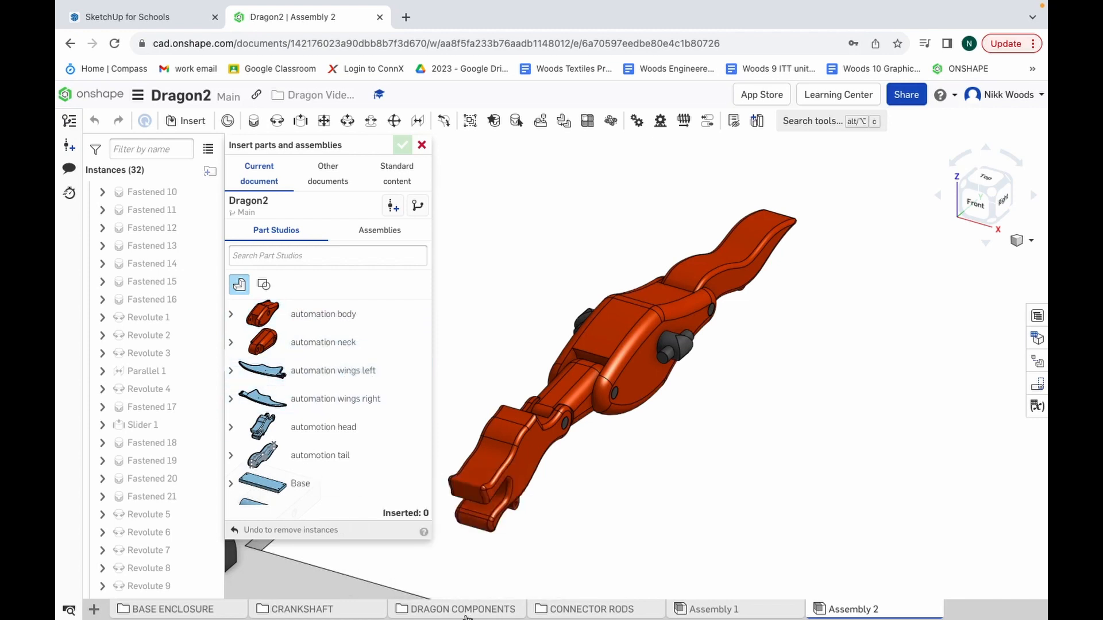
mouse_move(466, 618)
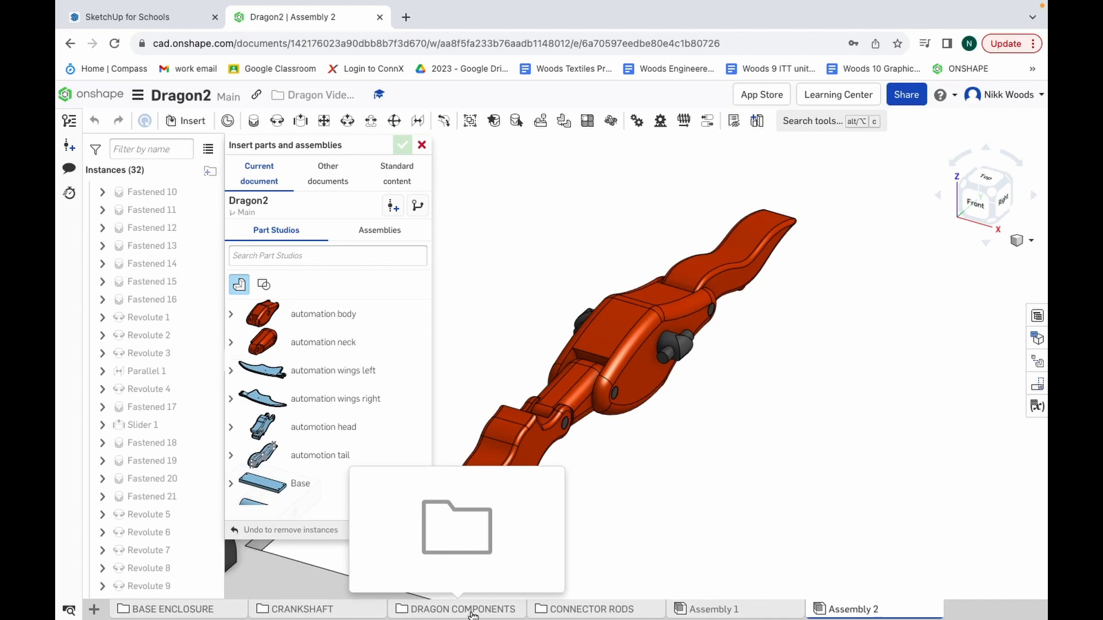
click(471, 616)
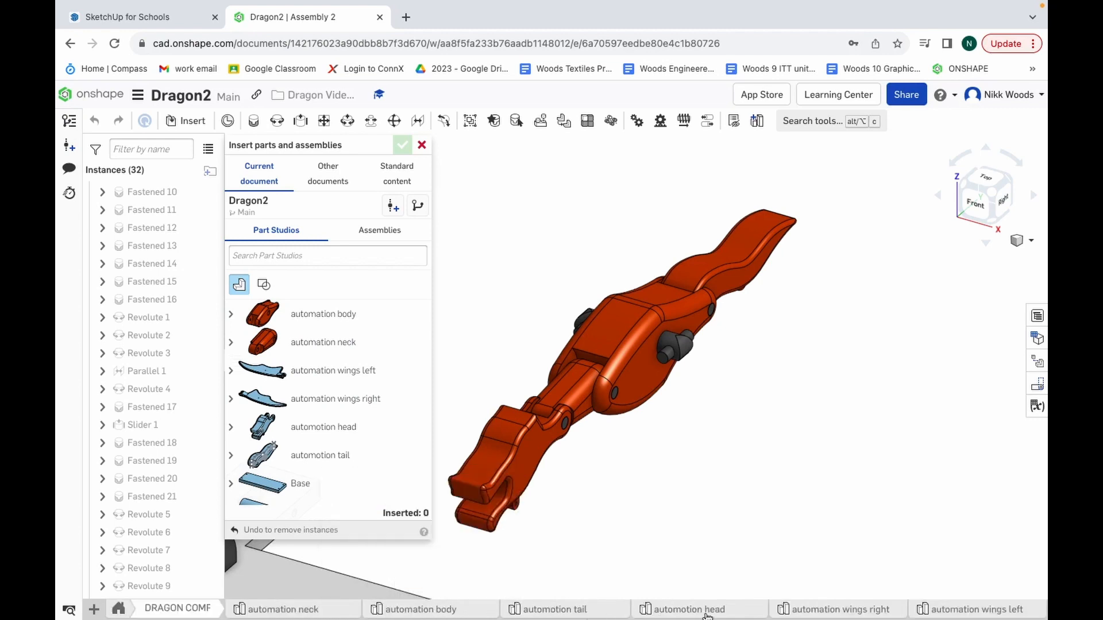
mouse_move(840, 616)
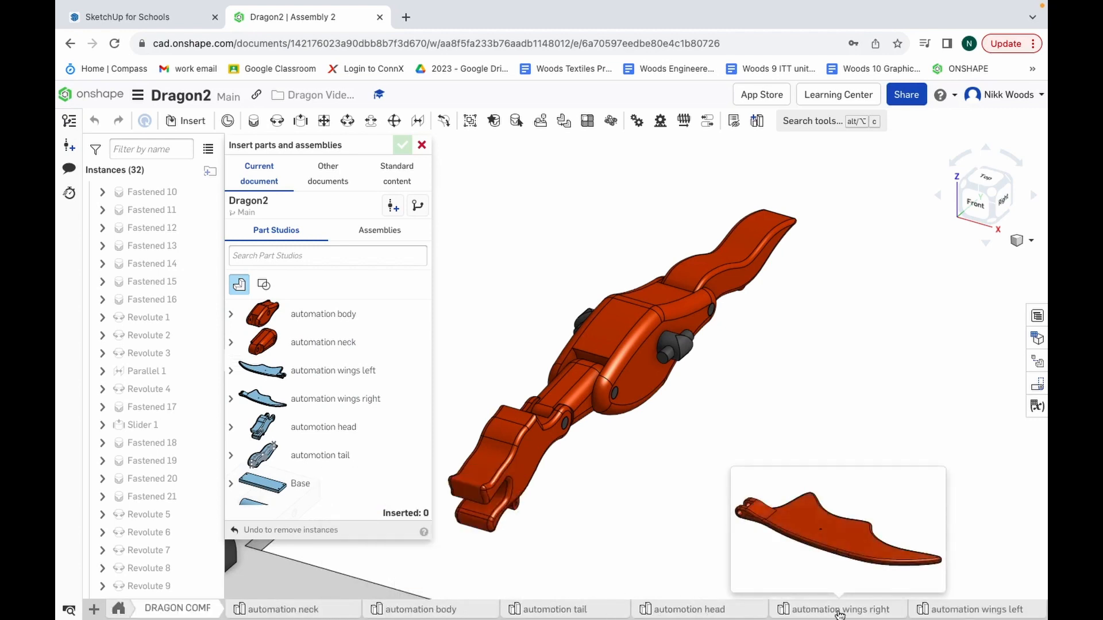
click(839, 615)
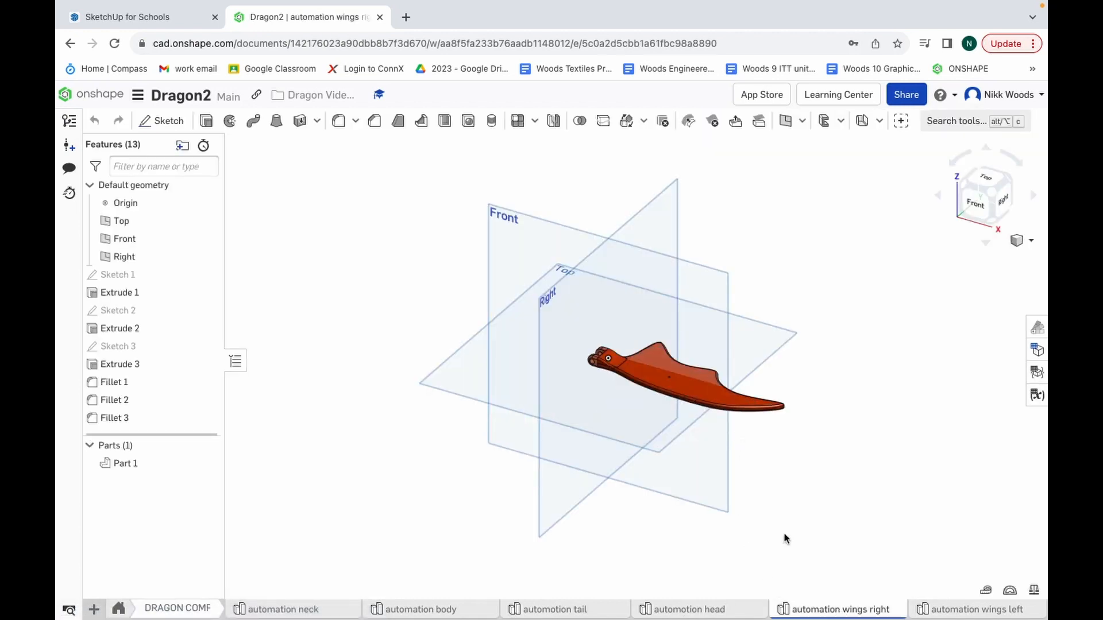
right_click(826, 610)
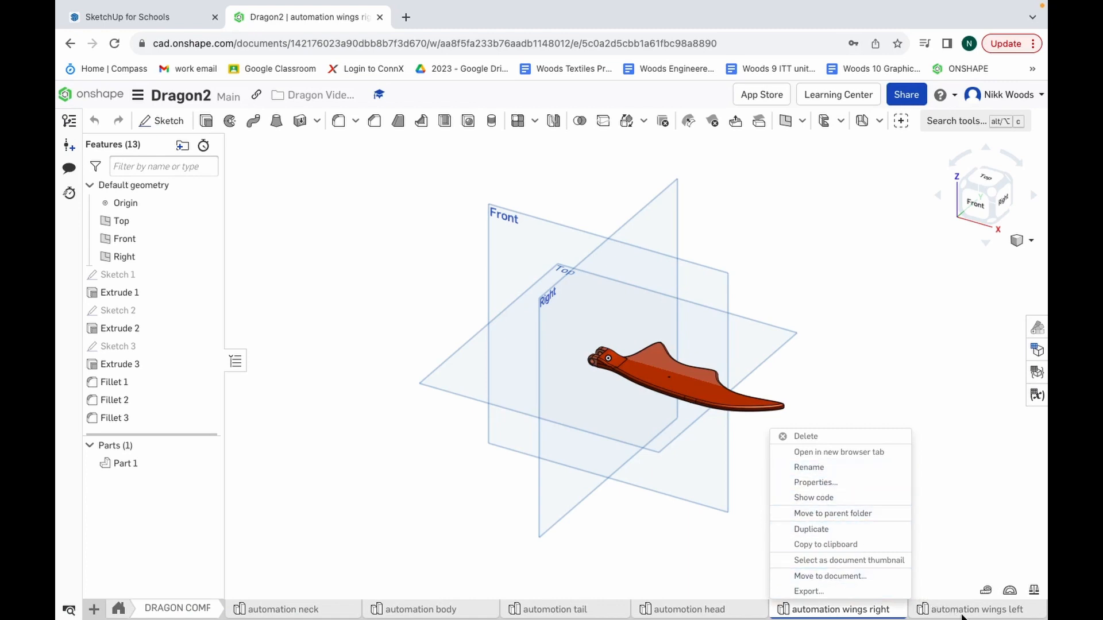
click(1005, 612)
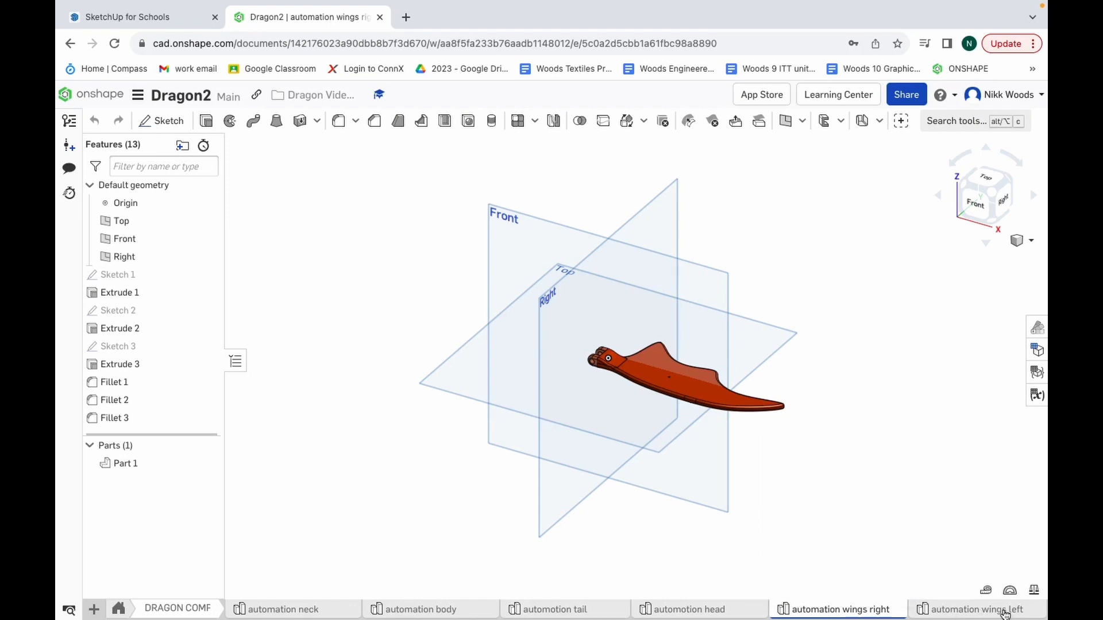
click(945, 614)
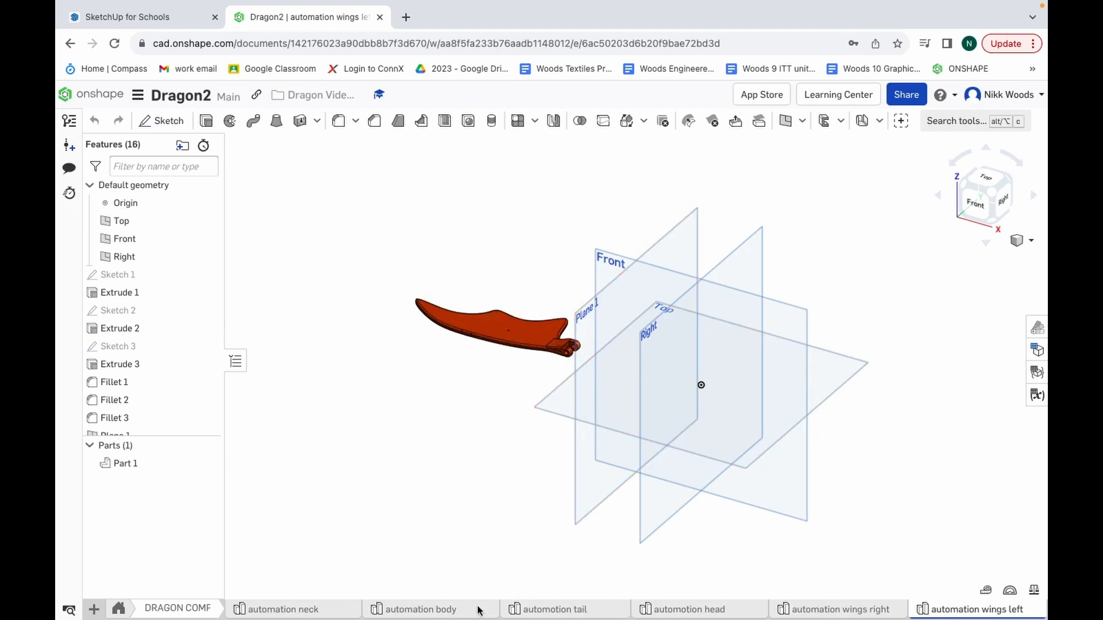
click(118, 608)
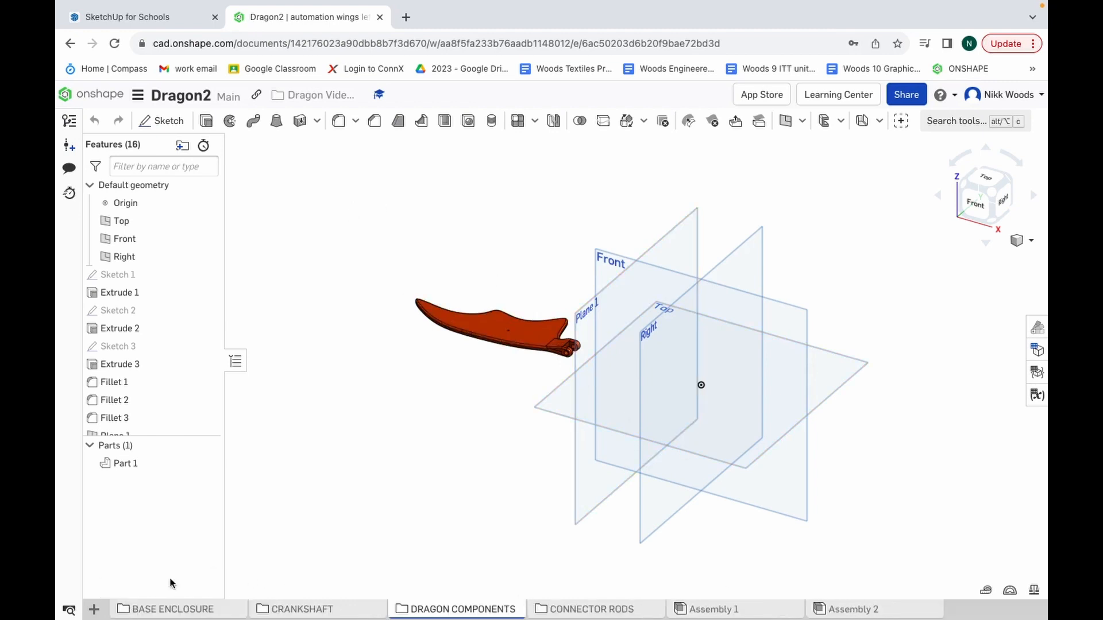
click(868, 610)
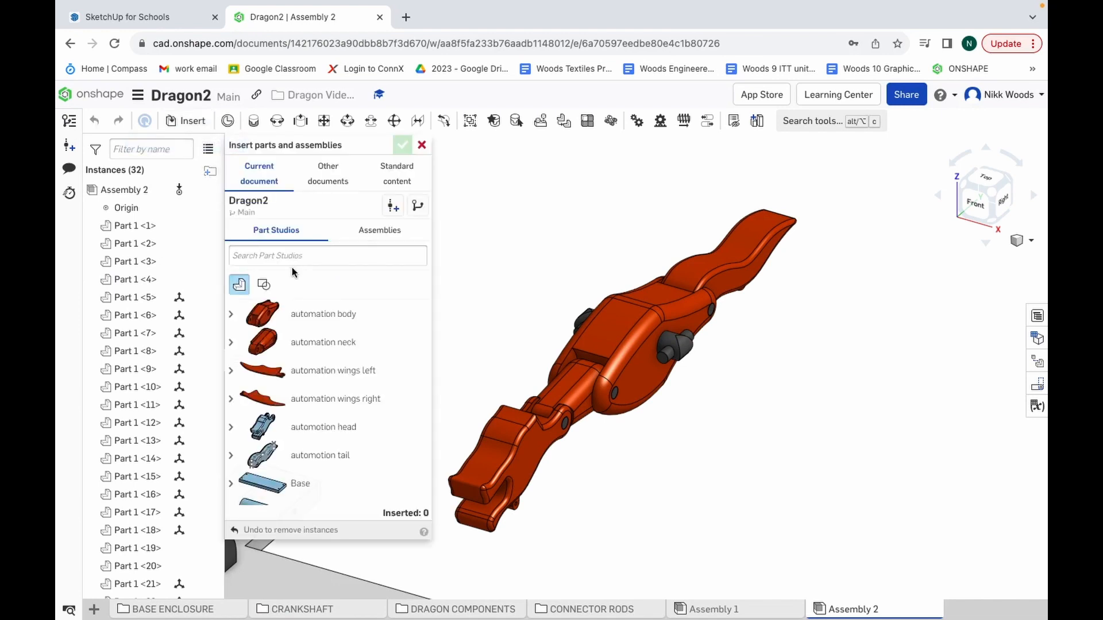
Step: Insert automation wings right and automation wings left into the assembly, placing one on each side of the dragon
click(299, 405)
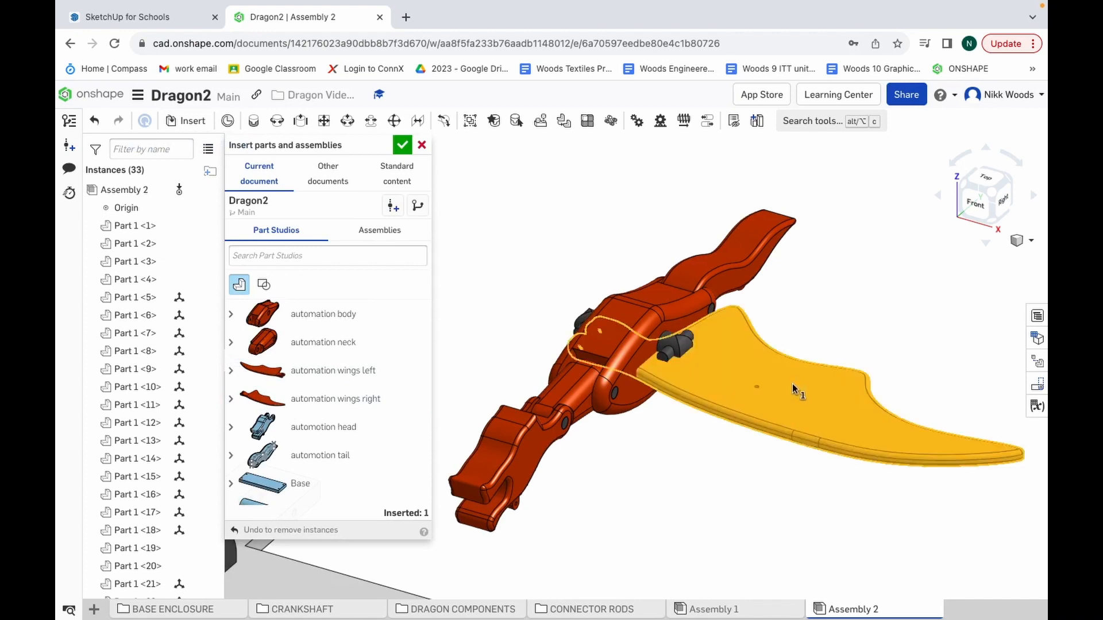
click(1003, 440)
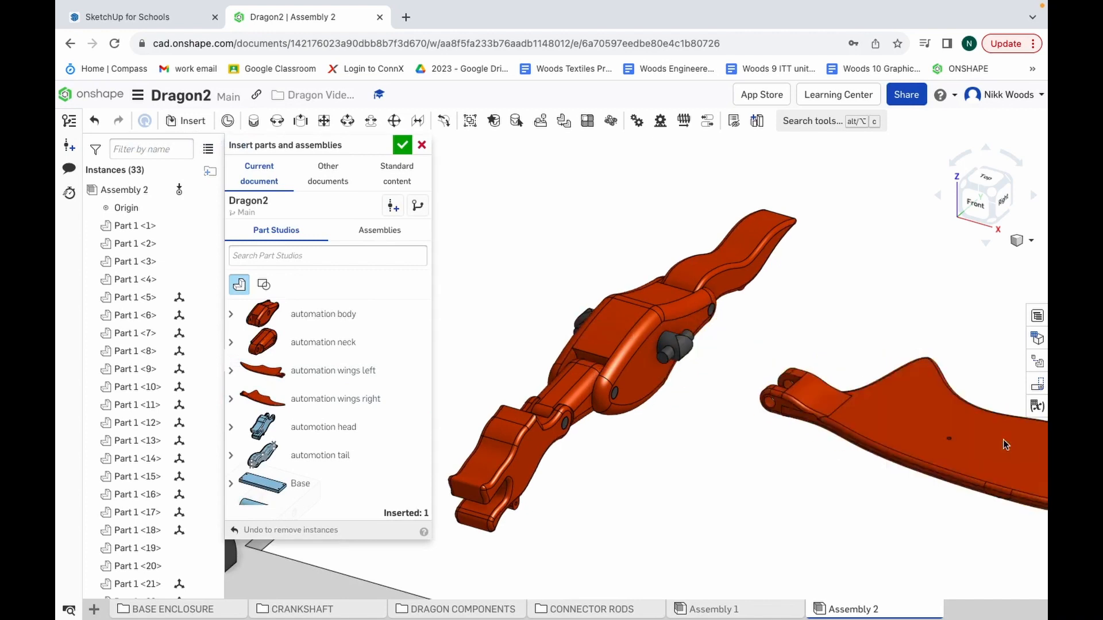
click(315, 377)
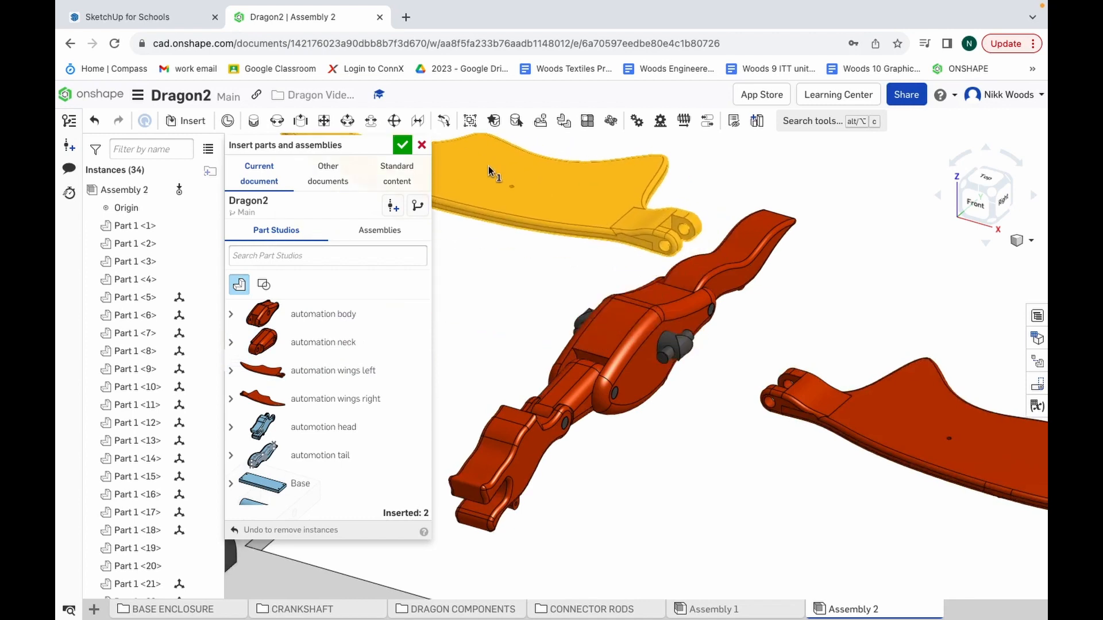
click(487, 167)
click(401, 147)
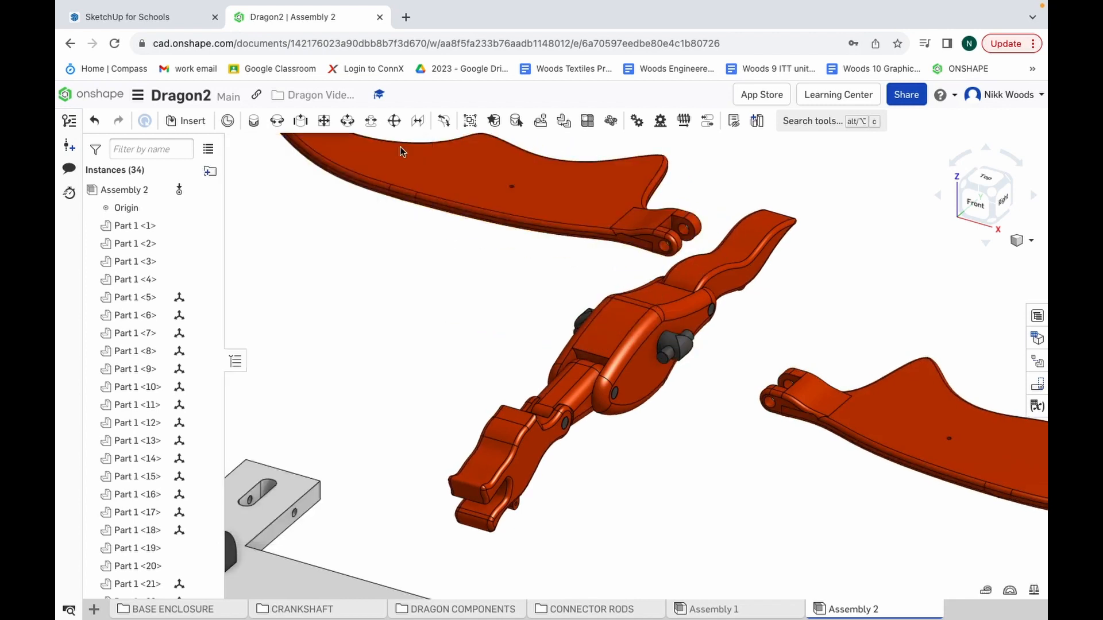
Step: Add a fastened mate joining the front hinge hole of the right wing to the front end of the nearby connector axle
scroll(804, 380, up, 5)
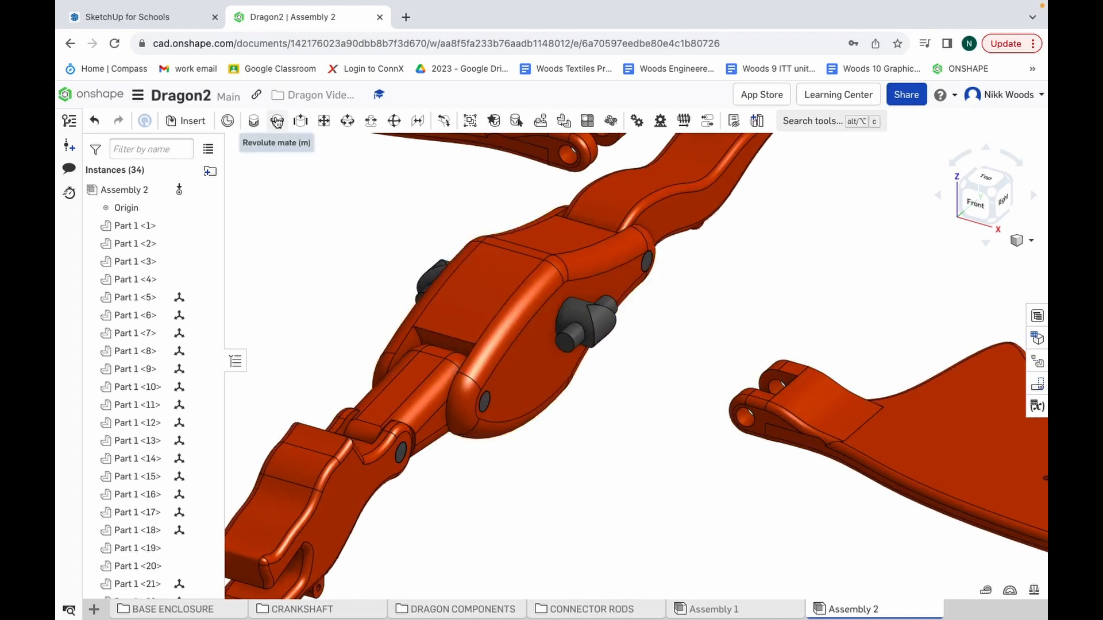
click(277, 121)
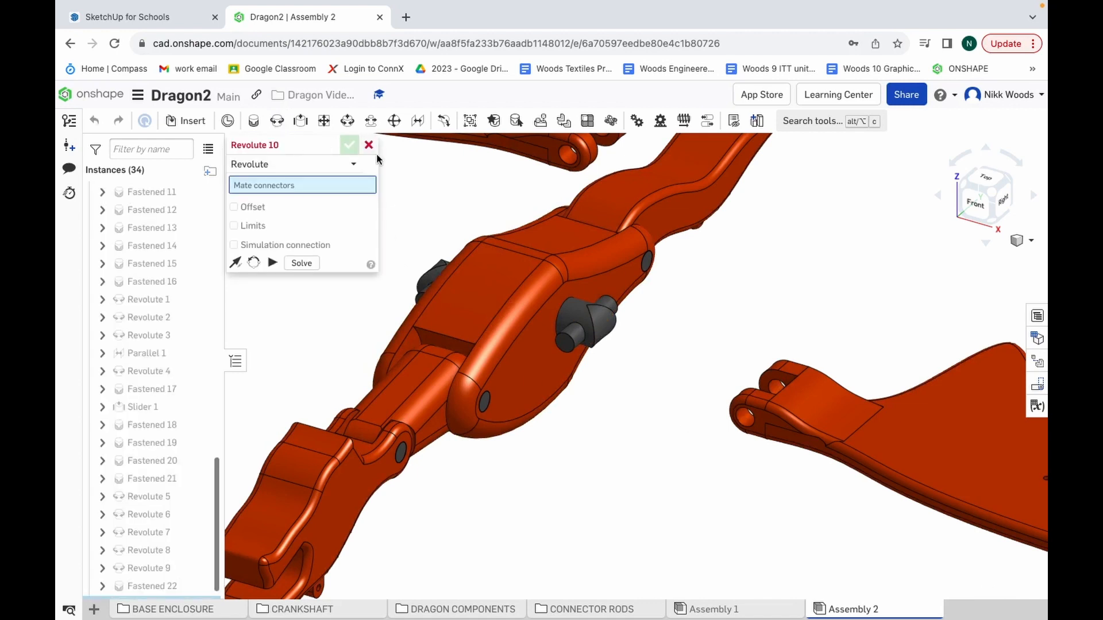
click(369, 145)
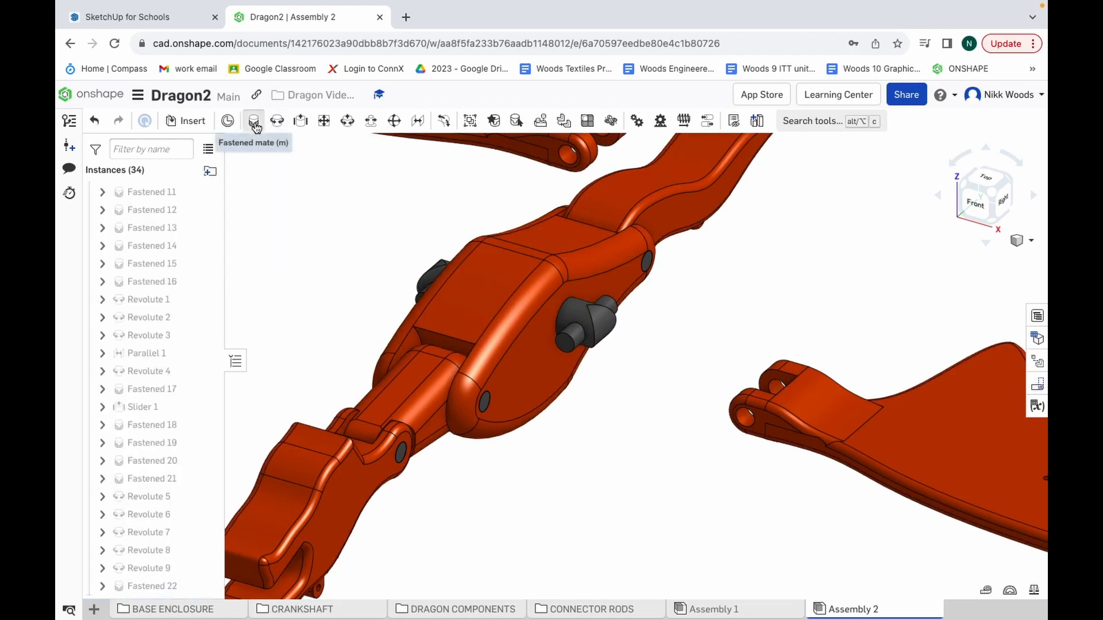
click(254, 123)
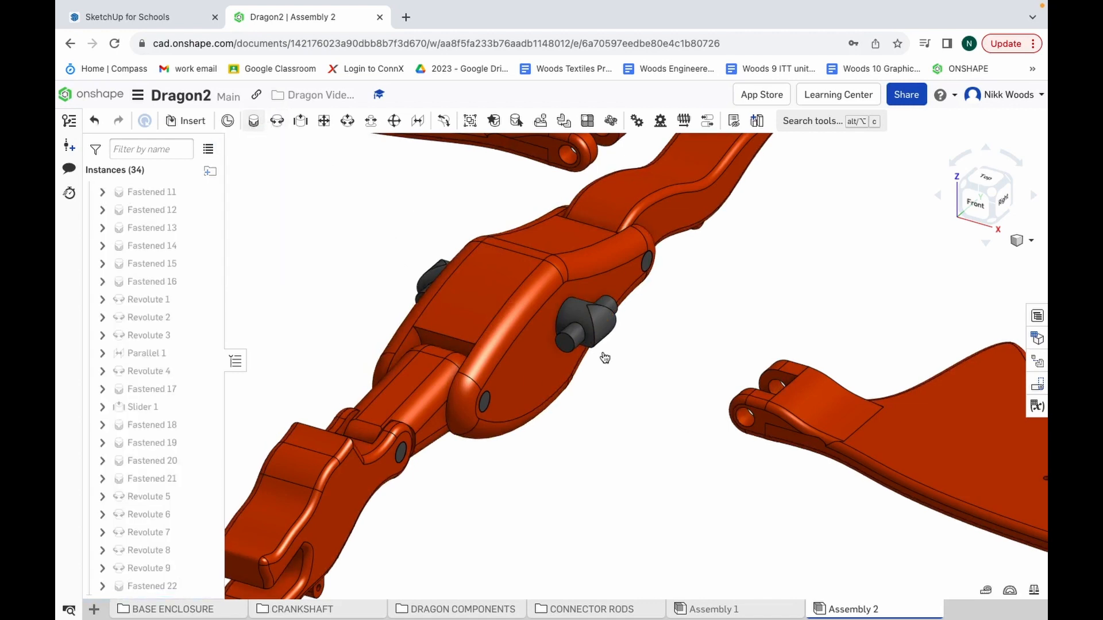
click(750, 425)
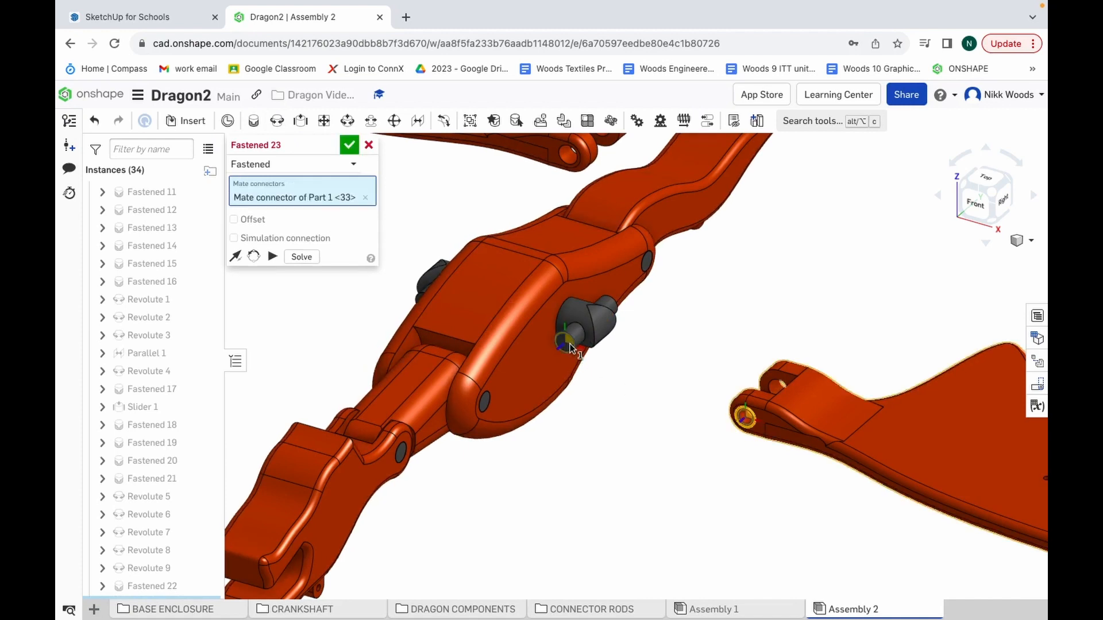
click(570, 348)
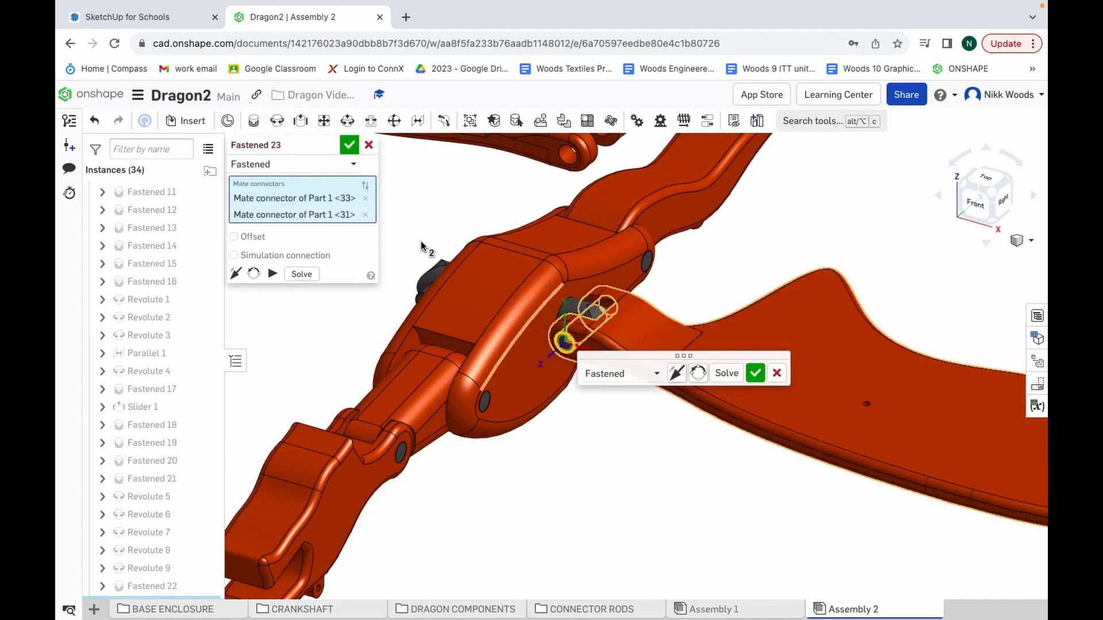
click(350, 146)
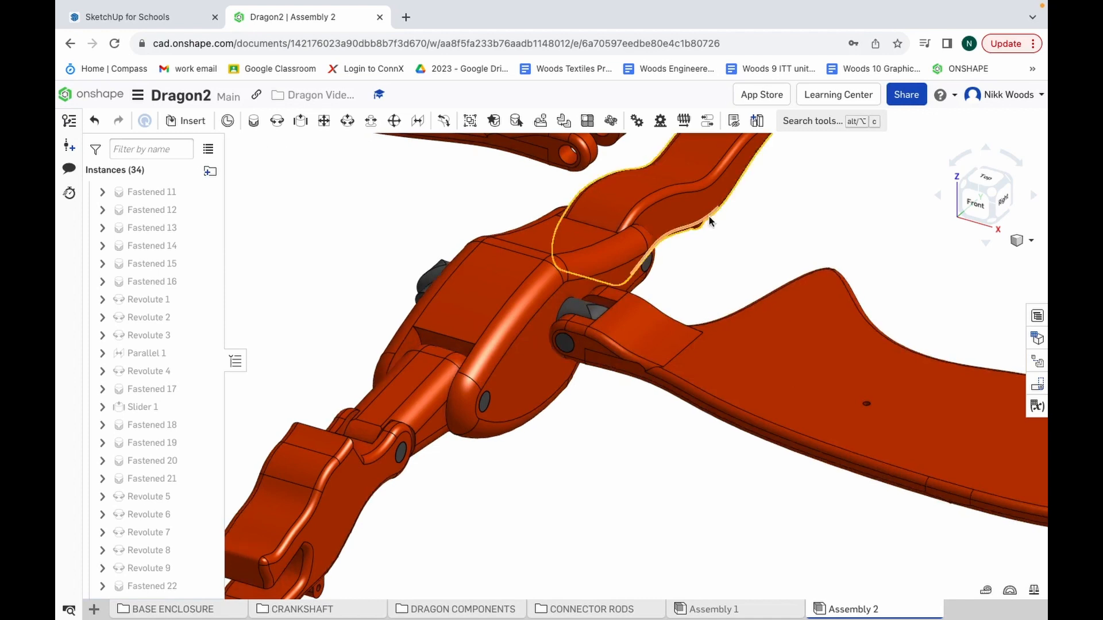
Step: Add a fastened mate joining the left wing's front hinge hole to the front end of the connector axle on the opposite side
click(1036, 198)
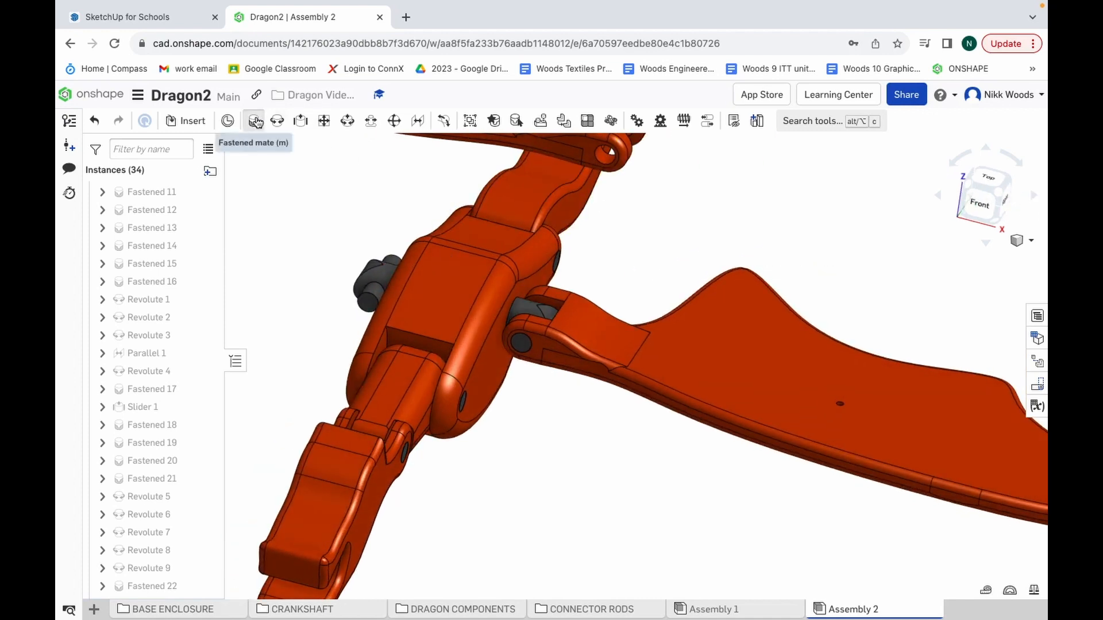
click(604, 155)
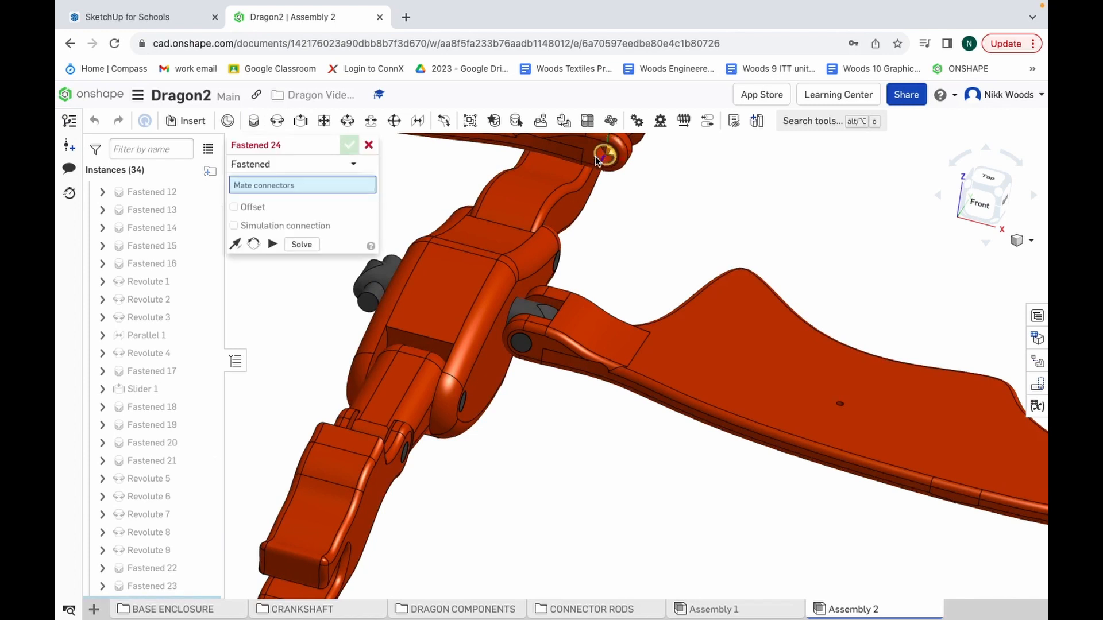
click(368, 300)
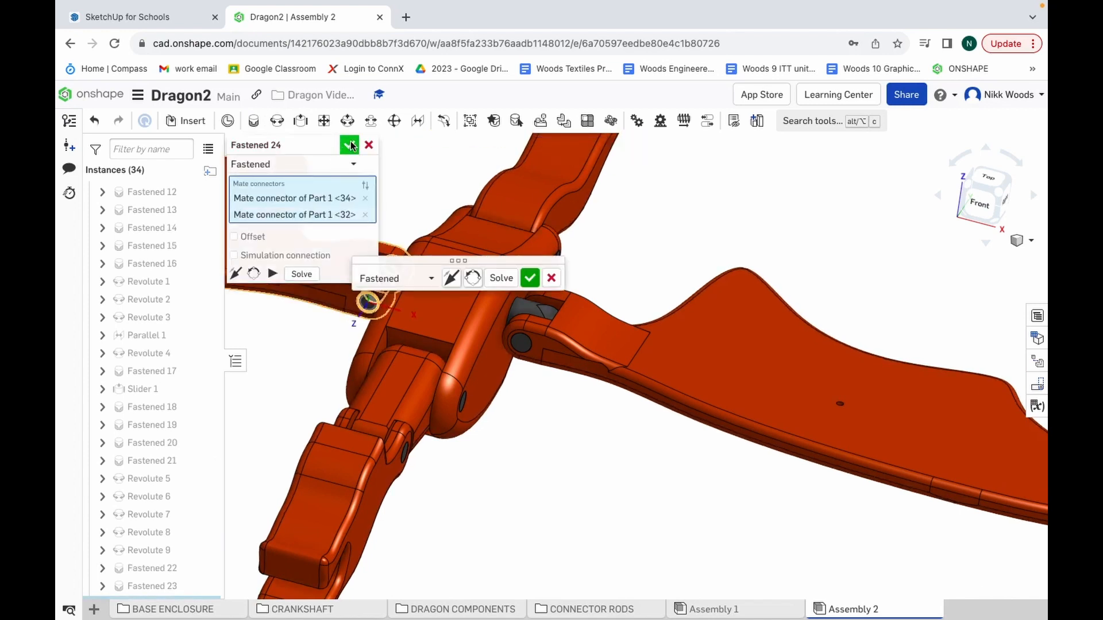
click(350, 145)
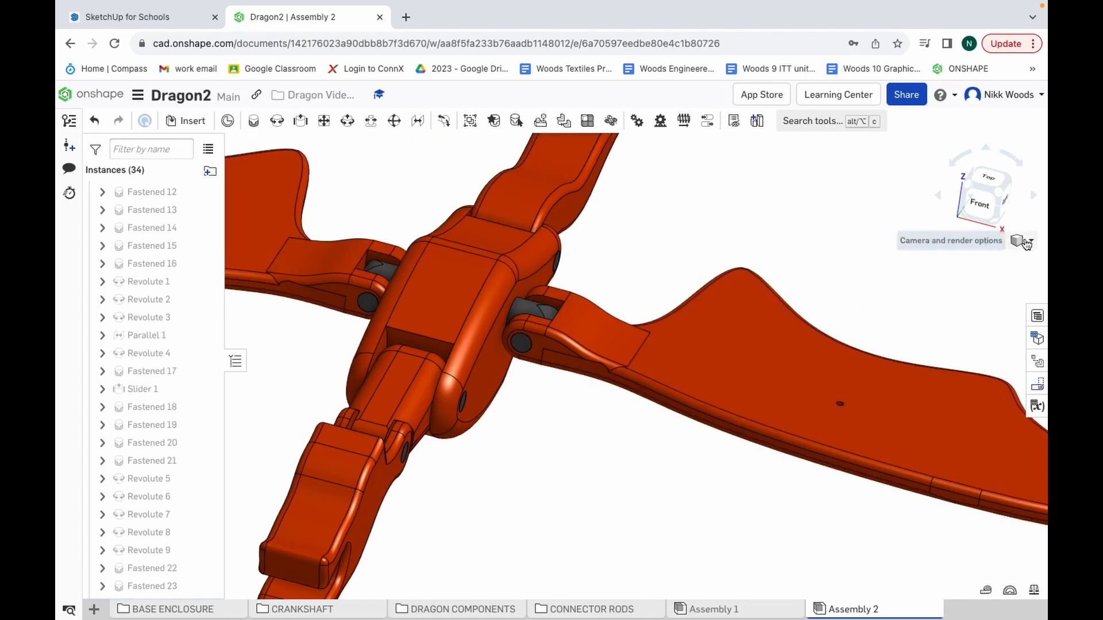
click(1027, 241)
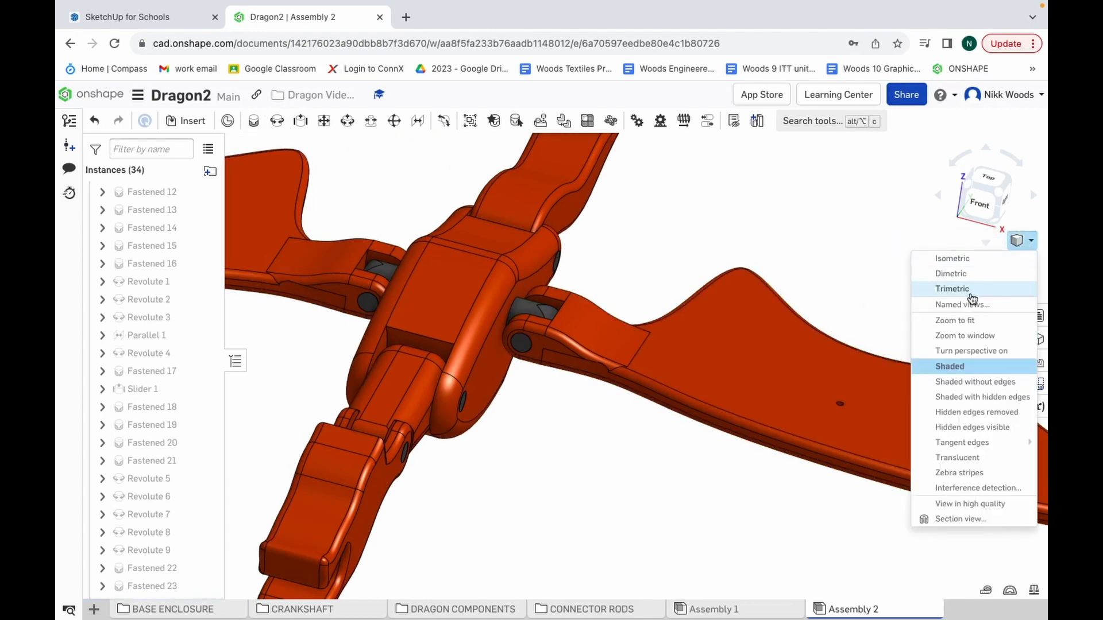
click(971, 293)
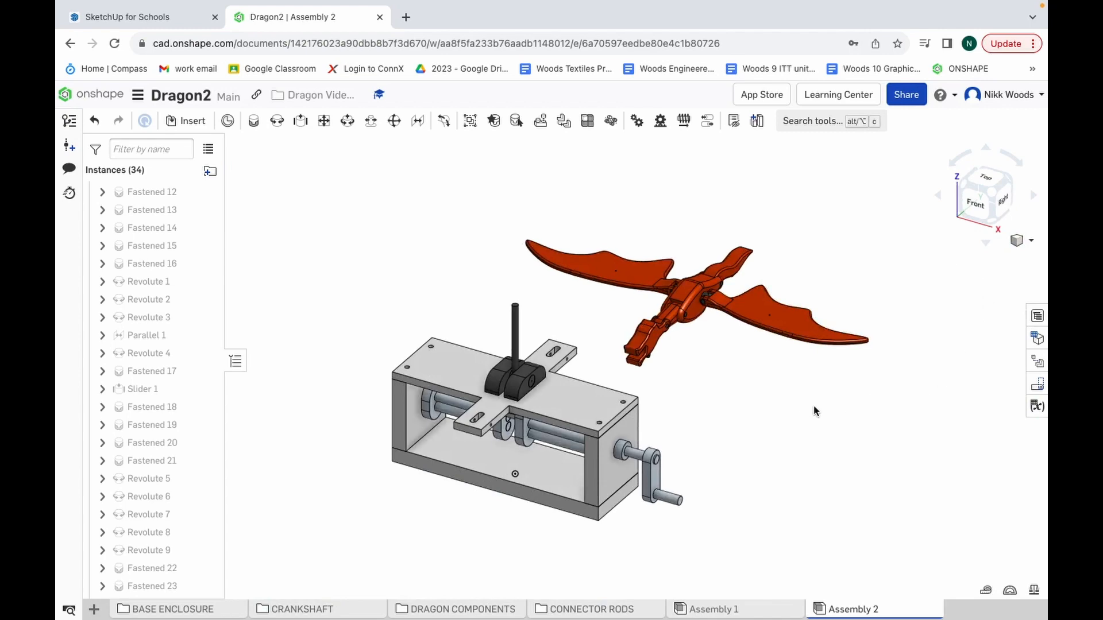
scroll(803, 406, up, 3)
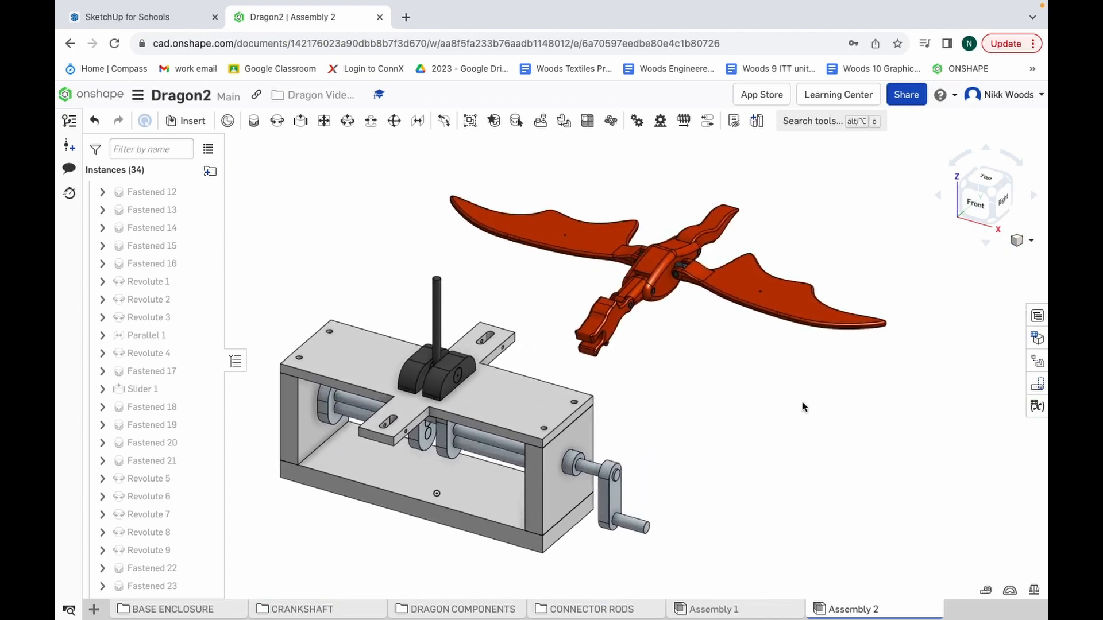
Step: Read the Word guide's instructions for mounting the dragon on the body control rod, and return to Assembly 2 in Onshape
key(ctrl+Up)
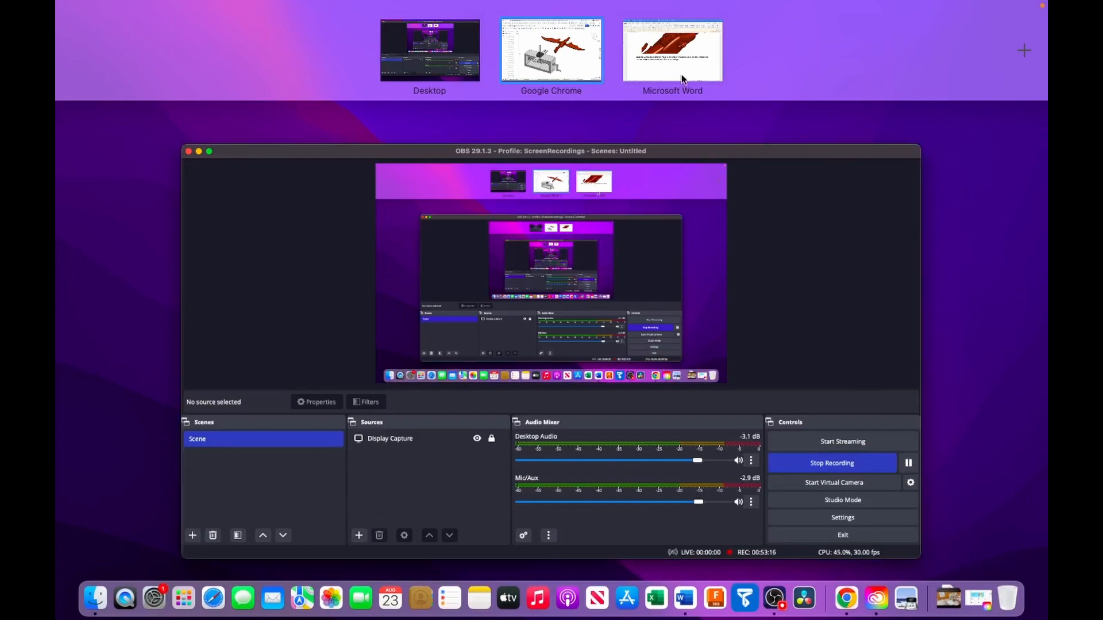
click(683, 78)
scroll(540, 405, down, 10)
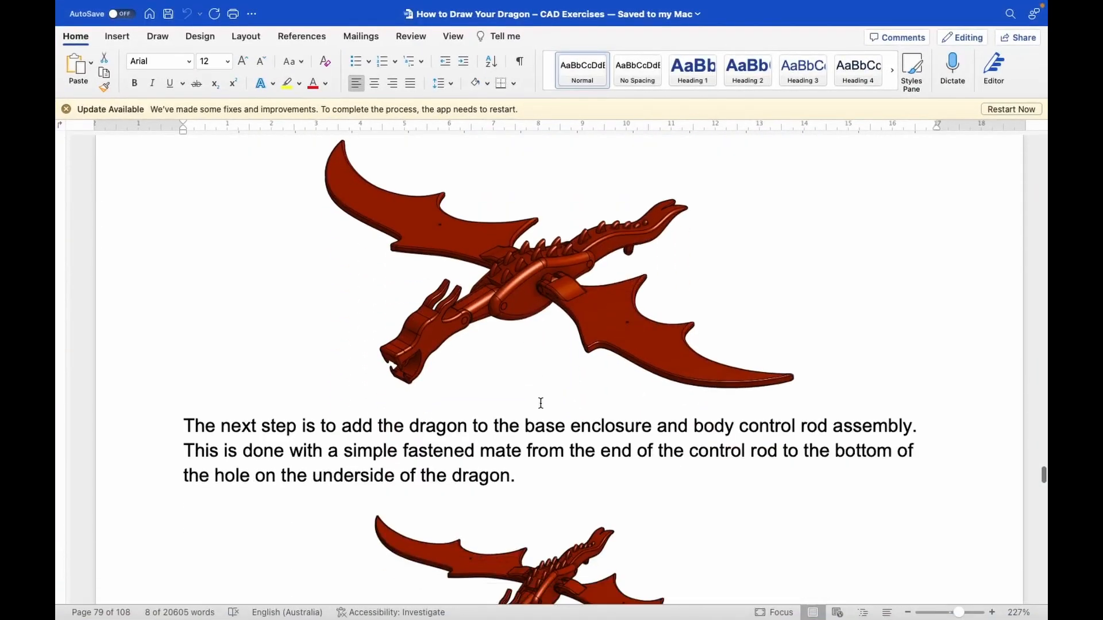
scroll(541, 403, down, 5)
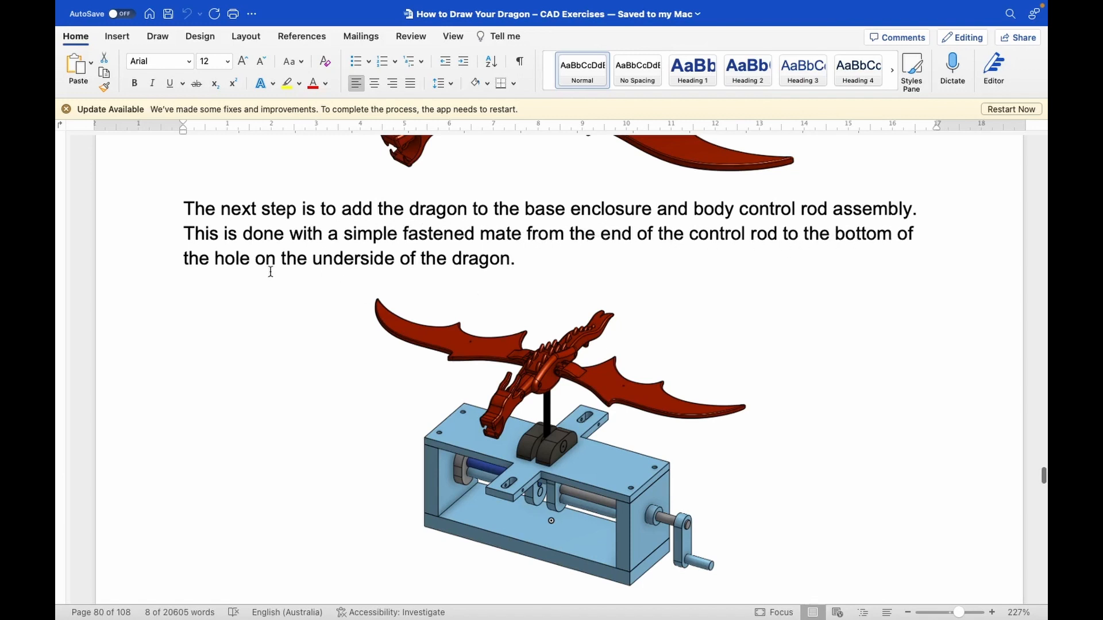
scroll(464, 266, down, 8)
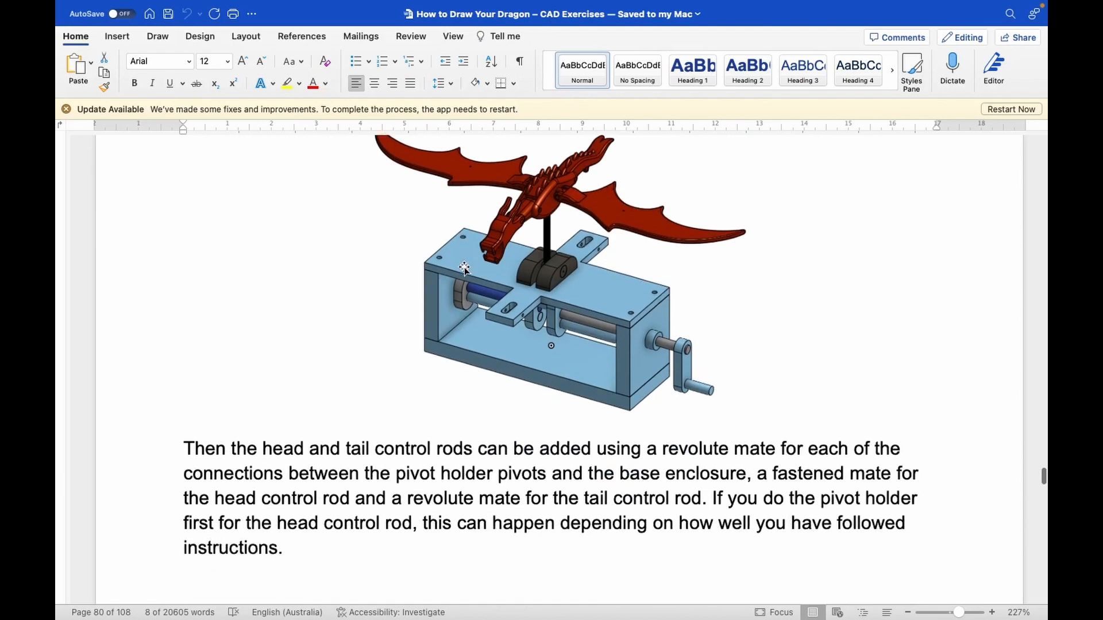
scroll(464, 268, up, 2)
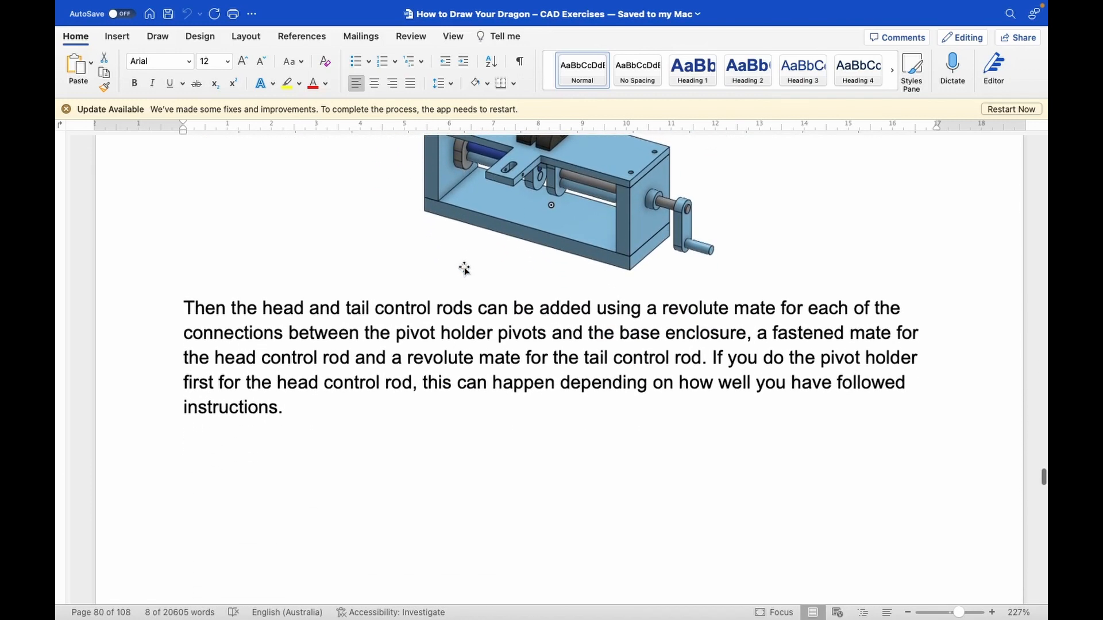
scroll(464, 268, up, 1)
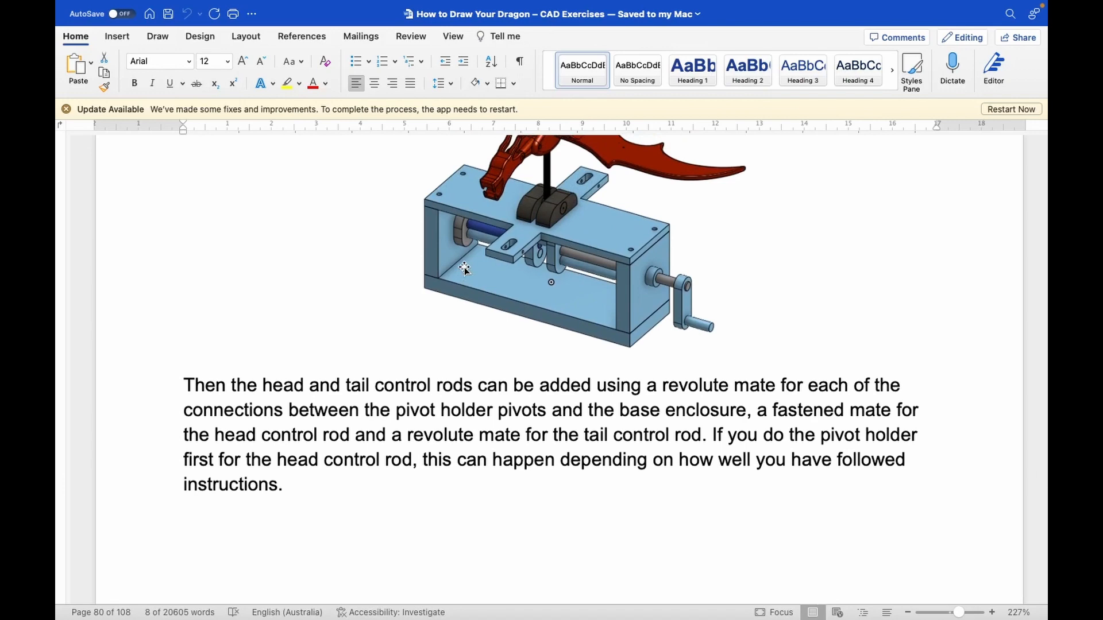
key(ctrl+Up)
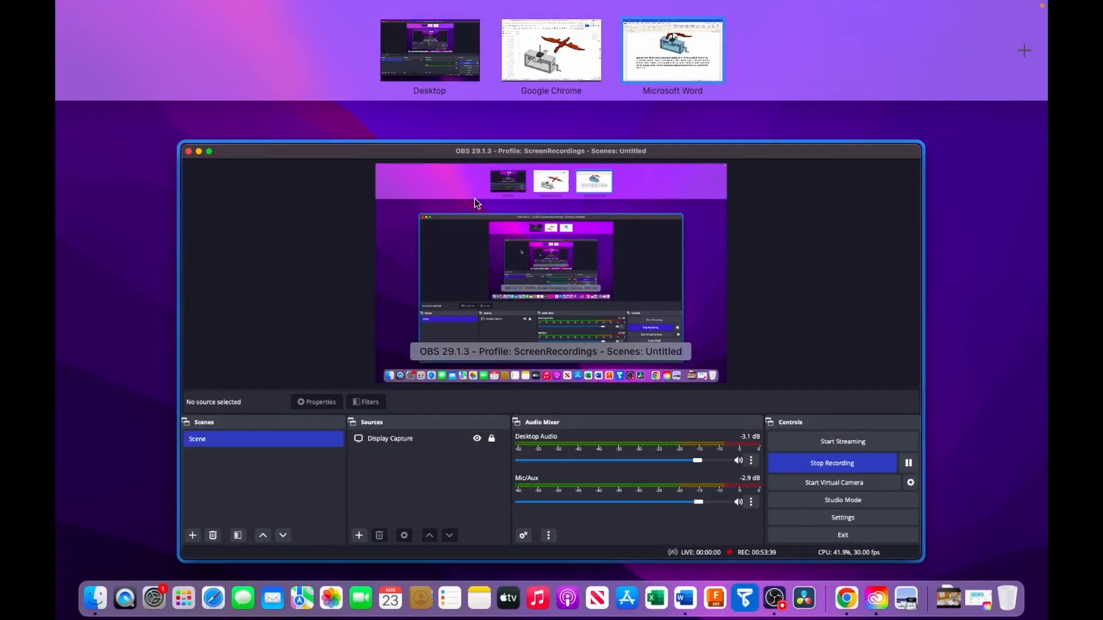
click(561, 49)
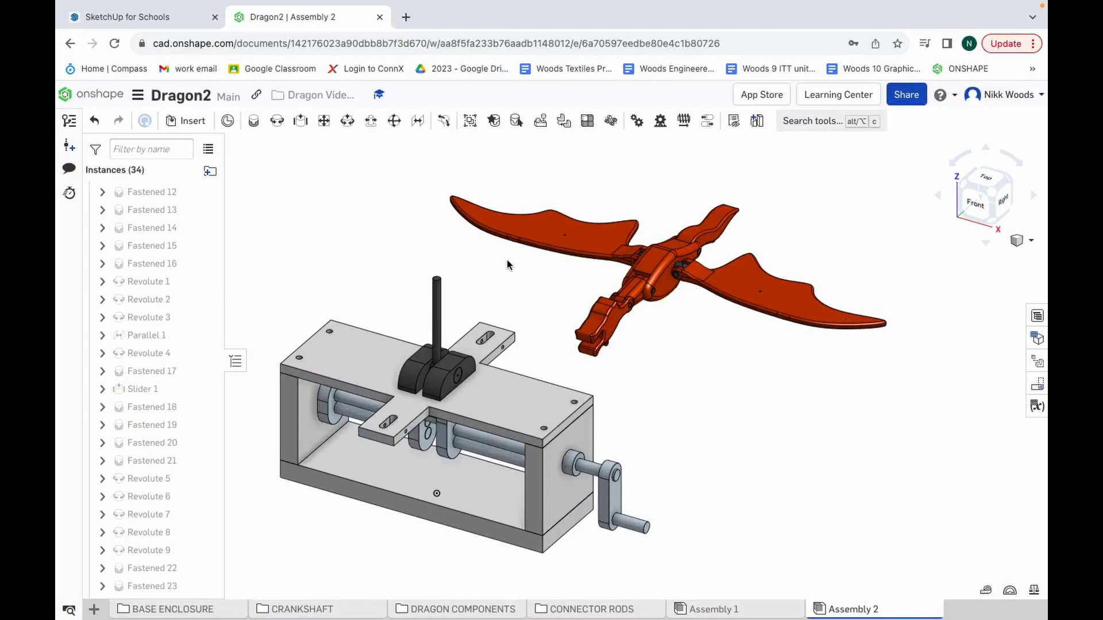
click(986, 150)
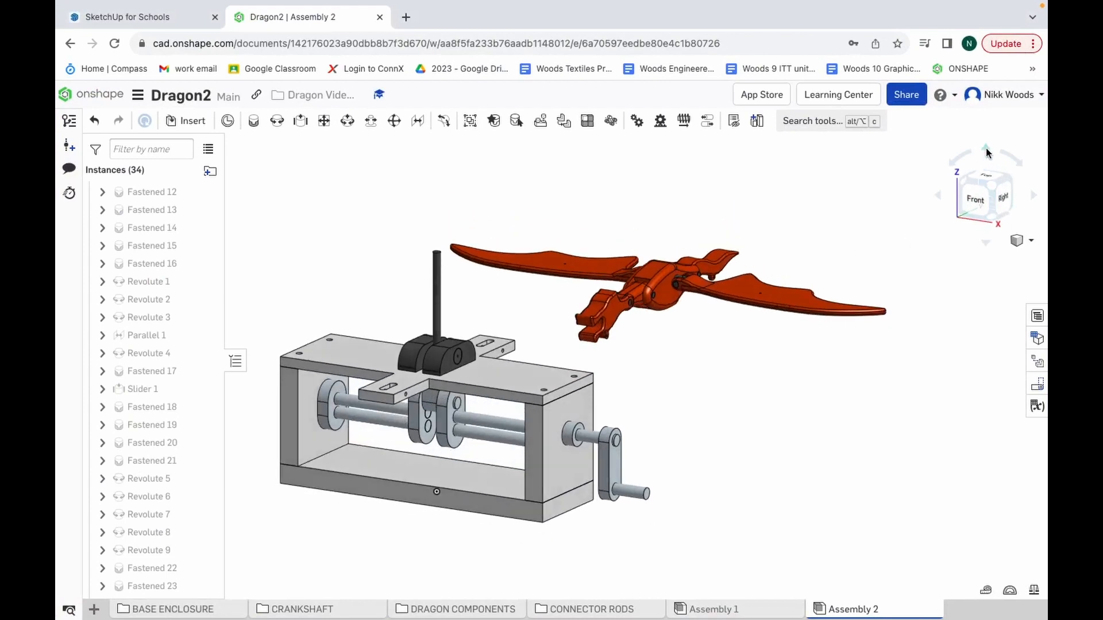
click(986, 149)
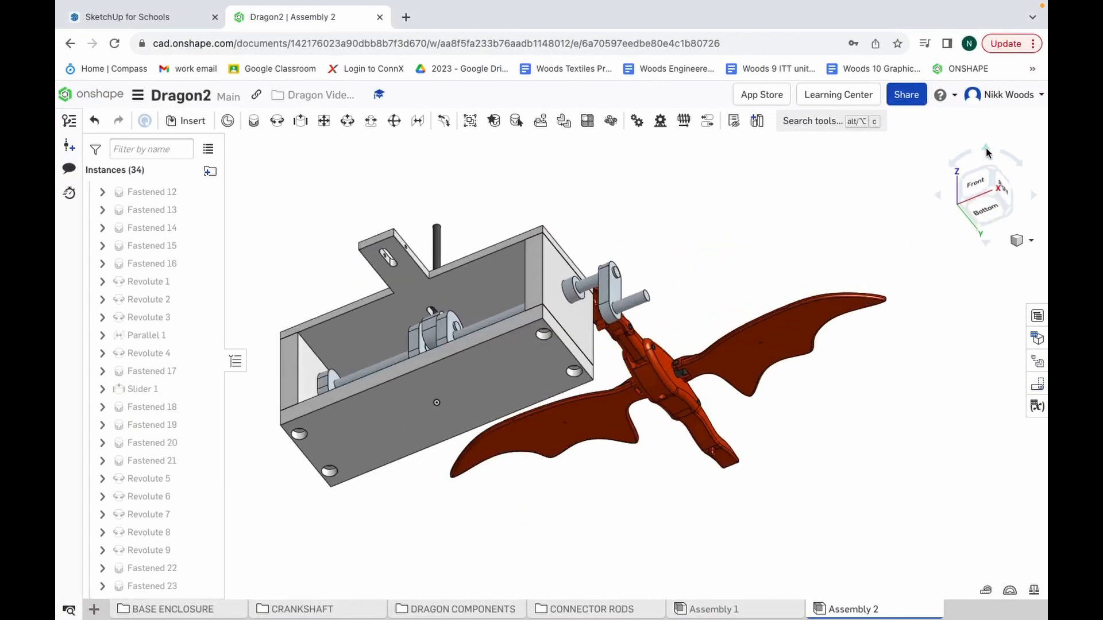
click(987, 149)
click(987, 150)
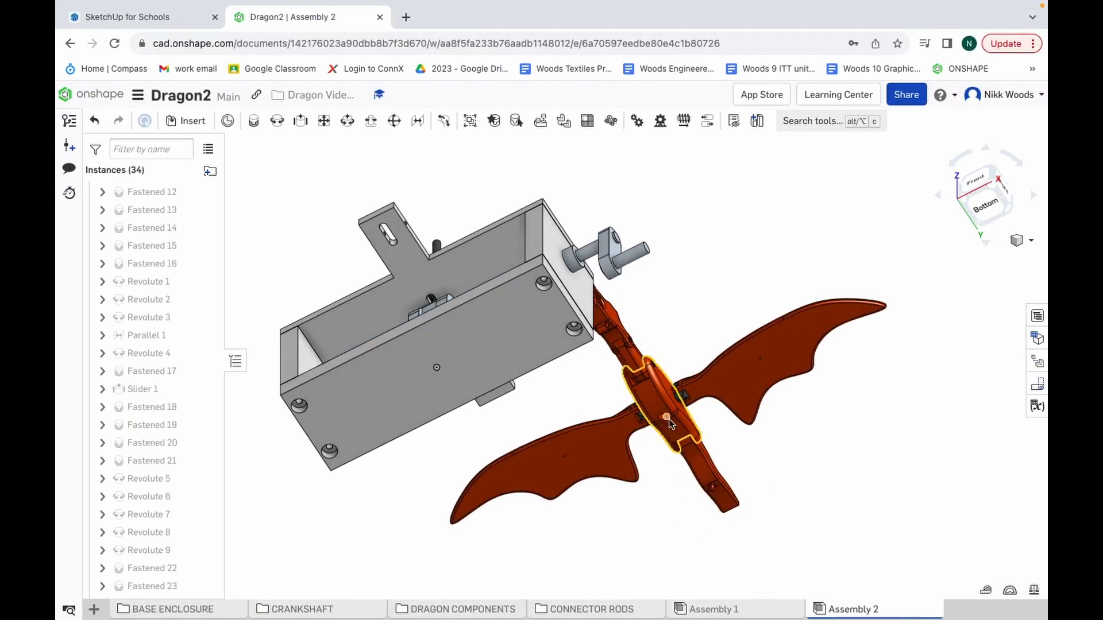
scroll(671, 475, up, 5)
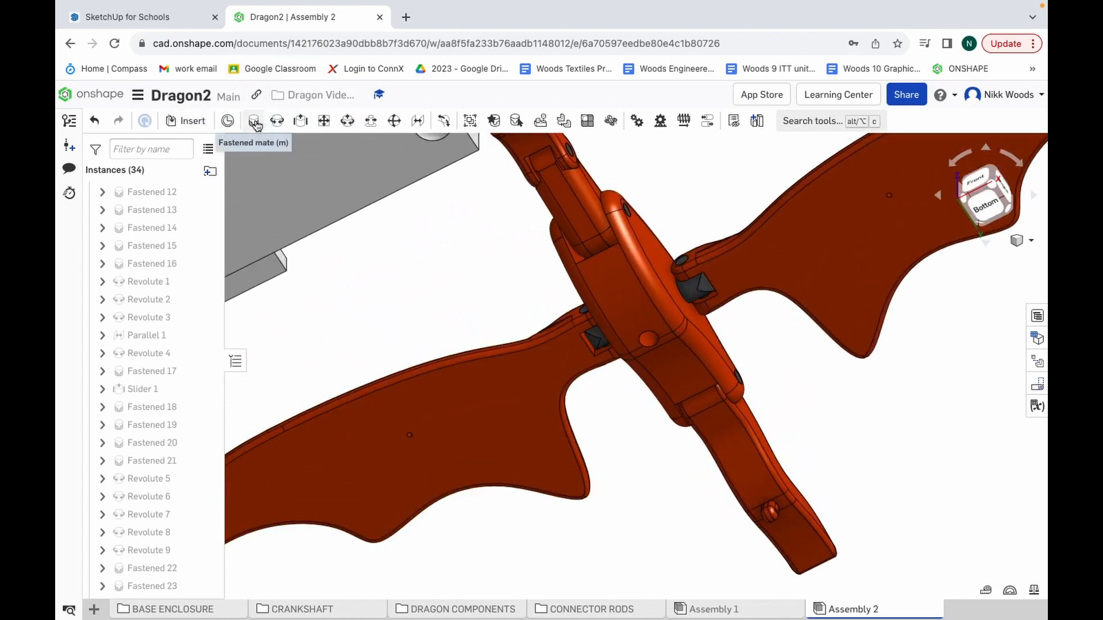
click(256, 124)
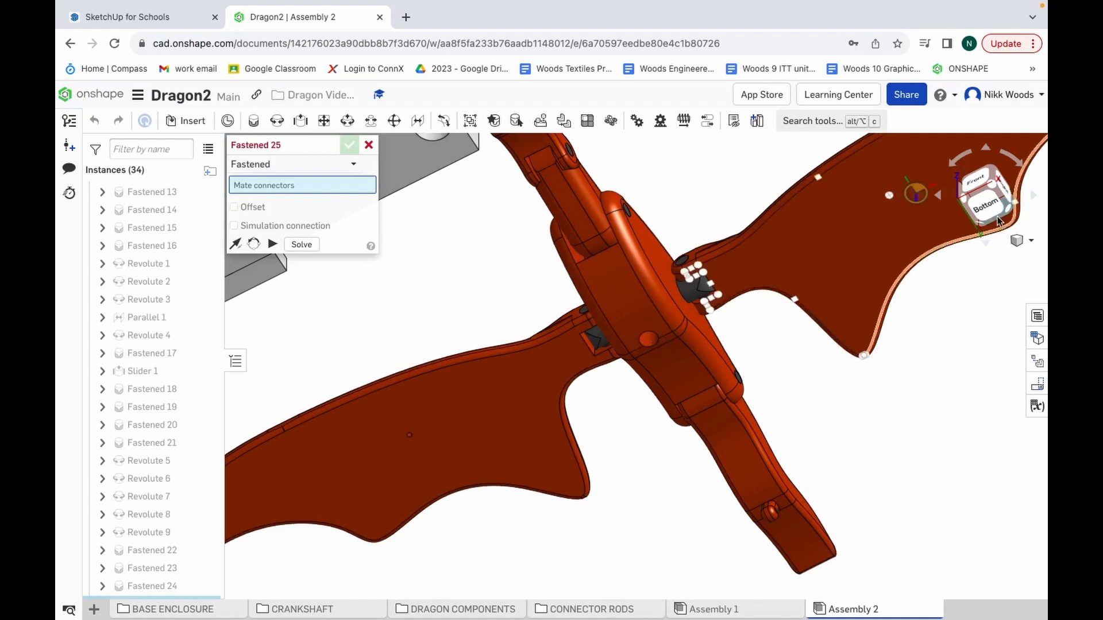
click(987, 150)
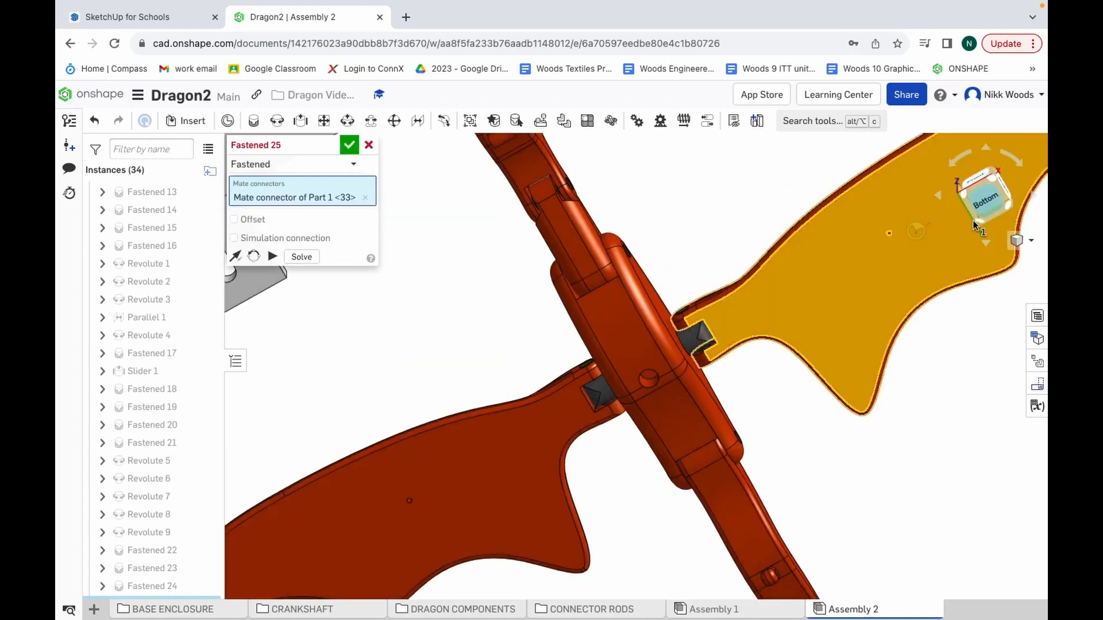
click(984, 247)
click(985, 247)
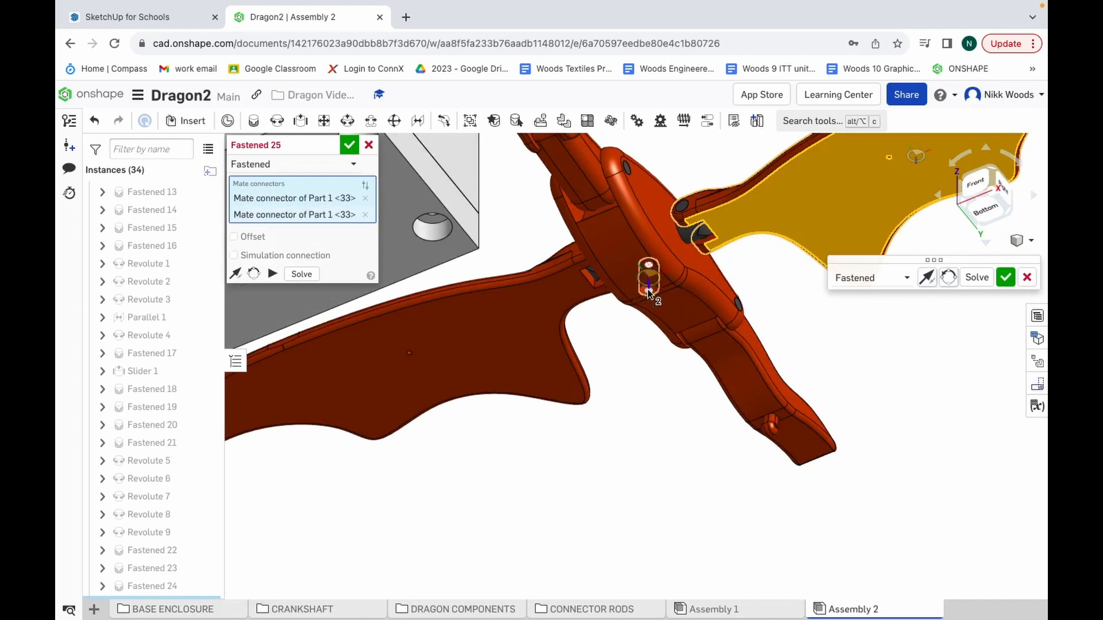
click(648, 291)
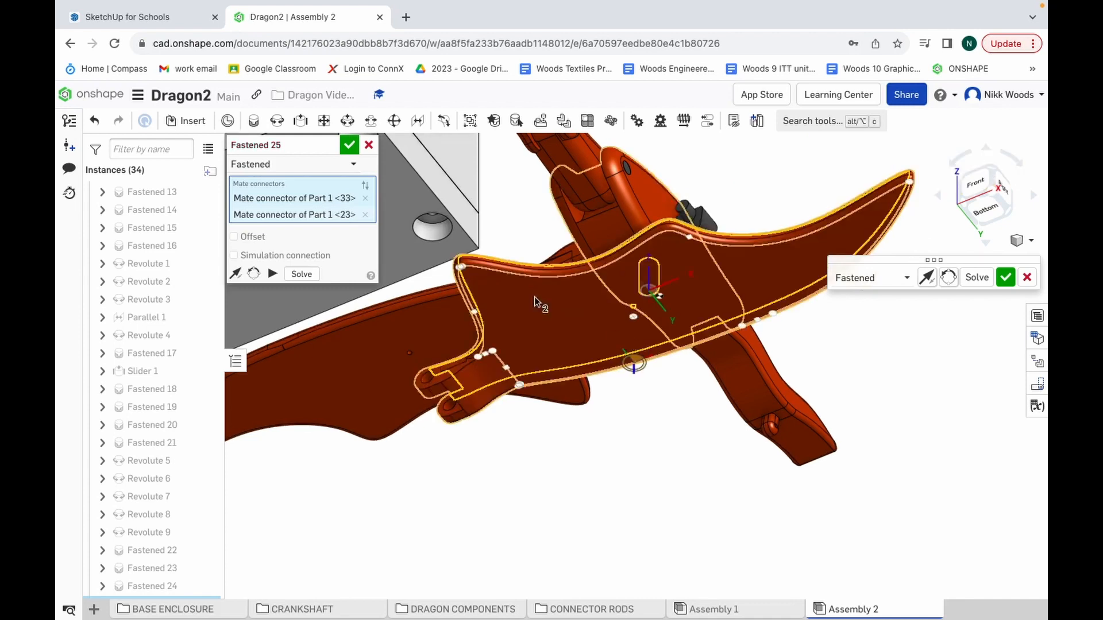
click(366, 214)
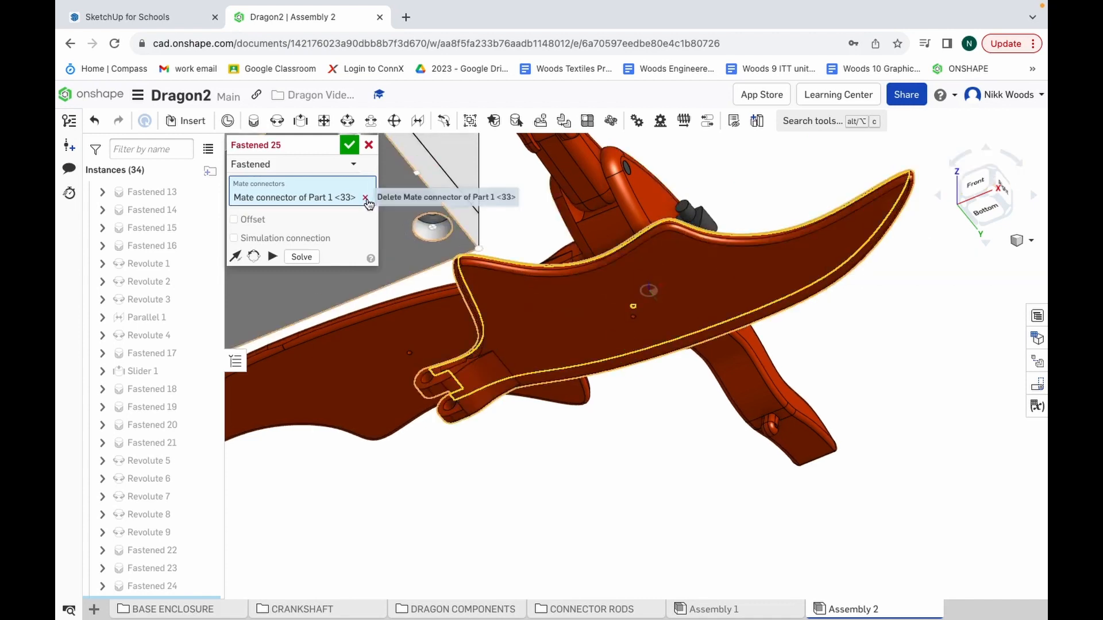
click(365, 198)
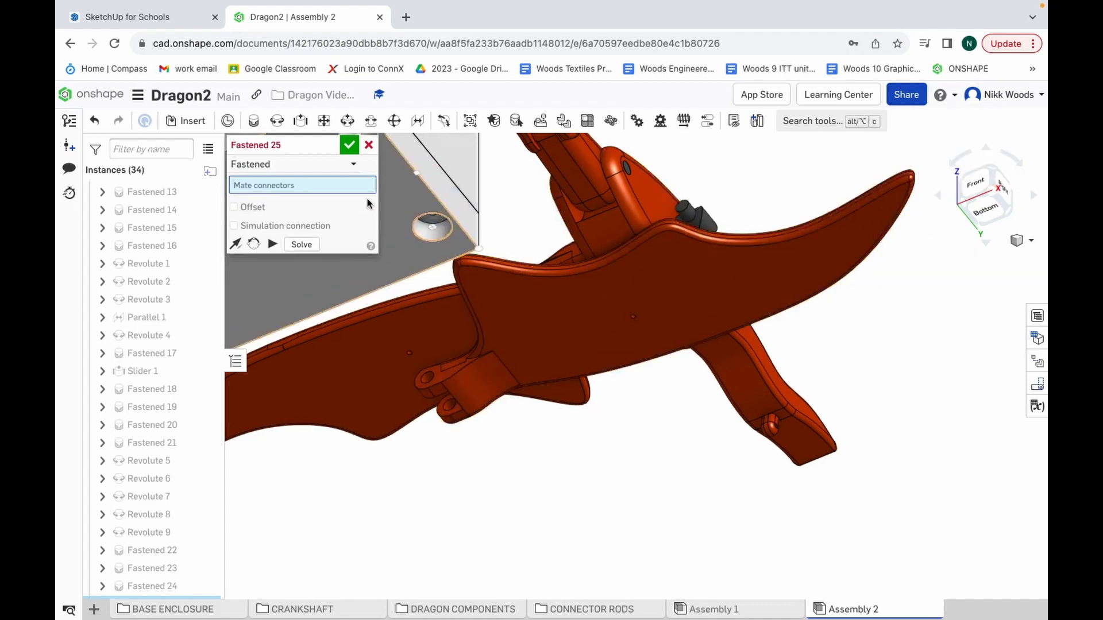
click(369, 146)
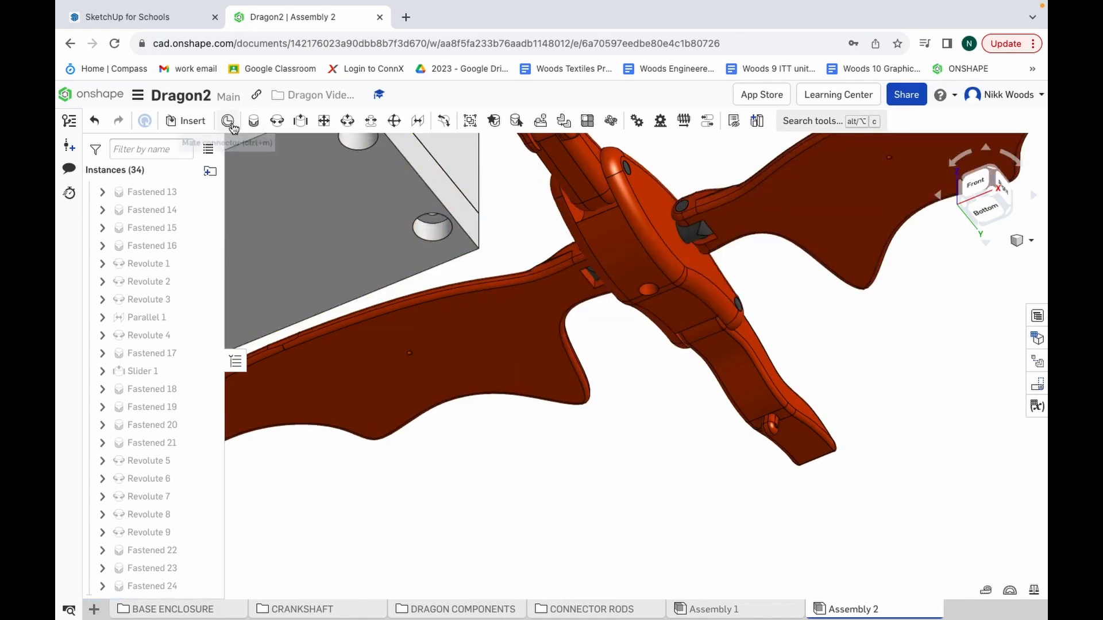
Step: Add a fastened mate joining the opening of the hole under the dragon's body to the upper end of the vertical control rod
click(253, 121)
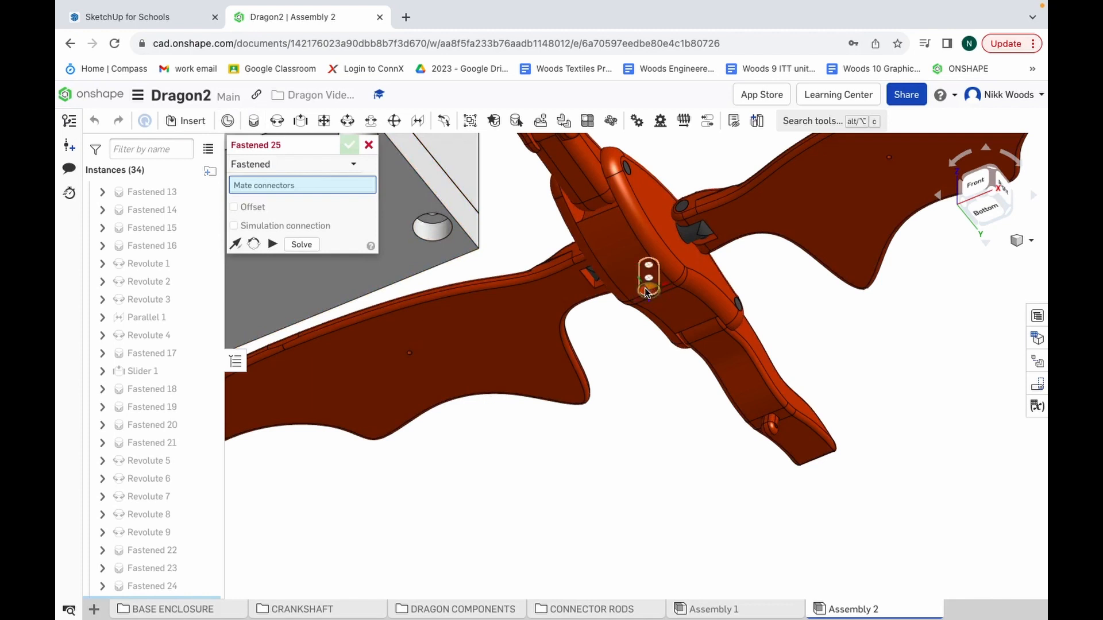
click(646, 293)
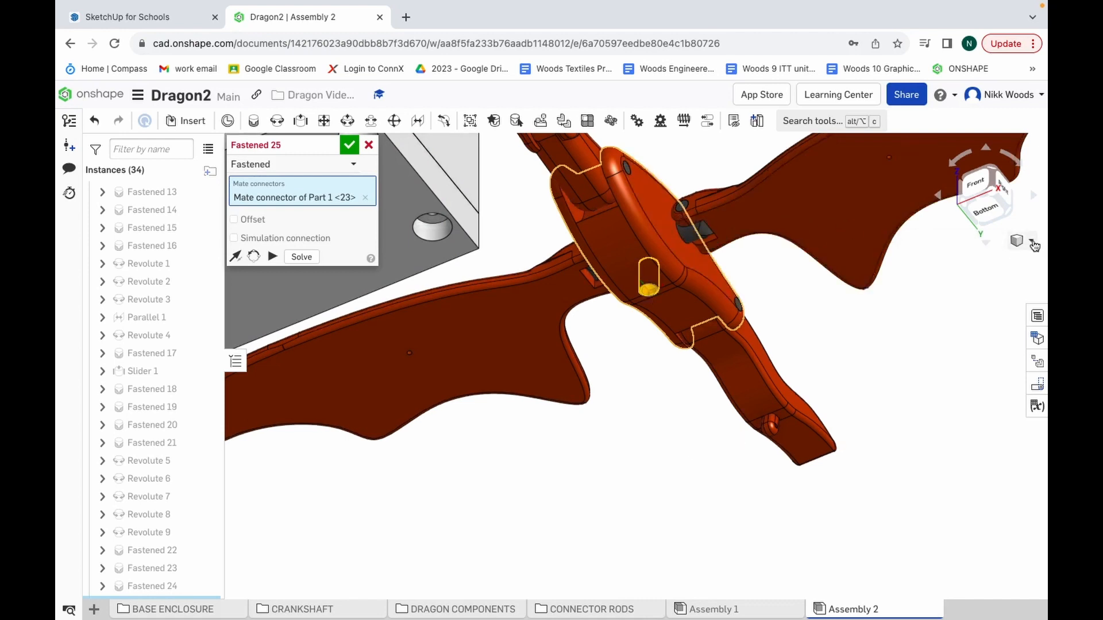
click(1032, 242)
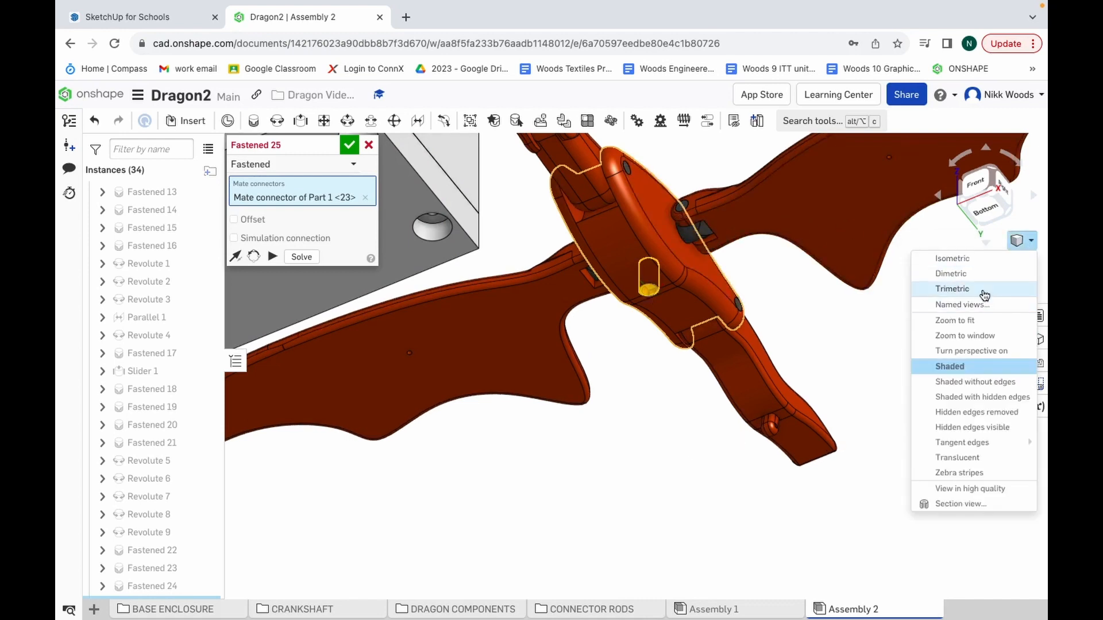
click(984, 290)
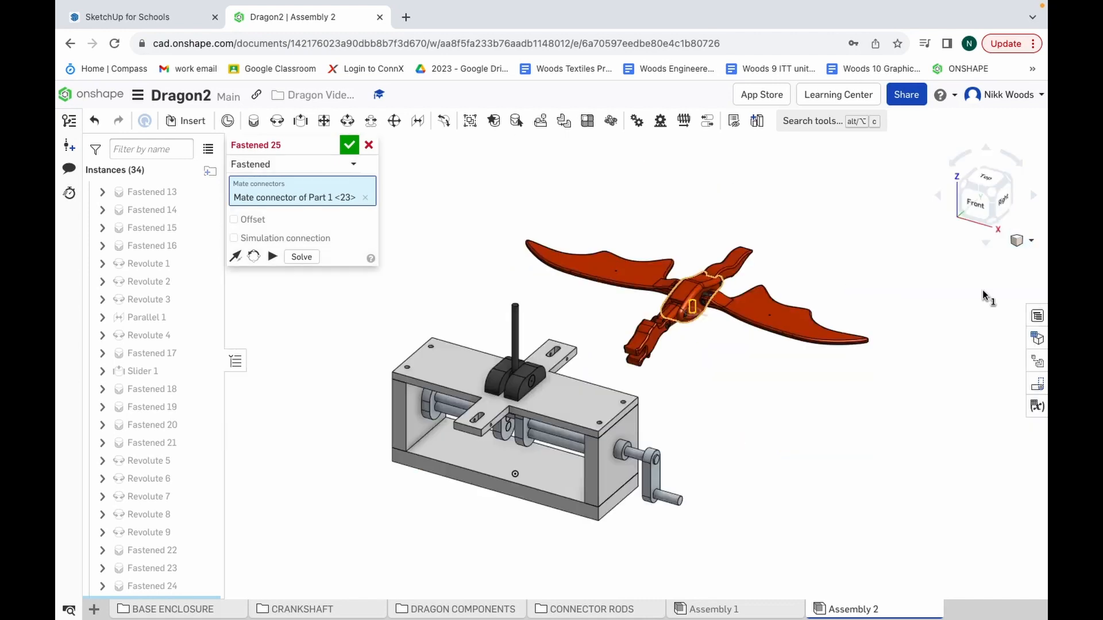
click(515, 310)
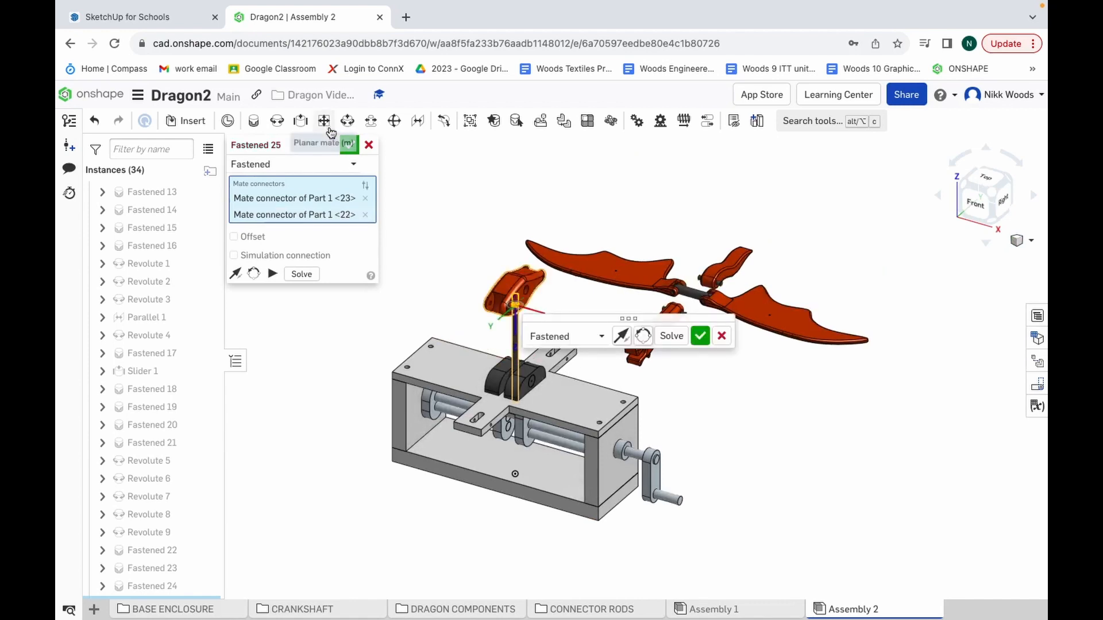
click(347, 147)
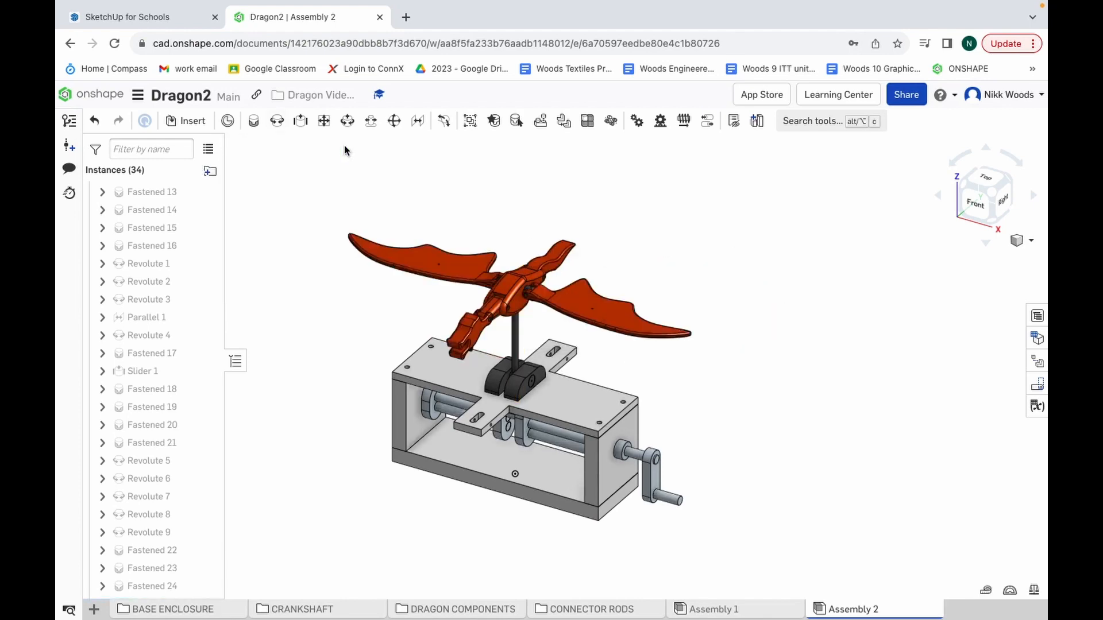
Step: Switch to the Word guide and read the instructions and mating order for adding the head and tail control rods
key(ctrl+Up)
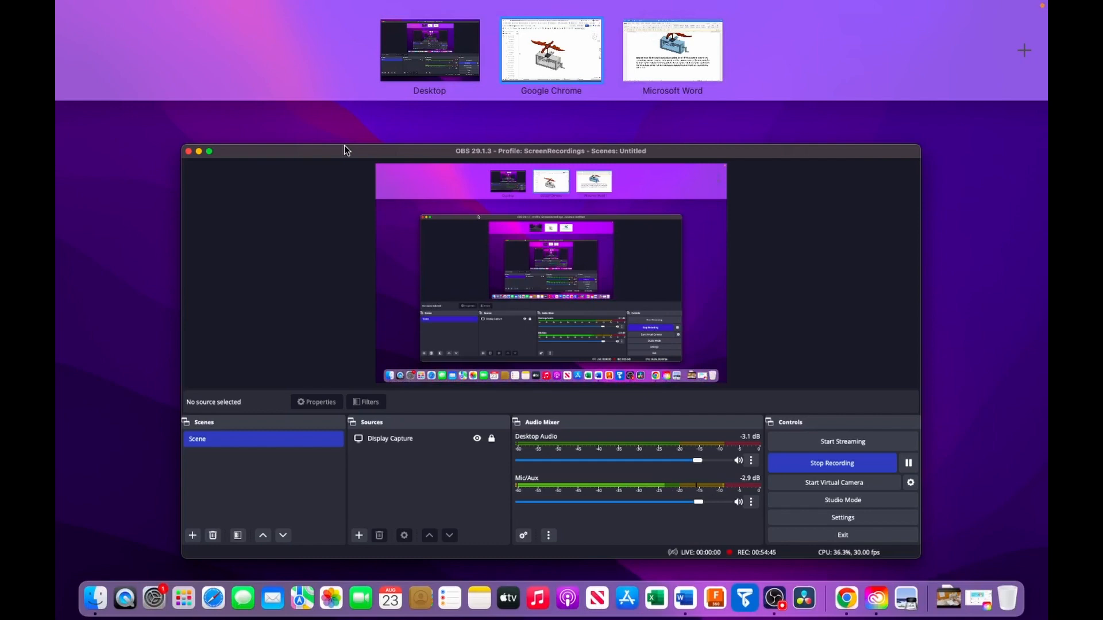
click(695, 67)
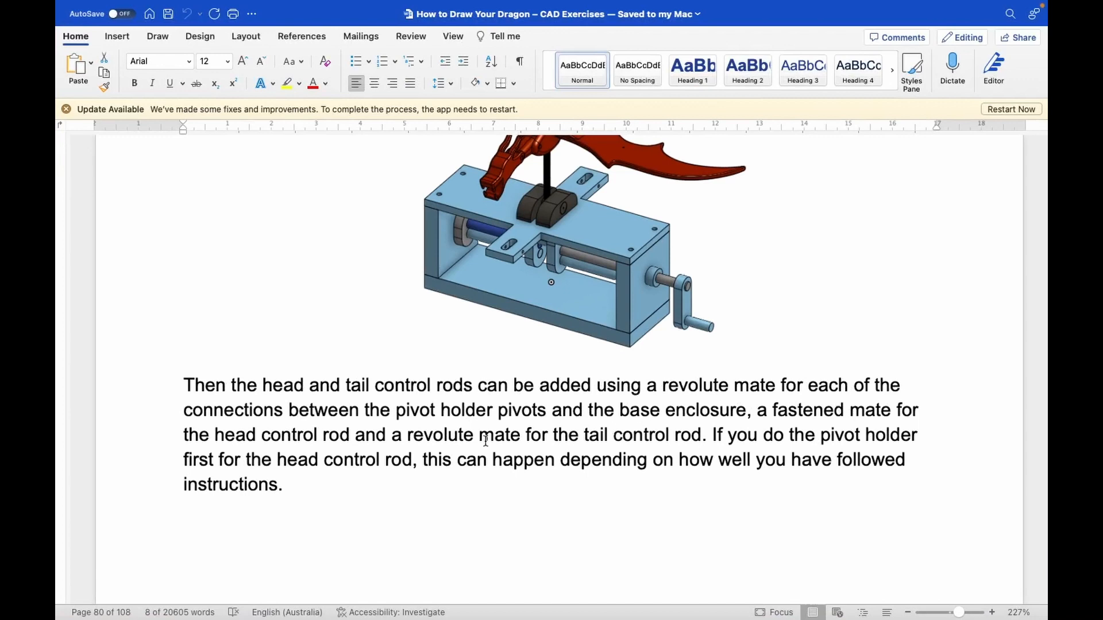
scroll(443, 436, down, 3)
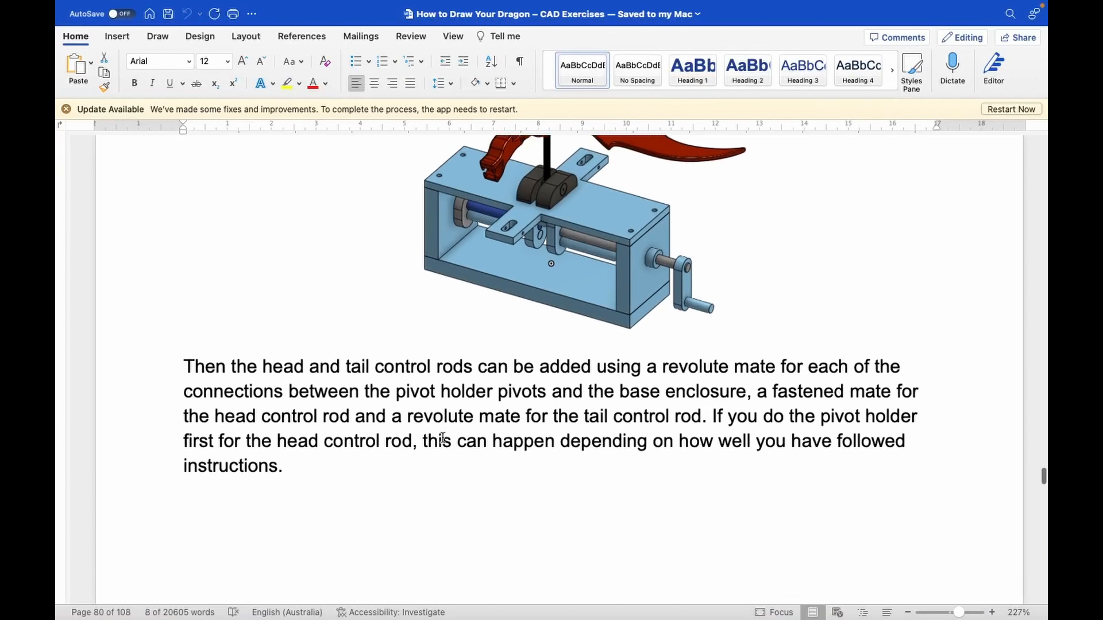
scroll(443, 438, down, 2)
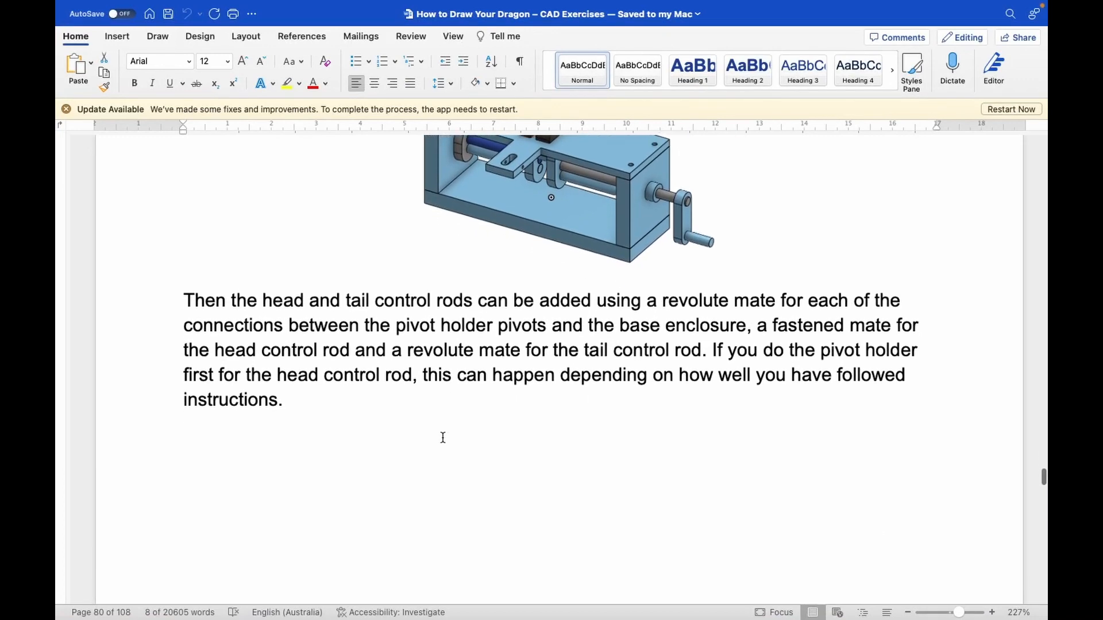
scroll(443, 438, down, 2)
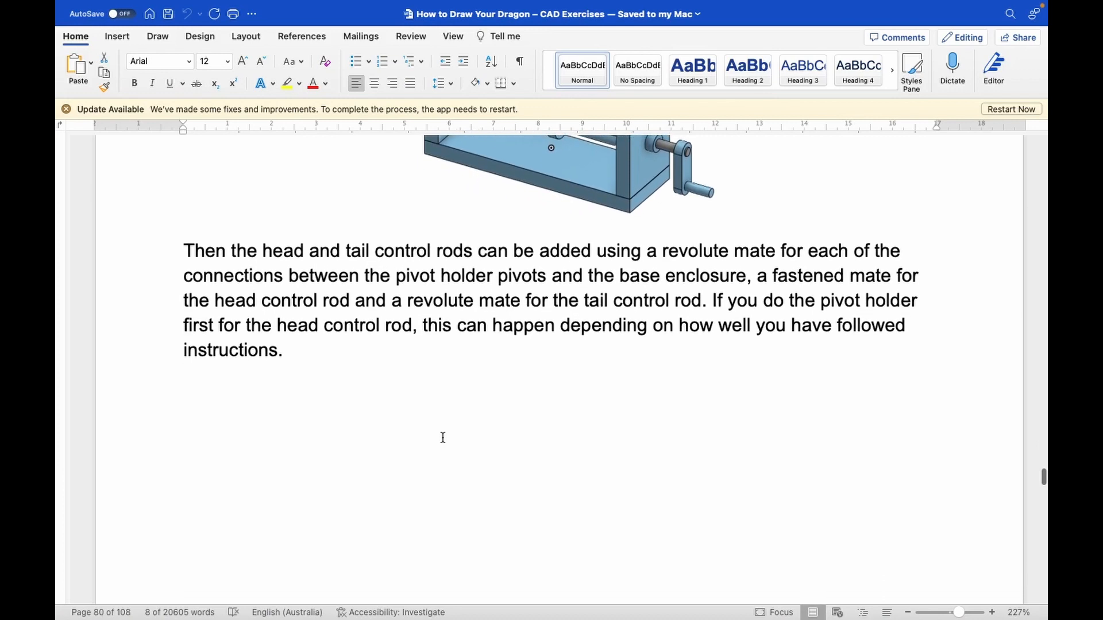
scroll(443, 438, down, 3)
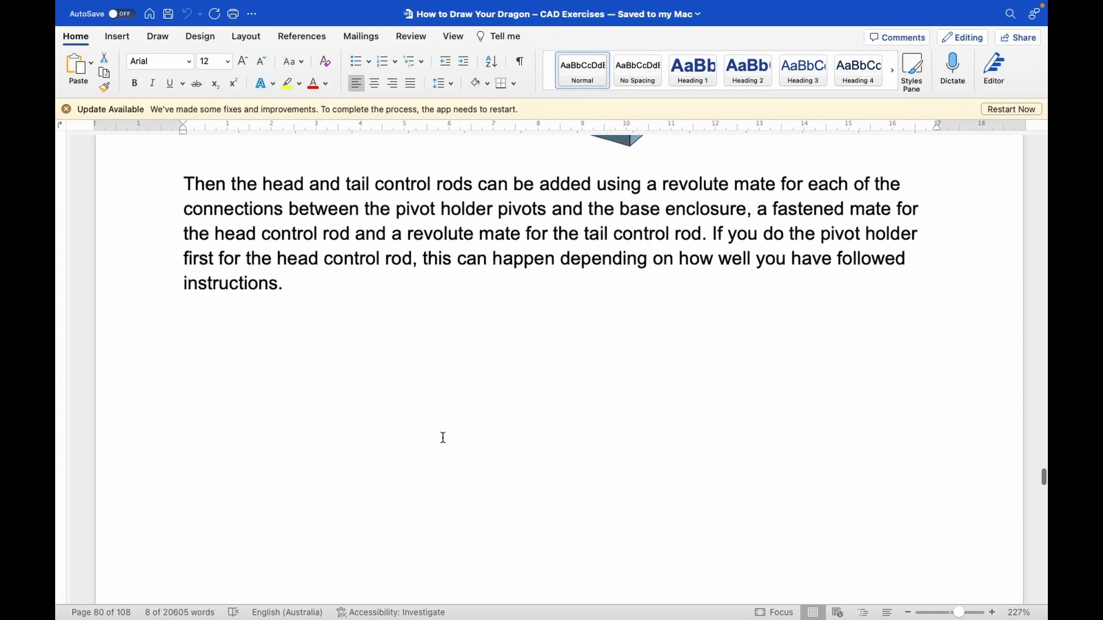
scroll(443, 437, down, 15)
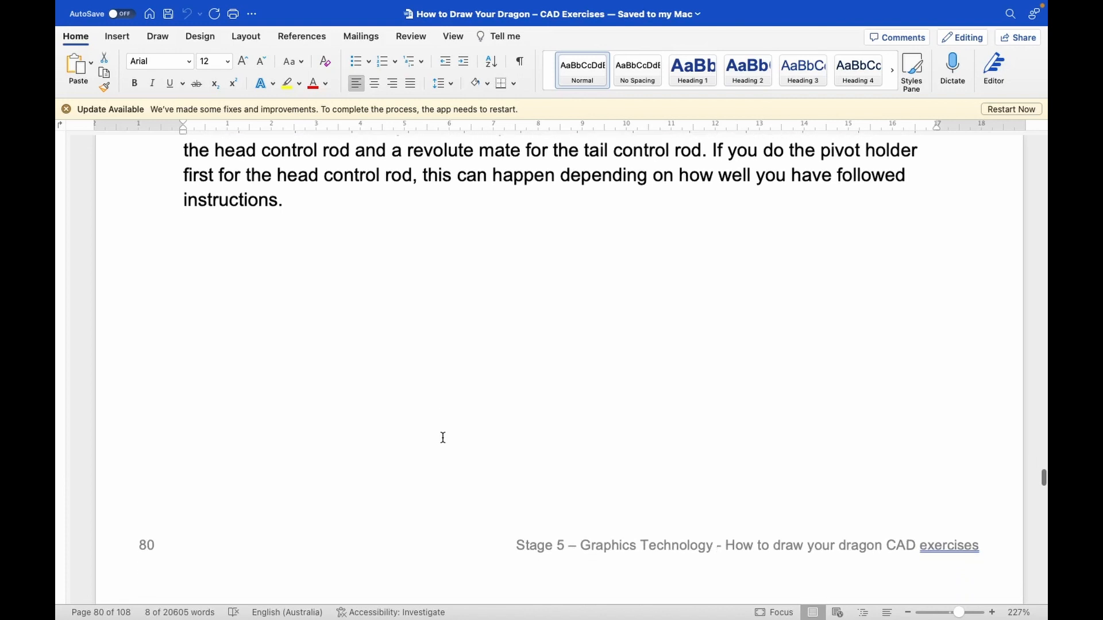
scroll(443, 439, up, 2)
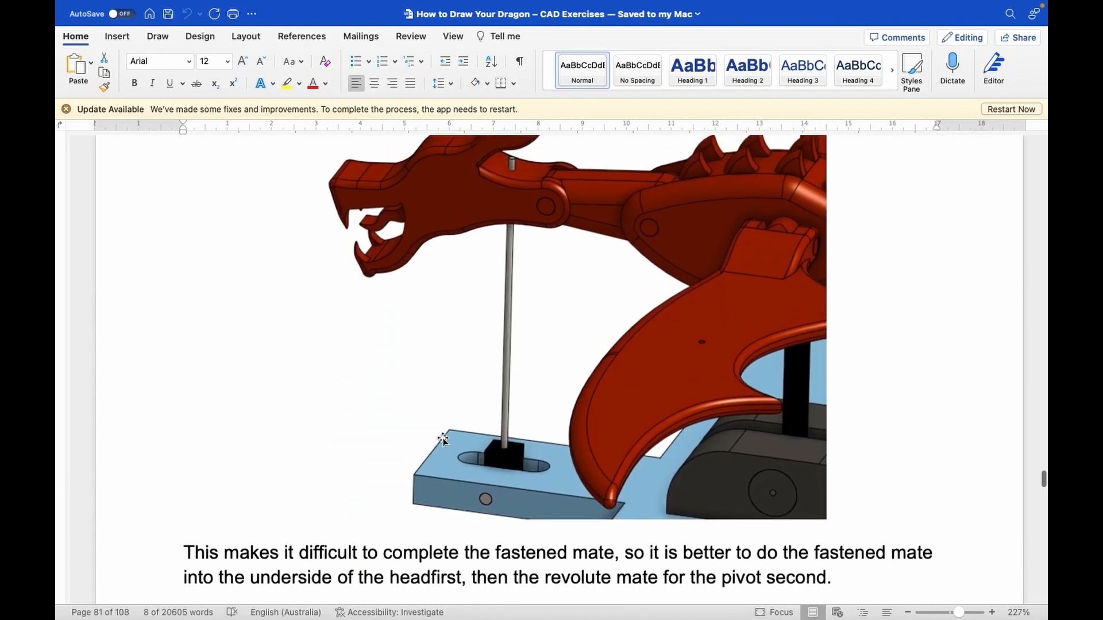
scroll(443, 439, up, 1)
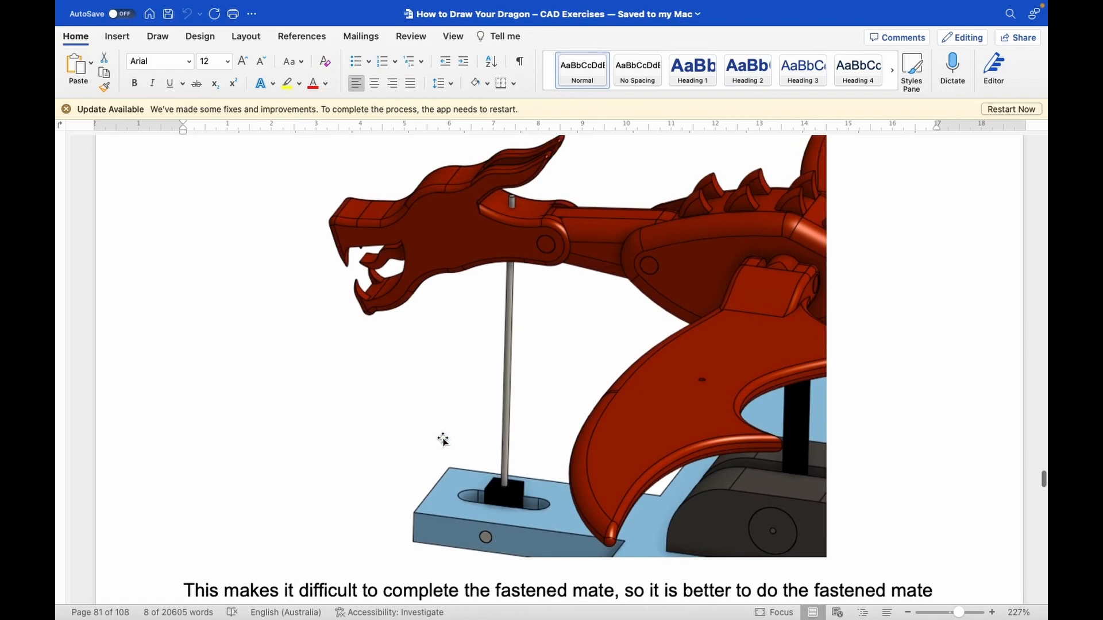
scroll(443, 439, down, 3)
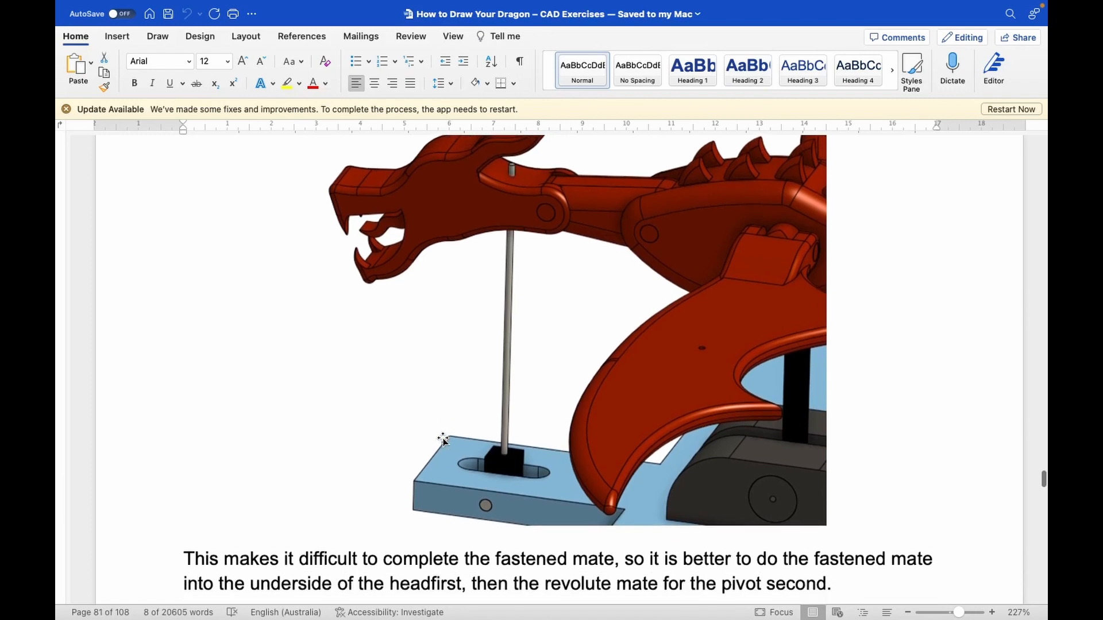
Step: Reread the guide's instructions on which mates to use for the head and tail control rods and in what order
scroll(443, 439, down, 2)
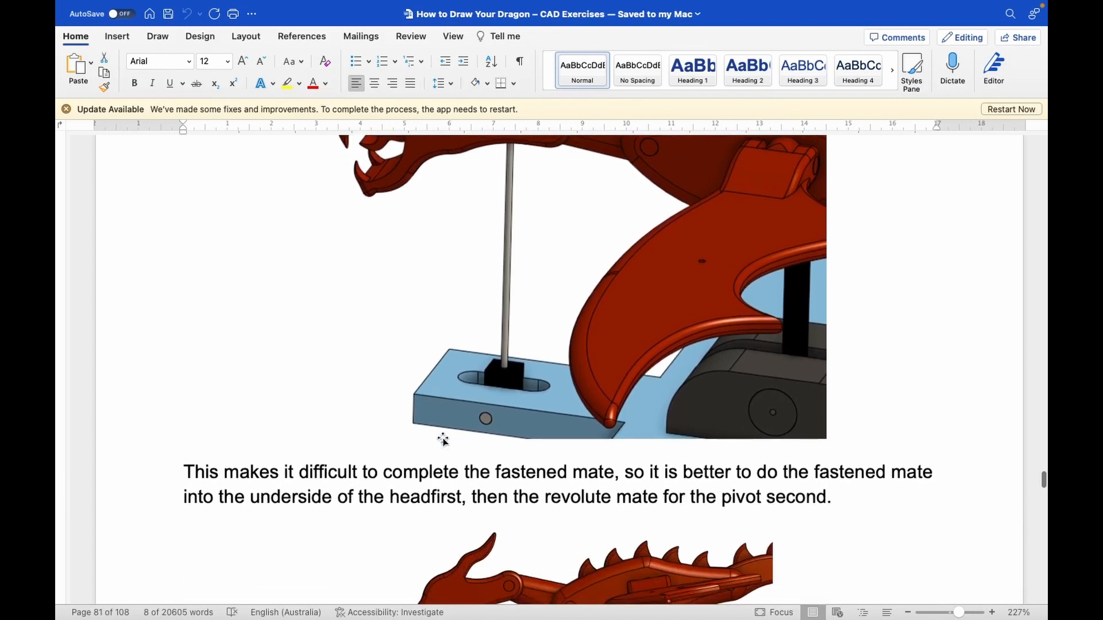
scroll(443, 439, up, 1)
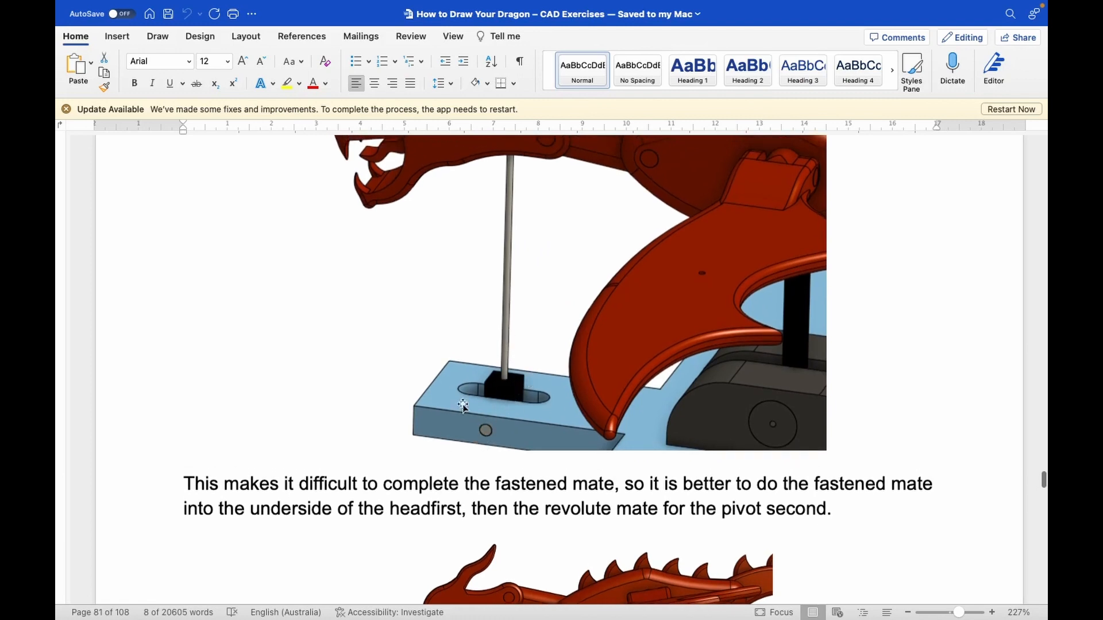
scroll(438, 402, up, 15)
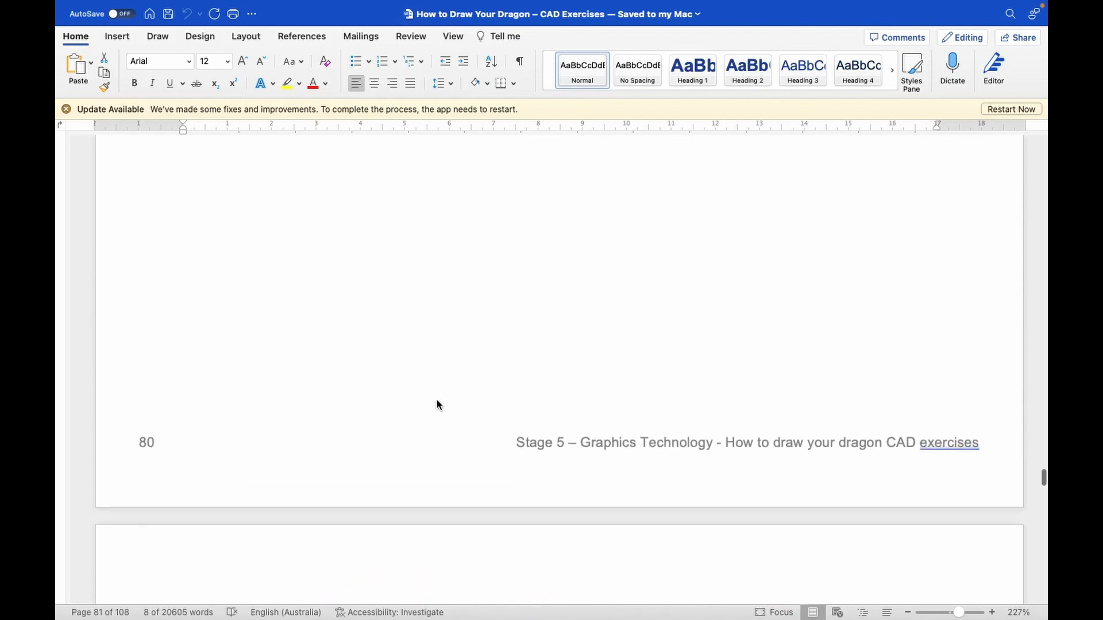
scroll(437, 401, up, 10)
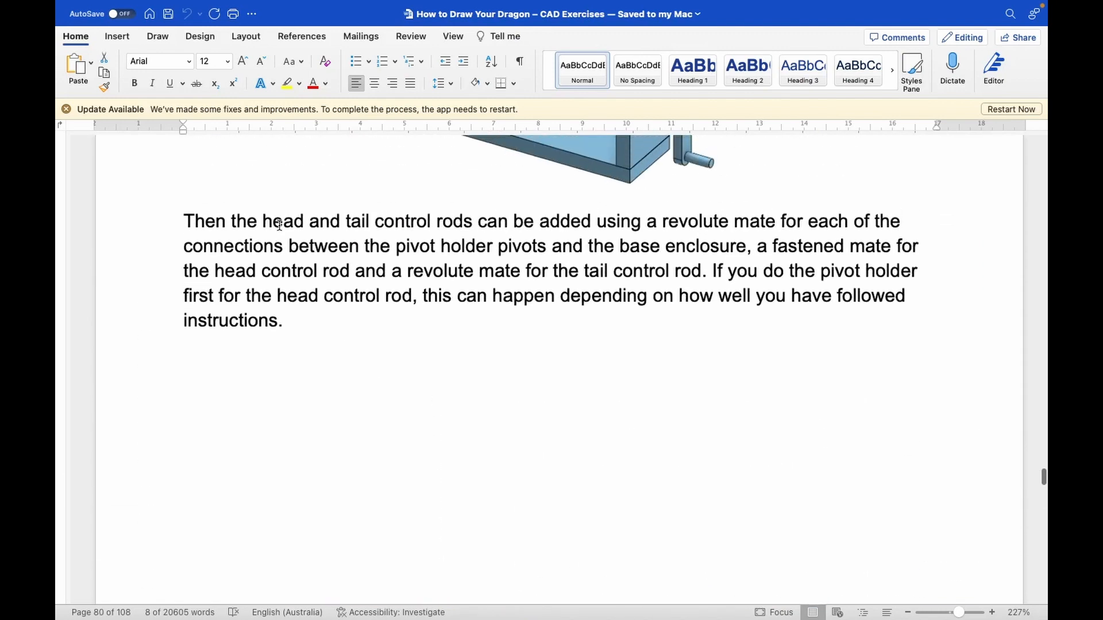
drag(271, 223, 465, 230)
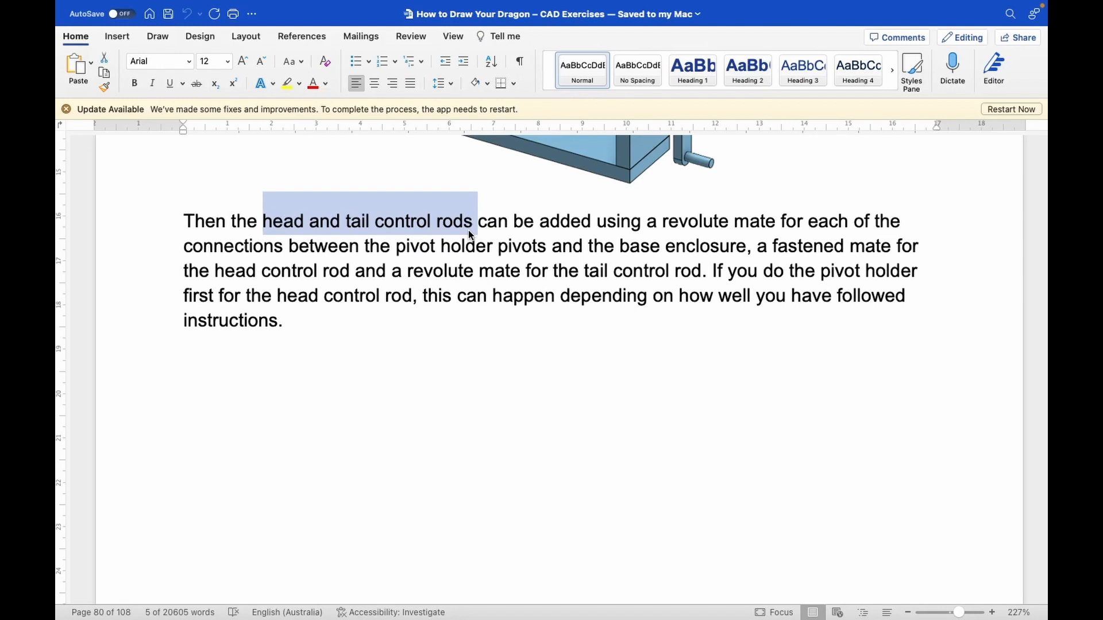
scroll(469, 232, down, 2)
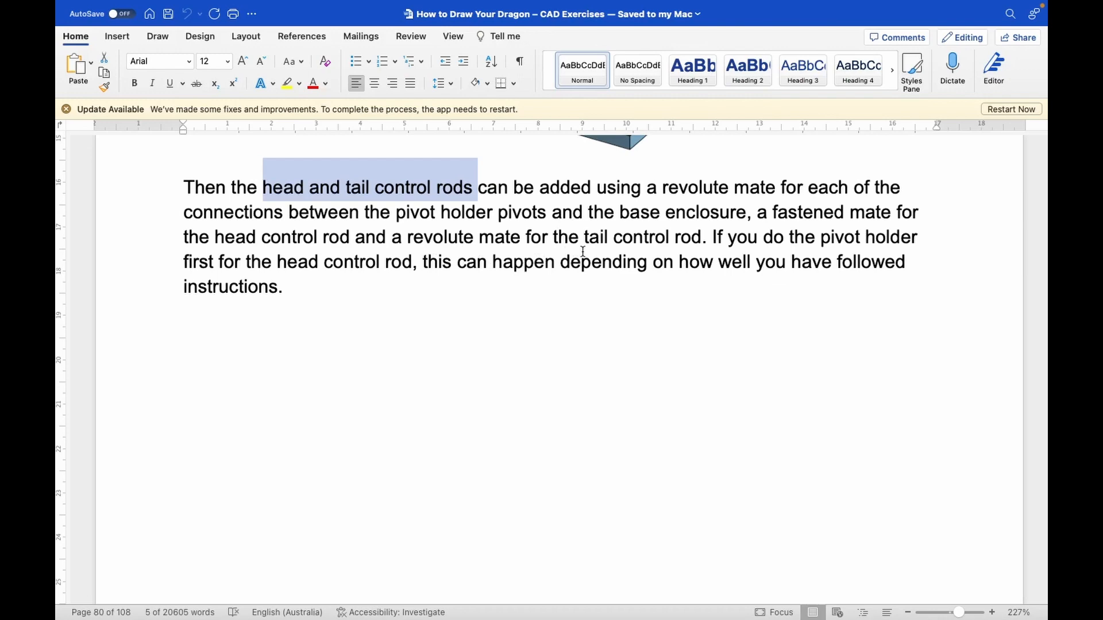
scroll(582, 251, up, 4)
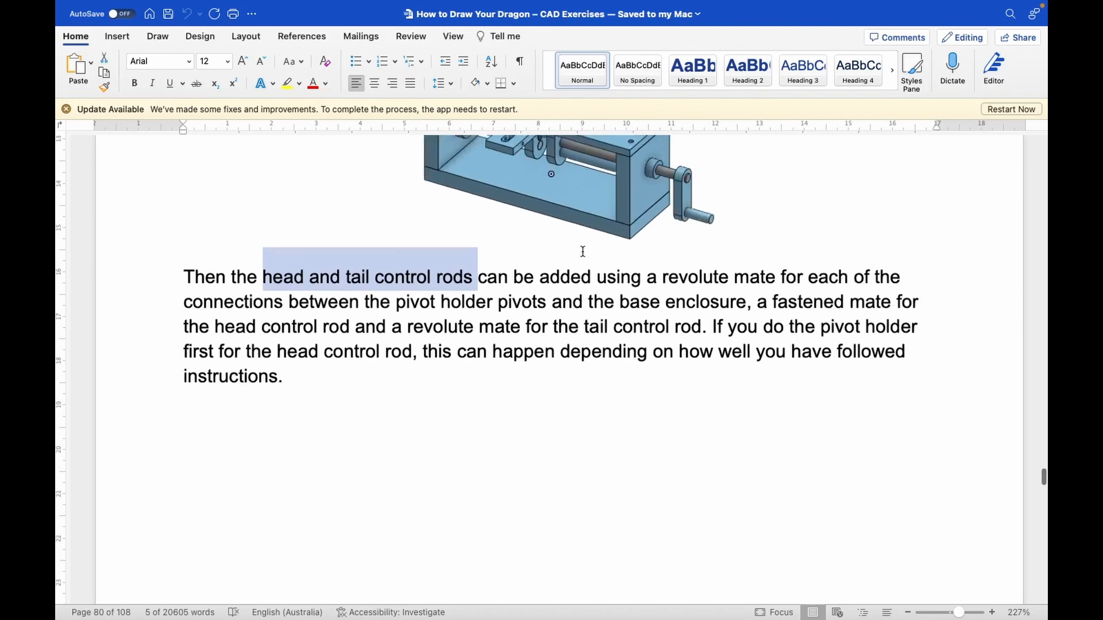
scroll(583, 251, down, 9)
scroll(582, 251, down, 10)
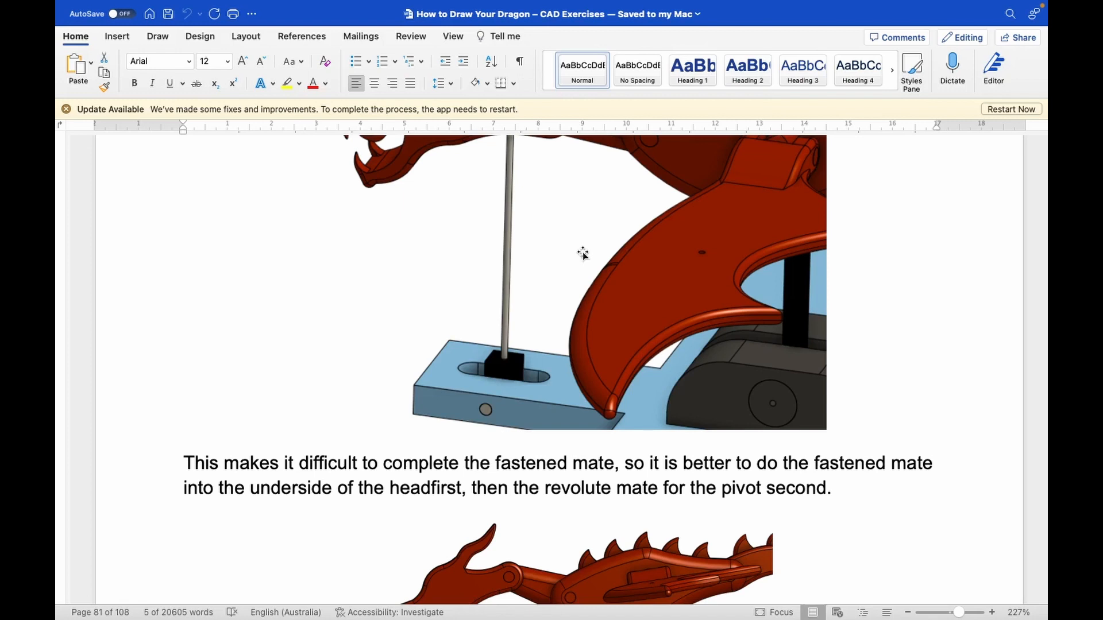
Step: Check Assembly 2 in Onshape and return to the Word guide
key(ctrl+Up)
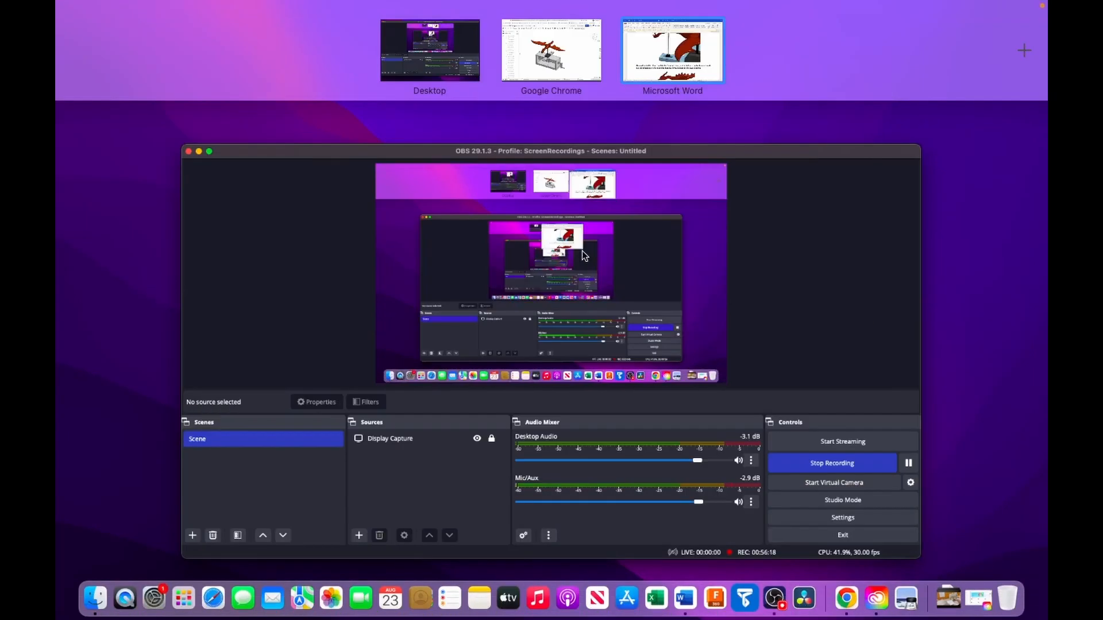
click(545, 50)
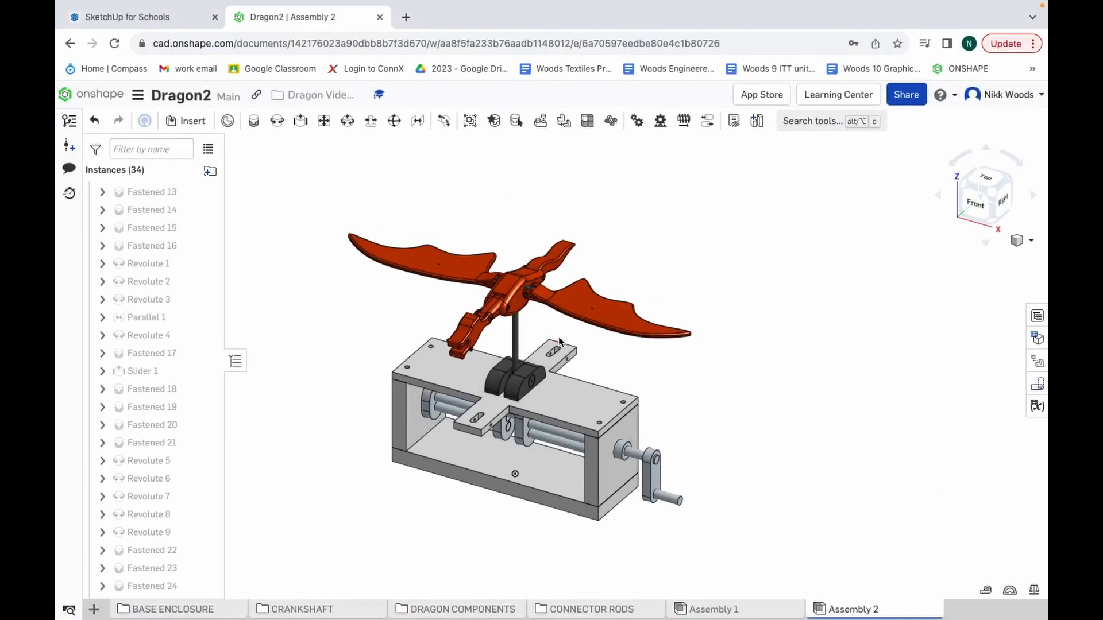
key(ctrl+Up)
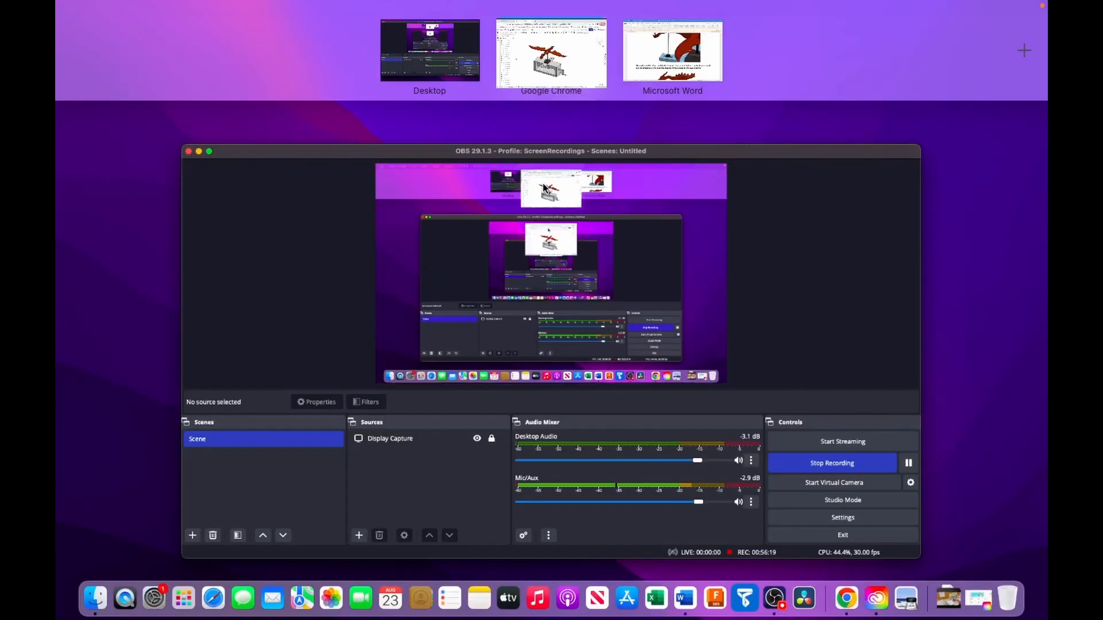
click(689, 52)
Step: Go back through the Word guide to the start of the Dragon Components section
scroll(619, 311, up, 20)
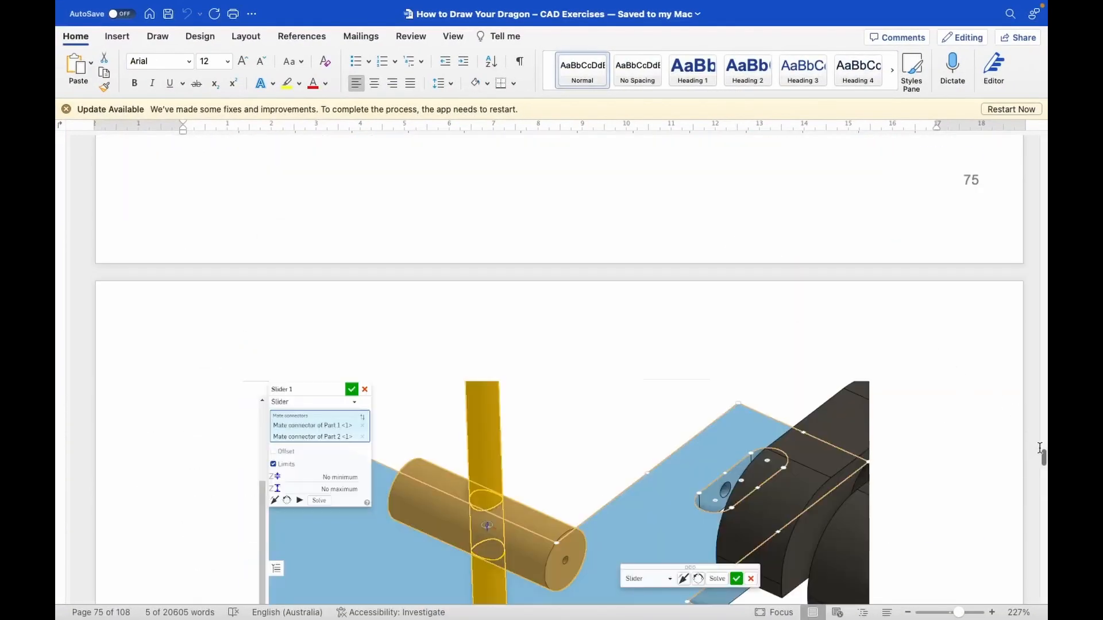
drag(1042, 457, 1043, 283)
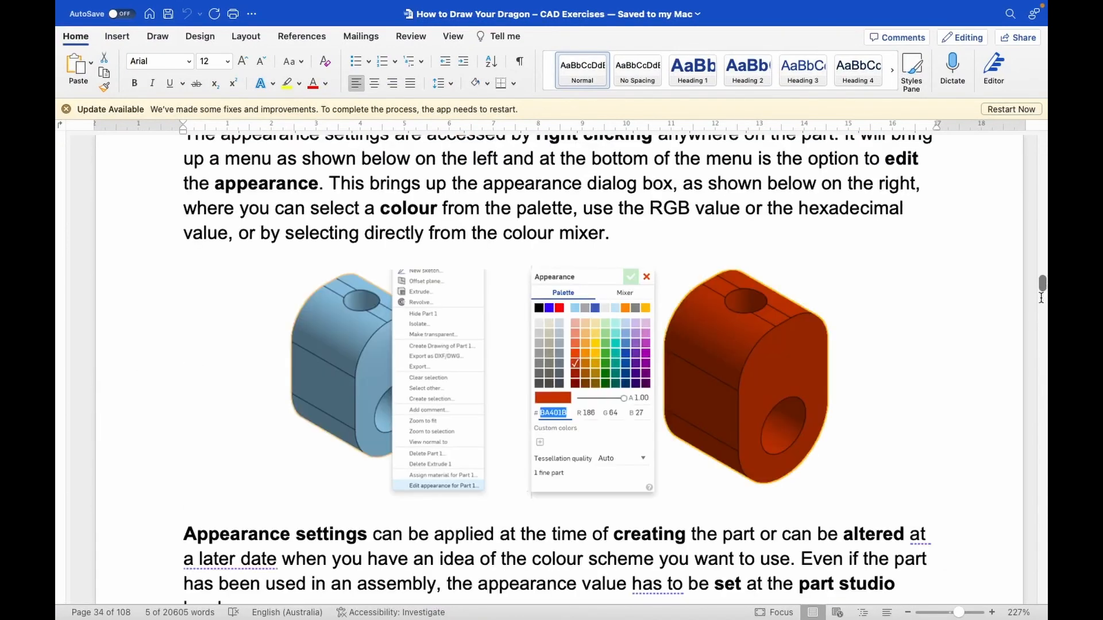
scroll(670, 497, up, 5)
scroll(670, 497, down, 8)
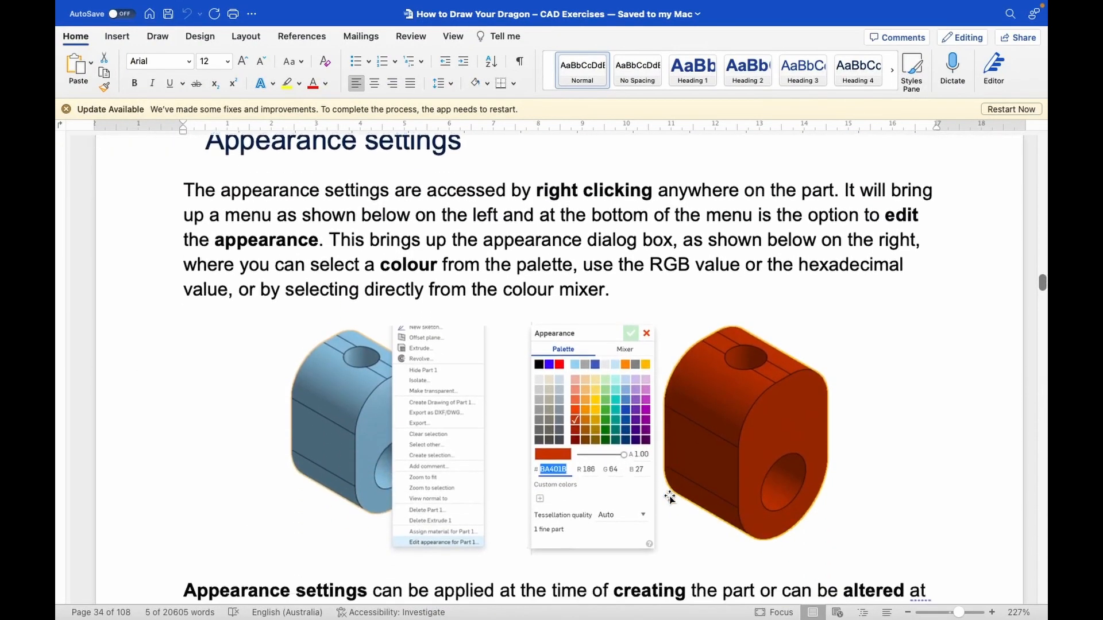
scroll(670, 495, up, 15)
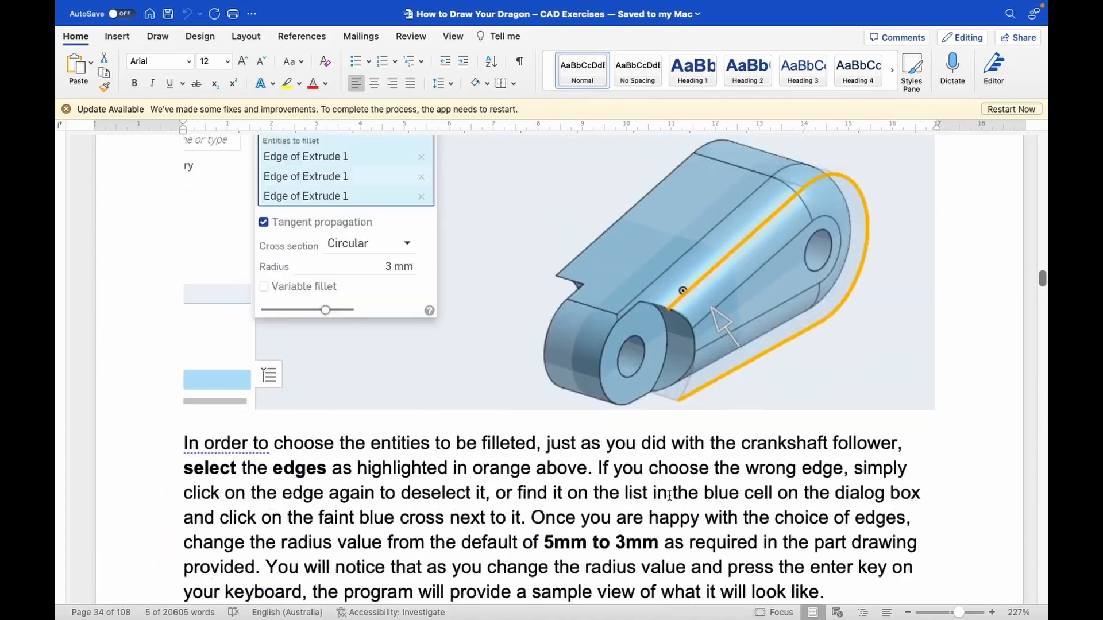
scroll(669, 498, down, 20)
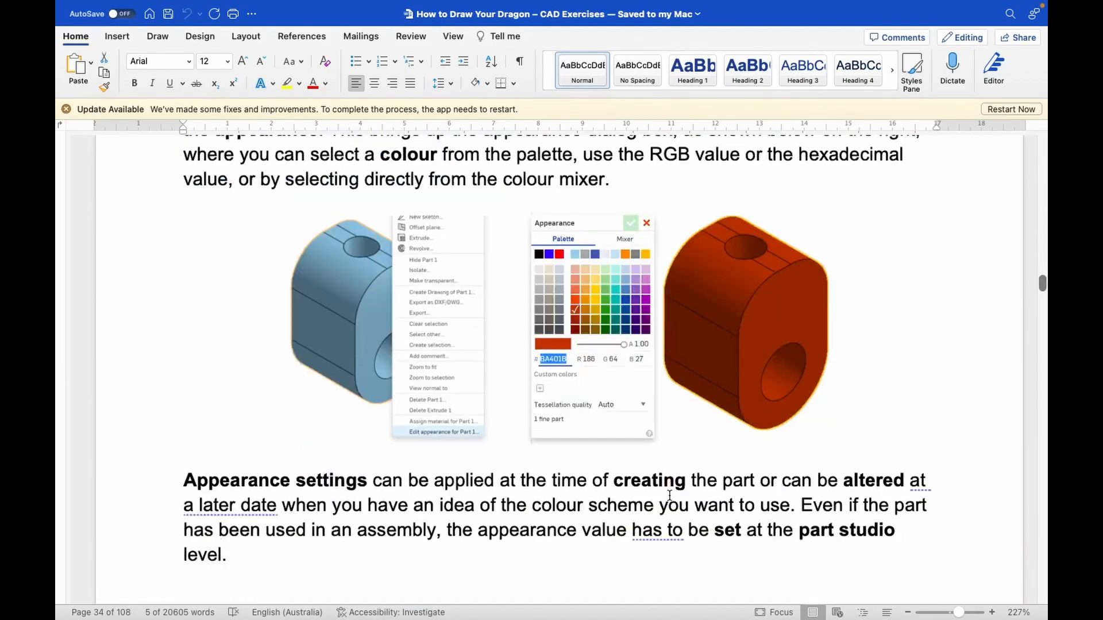
scroll(669, 495, down, 6)
scroll(669, 495, up, 10)
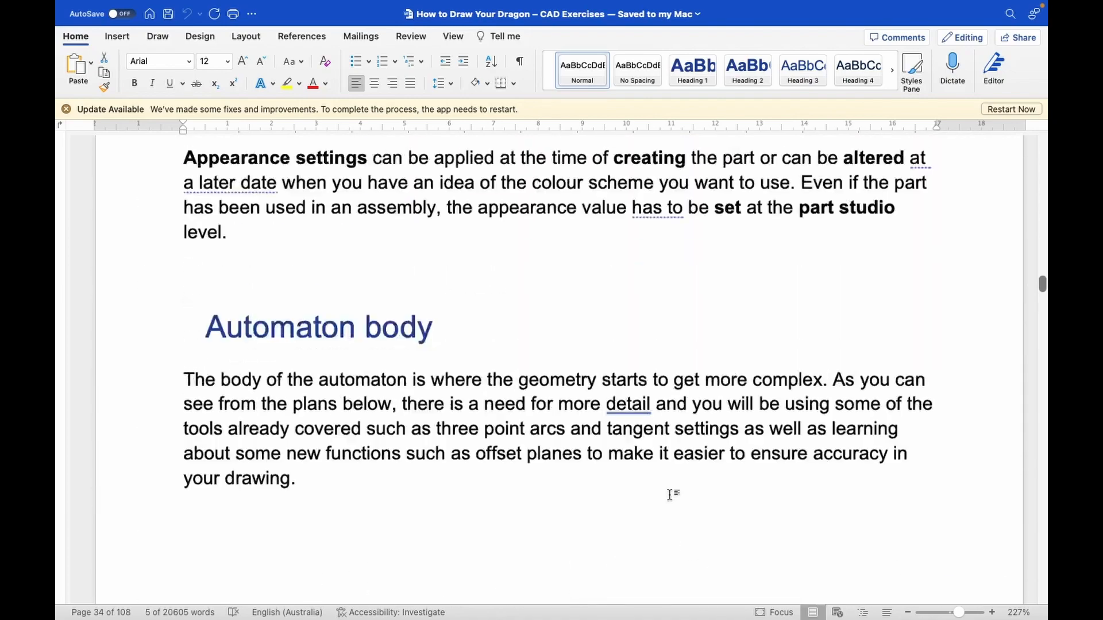
scroll(671, 500, up, 15)
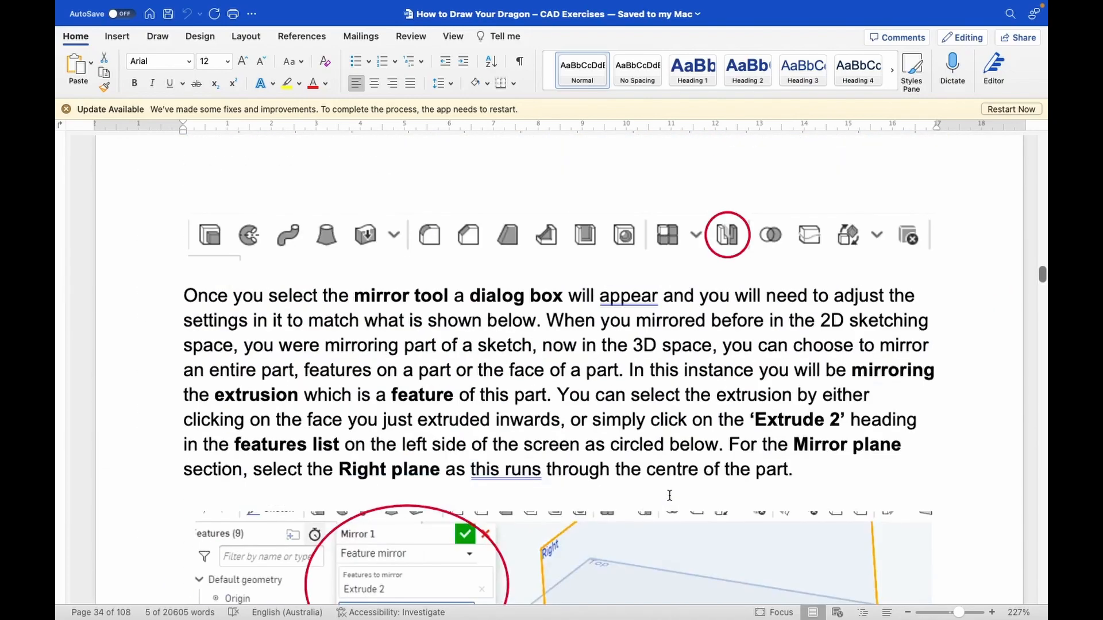
scroll(669, 498, up, 10)
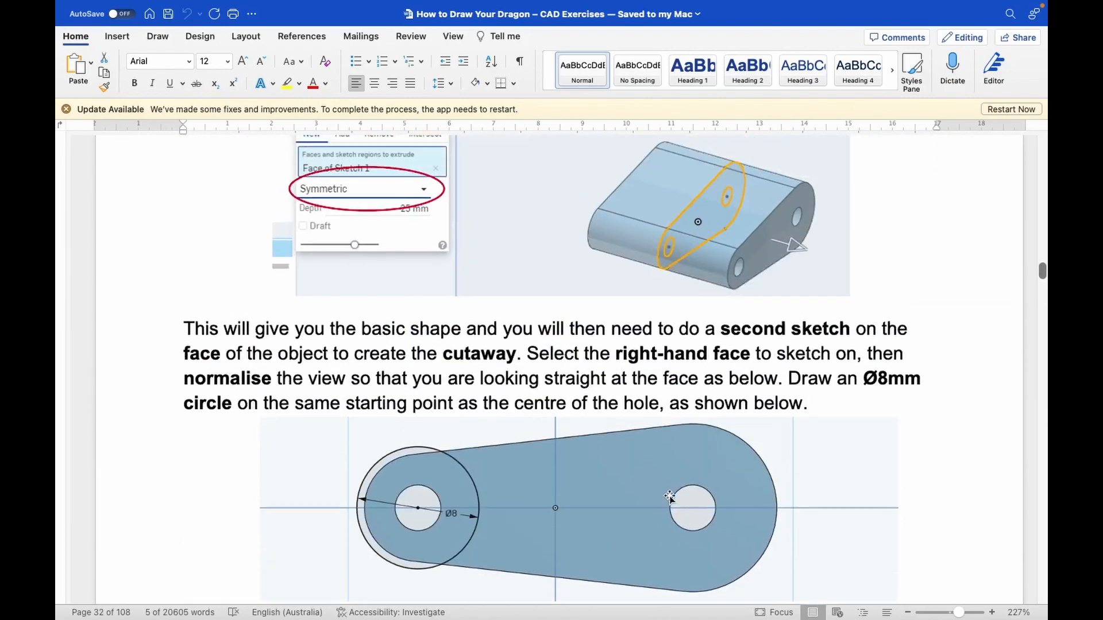
scroll(670, 497, up, 10)
scroll(669, 497, up, 10)
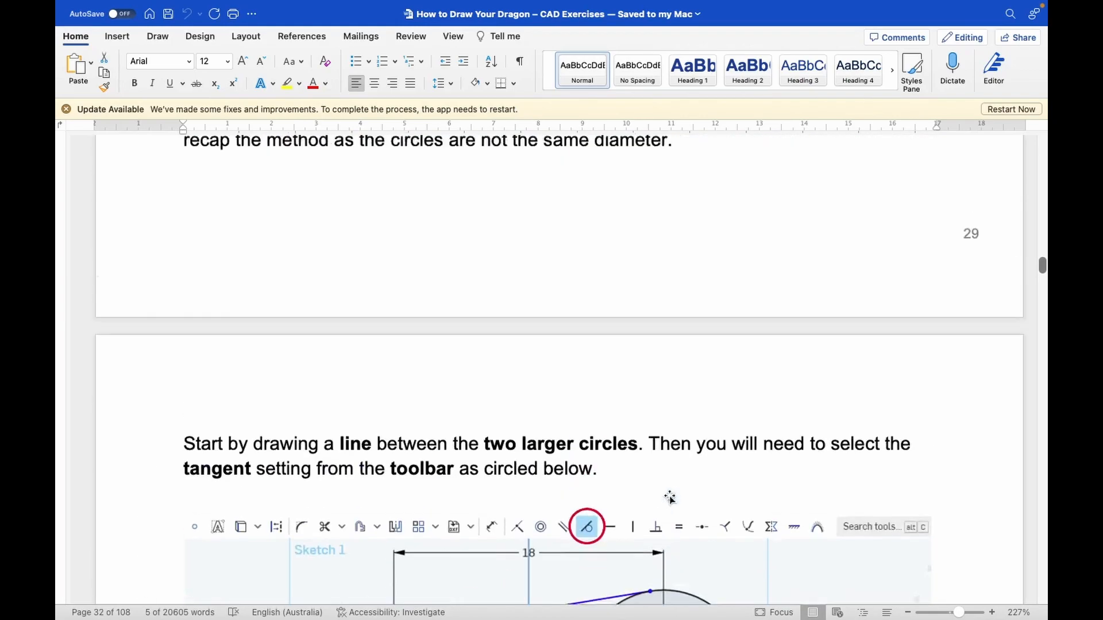
scroll(670, 498, up, 8)
scroll(670, 498, down, 5)
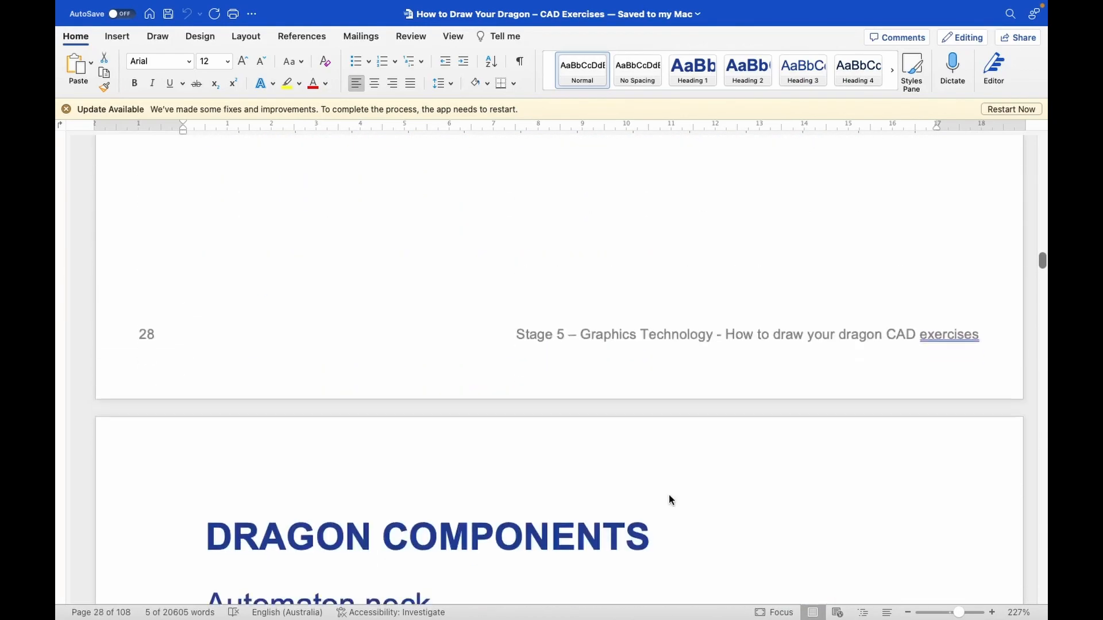
Step: Look through the guide's Dragon Components section from the automaton neck through the body, tail and head to the wing working drawing
scroll(670, 495, down, 20)
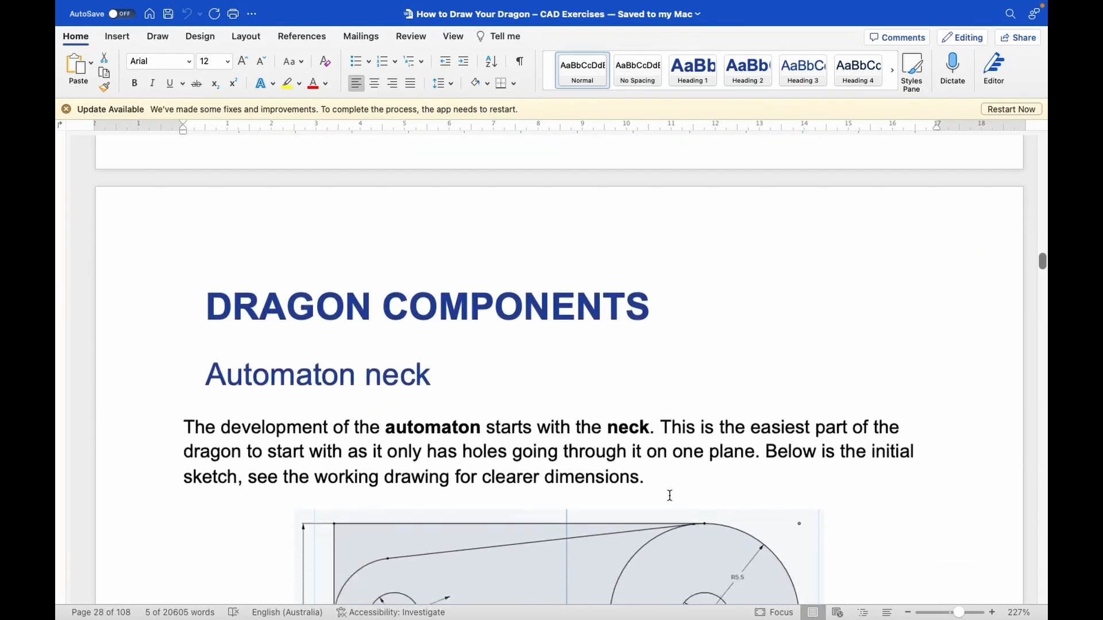
scroll(670, 499, down, 20)
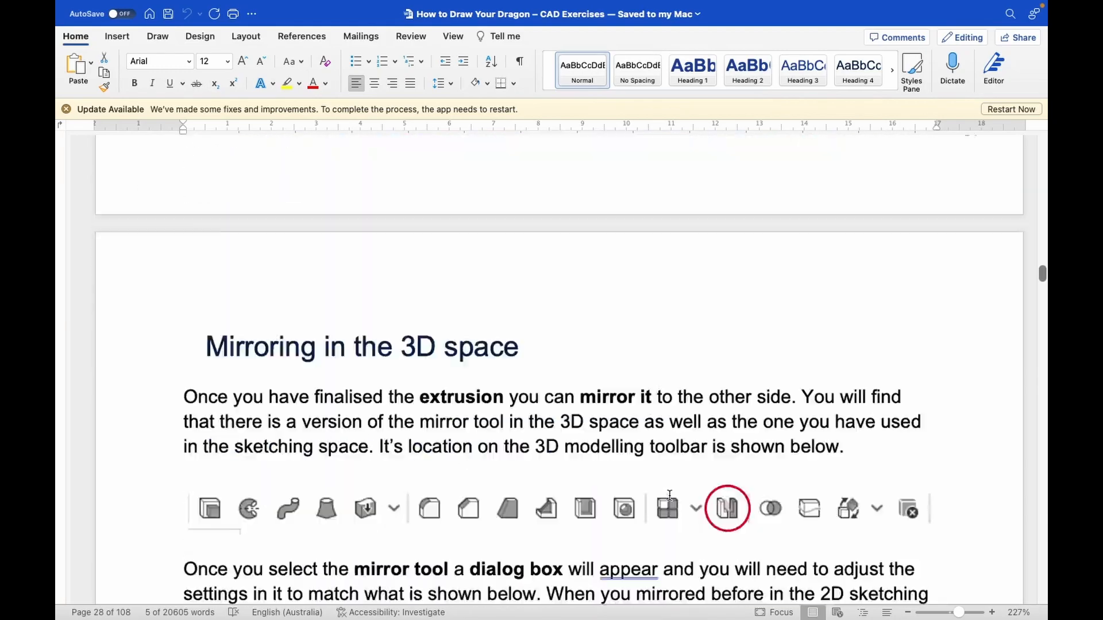
scroll(670, 495, down, 20)
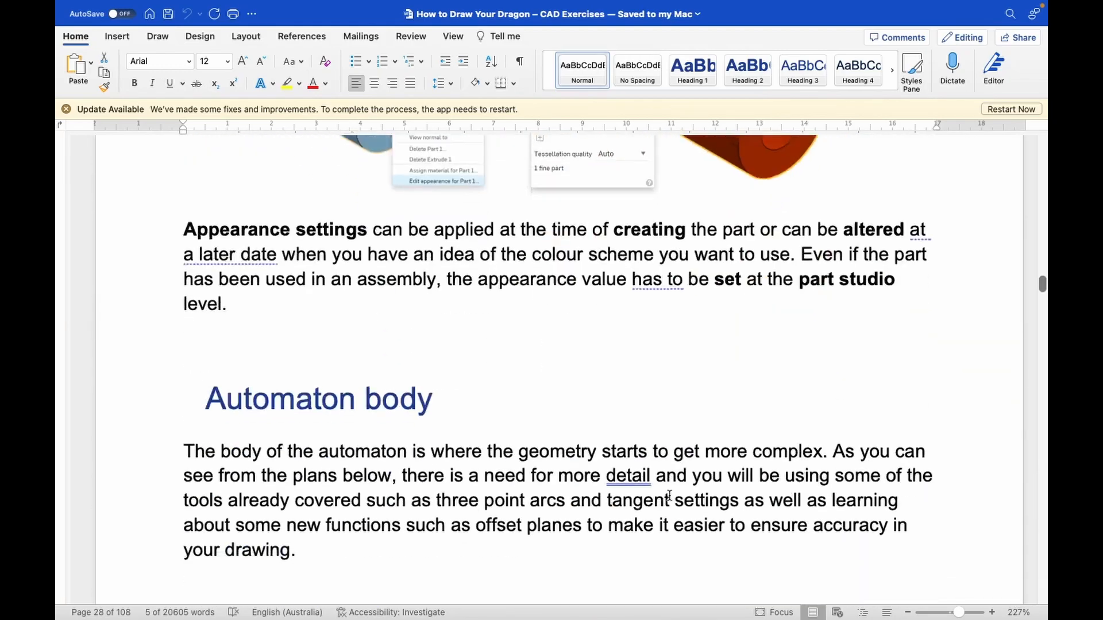
scroll(671, 500, down, 20)
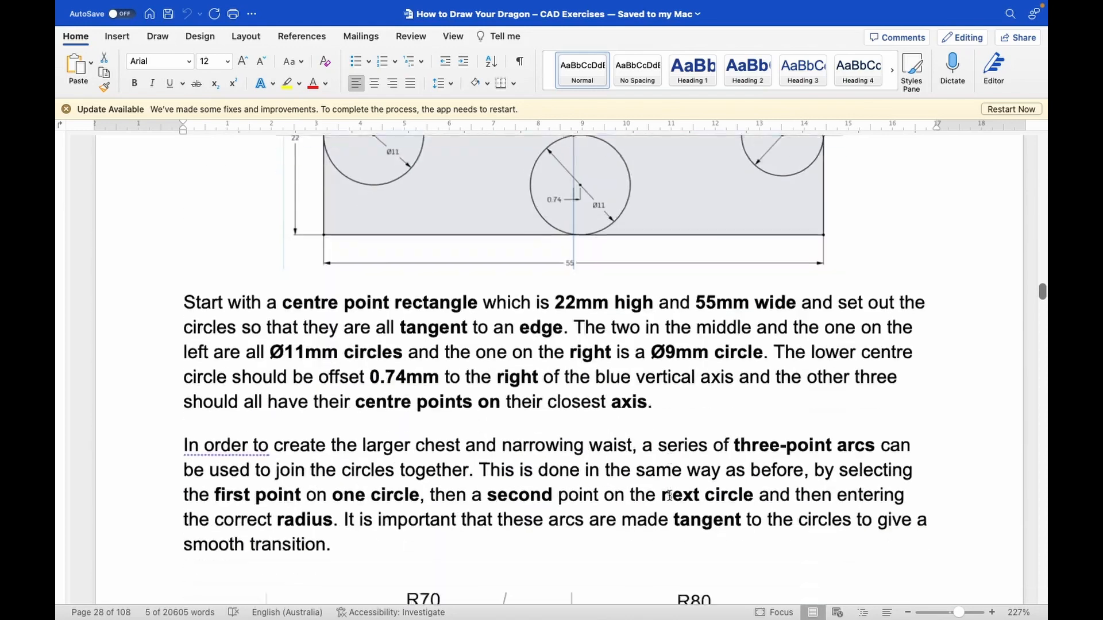
scroll(669, 498, down, 20)
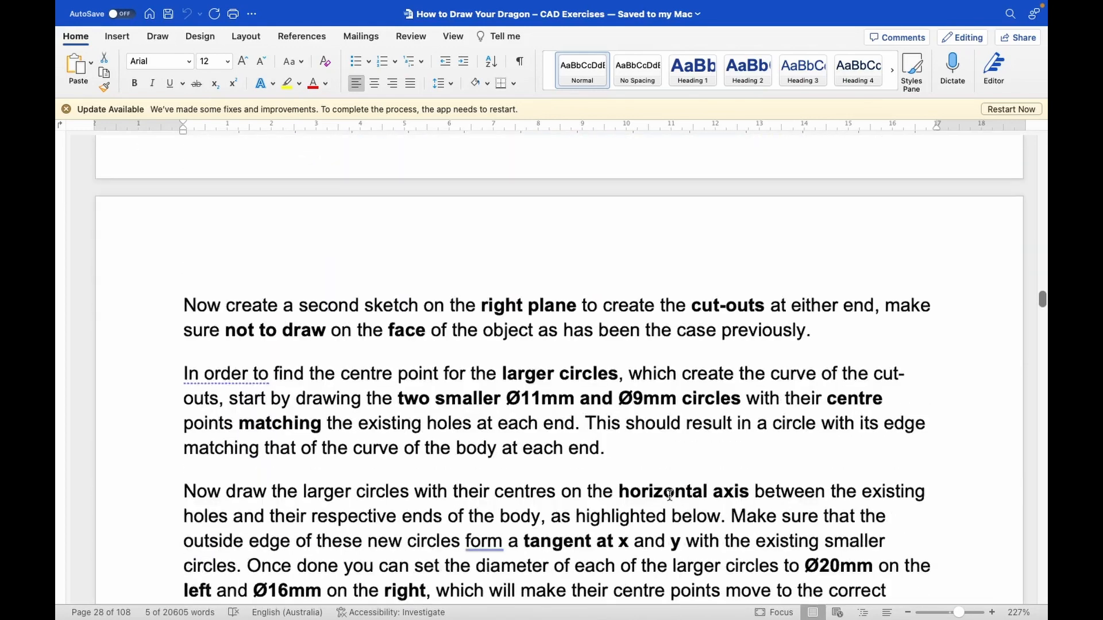
scroll(670, 495, down, 8)
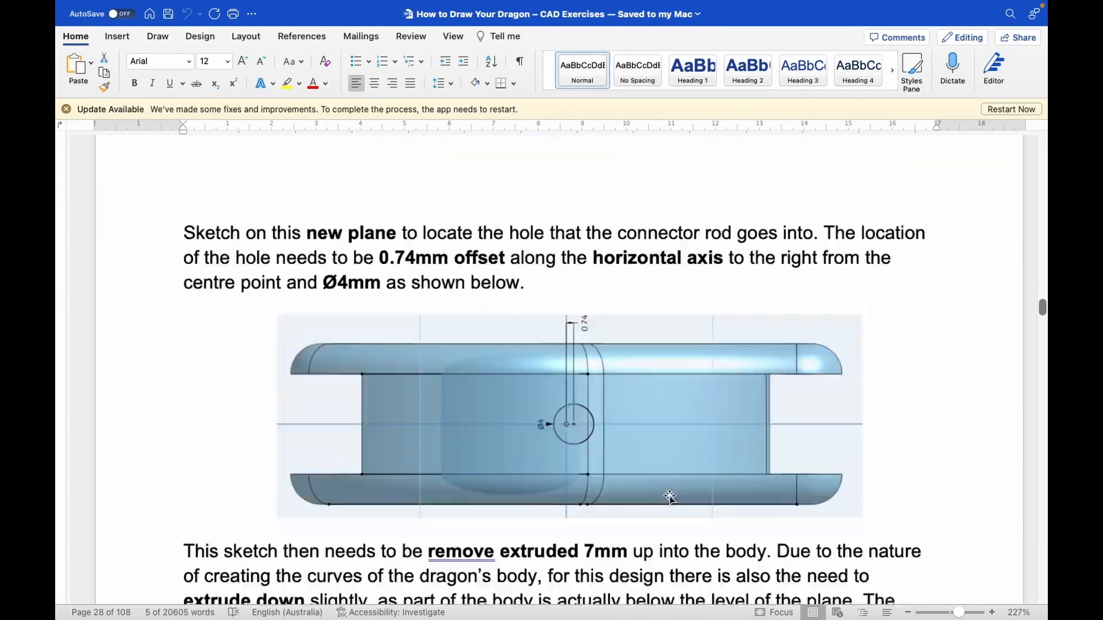
scroll(670, 495, down, 20)
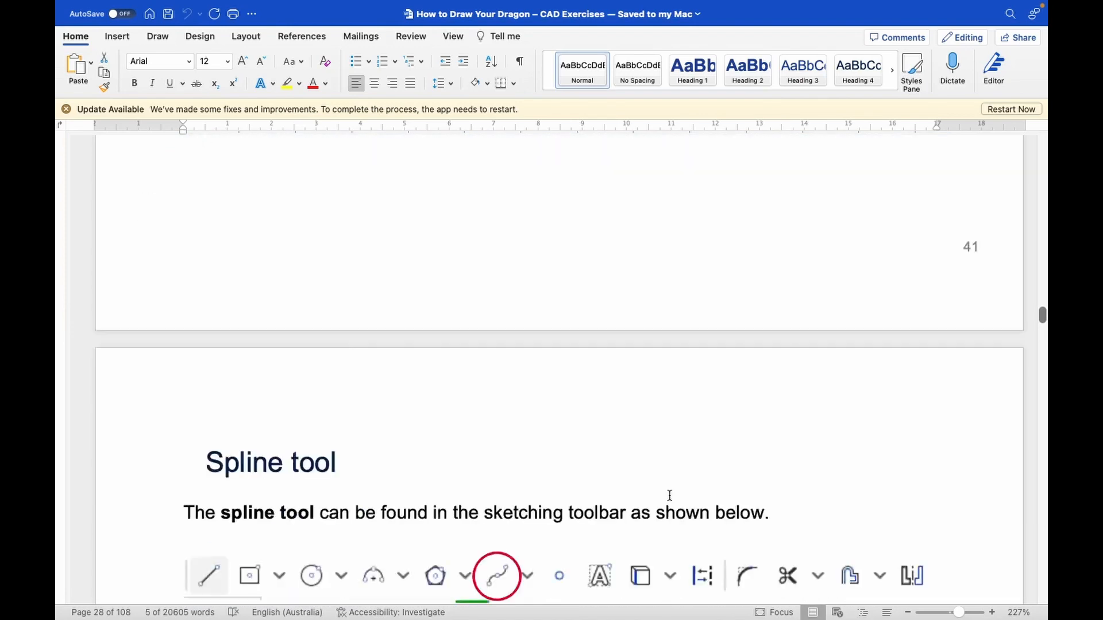
scroll(670, 496, down, 20)
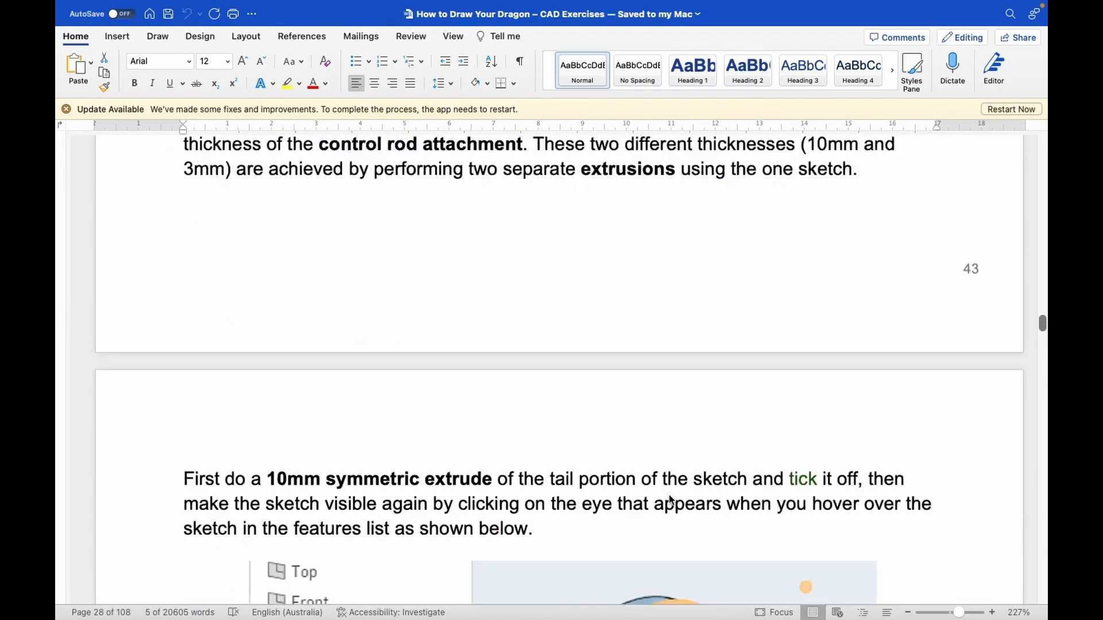
scroll(669, 495, down, 12)
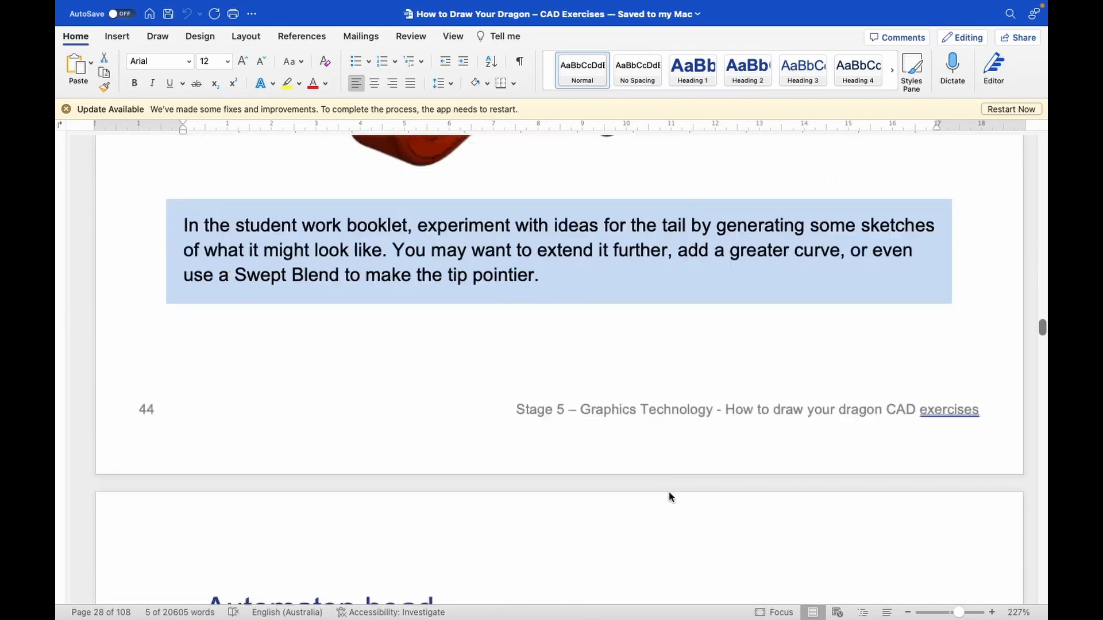
scroll(670, 492, down, 10)
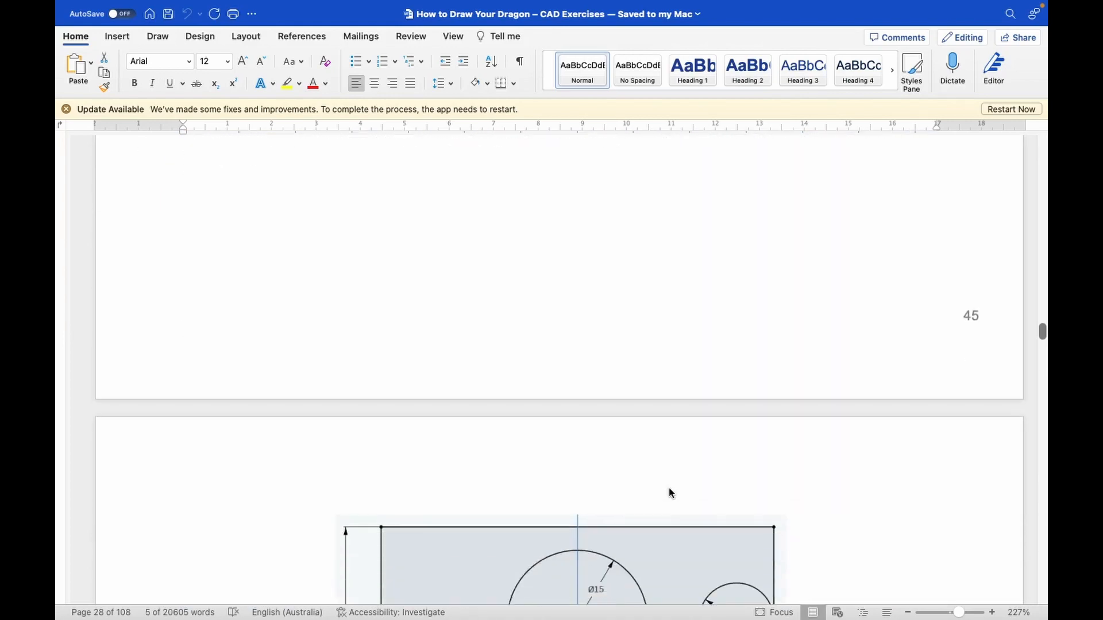
scroll(670, 489, down, 12)
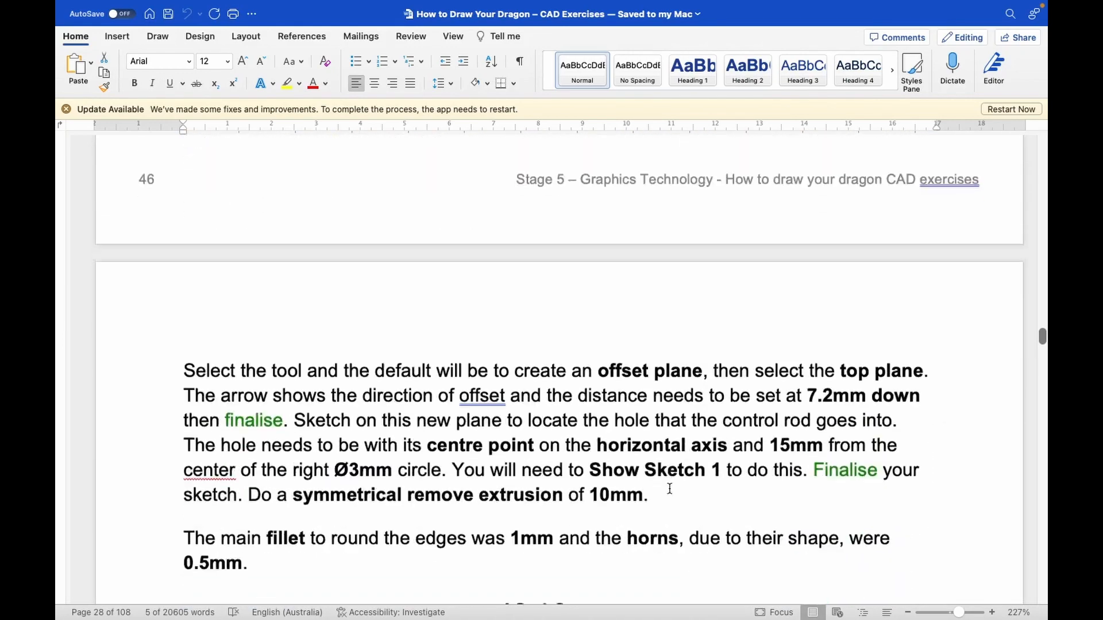
scroll(670, 488, down, 12)
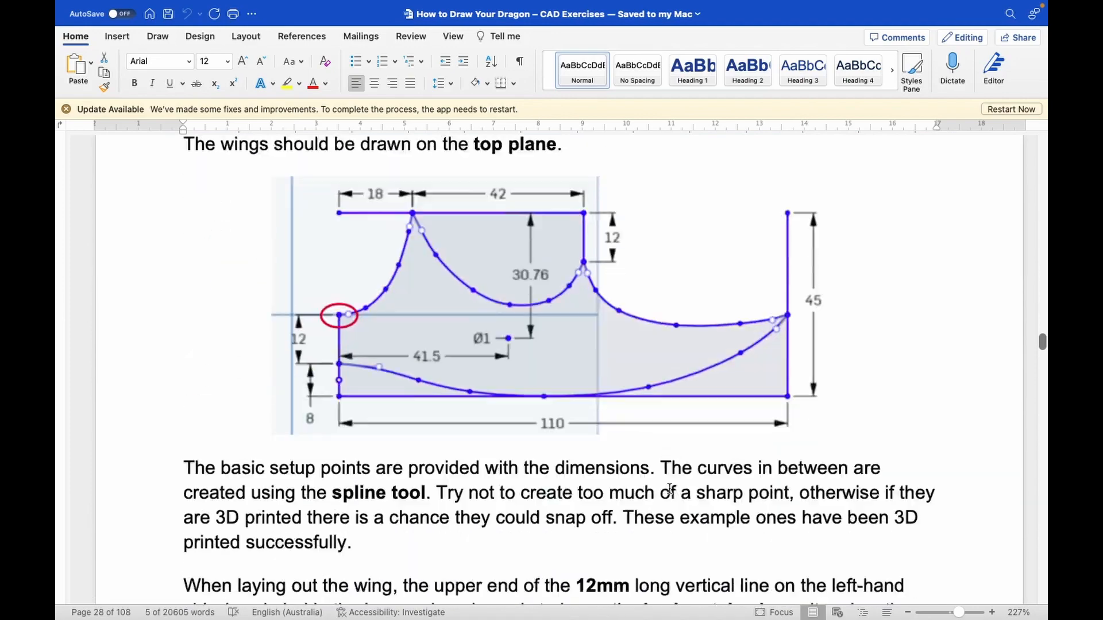
scroll(670, 488, down, 12)
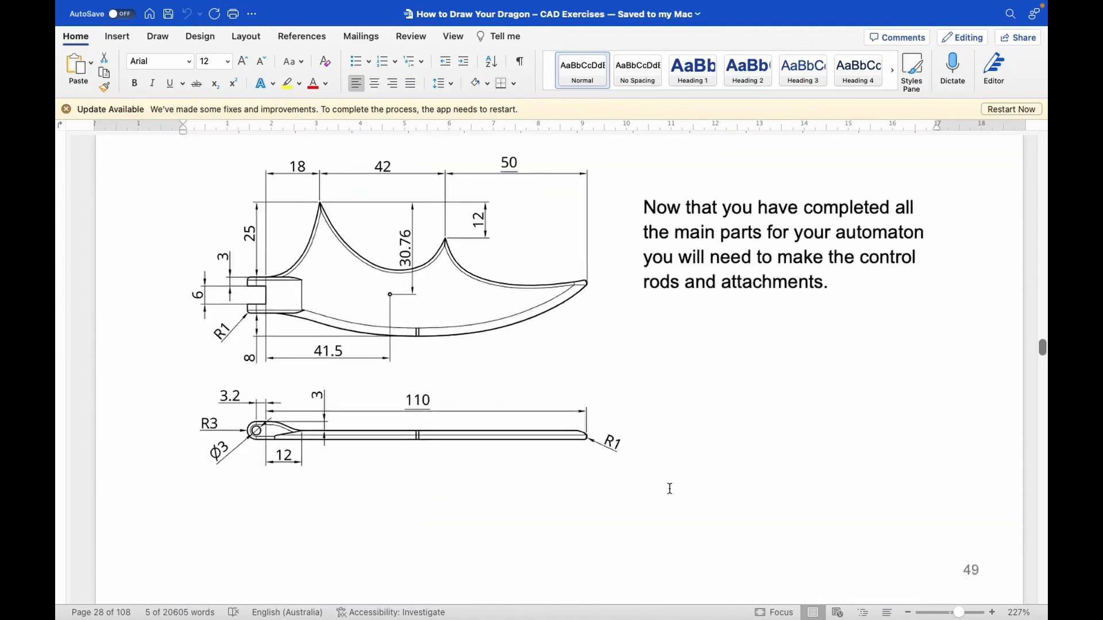
Step: Look through the guide's wing control rod instructions, covering the sweep, angled plane and revolve operations
scroll(669, 489, down, 12)
scroll(670, 488, down, 12)
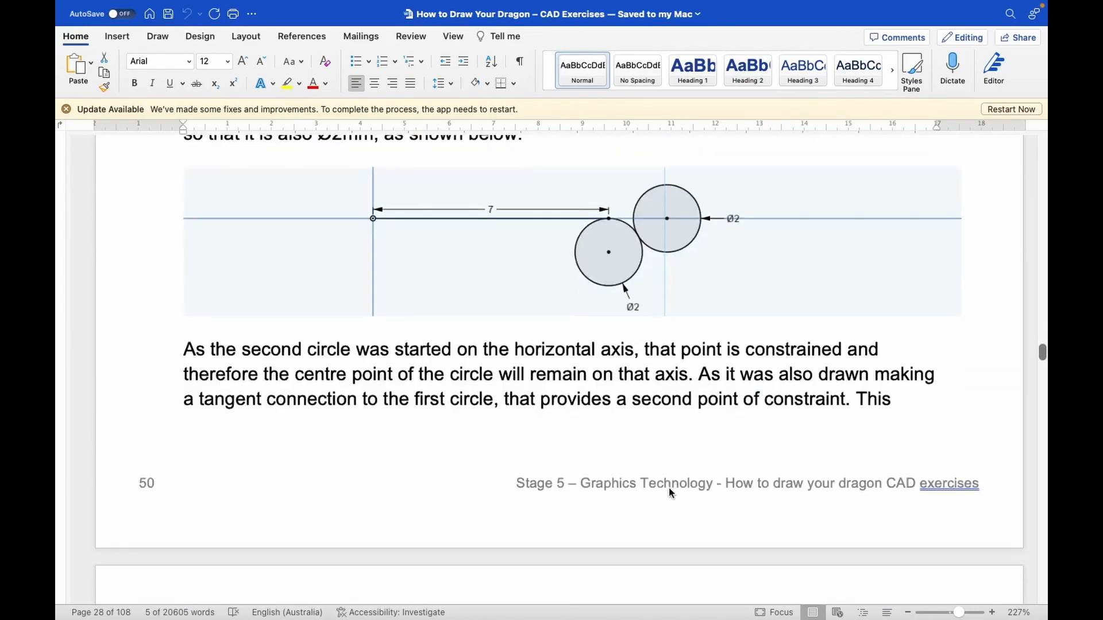
scroll(670, 489, down, 12)
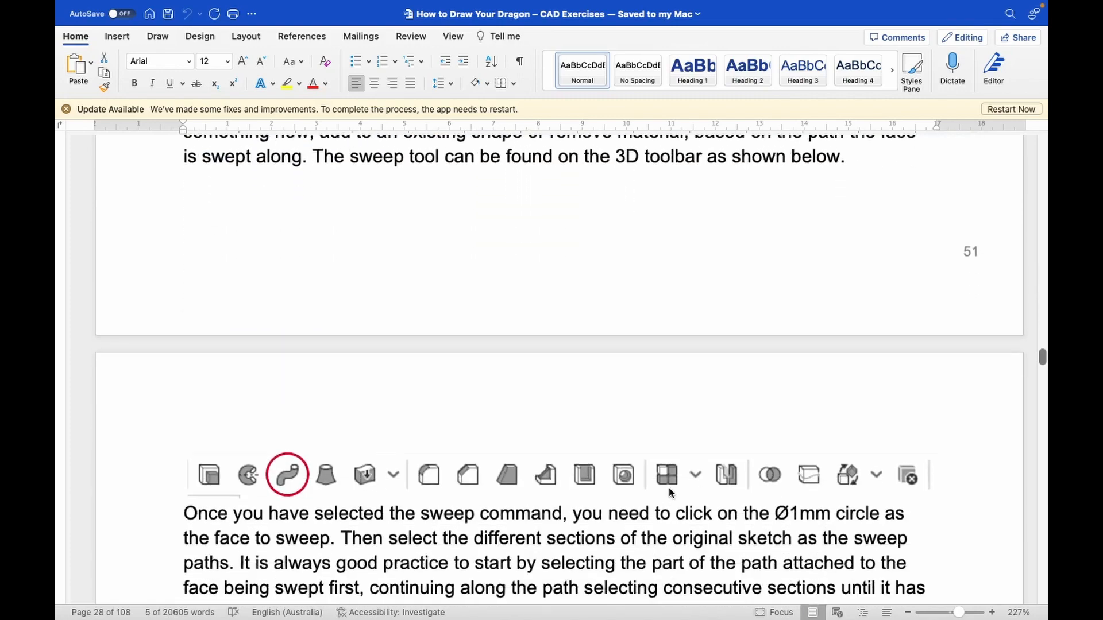
scroll(670, 488, down, 15)
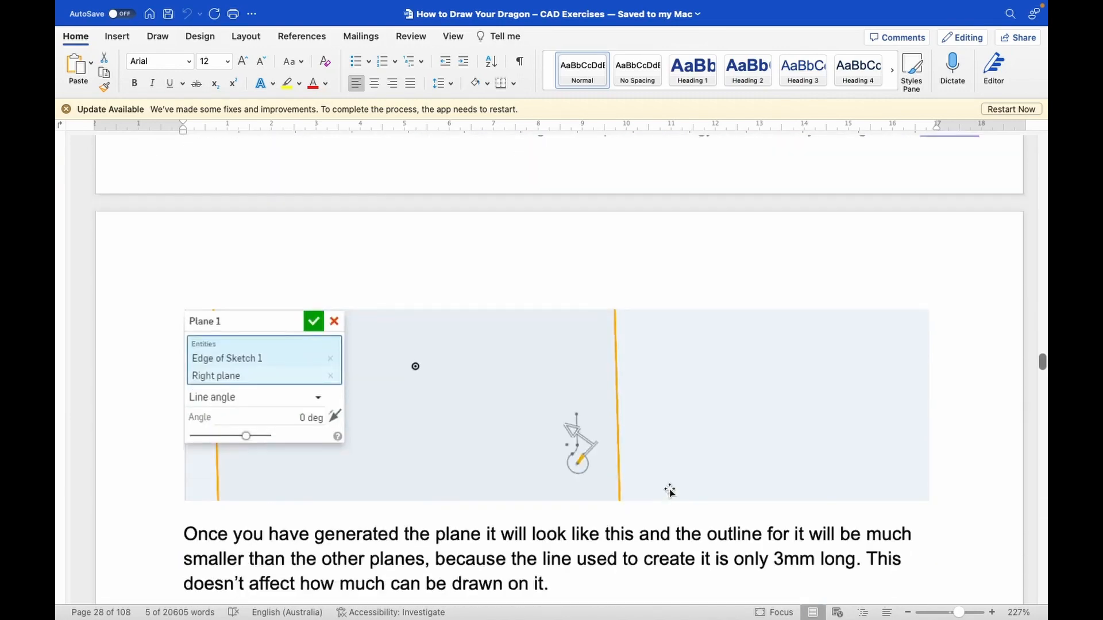
scroll(670, 489, down, 18)
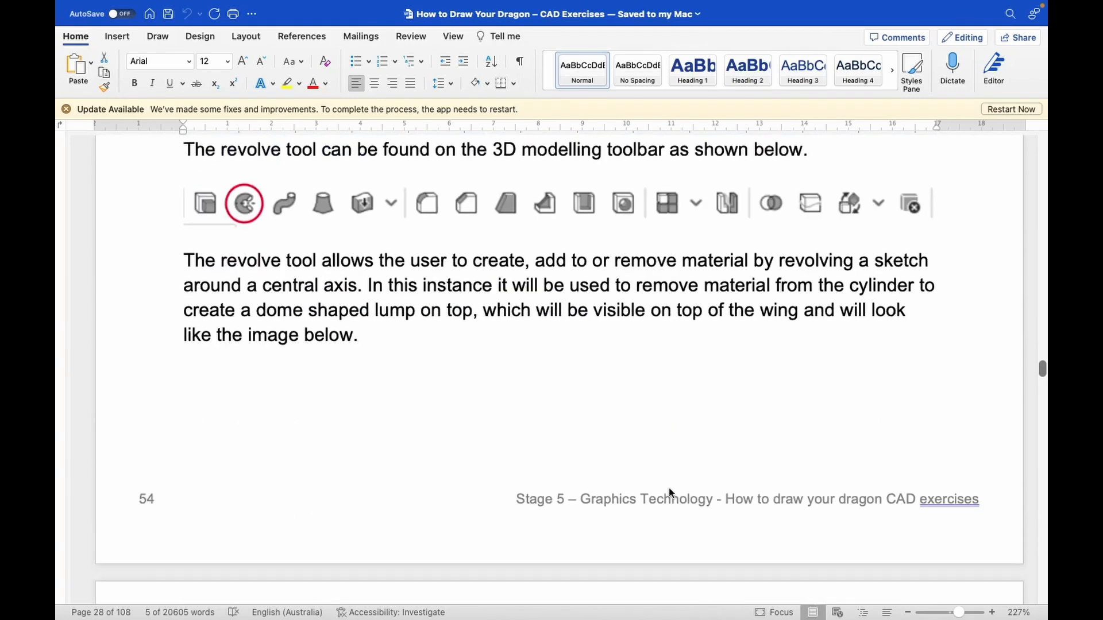
scroll(670, 488, down, 18)
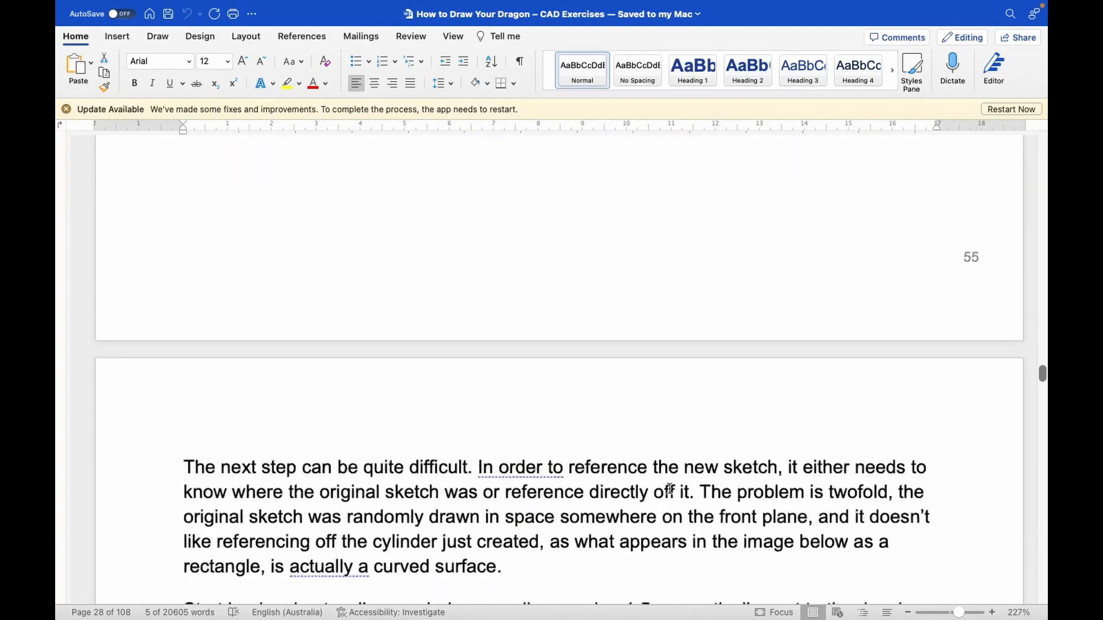
scroll(670, 489, down, 18)
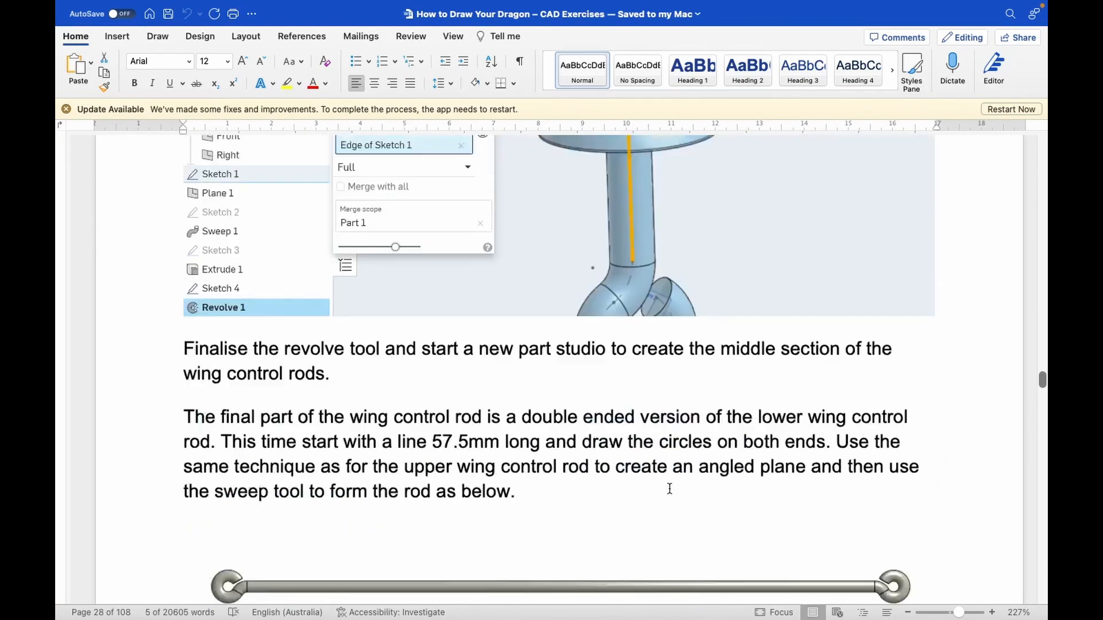
Step: Examine the tail control rod instructions, the pivot holder and pivot working drawing, and the head control rod section
scroll(669, 489, down, 2)
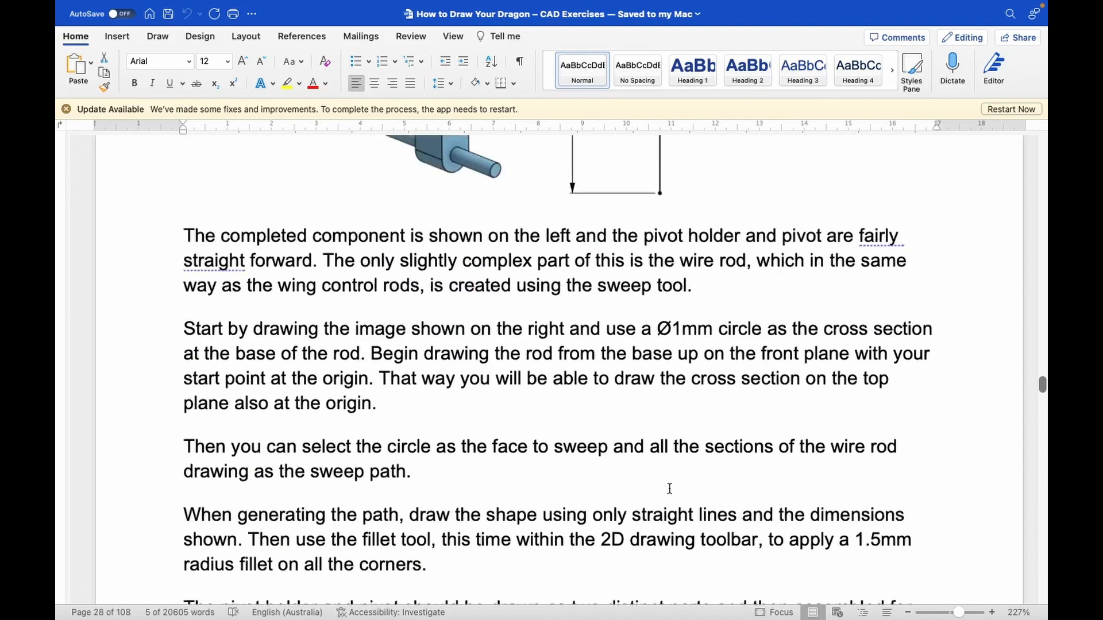
scroll(670, 489, up, 5)
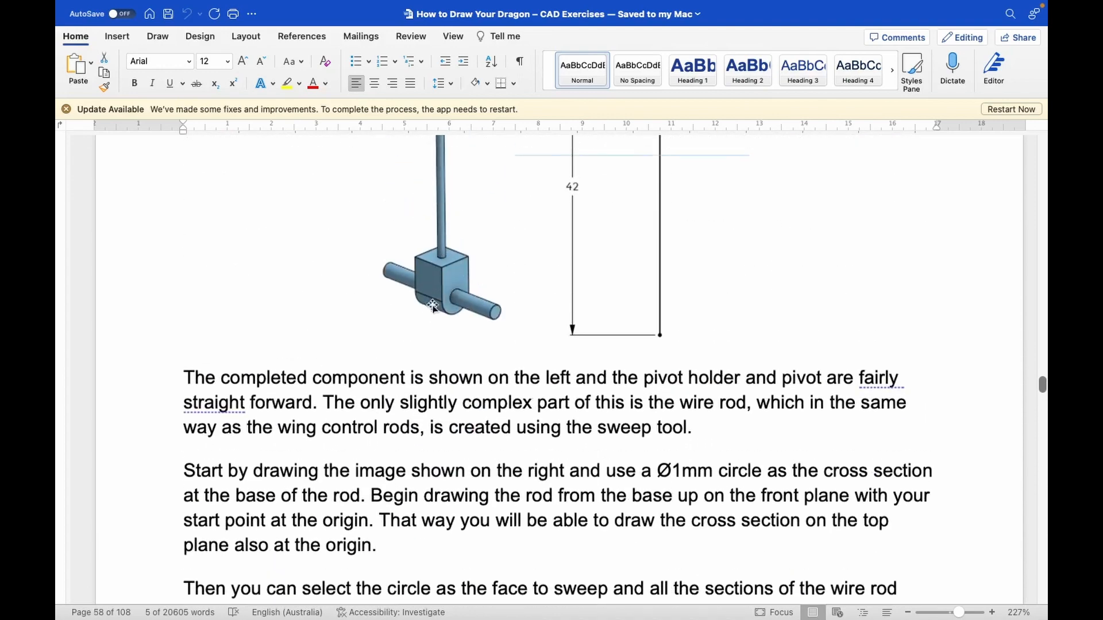
scroll(485, 287, down, 18)
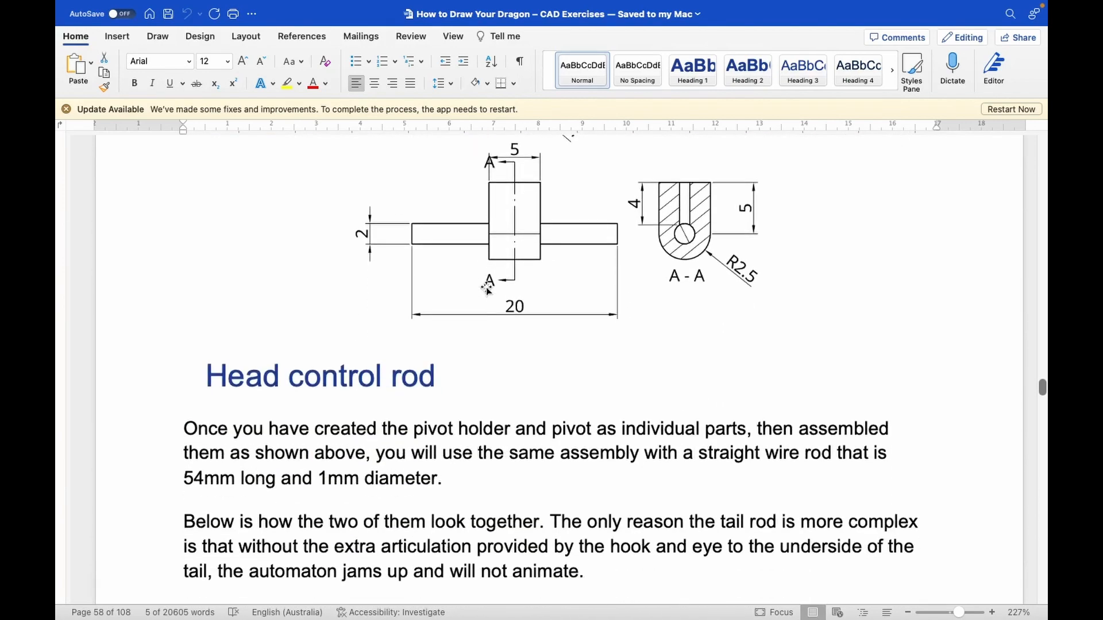
scroll(486, 289, up, 5)
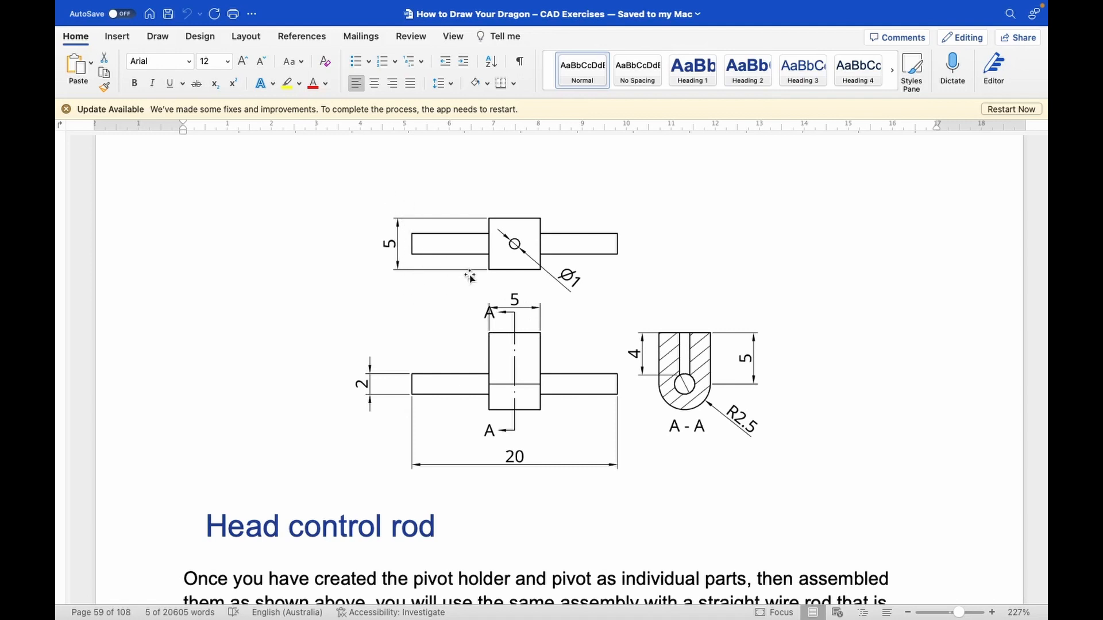
scroll(631, 305, up, 5)
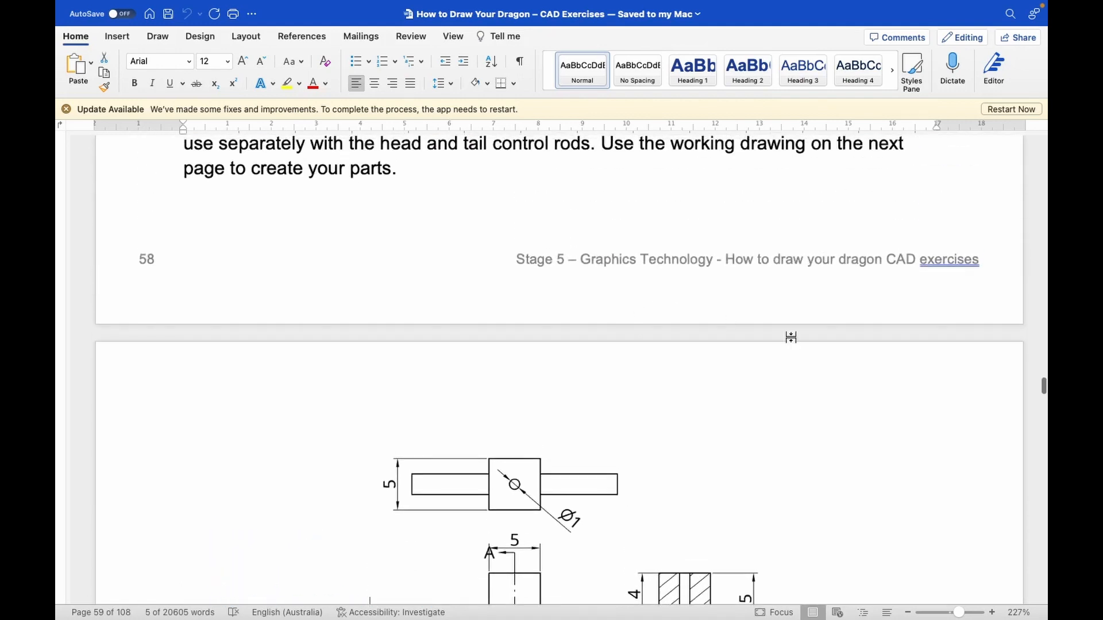
Step: Return to the Base Enclosure section and examine the slot dimensions in the top part's sketch on page 10 up close
drag(1043, 387, 1043, 173)
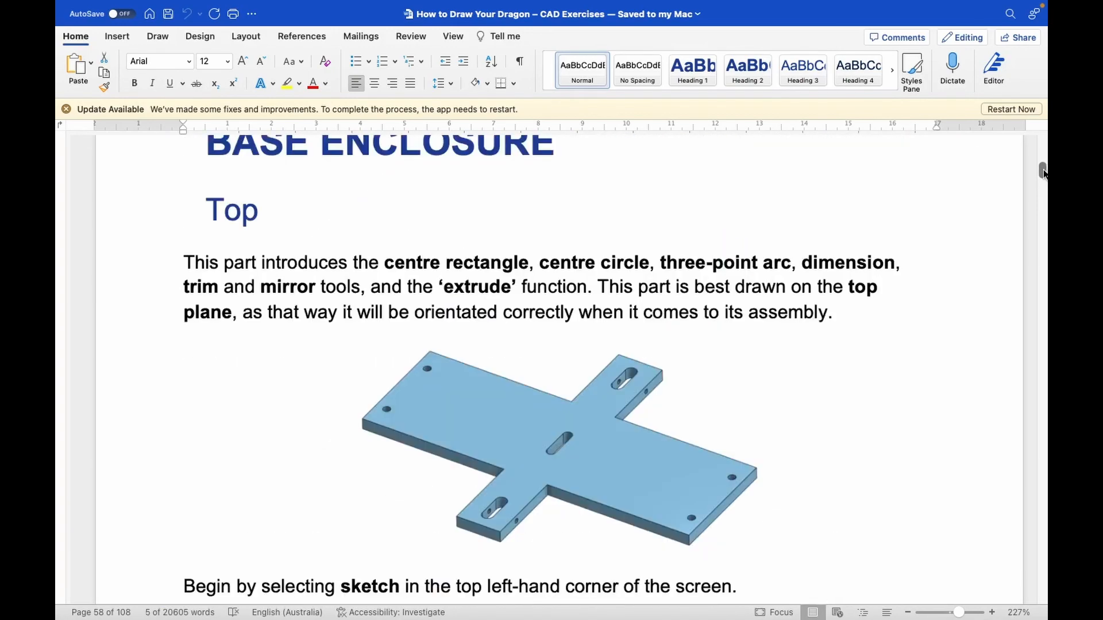
scroll(806, 451, down, 15)
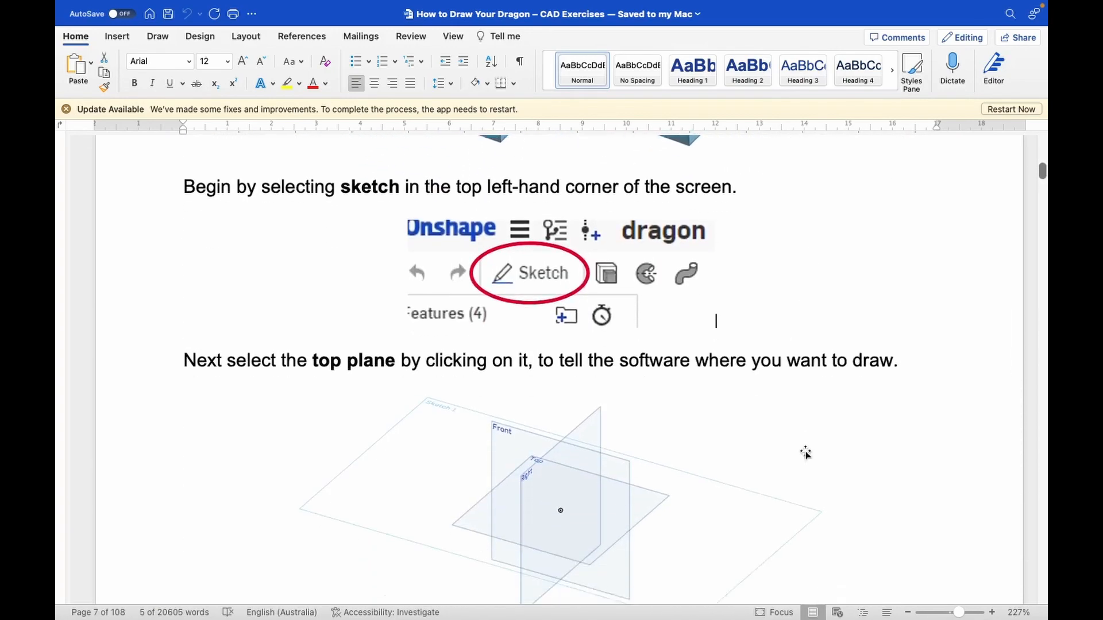
scroll(805, 451, down, 20)
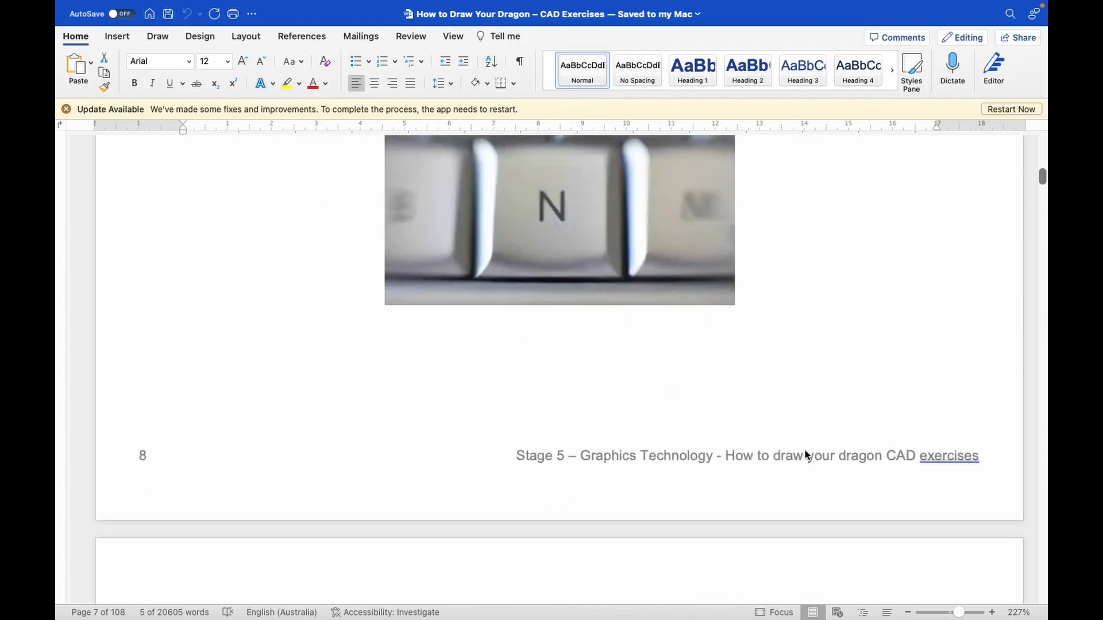
scroll(806, 451, down, 20)
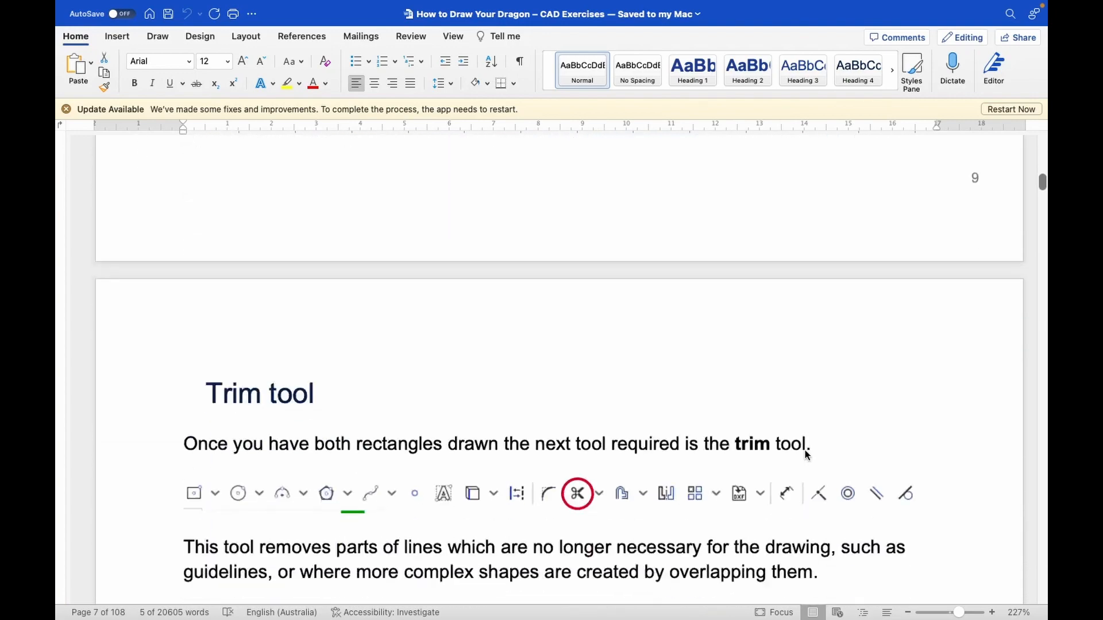
scroll(805, 451, down, 10)
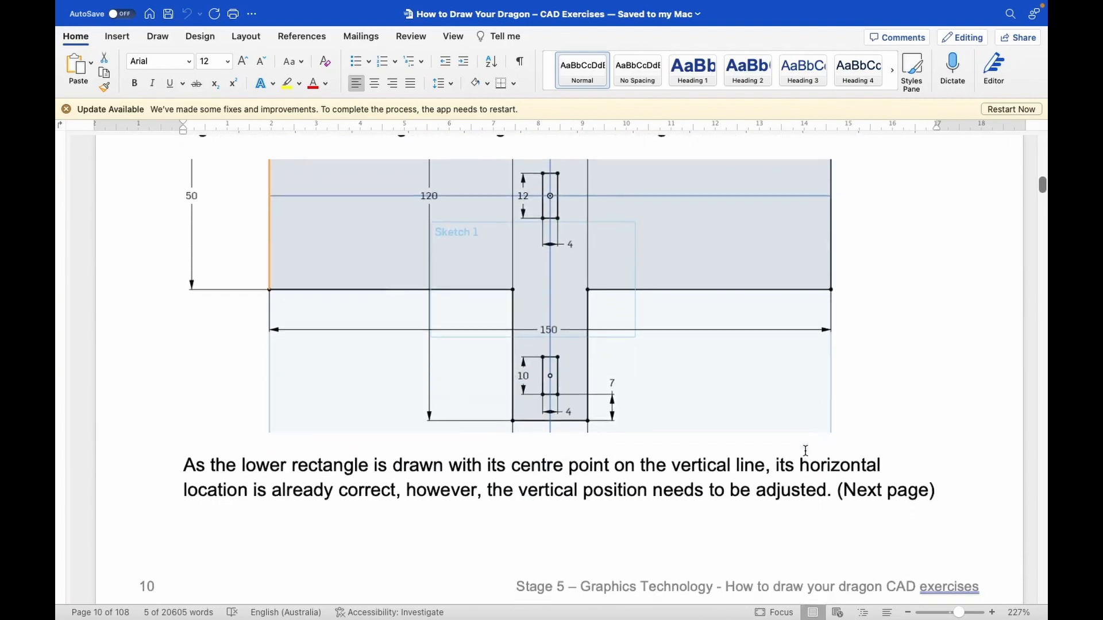
ctrl+scroll(569, 402, up, 10)
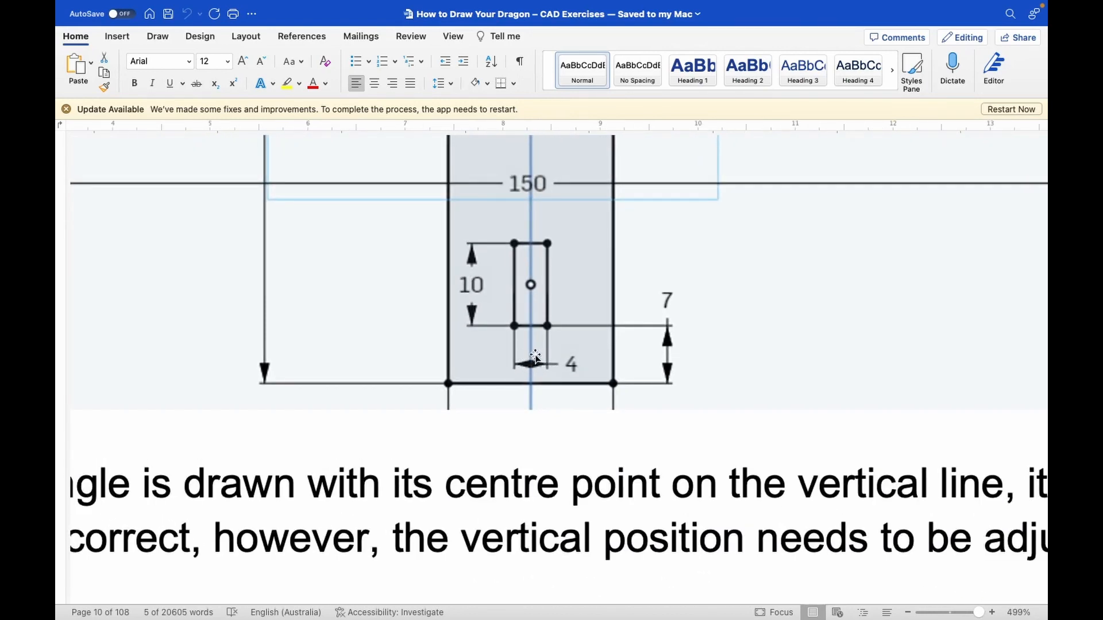
ctrl+scroll(540, 356, down, 10)
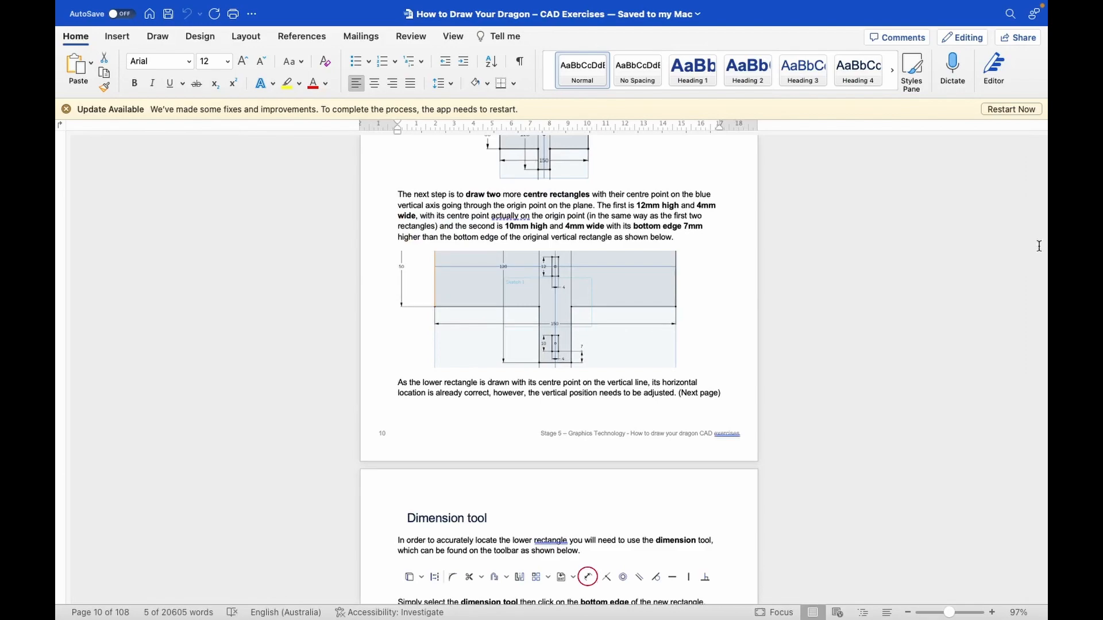
Step: Go forward in the guide past the guide block assembly and control rod mating pages to the animate mate instructions
scroll(1039, 246, down, 15)
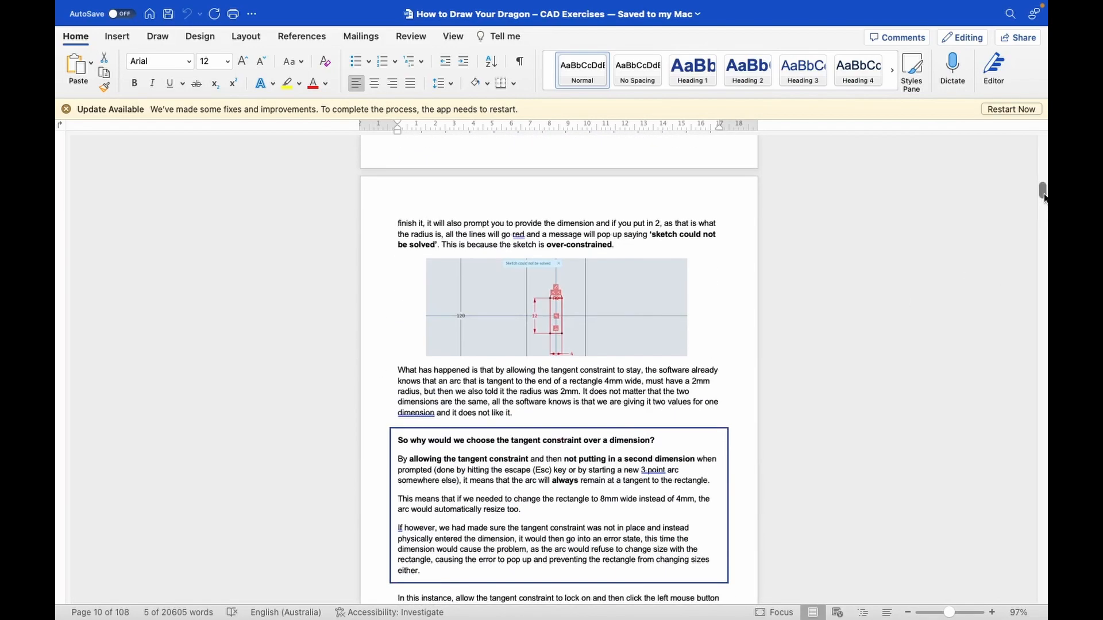
drag(1045, 198, 1047, 454)
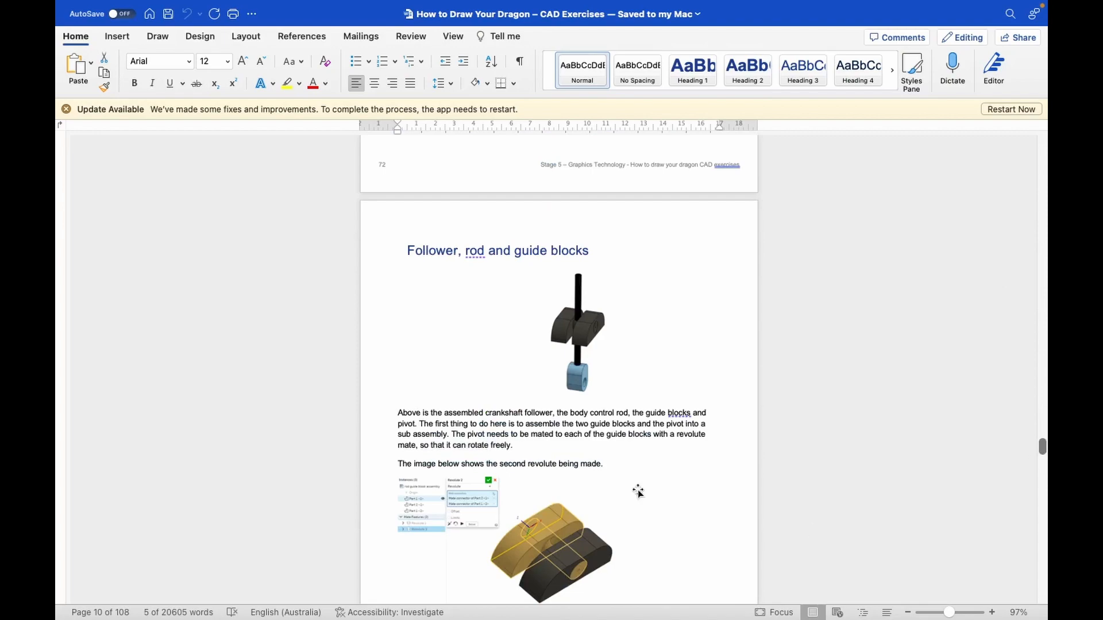
scroll(637, 491, down, 20)
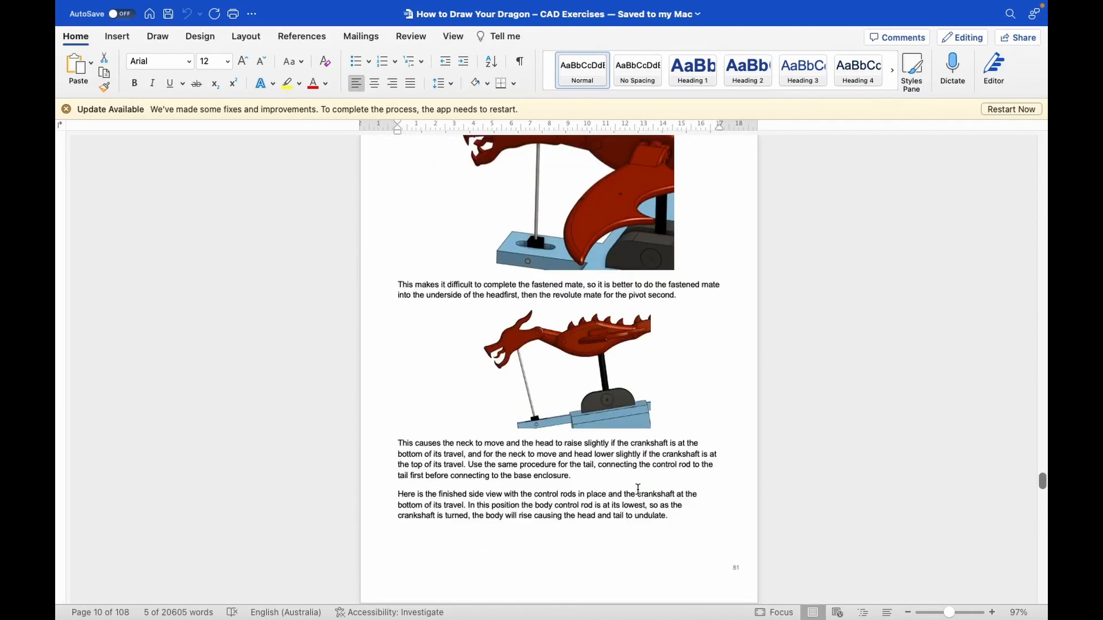
scroll(637, 490, down, 20)
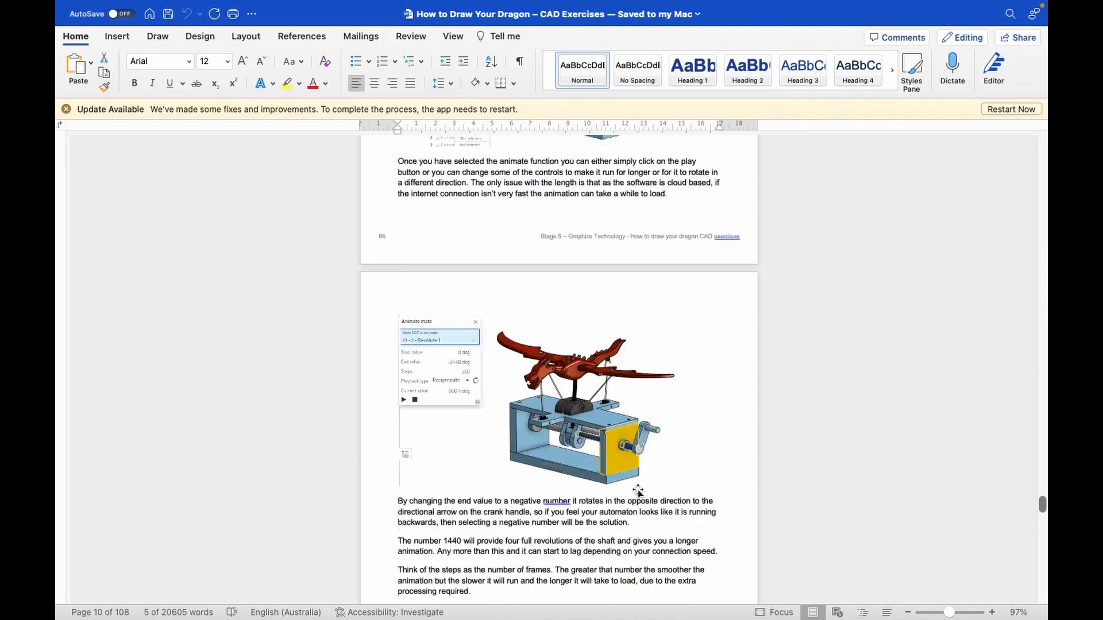
Step: Go back through the guide from the animation pages to page 81 and examine the head control rod mating instructions and pivot picture up close
scroll(638, 491, down, 15)
scroll(638, 488, up, 14)
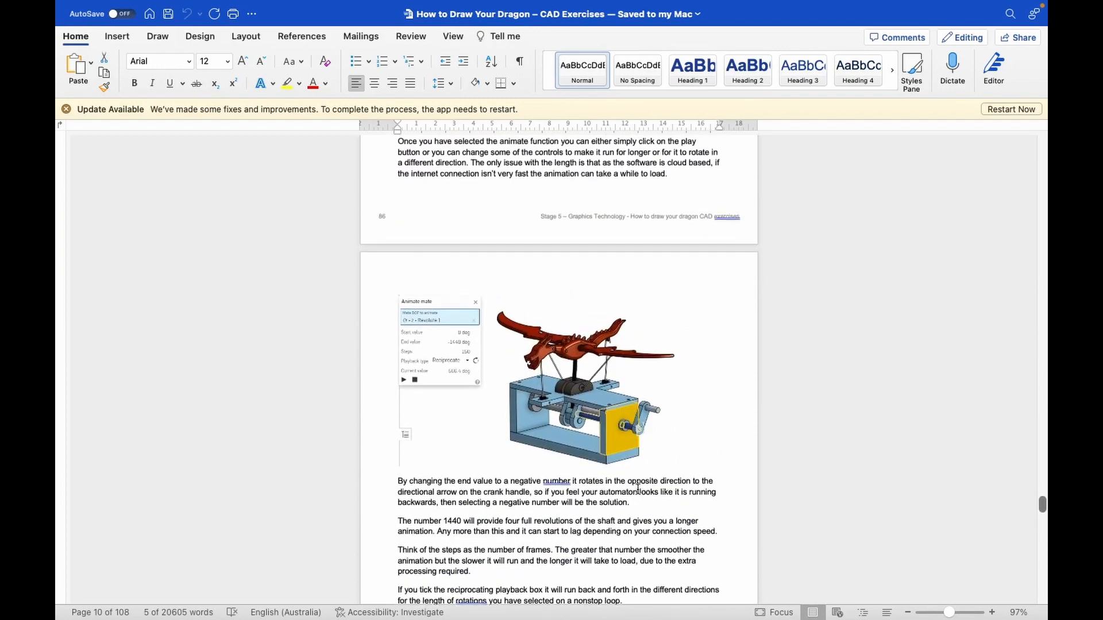
scroll(637, 488, up, 10)
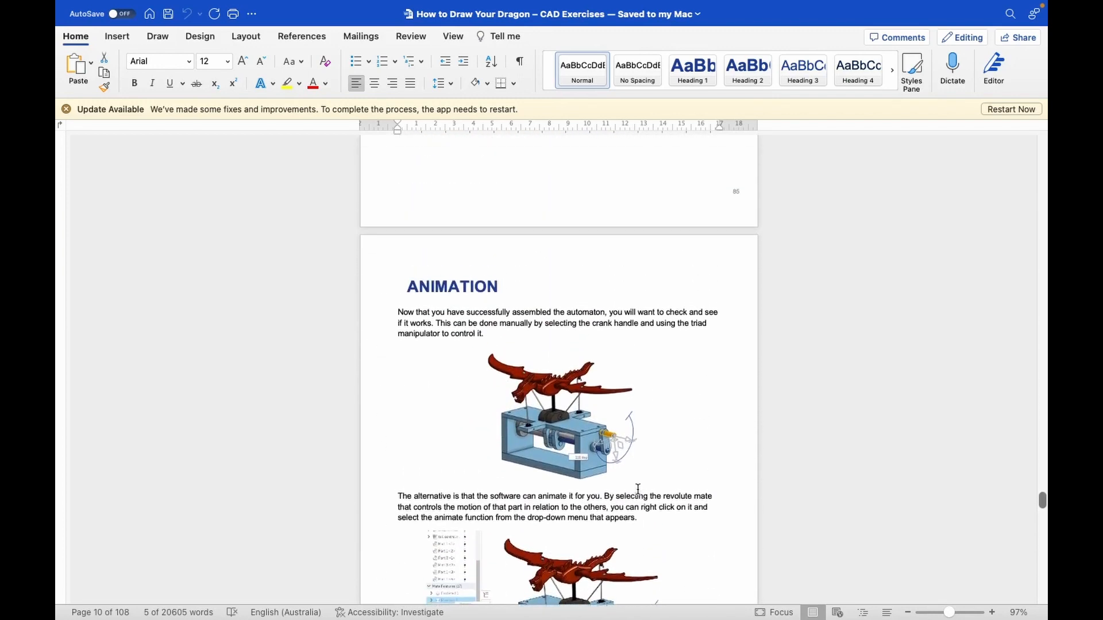
scroll(637, 489, up, 10)
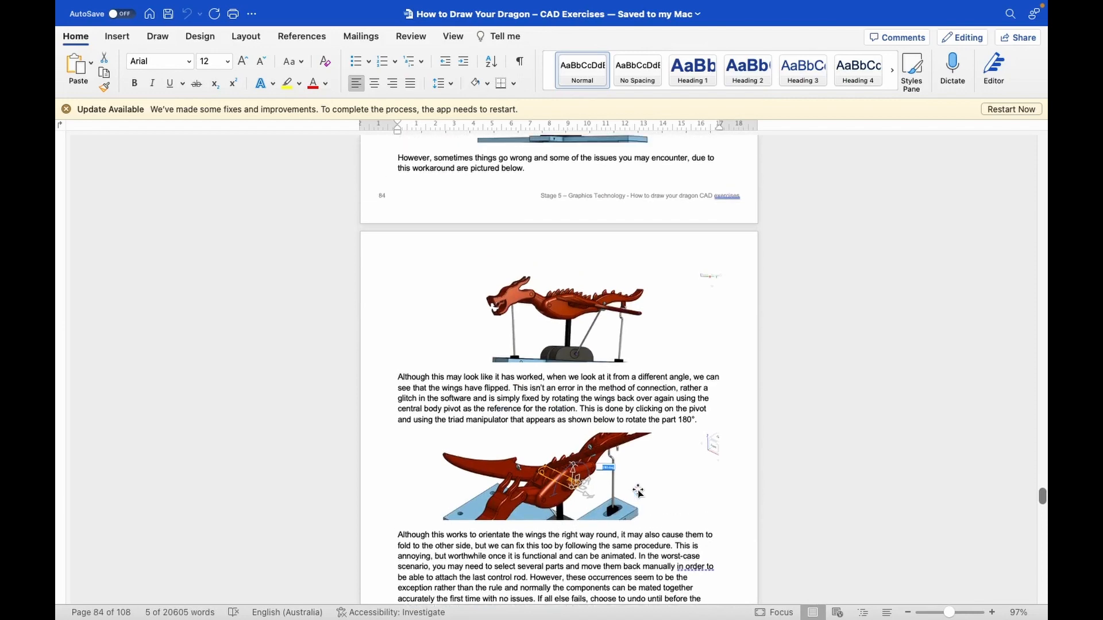
scroll(638, 491, up, 10)
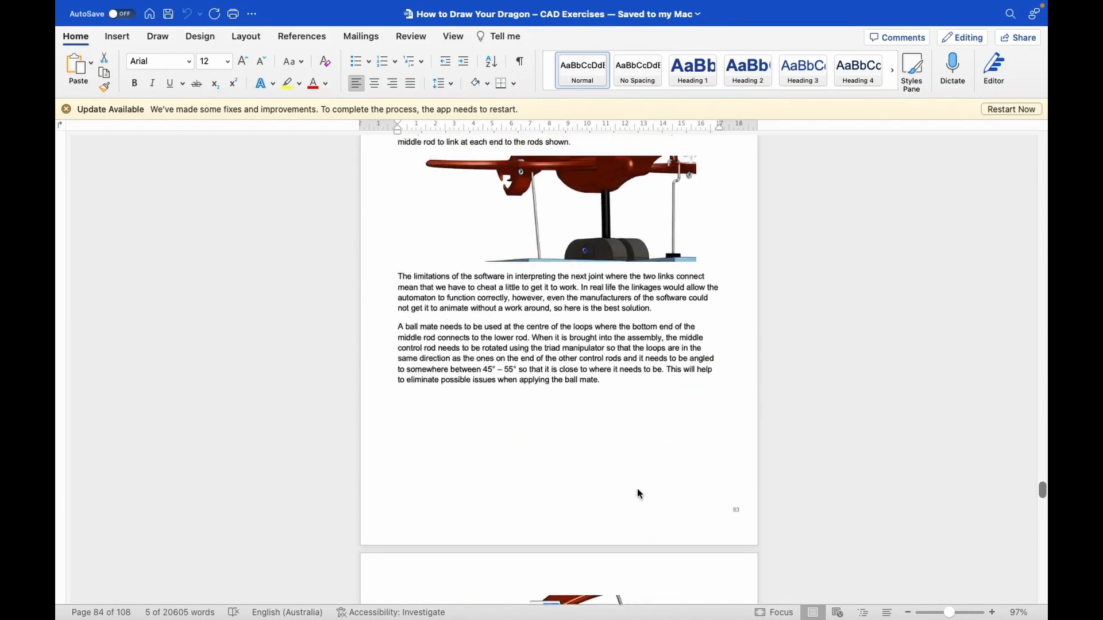
scroll(636, 491, up, 10)
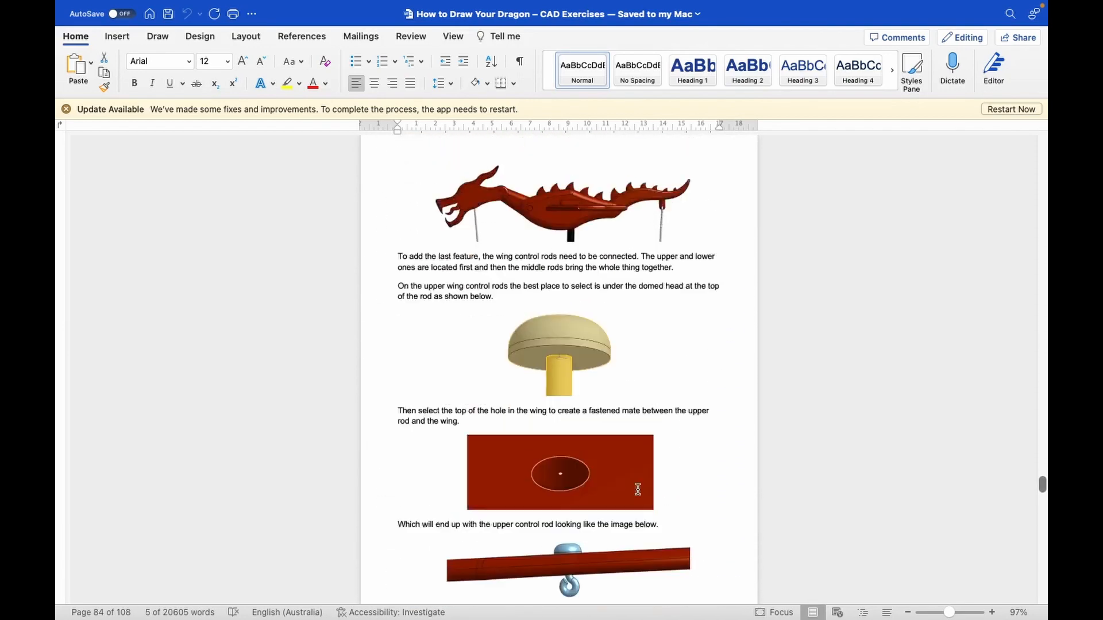
scroll(638, 489, up, 10)
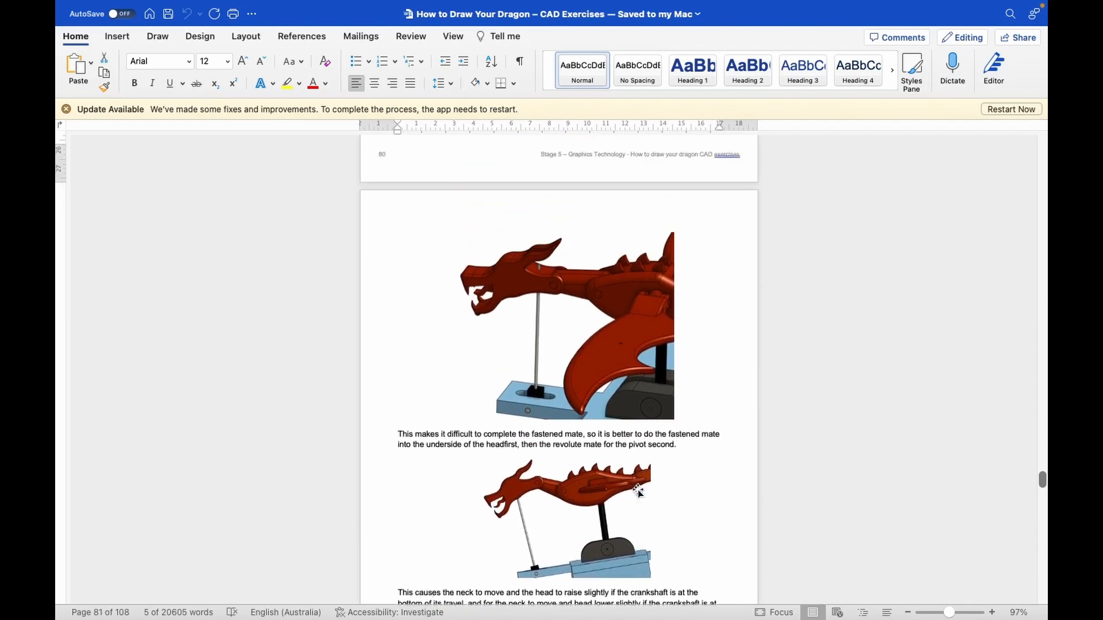
scroll(637, 491, up, 5)
scroll(638, 491, down, 2)
ctrl+scroll(621, 553, up, 3)
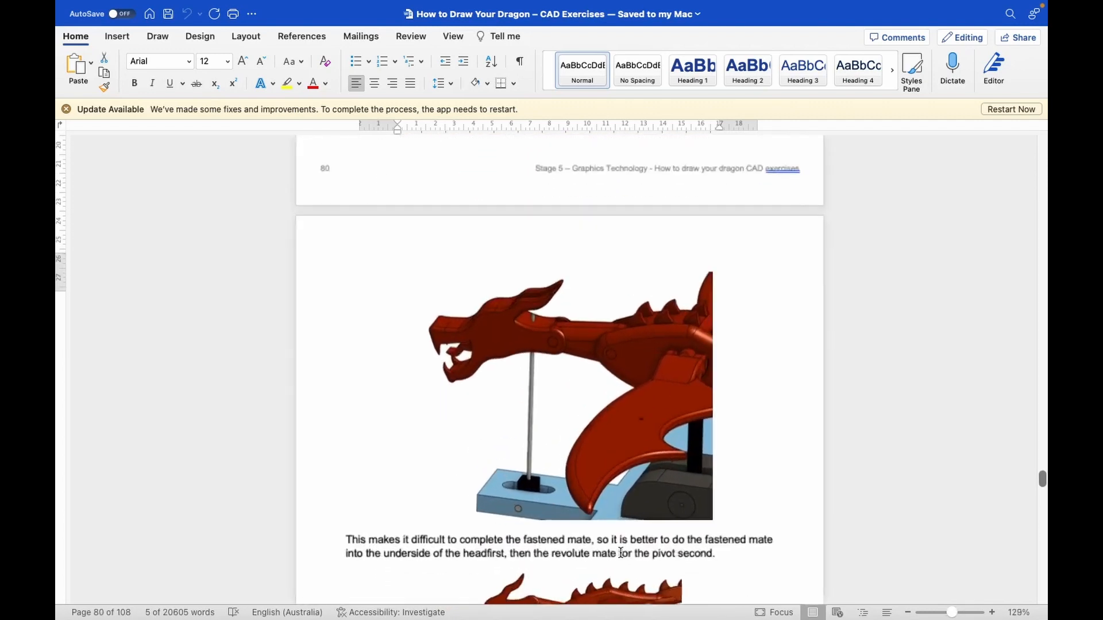
ctrl+scroll(621, 553, up, 5)
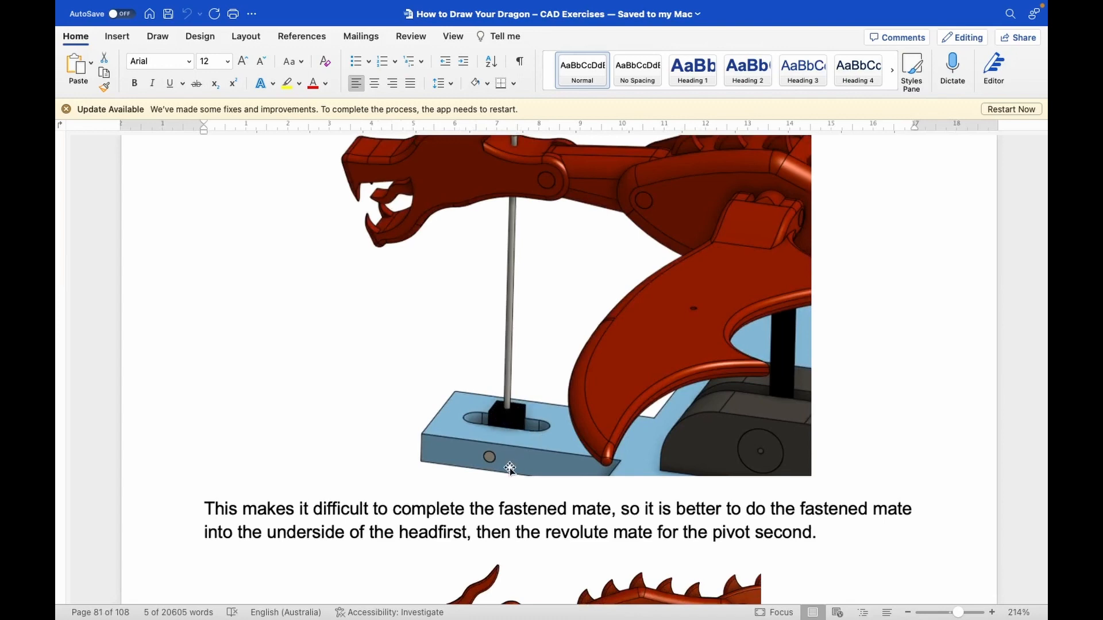
Step: Switch to the Dragon2 document in Onshape and preview the pivot holder and pivot parts in the CONNECTOR RODS folder
key(ctrl+Up)
click(569, 53)
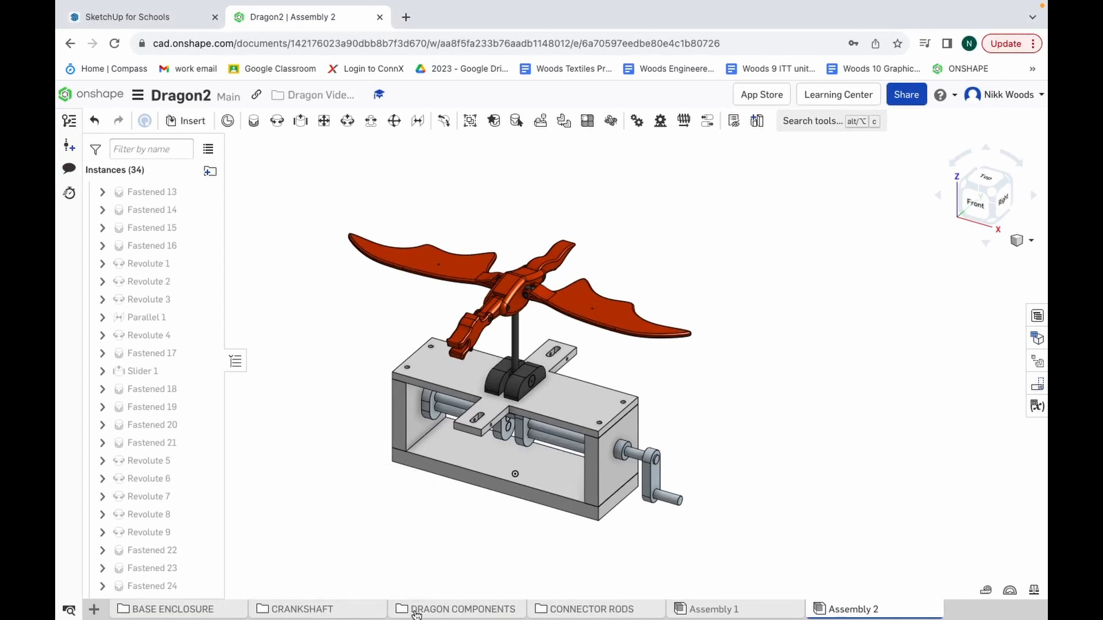
click(572, 610)
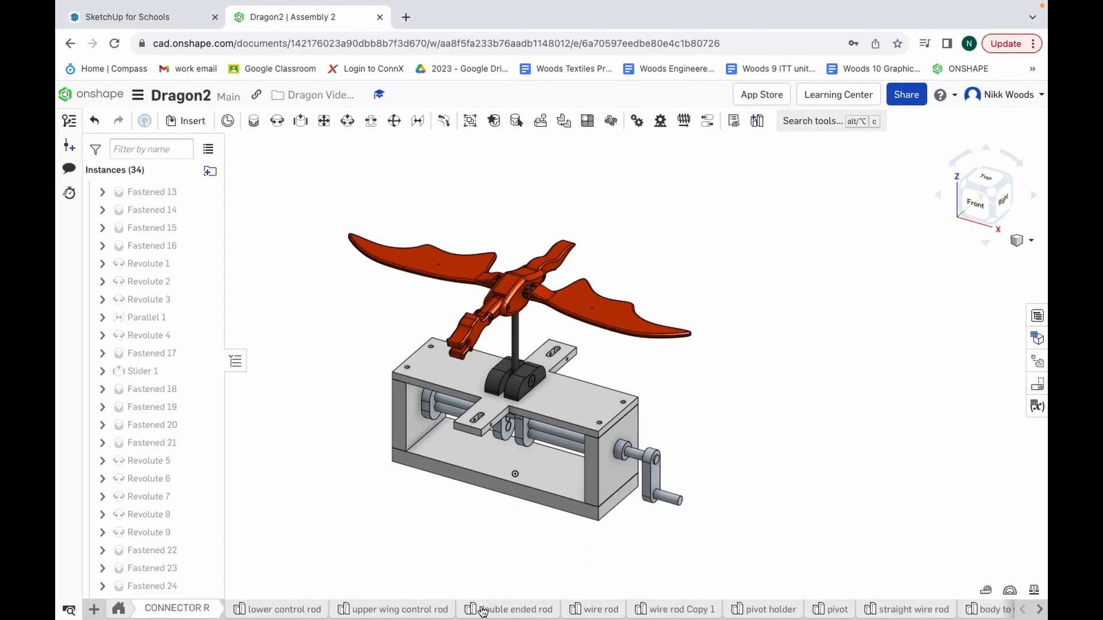
mouse_move(775, 613)
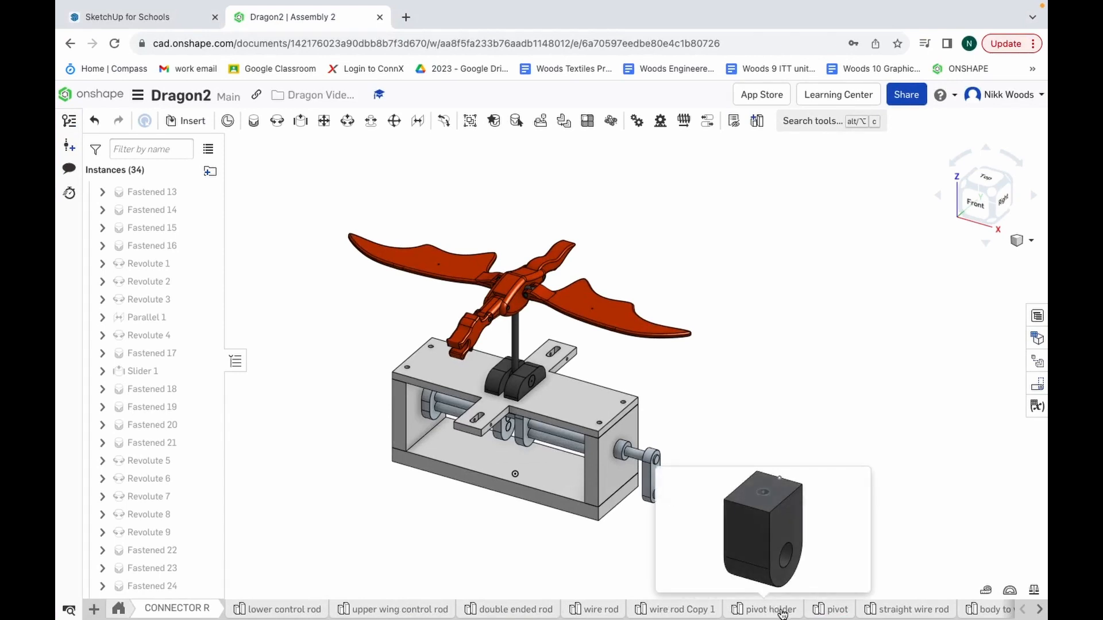
mouse_move(822, 614)
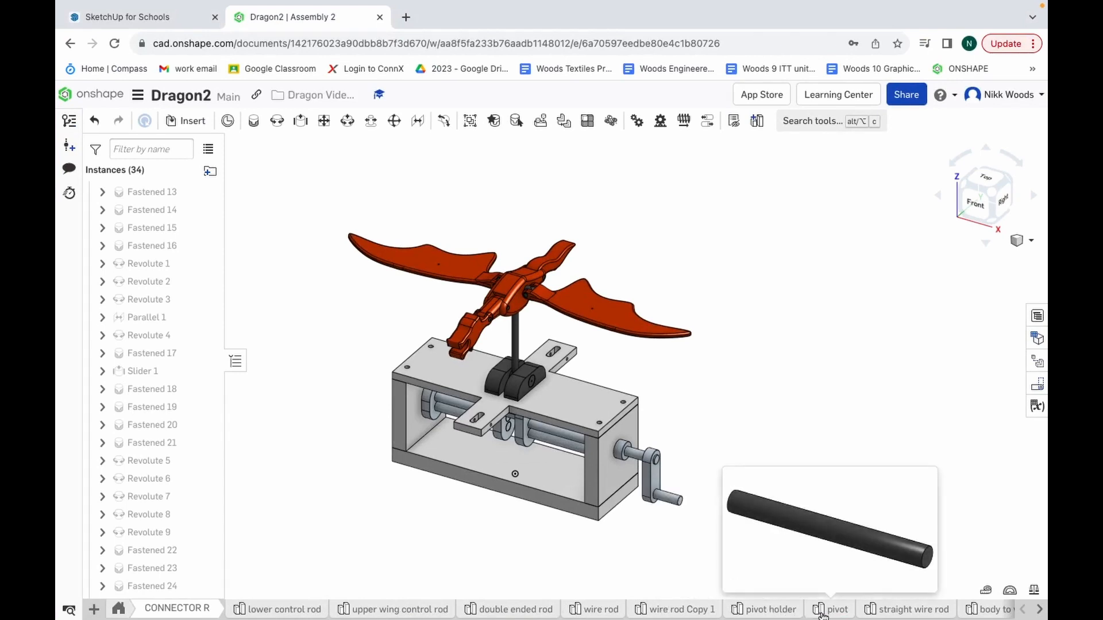
Step: Open the pivot holder part studio, inspect the settings of Extrude 1, and leave them without making changes
click(780, 610)
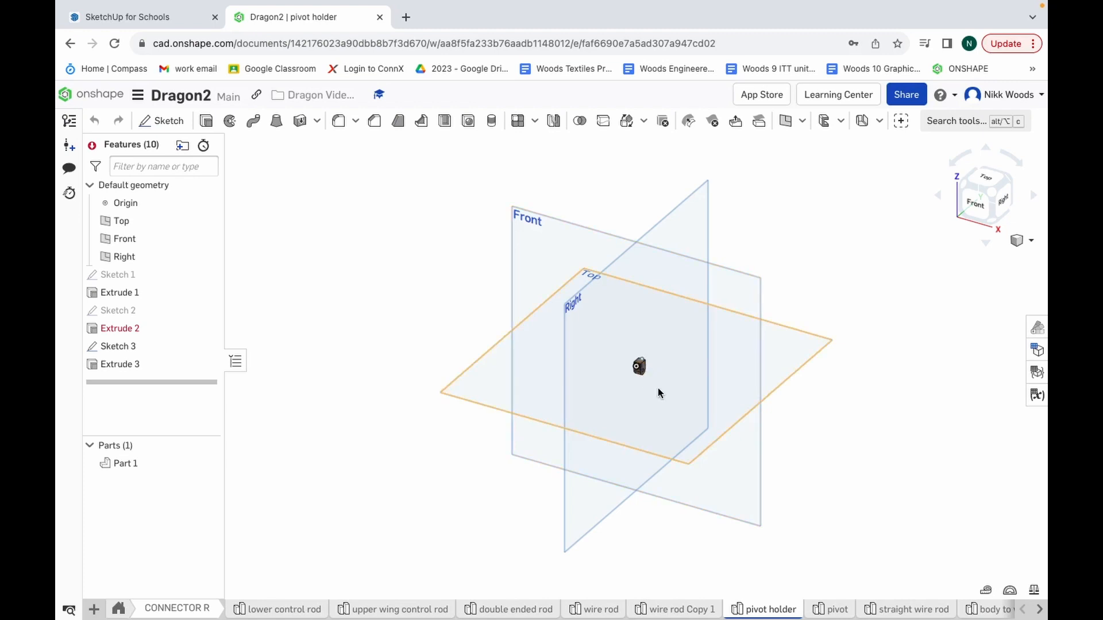
scroll(657, 388, down, 3)
scroll(657, 388, up, 10)
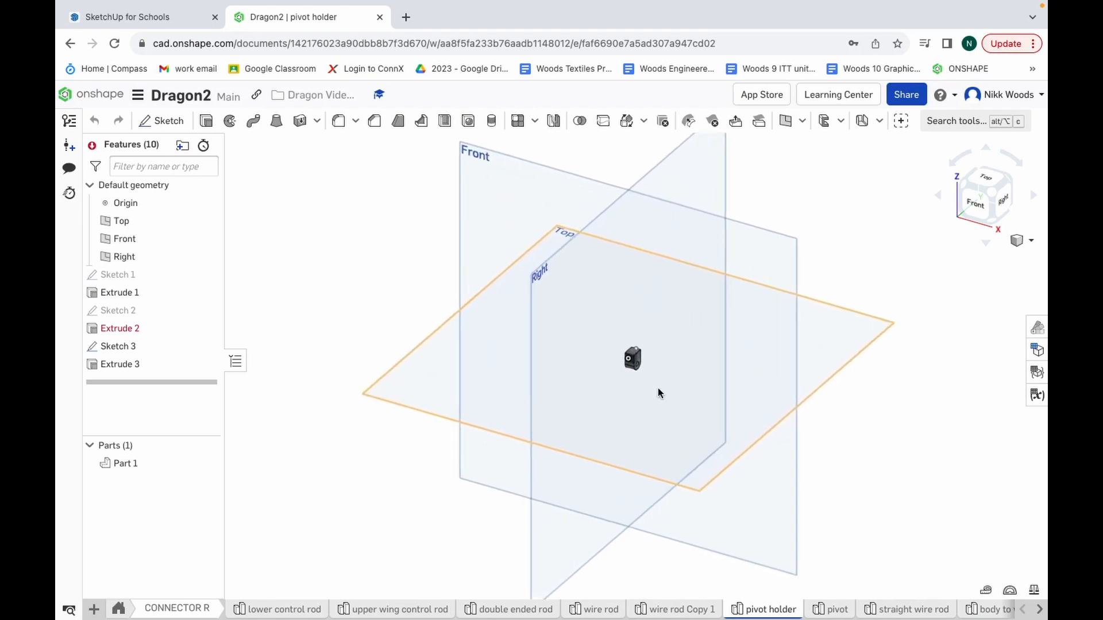
double_click(126, 295)
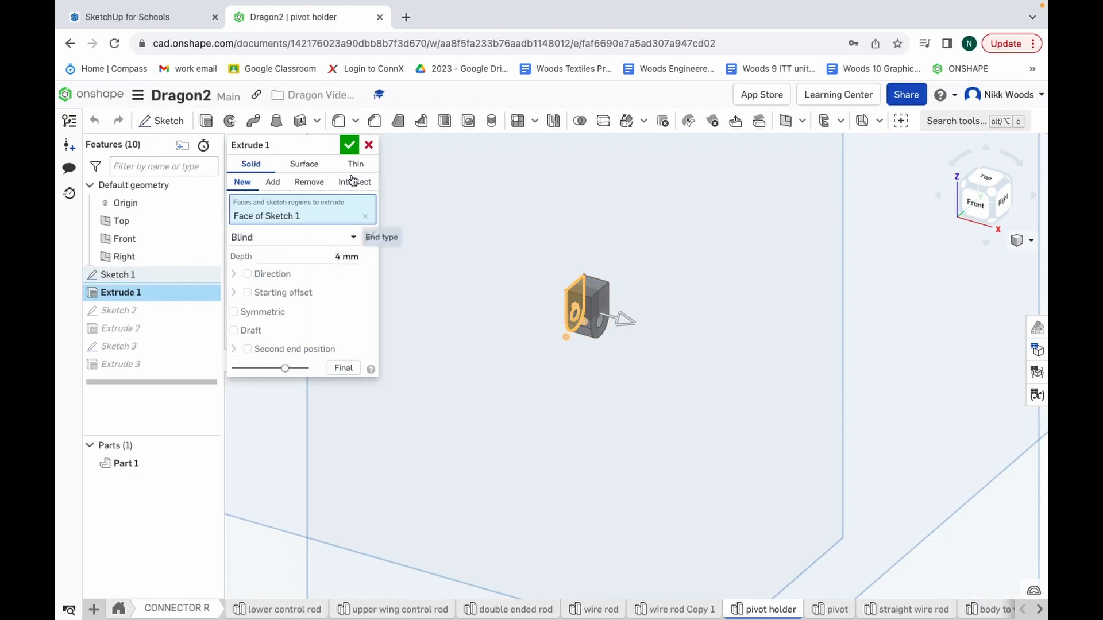
click(369, 146)
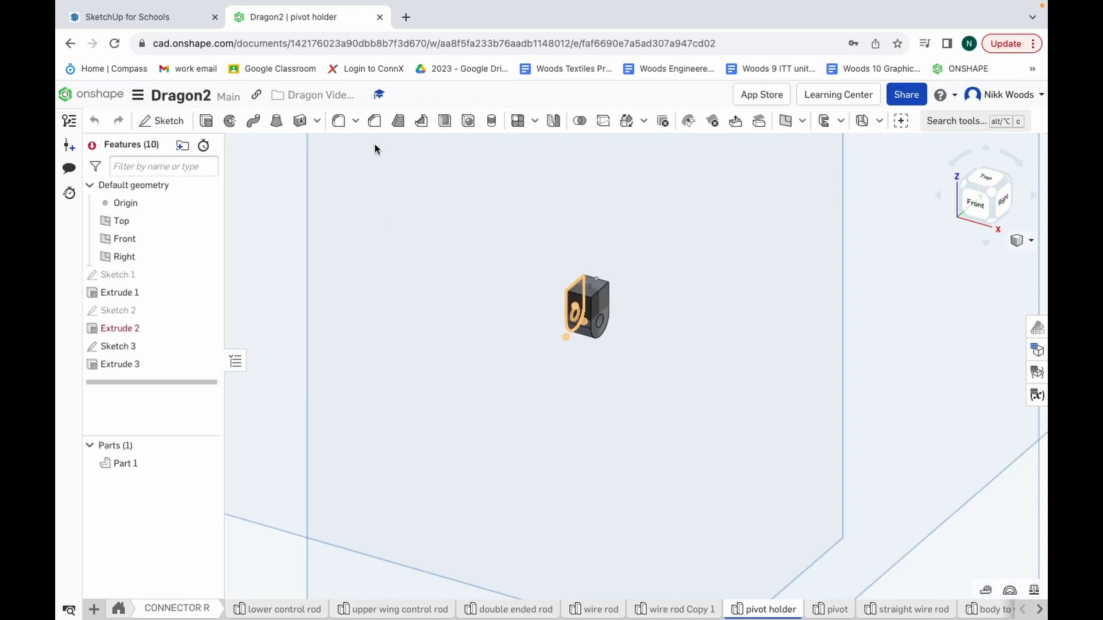
Step: Return to Assembly 2 and insert one pivot holder in the empty space beside the crank handle
click(118, 609)
click(841, 609)
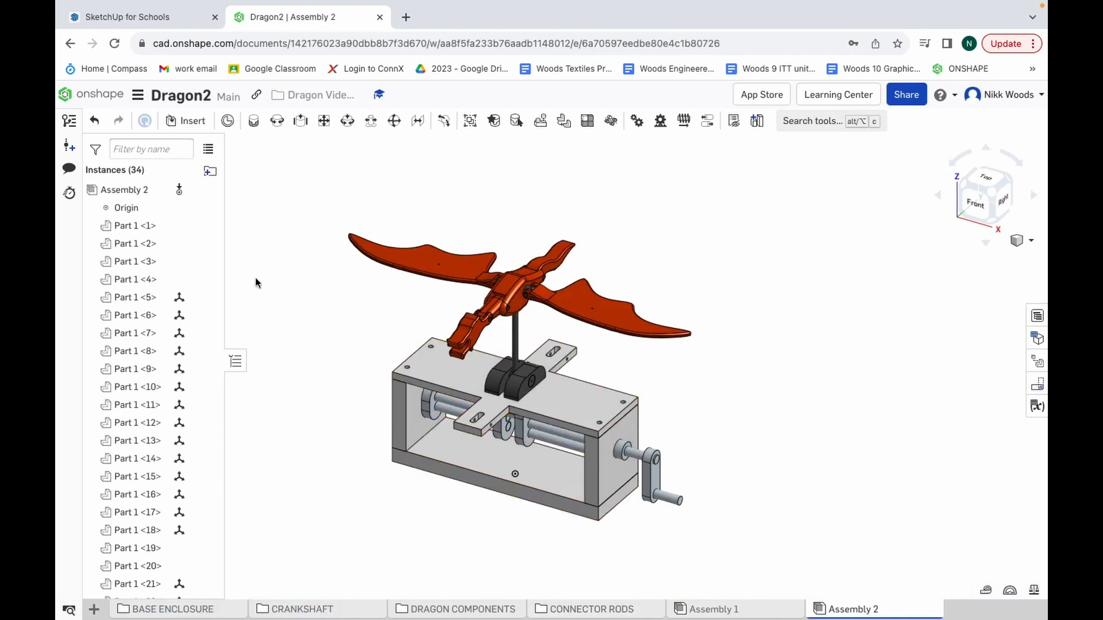
click(192, 121)
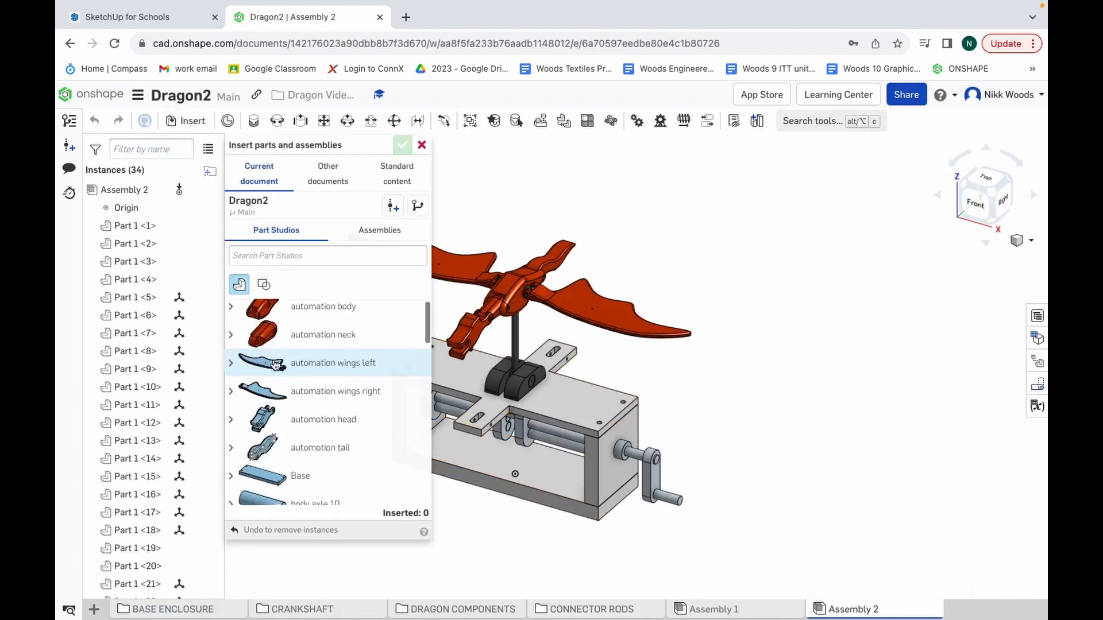
scroll(276, 365, down, 5)
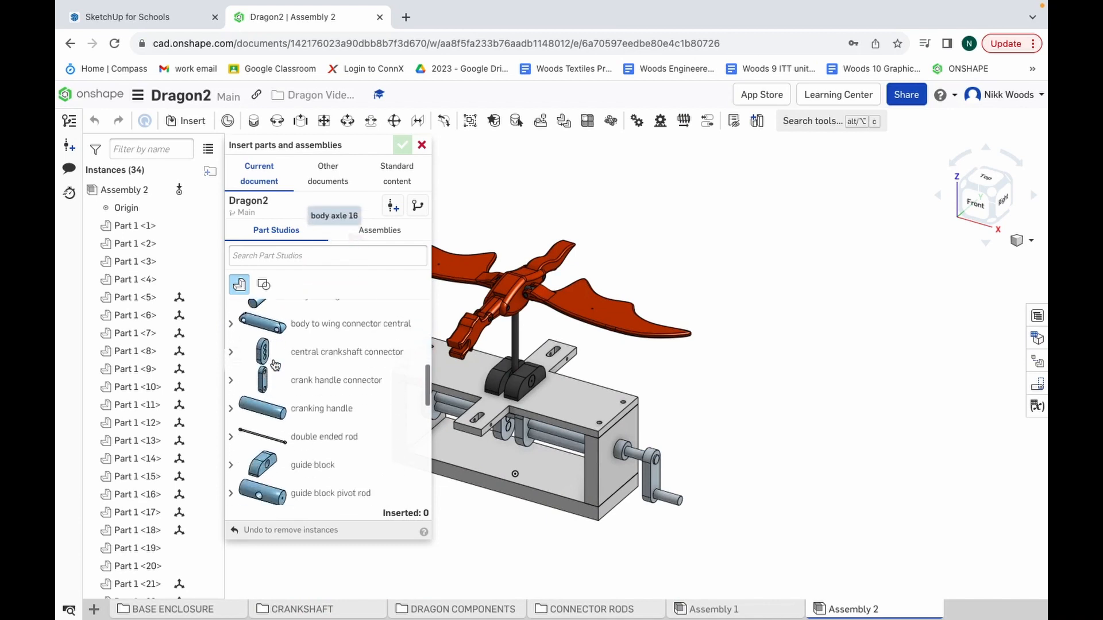
scroll(276, 365, down, 4)
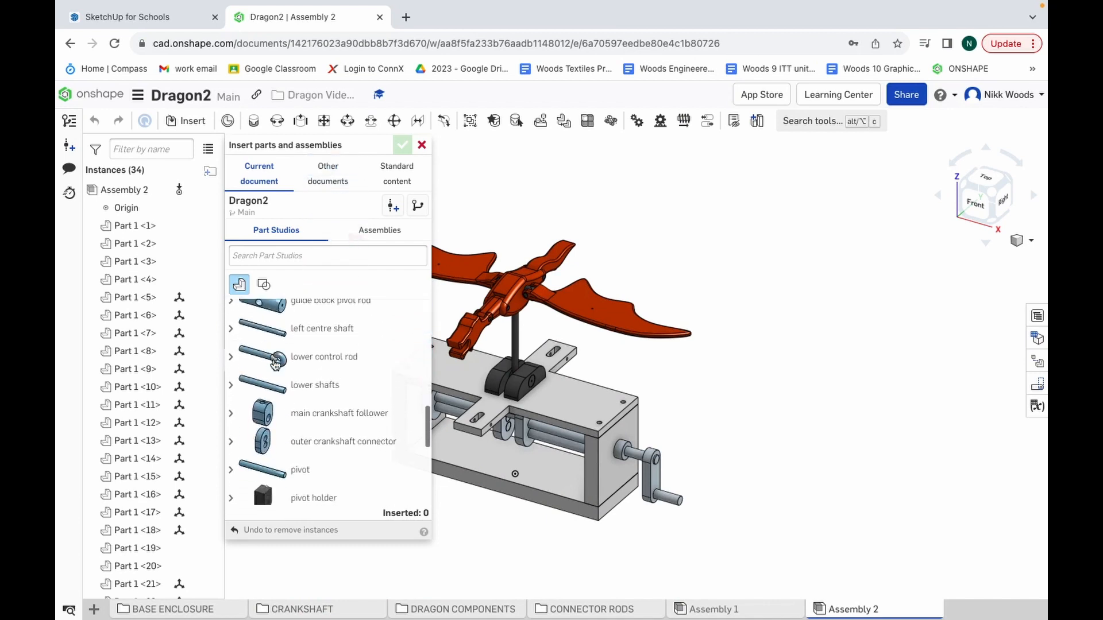
scroll(276, 362, down, 3)
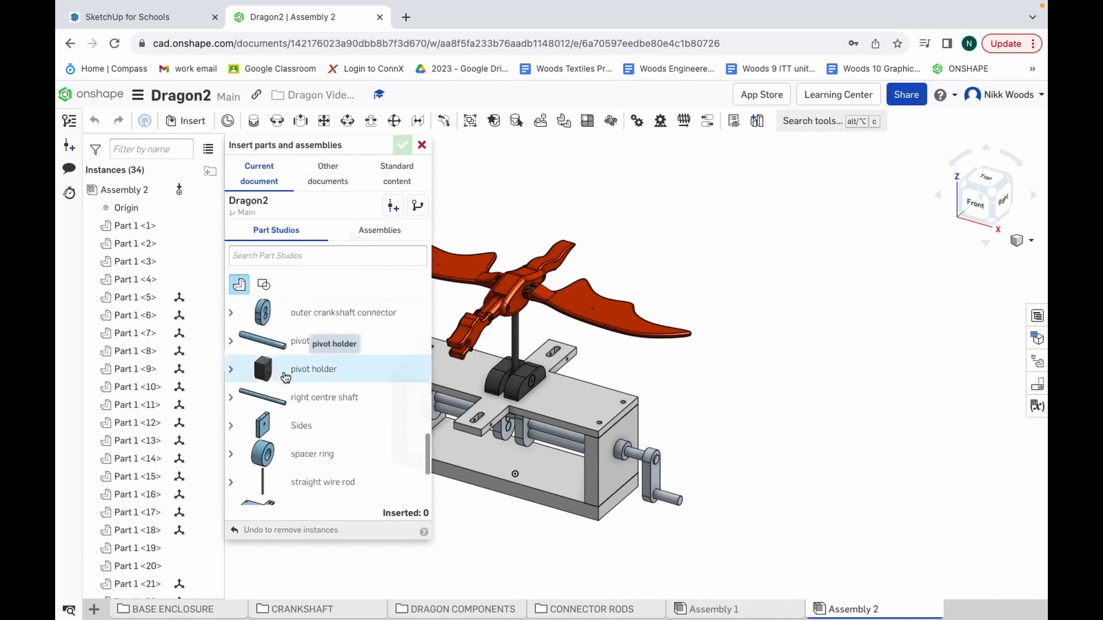
click(286, 377)
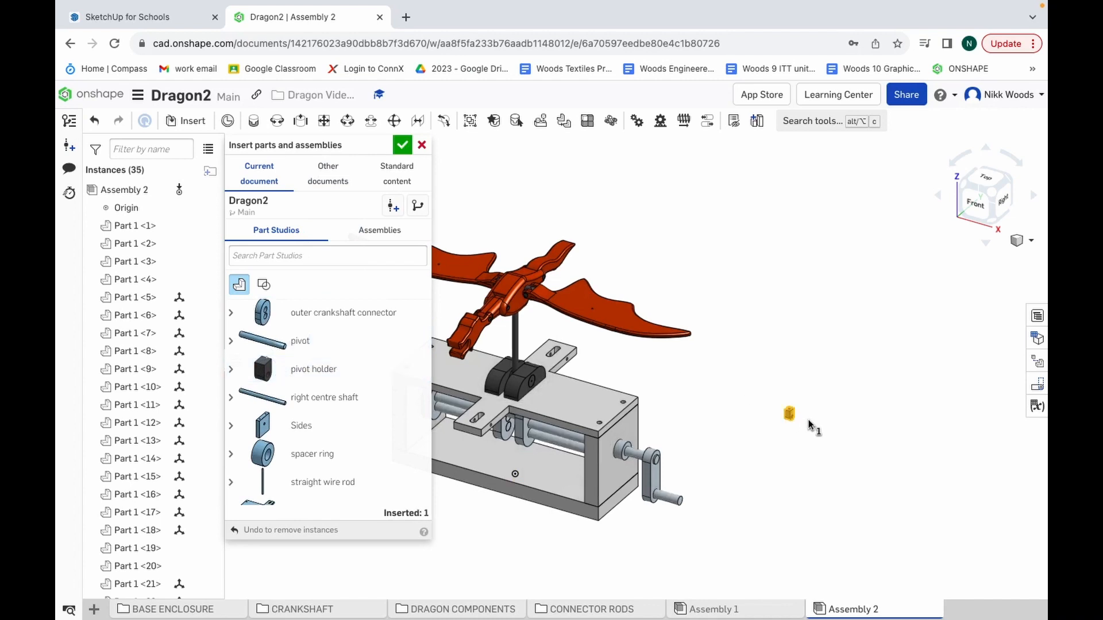
click(808, 422)
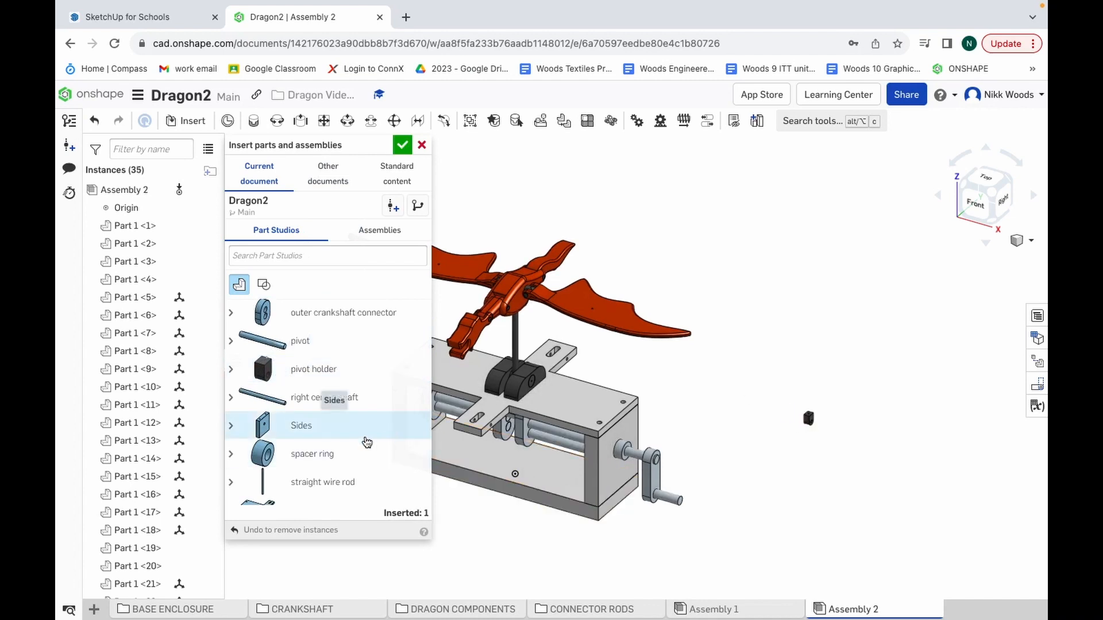
Step: Insert one wire rod Copy 1 into the assembly, just above the loose pivot holder
scroll(311, 437, down, 1)
scroll(311, 436, down, 3)
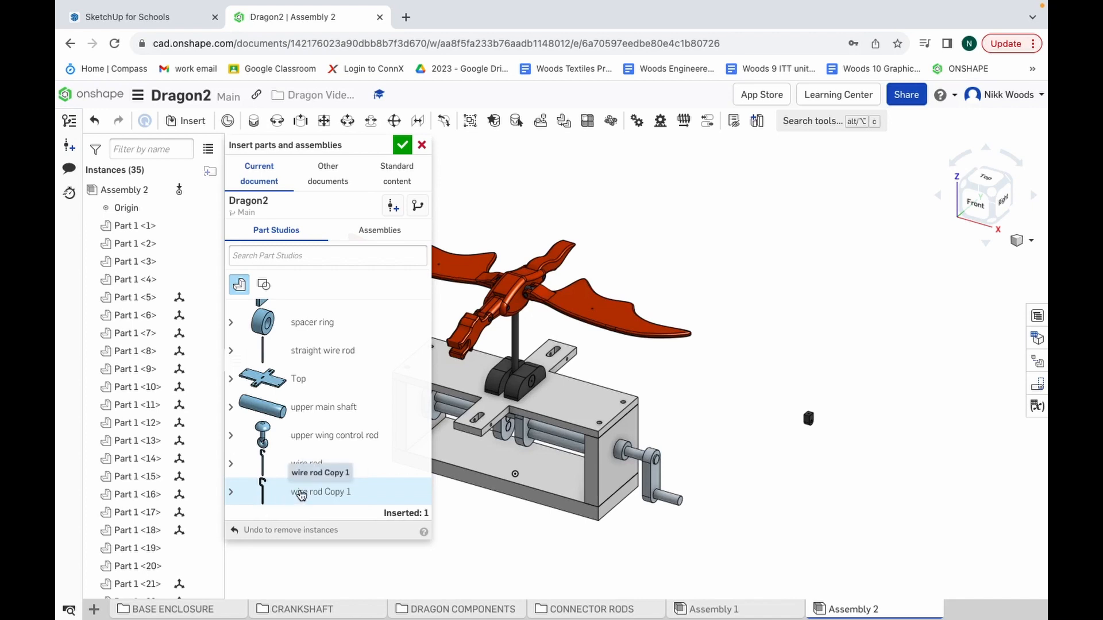
click(301, 493)
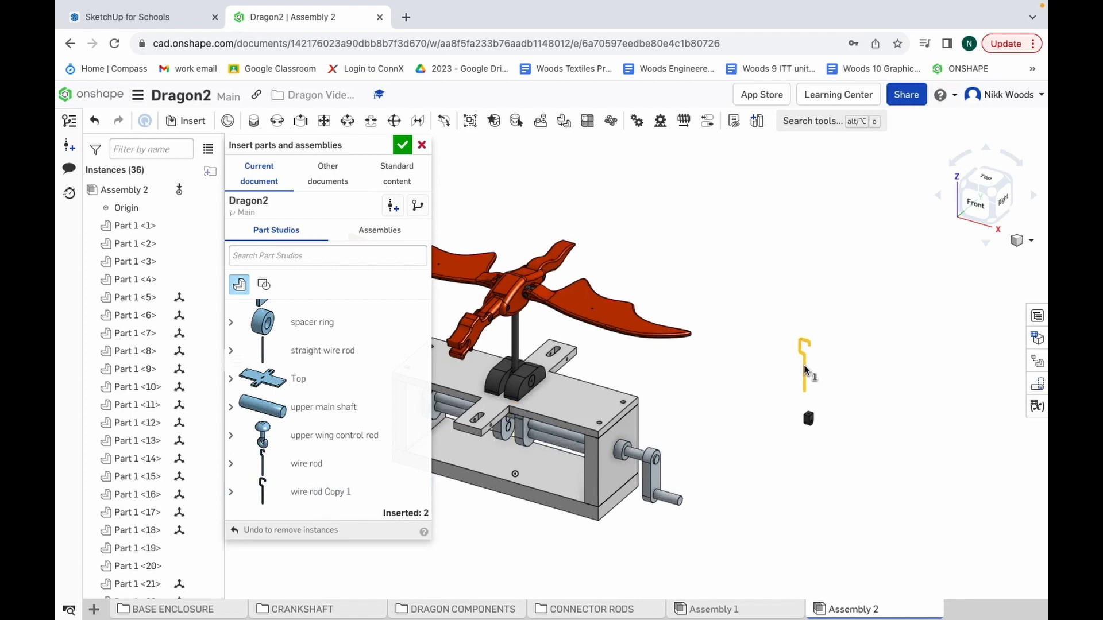
click(805, 370)
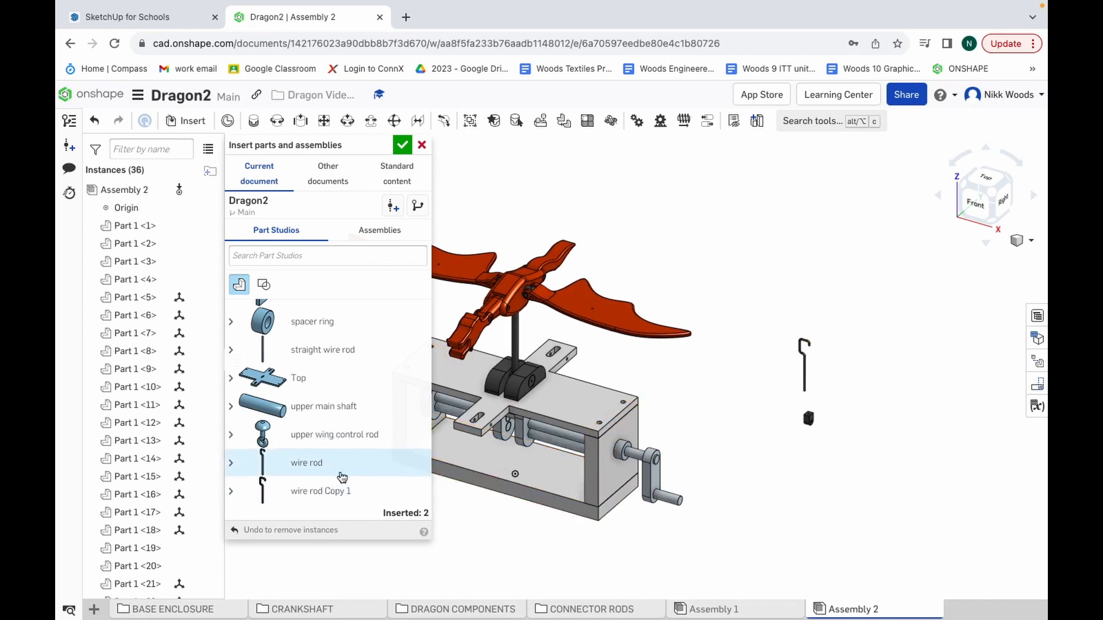
Step: Find the pivot part among the part studios and insert one just below the loose pivot holder
scroll(342, 477, up, 5)
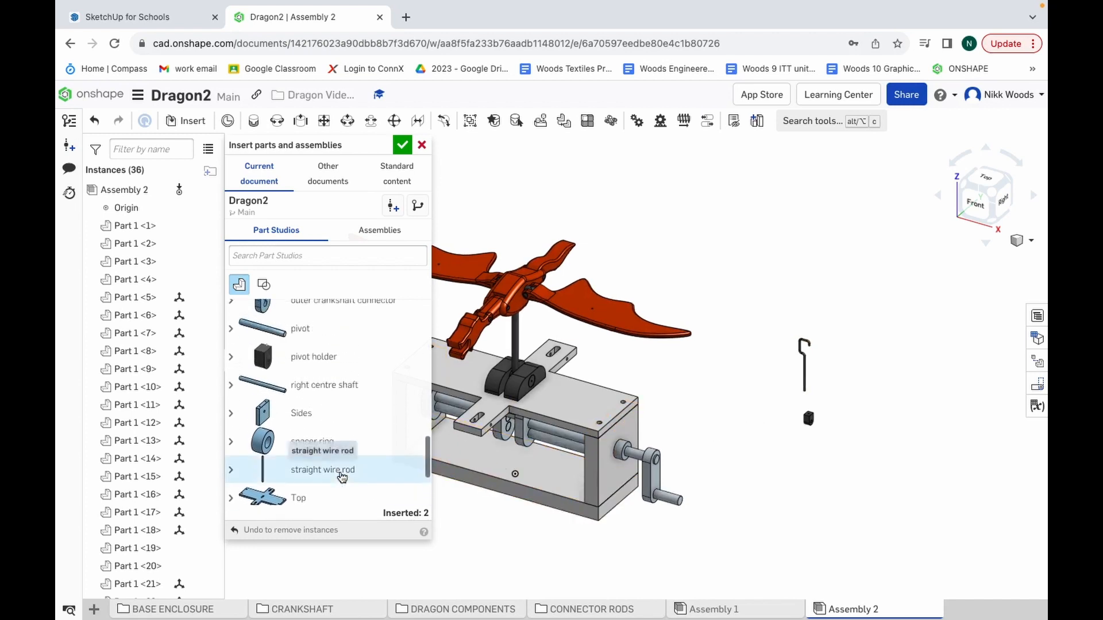
scroll(341, 478, up, 2)
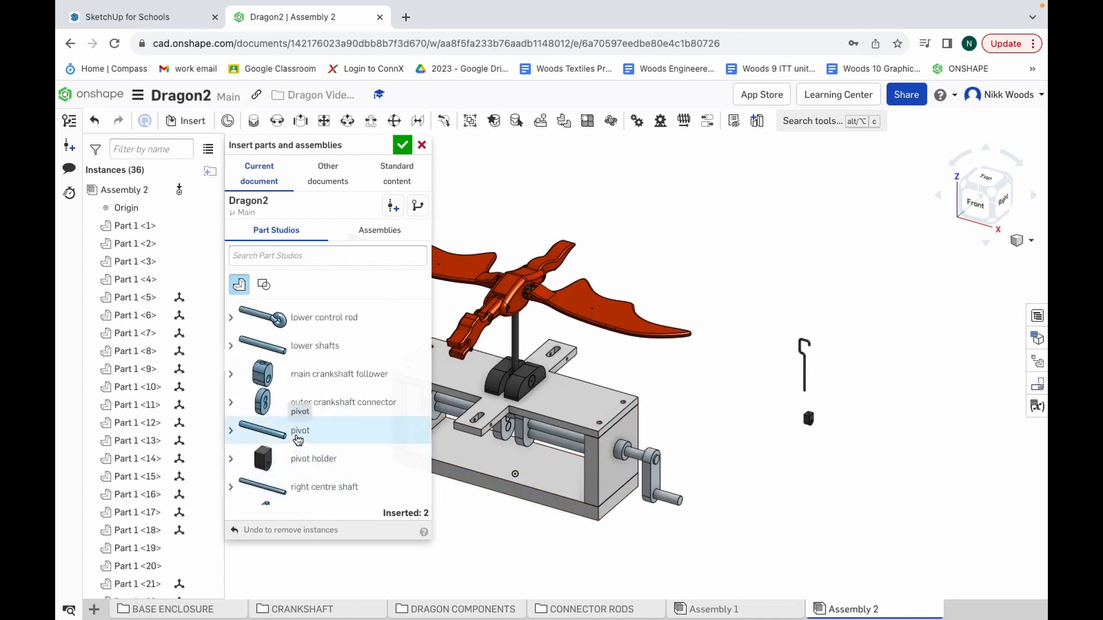
scroll(298, 440, up, 4)
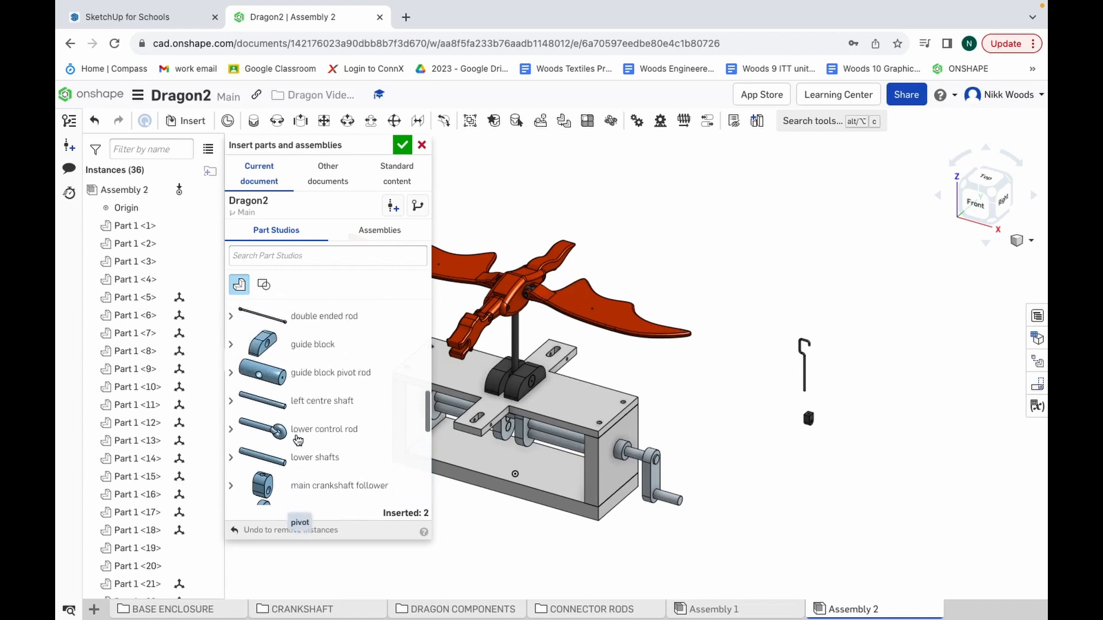
scroll(297, 440, up, 6)
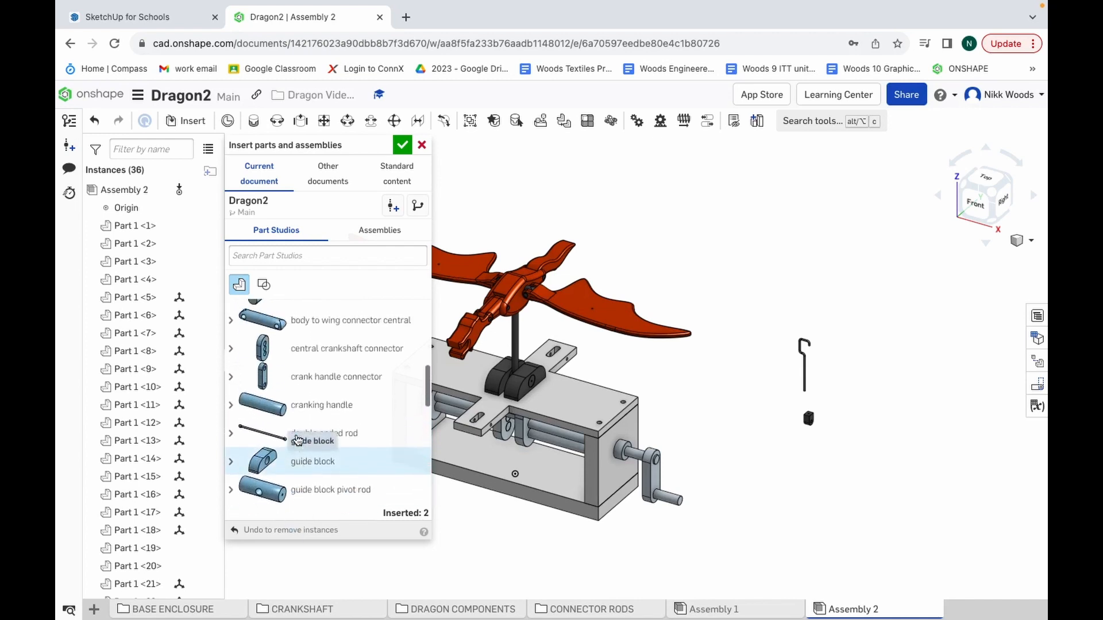
scroll(297, 440, up, 5)
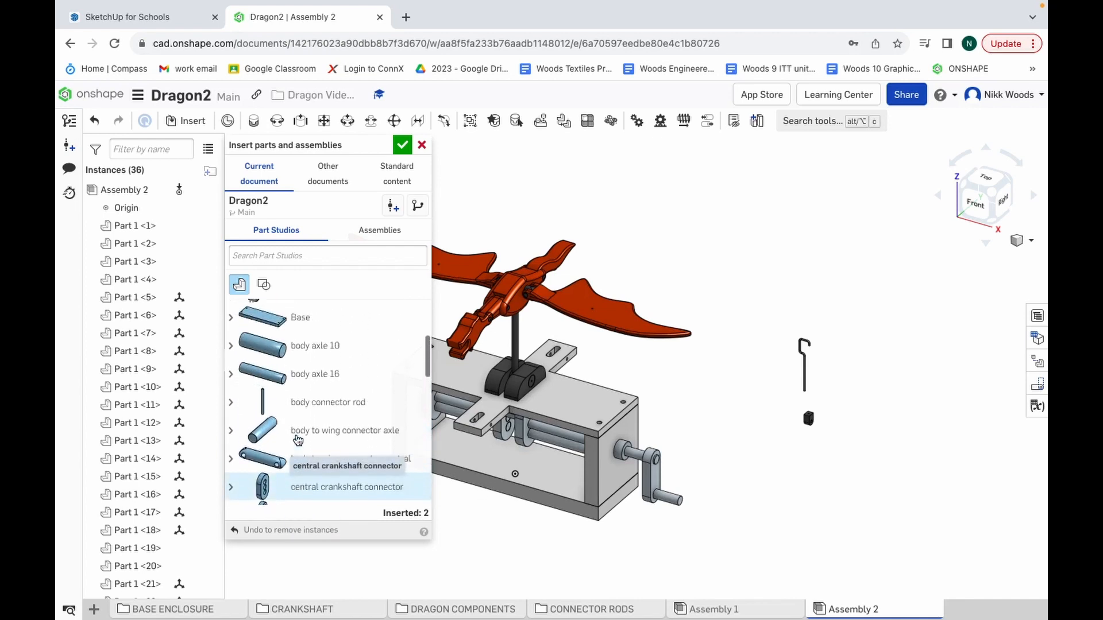
scroll(298, 440, up, 4)
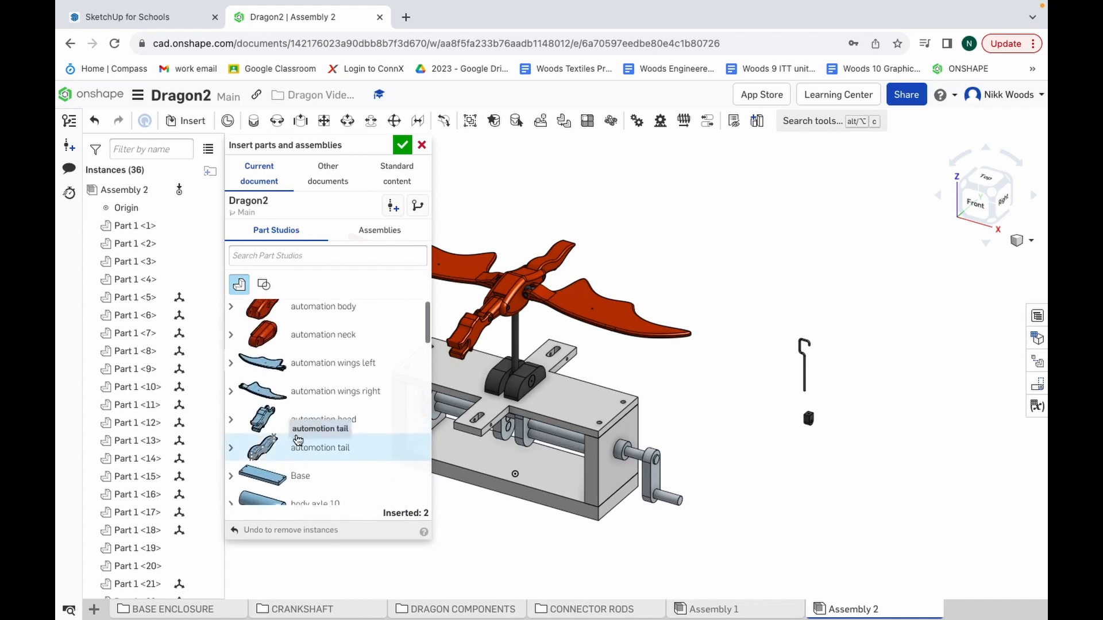
scroll(298, 440, down, 15)
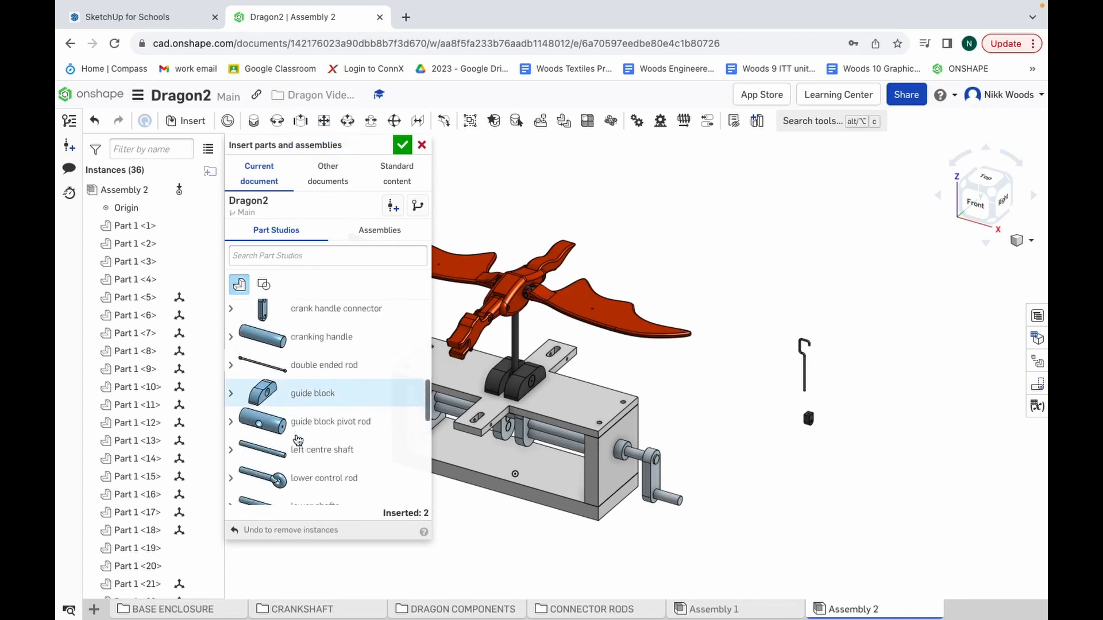
scroll(297, 440, down, 5)
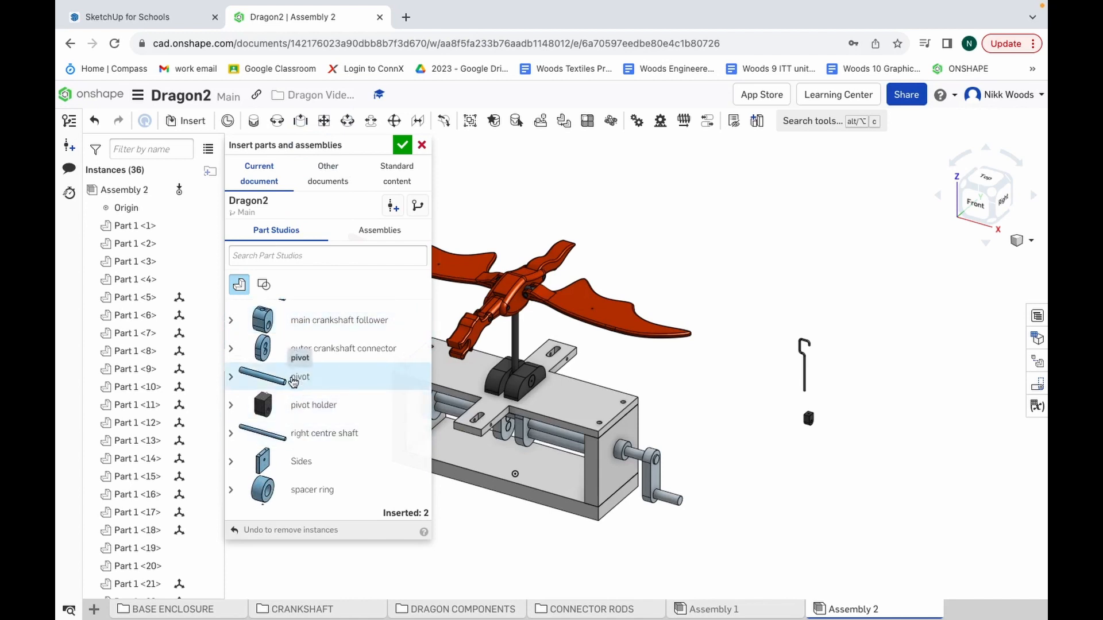
click(293, 380)
click(808, 443)
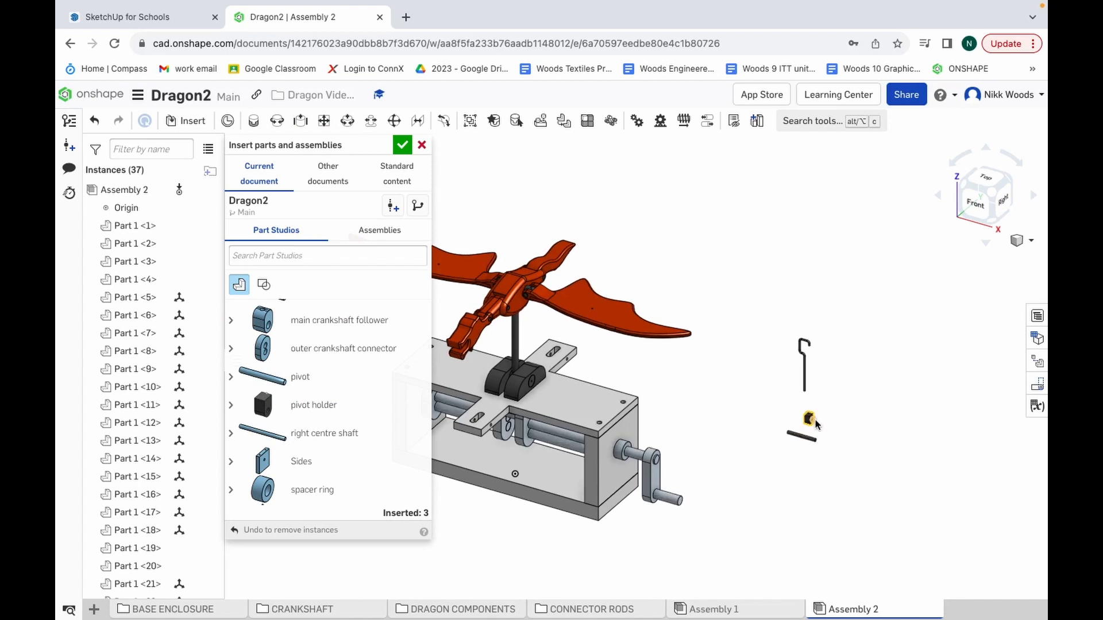
Step: Finish inserting parts and add a Revolute mate joining the centre of the pivot holder's cross hole to the middle of the pivot
click(402, 147)
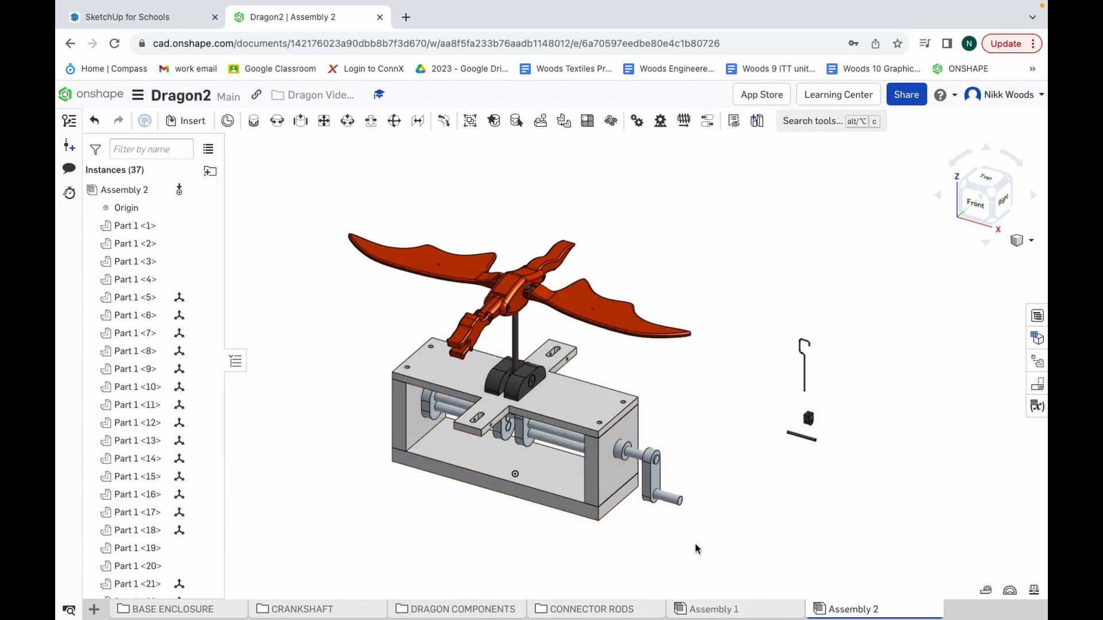
scroll(695, 546, up, 5)
scroll(695, 546, up, 2)
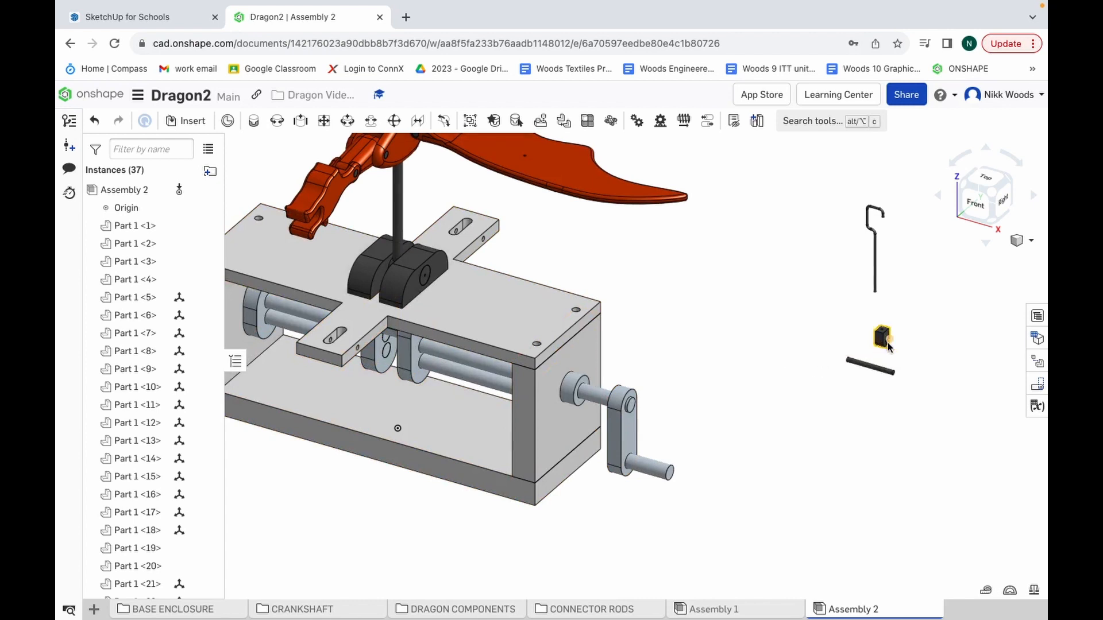
scroll(885, 346, down, 4)
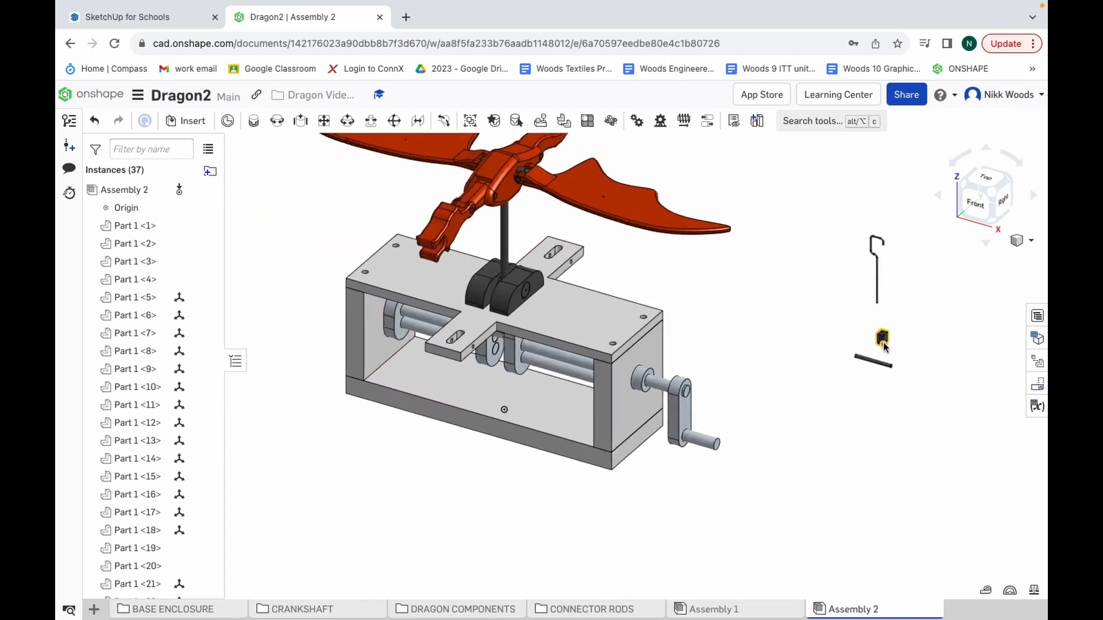
scroll(885, 347, up, 8)
scroll(884, 347, up, 3)
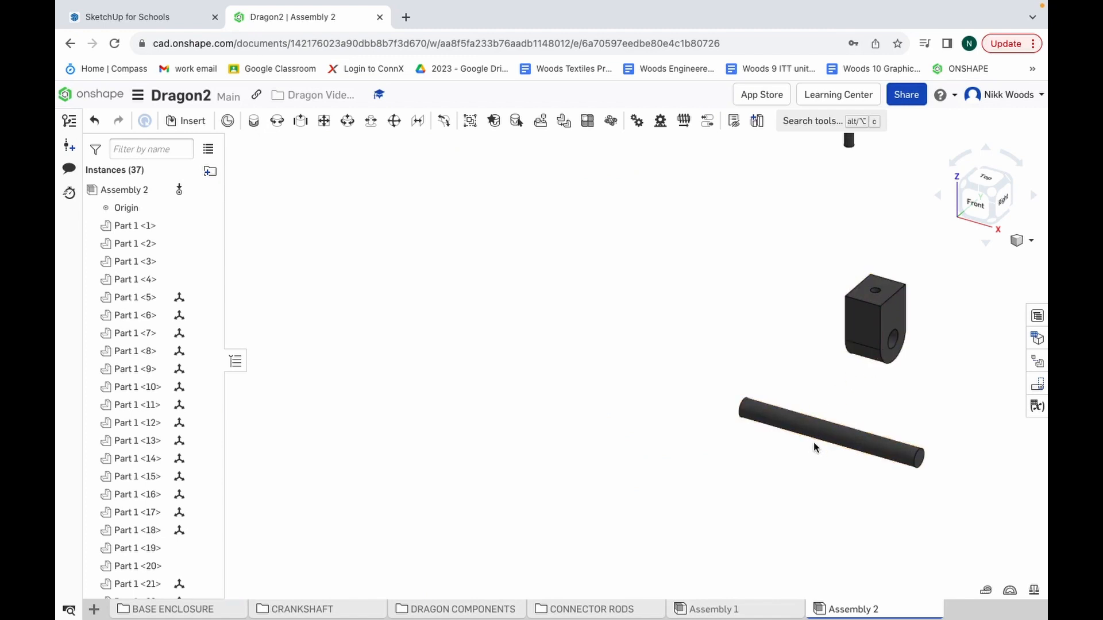
scroll(856, 376, down, 3)
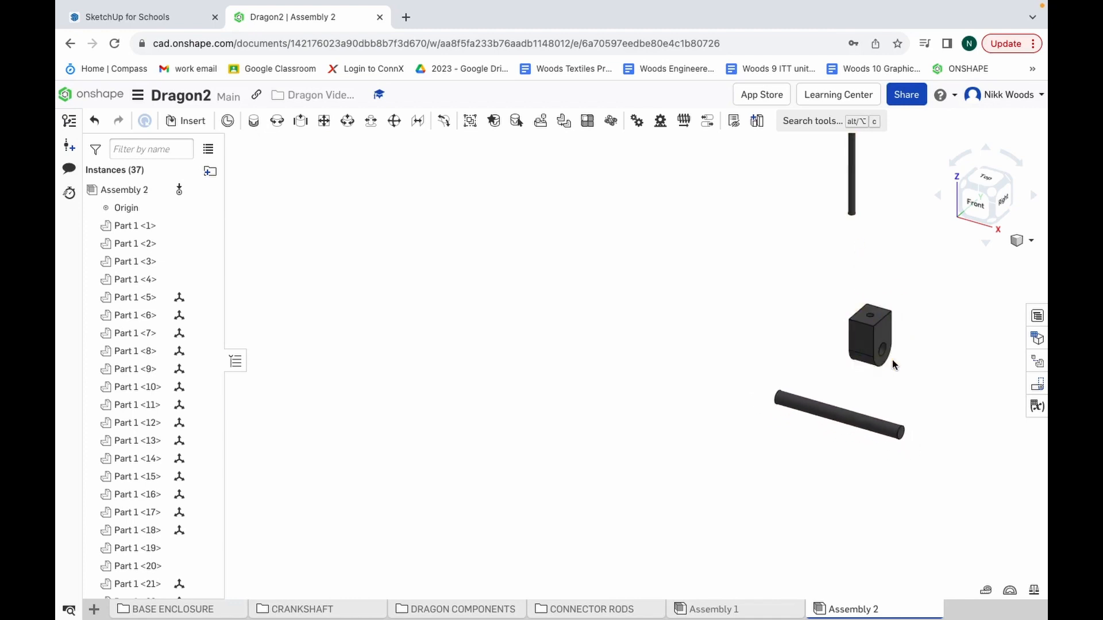
scroll(891, 359, up, 2)
scroll(892, 360, up, 2)
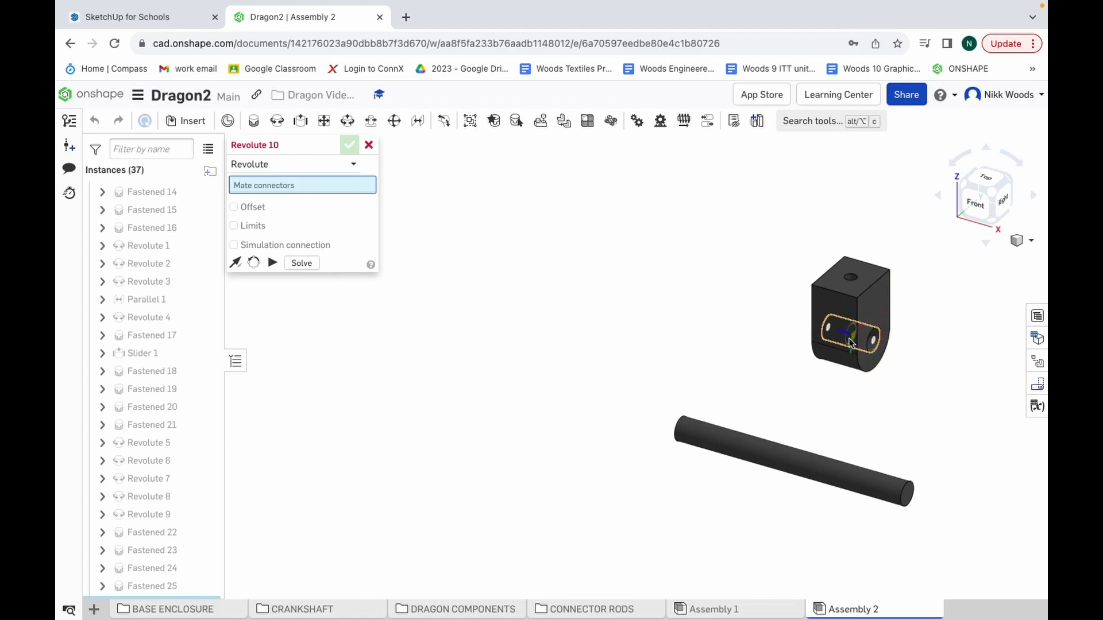
click(849, 339)
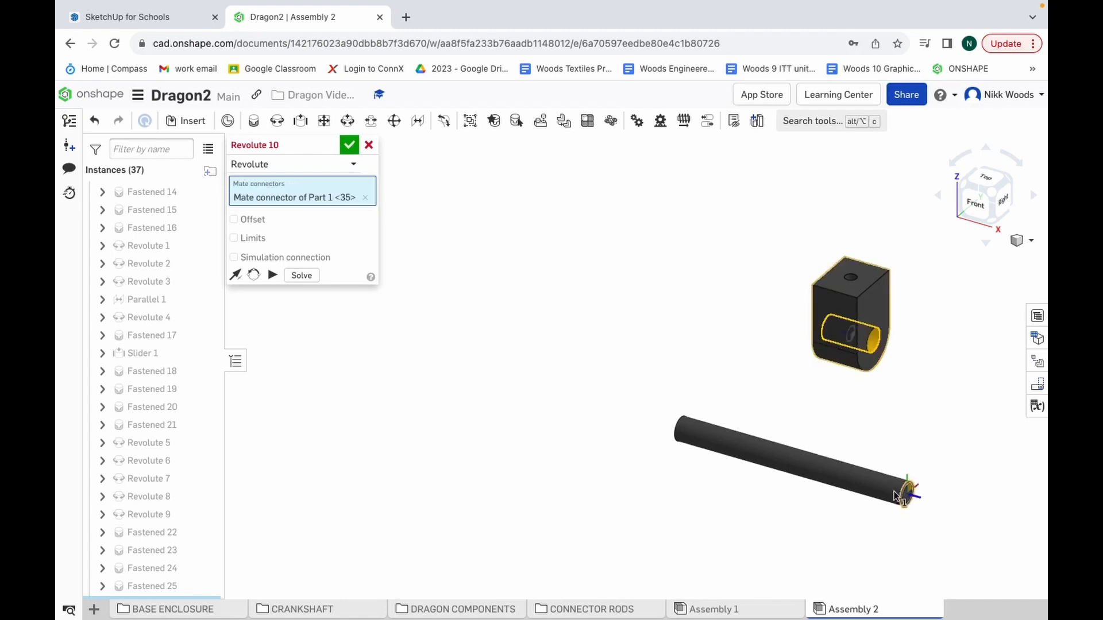
click(797, 465)
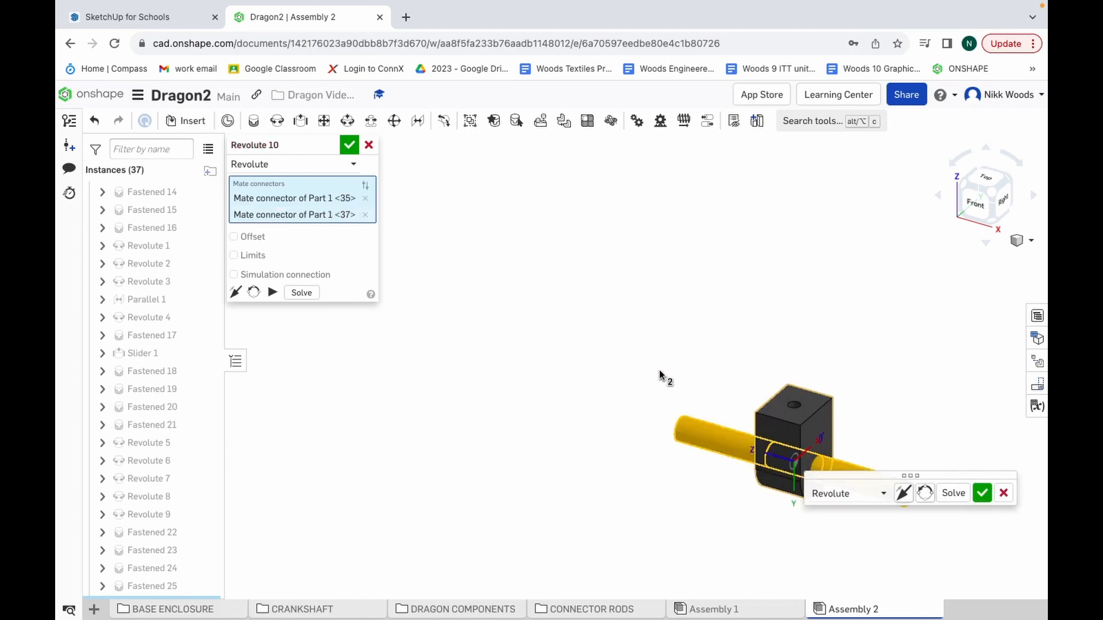
click(348, 146)
Step: Add a Fastened mate between the lower end of the wire rod and the hole in the pivot holder's top face
scroll(585, 273, down, 5)
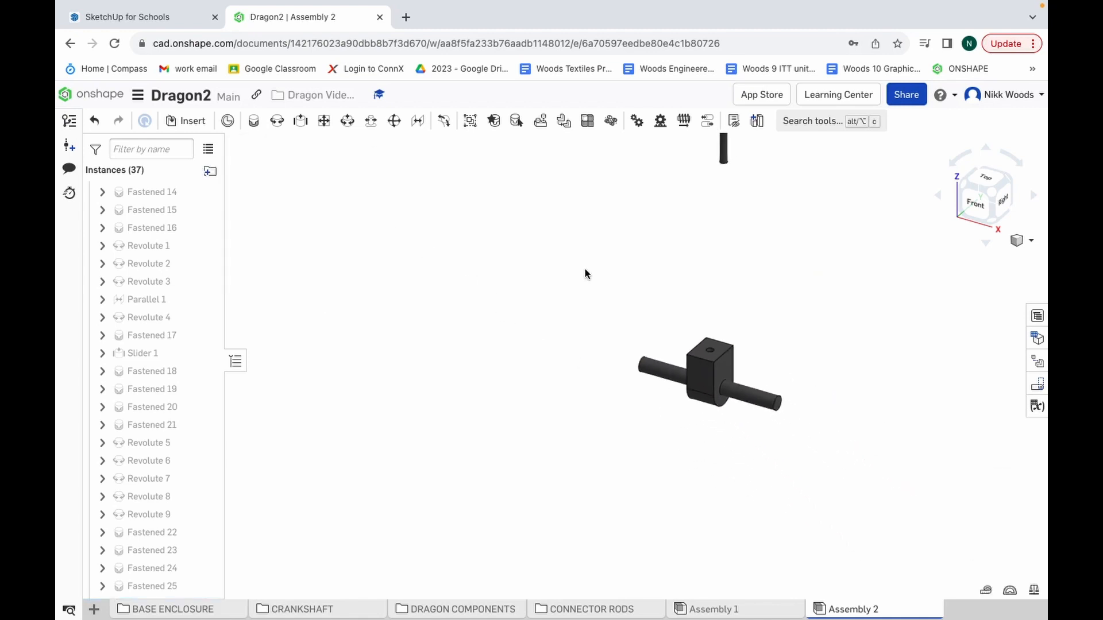
scroll(676, 168, up, 5)
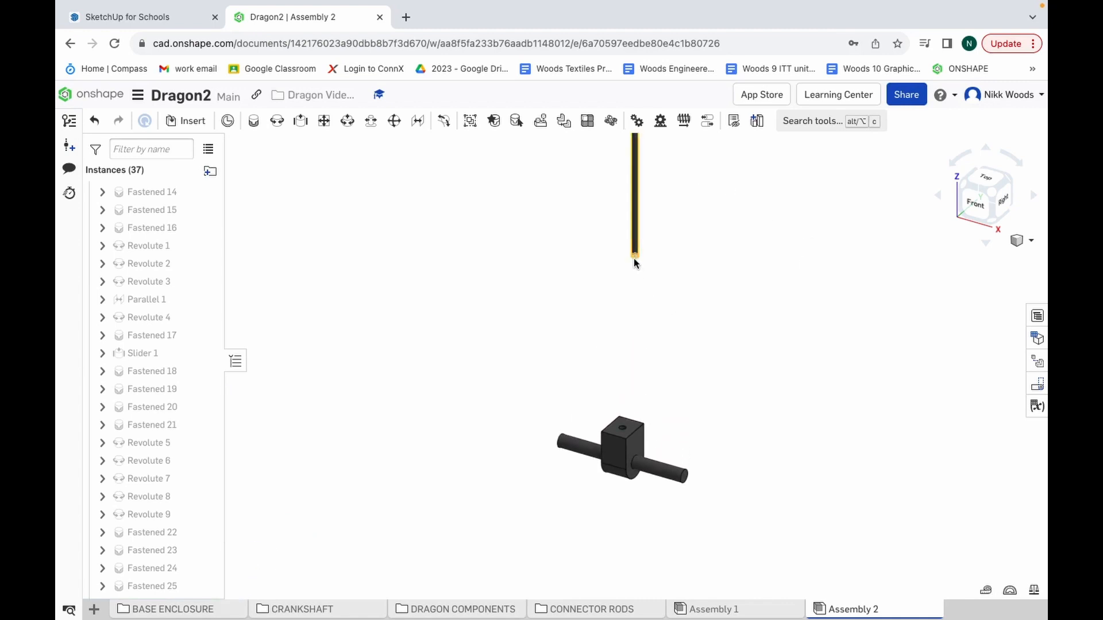
click(985, 148)
click(986, 149)
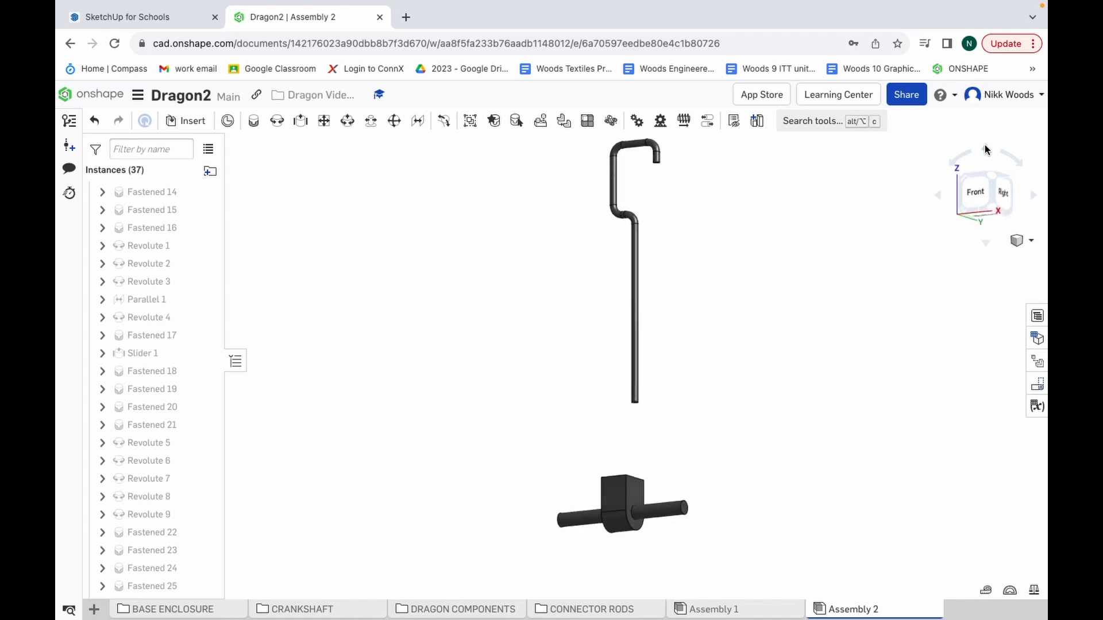
scroll(630, 422, up, 3)
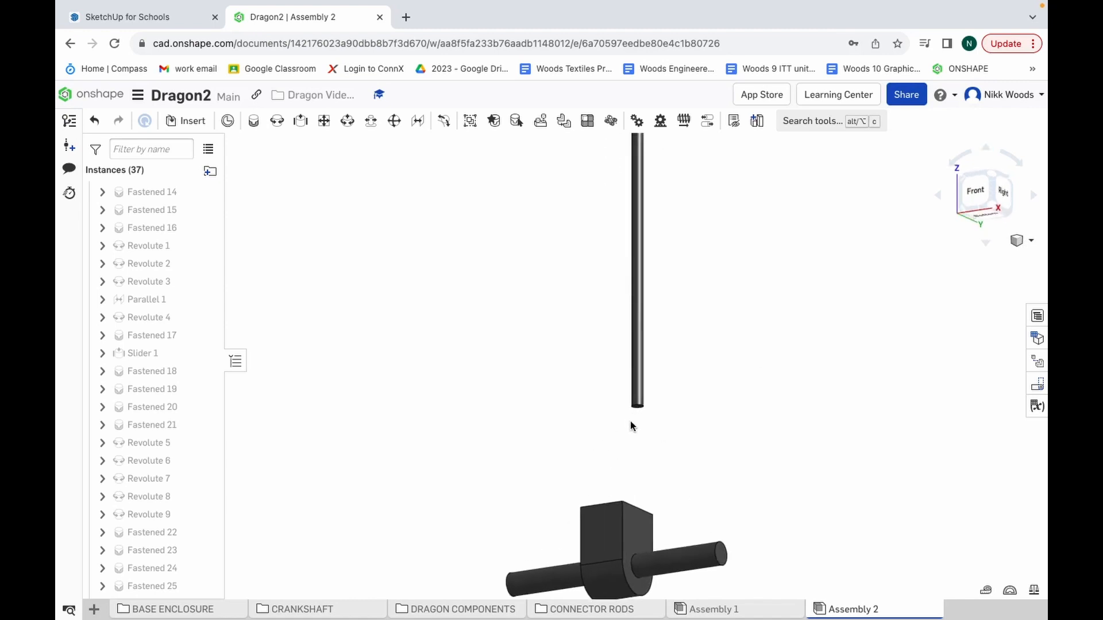
click(258, 126)
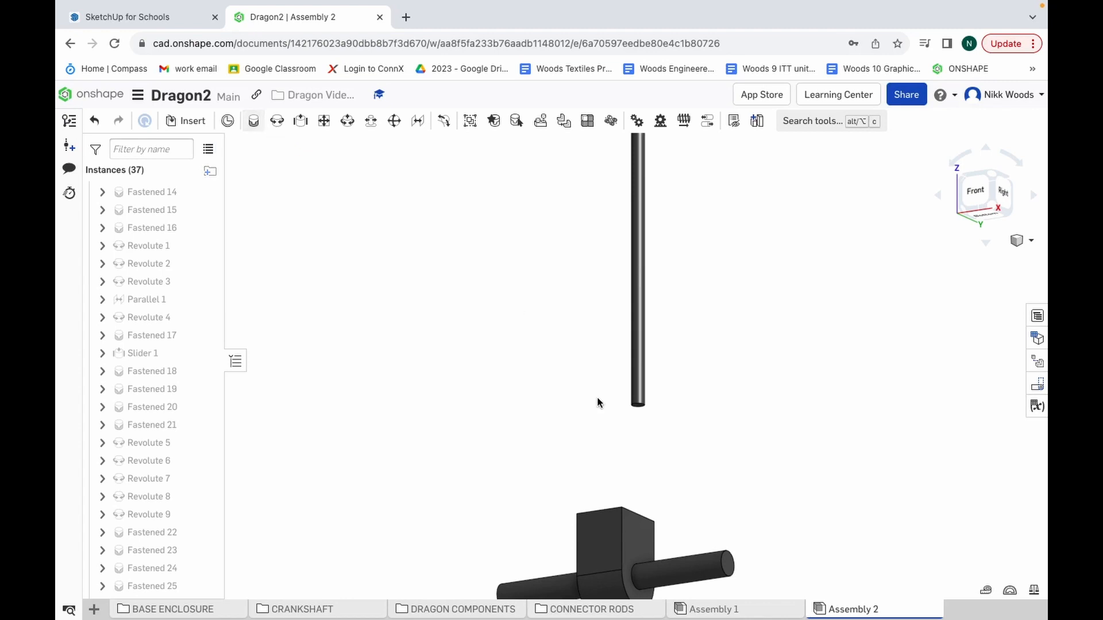
click(637, 411)
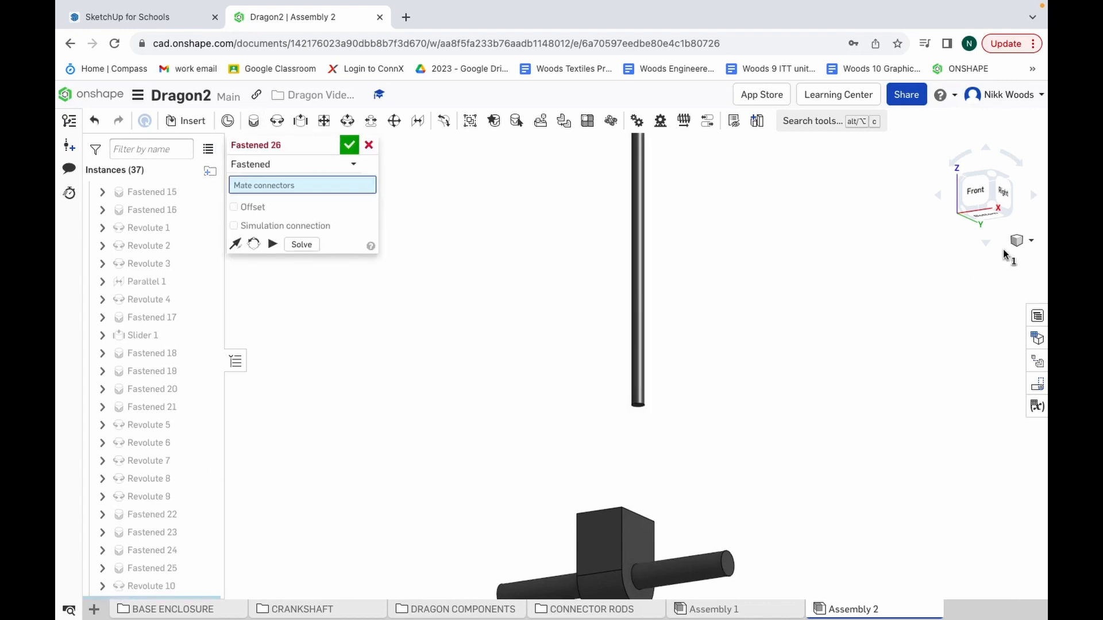
click(982, 195)
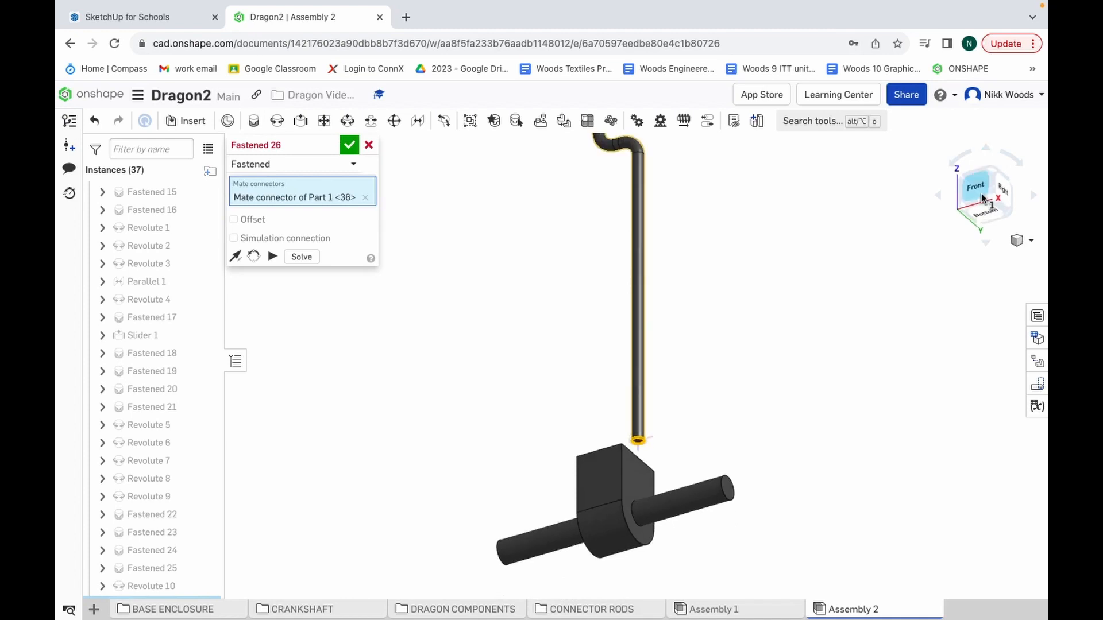
click(986, 244)
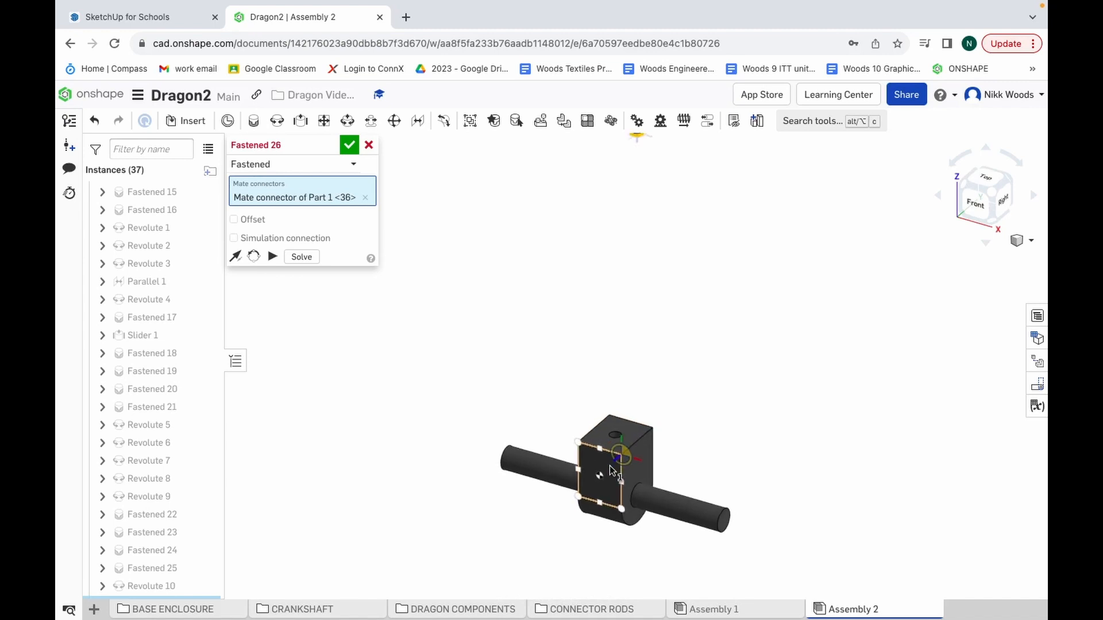
scroll(609, 466, up, 2)
scroll(610, 462, up, 2)
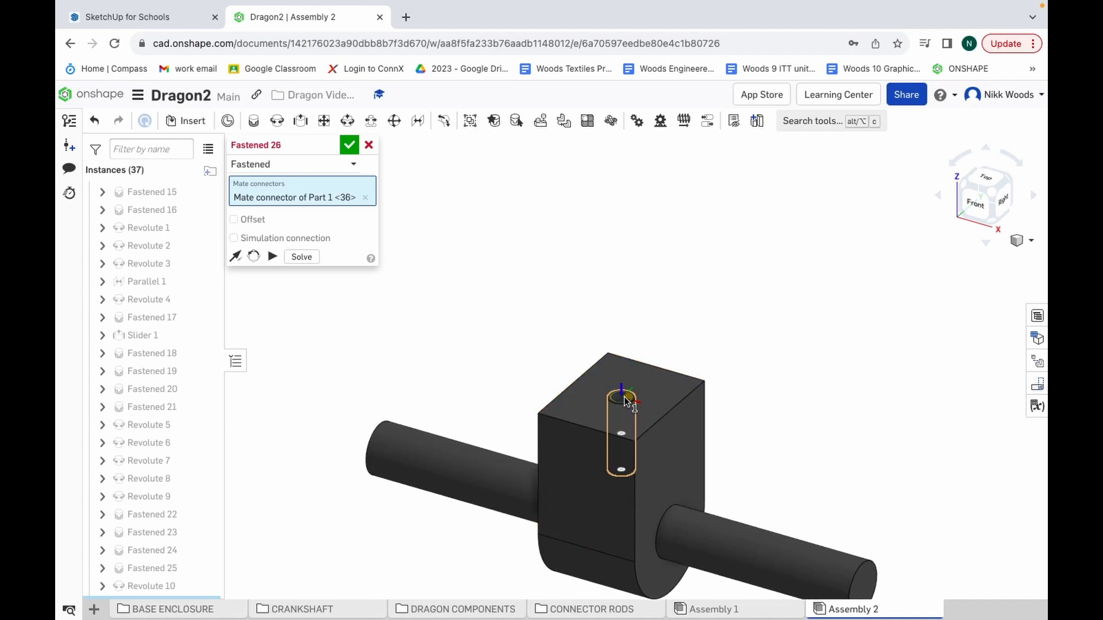
Step: Fasten the wire rod's lower end to the bottom of the blind hole in the pivot holder
click(620, 471)
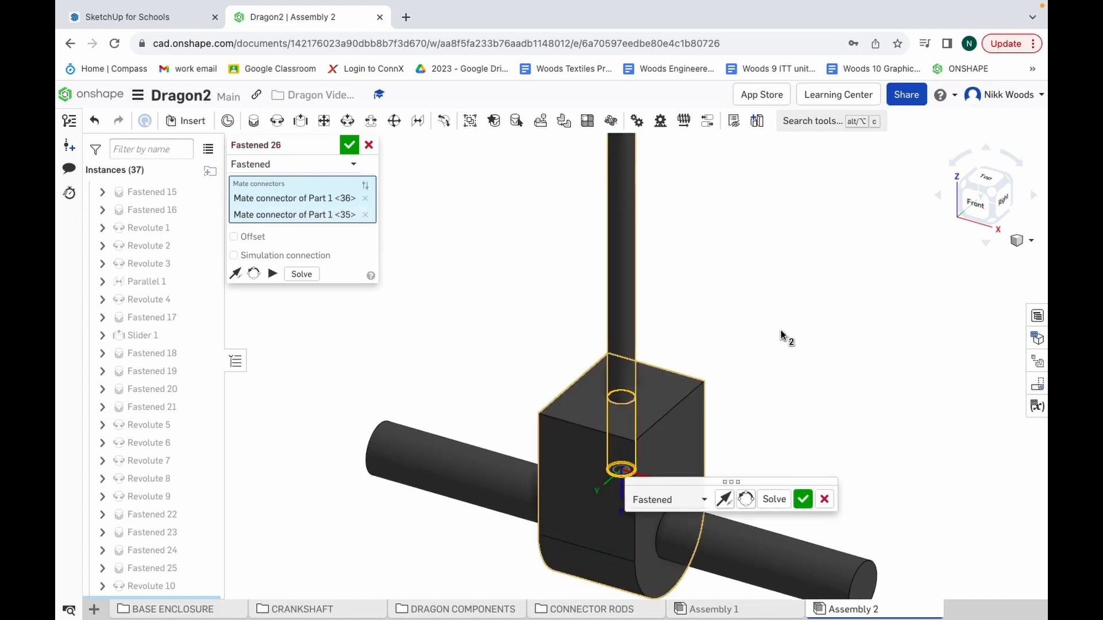
scroll(780, 330, down, 3)
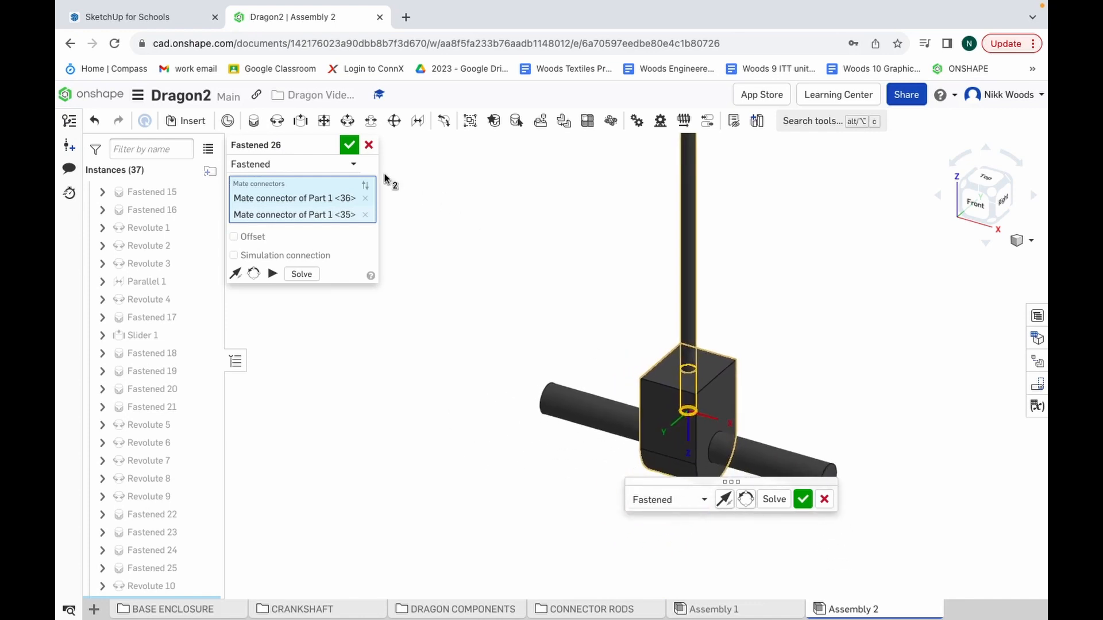
click(349, 147)
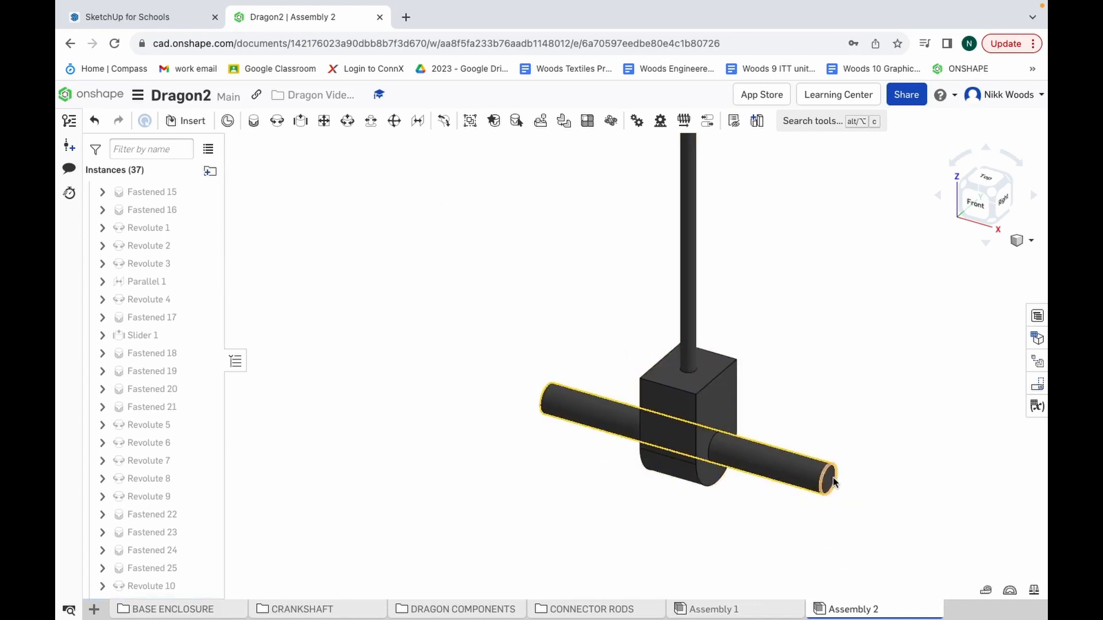
Step: Fasten the end of the pivot in the rod assembly to the side hole beside the top plate's front slot
scroll(833, 485, down, 8)
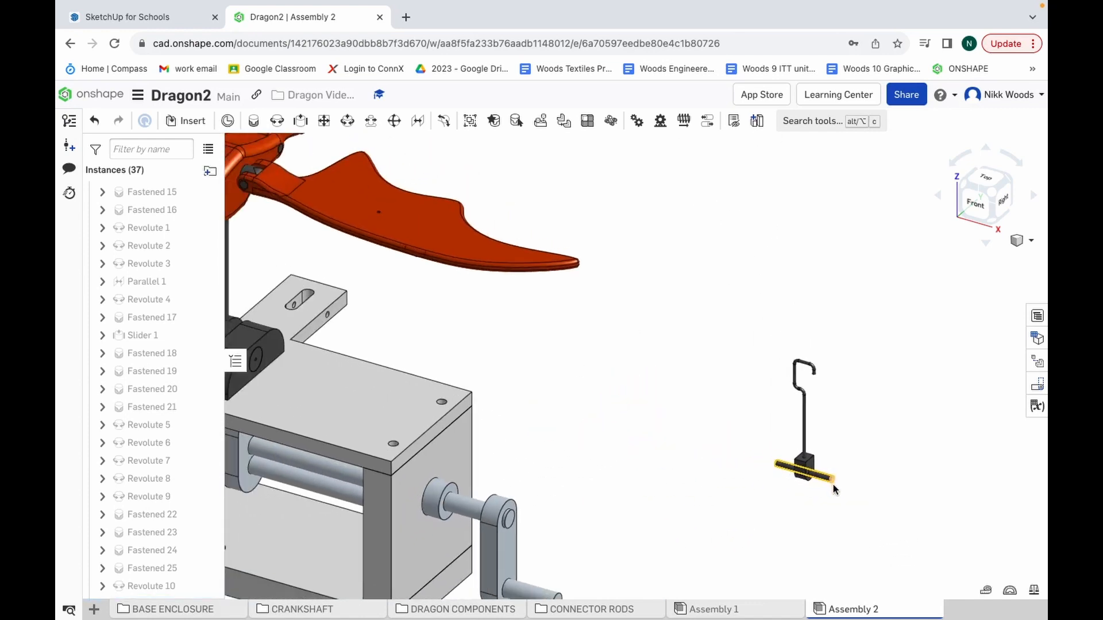
scroll(836, 487, up, 8)
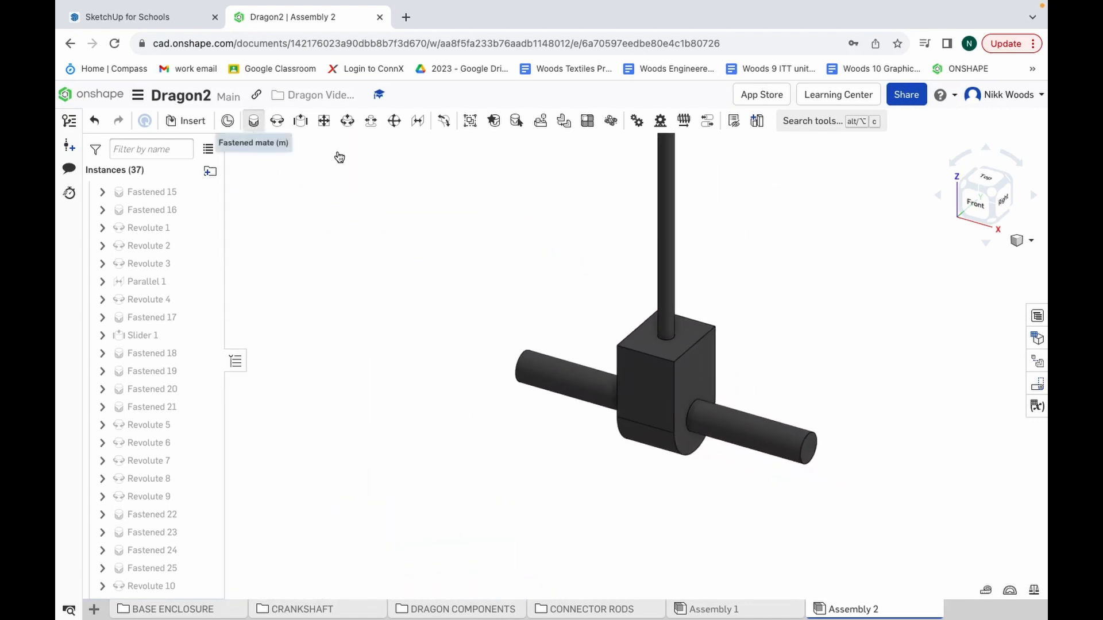
click(803, 453)
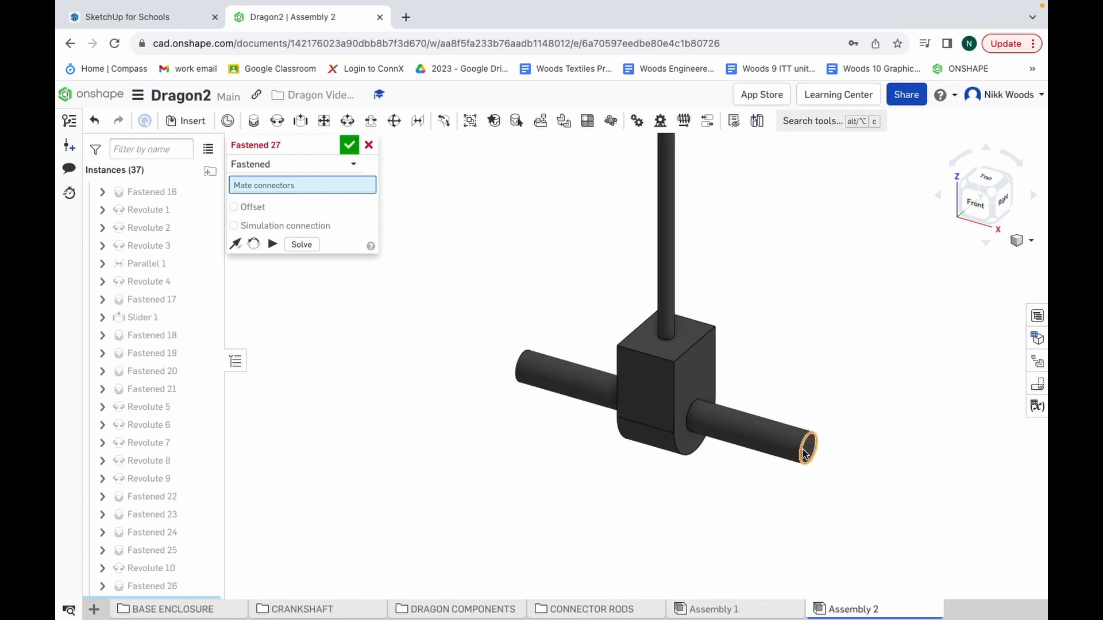
scroll(802, 451, up, 5)
scroll(802, 450, up, 2)
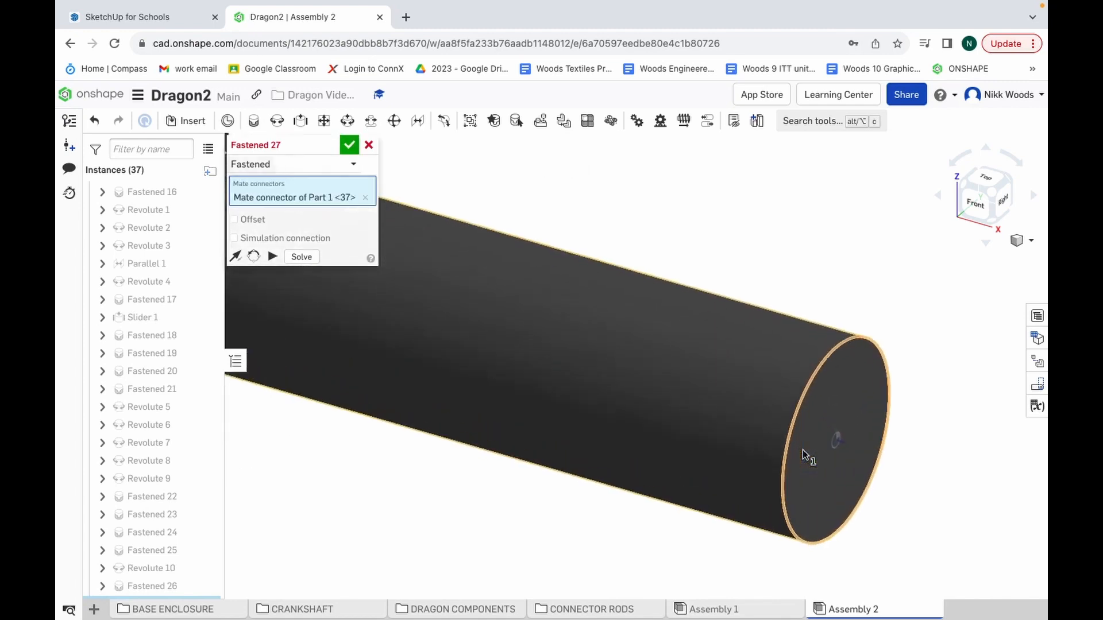
scroll(802, 450, down, 12)
scroll(804, 454, down, 5)
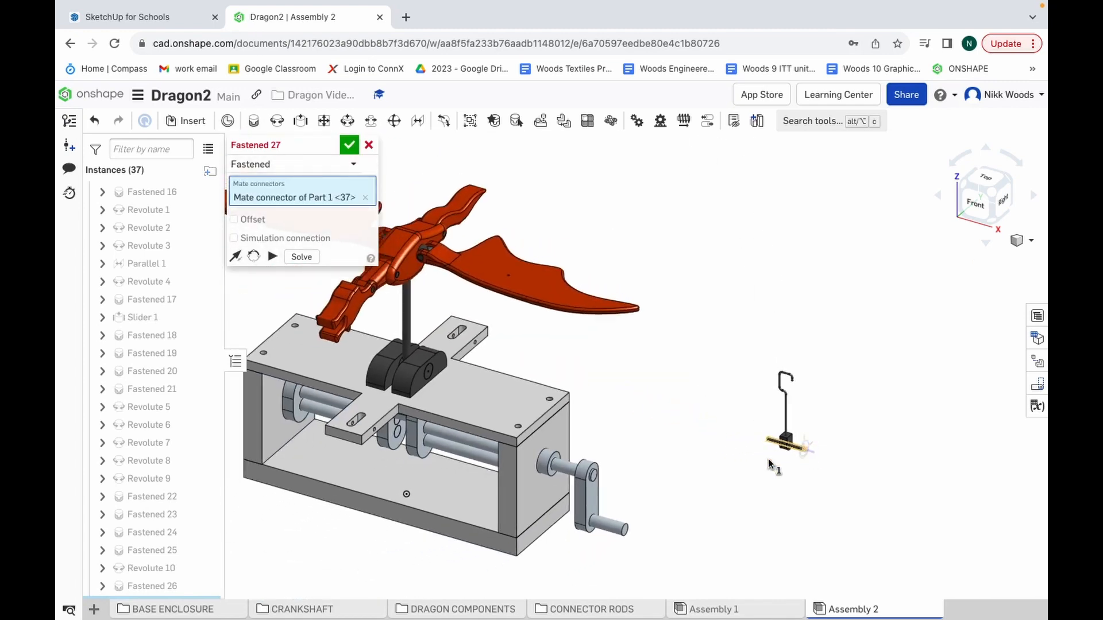
scroll(362, 436, up, 8)
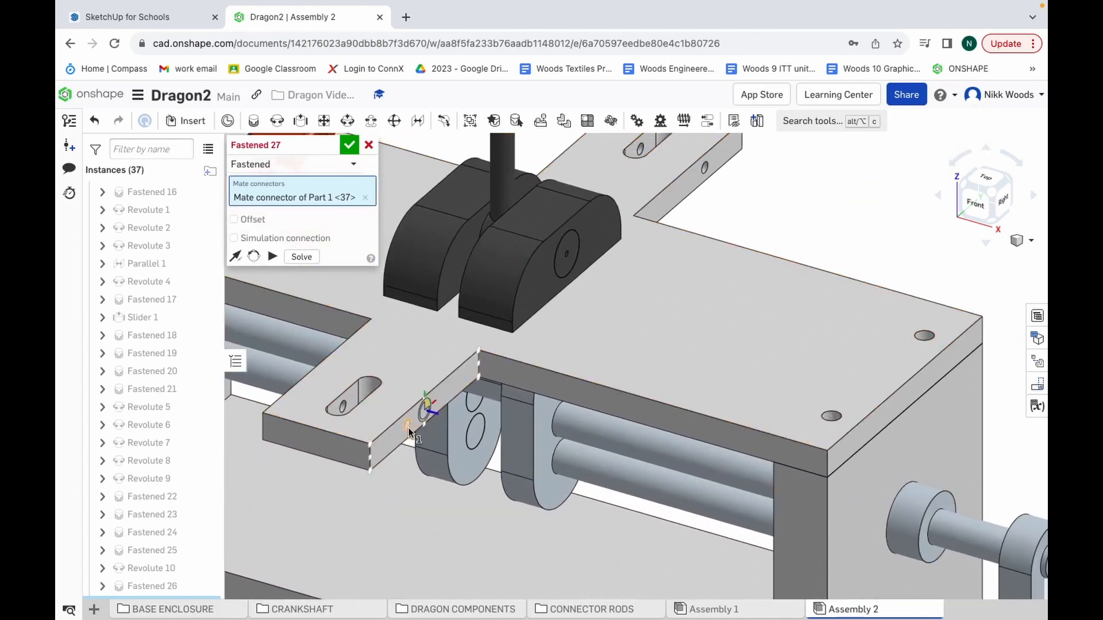
click(409, 430)
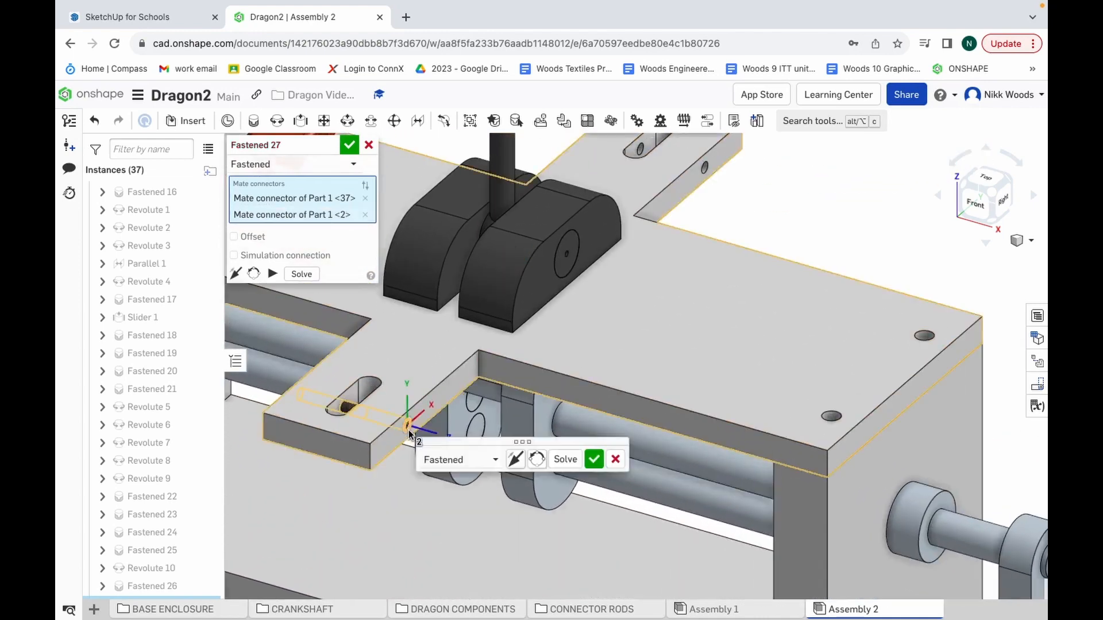
click(349, 147)
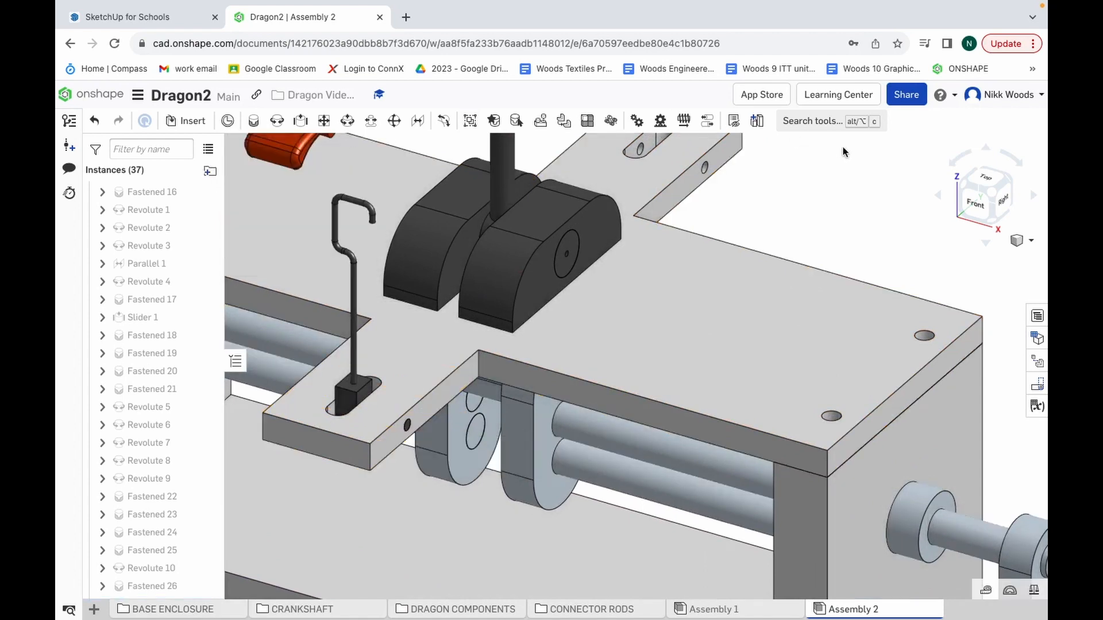
Step: Examine the placed pivot, holder and wire rod in the front slot from front, tilted, top and isometric views
click(983, 215)
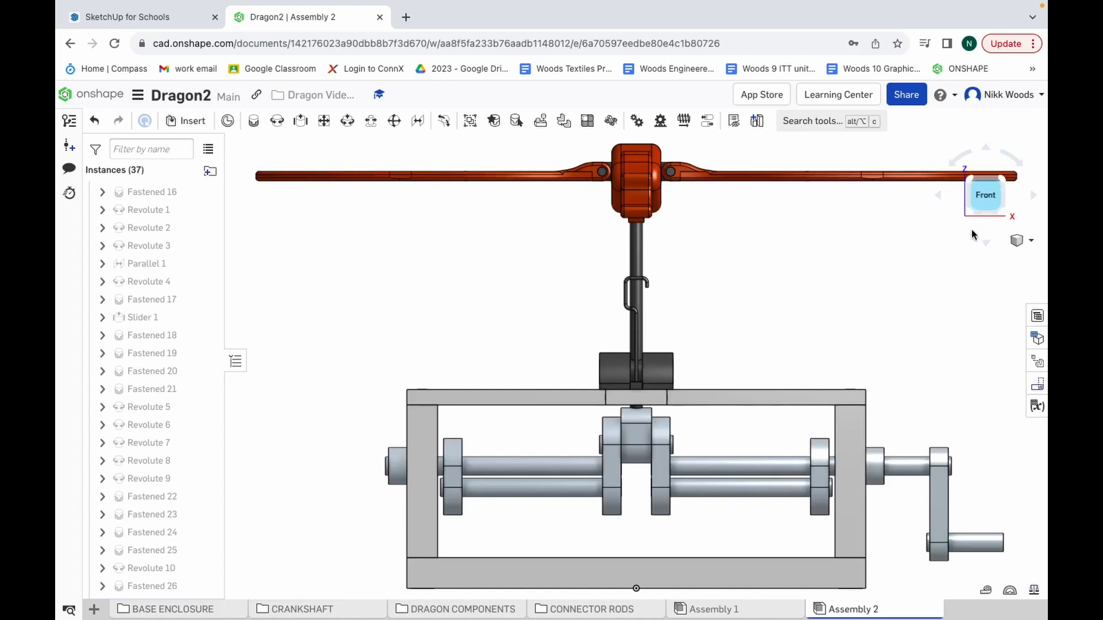
click(986, 149)
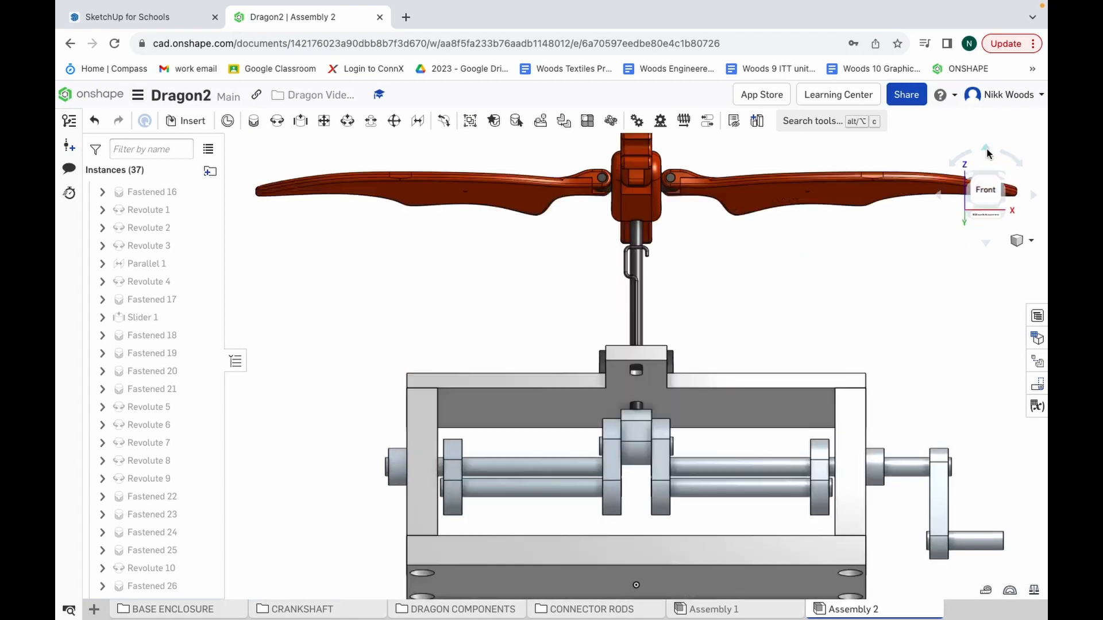
click(986, 243)
click(986, 244)
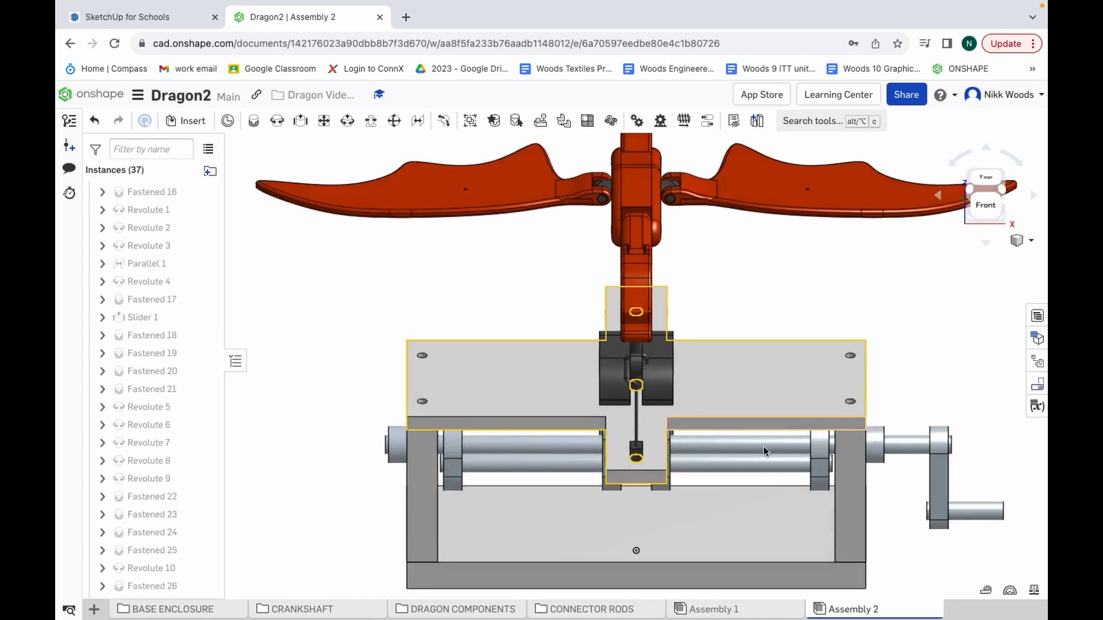
scroll(636, 459, down, 2)
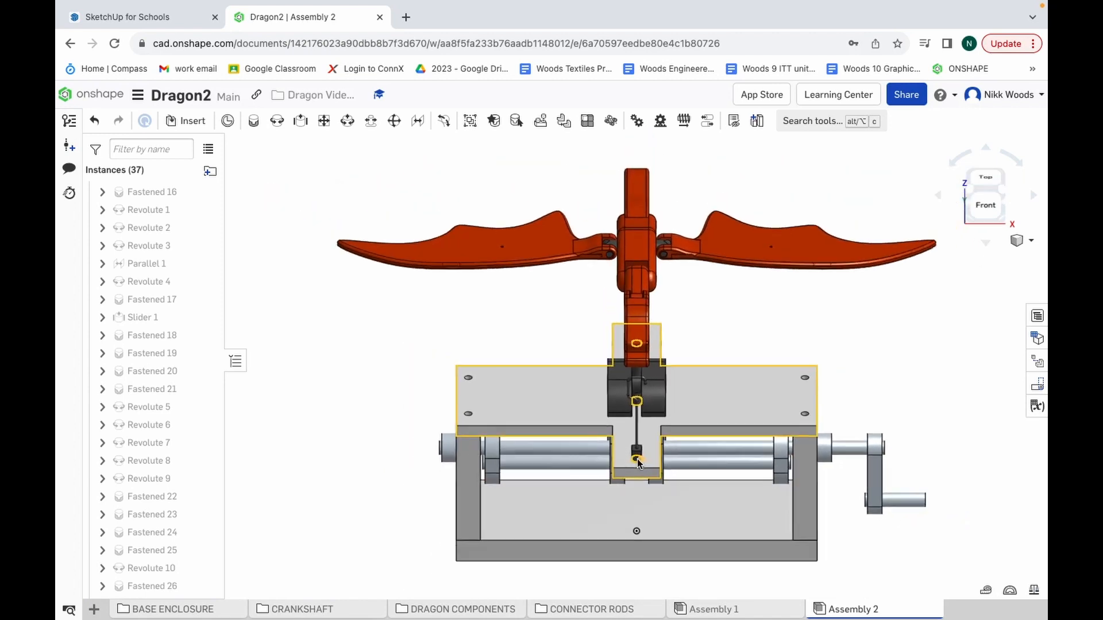
scroll(637, 460, up, 8)
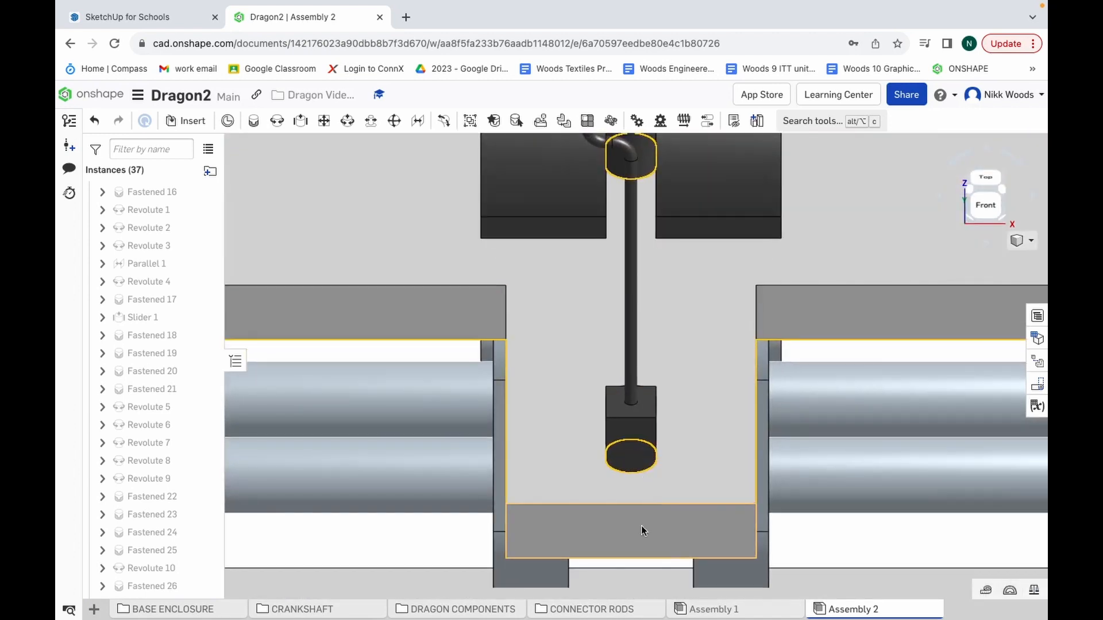
click(988, 179)
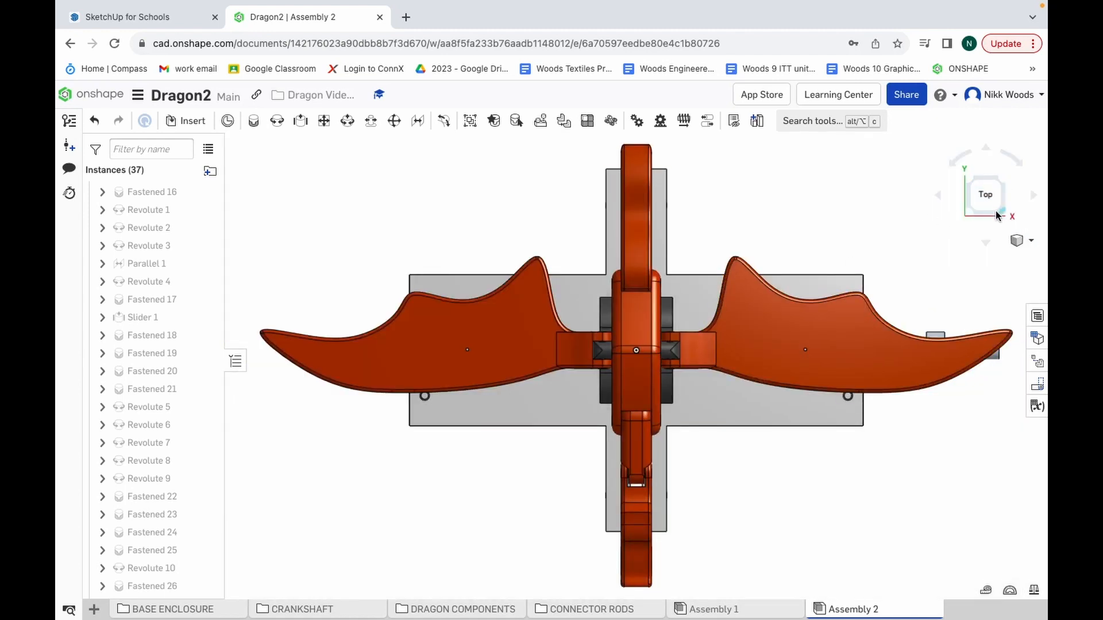
click(987, 152)
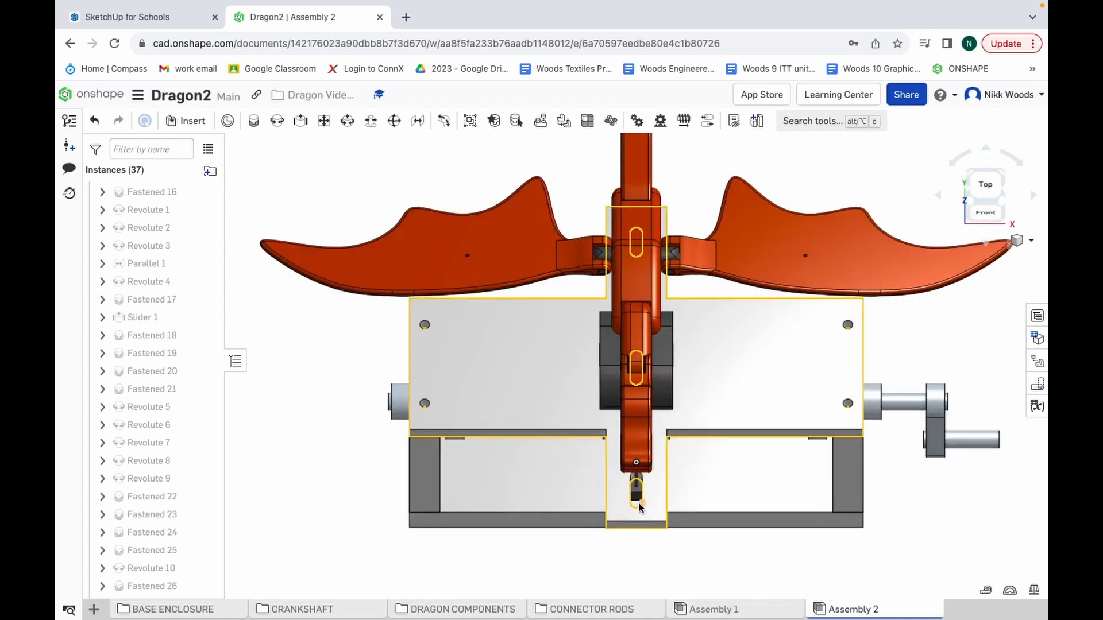
scroll(646, 554, up, 5)
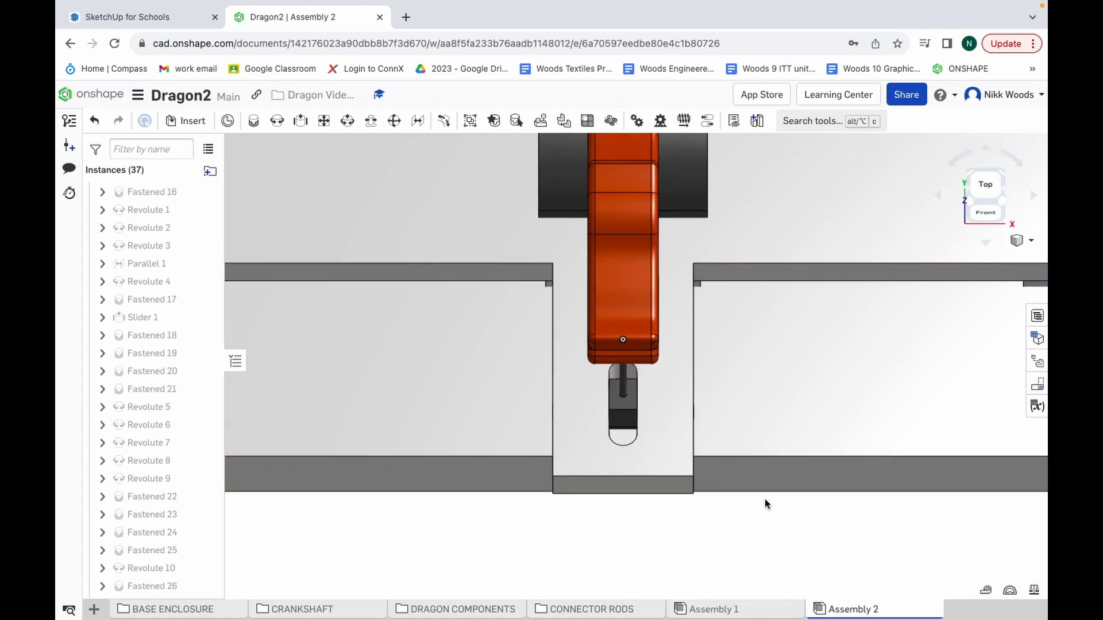
click(1021, 240)
click(968, 292)
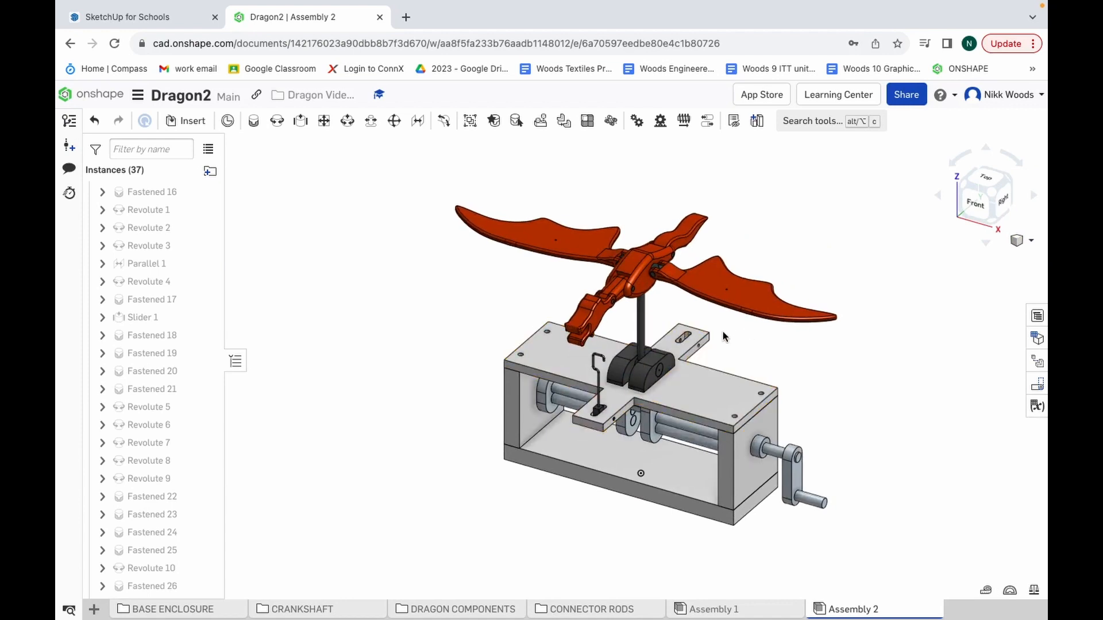
scroll(723, 332, up, 3)
scroll(723, 332, up, 2)
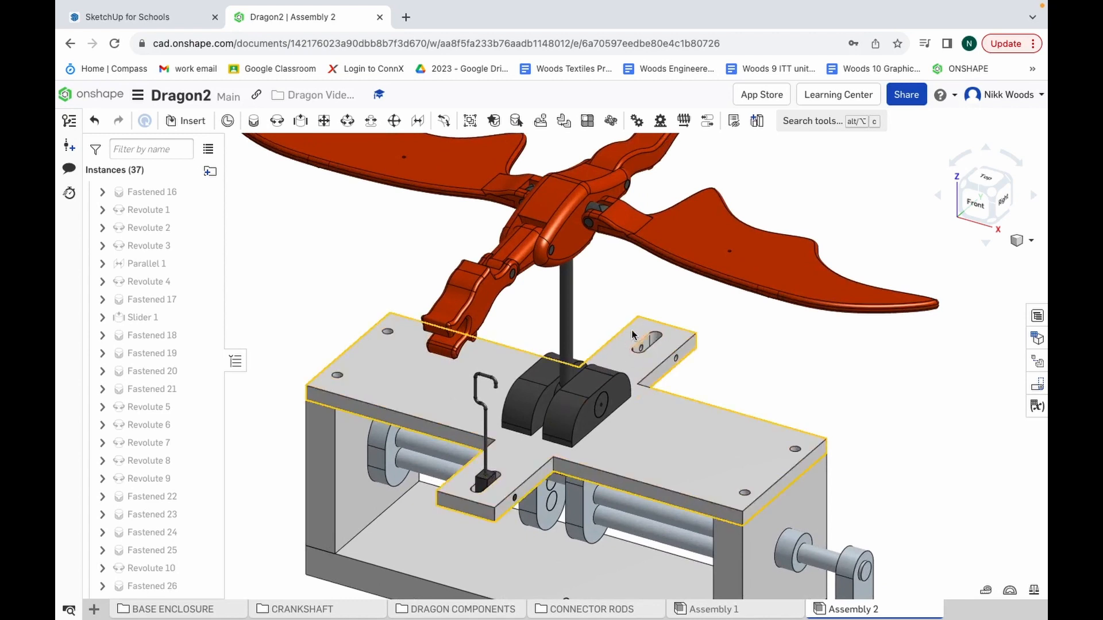
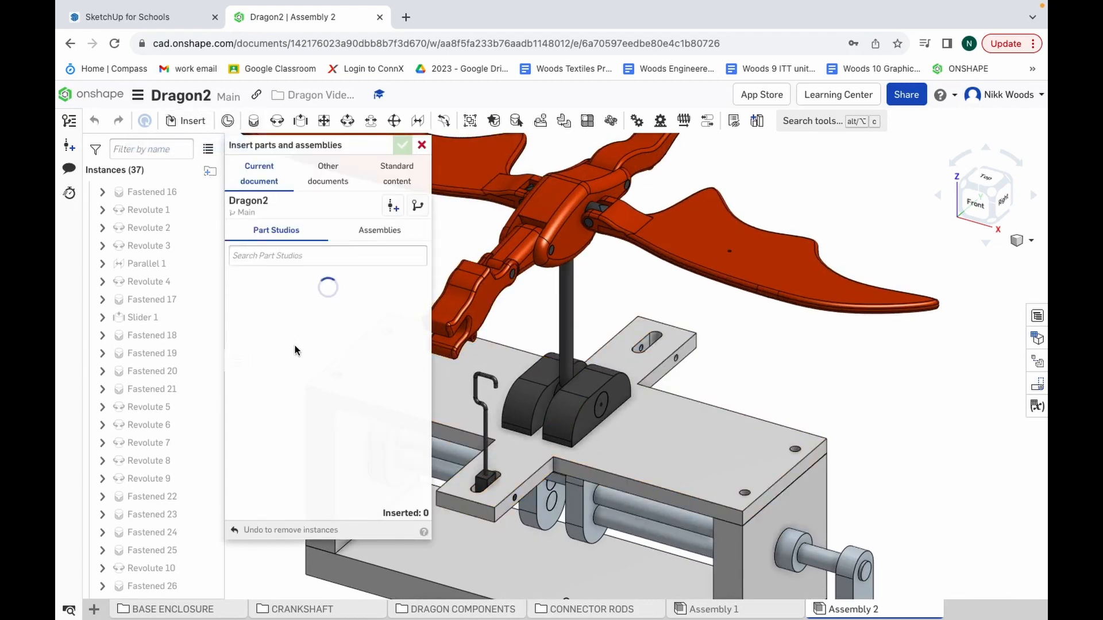
Step: Insert another pivot, pivot holder and wire rod from the current document into the empty space beside the dragon assembly
scroll(298, 373, down, 5)
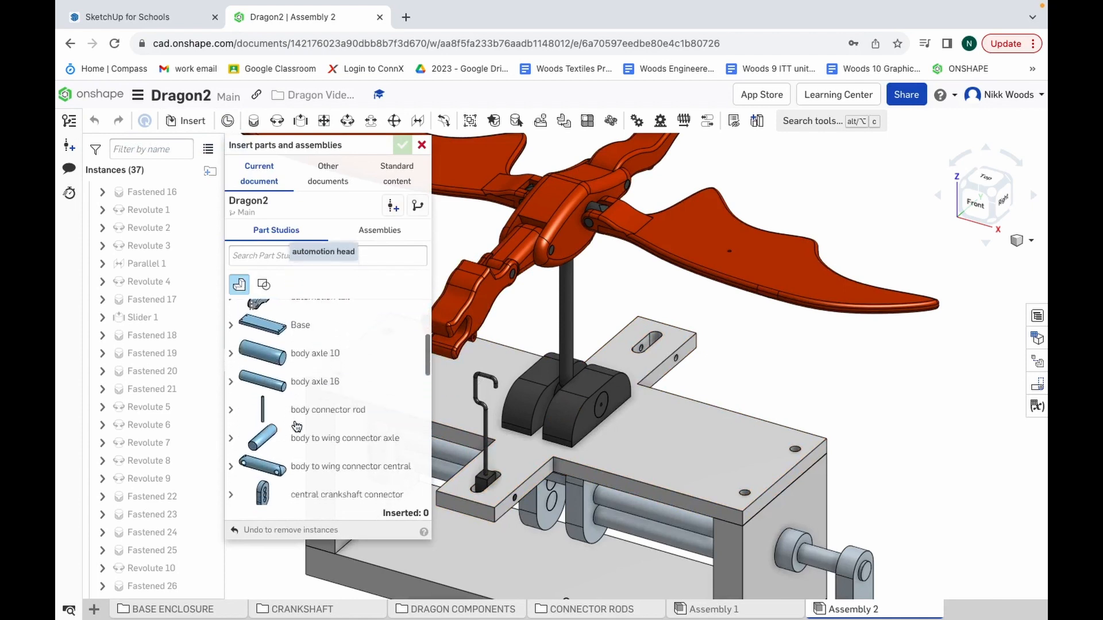
scroll(296, 425, down, 4)
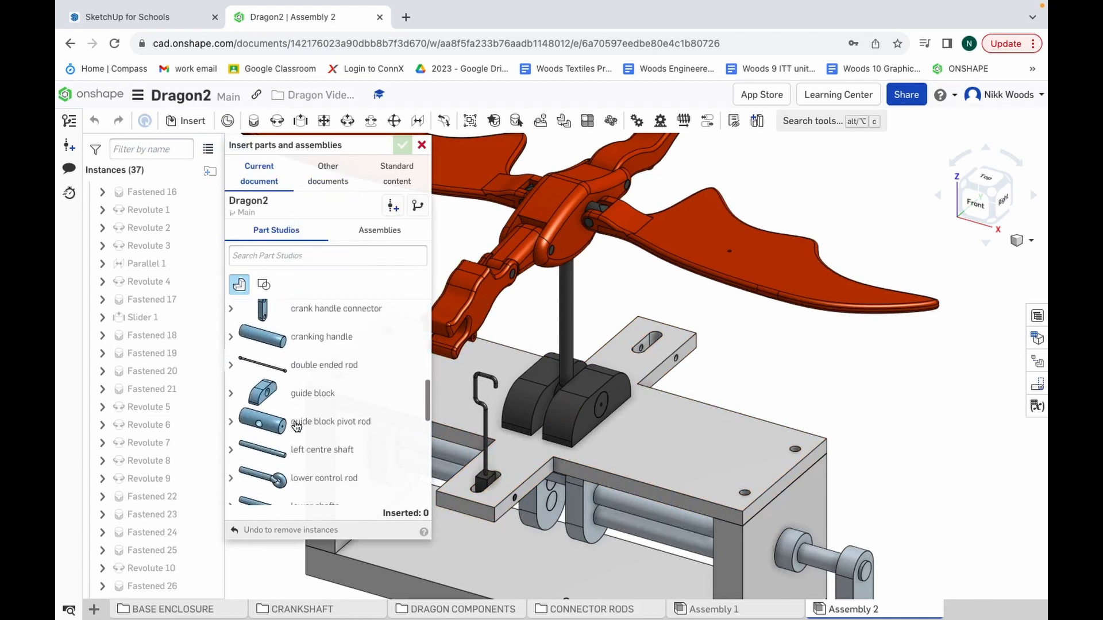
scroll(296, 425, down, 2)
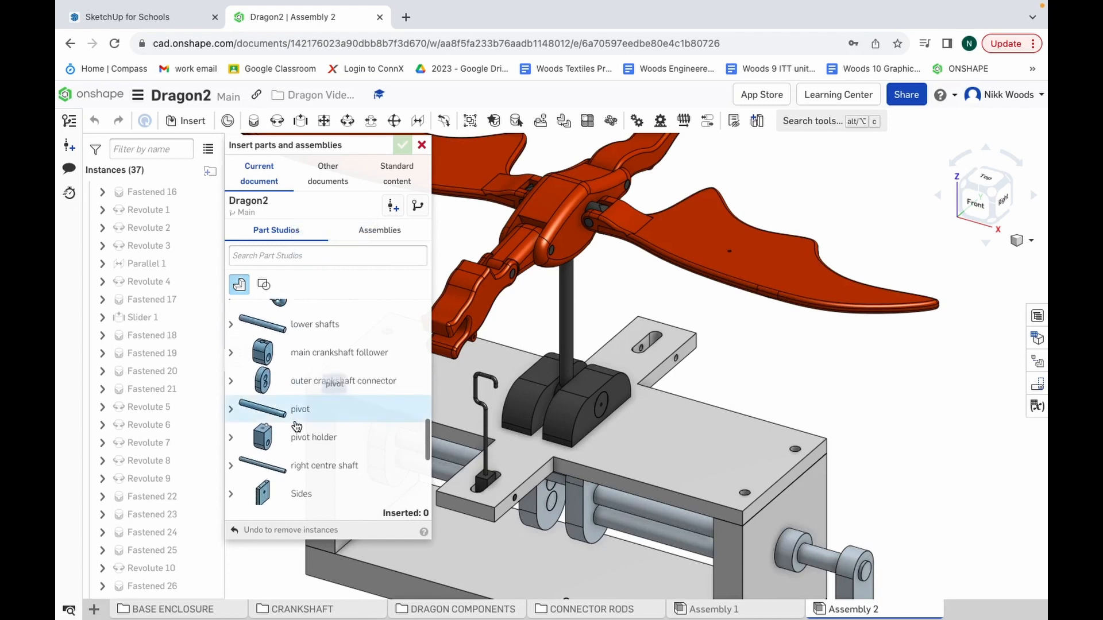
click(296, 409)
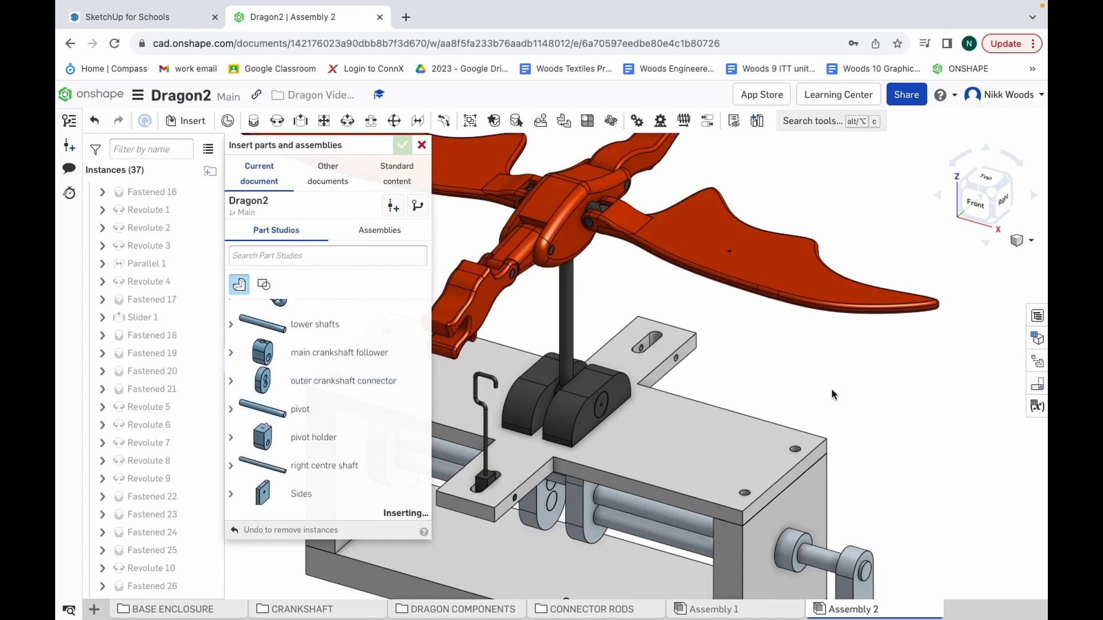
click(885, 394)
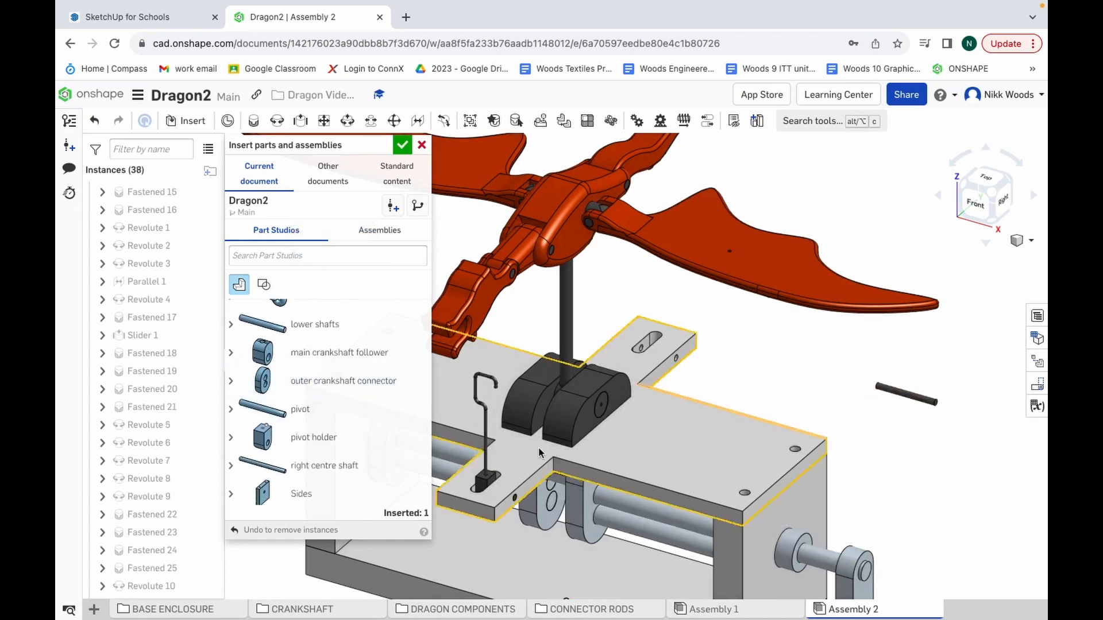
click(332, 450)
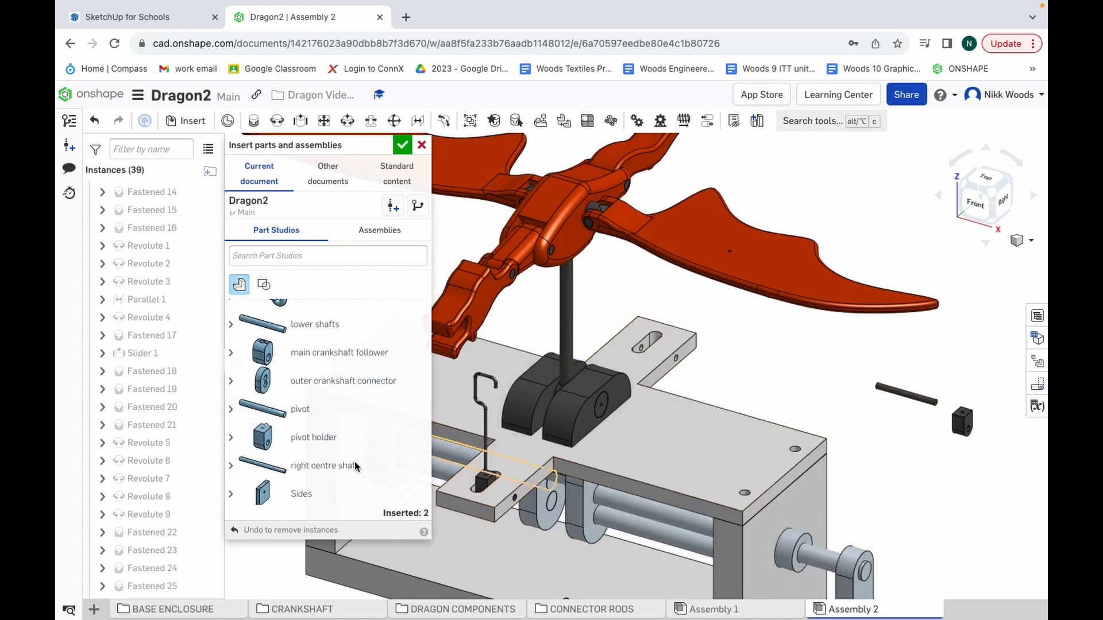
scroll(350, 464, down, 5)
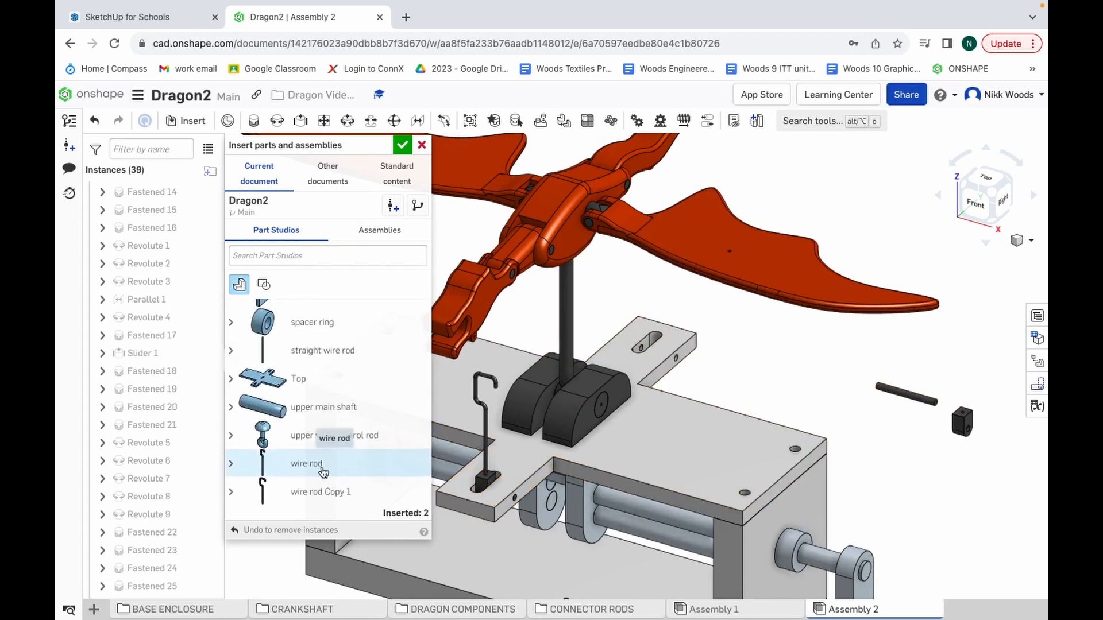
click(308, 466)
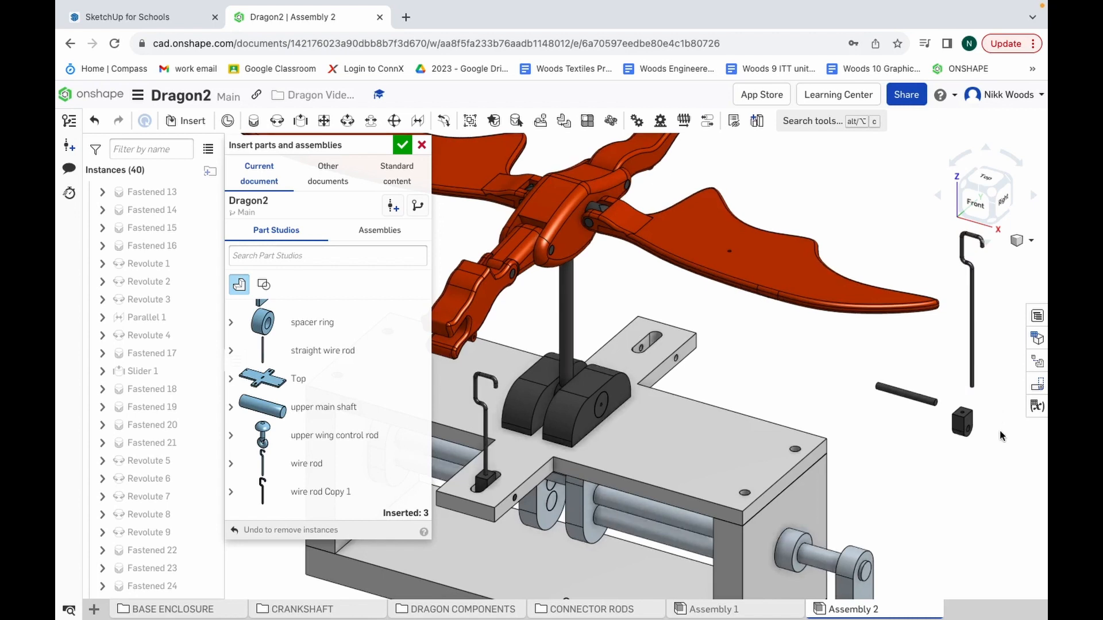
scroll(977, 429, down, 2)
scroll(977, 429, up, 2)
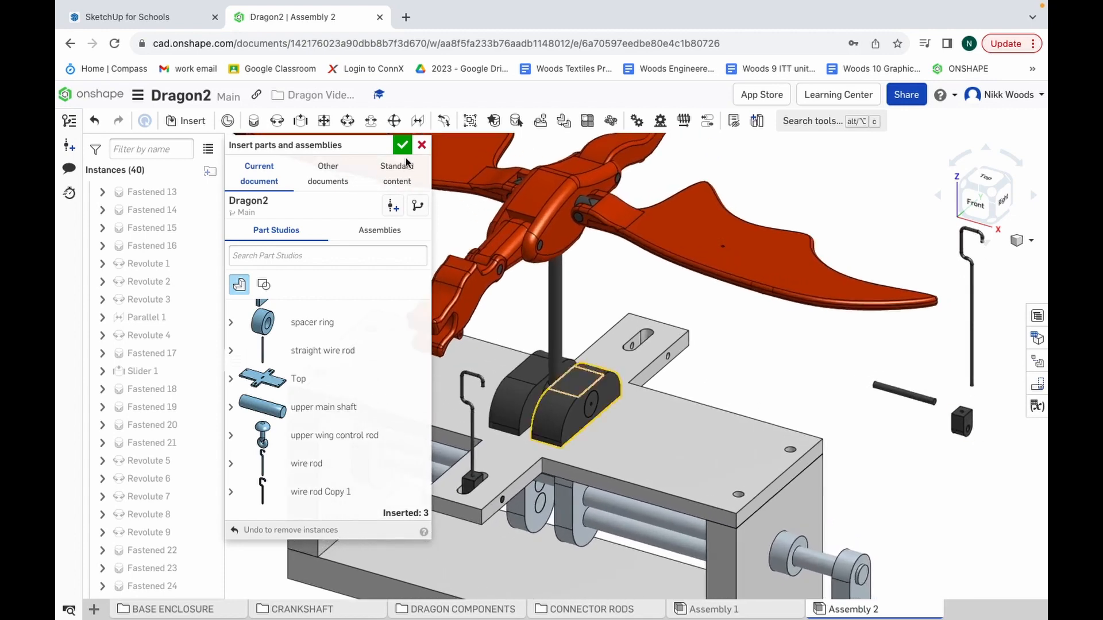
click(402, 146)
Step: Add a revolute mate joining the midpoint of the loose pivot to the centre of the pivot holder's cross hole
scroll(999, 454, up, 5)
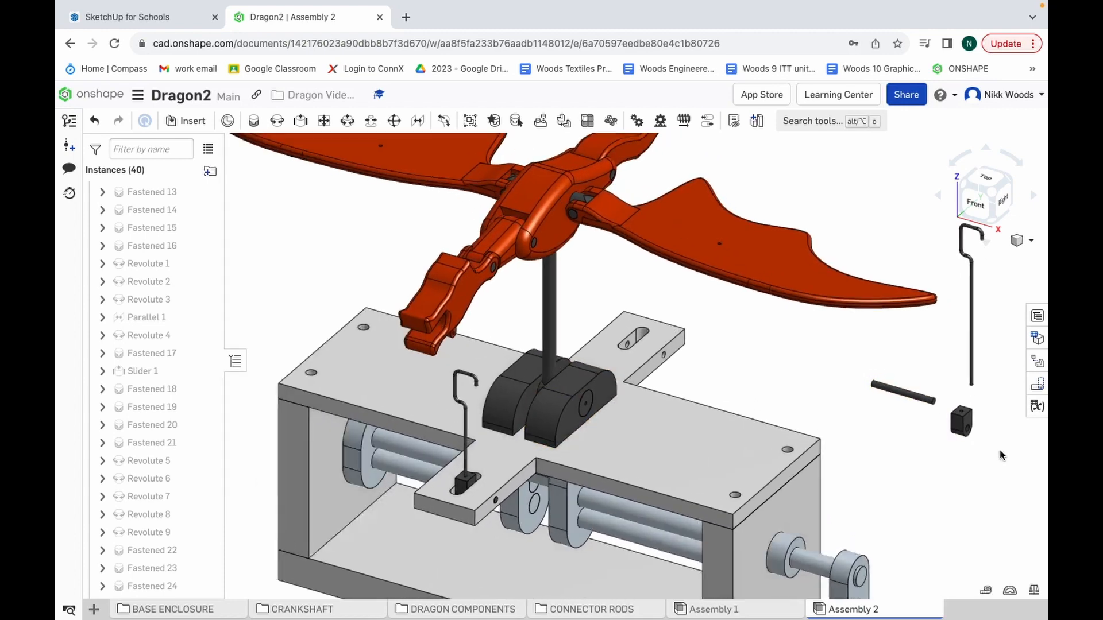
scroll(1000, 450, up, 5)
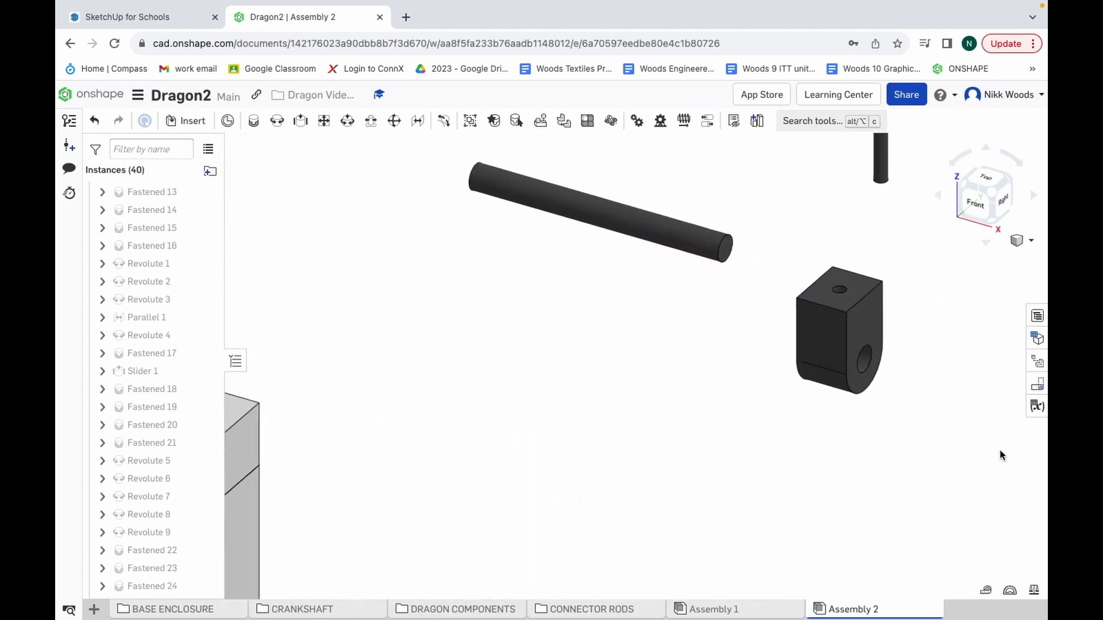
click(277, 123)
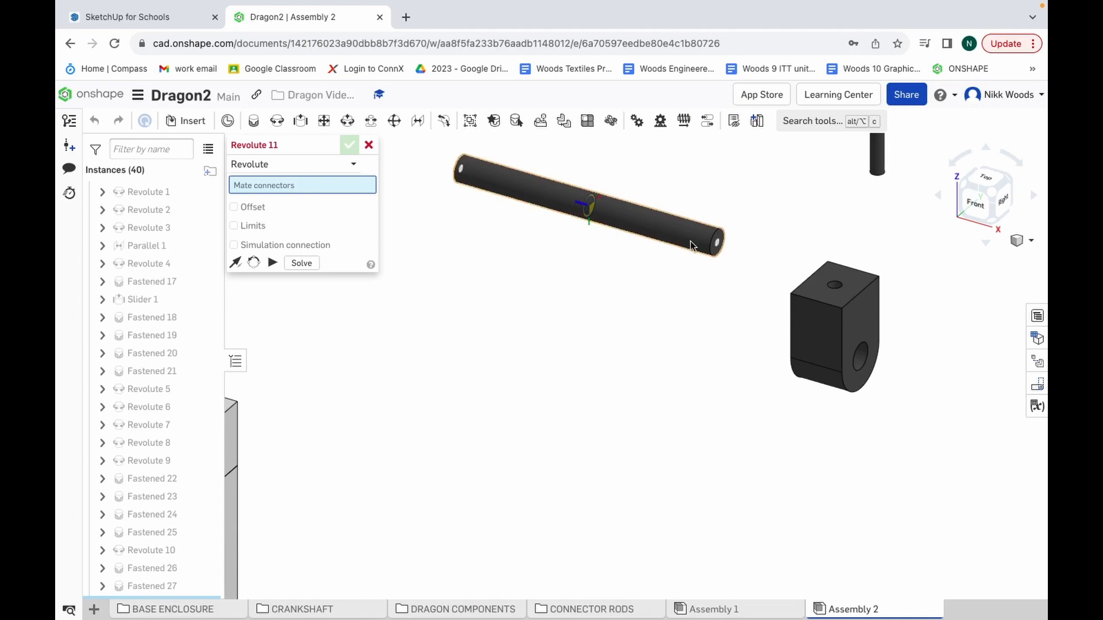
click(590, 211)
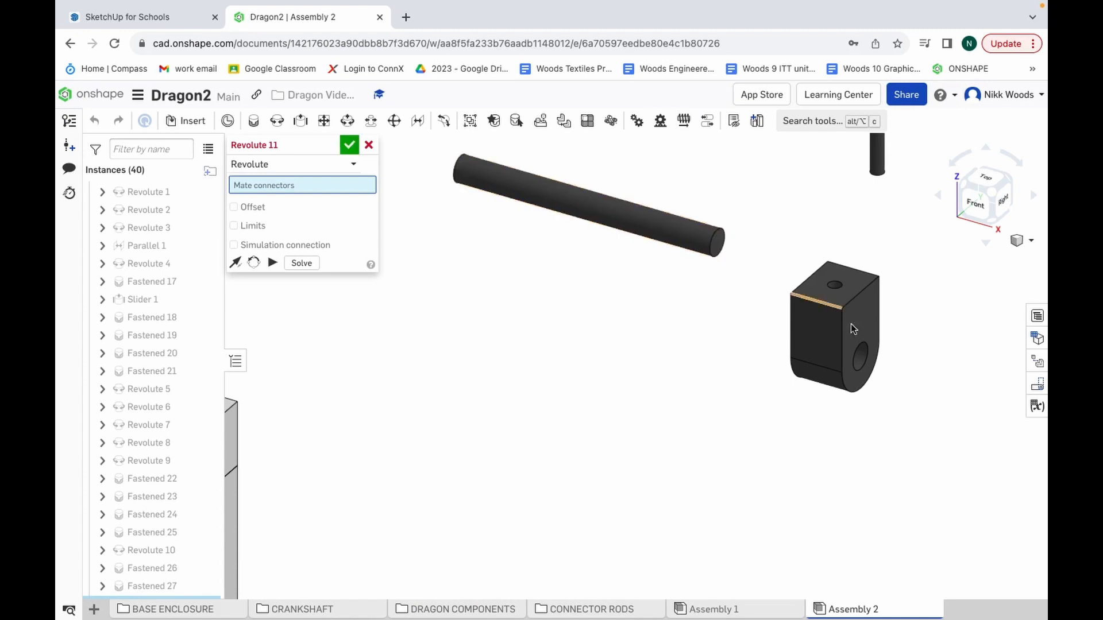
click(866, 361)
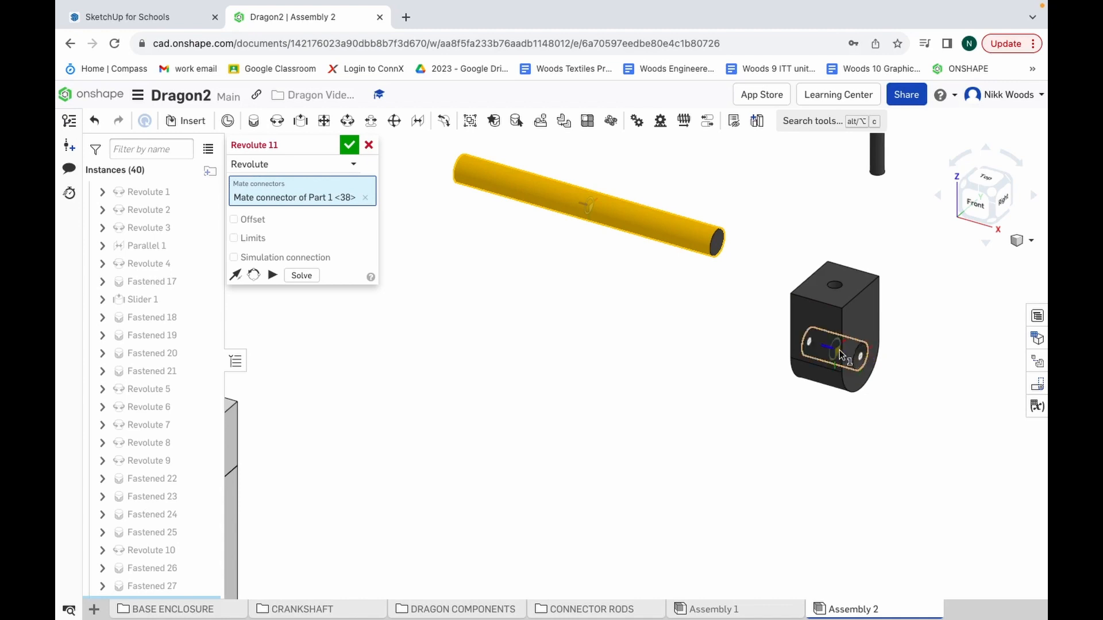
click(838, 349)
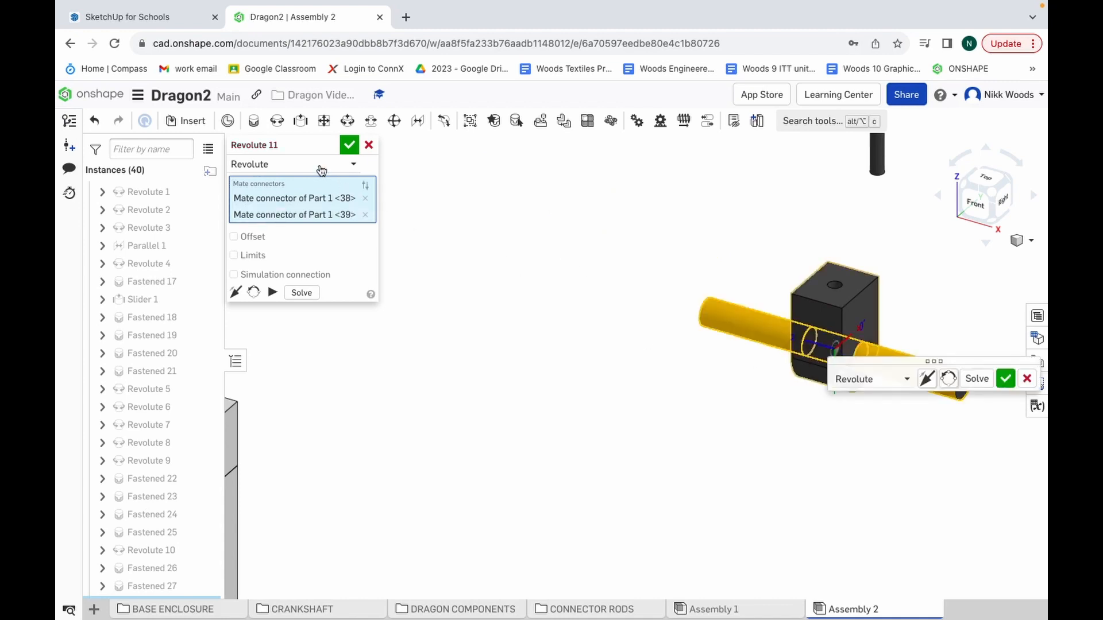
click(348, 145)
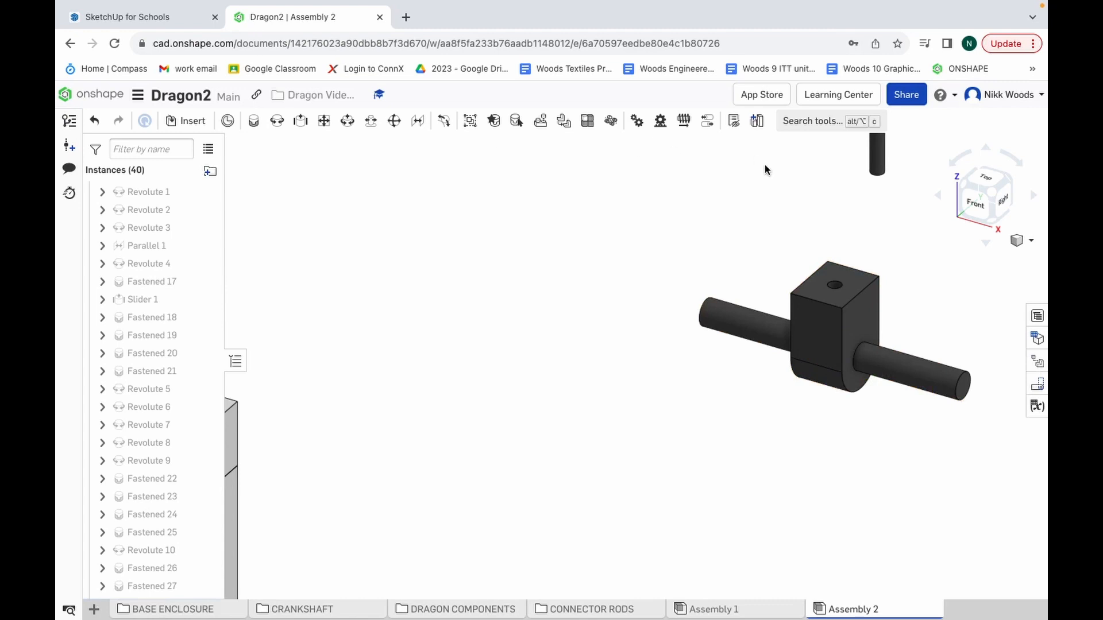
Step: Fasten the loose wire rod's lower end to the bottom of the blind hole in the new pivot holder
click(988, 148)
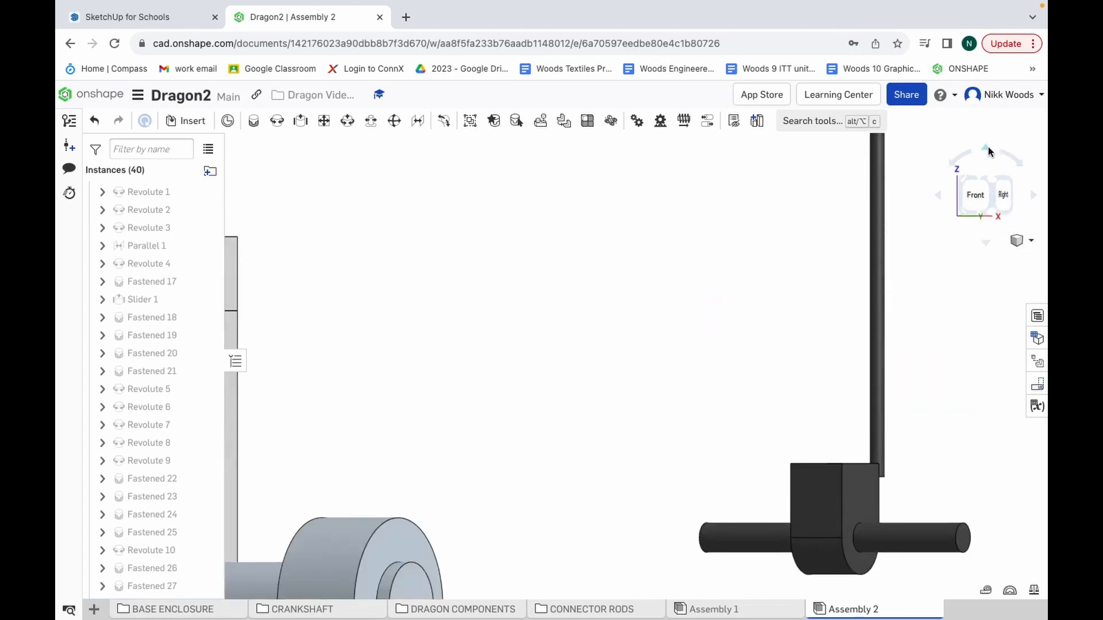
scroll(787, 374, down, 5)
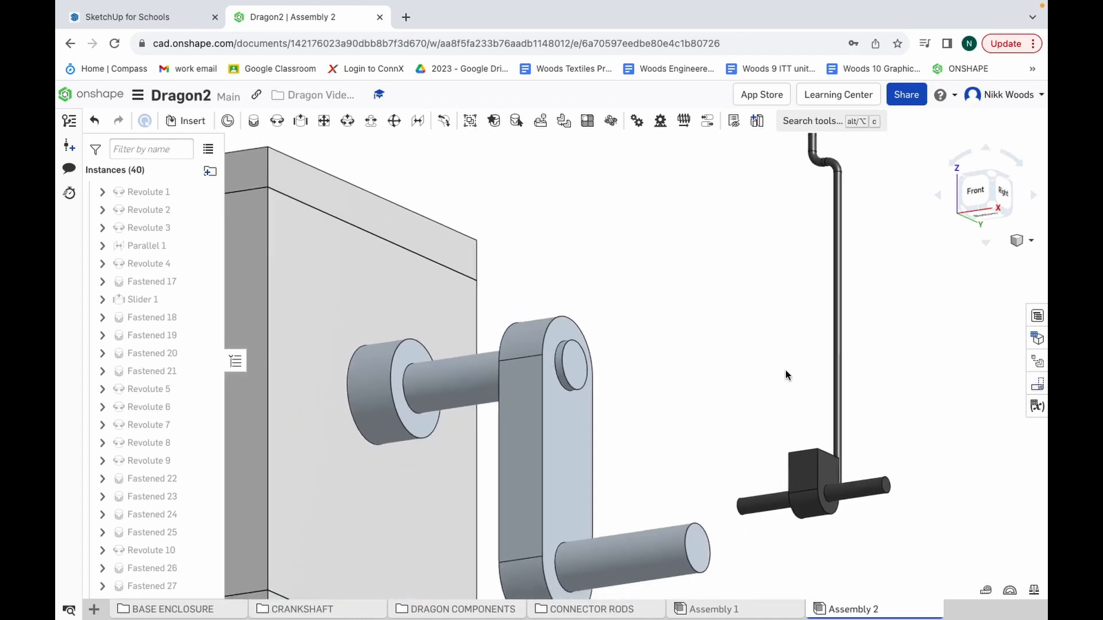
click(987, 149)
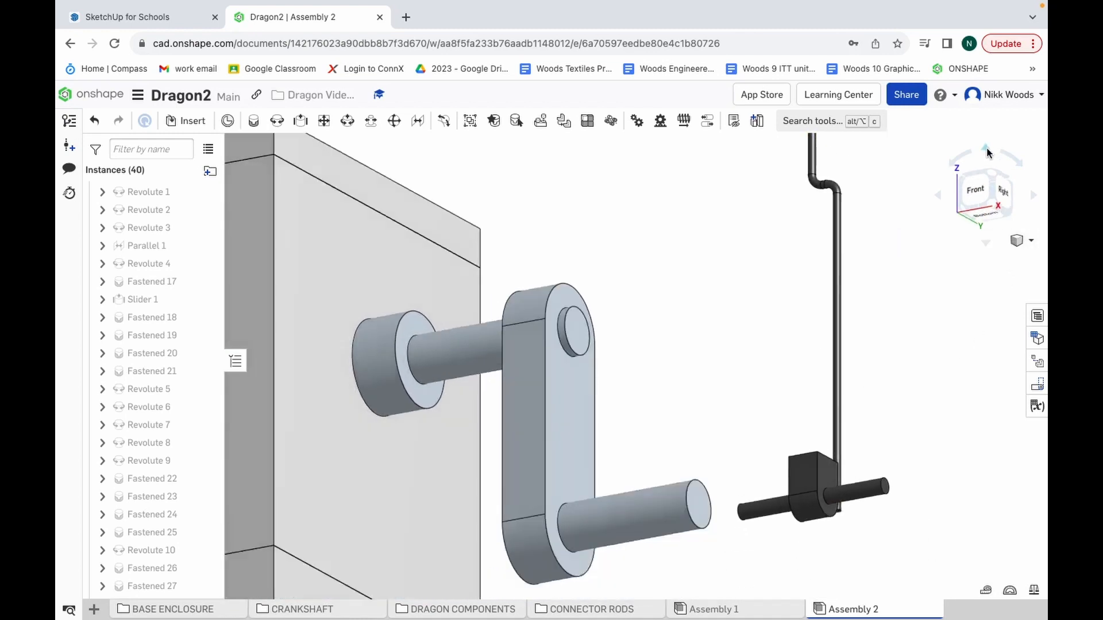
scroll(844, 548, up, 6)
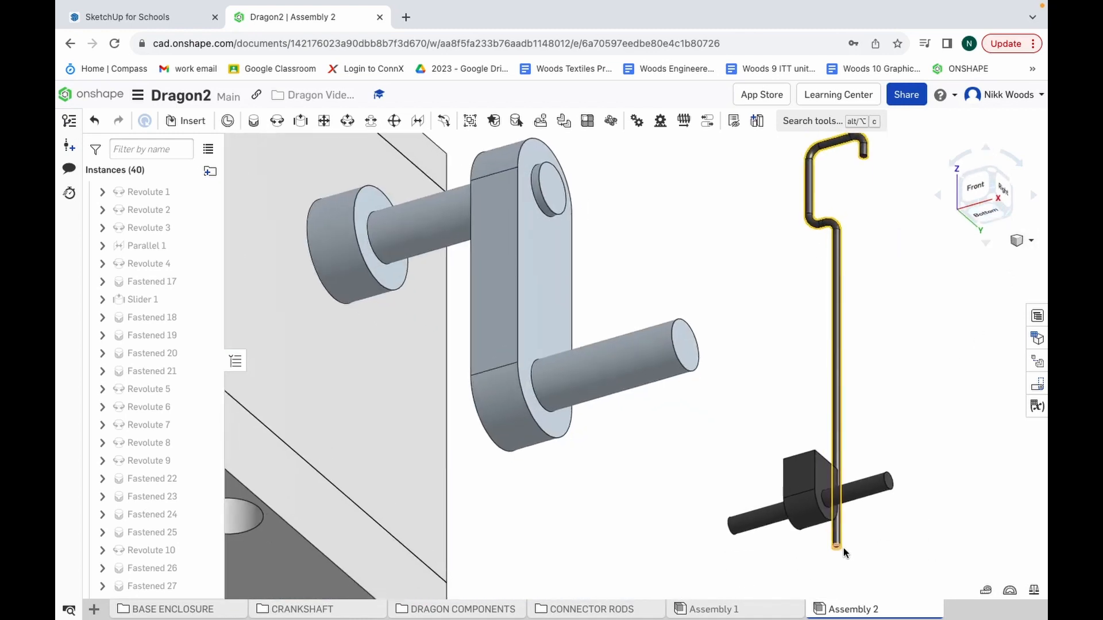
click(256, 123)
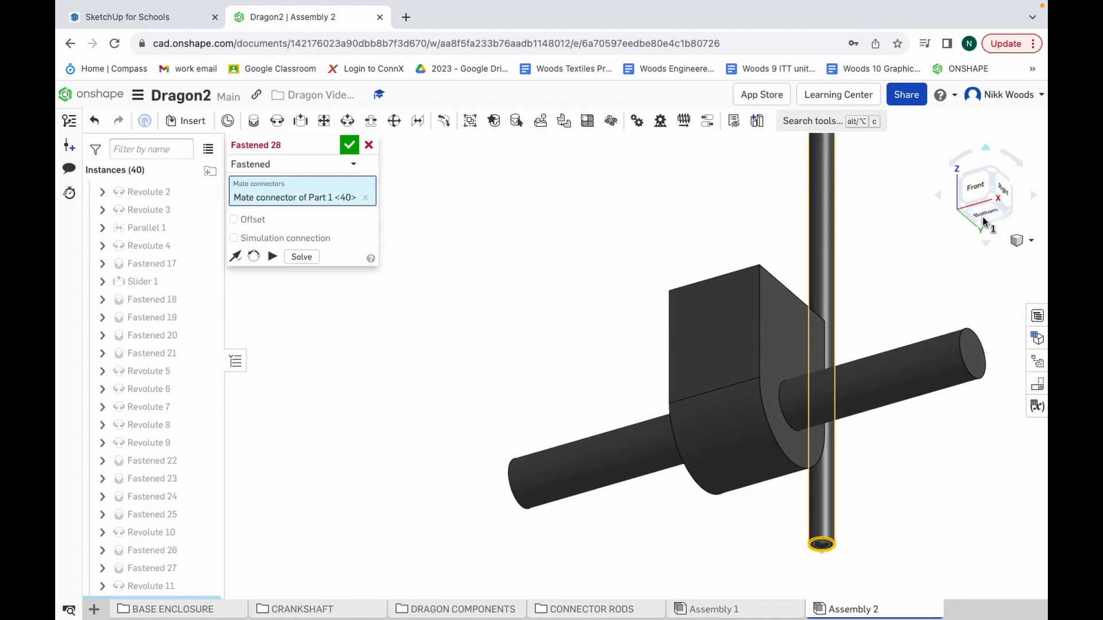
click(985, 243)
click(985, 242)
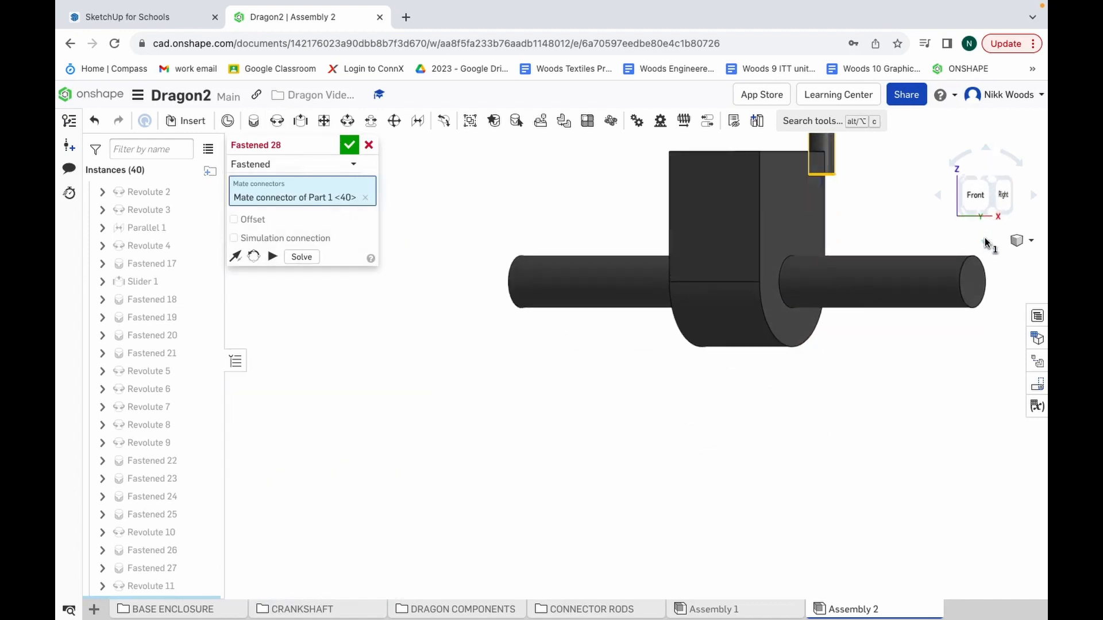
click(985, 243)
click(985, 242)
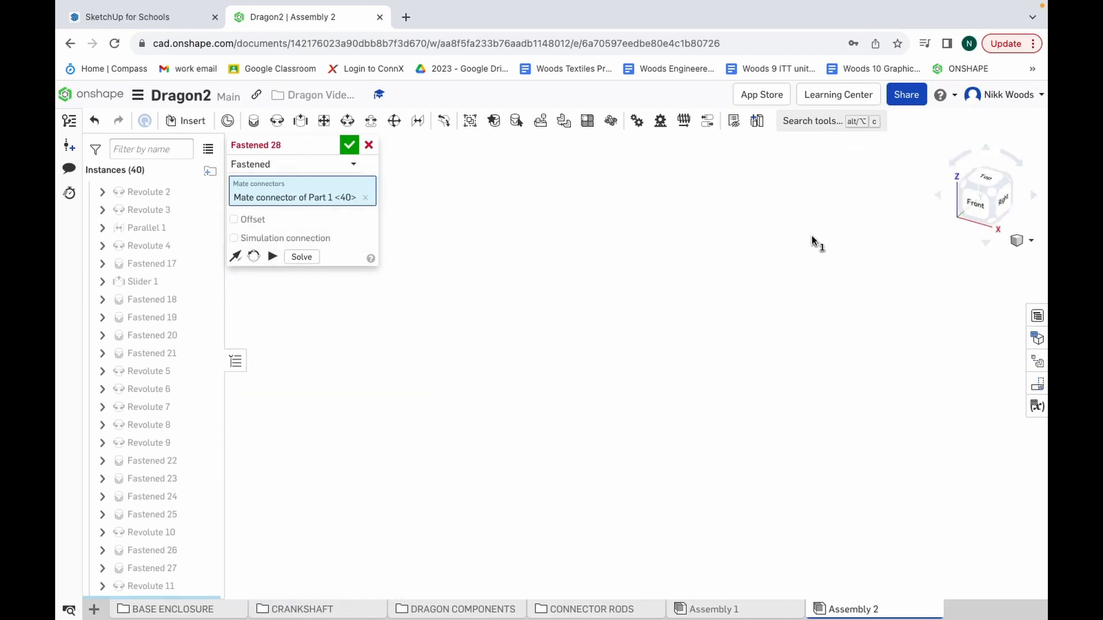
scroll(813, 240, down, 10)
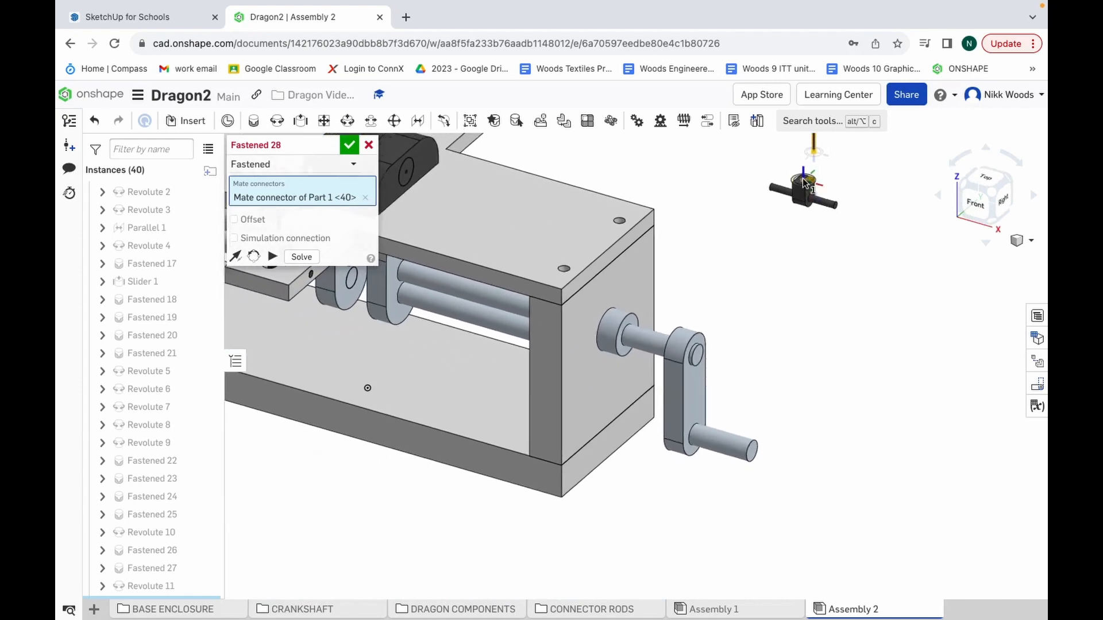
scroll(804, 183, up, 10)
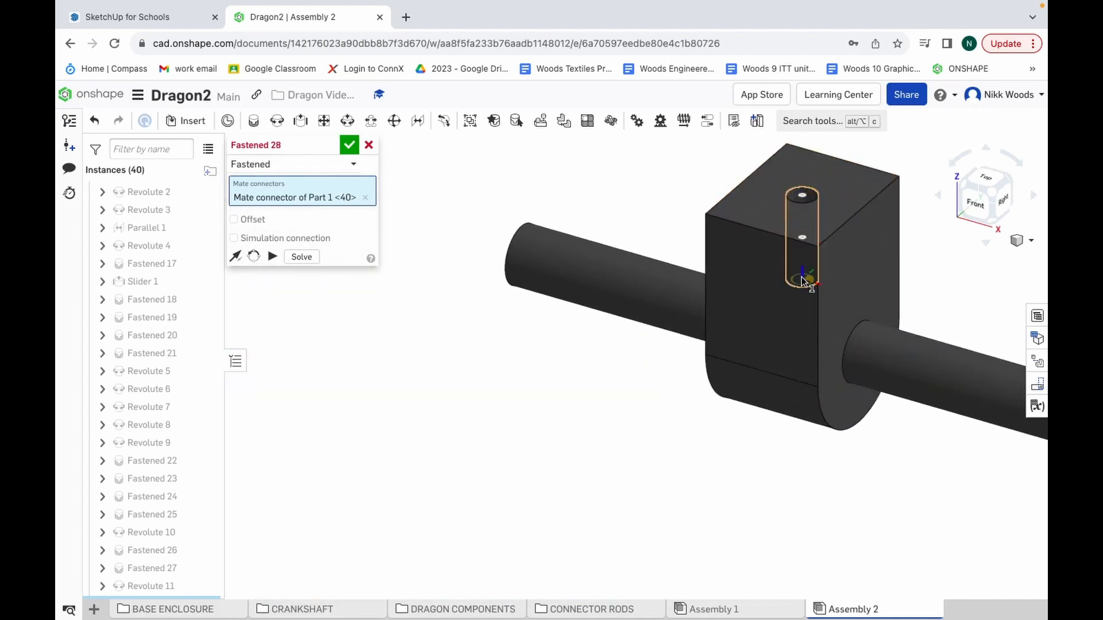
click(802, 280)
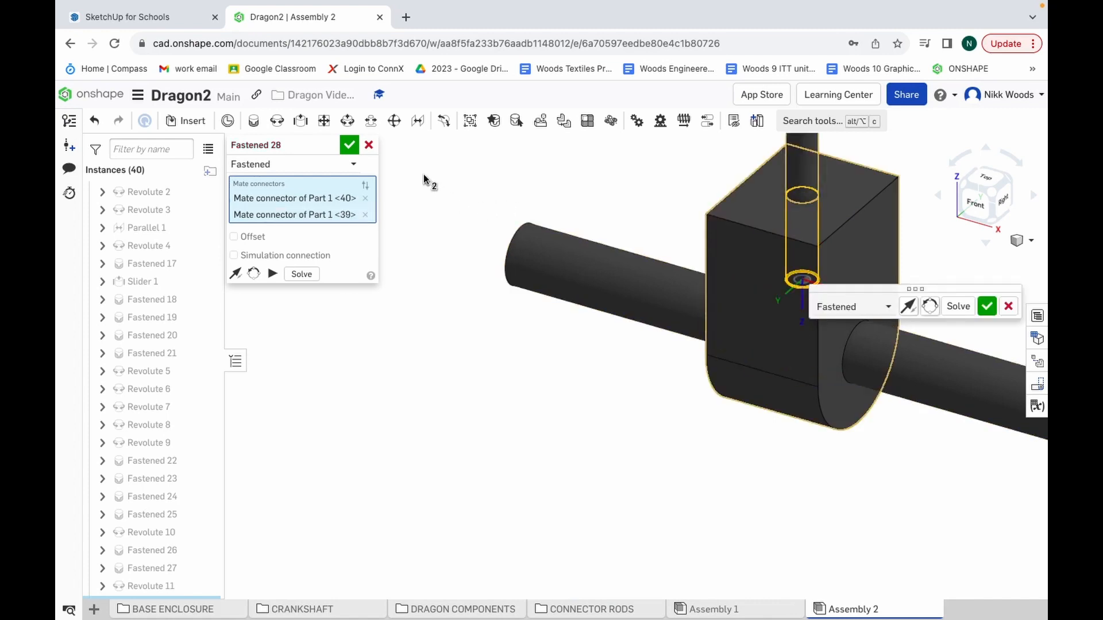
click(345, 147)
Step: Try to fasten the end of the pivot in the new rod assembly to the side hole beside the top plate's rear slot
scroll(467, 276, down, 5)
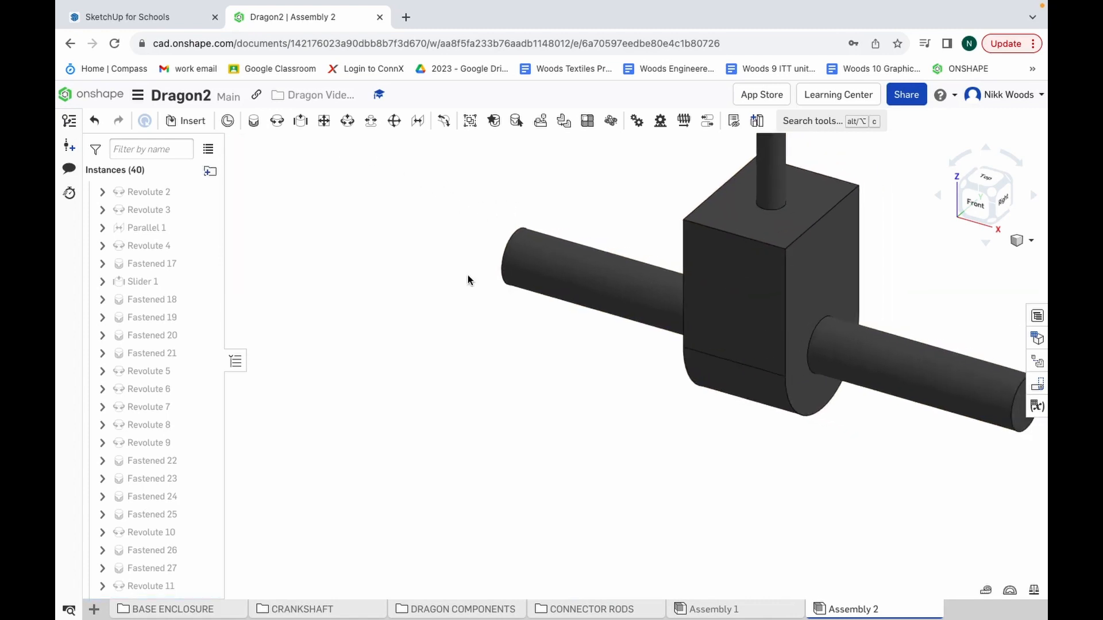
scroll(467, 274, down, 2)
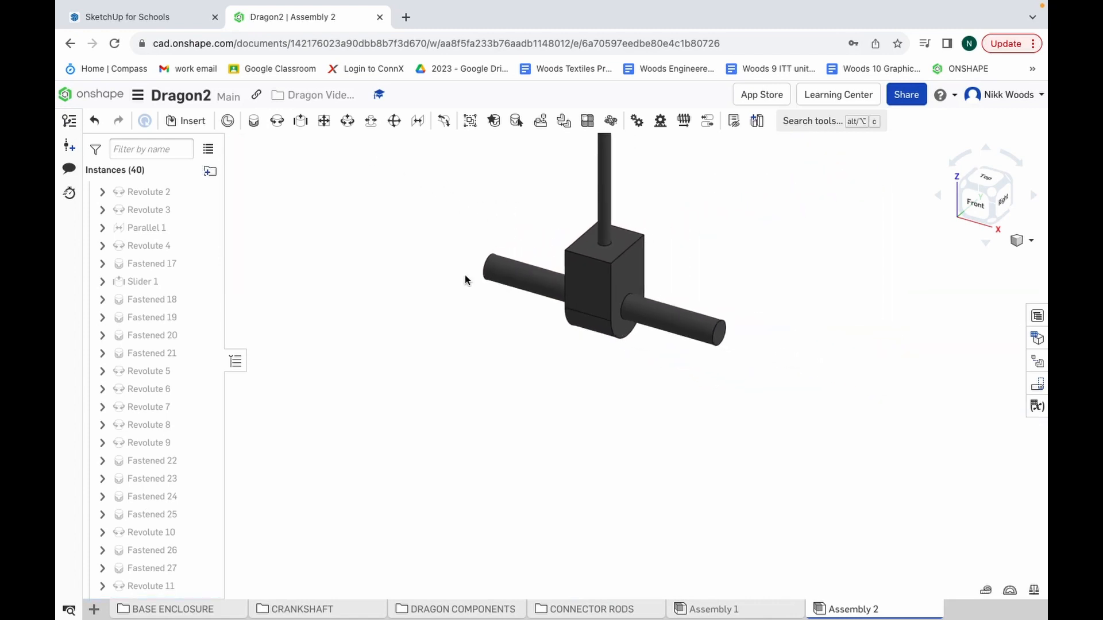
click(252, 123)
scroll(720, 336, up, 3)
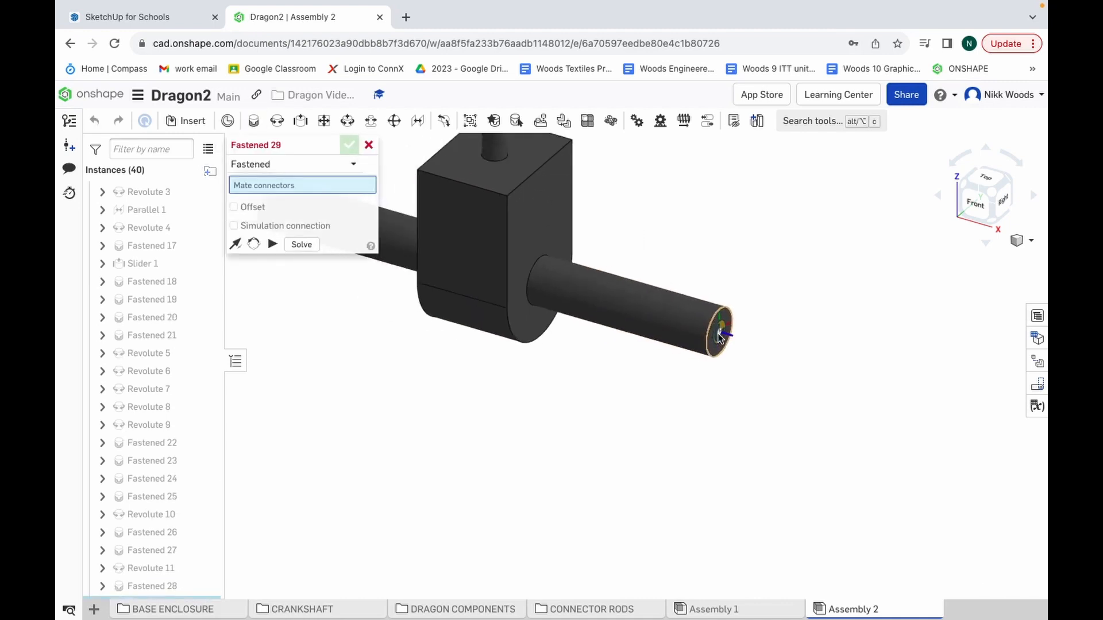
scroll(718, 336, down, 10)
scroll(610, 345, up, 6)
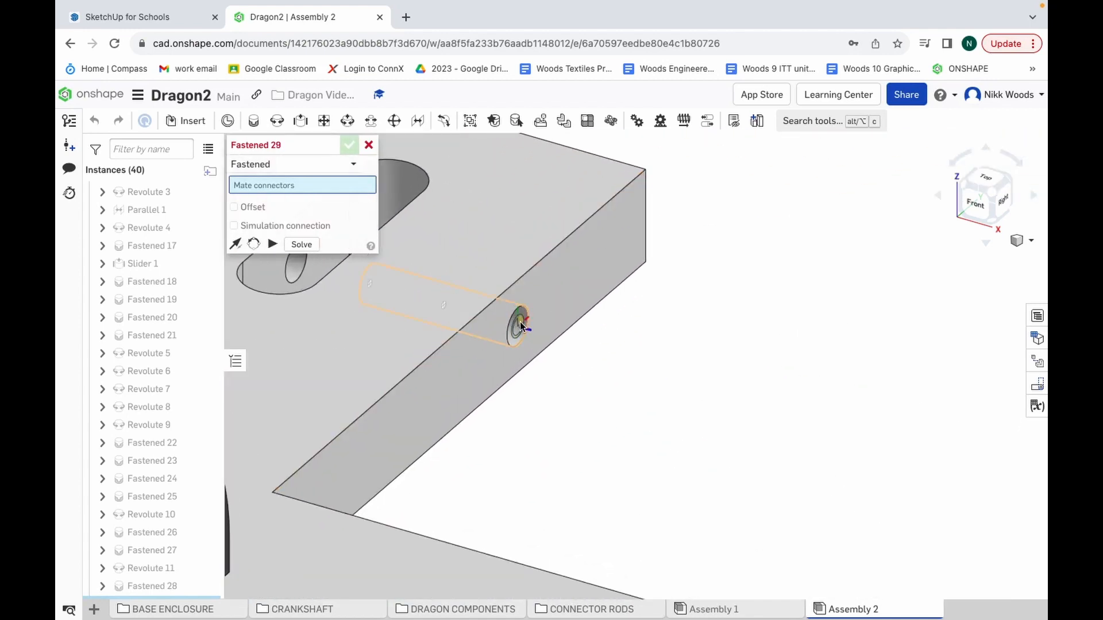
click(520, 322)
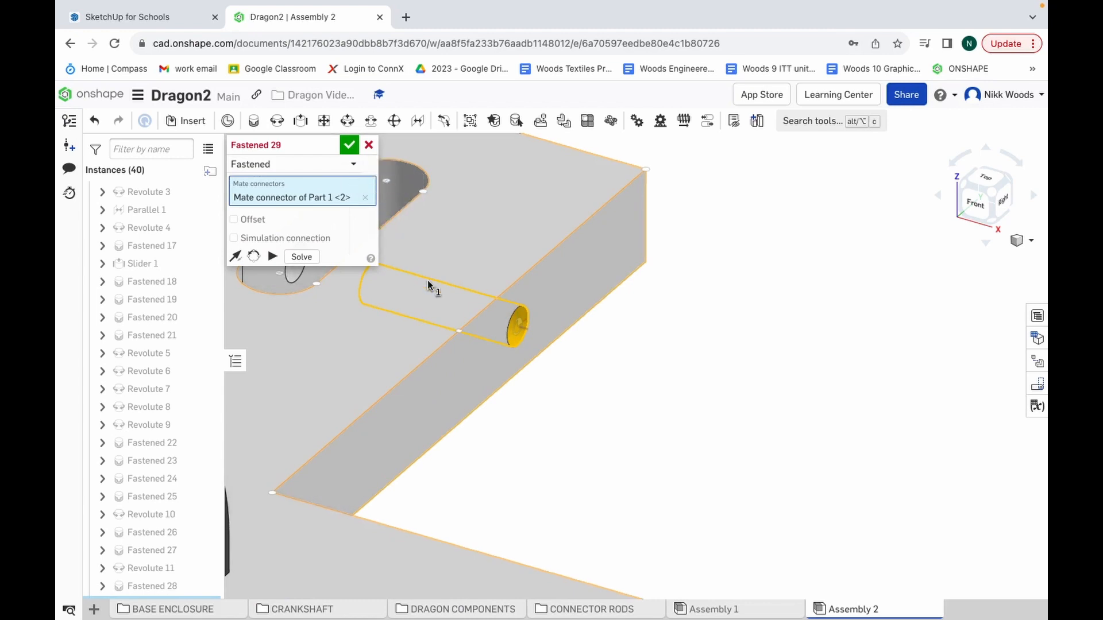
scroll(430, 284, down, 5)
scroll(428, 284, down, 5)
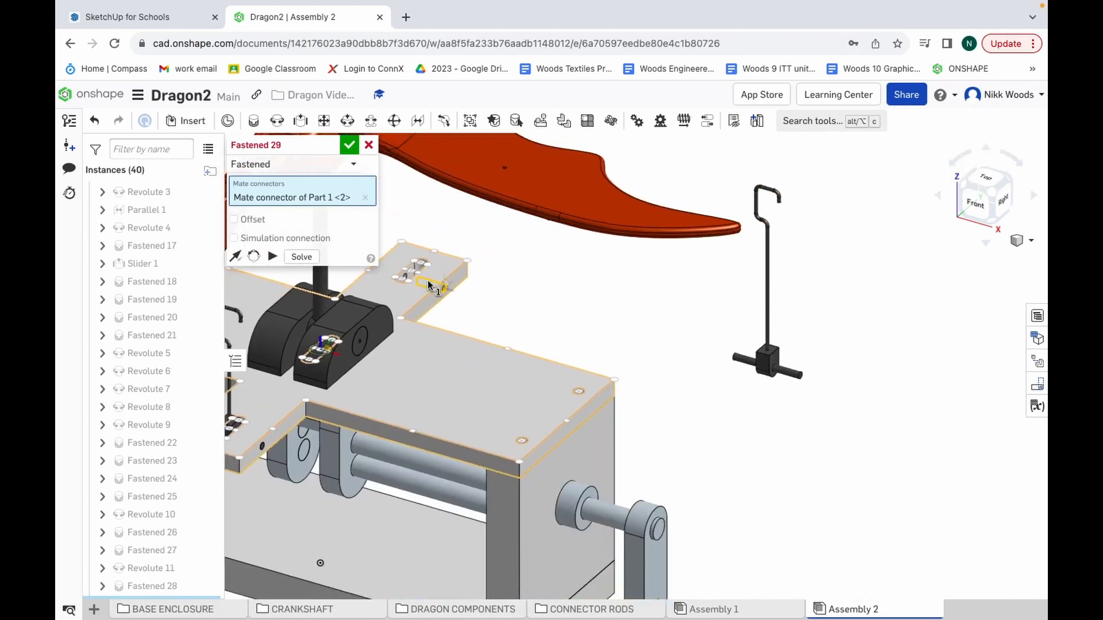
scroll(396, 263, up, 10)
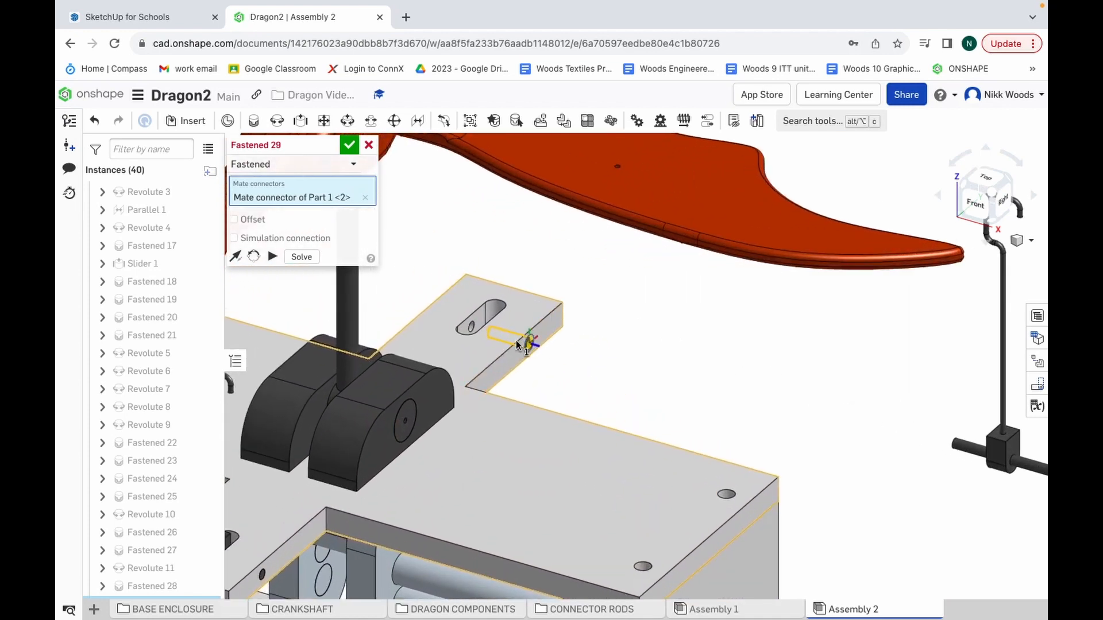
click(349, 145)
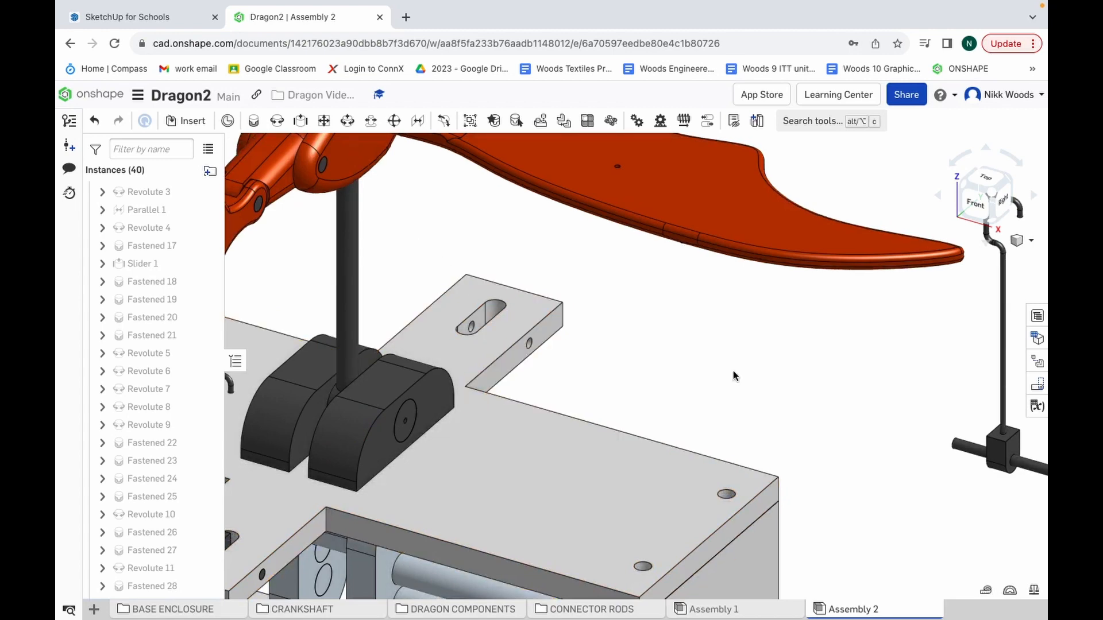
Step: Fasten the outer end of the new rod assembly's pivot to the side hole beside the top plate's rear slot
scroll(734, 376, down, 1)
scroll(734, 376, down, 3)
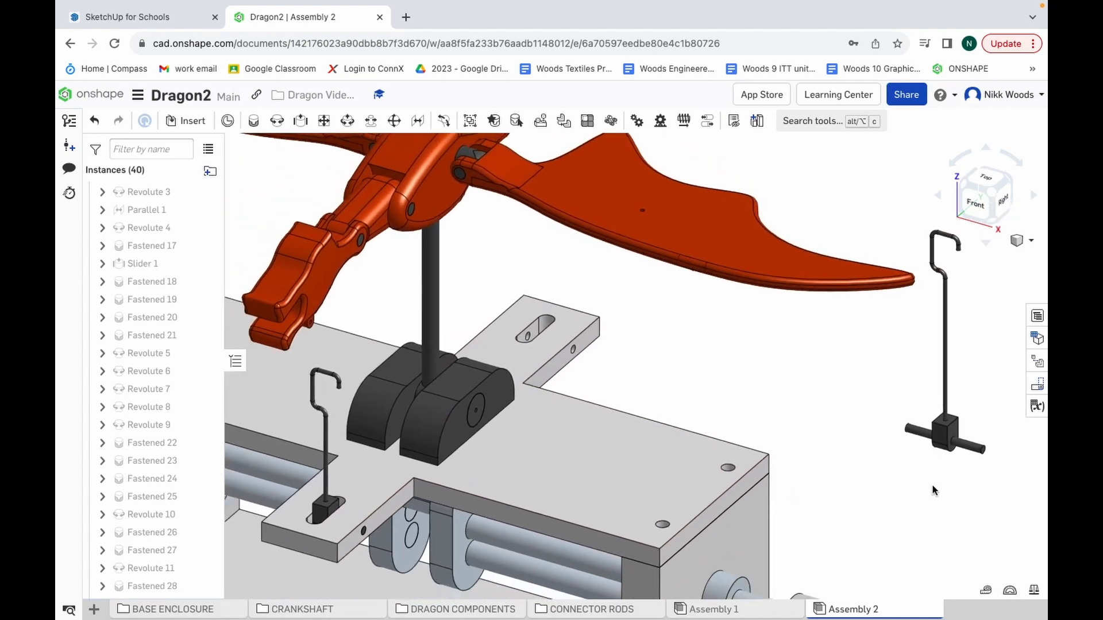
scroll(999, 447, up, 5)
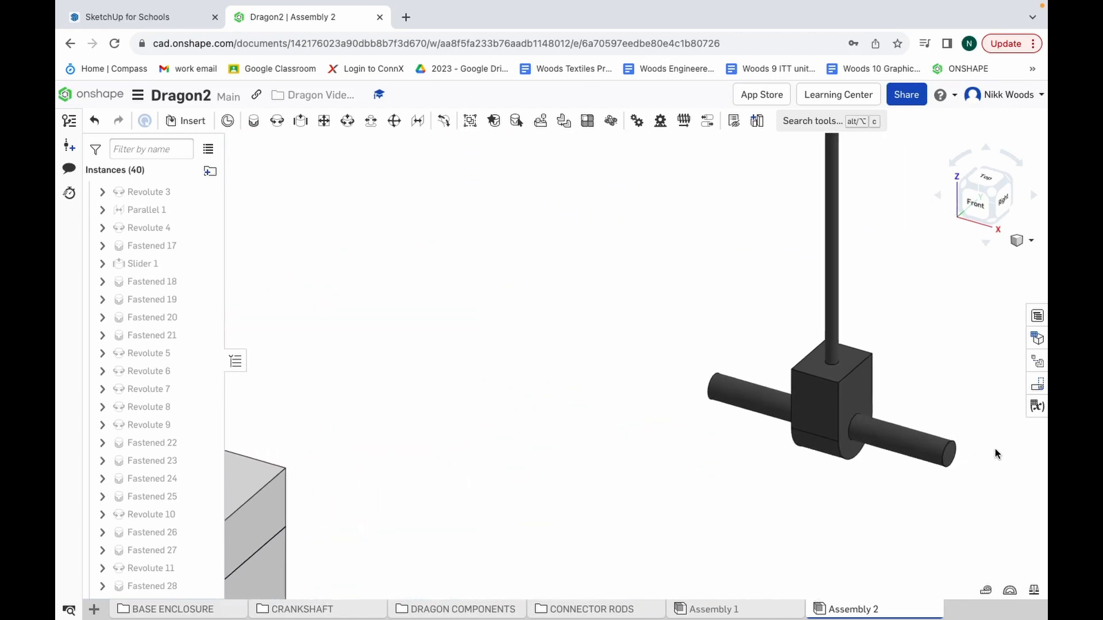
click(254, 122)
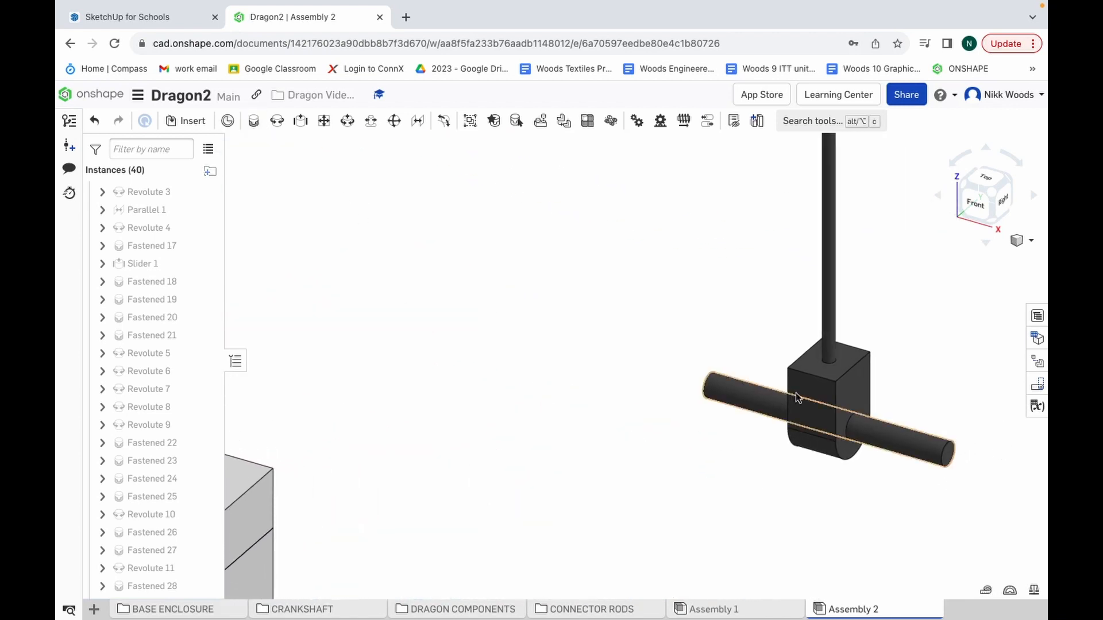
click(951, 462)
scroll(770, 464, up, 3)
scroll(770, 464, down, 5)
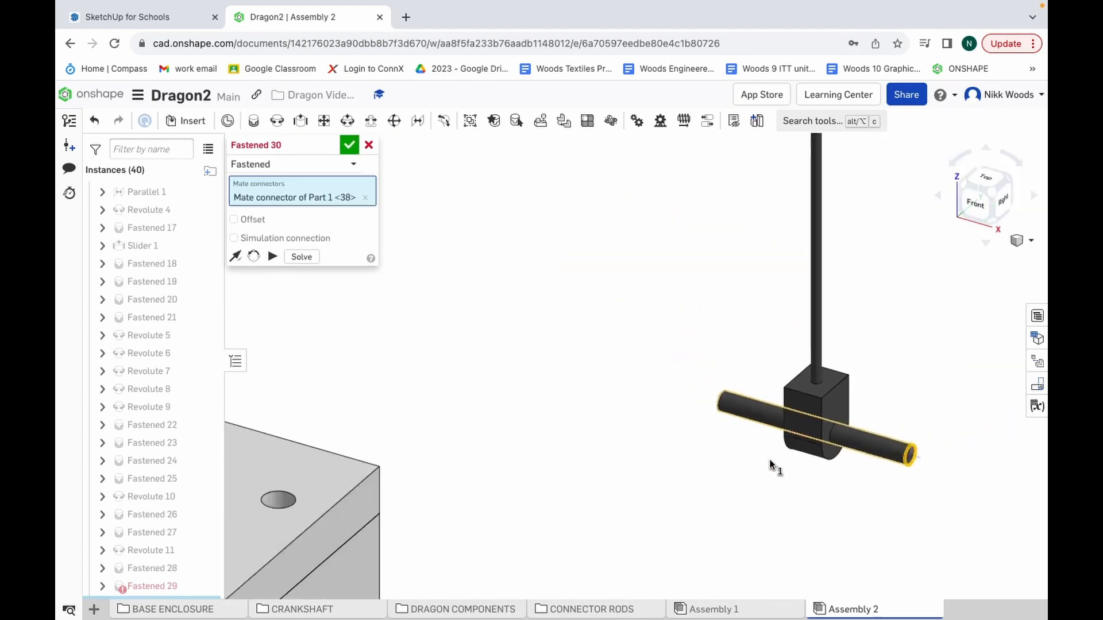
scroll(775, 460, down, 5)
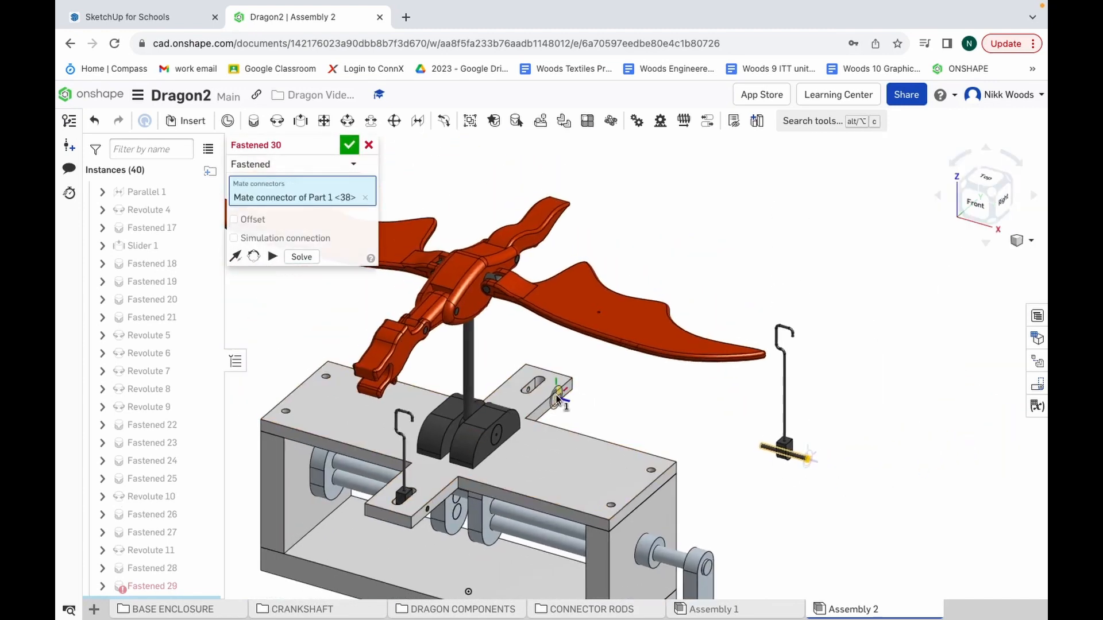
scroll(556, 396, up, 5)
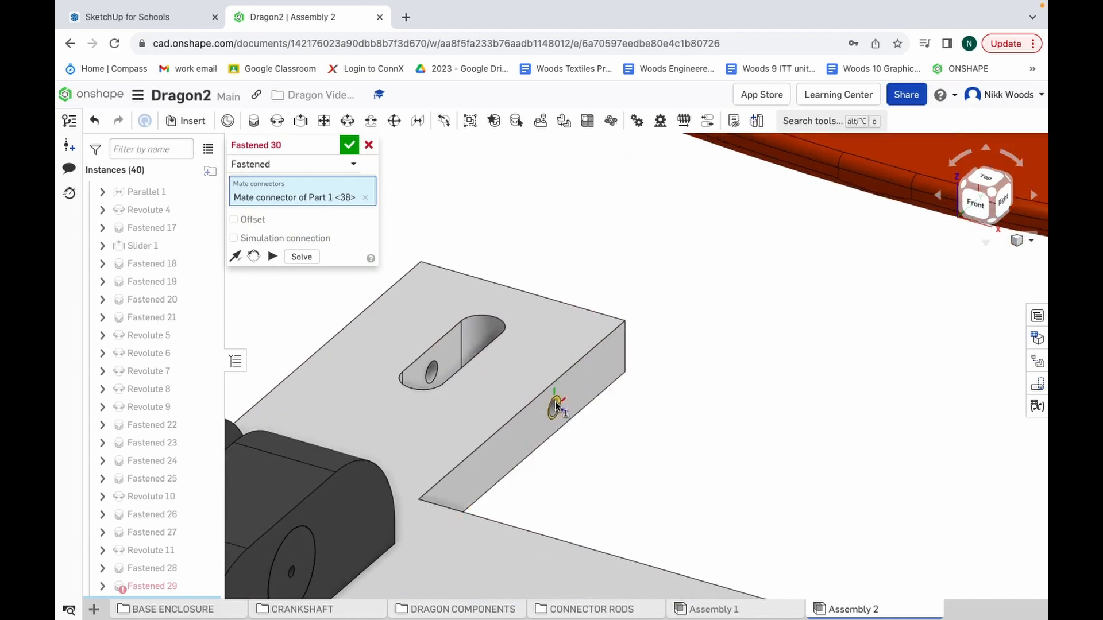
click(556, 405)
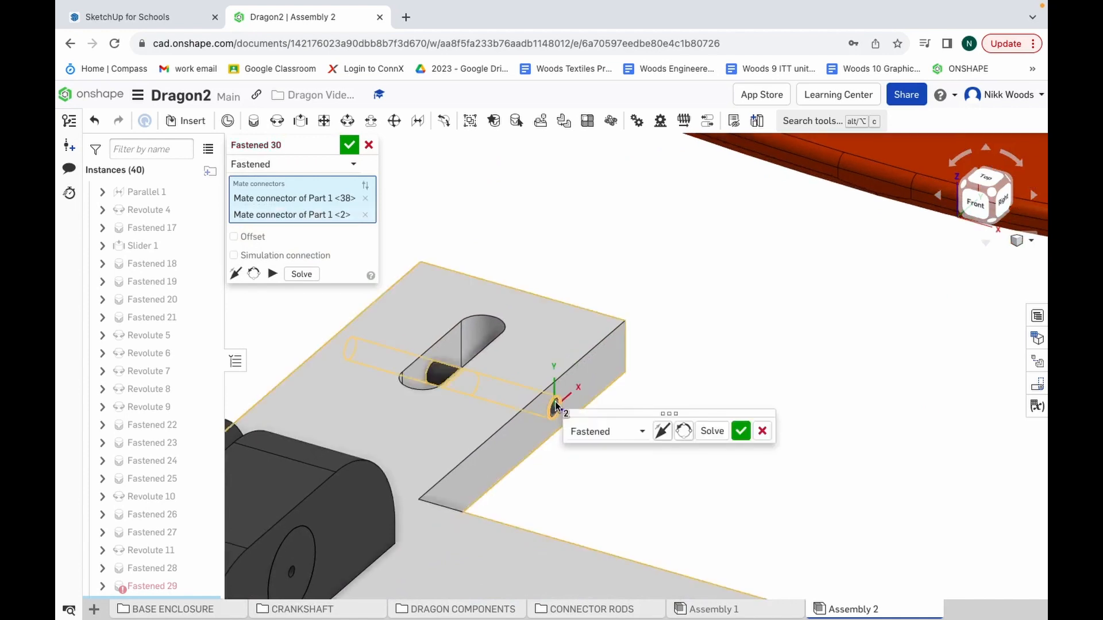
click(349, 146)
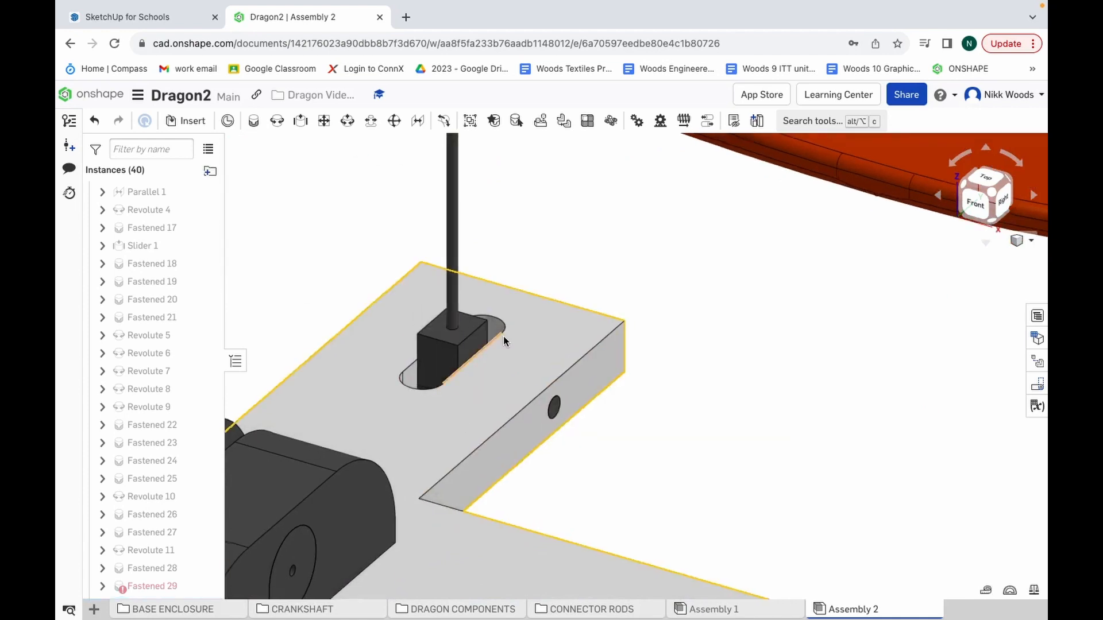
scroll(503, 336, down, 5)
scroll(503, 341, down, 5)
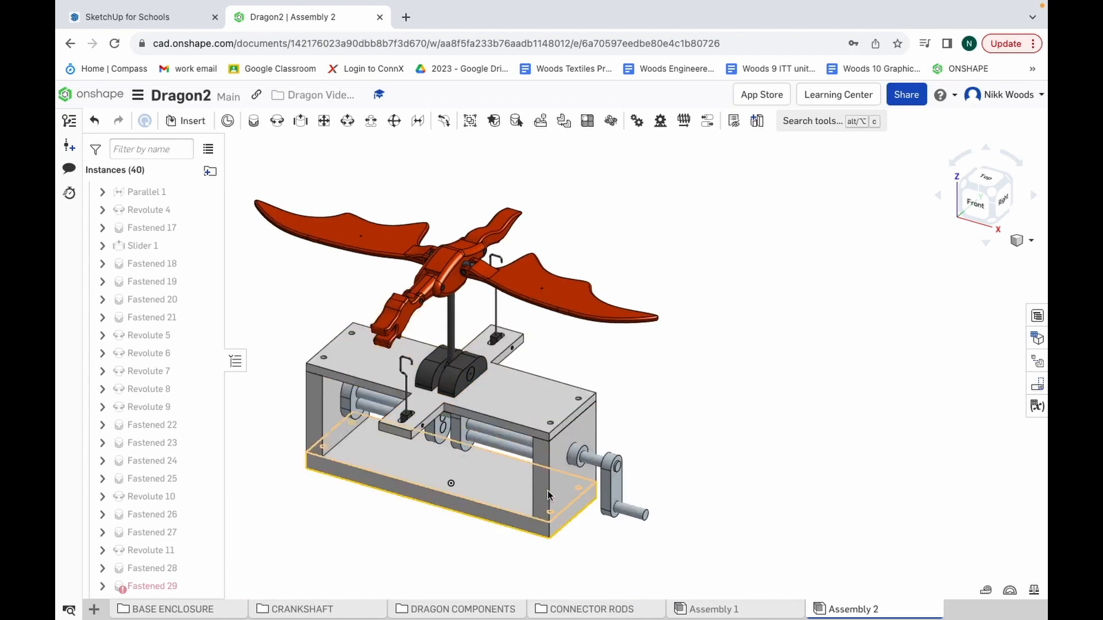
mouse_move(709, 614)
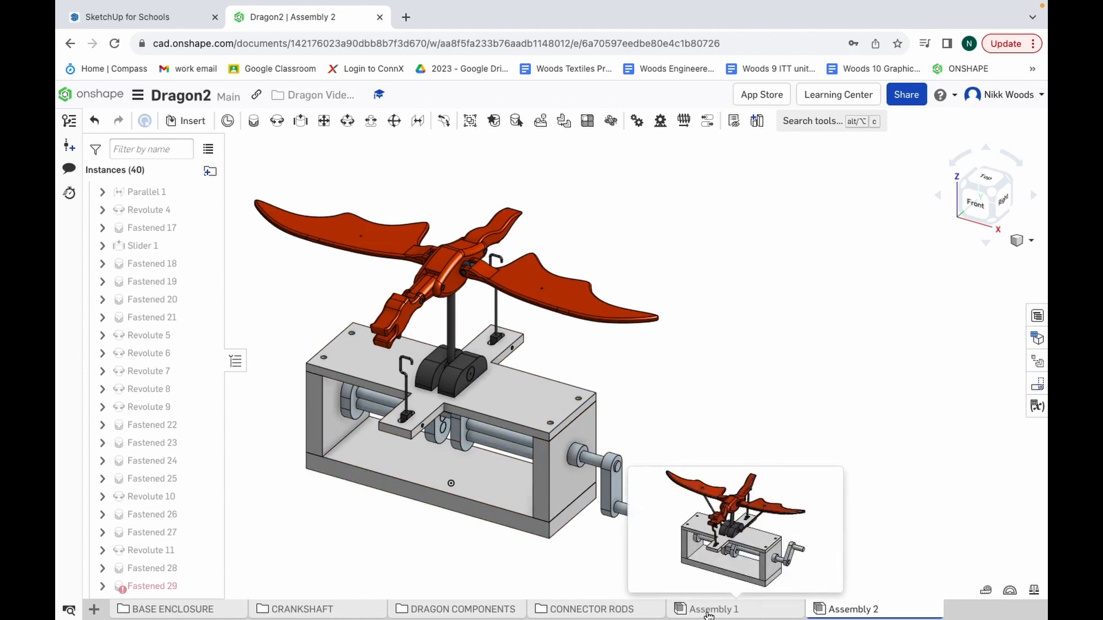
Step: In Assembly 1, show the mates of the front wire rod to examine how its hook connects to the dragon's head
click(706, 612)
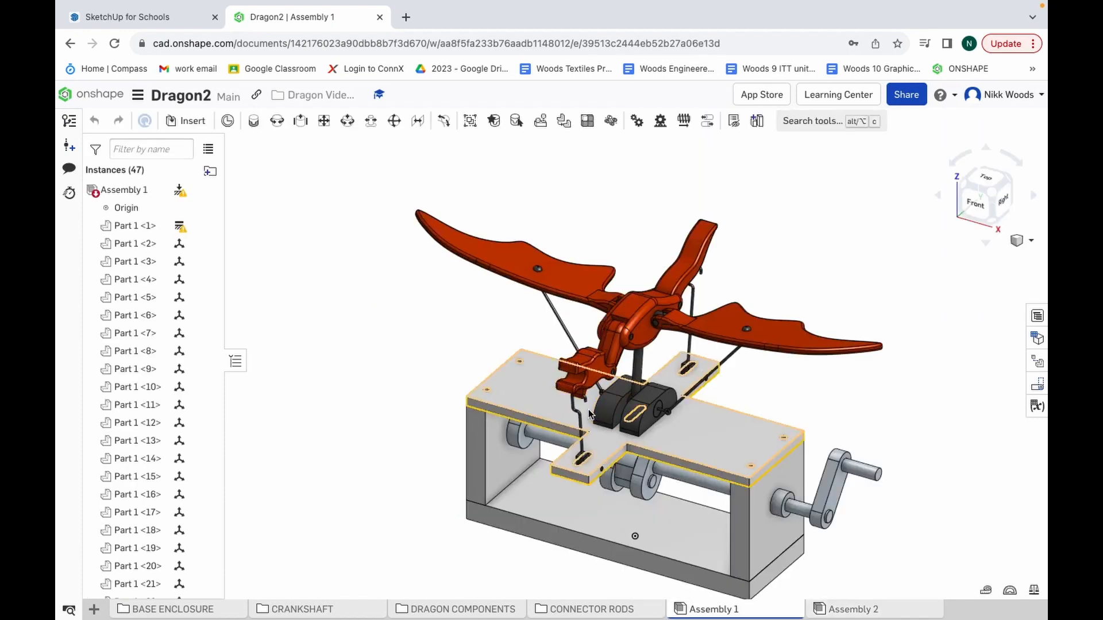
scroll(588, 408, up, 5)
scroll(588, 408, up, 2)
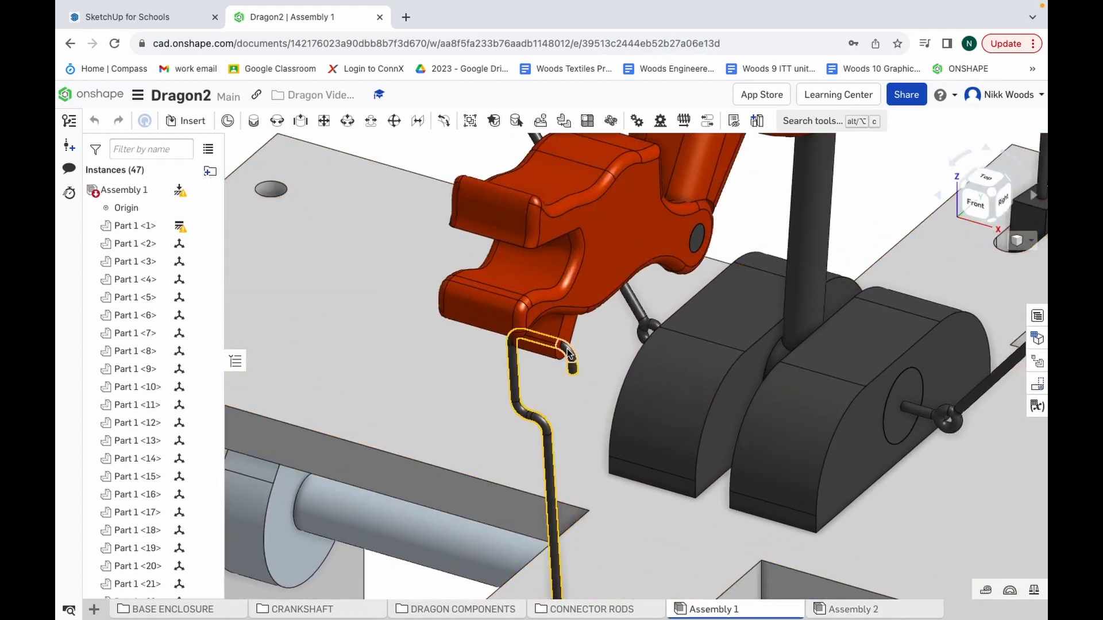
click(567, 349)
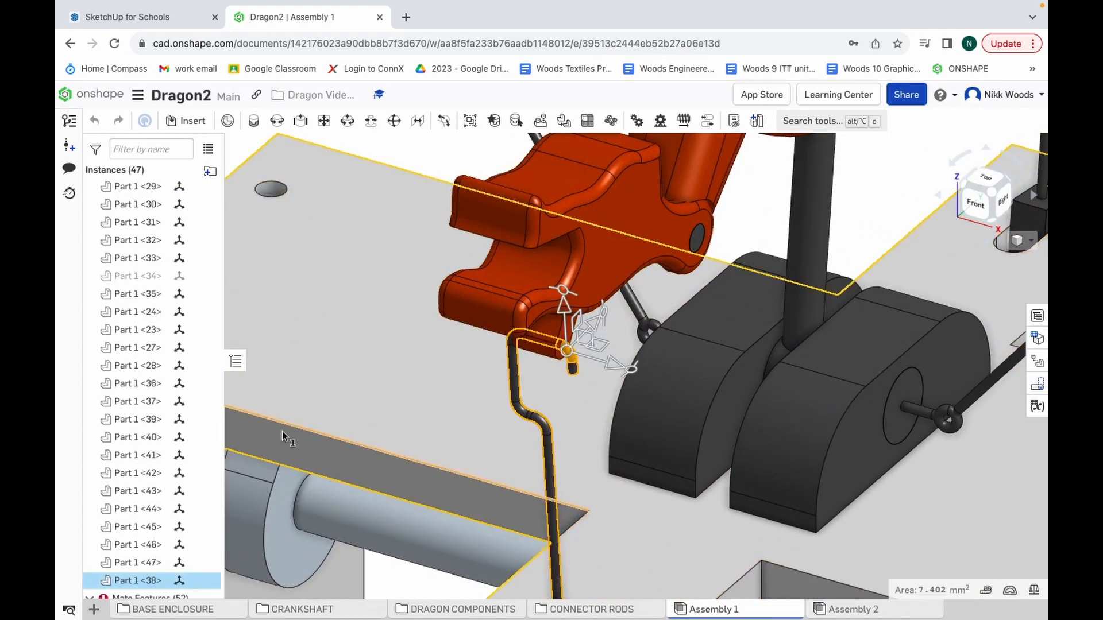
right_click(538, 335)
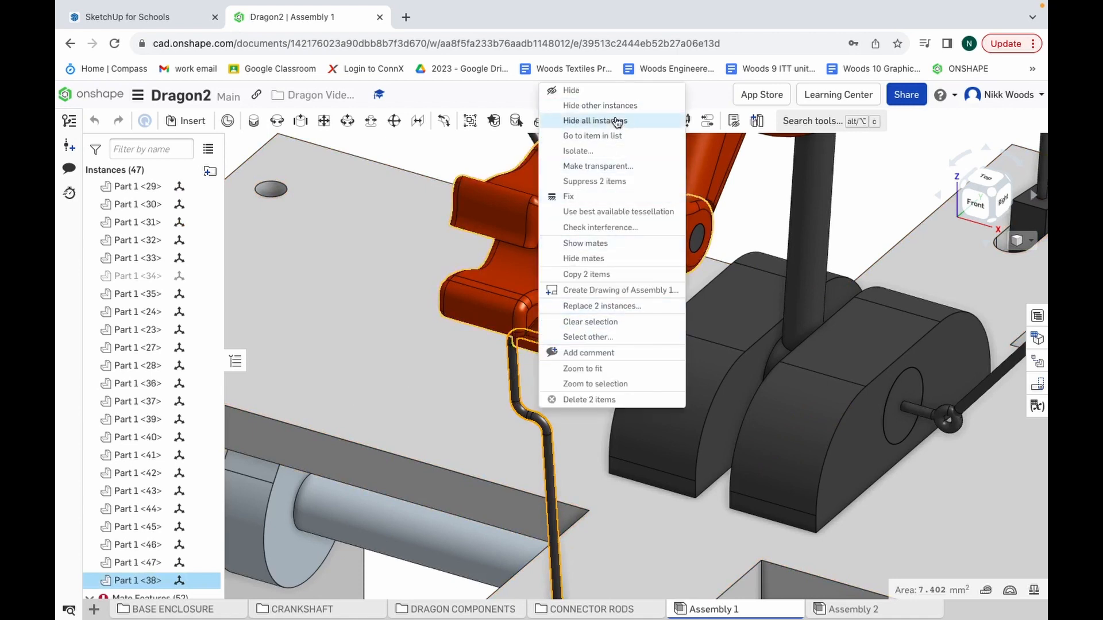
click(594, 249)
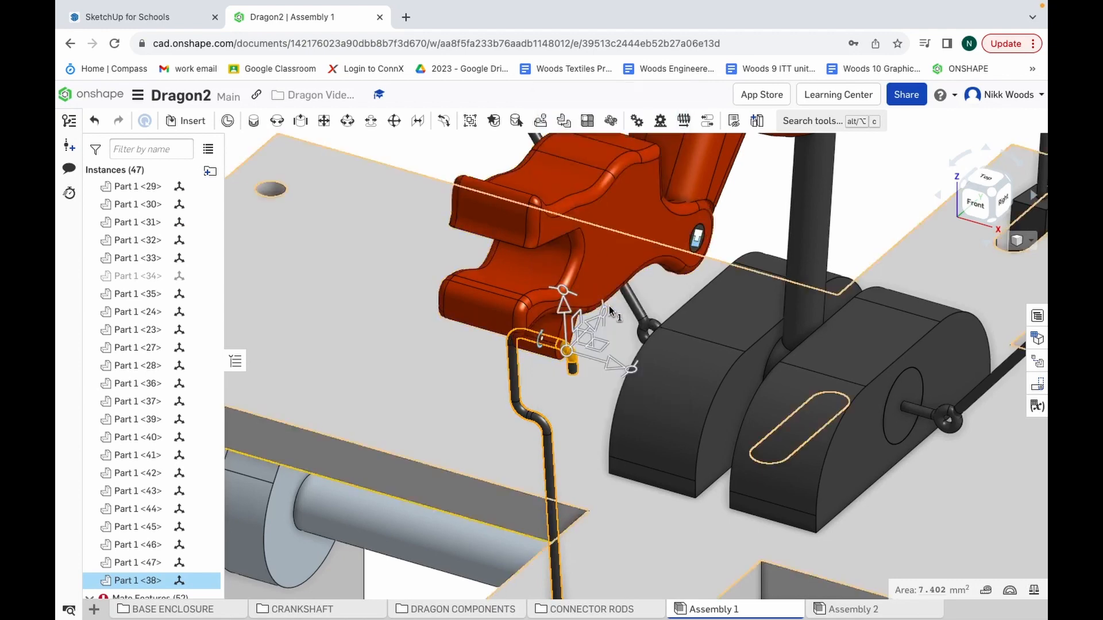
click(767, 199)
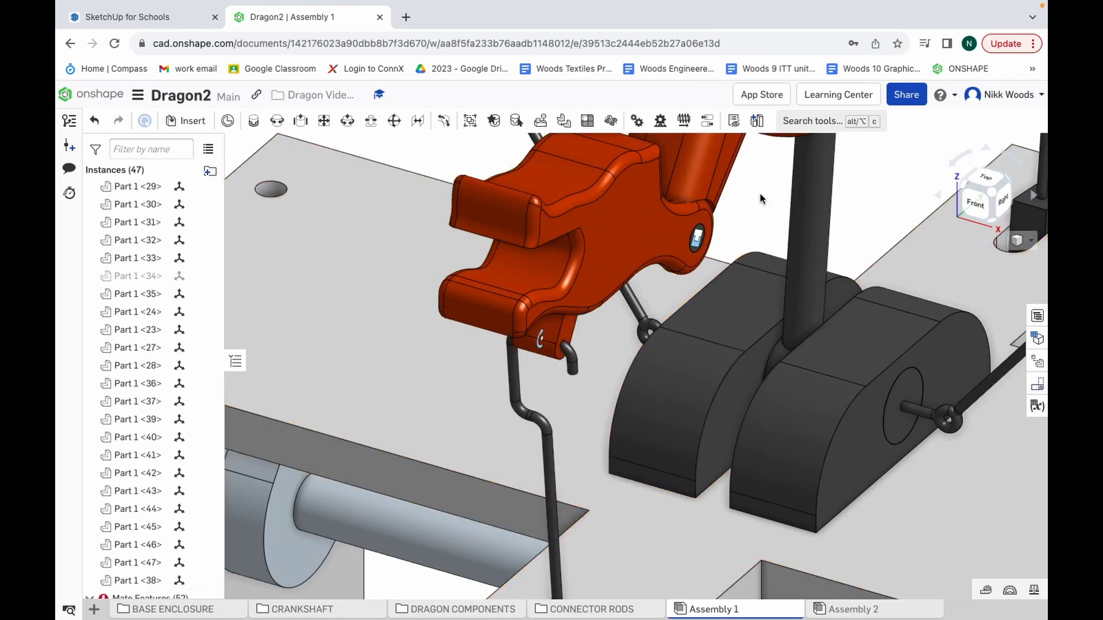
Step: In Assembly 2, add a revolute mate joining the midpoint of the front rod's hook to the centre of the hole under the dragon's head
click(864, 608)
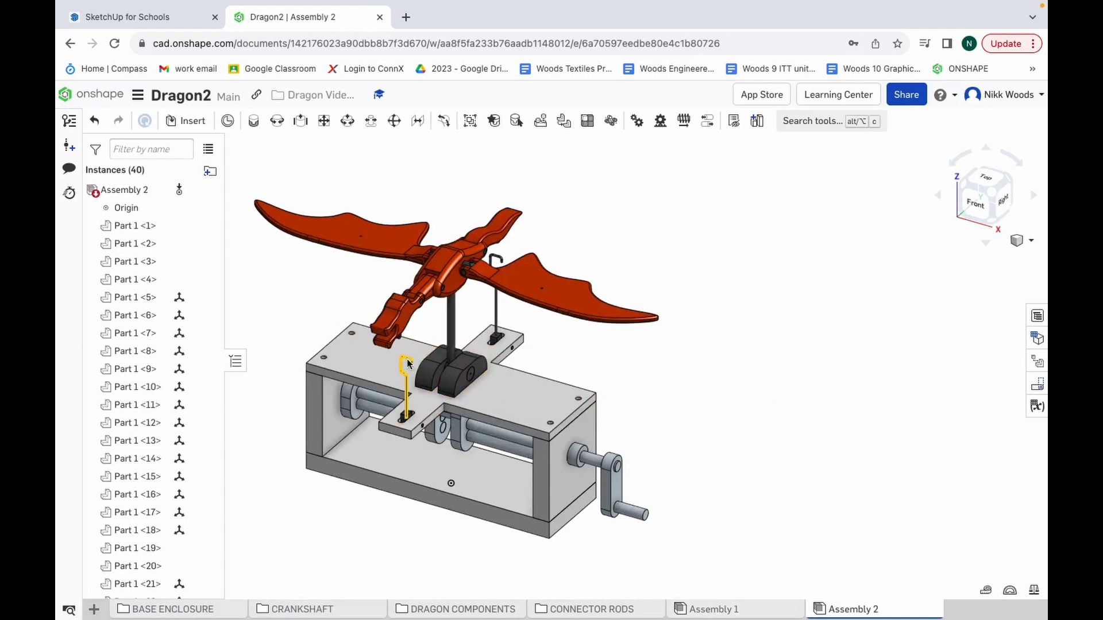
scroll(407, 362, up, 5)
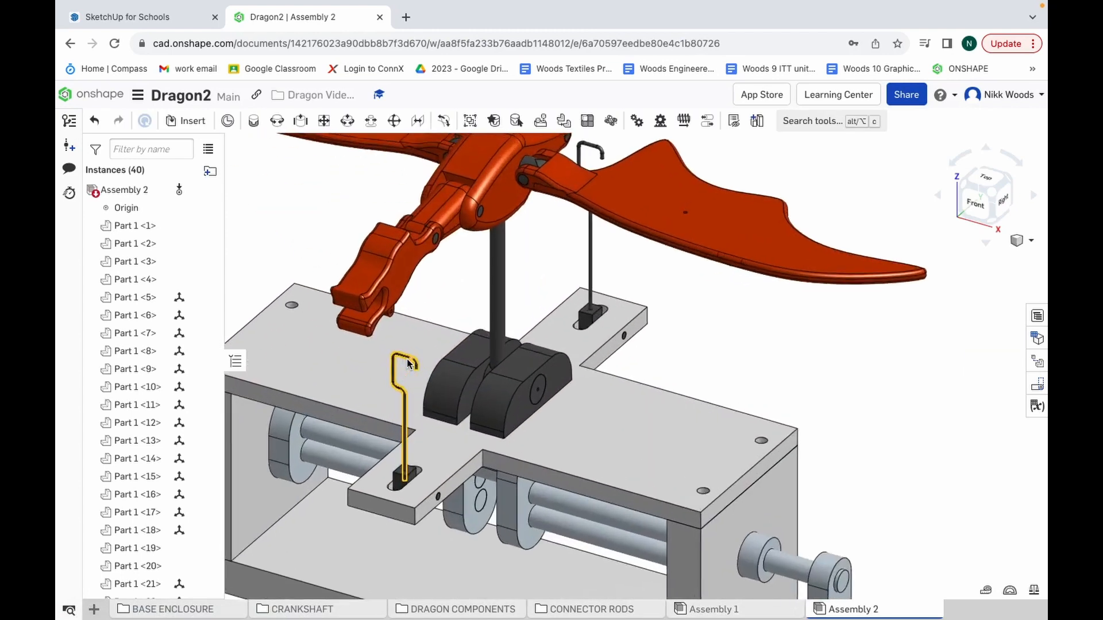
scroll(406, 359, up, 4)
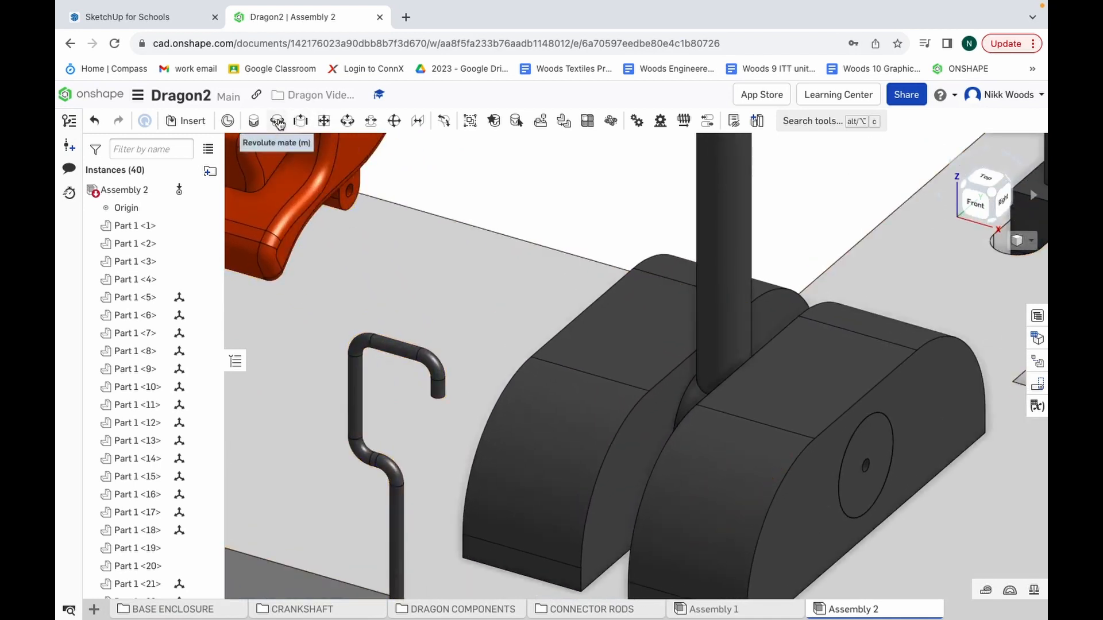
key(m)
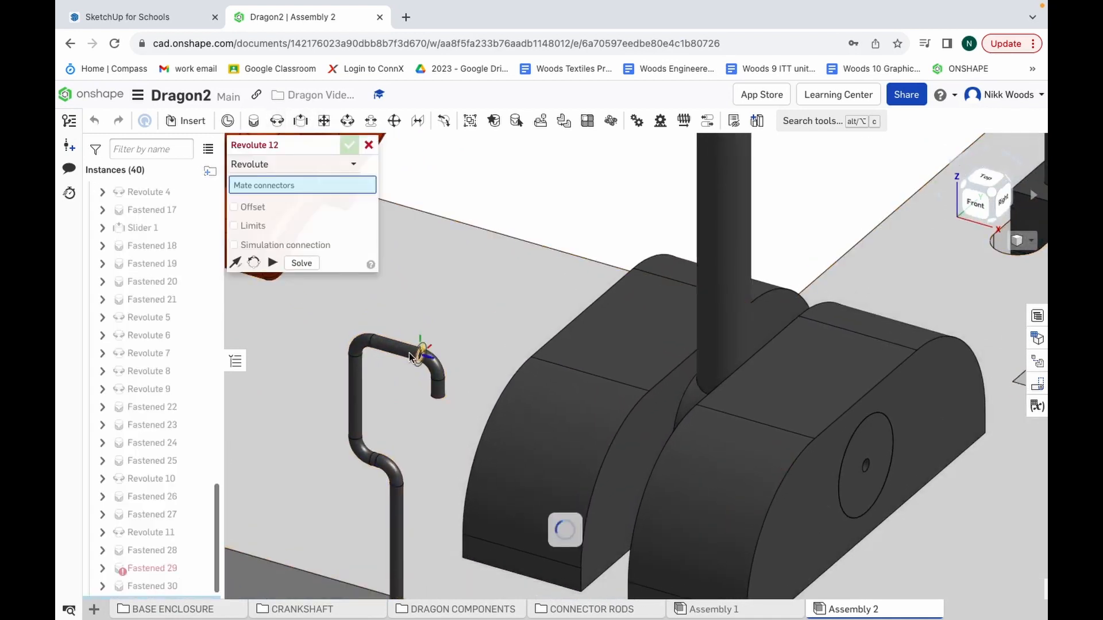
click(399, 349)
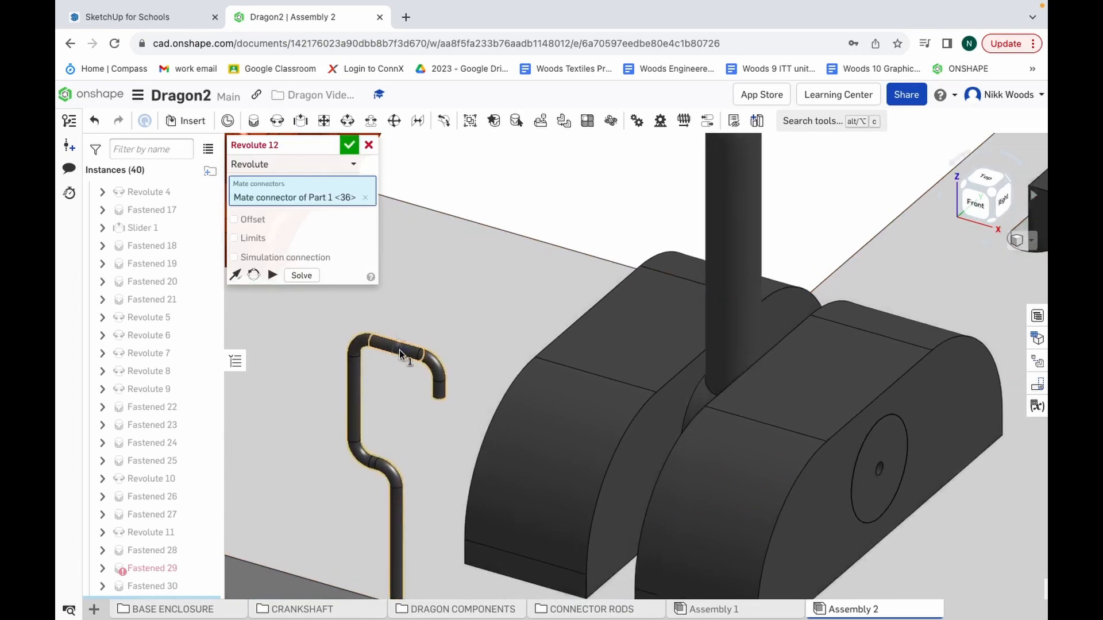
scroll(399, 350, down, 3)
scroll(398, 349, down, 5)
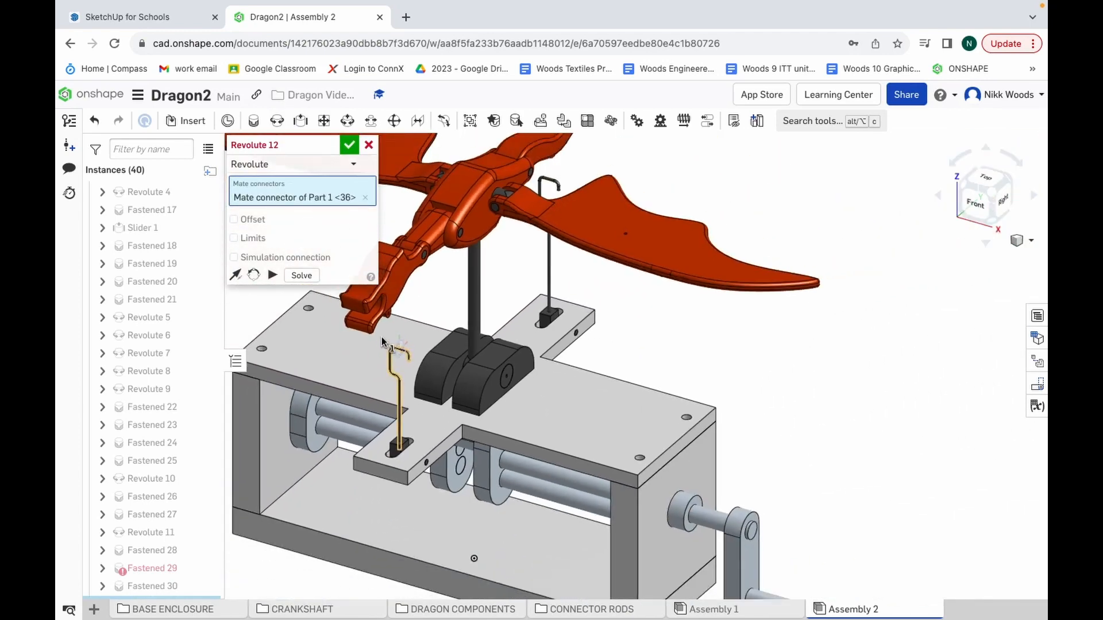
scroll(360, 305, up, 5)
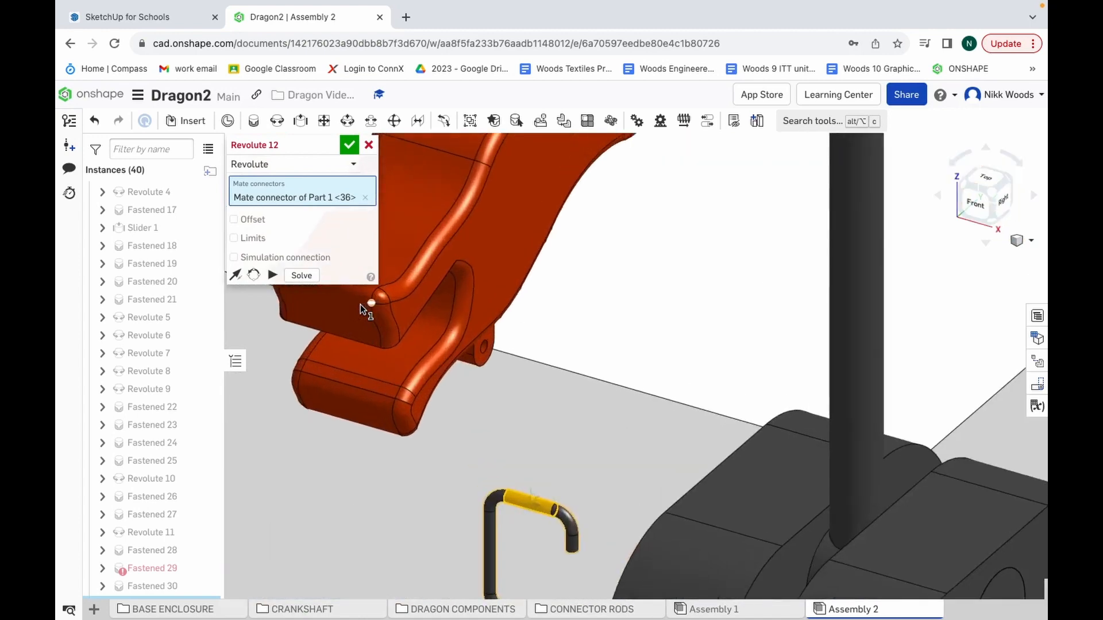
click(988, 150)
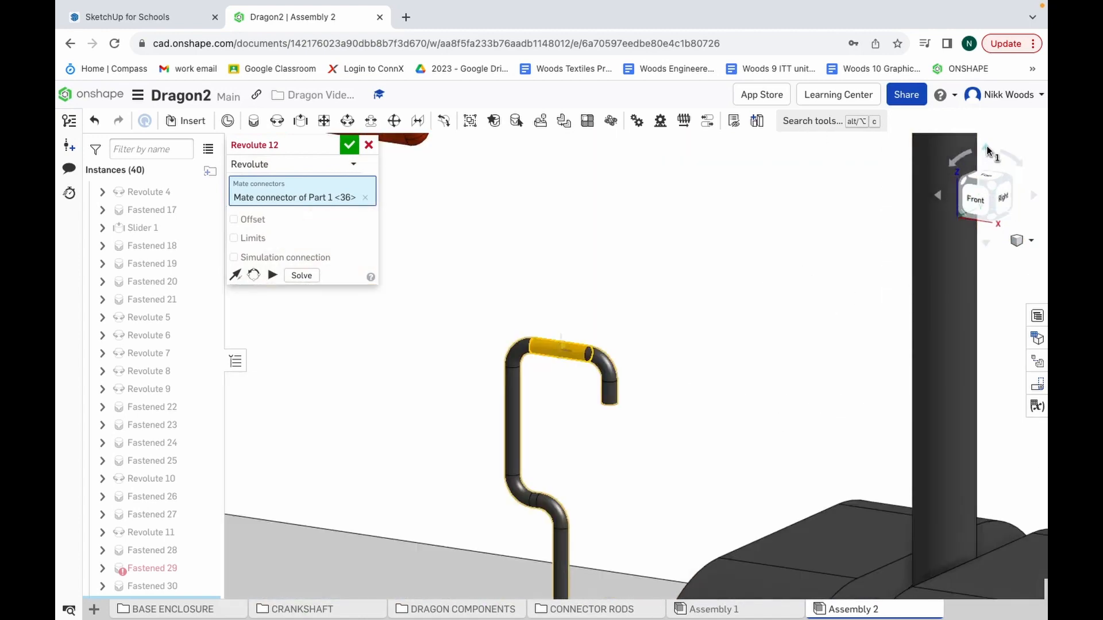
click(987, 150)
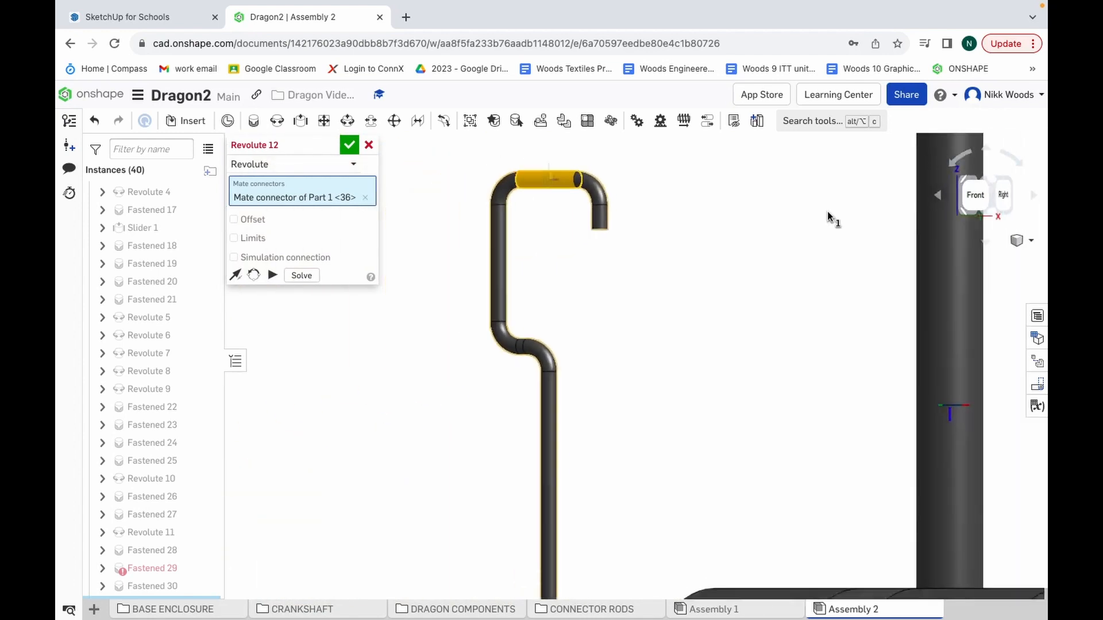
scroll(830, 217, down, 8)
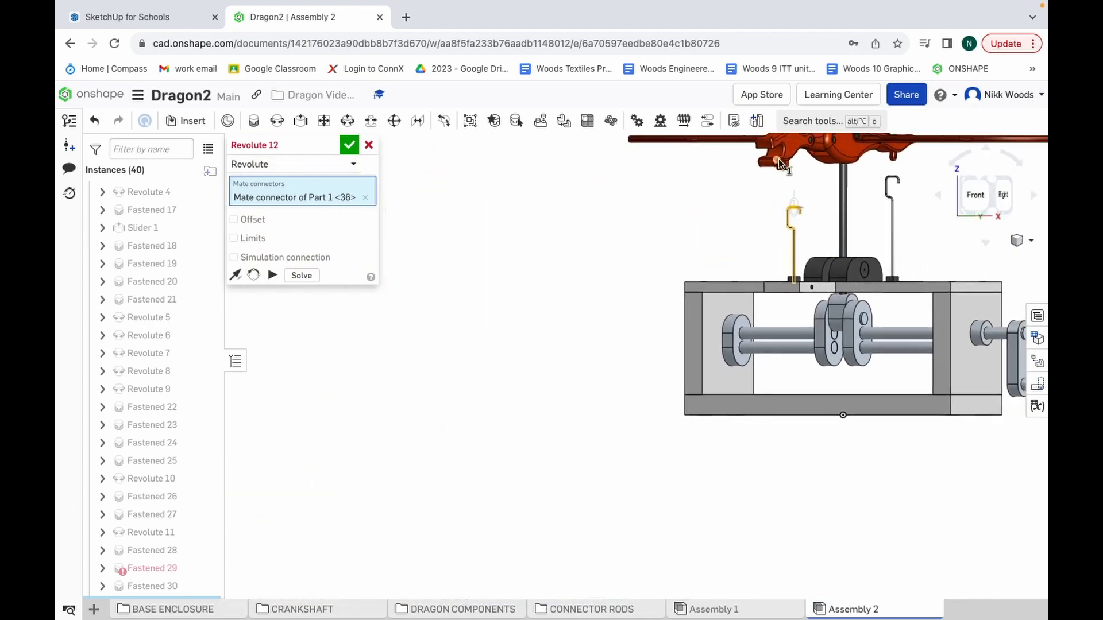
scroll(778, 158, up, 6)
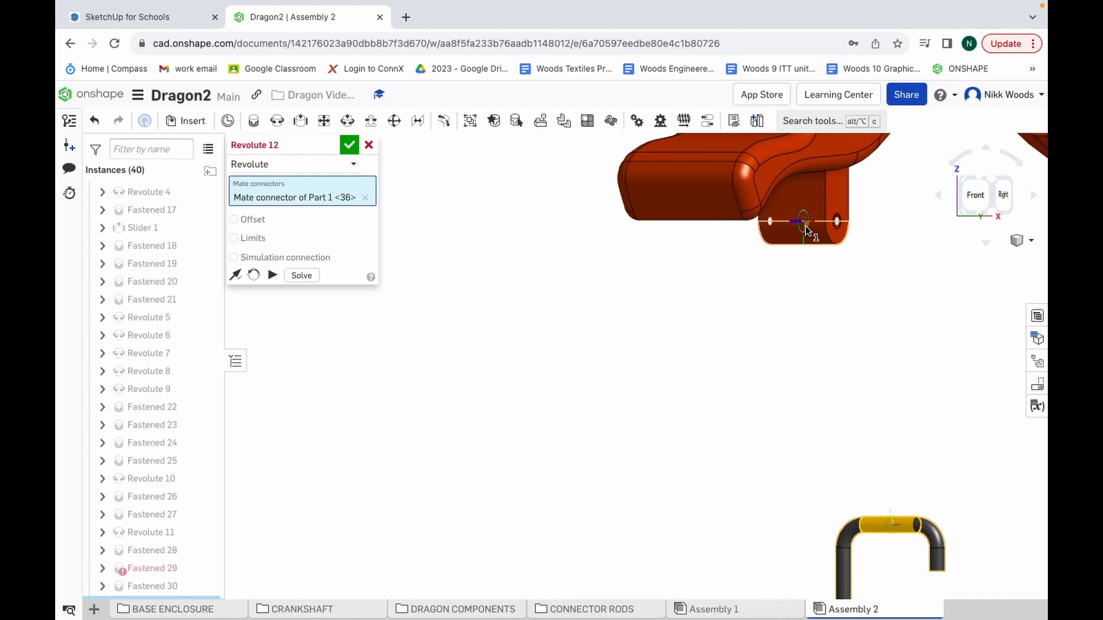
click(805, 226)
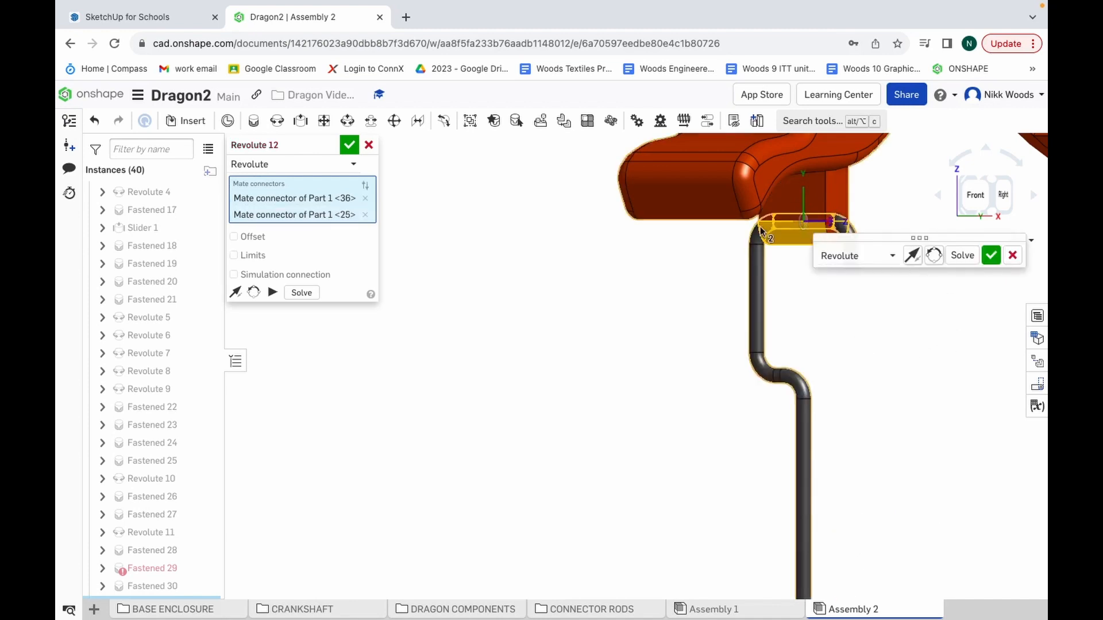
click(368, 145)
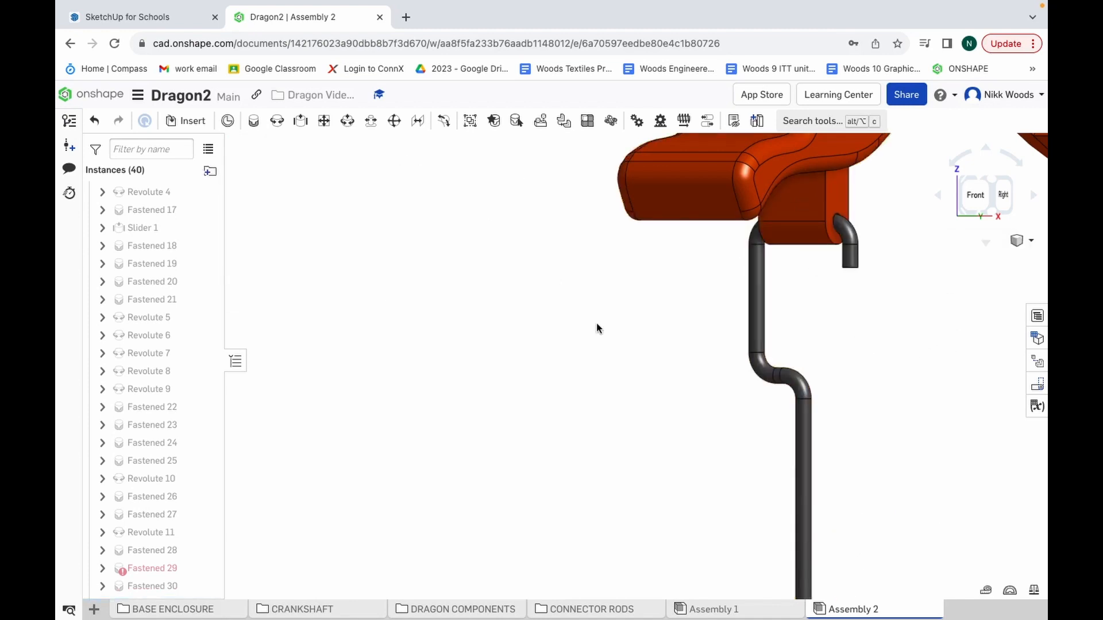
Step: Examine the front rod's connection to the dragon's head in the trimetric and right-side views
scroll(596, 322, up, 5)
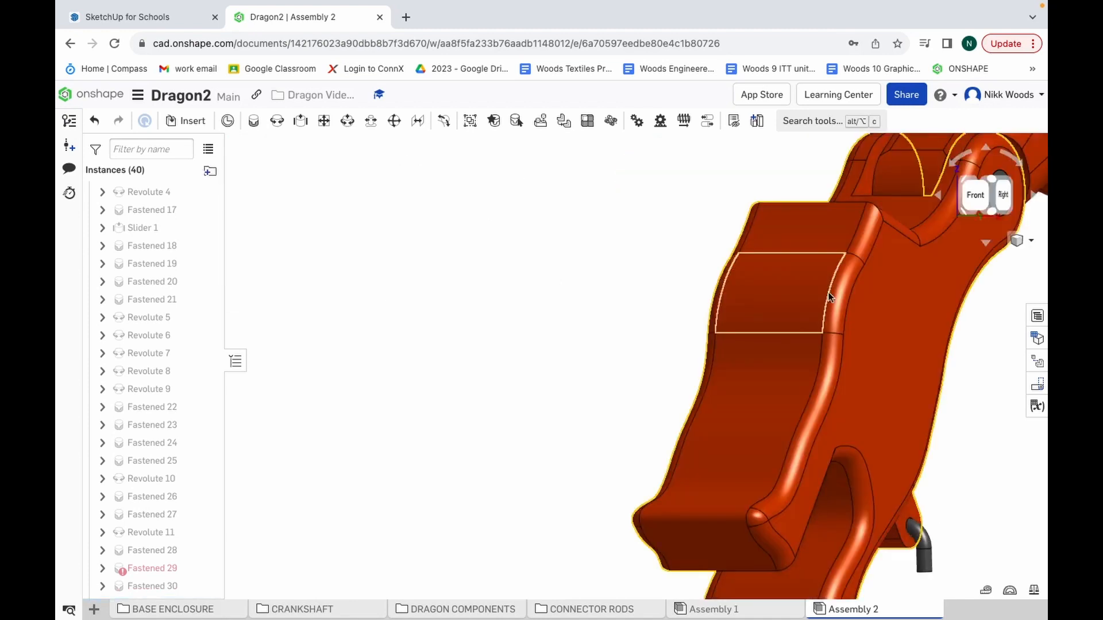
click(1019, 240)
click(1001, 289)
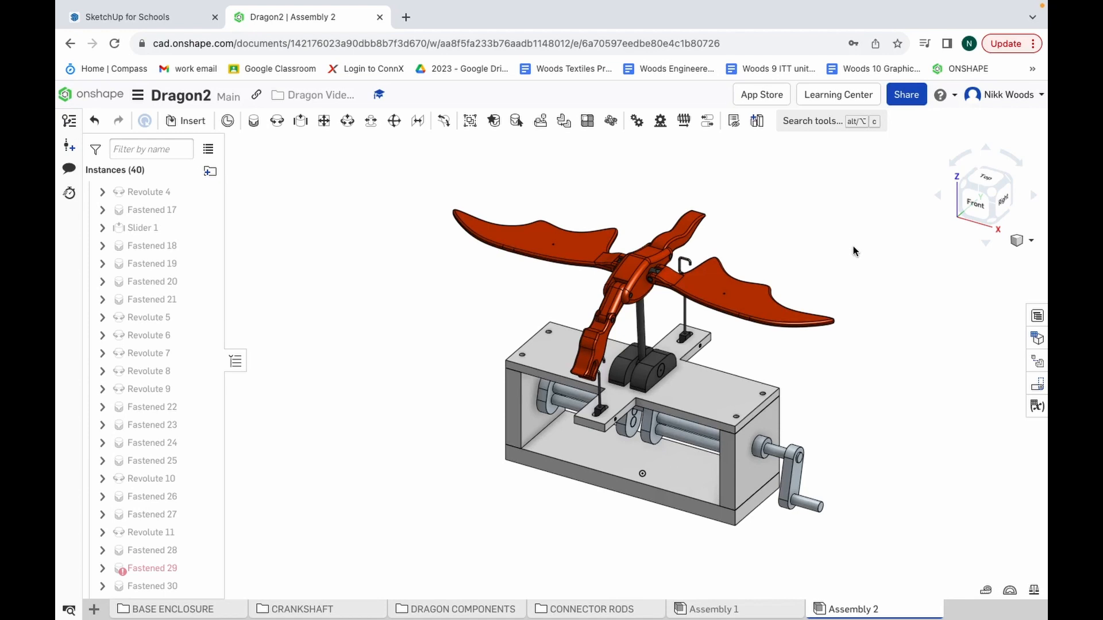
click(1020, 240)
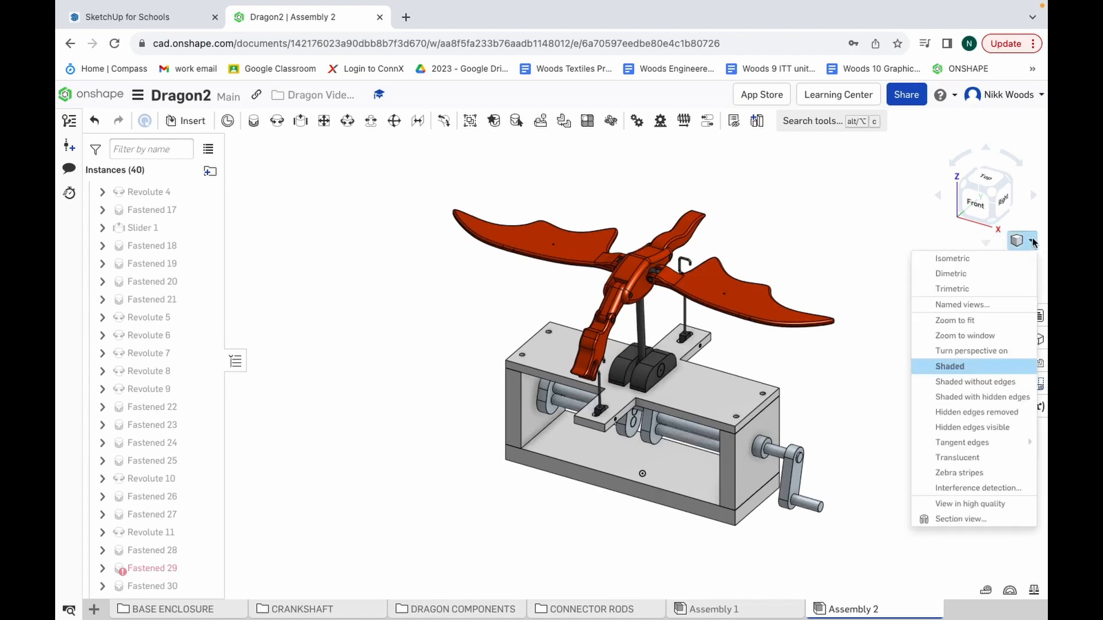
click(975, 291)
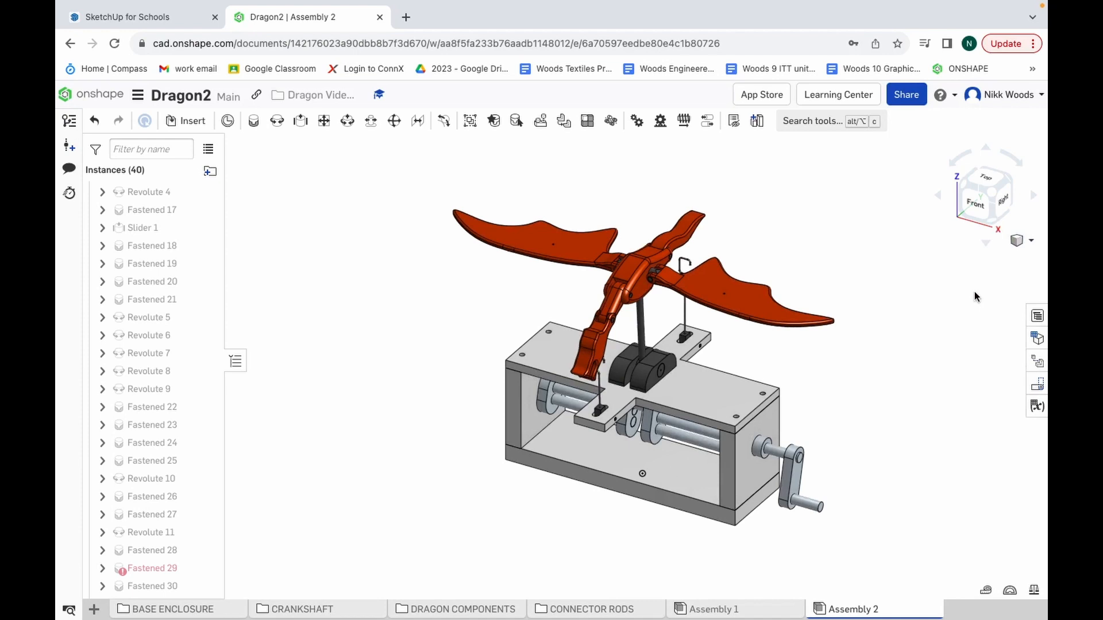
click(1002, 201)
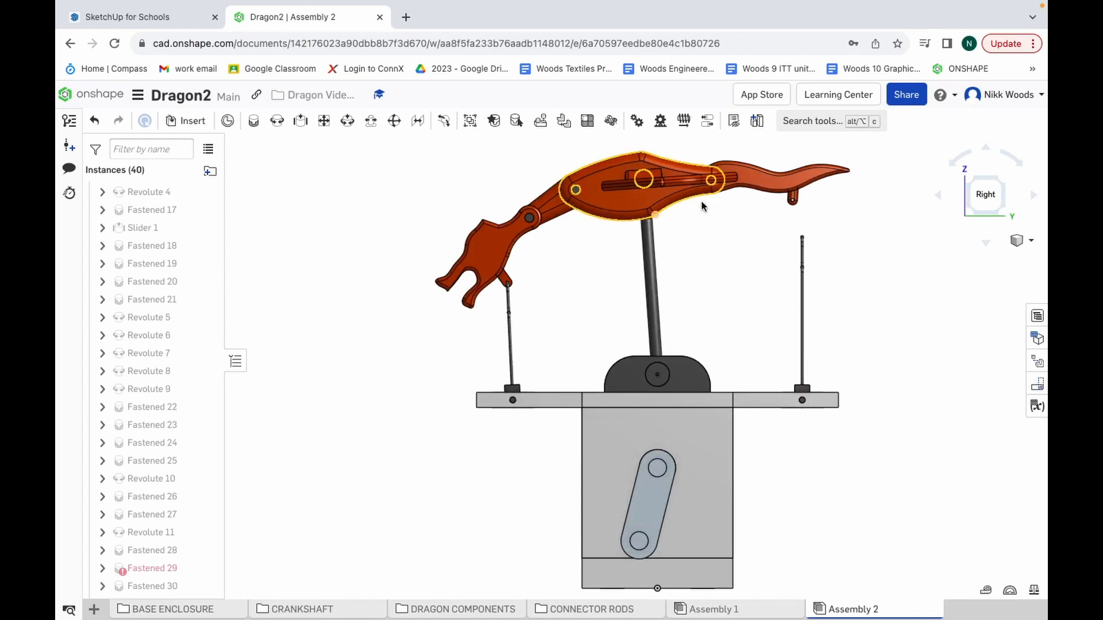
click(1028, 240)
click(966, 291)
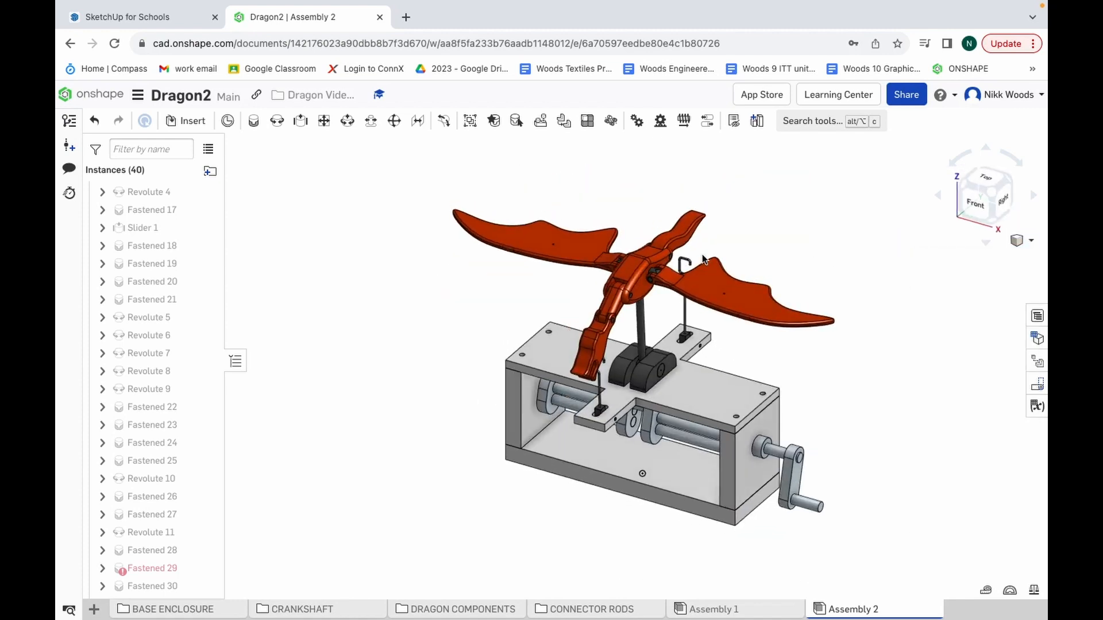
Step: Add a revolute mate joining the midpoint of the rear rod's hook to the centre of the hole under the dragon's tail
scroll(703, 258, up, 10)
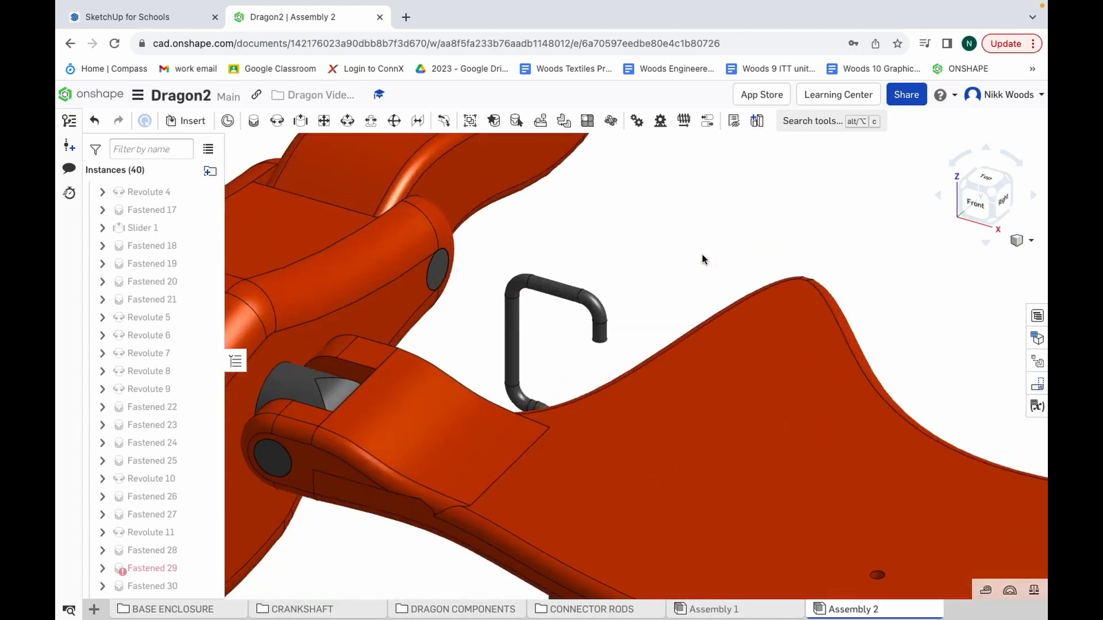
click(276, 121)
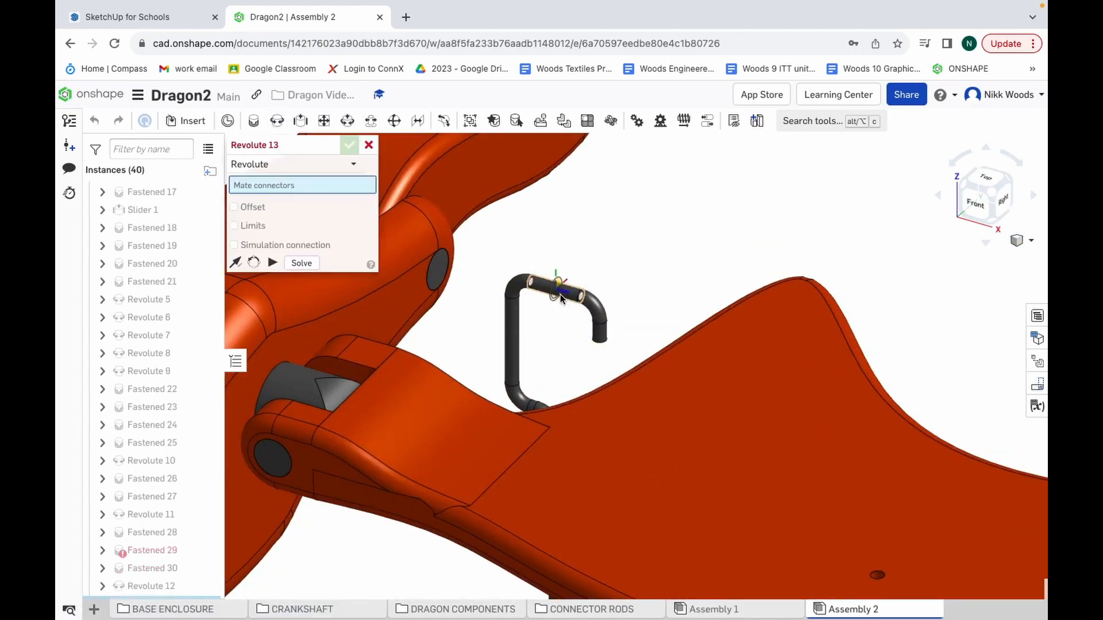
click(560, 294)
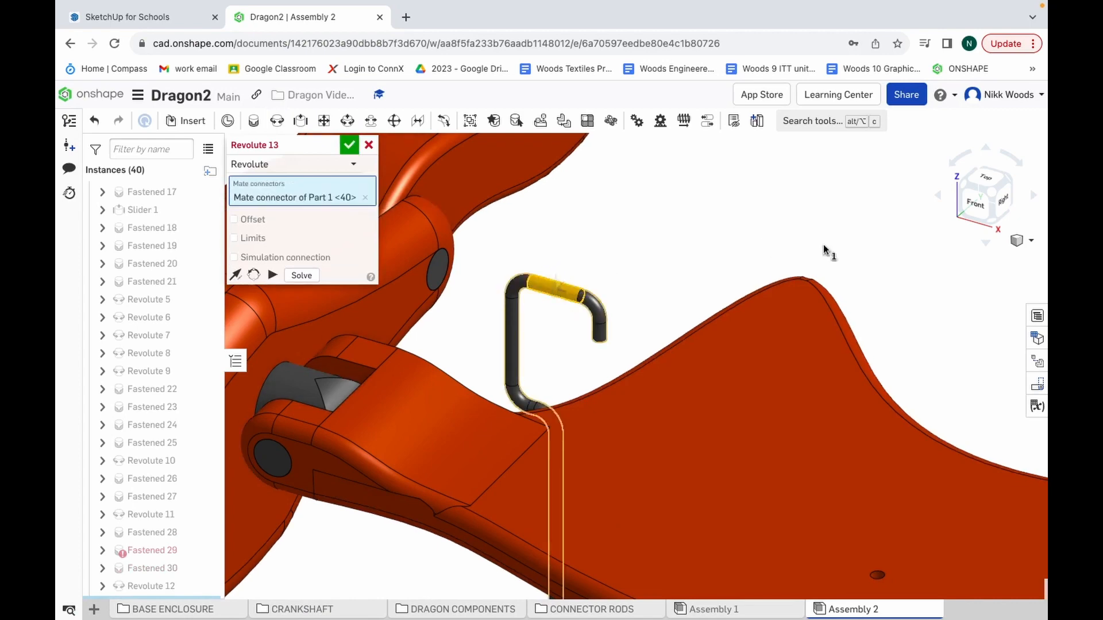
click(986, 243)
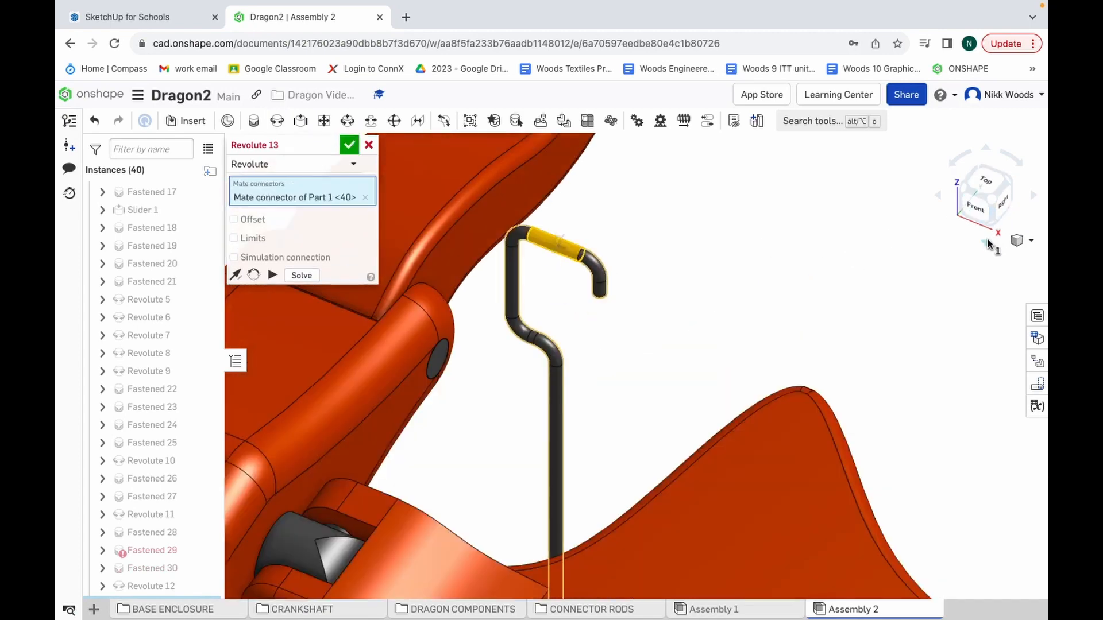
click(985, 148)
click(984, 149)
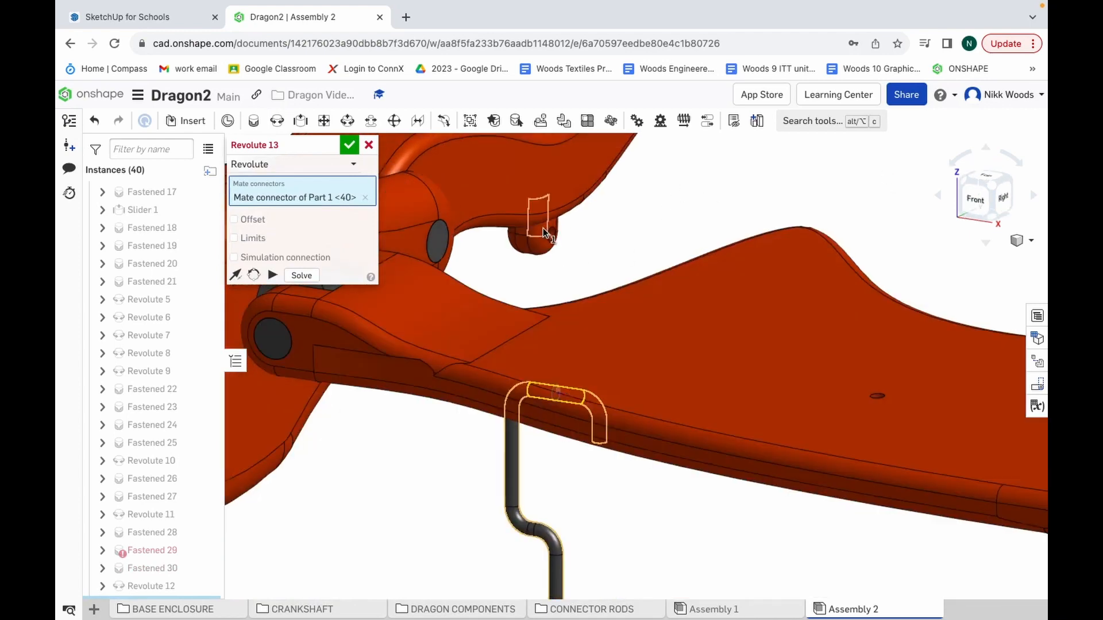
scroll(543, 228, up, 5)
scroll(550, 236, up, 1)
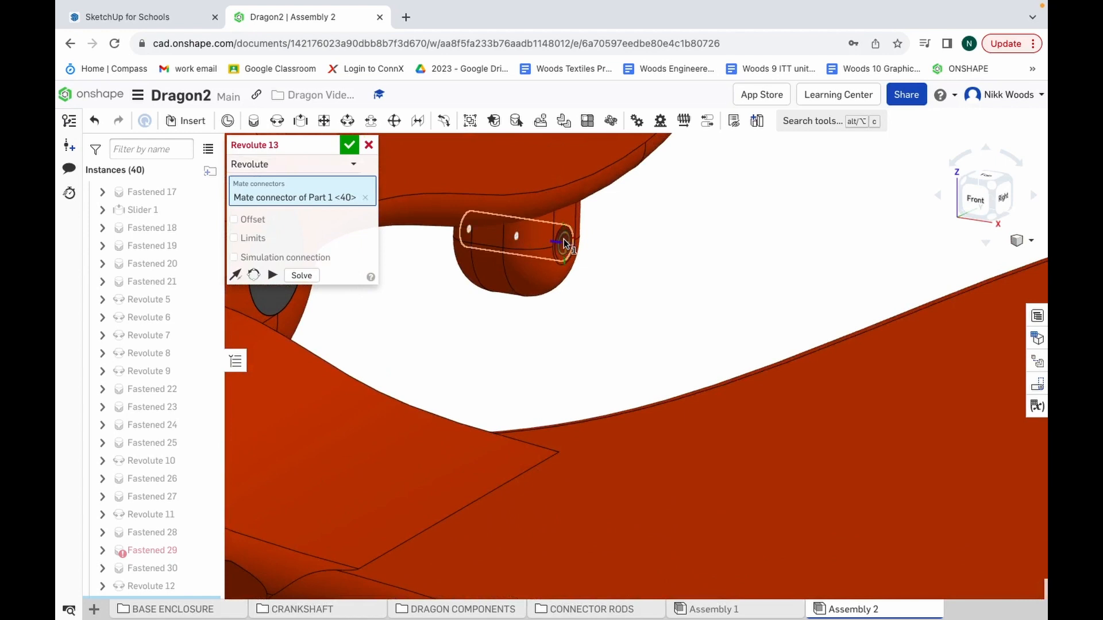
click(519, 237)
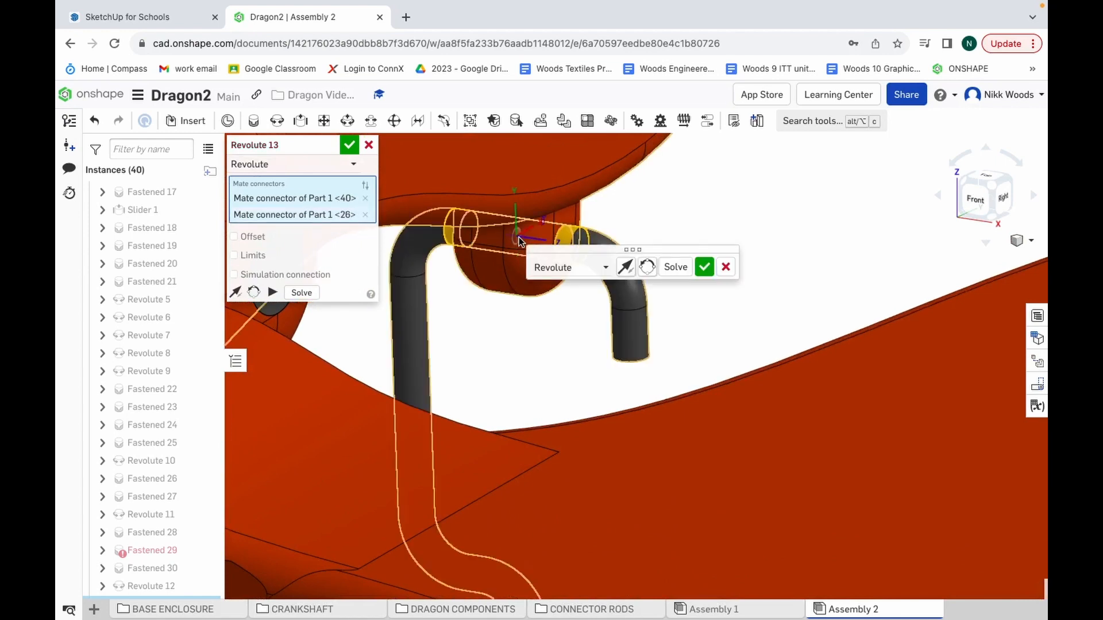
click(350, 145)
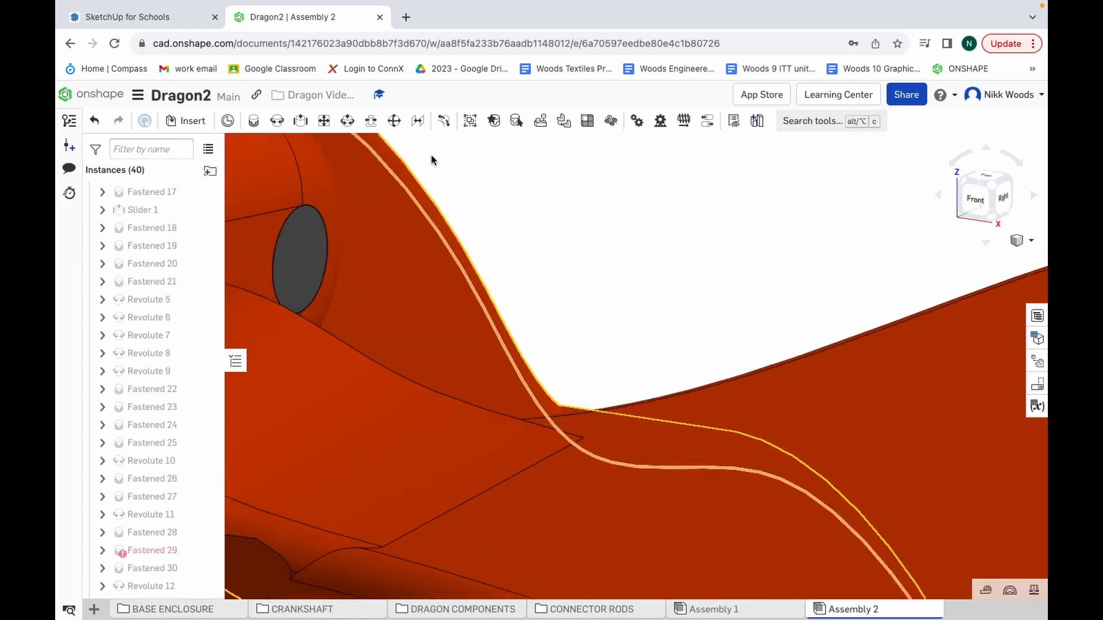
scroll(567, 267, down, 3)
scroll(567, 266, down, 5)
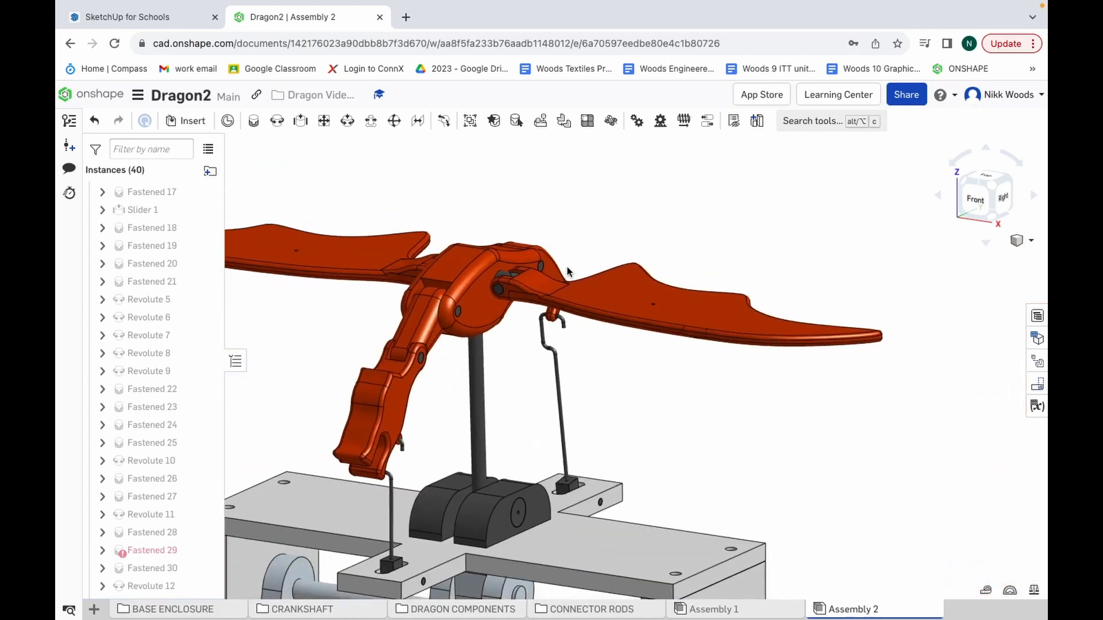
click(1001, 194)
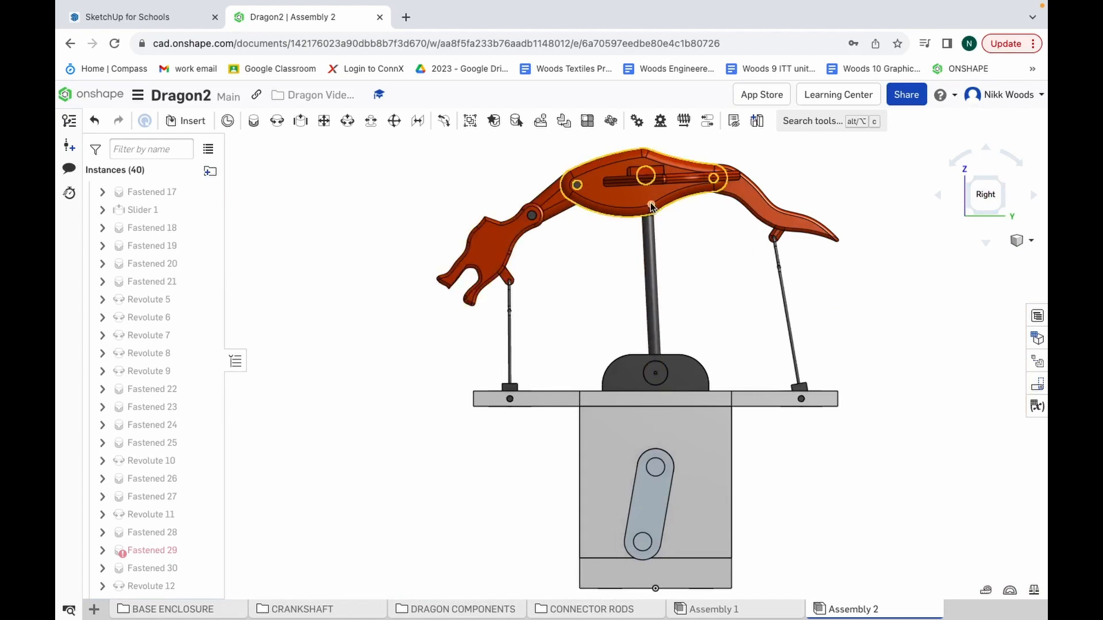
Step: Show the mates of the vertical rod supporting the dragon's body and bring its top end into a close angled view
scroll(651, 206, up, 5)
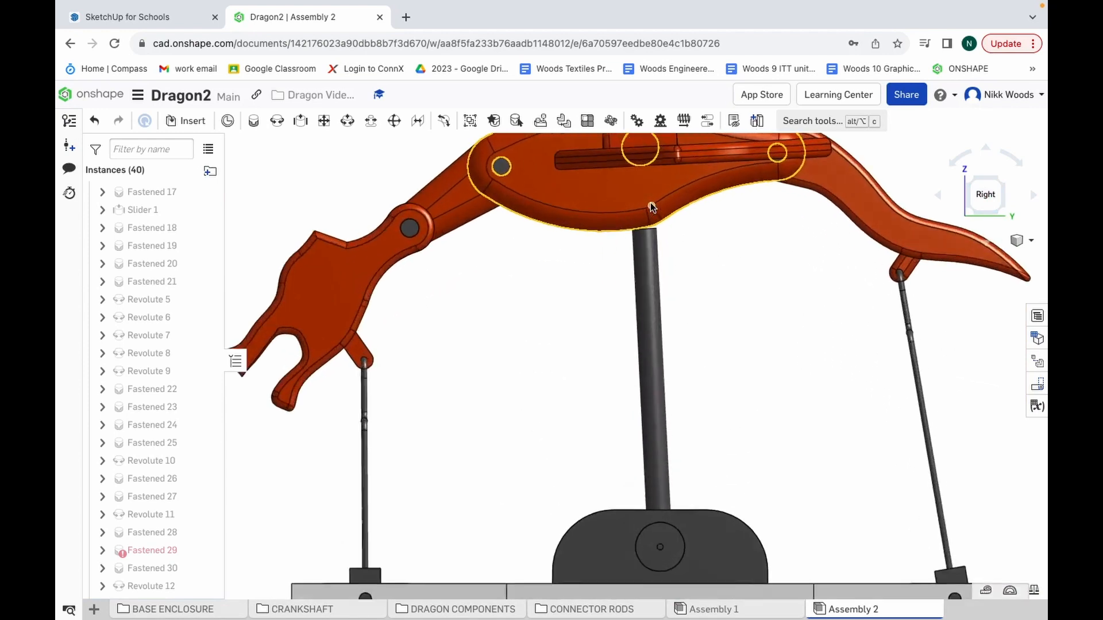
scroll(650, 249, up, 2)
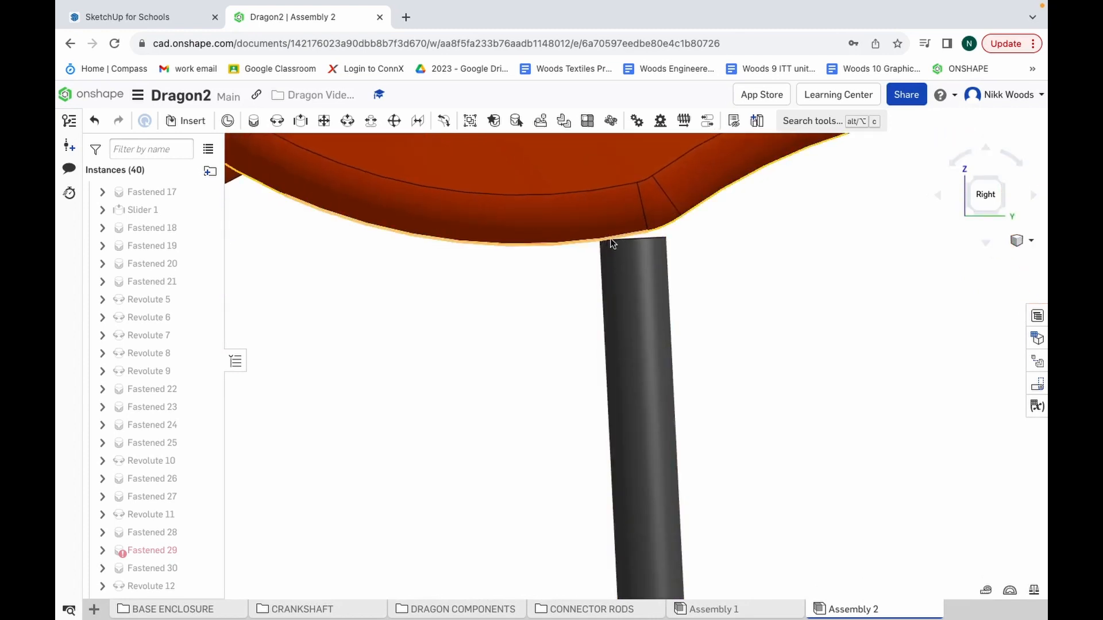
click(655, 244)
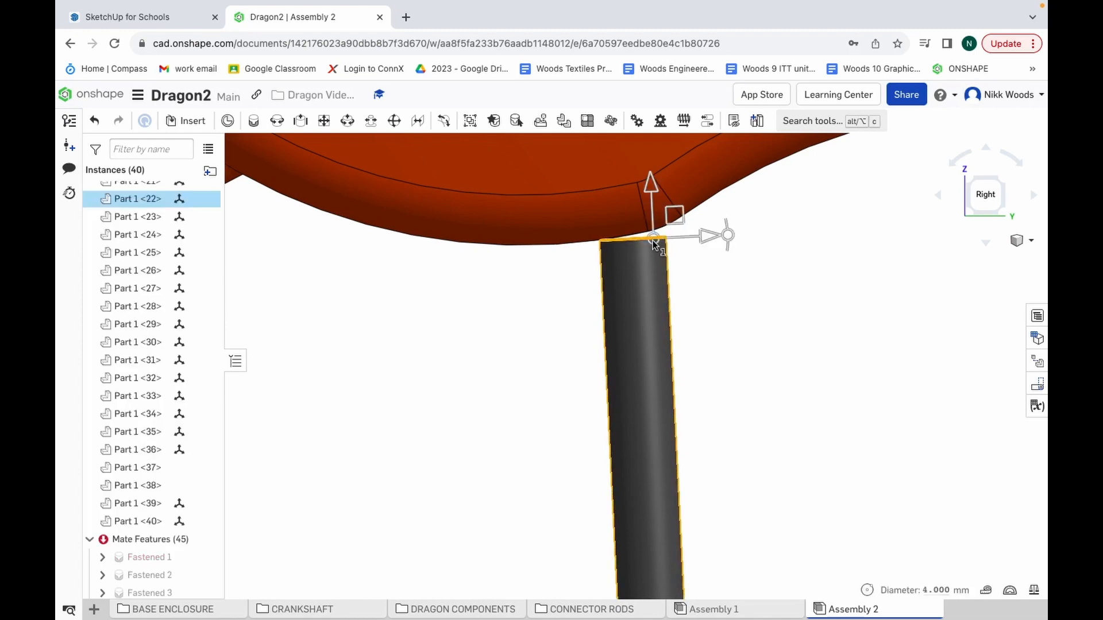
right_click(654, 244)
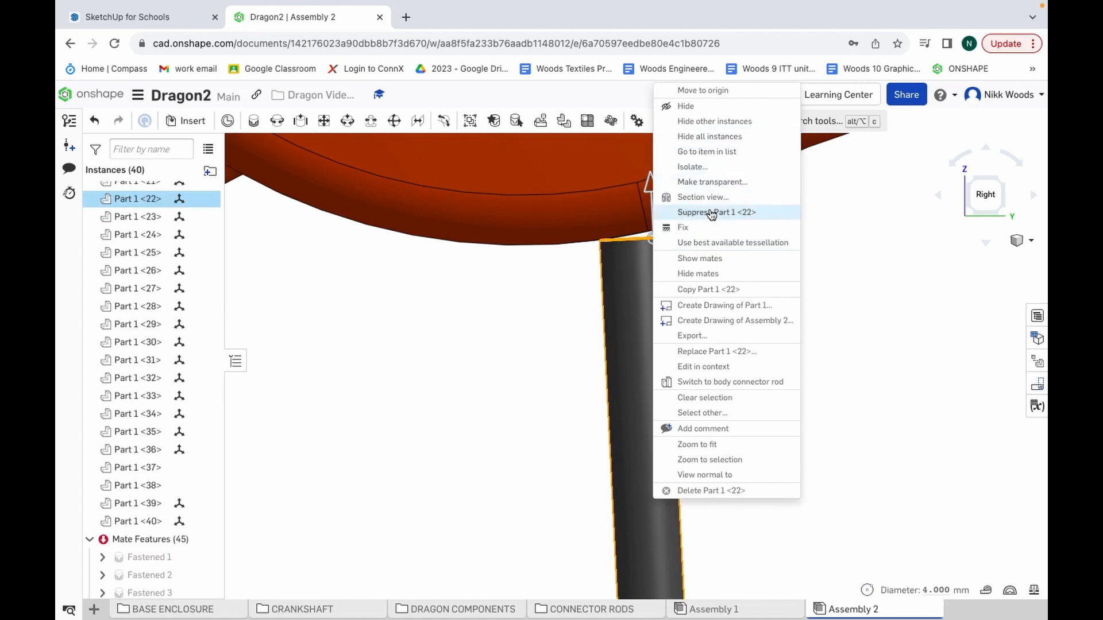
click(702, 259)
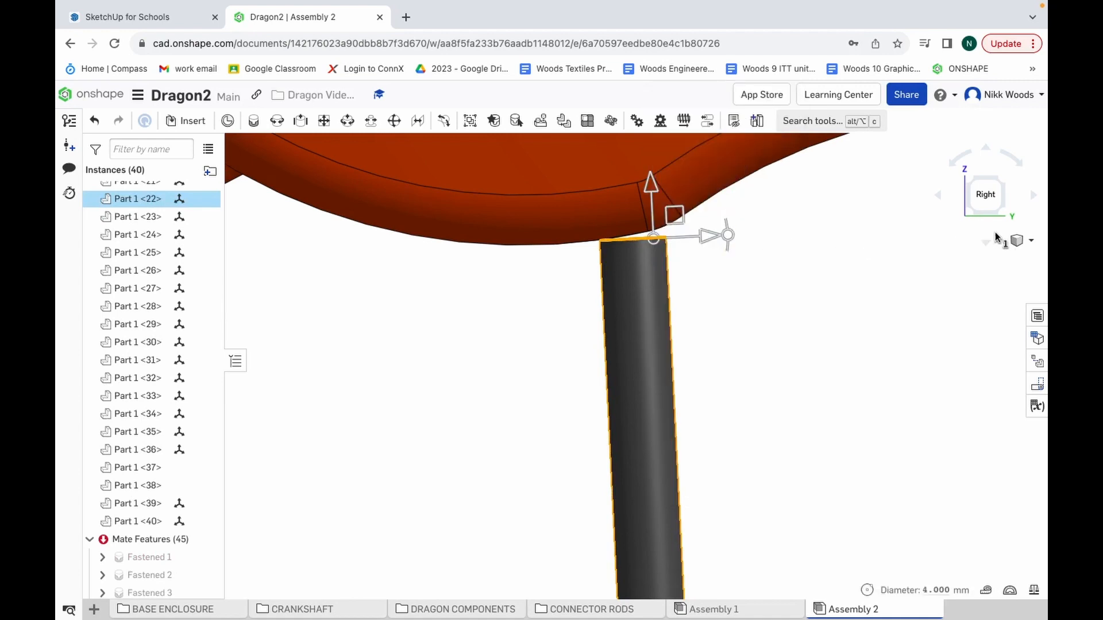
click(1030, 241)
click(977, 287)
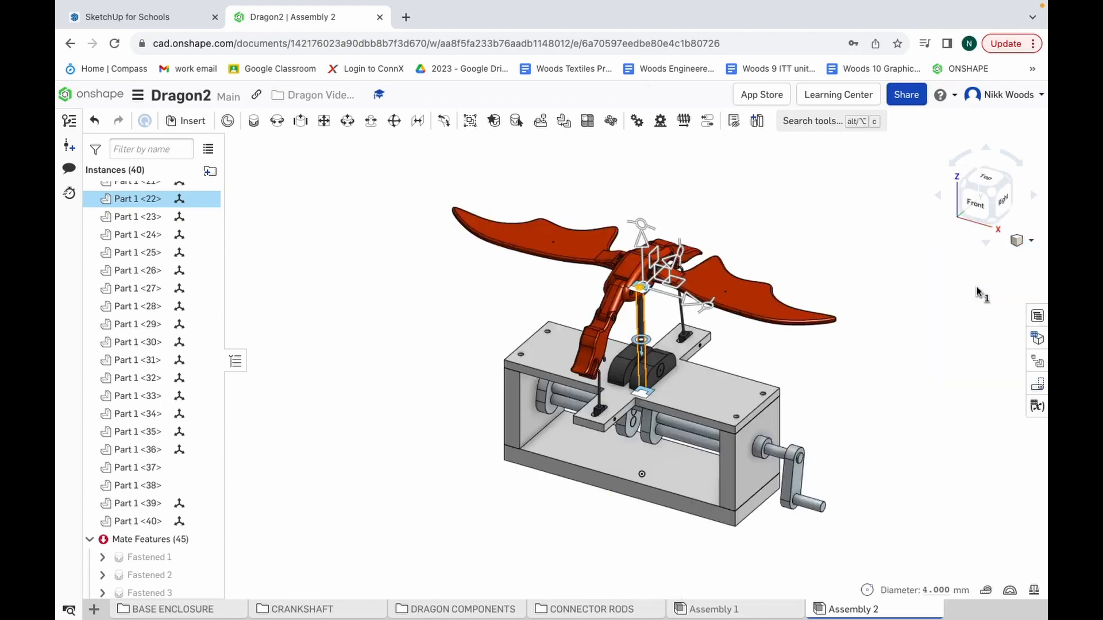
scroll(651, 292, up, 10)
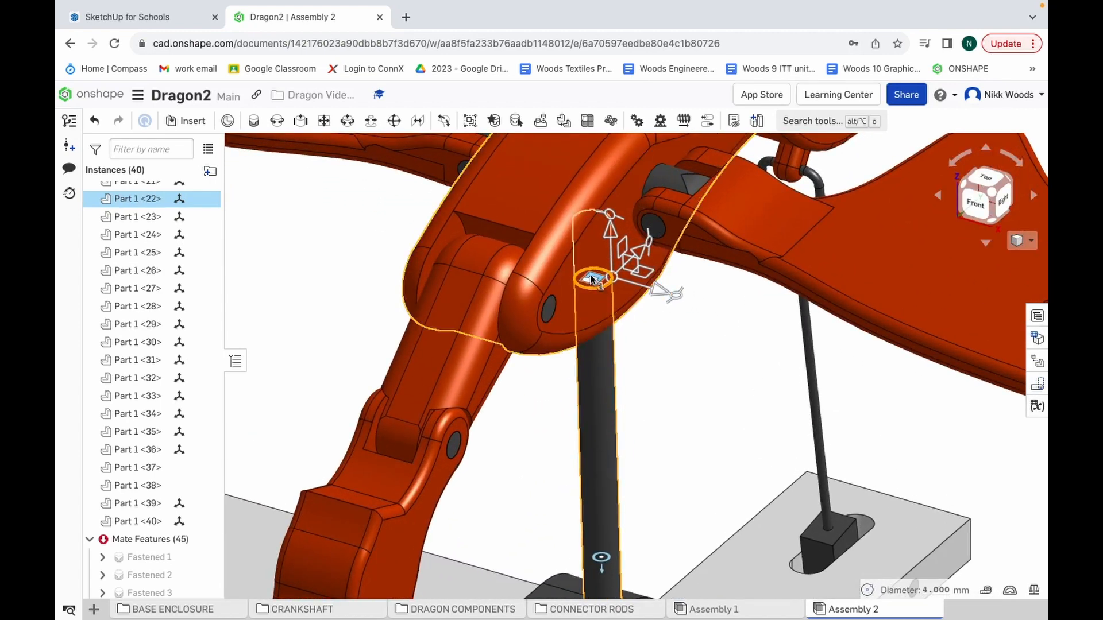
Step: Look through the mates list for the rod's connections, checking both mate connectors of Fastened 17
right_click(591, 279)
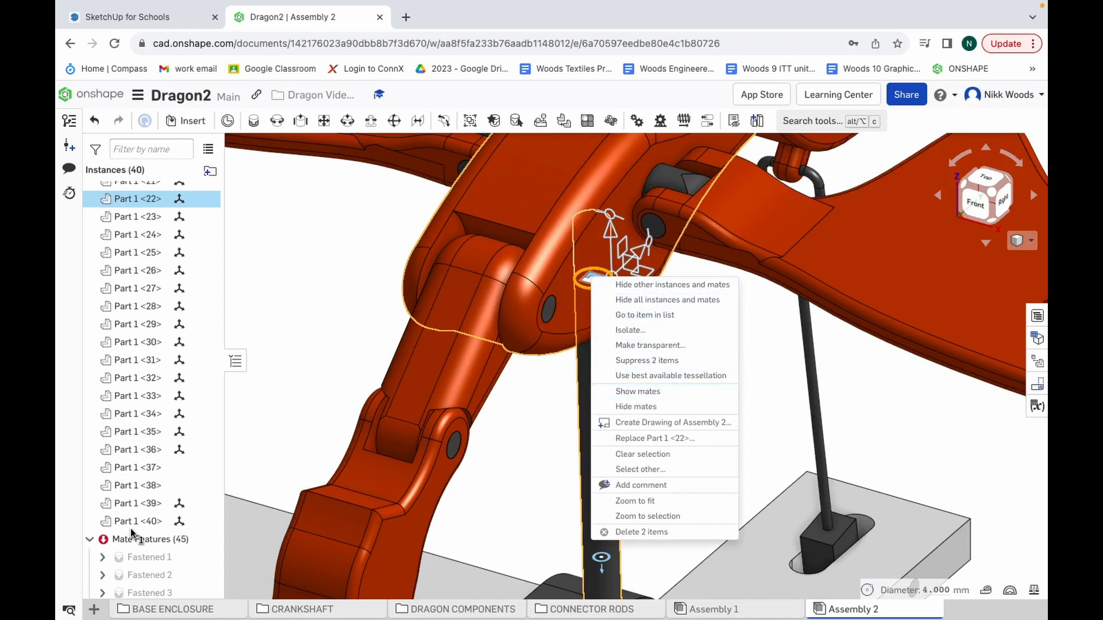
click(532, 441)
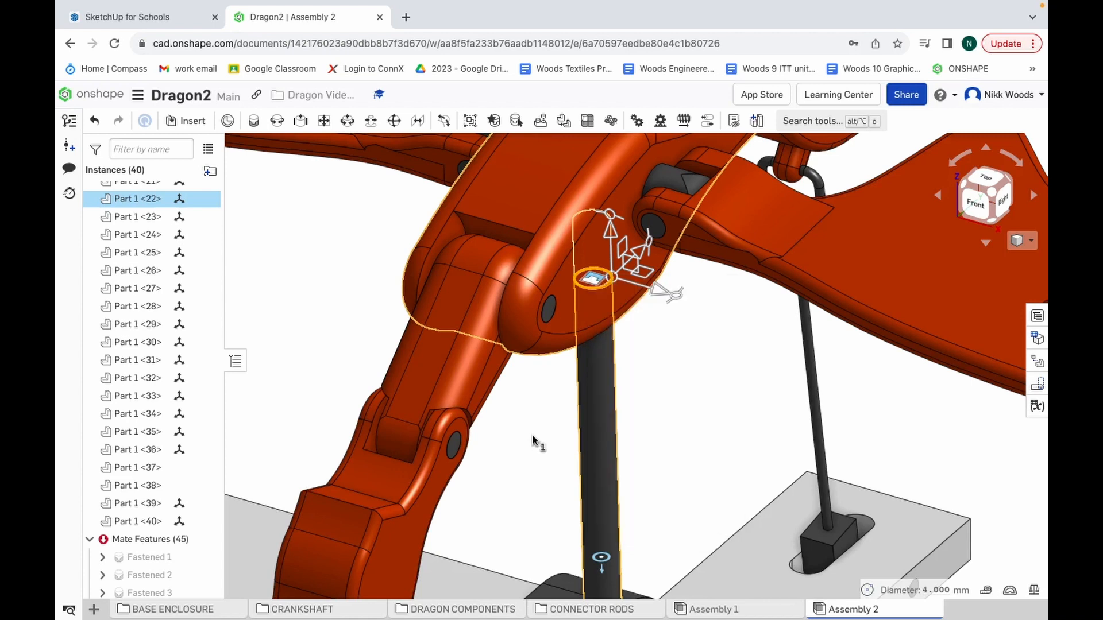
scroll(160, 453, down, 1)
scroll(161, 453, down, 10)
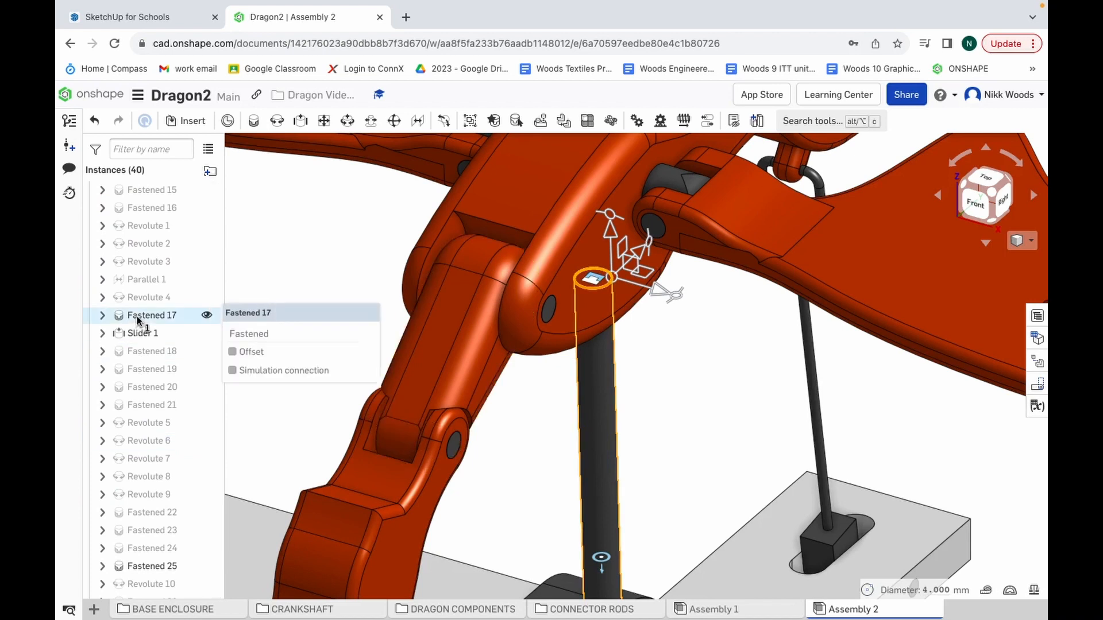
click(102, 316)
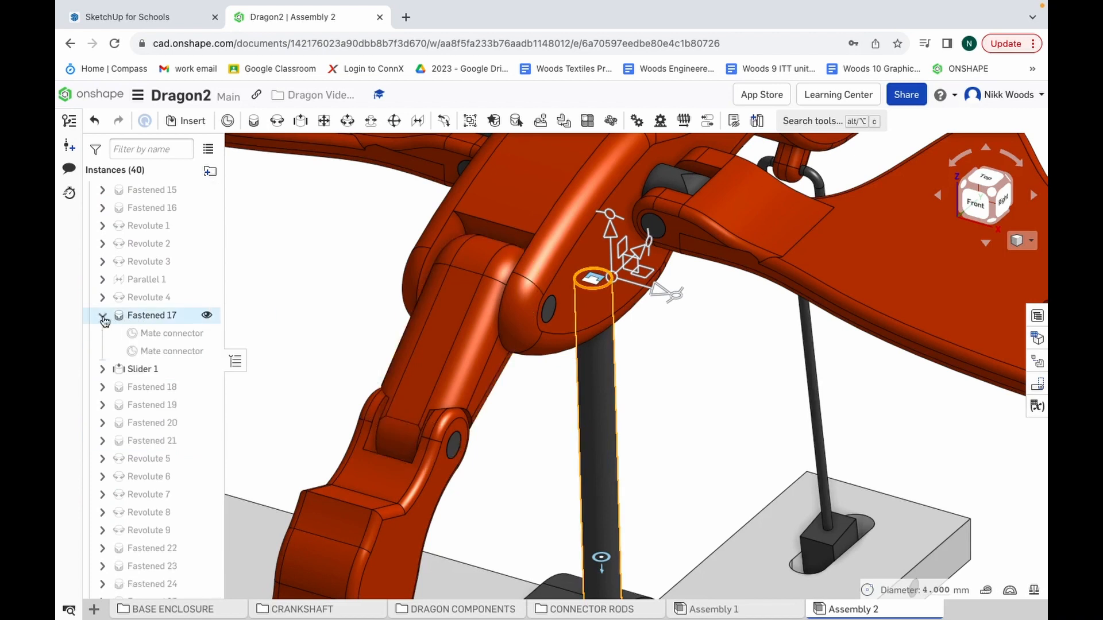
click(169, 335)
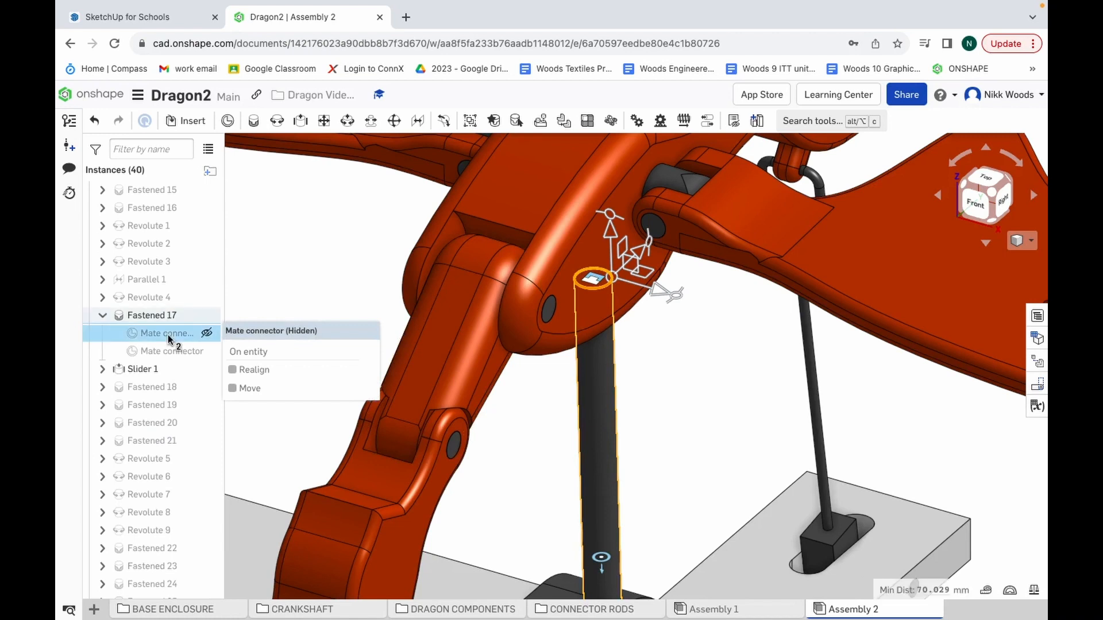
click(162, 351)
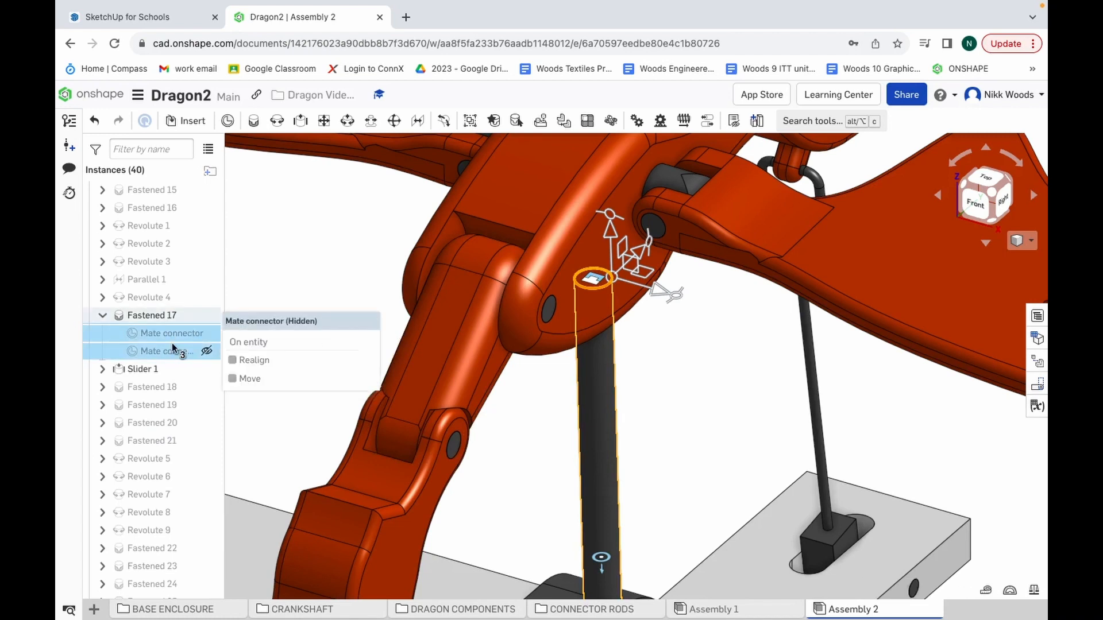
scroll(188, 350, down, 3)
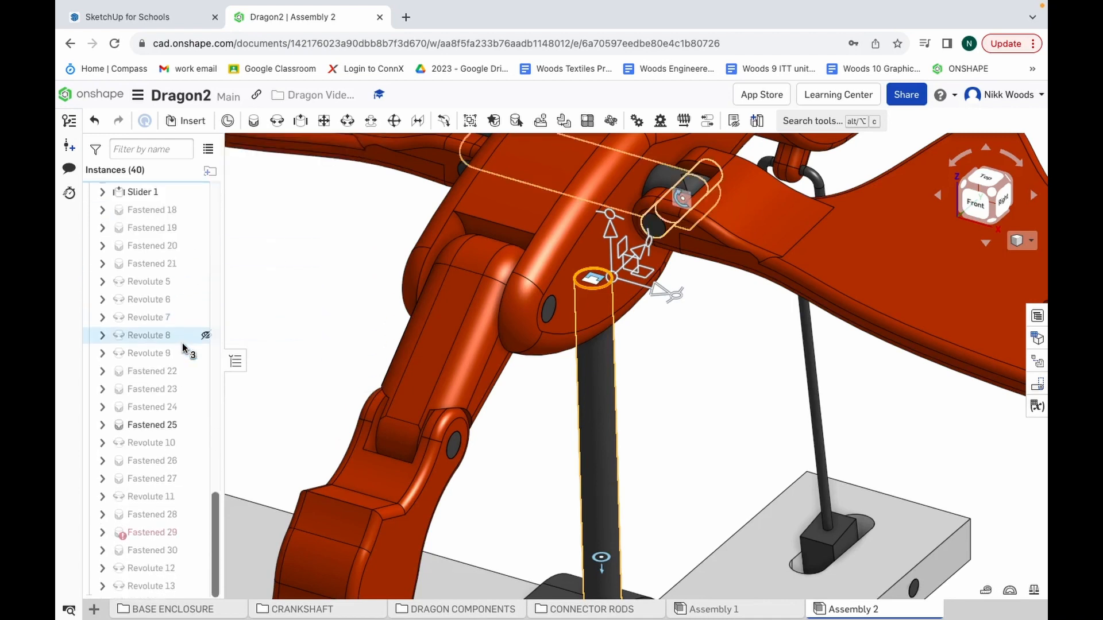
scroll(183, 345, up, 1)
scroll(183, 345, down, 1)
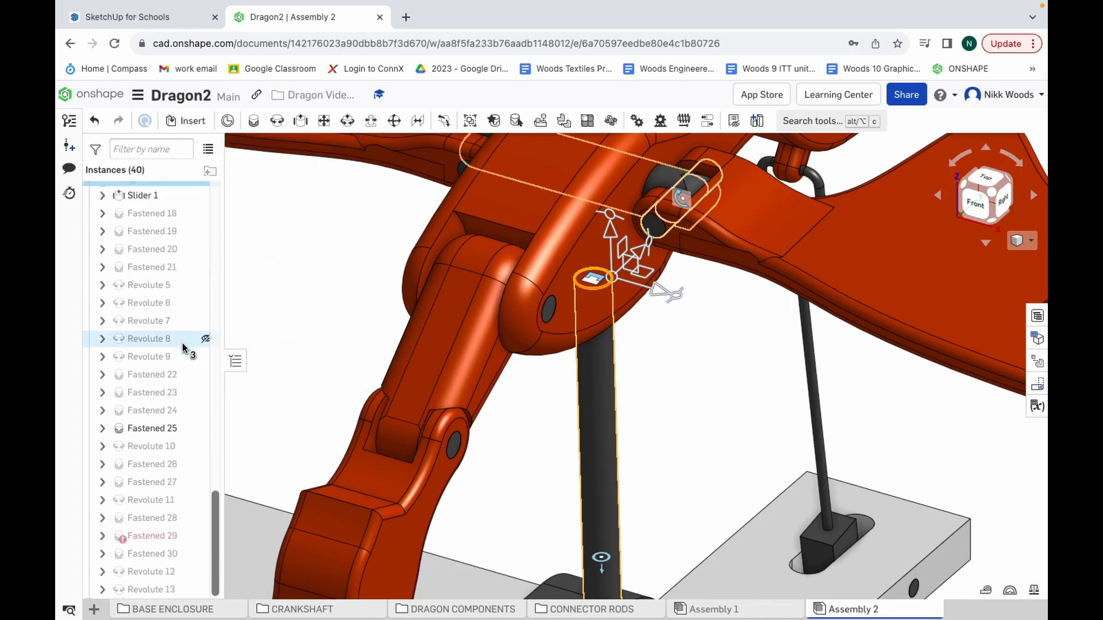
Step: Select the fastened mate at the vertical rod's upper end and inspect its first mate connector
click(309, 239)
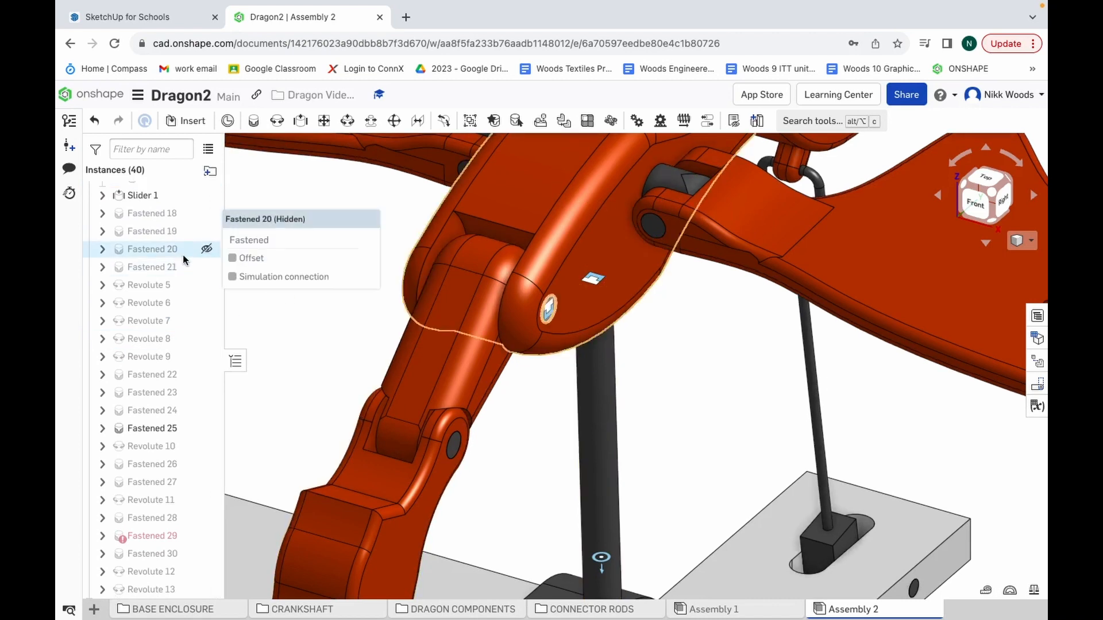
click(607, 285)
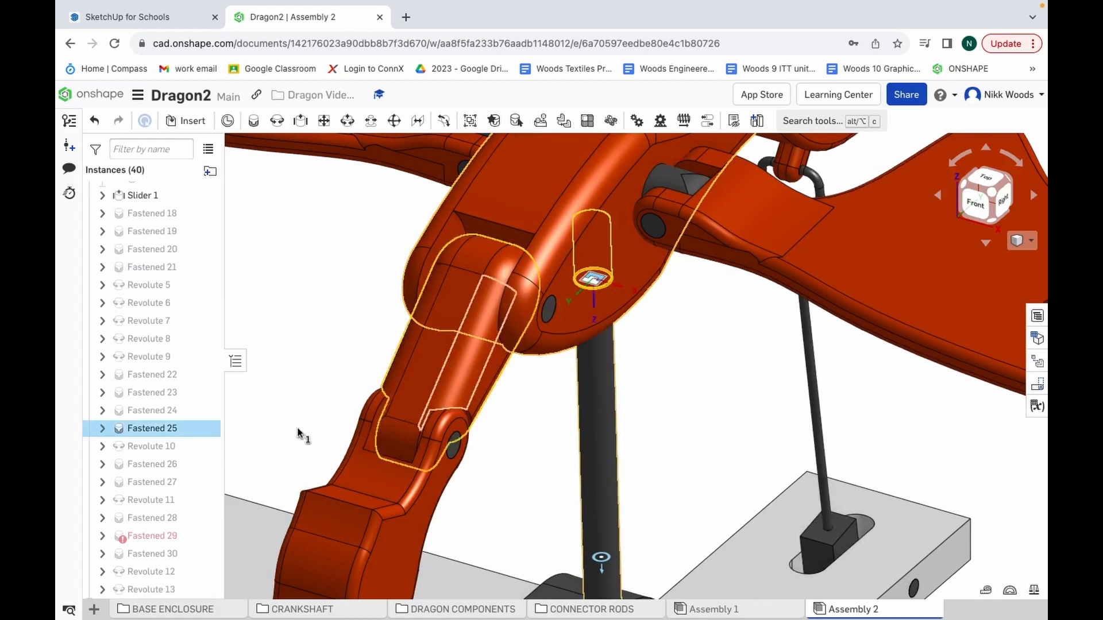
click(103, 428)
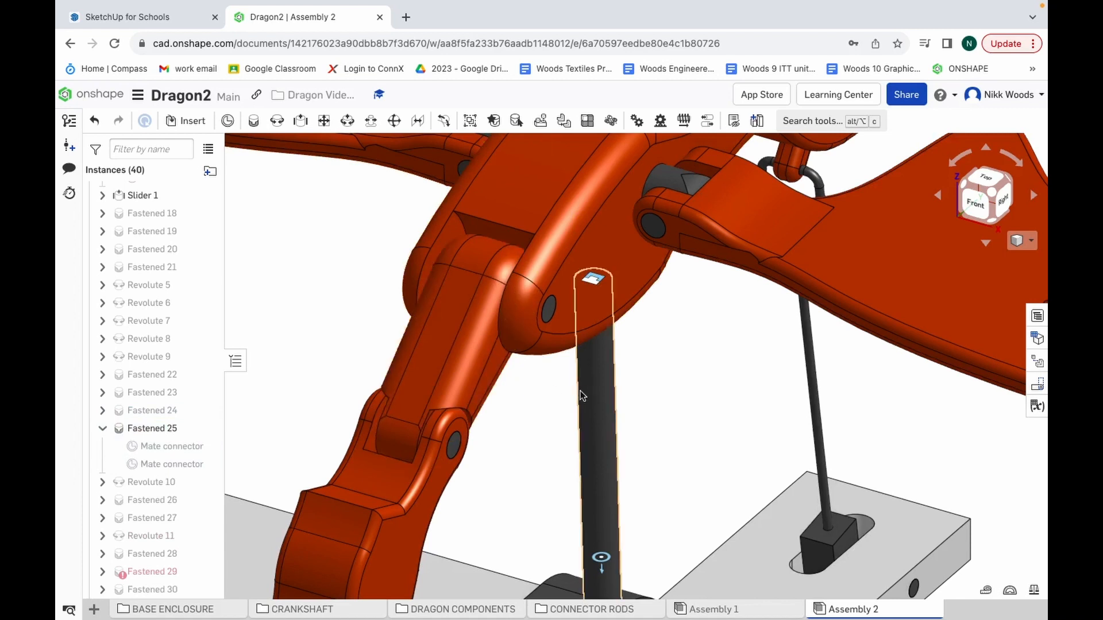
click(166, 448)
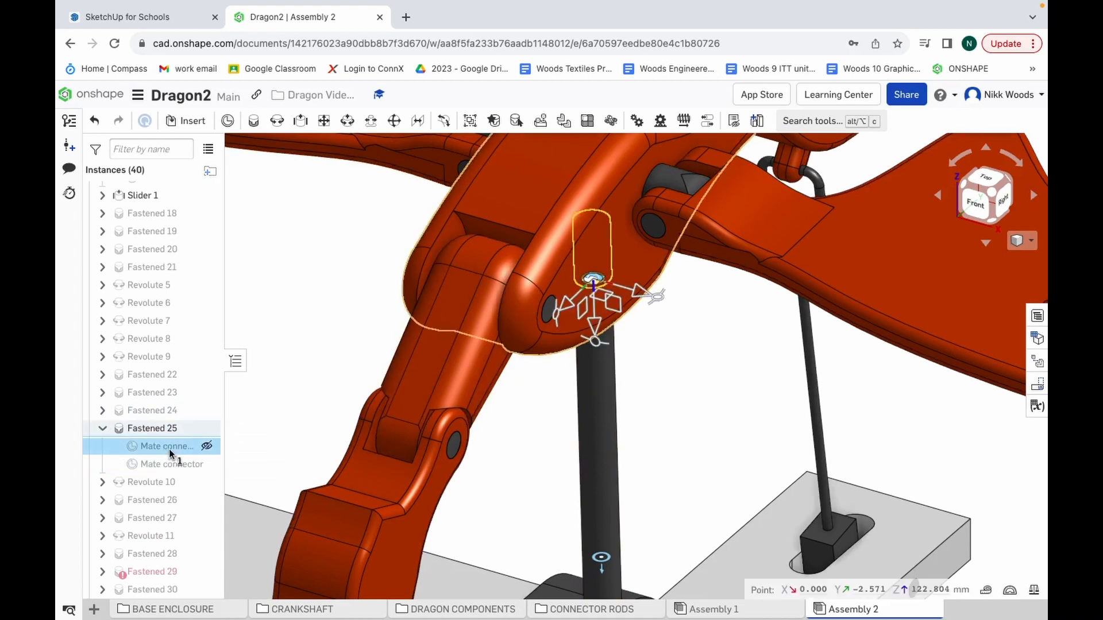
right_click(170, 454)
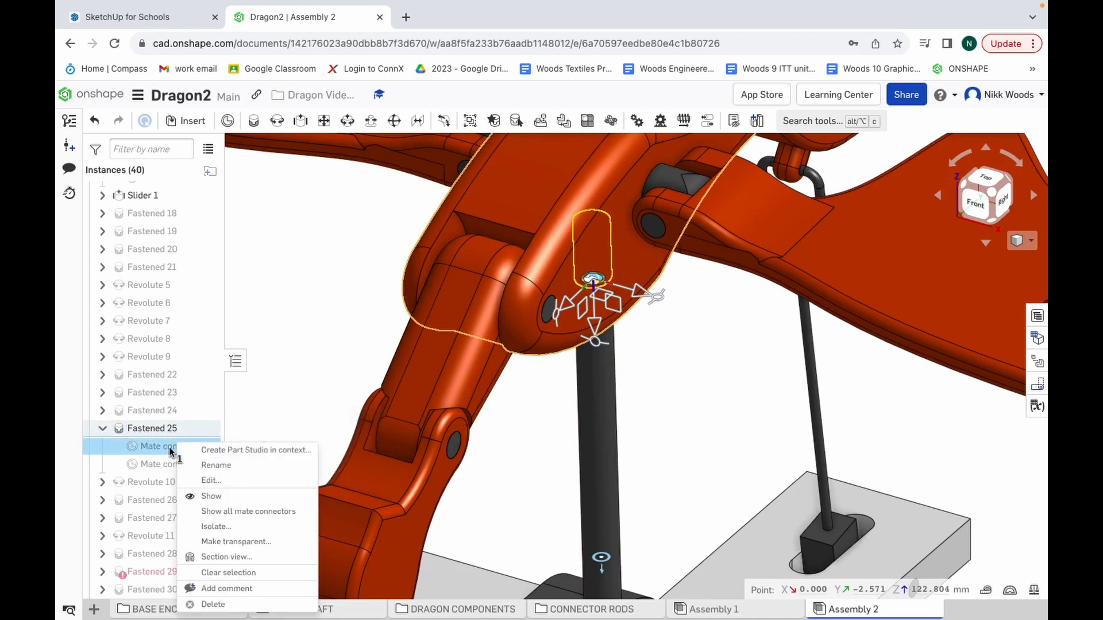
click(228, 572)
scroll(220, 468, up, 10)
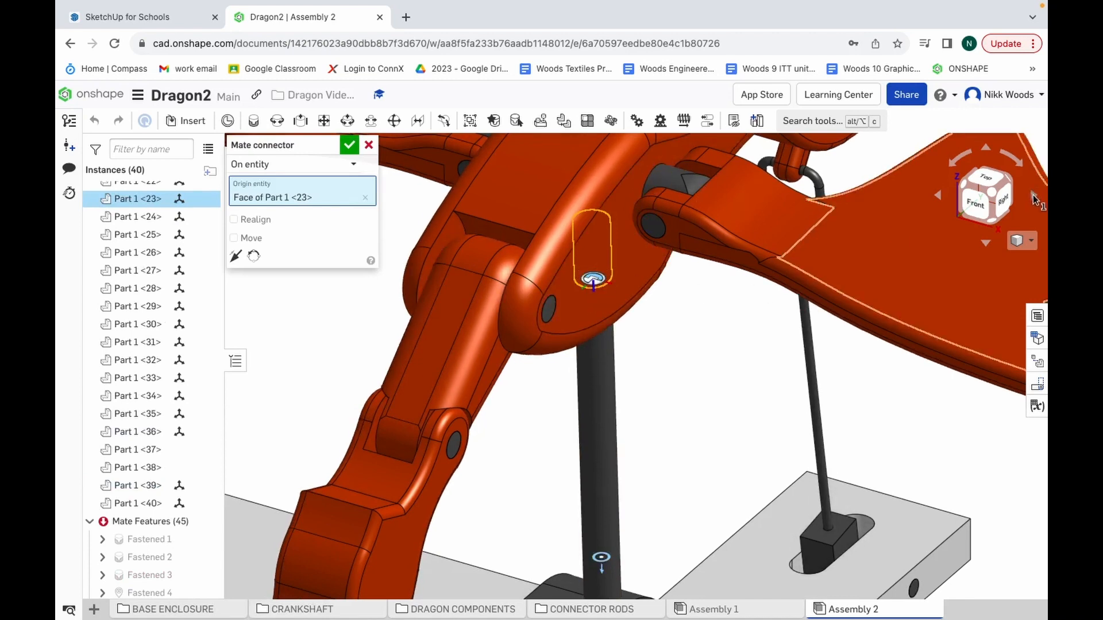
click(988, 147)
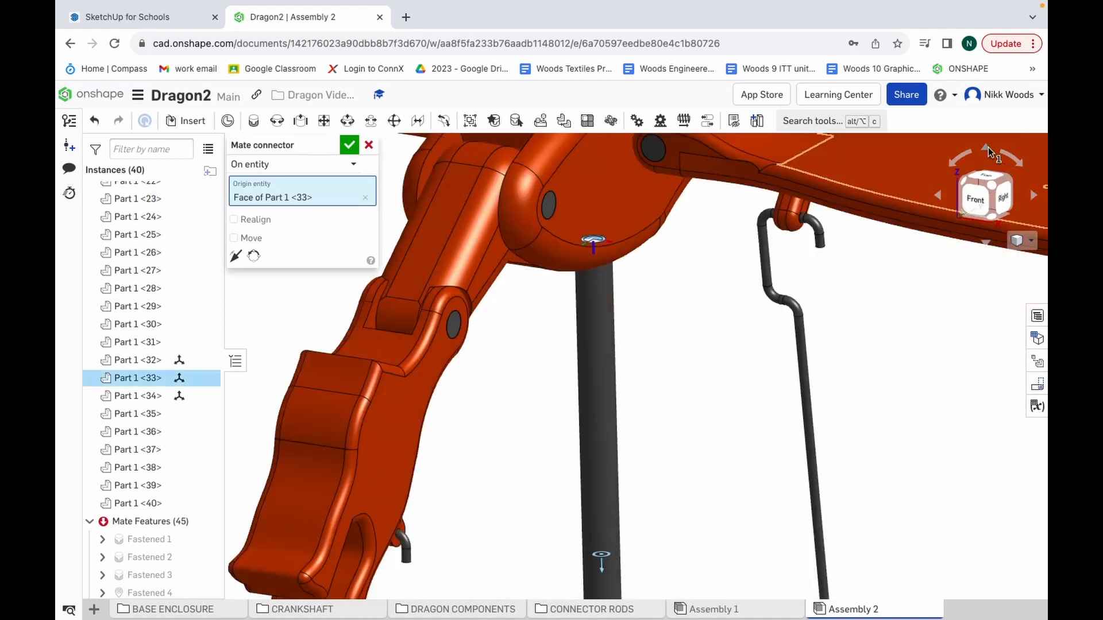
click(988, 149)
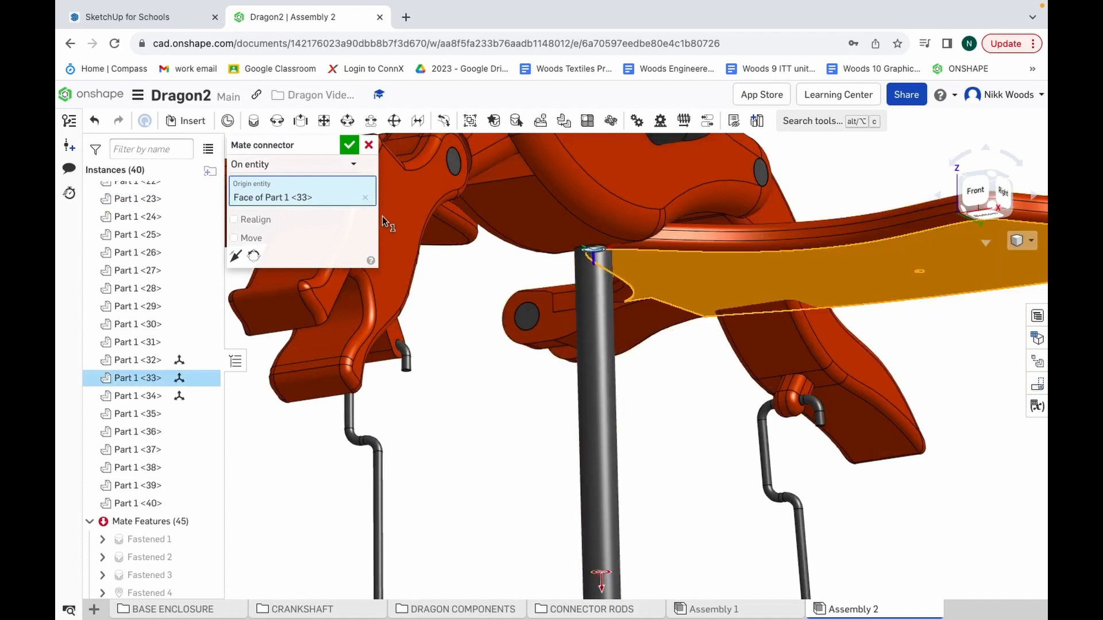
click(365, 197)
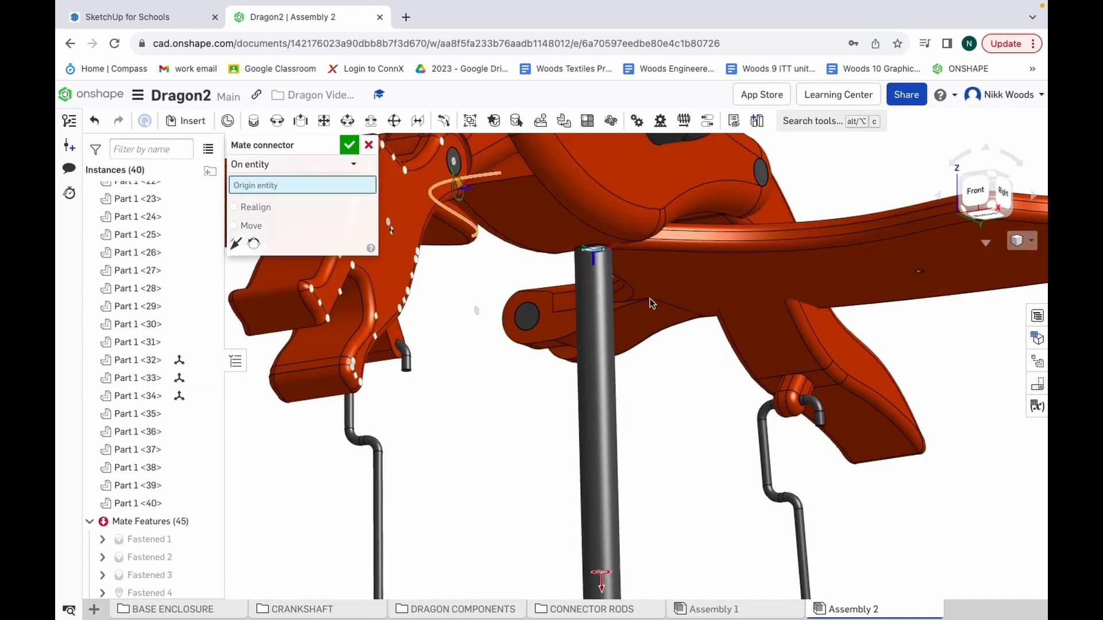
click(592, 250)
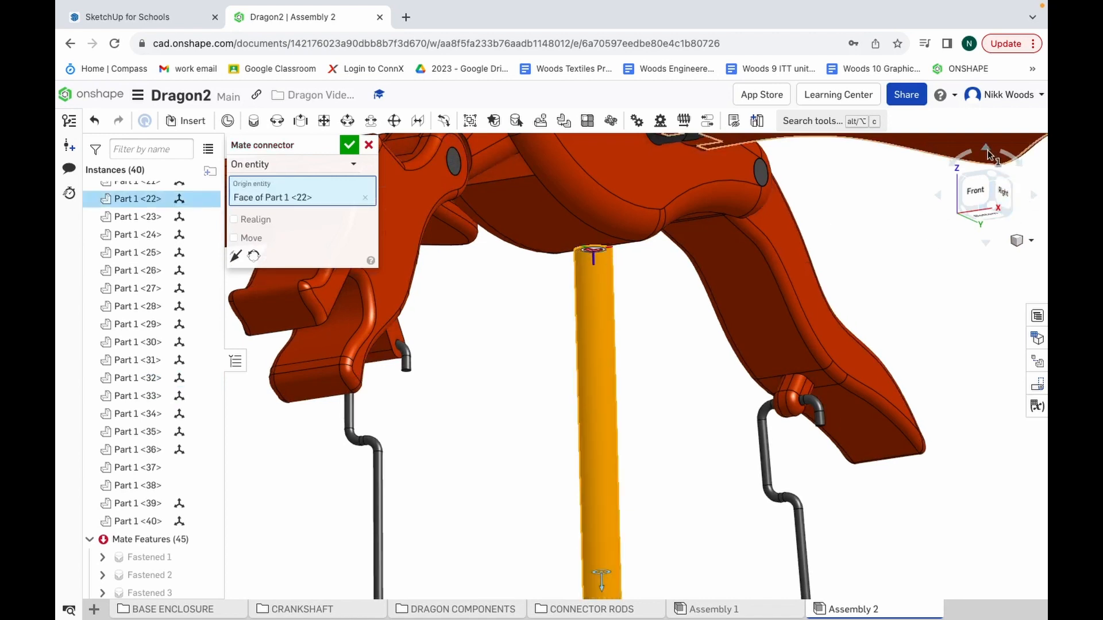
click(984, 246)
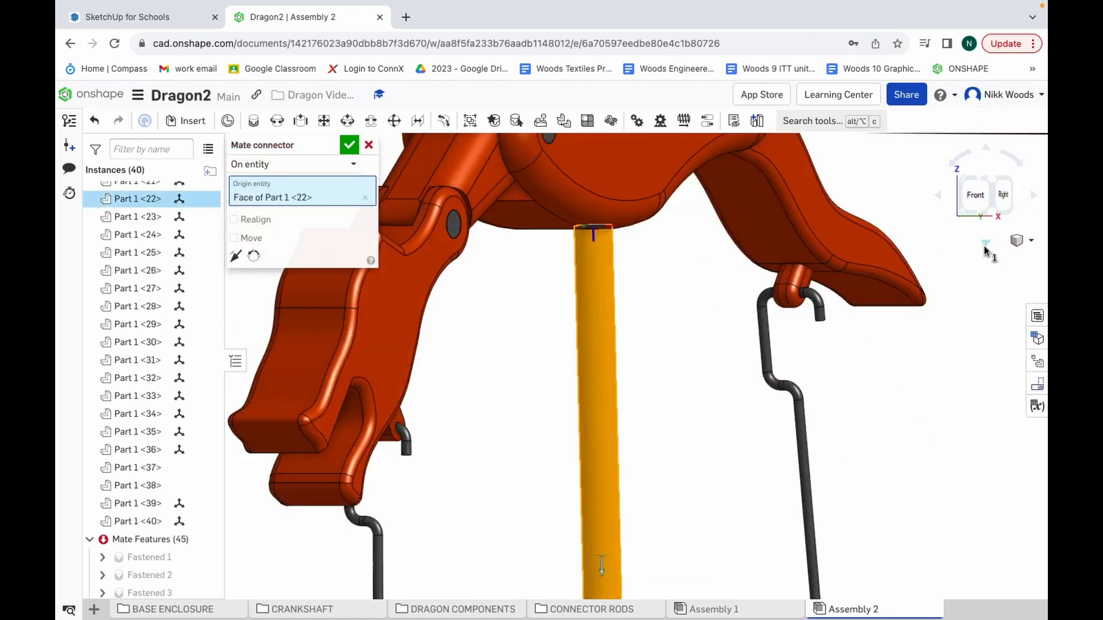
click(985, 150)
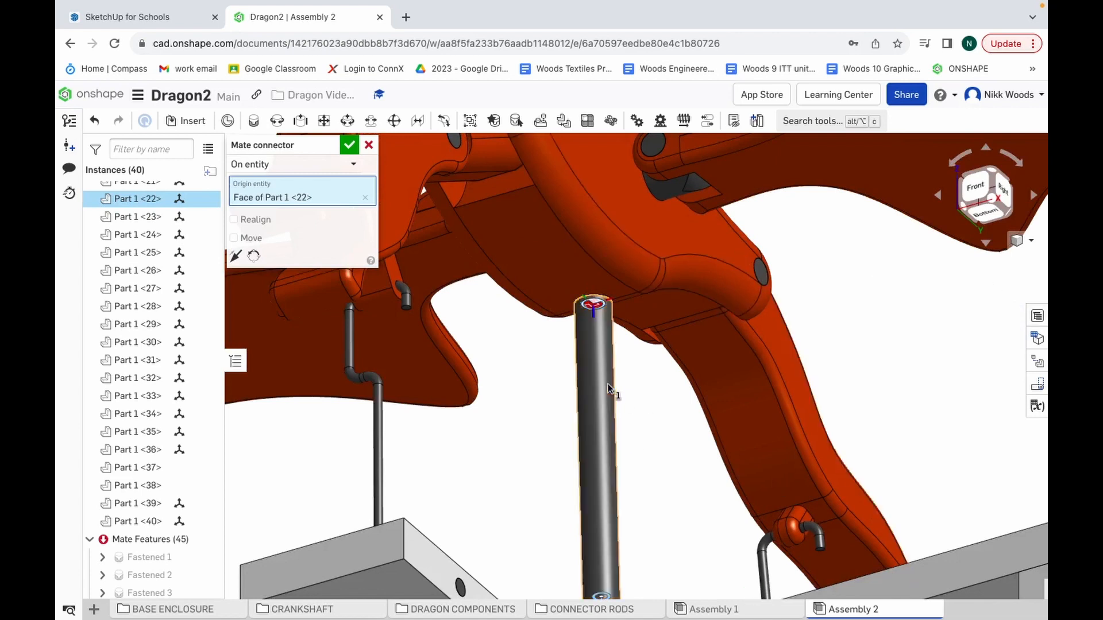
click(206, 200)
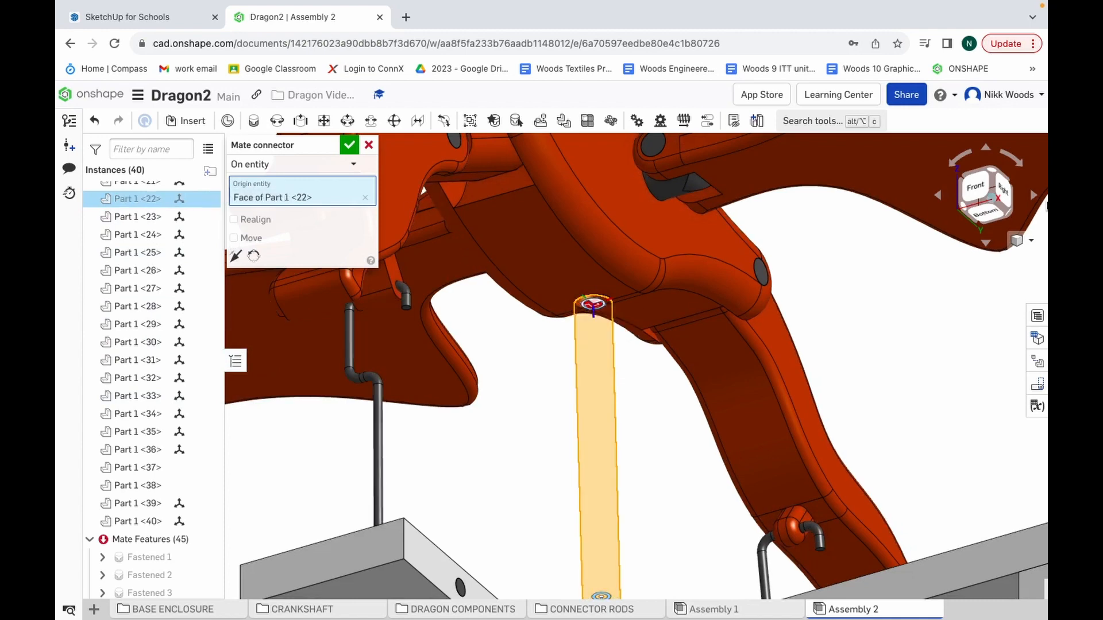
click(1032, 199)
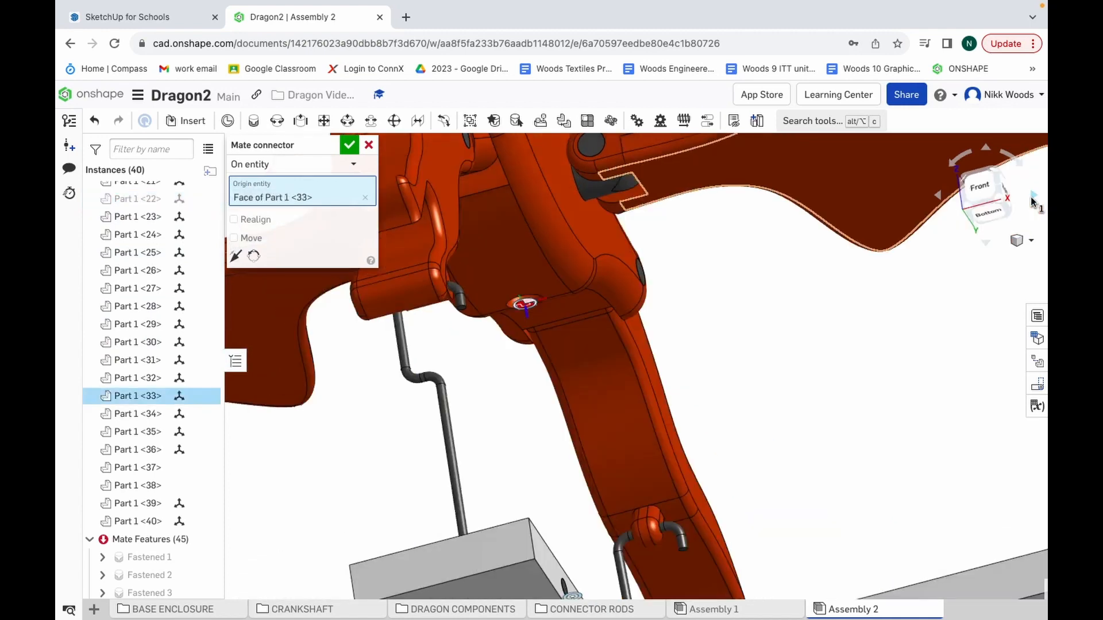
click(940, 195)
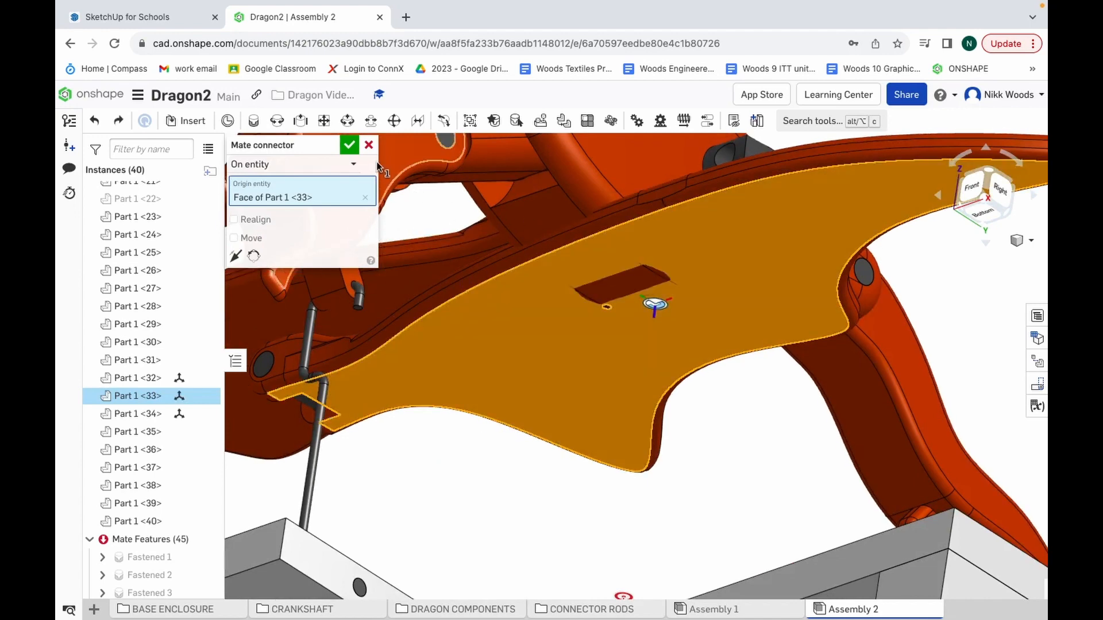
click(369, 146)
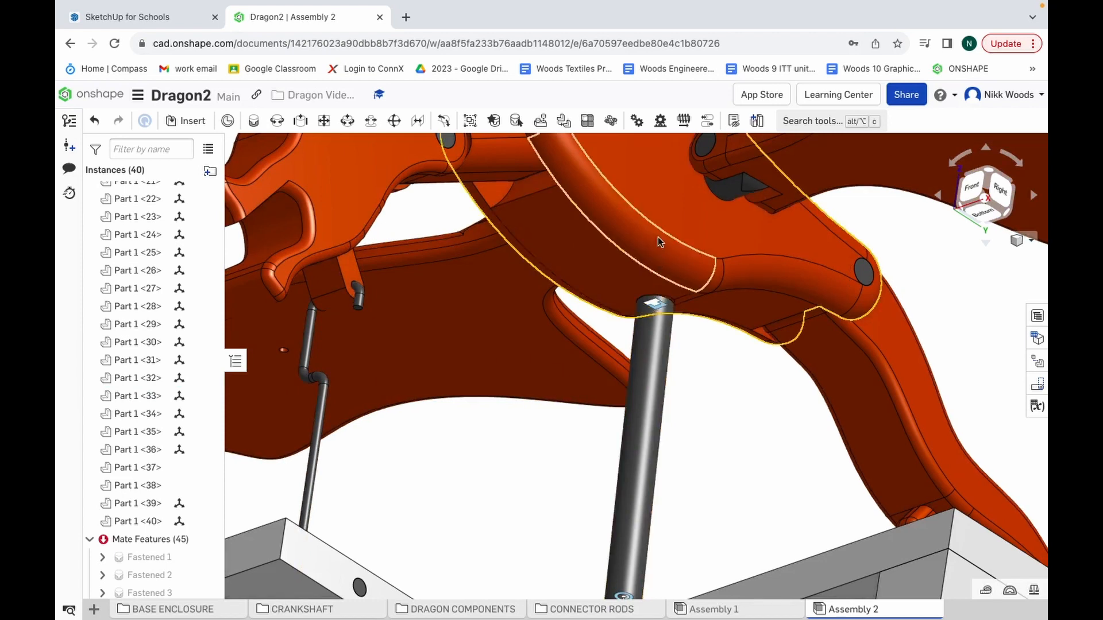
Step: Edit the Fastened 25 mate at the vertical rod's upper end and remove both of its mate connectors
scroll(650, 307, up, 4)
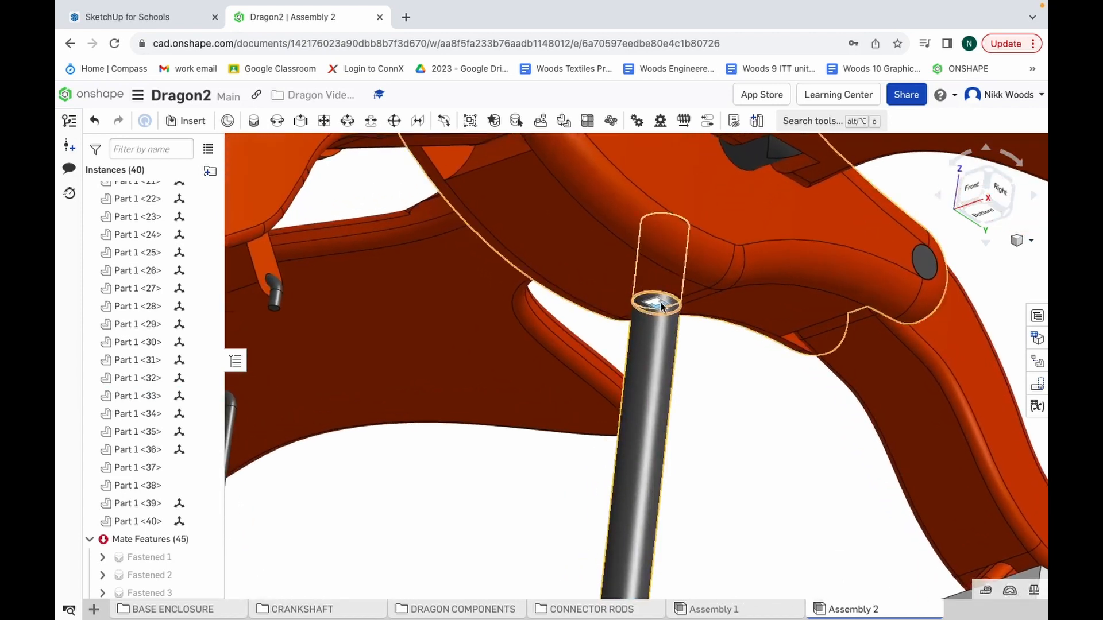
right_click(659, 304)
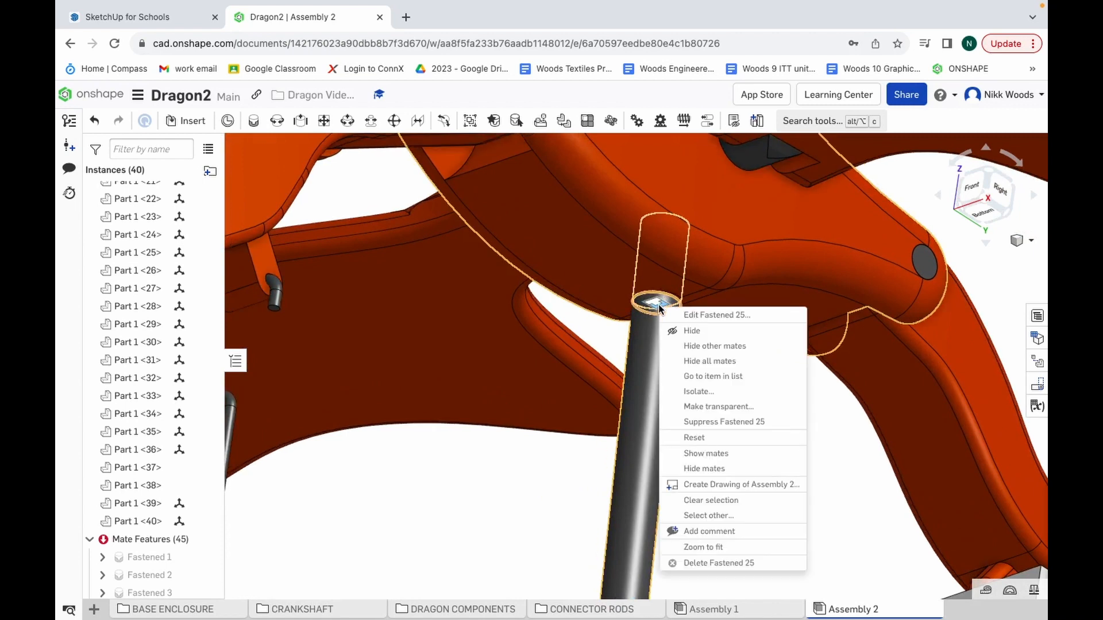
click(714, 316)
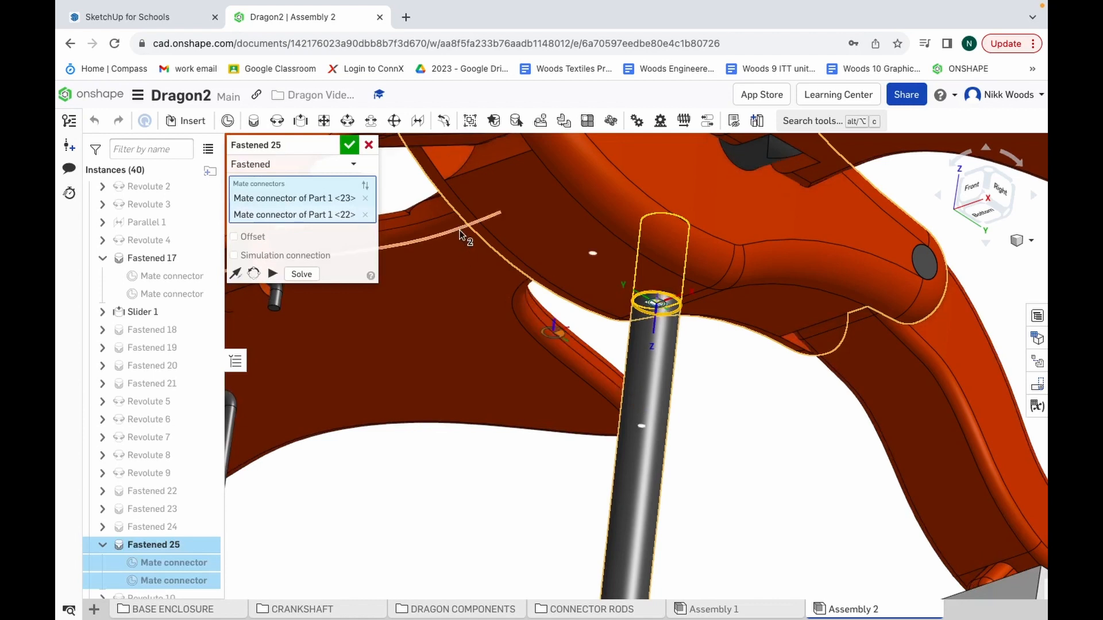
click(366, 215)
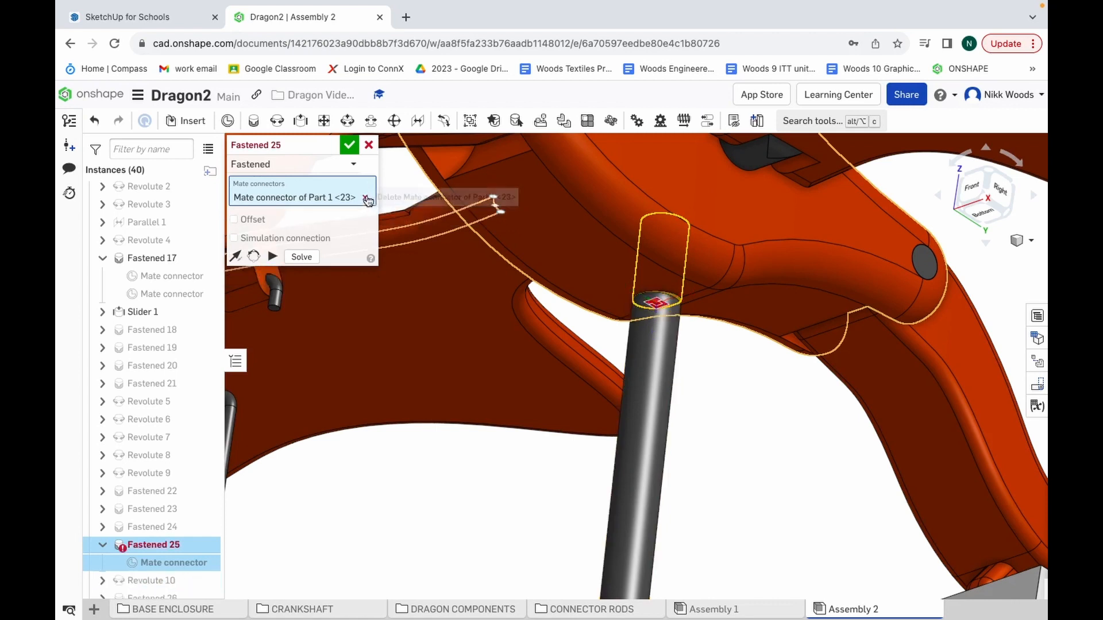
click(366, 197)
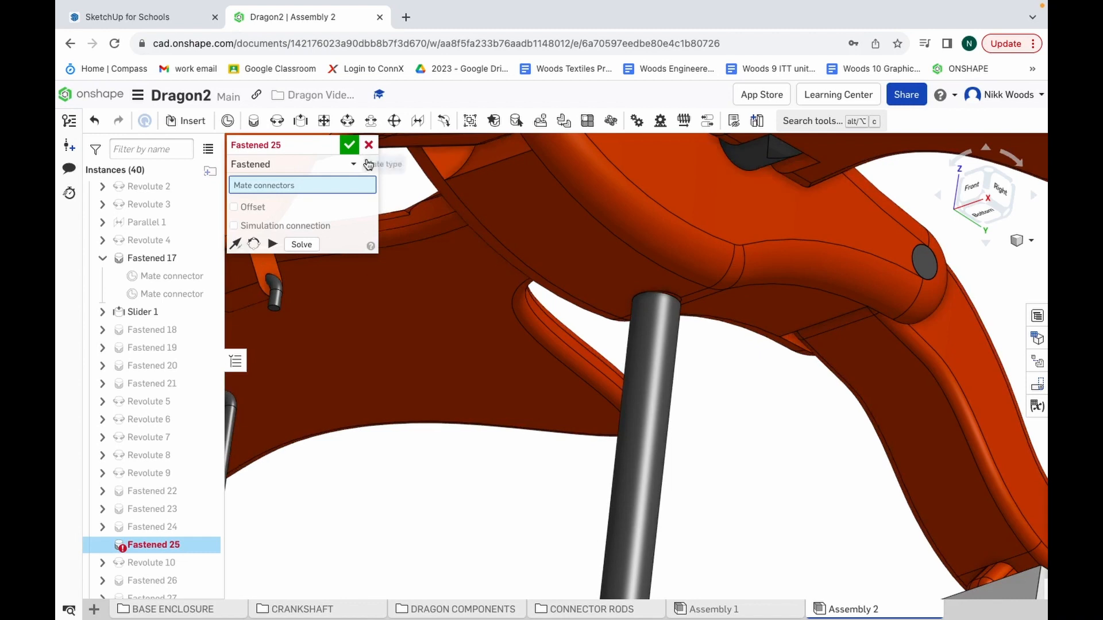
Step: Fasten the centre of the vertical rod's top end to the centre of the inner end of the hole under the dragon's body
click(661, 301)
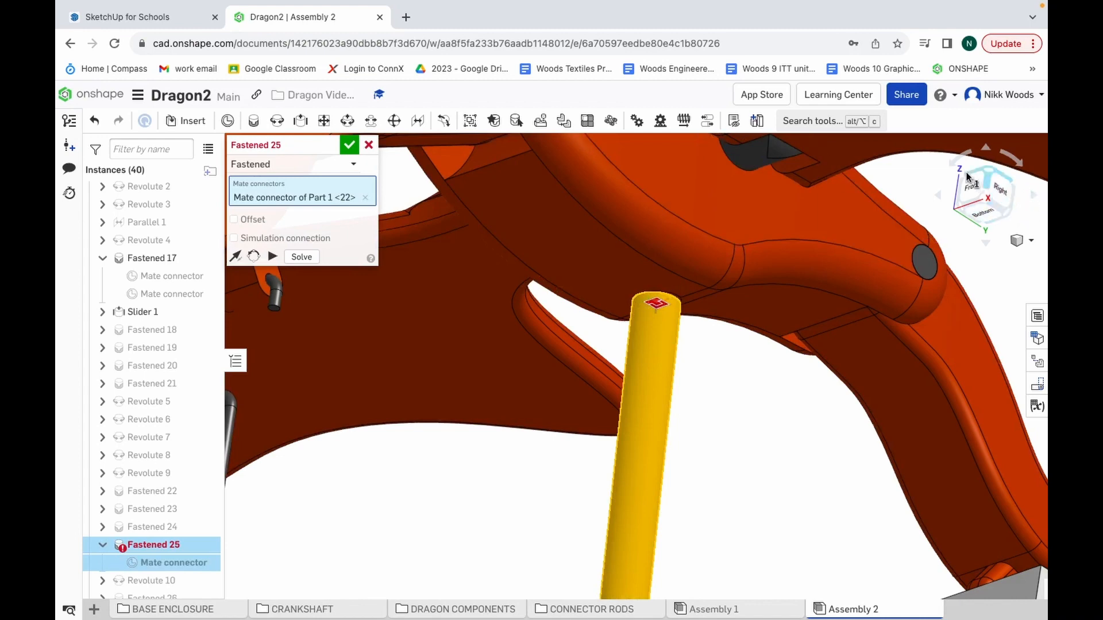
click(988, 148)
click(985, 147)
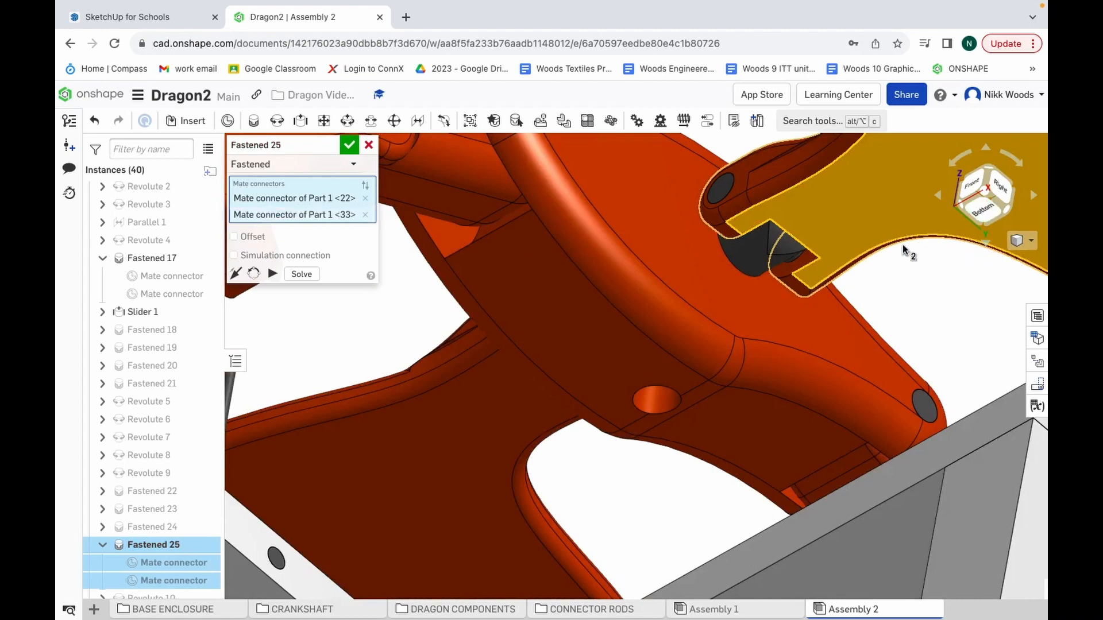
scroll(913, 292, down, 3)
scroll(914, 292, down, 5)
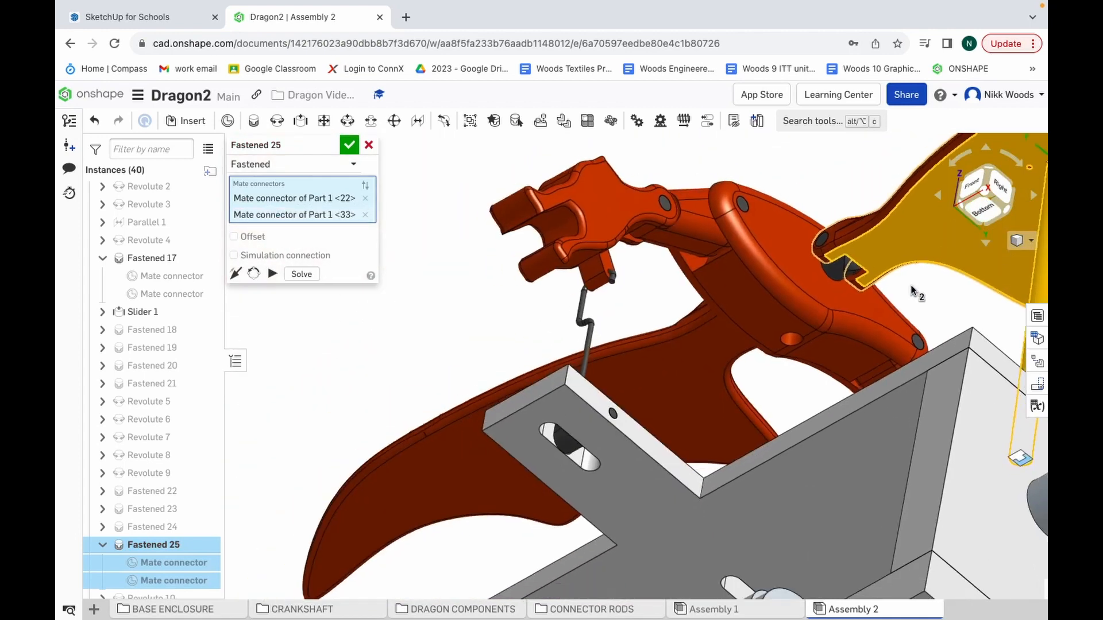
scroll(913, 292, up, 8)
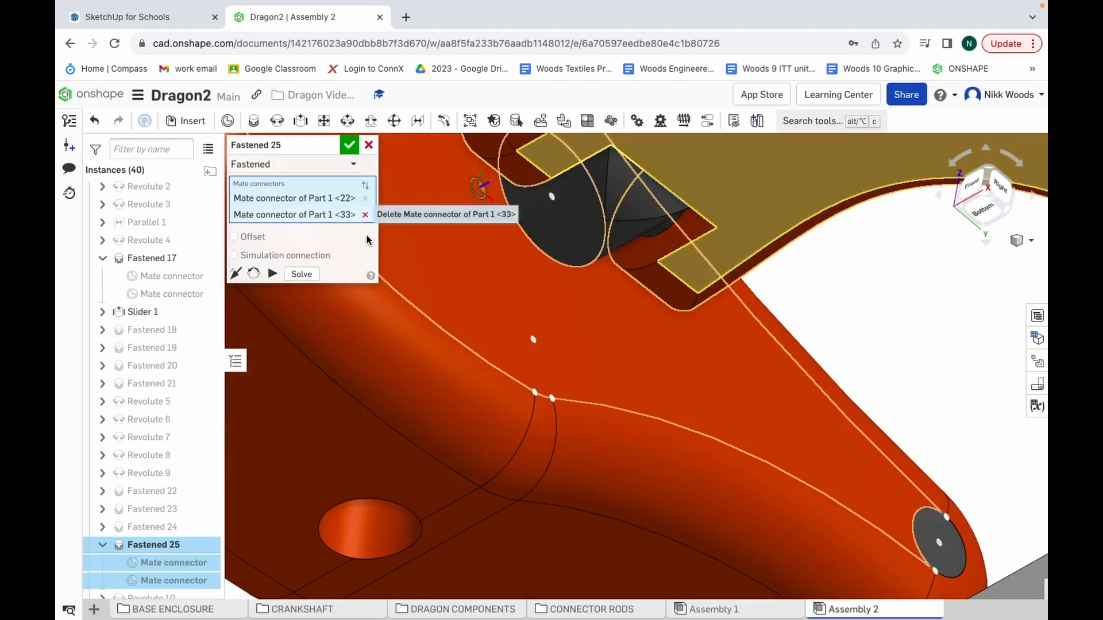
click(365, 214)
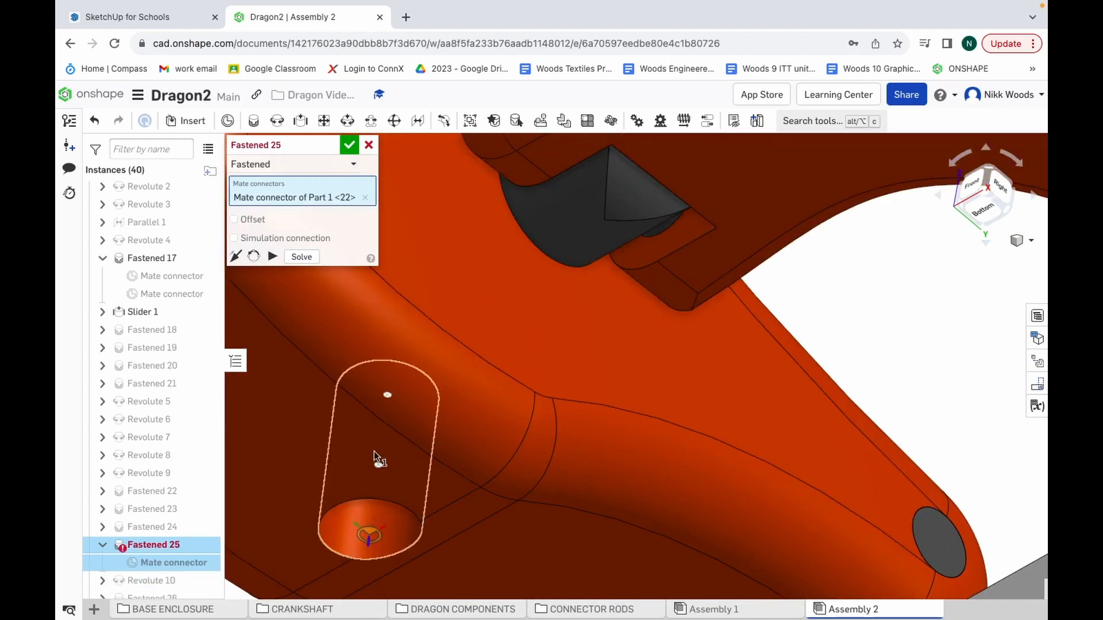
click(388, 391)
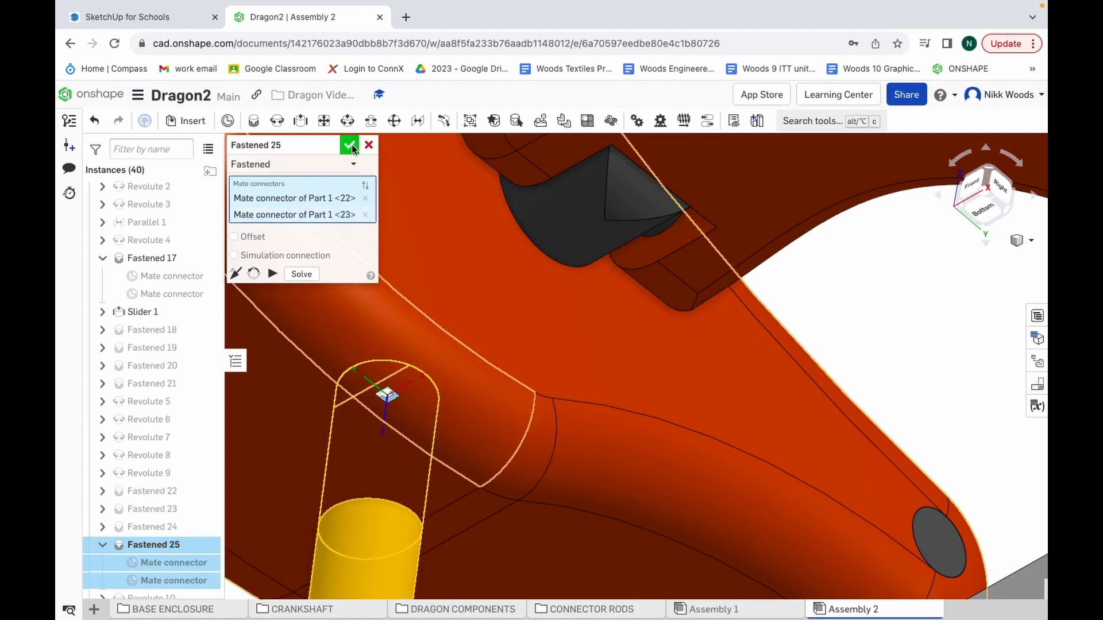
click(350, 145)
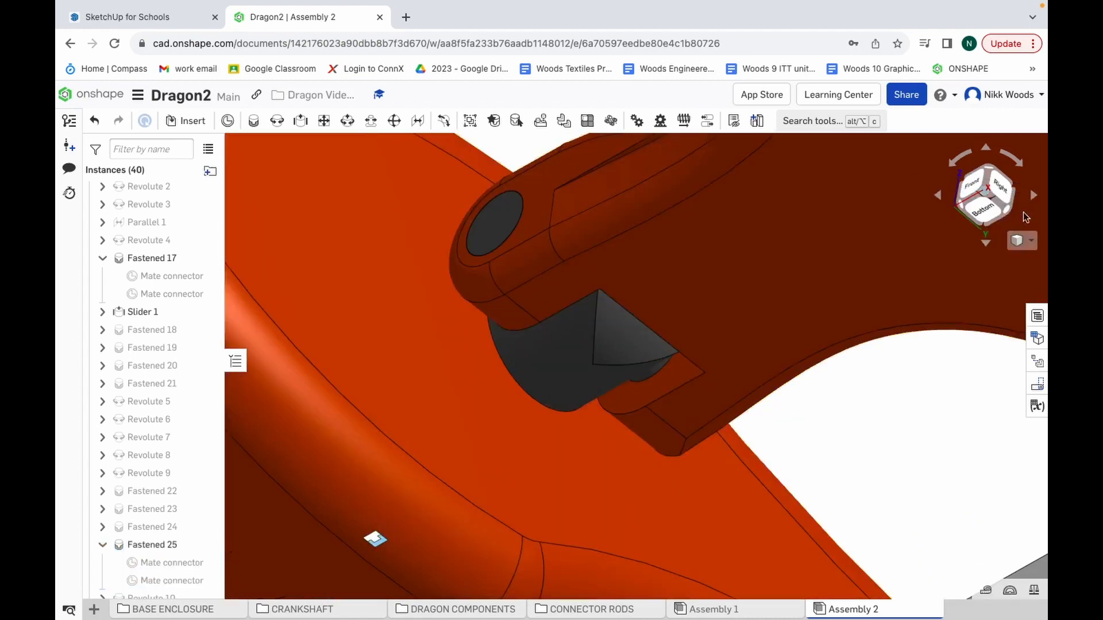
Step: Examine the whole assembly in trimetric and right-side views to check how the vertical rod sits in the body
click(1000, 288)
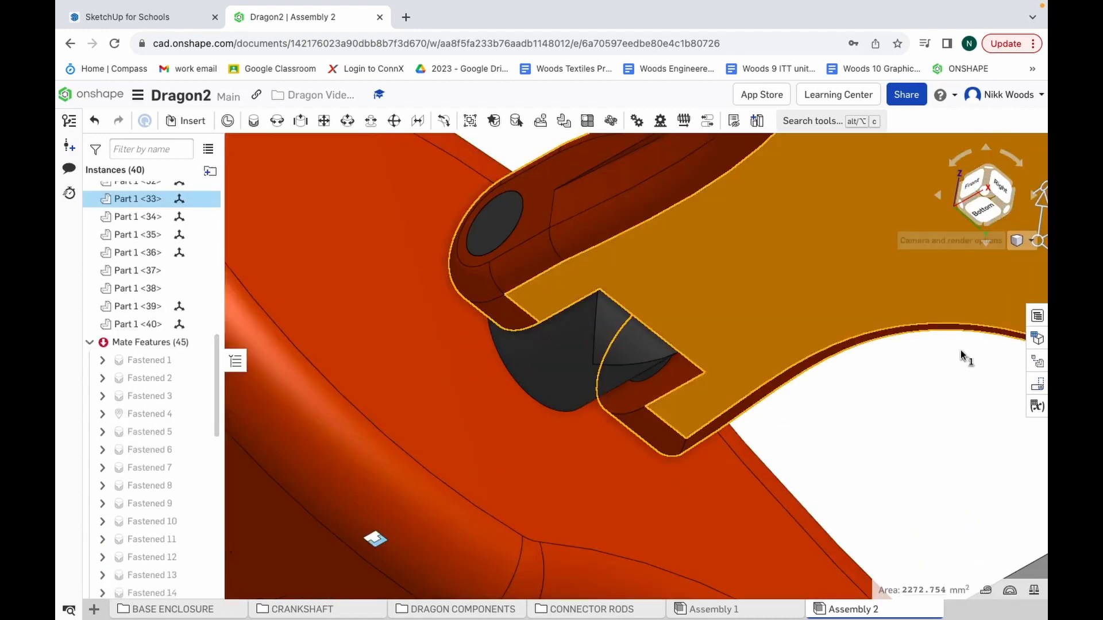
click(925, 389)
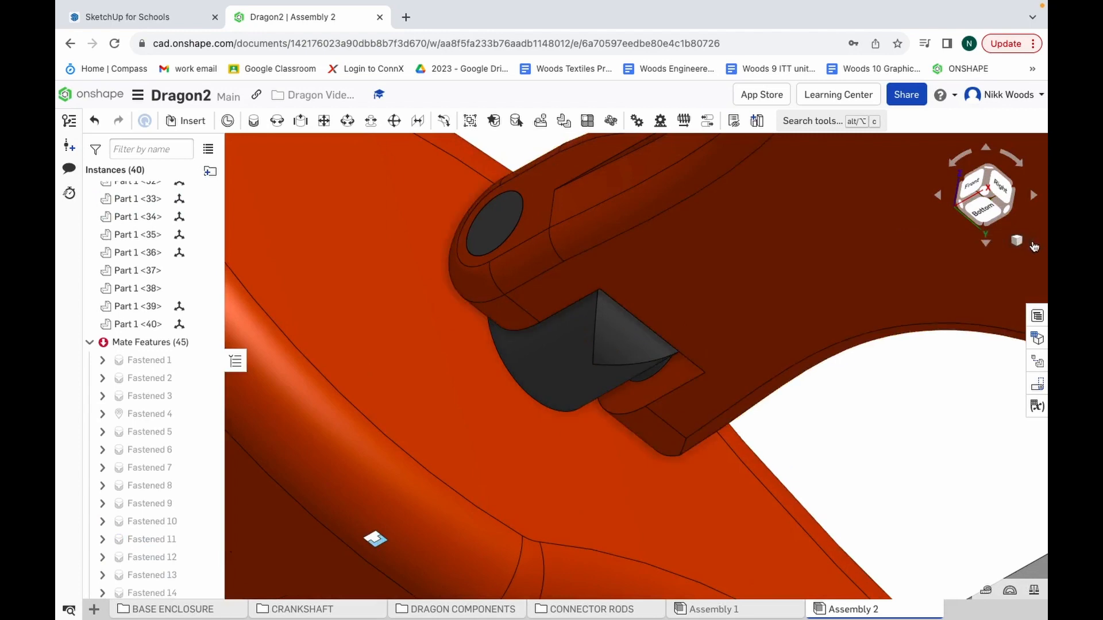
click(1031, 241)
click(952, 288)
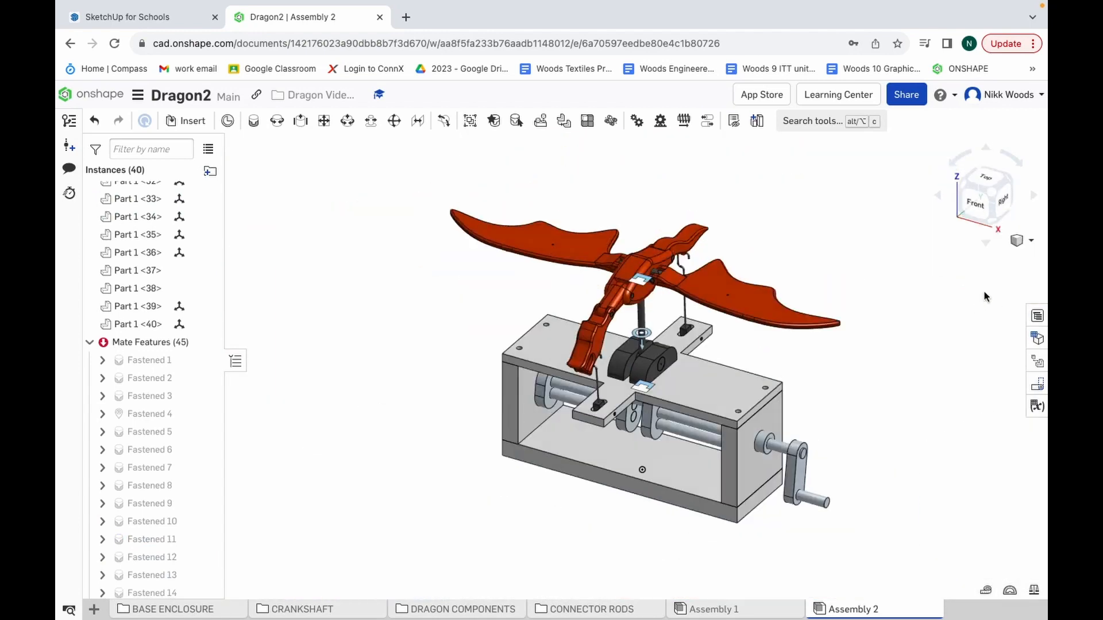
click(1004, 207)
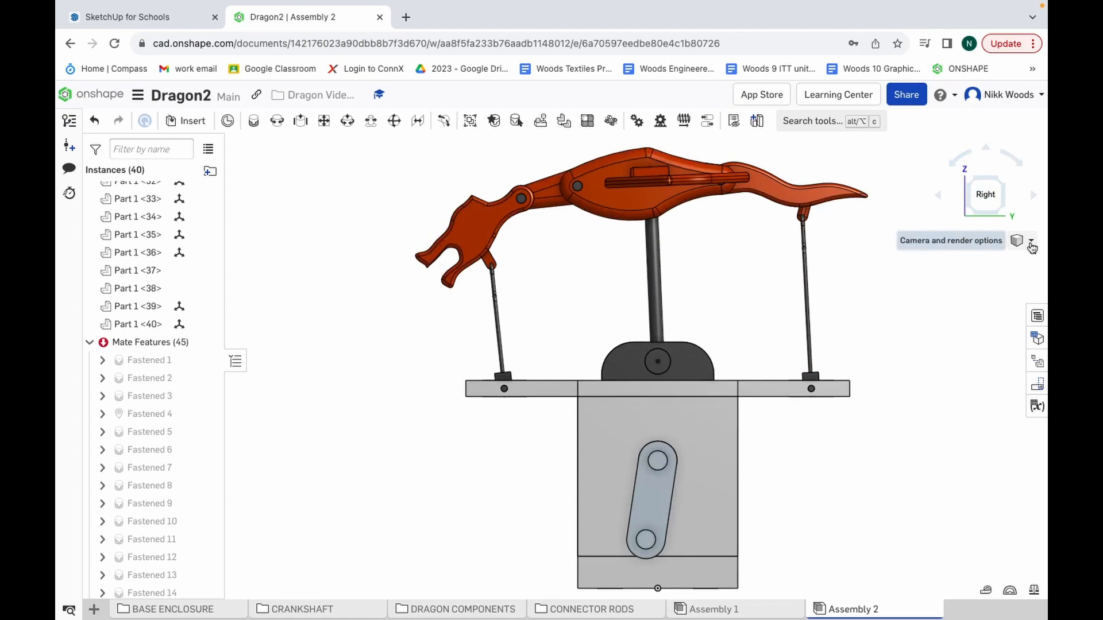
Step: Test the mechanism in the trimetric view by rotating the crank handle 360 degrees
click(1031, 243)
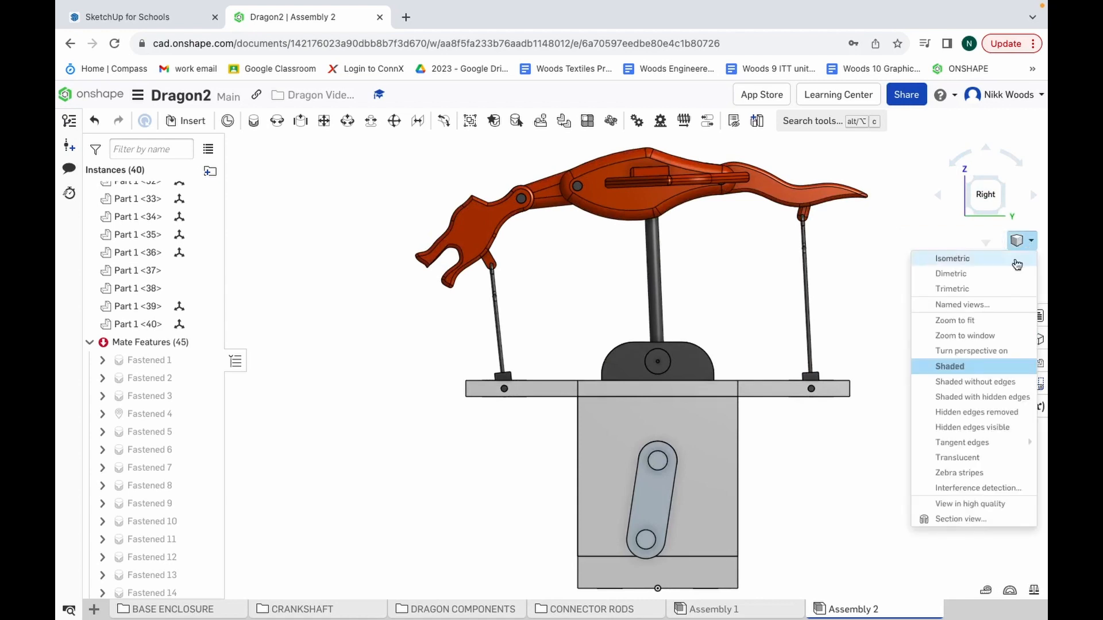
click(1031, 243)
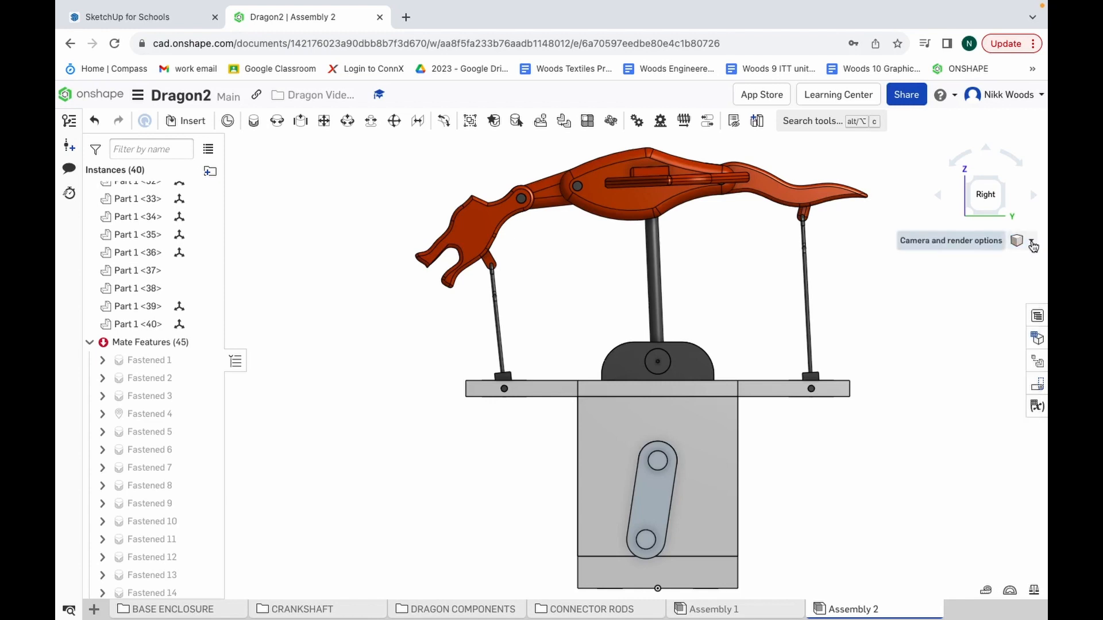
click(1032, 244)
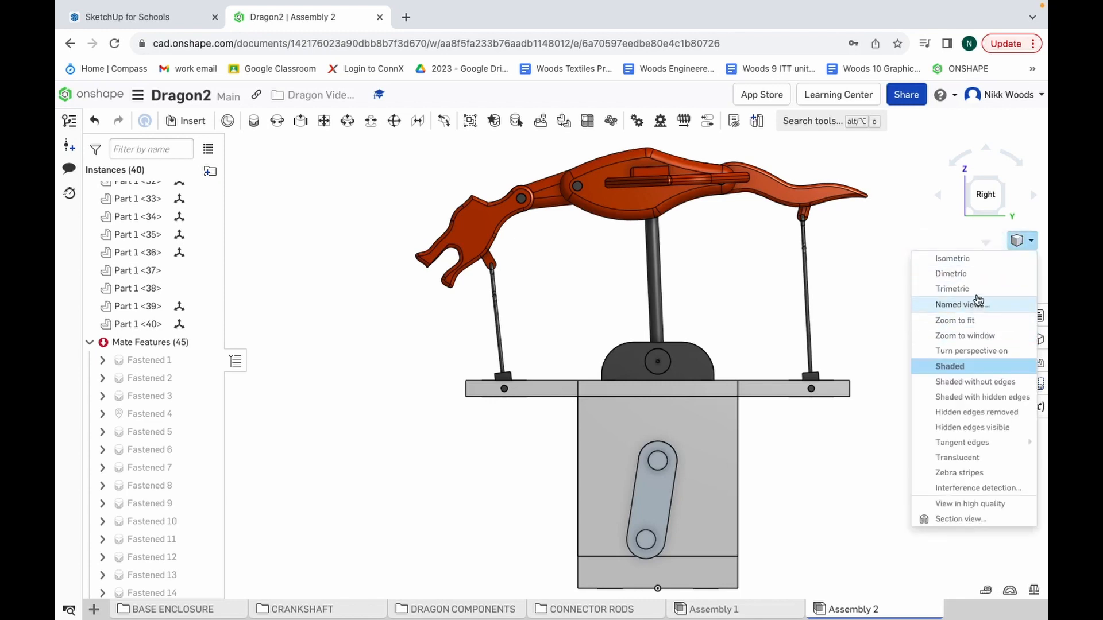
click(975, 289)
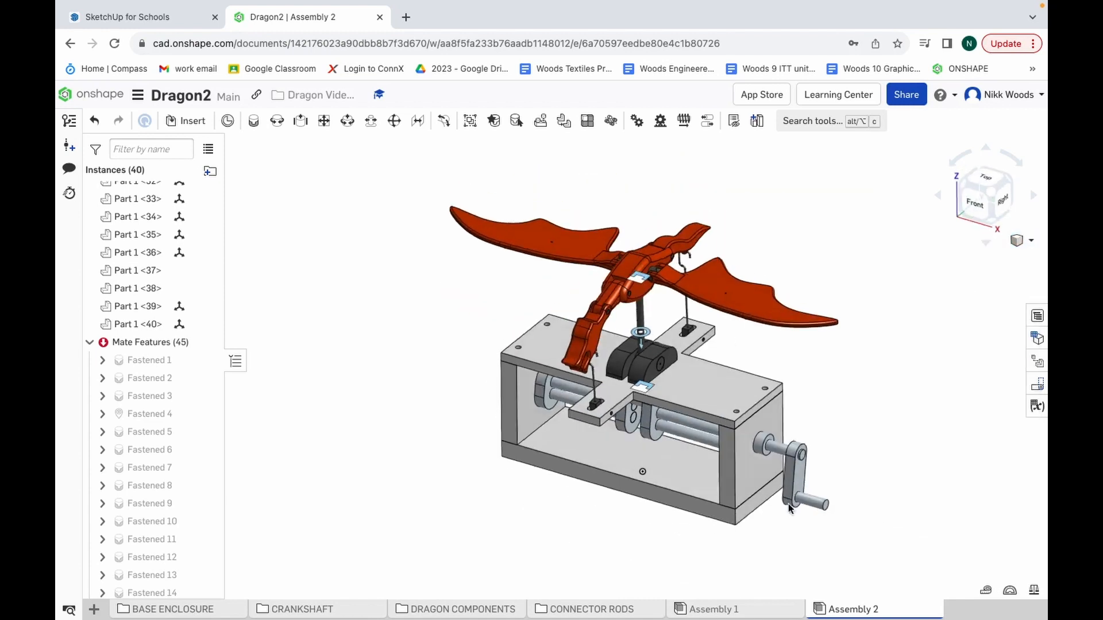
click(829, 505)
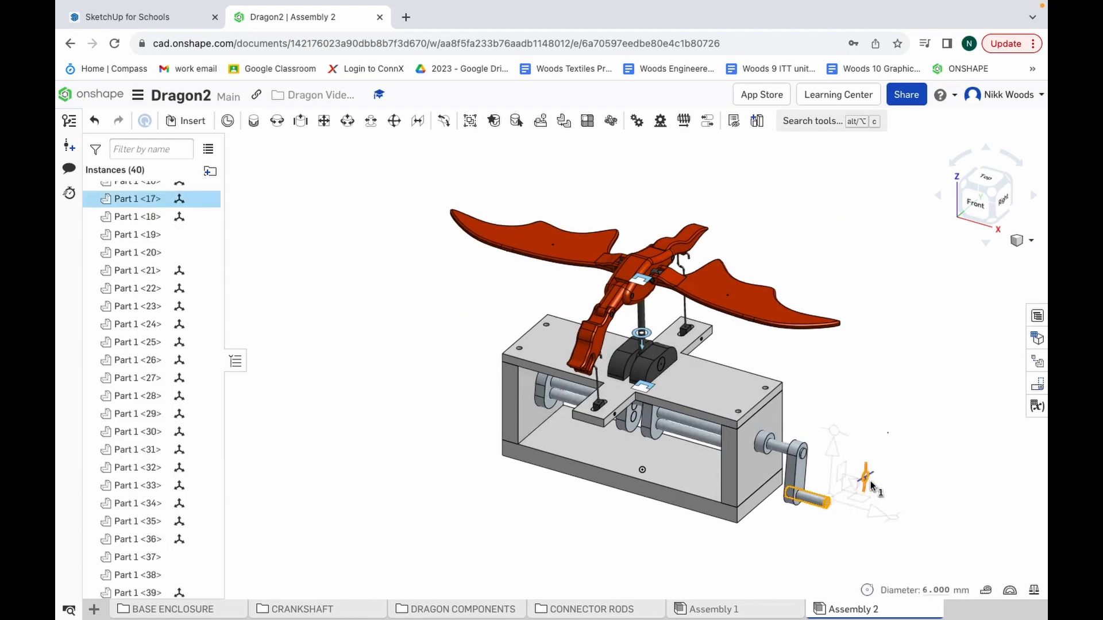
mouse_move(870, 485)
mouse_down()
mouse_move(867, 524)
mouse_move(822, 521)
mouse_move(802, 551)
mouse_move(815, 460)
mouse_move(851, 437)
mouse_move(879, 484)
mouse_move(849, 537)
mouse_move(806, 551)
mouse_move(798, 501)
mouse_move(807, 444)
mouse_move(821, 430)
mouse_move(855, 433)
mouse_move(873, 480)
mouse_move(836, 554)
mouse_move(812, 452)
mouse_move(830, 432)
mouse_move(857, 442)
mouse_move(869, 474)
mouse_up()
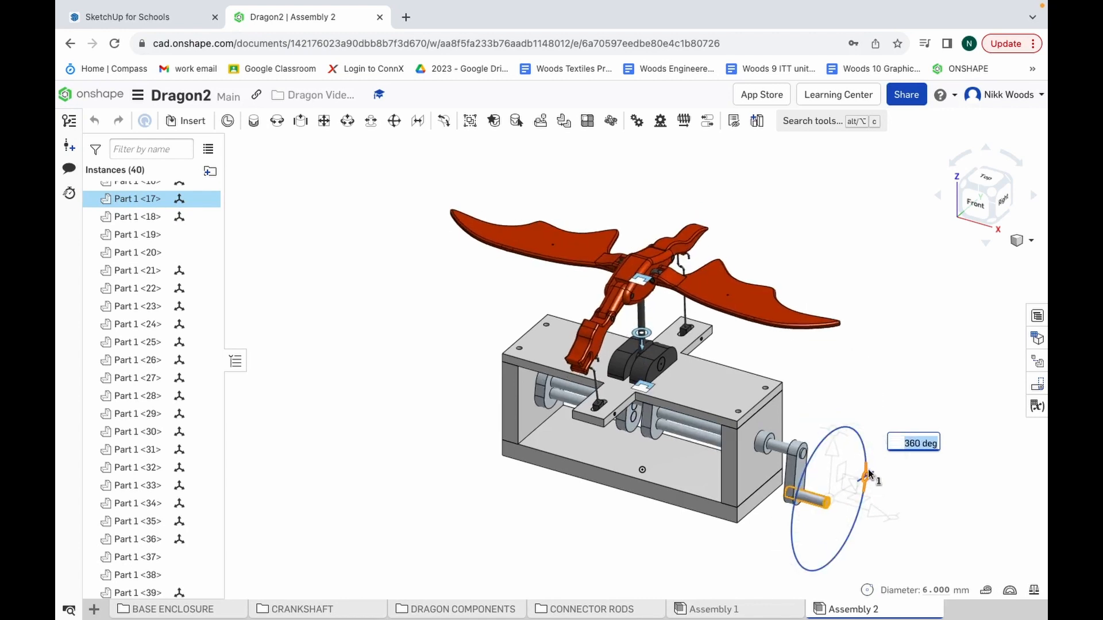
click(926, 355)
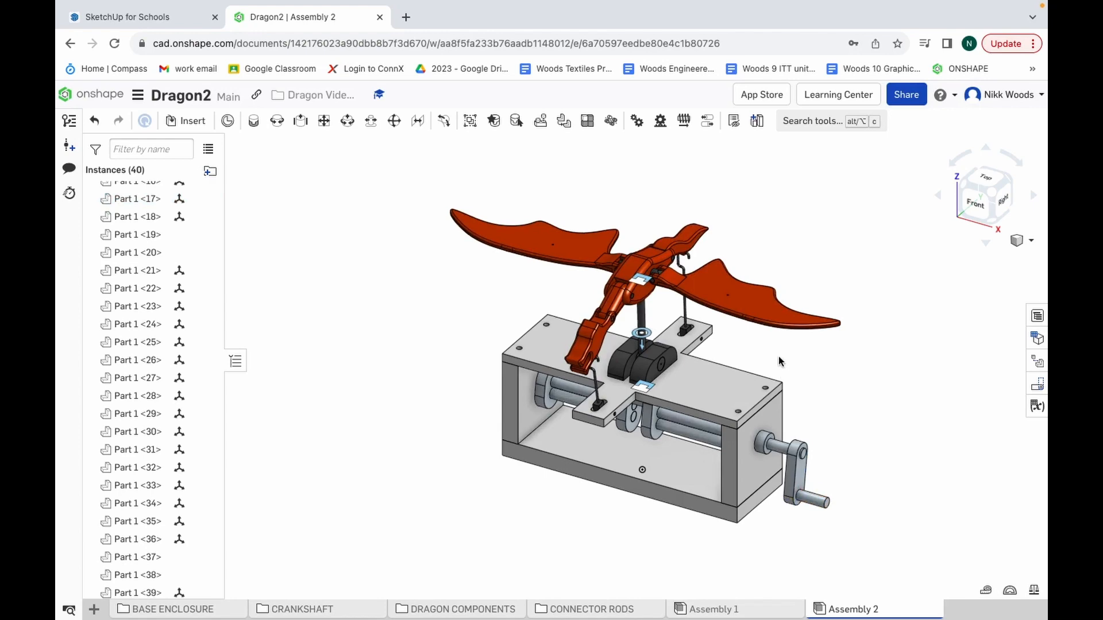
scroll(778, 360, up, 4)
scroll(778, 360, down, 3)
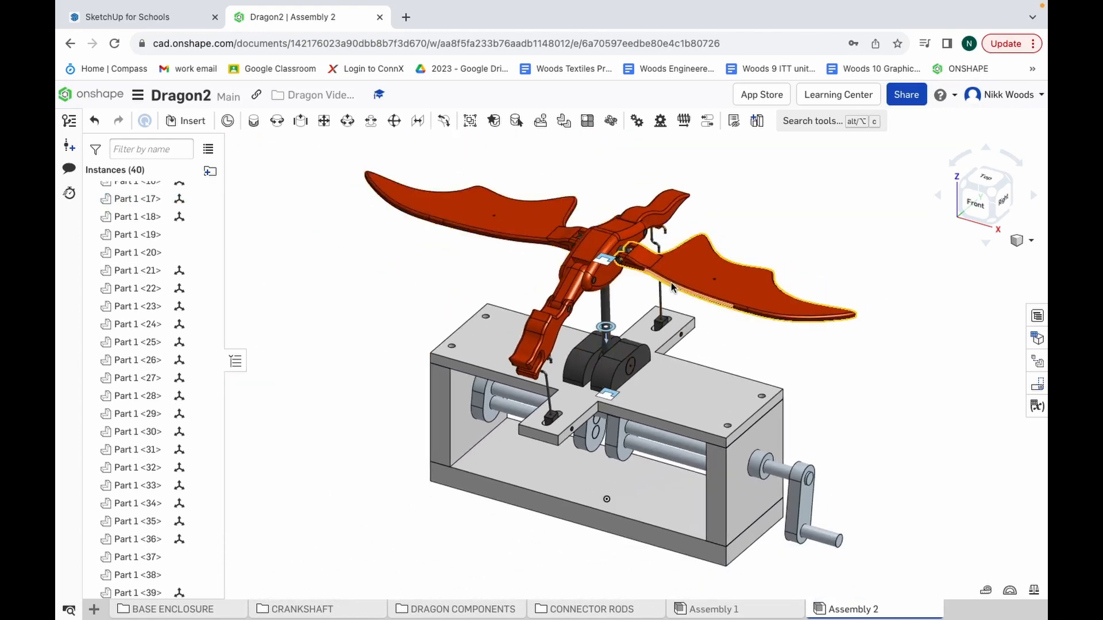
Step: Switch to the CAD exercises document in Word and read how to fasten the upper wing control rods into the wing holes
key(ctrl+Up)
click(675, 57)
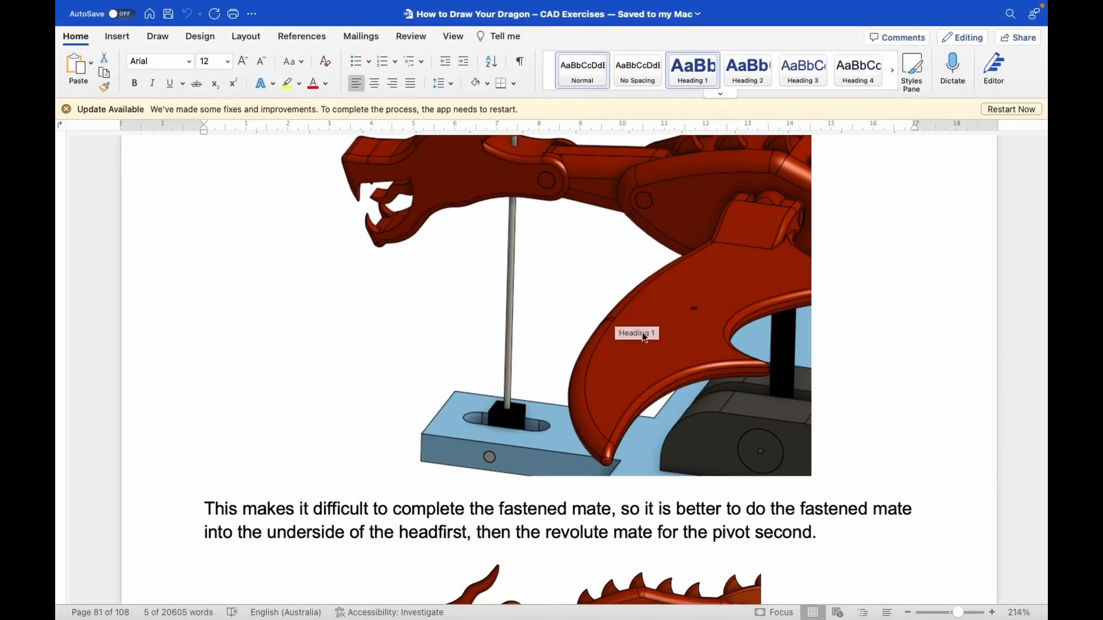
scroll(622, 408, down, 10)
scroll(650, 448, down, 10)
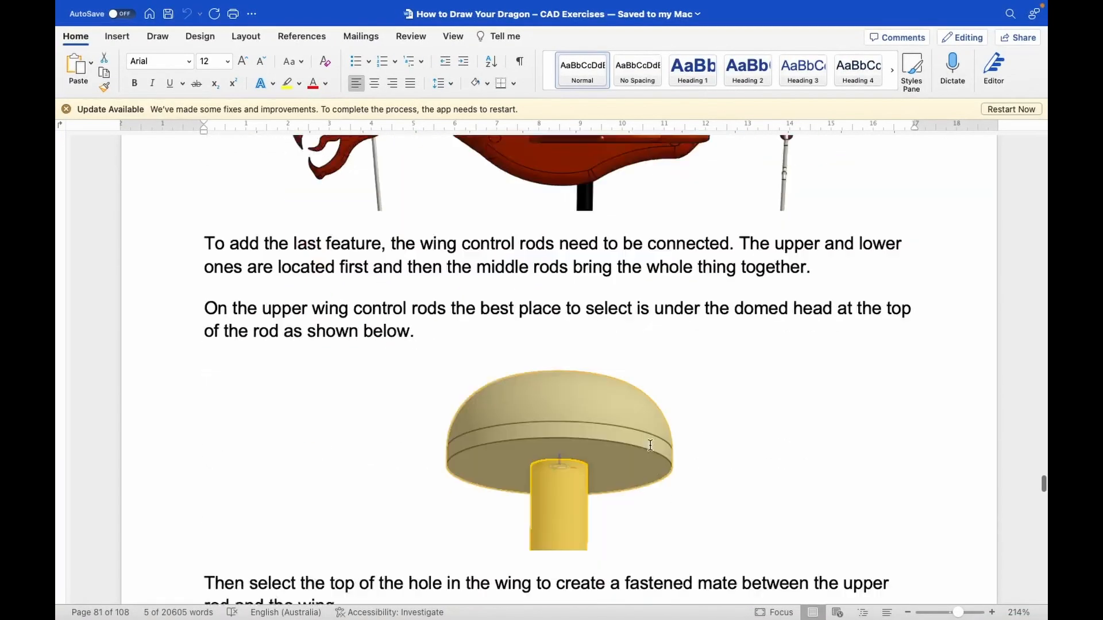
scroll(650, 448, down, 1)
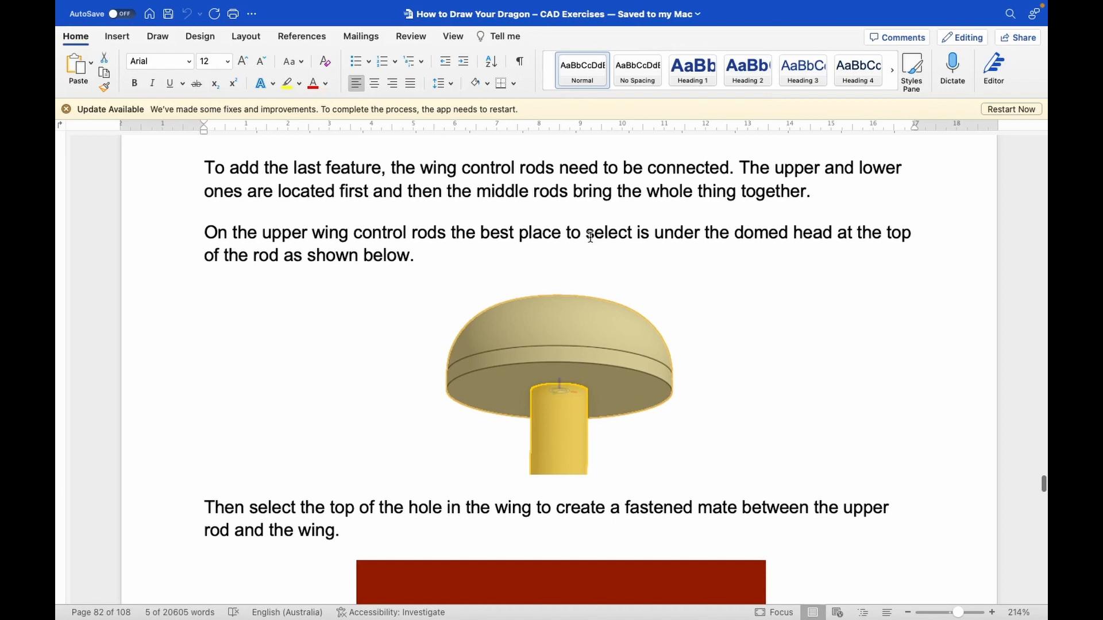
scroll(597, 370, down, 10)
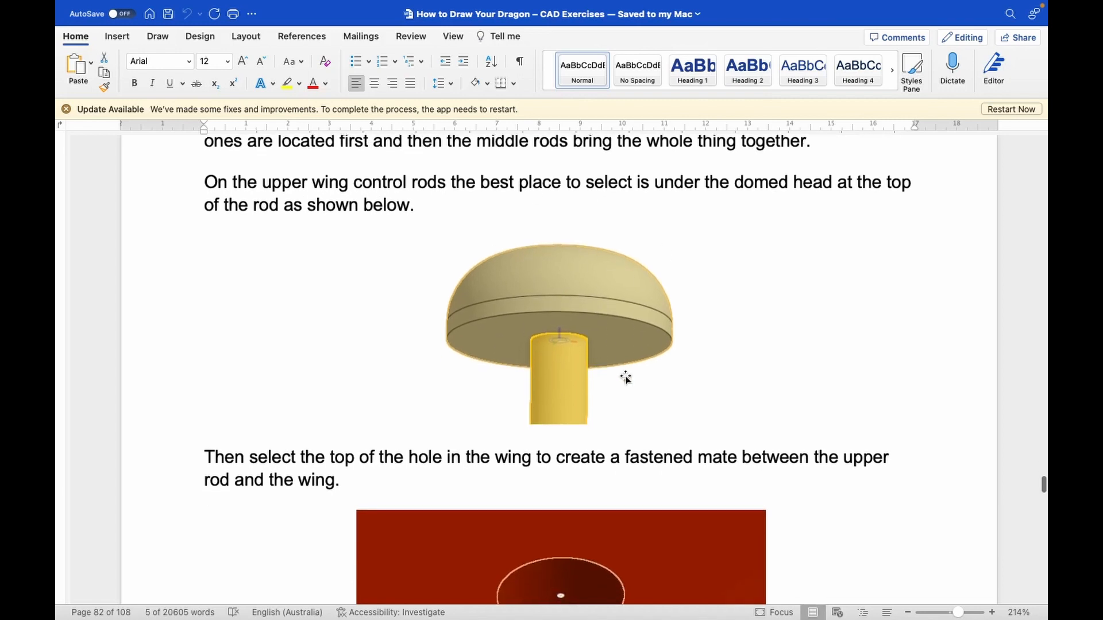
scroll(671, 419, down, 1)
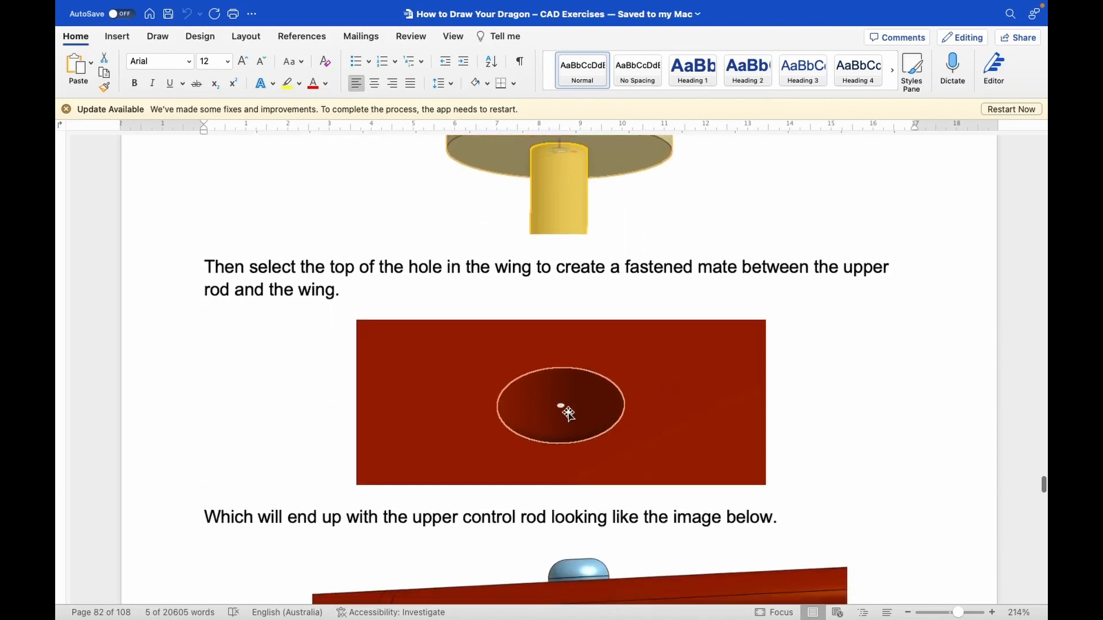
scroll(567, 413, down, 8)
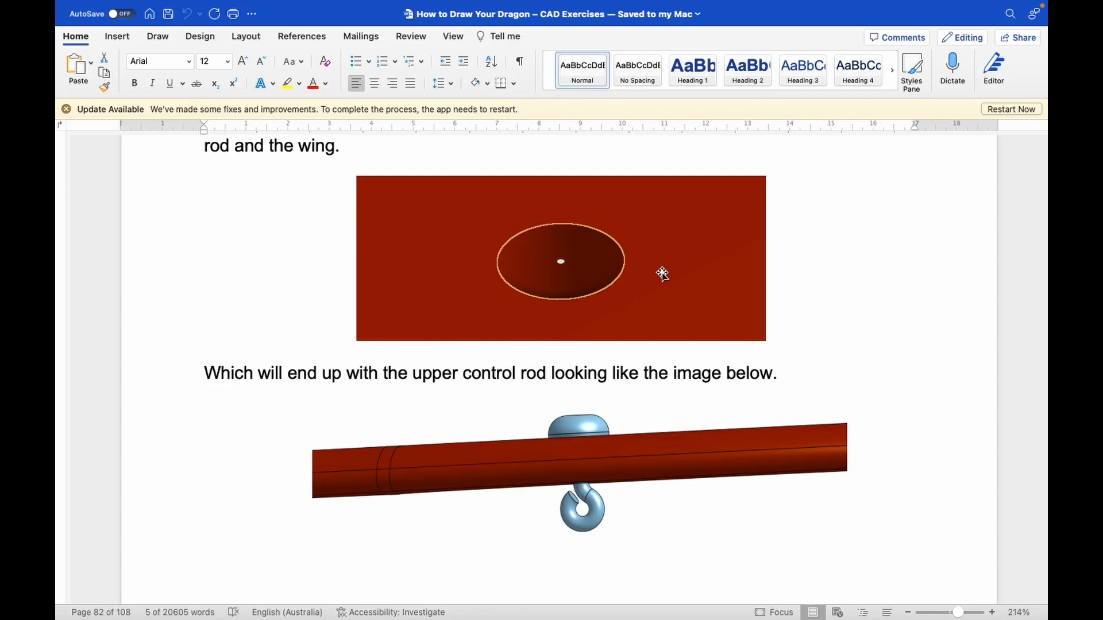
Step: Switch to the Onshape assembly and insert two upper wing control rods in the empty space beside the dragon
key(ctrl+Up)
click(557, 39)
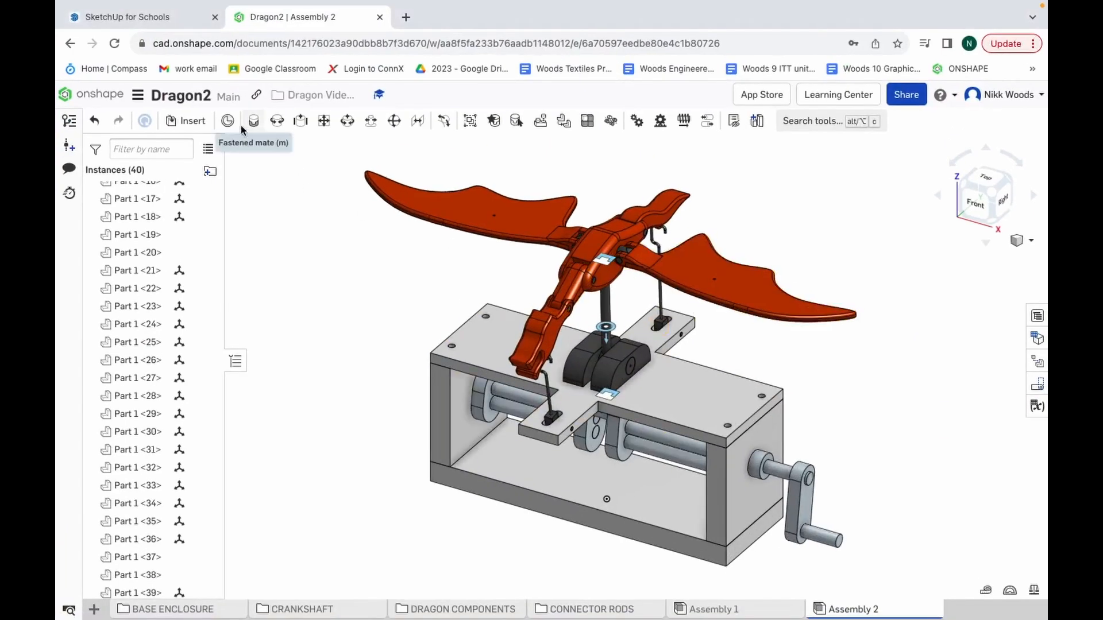
click(190, 124)
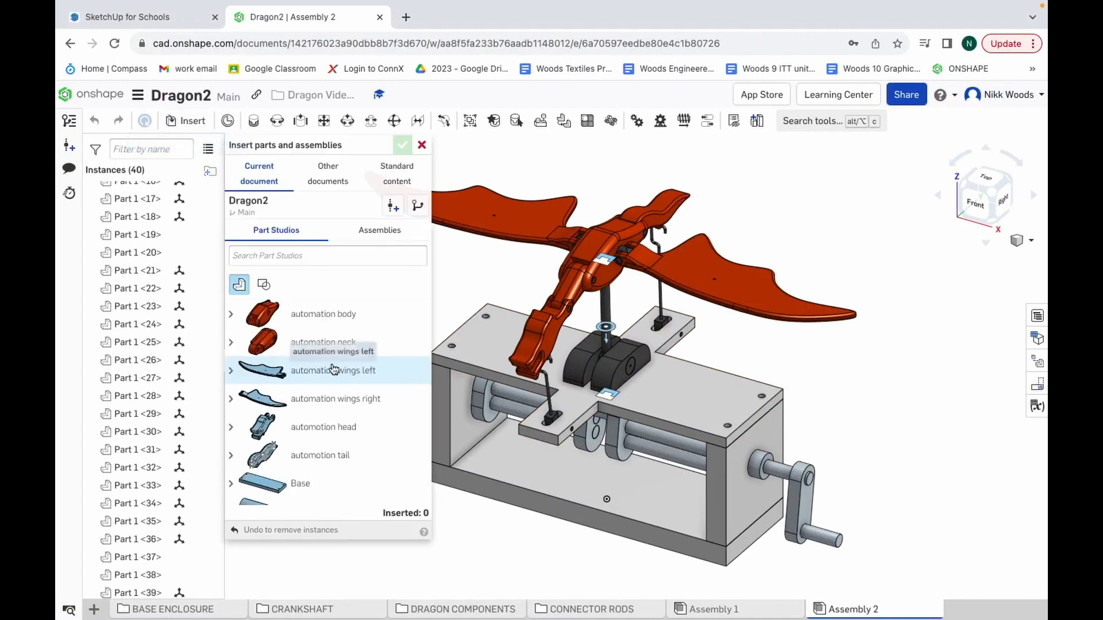
scroll(333, 433, down, 4)
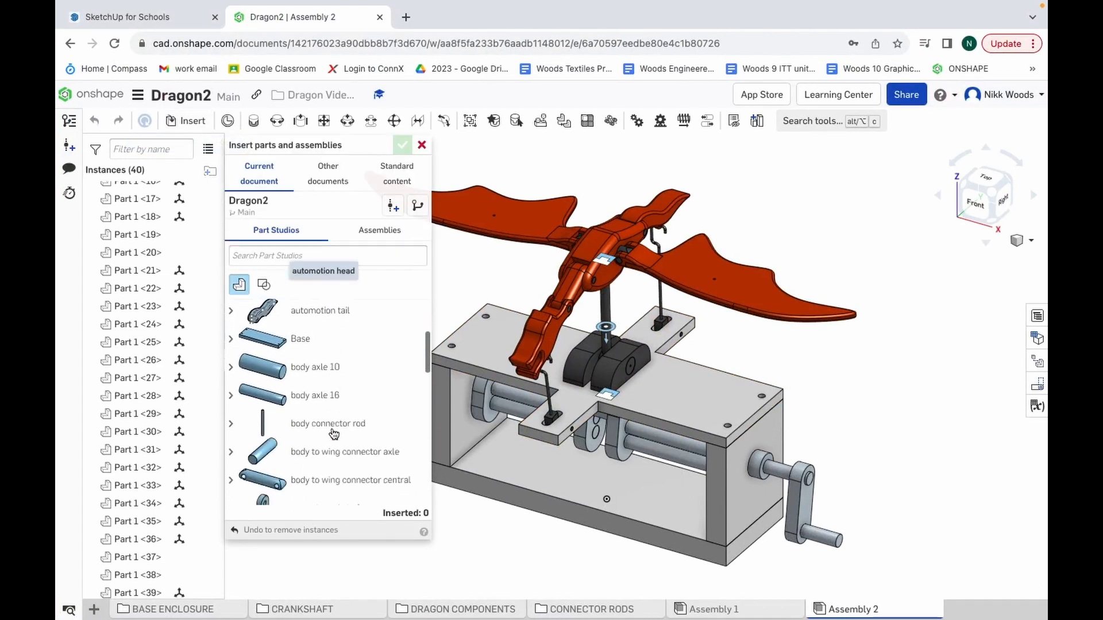
scroll(334, 433, down, 7)
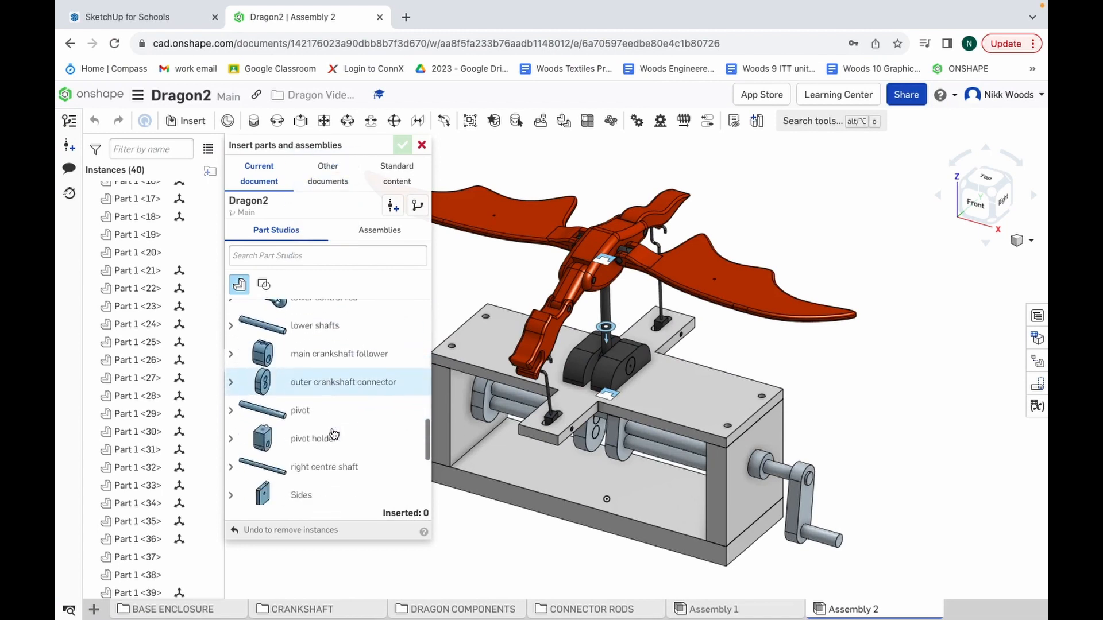
scroll(333, 433, down, 4)
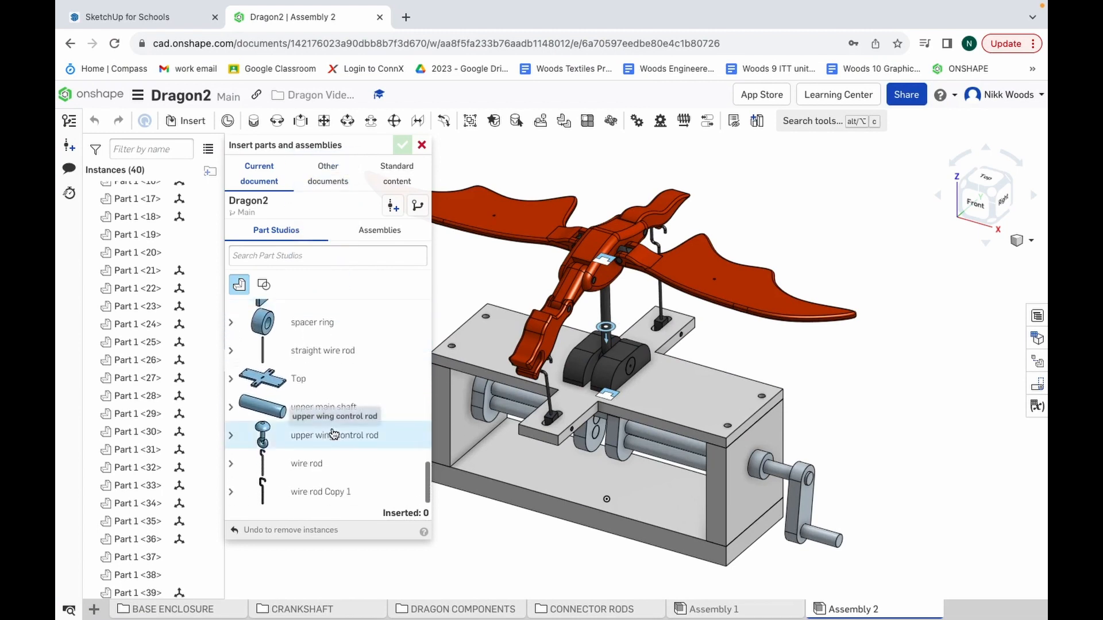
click(287, 440)
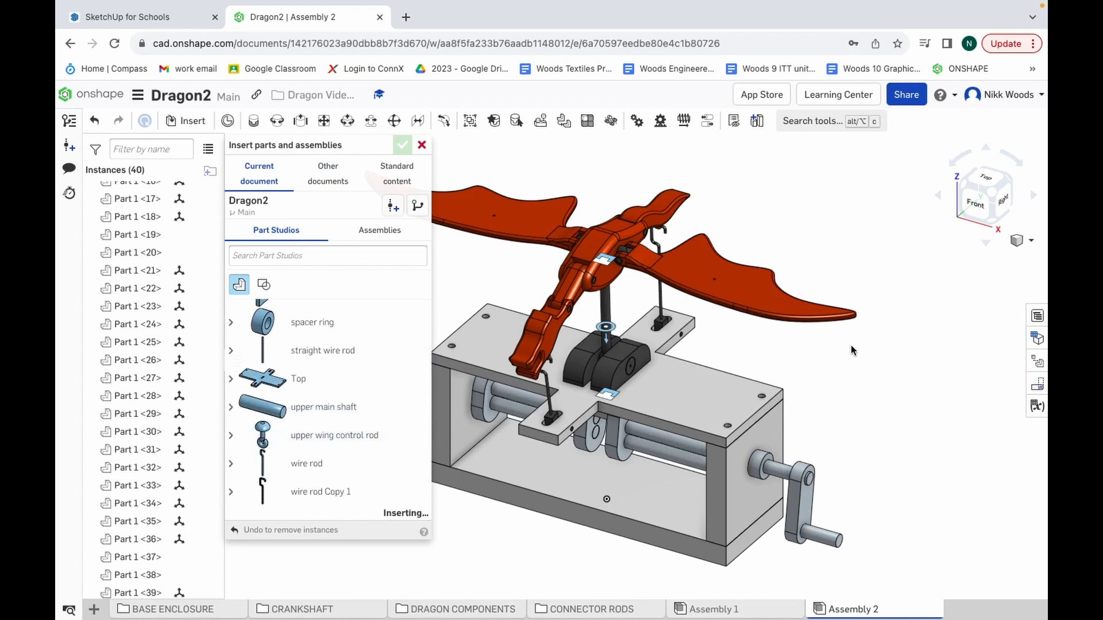
click(900, 337)
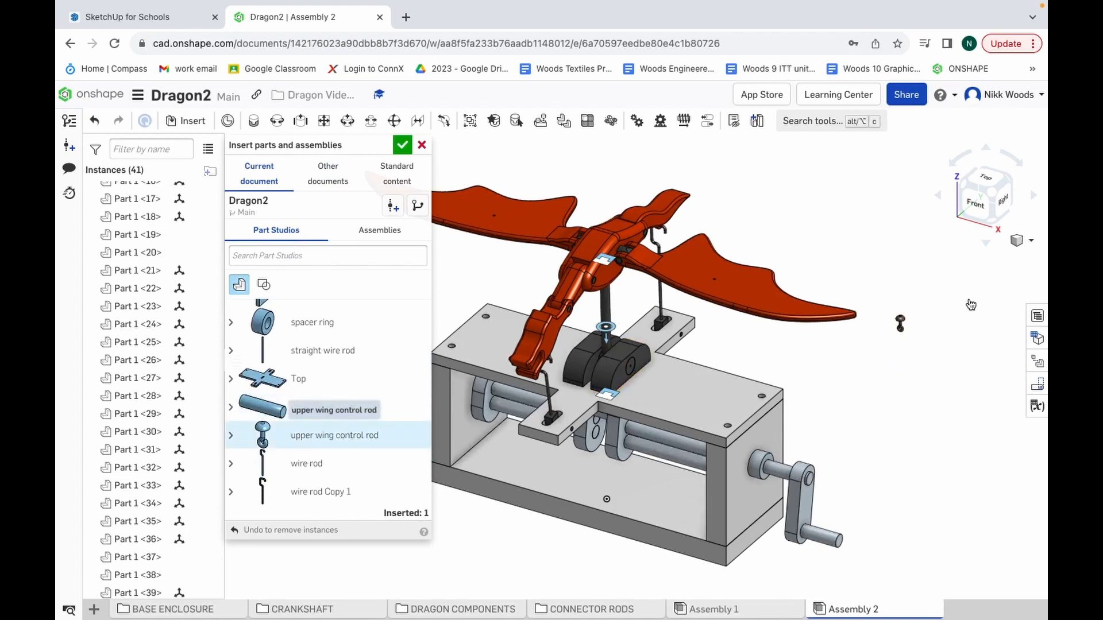
click(937, 337)
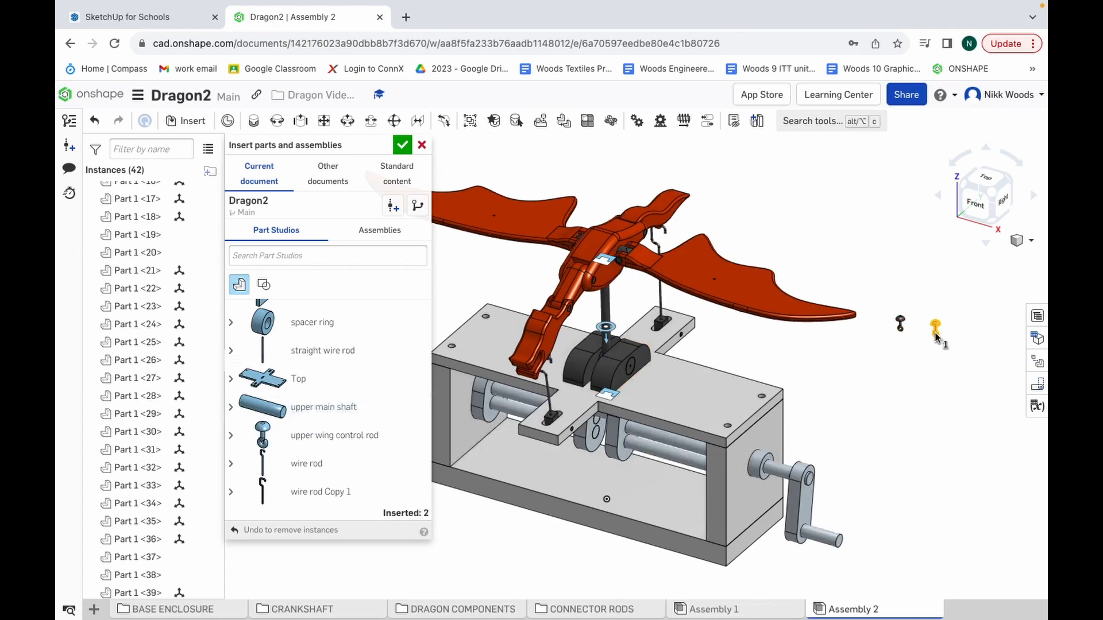
click(402, 144)
Step: Rotate the second inserted upper wing control rod about its vertical axis so its hook faces another way
scroll(924, 351, up, 10)
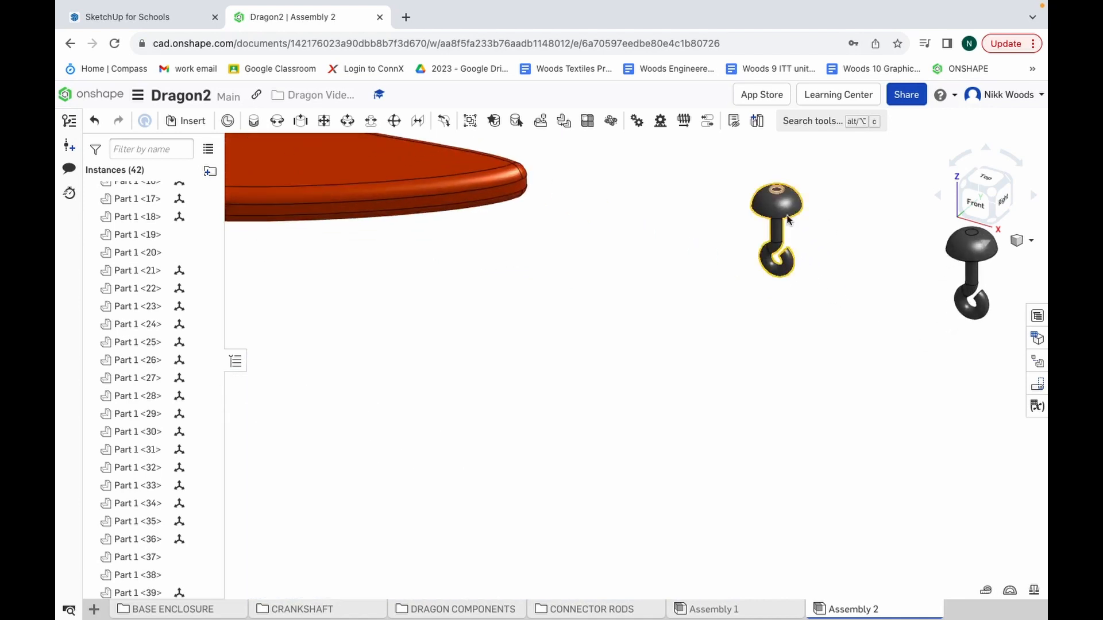
click(976, 256)
drag(1039, 275, 900, 232)
click(836, 291)
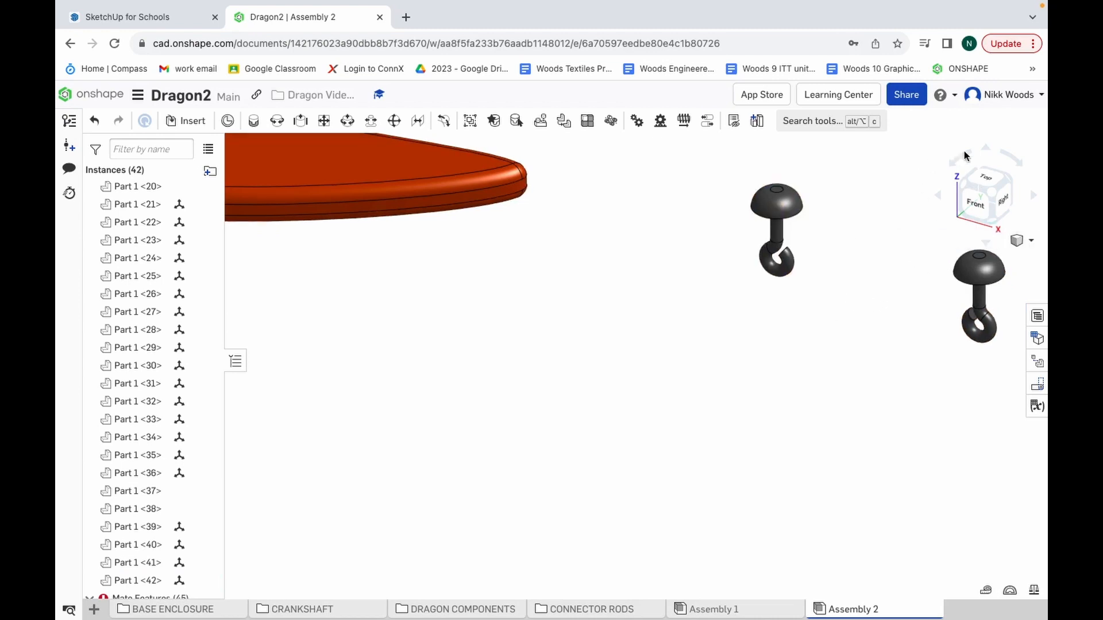
Step: Start a fastened mate from the centre of the shaft's junction with the head's underside on the first upper wing control rod
click(987, 153)
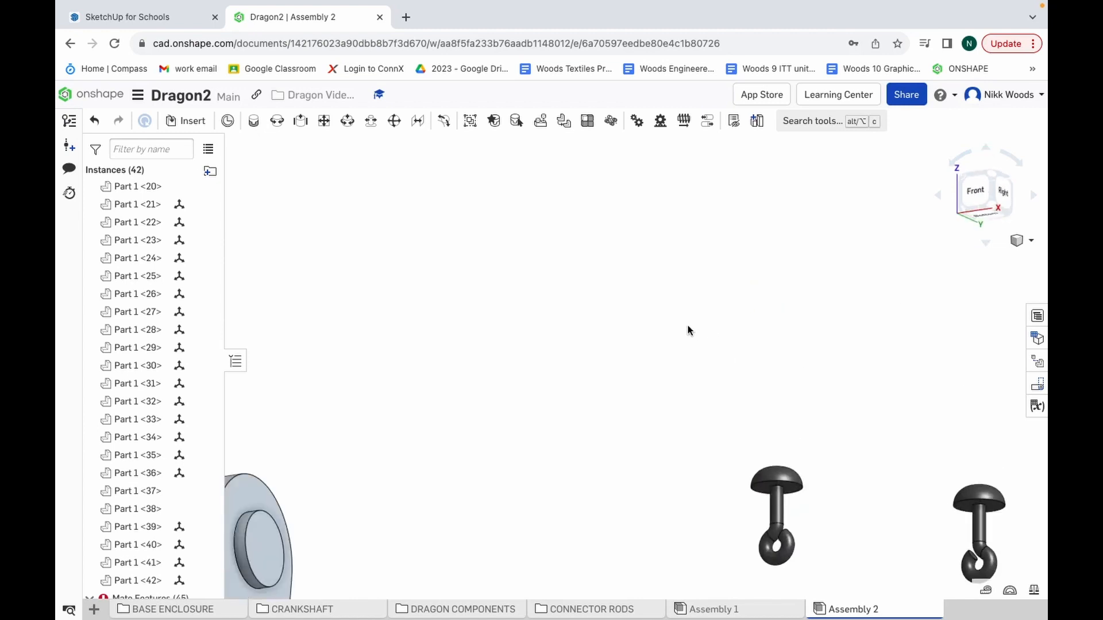
click(256, 126)
scroll(782, 495, up, 3)
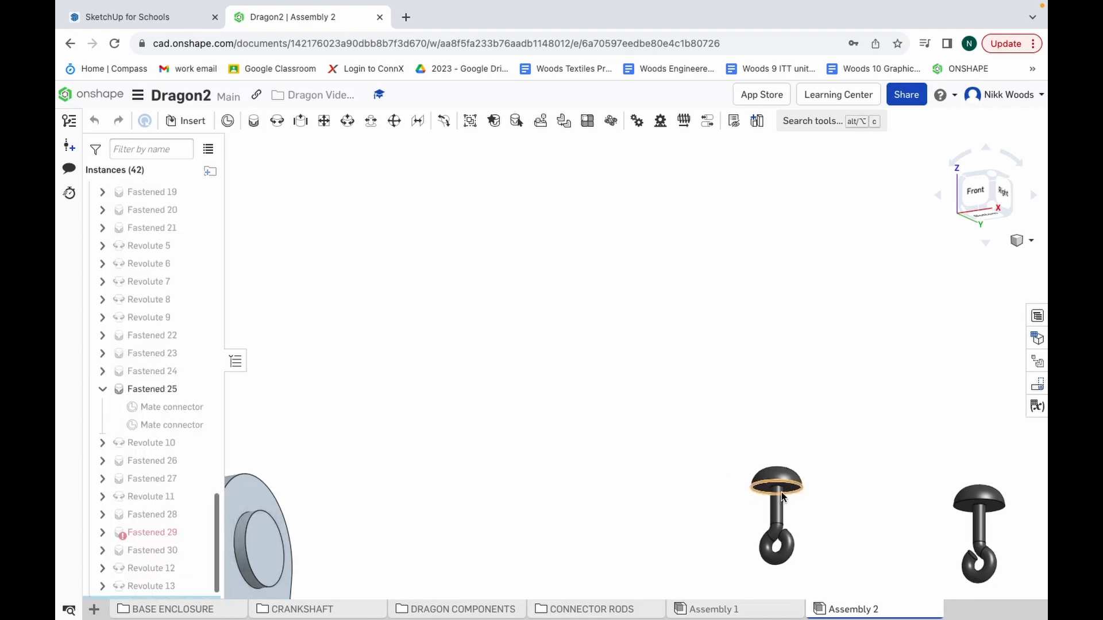
scroll(781, 492, up, 5)
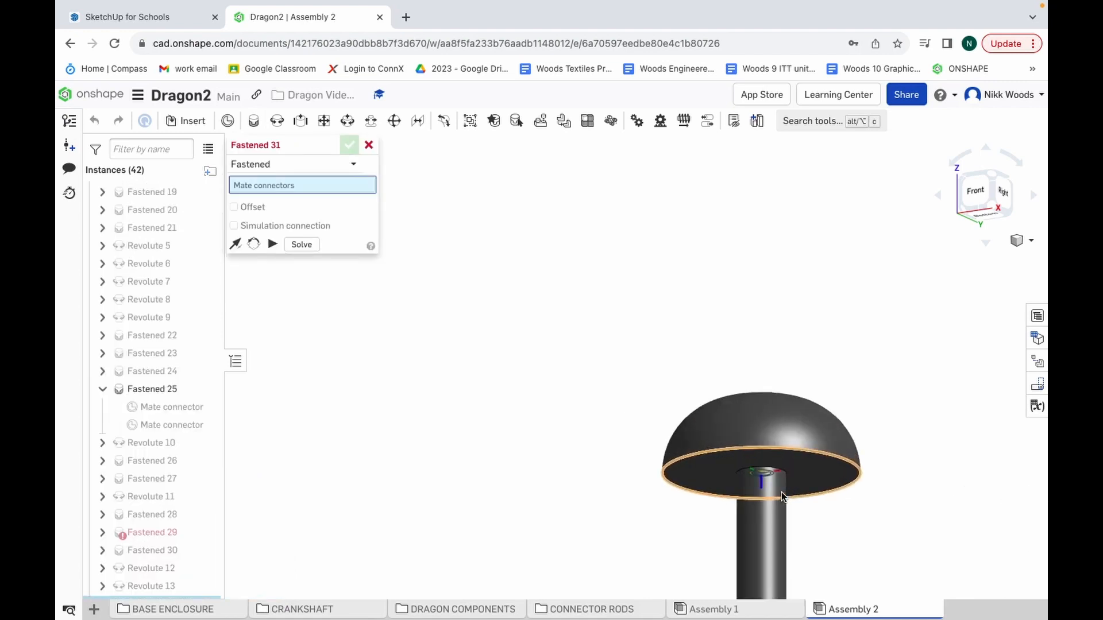
click(760, 463)
Step: Complete the first control rod's fastened mate at the upper edge of the hole in the wing opposite the crank handle
scroll(759, 463, down, 2)
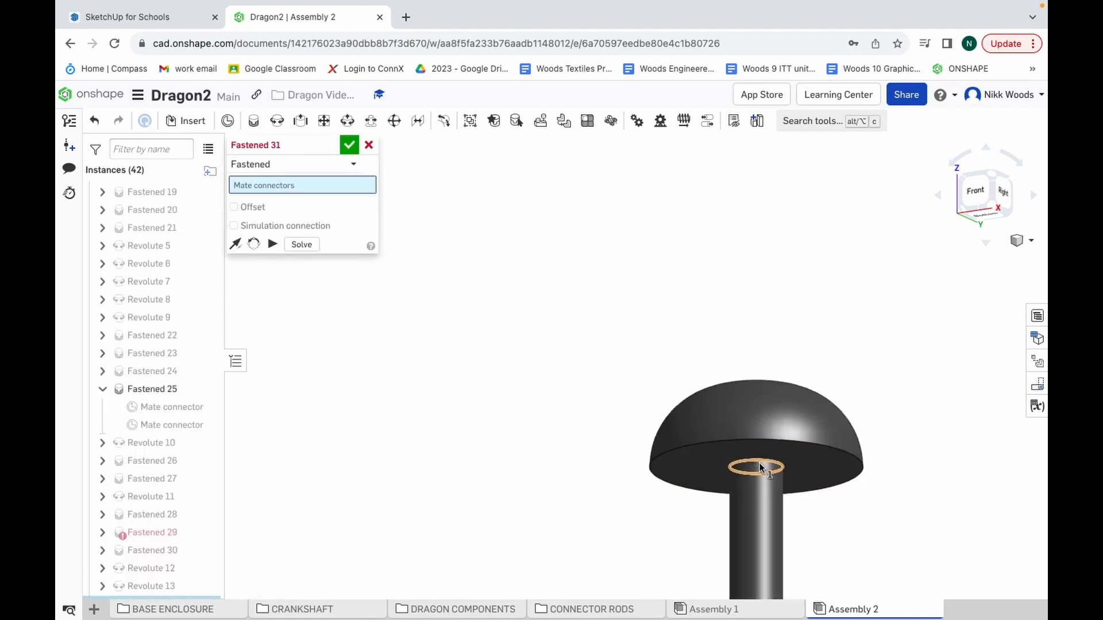
scroll(760, 463, down, 2)
scroll(670, 443, down, 3)
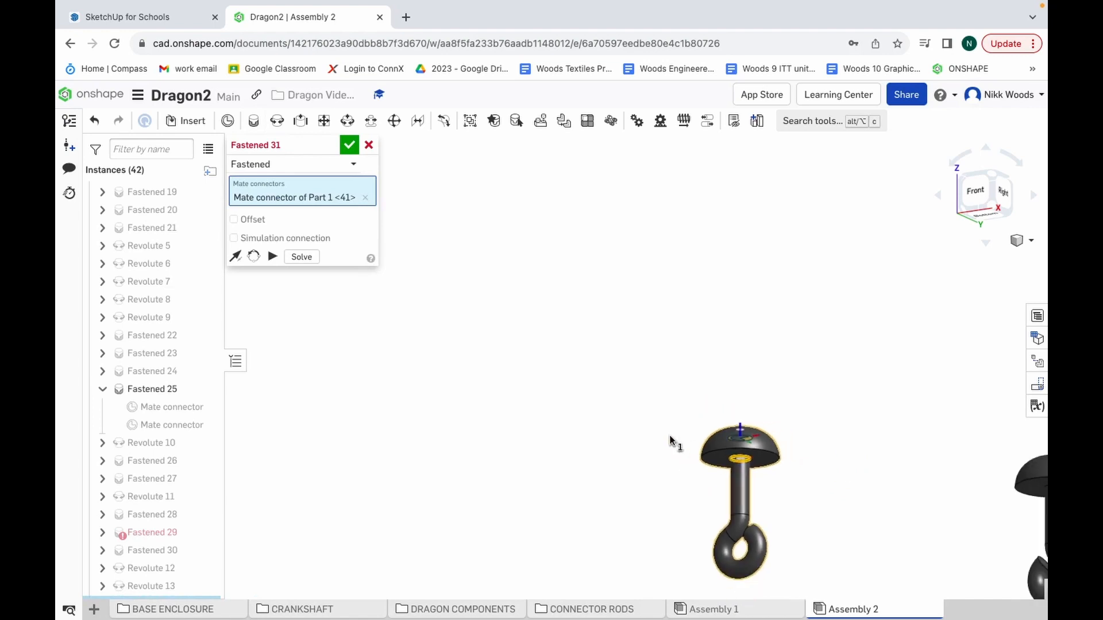
scroll(666, 441, down, 5)
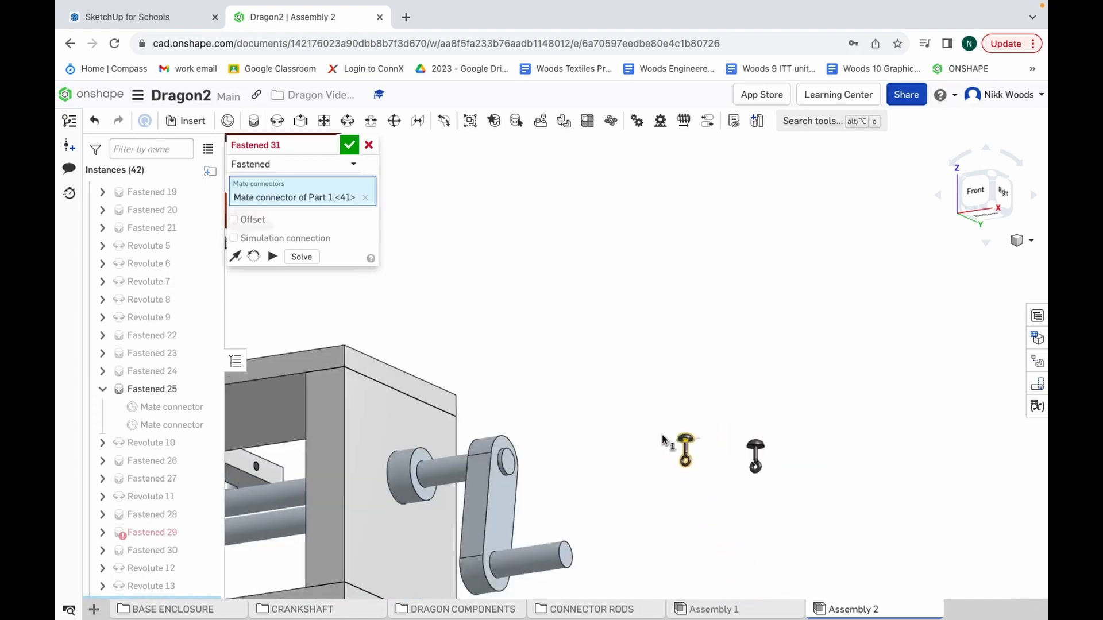
scroll(662, 440, down, 3)
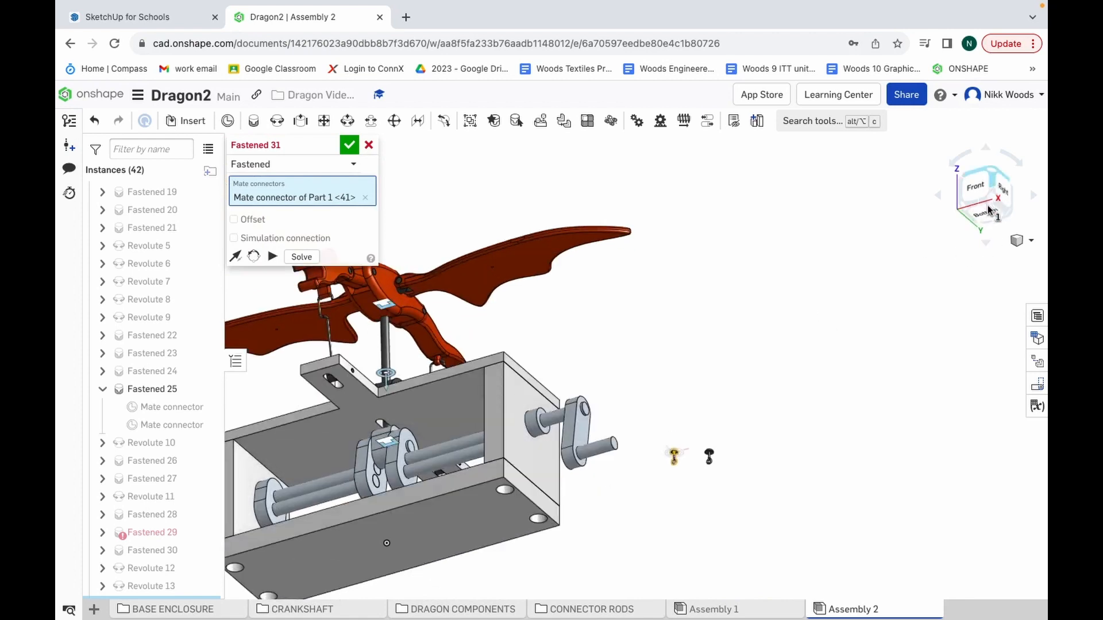
click(985, 245)
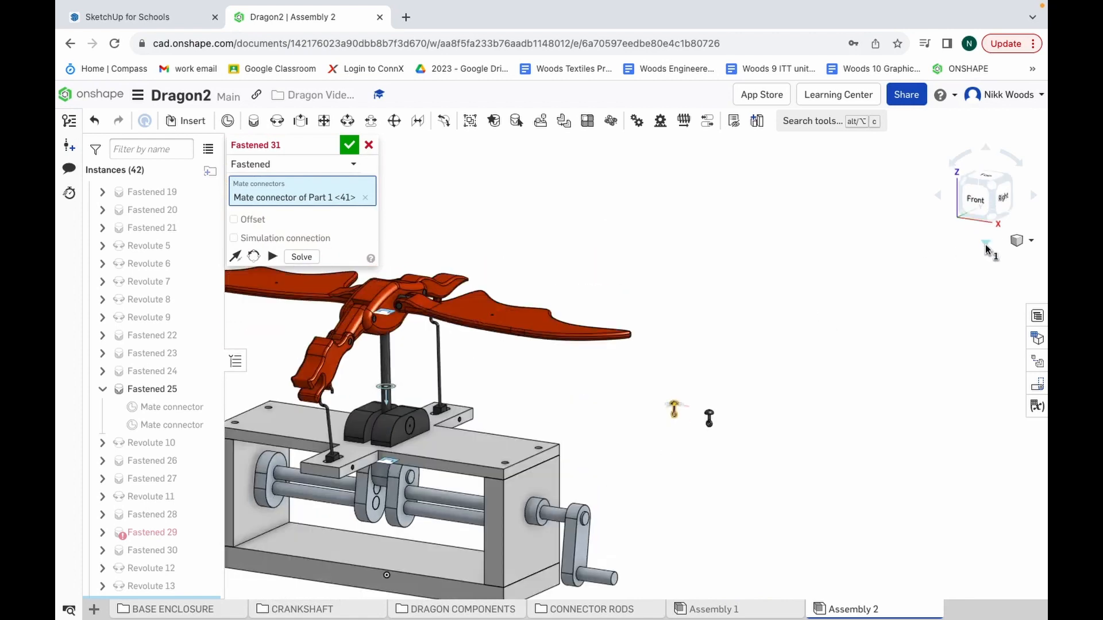
click(986, 246)
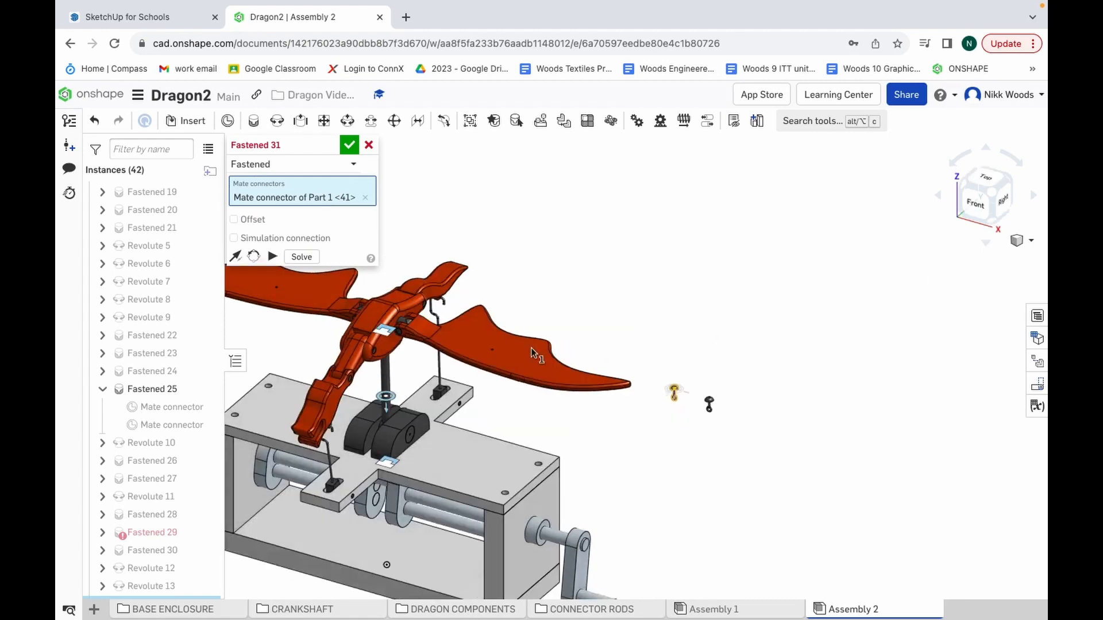
scroll(262, 292, up, 10)
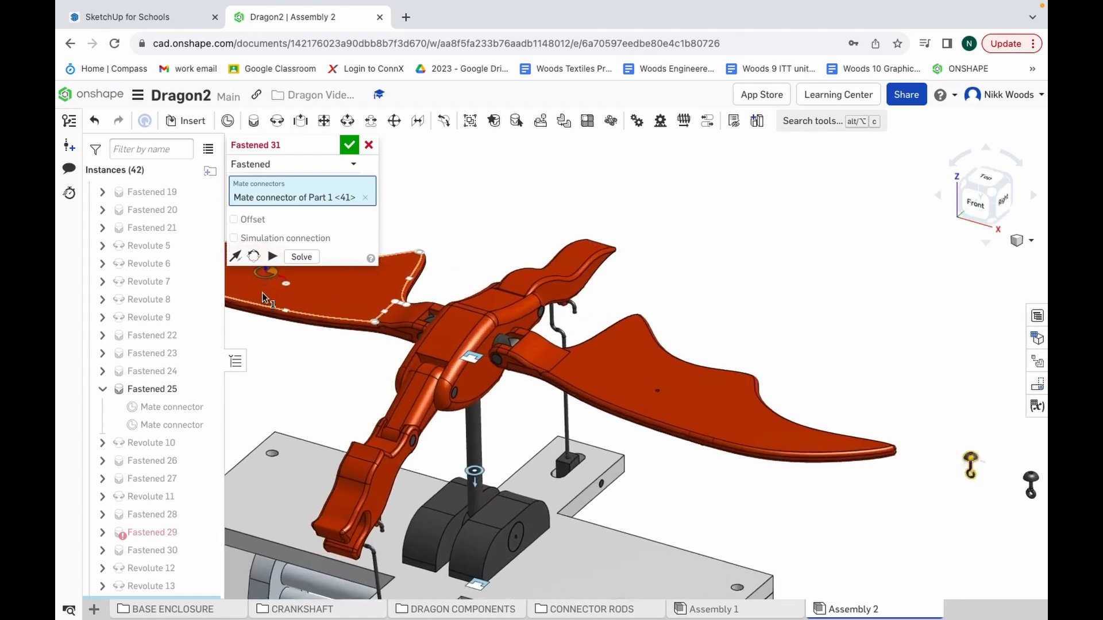
scroll(474, 471, down, 10)
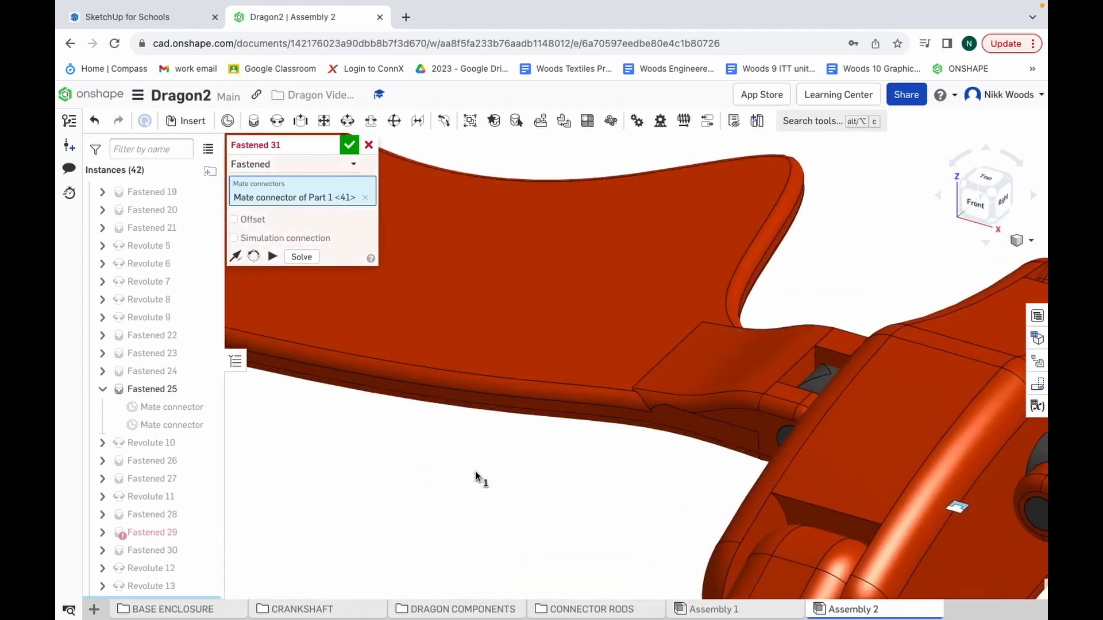
scroll(409, 394, up, 8)
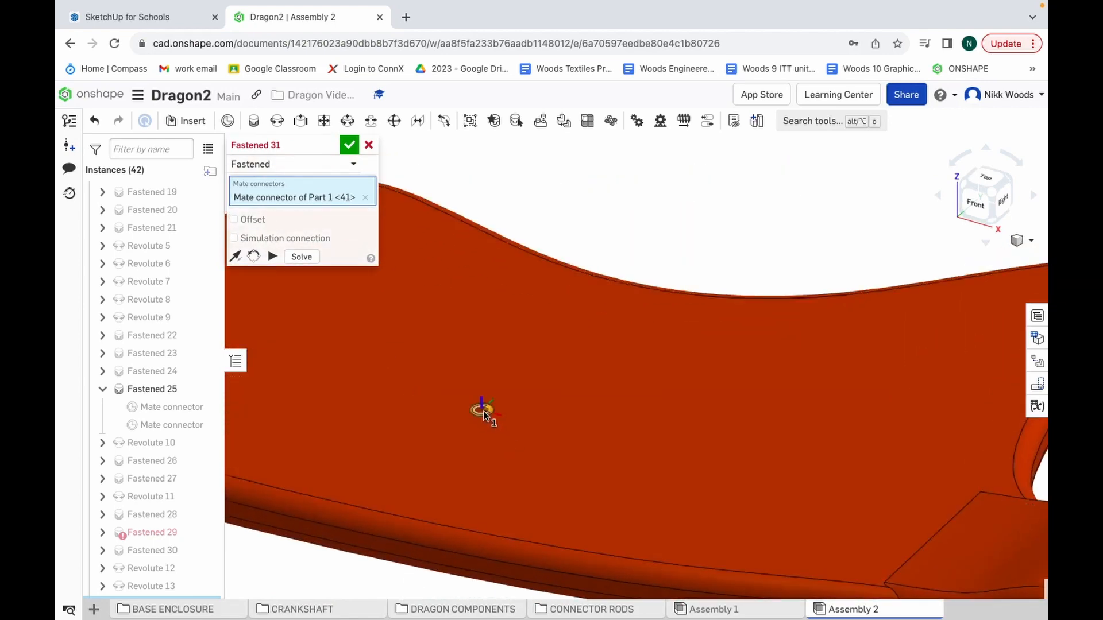
click(482, 470)
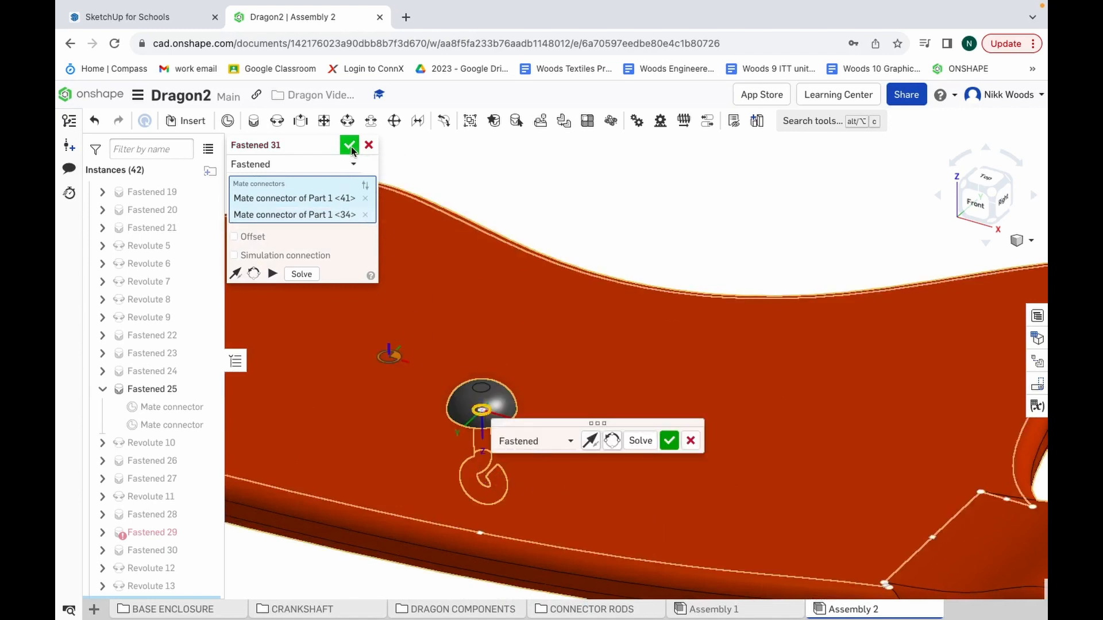
click(369, 144)
Step: Start another fastened mate from the centre of the shaft's junction with the head's underside on the remaining upper wing control rod
scroll(925, 205, down, 10)
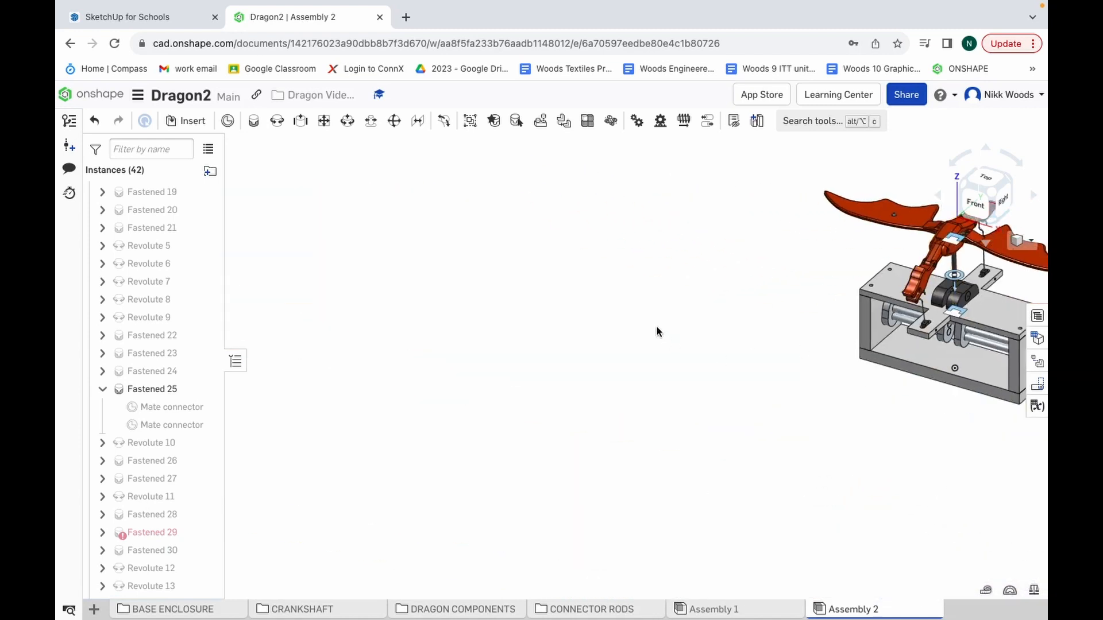
scroll(657, 329, down, 6)
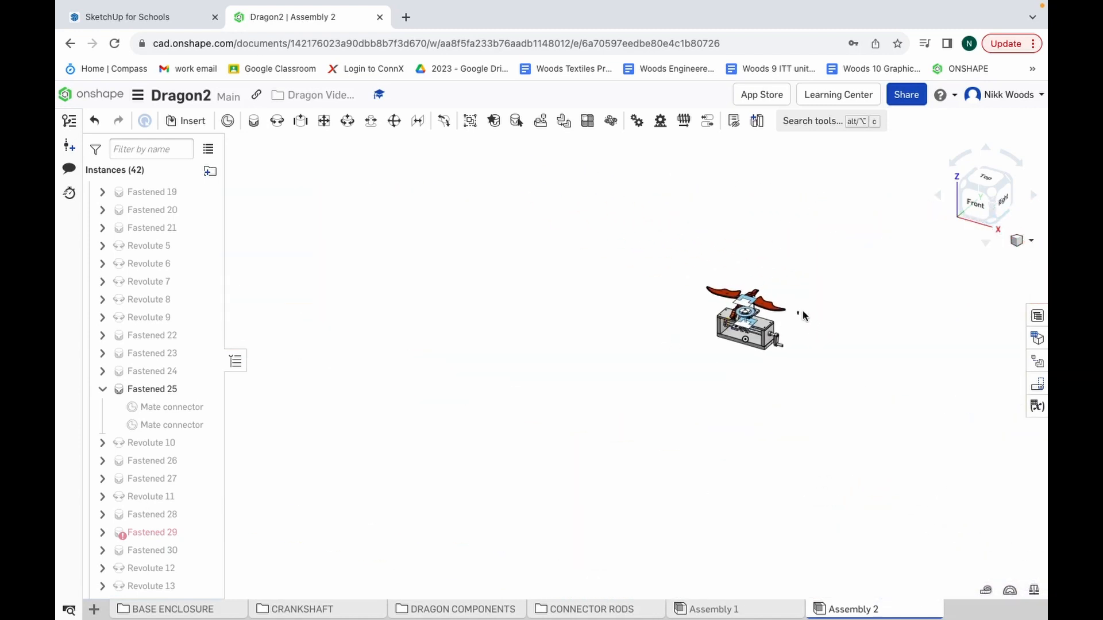
scroll(802, 311, up, 10)
scroll(802, 312, up, 10)
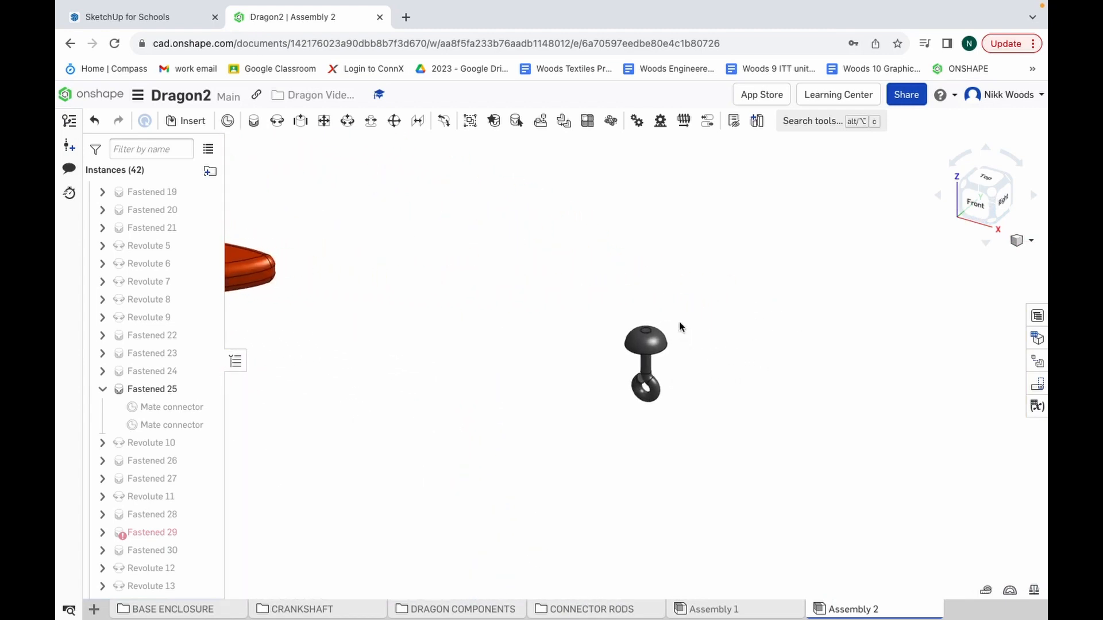
click(986, 148)
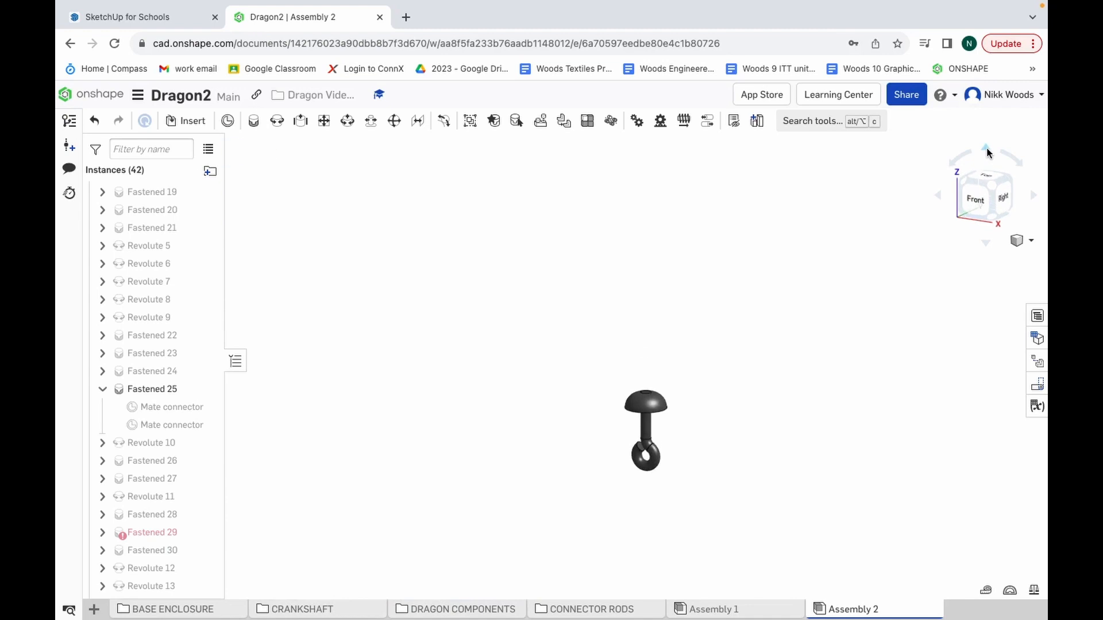
click(987, 149)
click(986, 149)
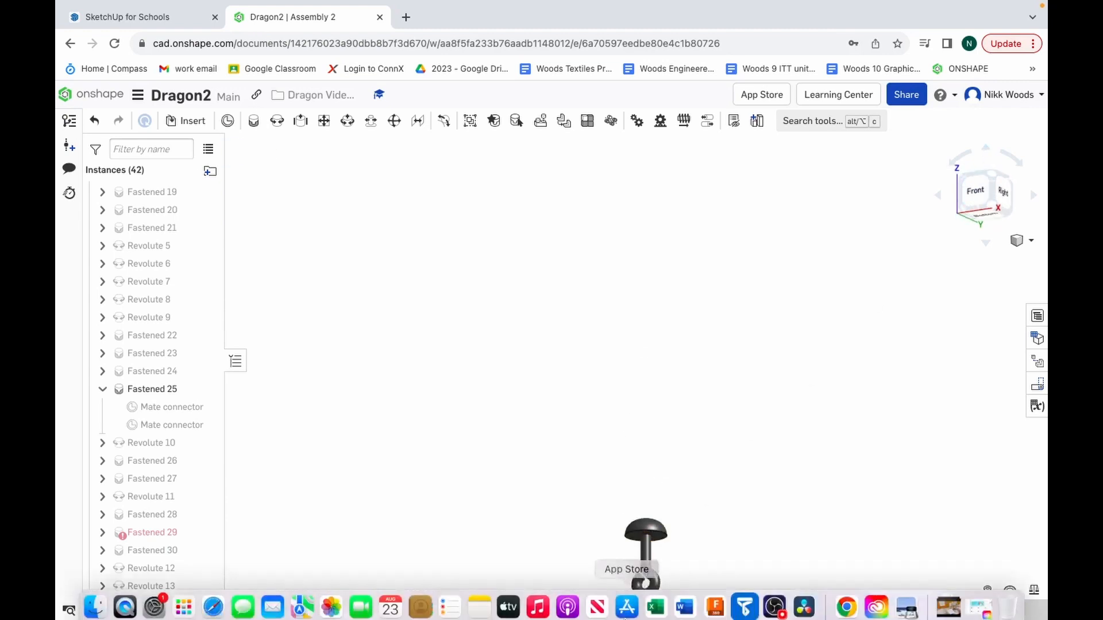
scroll(646, 539, up, 2)
scroll(647, 539, up, 5)
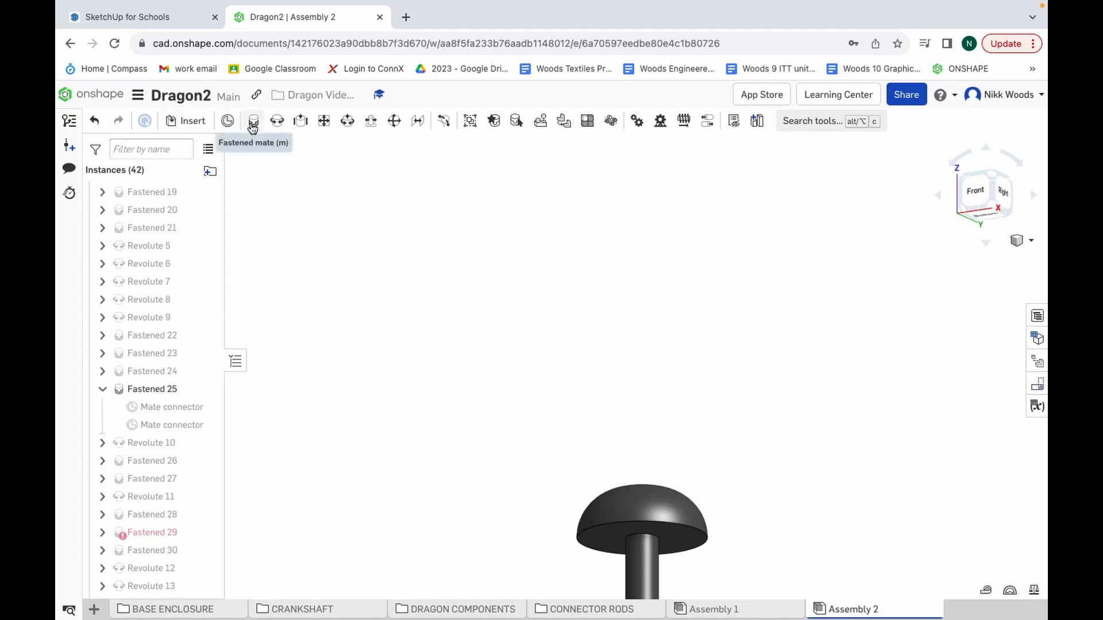
key(j)
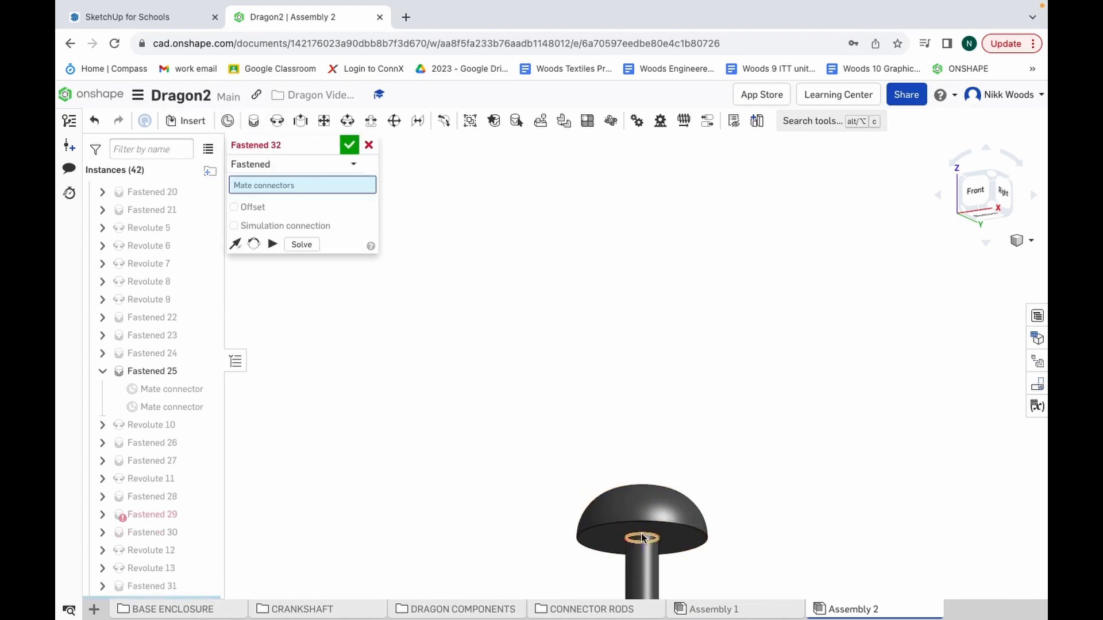
click(641, 538)
Step: Complete the remaining upper control rod's fastened mate at the upper edge of the hole in the wing on the crank handle side
scroll(641, 517, up, 3)
scroll(643, 489, down, 1)
scroll(644, 484, down, 10)
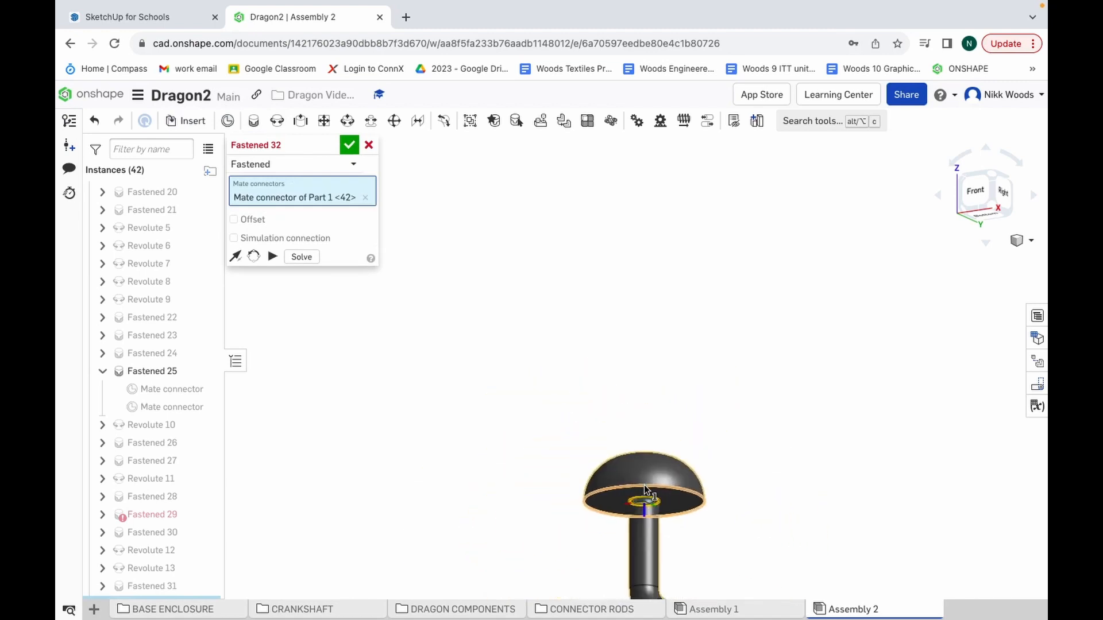
click(986, 244)
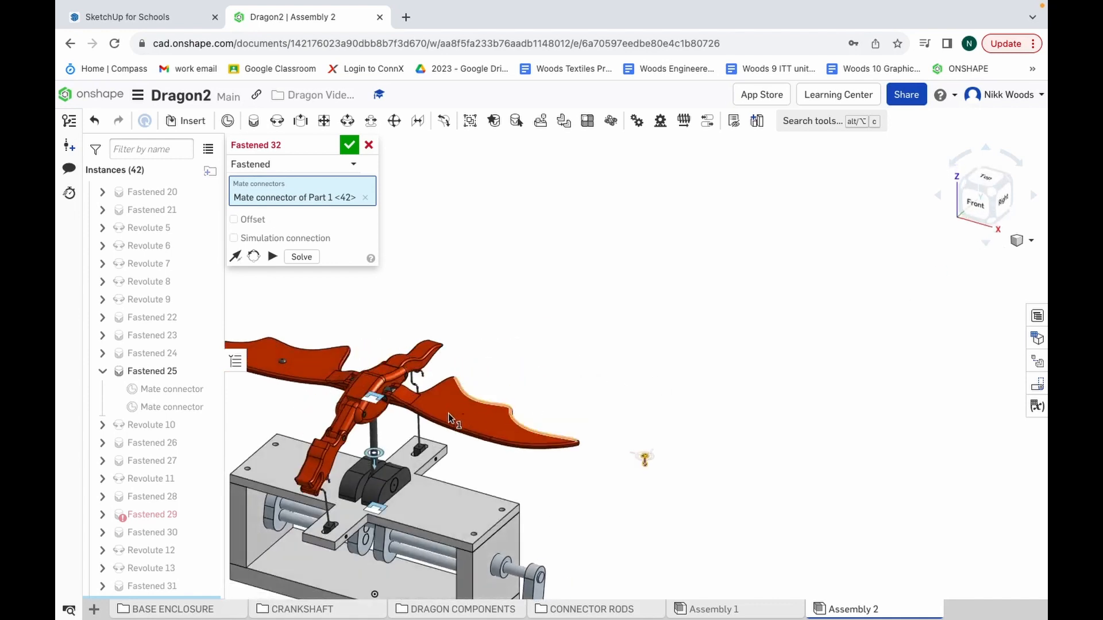
scroll(451, 418, down, 4)
scroll(451, 418, up, 6)
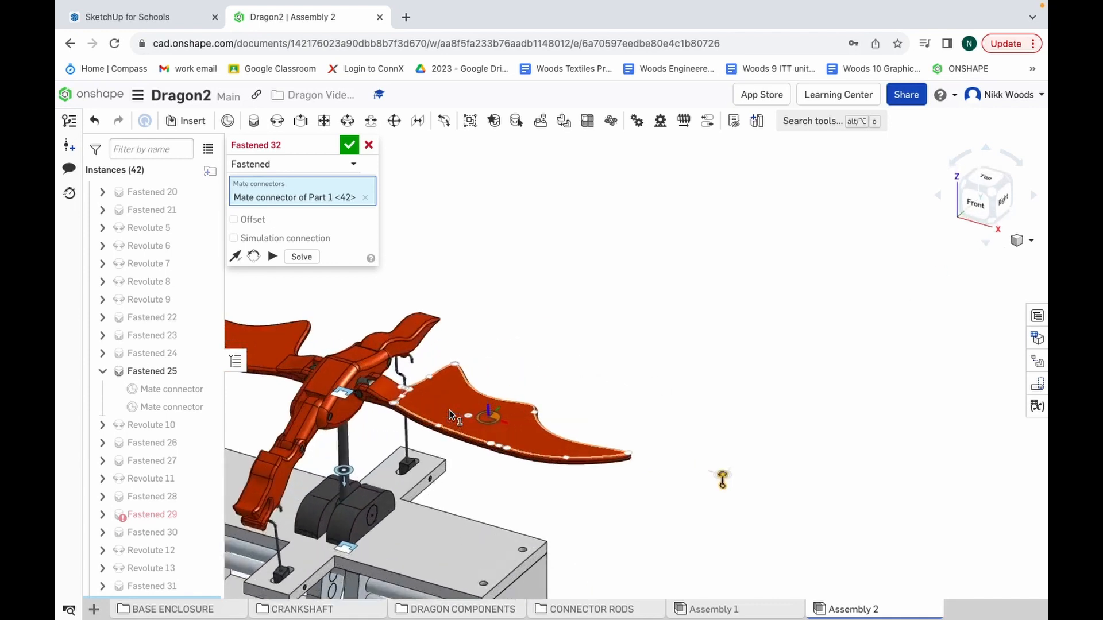
scroll(451, 416, up, 6)
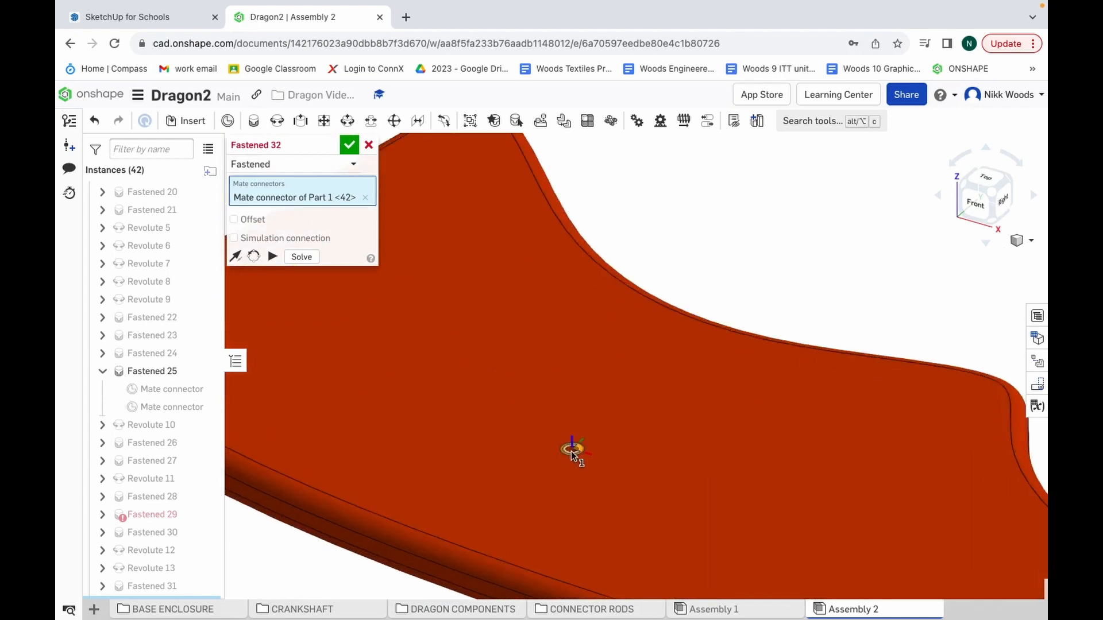
click(571, 451)
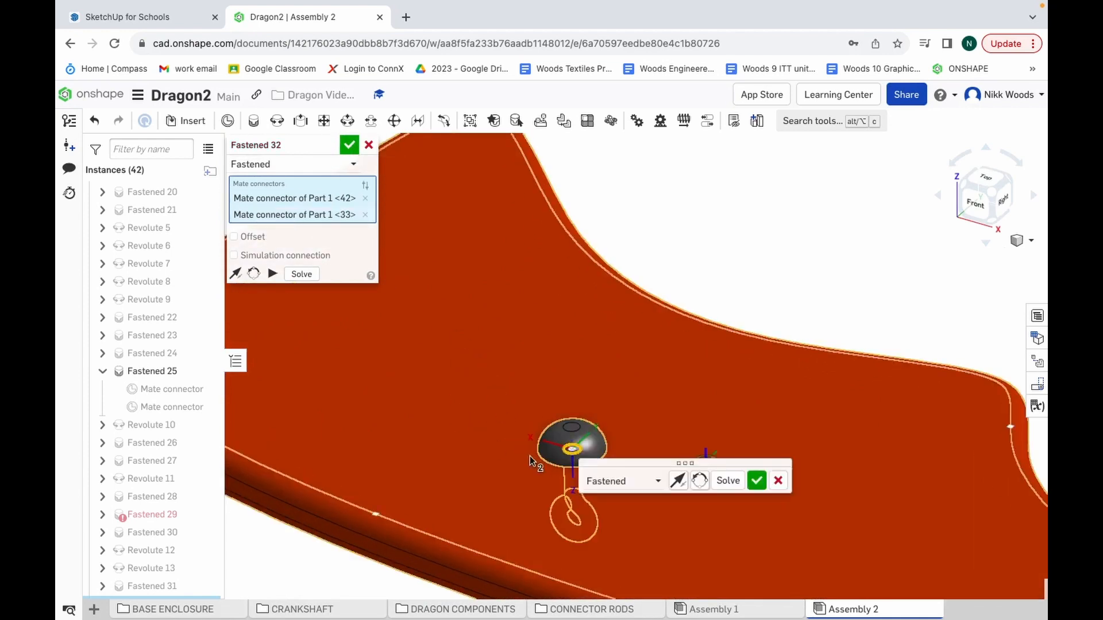
click(350, 146)
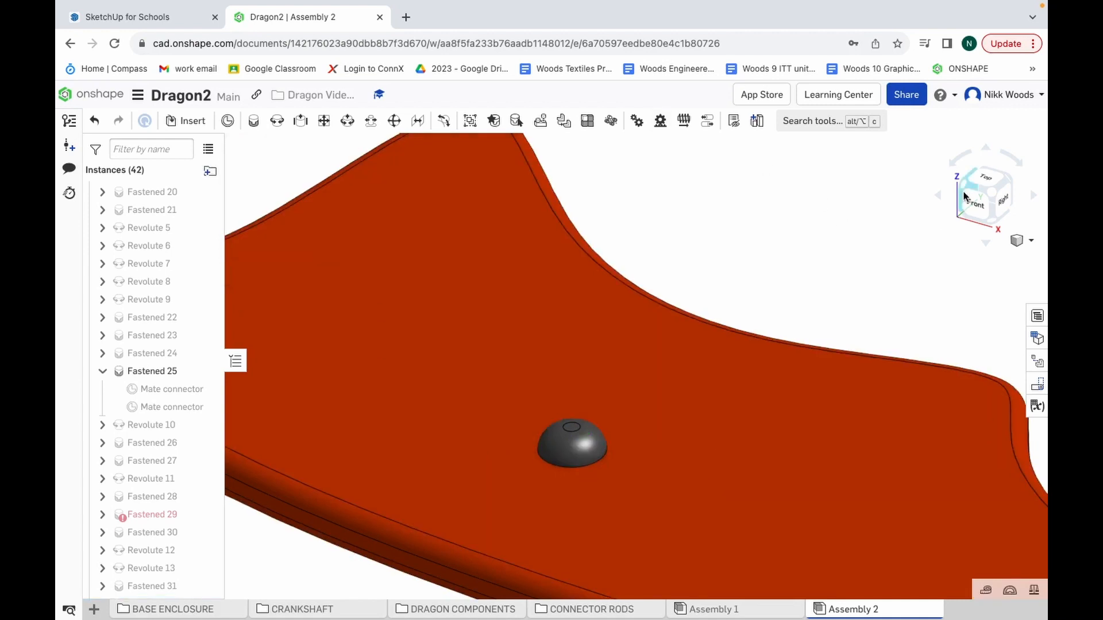
click(1020, 240)
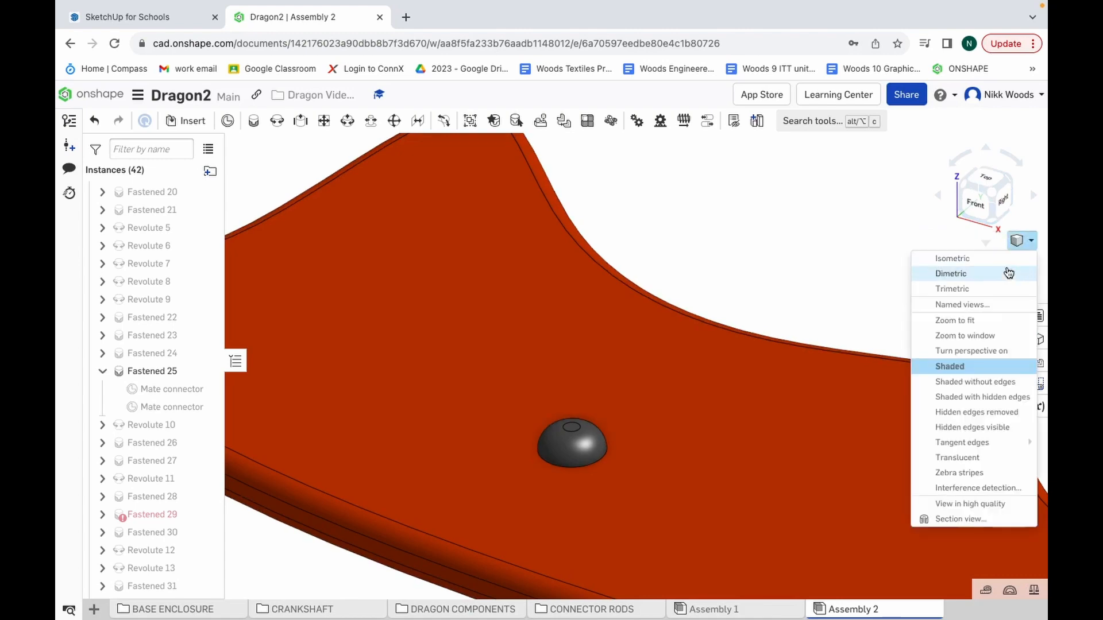
click(990, 289)
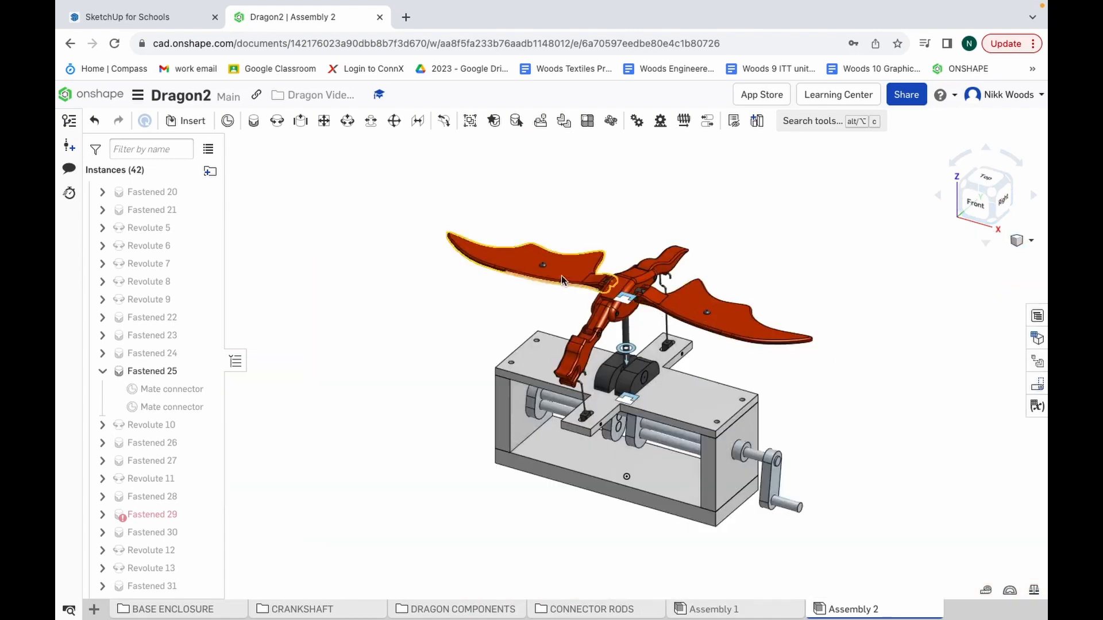
Step: Switch to the Word exercise document to read the instructions for the lower rod connection, and return to the Onshape assembly
key(ctrl+Up)
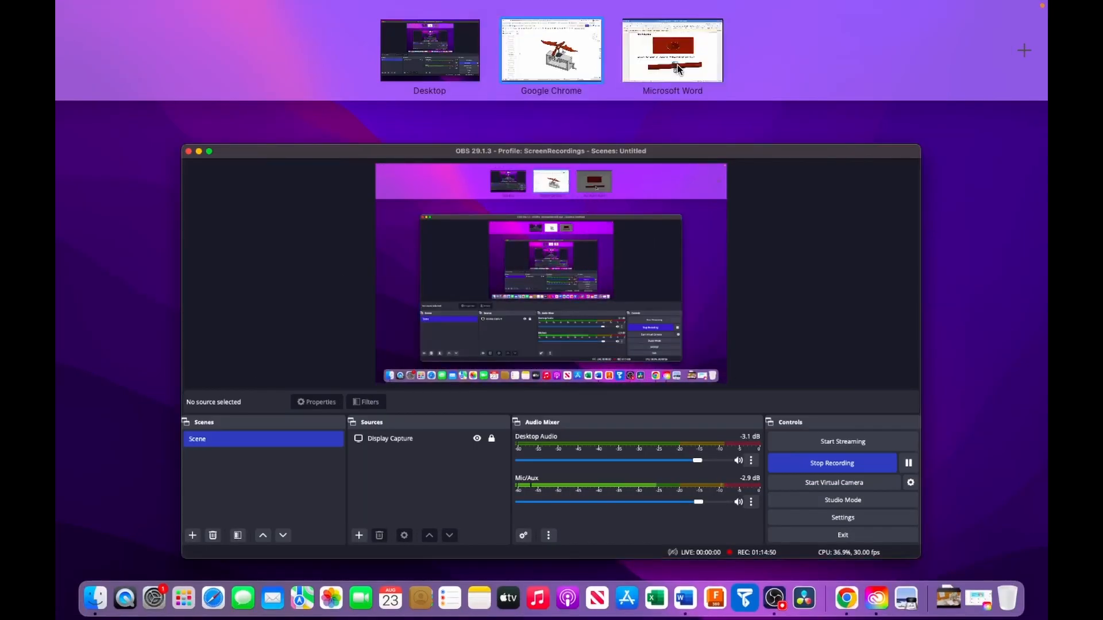
click(677, 65)
scroll(598, 437, down, 10)
scroll(598, 437, down, 4)
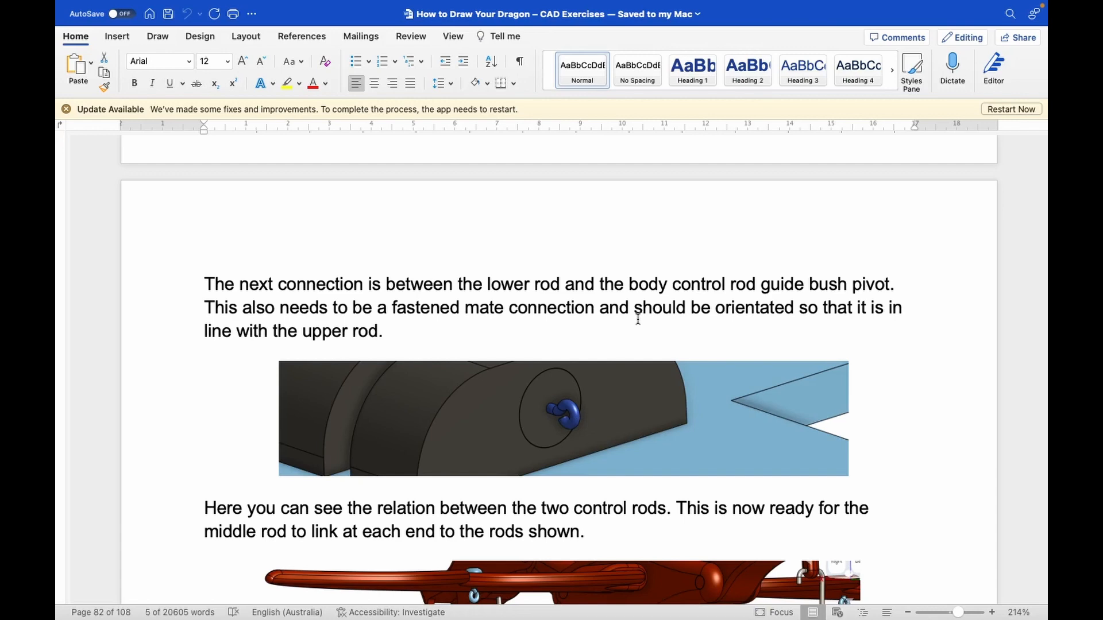
key(ctrl+Up)
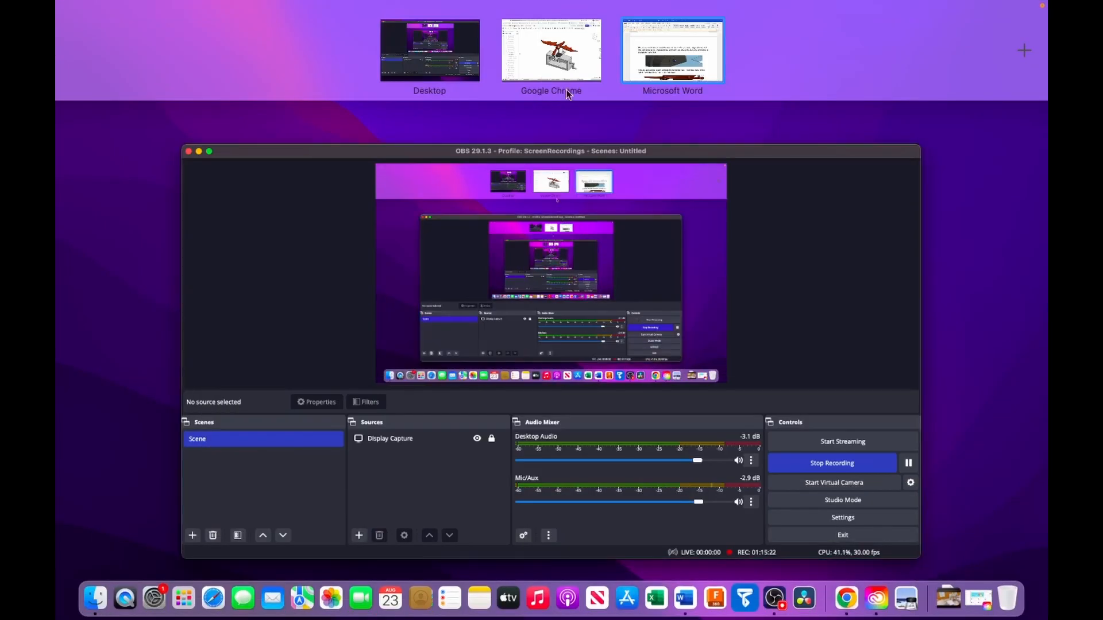
click(569, 57)
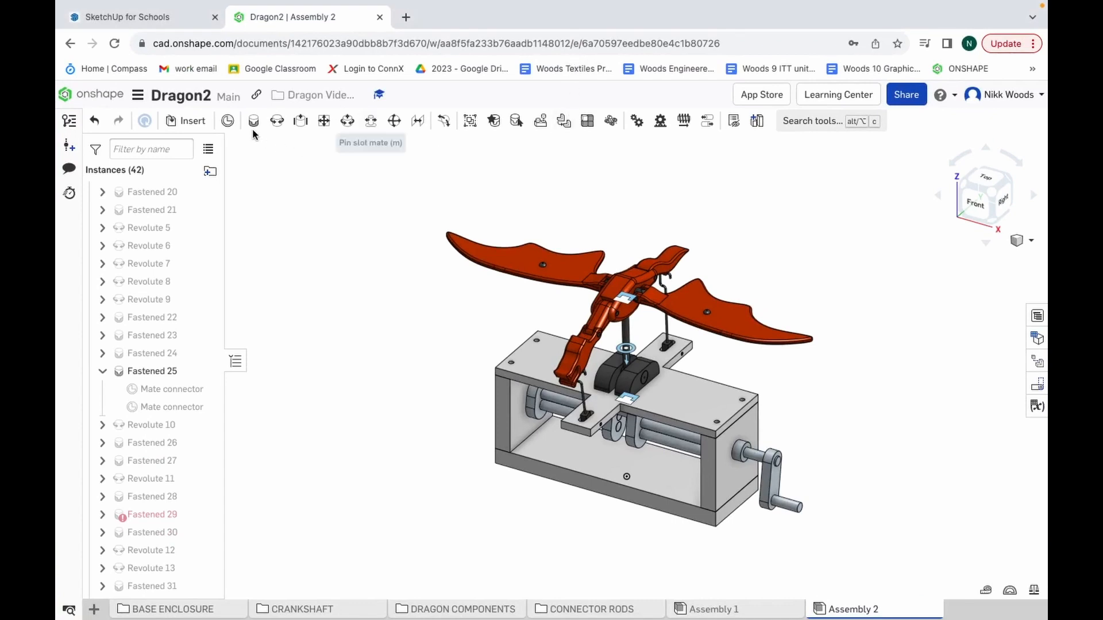
Step: Insert a lower control rod from the current document's part studios into the empty space beside the base and wing
click(192, 121)
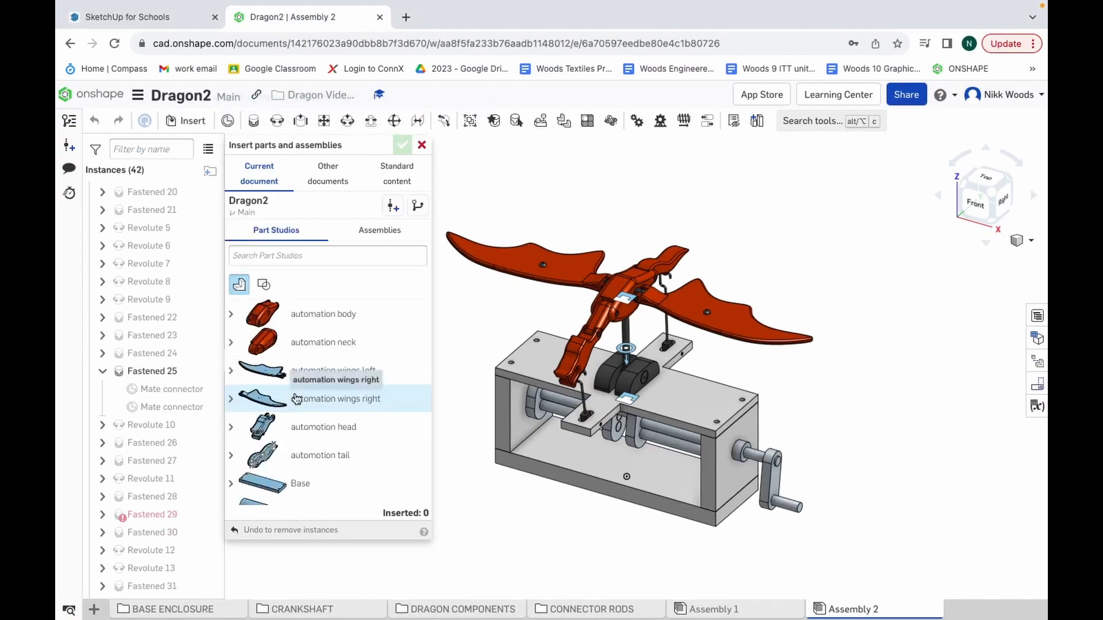
scroll(296, 398, down, 3)
scroll(296, 398, down, 5)
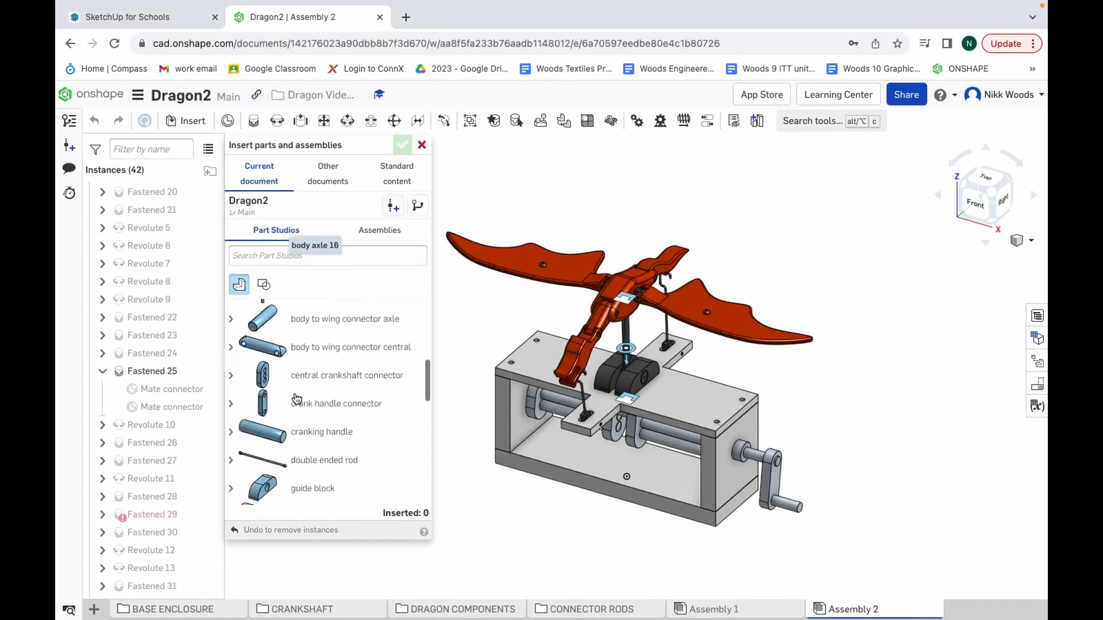
scroll(297, 396, down, 3)
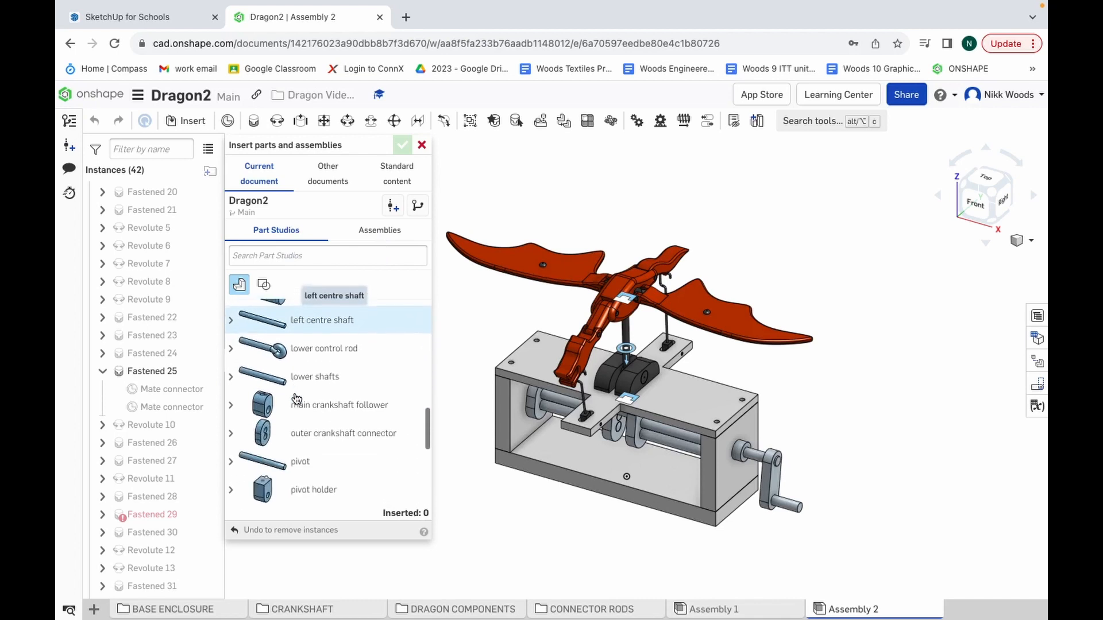
click(313, 347)
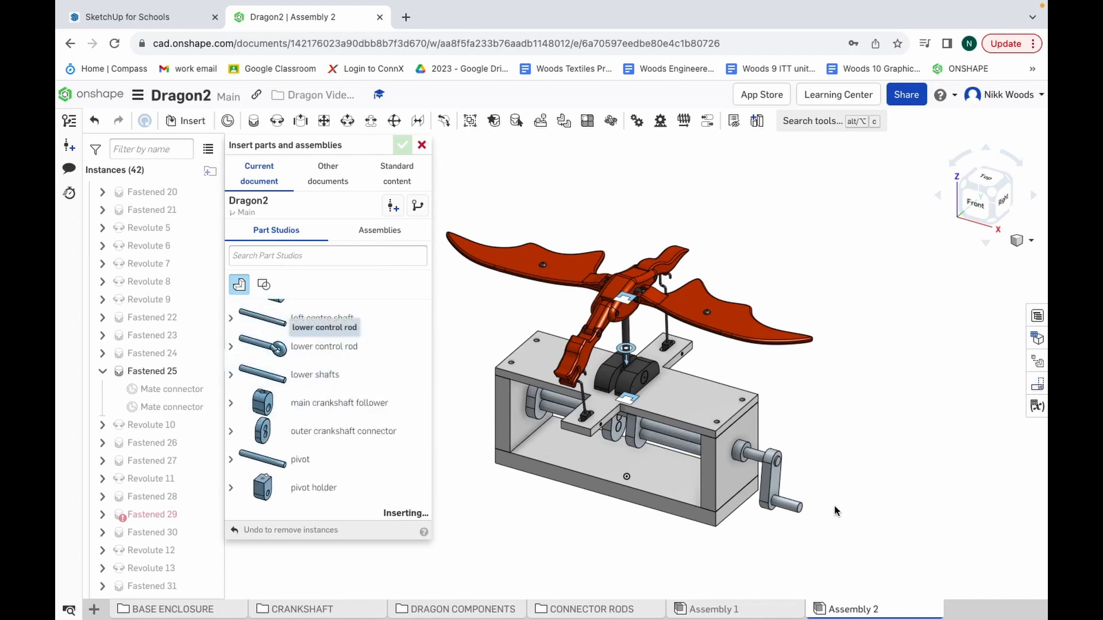
click(813, 408)
scroll(827, 418, up, 5)
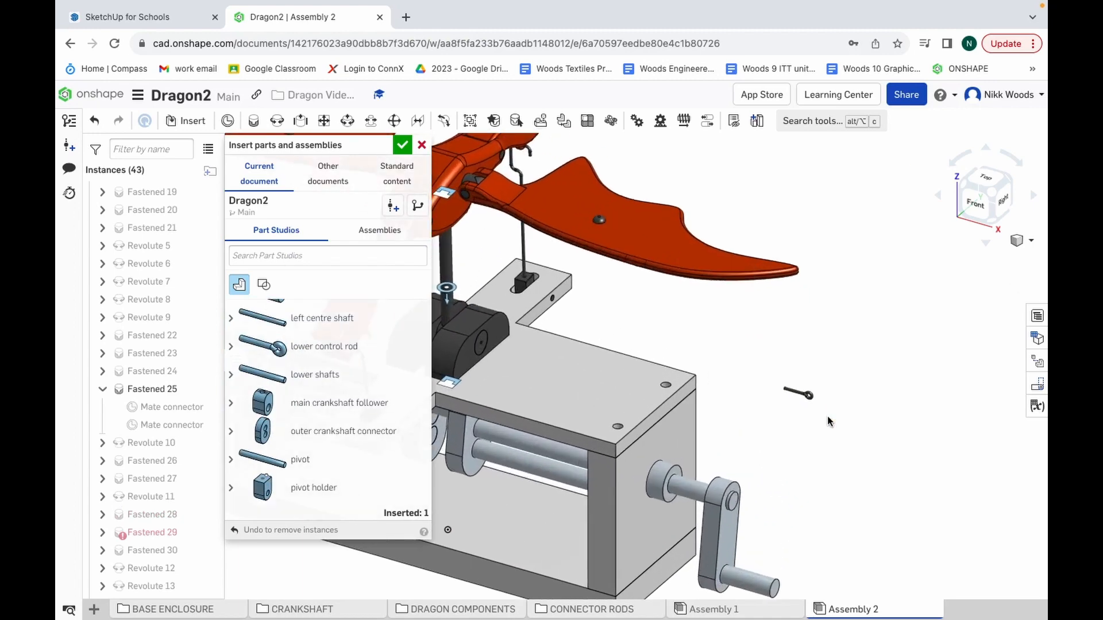
scroll(764, 350, up, 3)
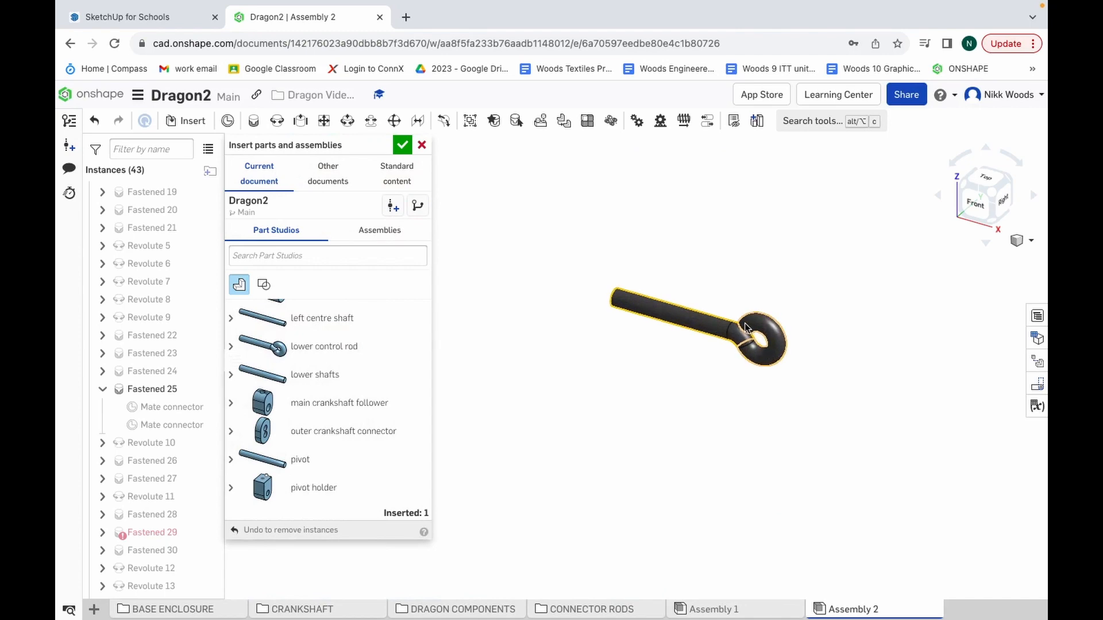
Step: Recheck the lower rod's mounting picture in the Word document and return to the Onshape assembly
key(ctrl+Up)
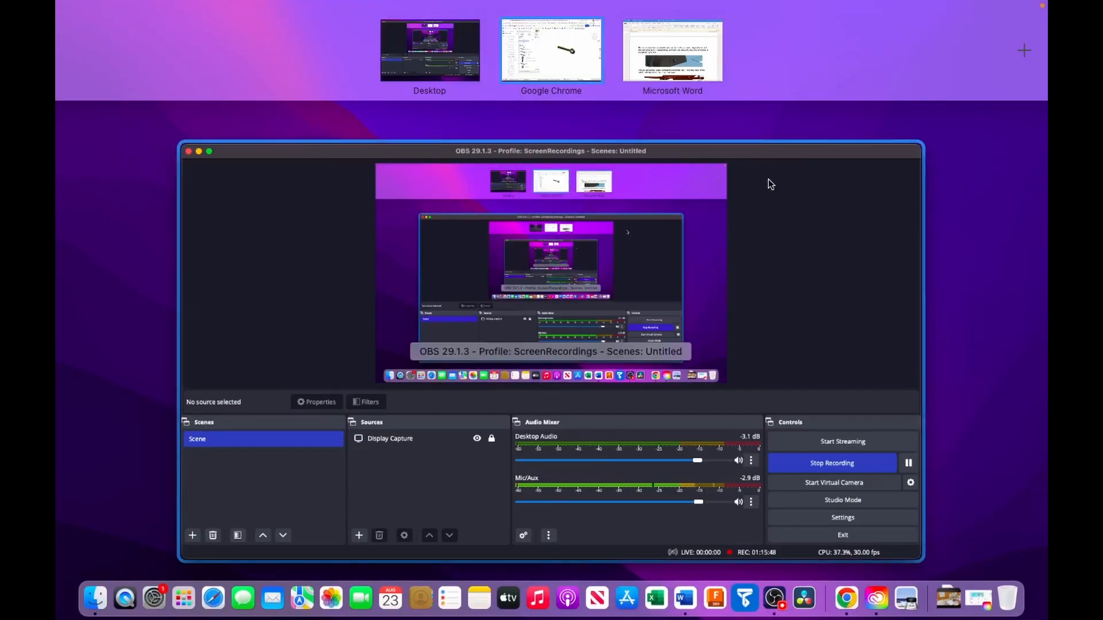
click(705, 87)
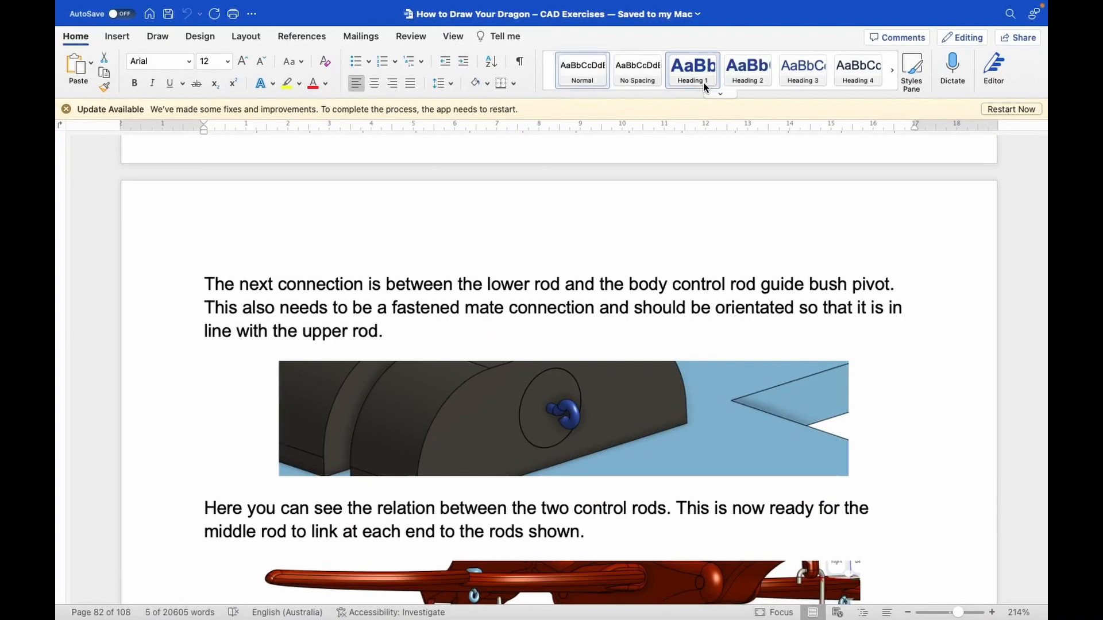
key(ctrl+Up)
click(558, 58)
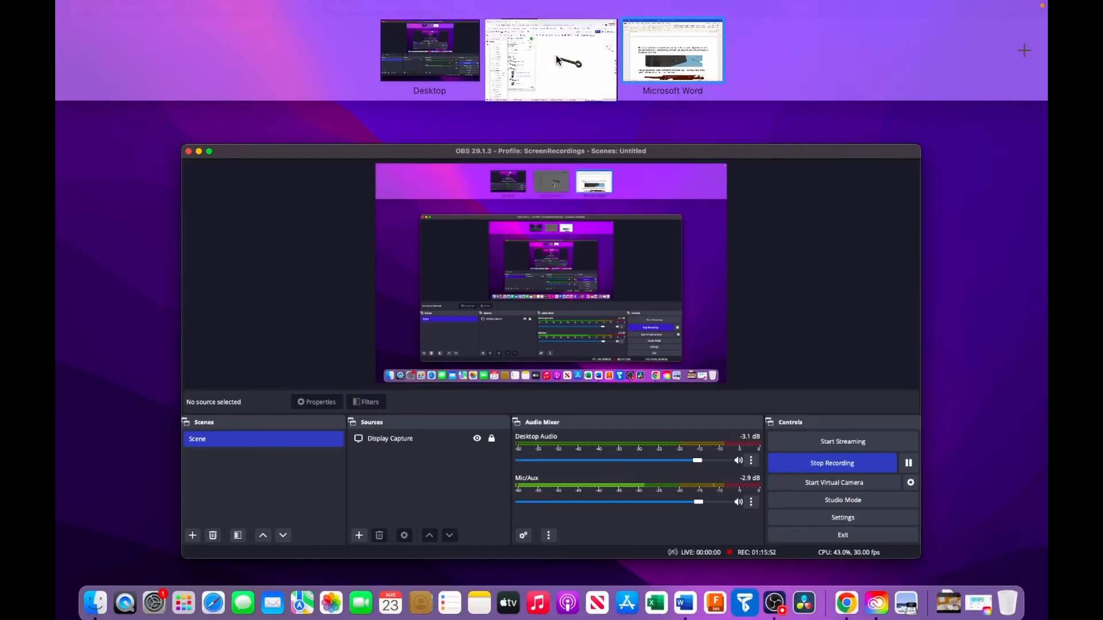
Step: Insert a second lower control rod close to the first one and finish inserting parts
scroll(766, 340, up, 3)
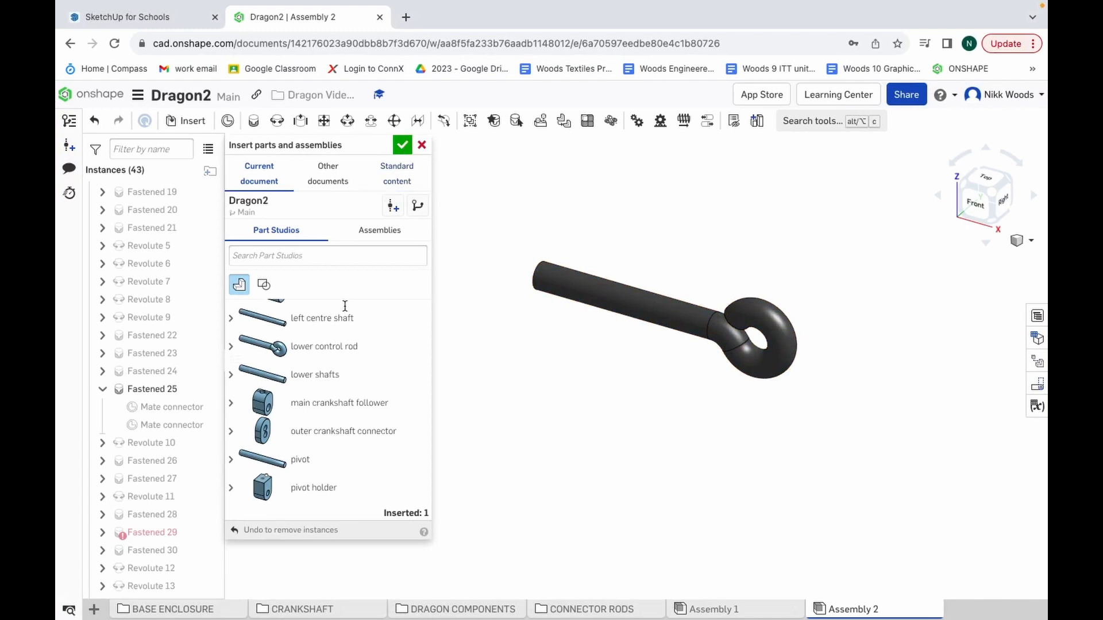
click(283, 348)
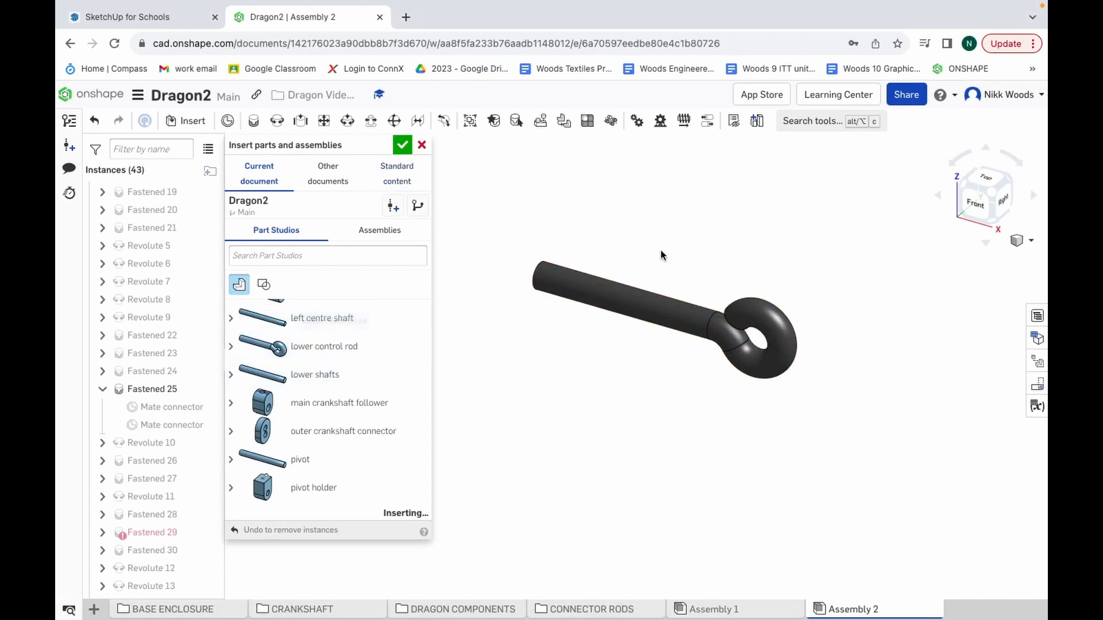
click(768, 223)
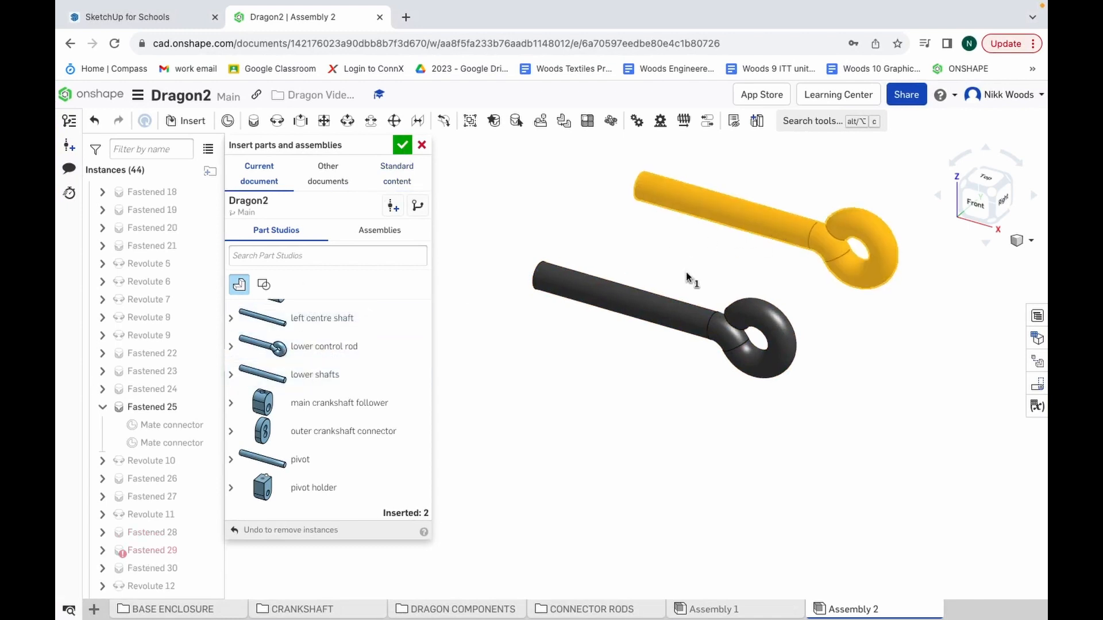
click(402, 145)
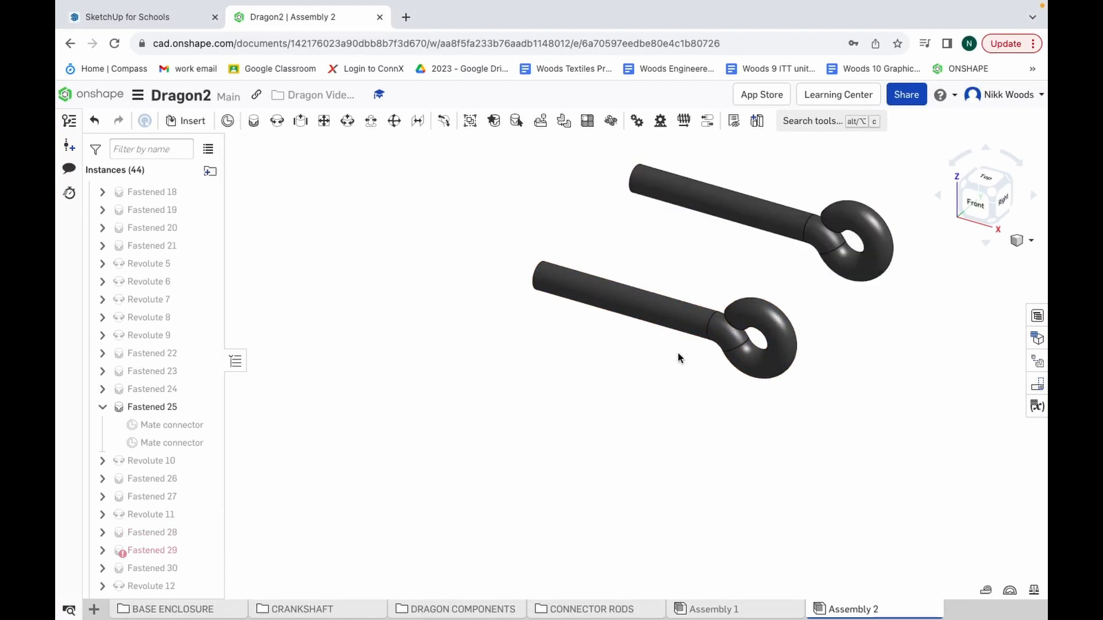
Step: Rotate the first inserted lower control rod about its long axis so its hook opening is flipped over
click(691, 328)
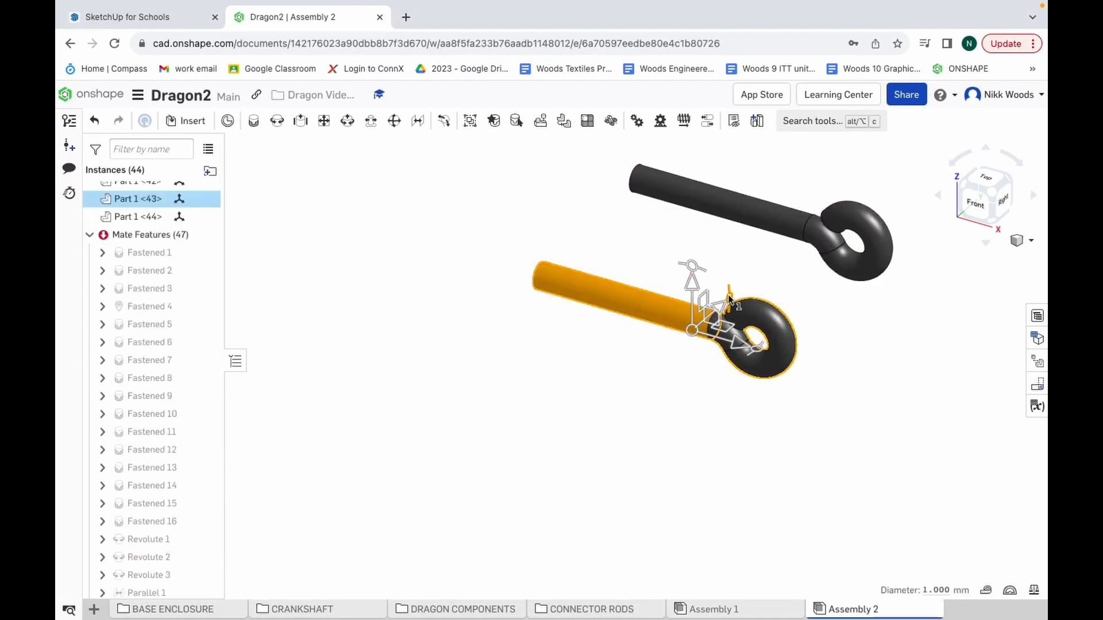
drag(729, 297, 643, 378)
click(613, 258)
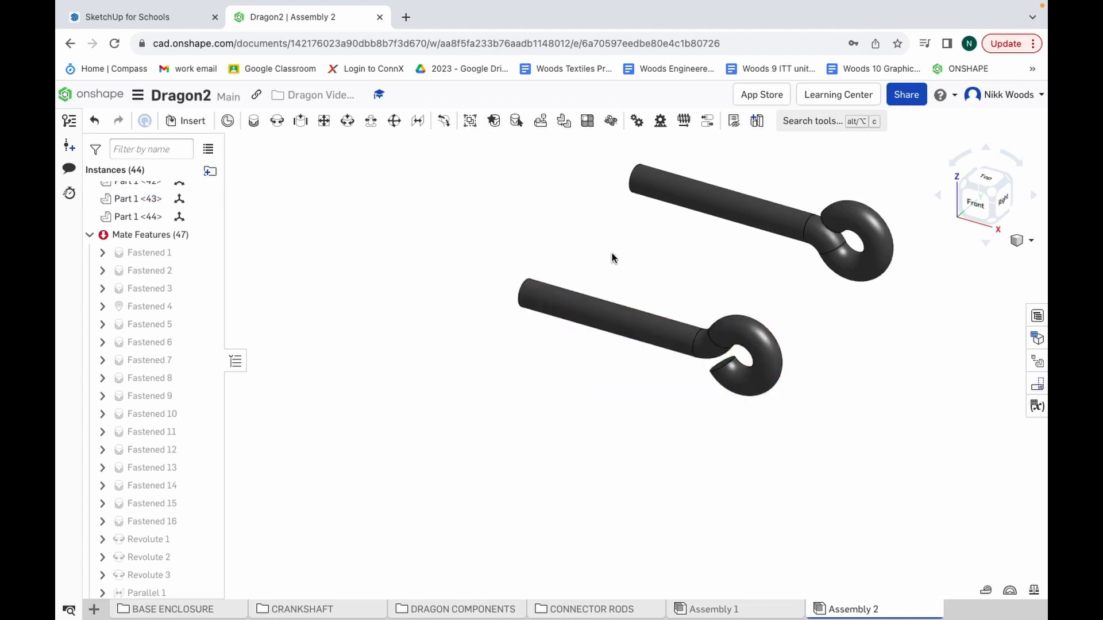
Step: Rotate the second lower control rod 180 degrees about its vertical axis and 180 degrees about its long axis
click(777, 218)
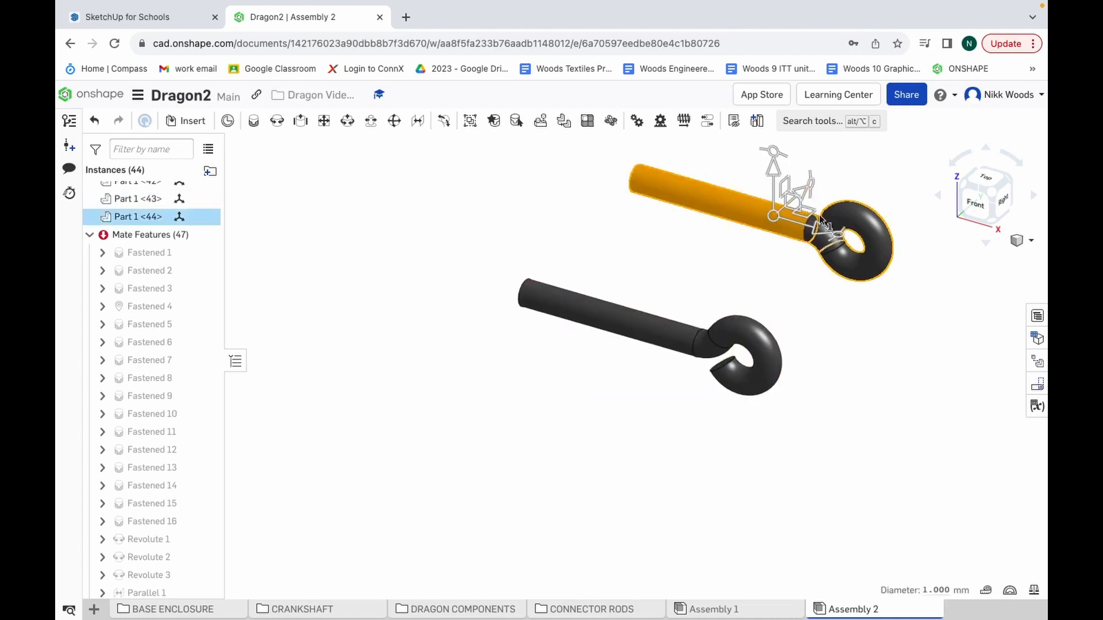
drag(840, 240, 664, 185)
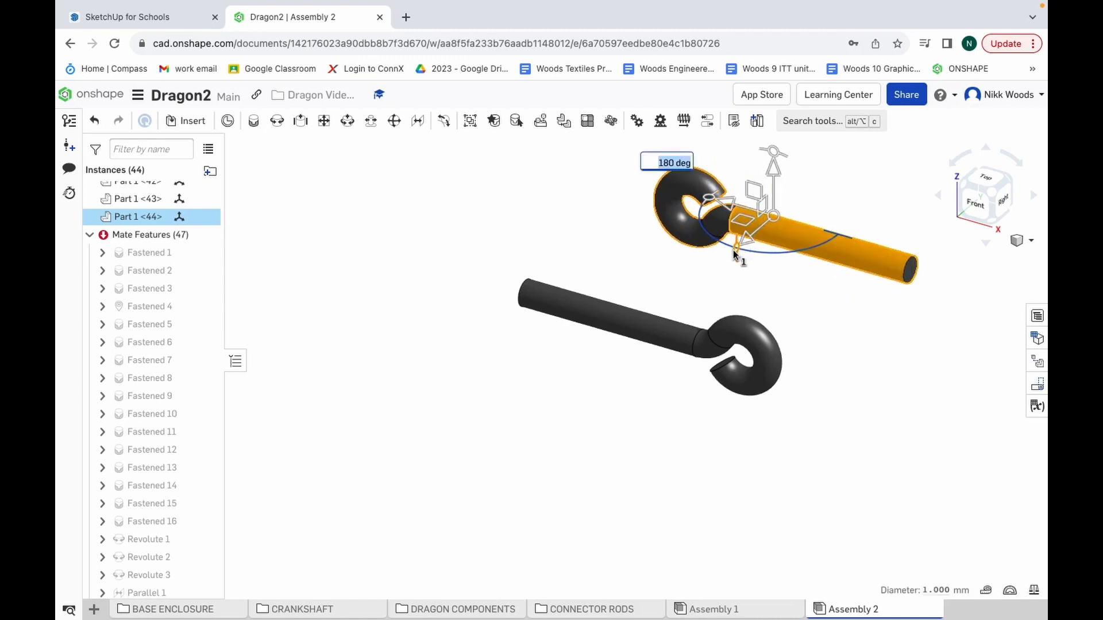
drag(734, 253, 825, 178)
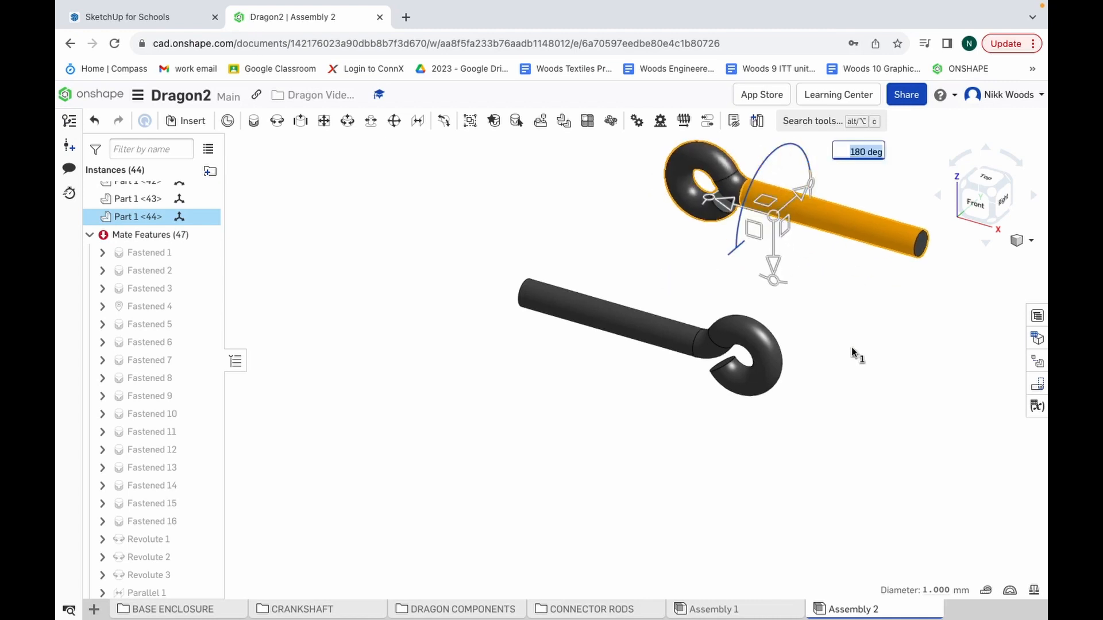
click(852, 369)
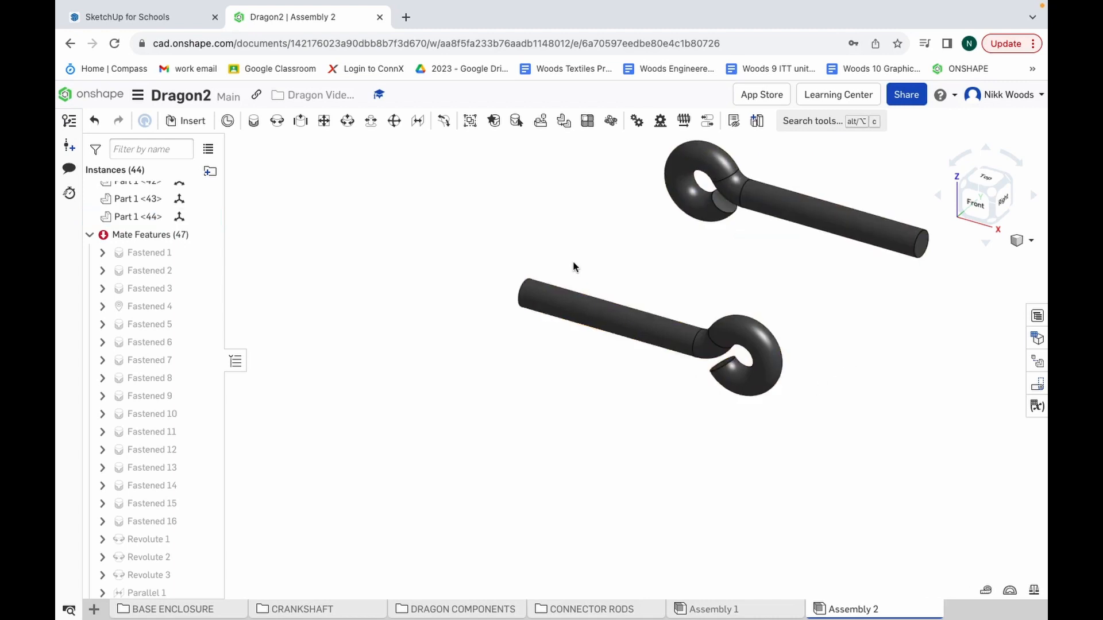
Step: Switch to the Word exercise document and examine an enlarged picture of the lower rod's hook orientation in the guide bush pivot
key(ctrl+Up)
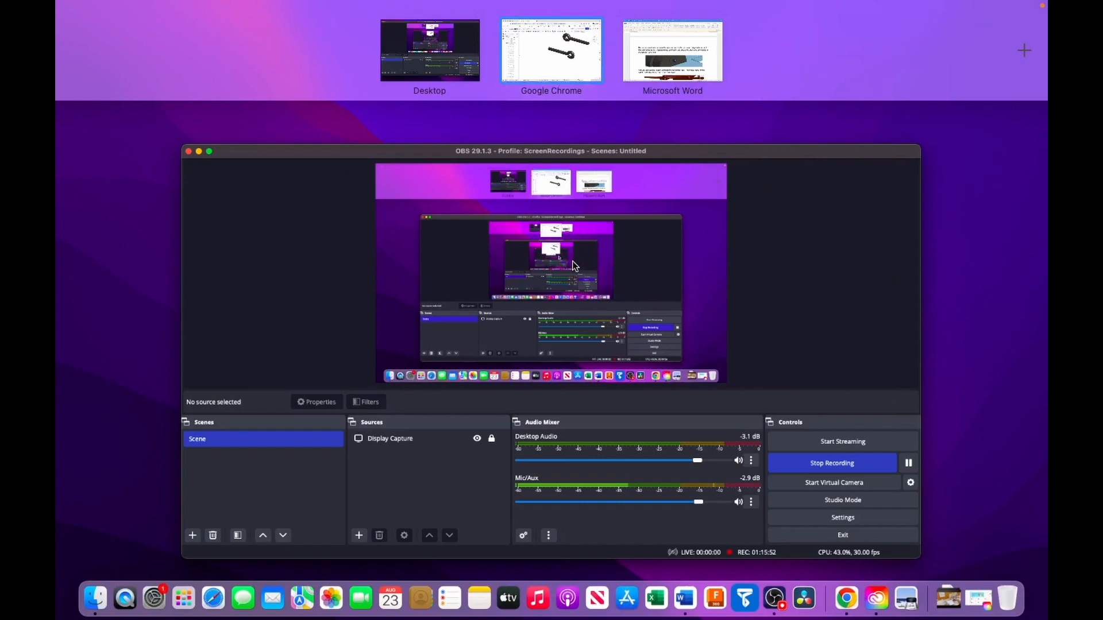
click(671, 72)
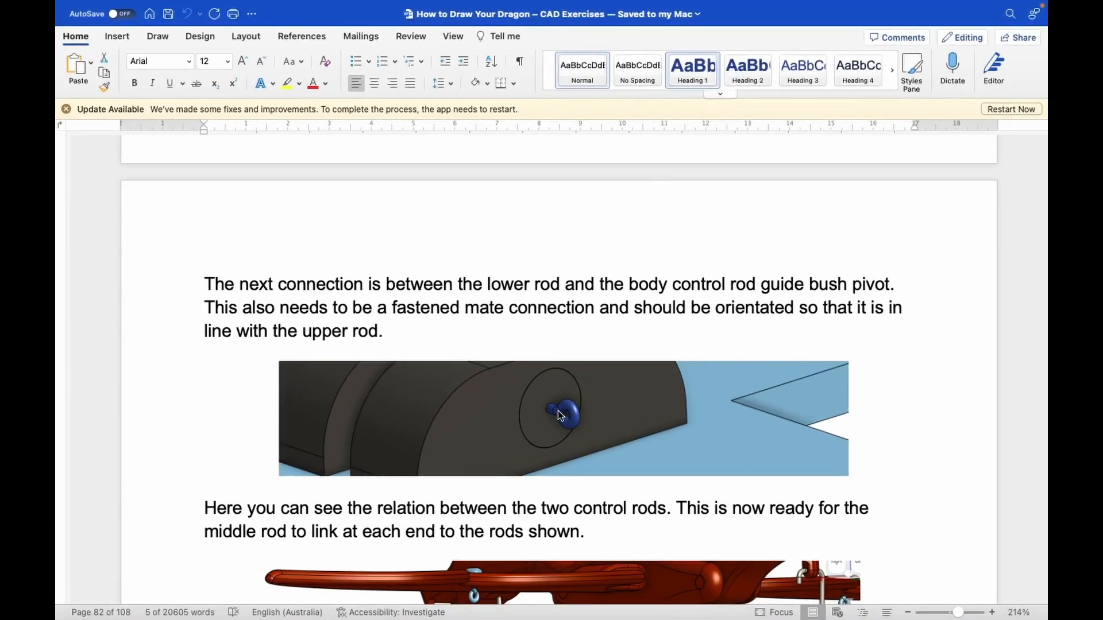
ctrl+scroll(560, 414, up, 5)
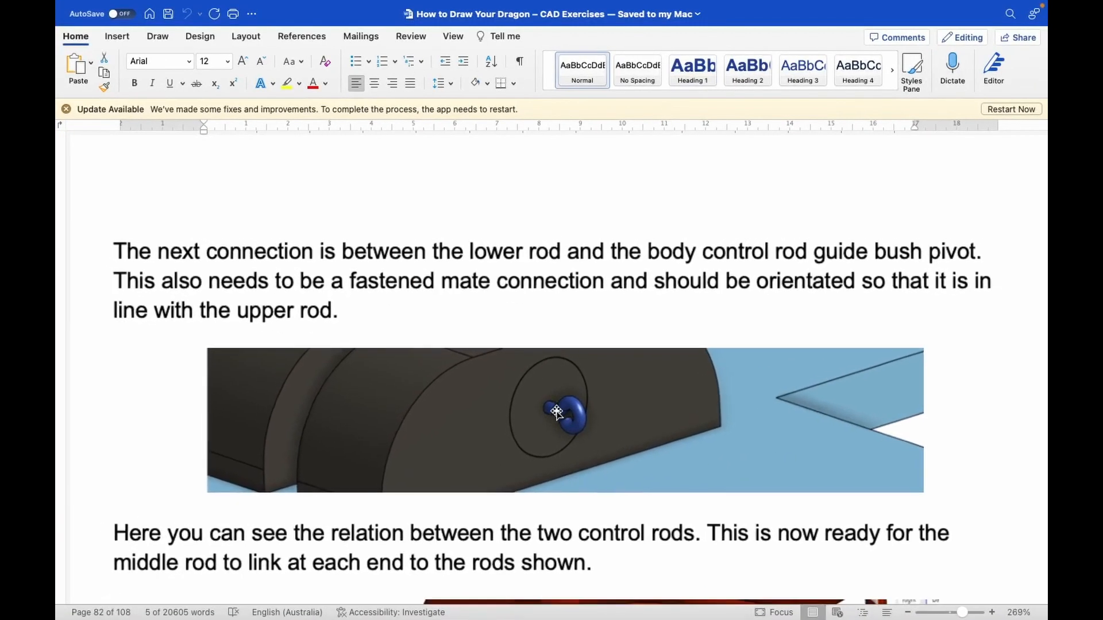
ctrl+scroll(557, 412, down, 1)
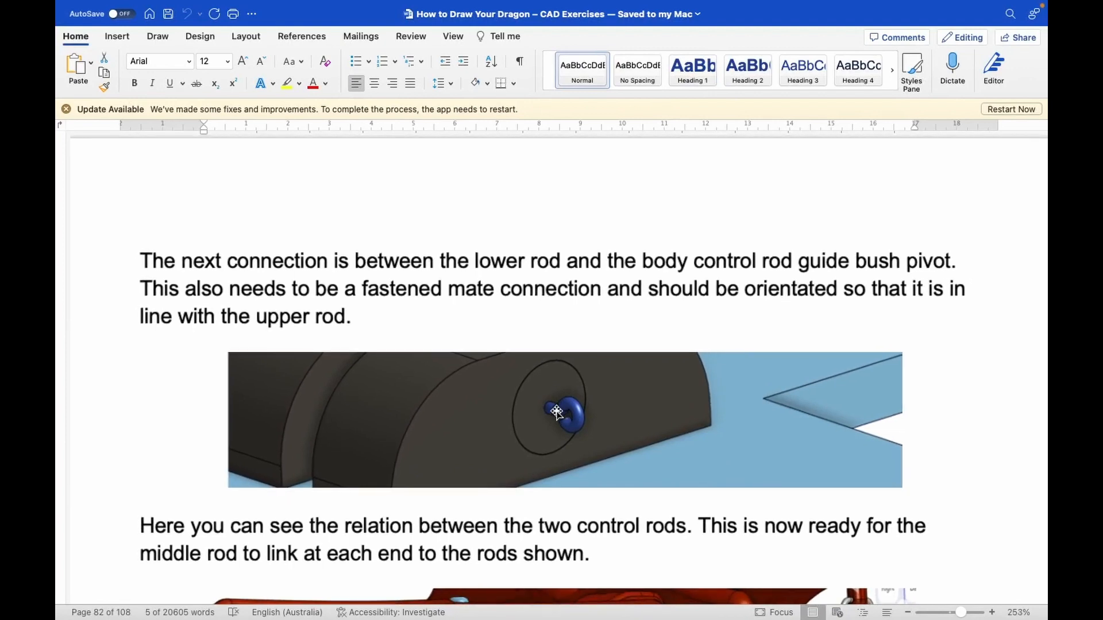
Step: Check the picture of the lower rod's hook orientation in the exercise document and switch back to the Onshape assembly in Chrome
ctrl+scroll(556, 412, down, 2)
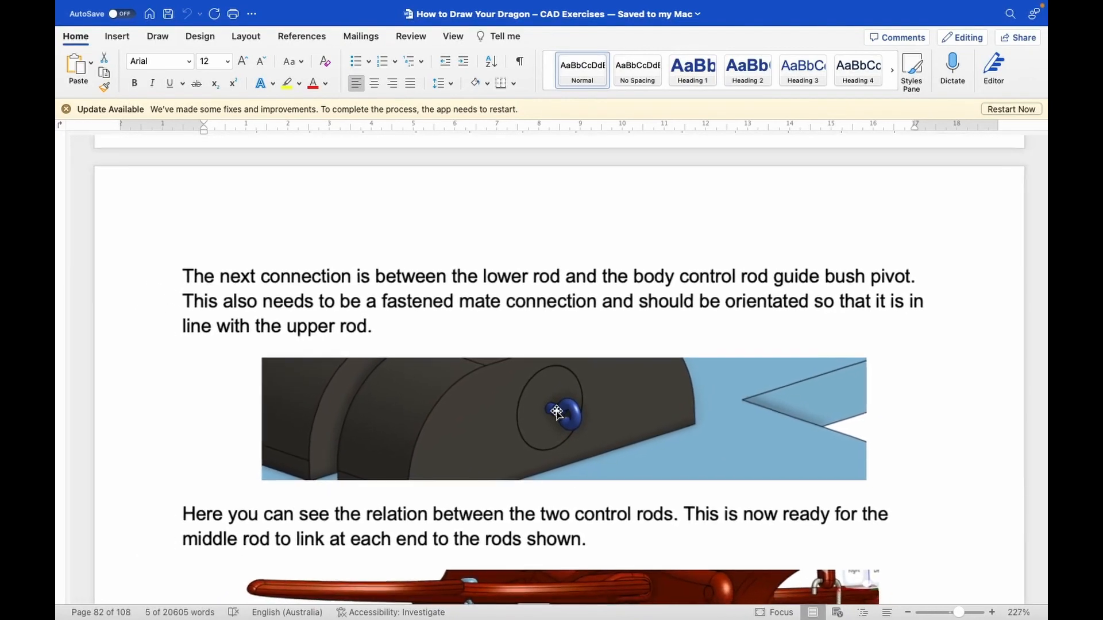
ctrl+scroll(557, 412, up, 1)
ctrl+scroll(556, 412, up, 1)
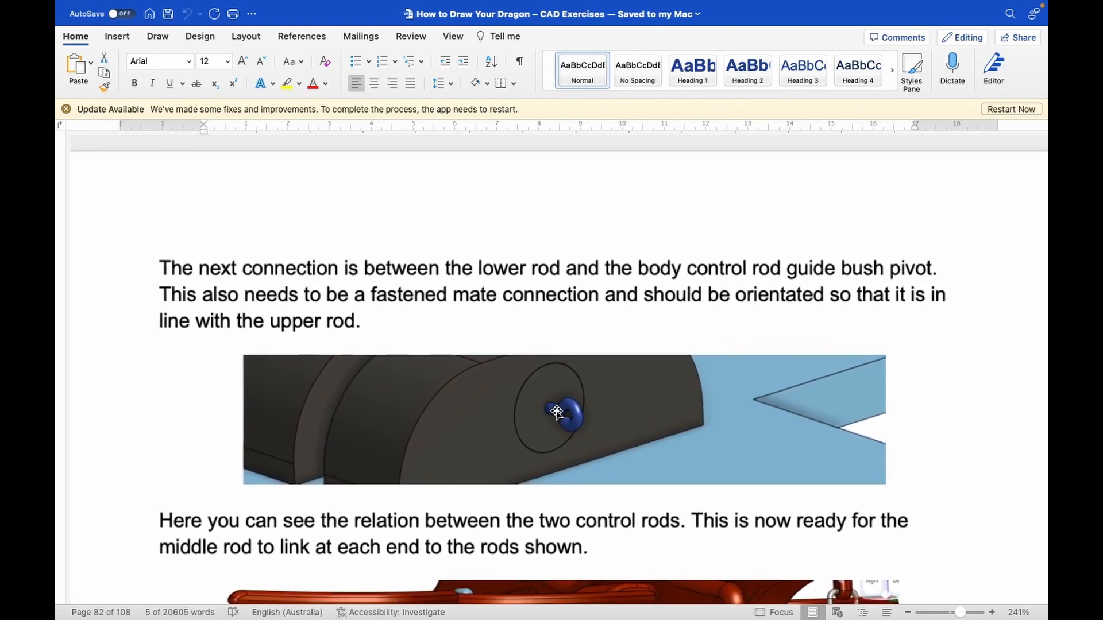
ctrl+scroll(559, 411, down, 1)
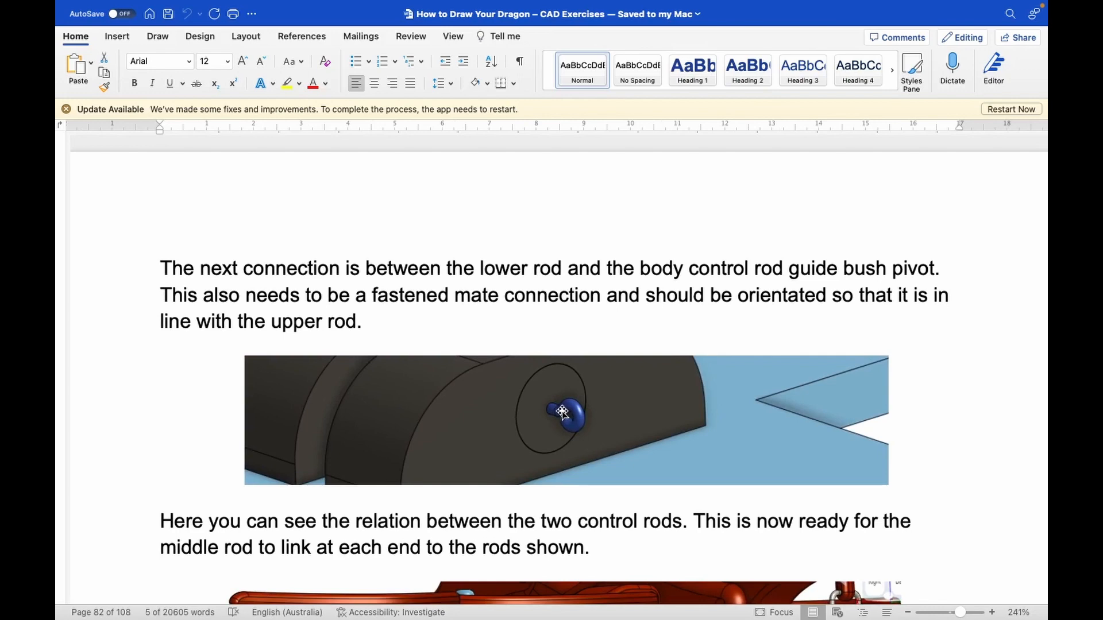
key(ctrl+Up)
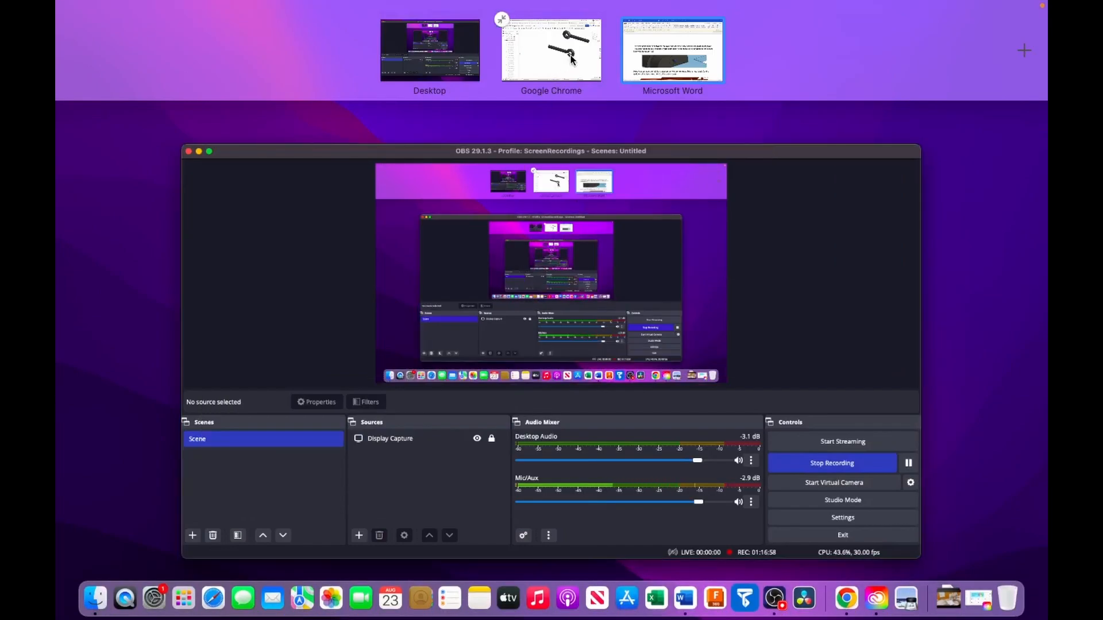
click(572, 60)
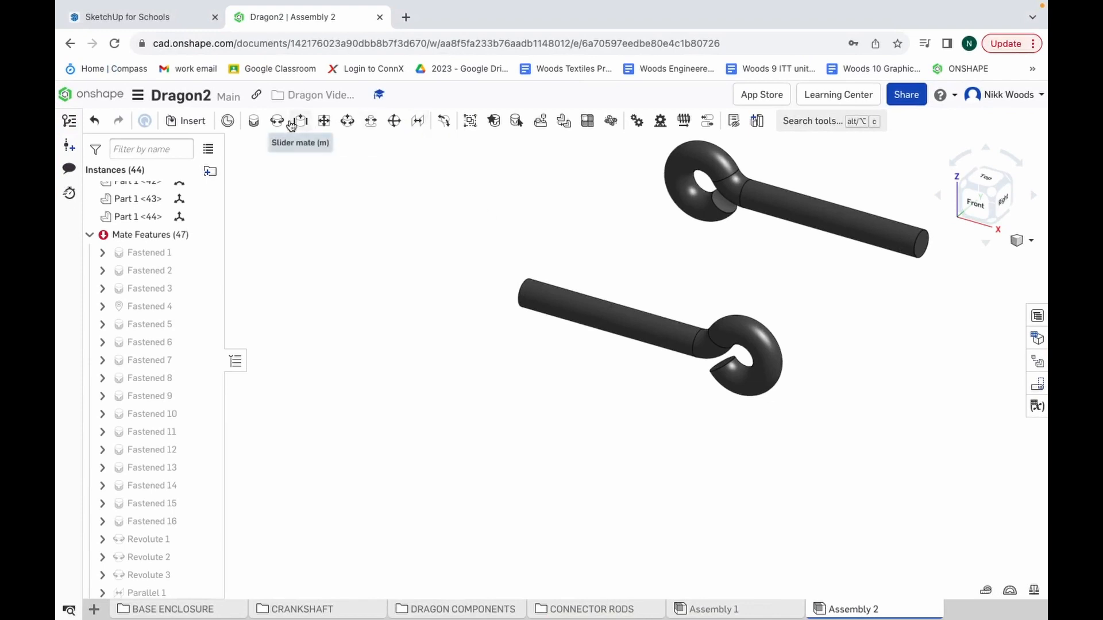
Step: Start a fastened mate with the straight shaft end of the first lower control rod as its first mate connector
click(523, 290)
key(m)
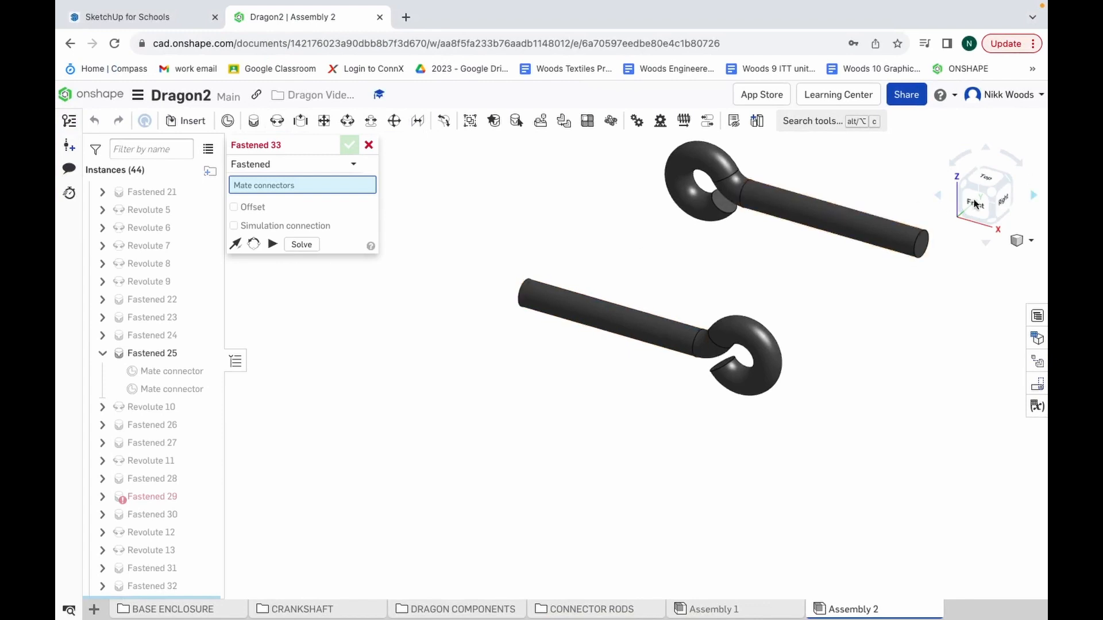
click(1035, 194)
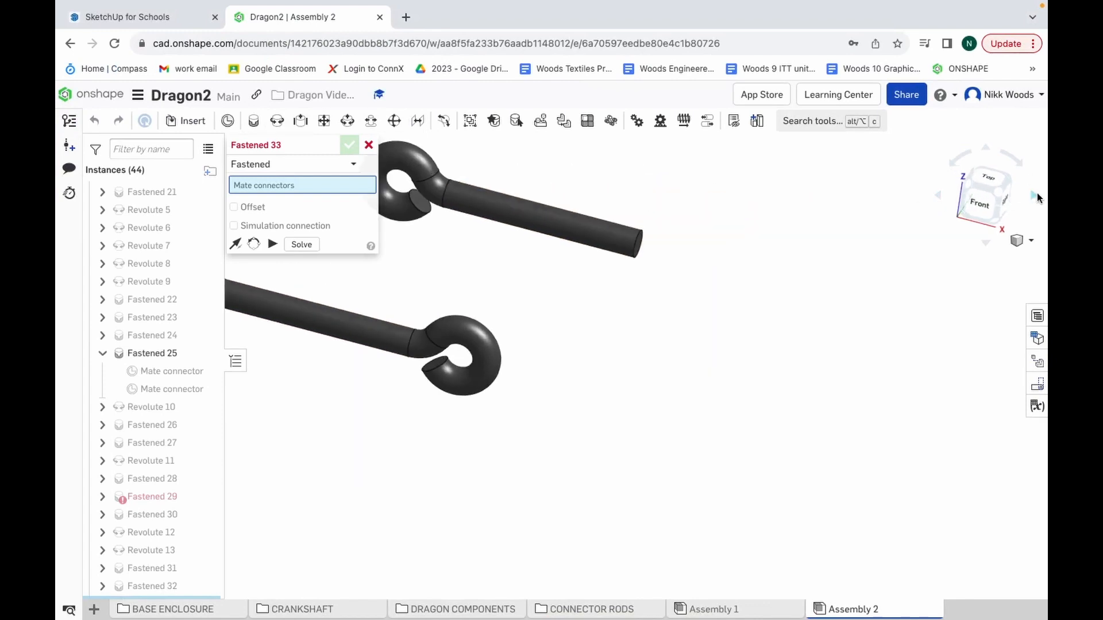
scroll(902, 310, down, 5)
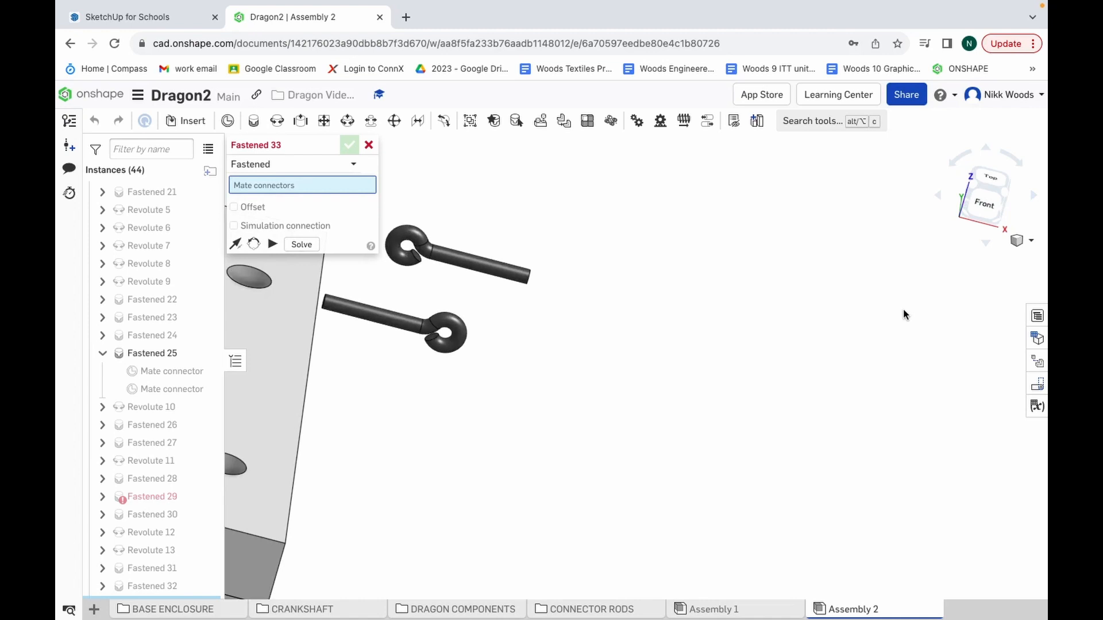
scroll(728, 385, down, 4)
scroll(727, 389, down, 2)
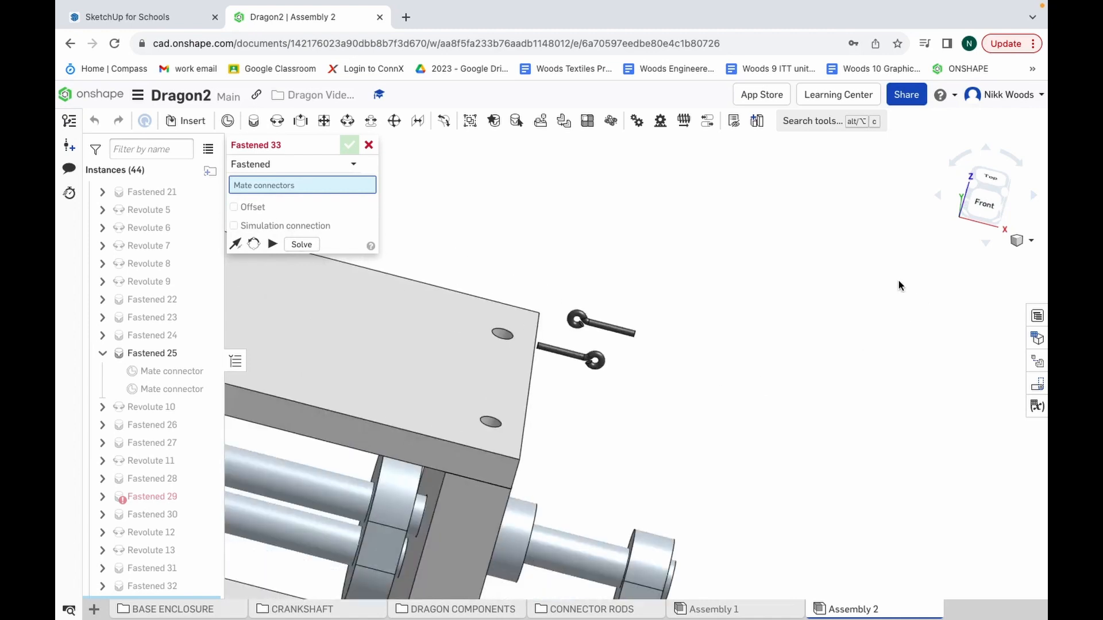
click(1034, 199)
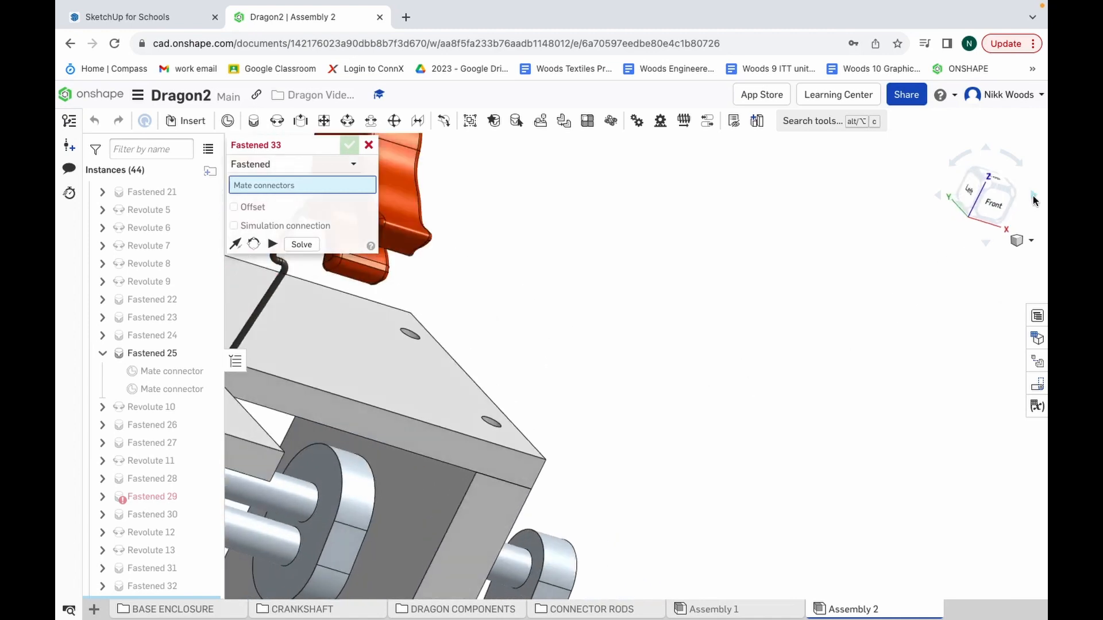
click(937, 198)
click(937, 198)
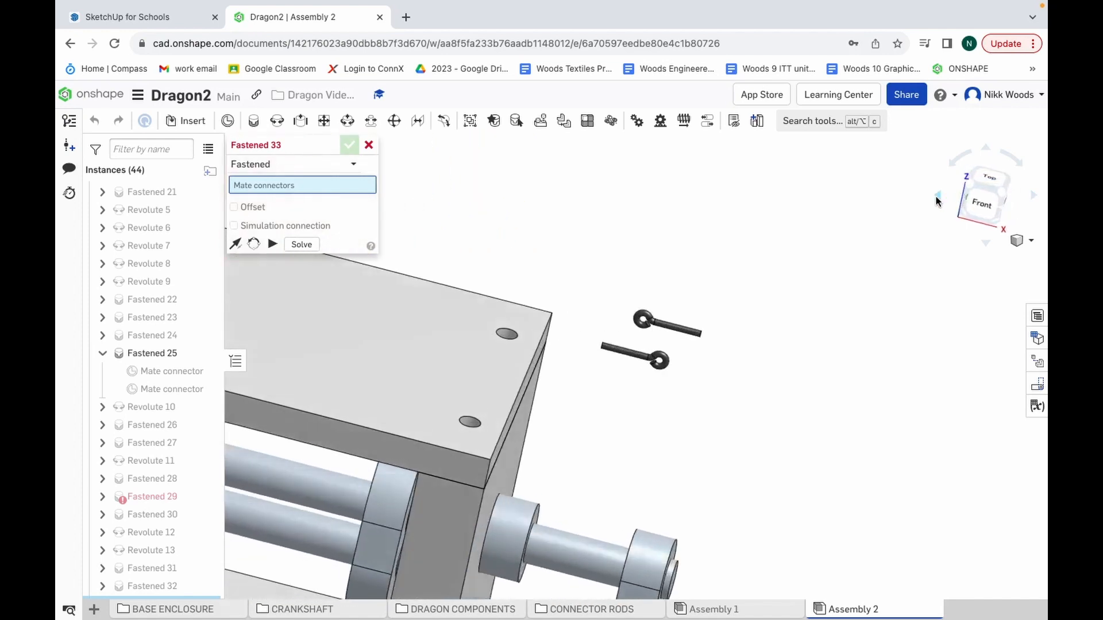
scroll(633, 339, up, 5)
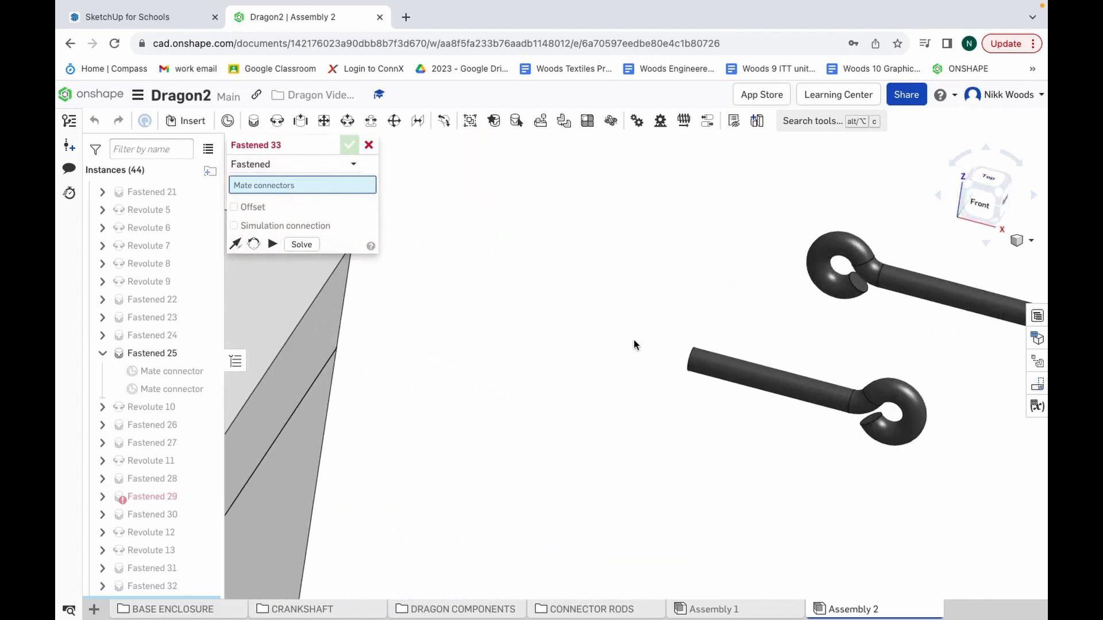
scroll(633, 339, up, 2)
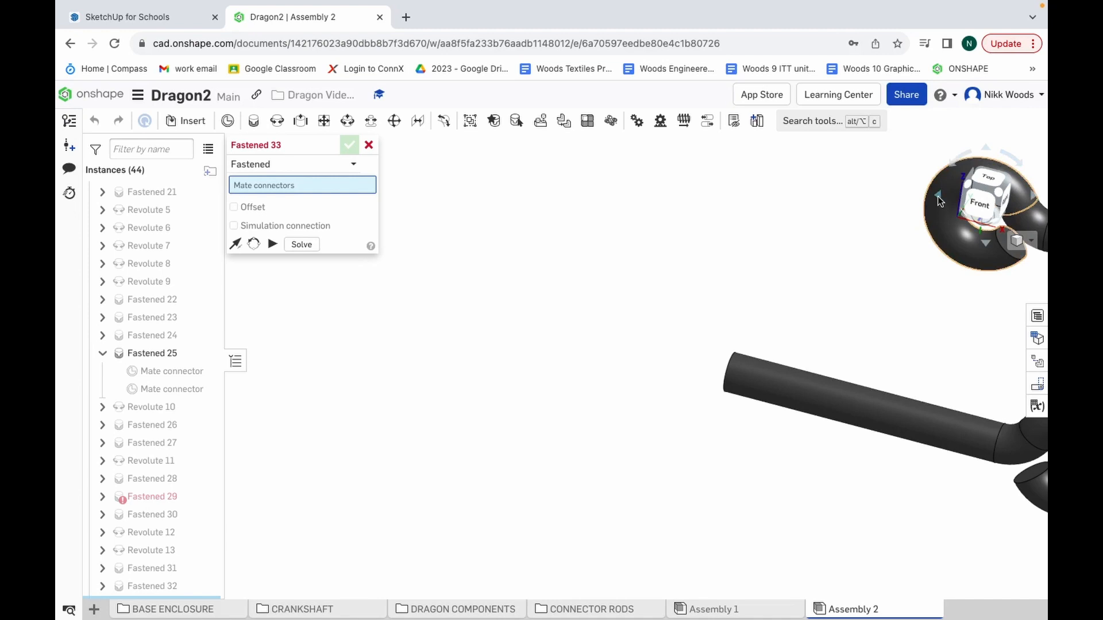
scroll(934, 267, down, 3)
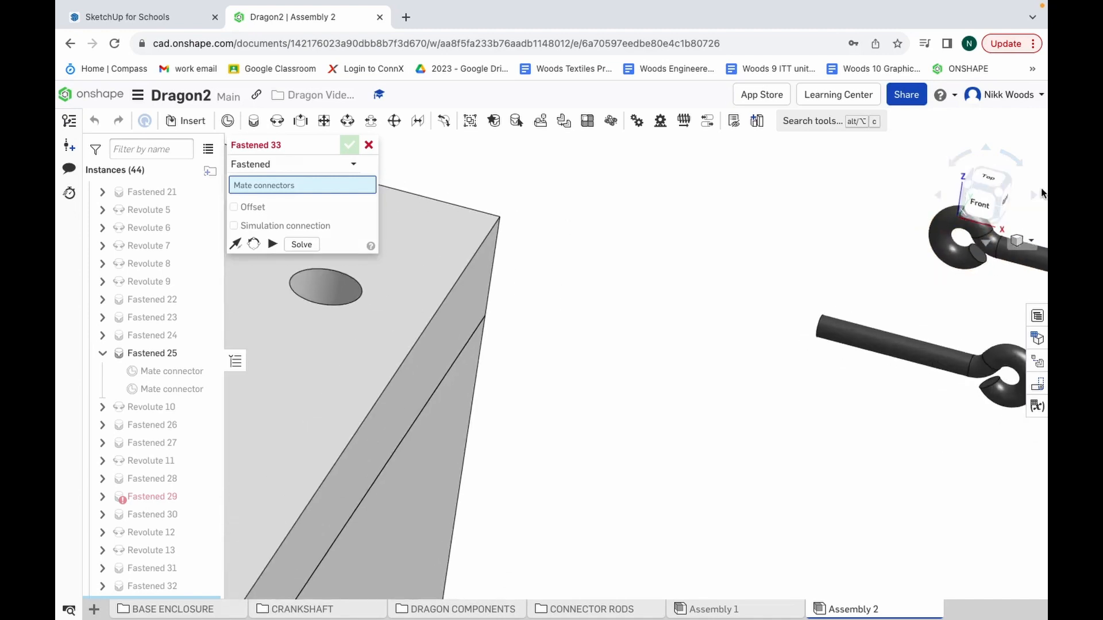
click(1032, 200)
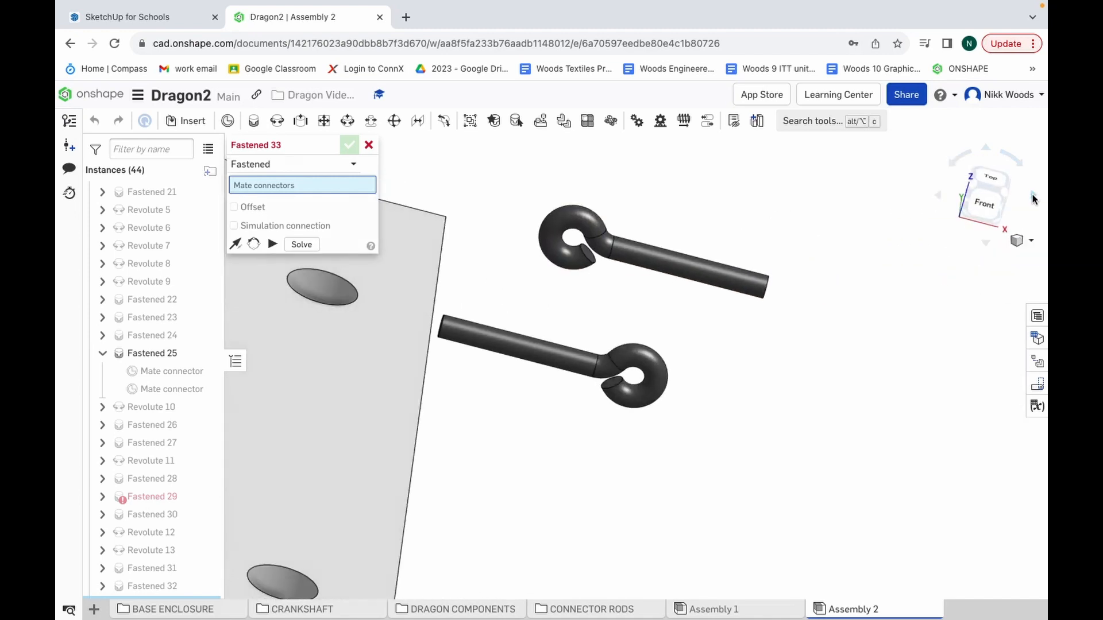
click(442, 338)
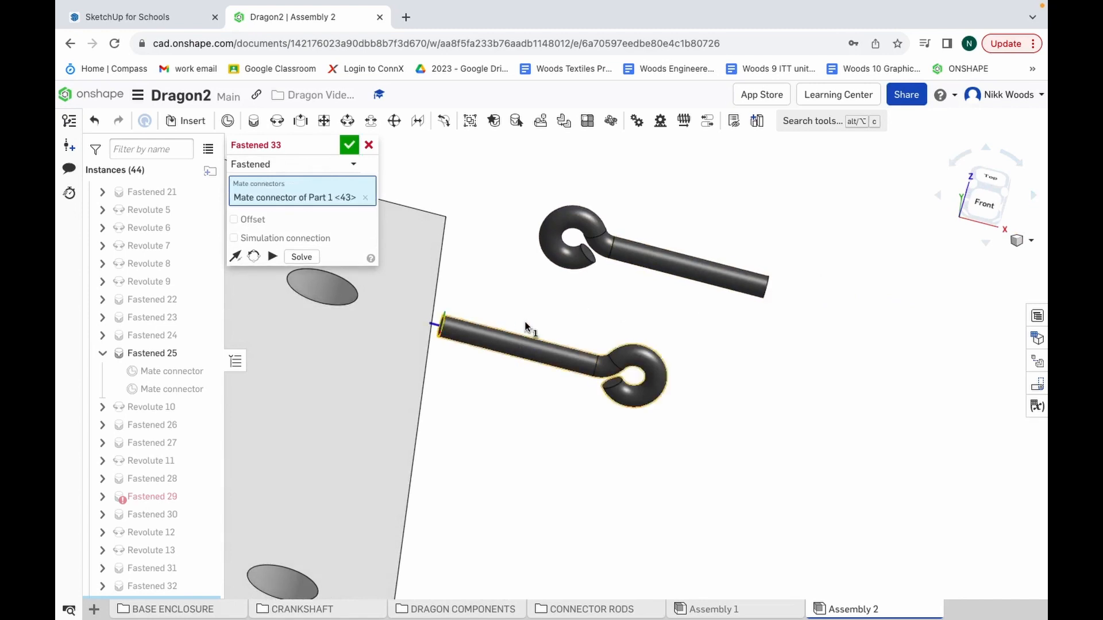
Step: Complete the fastened mate by attaching the rod end to the inner end of the small hole in the crank-side guide bush pivot
scroll(525, 328, down, 2)
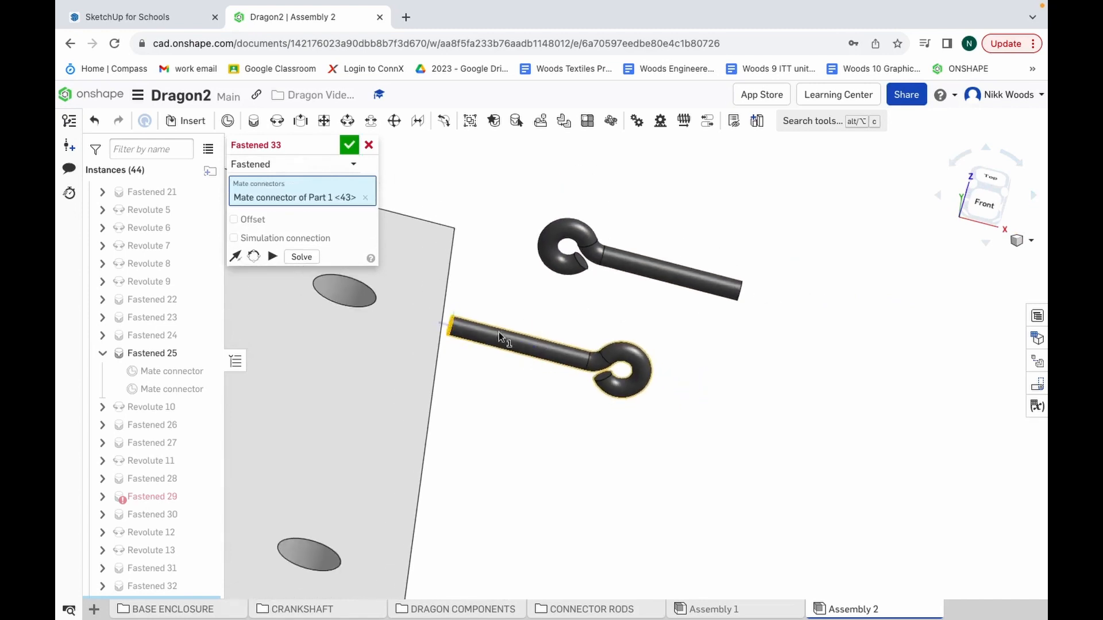
scroll(497, 337, down, 5)
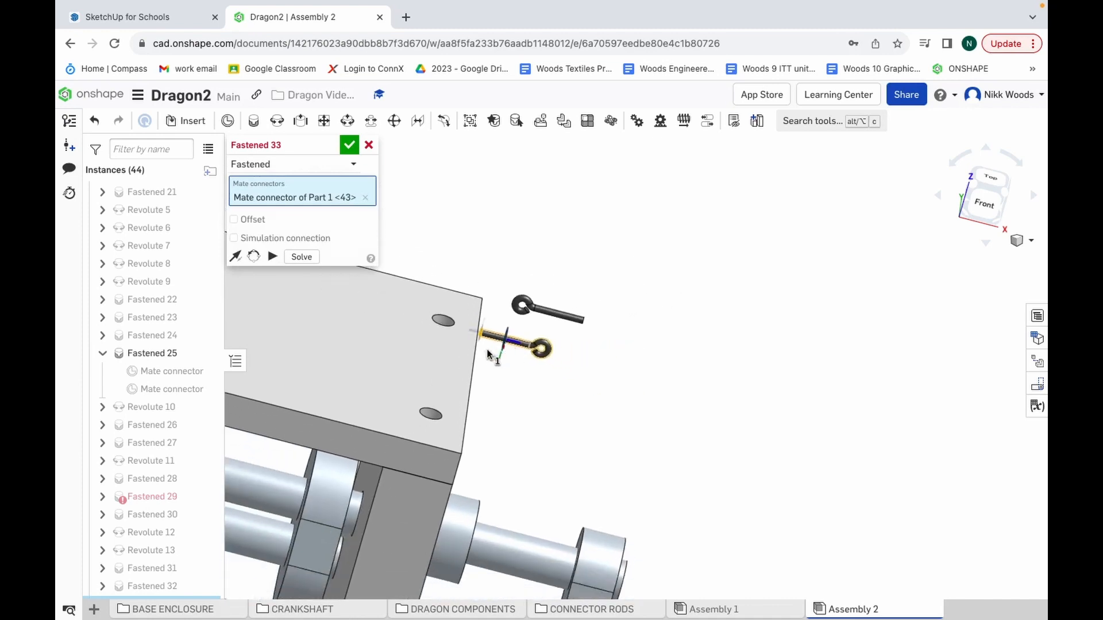
scroll(547, 393, down, 4)
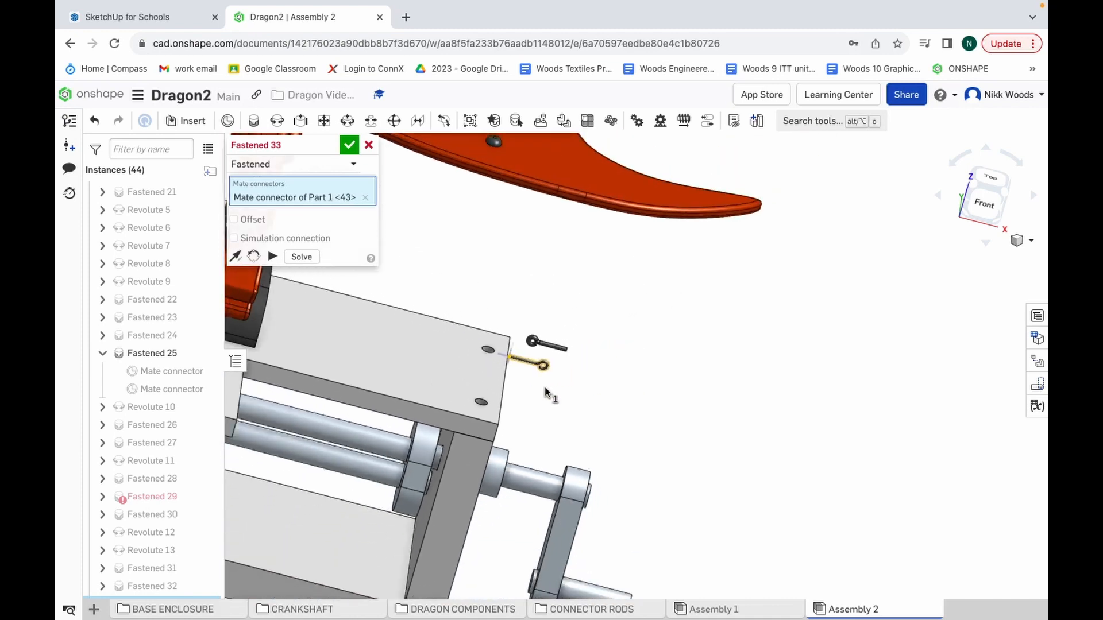
click(1030, 197)
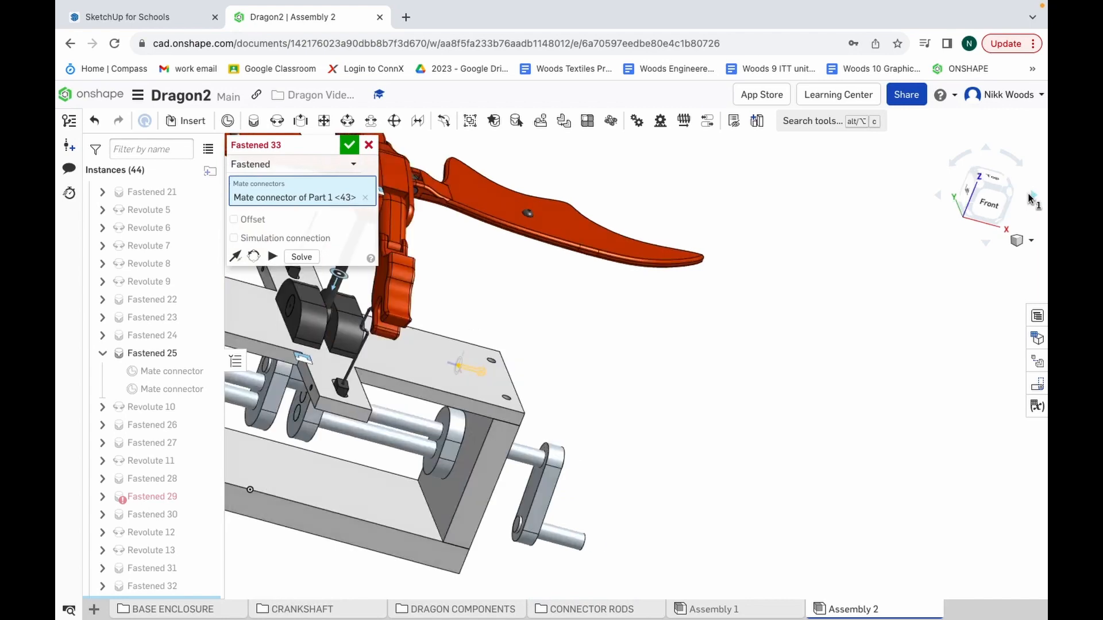
click(939, 197)
click(939, 200)
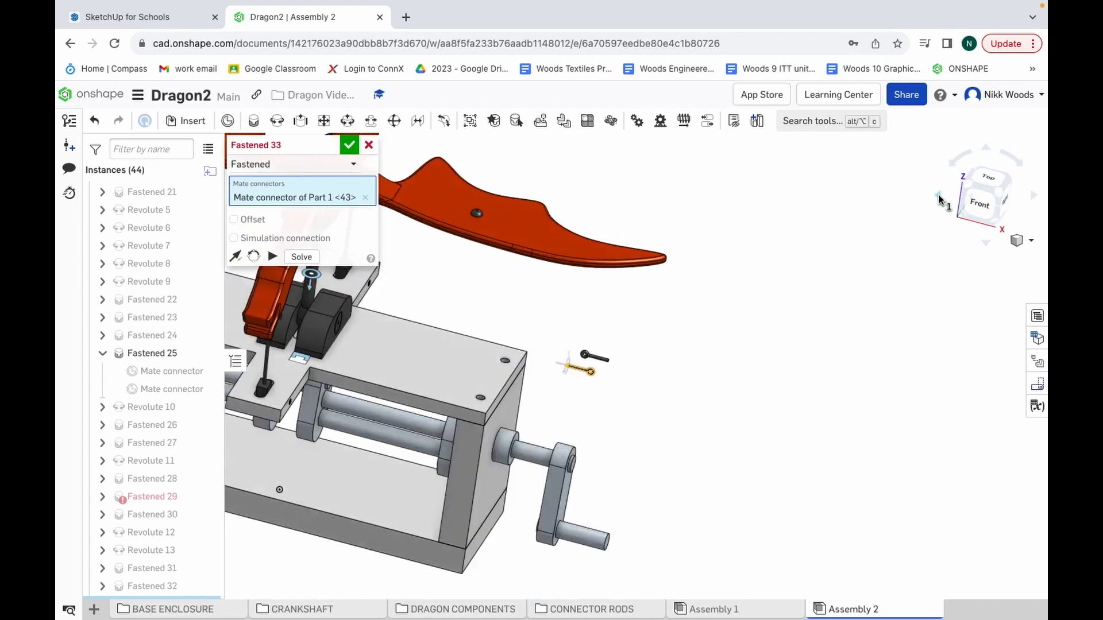
click(938, 200)
scroll(321, 319, up, 10)
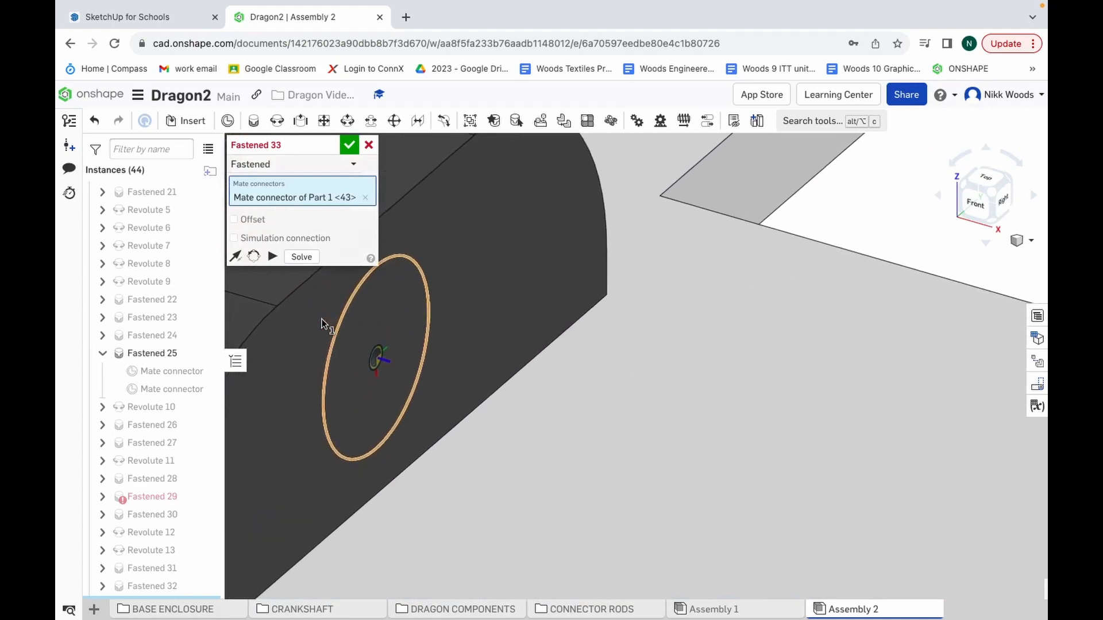
scroll(322, 318, down, 10)
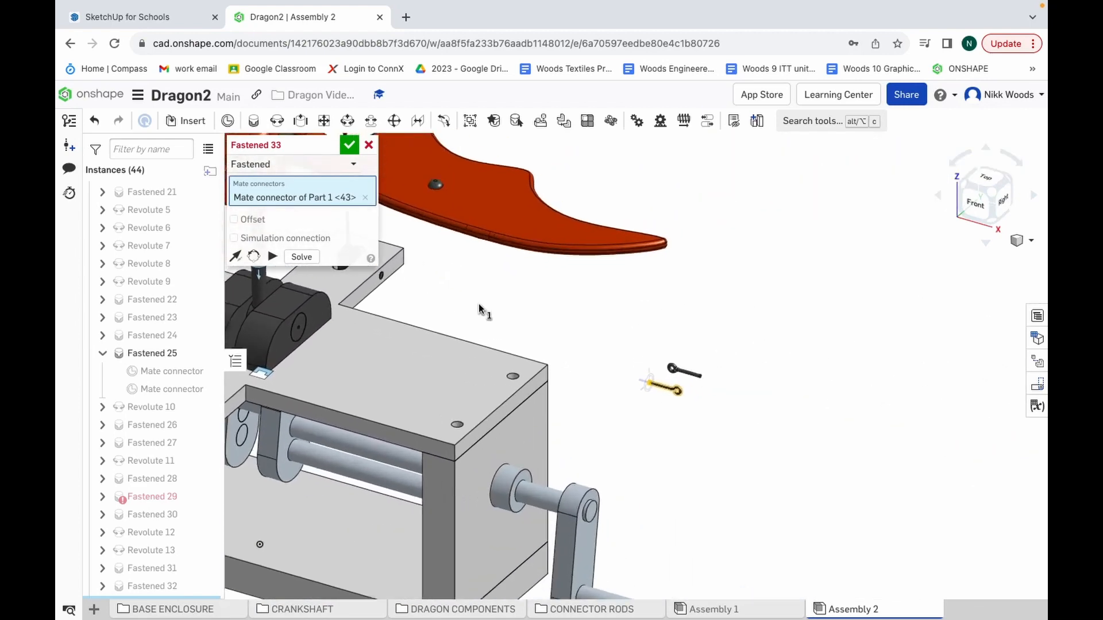
scroll(479, 310, down, 5)
scroll(368, 323, up, 10)
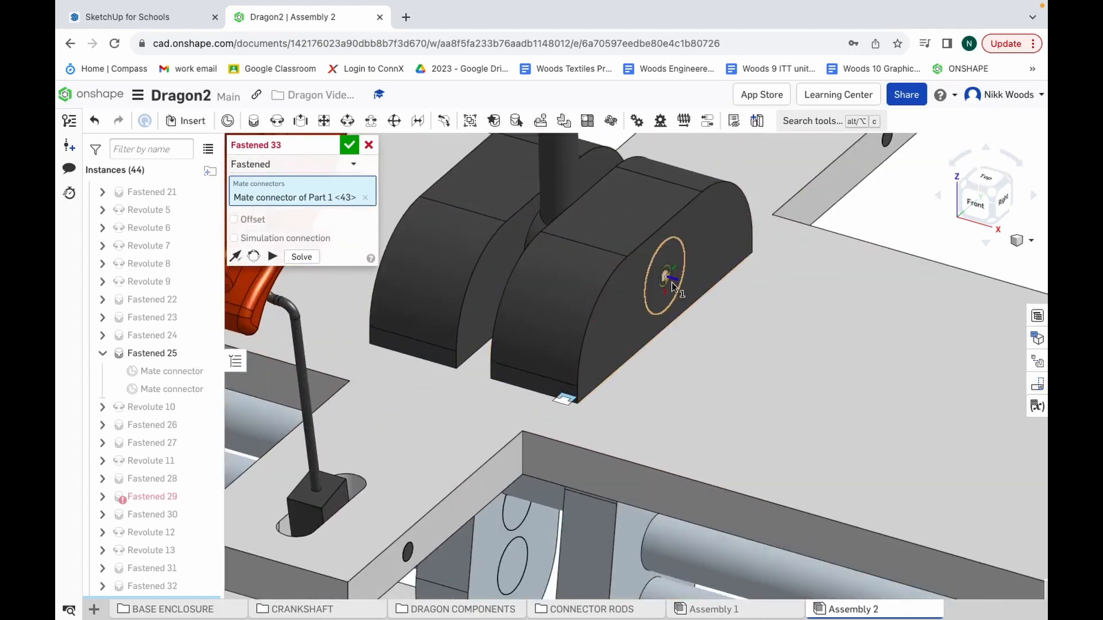
scroll(666, 275, up, 4)
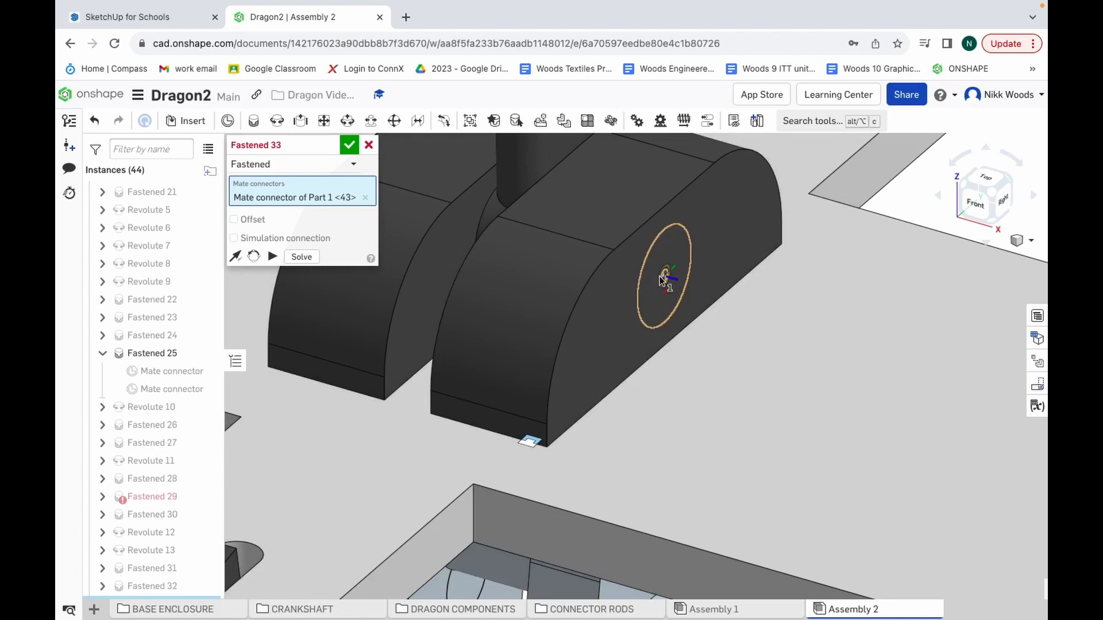
scroll(664, 278, up, 3)
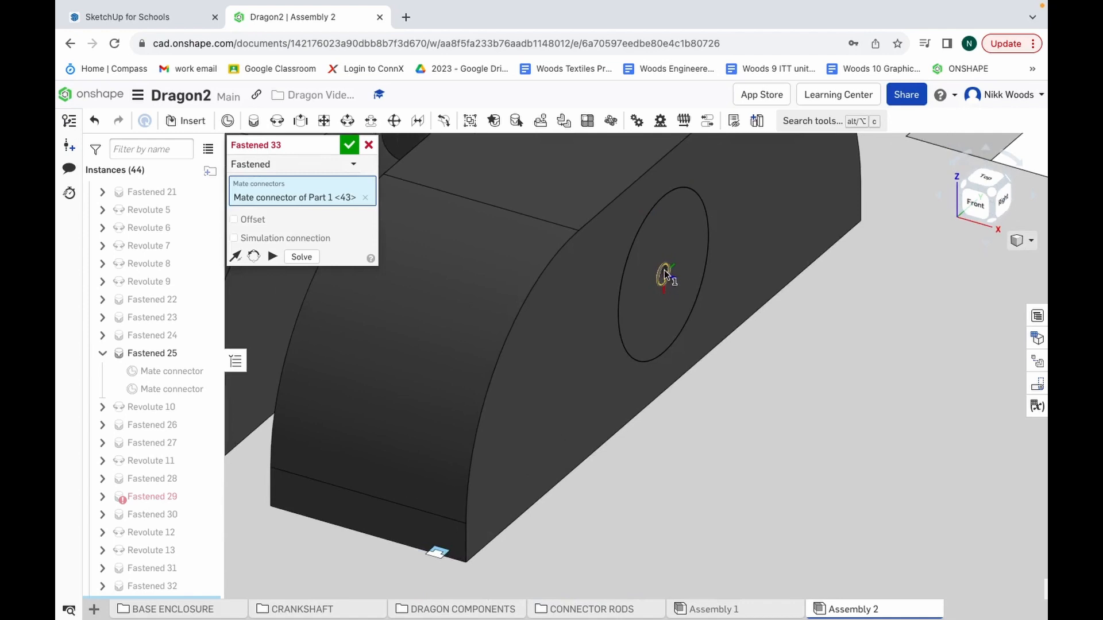
scroll(663, 276, up, 4)
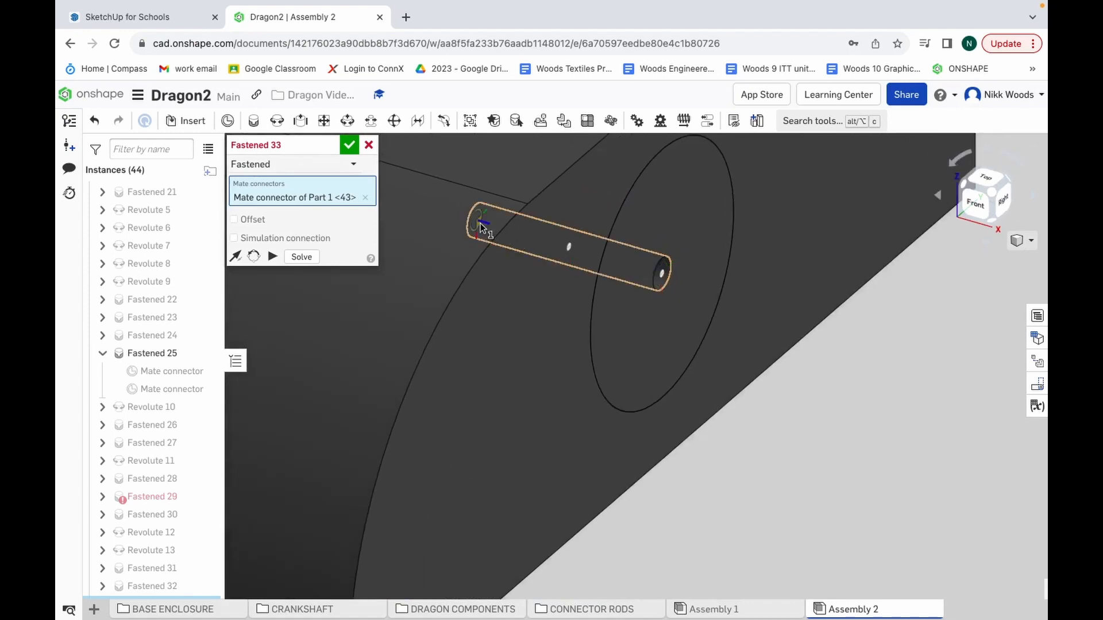
click(481, 223)
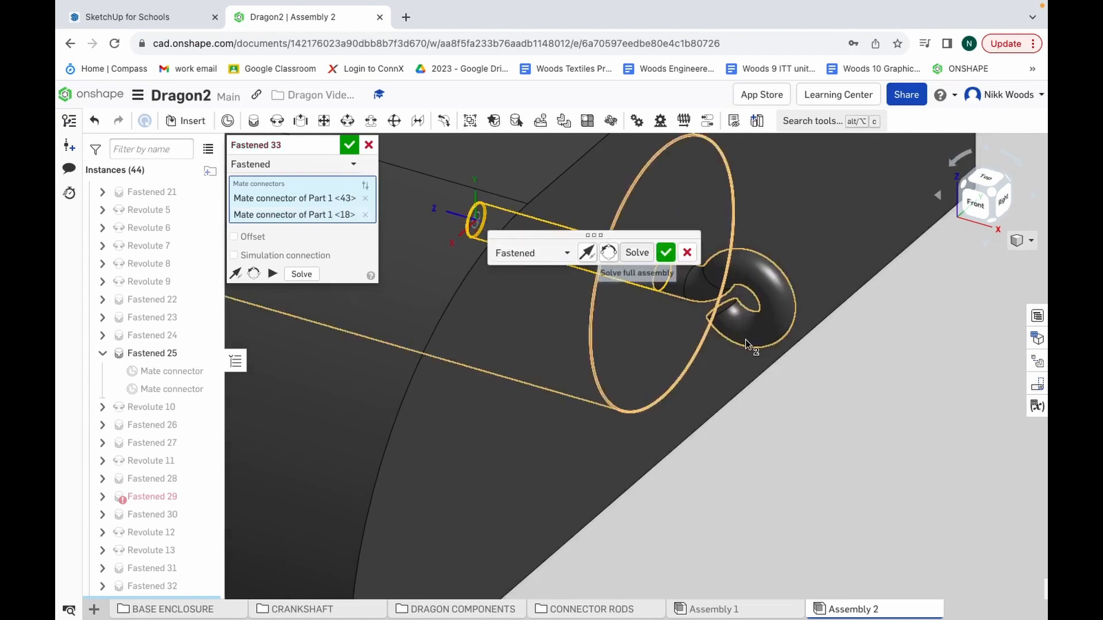
click(349, 145)
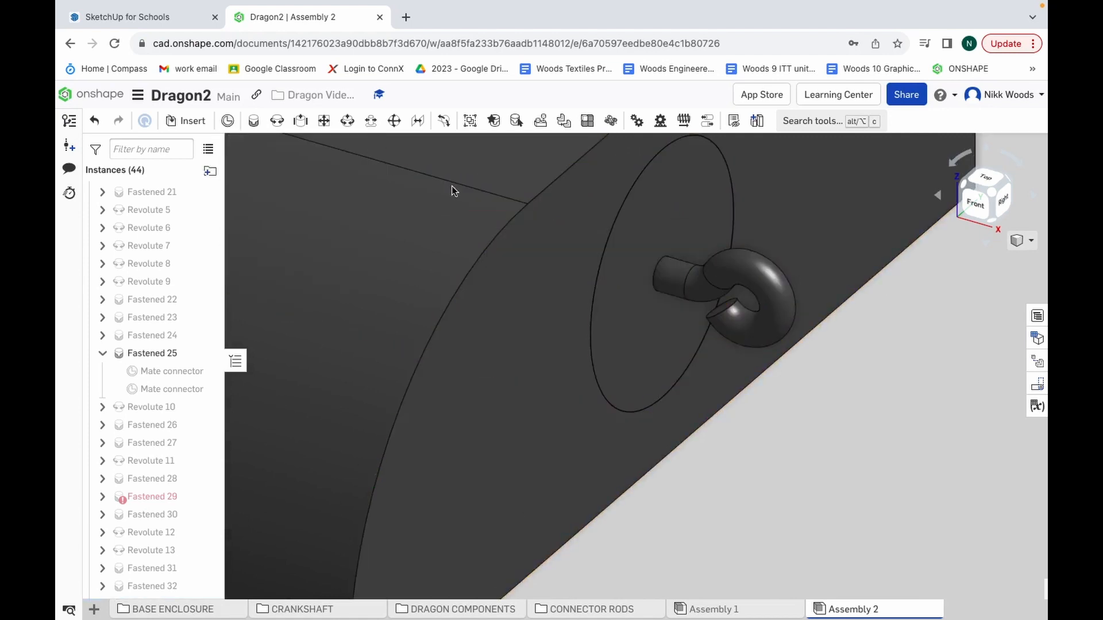
Step: Start a fastened mate with the straight shaft end of the remaining loose lower control rod as its first mate connector
scroll(617, 289, down, 10)
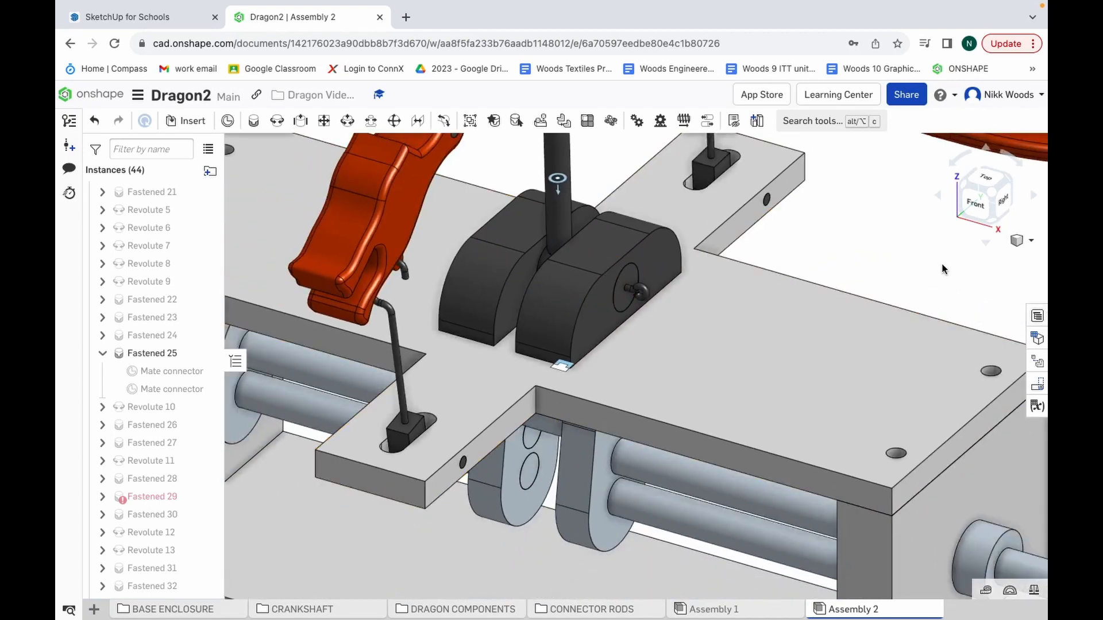
scroll(942, 263, down, 3)
scroll(942, 264, down, 4)
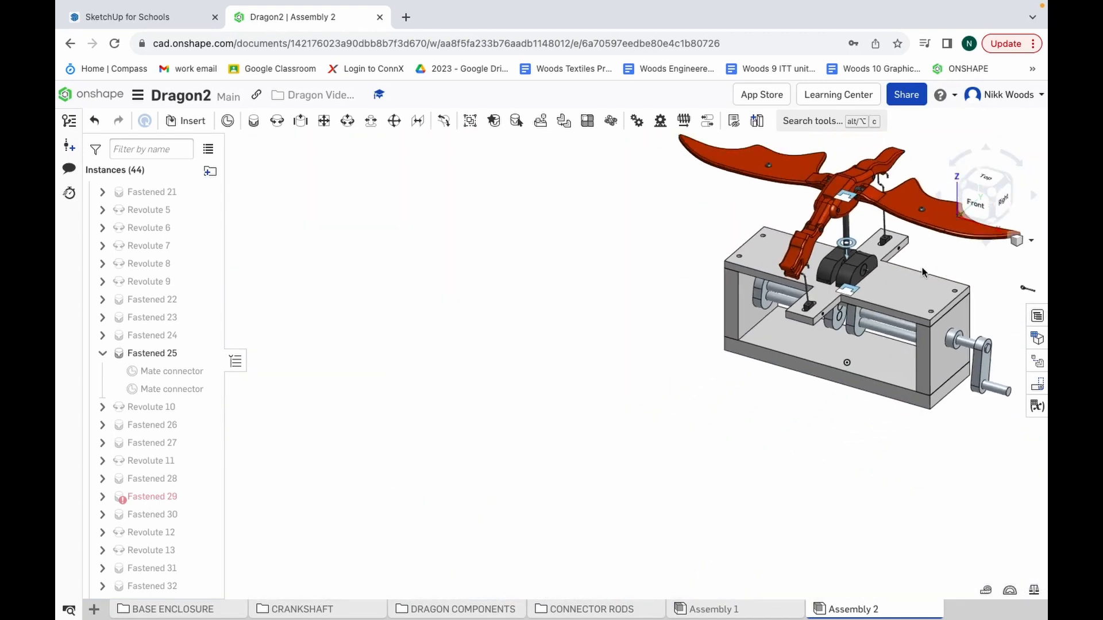
scroll(1026, 290, up, 1)
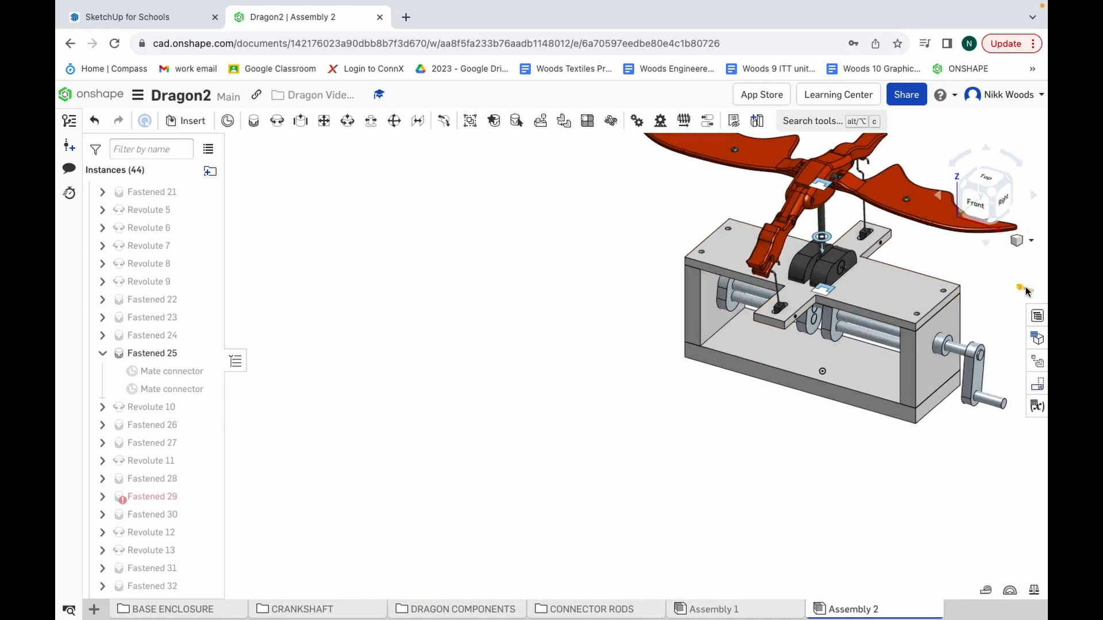
scroll(1026, 290, up, 5)
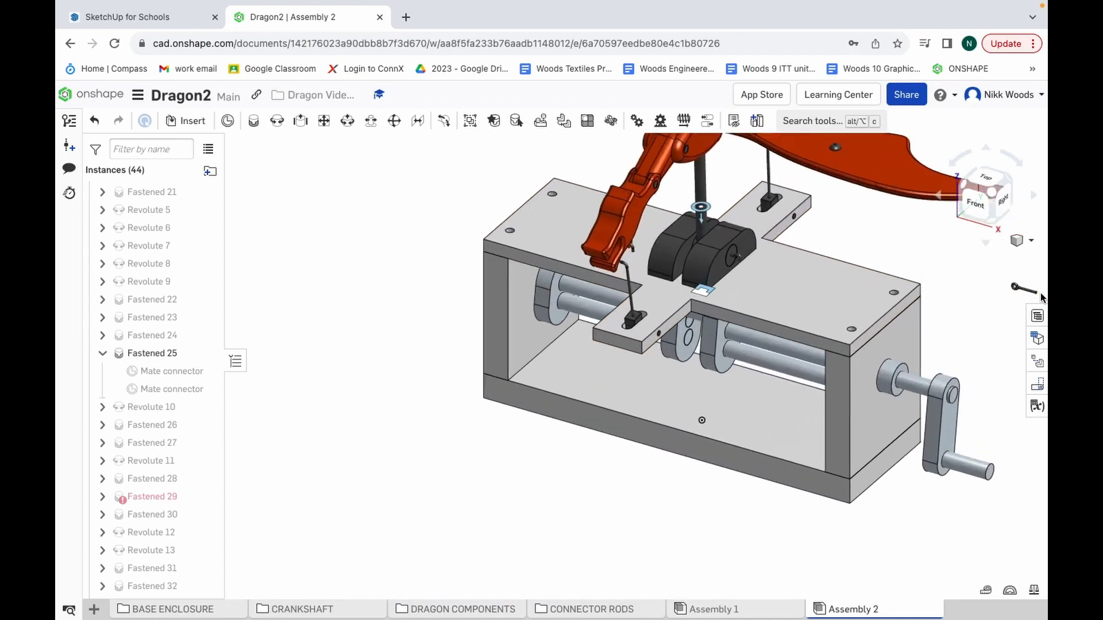
scroll(1040, 292, up, 5)
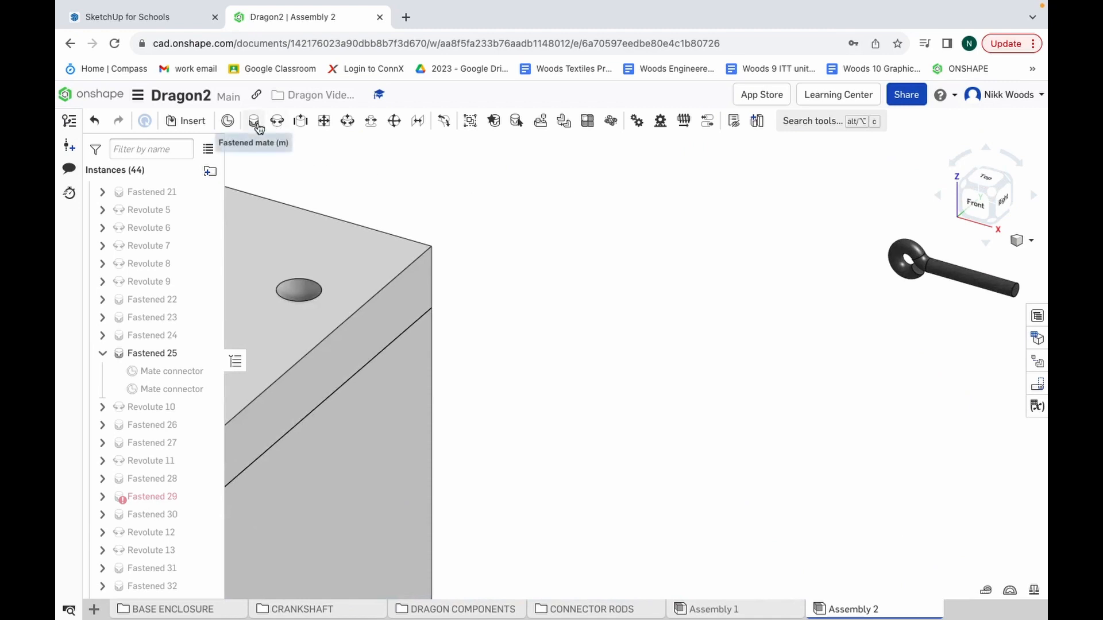
key(m)
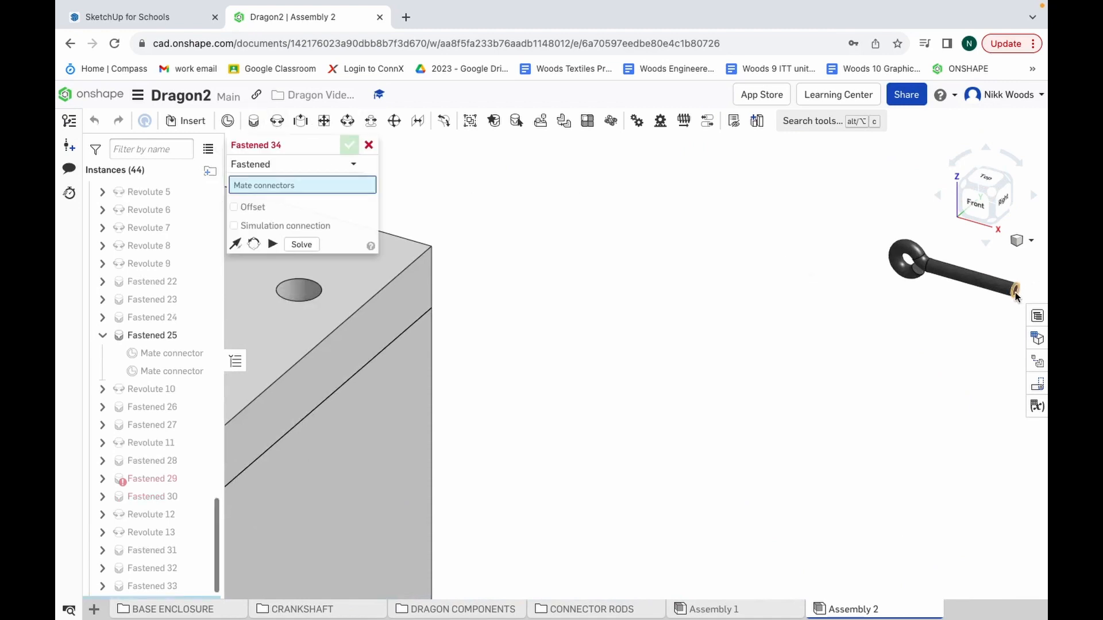
scroll(843, 365, down, 5)
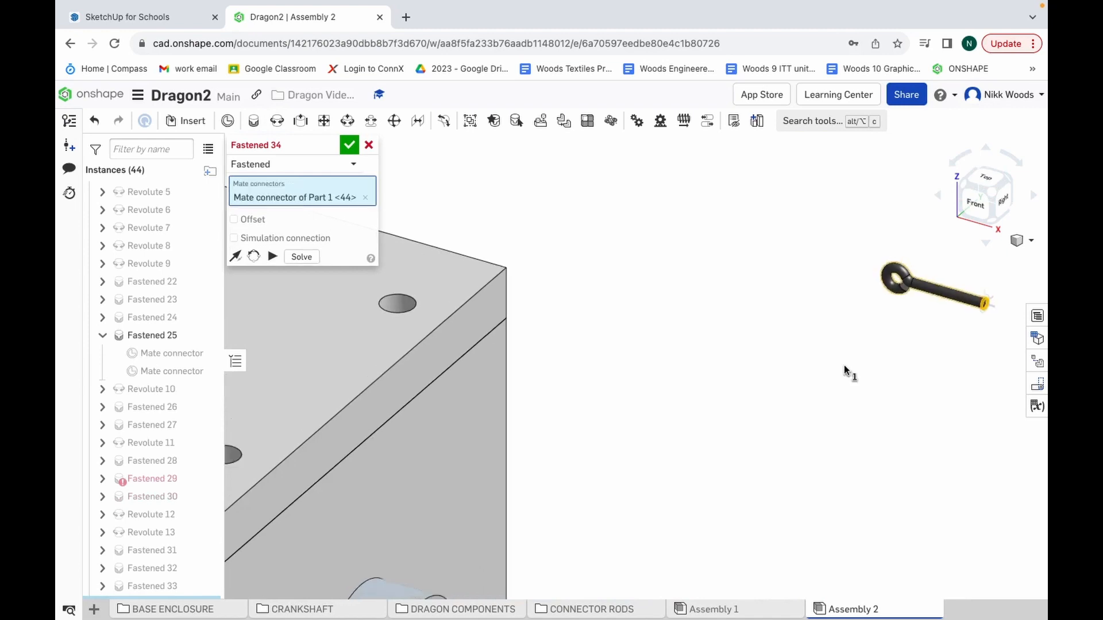
Step: Complete the fastened mate by attaching the rod end to the inner end of the small hole in the guide bush pivot opposite the crank
scroll(845, 364, down, 5)
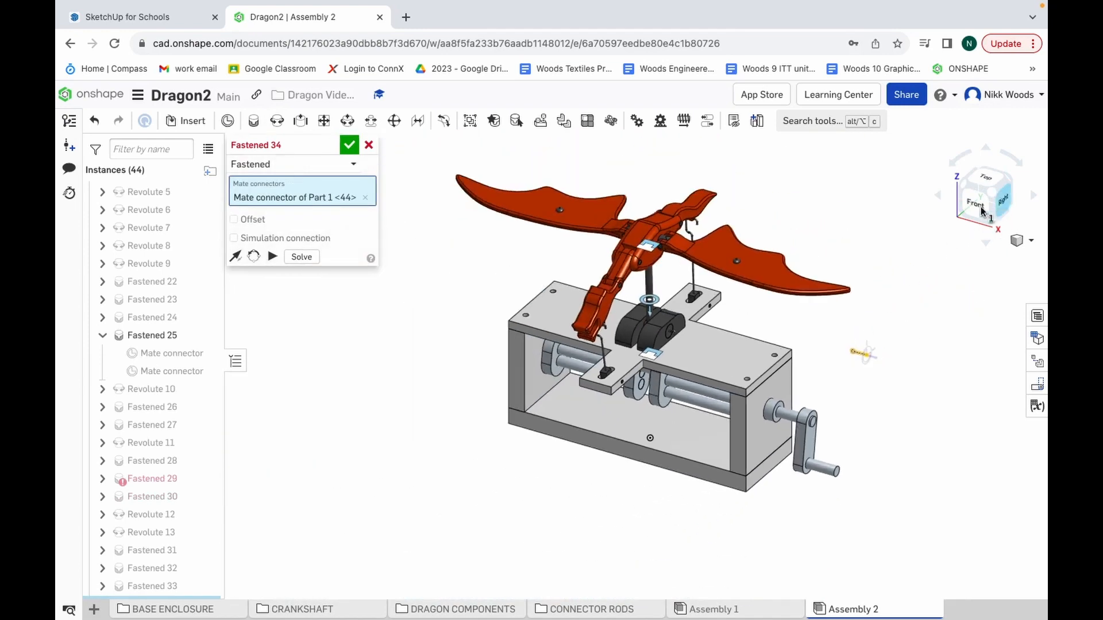
click(941, 197)
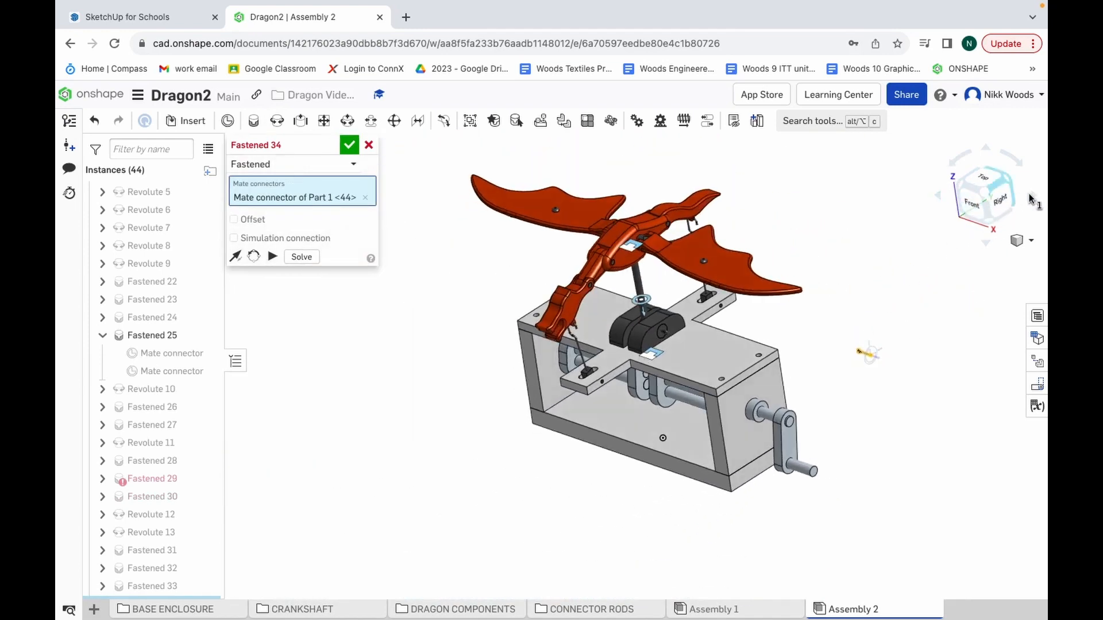
click(1032, 198)
click(1033, 198)
click(1033, 198)
click(1033, 198)
click(1032, 198)
click(1032, 198)
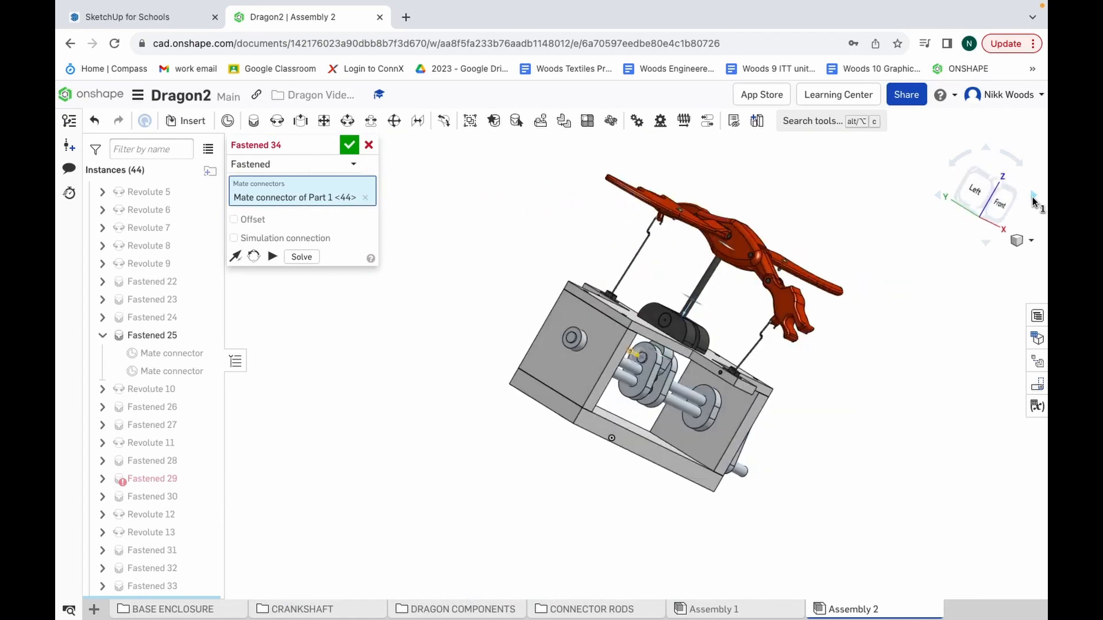
click(1032, 198)
scroll(656, 332, up, 4)
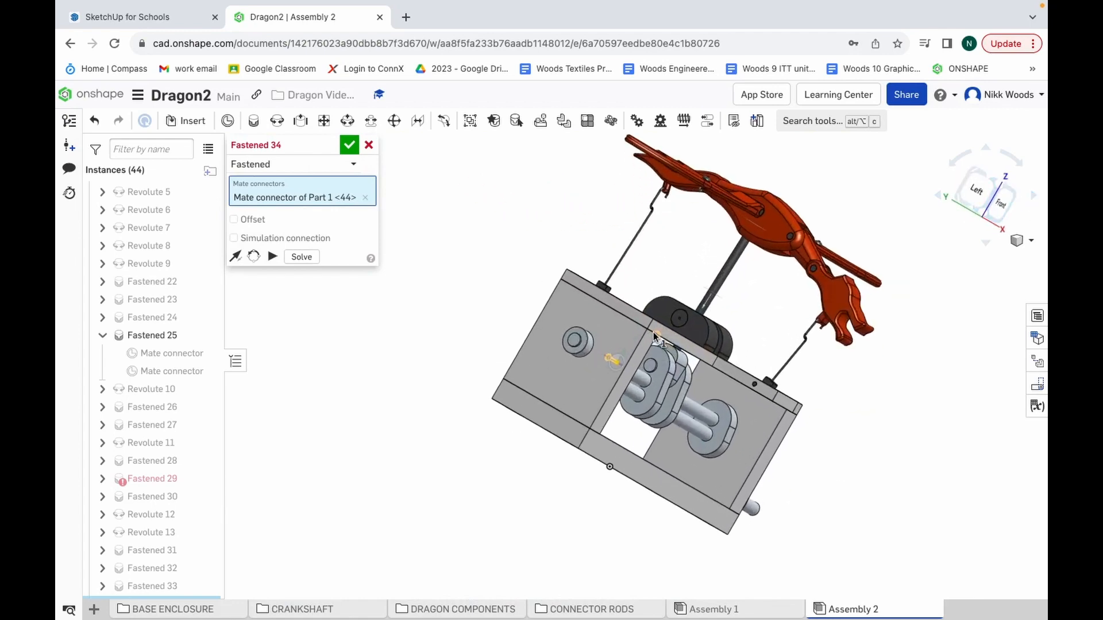
scroll(692, 313, up, 6)
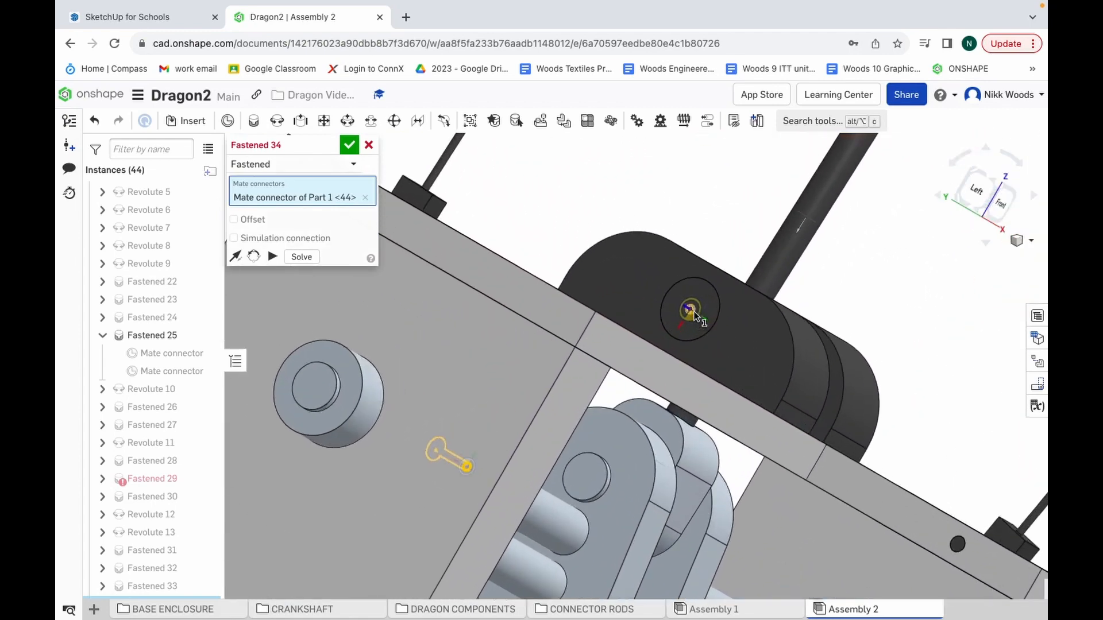
scroll(693, 314, up, 3)
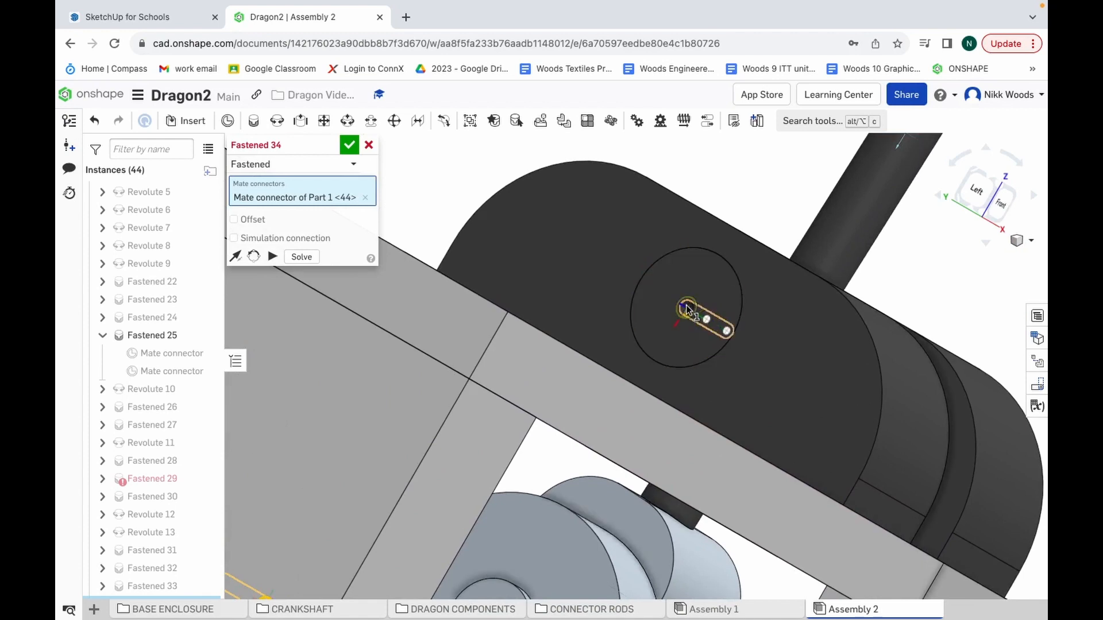
click(706, 248)
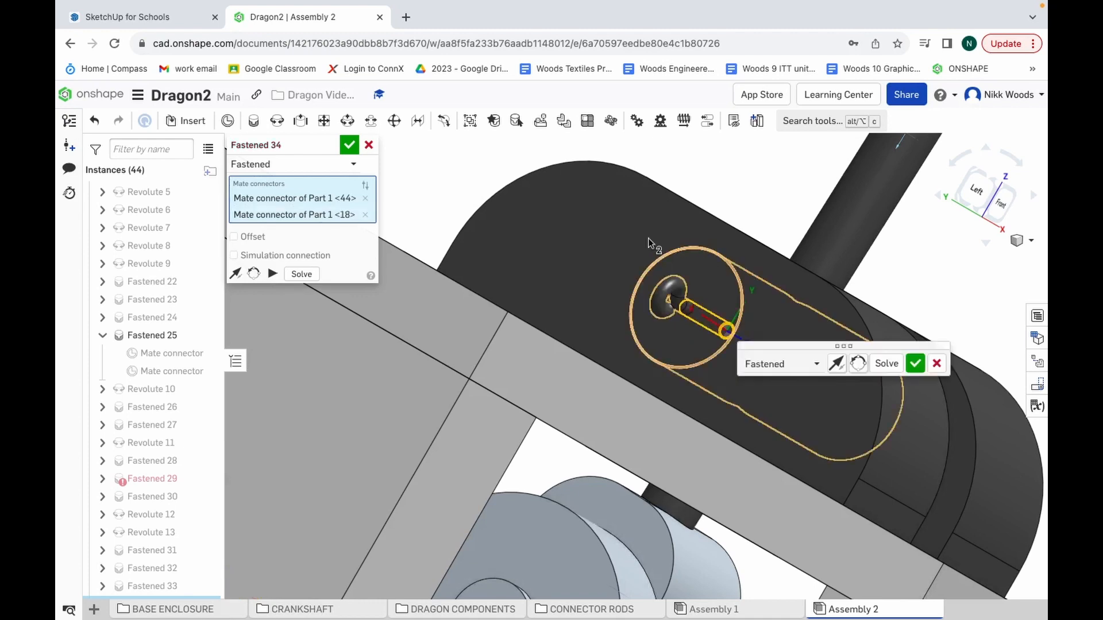
click(348, 146)
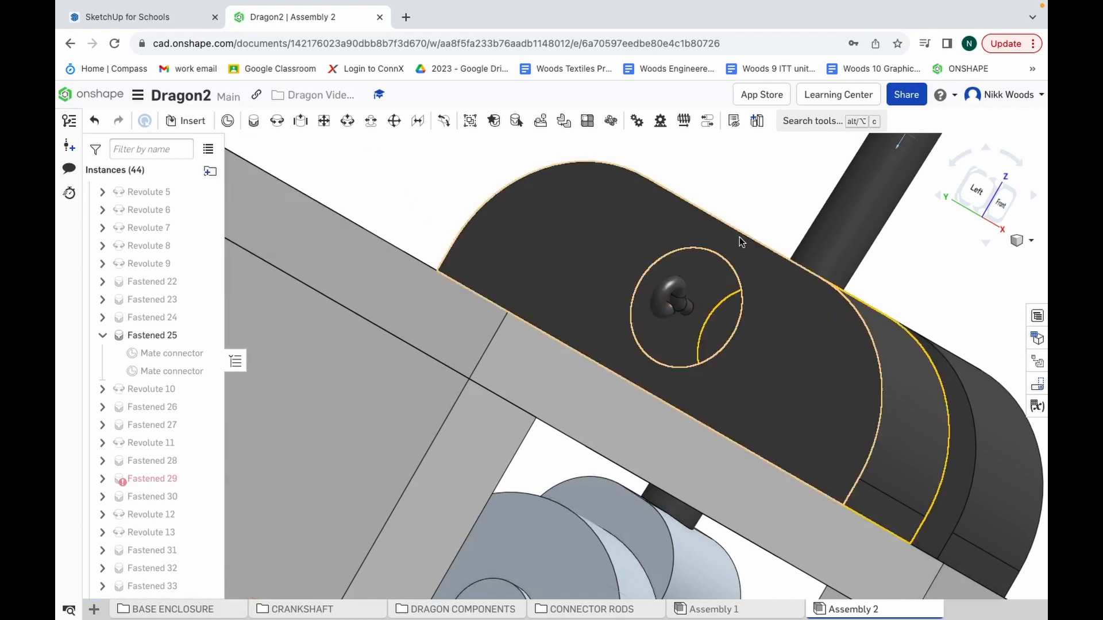
Step: Insert one double ended rod from the current document's part studios into the empty space beside the dragon's wing
click(1025, 241)
click(982, 291)
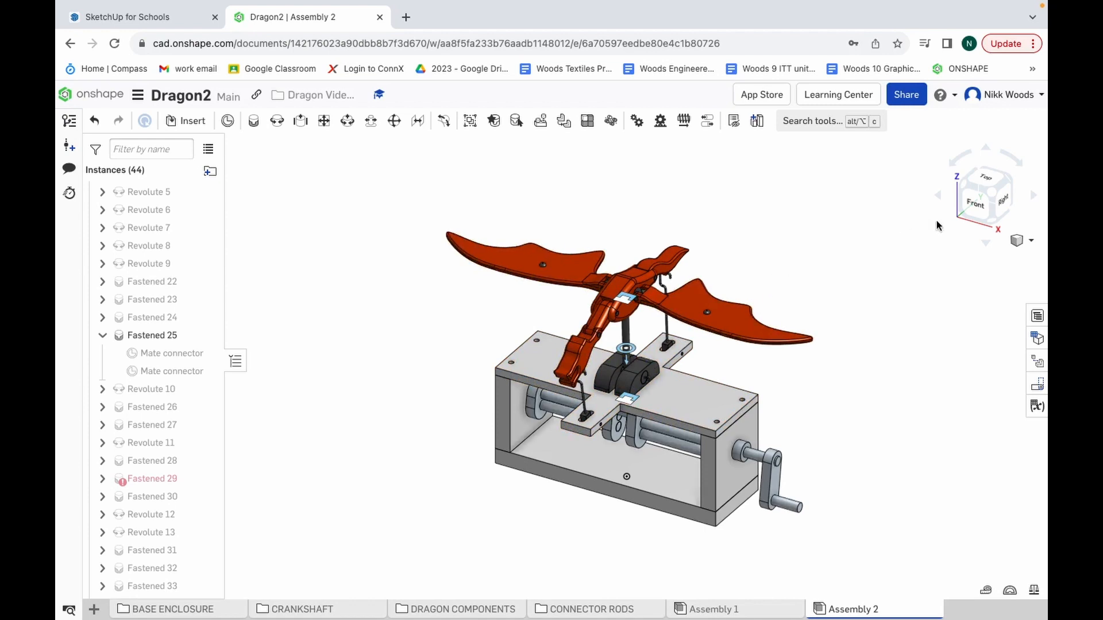
click(1031, 244)
click(195, 123)
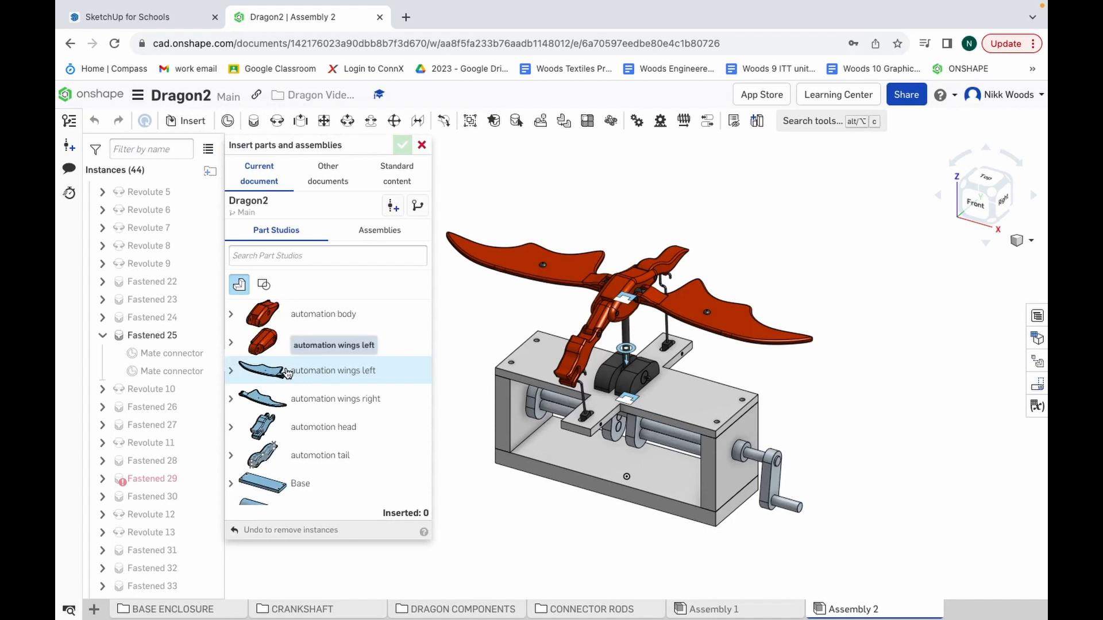
scroll(310, 441, down, 3)
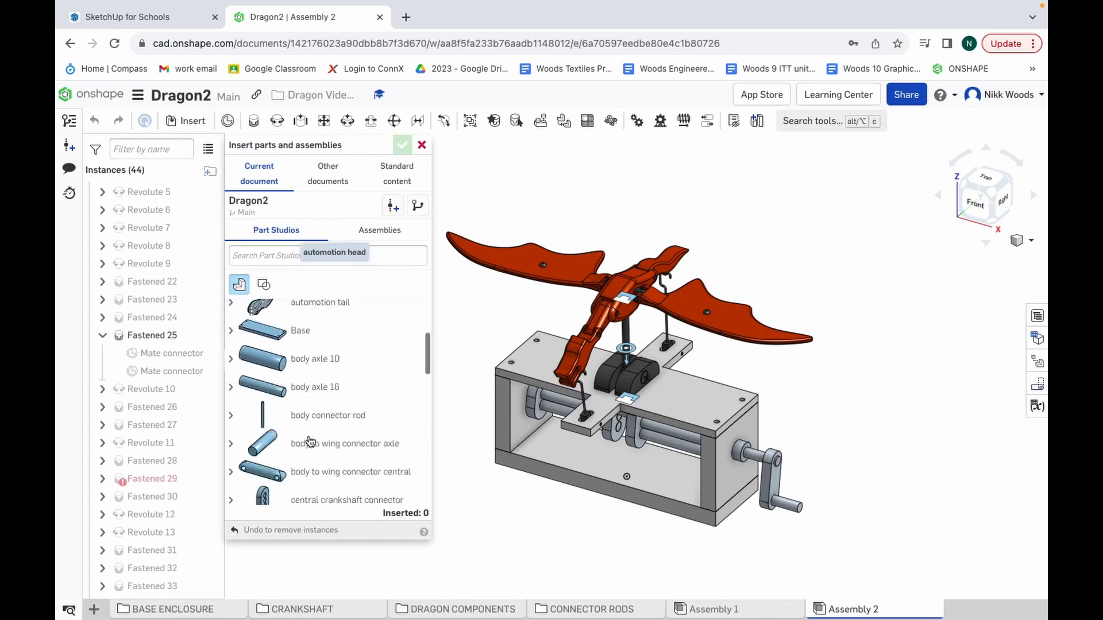
scroll(310, 441, down, 3)
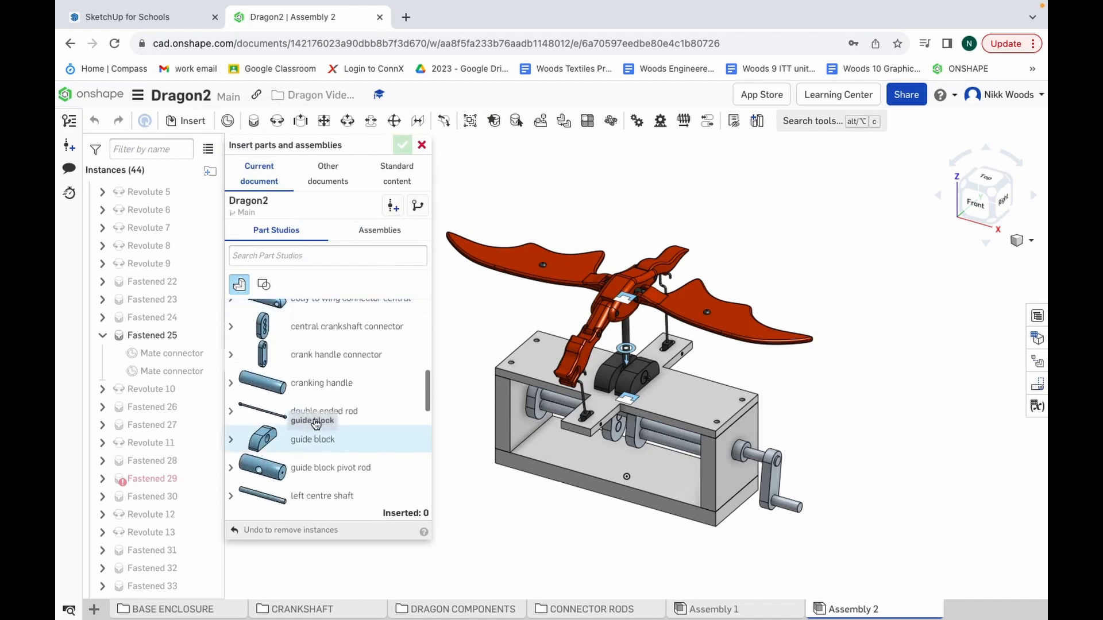
click(316, 424)
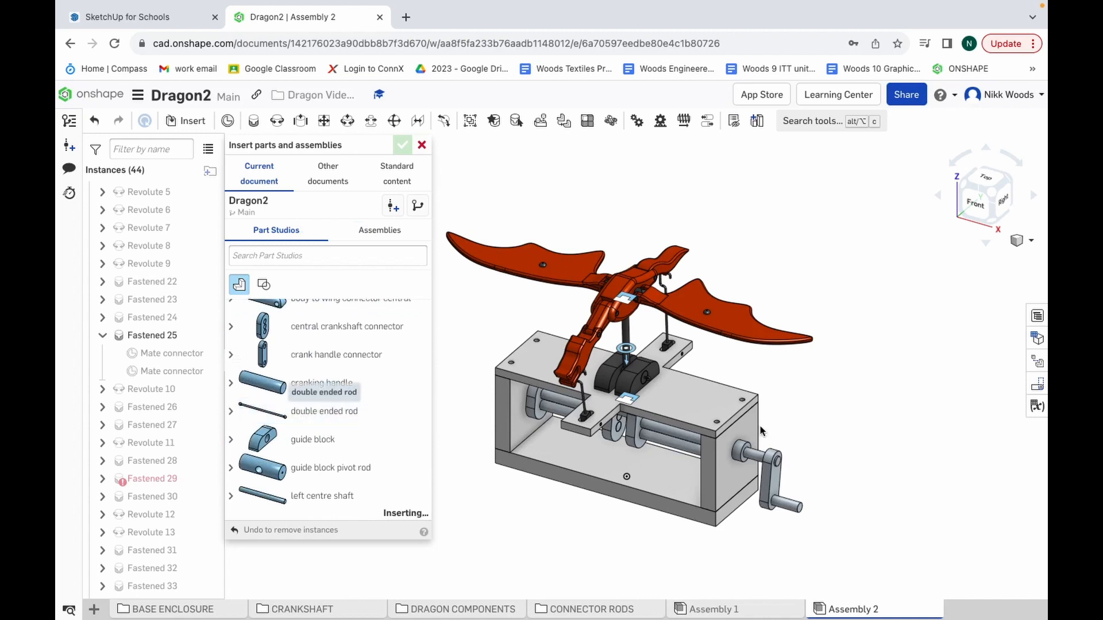
click(860, 371)
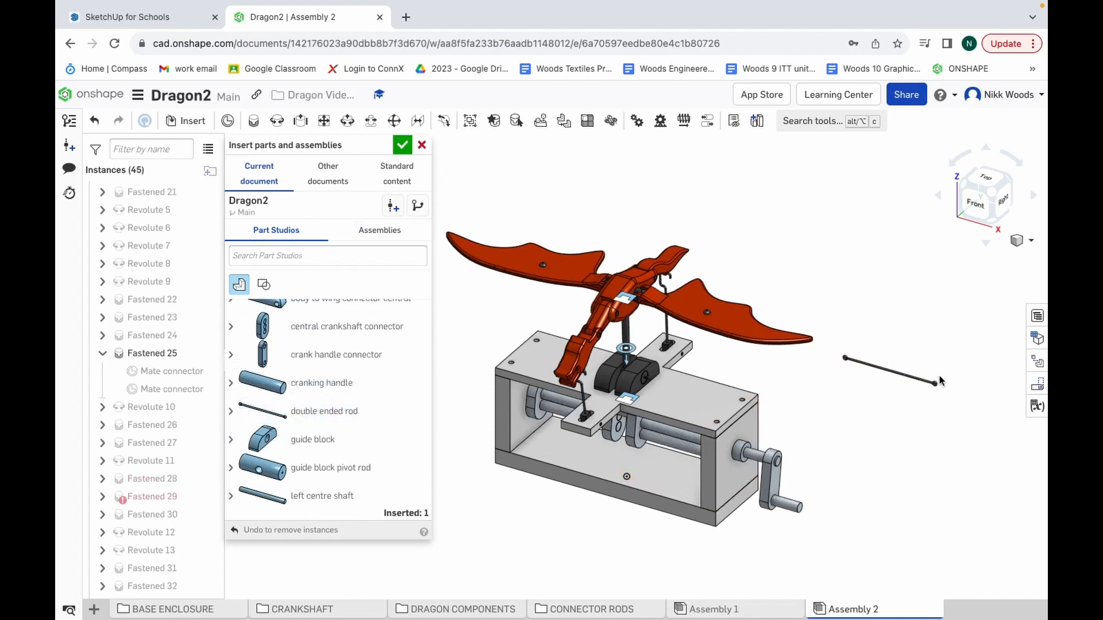
scroll(942, 382, up, 6)
scroll(942, 382, down, 5)
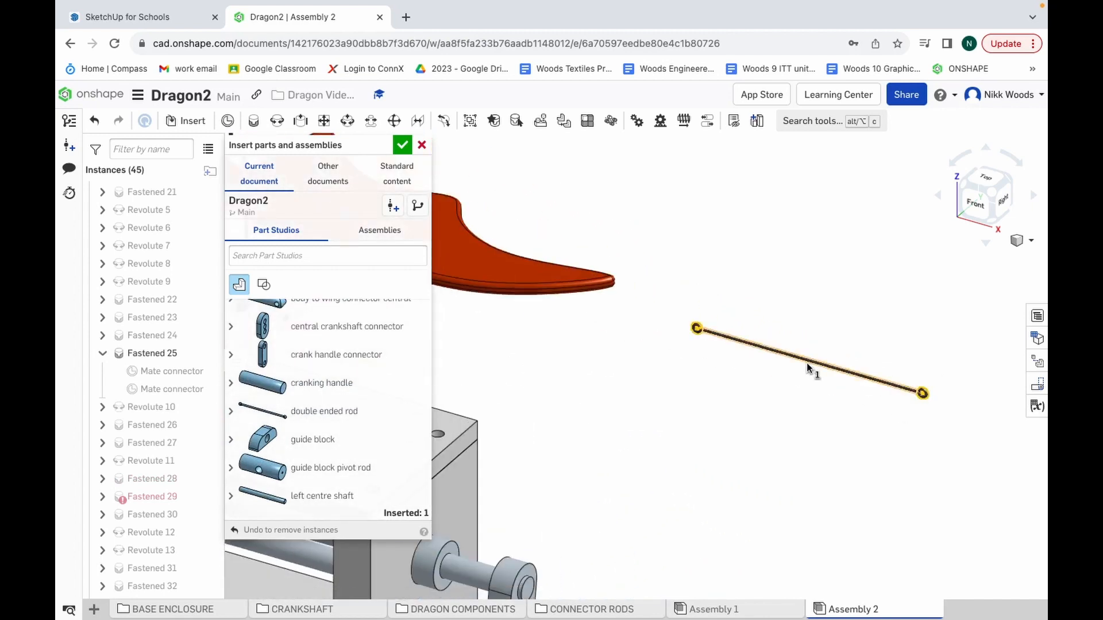
click(806, 361)
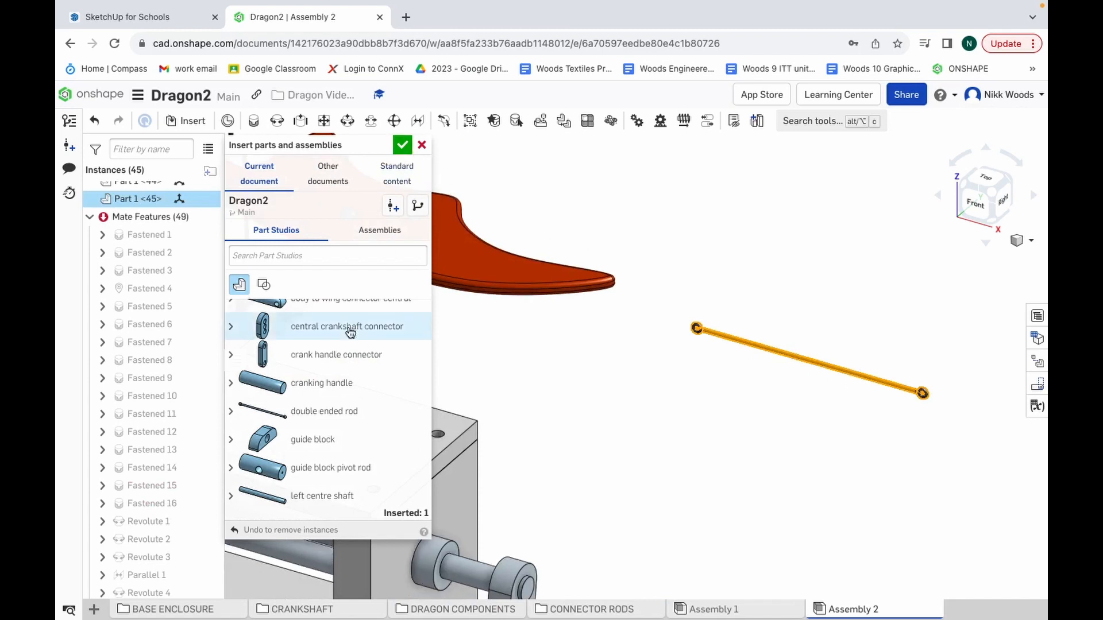
click(403, 146)
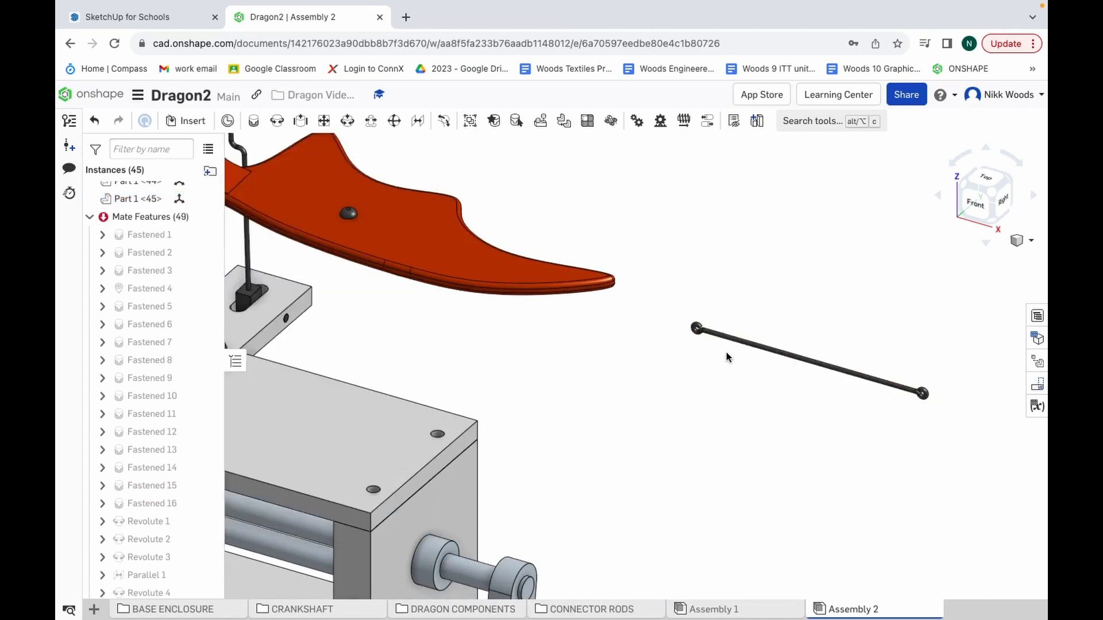
Step: Rotate the double ended rod by 45 degrees with the triad manipulator so it slopes upward
click(766, 350)
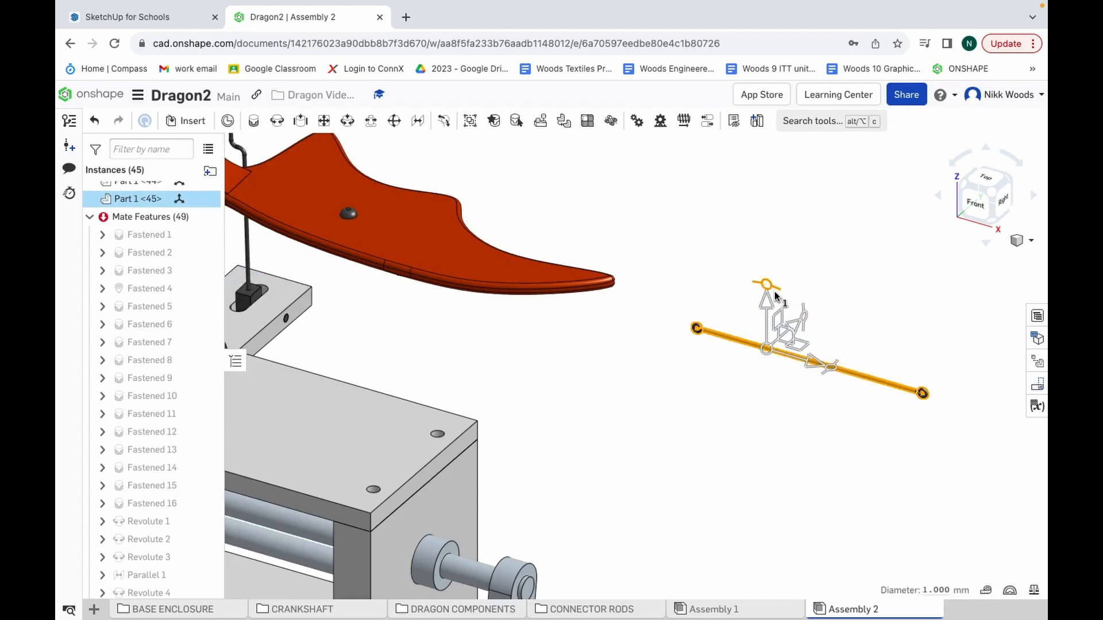
drag(770, 292, 725, 295)
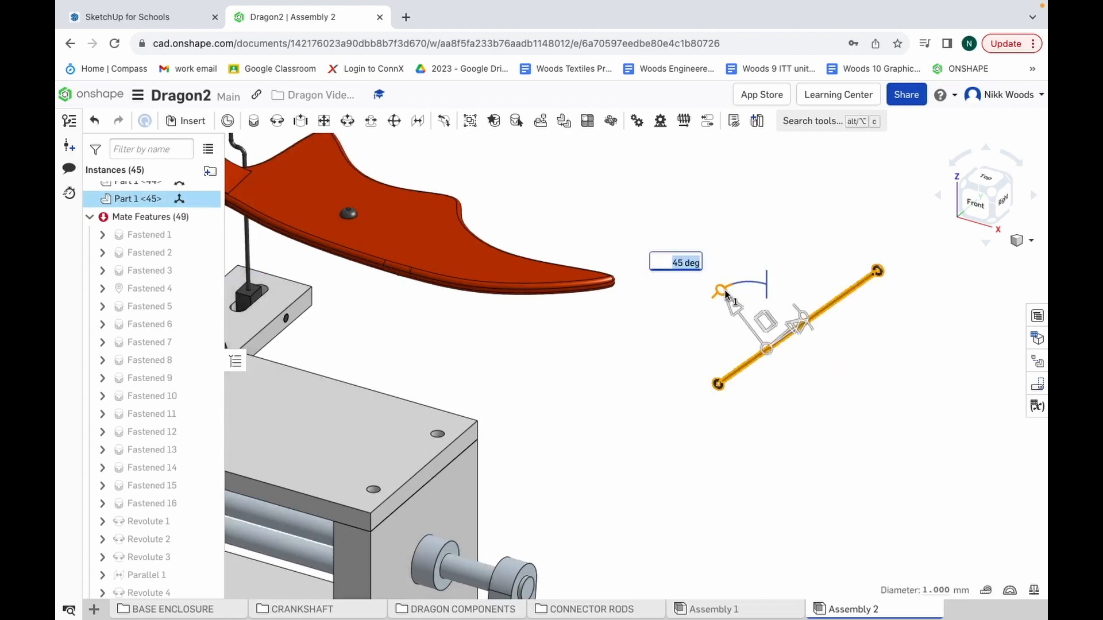
click(590, 377)
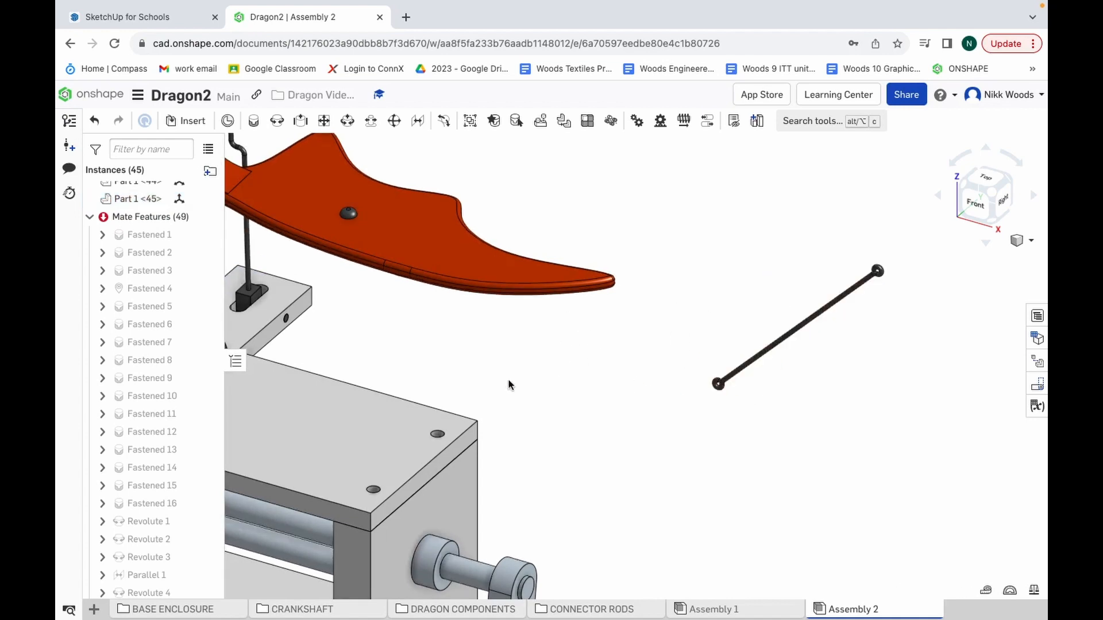
click(199, 126)
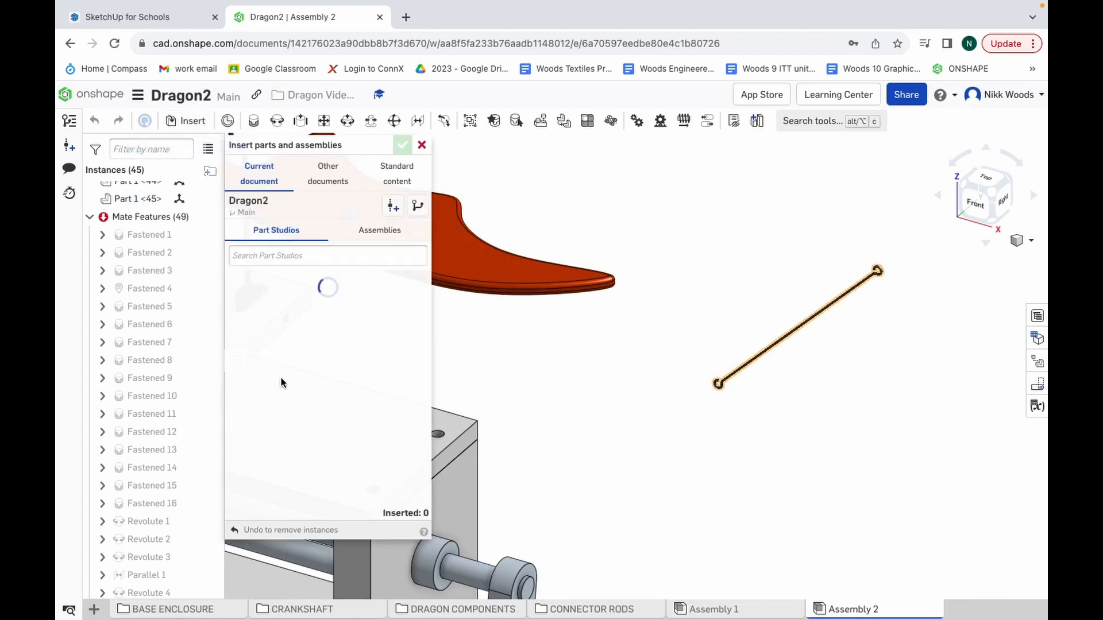
scroll(287, 437, down, 3)
scroll(287, 436, down, 5)
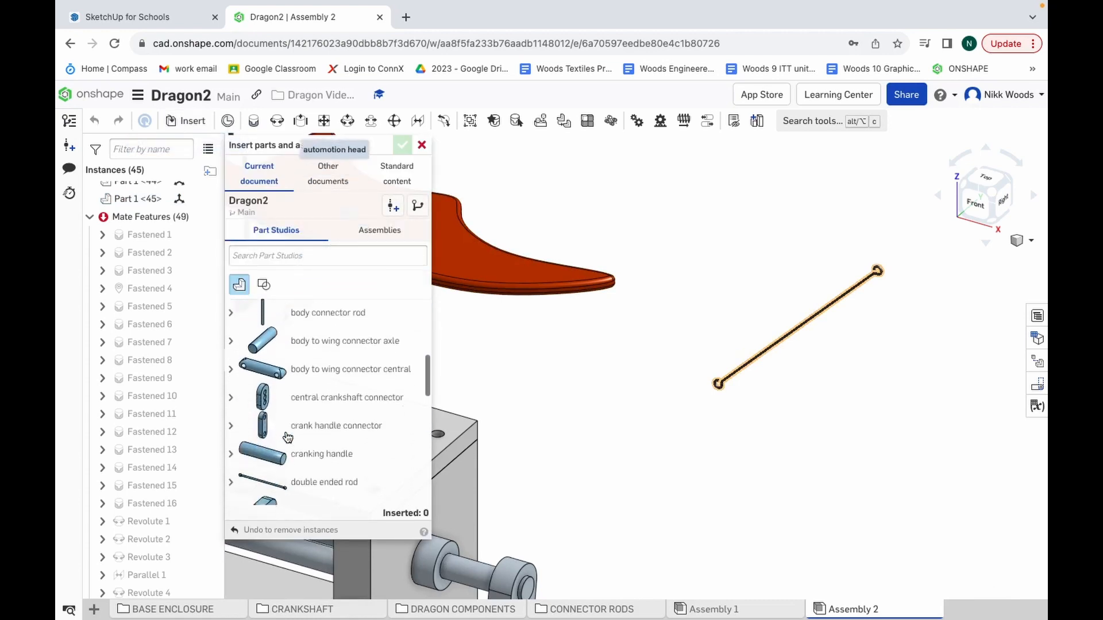
click(299, 394)
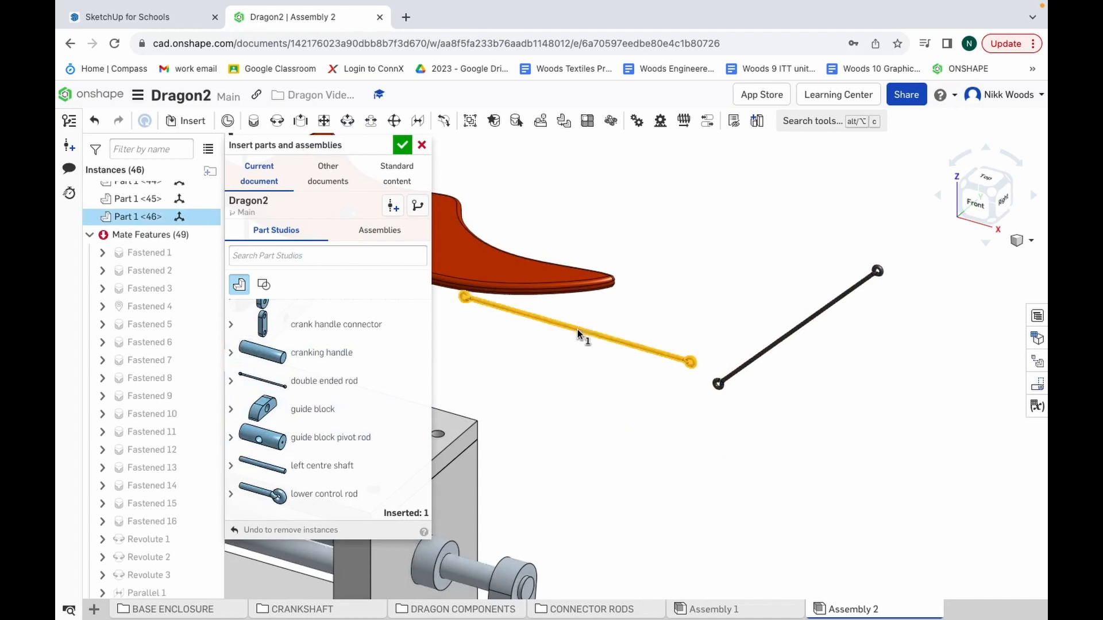
click(422, 145)
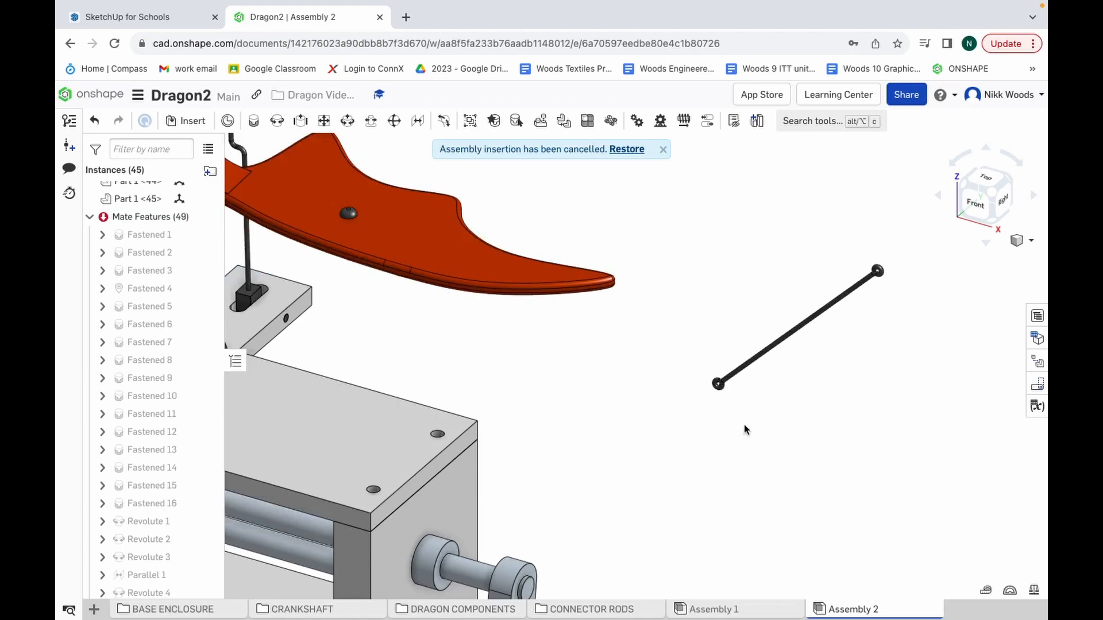
Step: Switch to the Word exercise document and read the ball mate instructions and the picture of the middle rod's rotation
scroll(736, 425, up, 5)
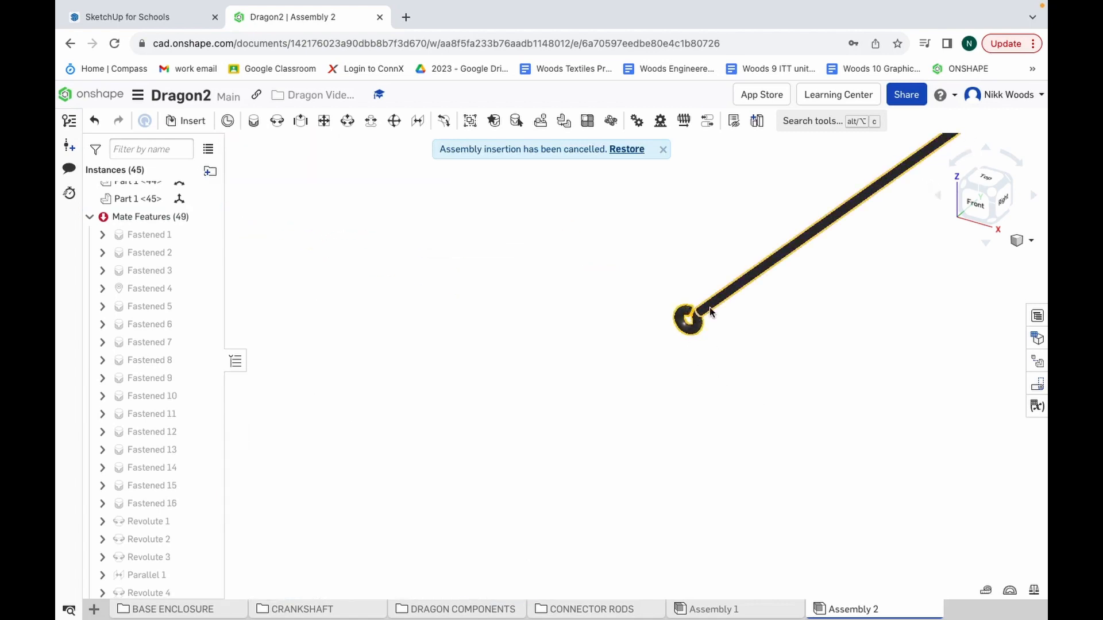
key(ctrl+Up)
click(678, 50)
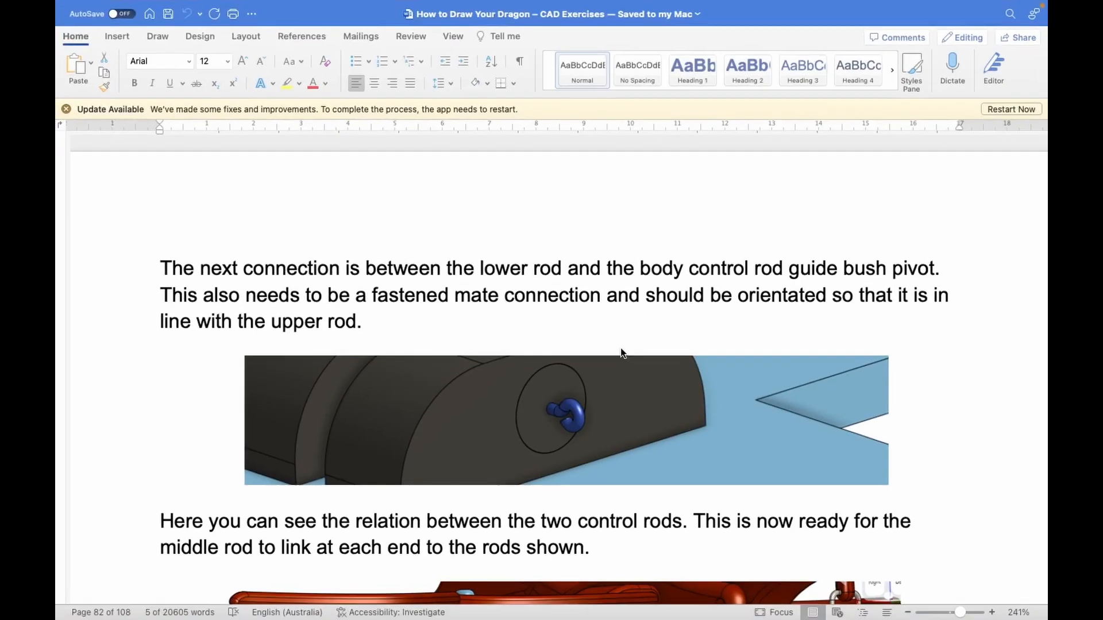
scroll(621, 353, down, 15)
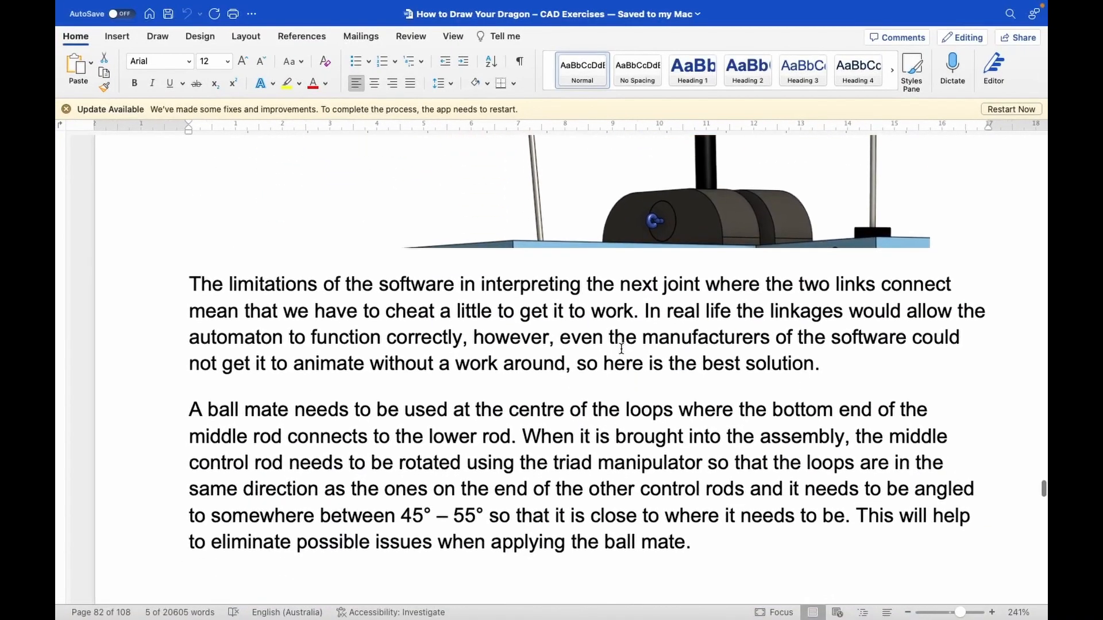
scroll(621, 348, down, 10)
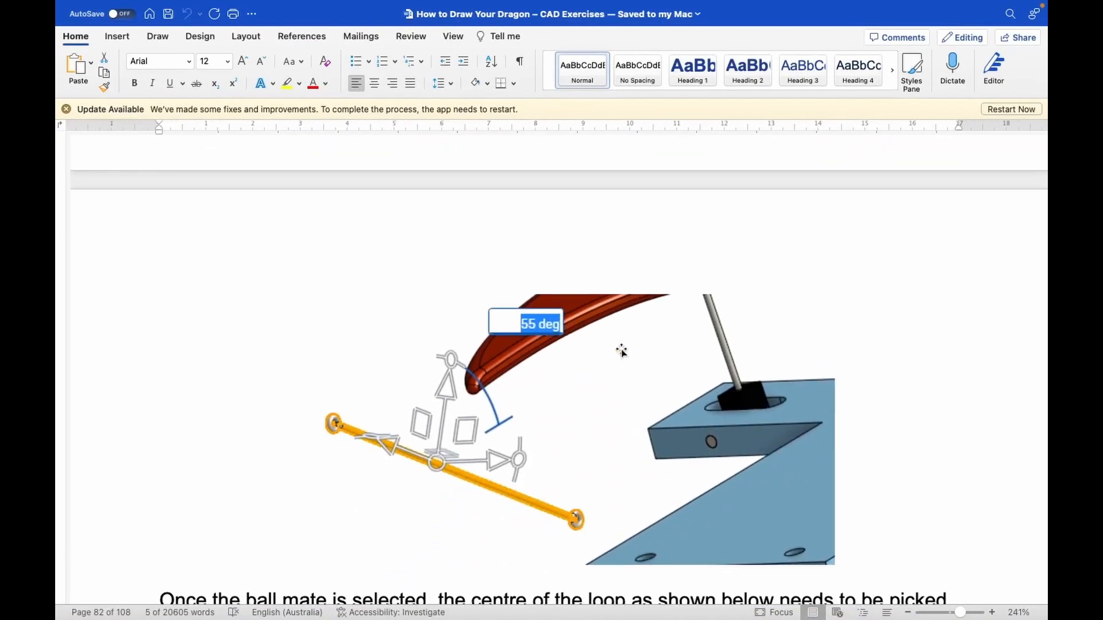
Step: Read the instructions and pictures on ball-mating the loop centres and revolute-mating the middle rod to the upper wing control rod
scroll(621, 351, down, 10)
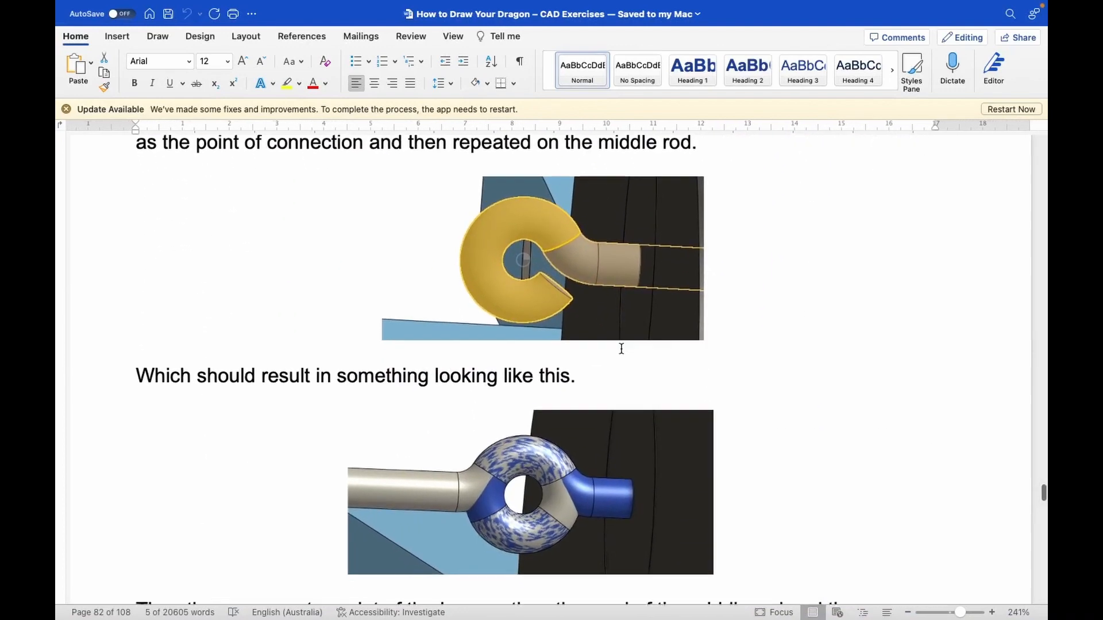
scroll(621, 349, down, 2)
scroll(621, 349, up, 10)
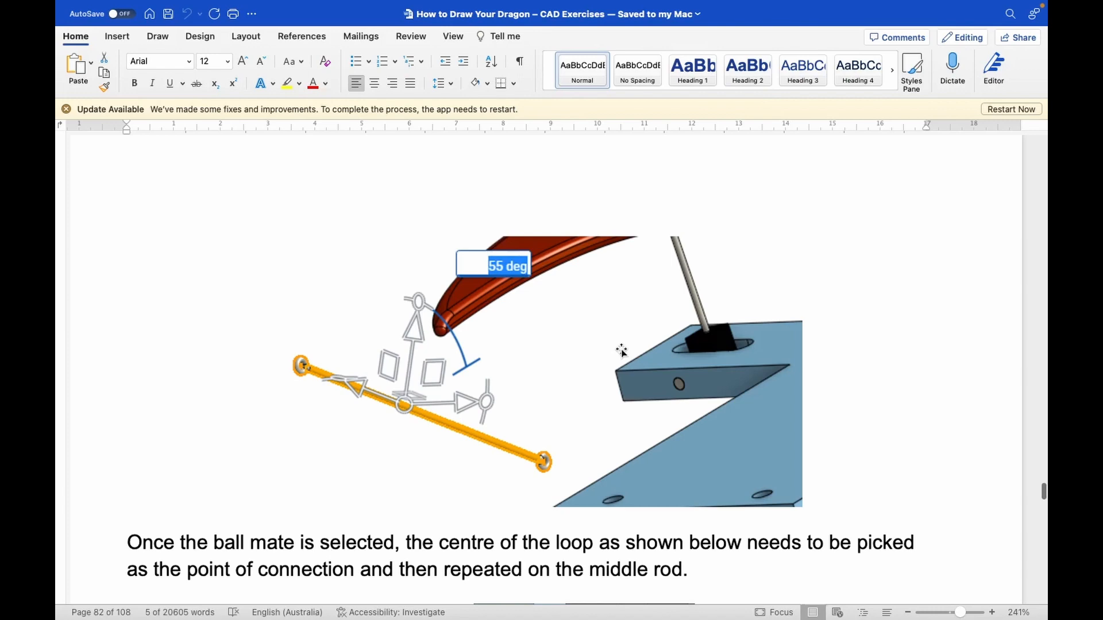
scroll(607, 353, down, 15)
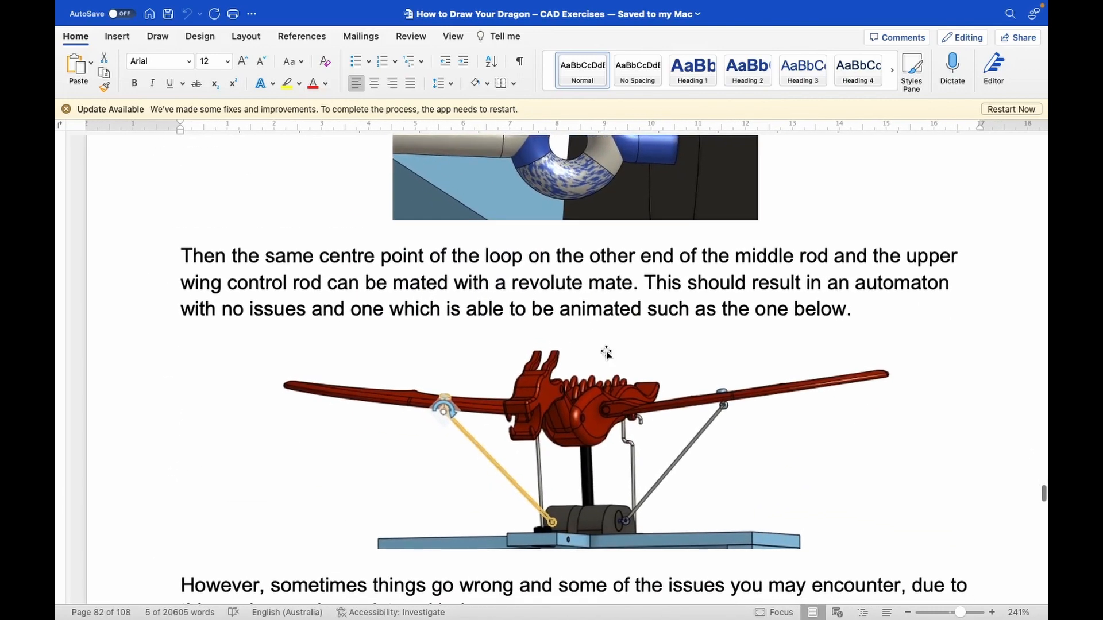
ctrl+scroll(731, 449, up, 5)
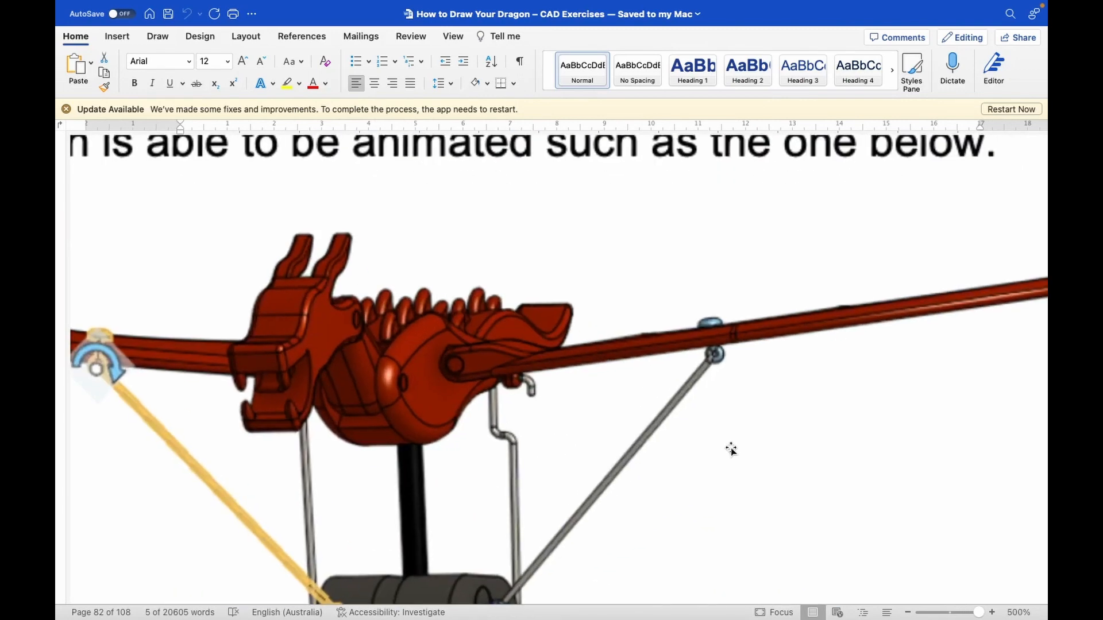
ctrl+scroll(731, 450, down, 5)
Step: Switch back to the Onshape dragon assembly and restore the cancelled assembly insertion
key(ctrl+Up)
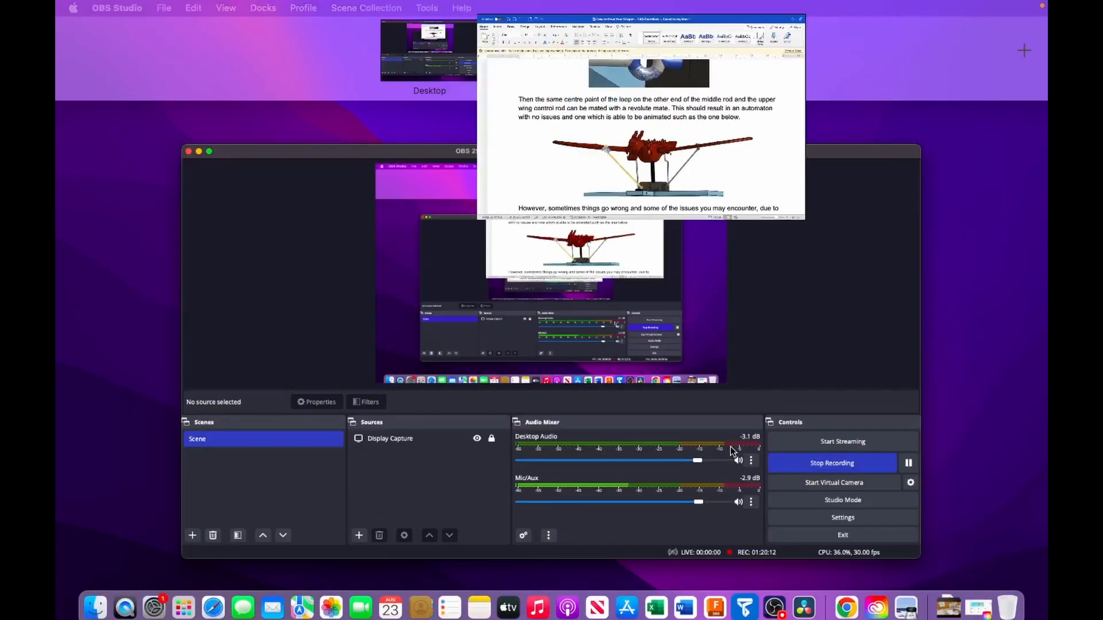
click(574, 58)
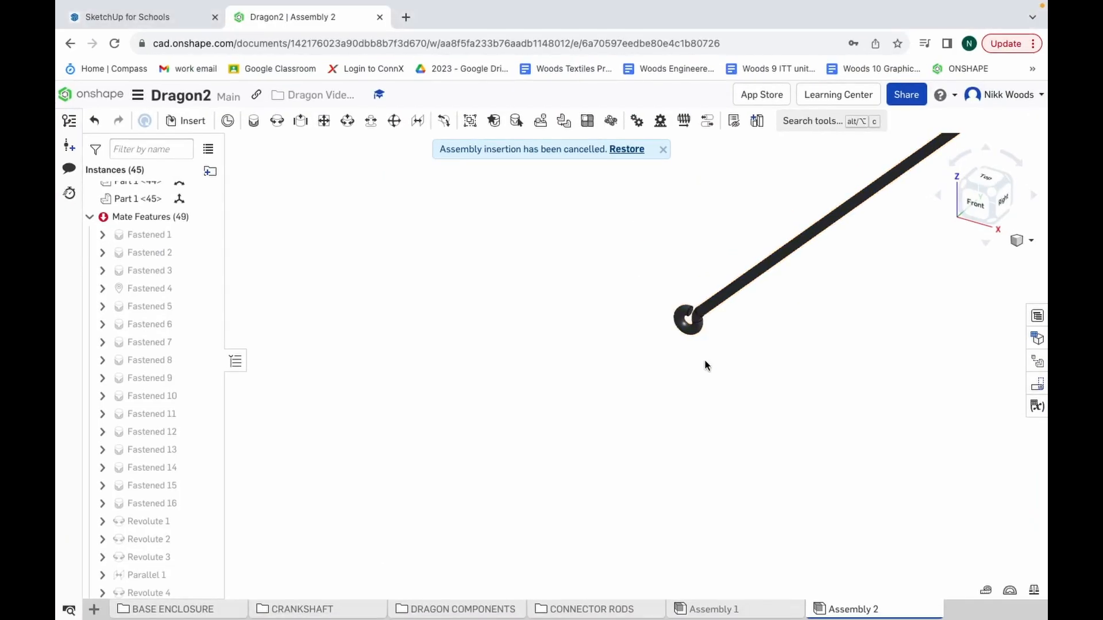
click(627, 151)
scroll(691, 345, down, 6)
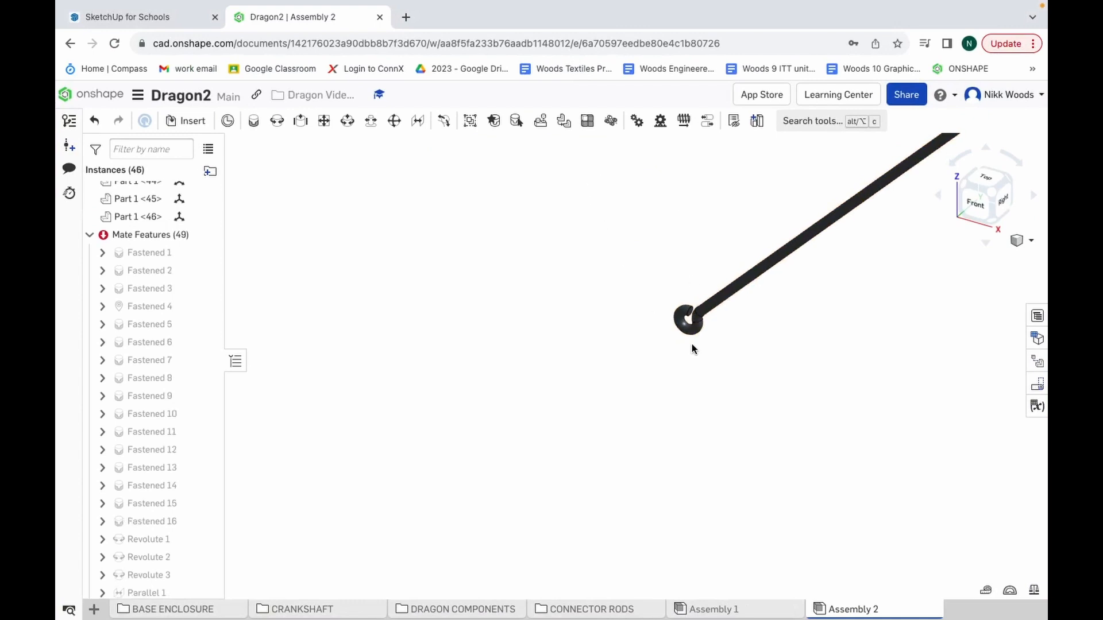
scroll(692, 345, down, 4)
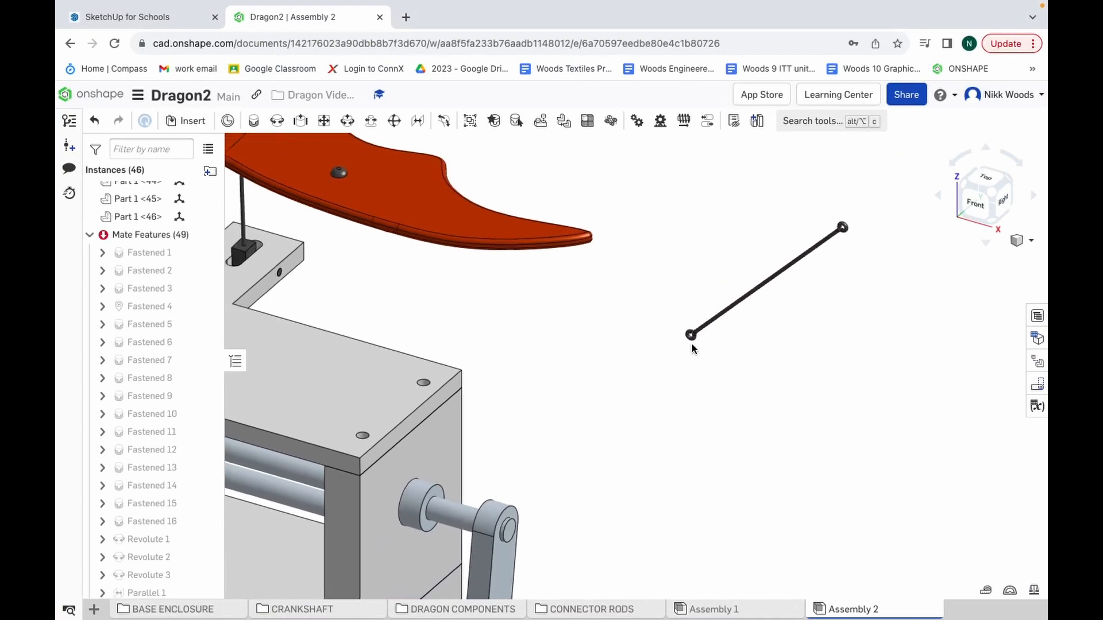
scroll(691, 344, up, 4)
scroll(692, 345, up, 1)
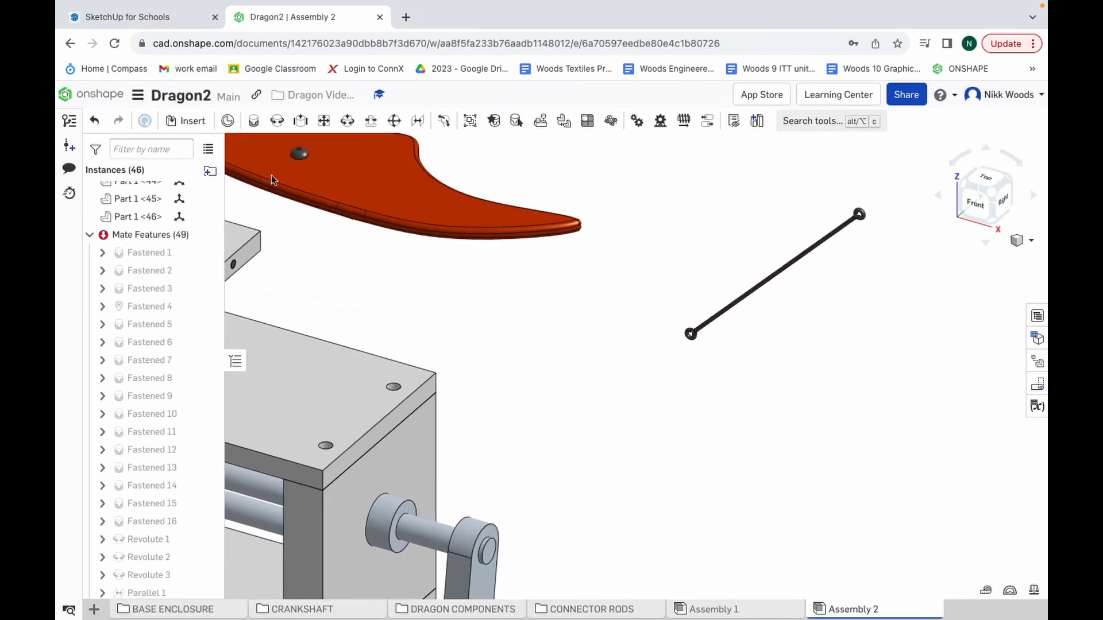
Step: Insert another double ended rod from the current document's part studios into the empty space below the first one
click(194, 128)
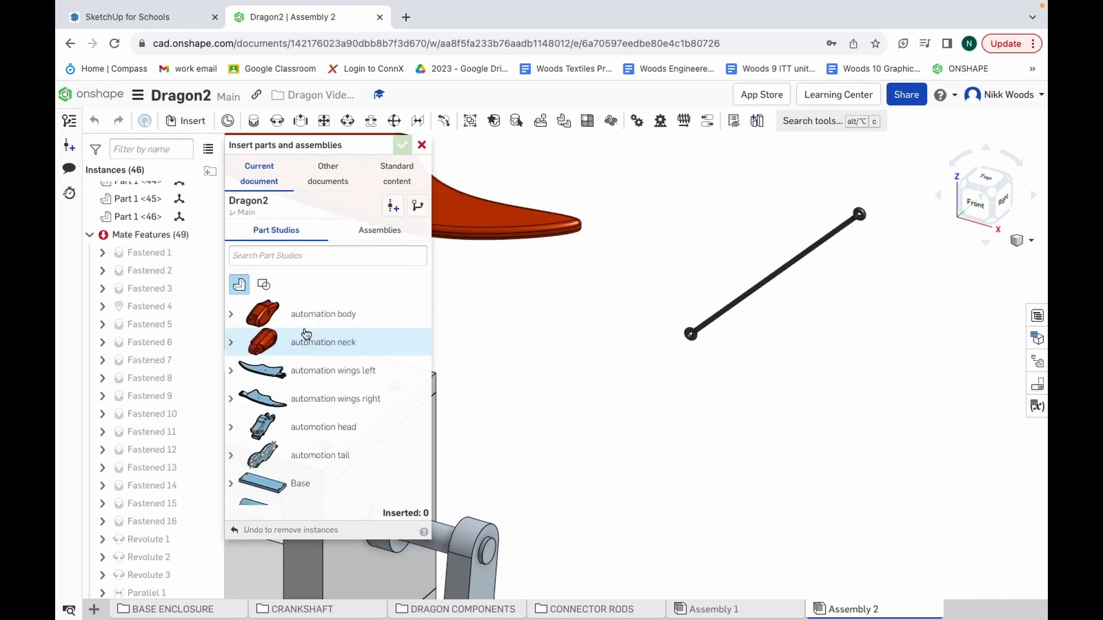
scroll(310, 437, down, 8)
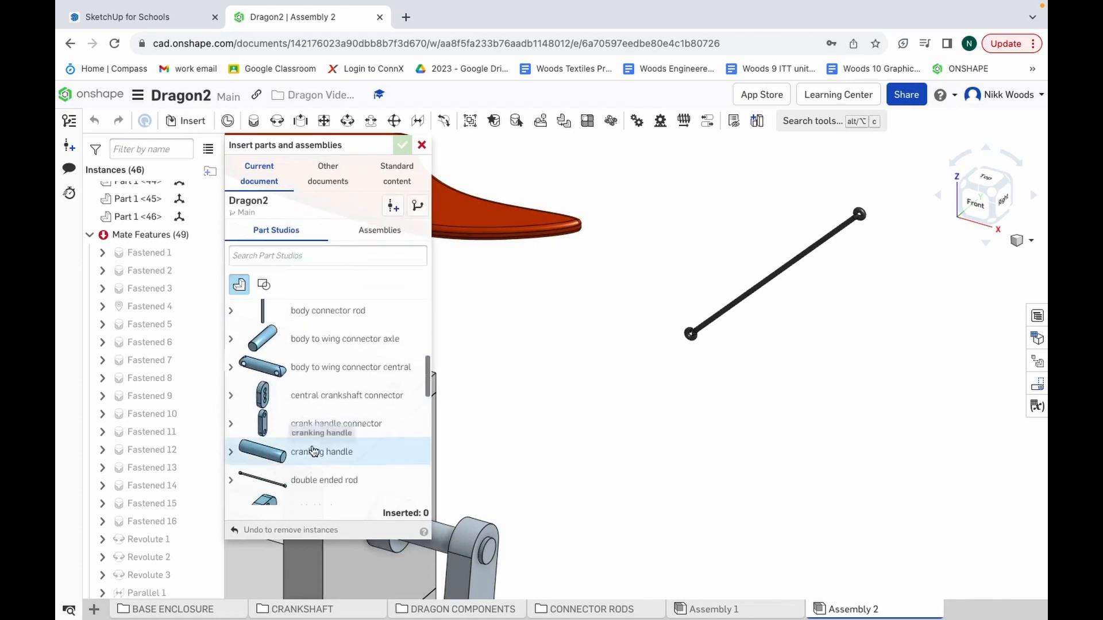
scroll(314, 451, down, 3)
click(315, 407)
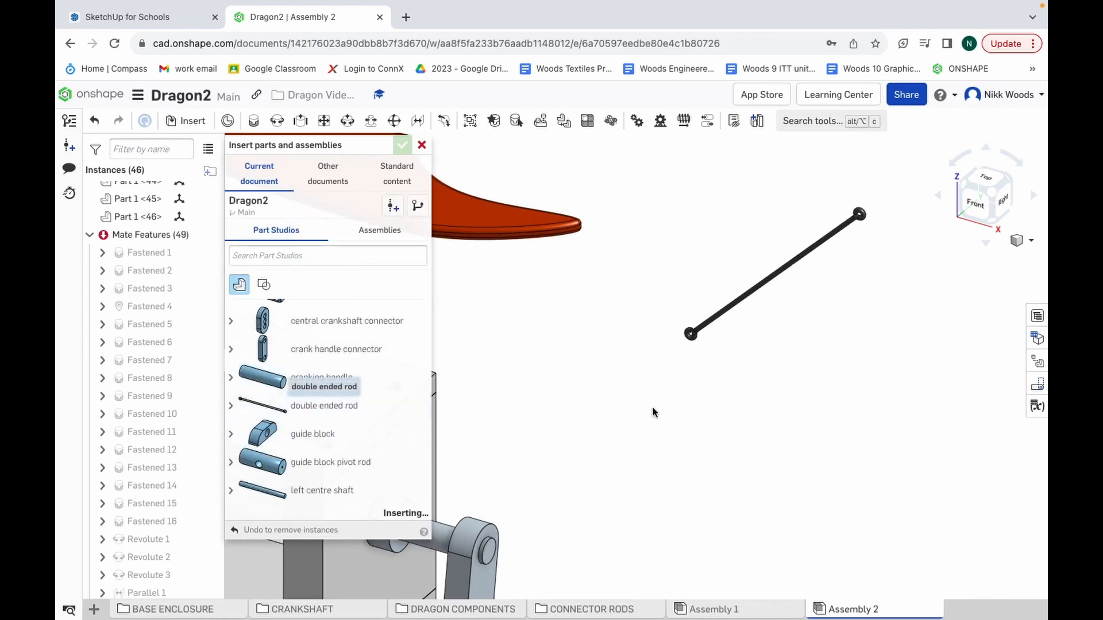
click(628, 408)
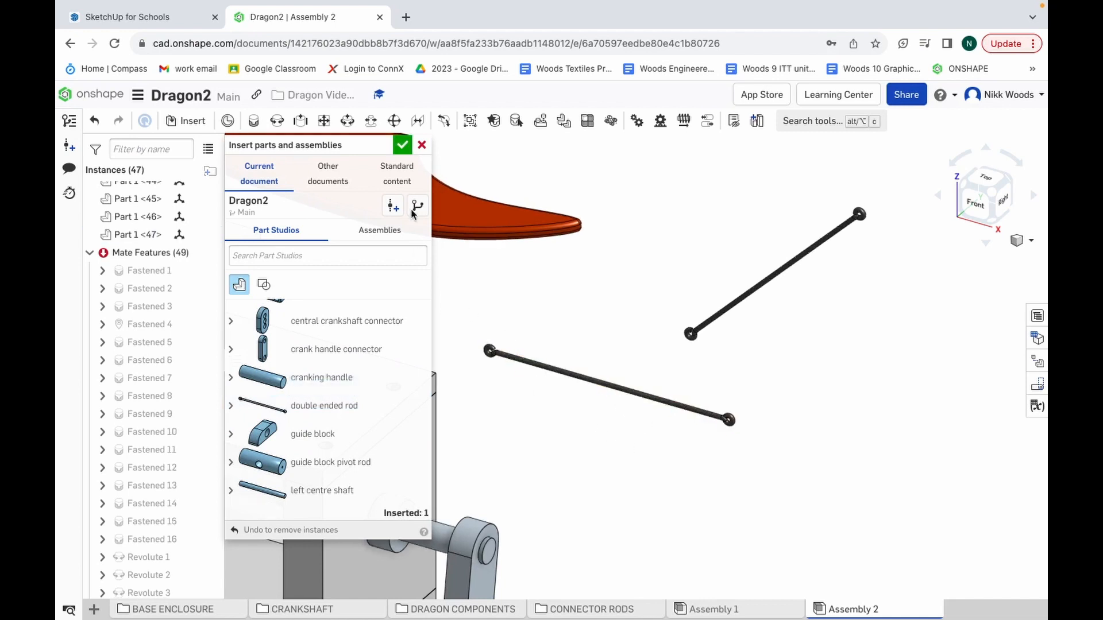
click(402, 147)
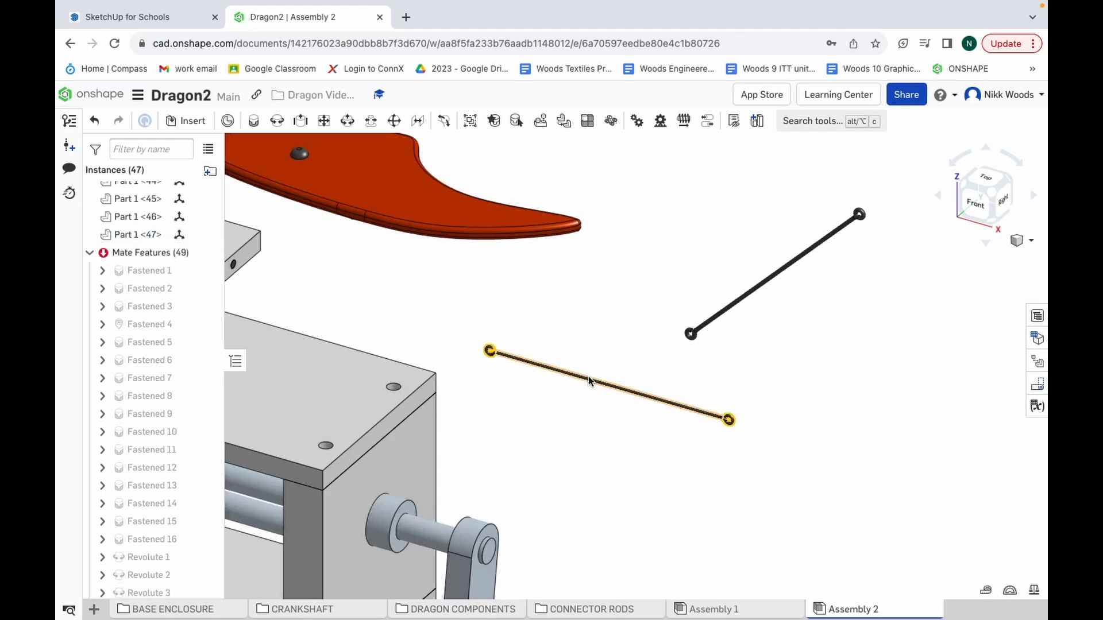
Step: Rotate the newly inserted double ended rod by 45 degrees with the triad manipulator so it slopes steeply downward toward the crank side
click(581, 378)
drag(590, 317, 639, 352)
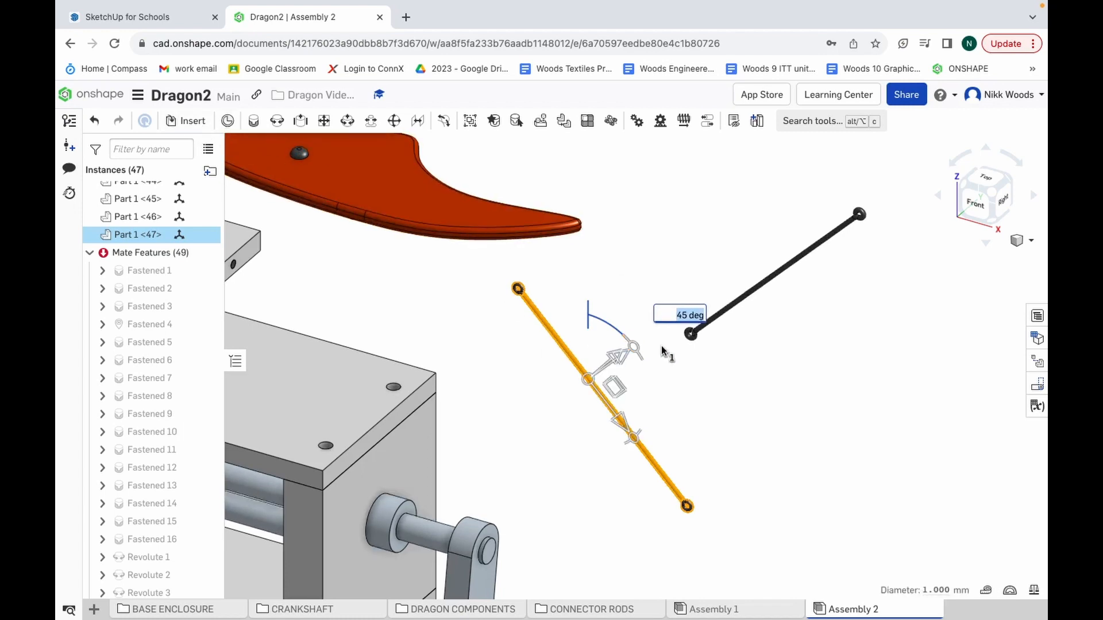
click(733, 413)
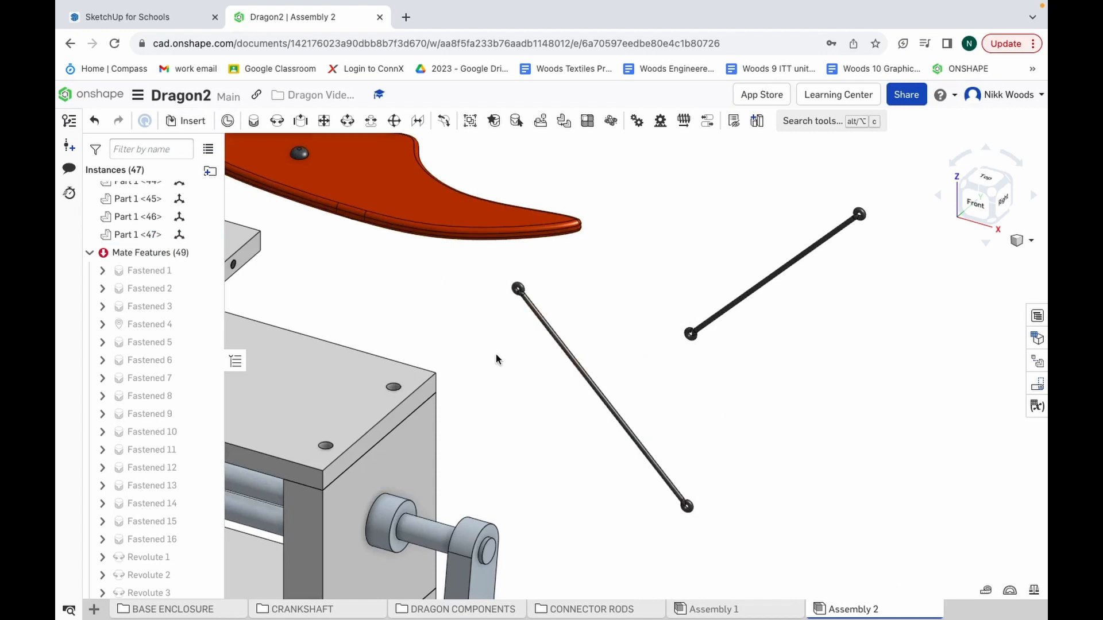
Step: Start a ball mate from the front view at the centre of the loop on the upward-sloping double ended rod's upper end
scroll(495, 354, down, 5)
scroll(496, 355, down, 1)
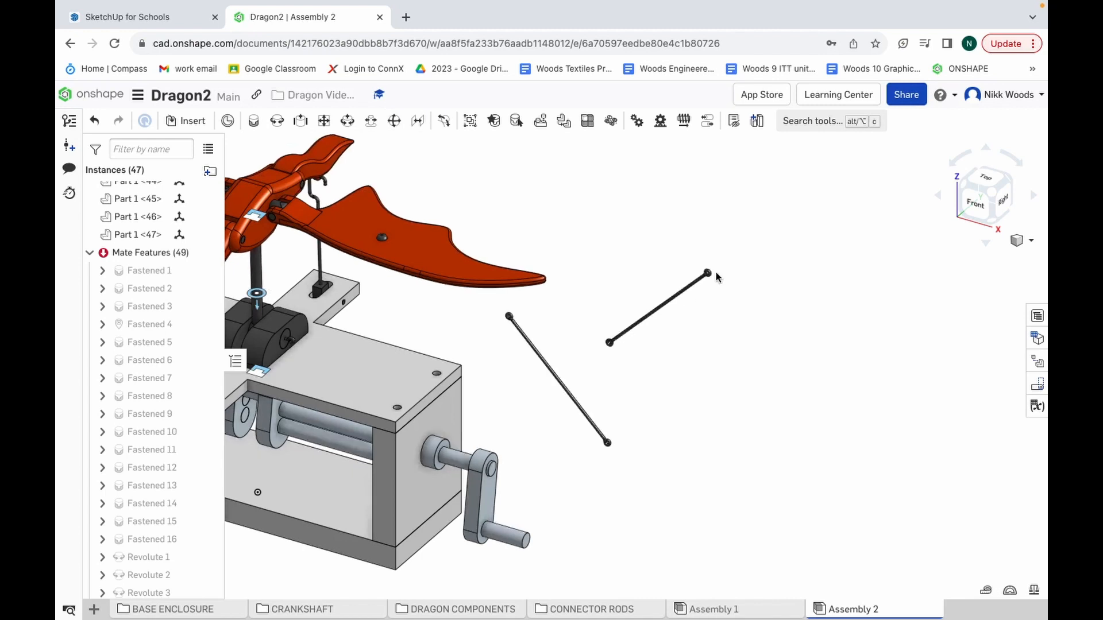
scroll(712, 273, down, 4)
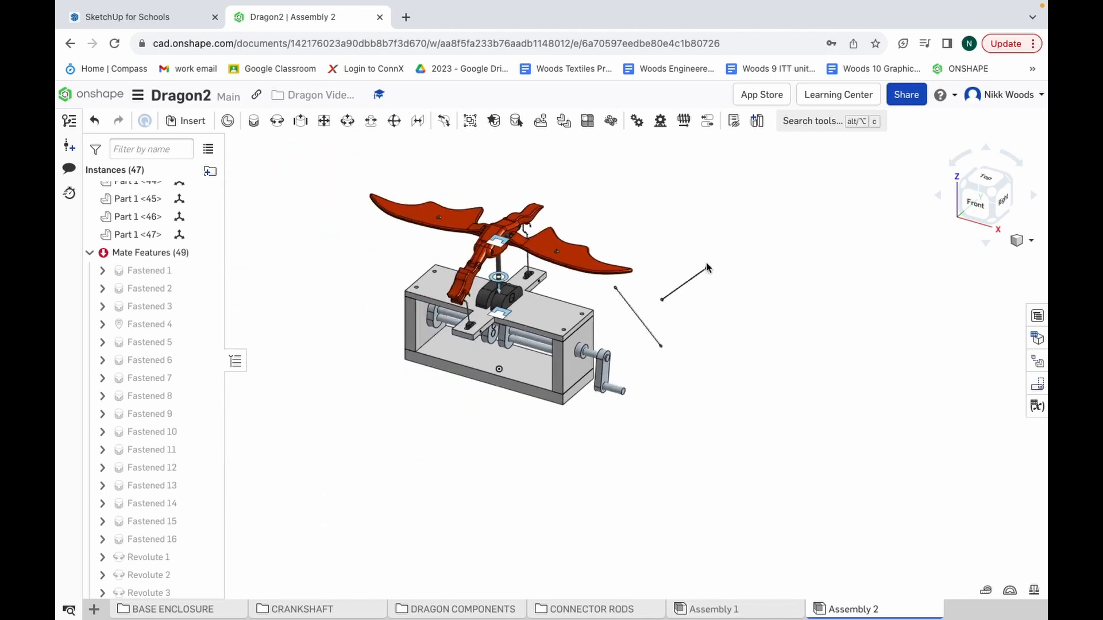
scroll(708, 268, up, 5)
scroll(708, 268, up, 6)
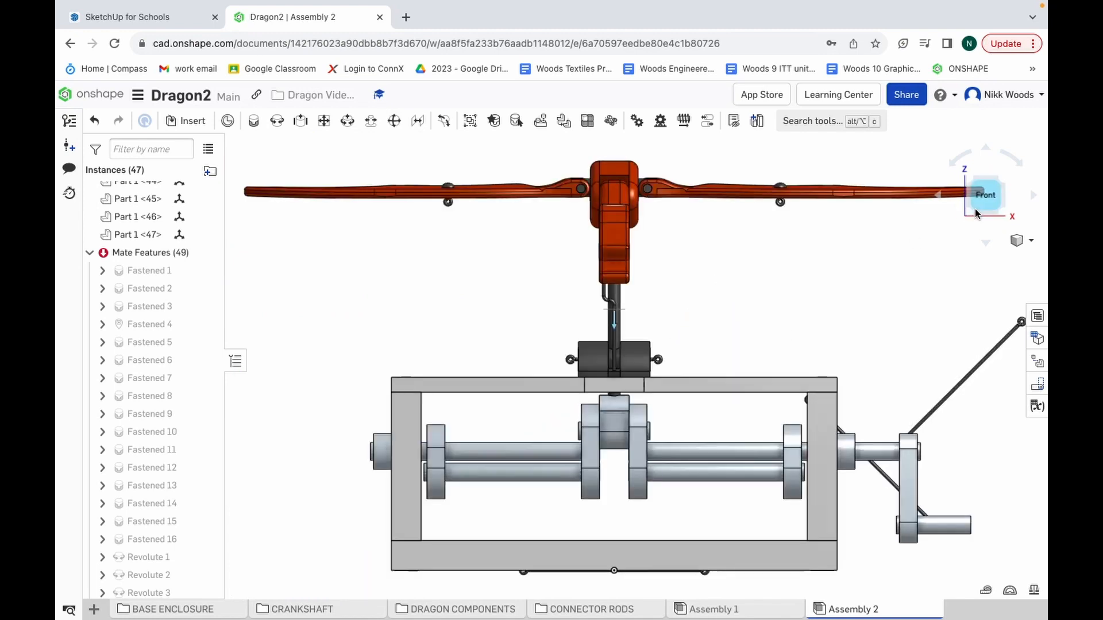
click(975, 206)
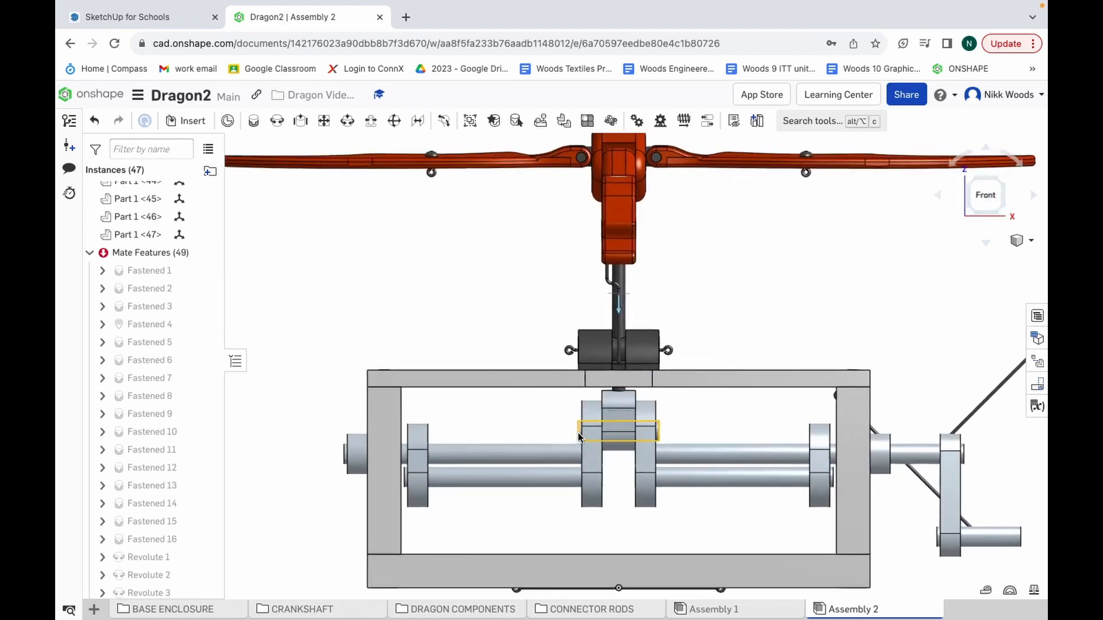
scroll(578, 433, down, 4)
scroll(839, 379, up, 5)
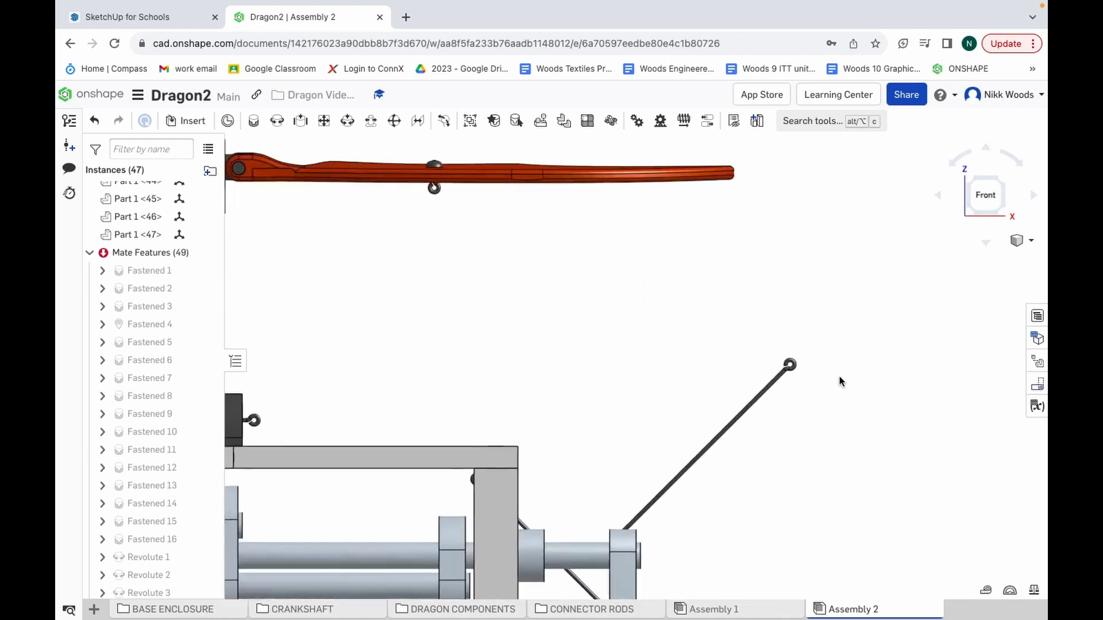
scroll(765, 359, up, 3)
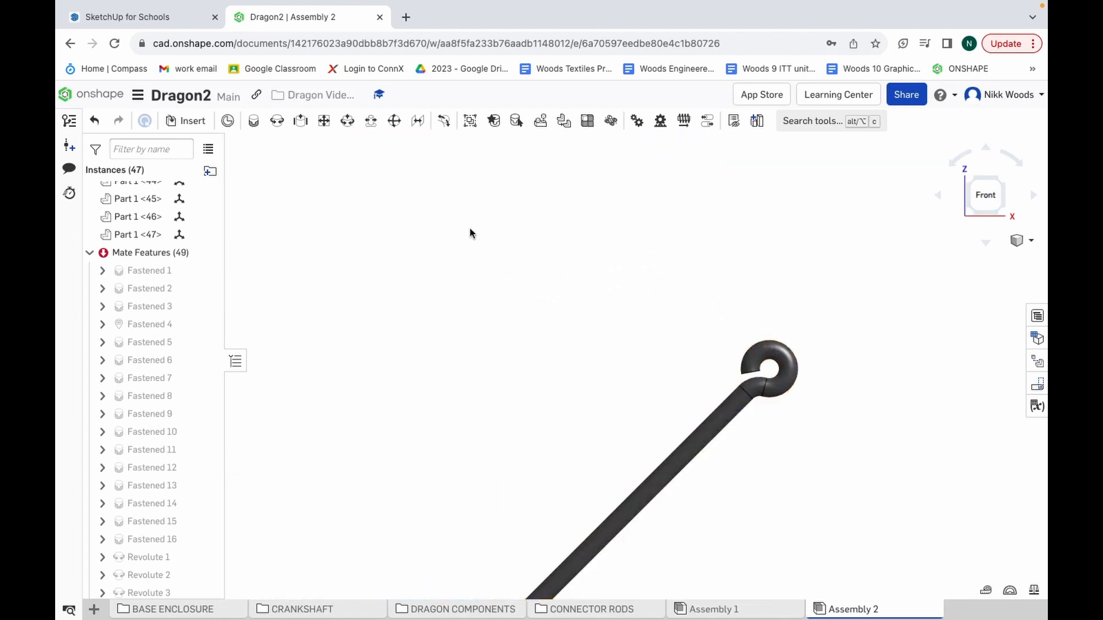
click(395, 121)
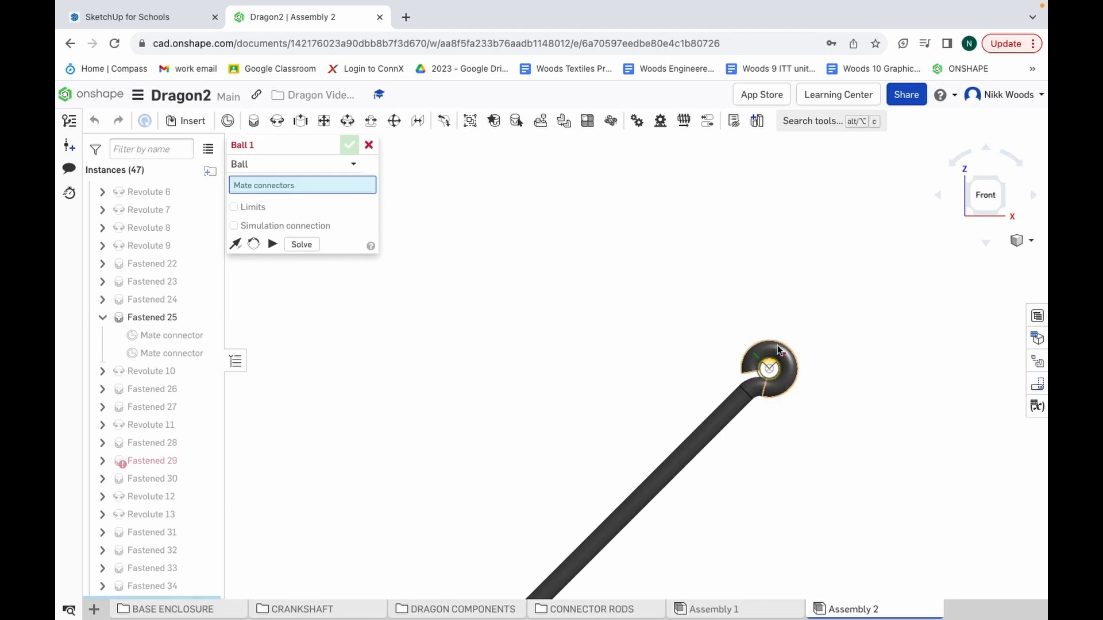
click(777, 346)
Step: Complete the ball mate by picking the loop centre of the upper control rod beneath the crank-side wing
scroll(636, 354, down, 10)
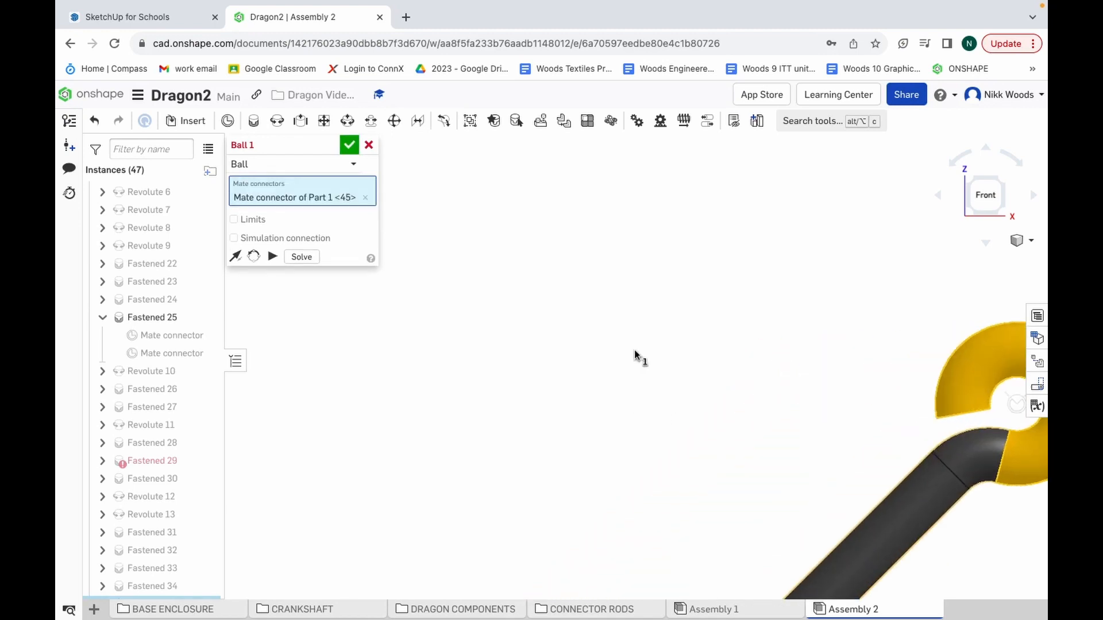
scroll(635, 354, down, 2)
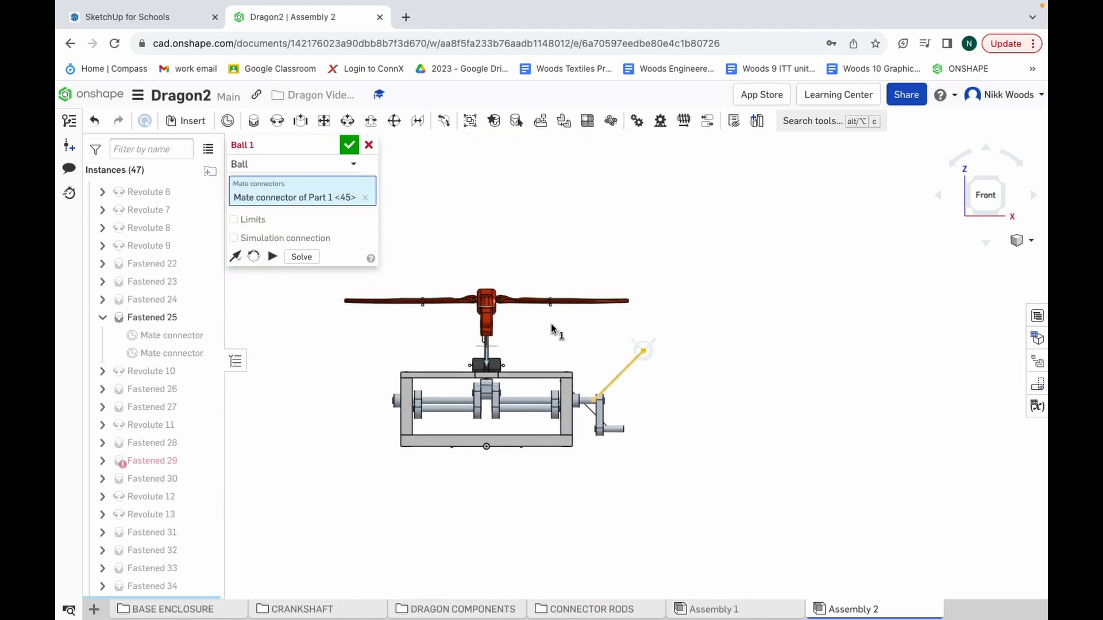
scroll(556, 327, up, 10)
scroll(551, 310, up, 1)
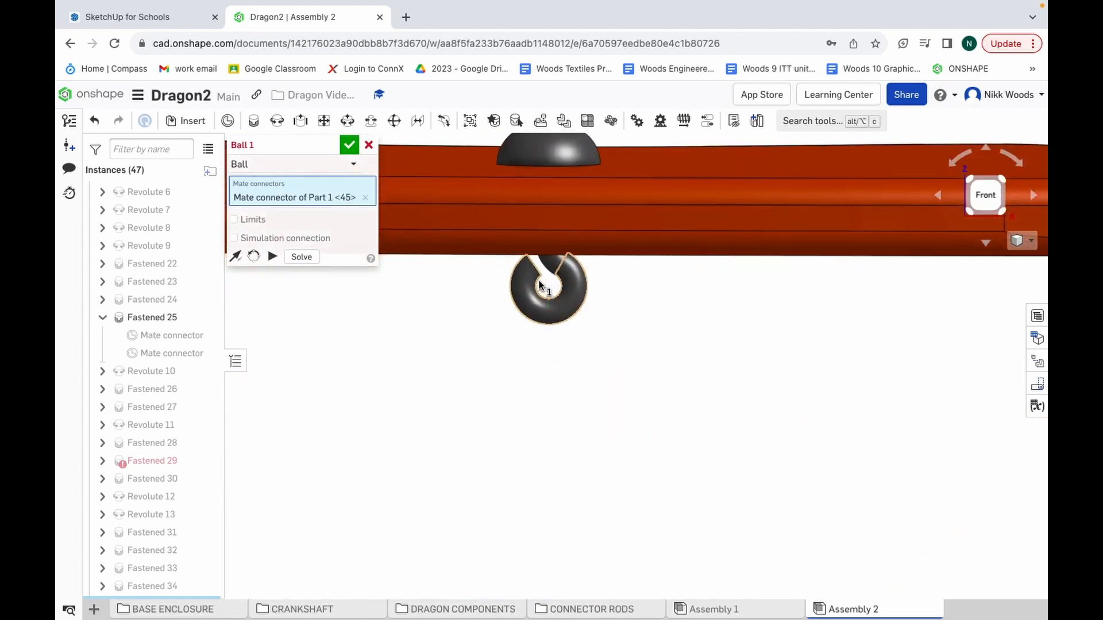
click(540, 285)
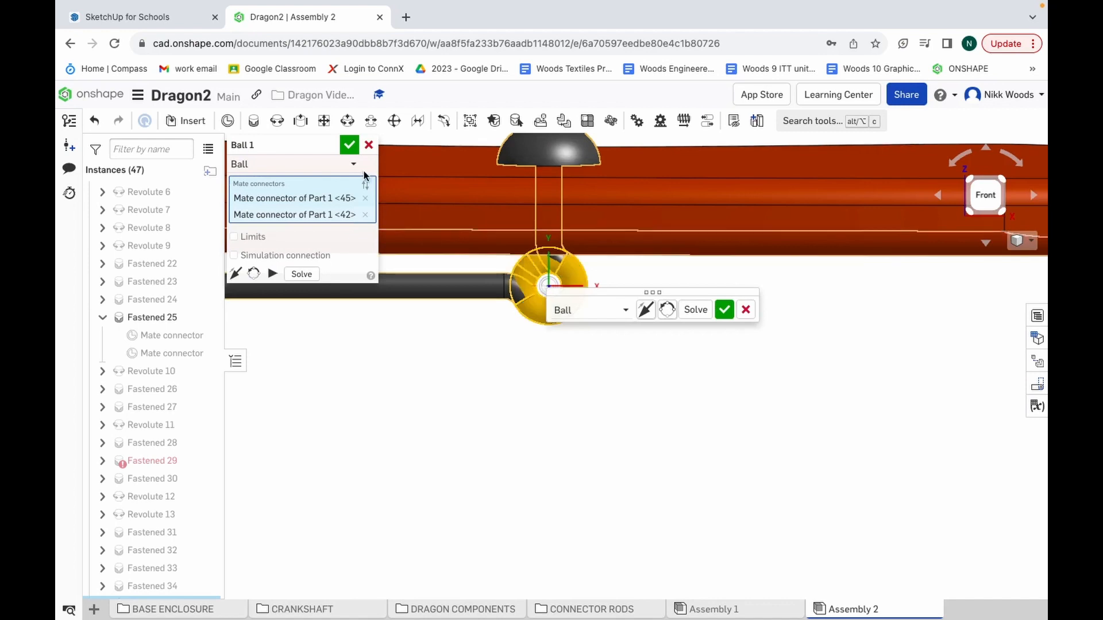
click(349, 145)
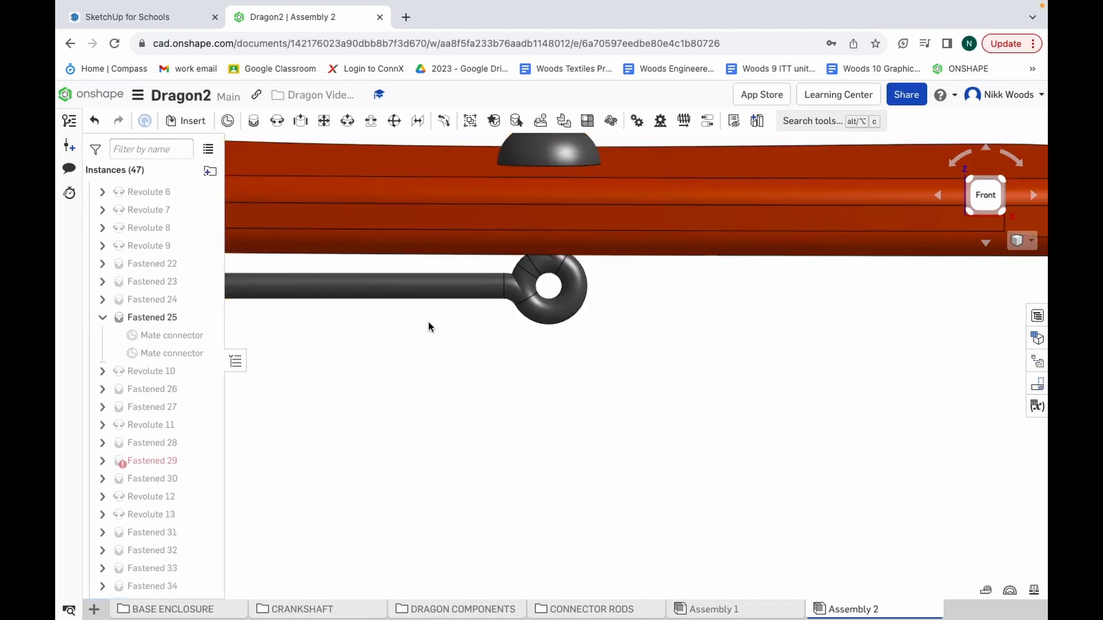
Step: Try to rotate the mated double ended rod under the crank-side wing by 320 degrees with the triad manipulator
scroll(431, 325, down, 3)
scroll(431, 326, down, 5)
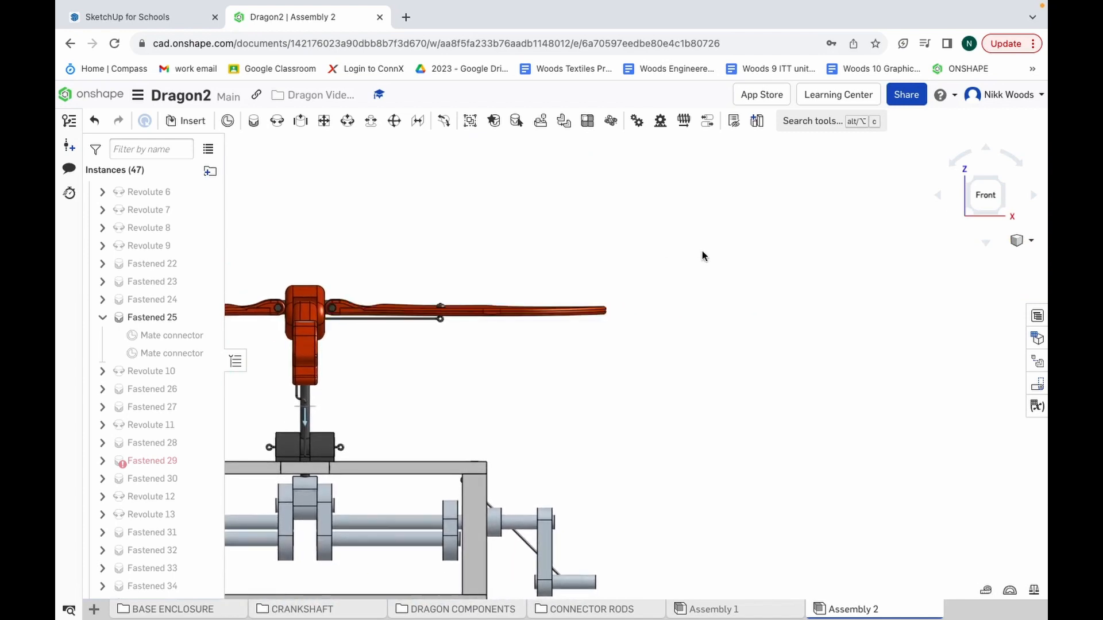
click(361, 321)
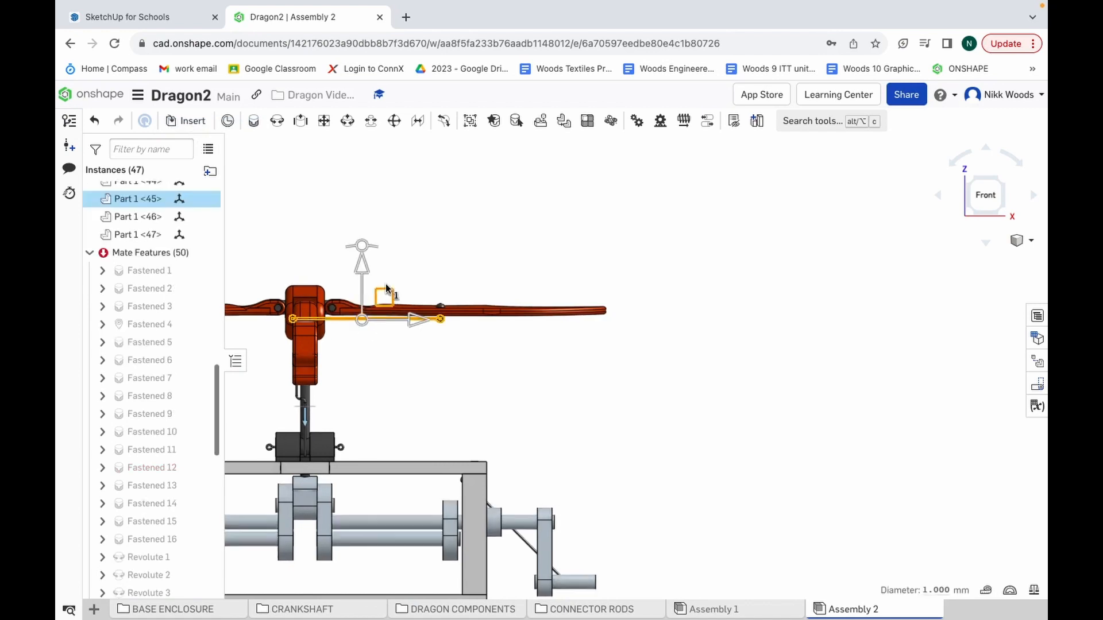
drag(356, 247, 409, 263)
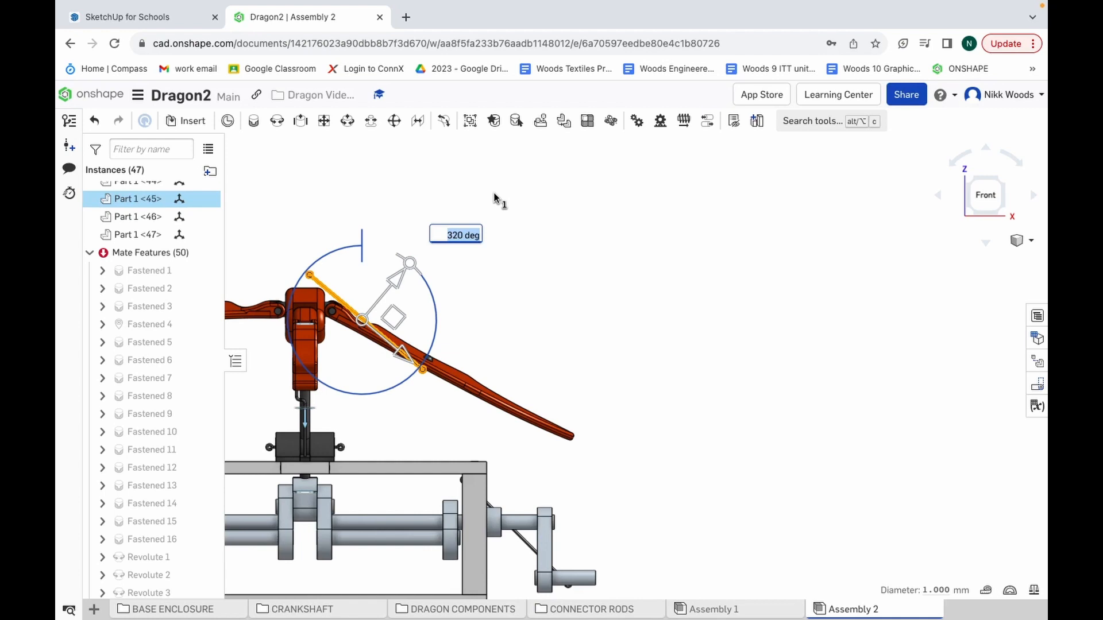
click(549, 201)
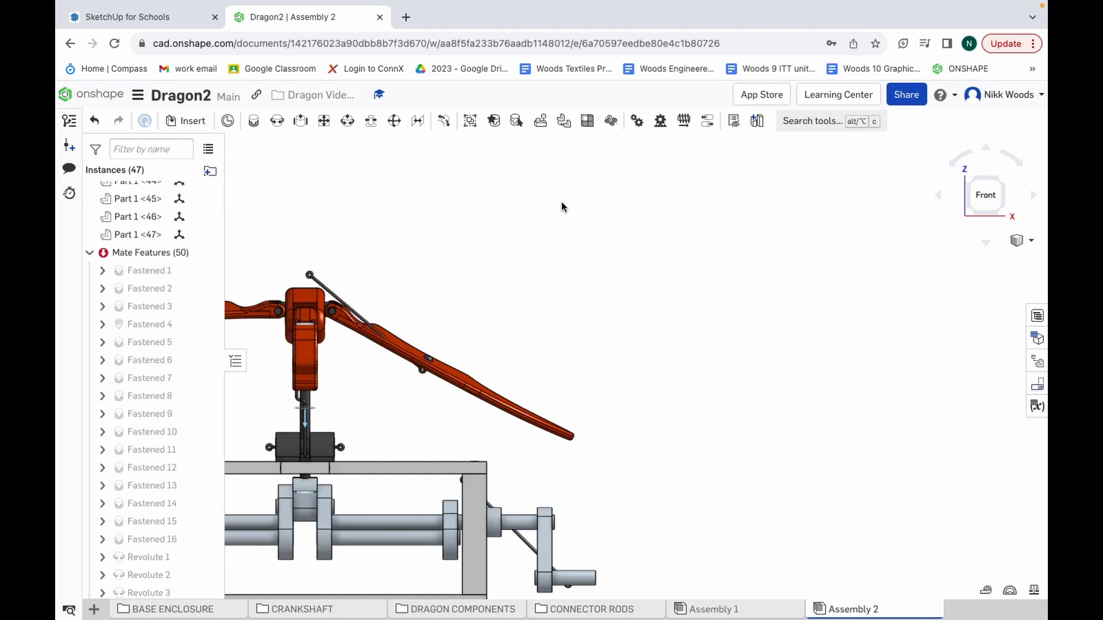
Step: Undo the double ended rod's rotation and its ball mate to the upper control rod
key(ctrl+z)
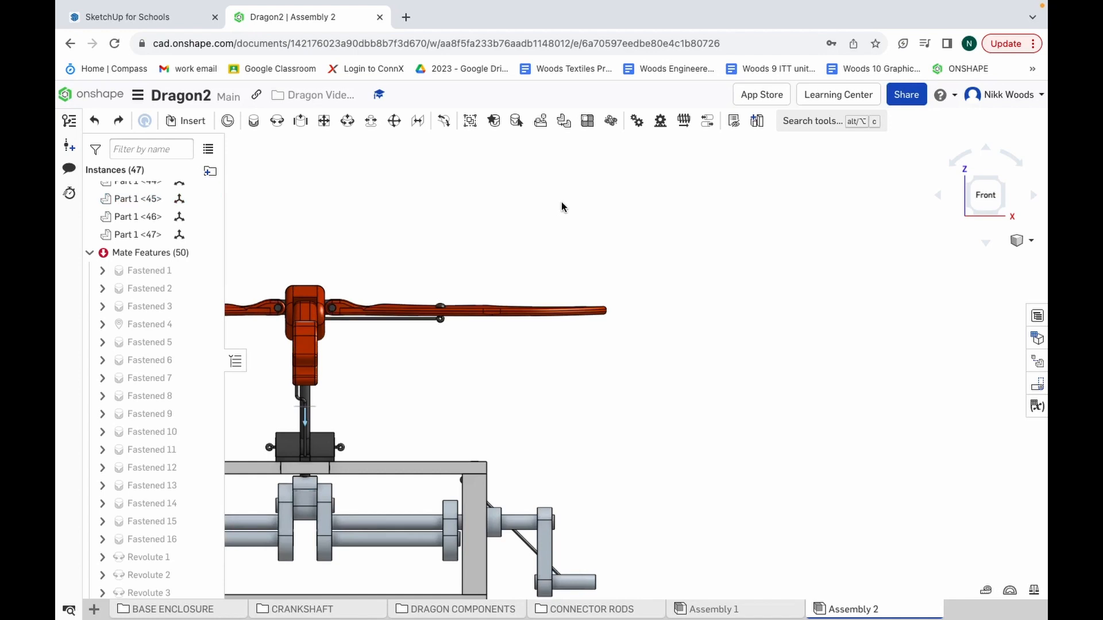
key(ctrl+z)
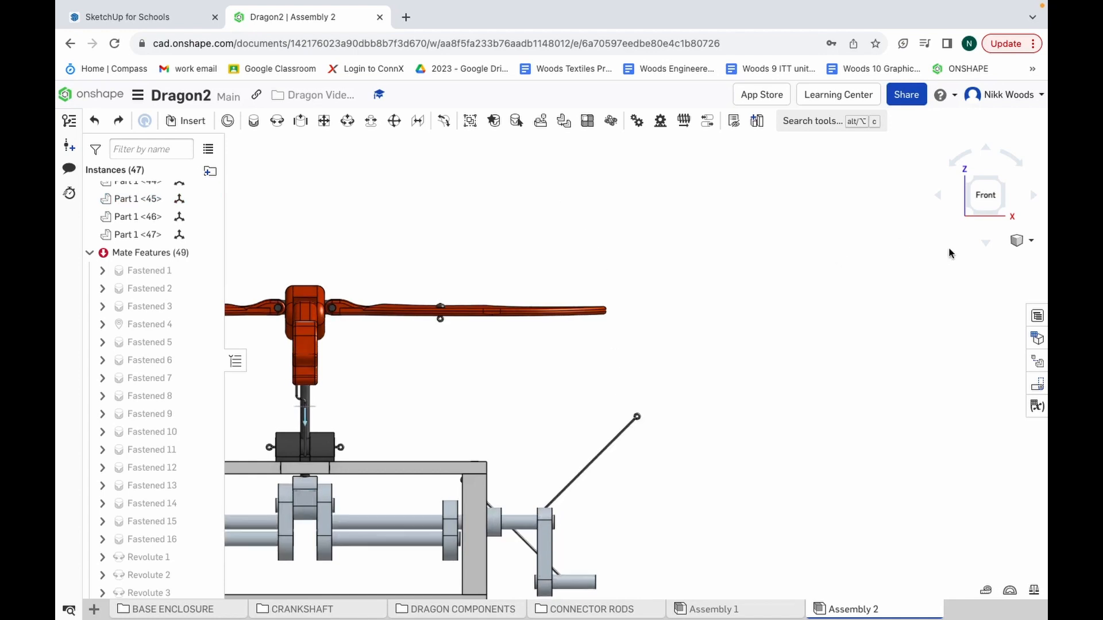
Step: Ball-mate the lower loop centre of the upward-sloping double ended rod to the loop centre of the crank-side lower control rod
click(1031, 246)
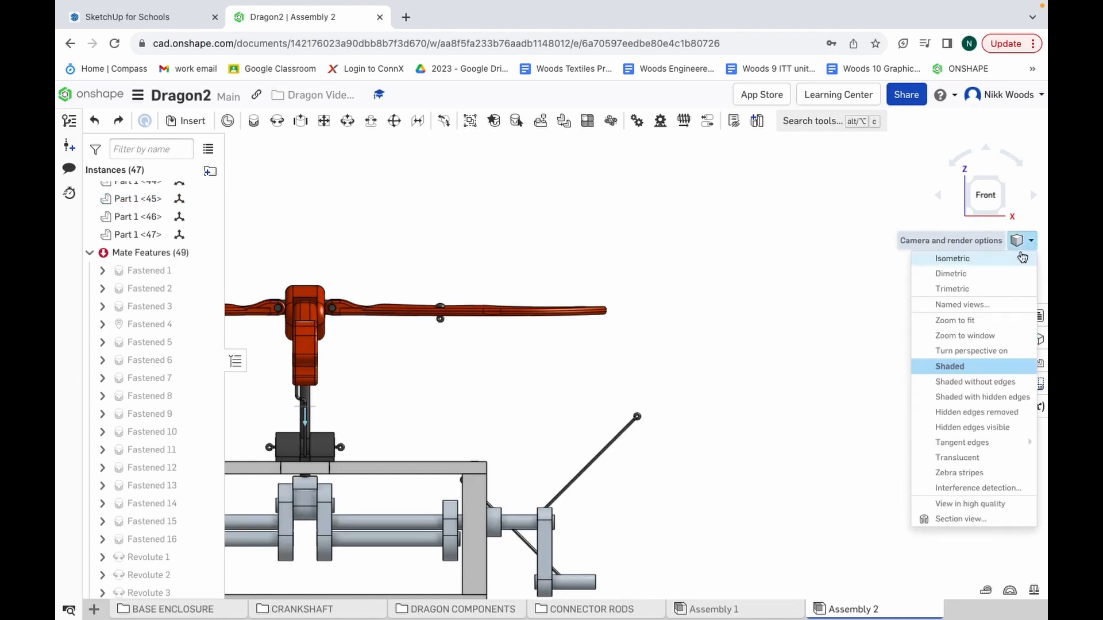
click(981, 291)
scroll(840, 384, up, 10)
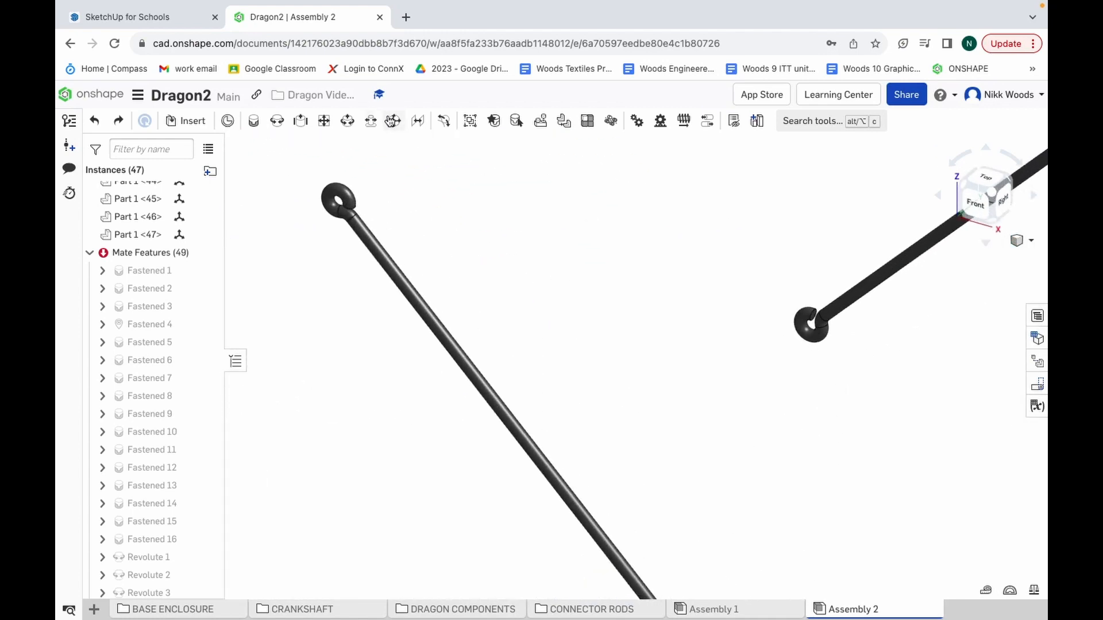
click(804, 329)
scroll(804, 329, down, 10)
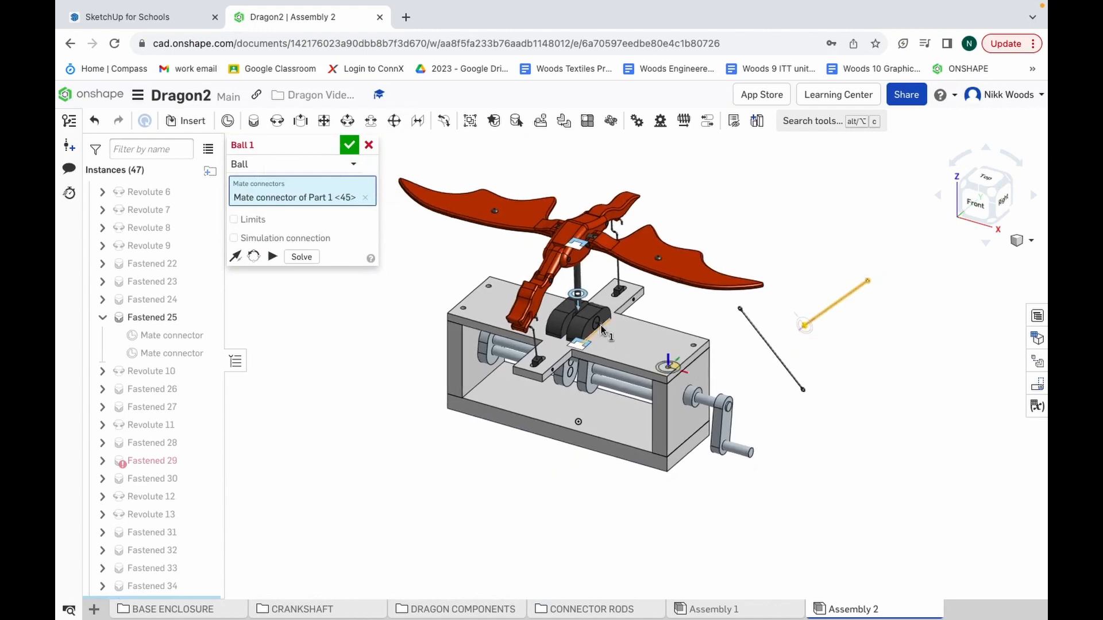
scroll(601, 326, up, 12)
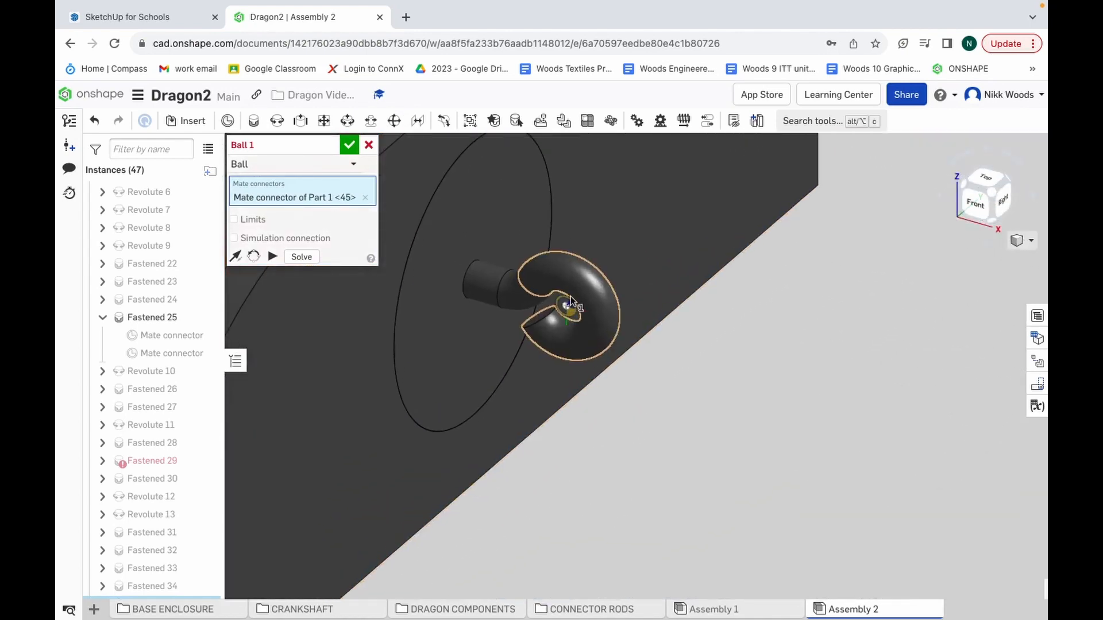
click(570, 300)
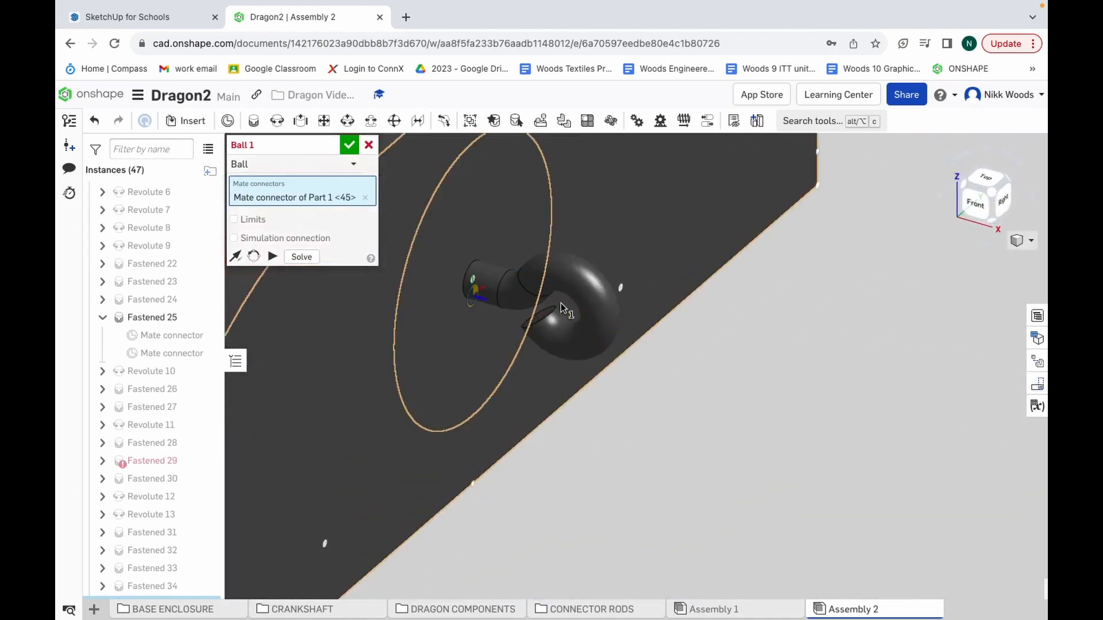
click(594, 317)
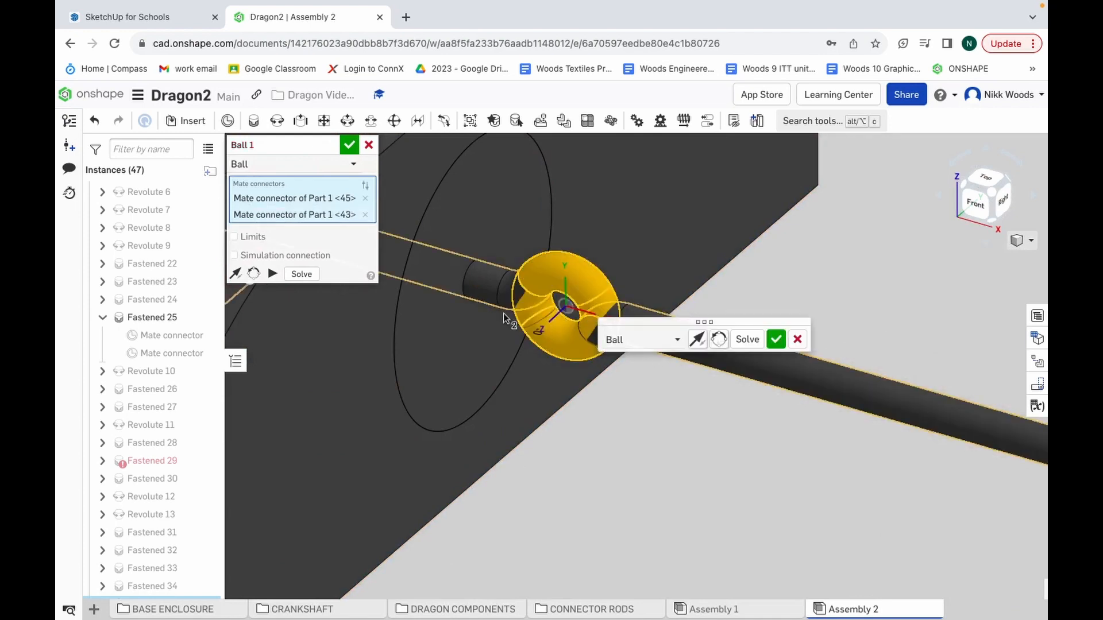
click(350, 147)
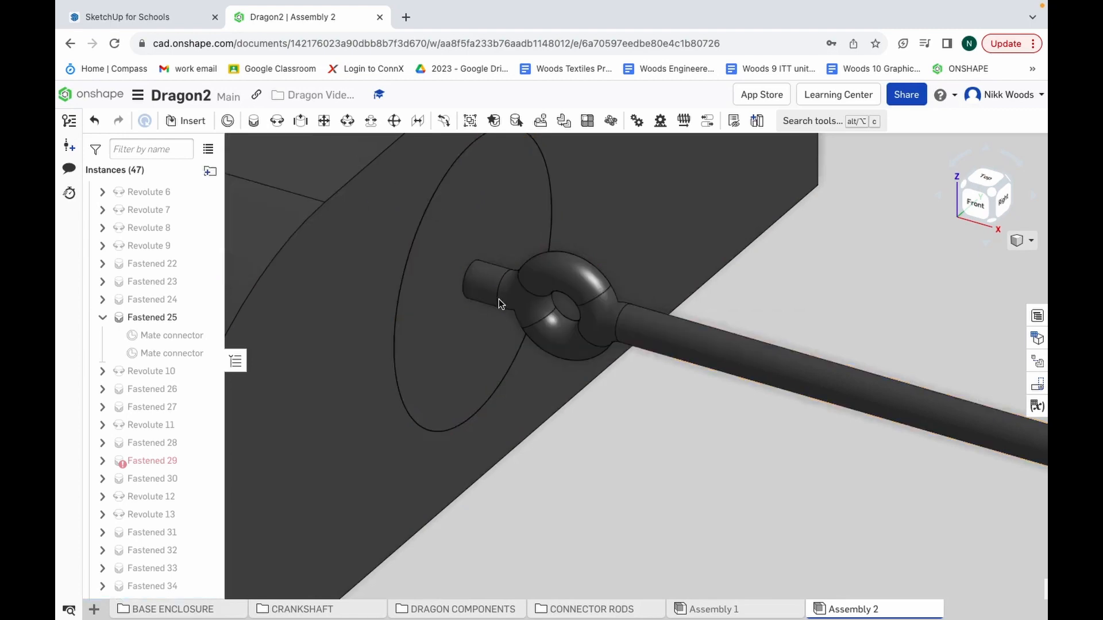
Step: Ball-mate the free end loop of the attached double ended rod to the loop centre of the upper control rod beneath the crank-side wing
scroll(498, 299, down, 10)
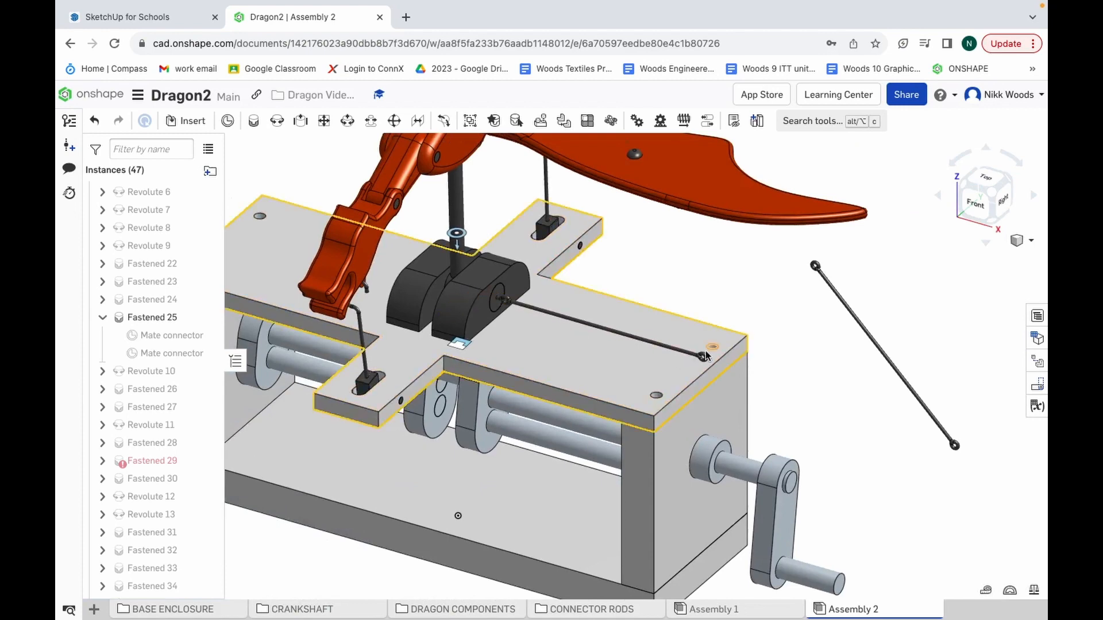
scroll(705, 350, up, 8)
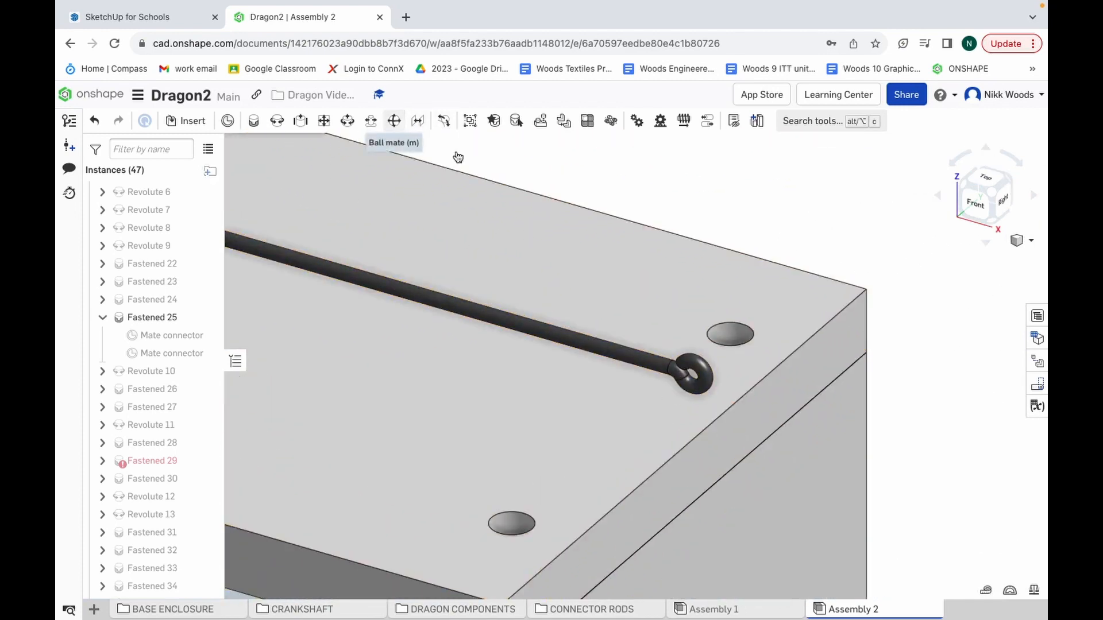
key(m)
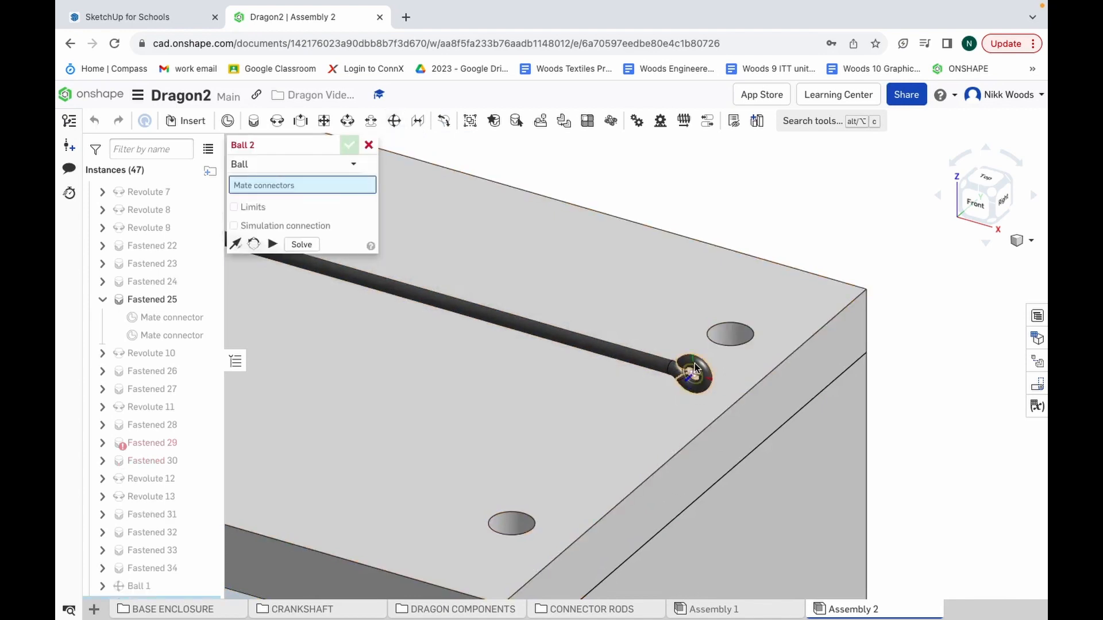
click(697, 368)
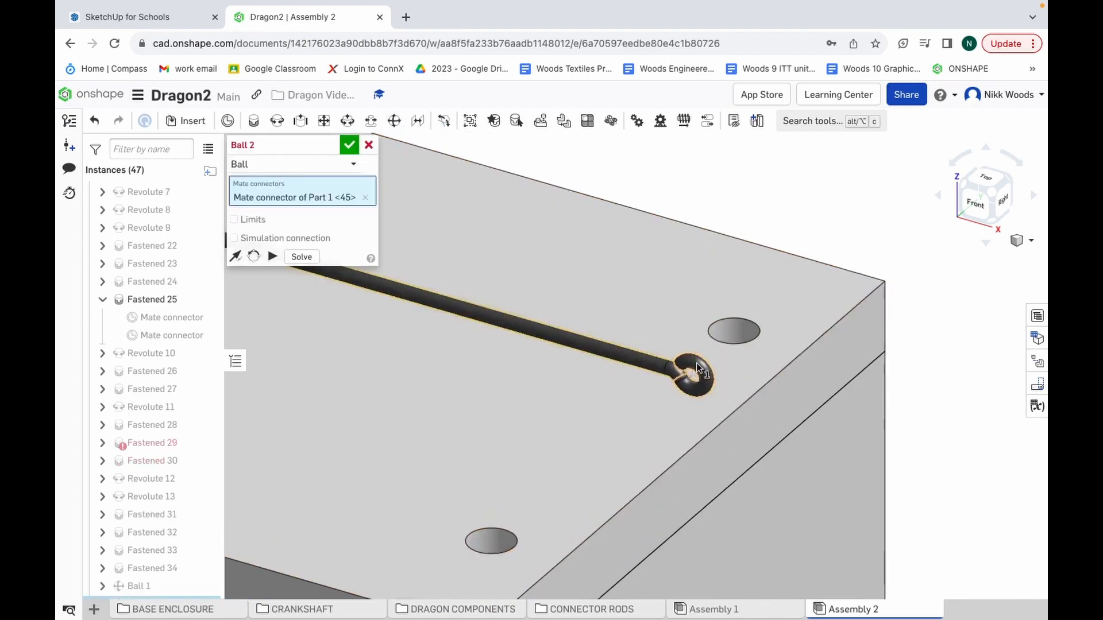
scroll(696, 366, up, 3)
scroll(696, 366, down, 8)
scroll(696, 363, down, 5)
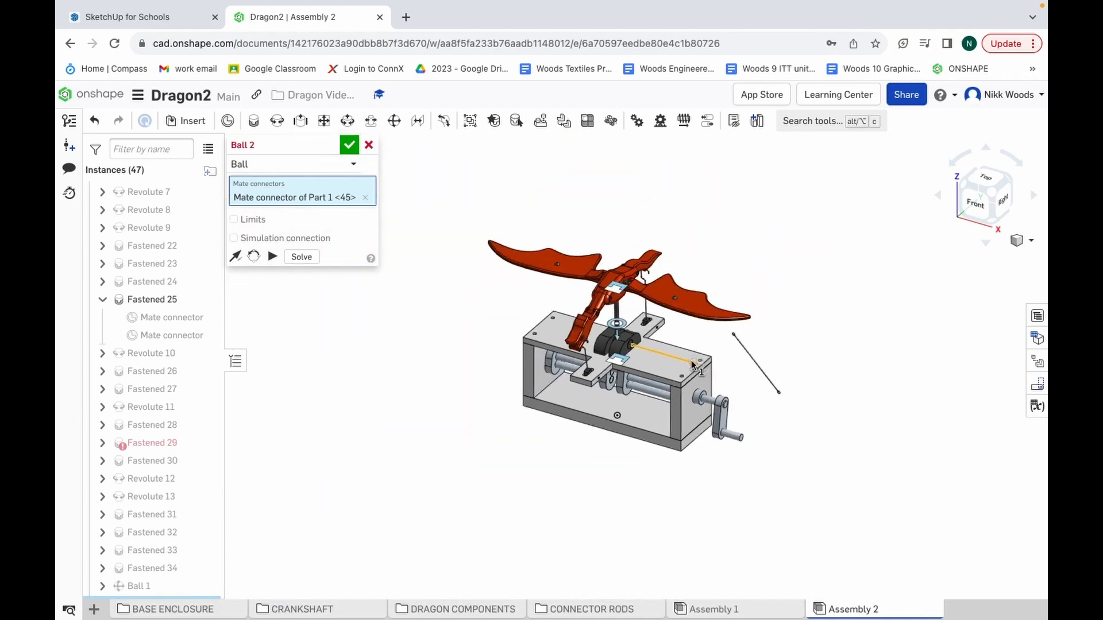
click(976, 205)
scroll(824, 205, up, 6)
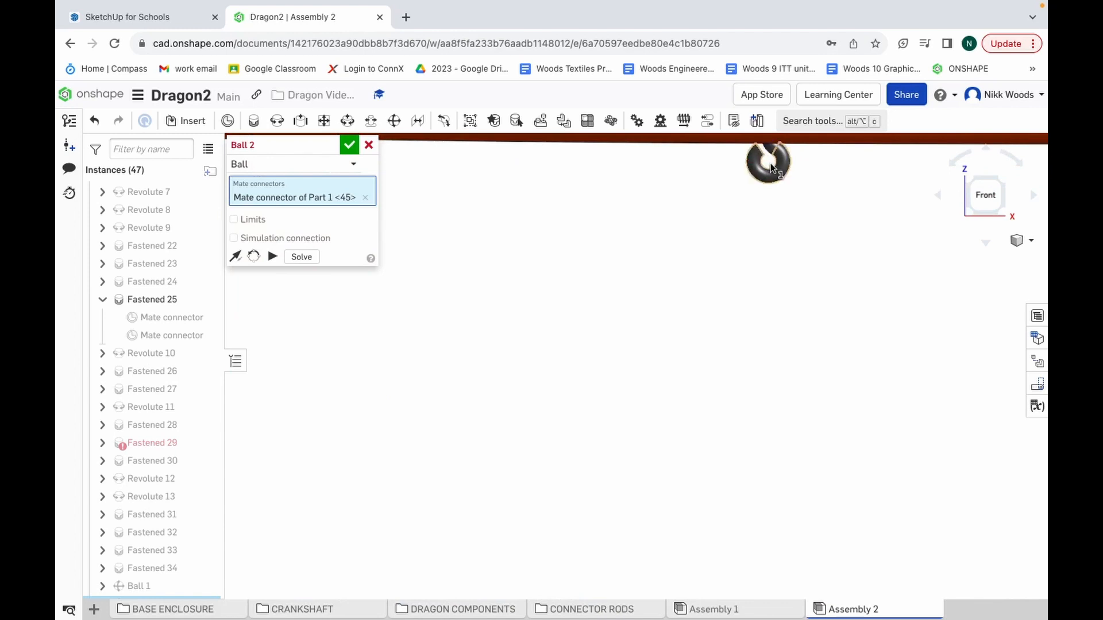
click(771, 165)
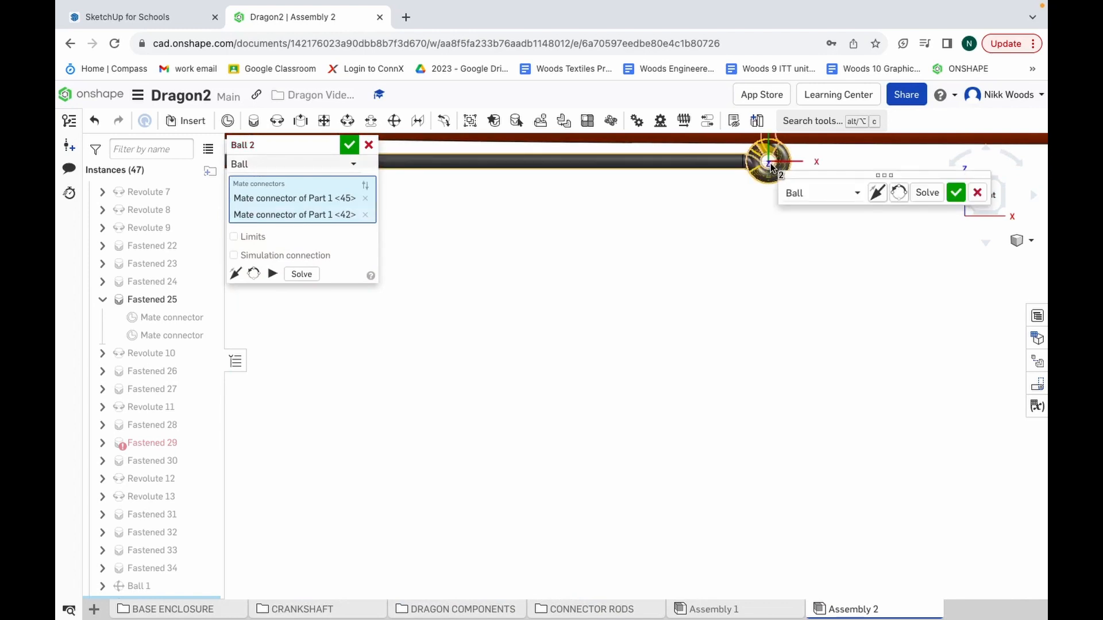
click(350, 146)
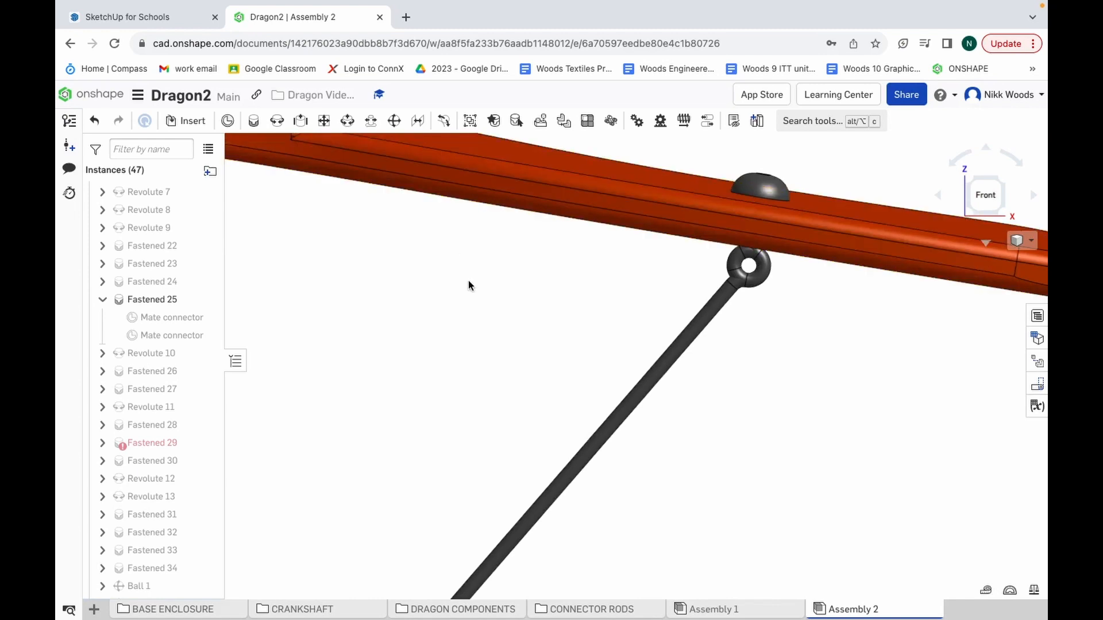
Step: Start a ball mate at the loop centre on the lower end of the loose double ended rod beside the crank handle
scroll(467, 281, down, 5)
scroll(467, 281, down, 5)
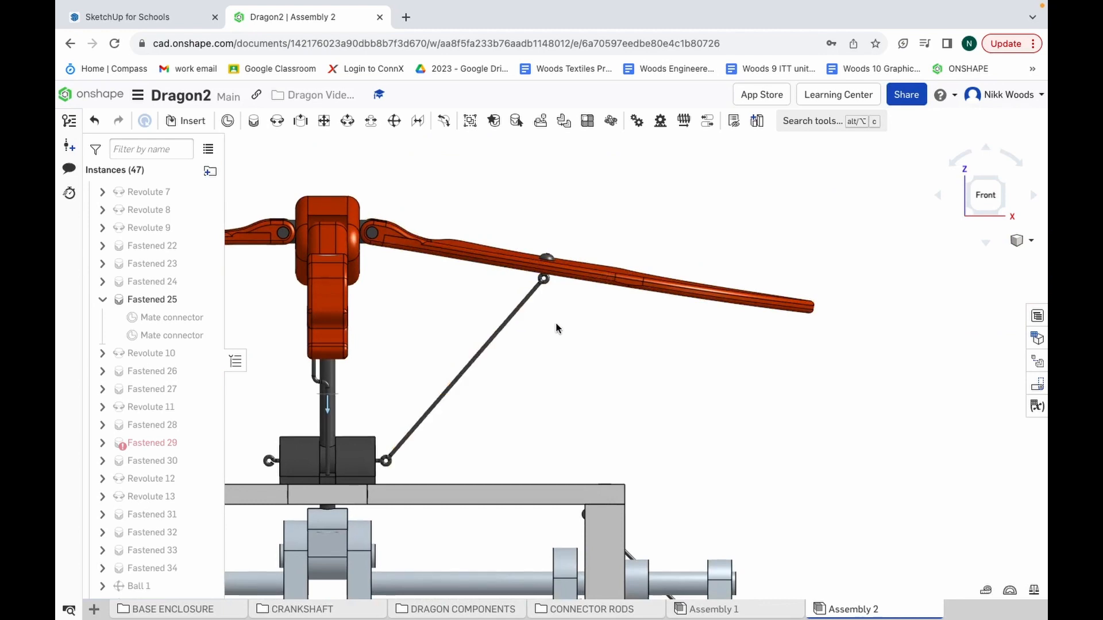
scroll(556, 324, down, 5)
scroll(751, 481, up, 10)
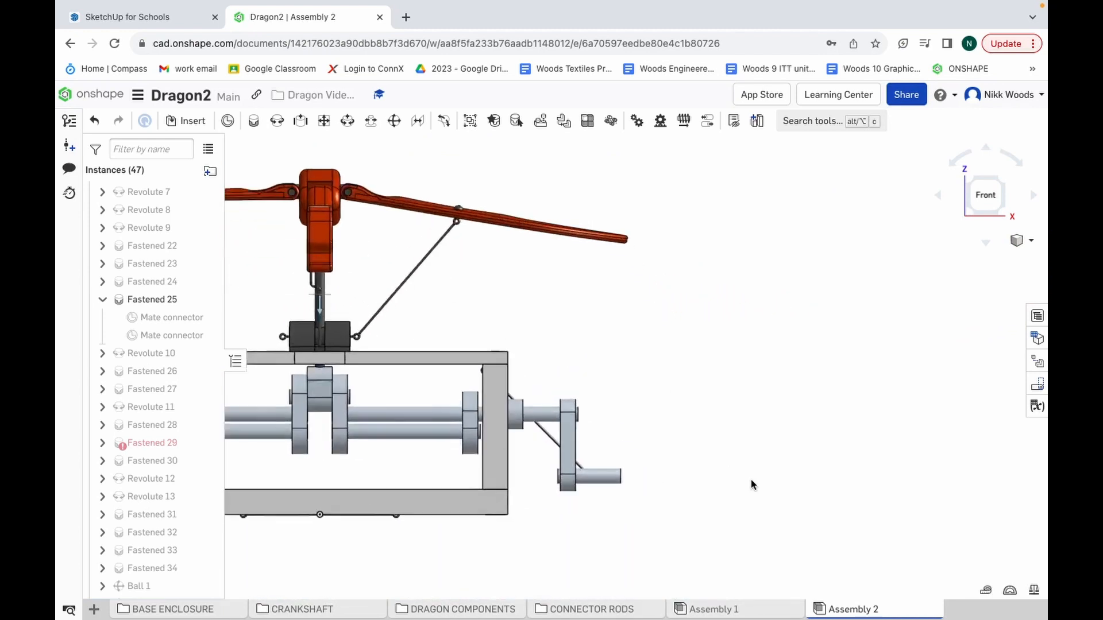
scroll(655, 480, down, 5)
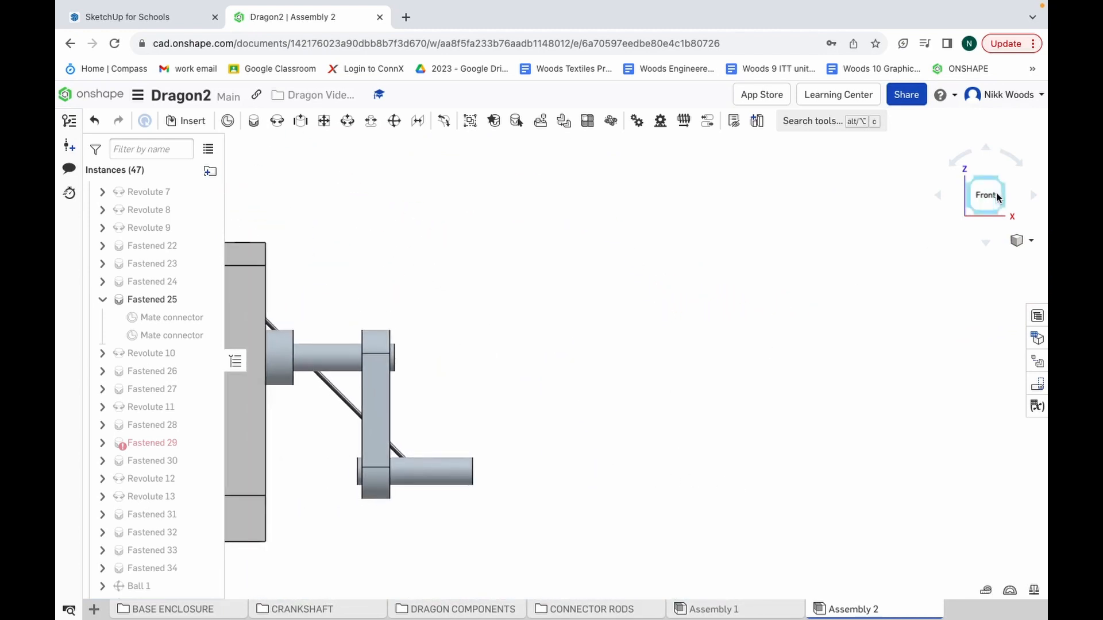
click(939, 198)
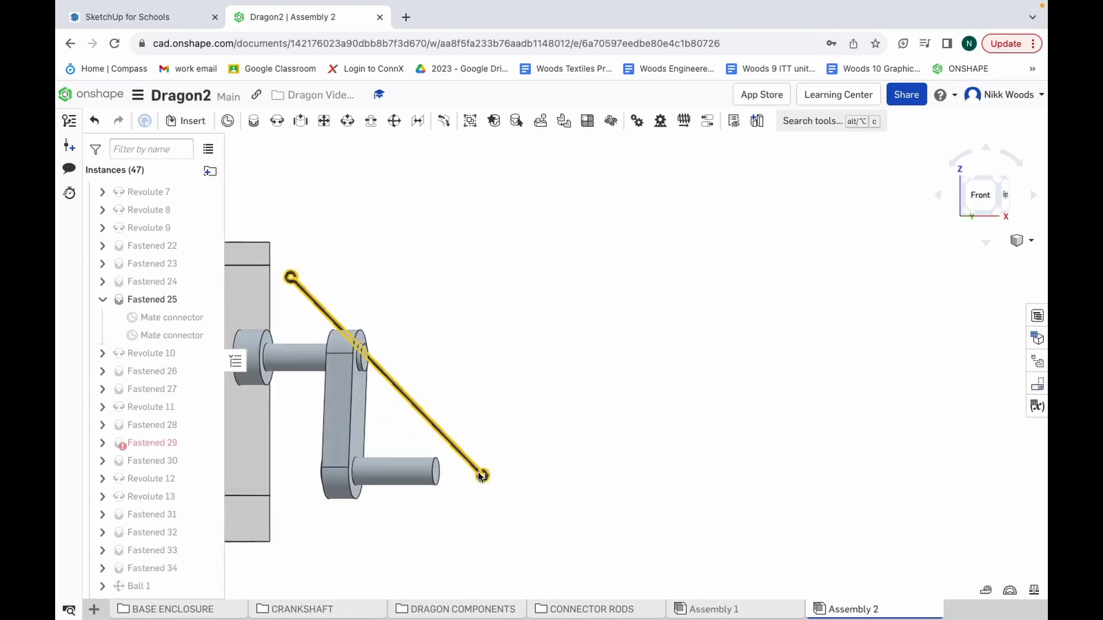
scroll(479, 472, up, 8)
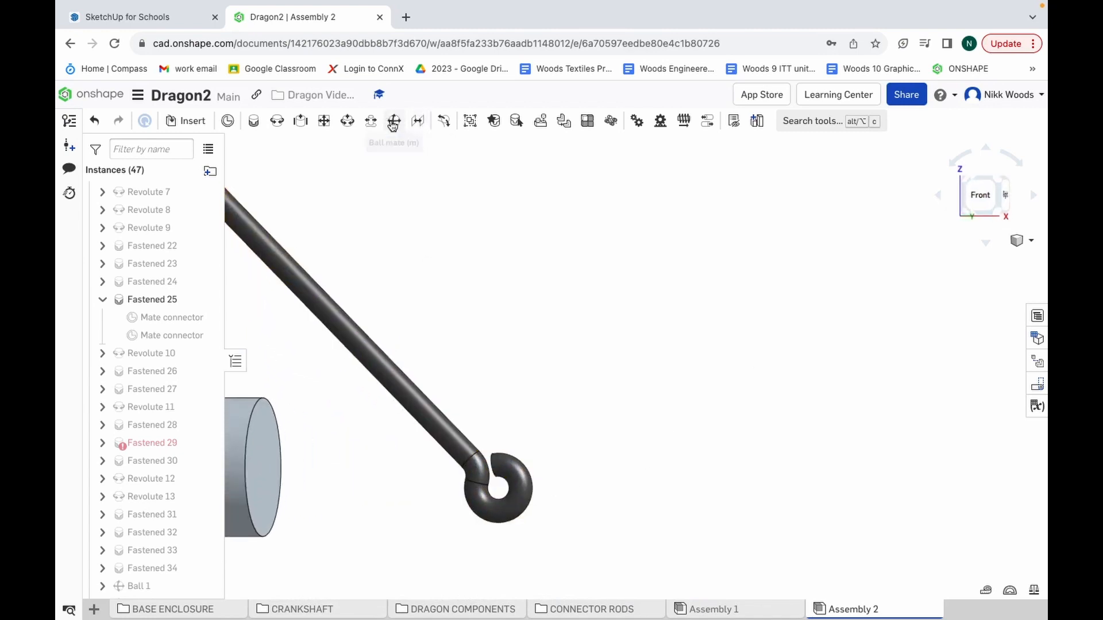
click(498, 519)
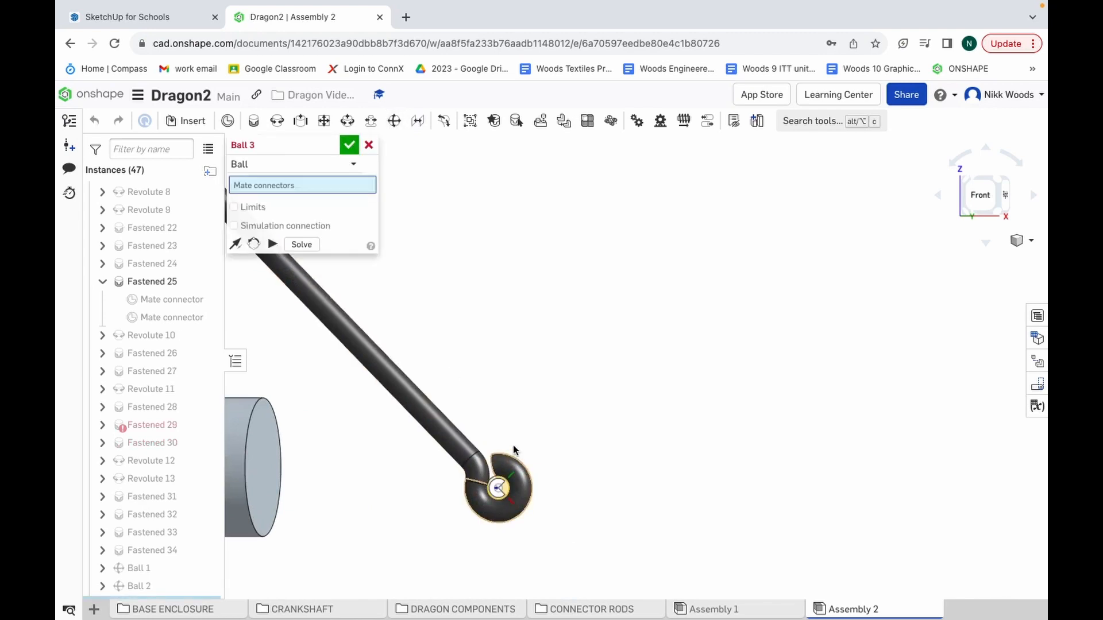
Step: Complete the ball mate by picking the loop centre of the lower control rod on the guide bush pivot opposite the crank
scroll(512, 446, down, 10)
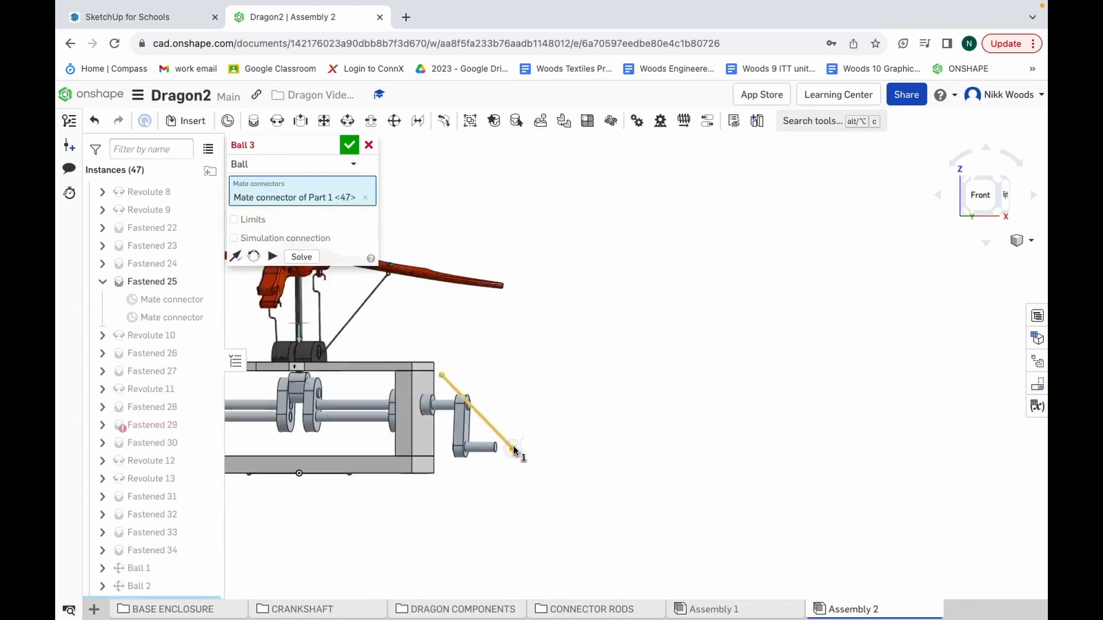
scroll(397, 401, up, 10)
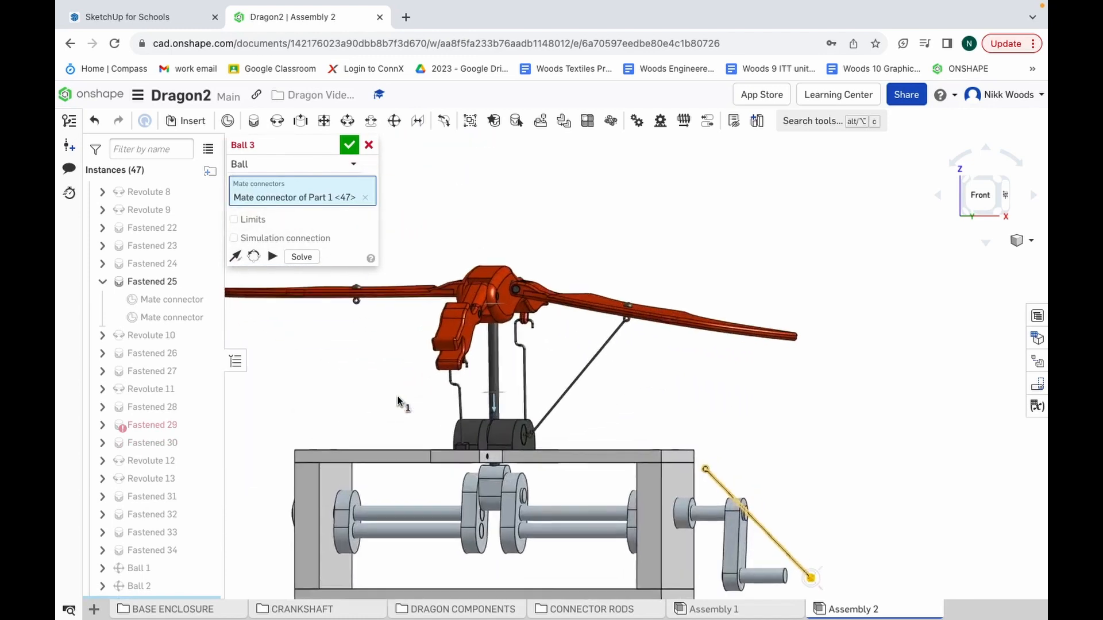
click(975, 208)
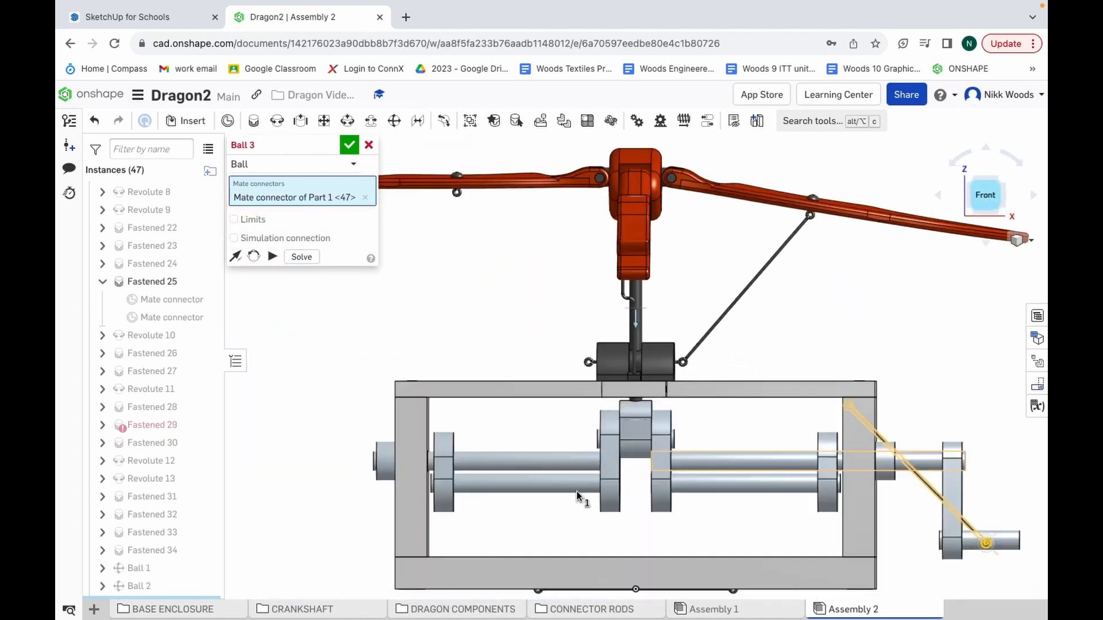
scroll(594, 363, up, 5)
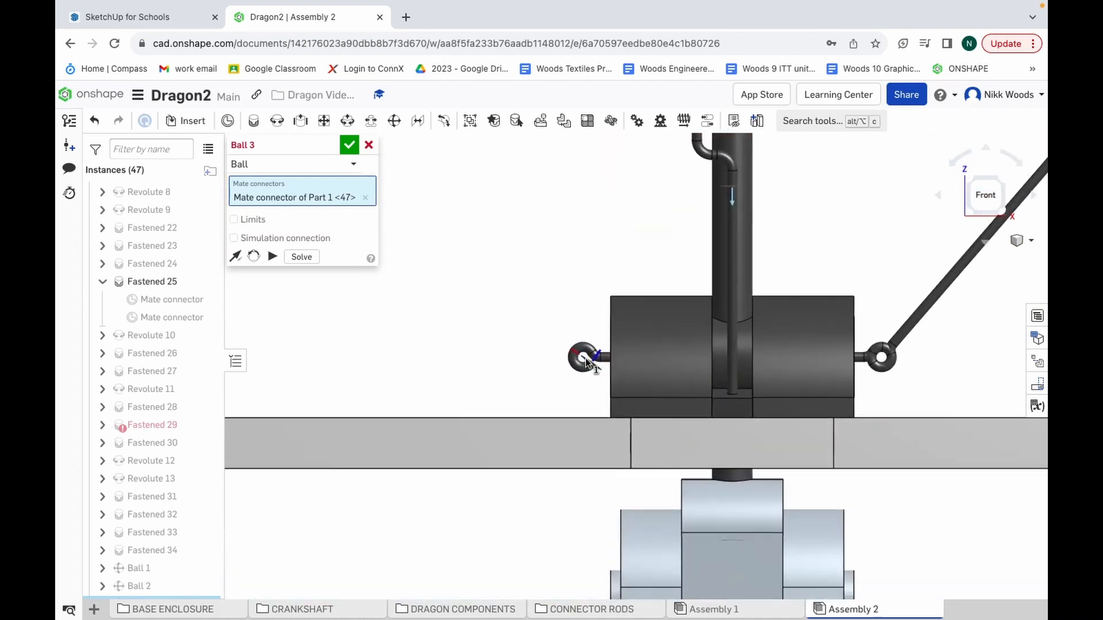
click(581, 355)
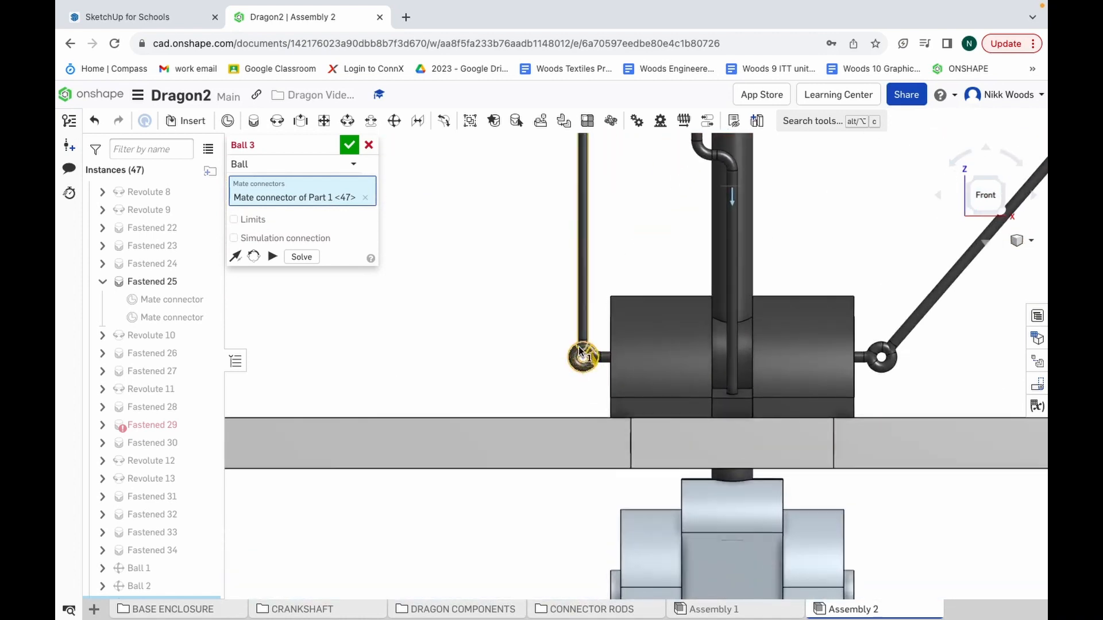
scroll(627, 269, down, 10)
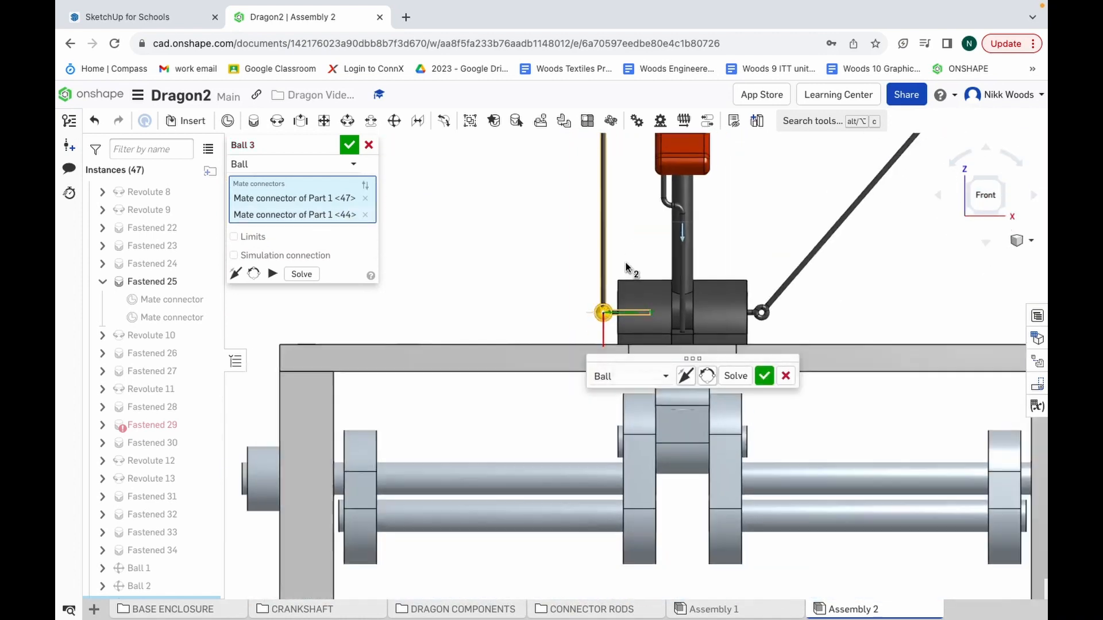
scroll(628, 268, down, 1)
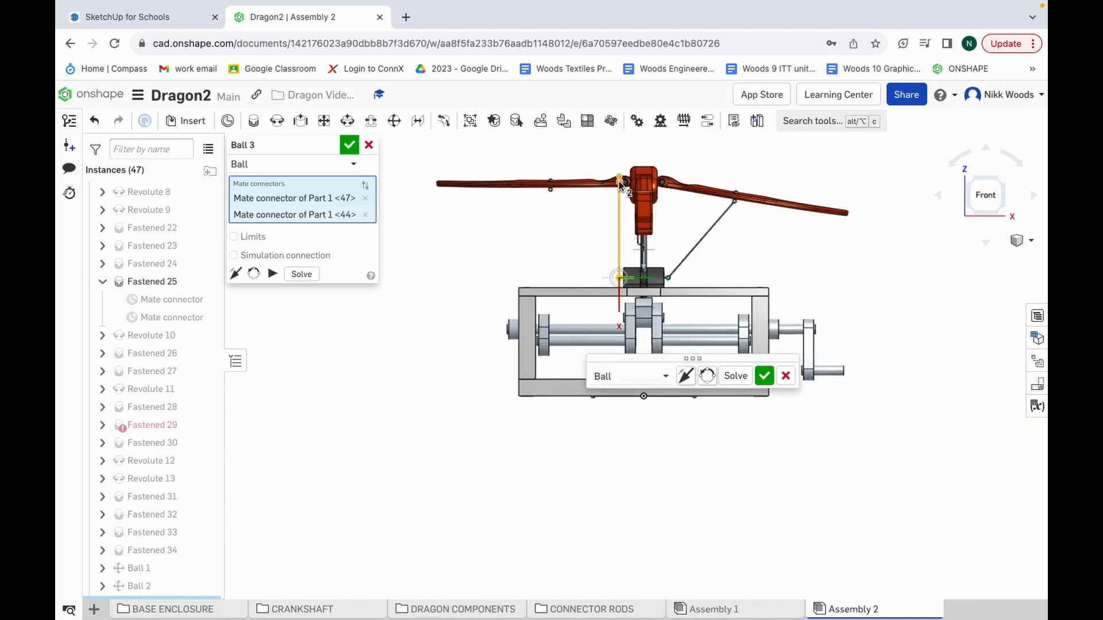
scroll(619, 183, up, 5)
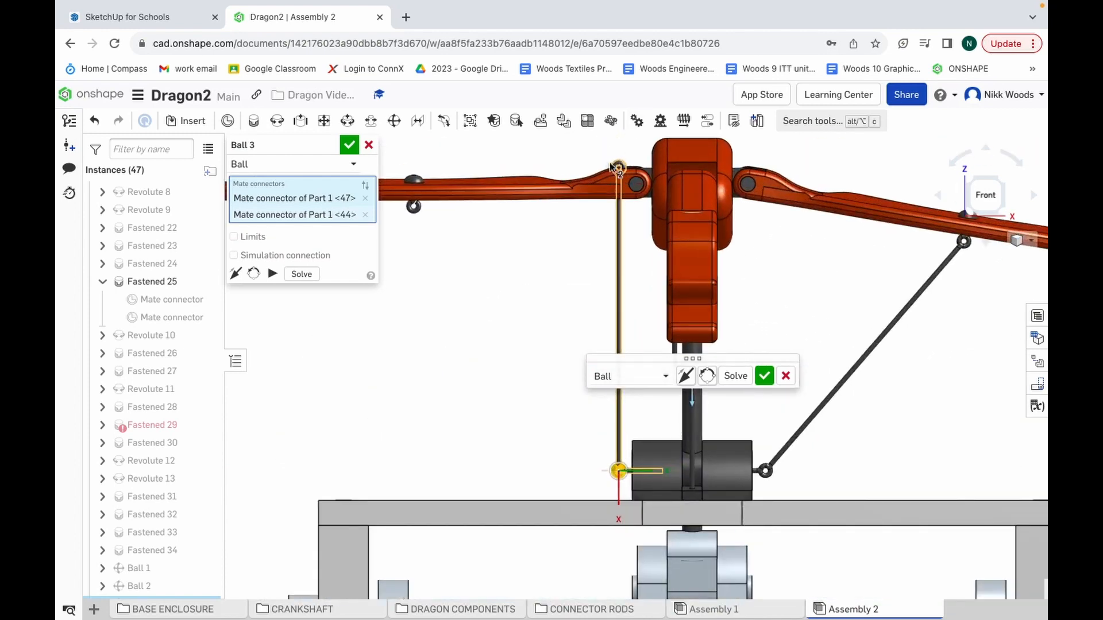
scroll(611, 167, up, 4)
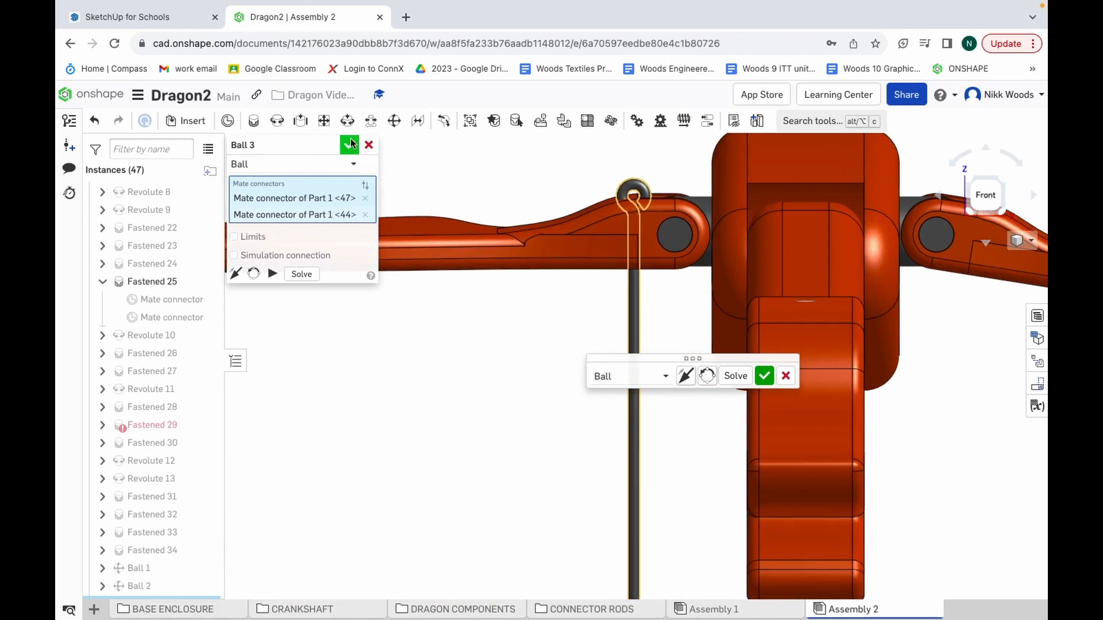
click(350, 146)
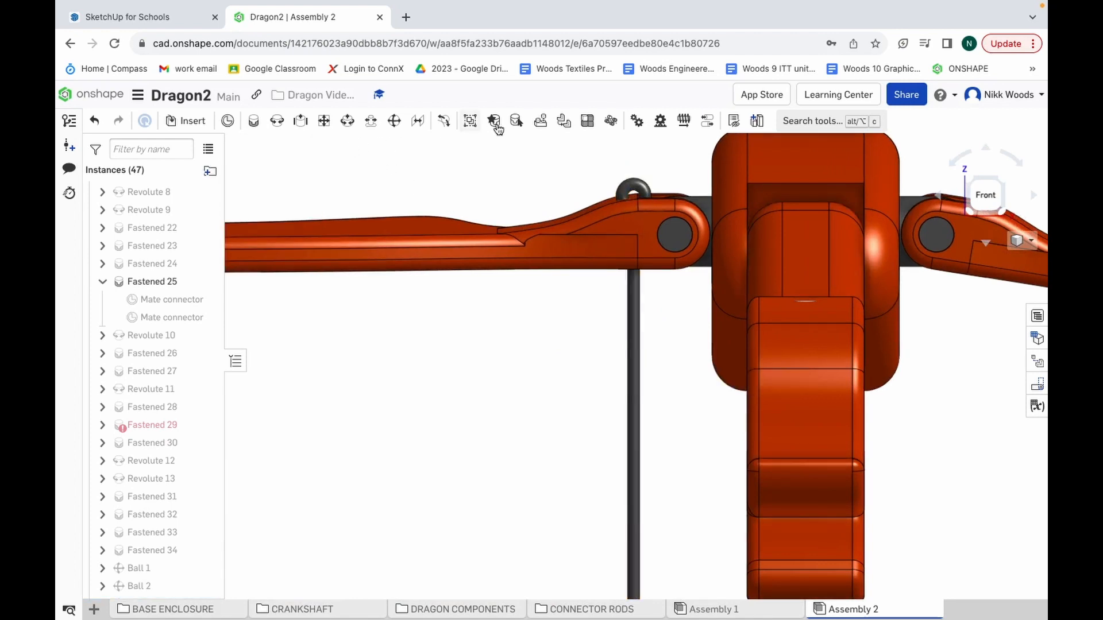
Step: Ball-mate the upper loop centre of the upright double ended rod to the loop centre of the control rod beneath the wing opposite the crank
click(396, 126)
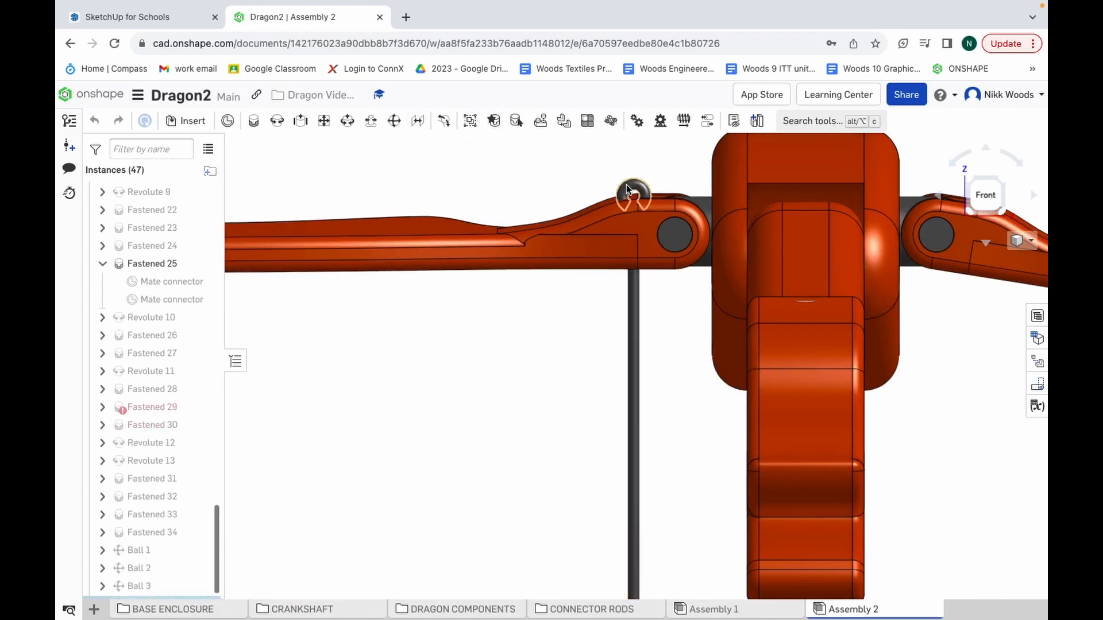
click(576, 230)
scroll(576, 230, down, 5)
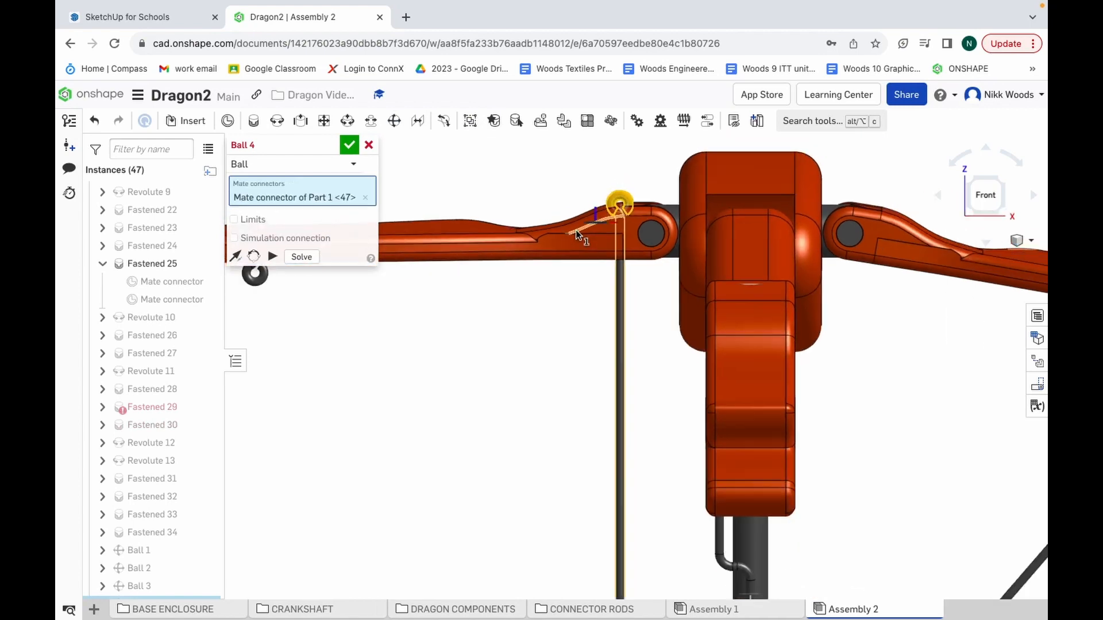
scroll(576, 230, down, 3)
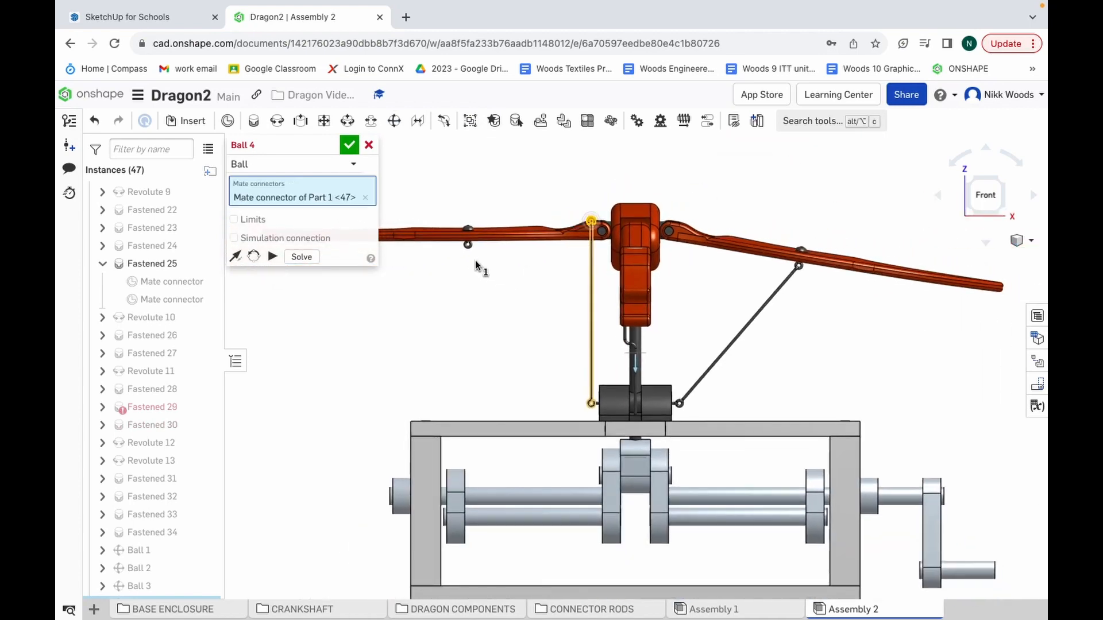
scroll(464, 253, up, 10)
scroll(476, 238, up, 5)
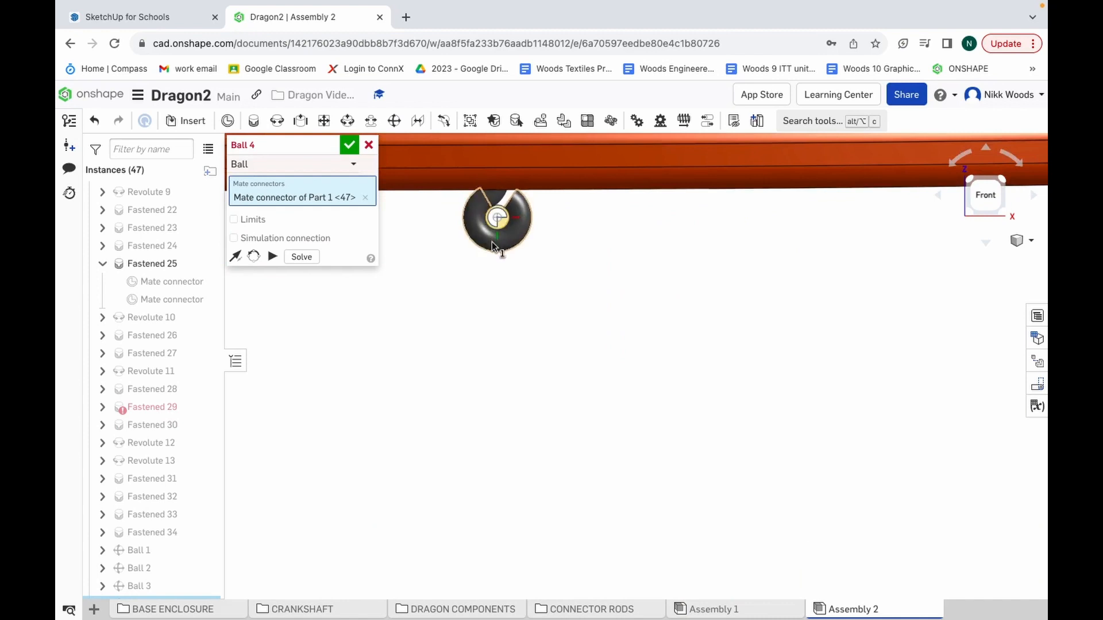
click(492, 241)
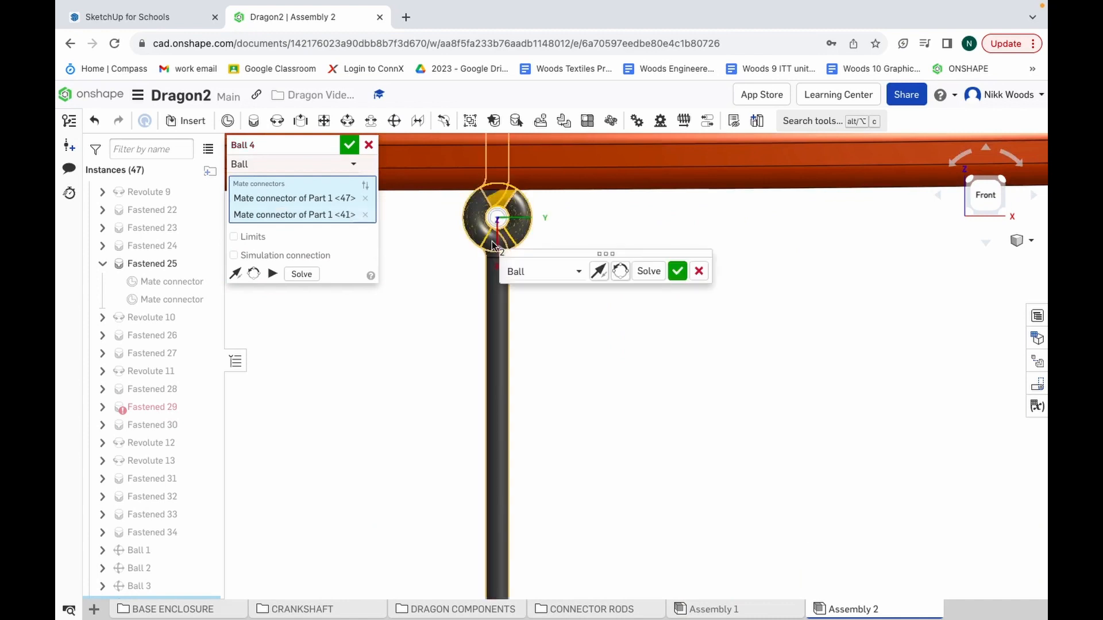
click(349, 146)
Step: Inspect the linked wings and rods from the front and right, and set the assembly to the Trimetric view
scroll(624, 349, down, 4)
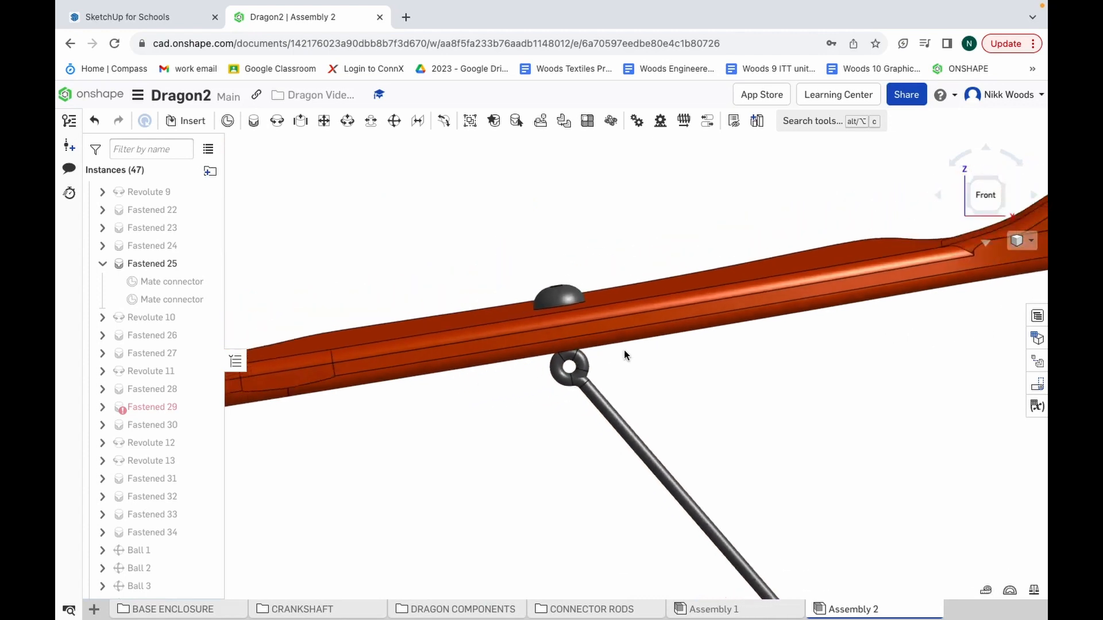
click(985, 194)
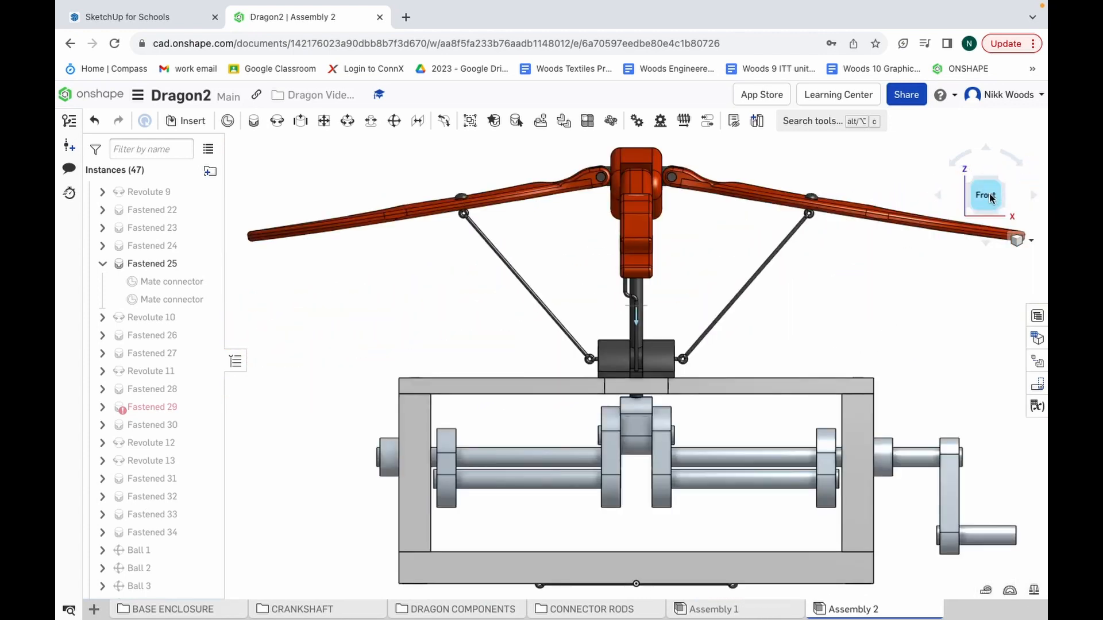
click(941, 198)
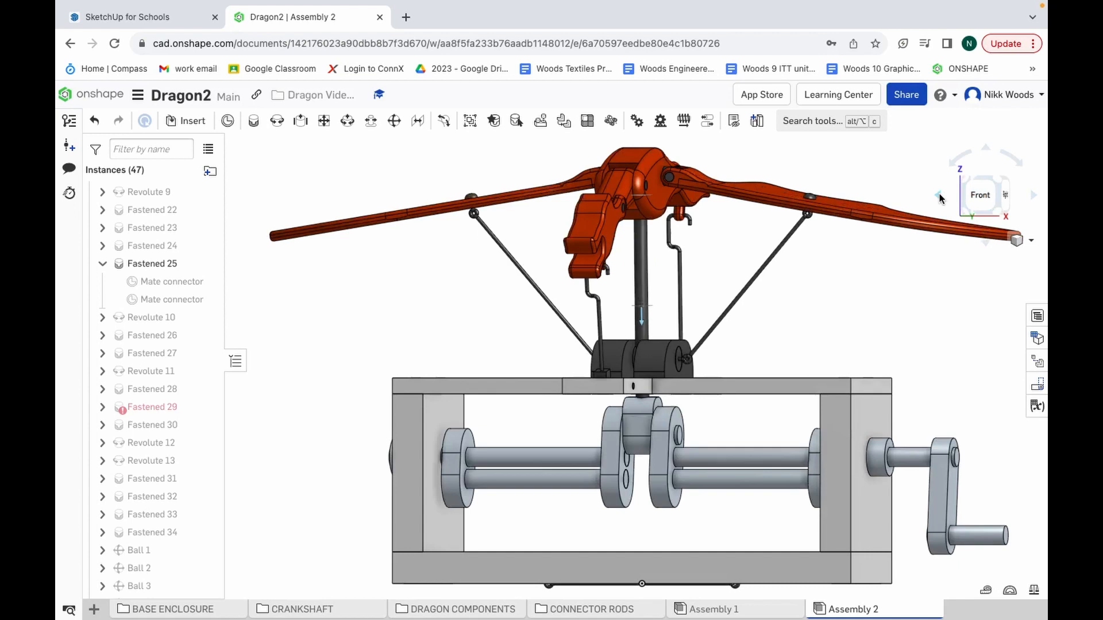
click(1005, 195)
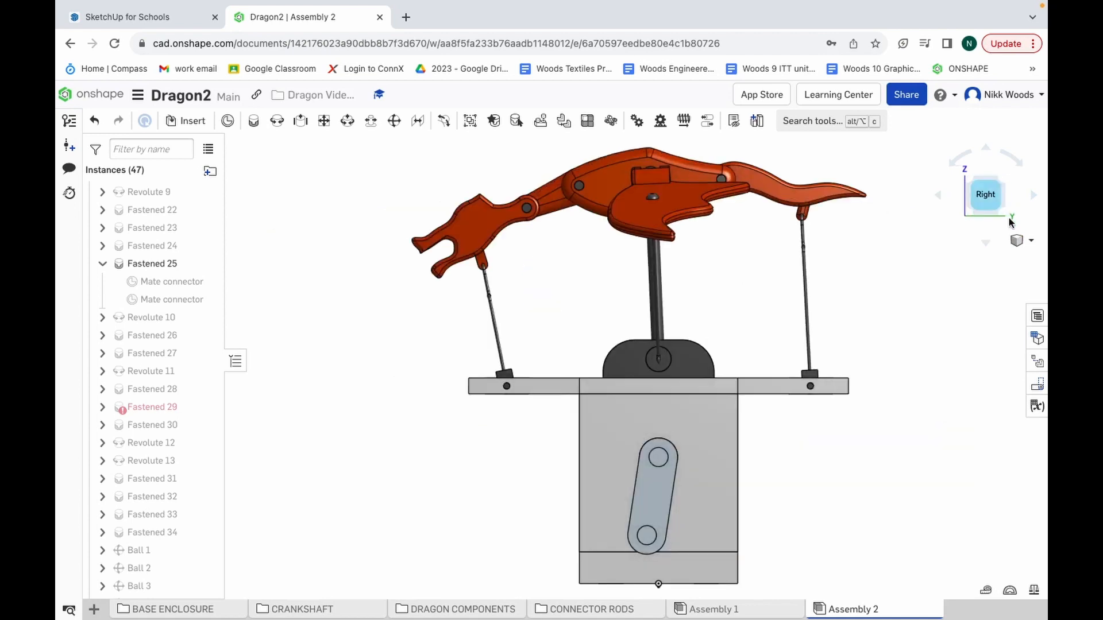
click(1021, 241)
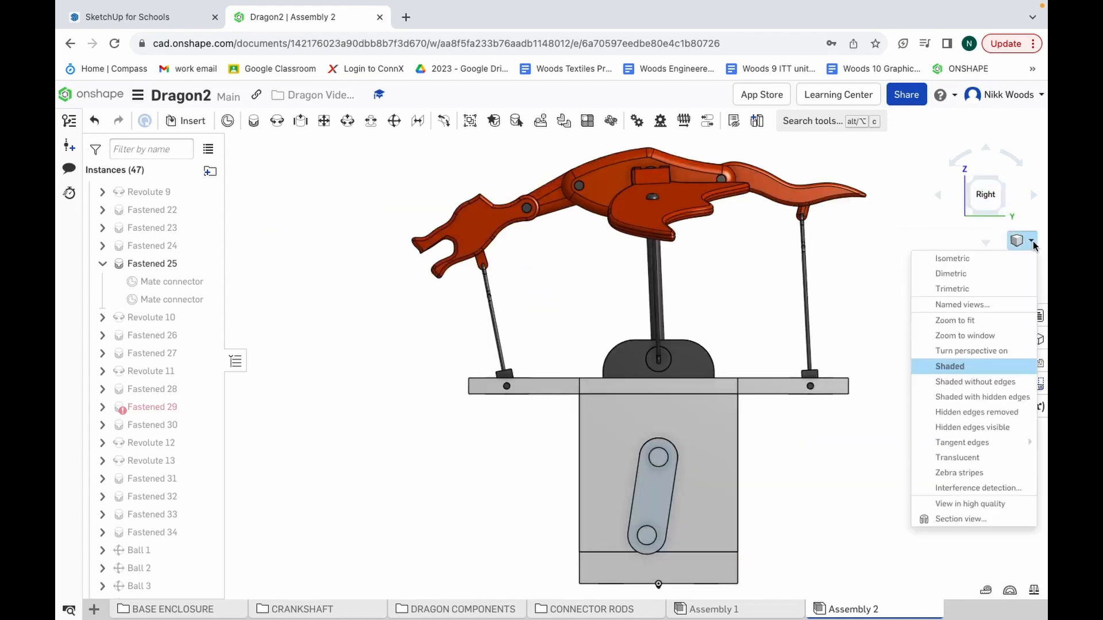
click(988, 287)
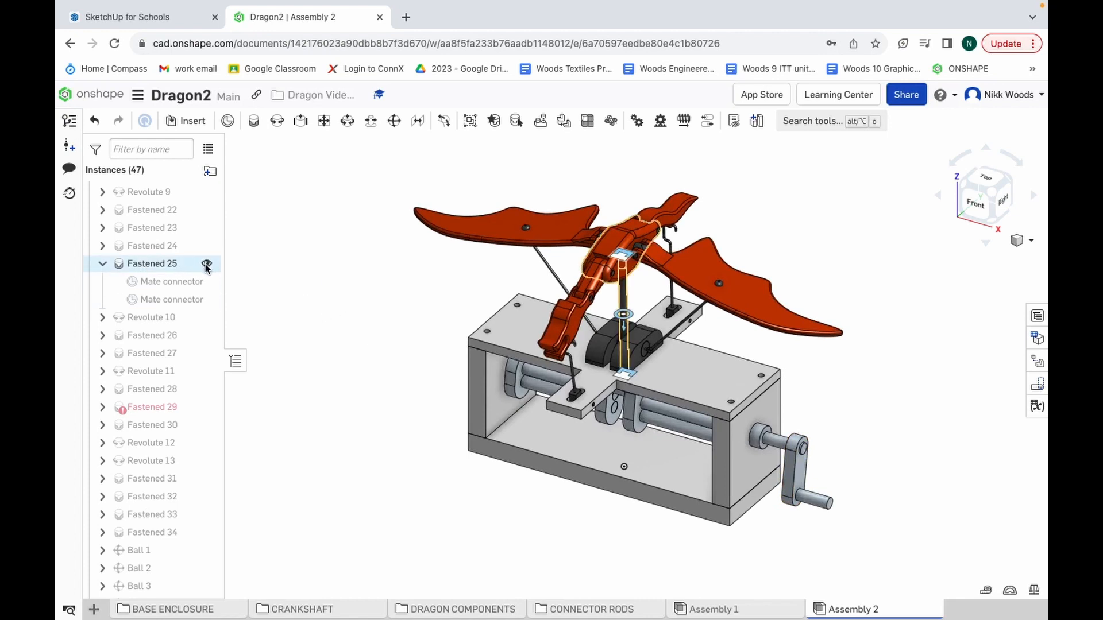
Step: Hide the Fastened 25, Fastened 17 and Slider 1 mates so their symbols no longer cover the model
click(206, 264)
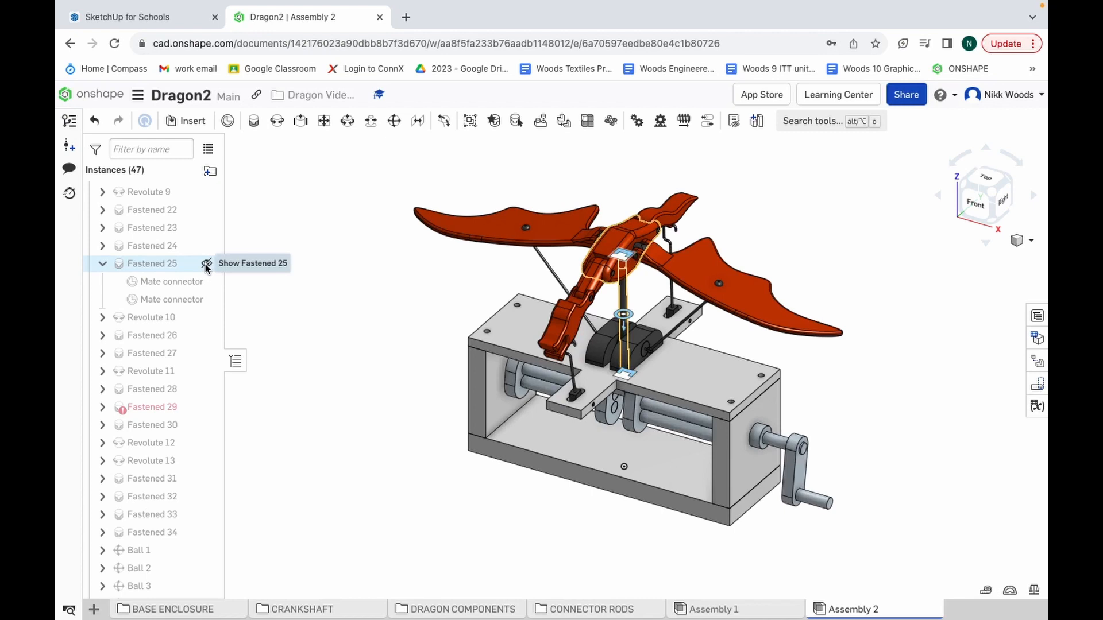
click(206, 264)
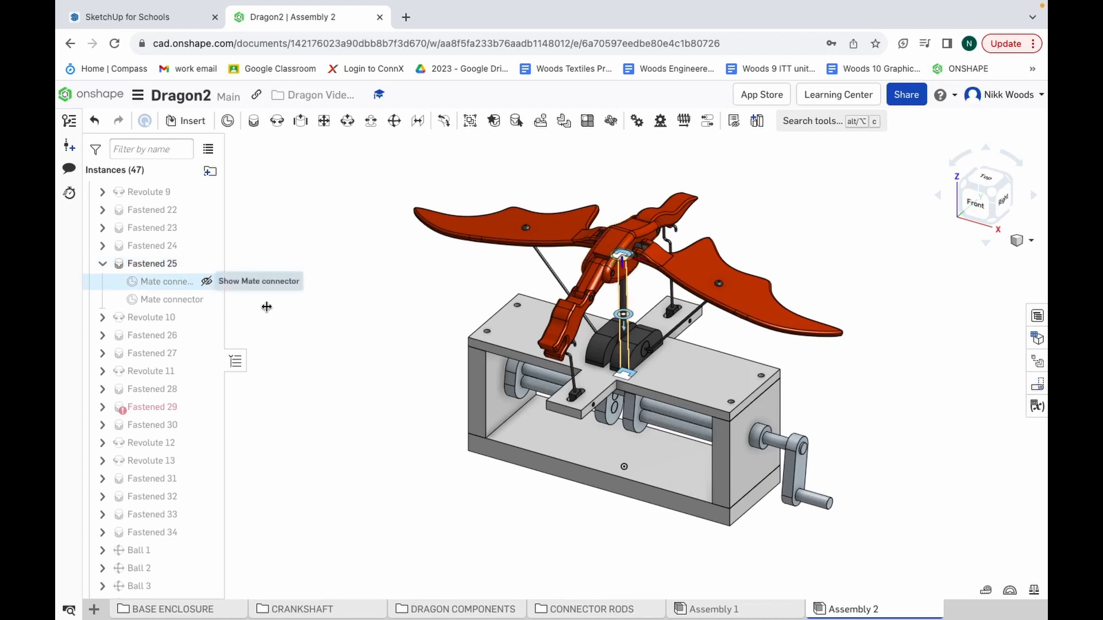
click(103, 264)
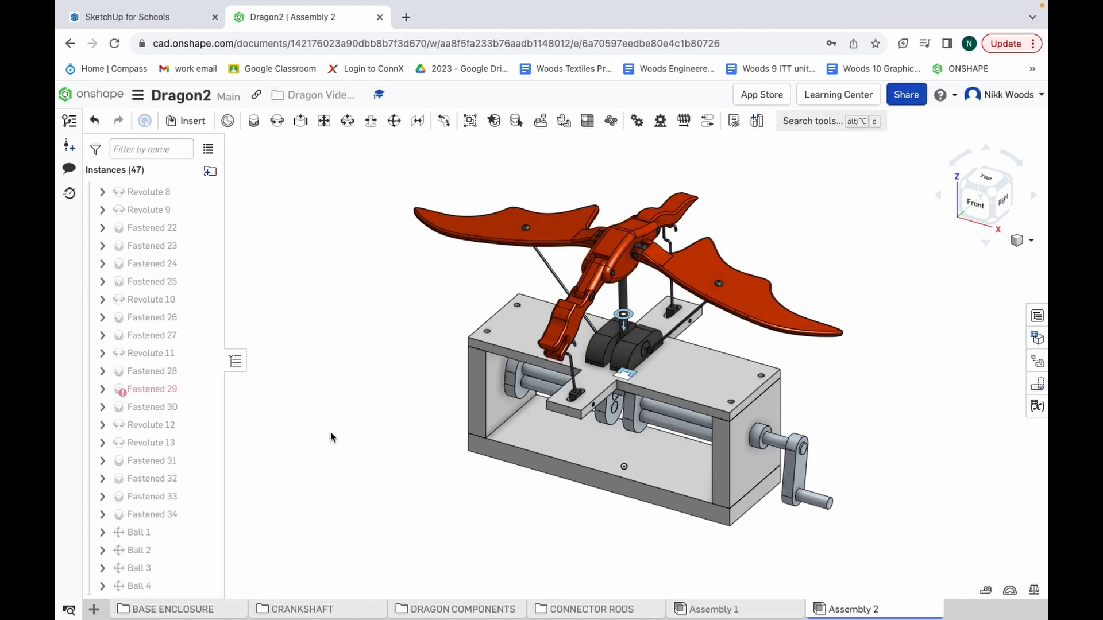
mouse_move(174, 390)
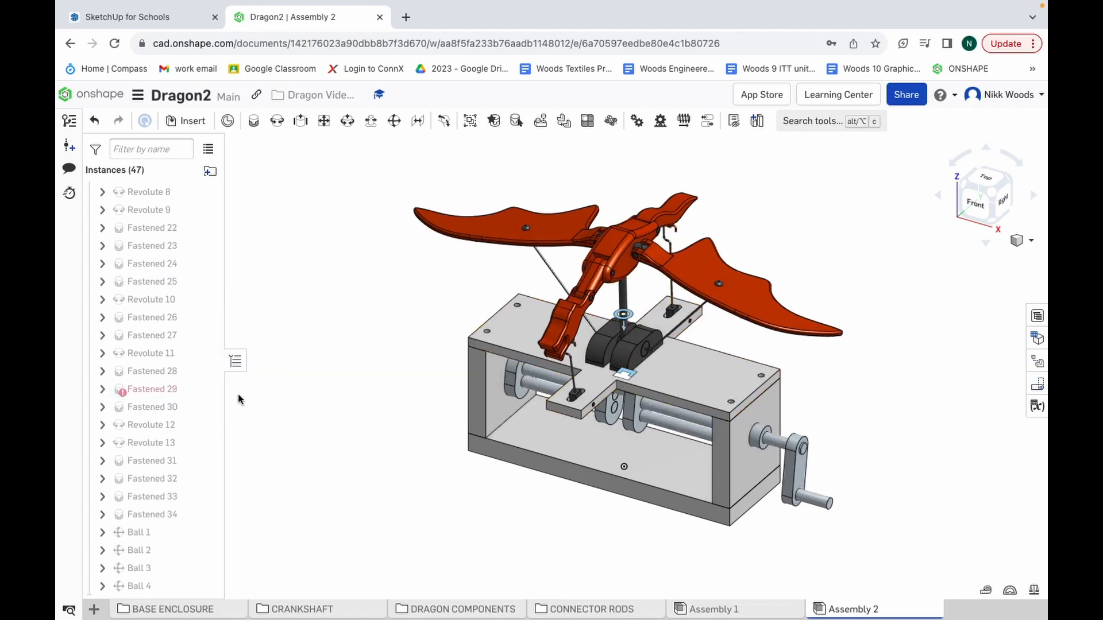
scroll(137, 353, up, 5)
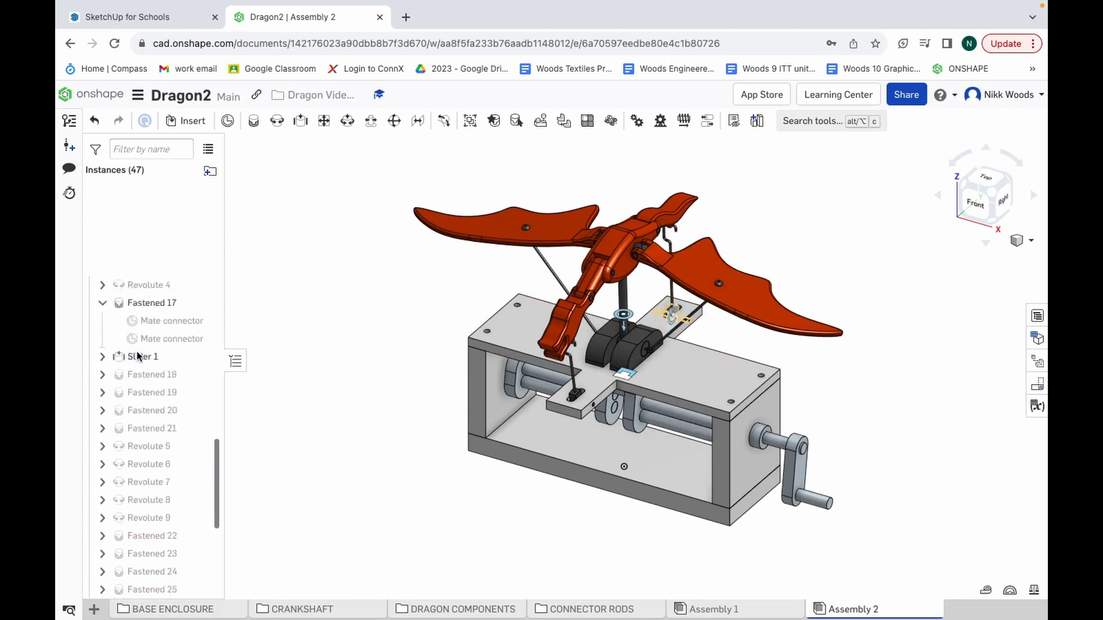
scroll(137, 353, up, 1)
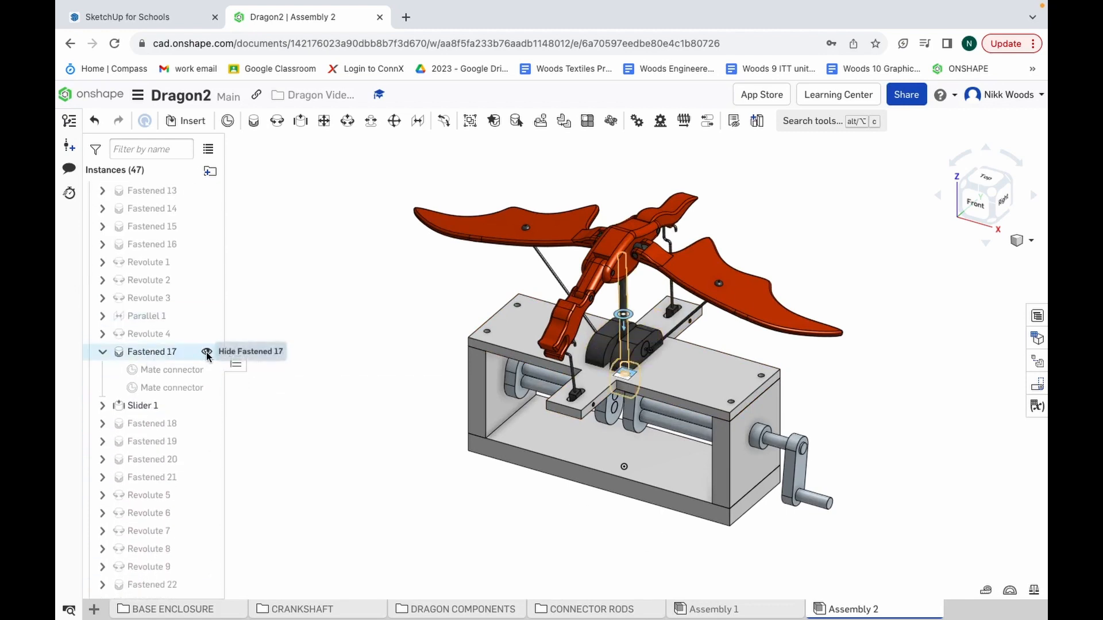
click(205, 407)
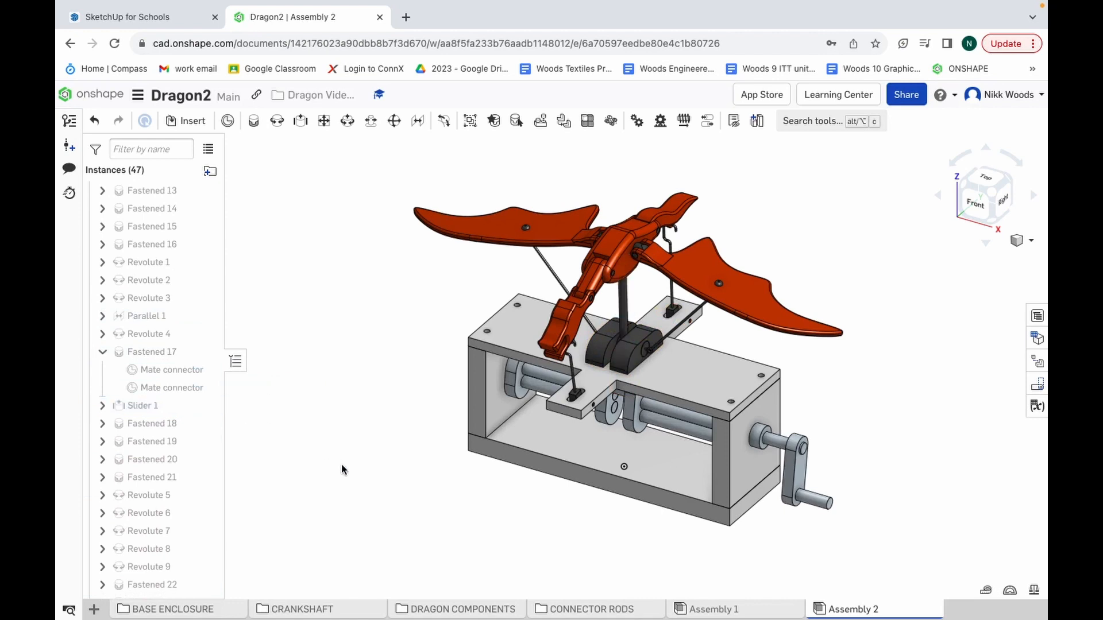
Step: Turn the crank handle manually to test how the crankshaft drives the dragon's wings, head and tail
scroll(343, 469, down, 2)
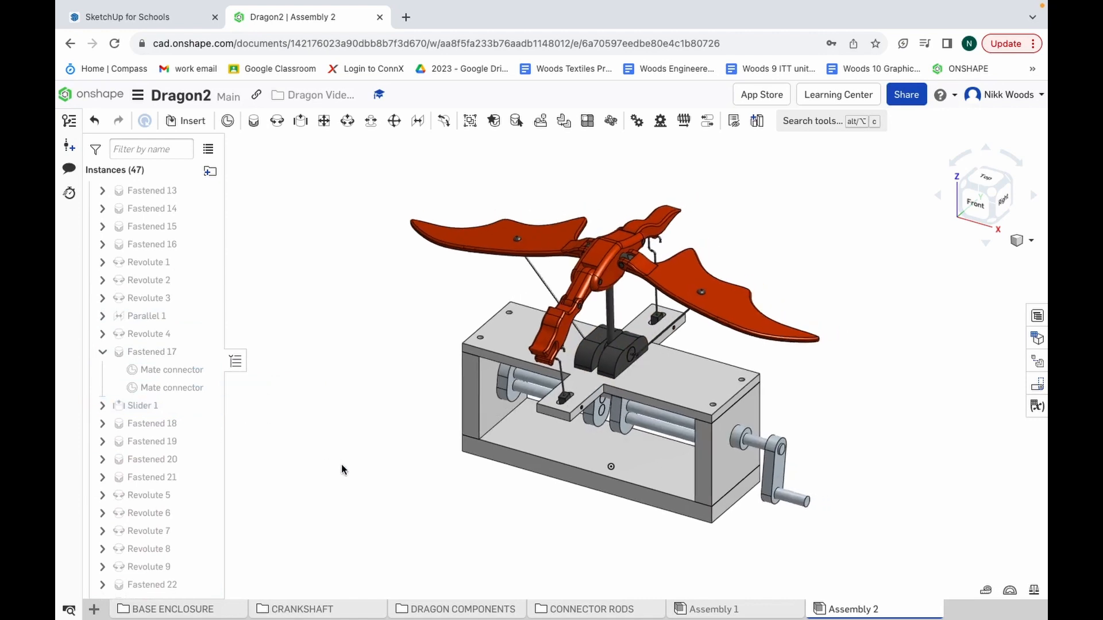
click(783, 504)
drag(821, 482, 739, 505)
drag(742, 468, 823, 483)
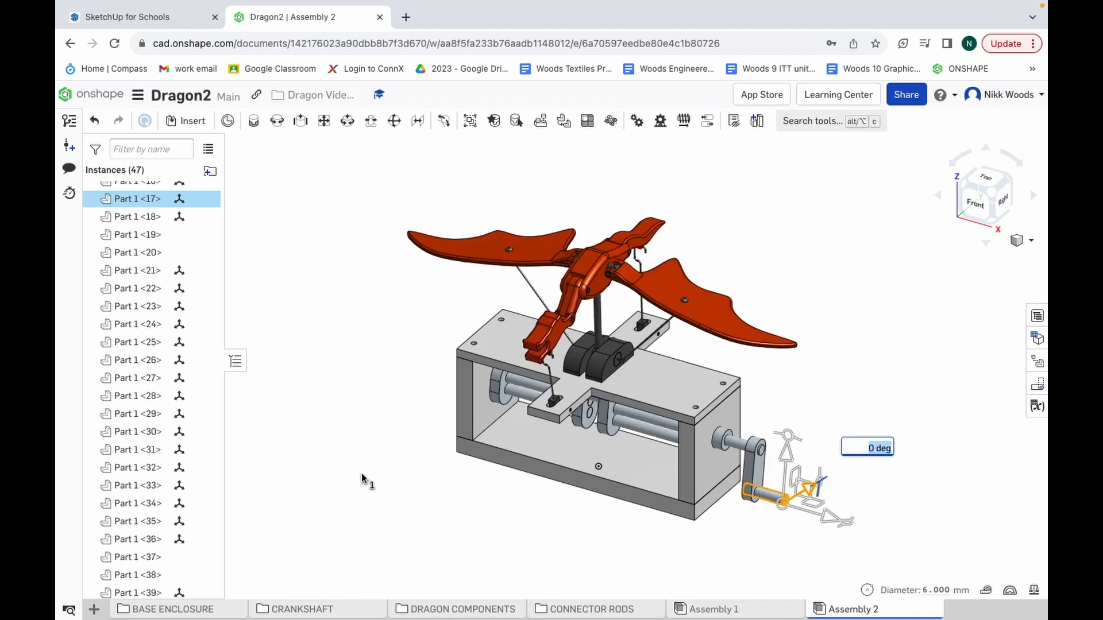
Step: Animate the crank's Revolute 1 mate with 50 steps and Loop playback, and play the animation
scroll(204, 350, down, 10)
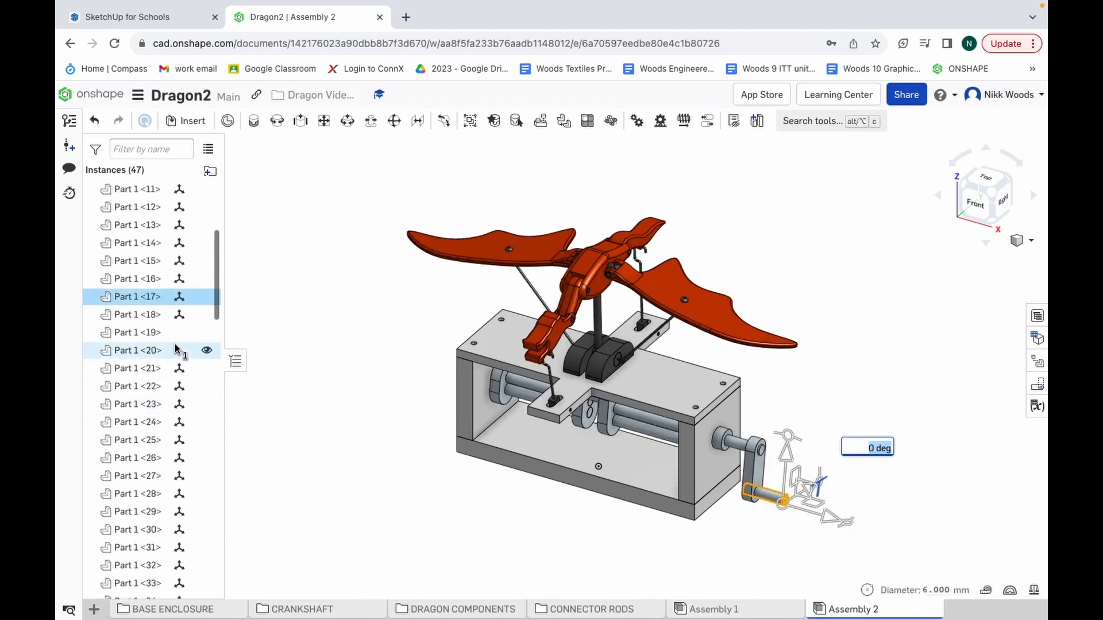
scroll(175, 348, up, 2)
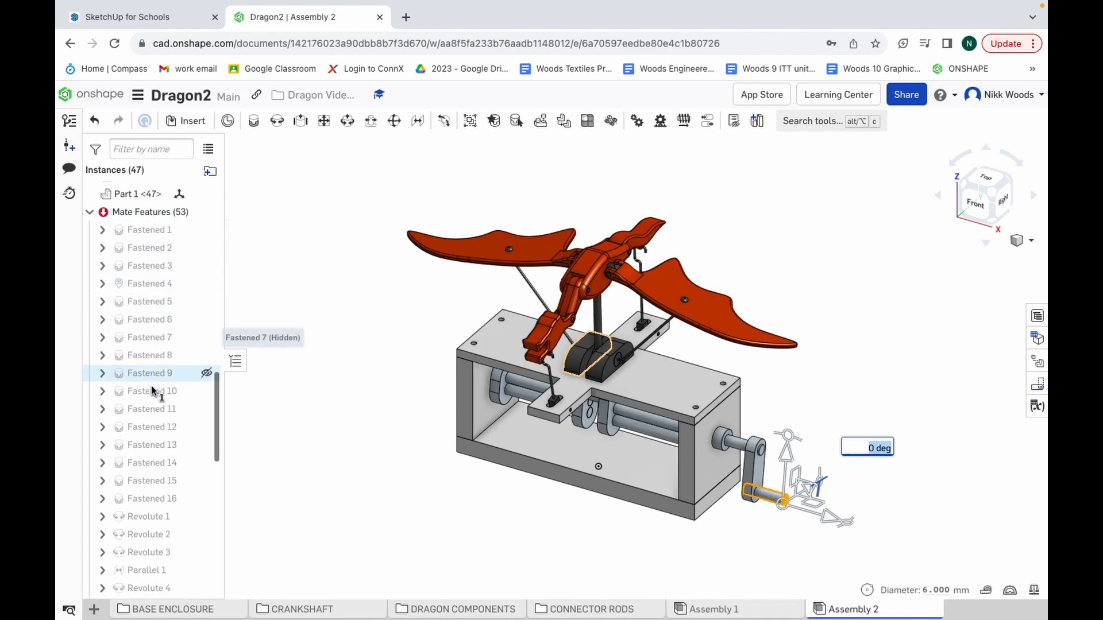
click(151, 516)
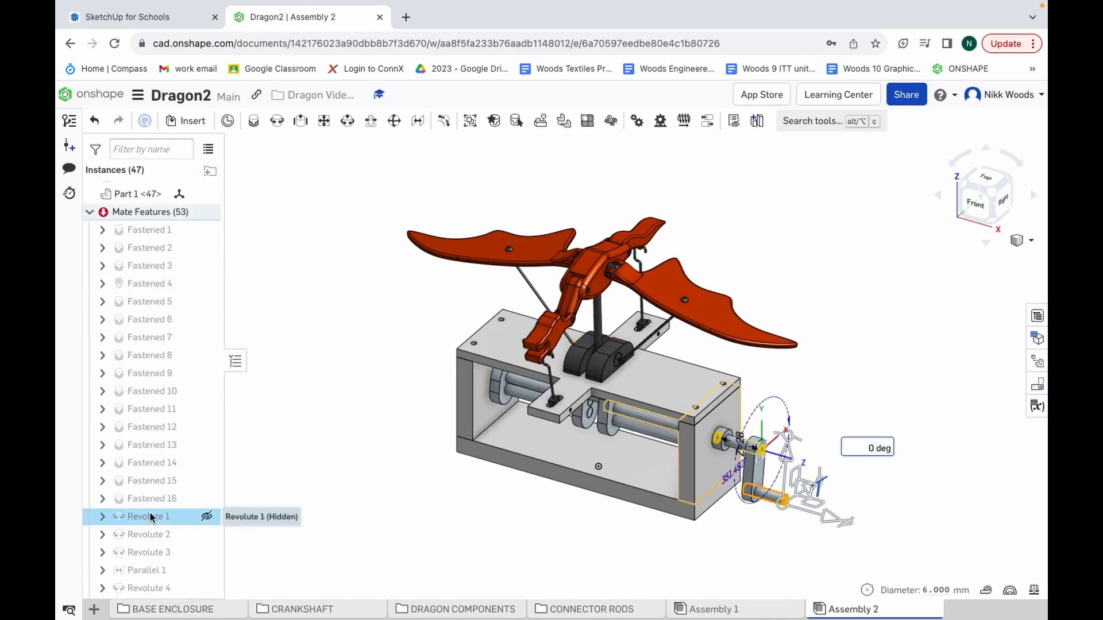
right_click(152, 517)
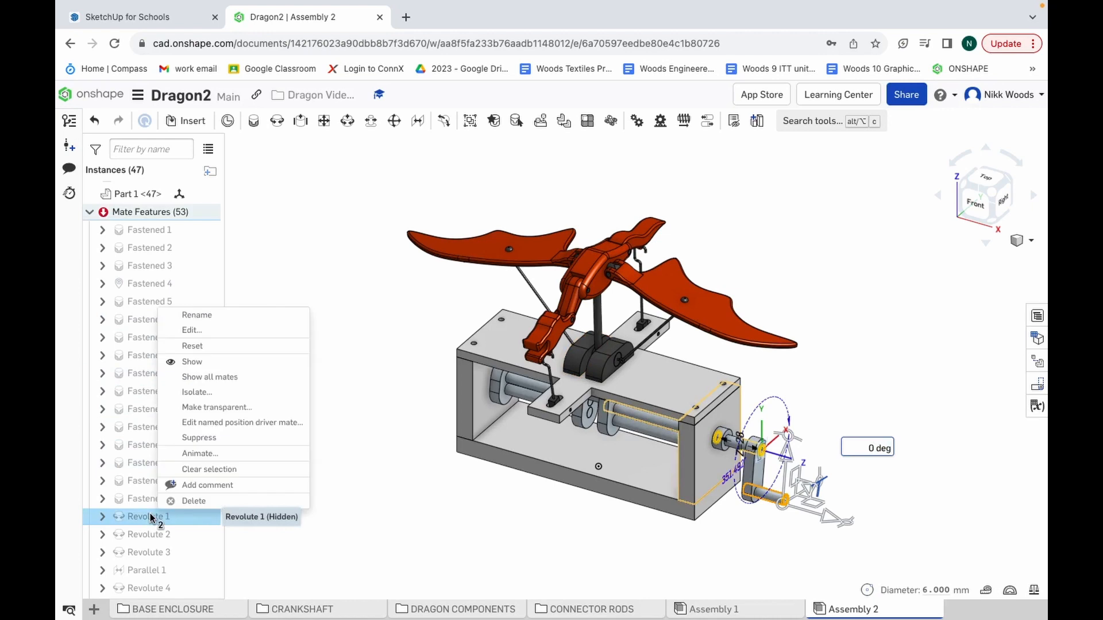
click(211, 454)
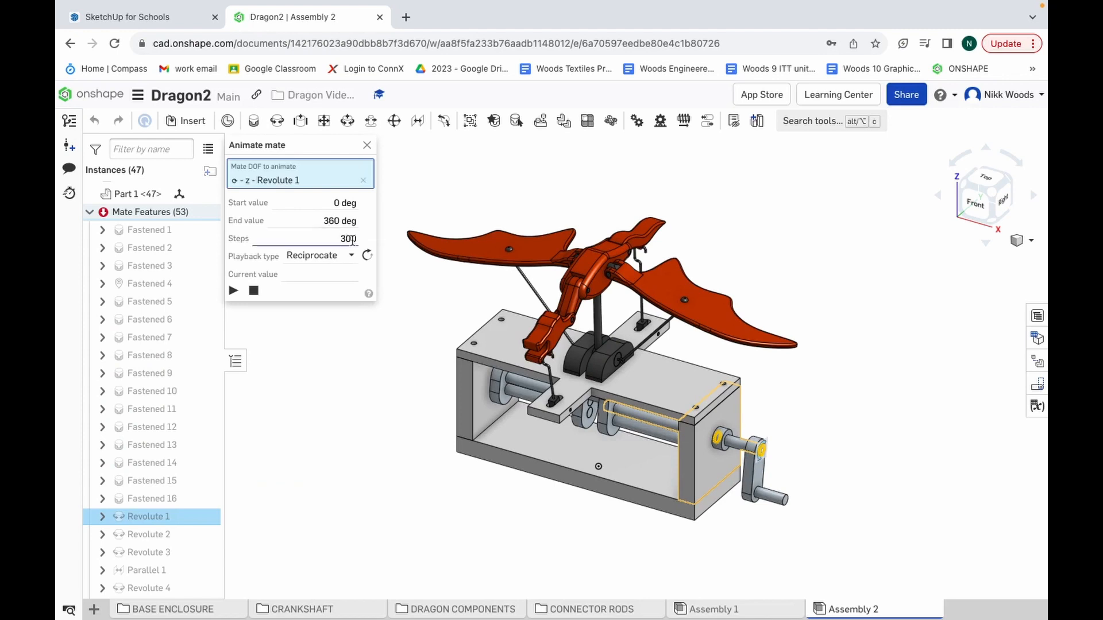
click(336, 239)
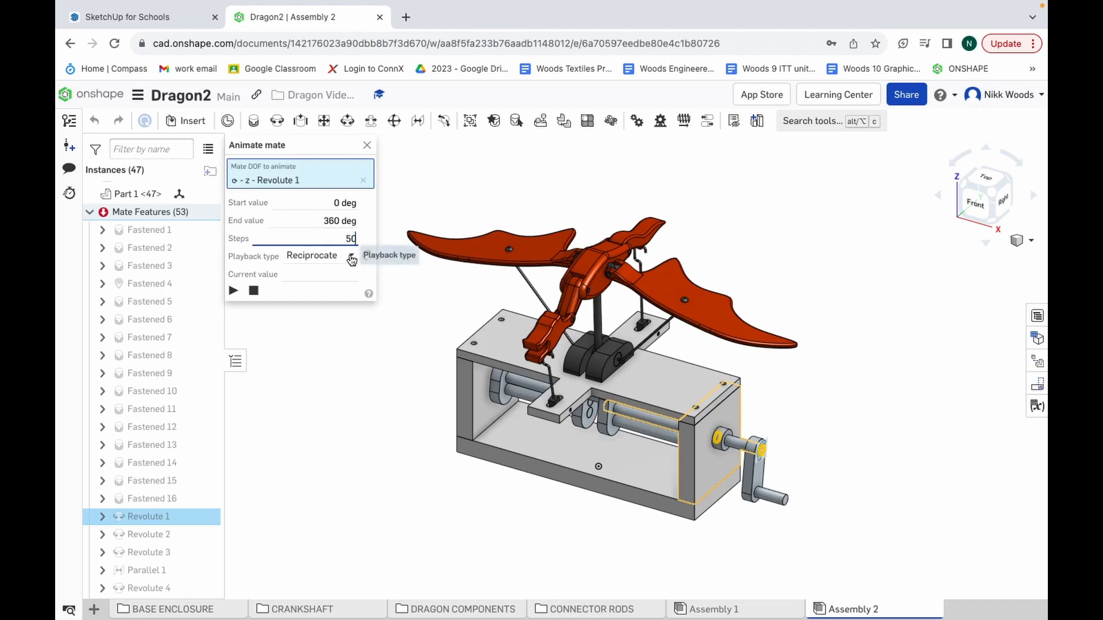
click(330, 266)
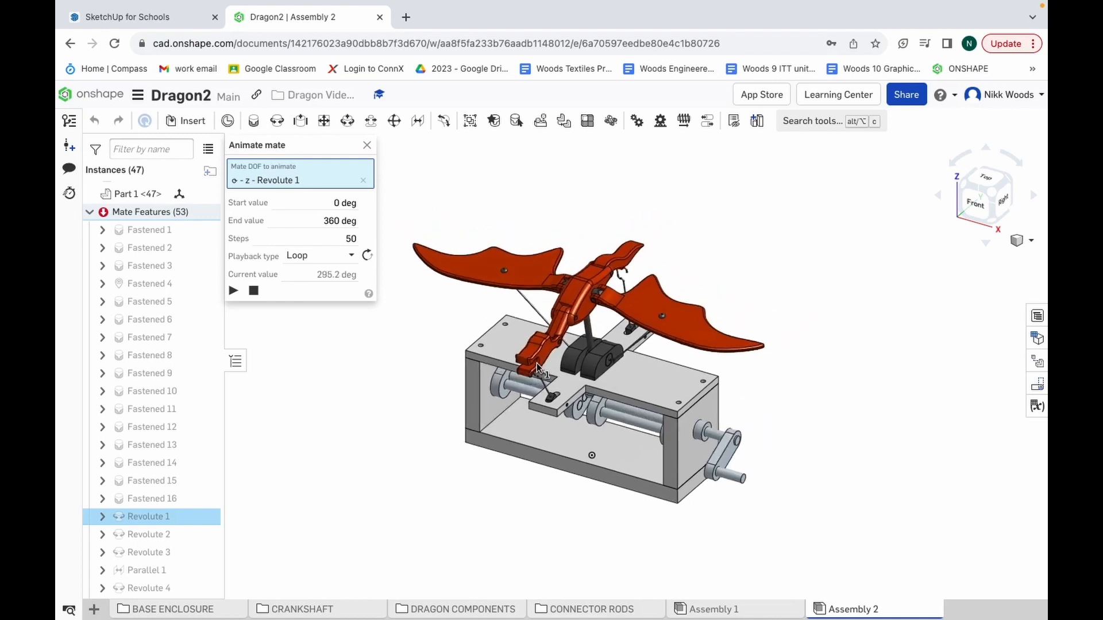
Step: Examine the running animation close up and as a whole, following the wings, head, control rods and crank through full turns
scroll(536, 363, up, 5)
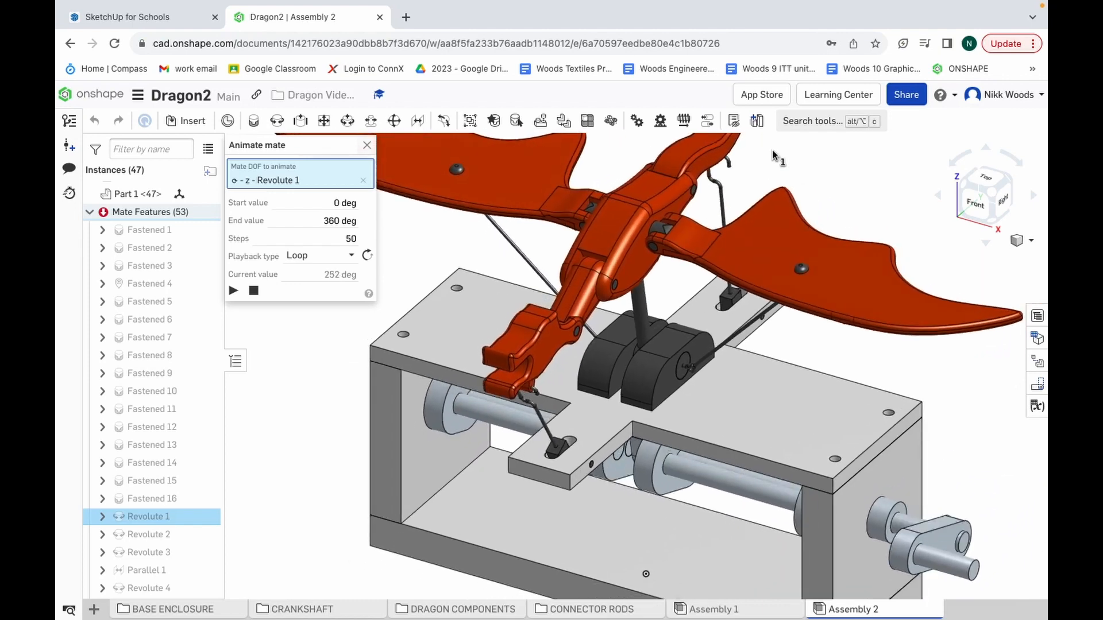
scroll(775, 158, up, 4)
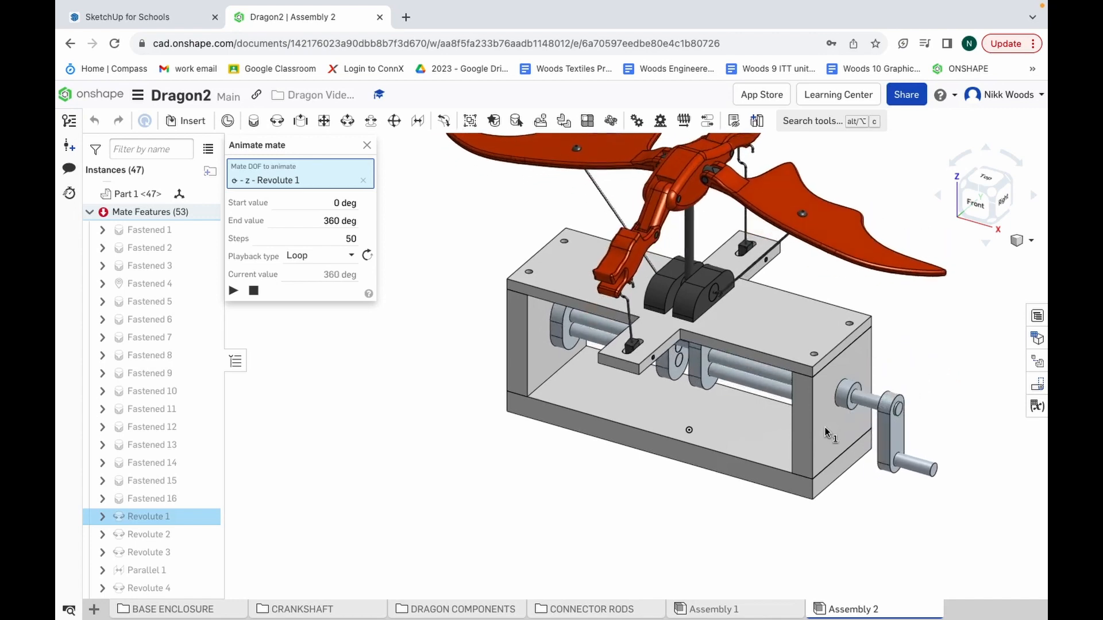
scroll(819, 361, up, 2)
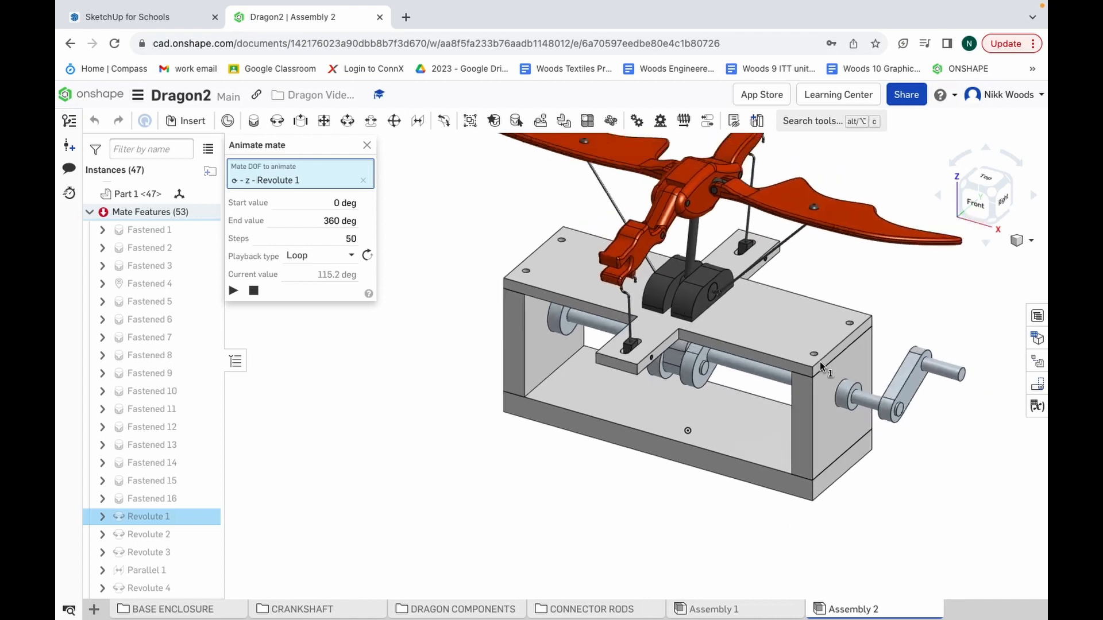
scroll(819, 361, down, 3)
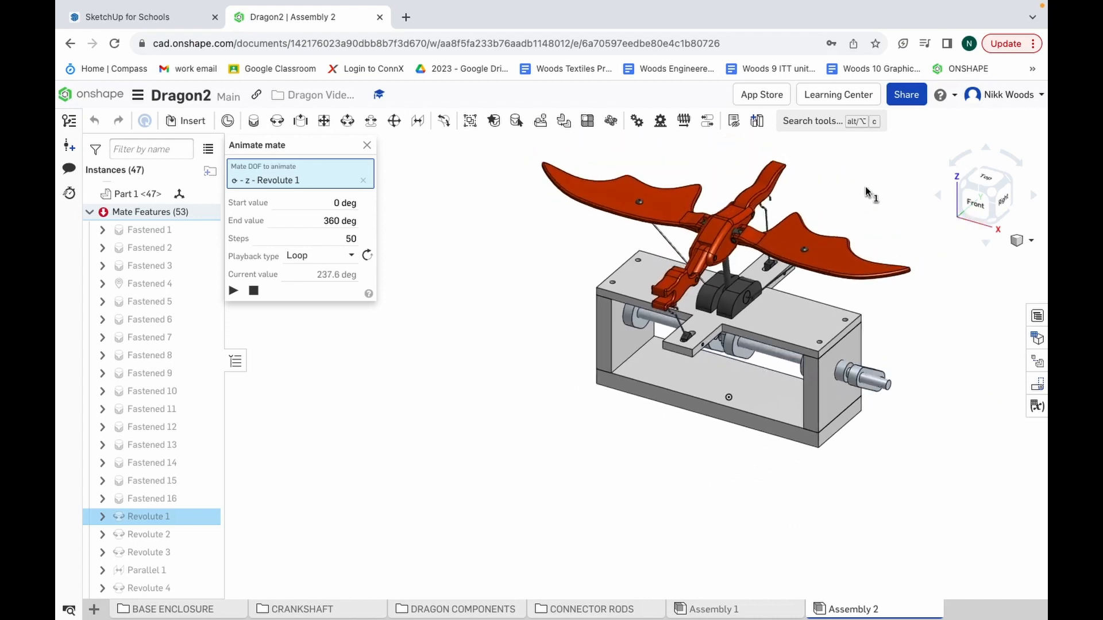
scroll(866, 192, up, 1)
scroll(867, 192, up, 1)
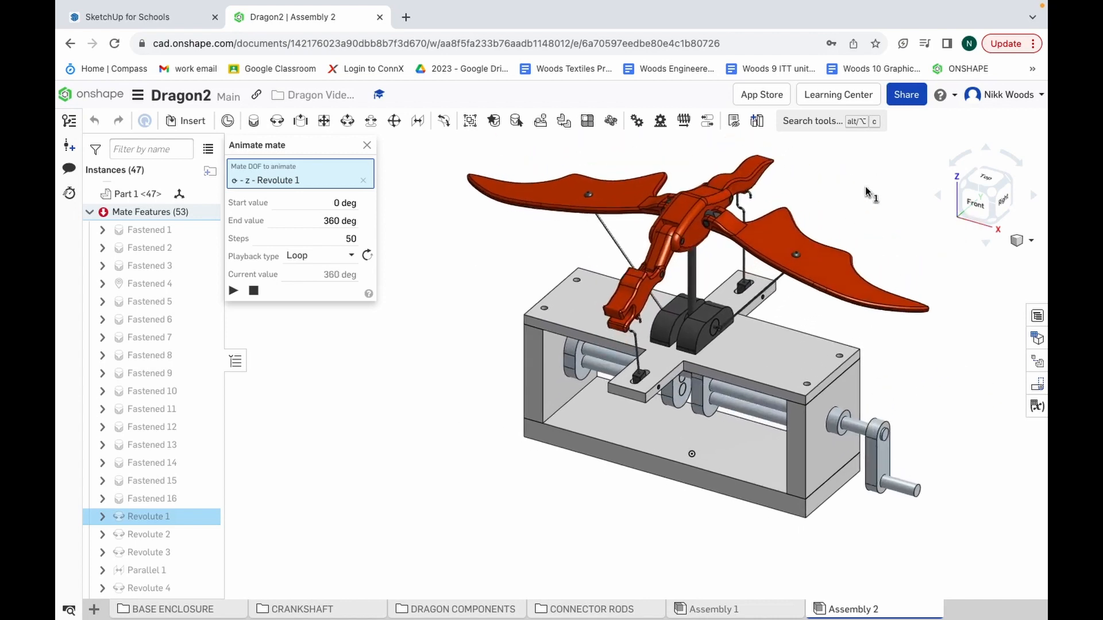